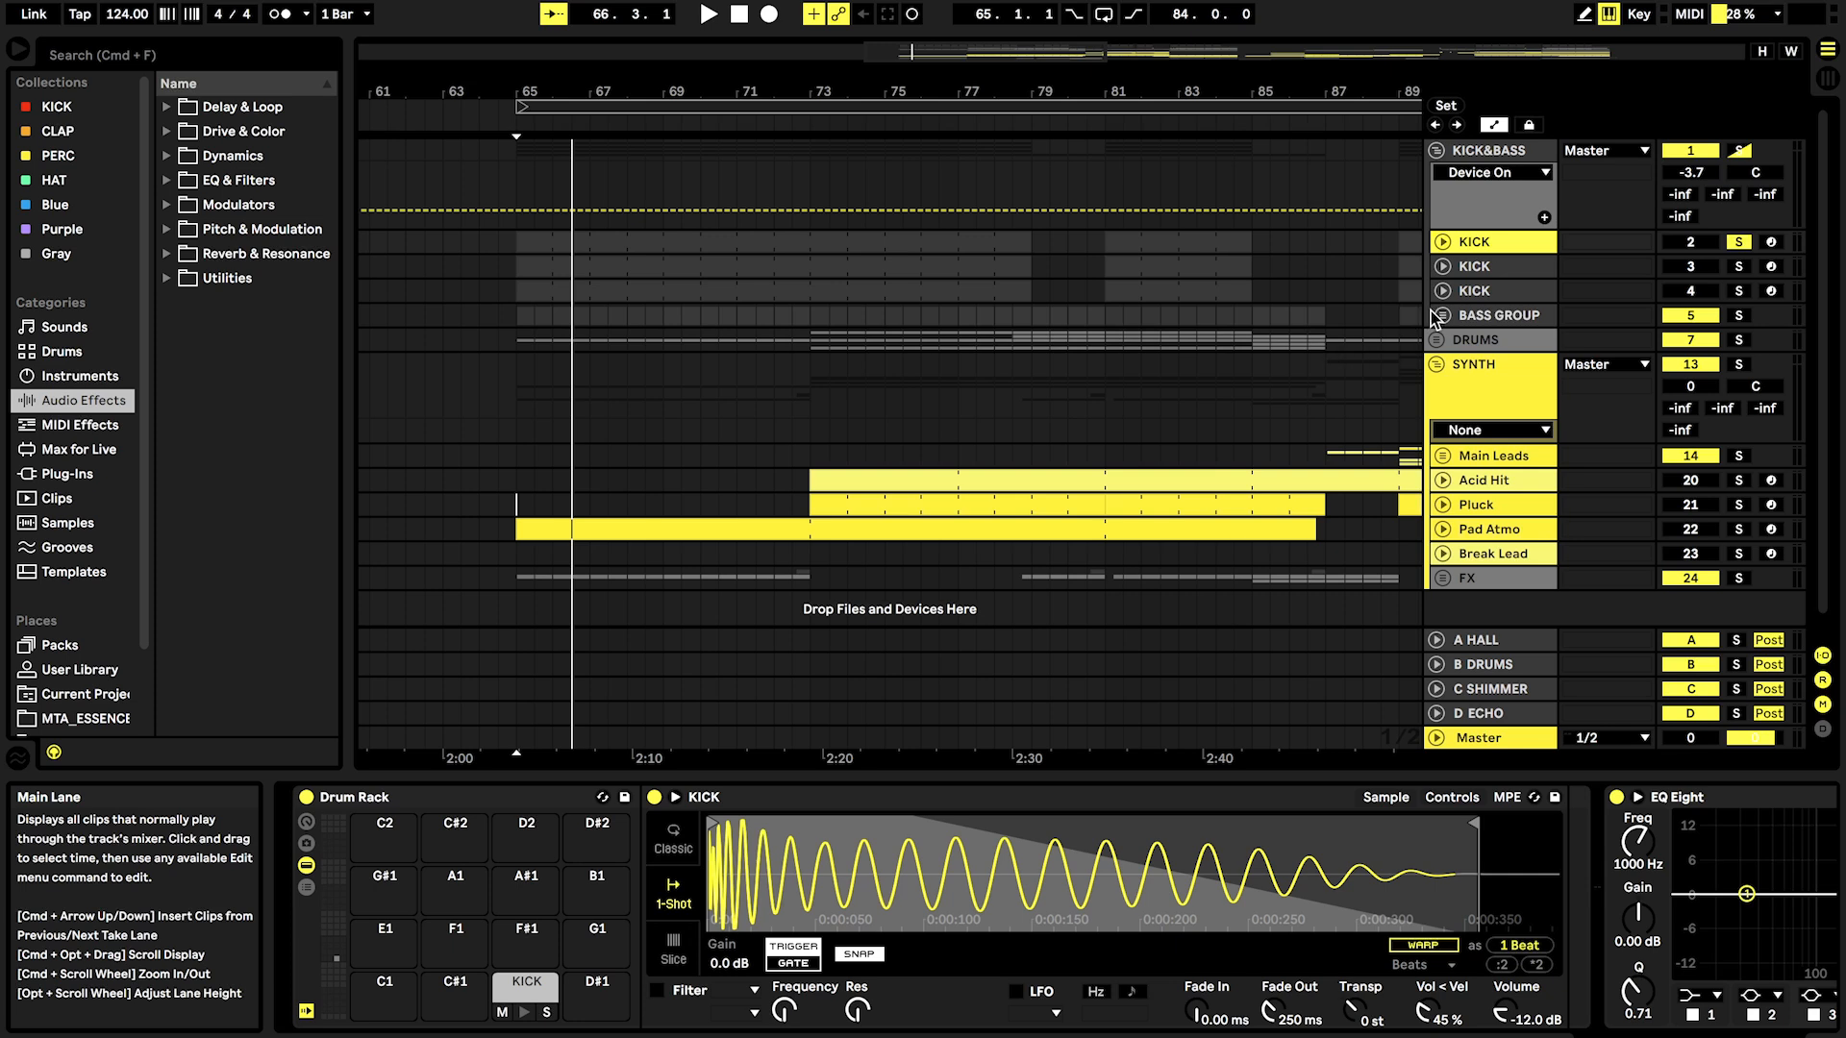
Step: Open the bass clip at bar 65 in the MIDI note editor and fold its note lanes
double_click(721, 410)
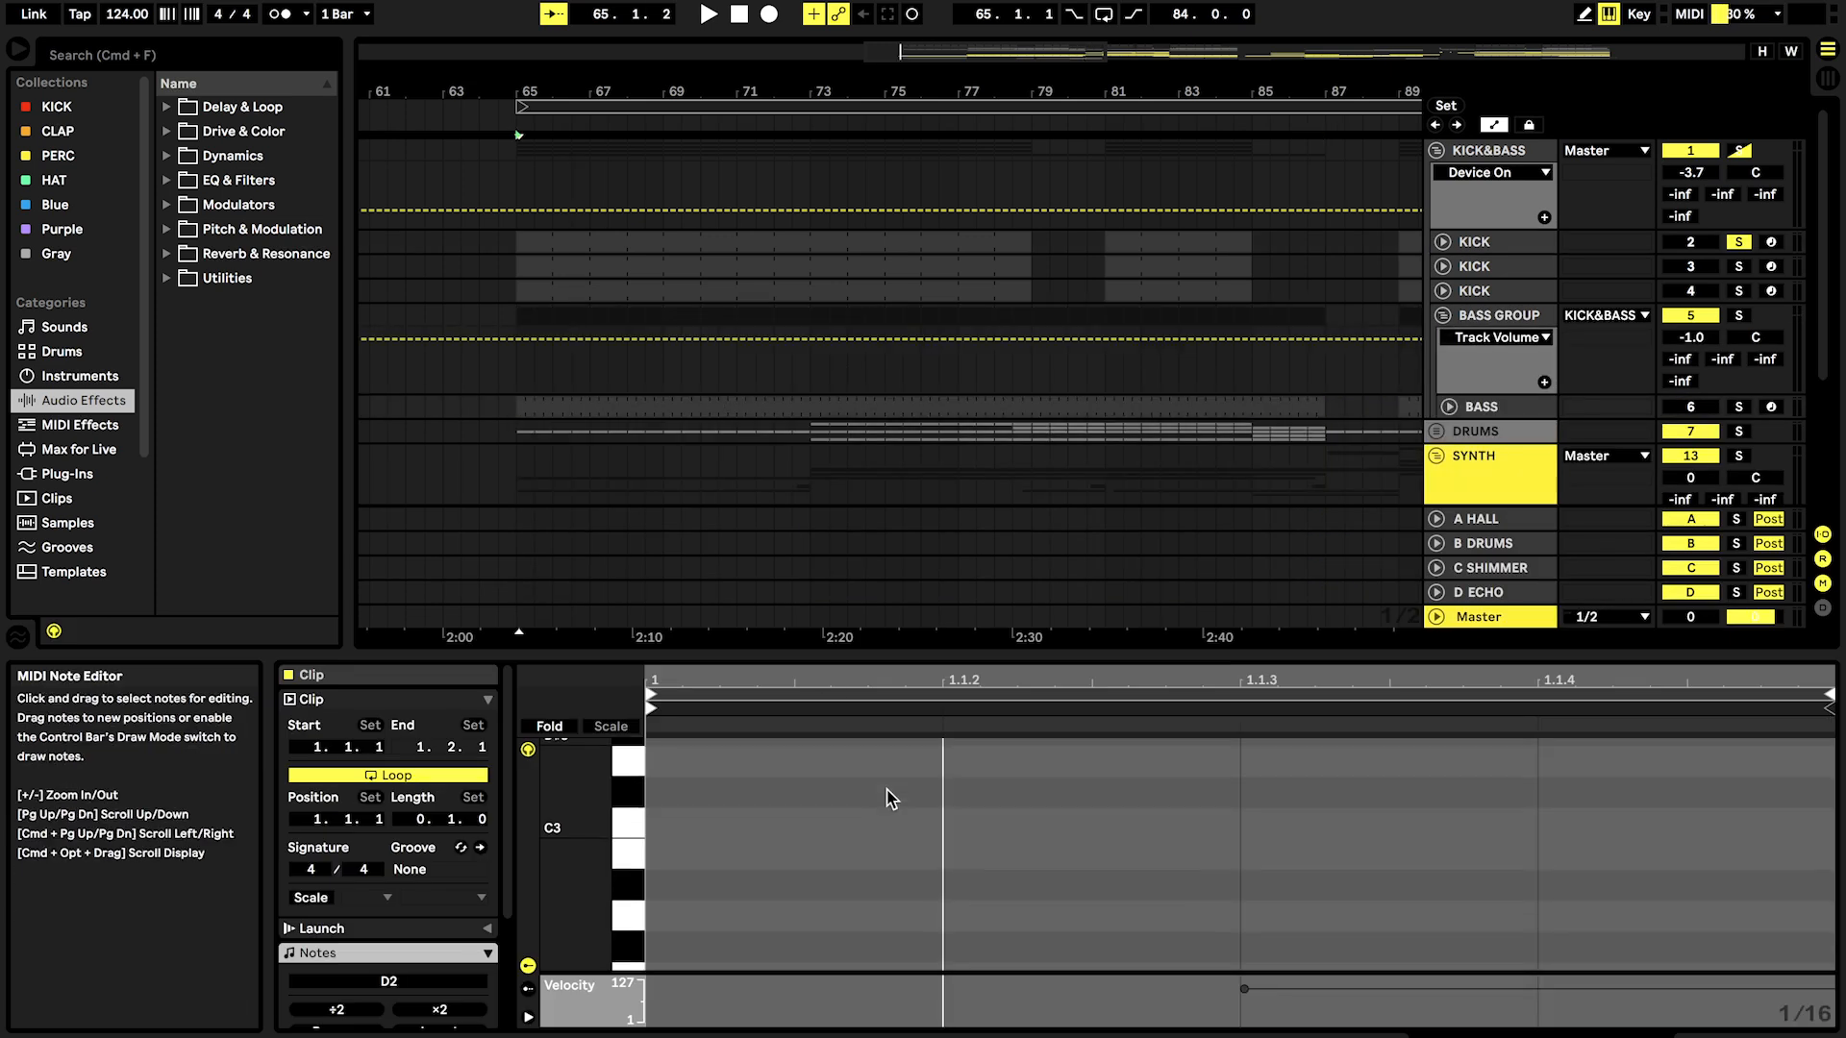
click(548, 725)
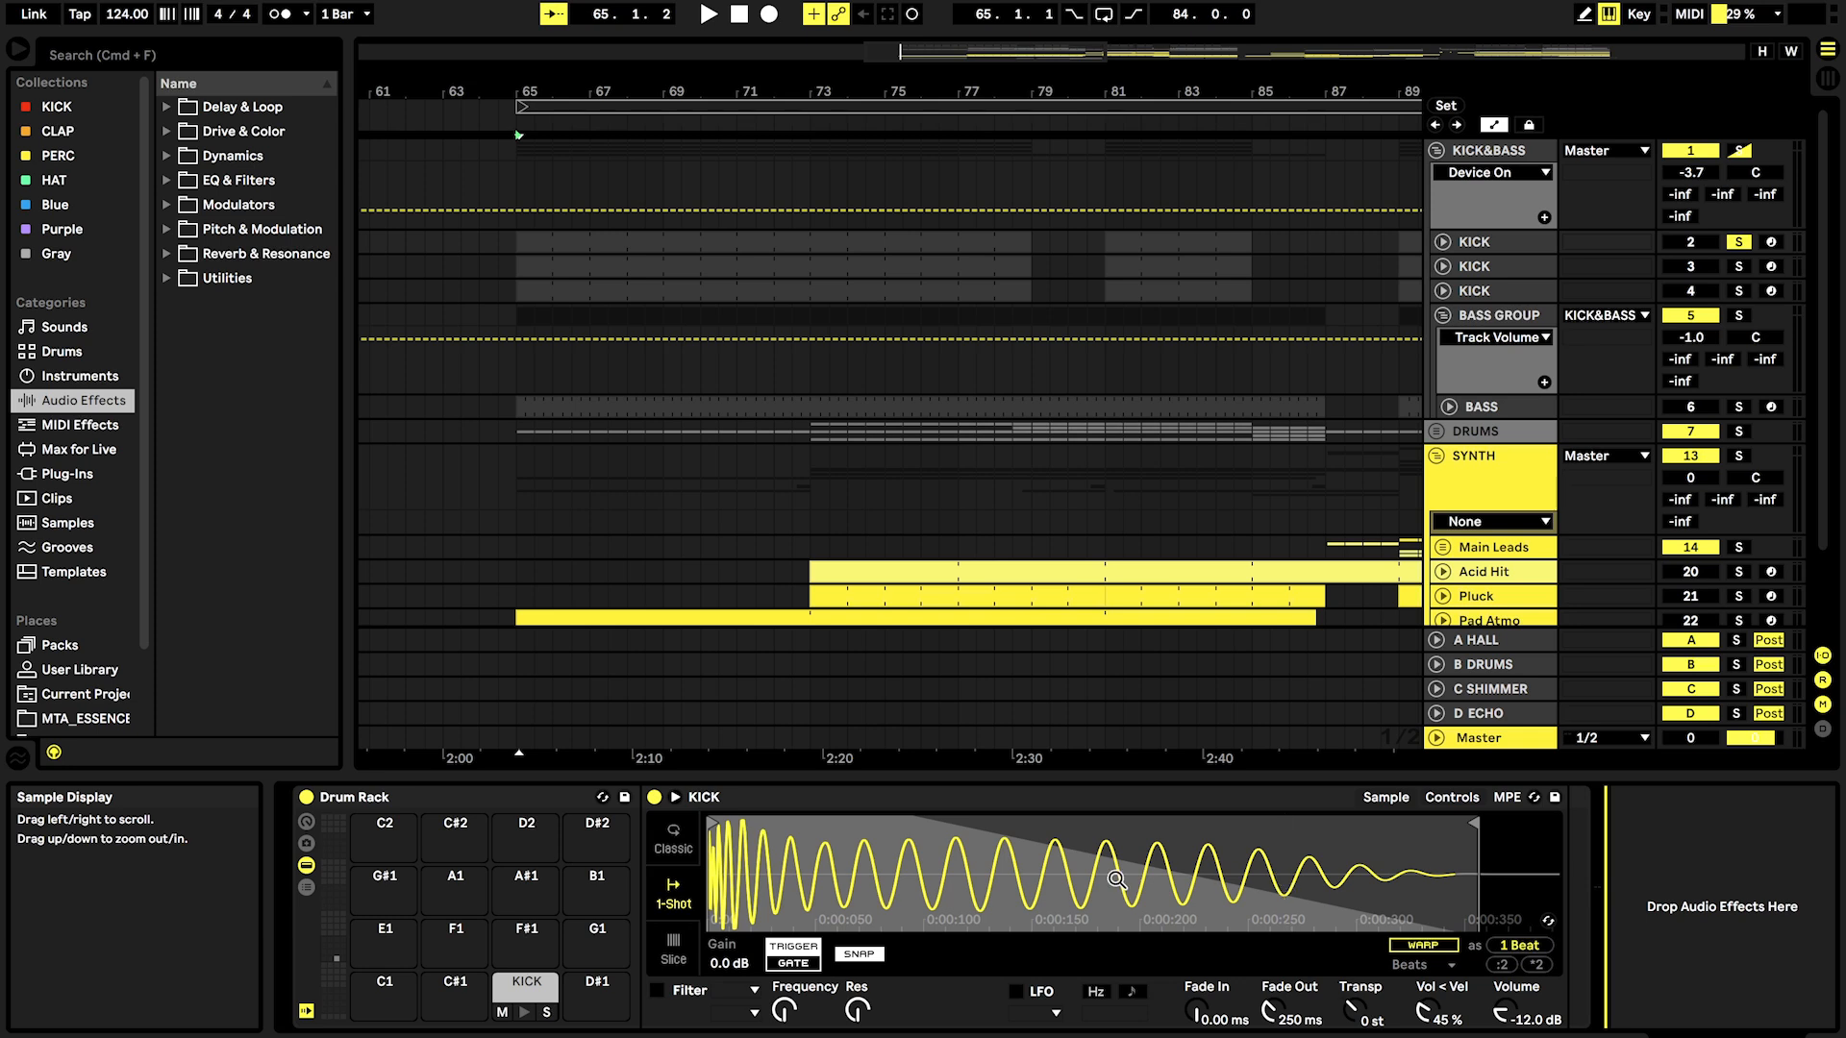
Step: Examine the kick sample and device chain on the first KICK track and the AT Organic sample and EQ Eight on the second
click(1495, 246)
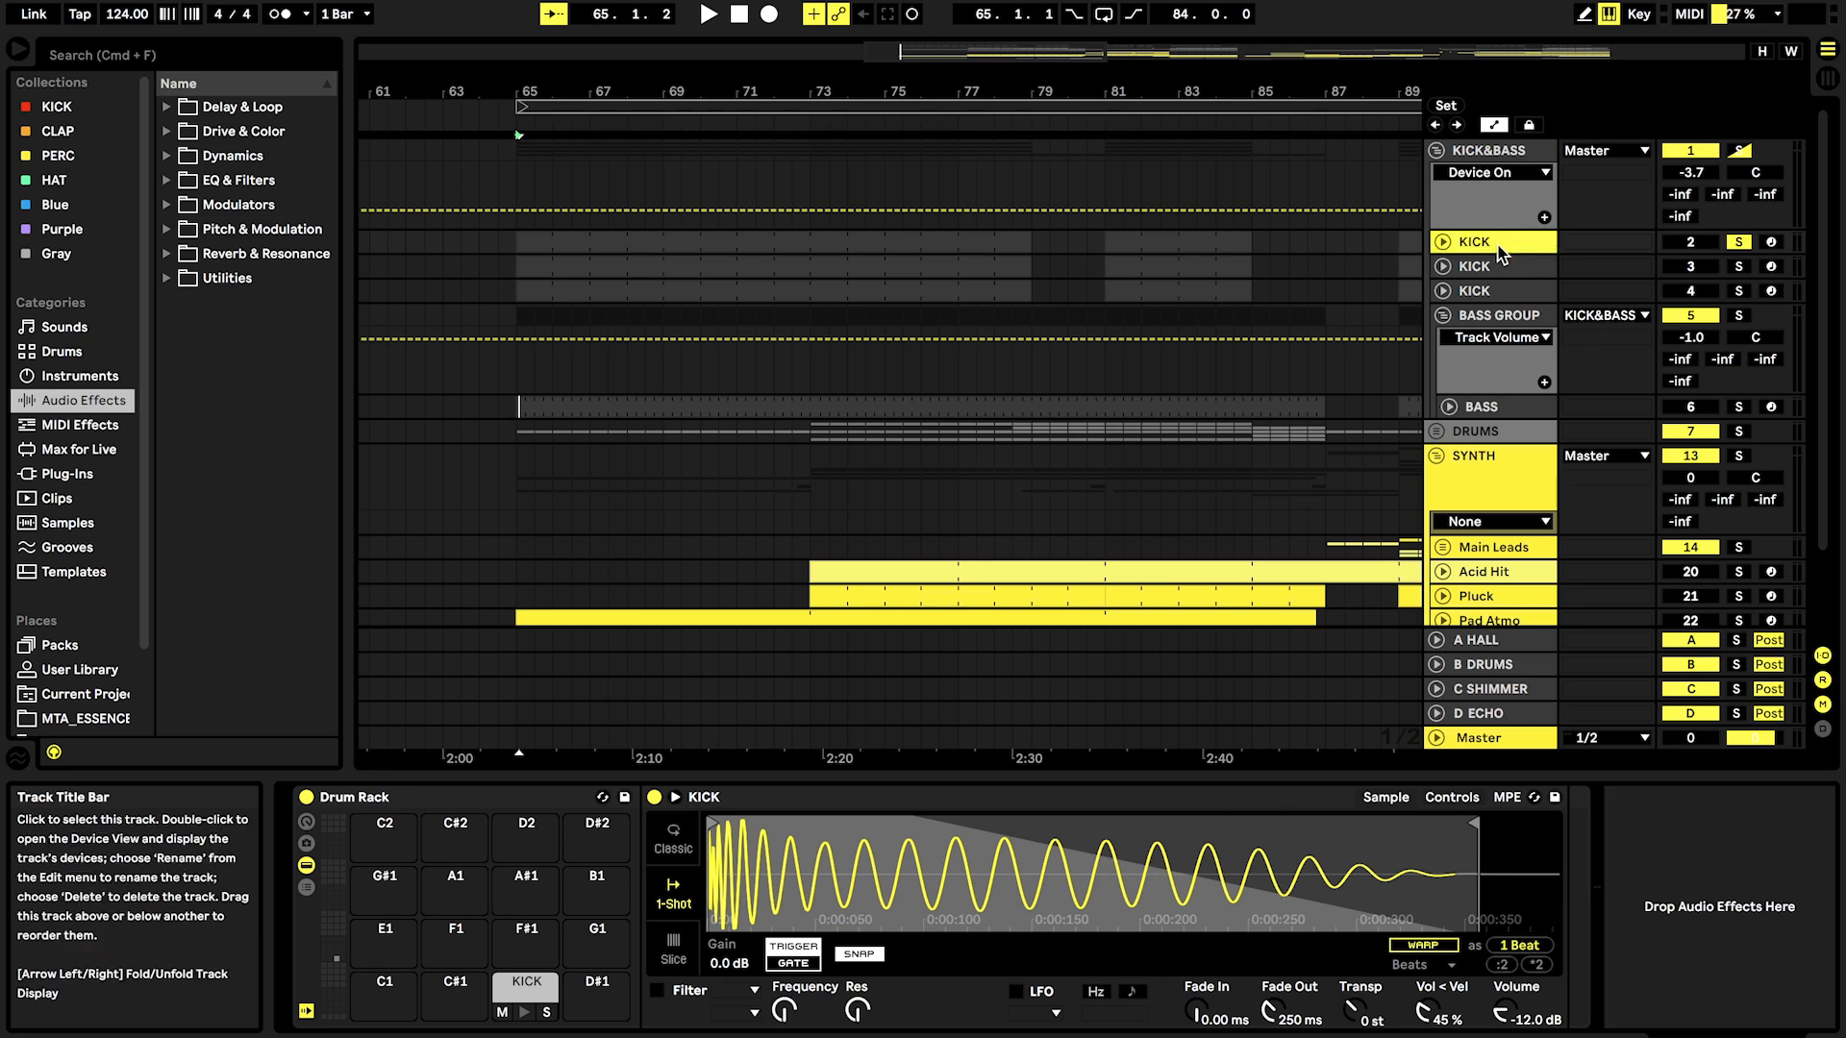
click(1502, 270)
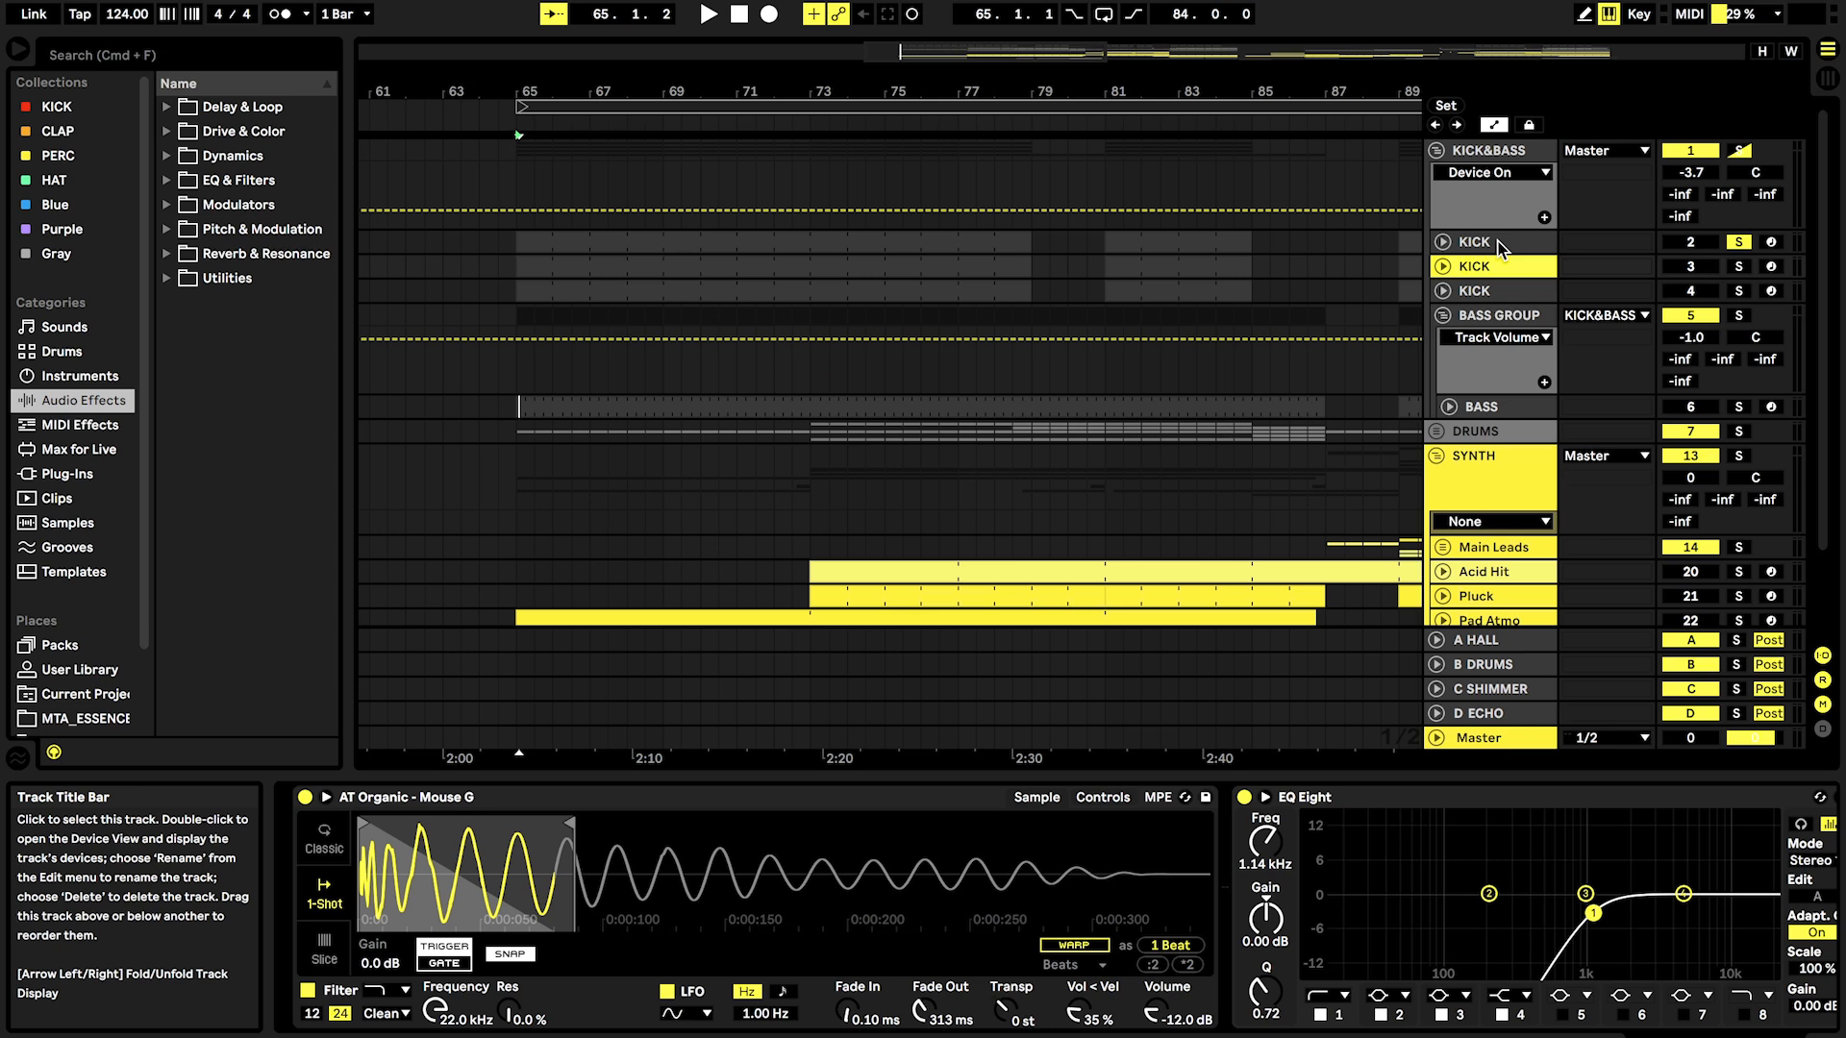
click(1498, 242)
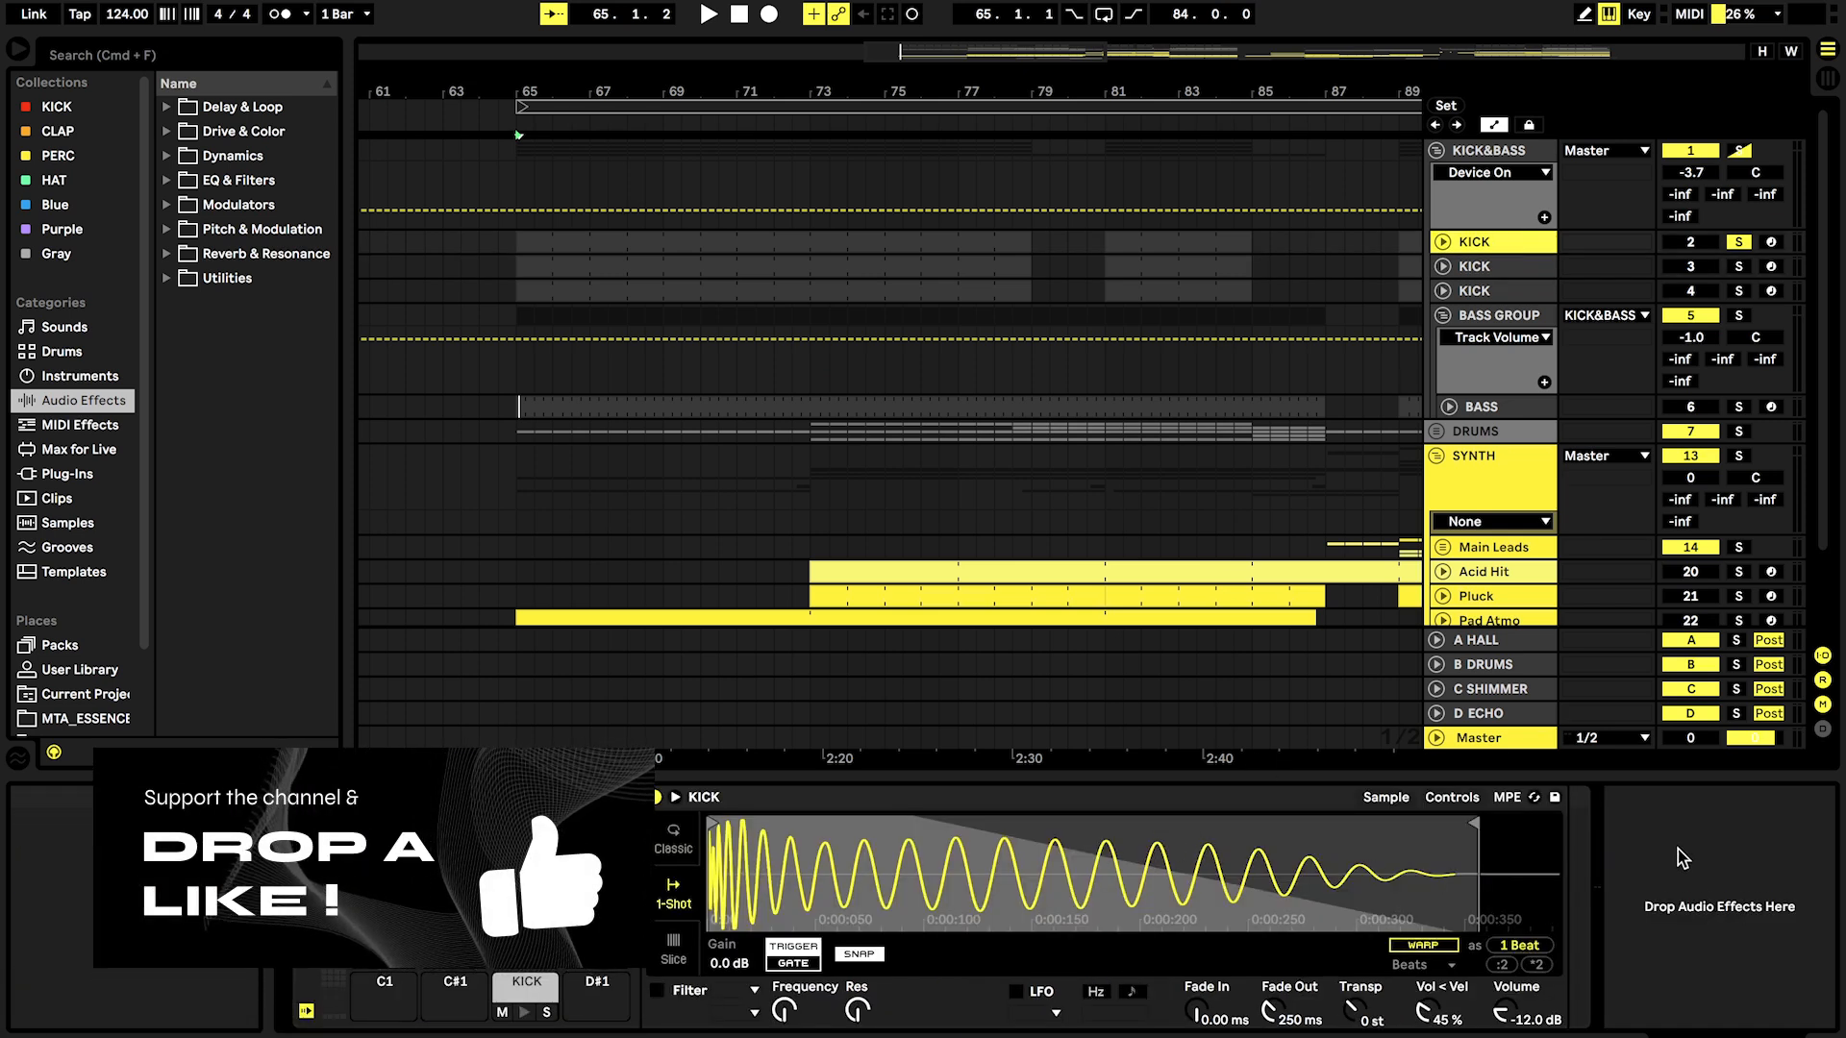
click(1479, 268)
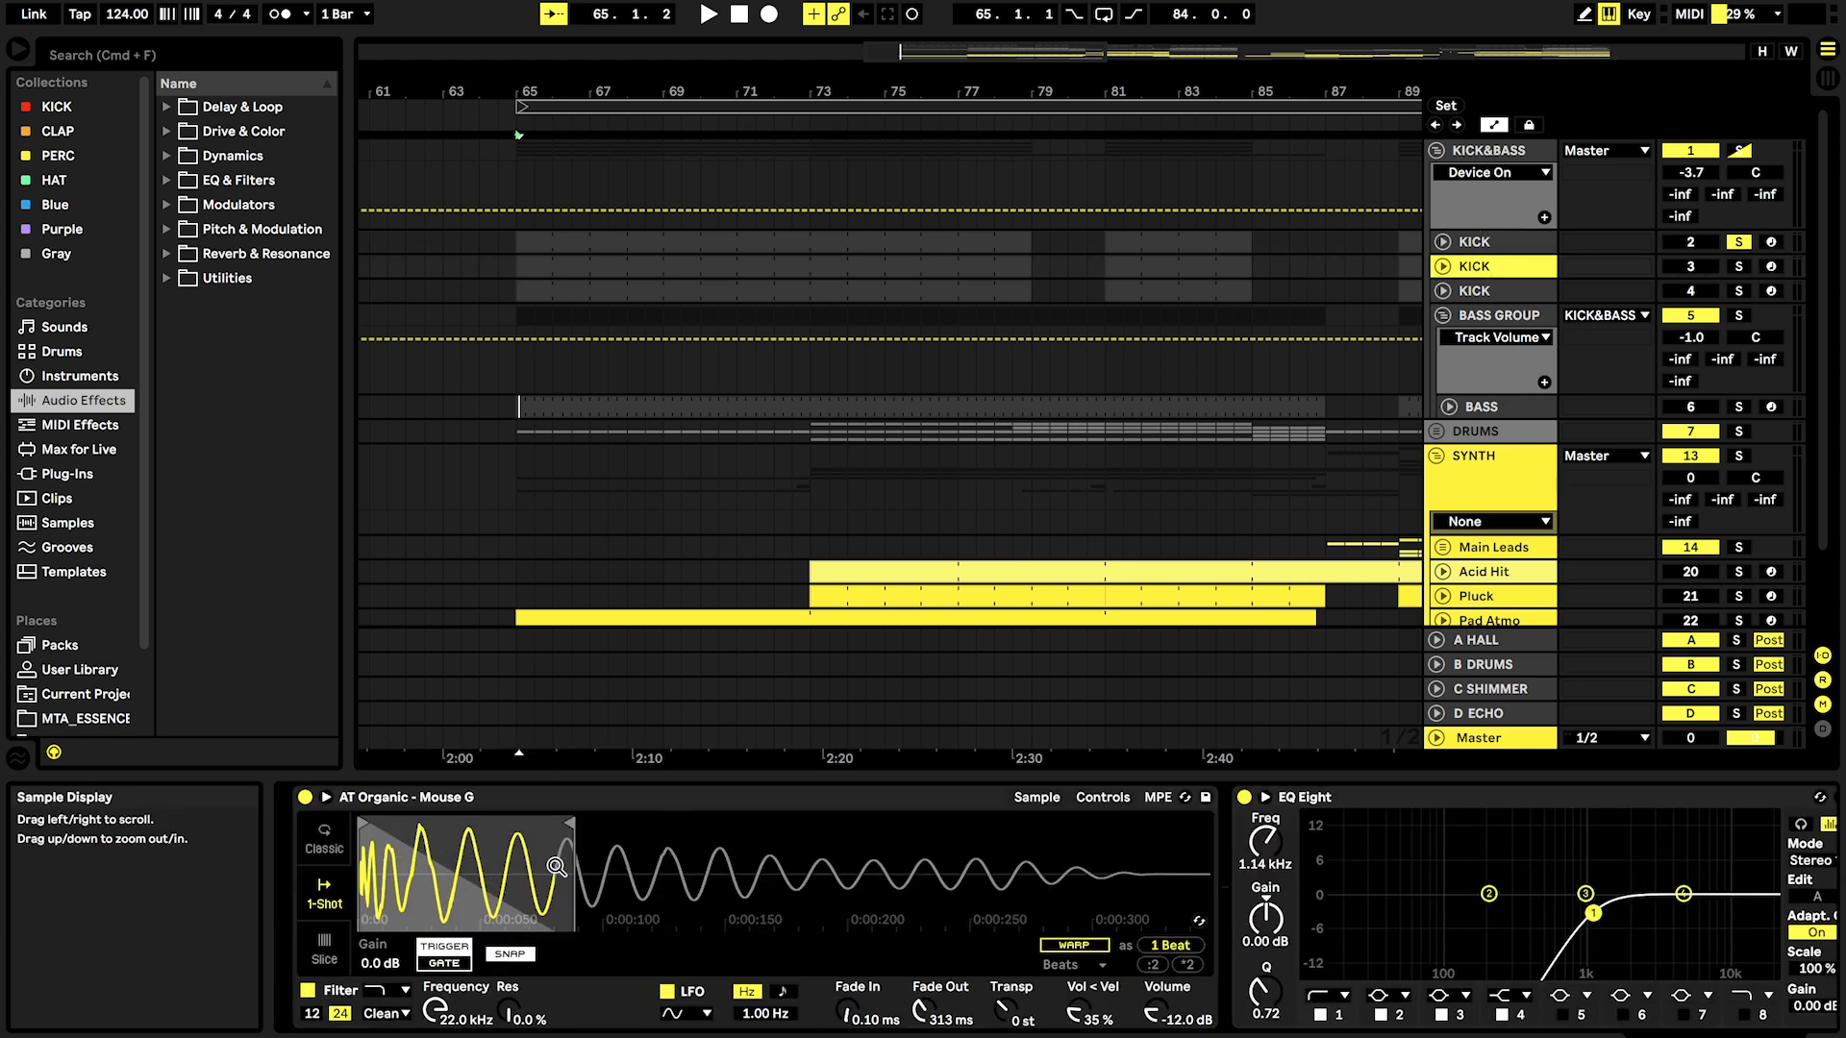
click(1409, 908)
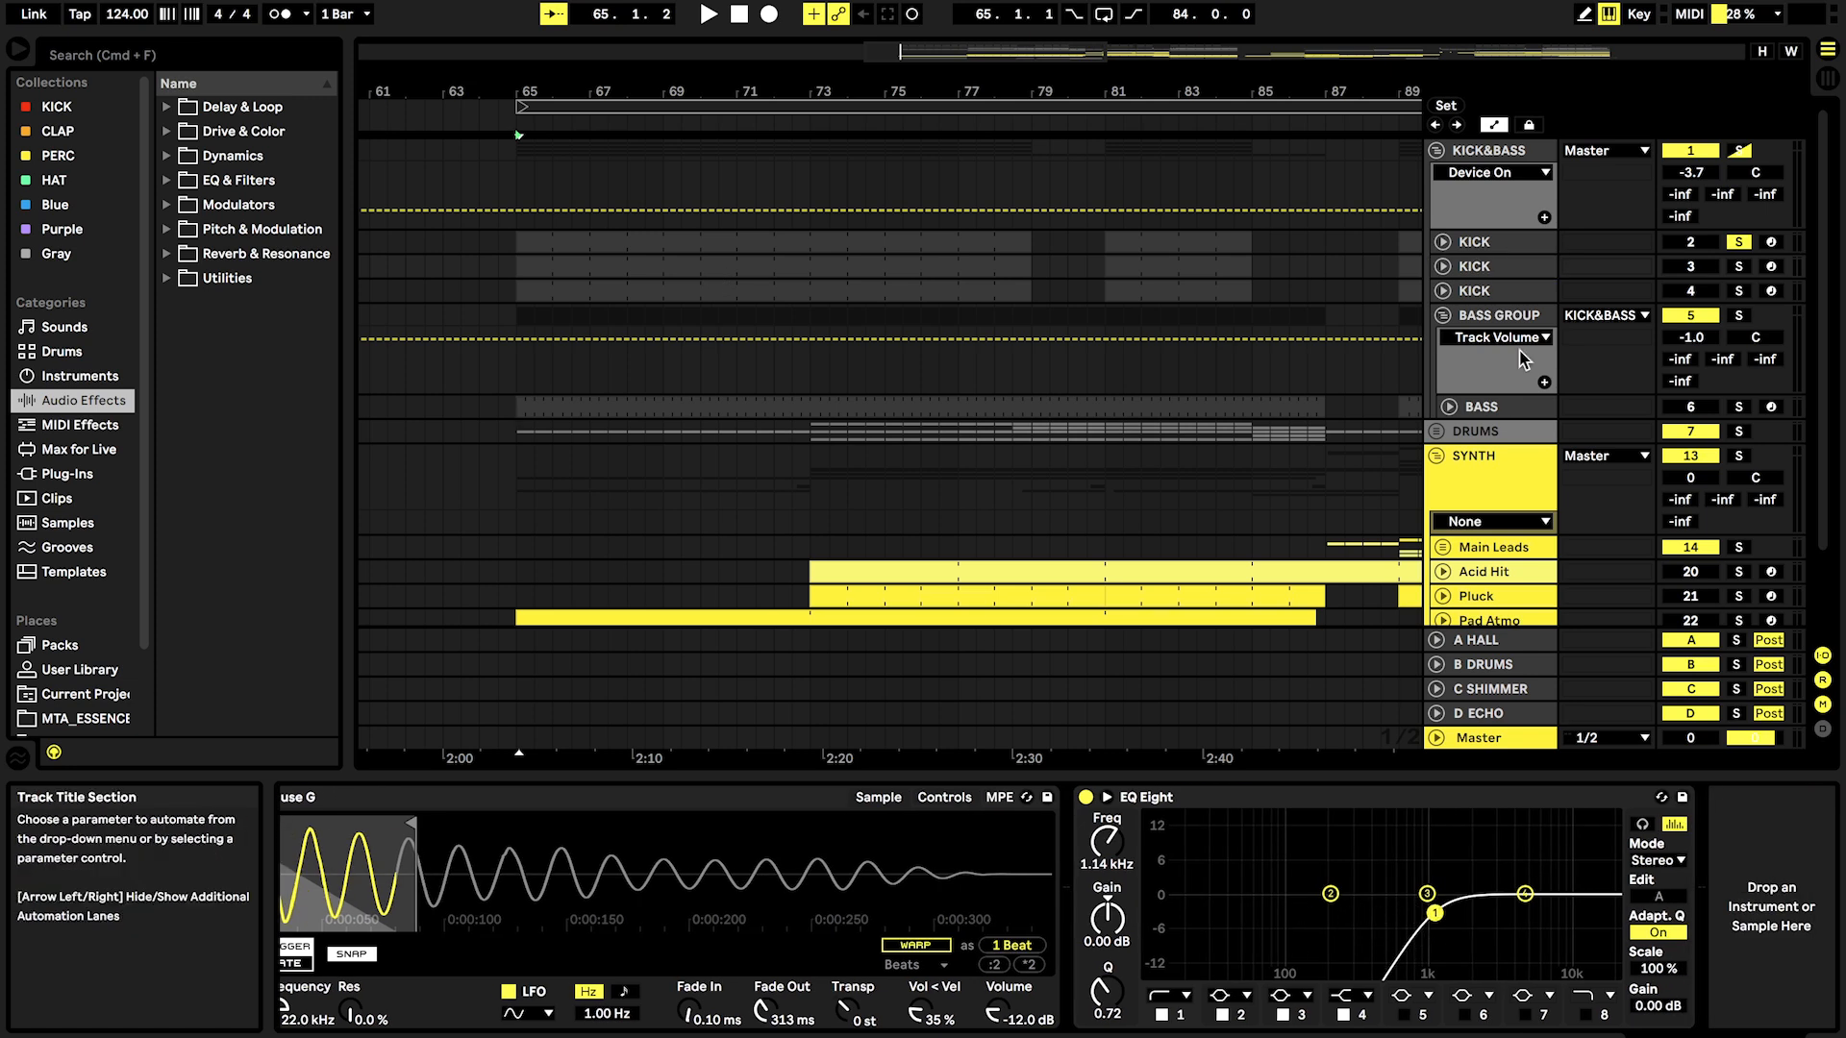
Step: Open the Kick 2 synth on the third KICK track to examine its pitch curve, and close its window
click(1489, 292)
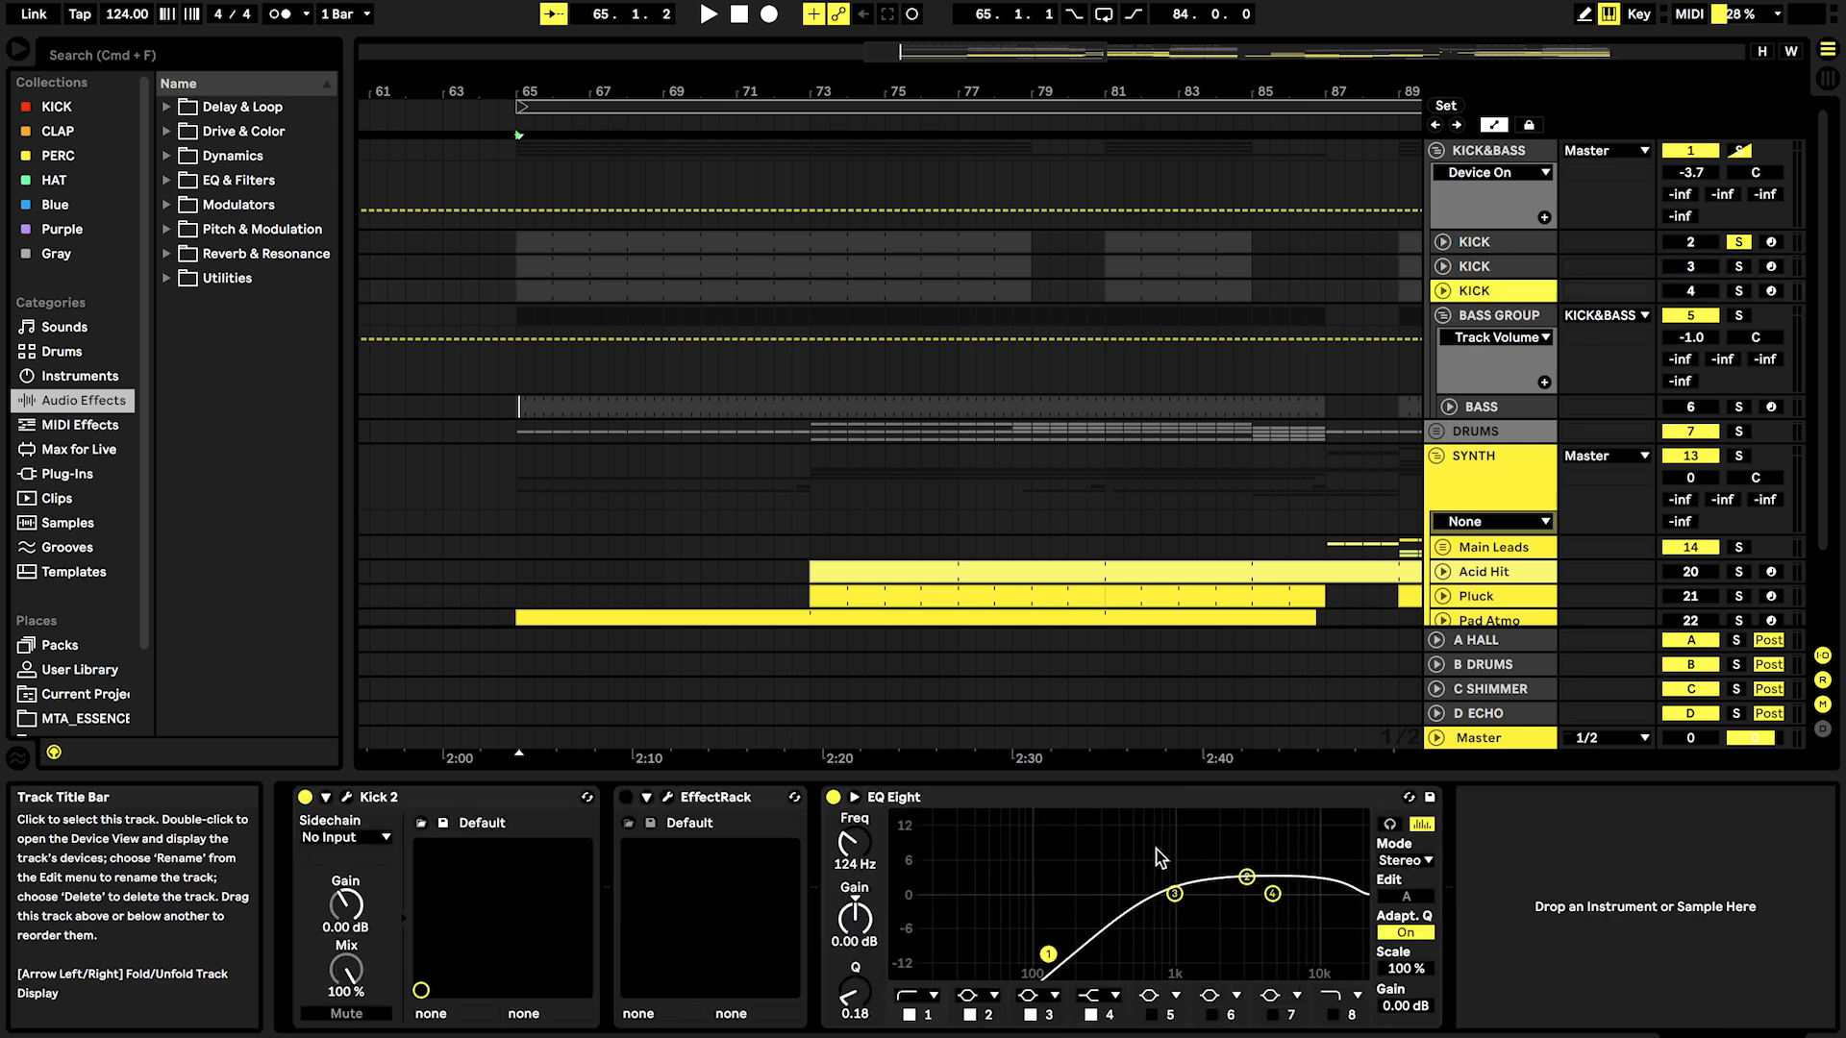
click(350, 798)
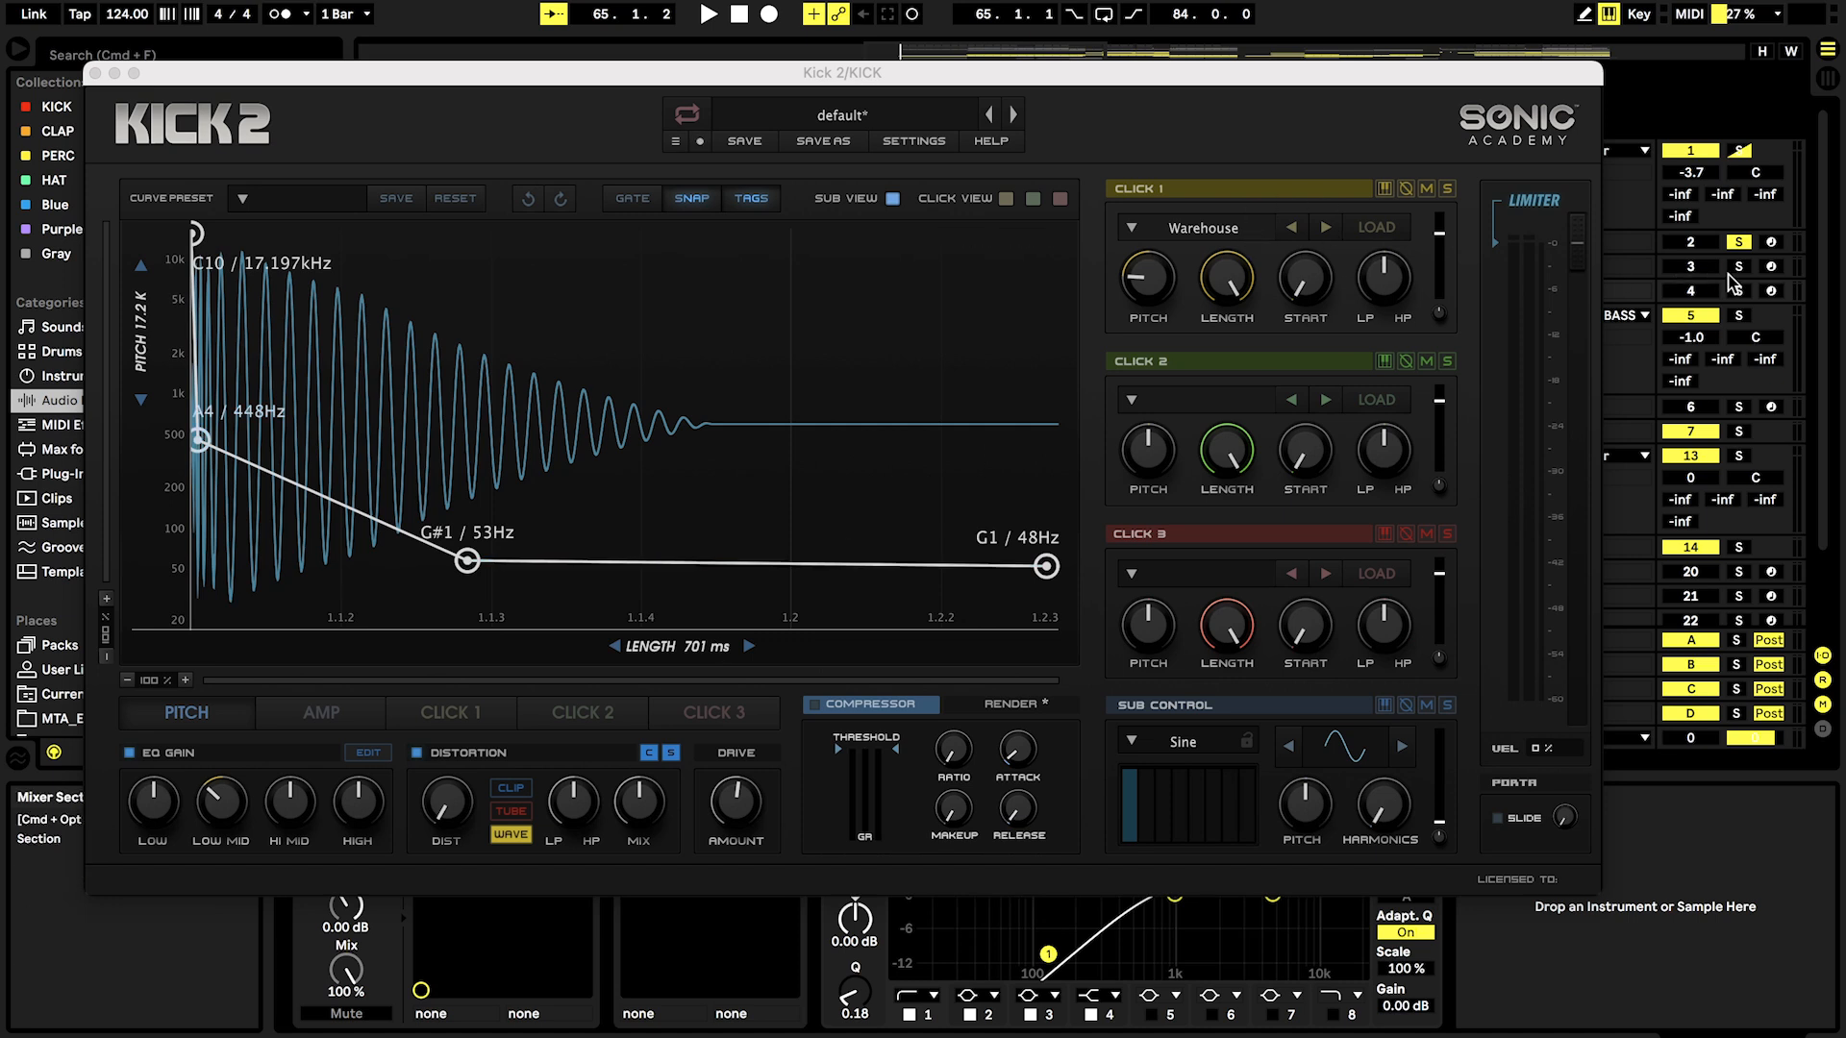
click(96, 77)
Step: Solo the third KICK track and listen to it from bar 65, watching its EQ Eight spectrum
click(1738, 292)
key(space)
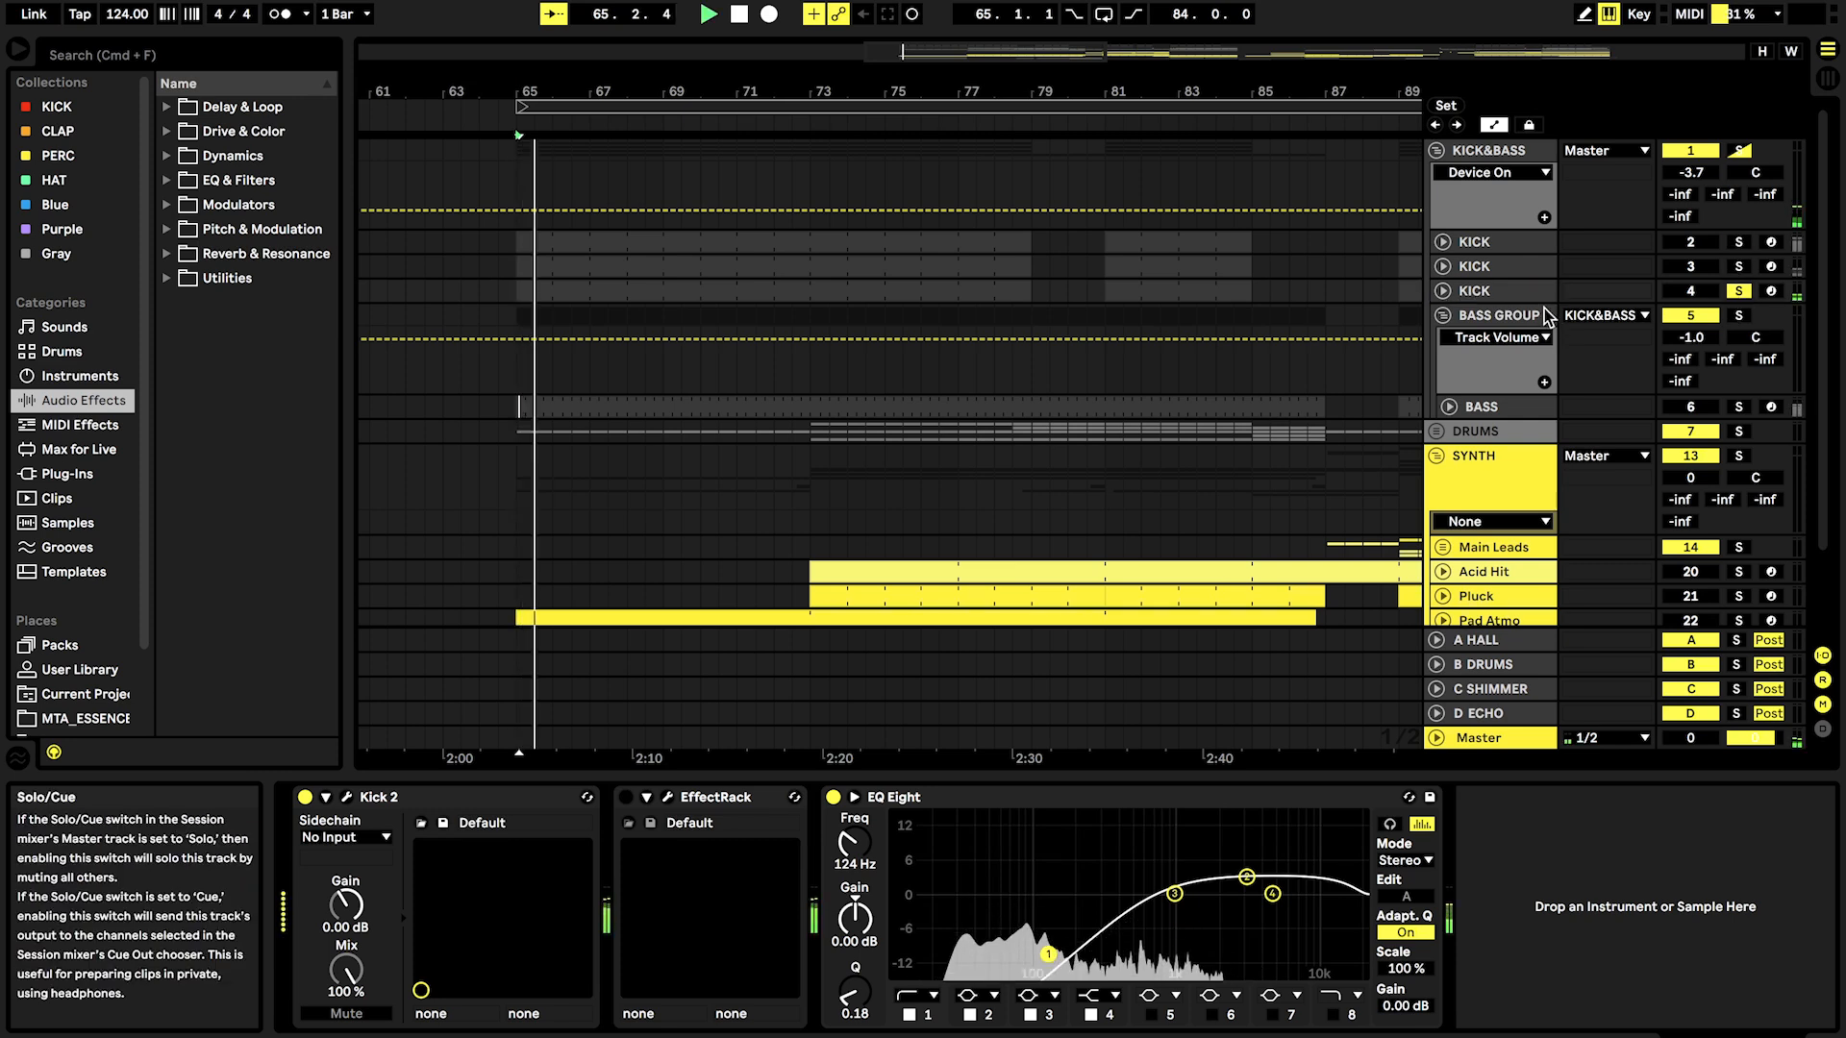
click(1485, 291)
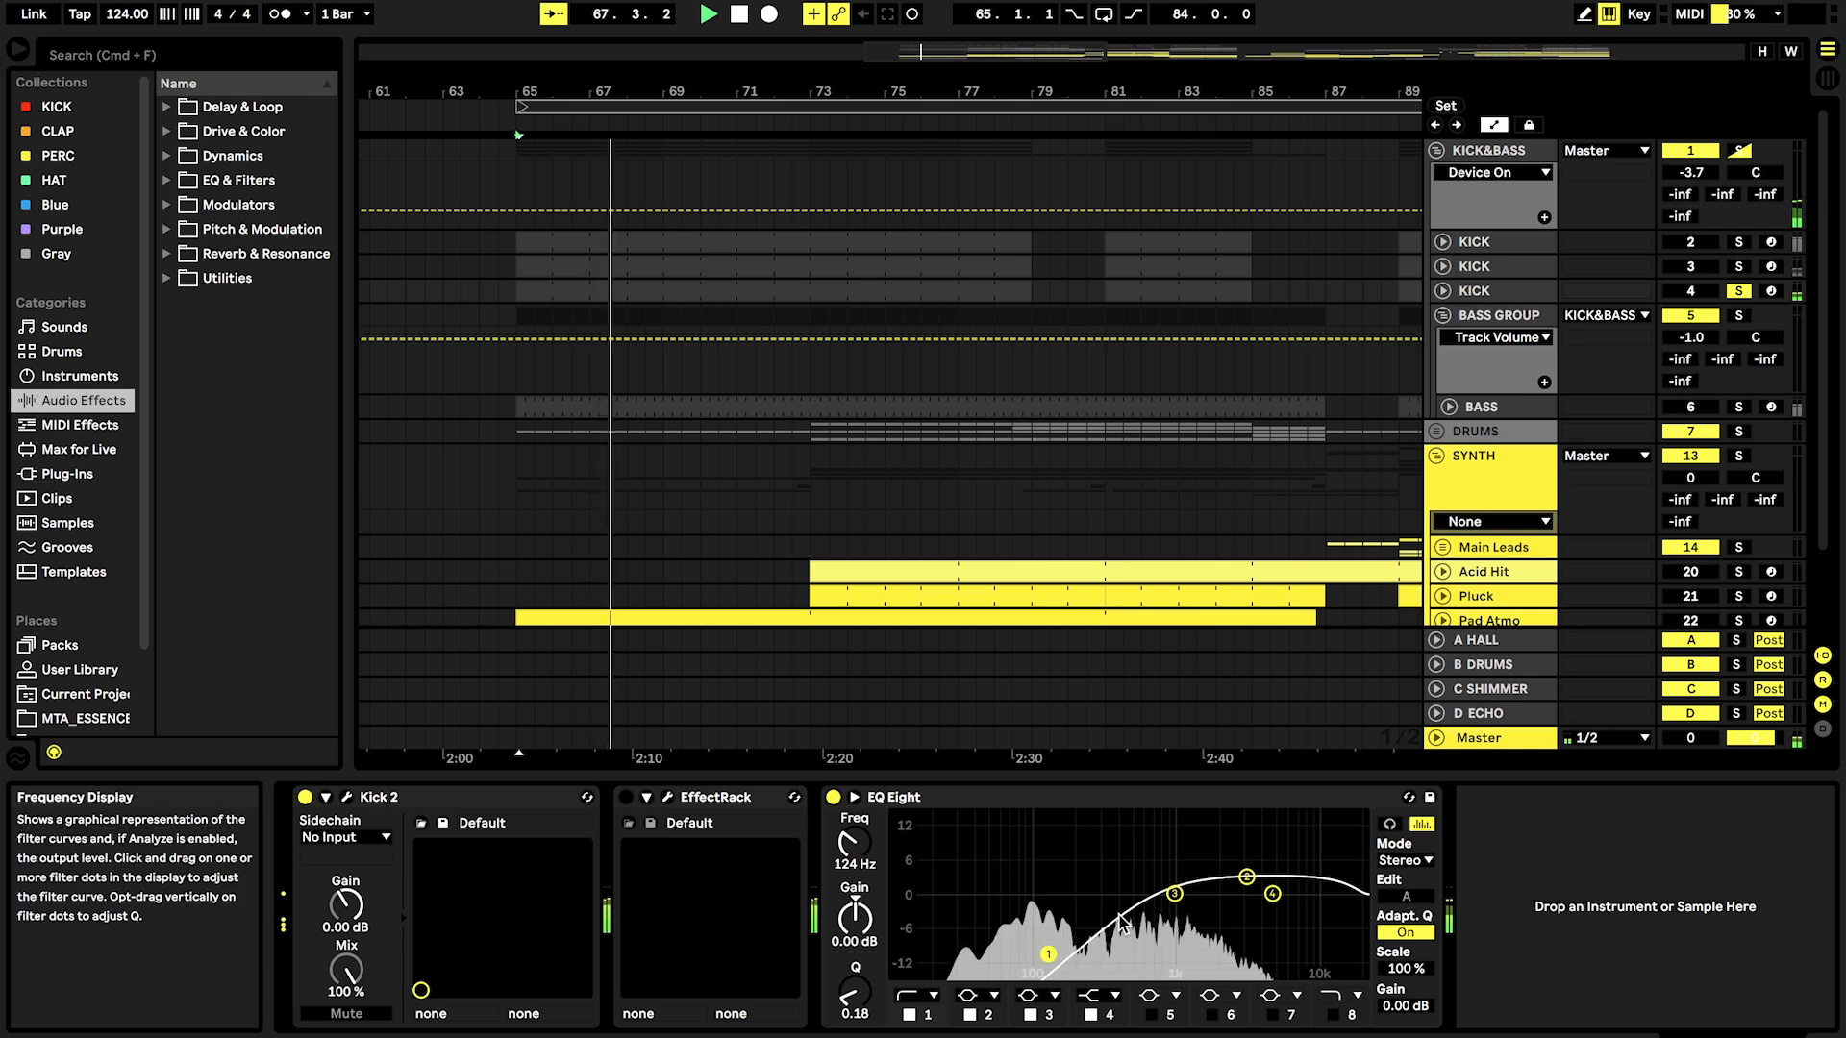
key(space)
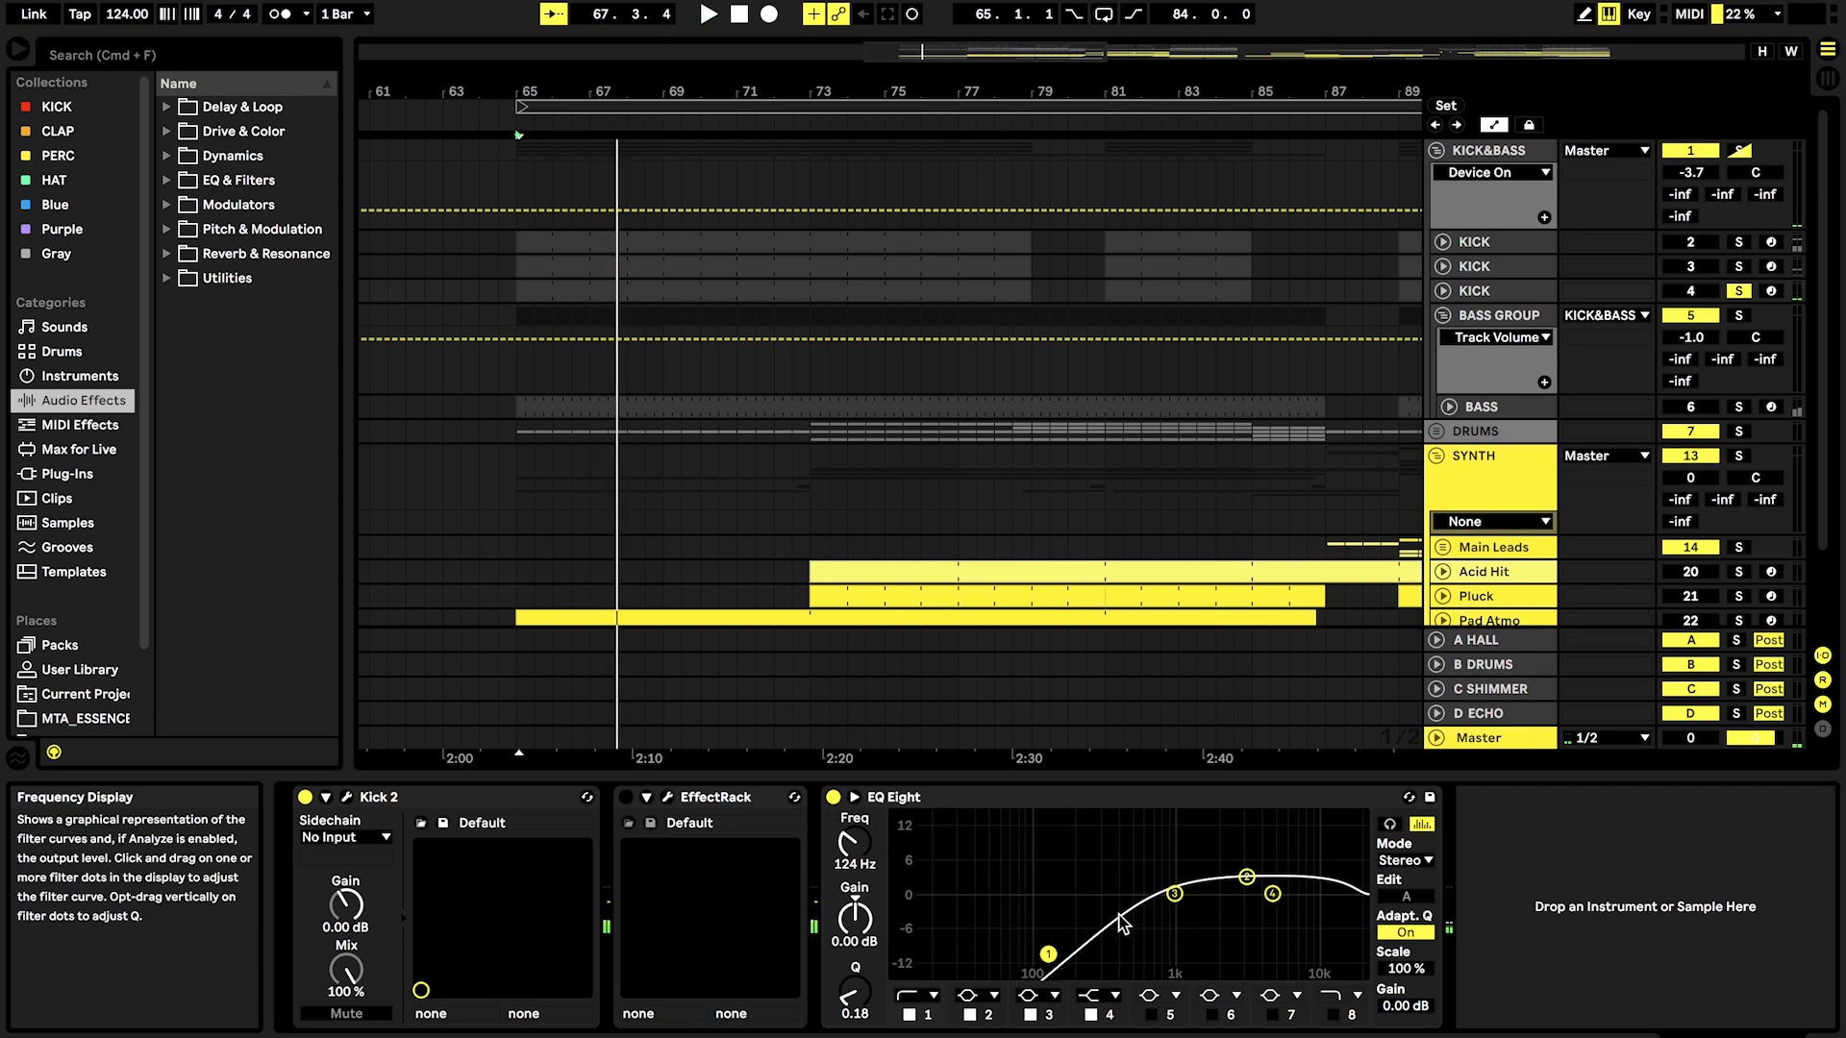
Step: Unfold the second KICK track, show its devices and play it soloed from bar 65
click(1443, 291)
click(1443, 290)
click(1443, 266)
click(1495, 268)
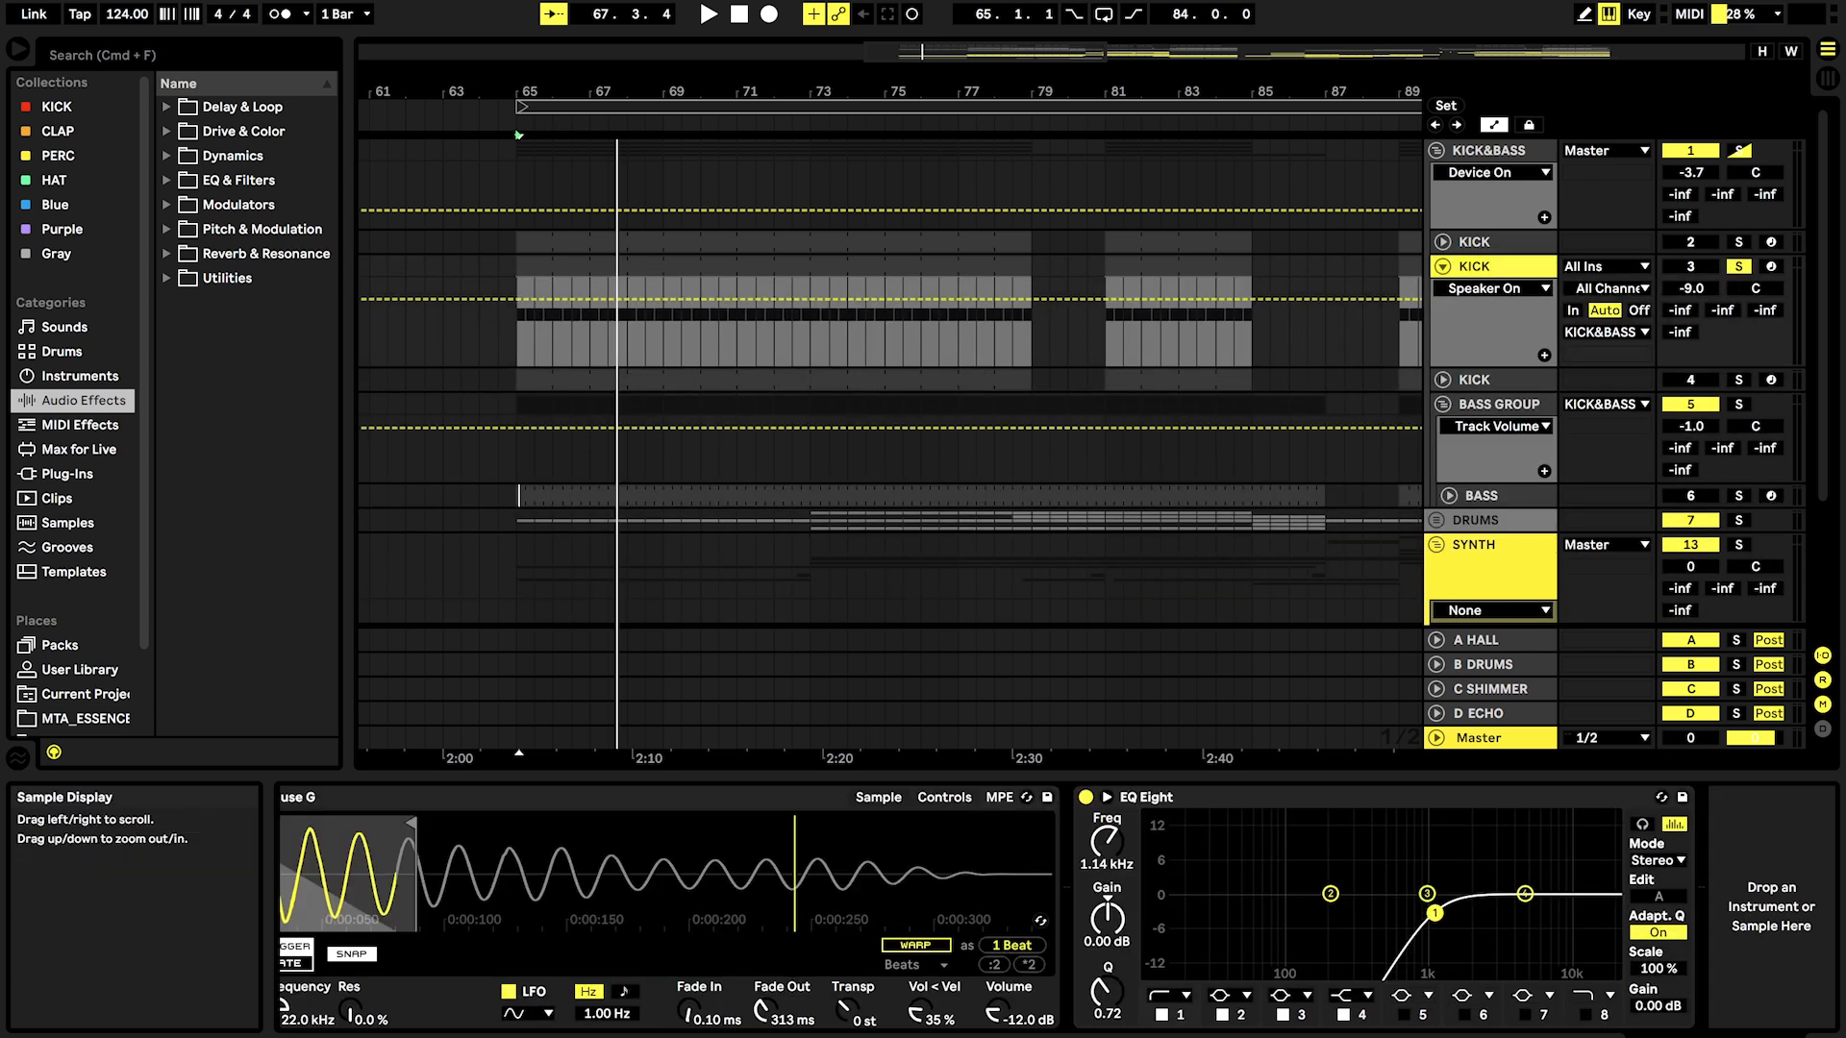
click(796, 833)
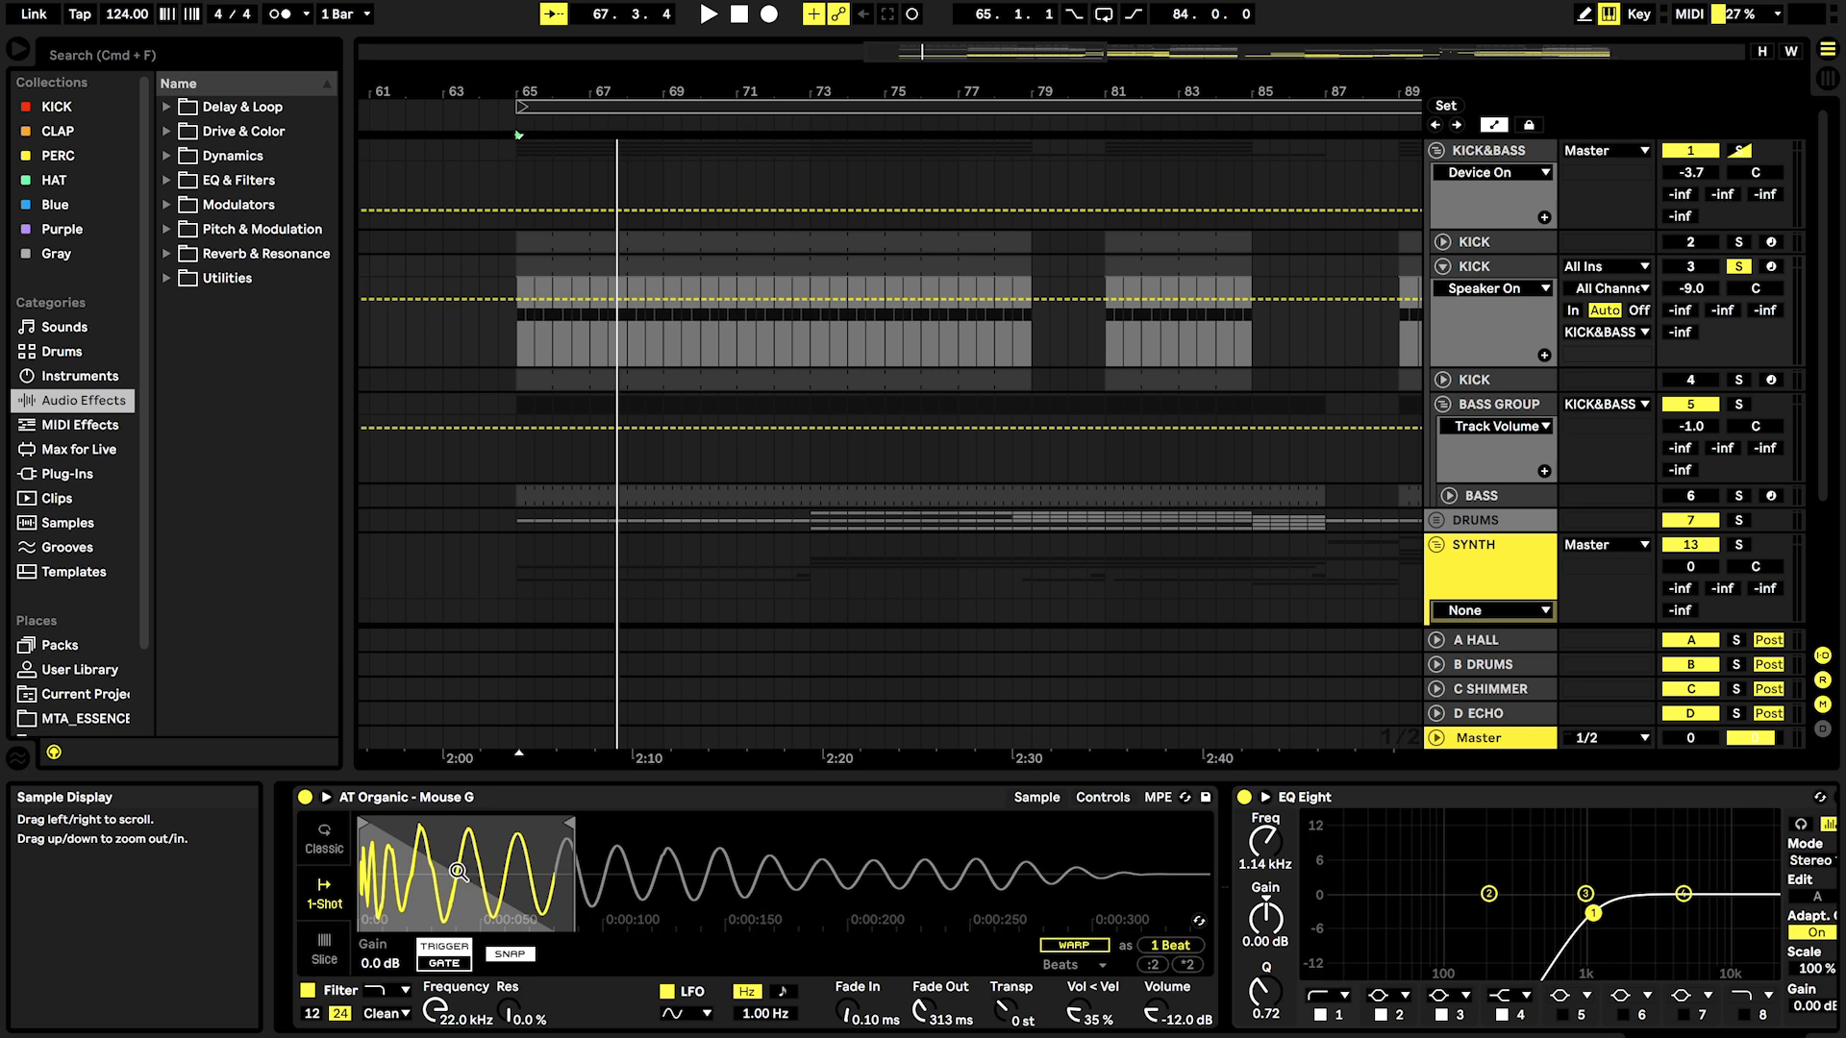
key(space)
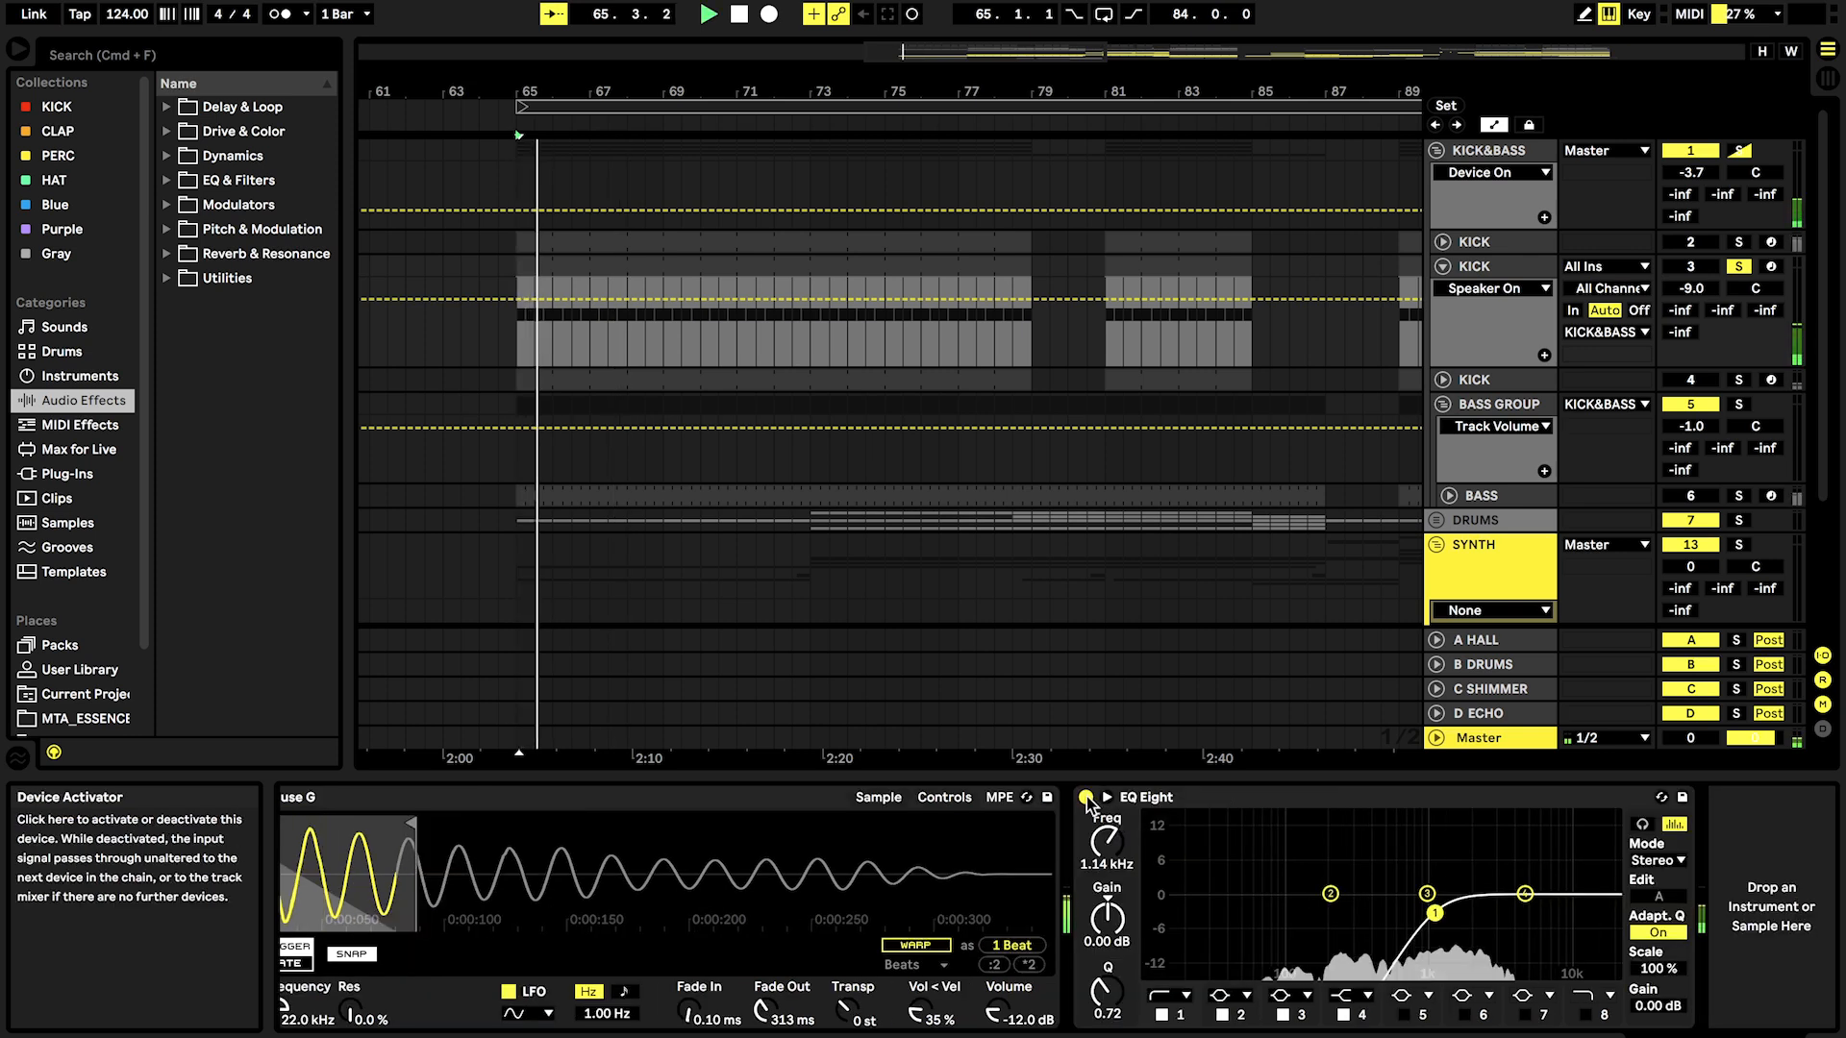
Step: Bypass the EQ Eight on the second KICK track to hear the unfiltered sample, and switch it back on
click(1087, 797)
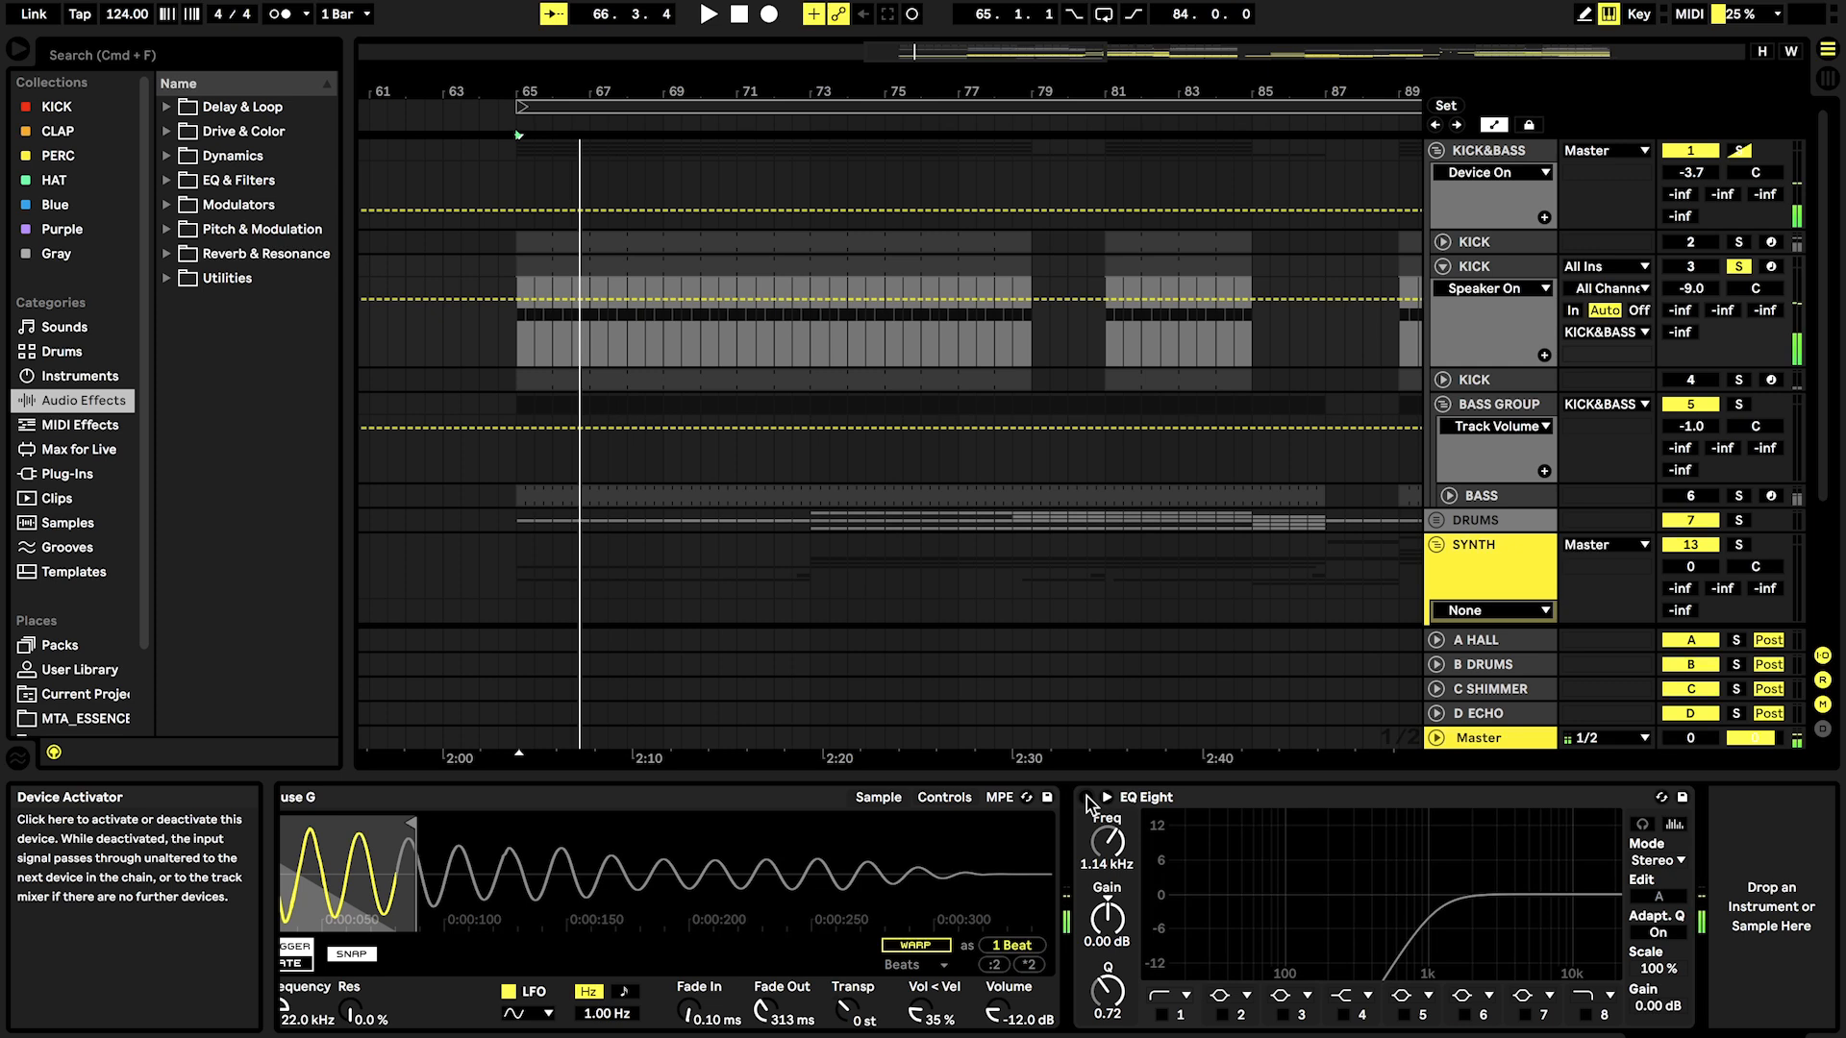
click(682, 885)
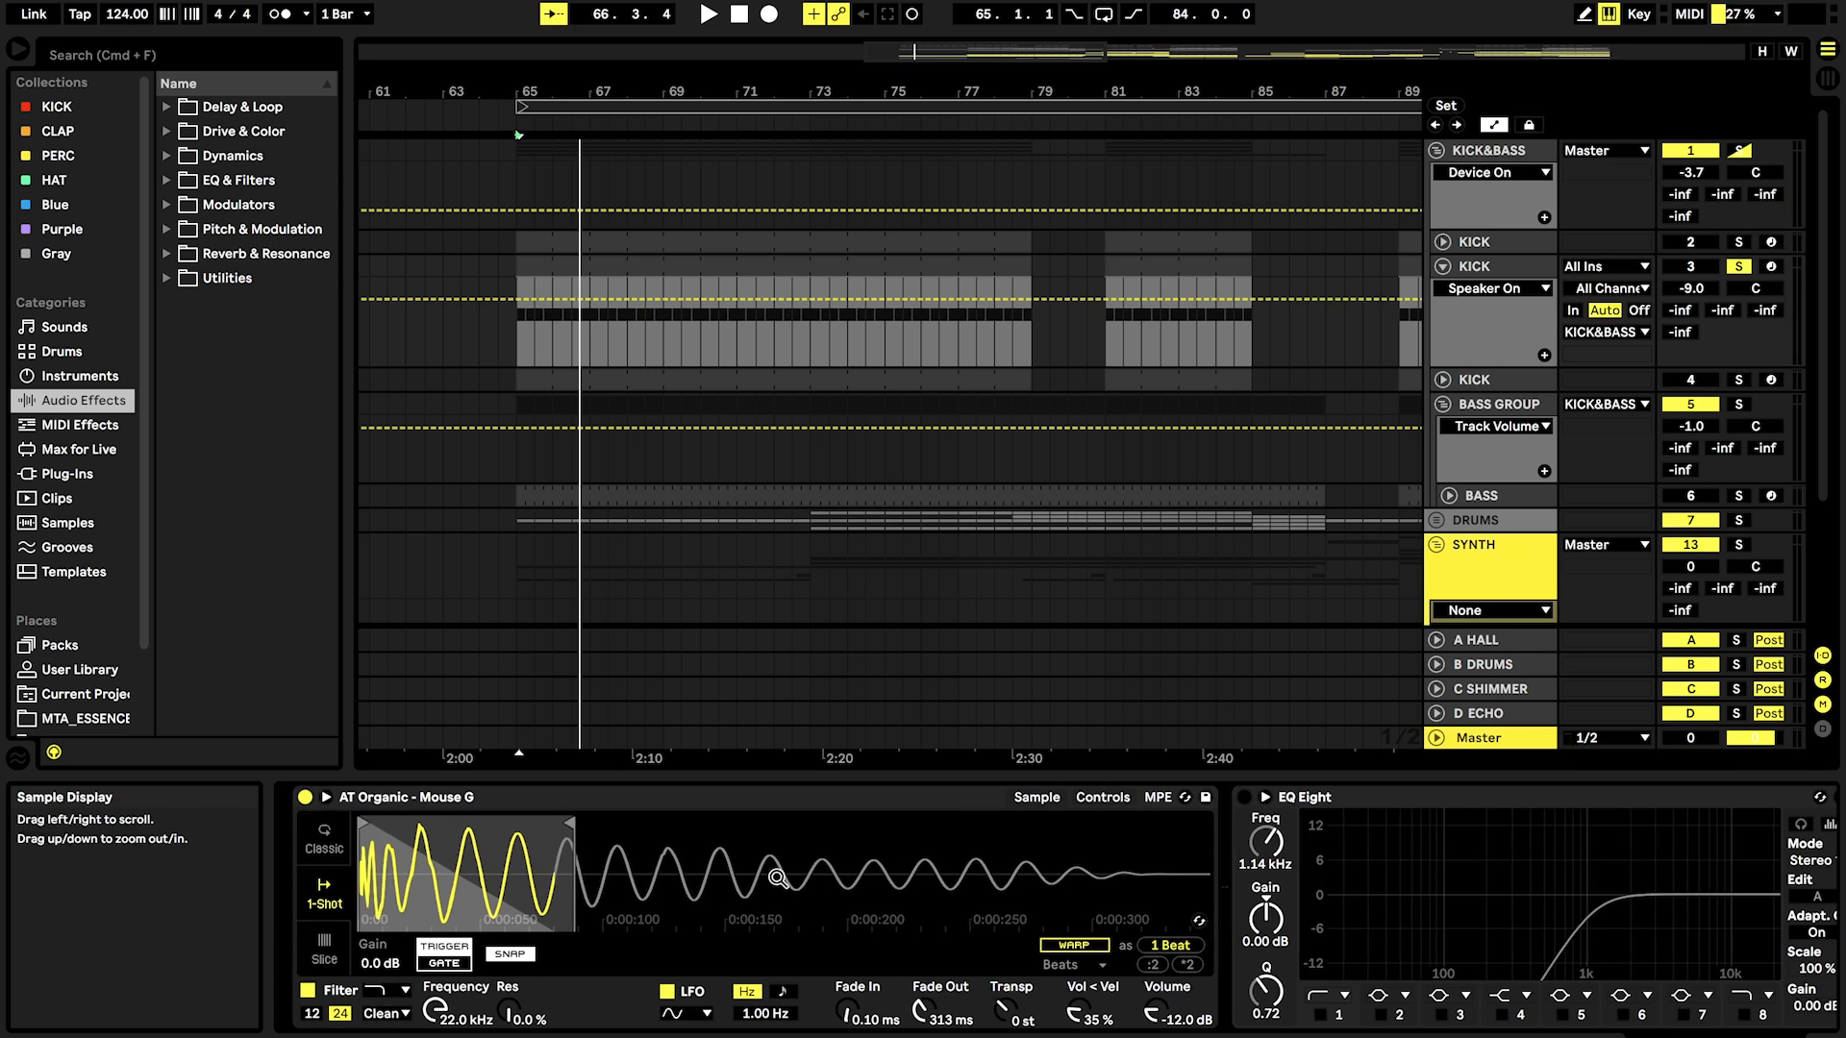
scroll(776, 876, right, 1)
scroll(597, 882, right, 3)
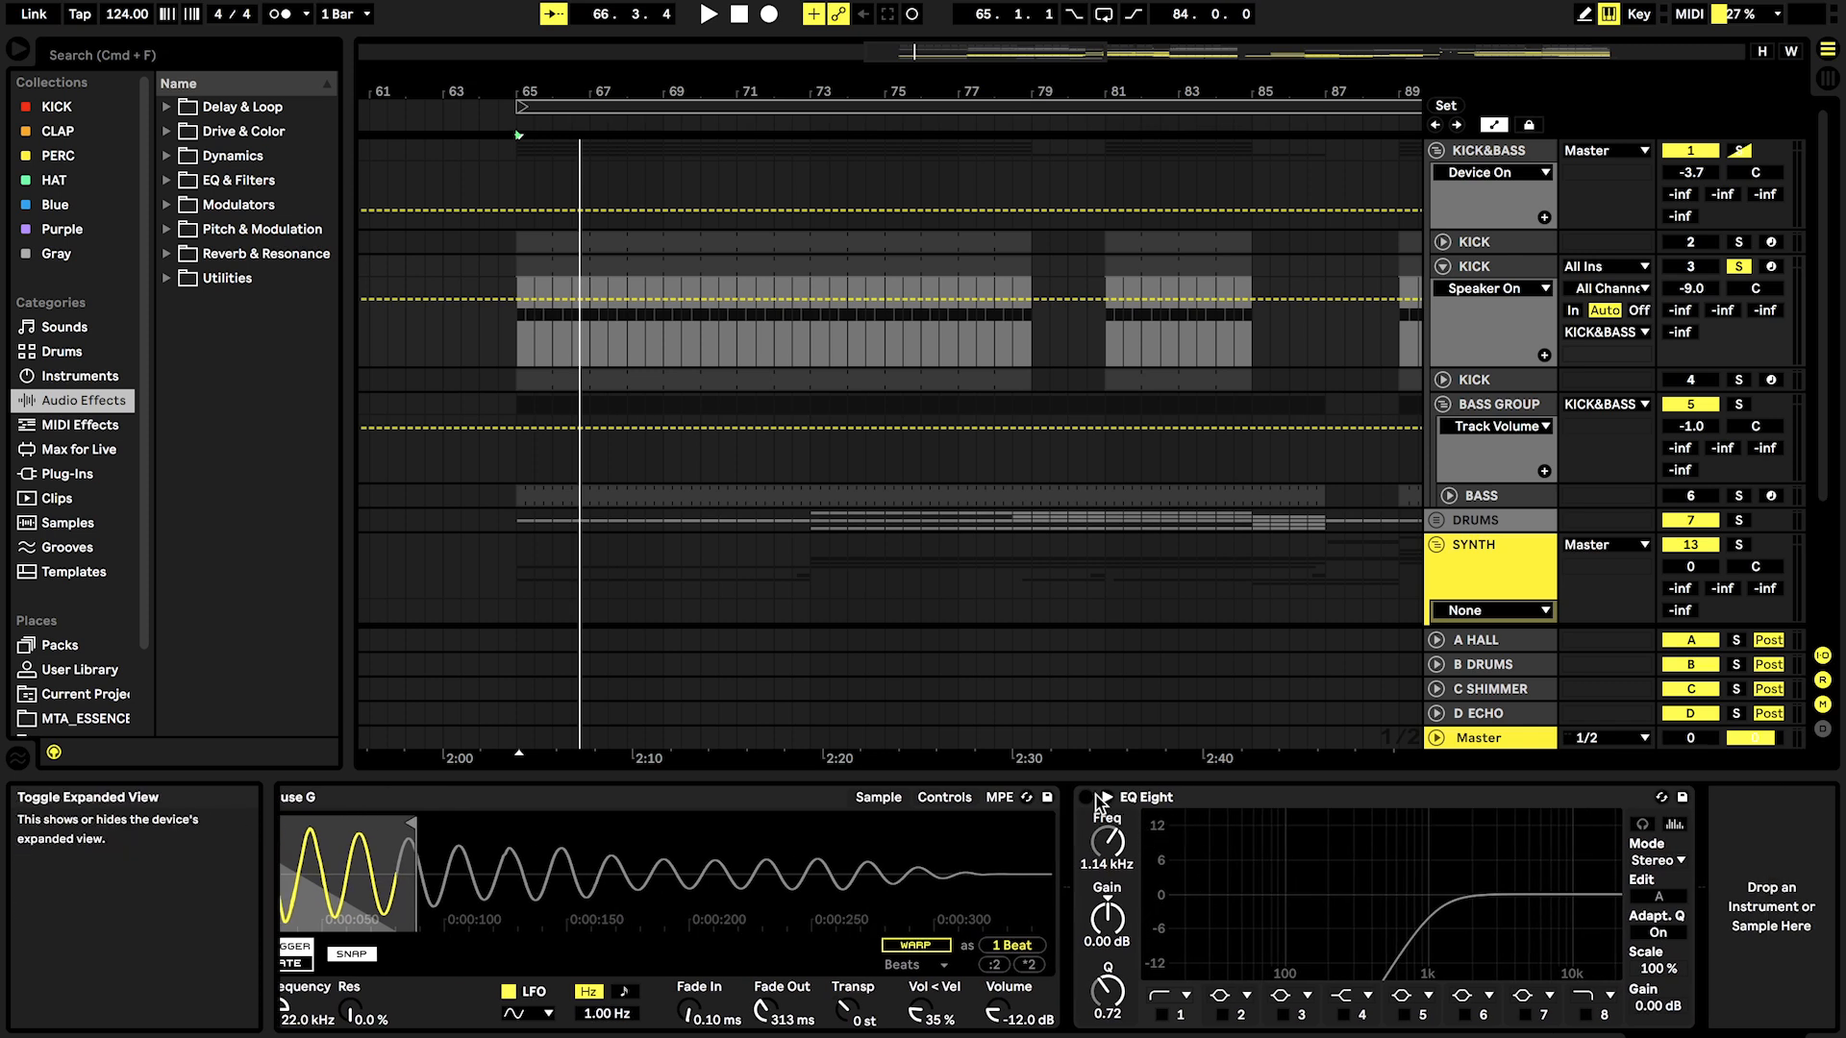
click(1085, 797)
Step: Solo the first KICK track, start playback, and add the second and third KICK tracks to the solo
click(1739, 244)
key(space)
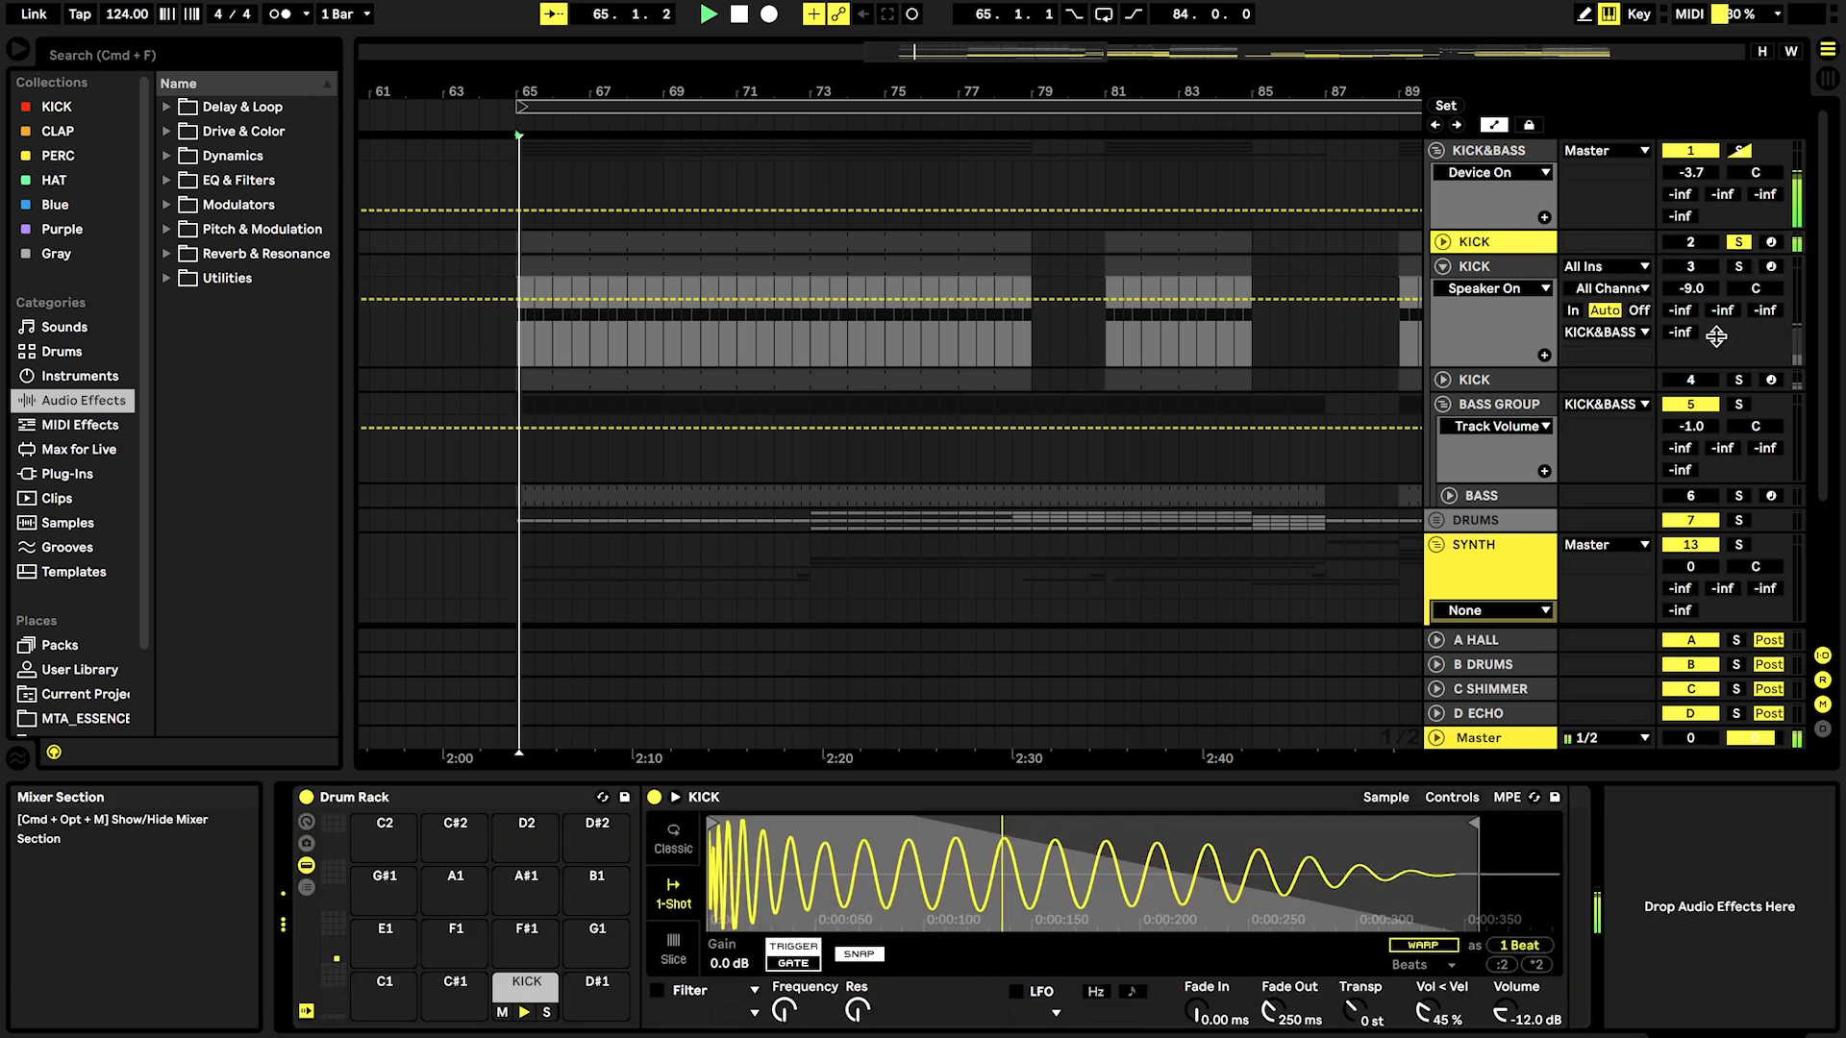
super+click(1739, 267)
super+click(1742, 381)
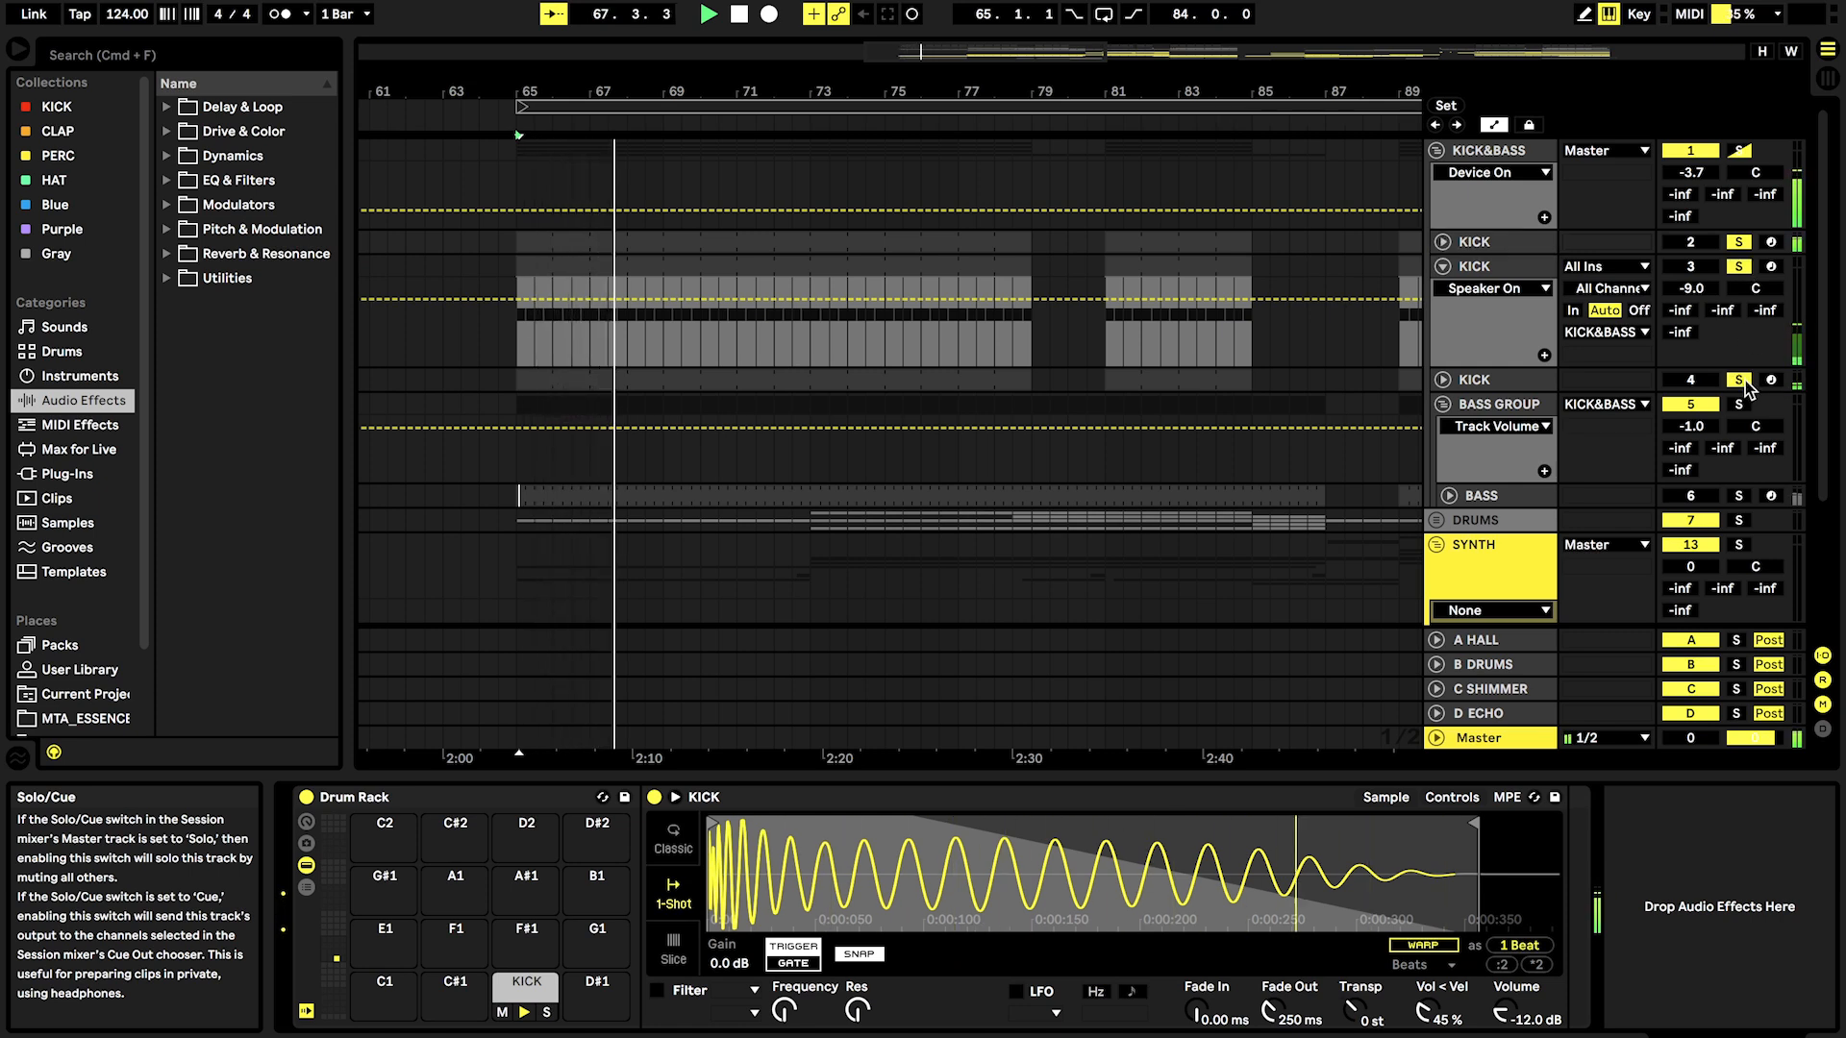
Step: Toggle the second and third KICK solos off and on to compare the layers, stop playback and fold the second track
super+click(1742, 382)
super+click(1741, 268)
super+click(1741, 267)
super+click(1739, 380)
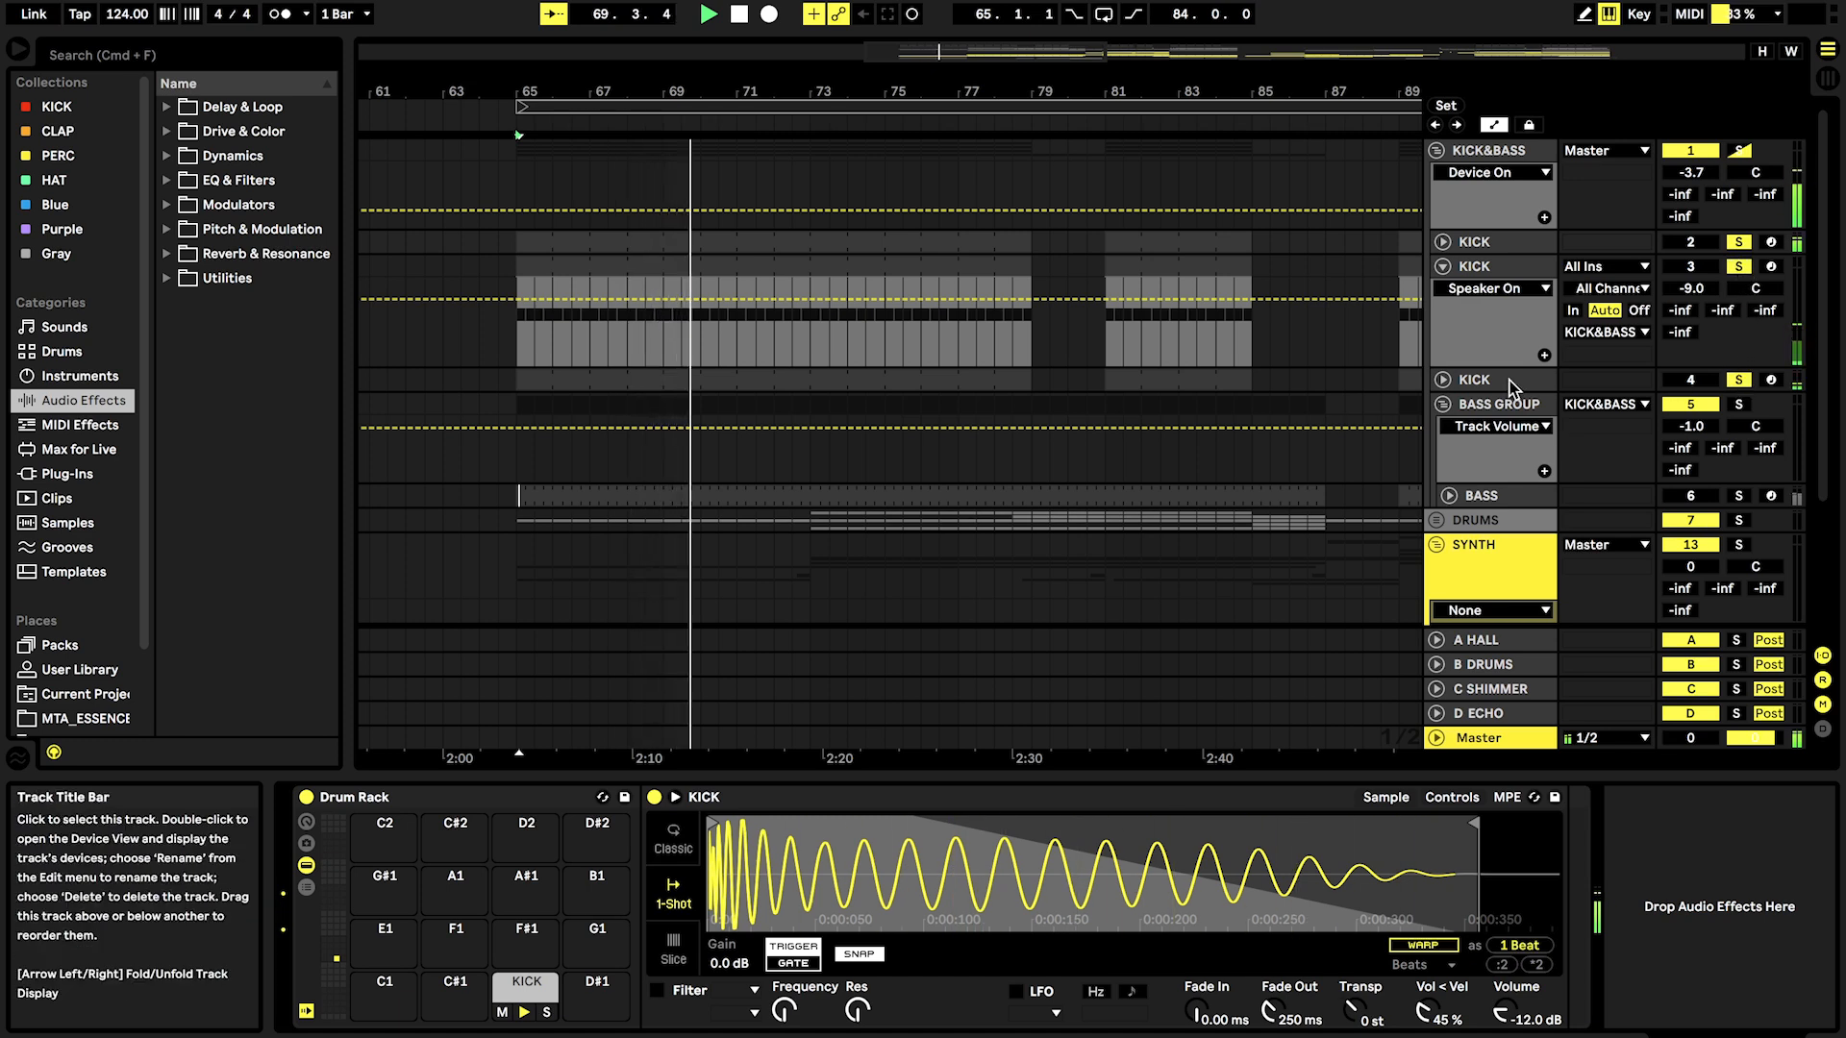
click(1509, 379)
key(space)
click(1443, 268)
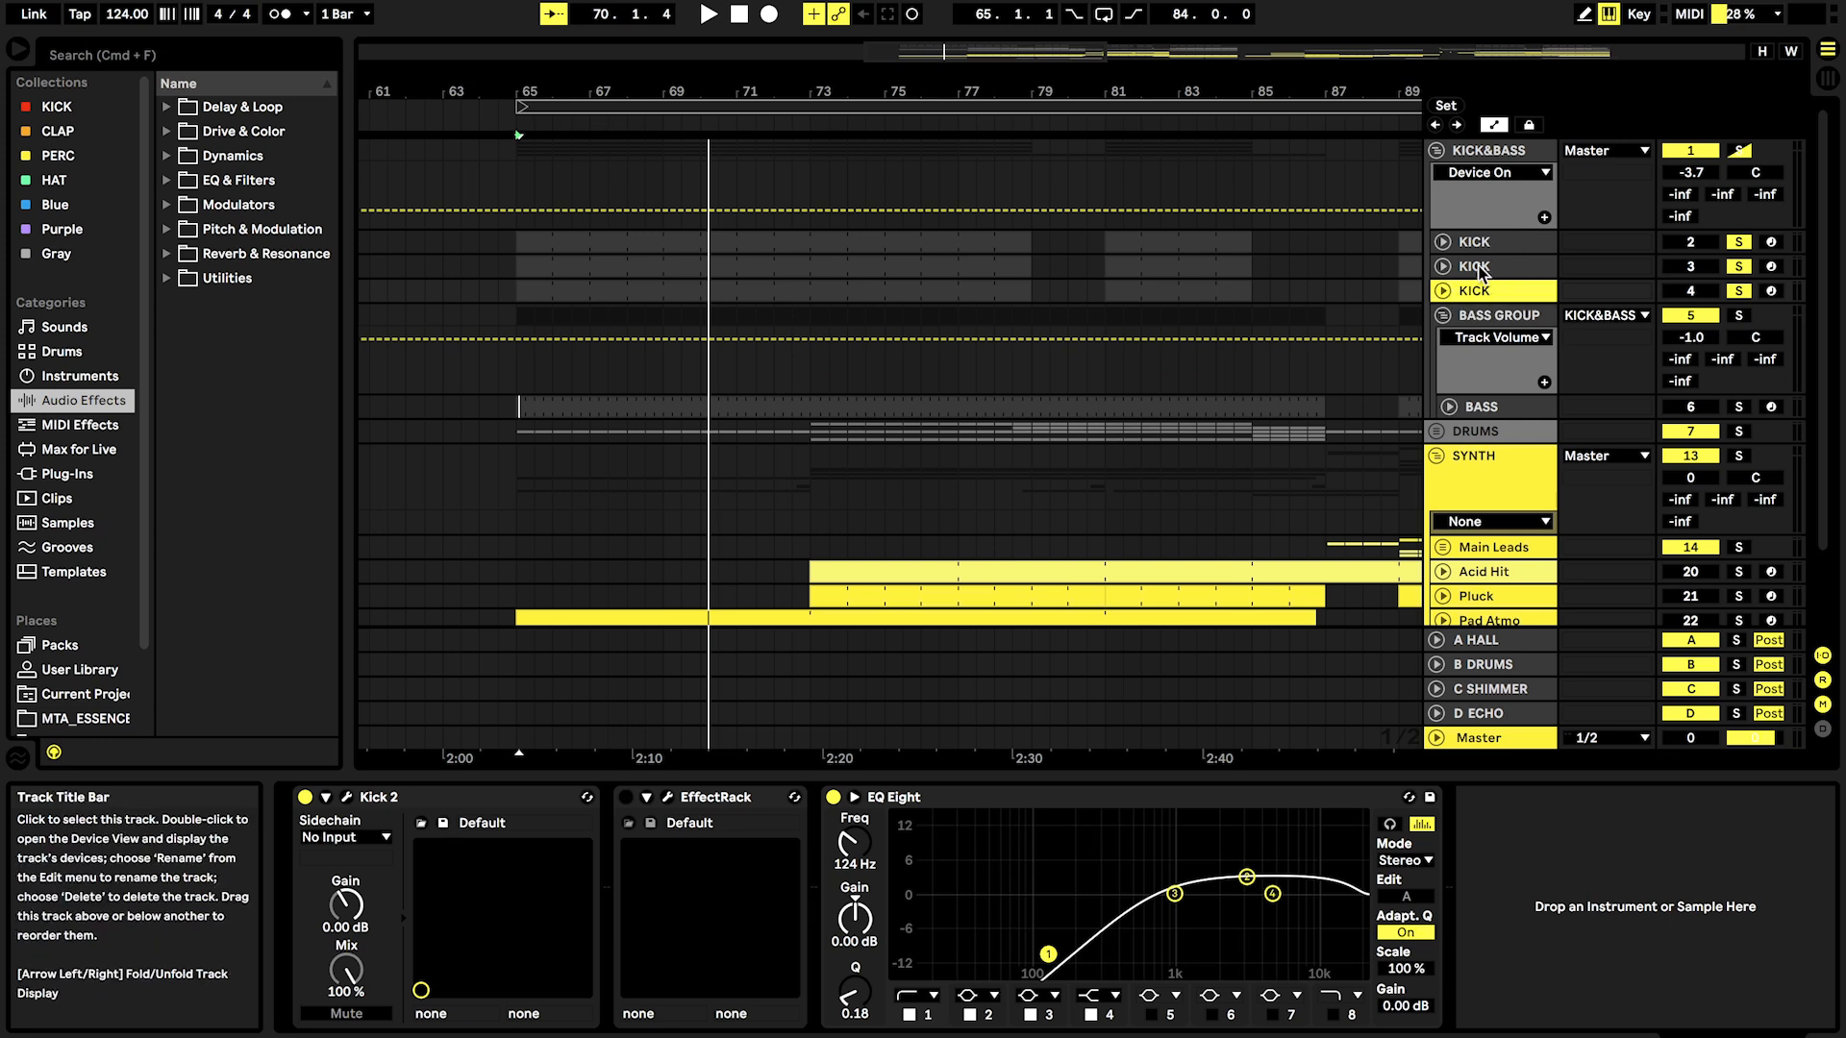
Step: Solo the BASS track in the BASS GROUP and open its Diva synth window
click(1470, 321)
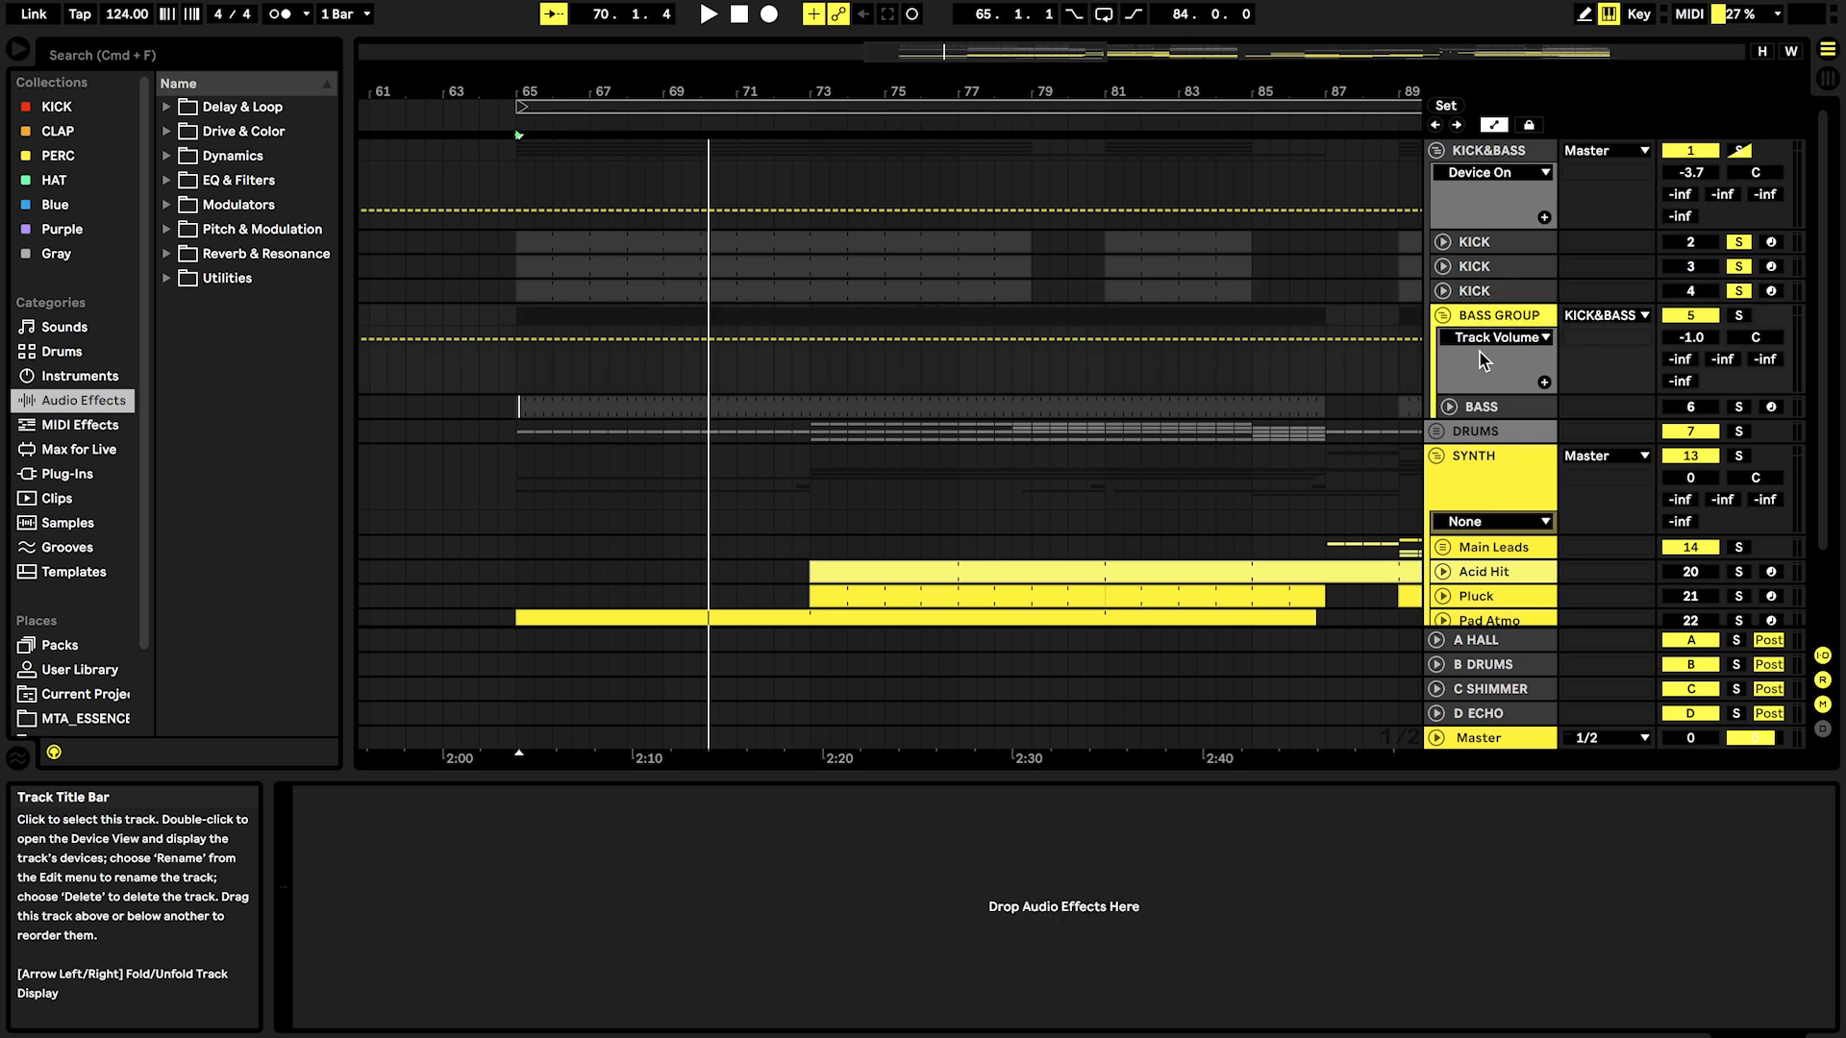
click(1478, 407)
click(1736, 409)
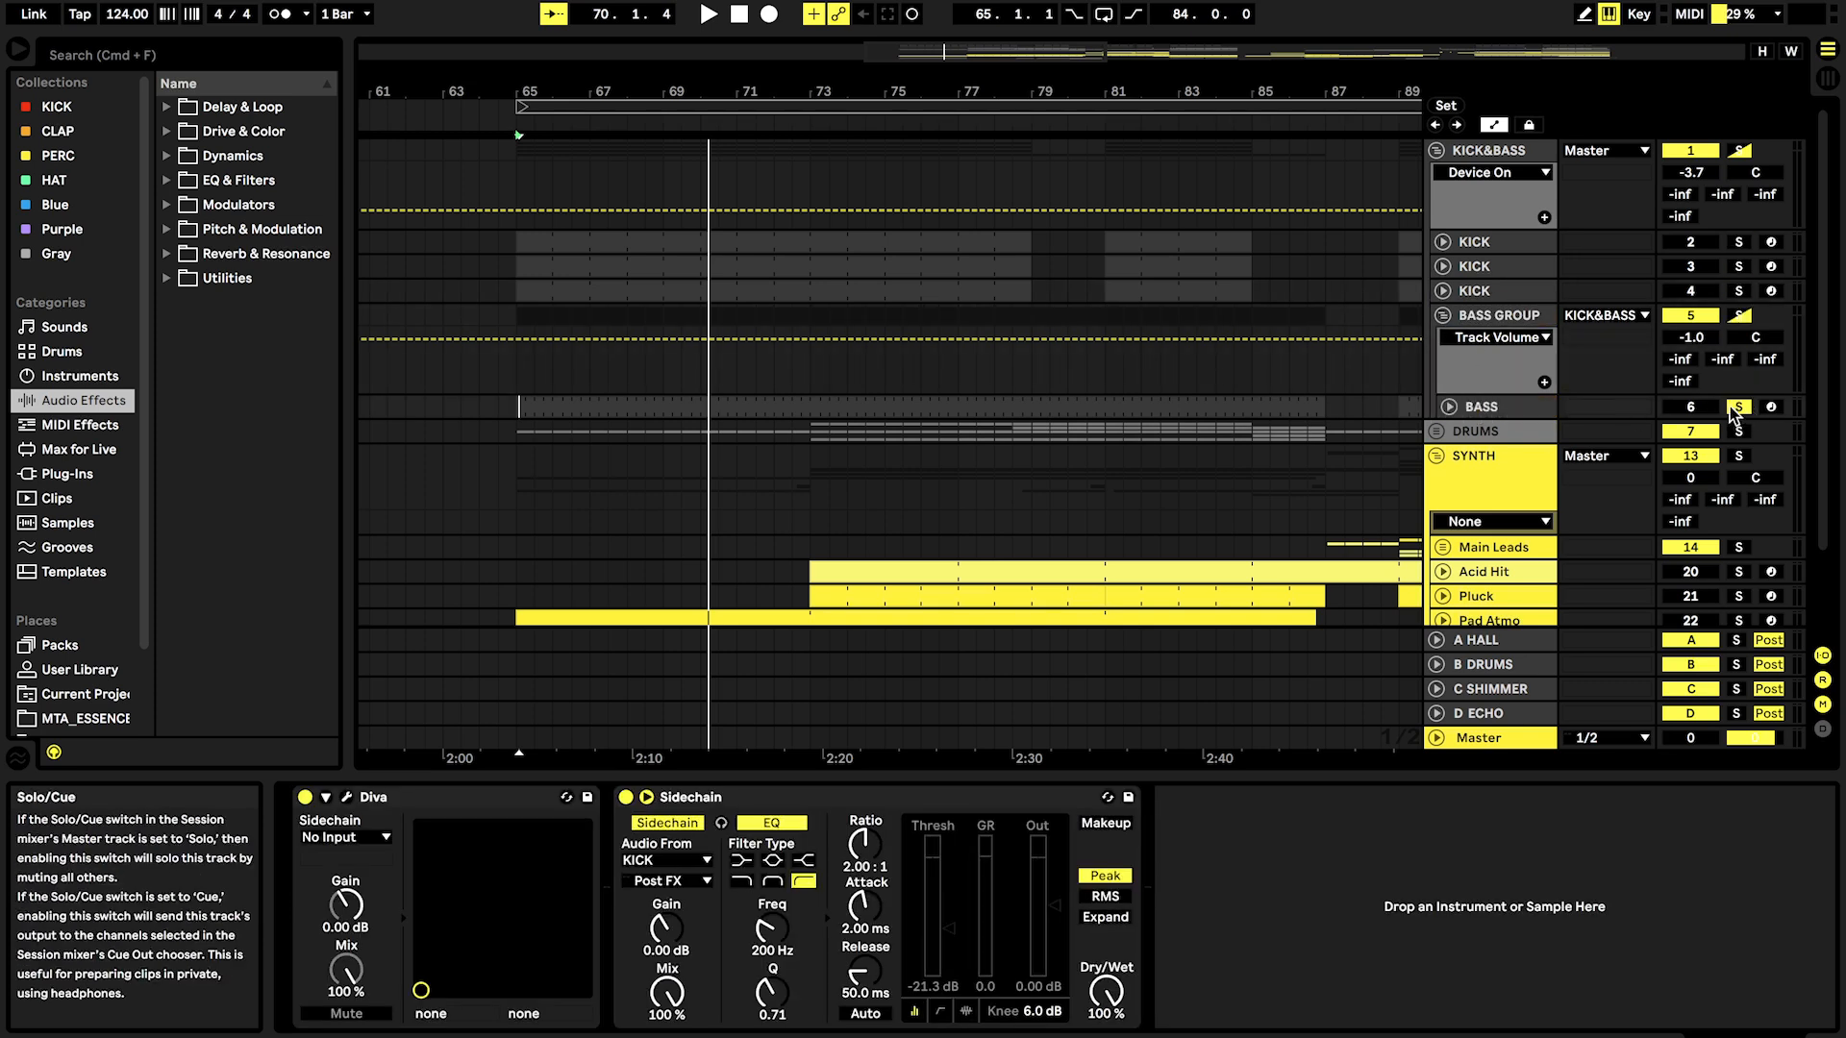
click(347, 797)
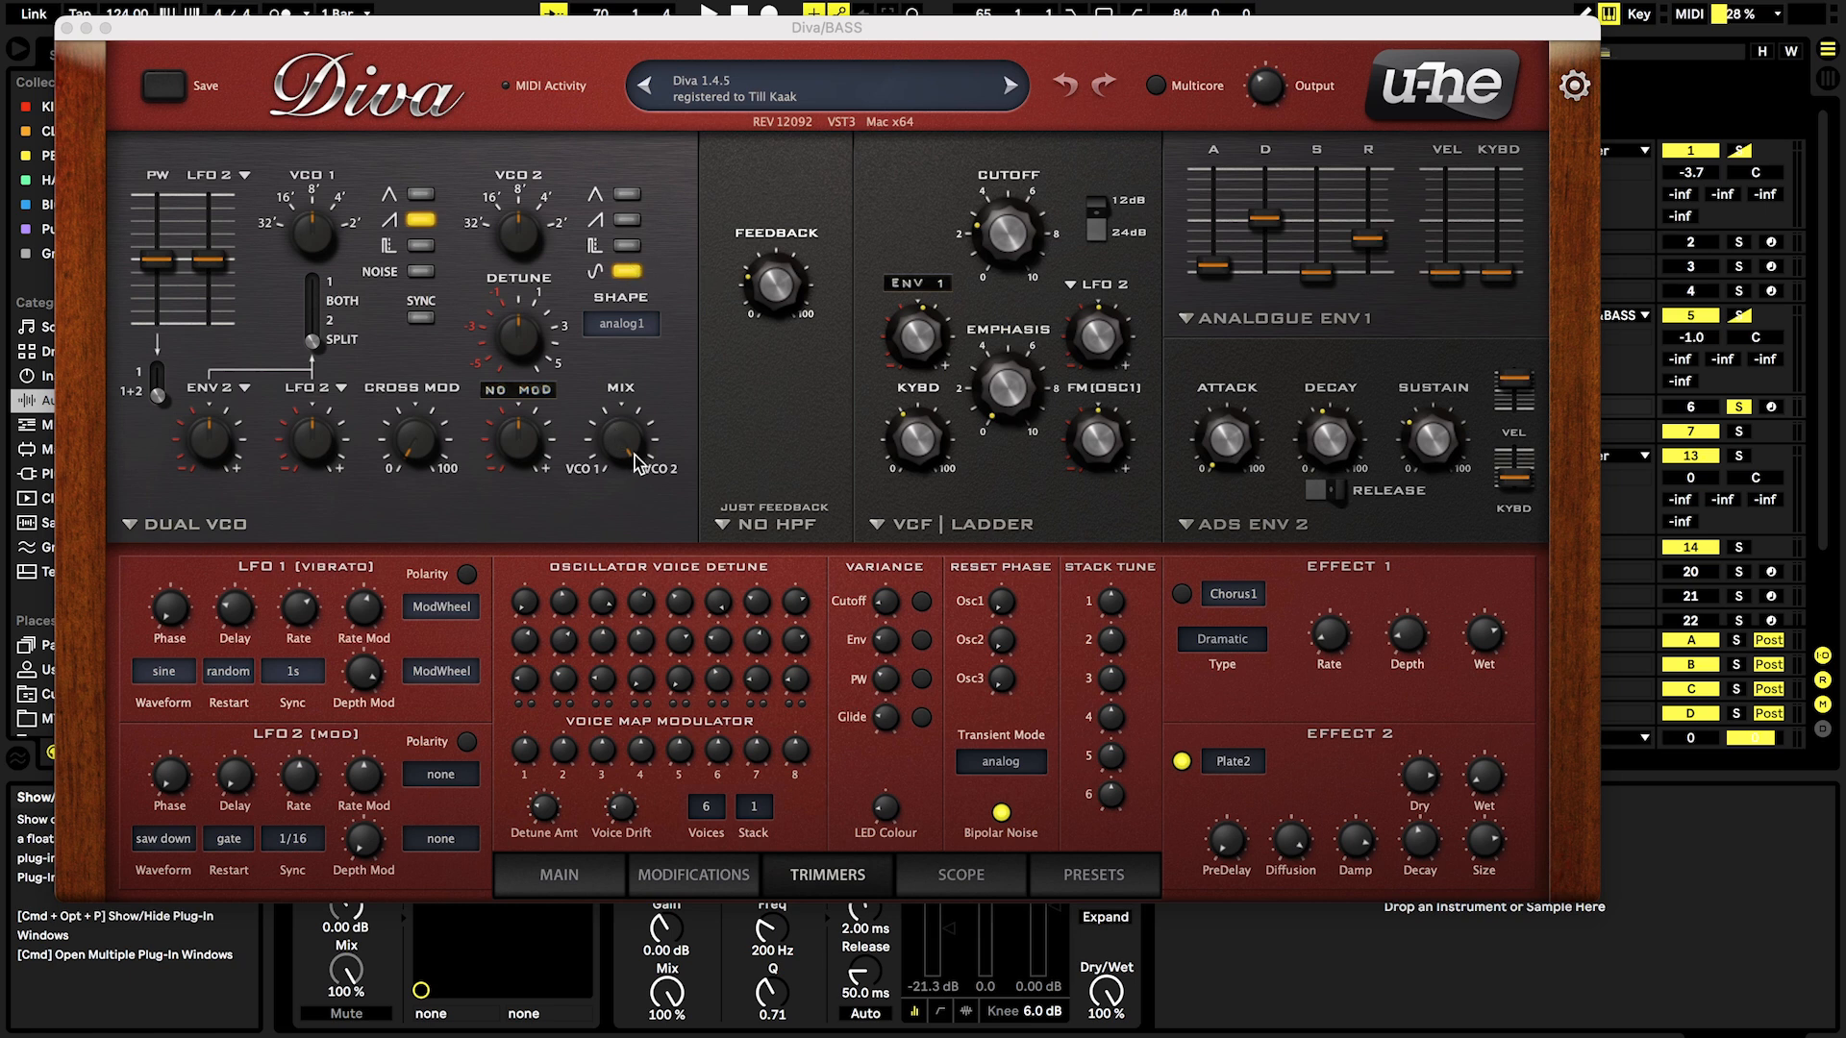
Step: Sweep Diva's filter cutoff up while the bass plays, bring it down to 59.00, and adjust the feedback amount
drag(1010, 240, 971, 81)
key(space)
drag(1008, 242, 1032, 404)
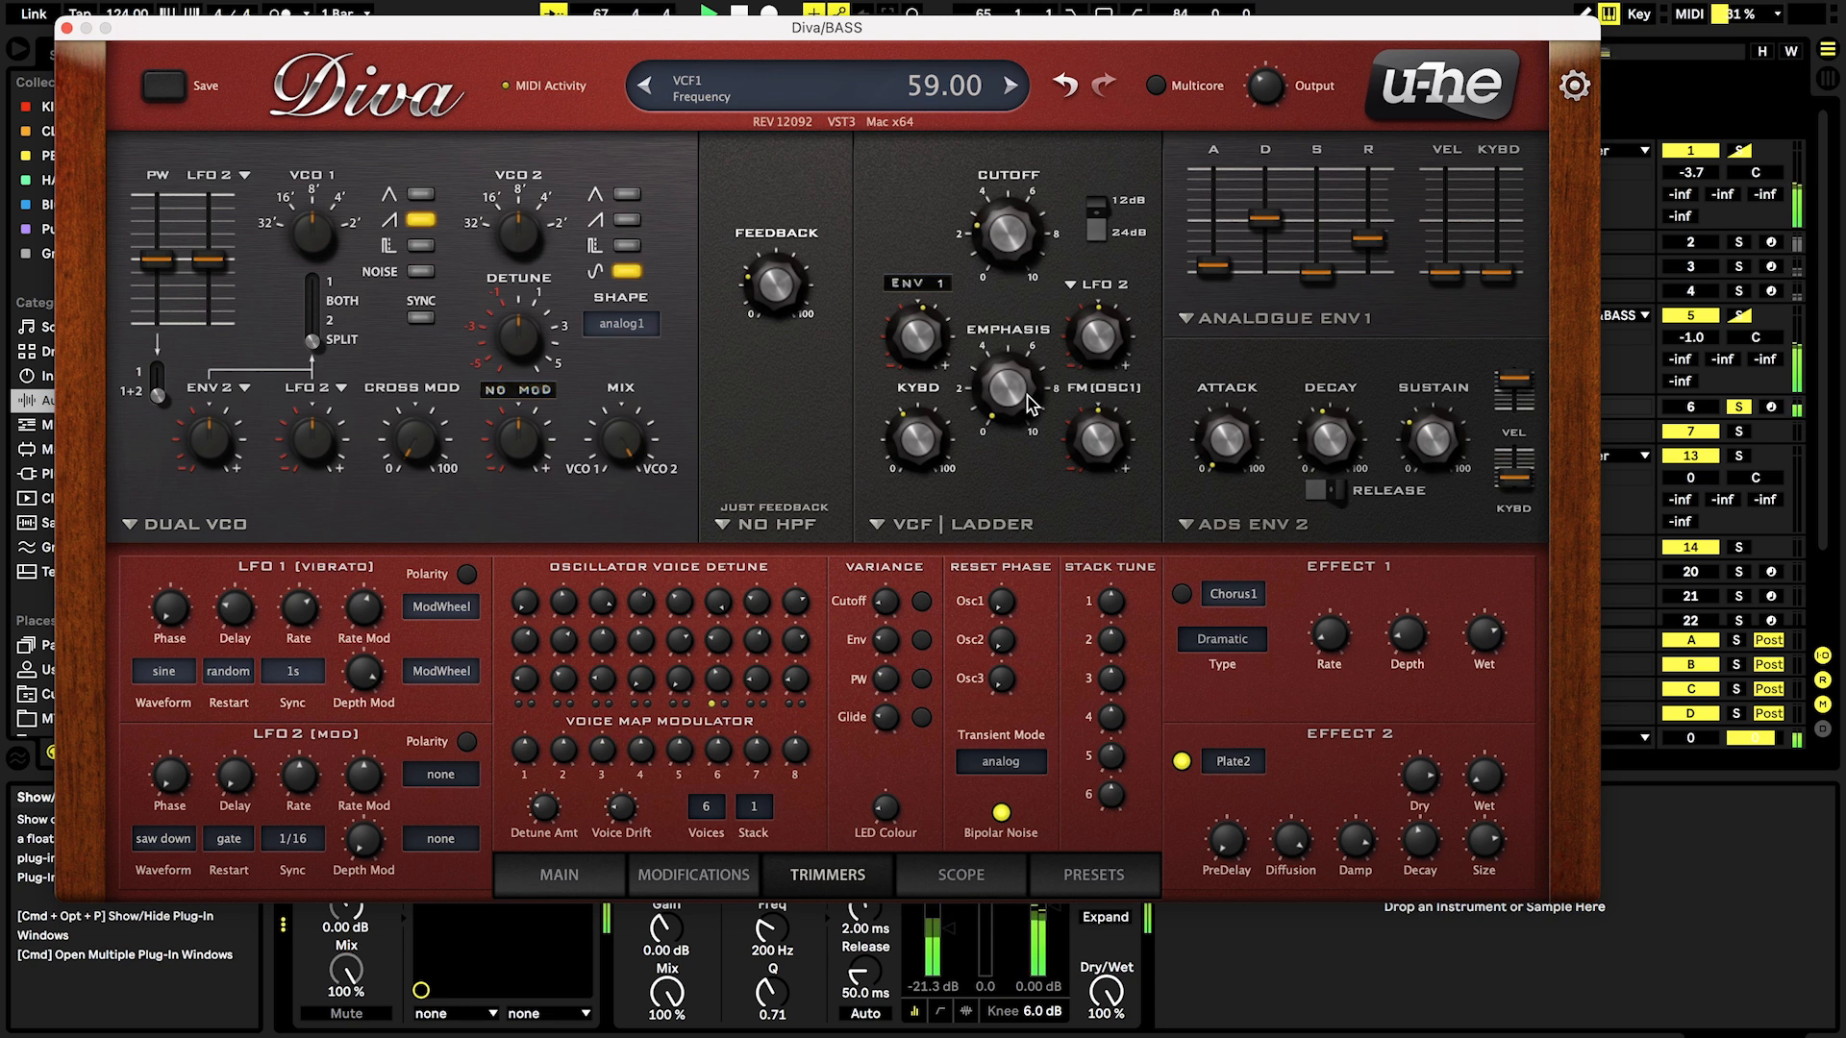
drag(777, 288, 803, 282)
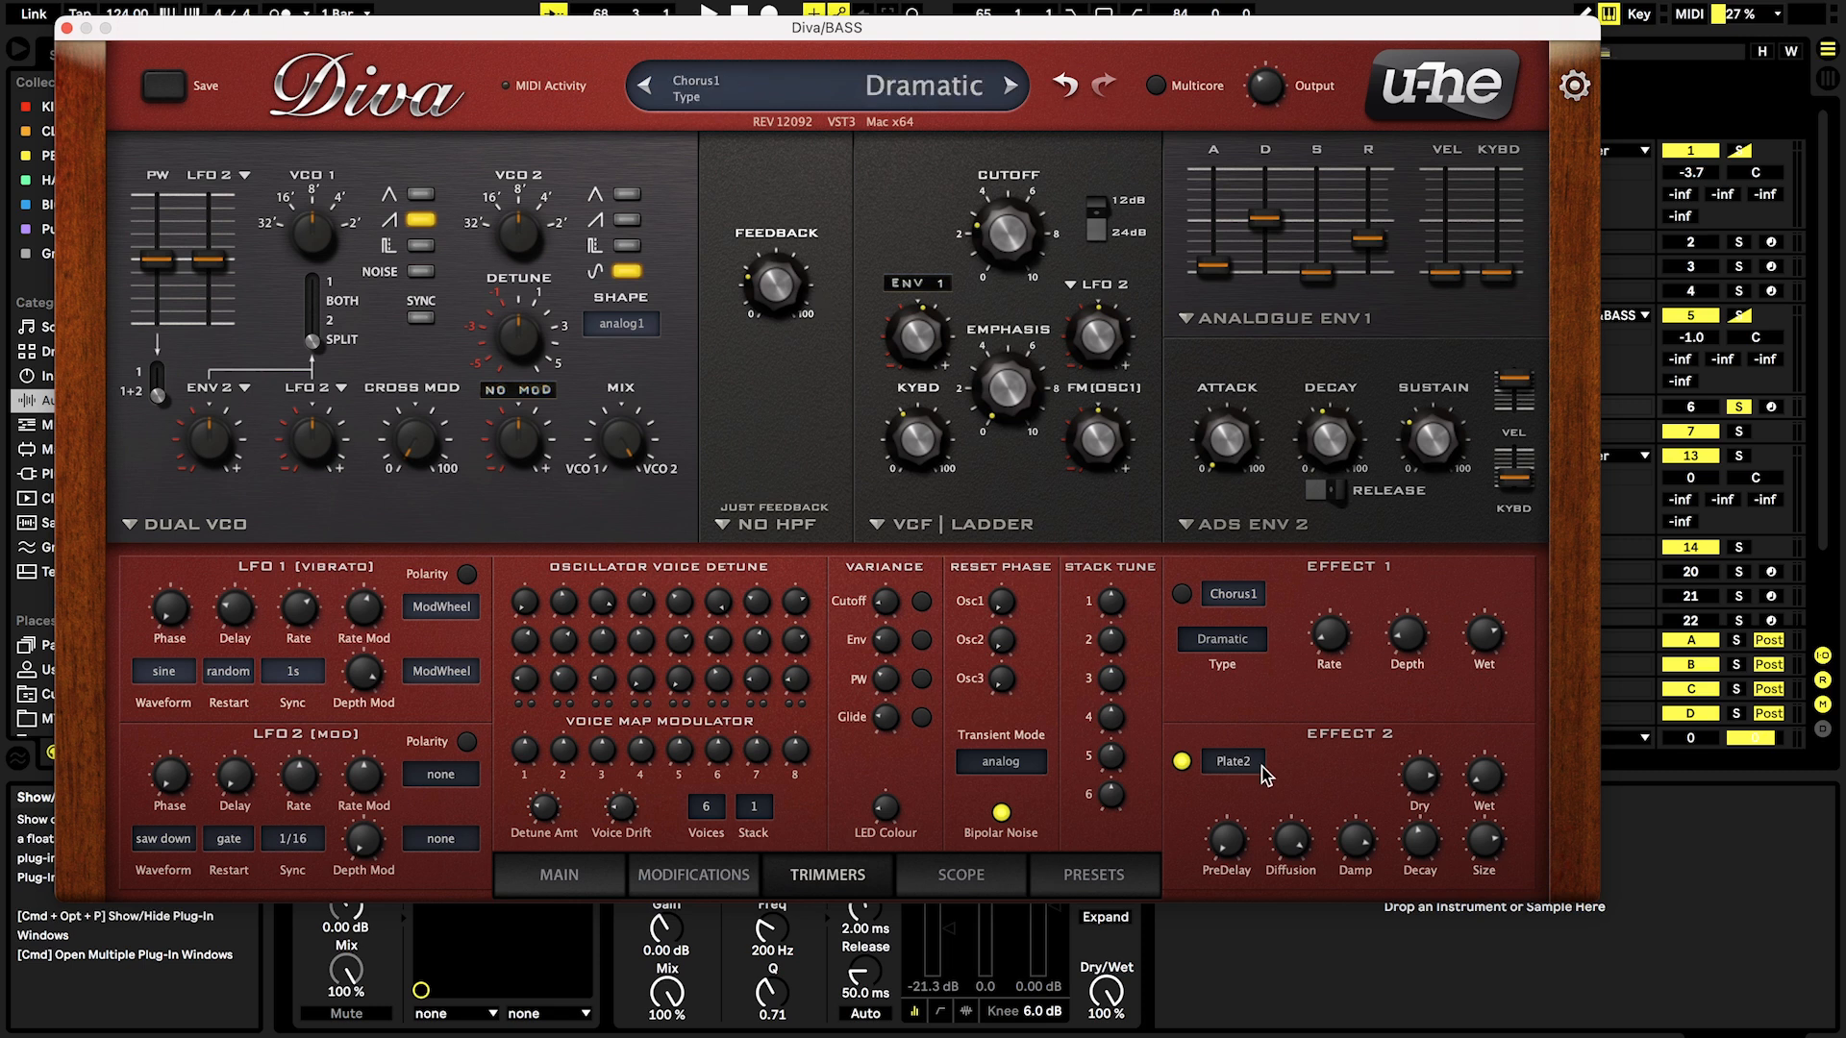
Step: Switch Diva's Plate2 effect off and back on to compare the sound, and close the synth window
click(1182, 762)
click(1182, 762)
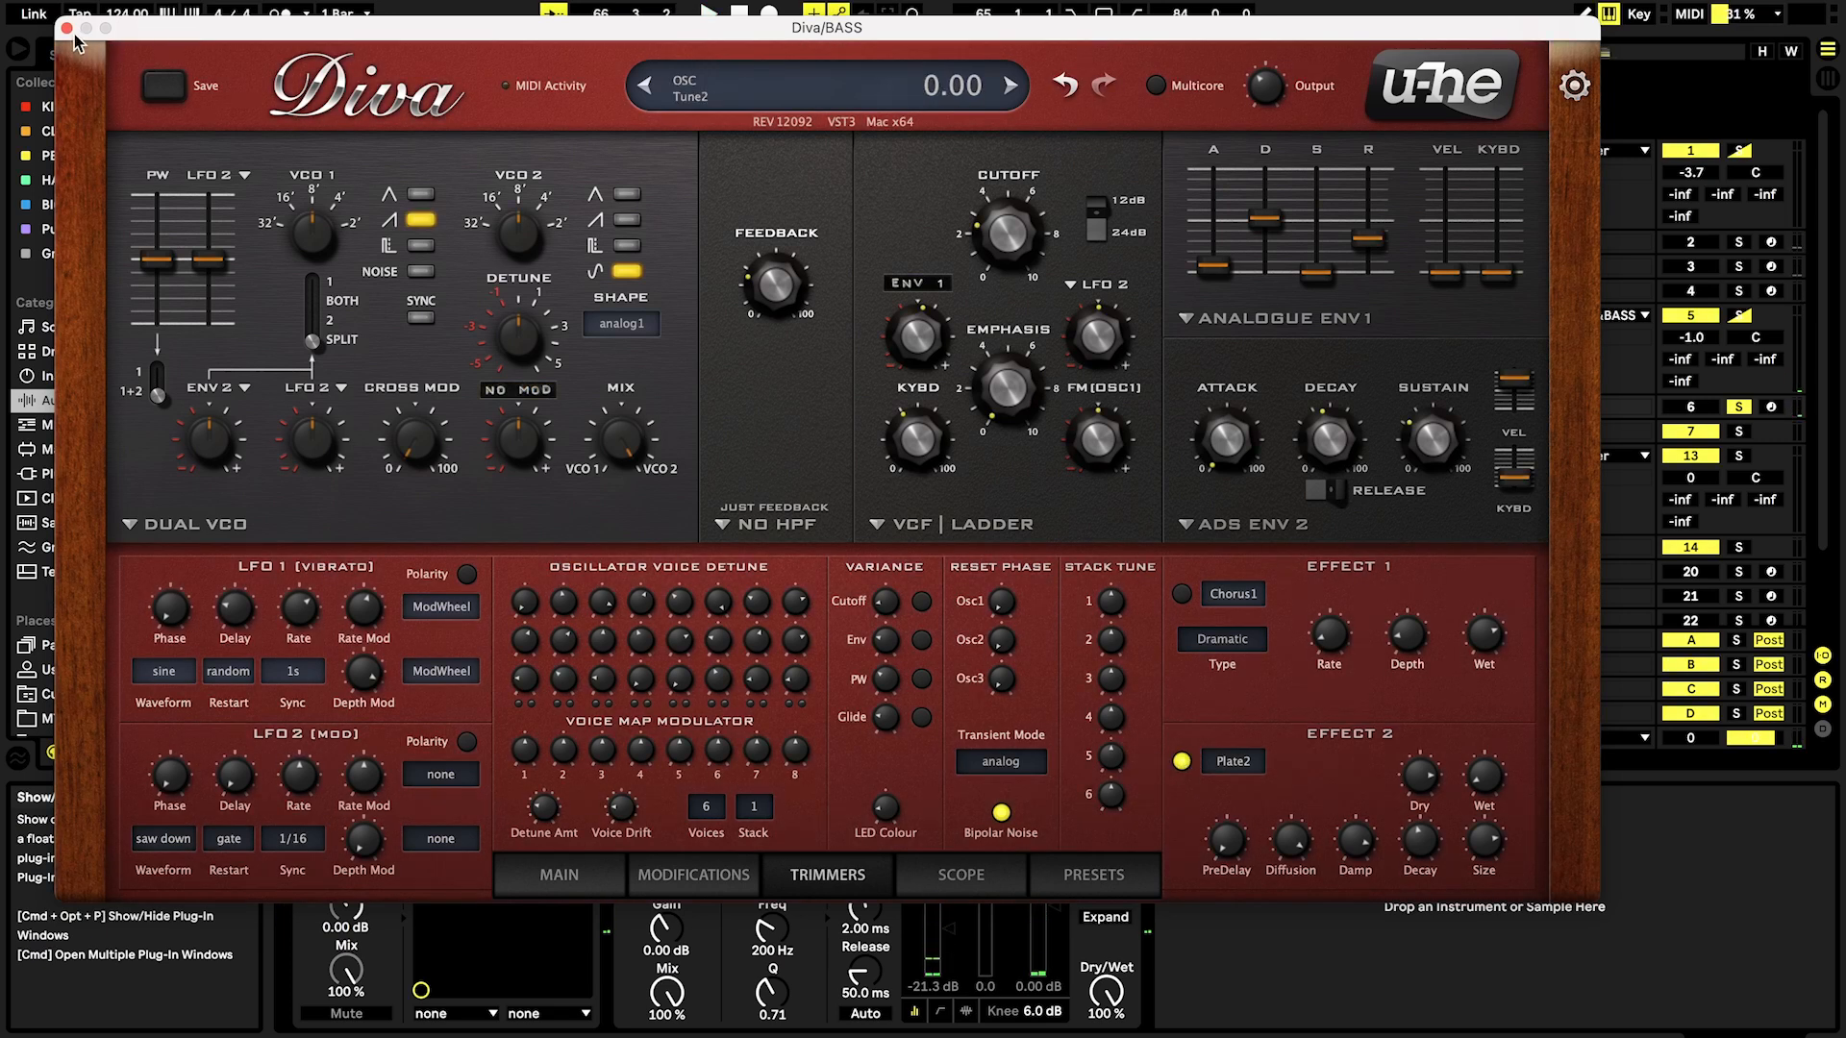
click(68, 29)
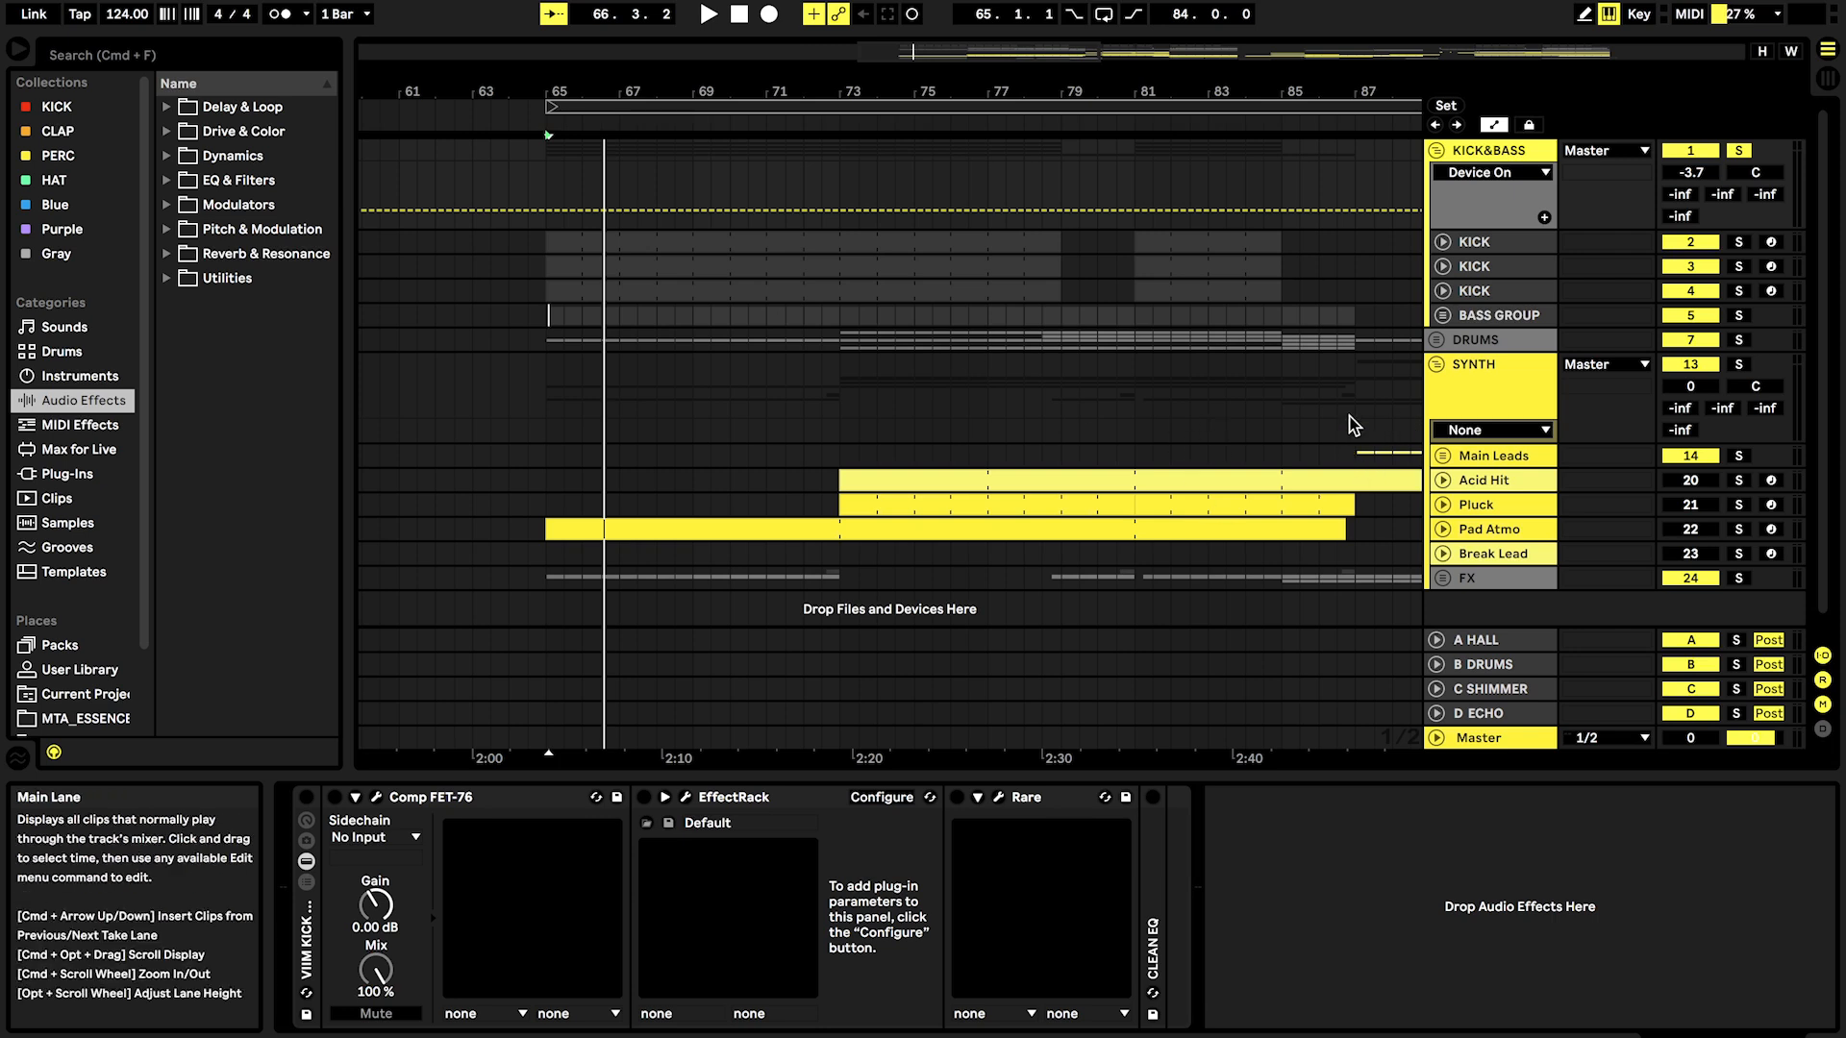
Step: Toggle the VIIM KICK effect rack on the KICK&BASS group to compare the processing, leaving the rack enabled
click(307, 797)
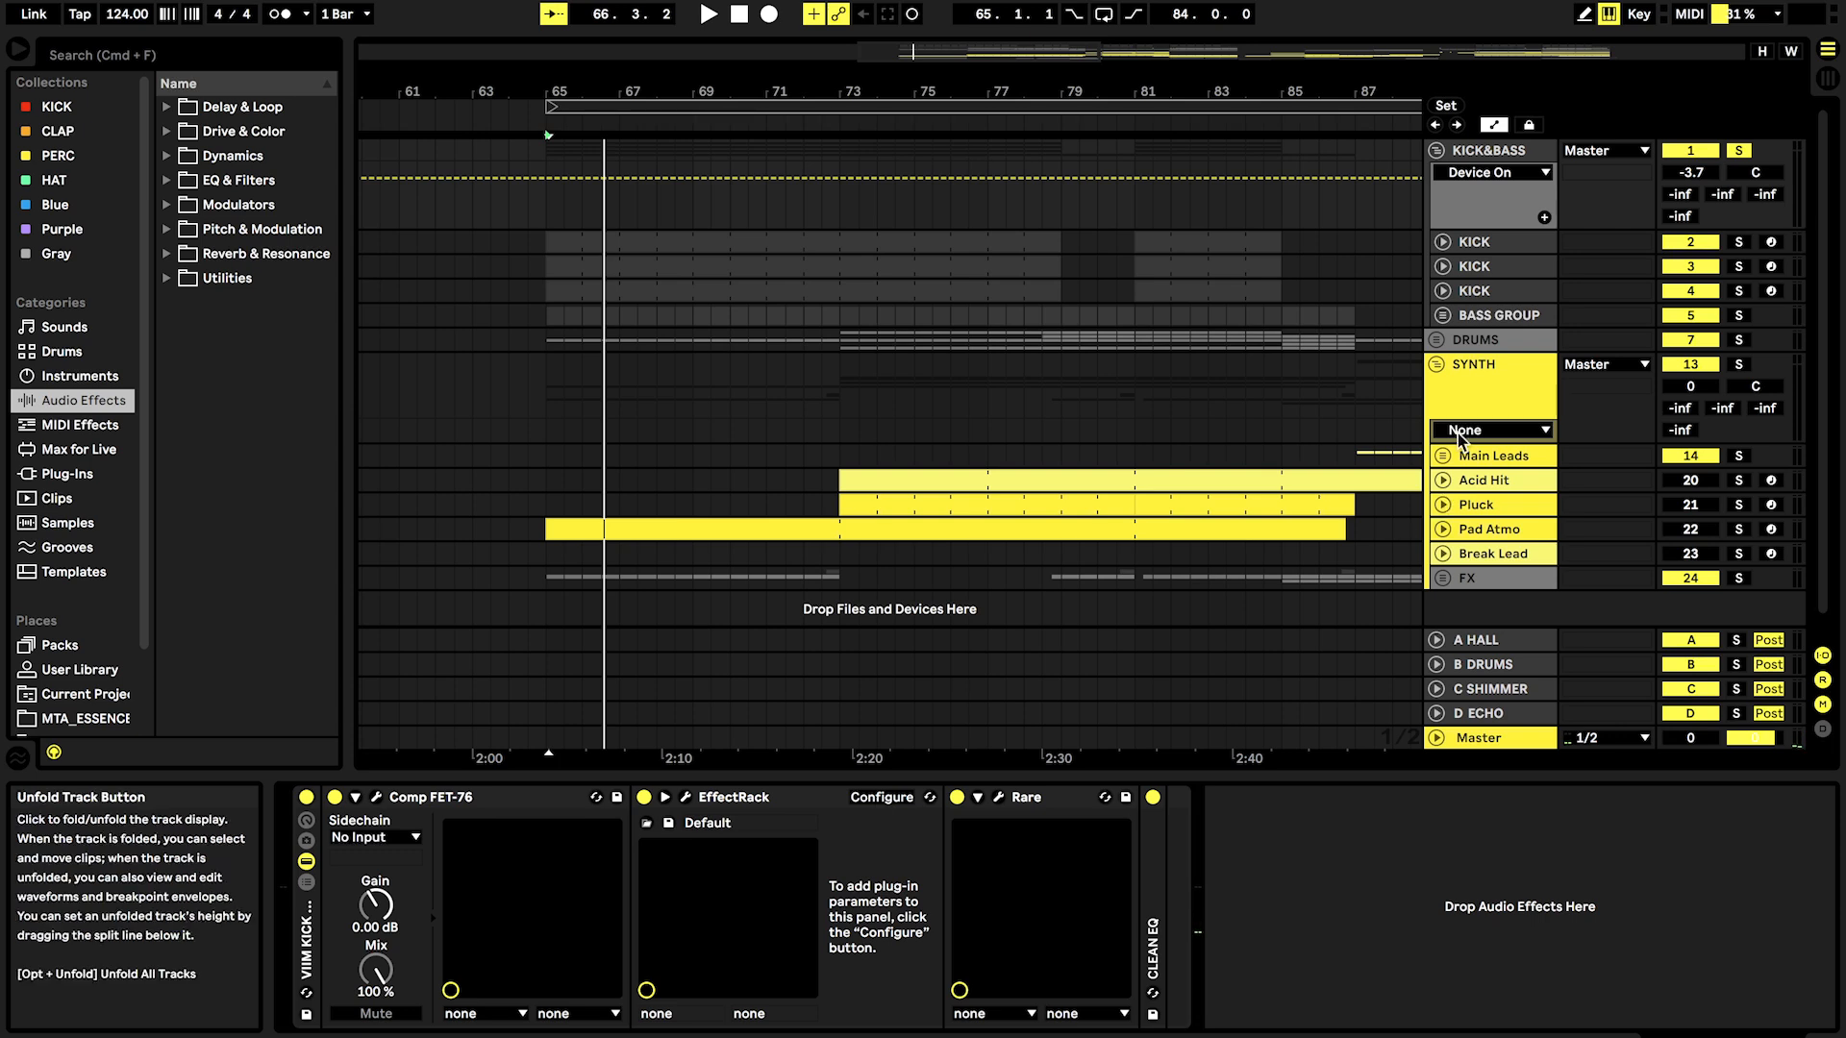
click(1492, 154)
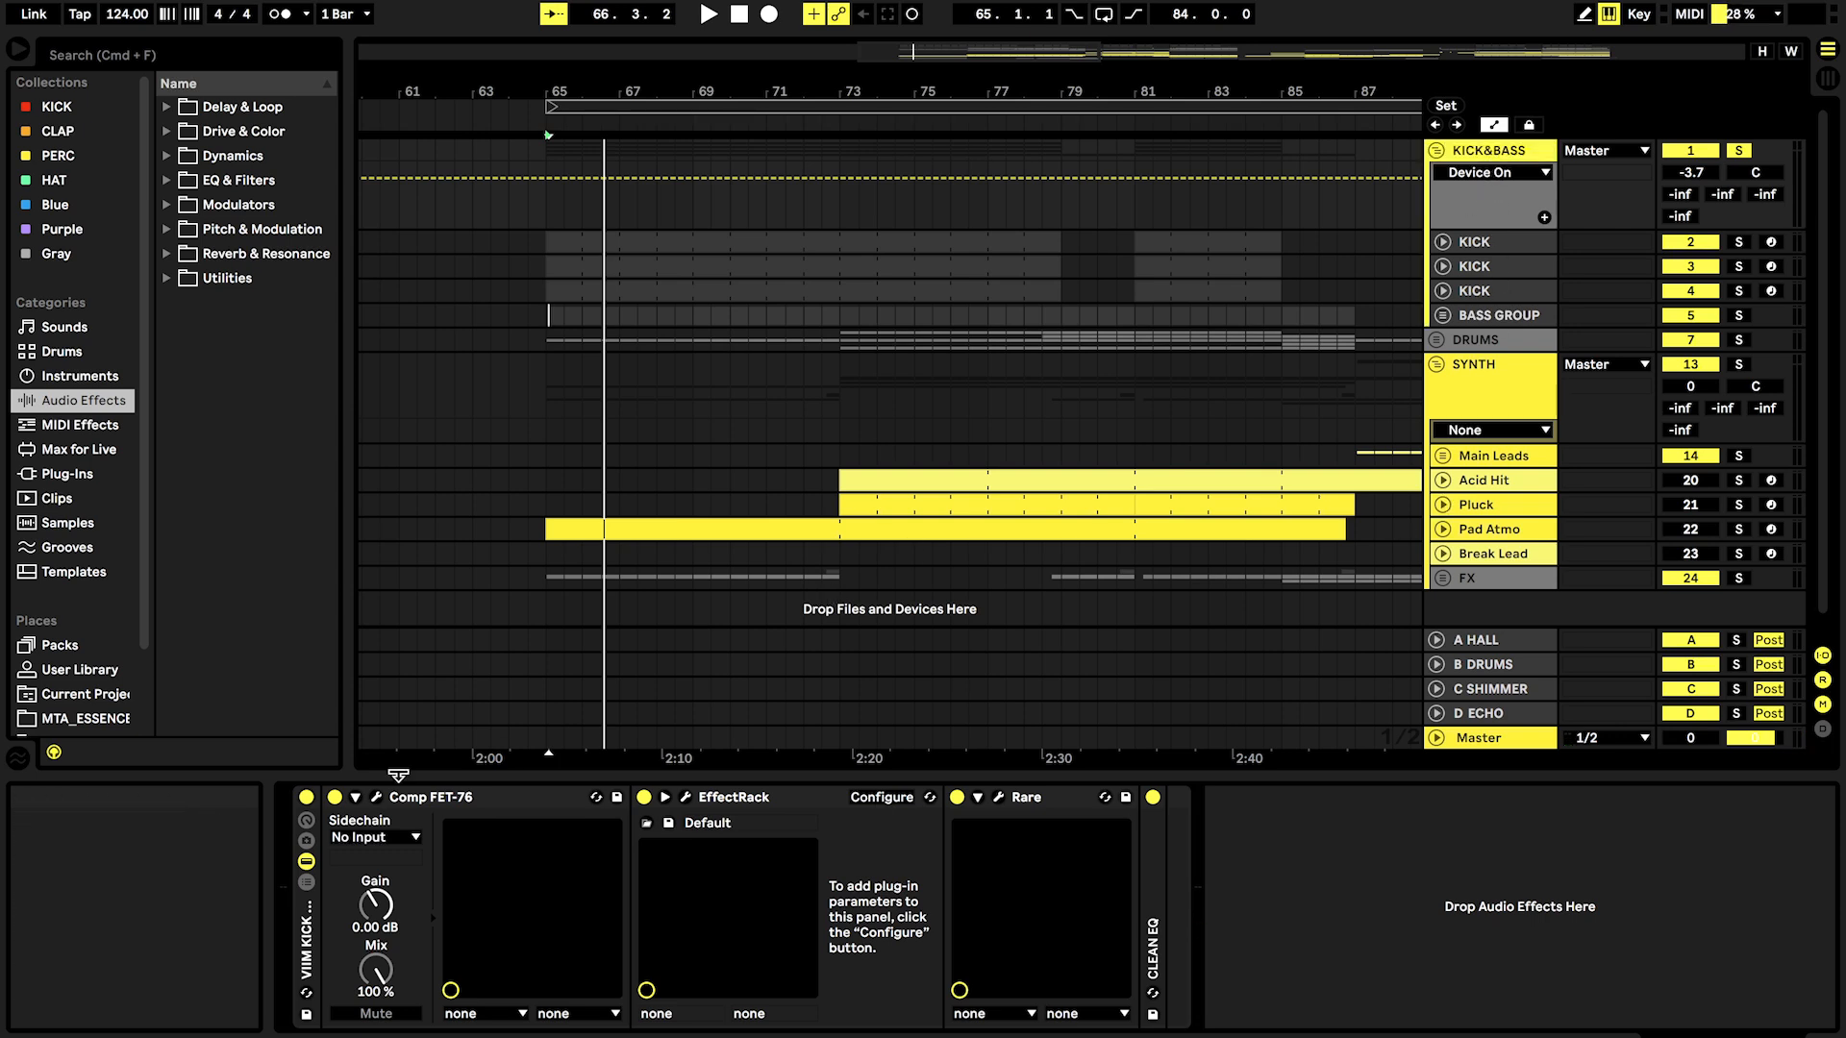
click(306, 798)
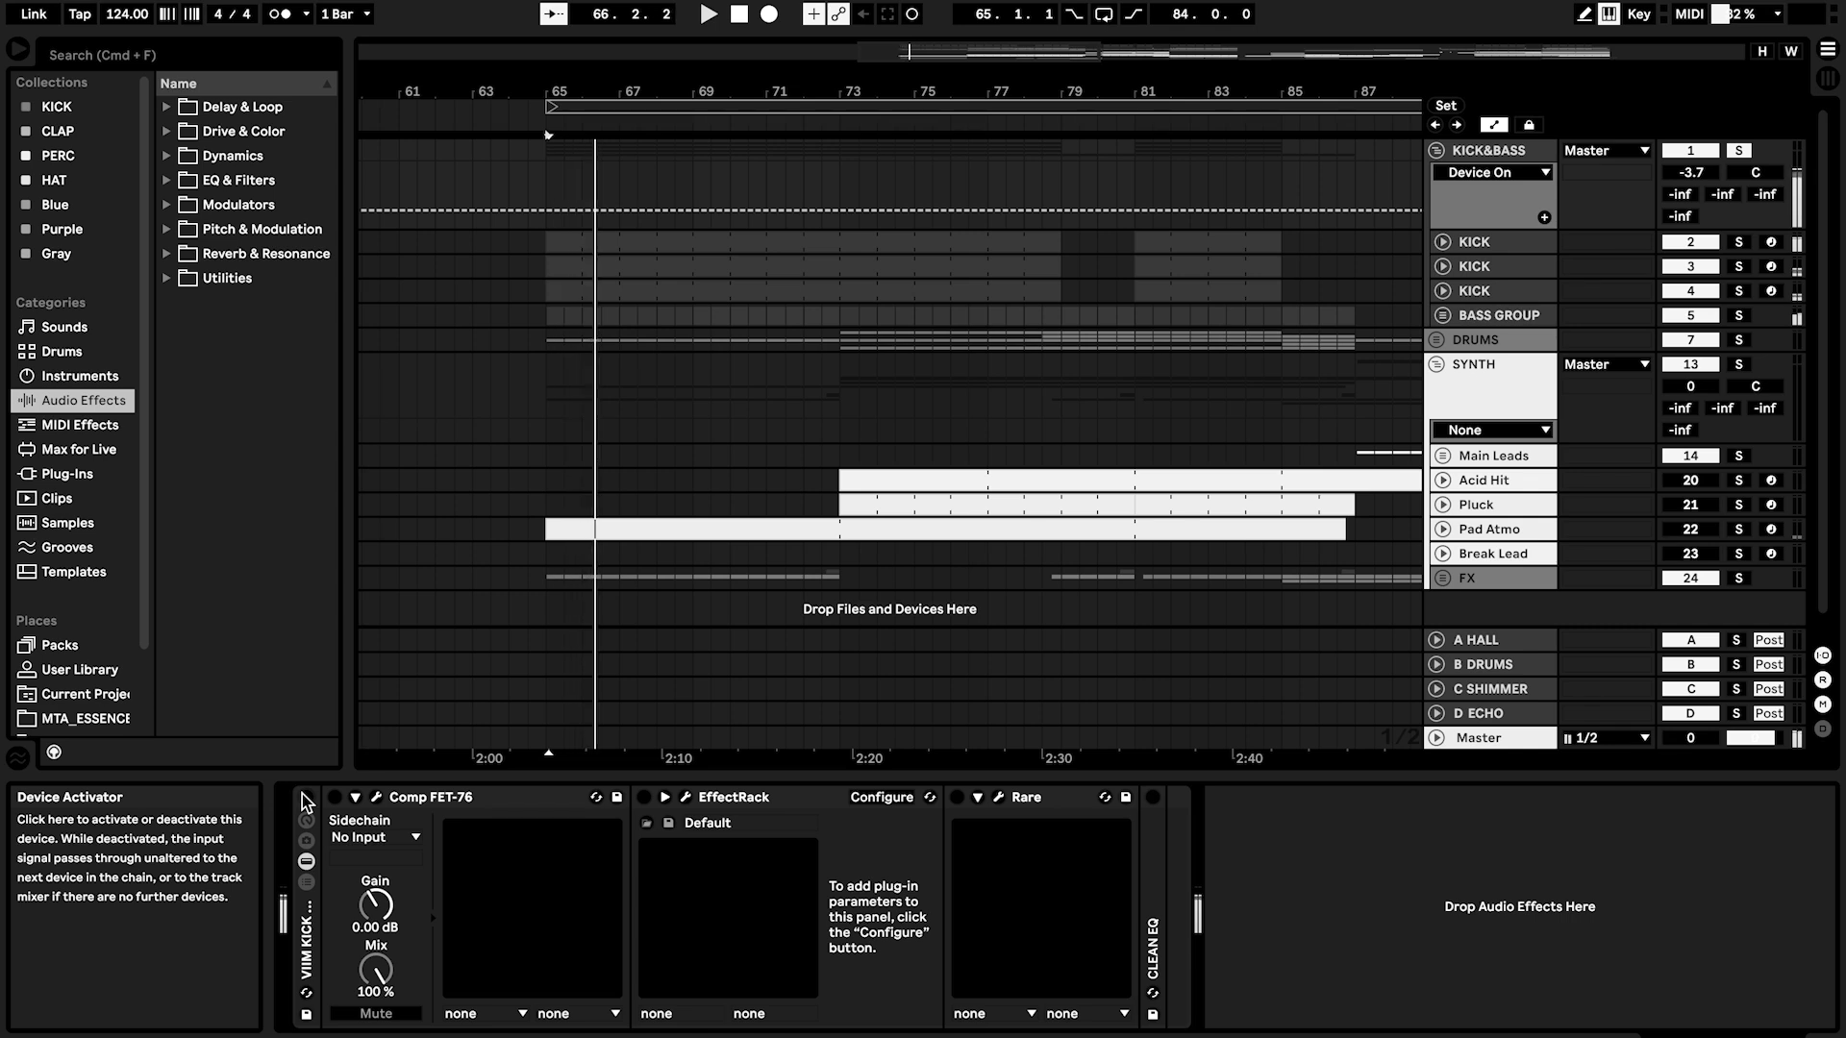
click(306, 798)
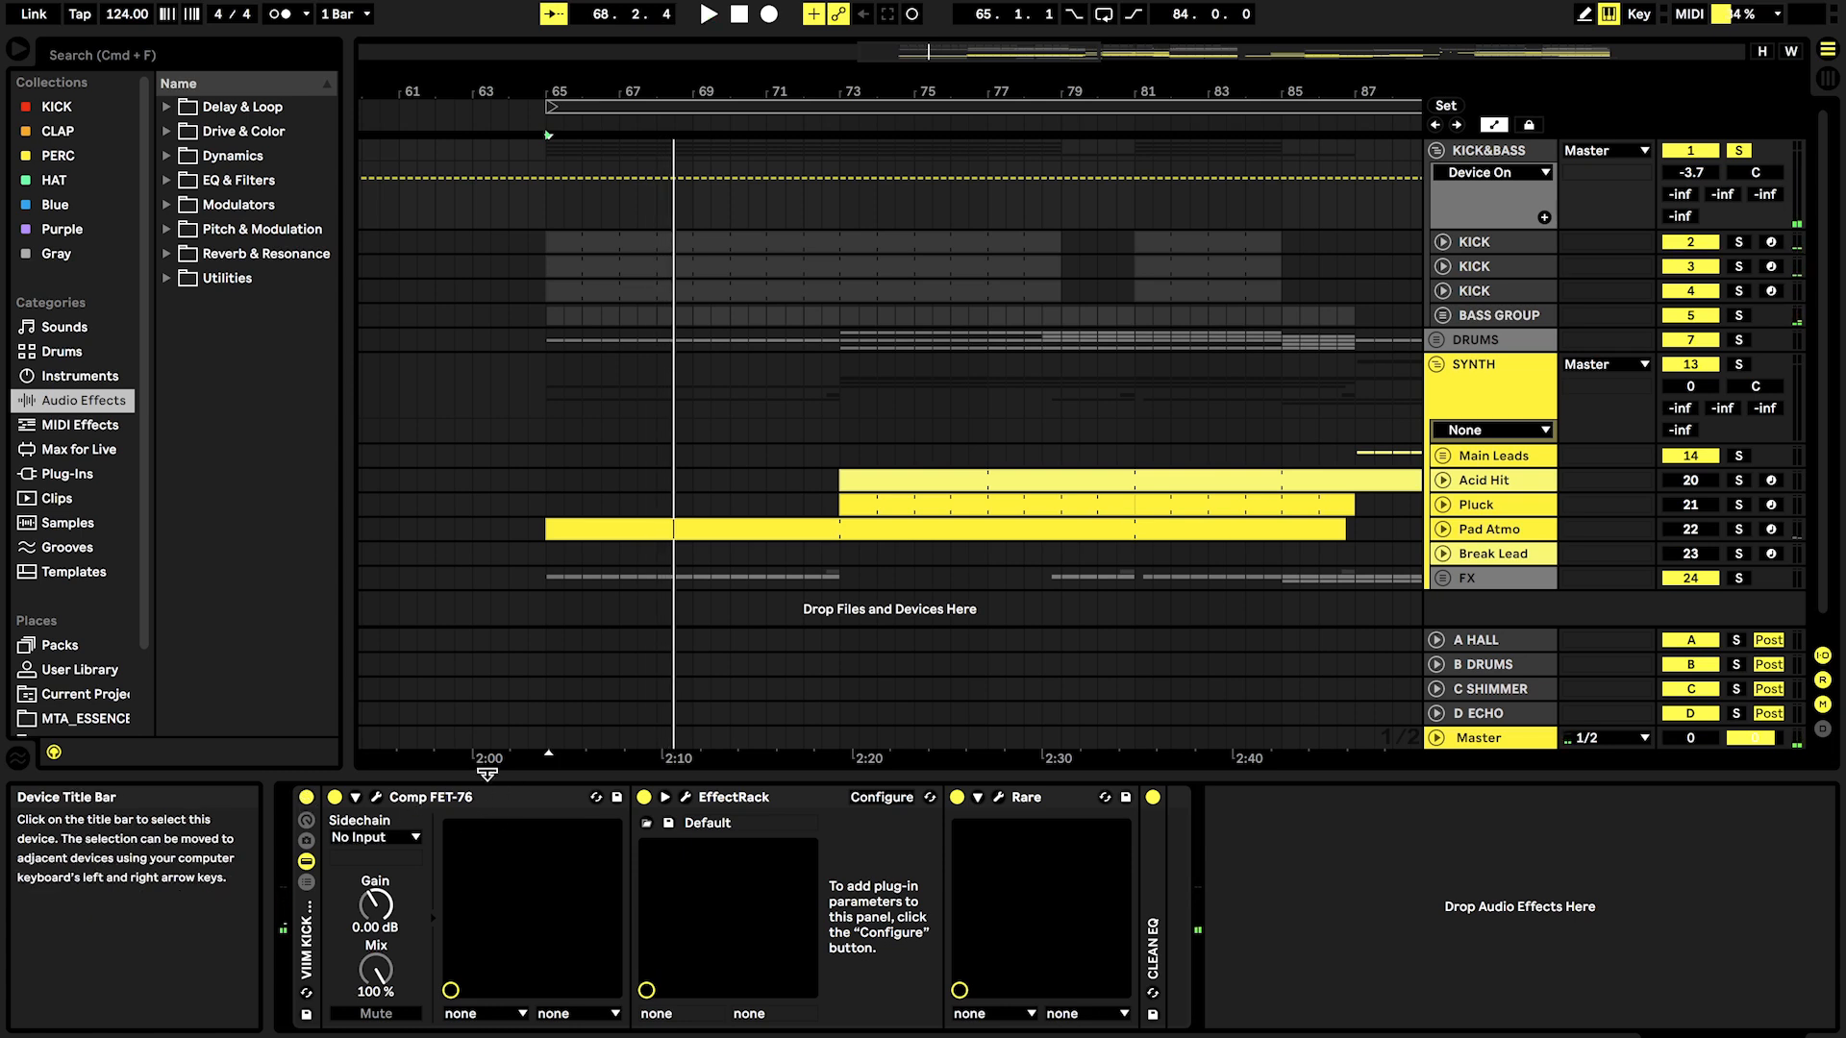
Step: Bypass the Rare and EffectRack plug-ins in the KICK&BASS rack and open the Comp FET-76 compressor window
click(957, 796)
click(644, 797)
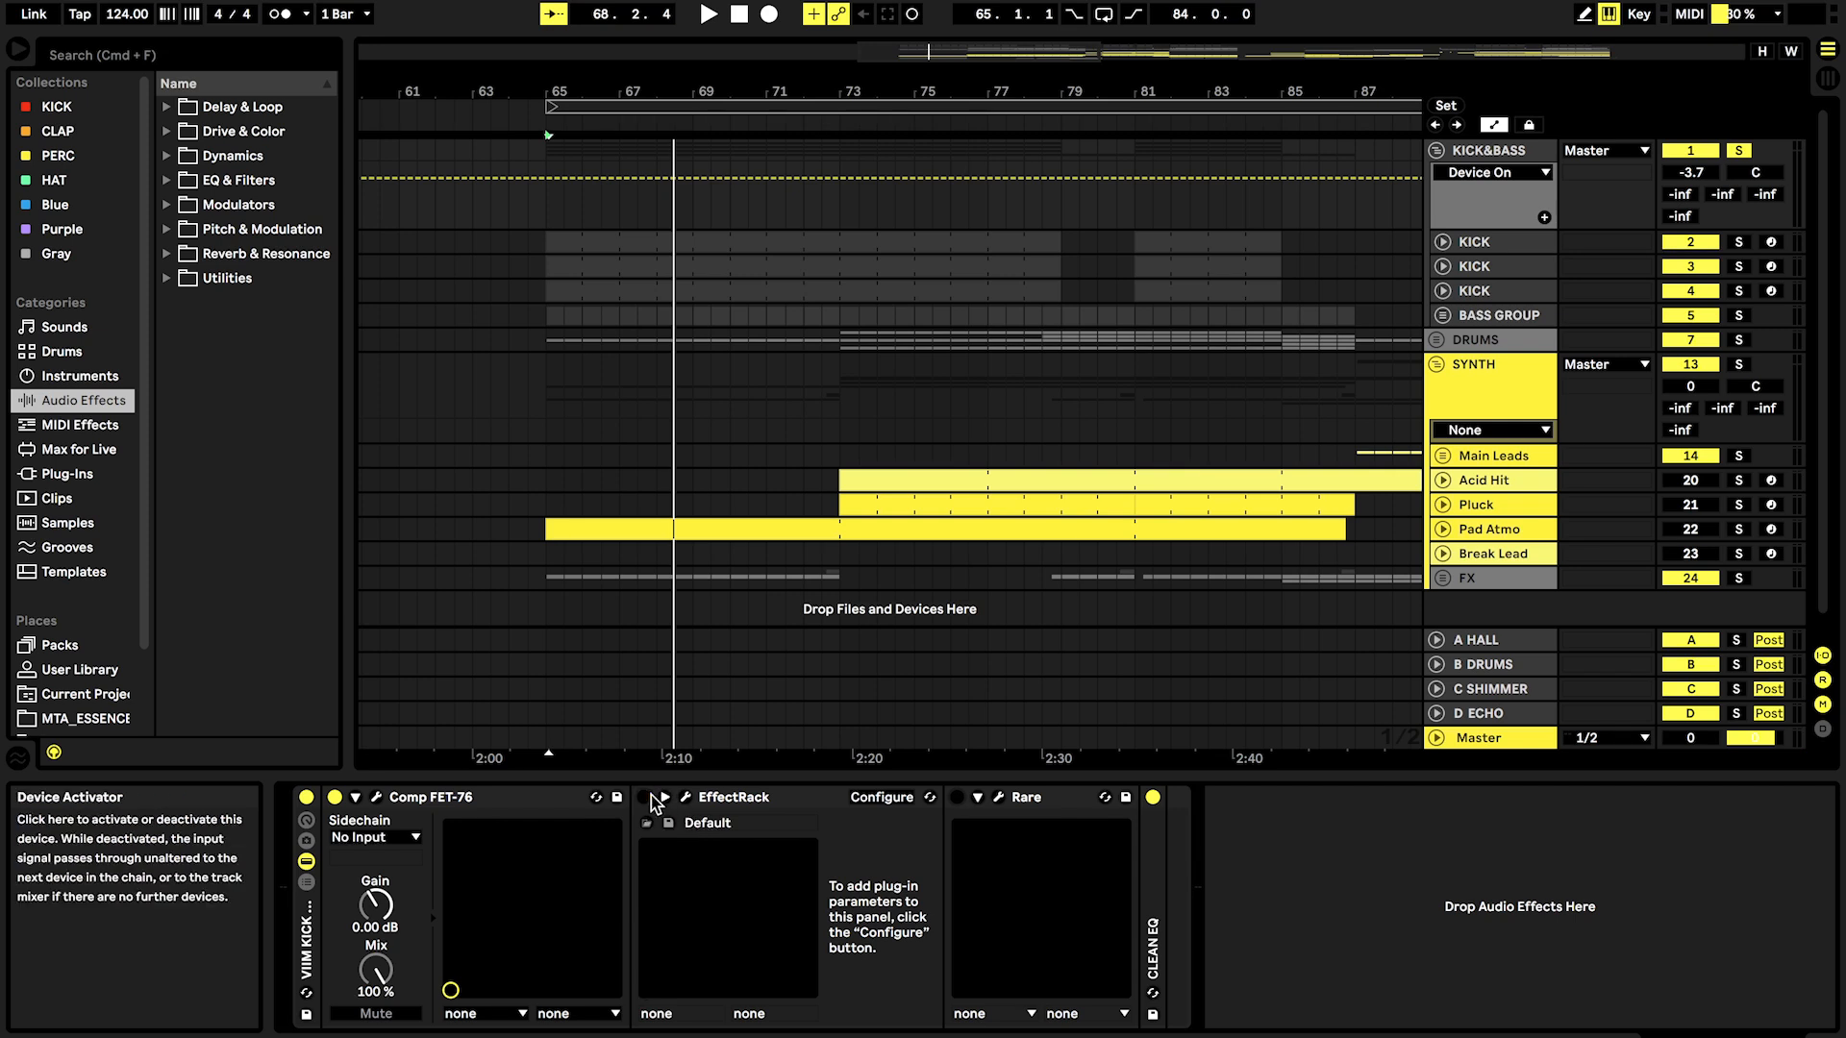
click(376, 797)
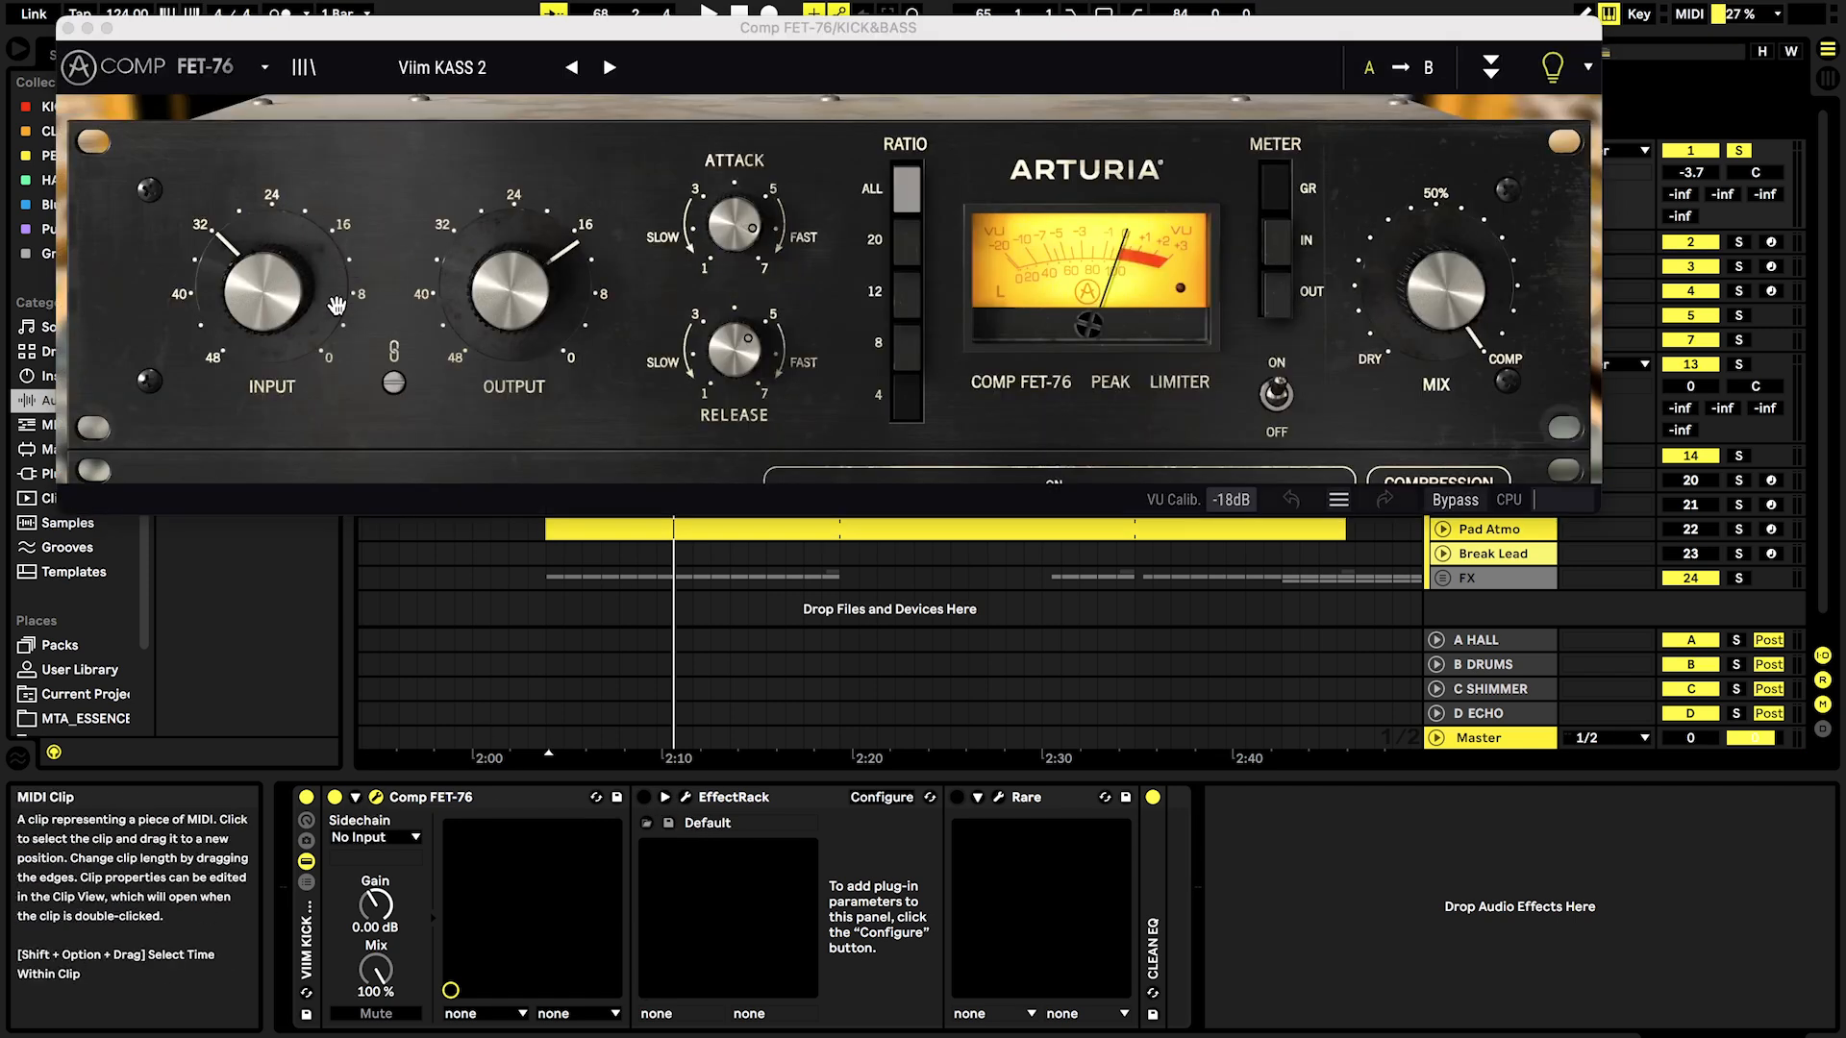
Step: Play the kick and bass through the Comp FET-76 compressor, stop playback and close the compressor window
key(space)
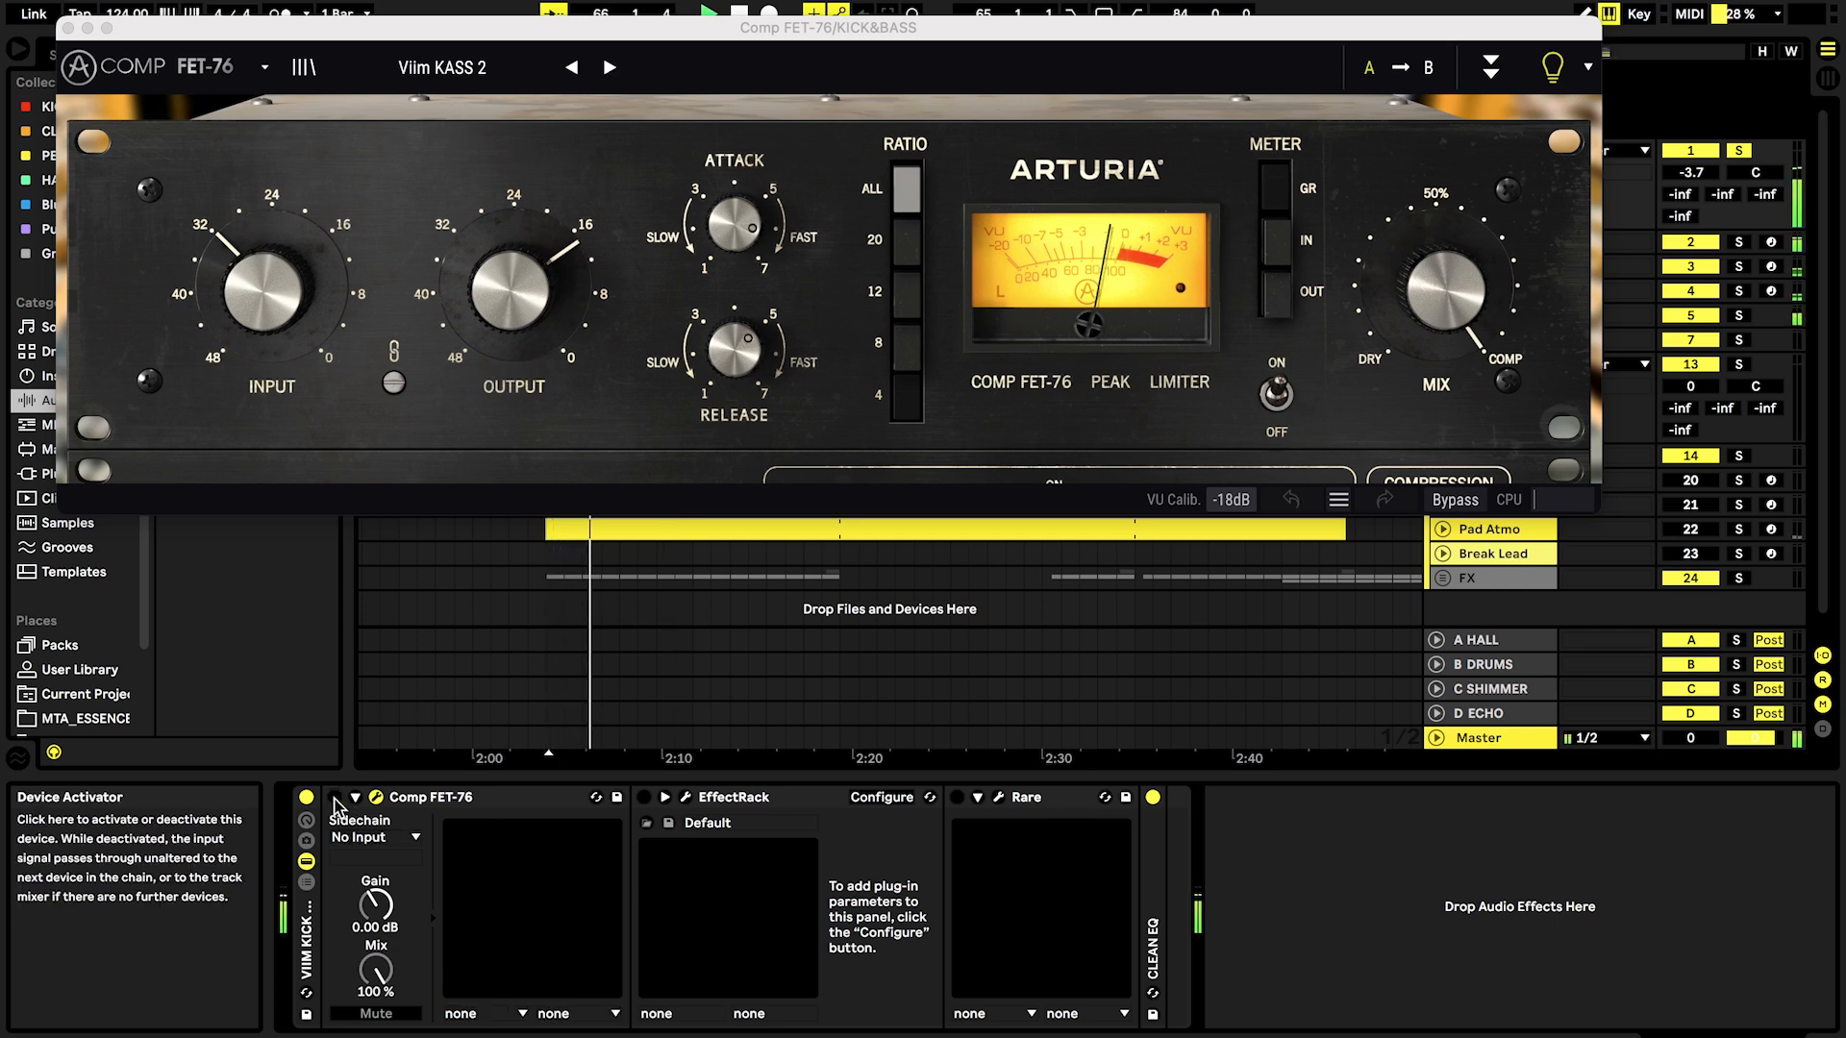
key(space)
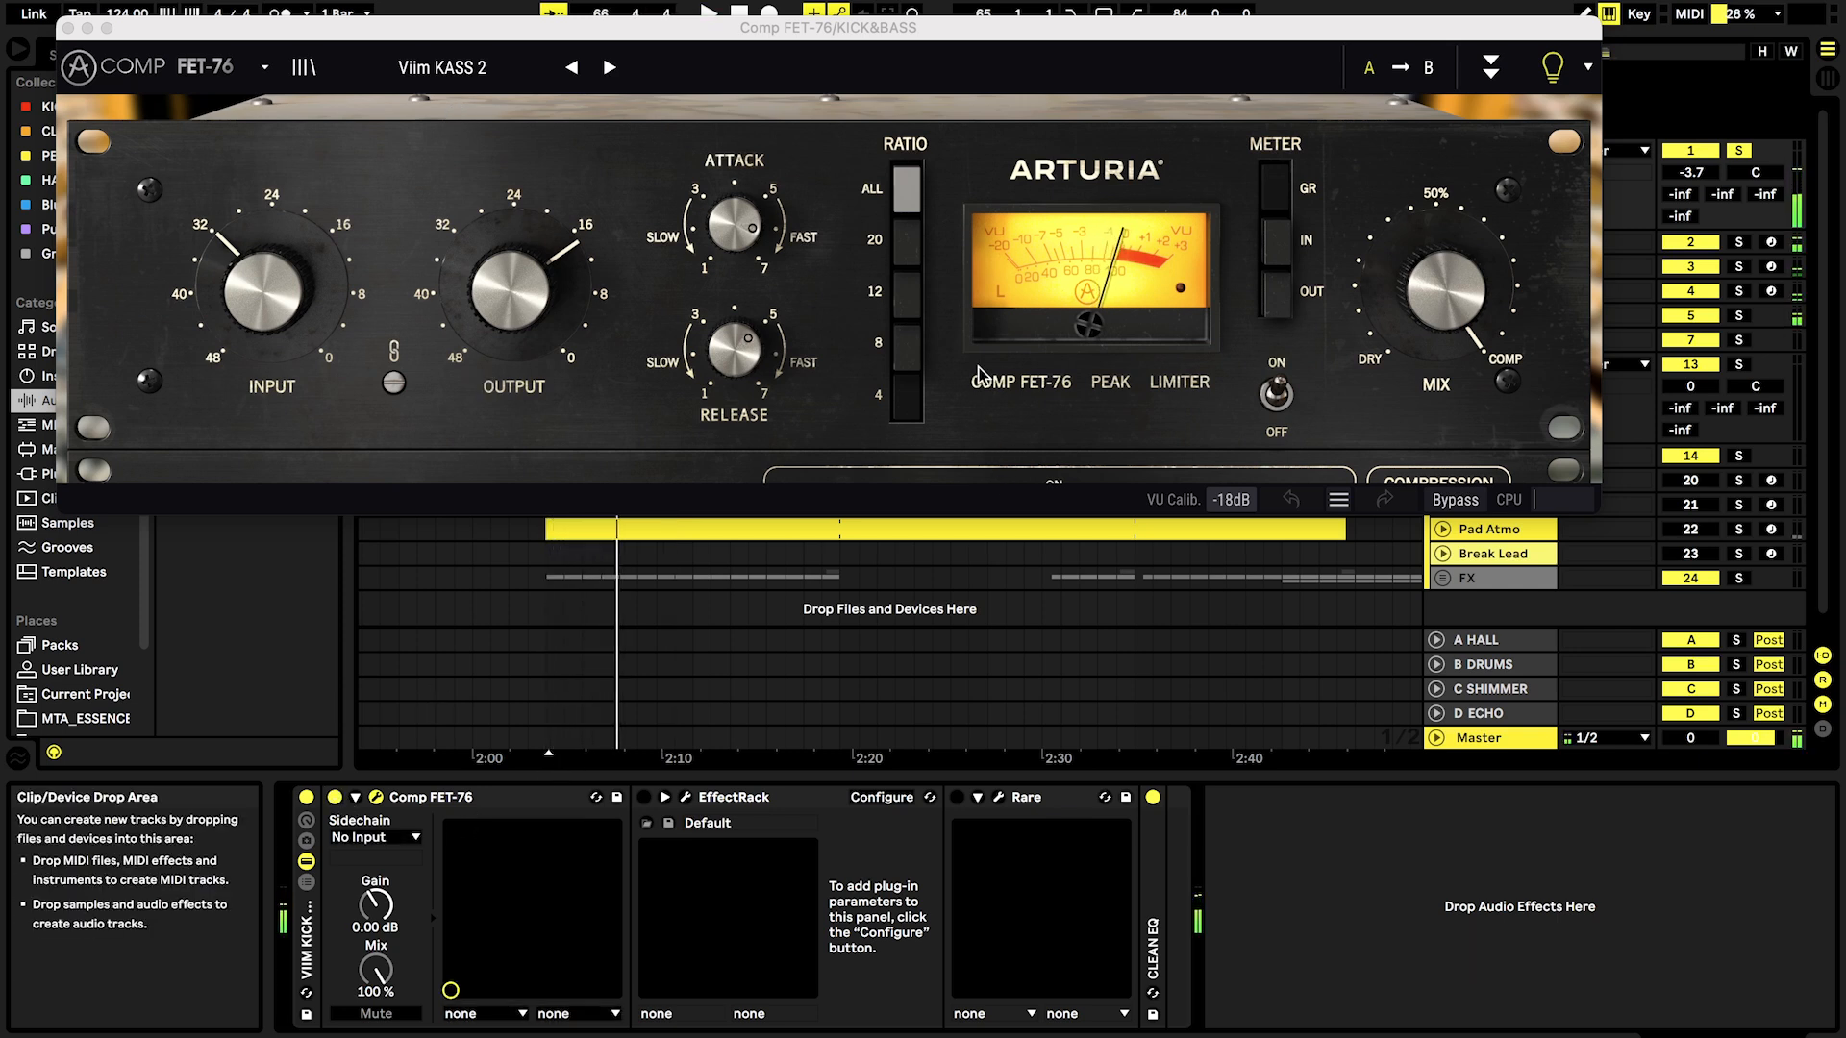
click(68, 28)
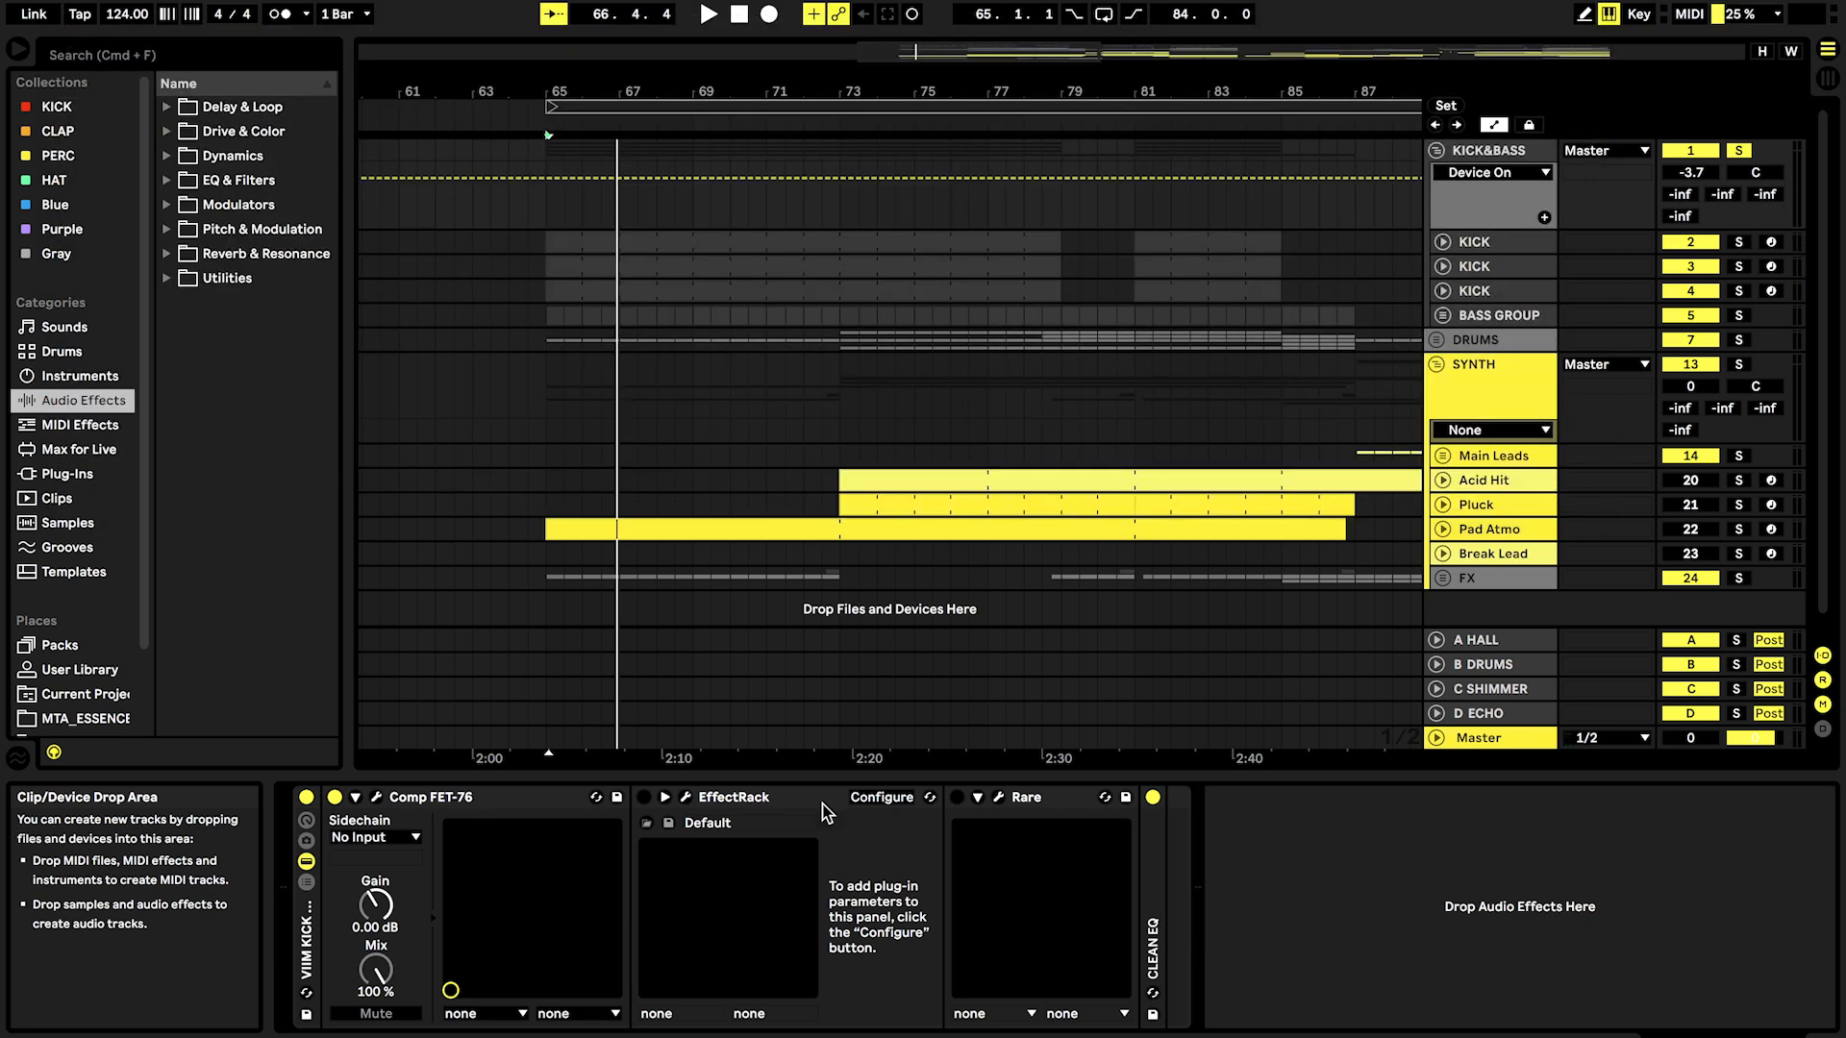
Step: Inspect the Decapitator settings in the KICK&BASS EffectRack, close its window, and audition the group with EffectRack switched on
click(687, 798)
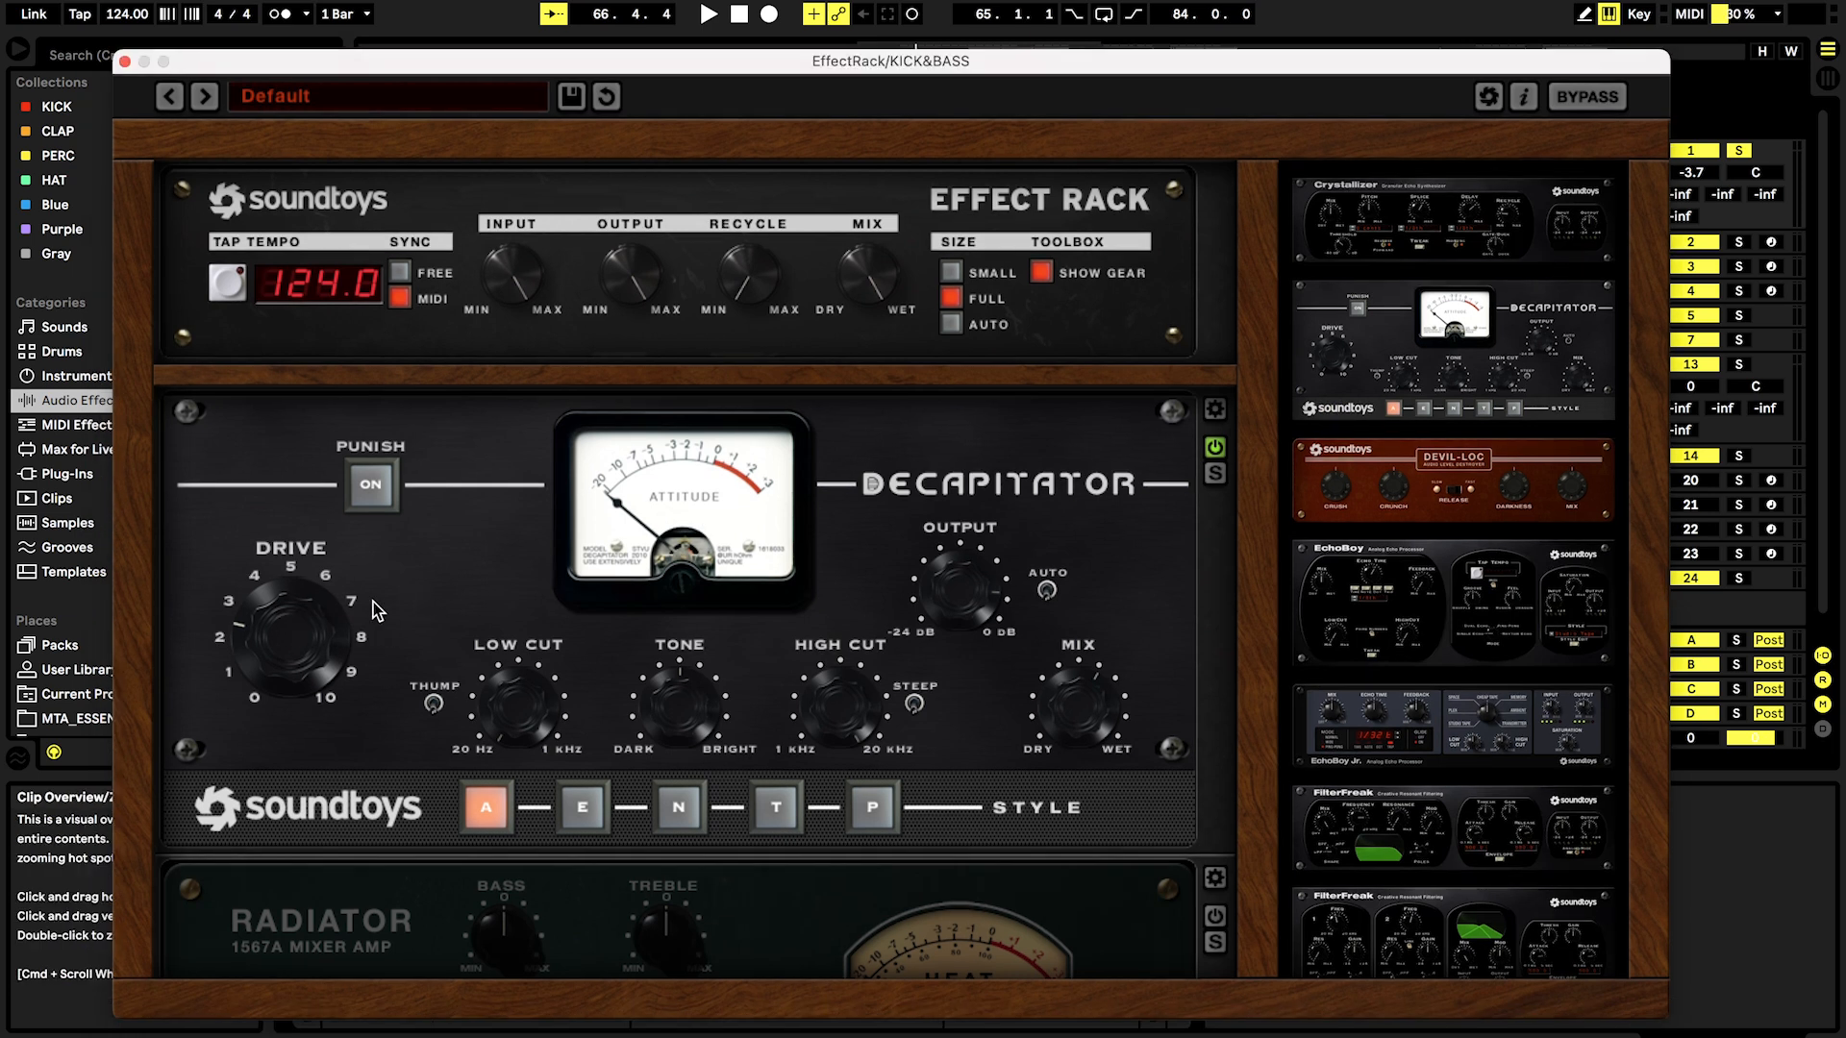
click(125, 62)
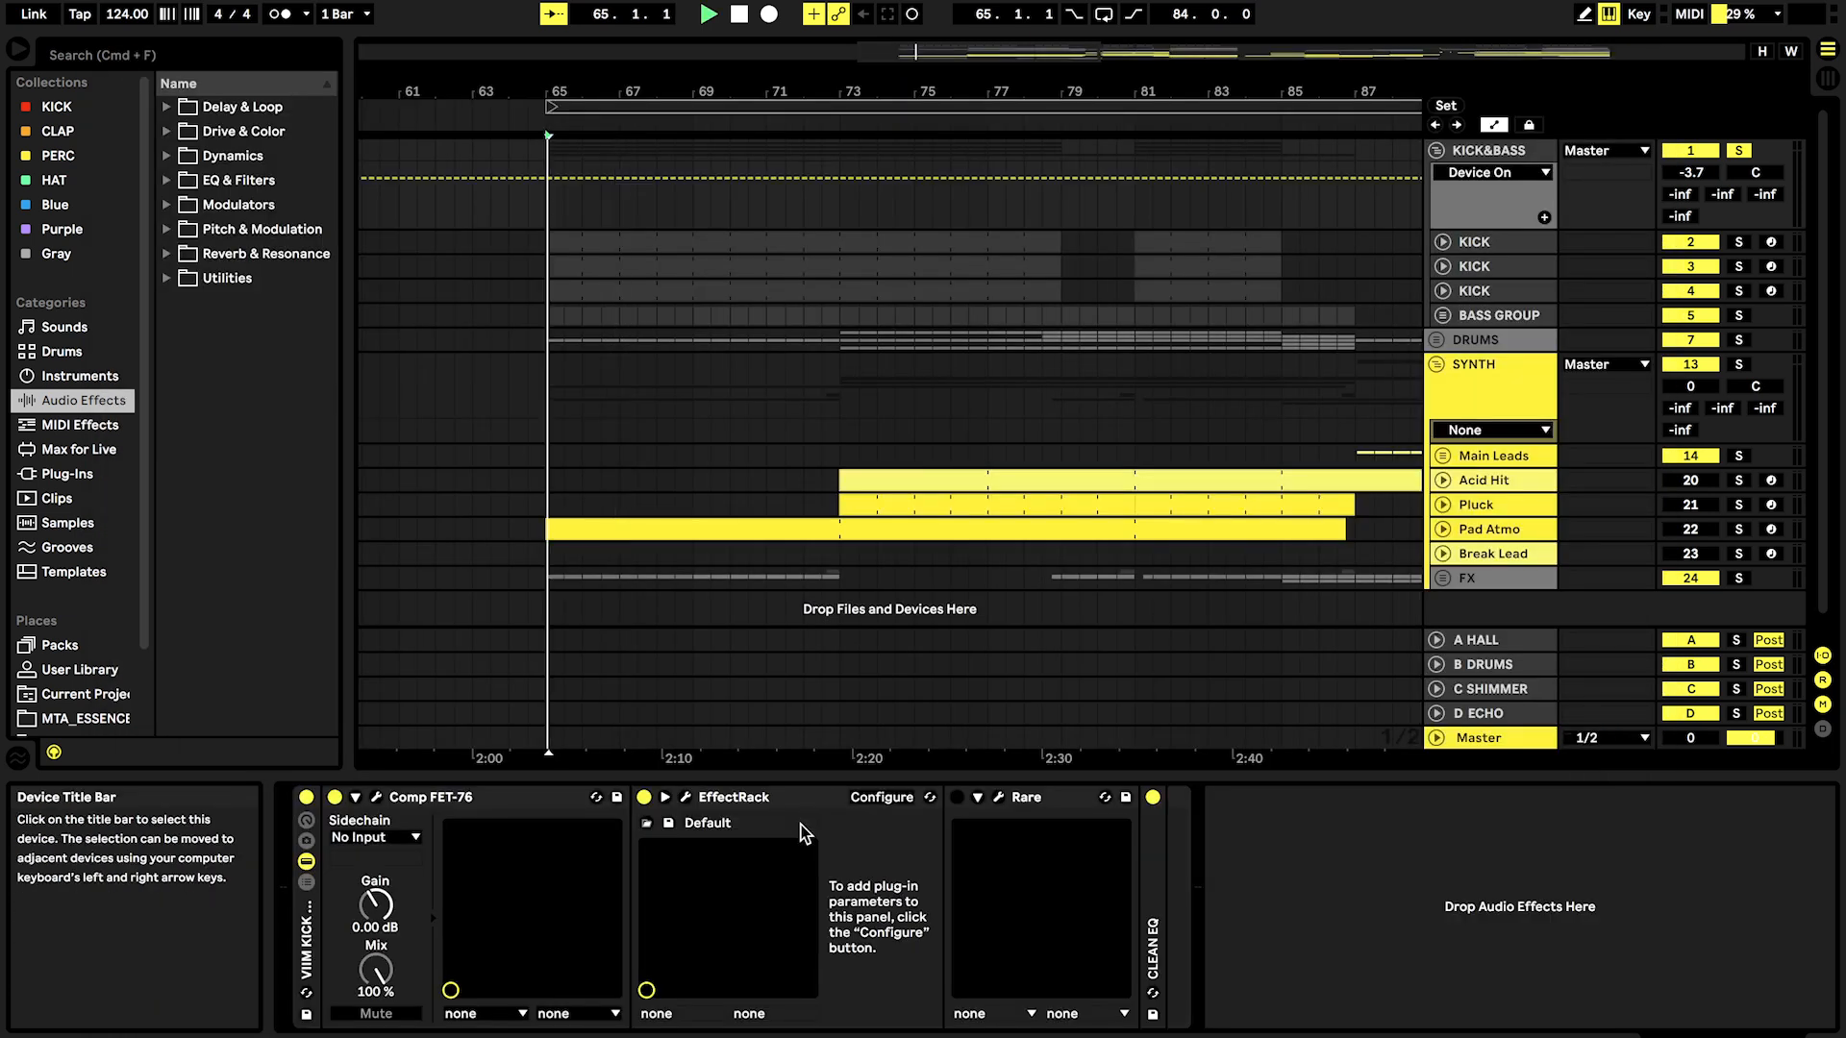
click(644, 799)
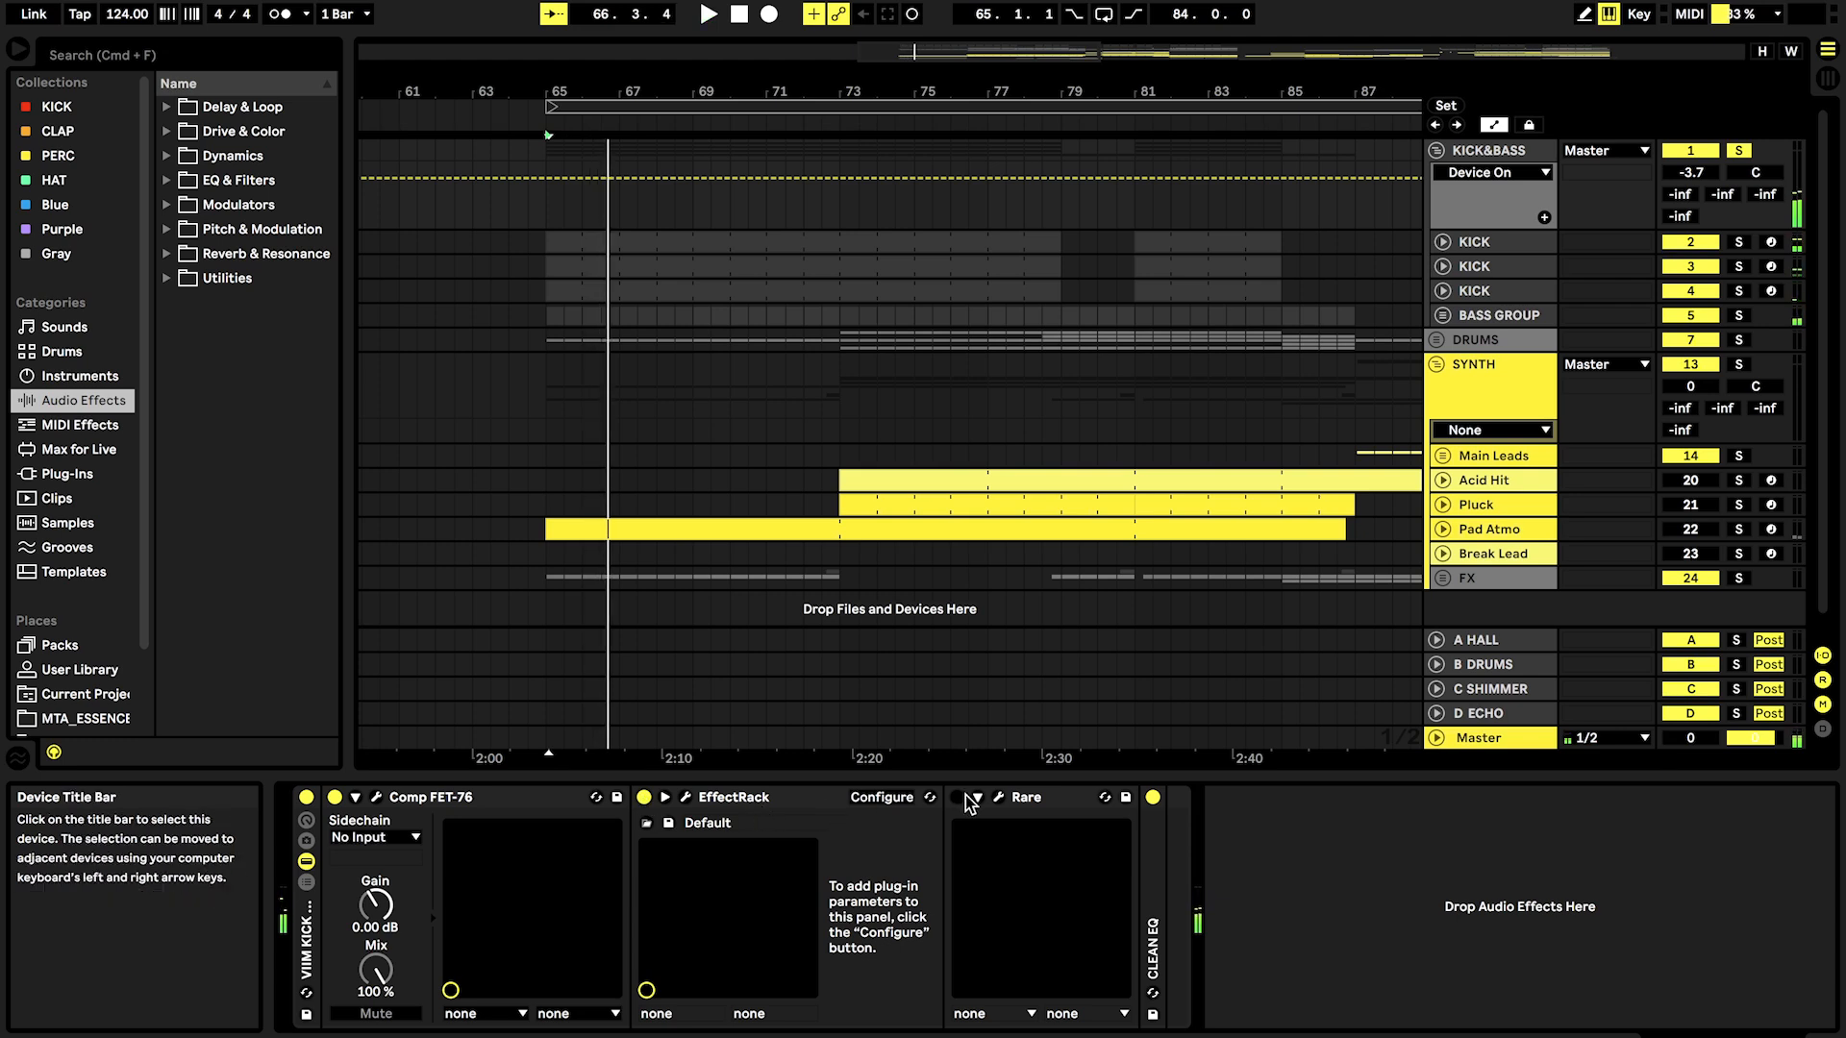
Step: Open the Rare equalizer on the KICK&BASS group, compare it bypassed and active, leave it enabled and close its window
click(999, 797)
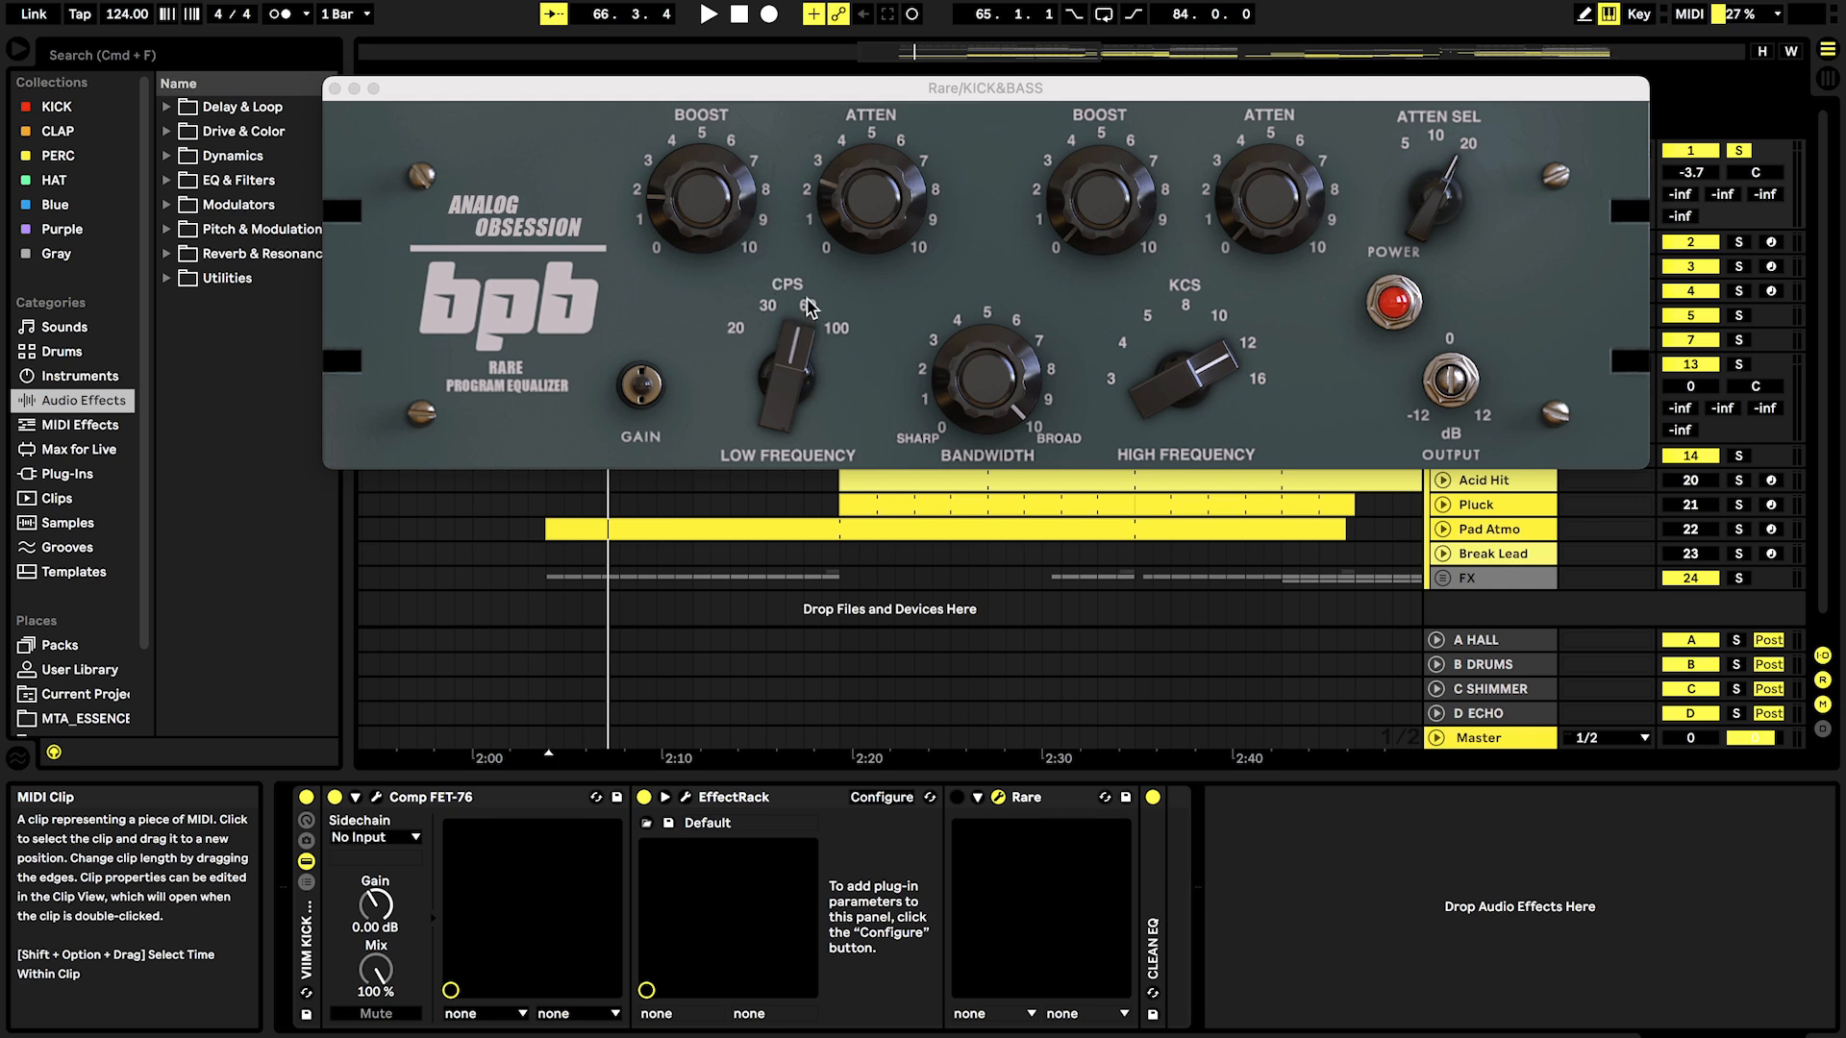
click(957, 798)
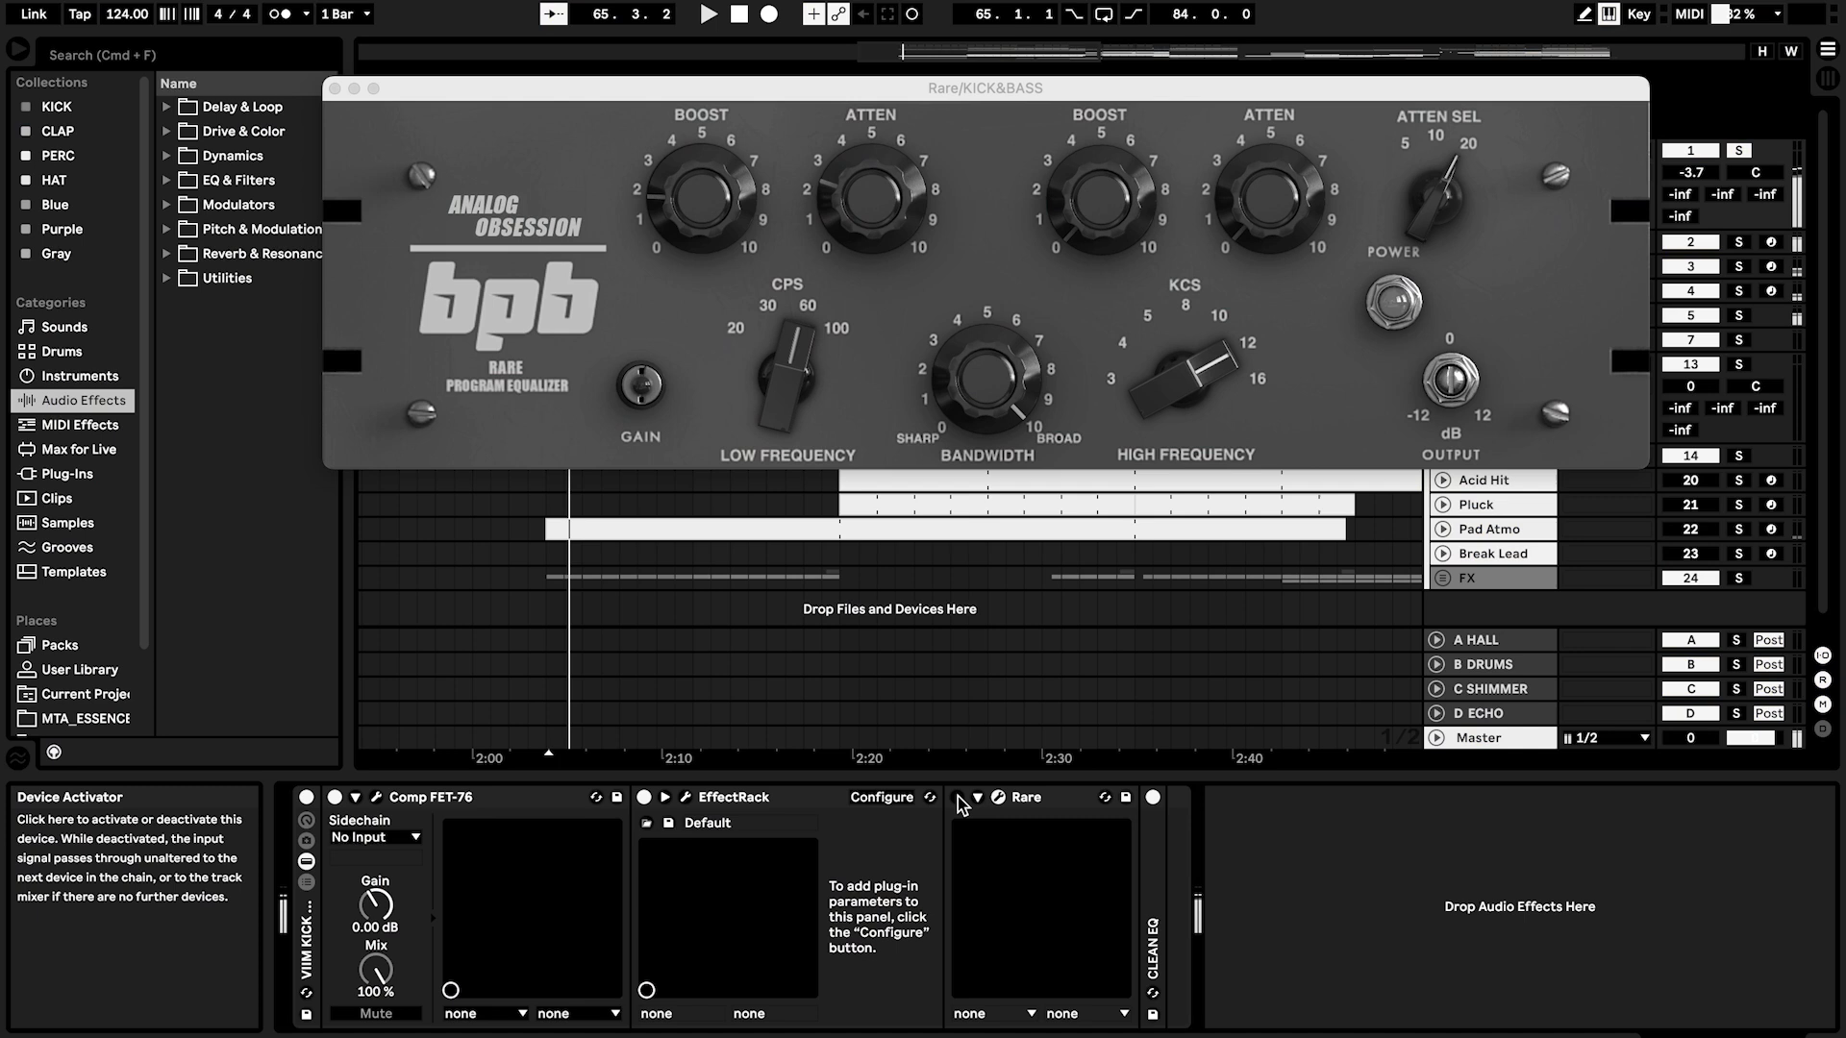
click(958, 798)
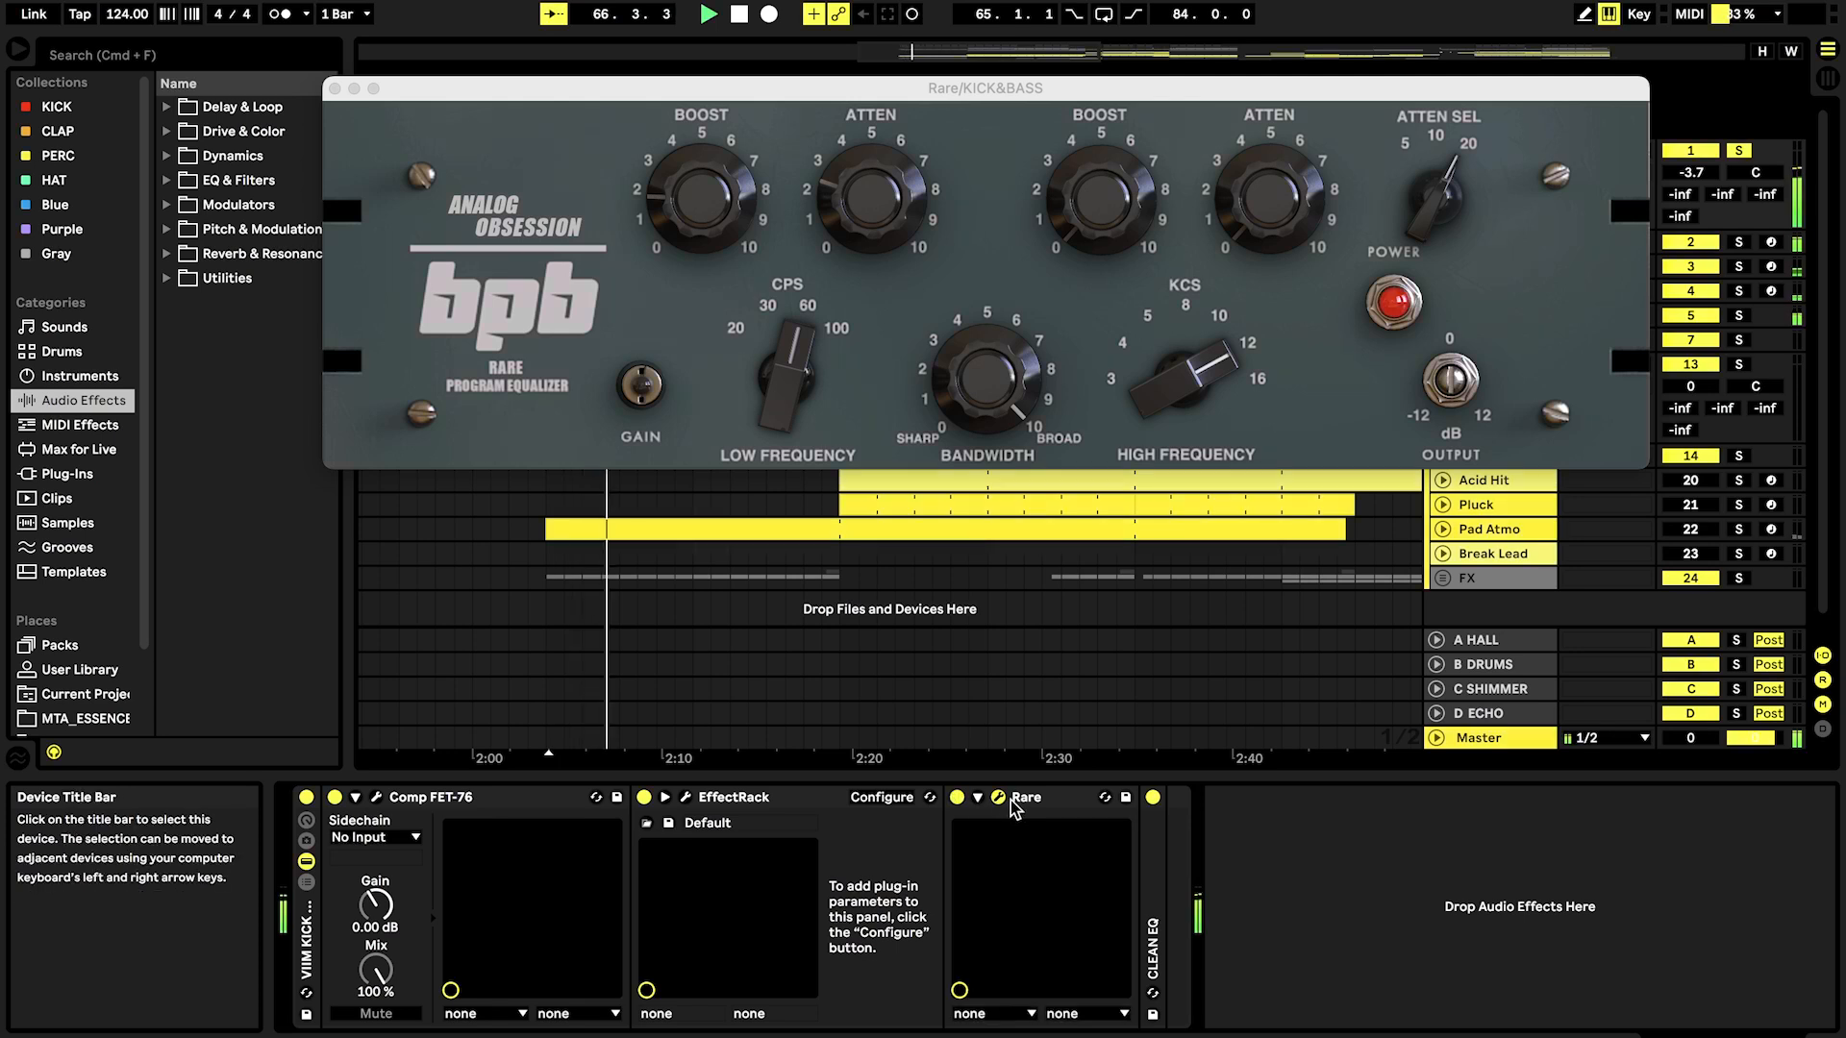
click(999, 799)
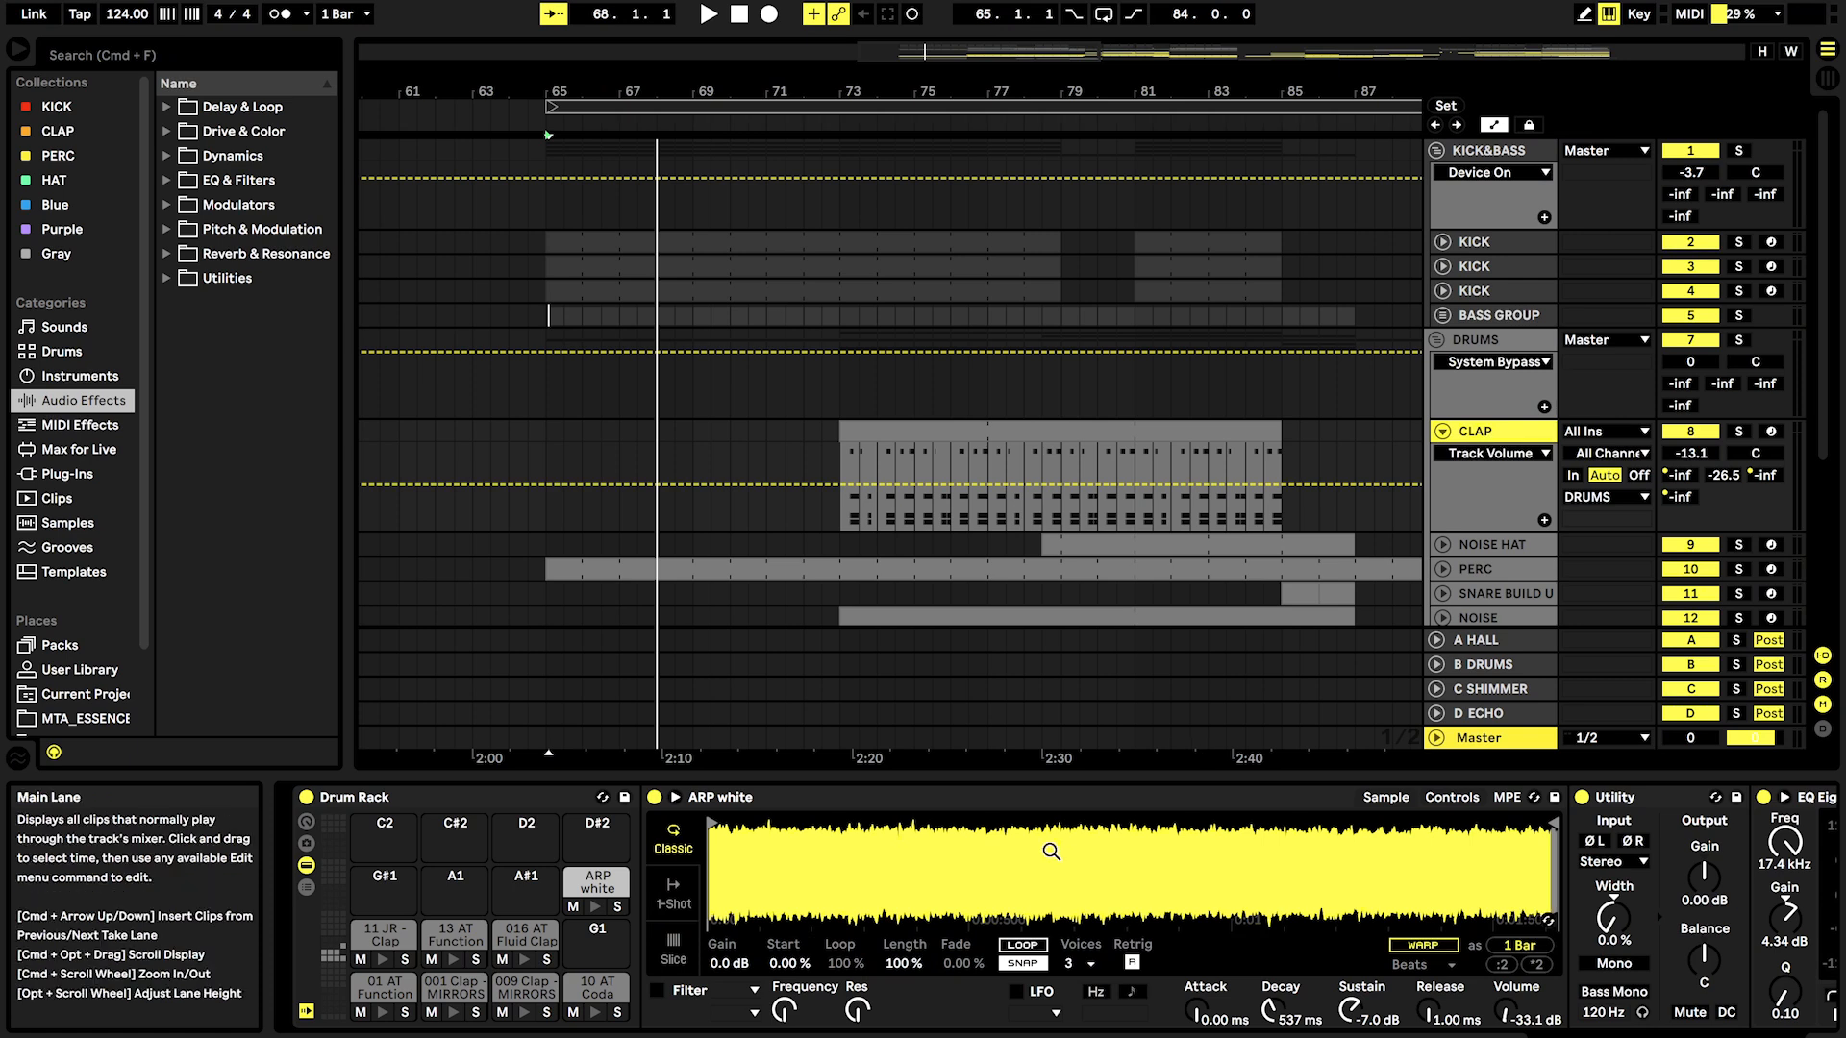
Step: Solo the CLAP track and play it from bar 73
click(849, 458)
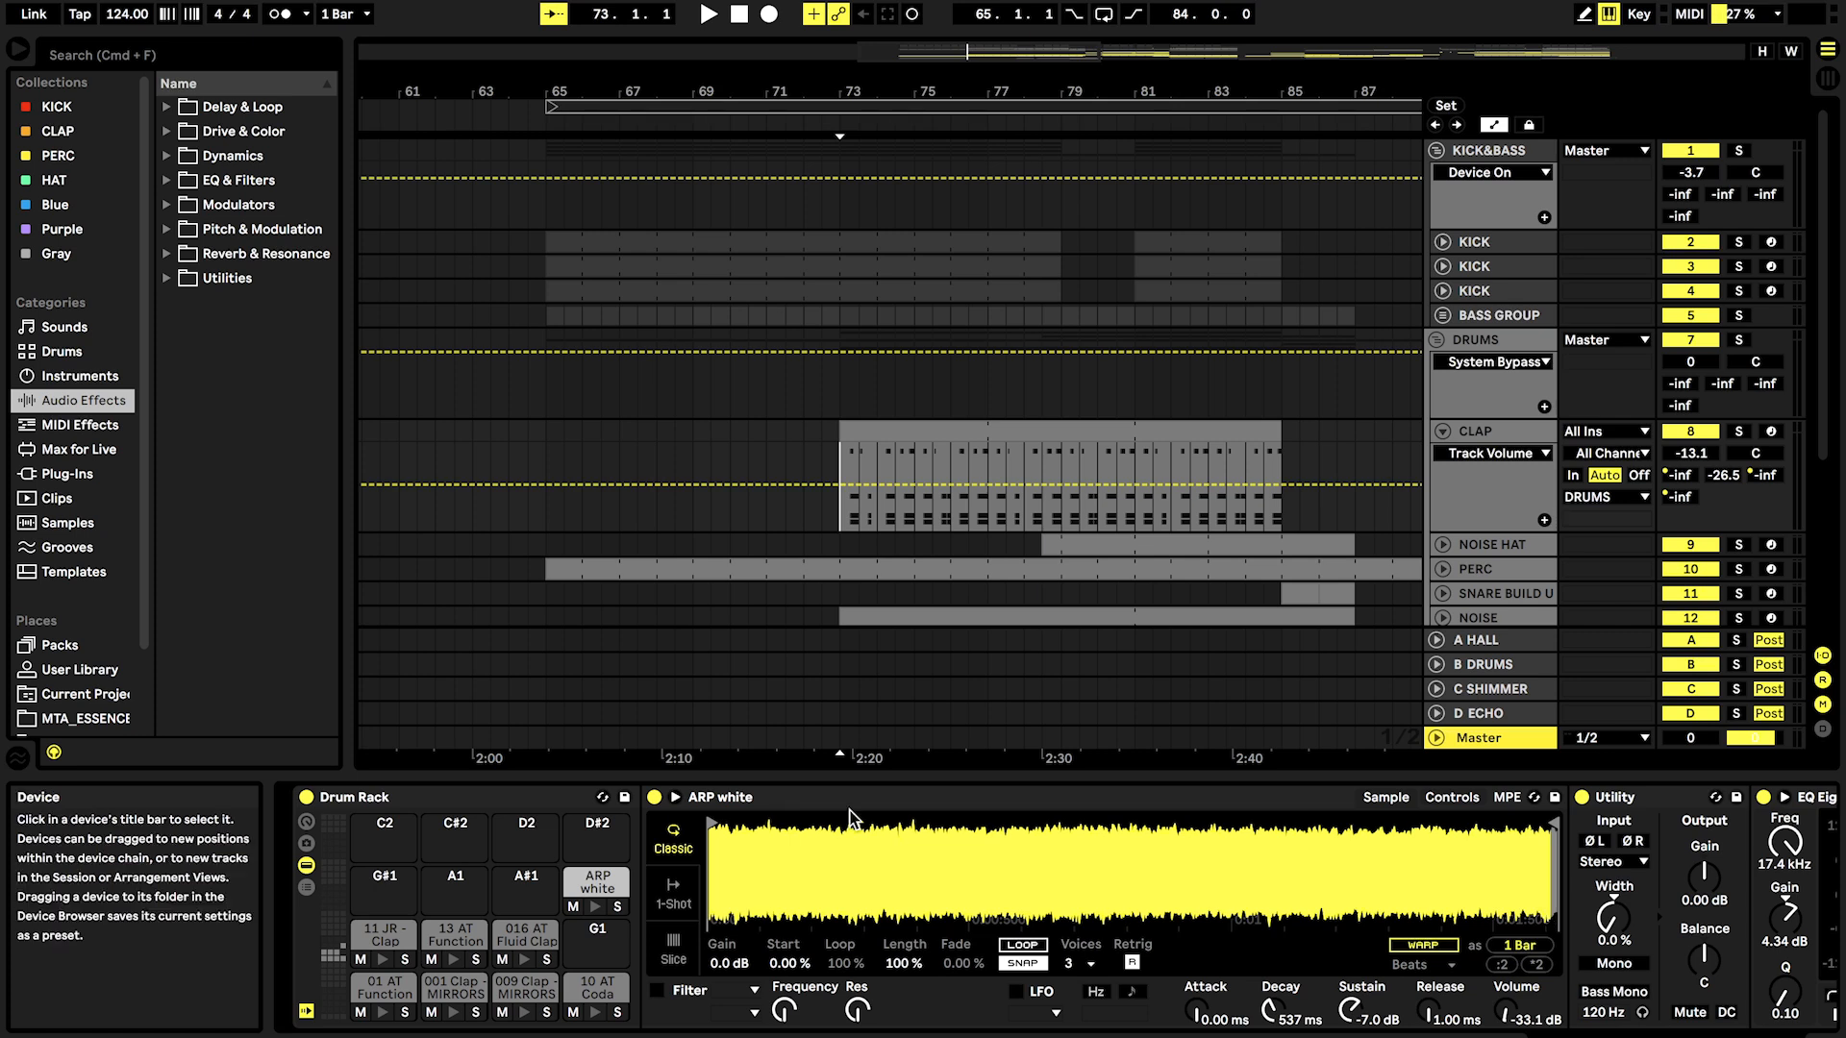
click(1738, 431)
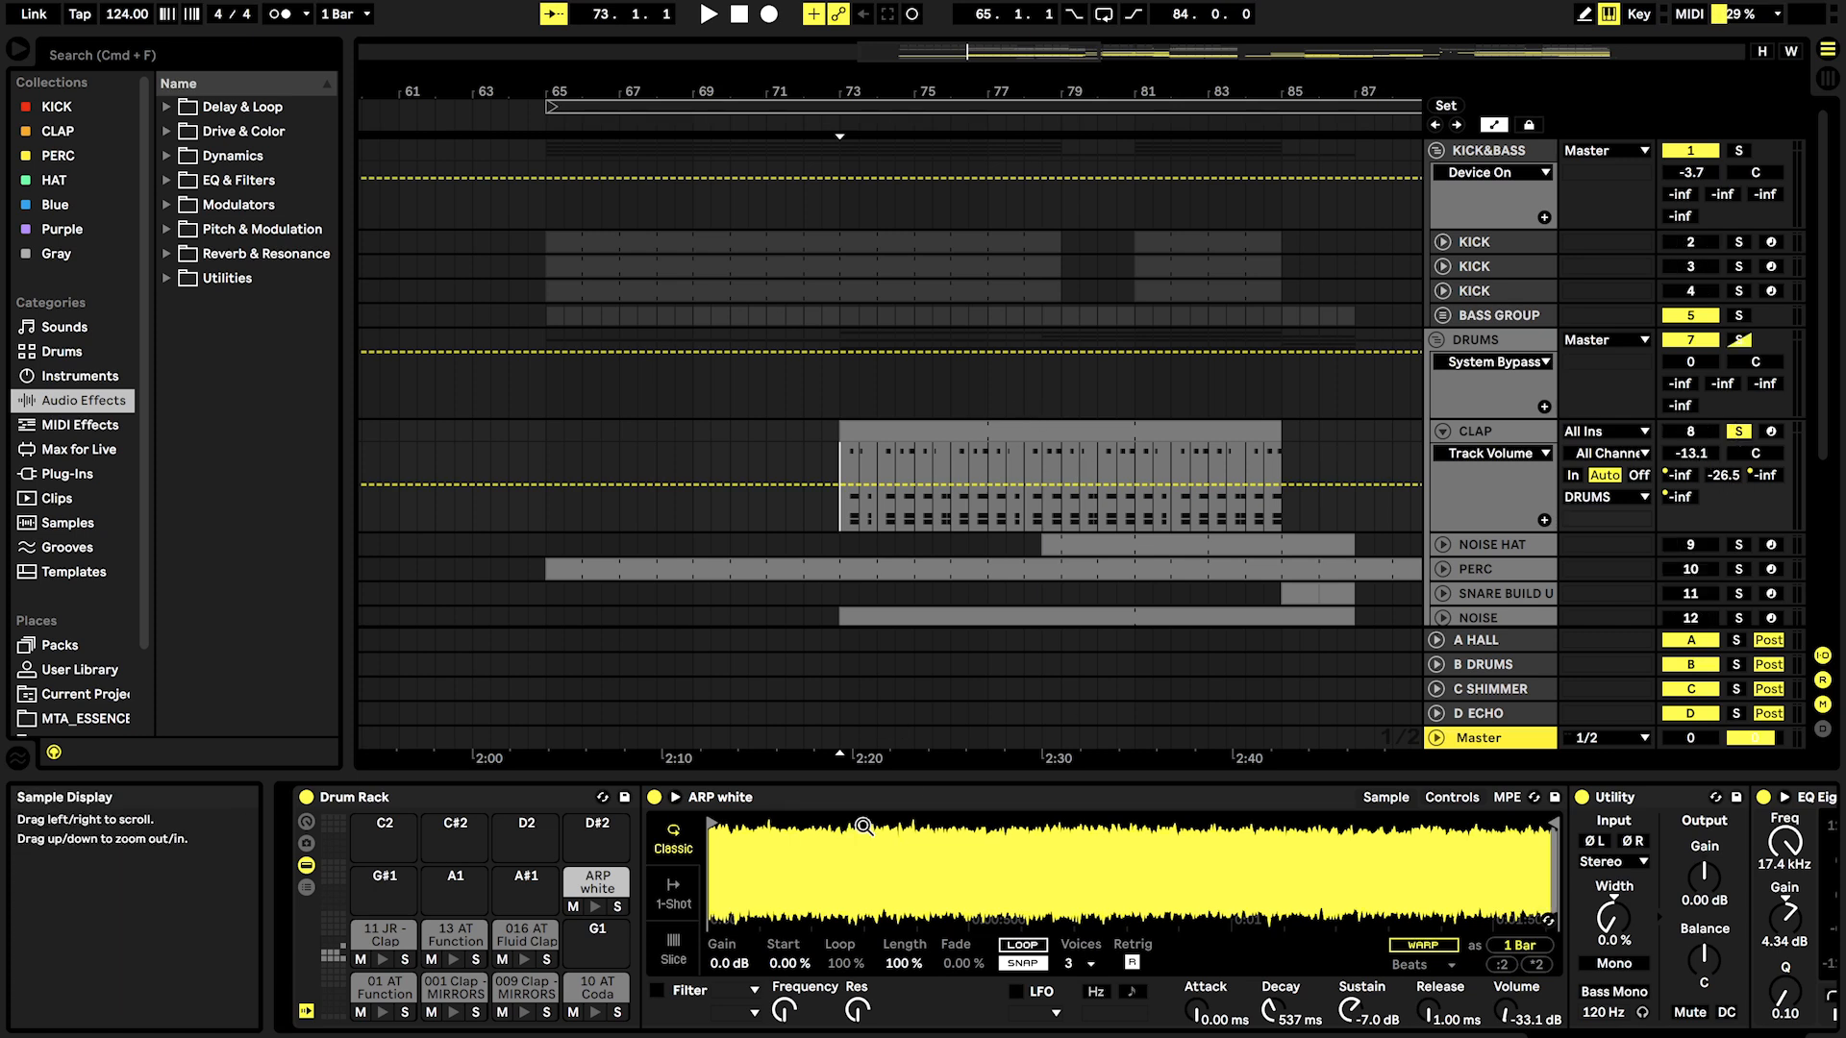
key(space)
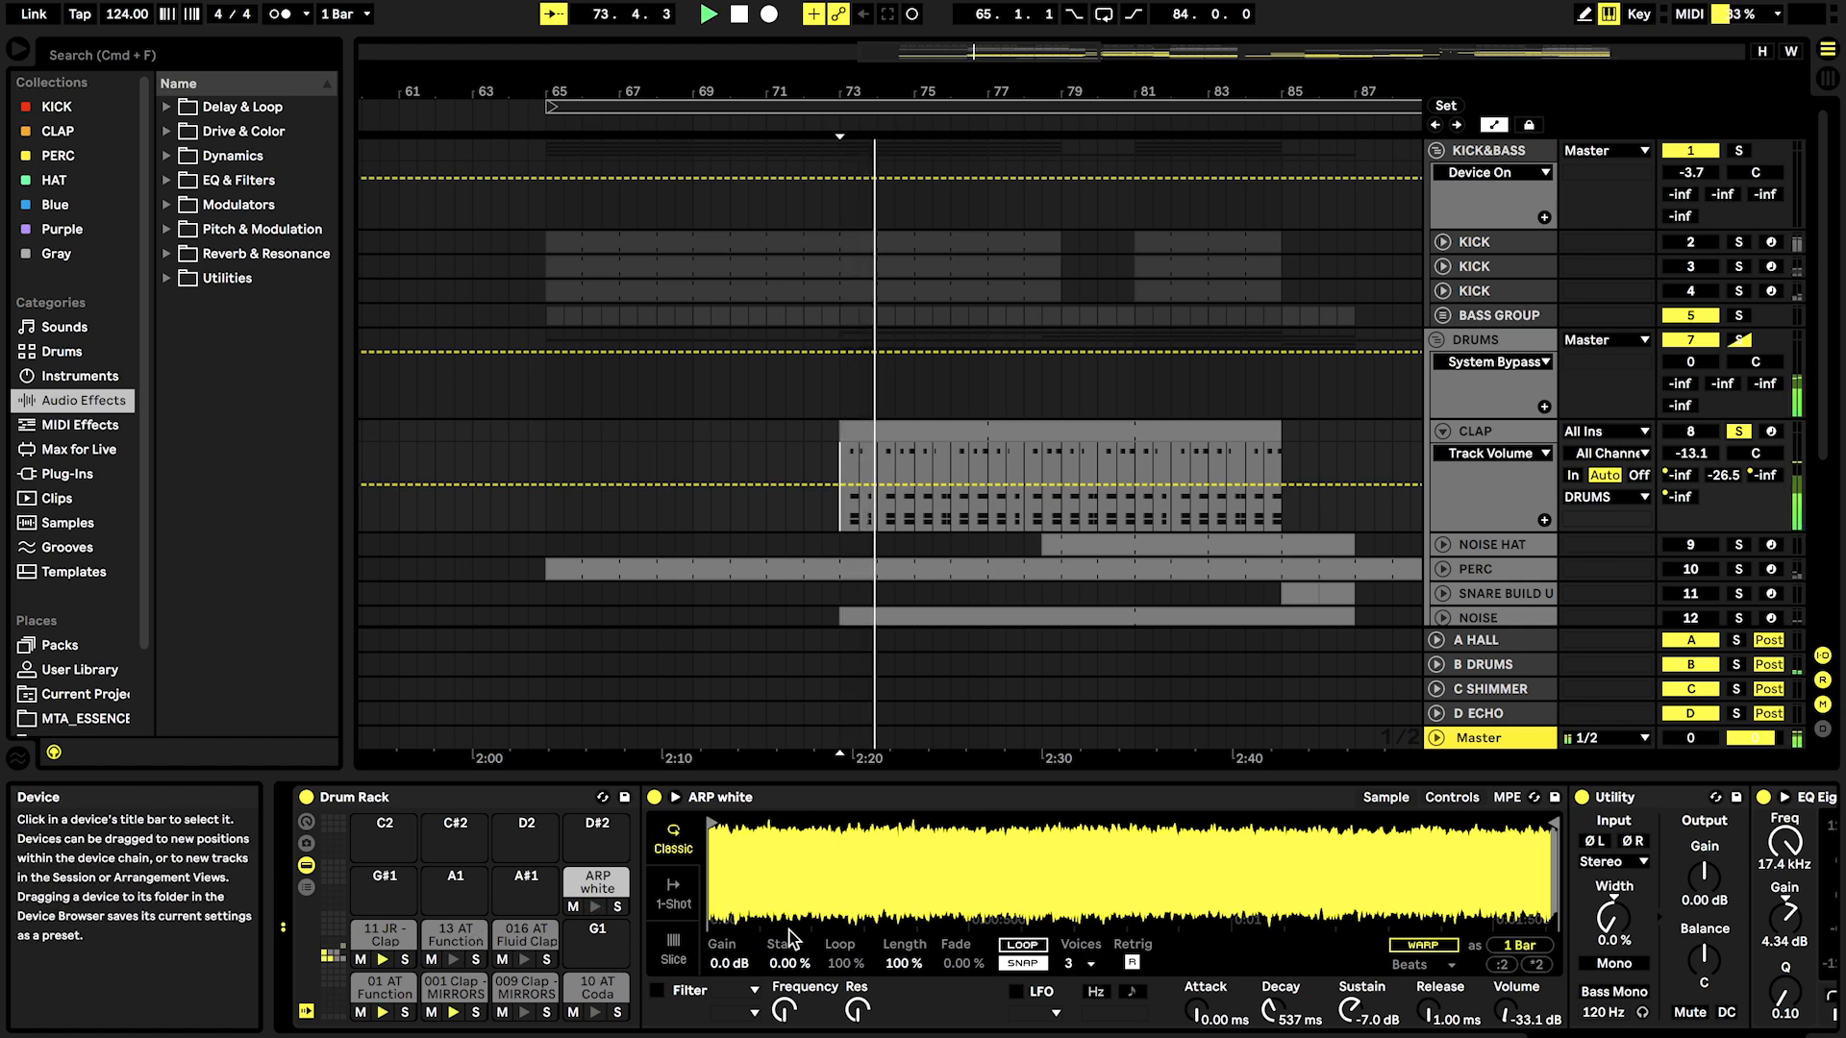
key(space)
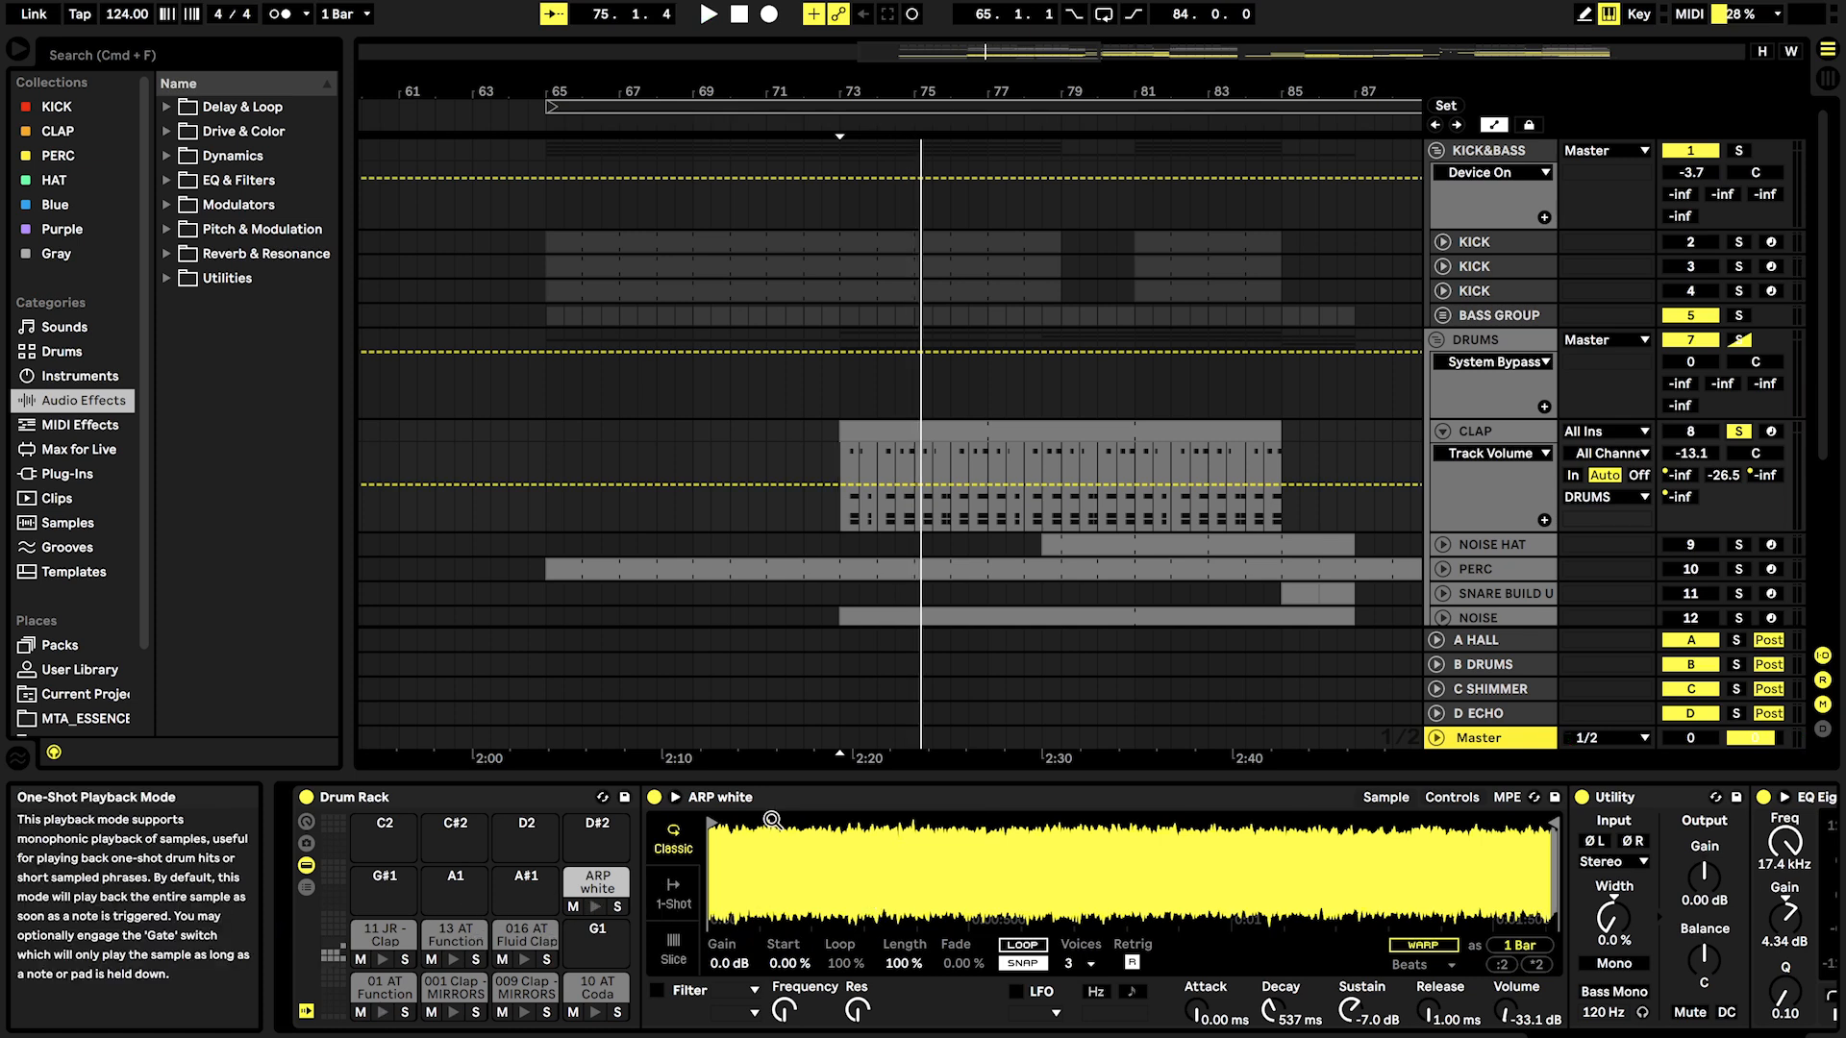
Step: Open the CLAP clip's notes and audition the 11 JR, 001 Clap and 01 AT Function layers at beat 1.2
double_click(972, 429)
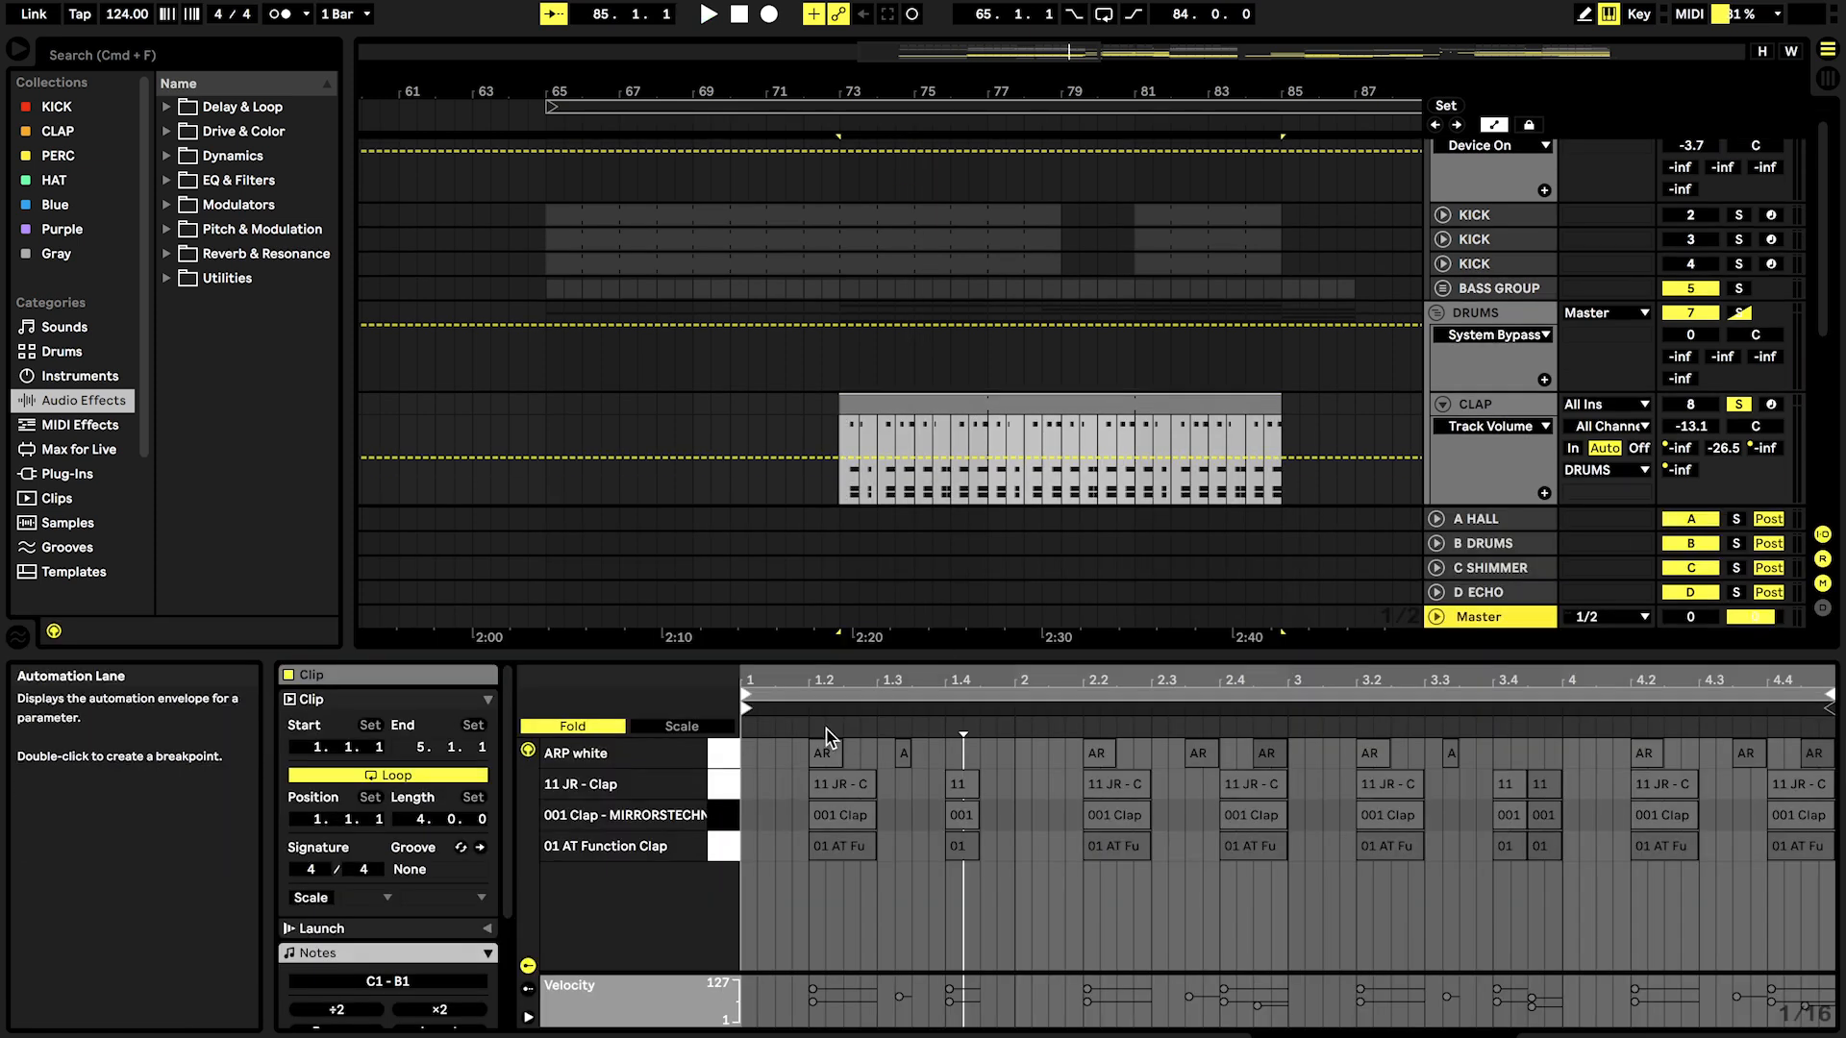
drag(814, 683, 816, 769)
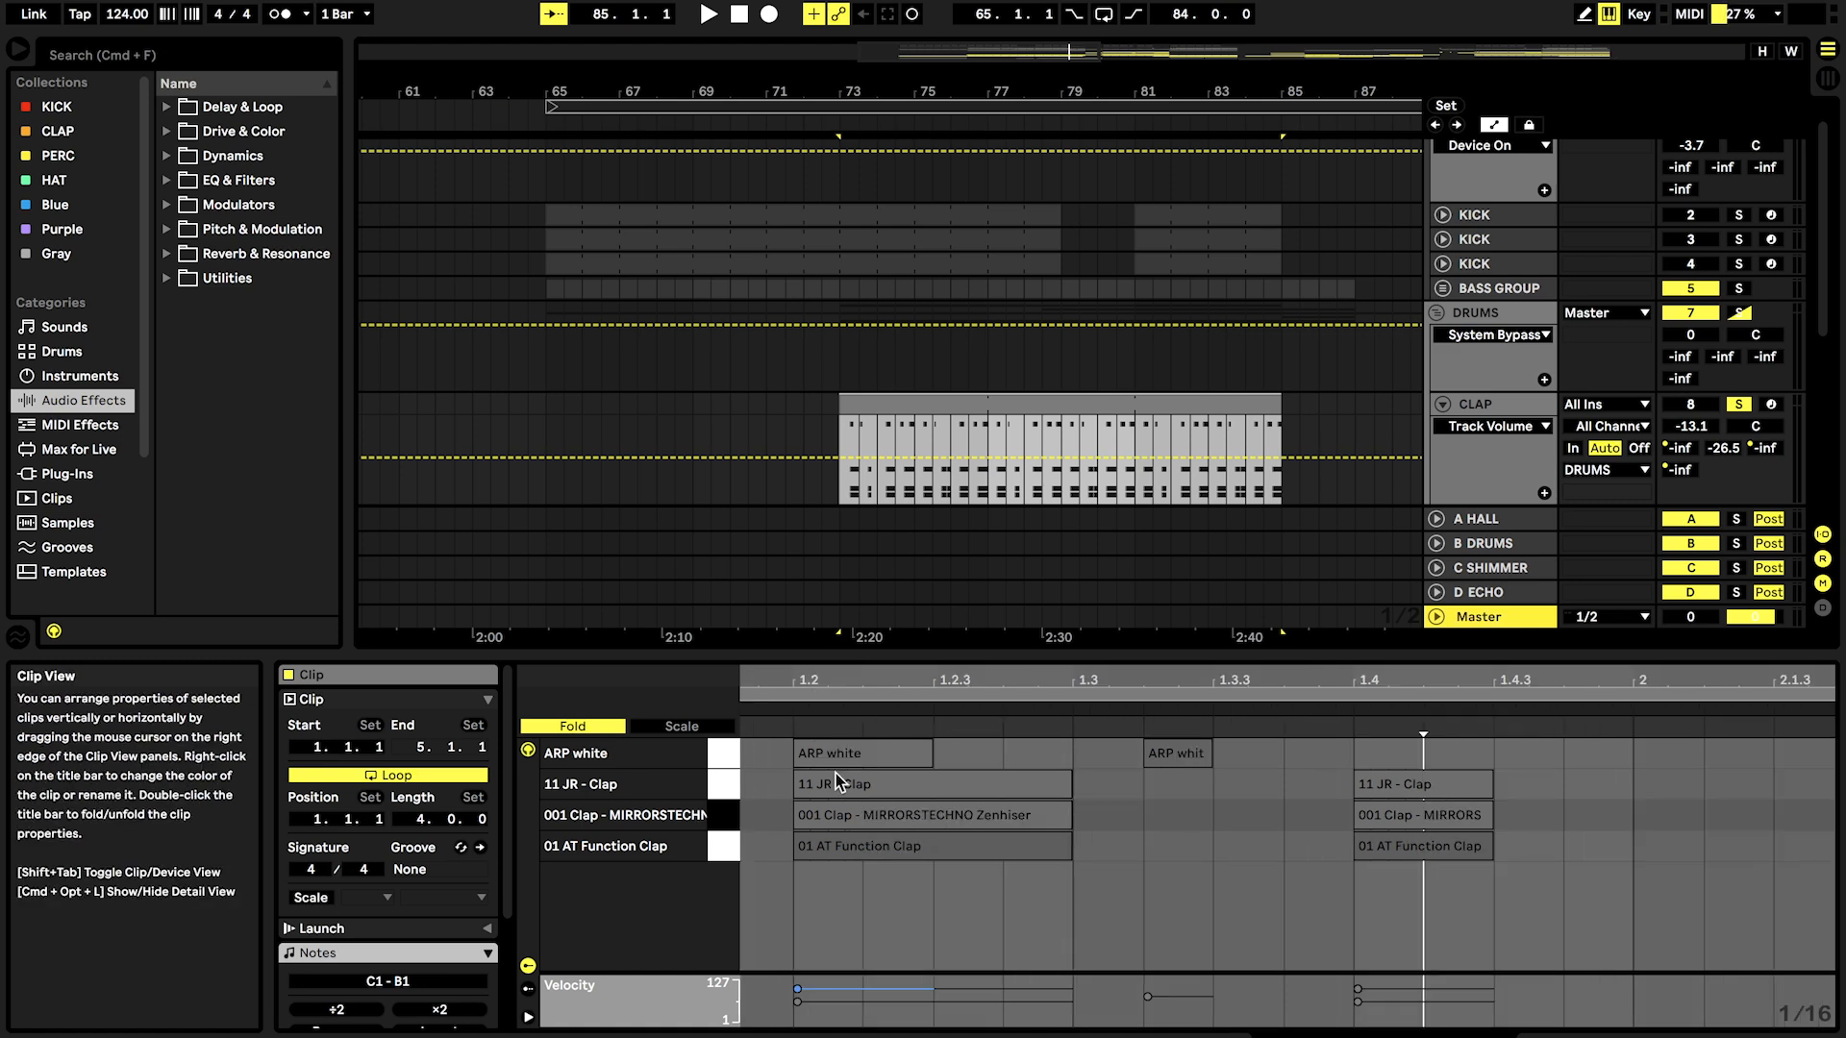
click(845, 781)
click(846, 815)
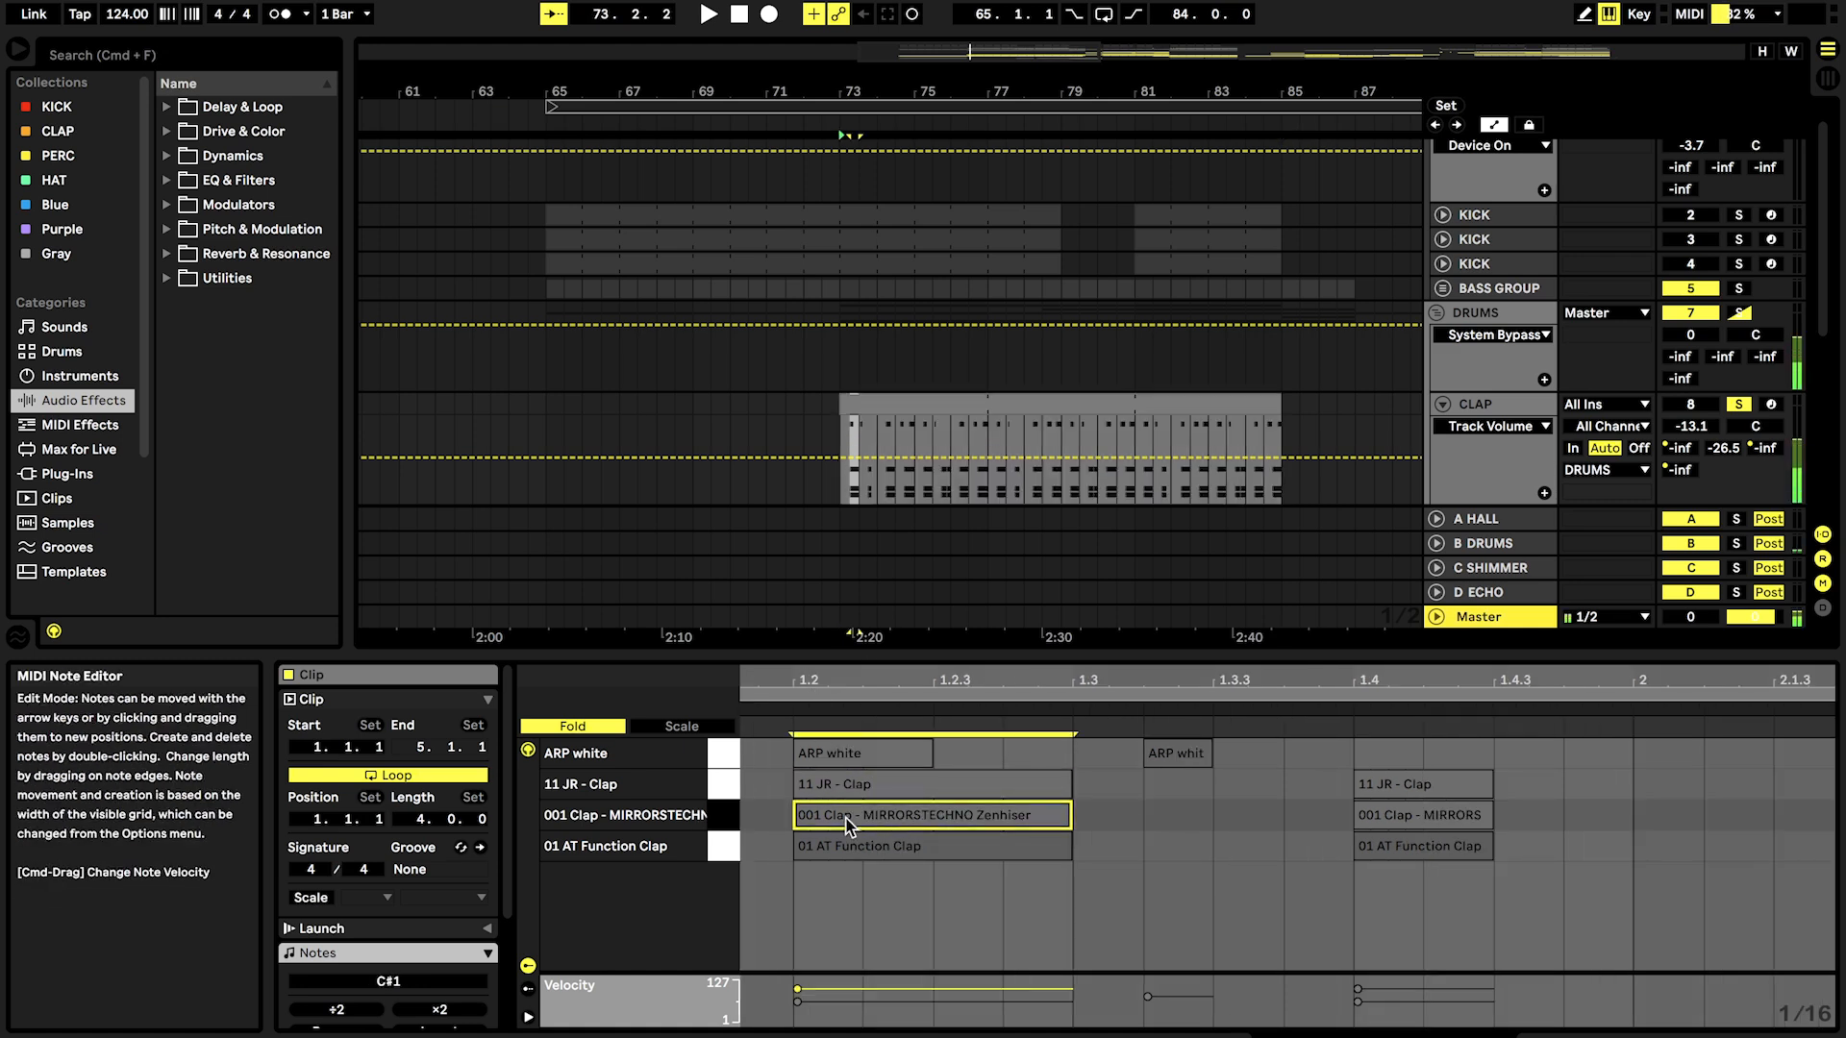
click(844, 846)
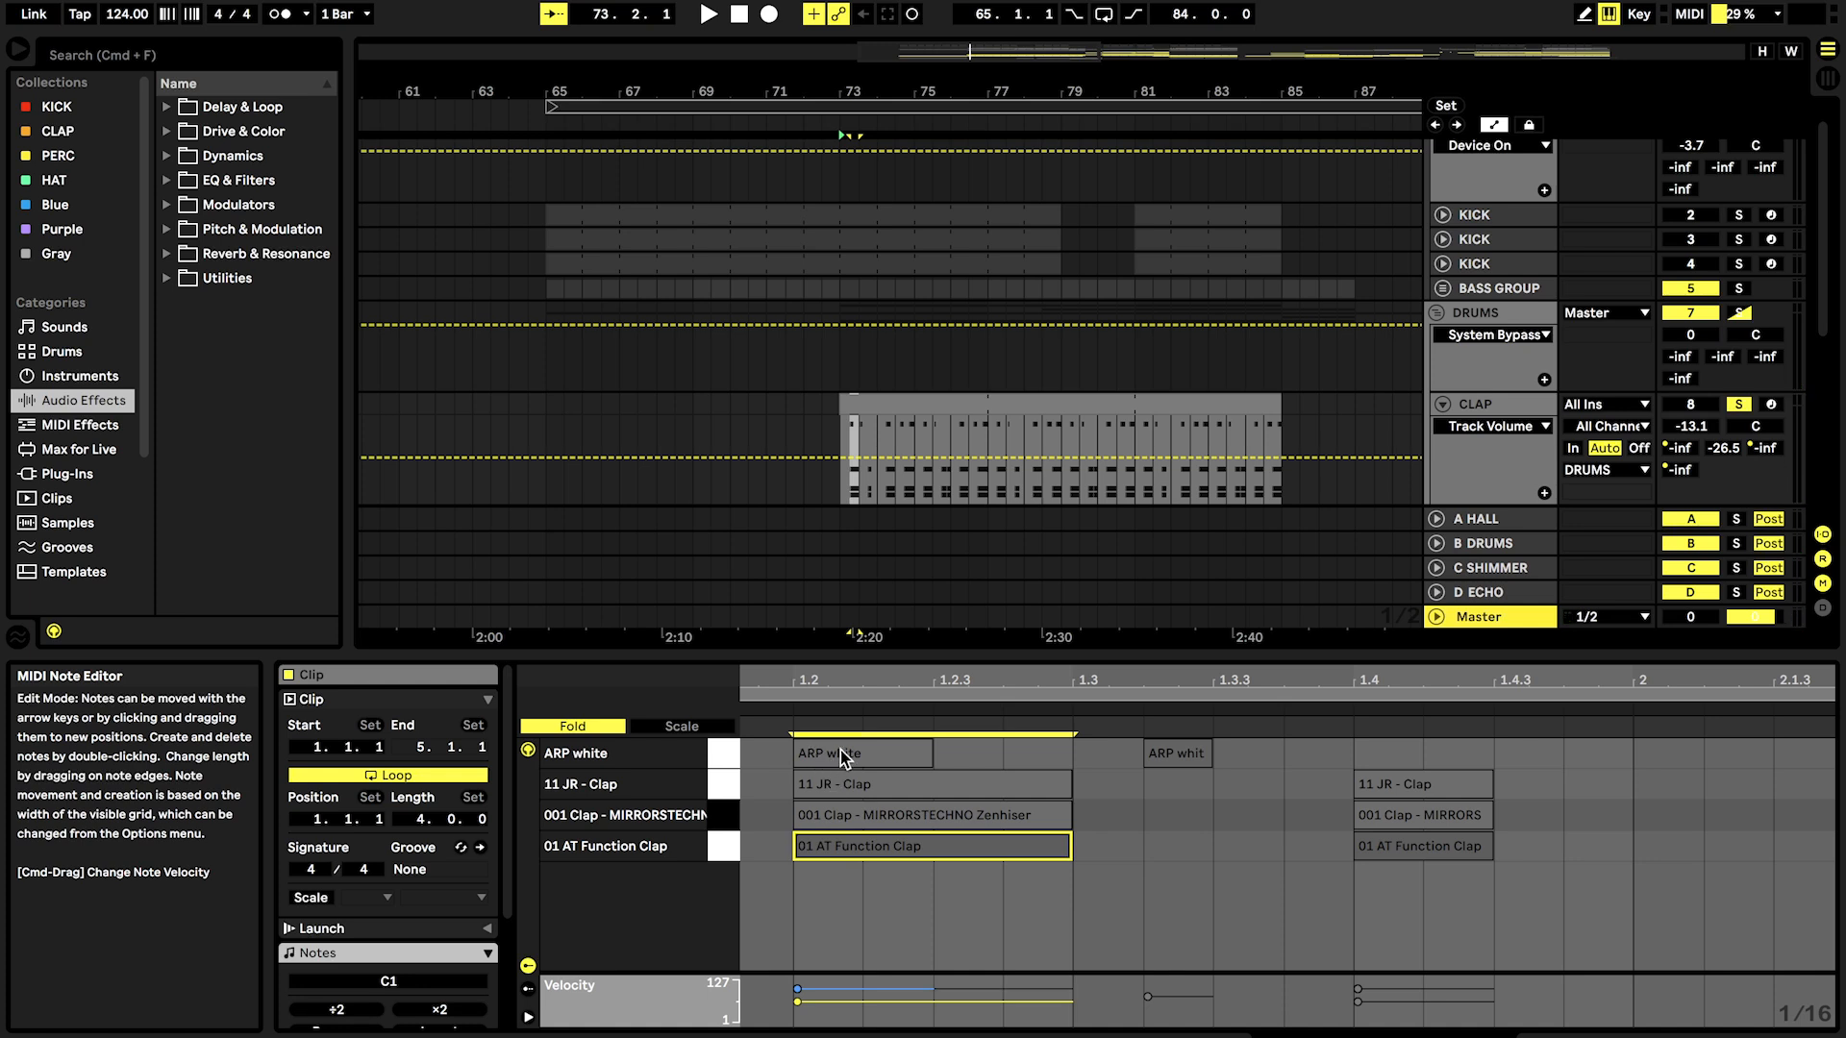
scroll(840, 750, down, 5)
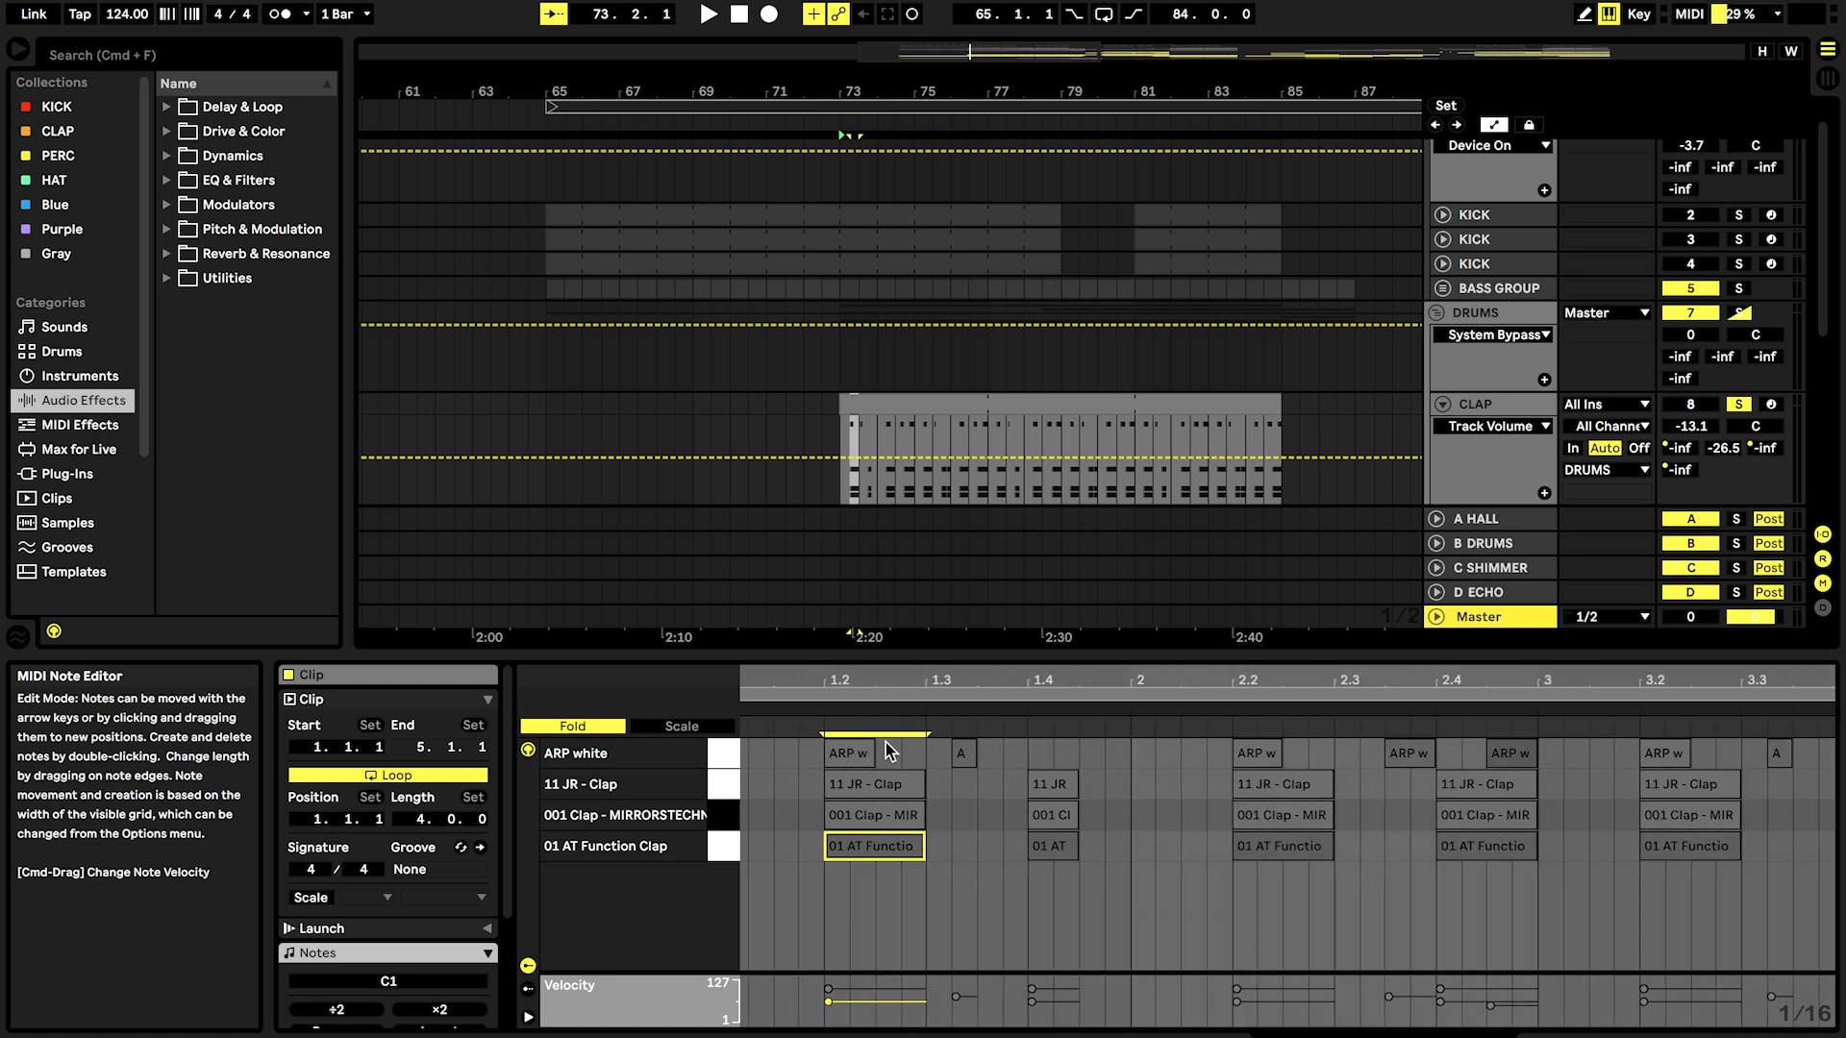
scroll(954, 741, left, 1)
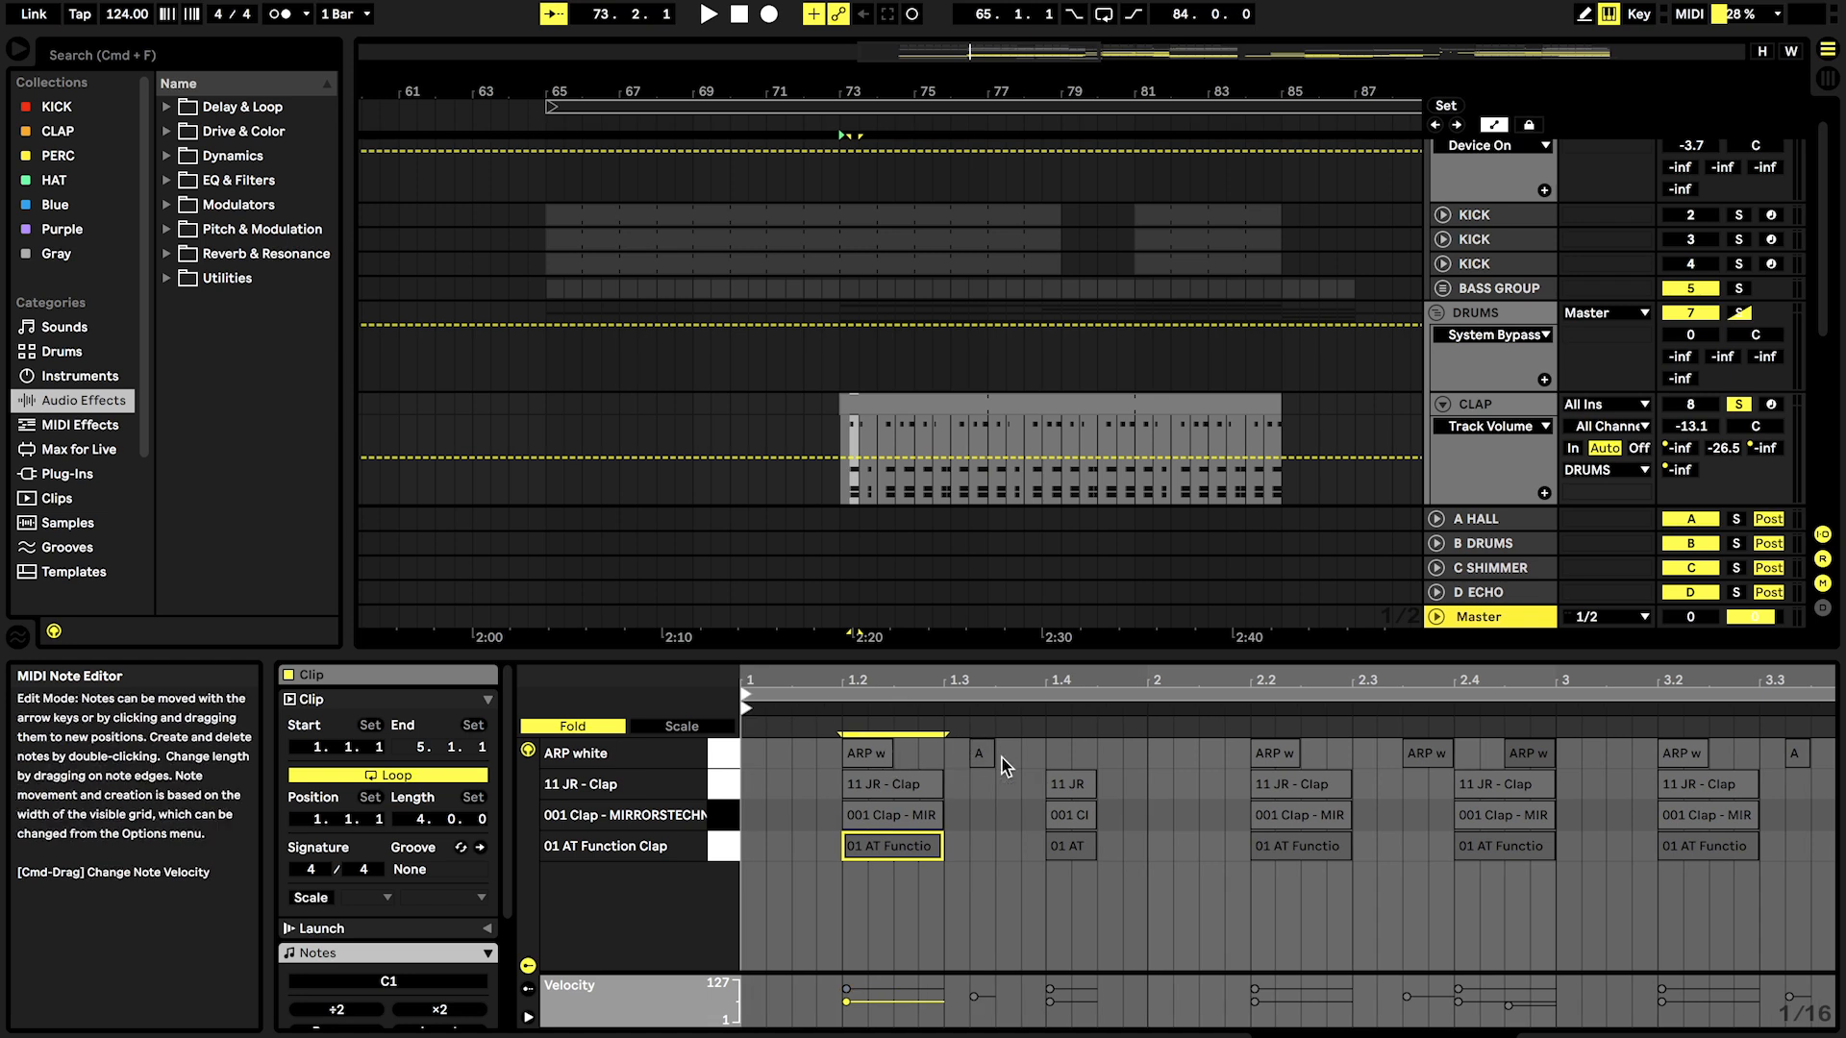
scroll(1003, 762, down, 2)
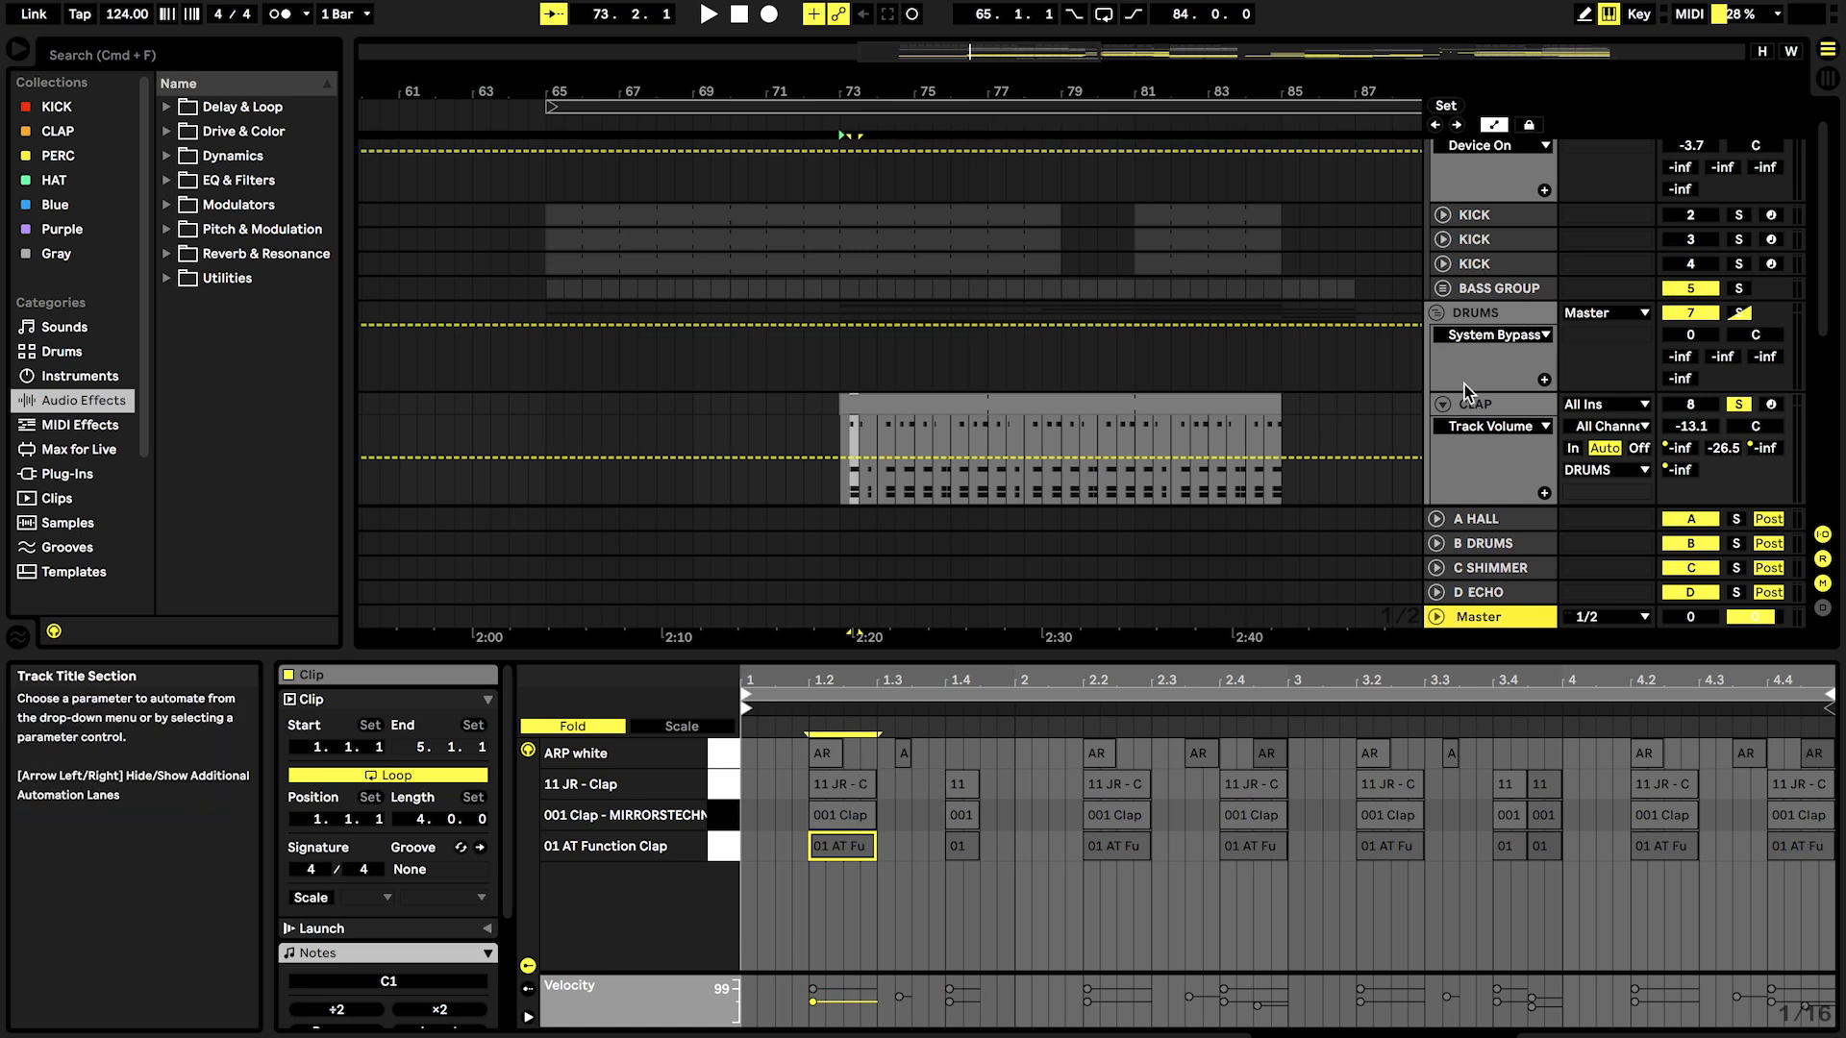
Step: Play the soloed CLAP track and look through its device chain from the Drum Rack to Grain Delay and EQ Eight
scroll(1596, 294, up, 1)
key(space)
scroll(1418, 289, down, 1)
click(1532, 360)
double_click(1525, 360)
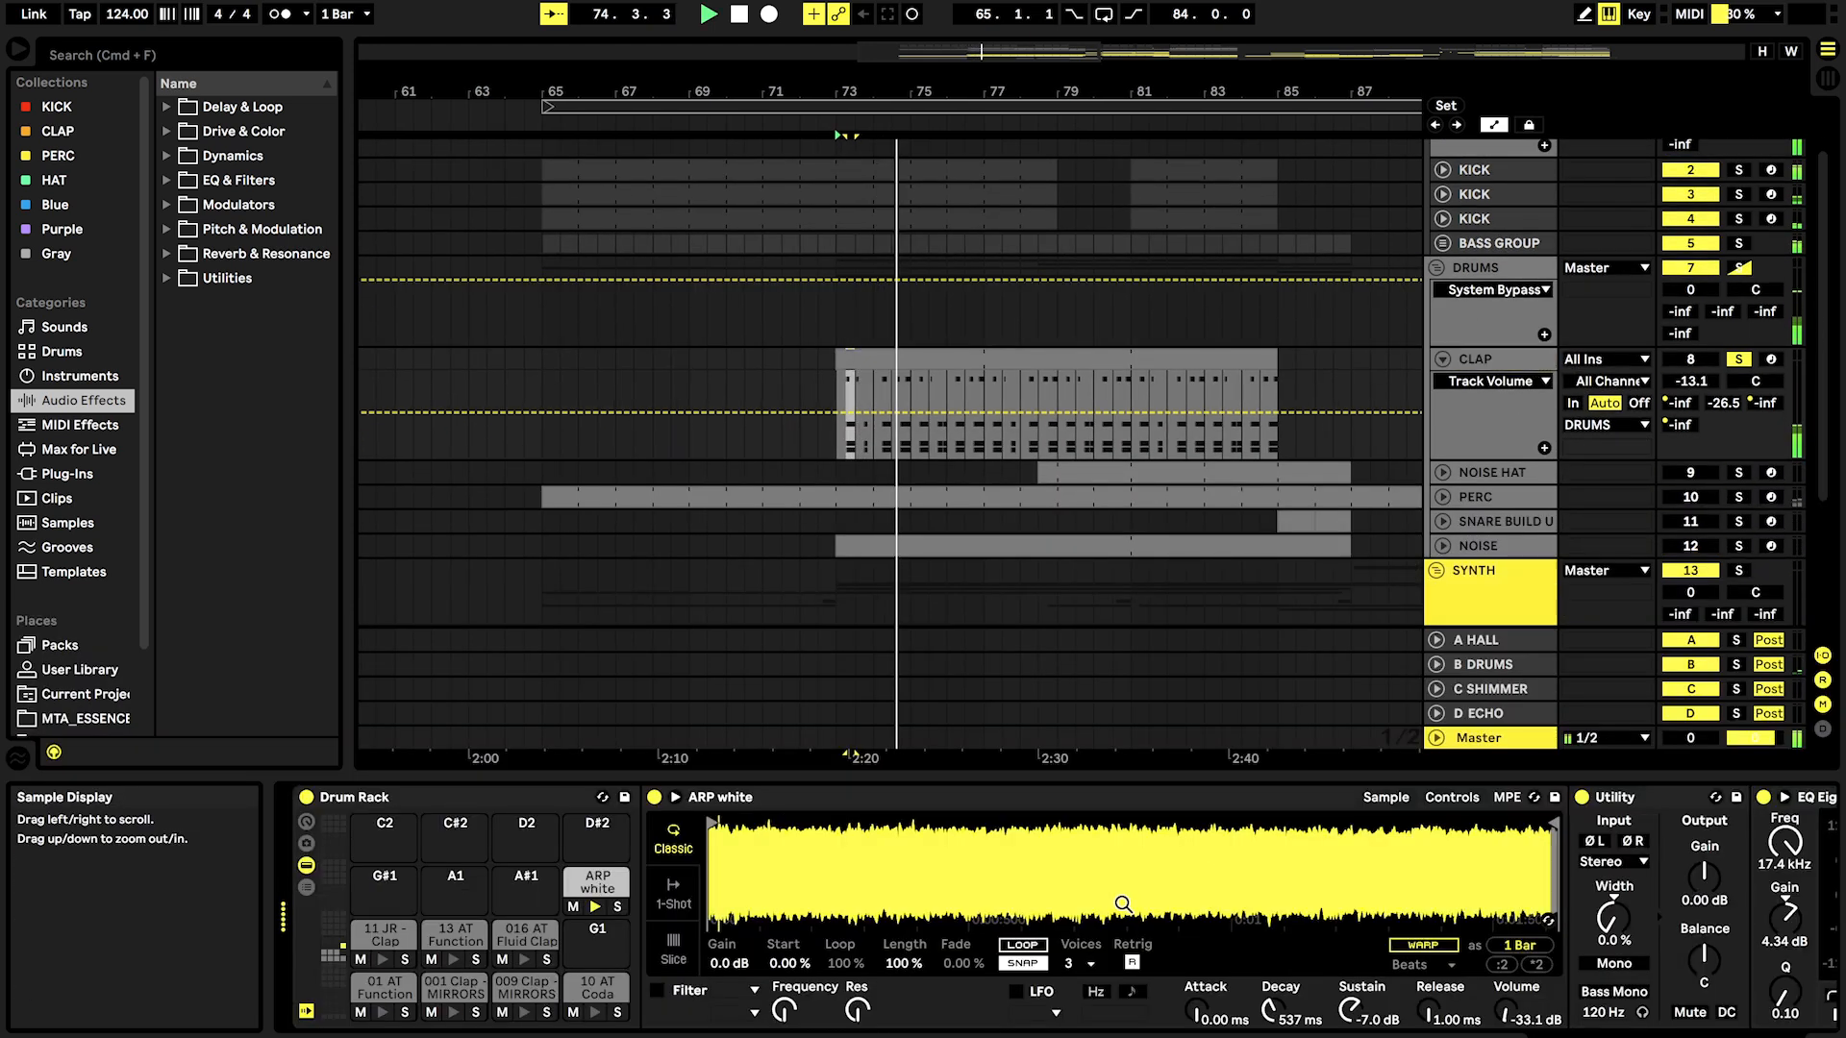
scroll(1066, 867, right, 10)
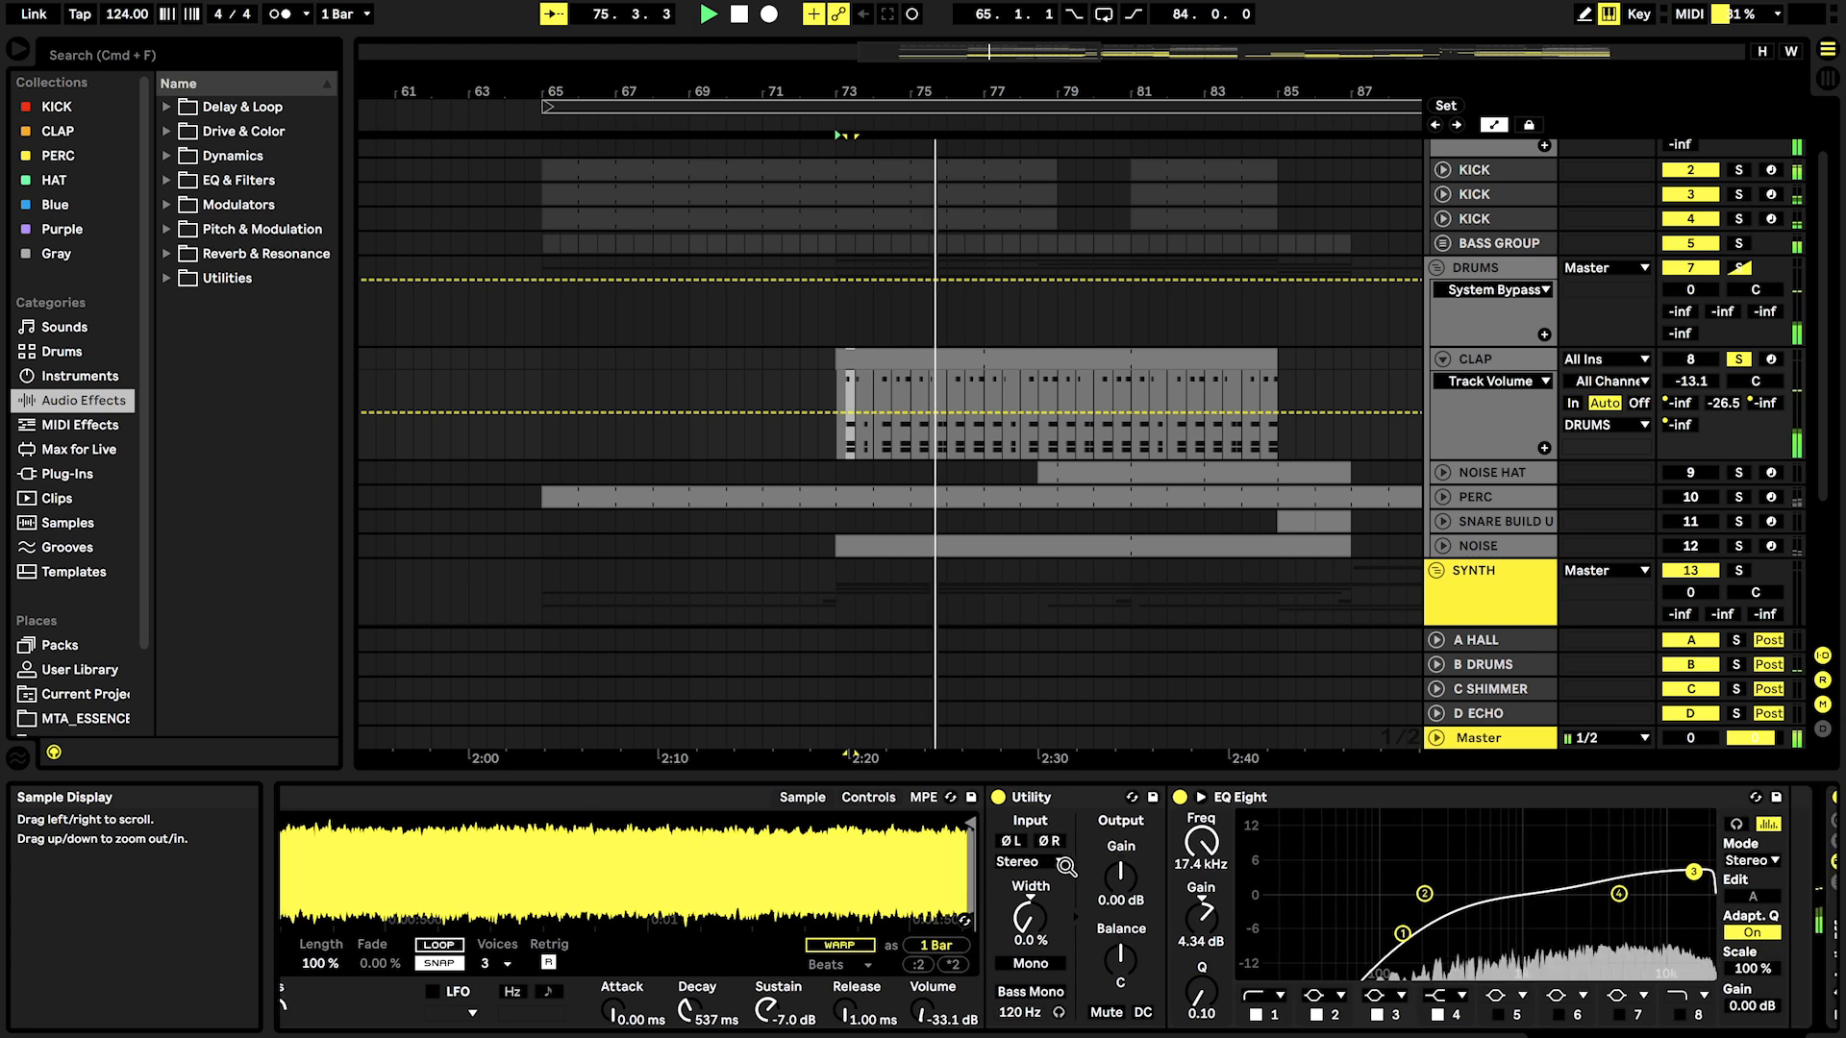
scroll(1316, 848, right, 5)
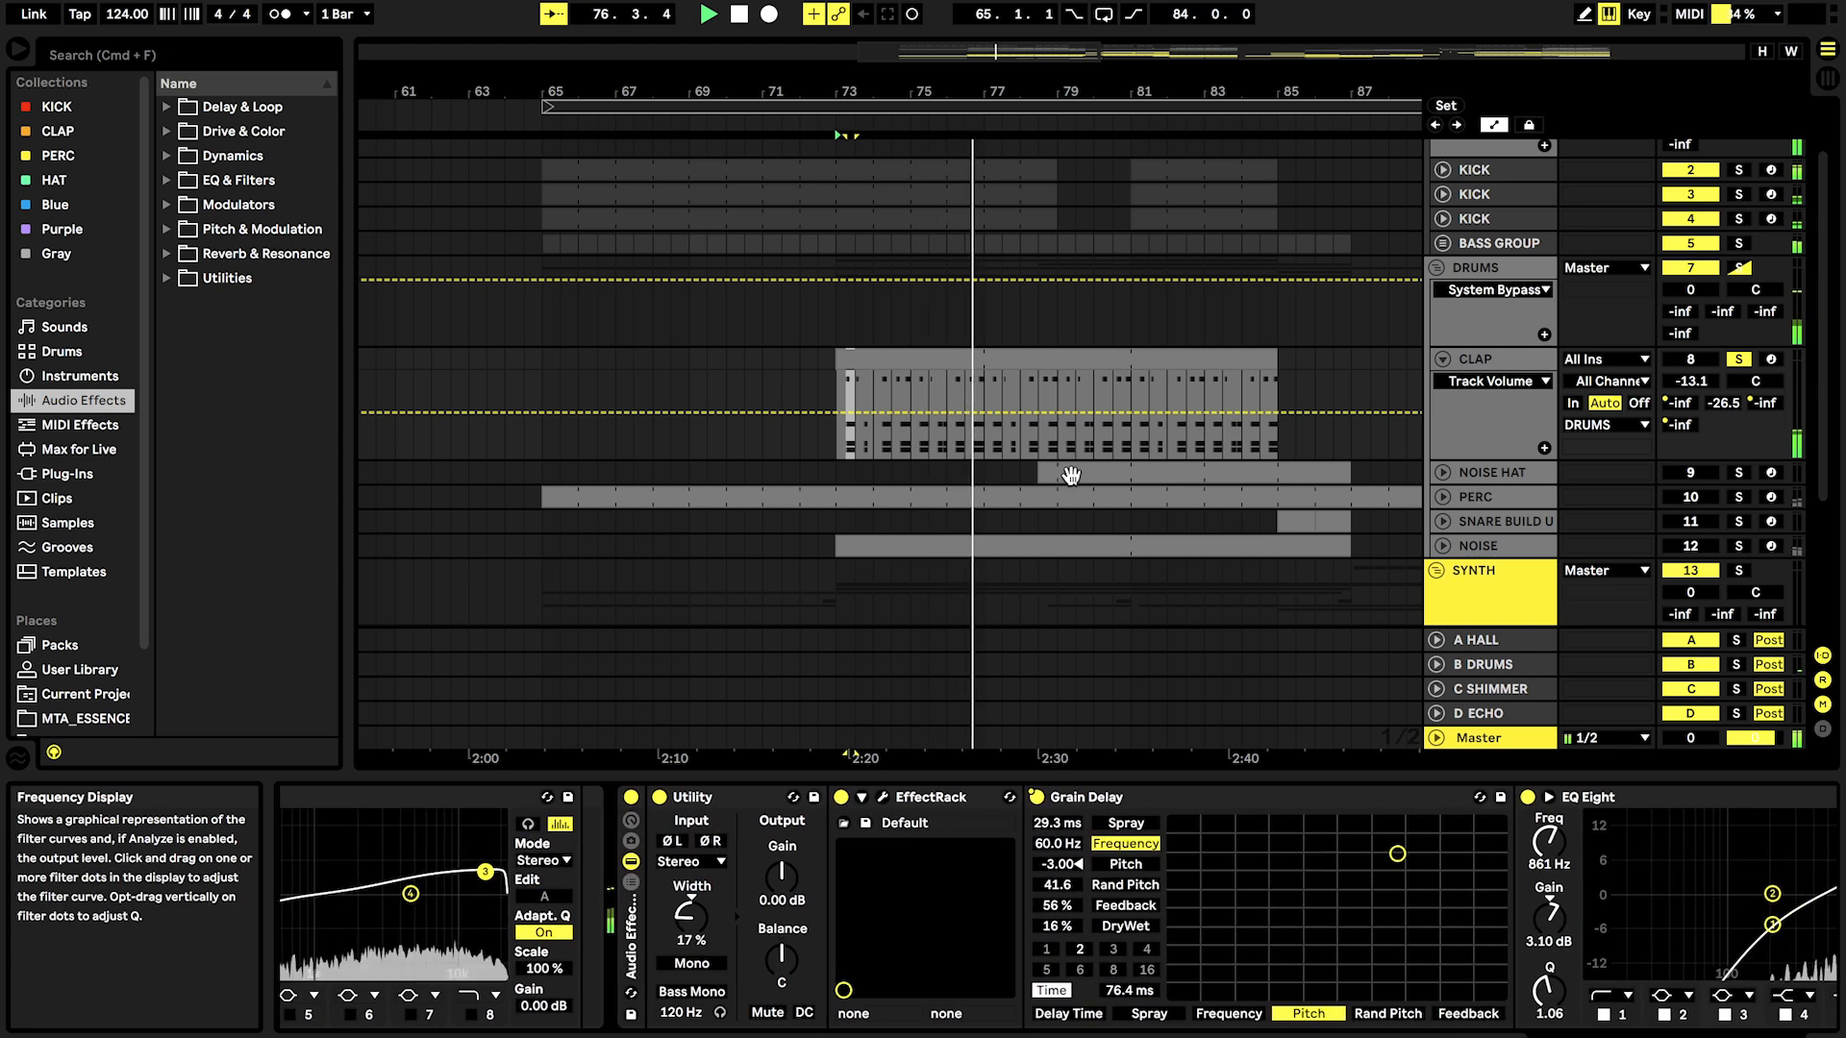
Step: Select the three layered clap notes just before bar 4 in the CLAP clip, and return to the track's devices
double_click(1020, 365)
drag(1548, 883, 1541, 788)
drag(1521, 904, 1516, 777)
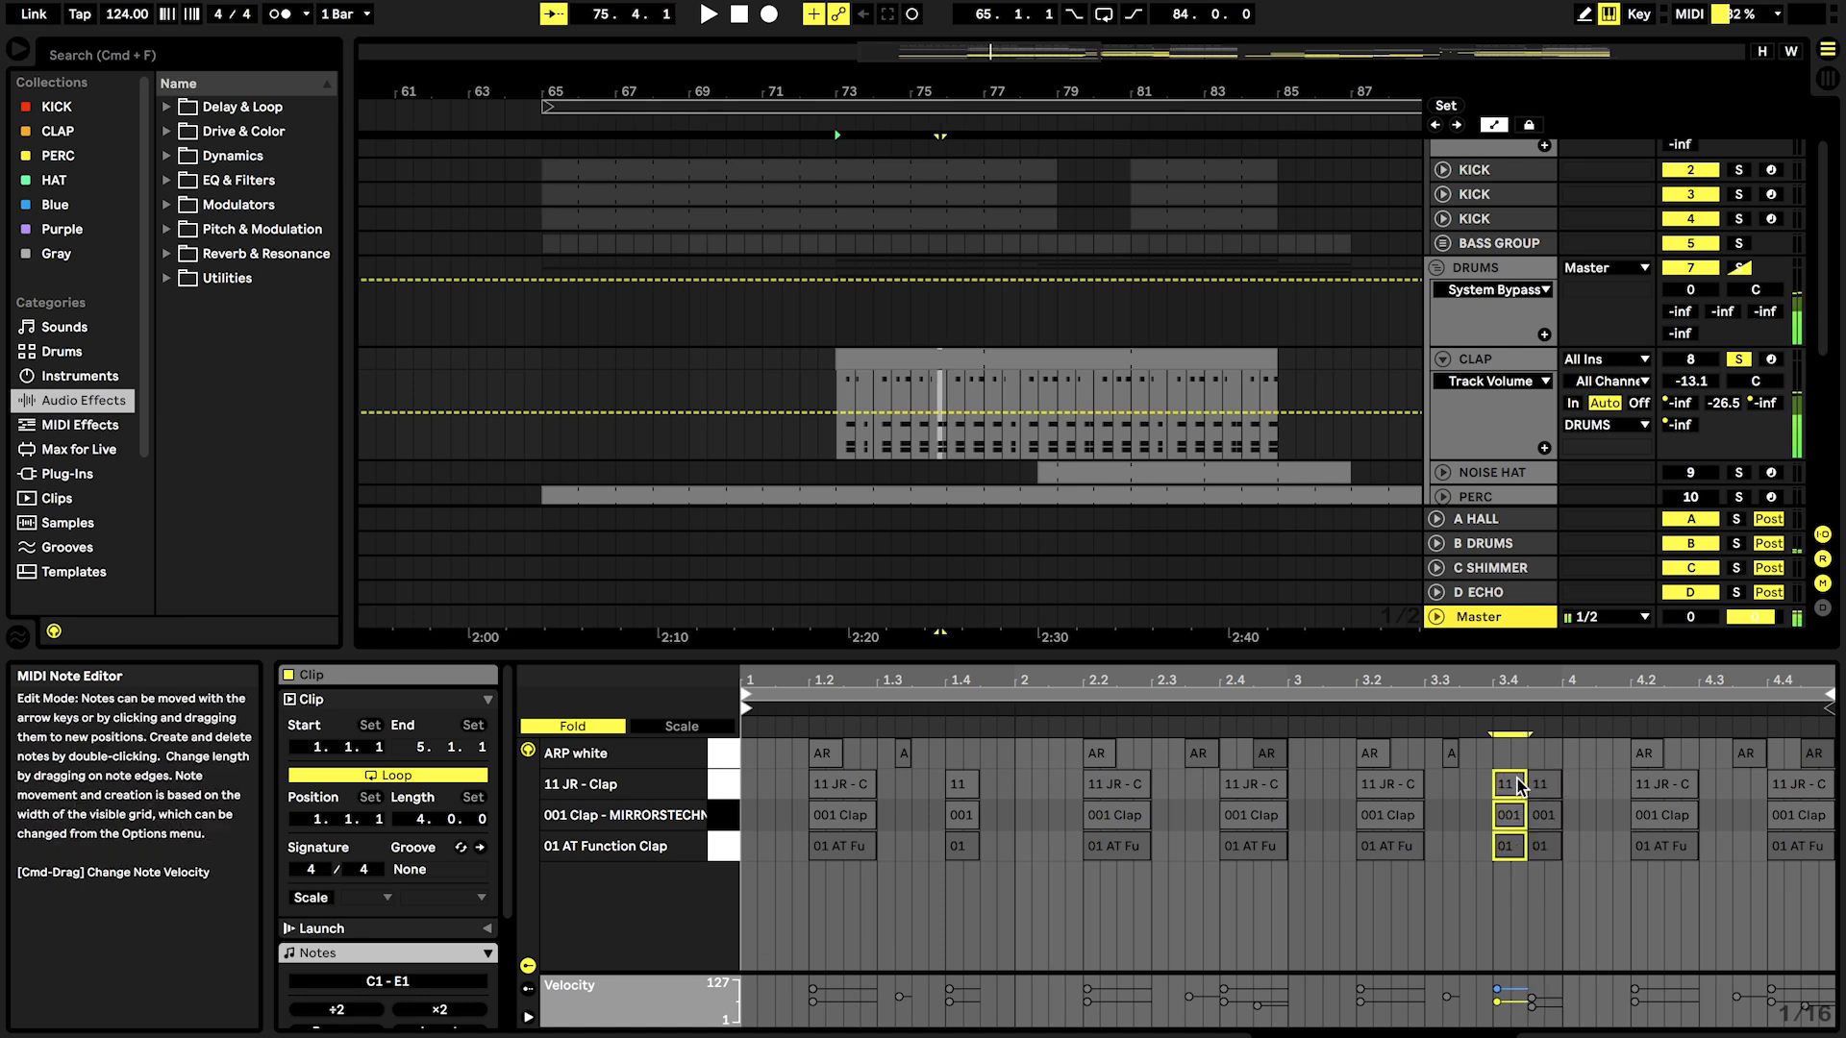
double_click(1488, 361)
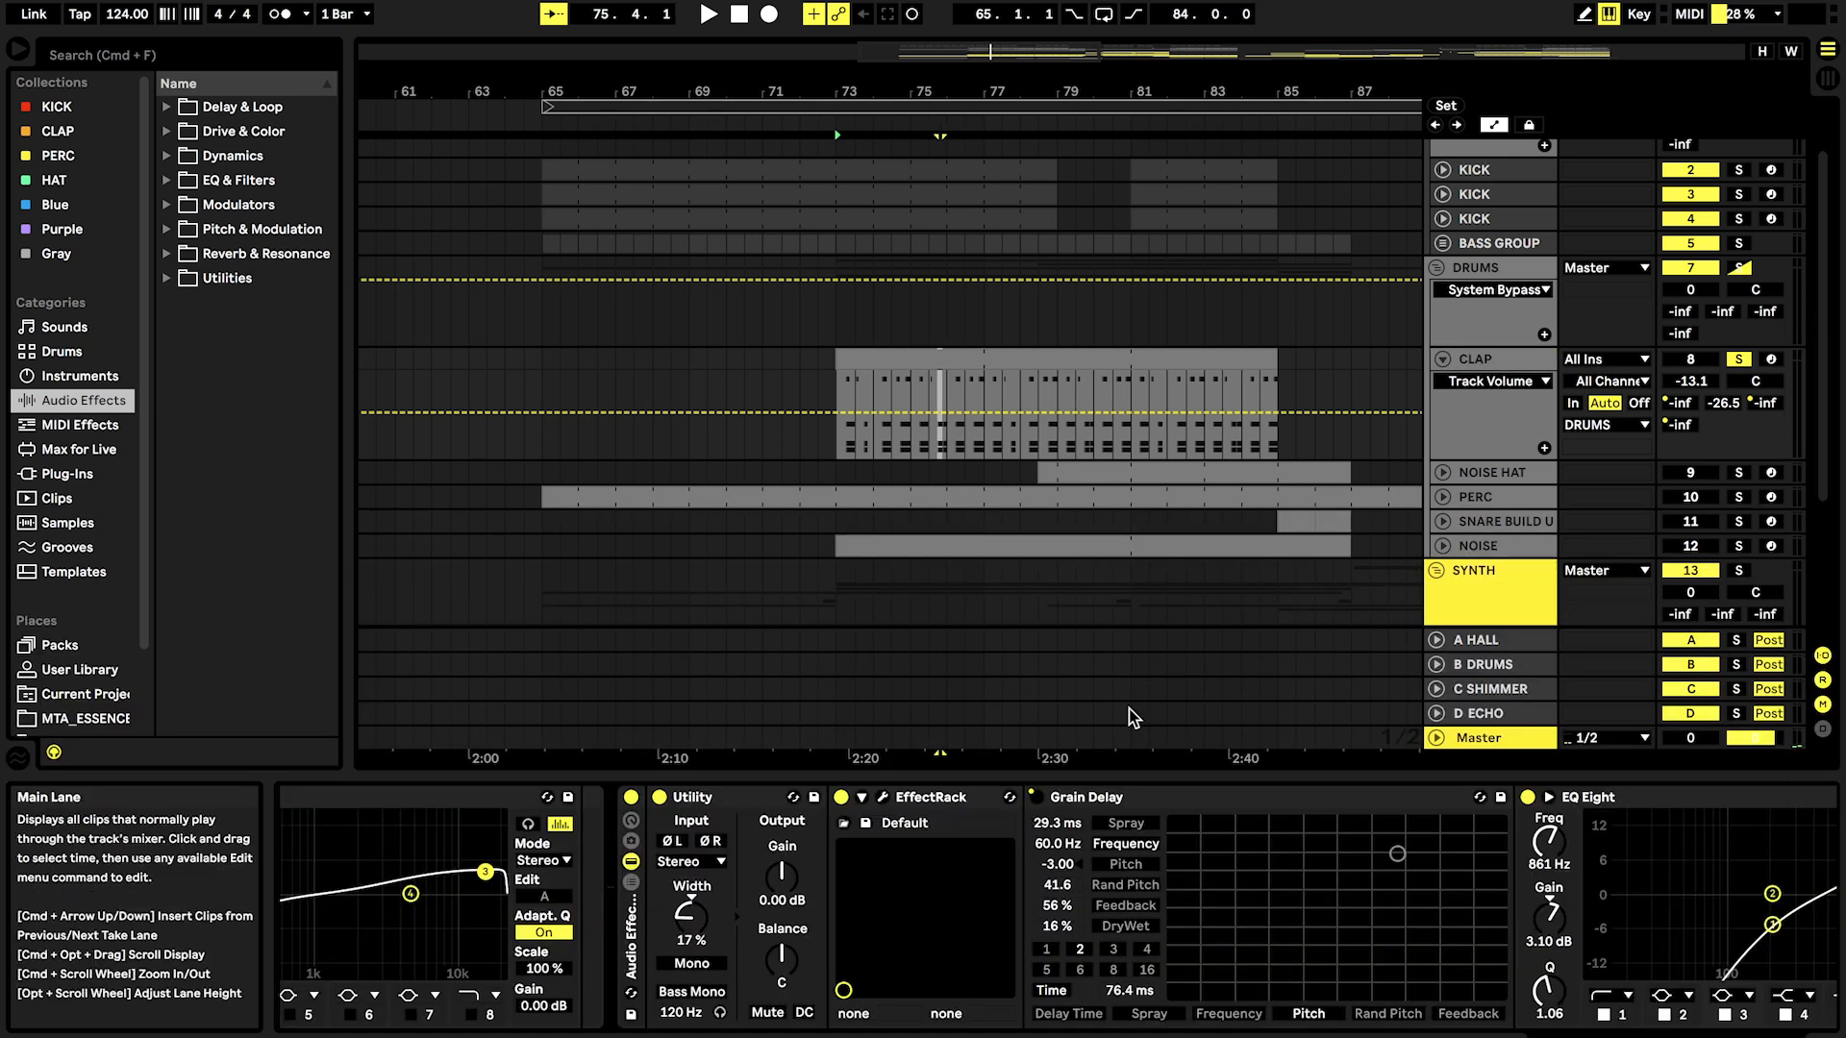
Step: Collapse the EQ Eight and Utility devices that follow the ARP white sampler in the CLAP Drum Rack
scroll(707, 961, left, 5)
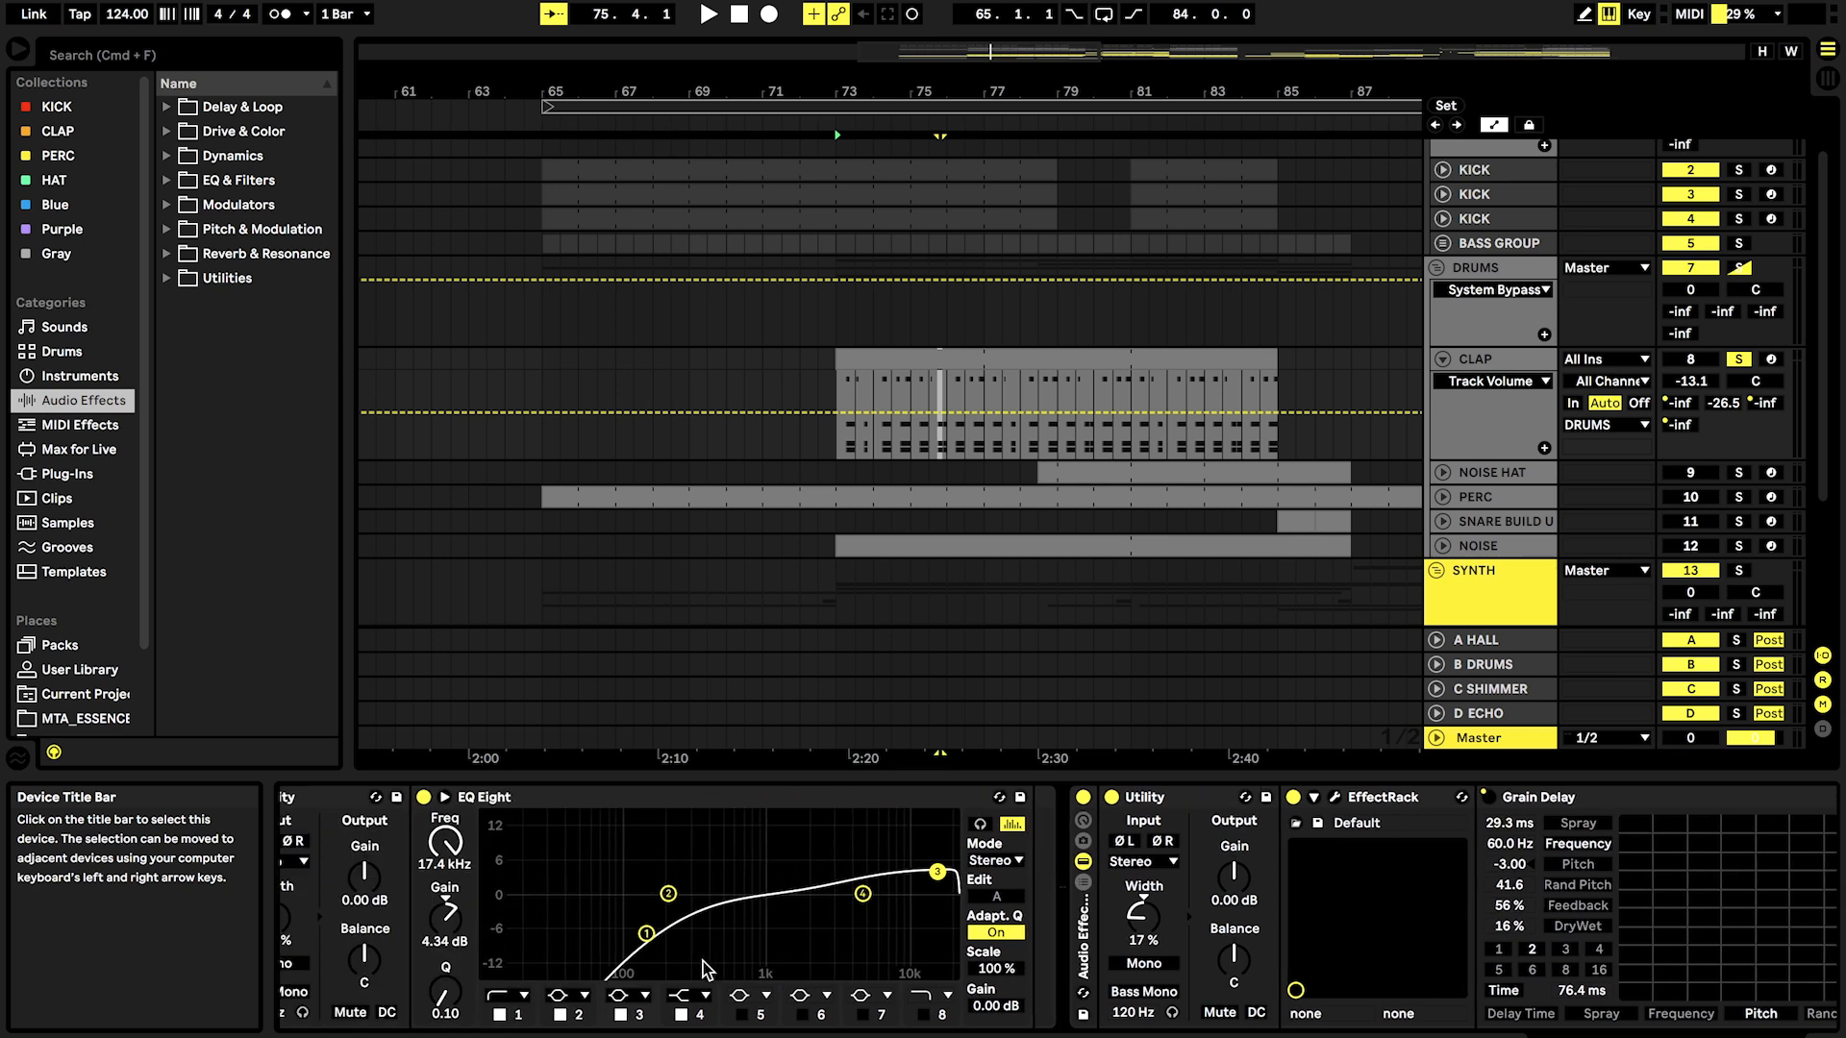
scroll(707, 961, left, 4)
double_click(877, 804)
double_click(627, 805)
scroll(633, 865, right, 2)
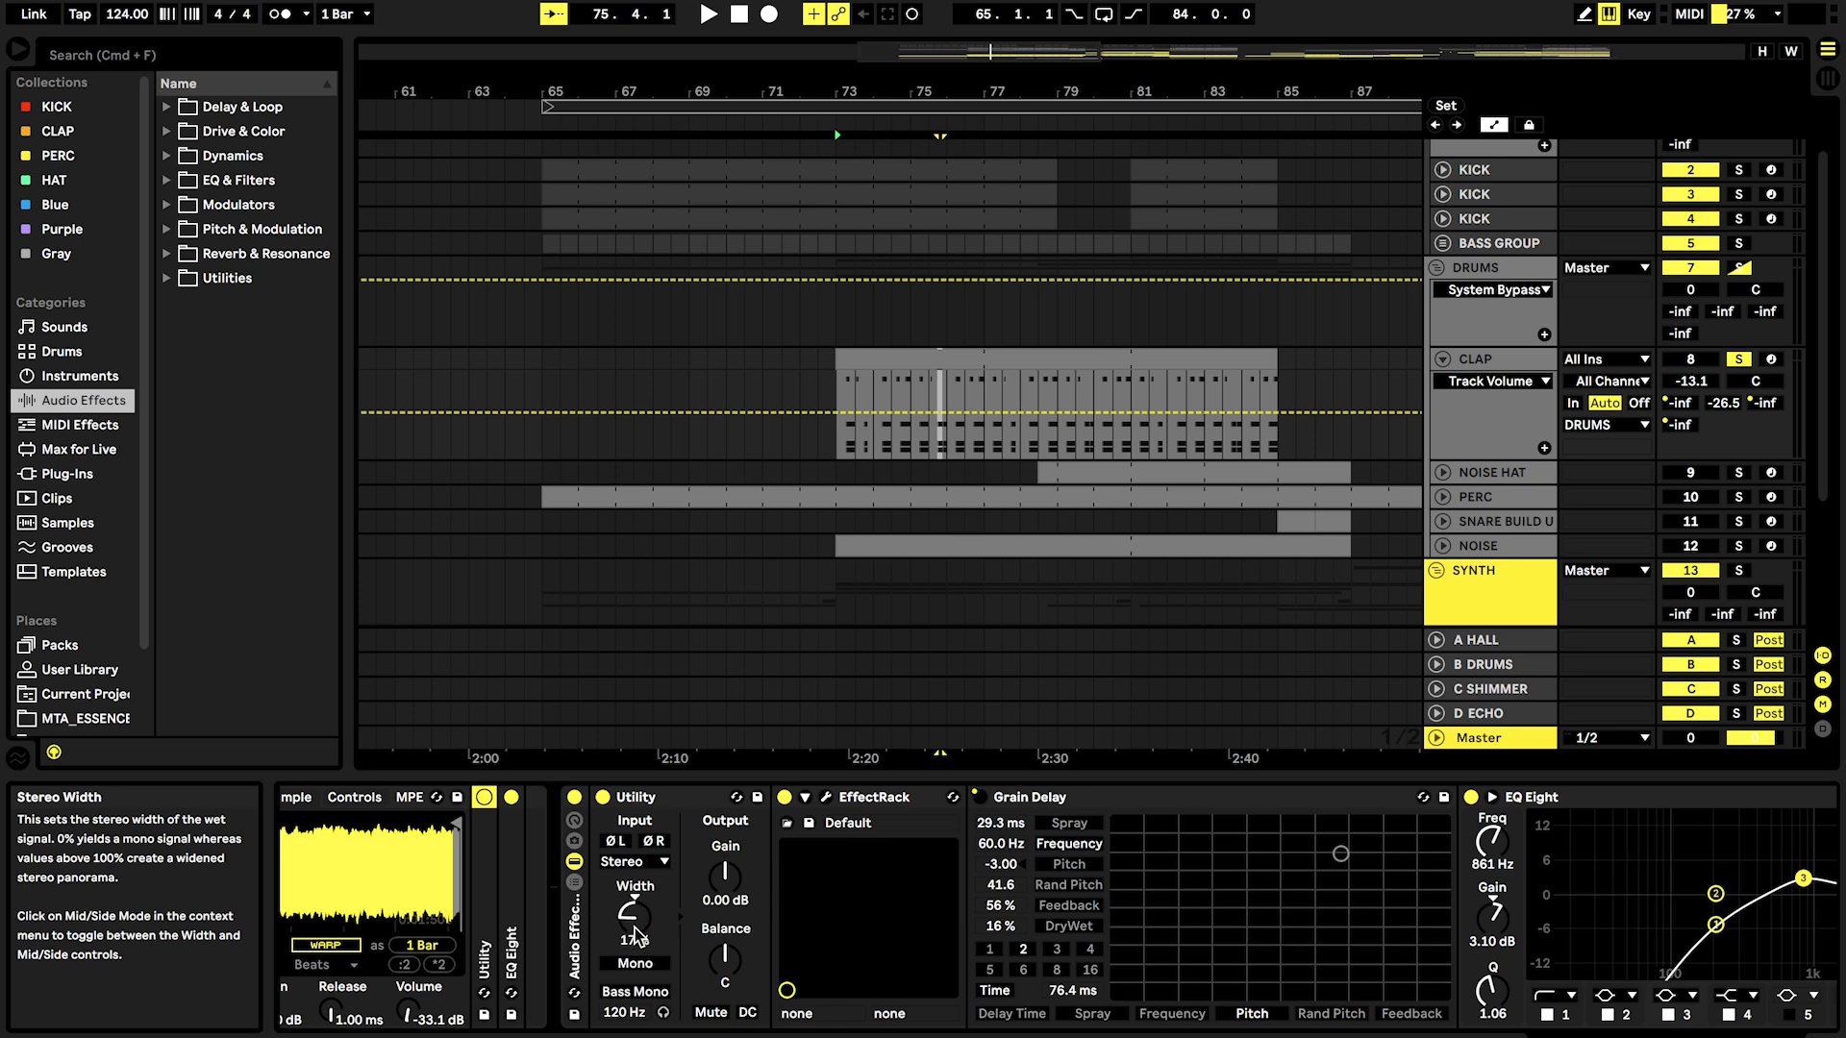
Step: Inspect the 01 AT Function and 001 Clap pads in the Drum Rack and the Utility width setting that follows
scroll(635, 937, left, 12)
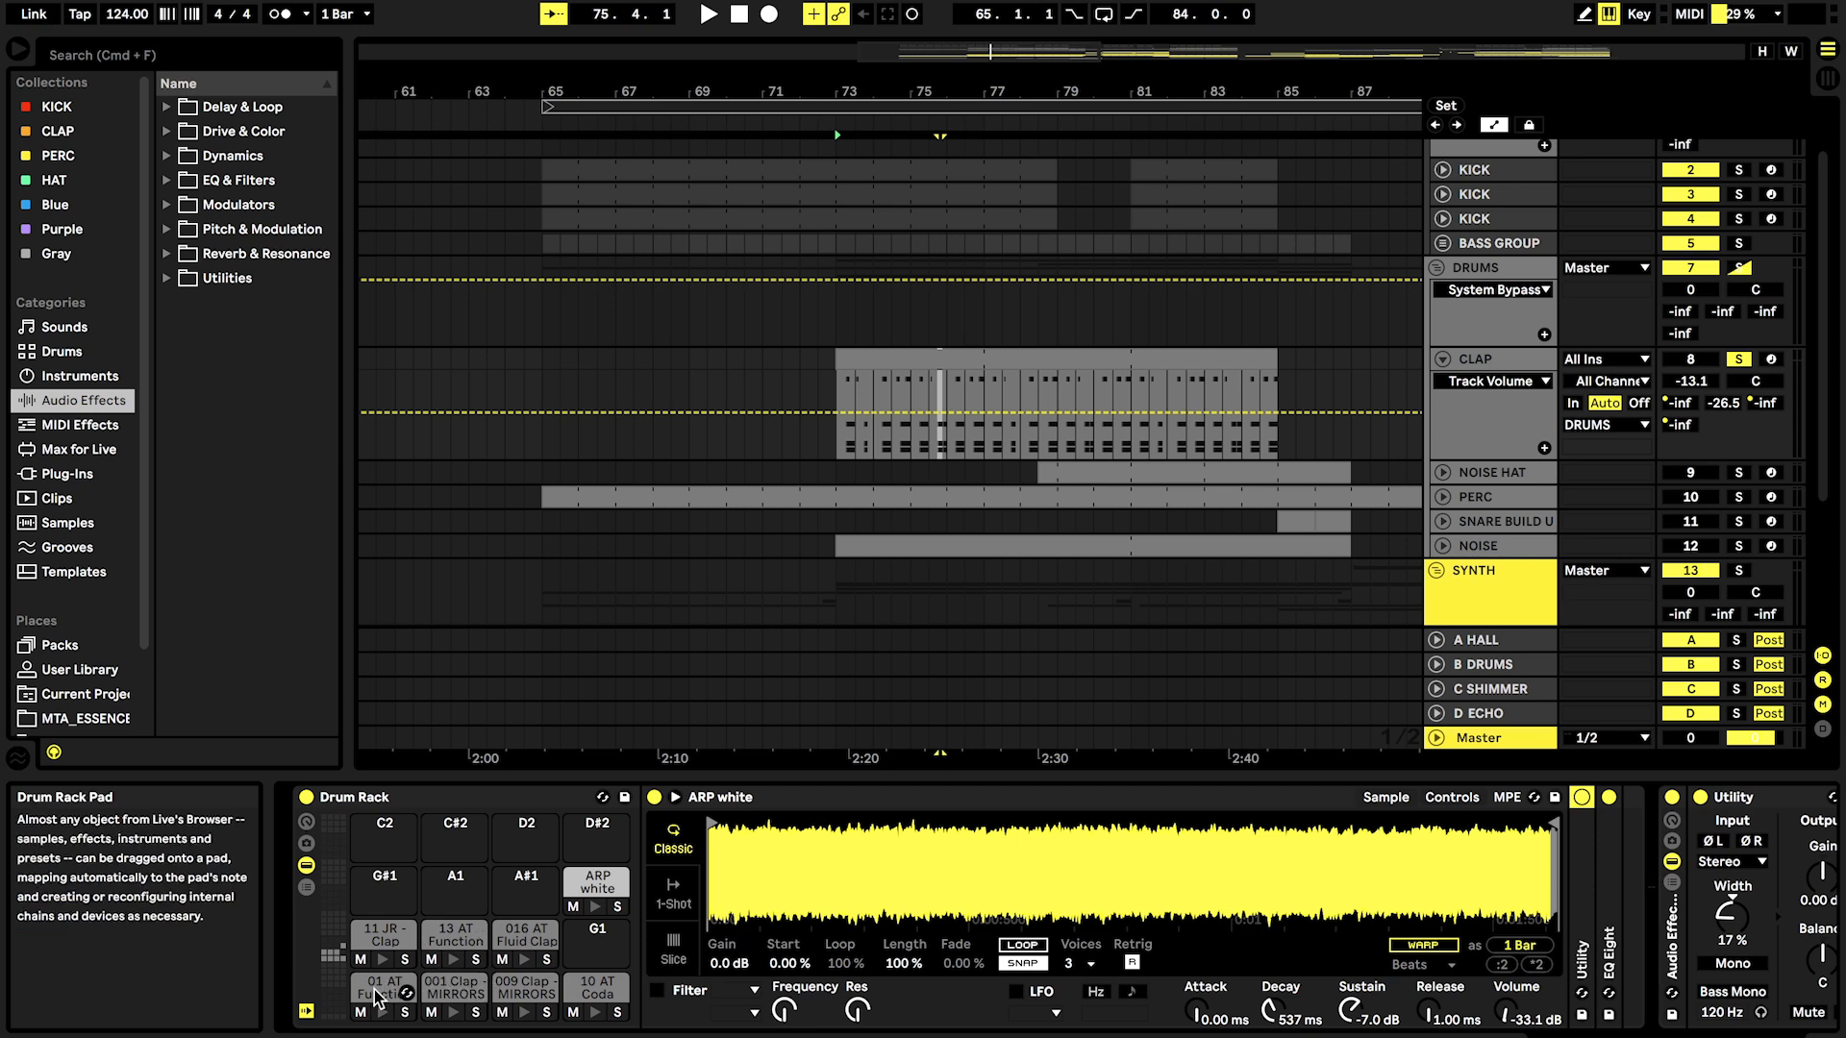
click(375, 995)
click(459, 991)
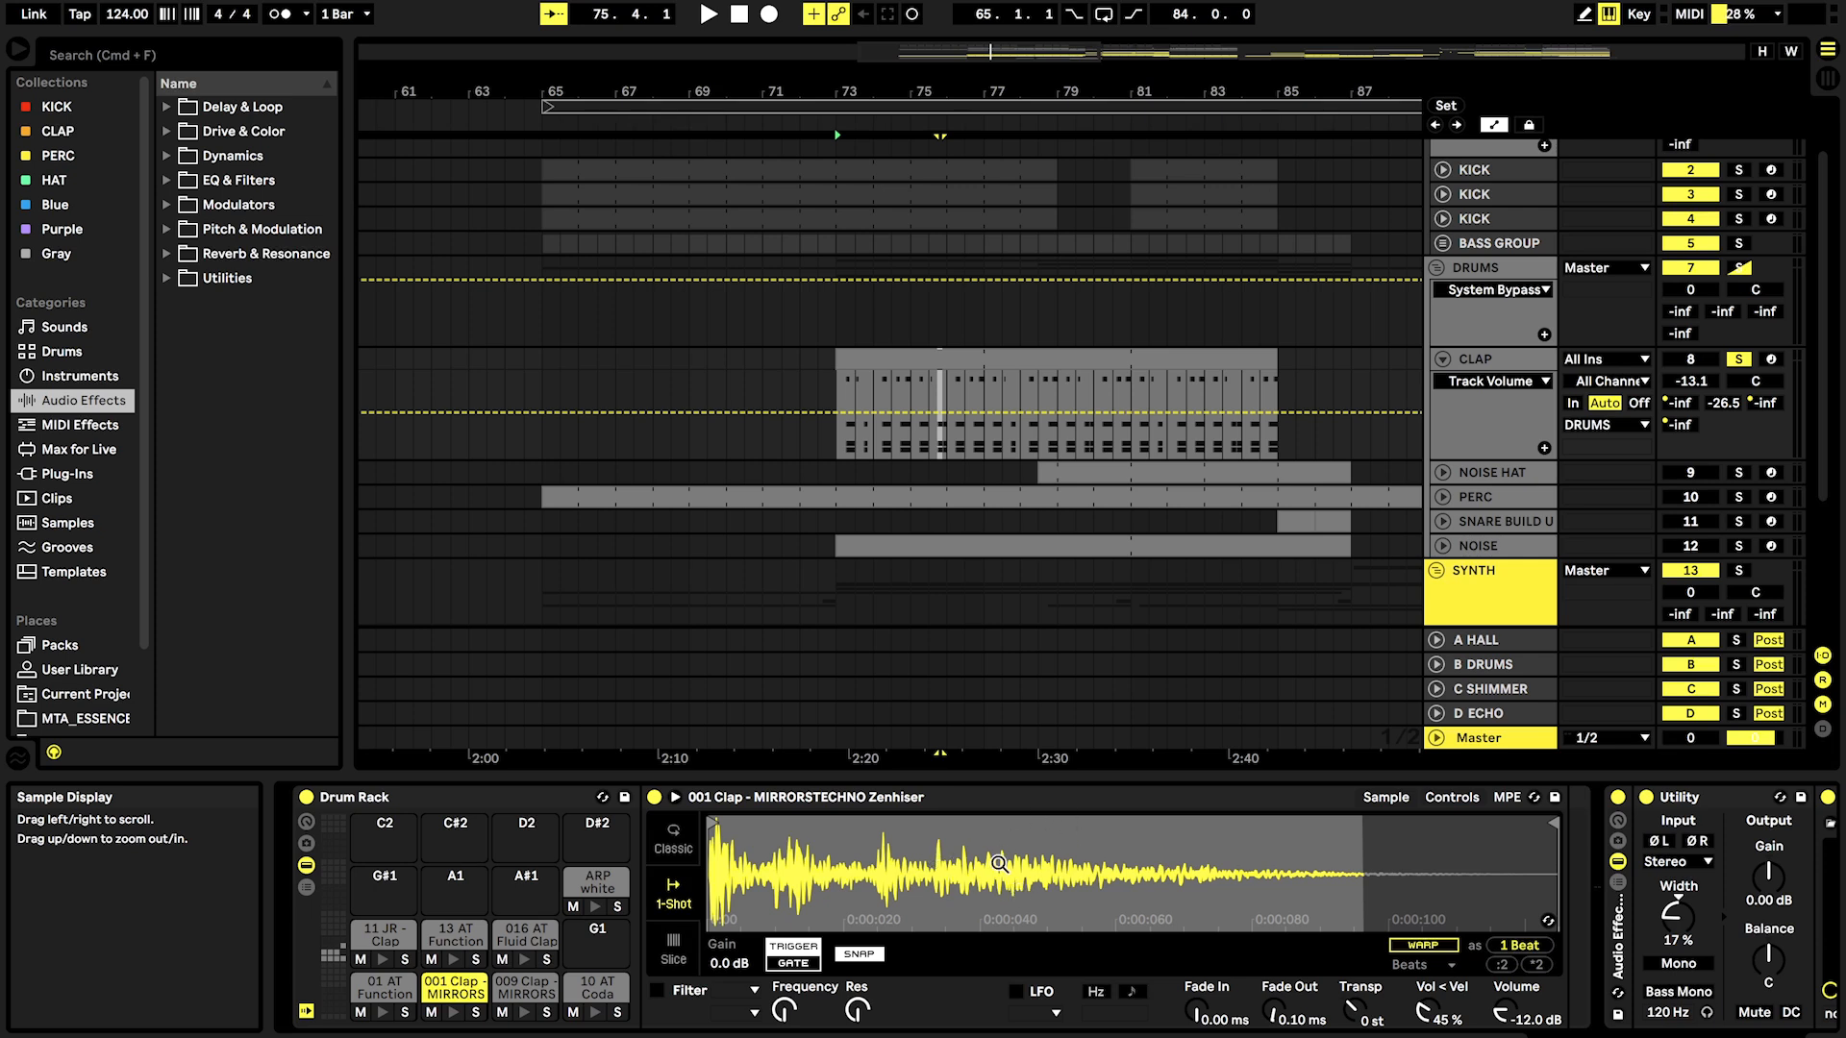
scroll(1011, 880, right, 10)
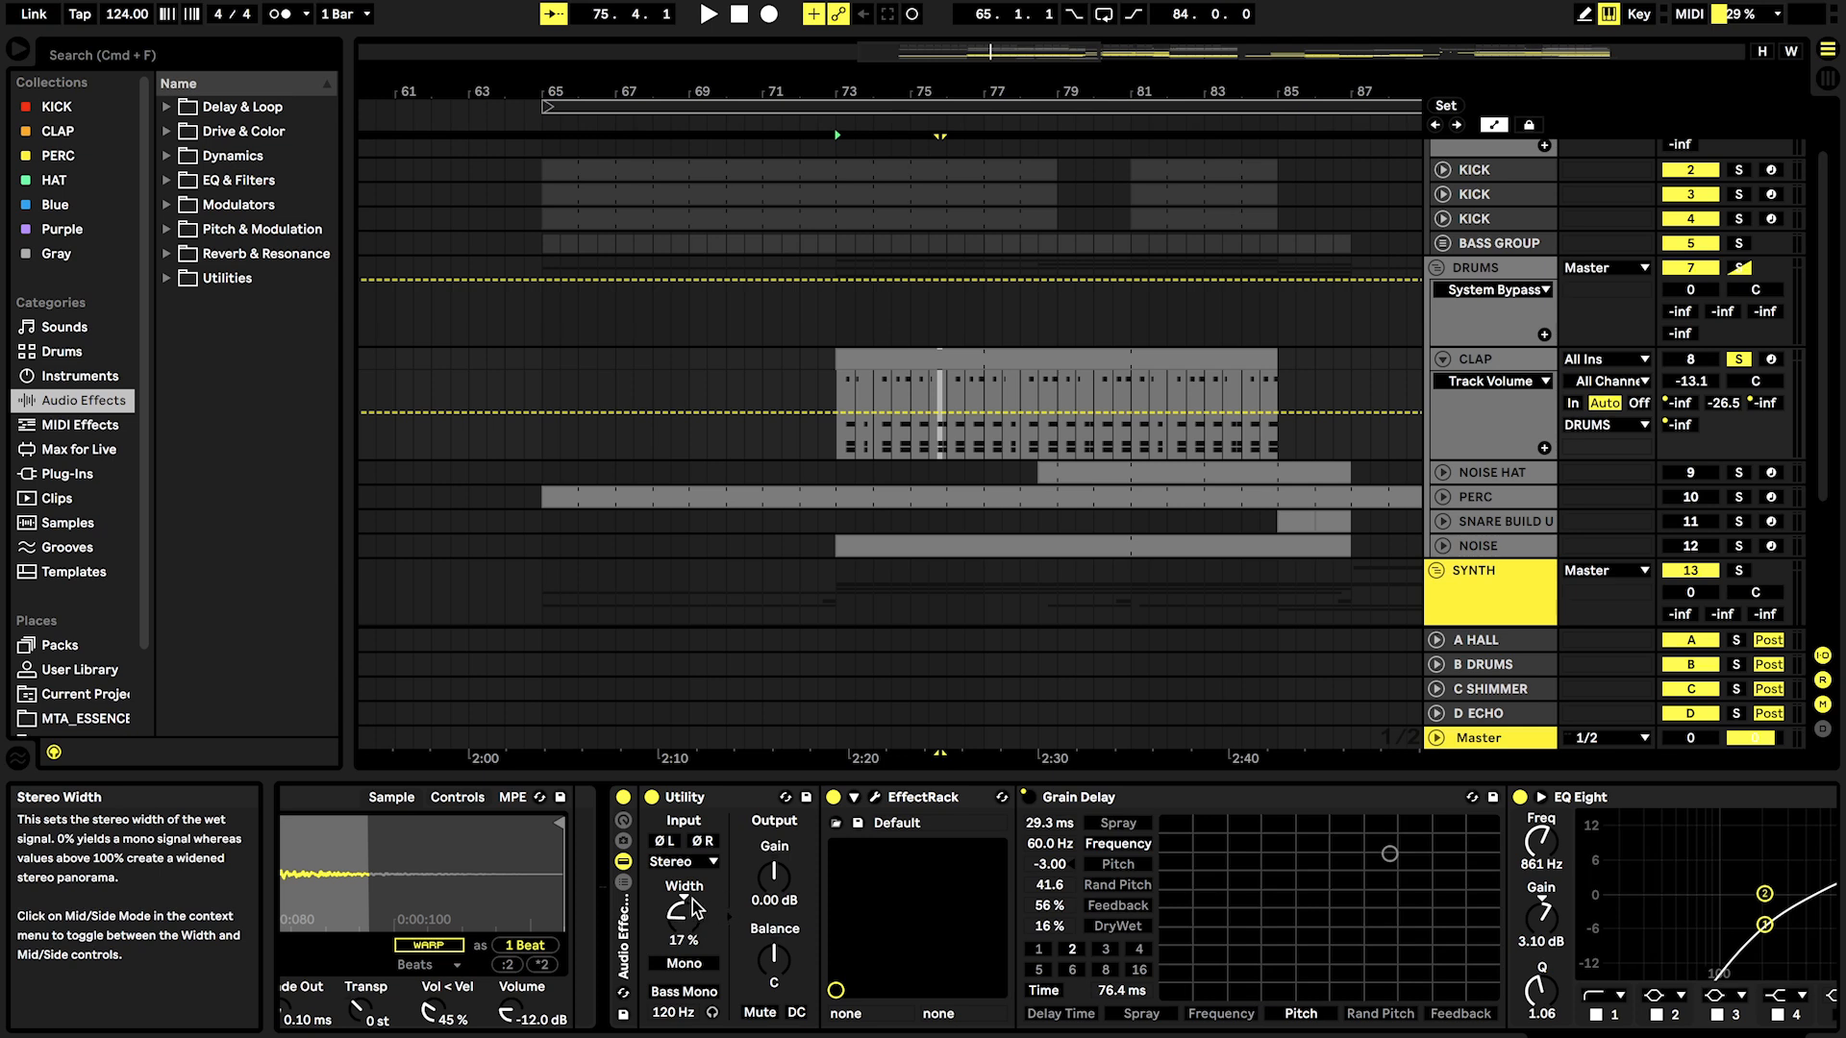
Step: Play the claps, inspect the Decapitator in the CLAP track's EffectRack and close its window
key(space)
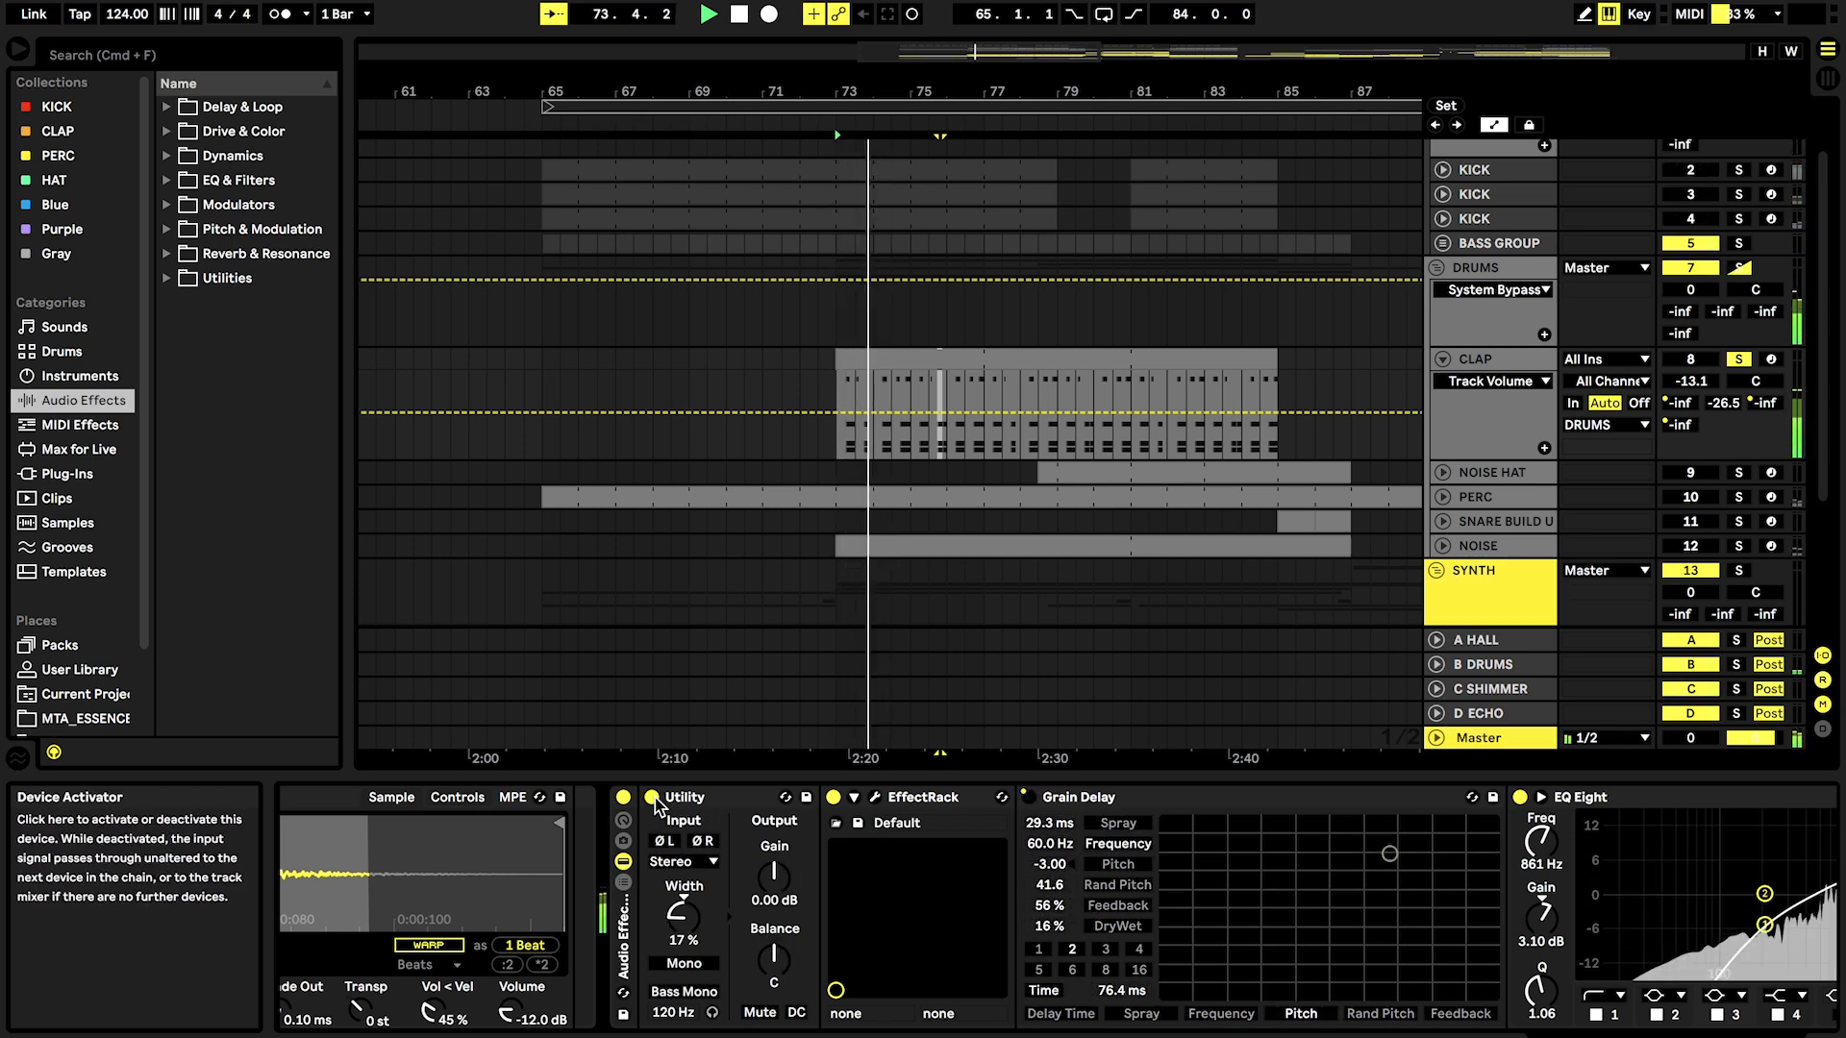
click(874, 797)
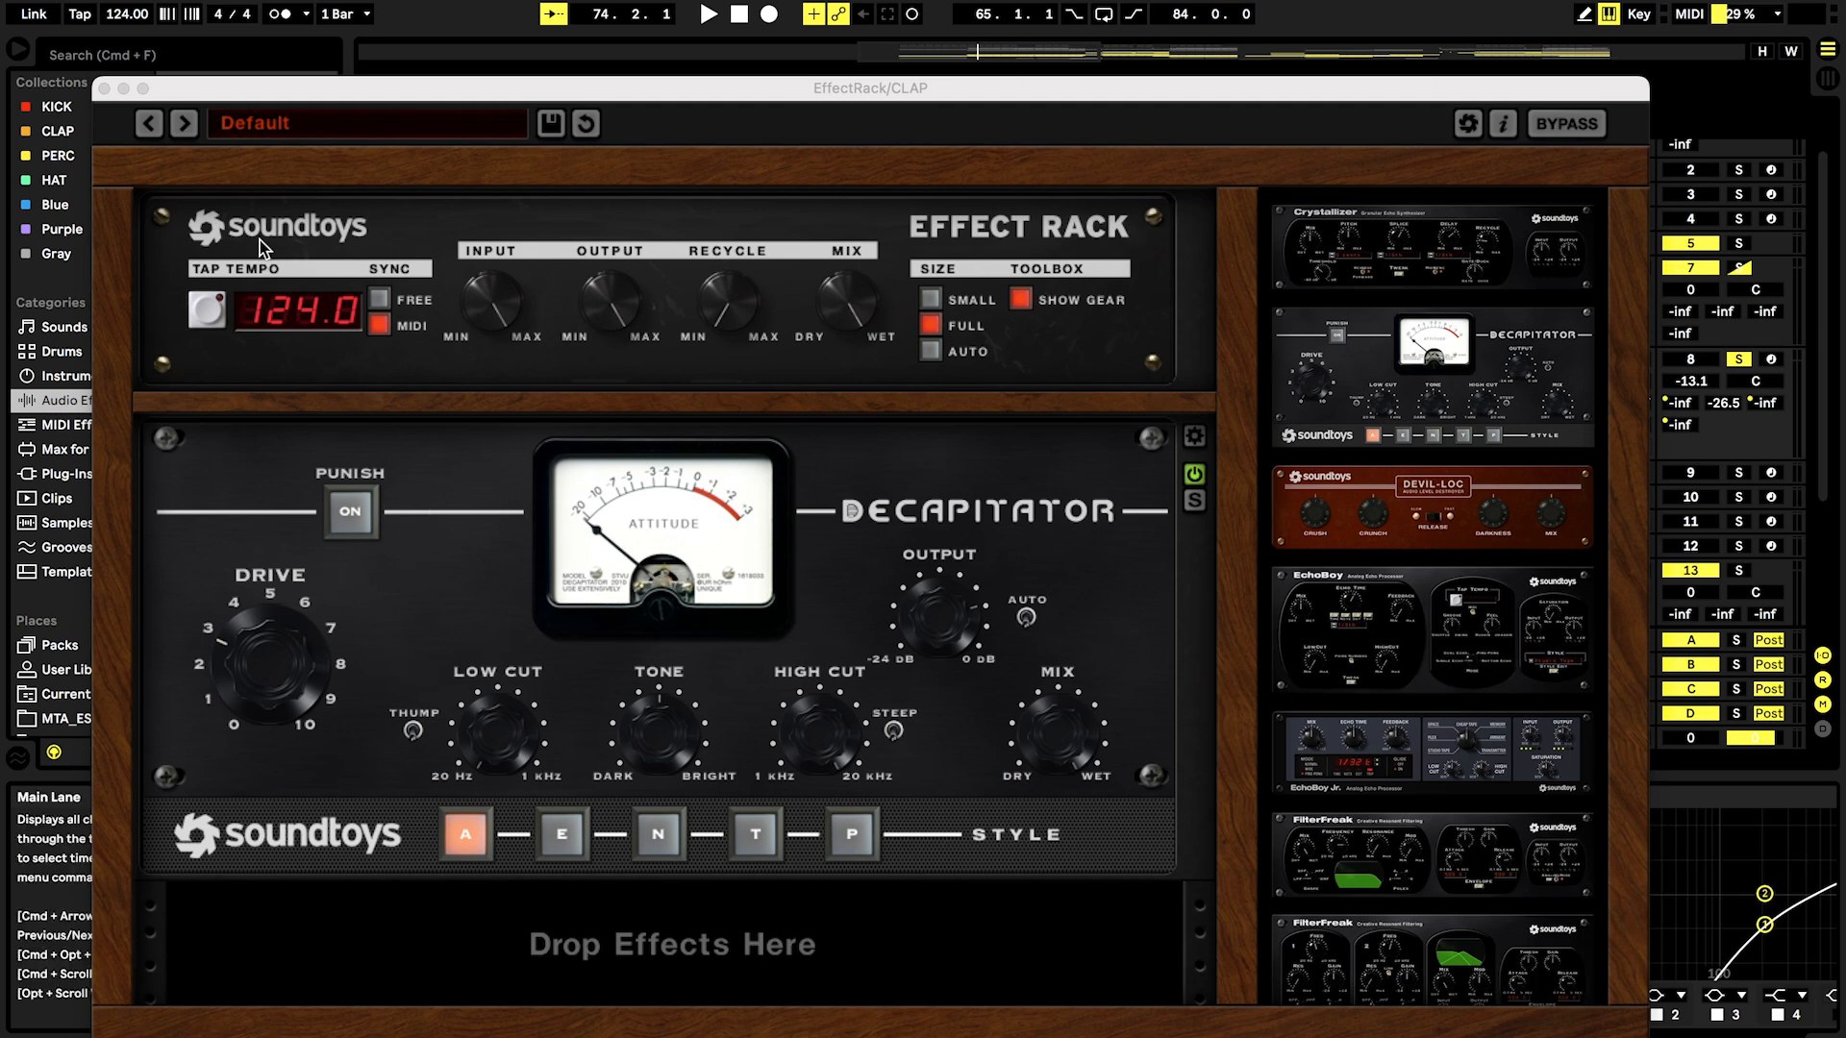
click(104, 90)
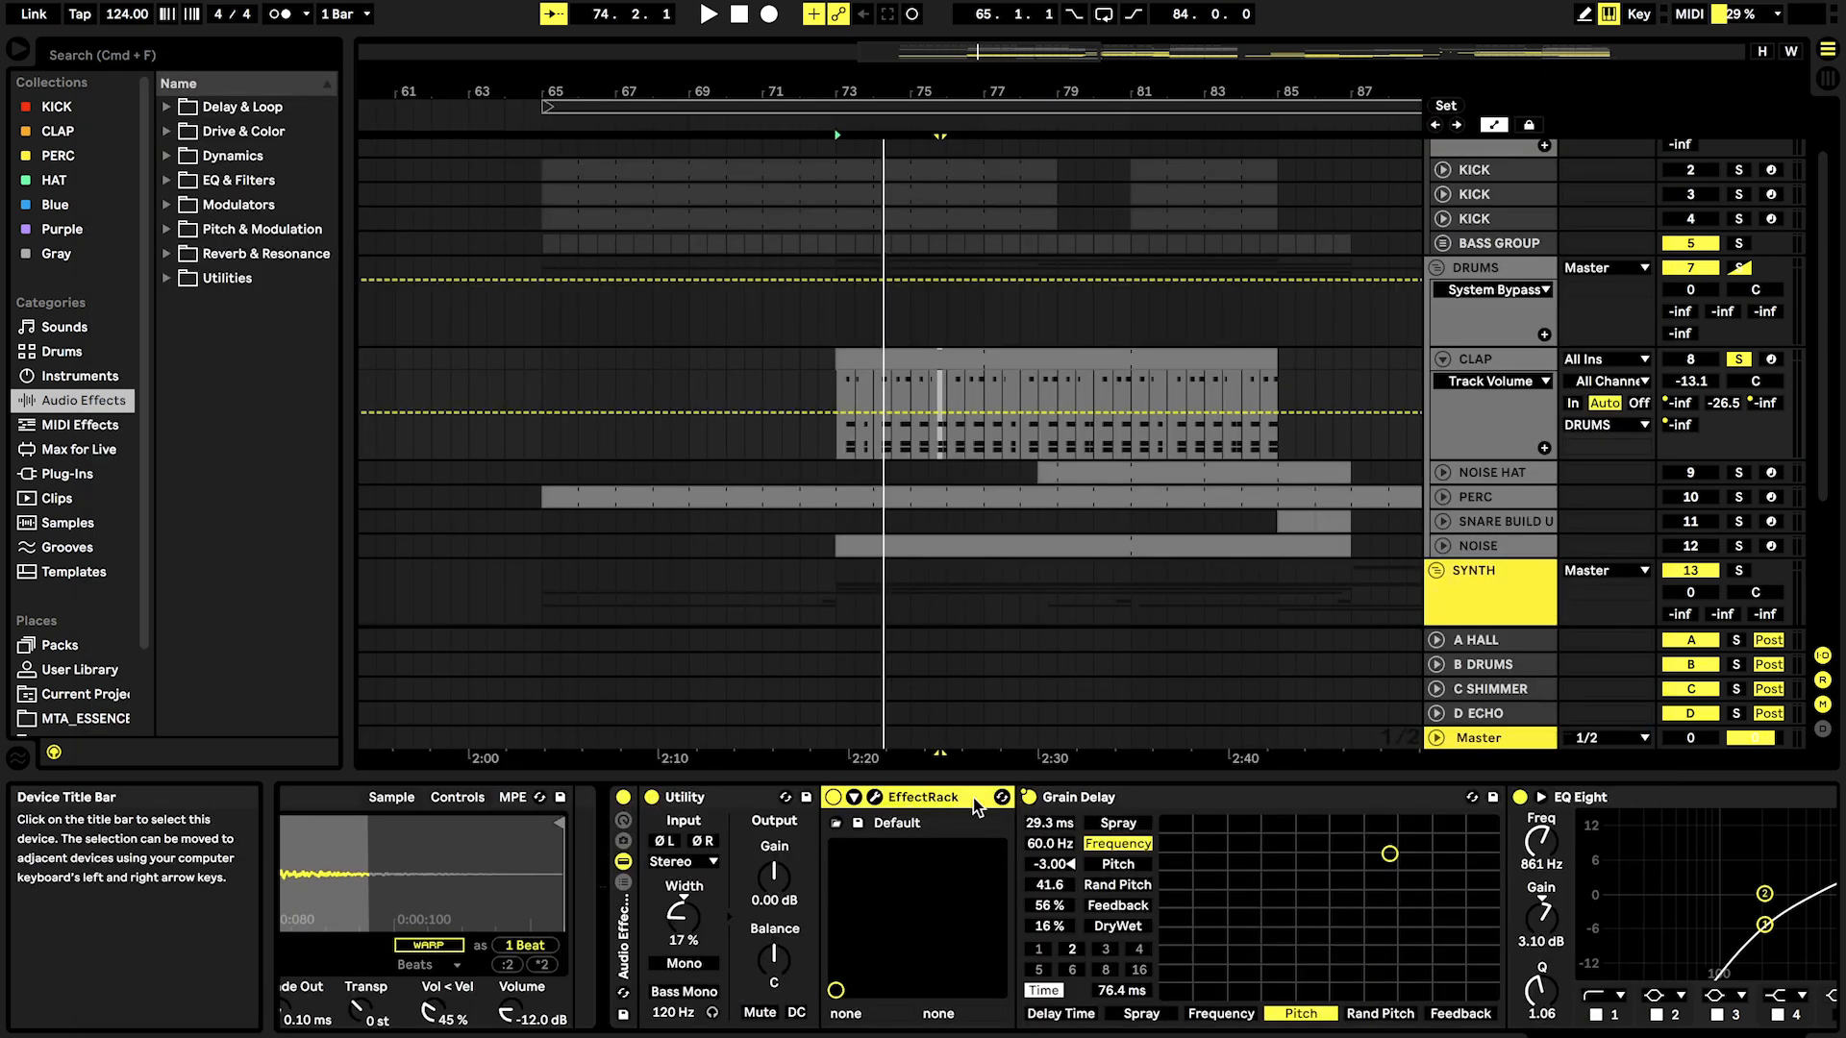
Step: Show the Grain Delay's Device On automation on the CLAP track and view it close up from bar 73 to 75
scroll(850, 822, right, 5)
right_click(816, 797)
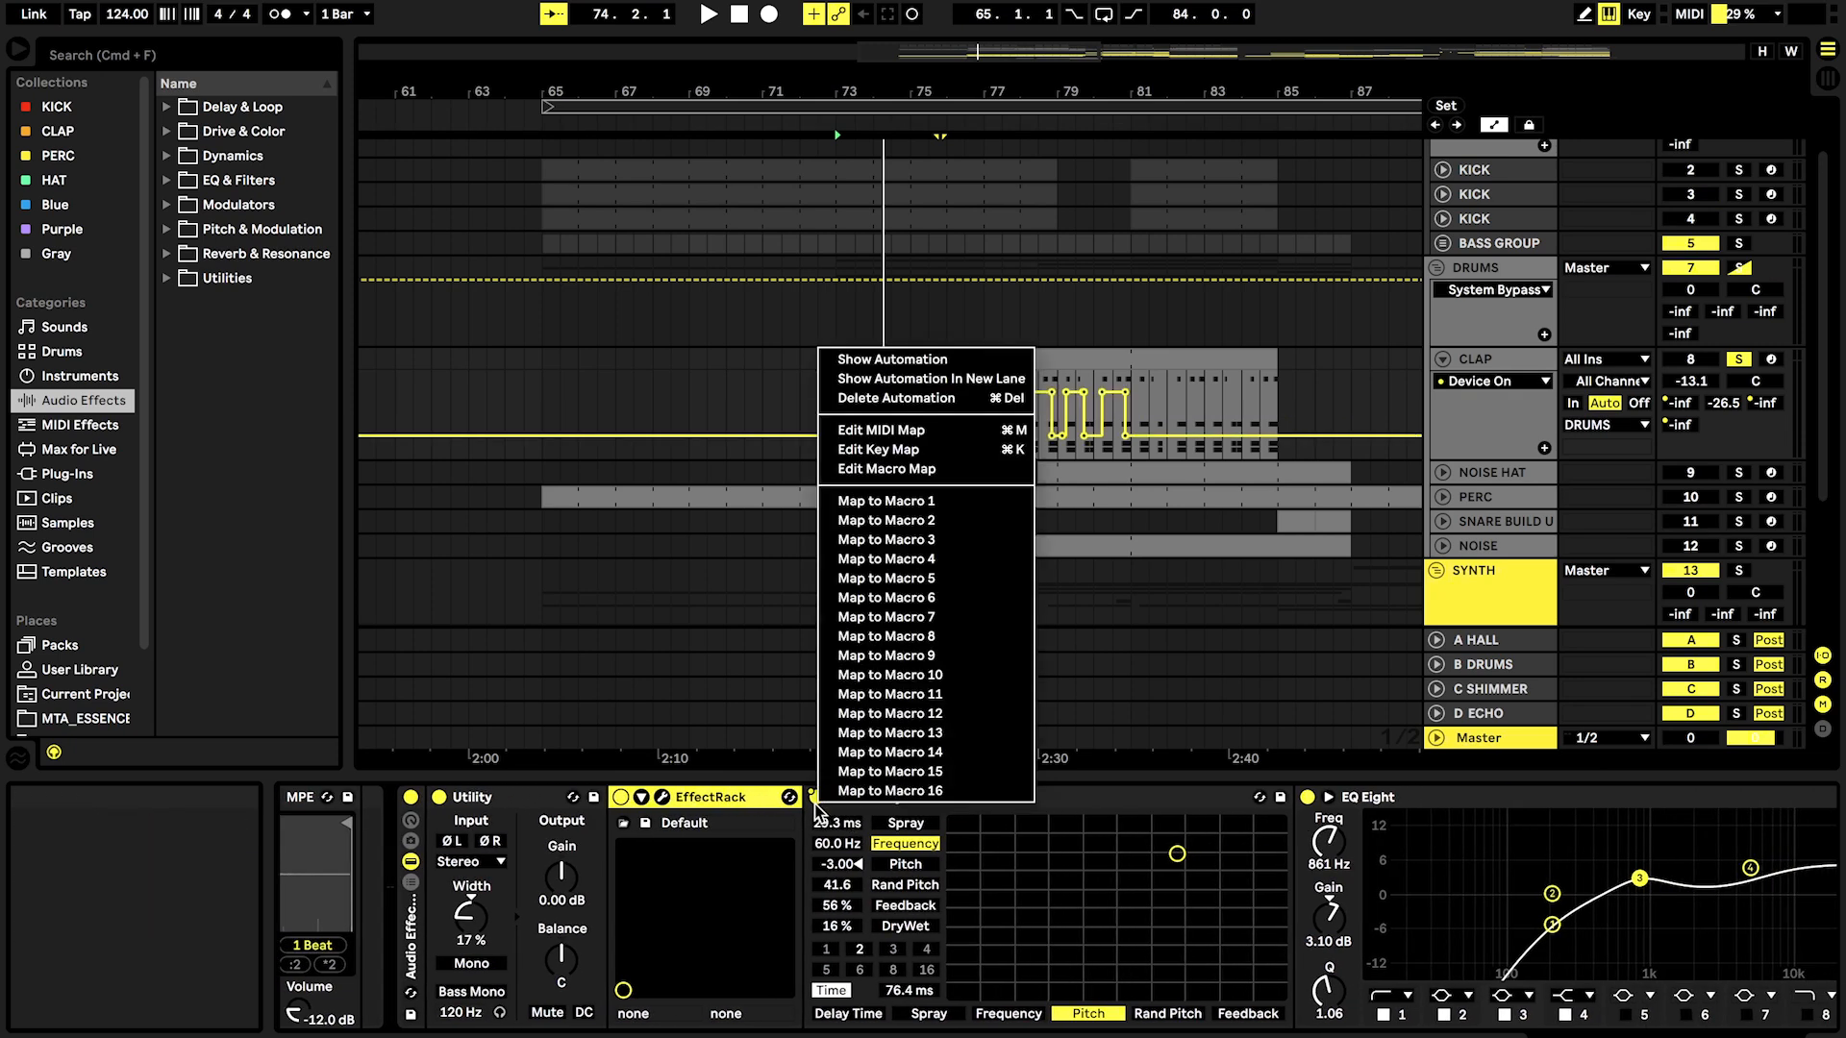
click(889, 380)
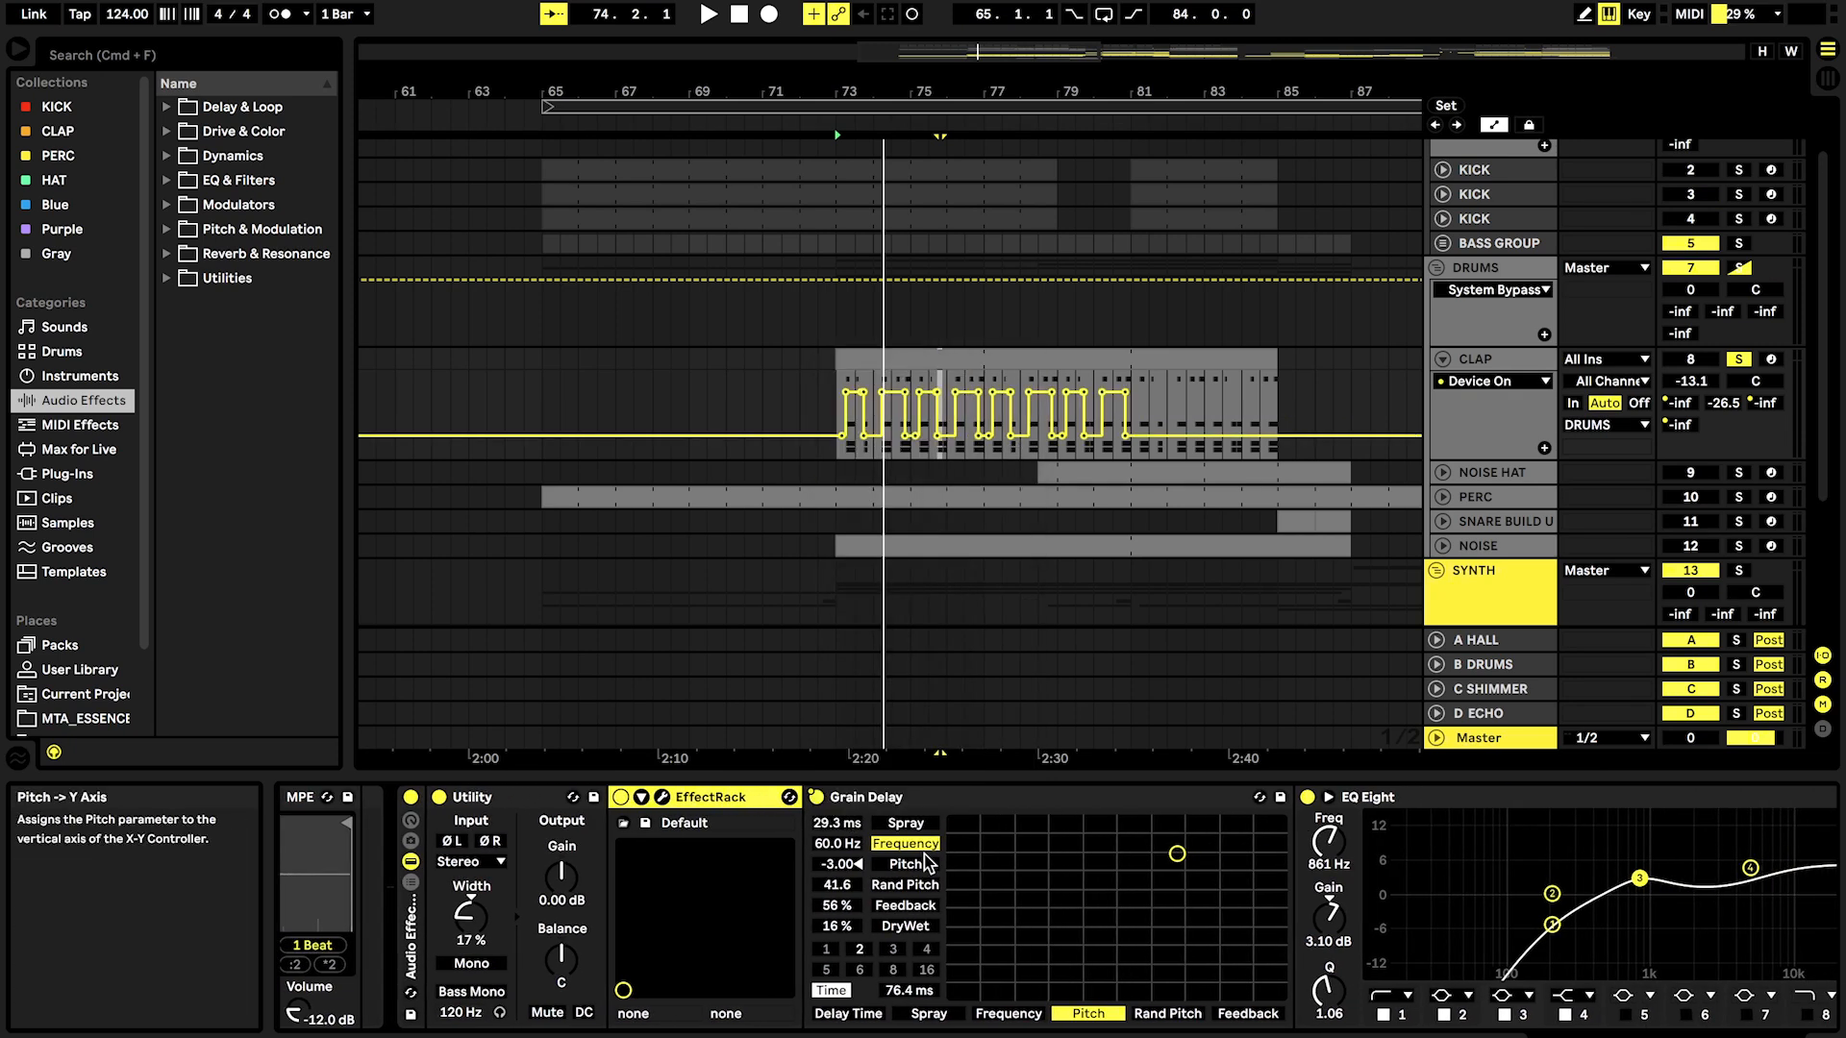
drag(867, 96, 725, 356)
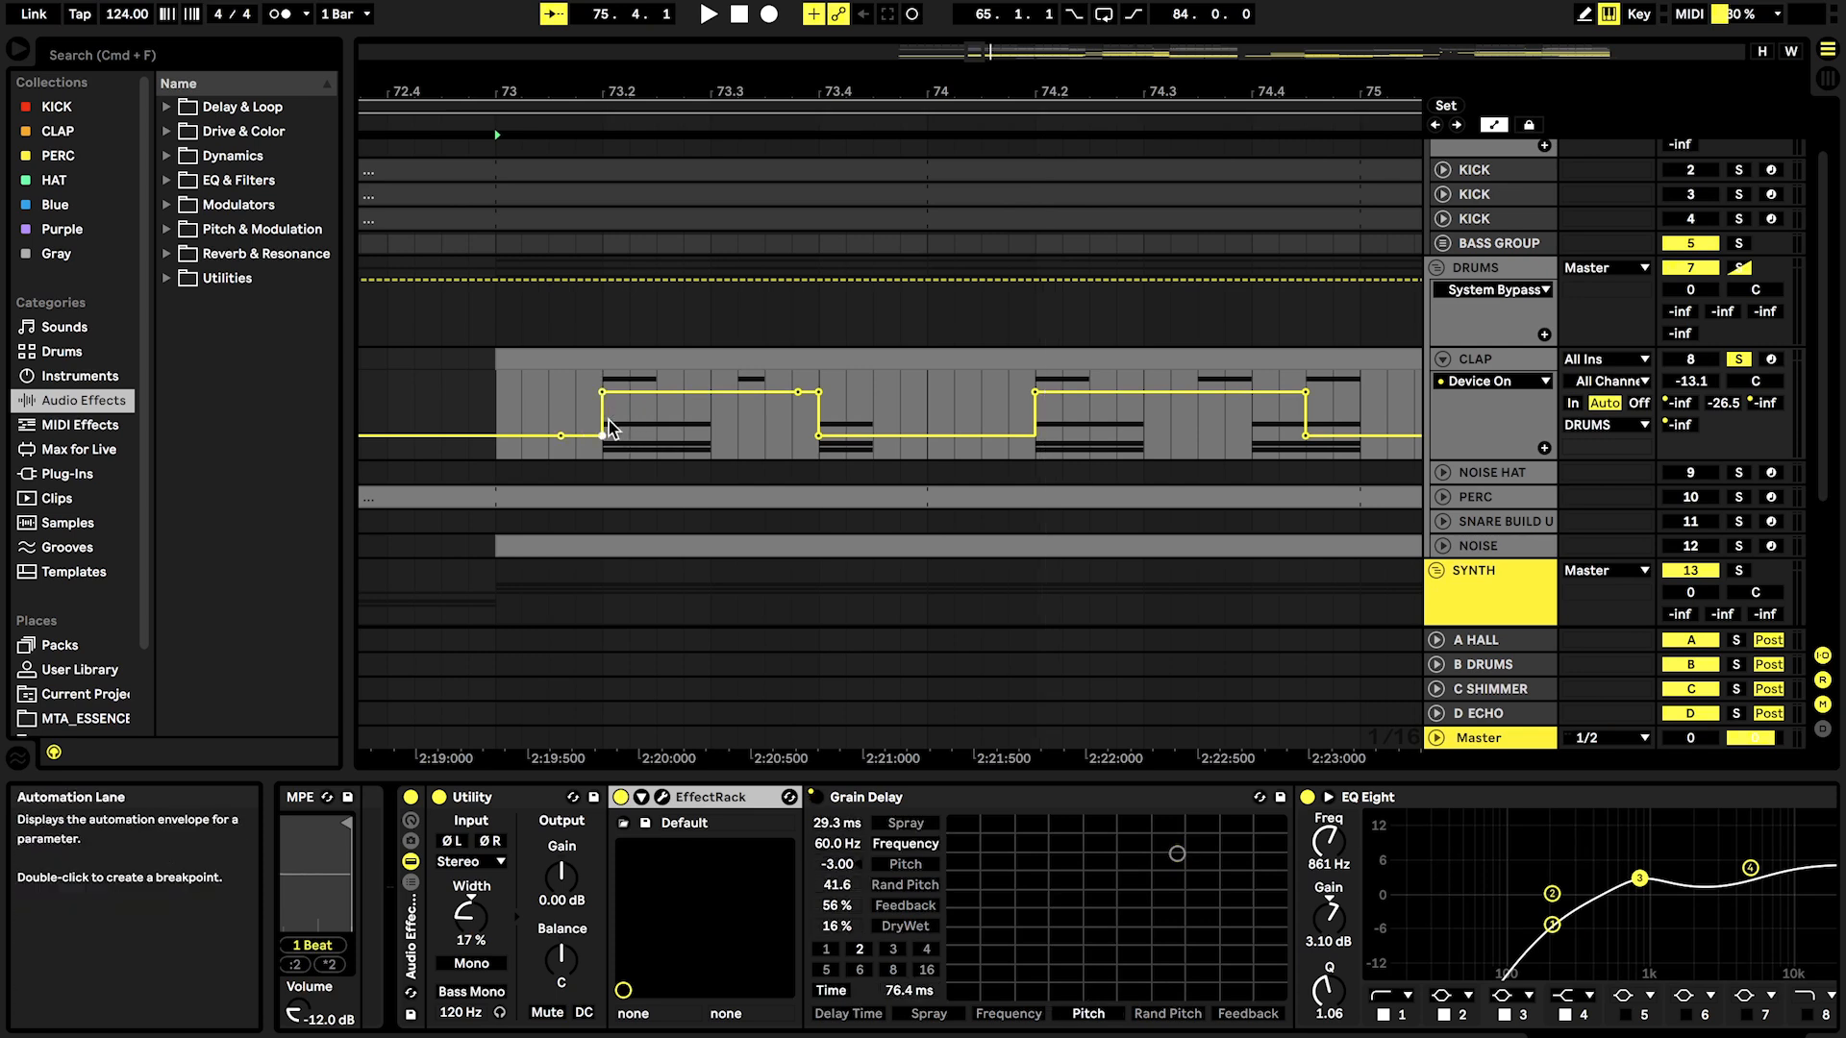
Step: Check the ARP white sampler in the CLAP Drum Rack and return to the Grain Delay and its automation
scroll(824, 872, left, 10)
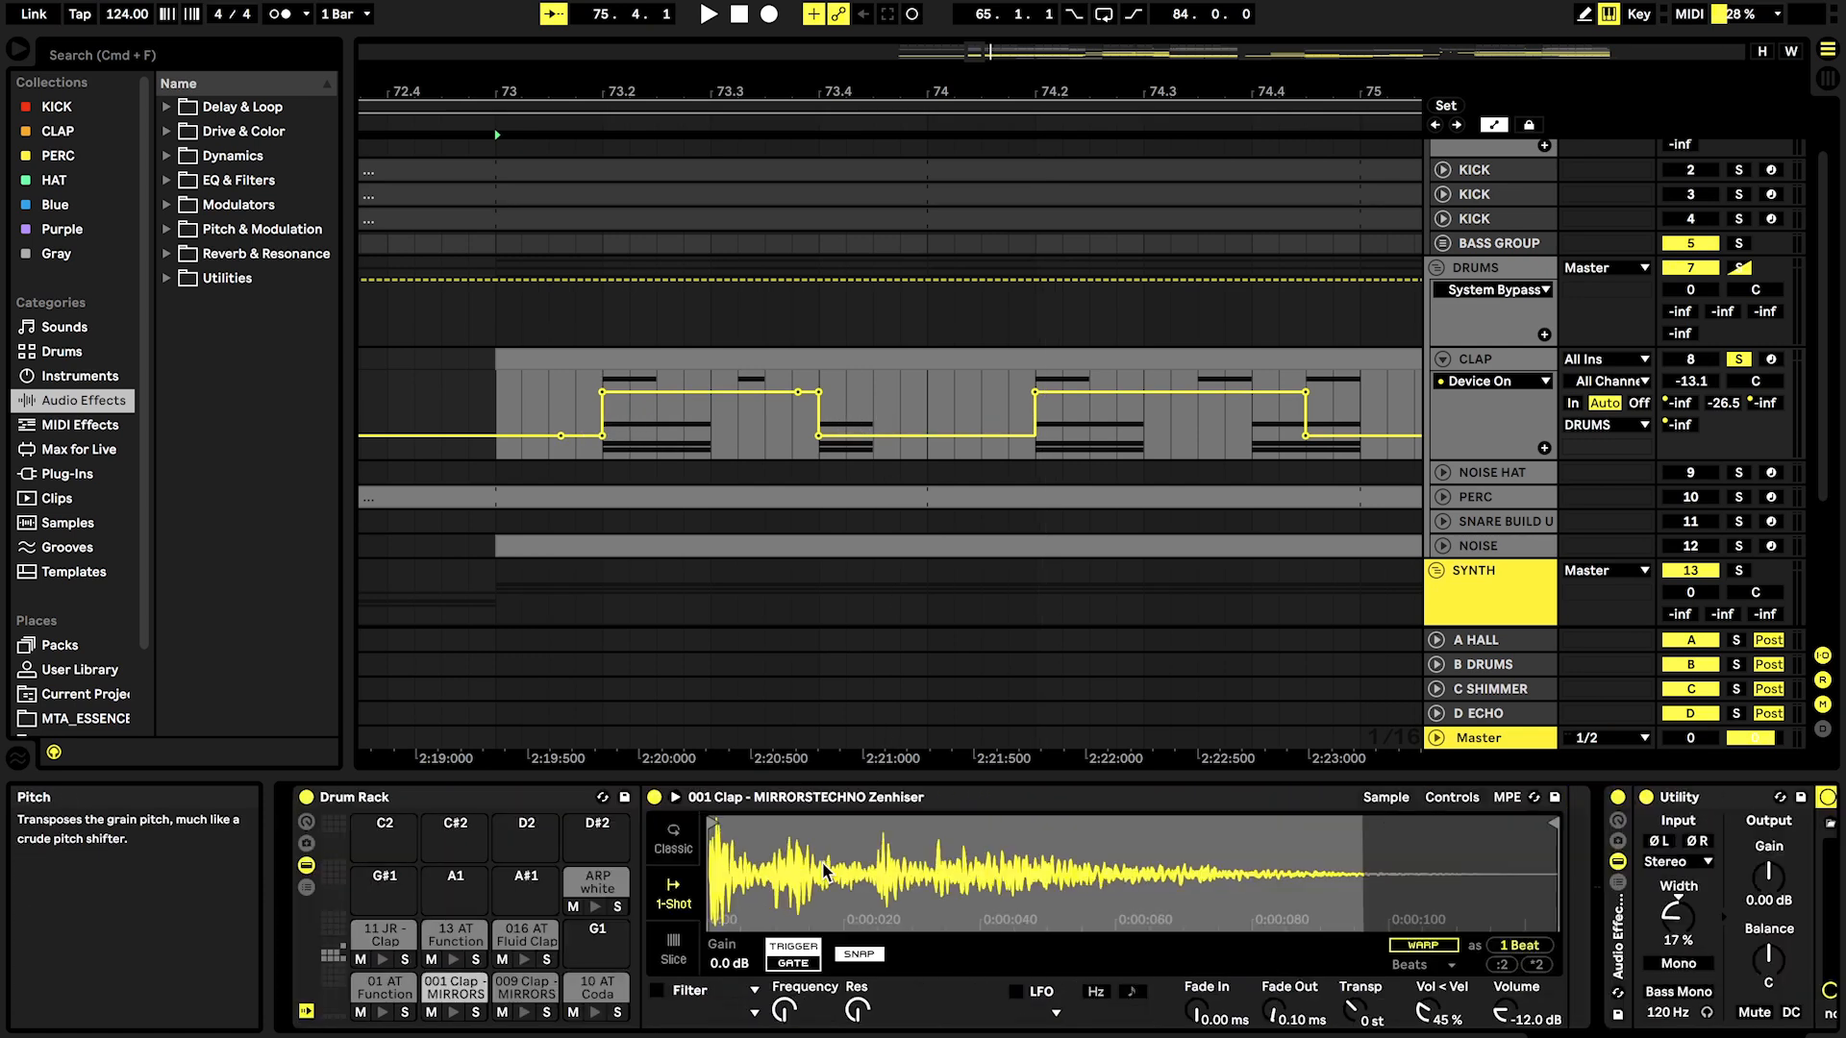
click(586, 885)
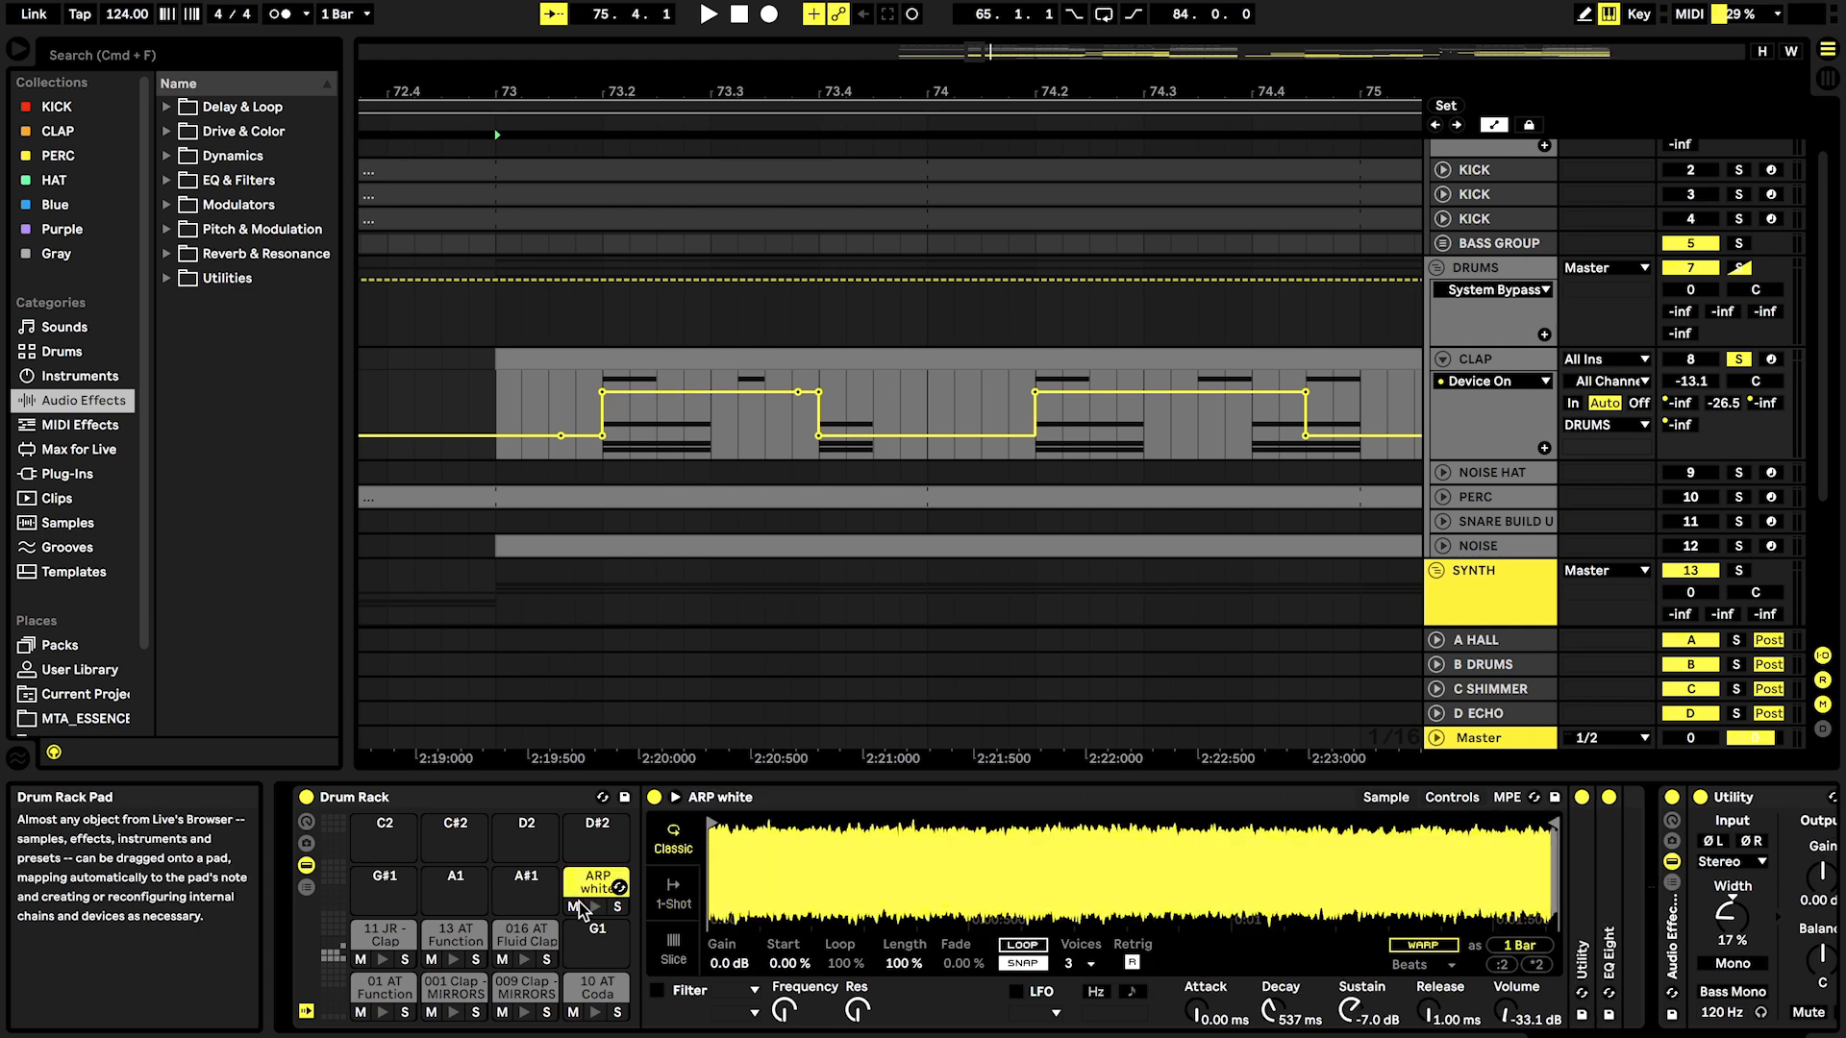
click(612, 452)
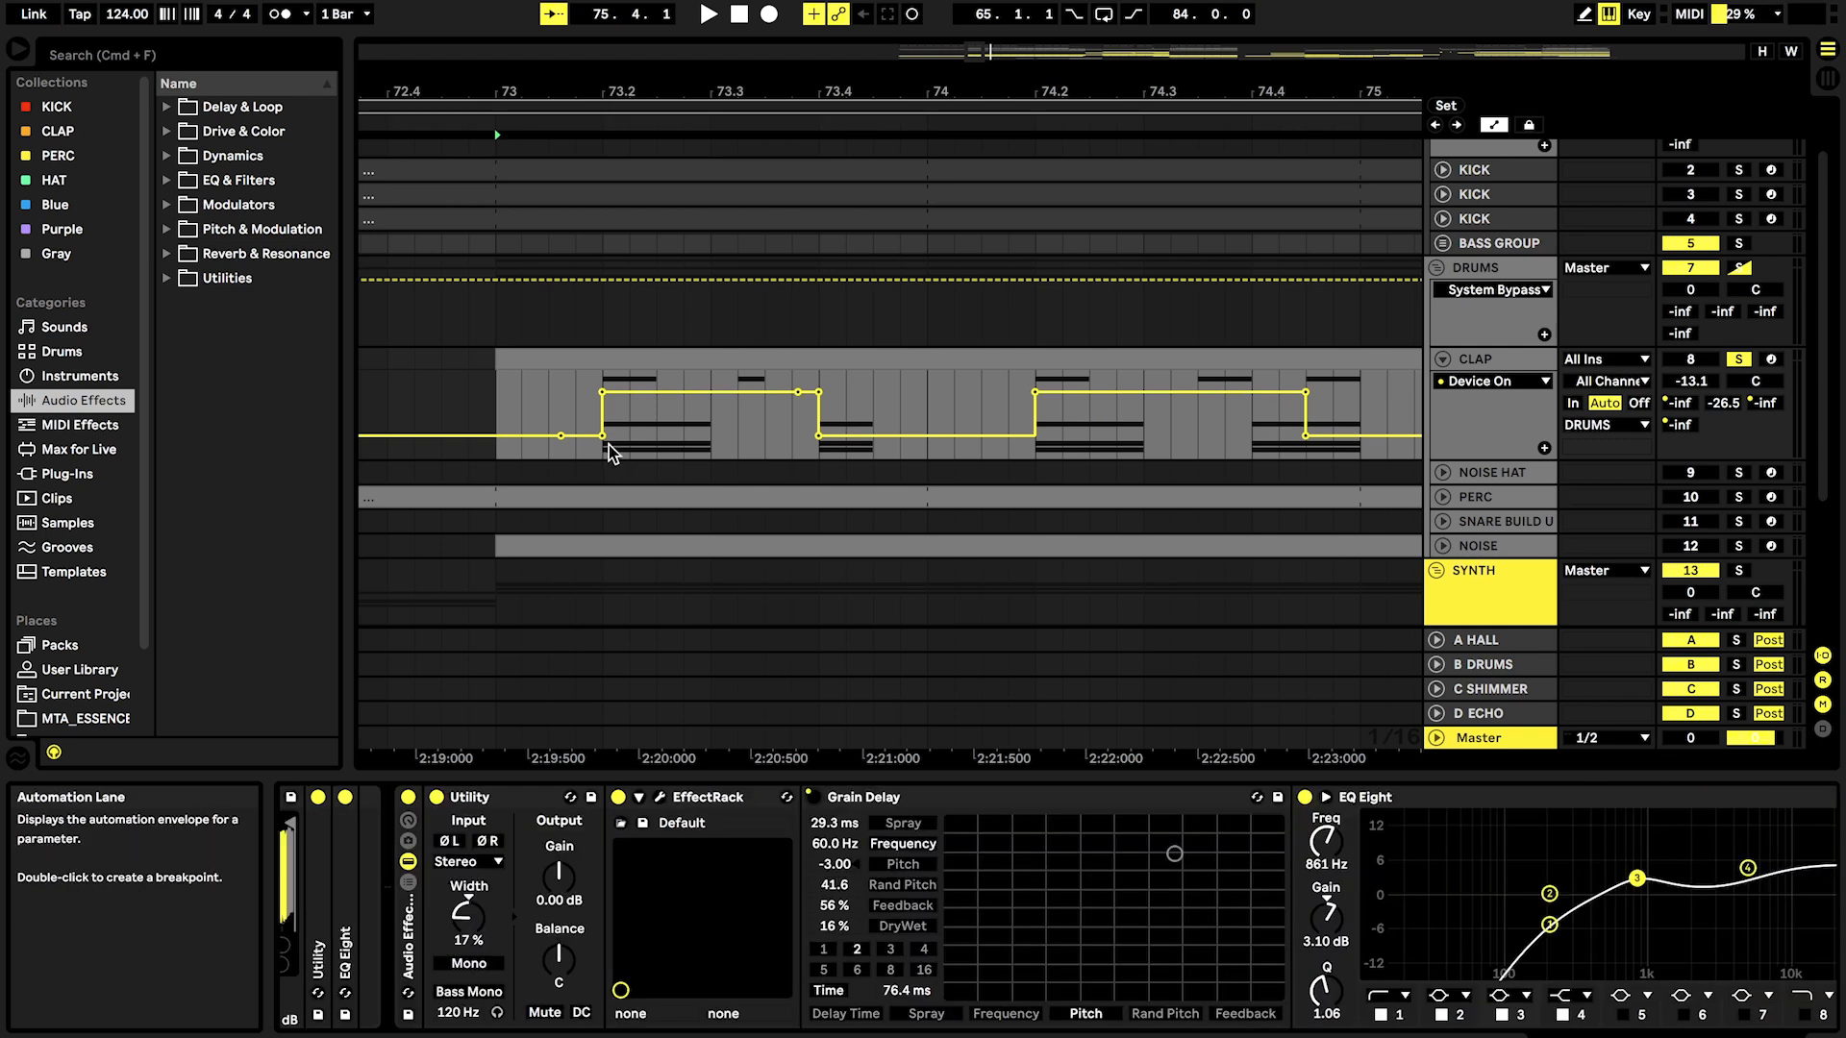
Step: Compare the CLAP sections with Grain Delay on and off around beats 73.2 and 73.4, and play them from bar 73
drag(611, 432, 715, 435)
drag(826, 381, 946, 393)
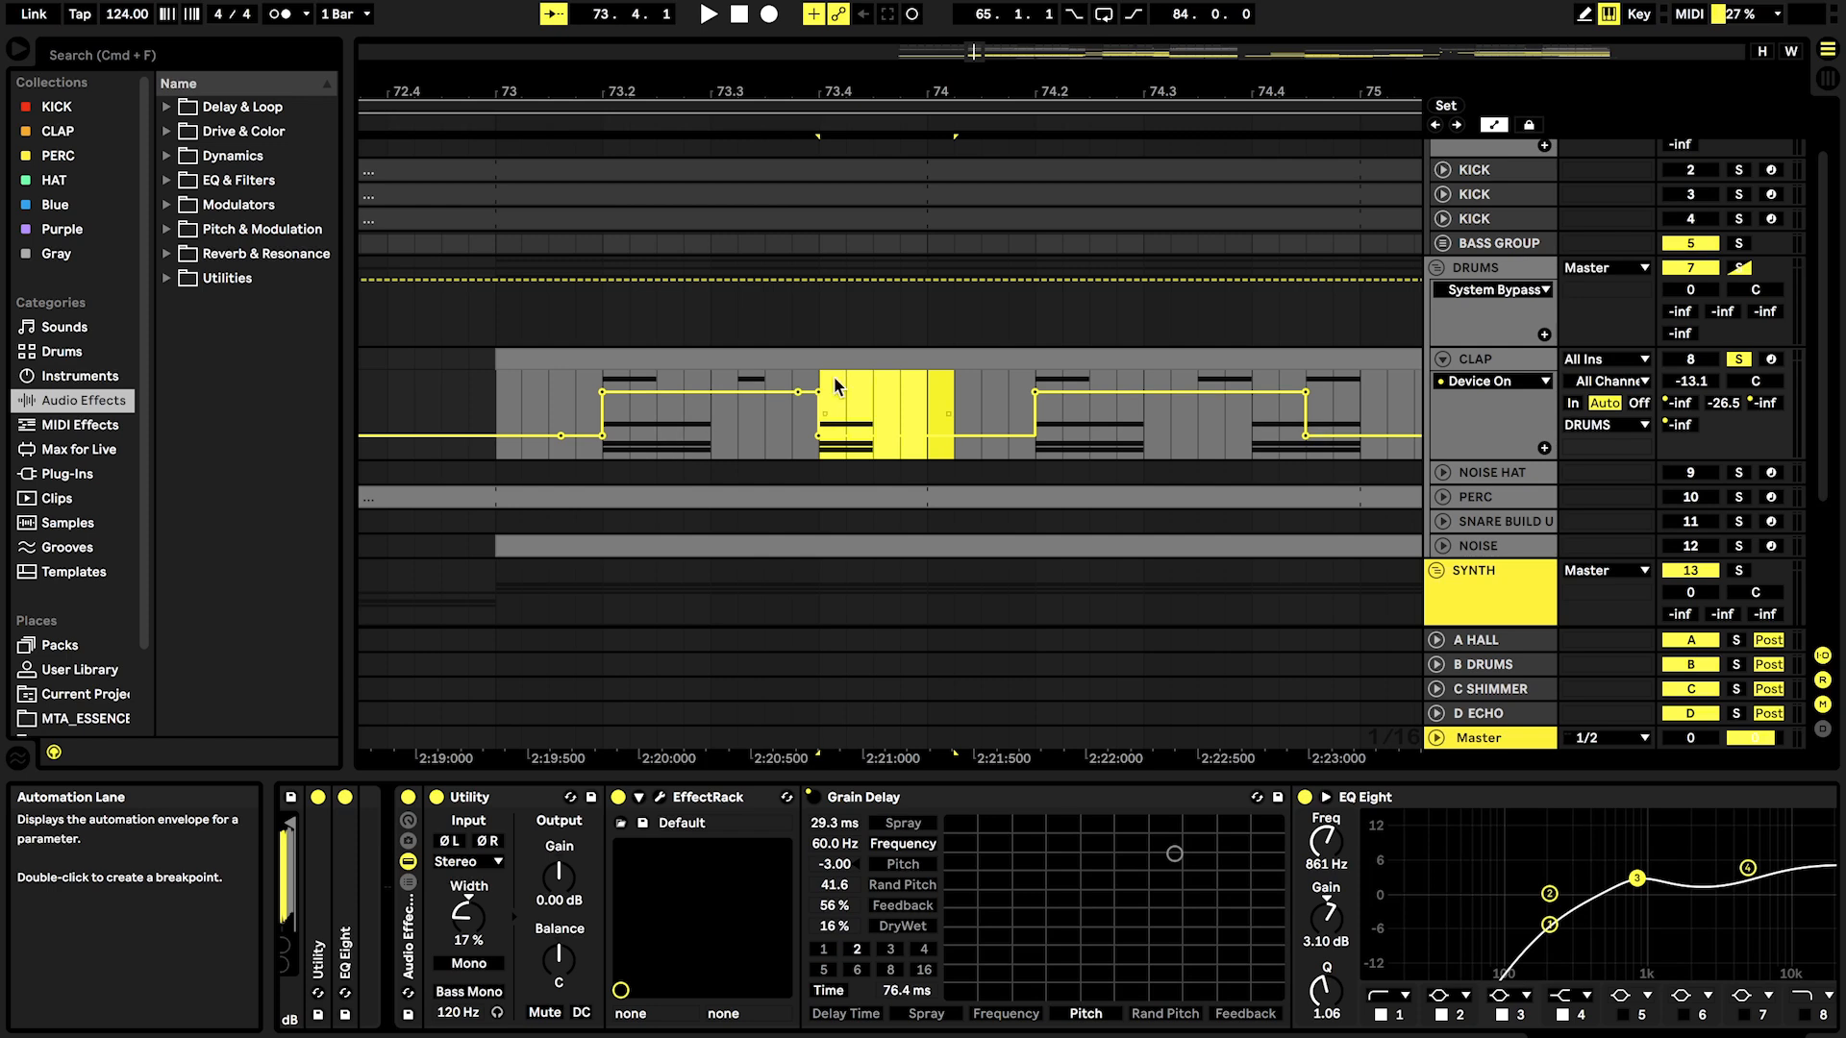
click(498, 402)
key(space)
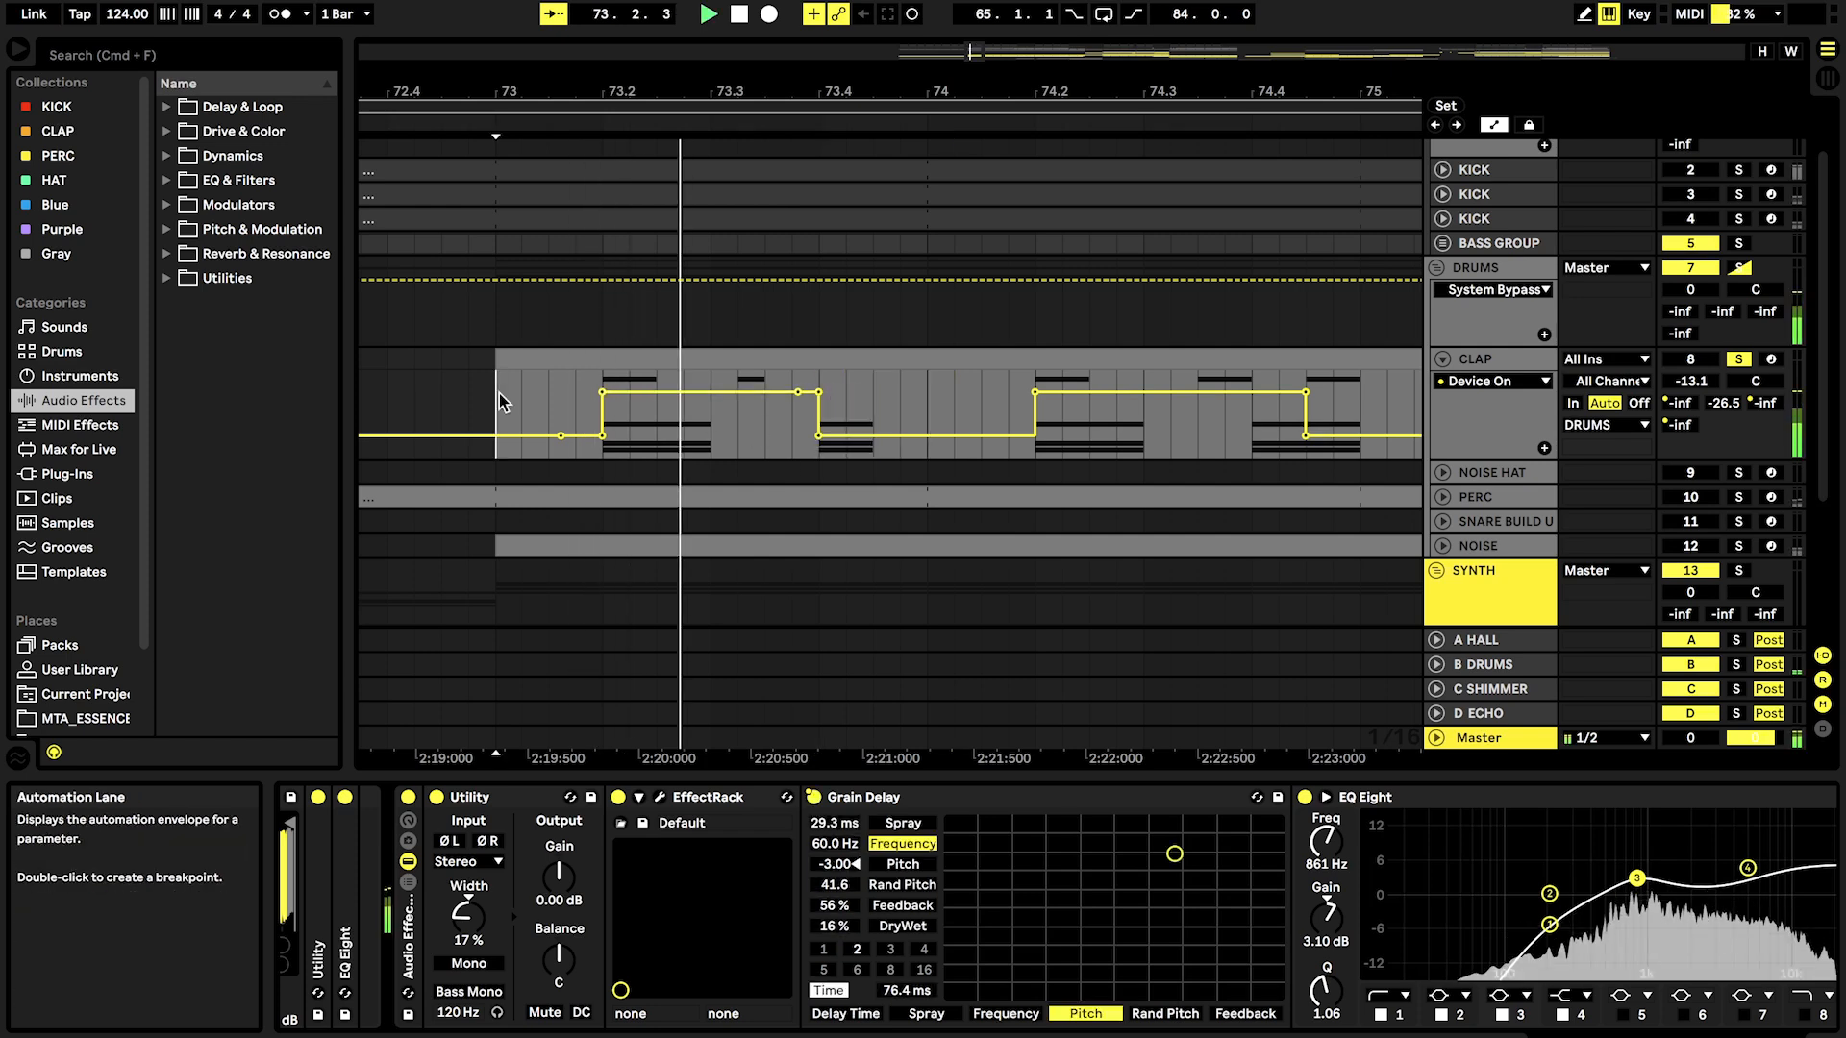
scroll(500, 401, up, 2)
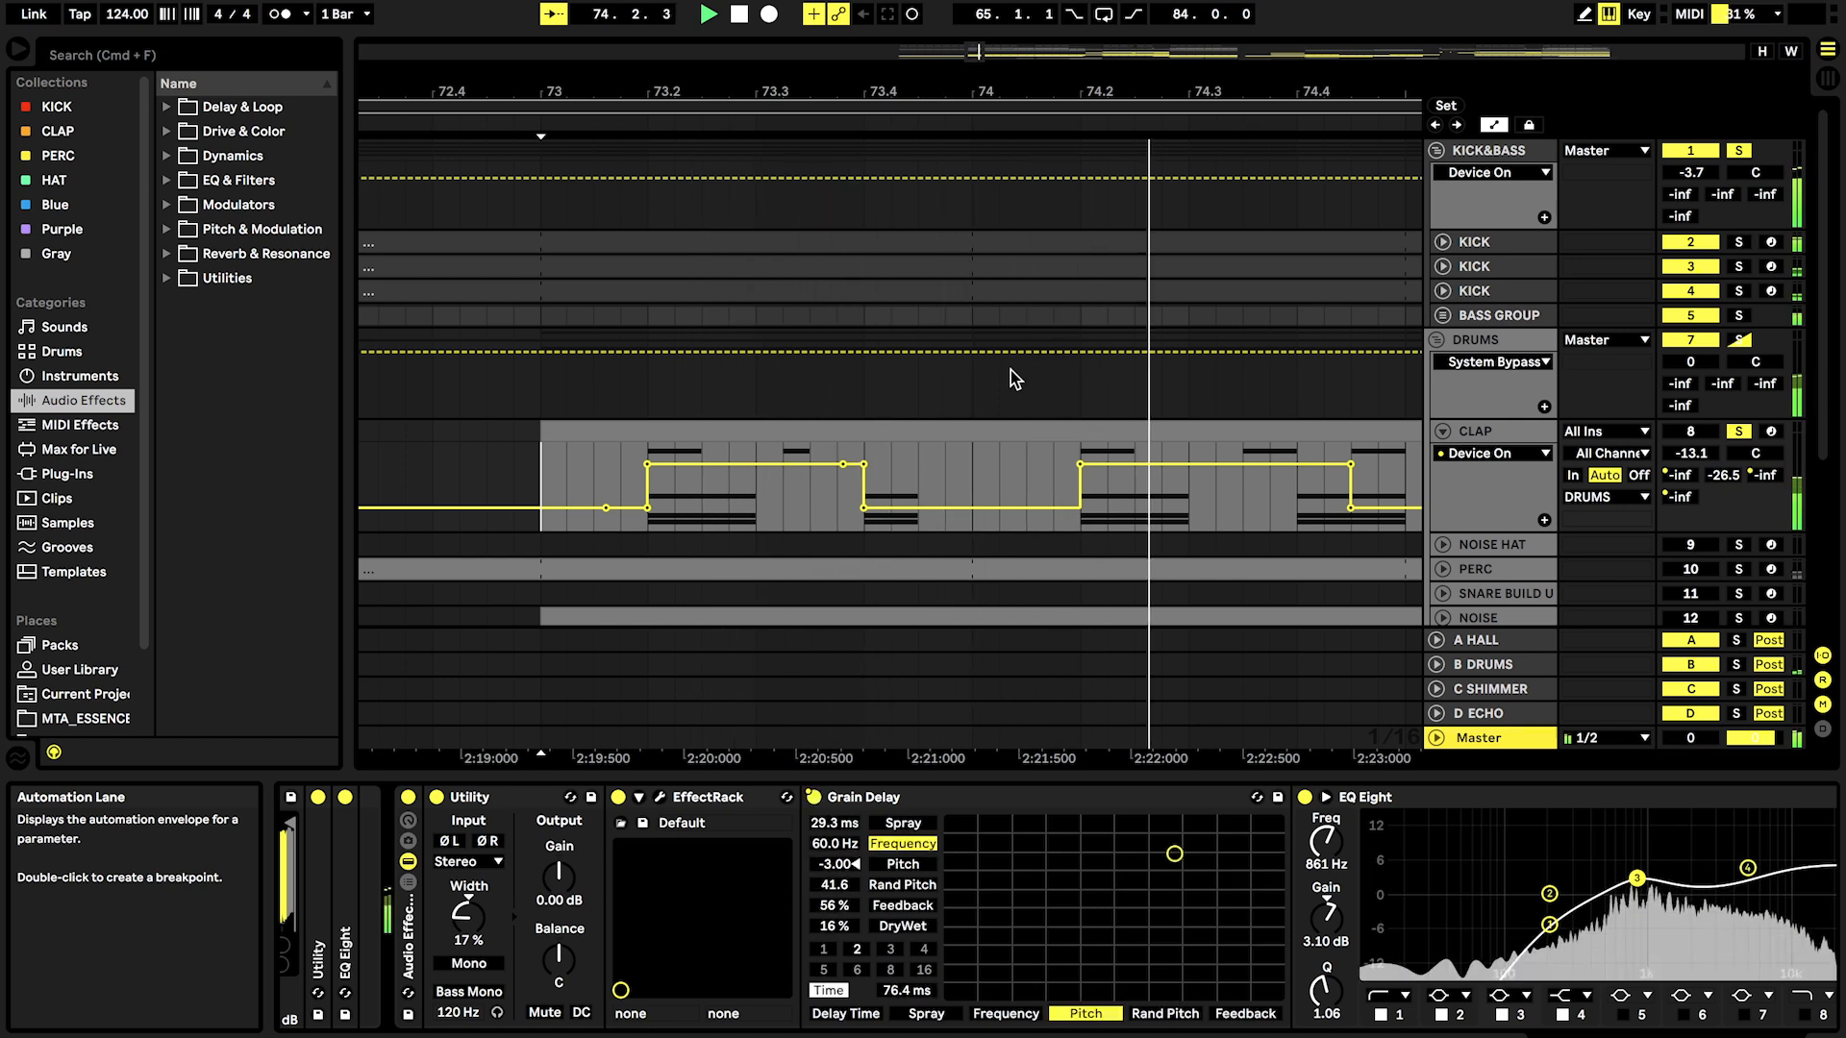
Step: Play the NOISE HAT from bar 79 while viewing its Utility Gain automation and Diva Decay automation
scroll(1012, 371, down, 1)
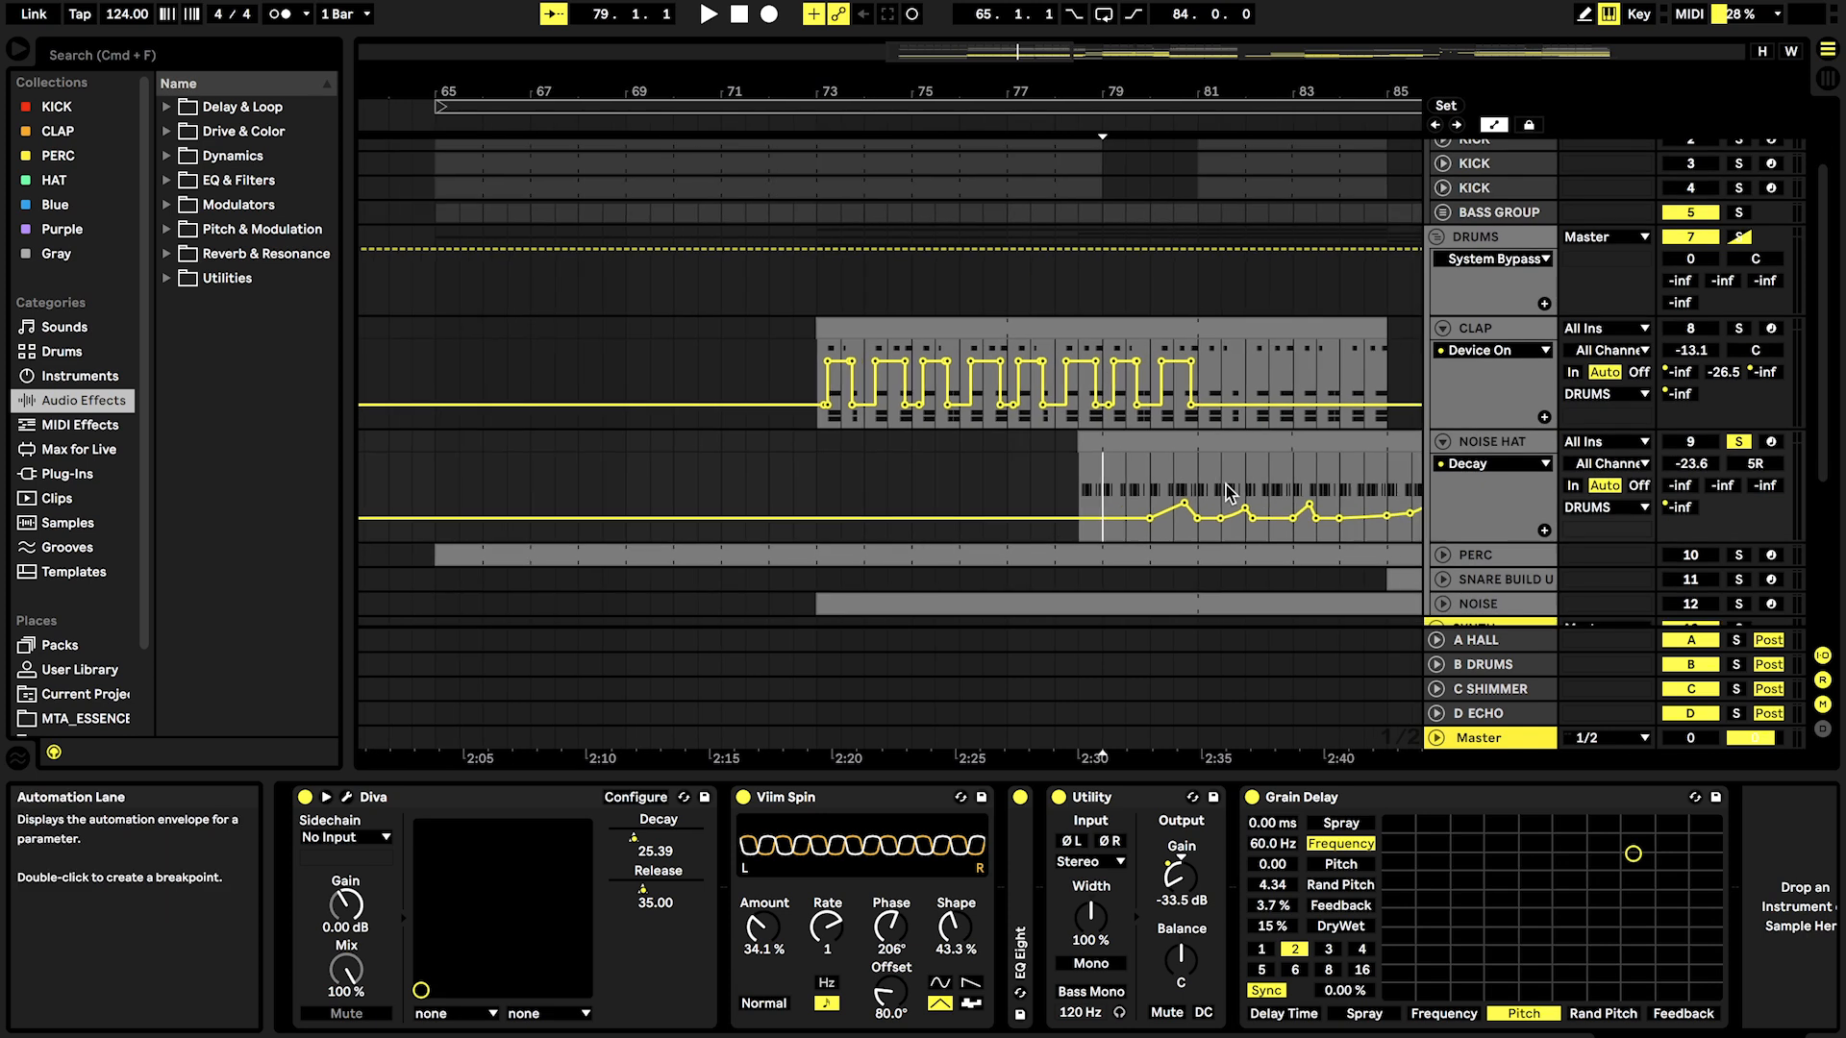
scroll(1230, 492, right, 3)
scroll(1231, 492, down, 1)
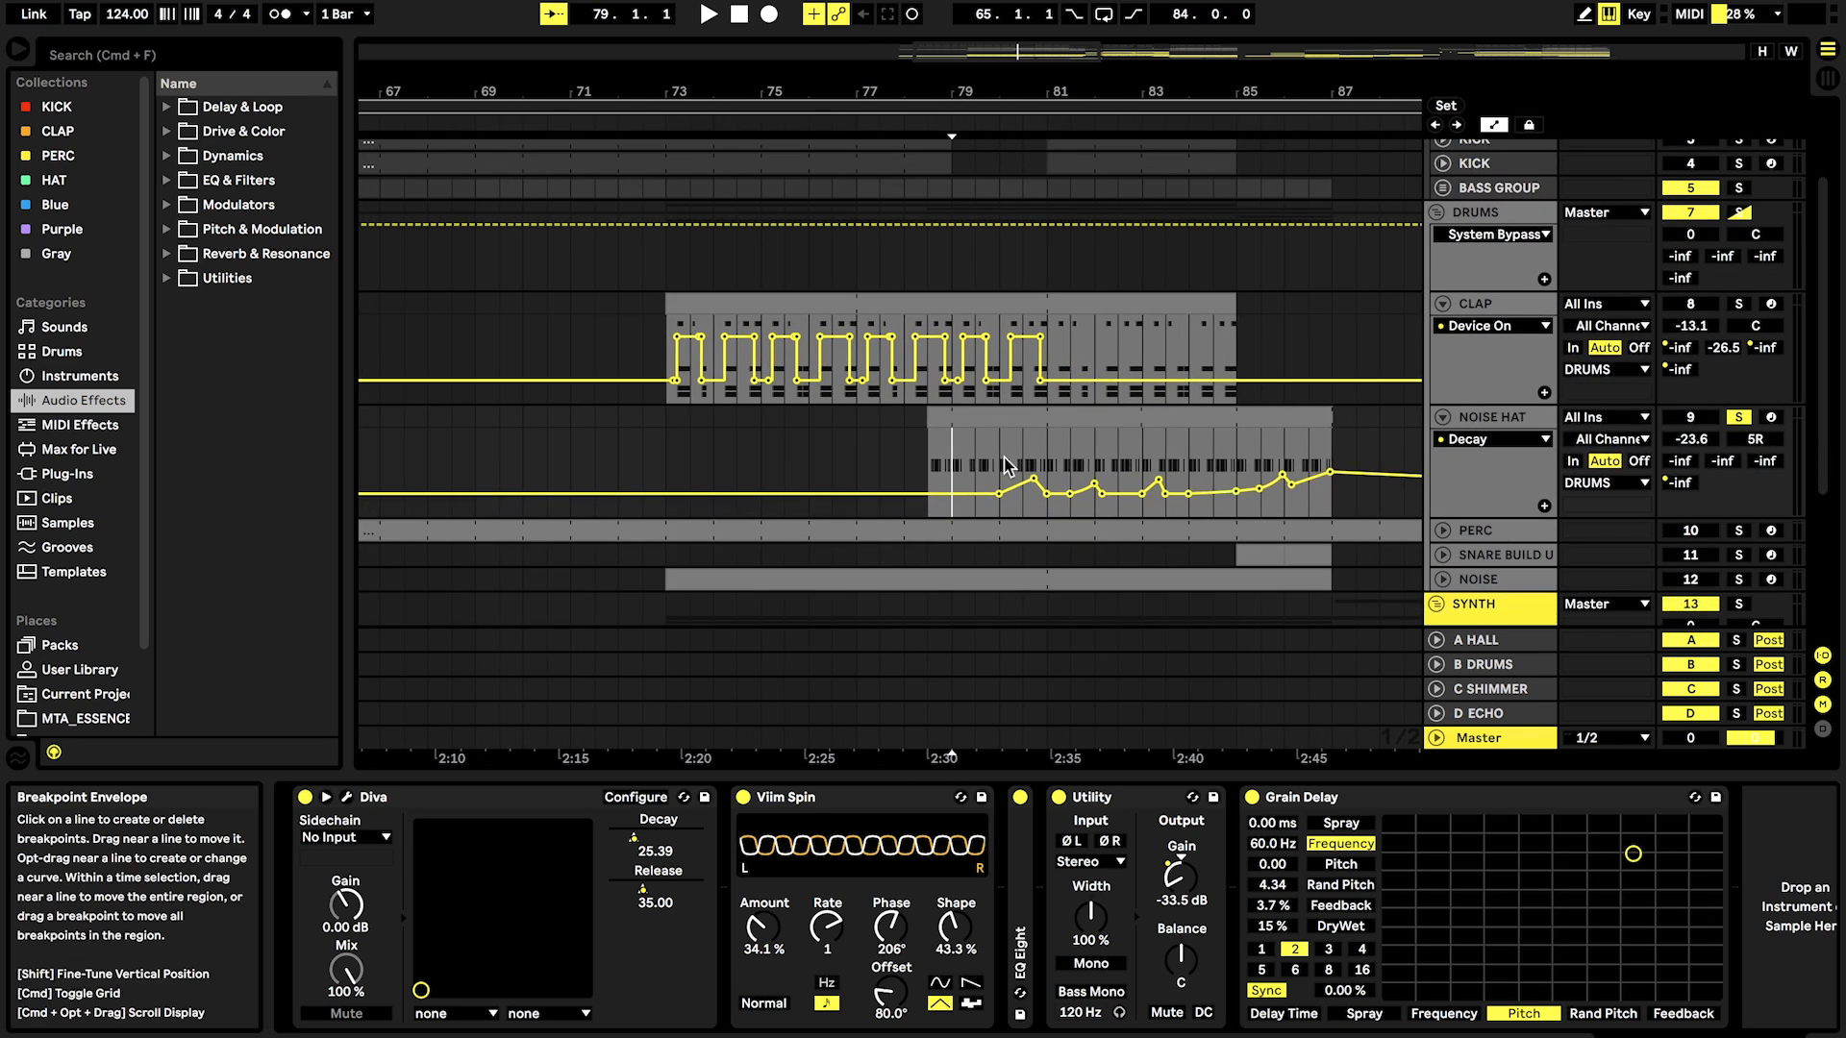
key(space)
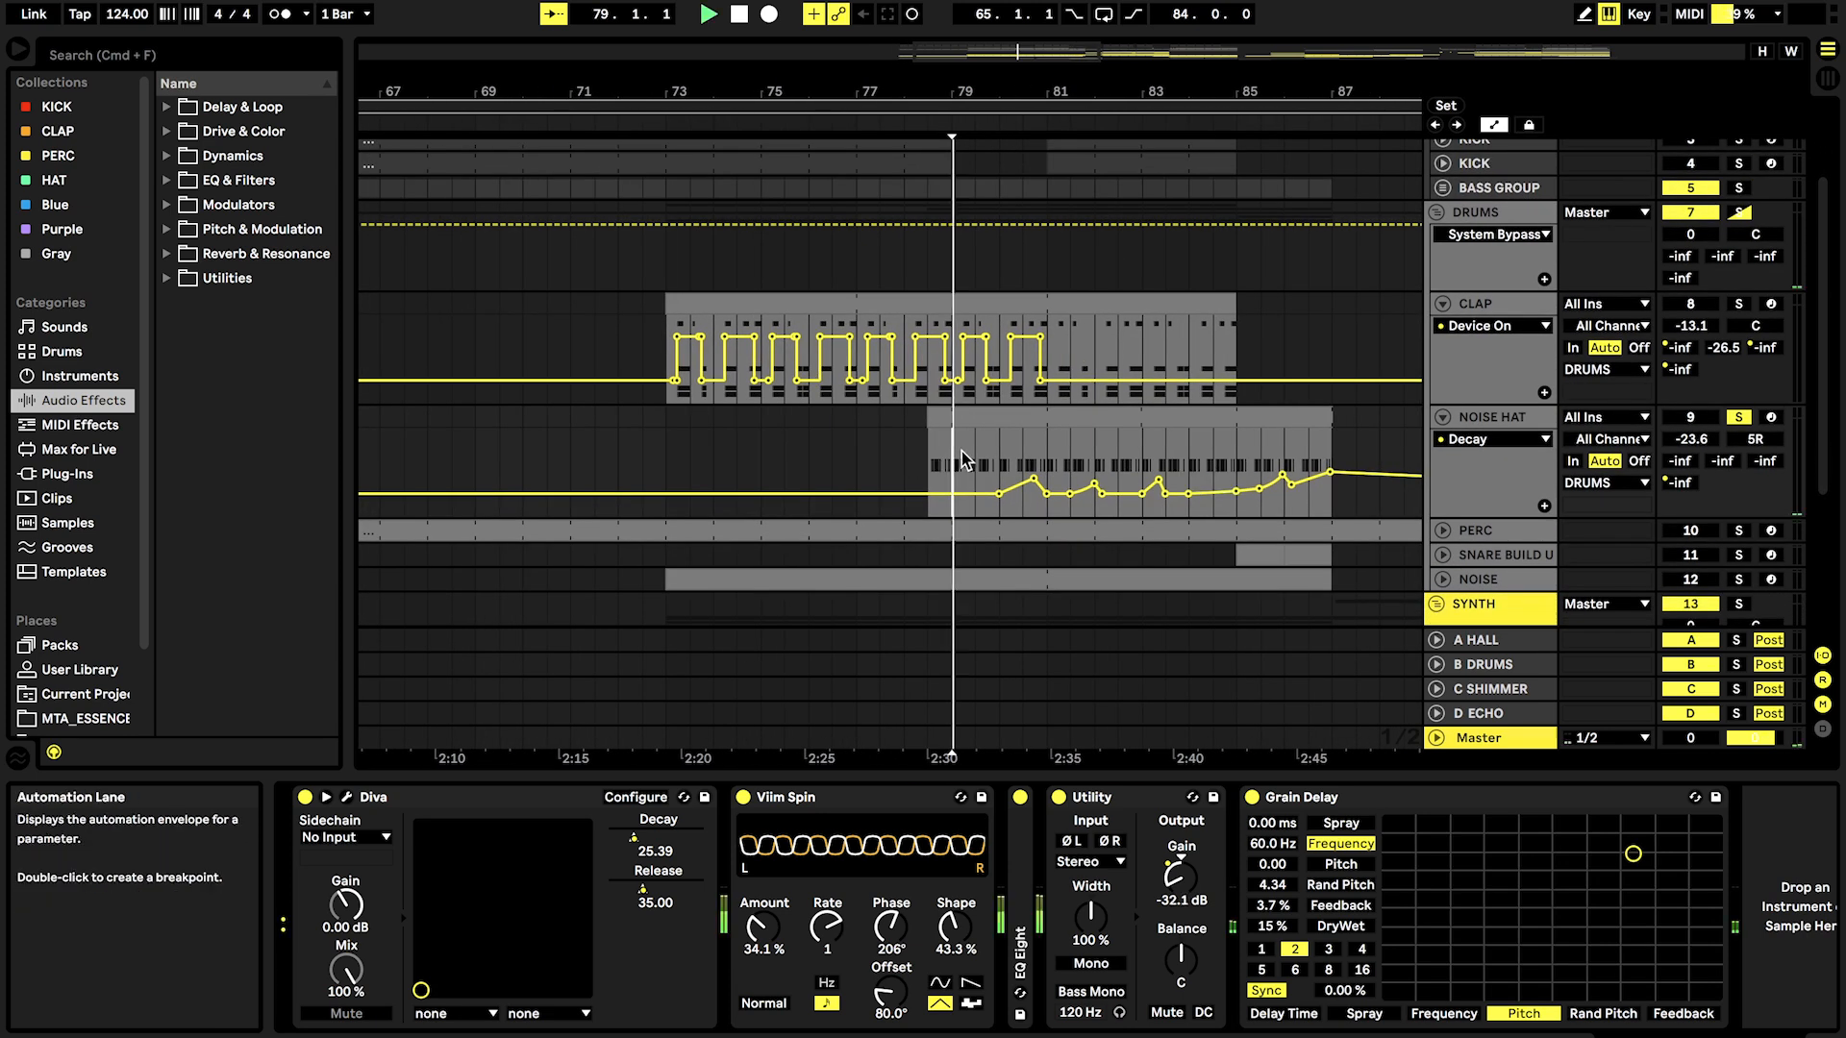
click(1181, 875)
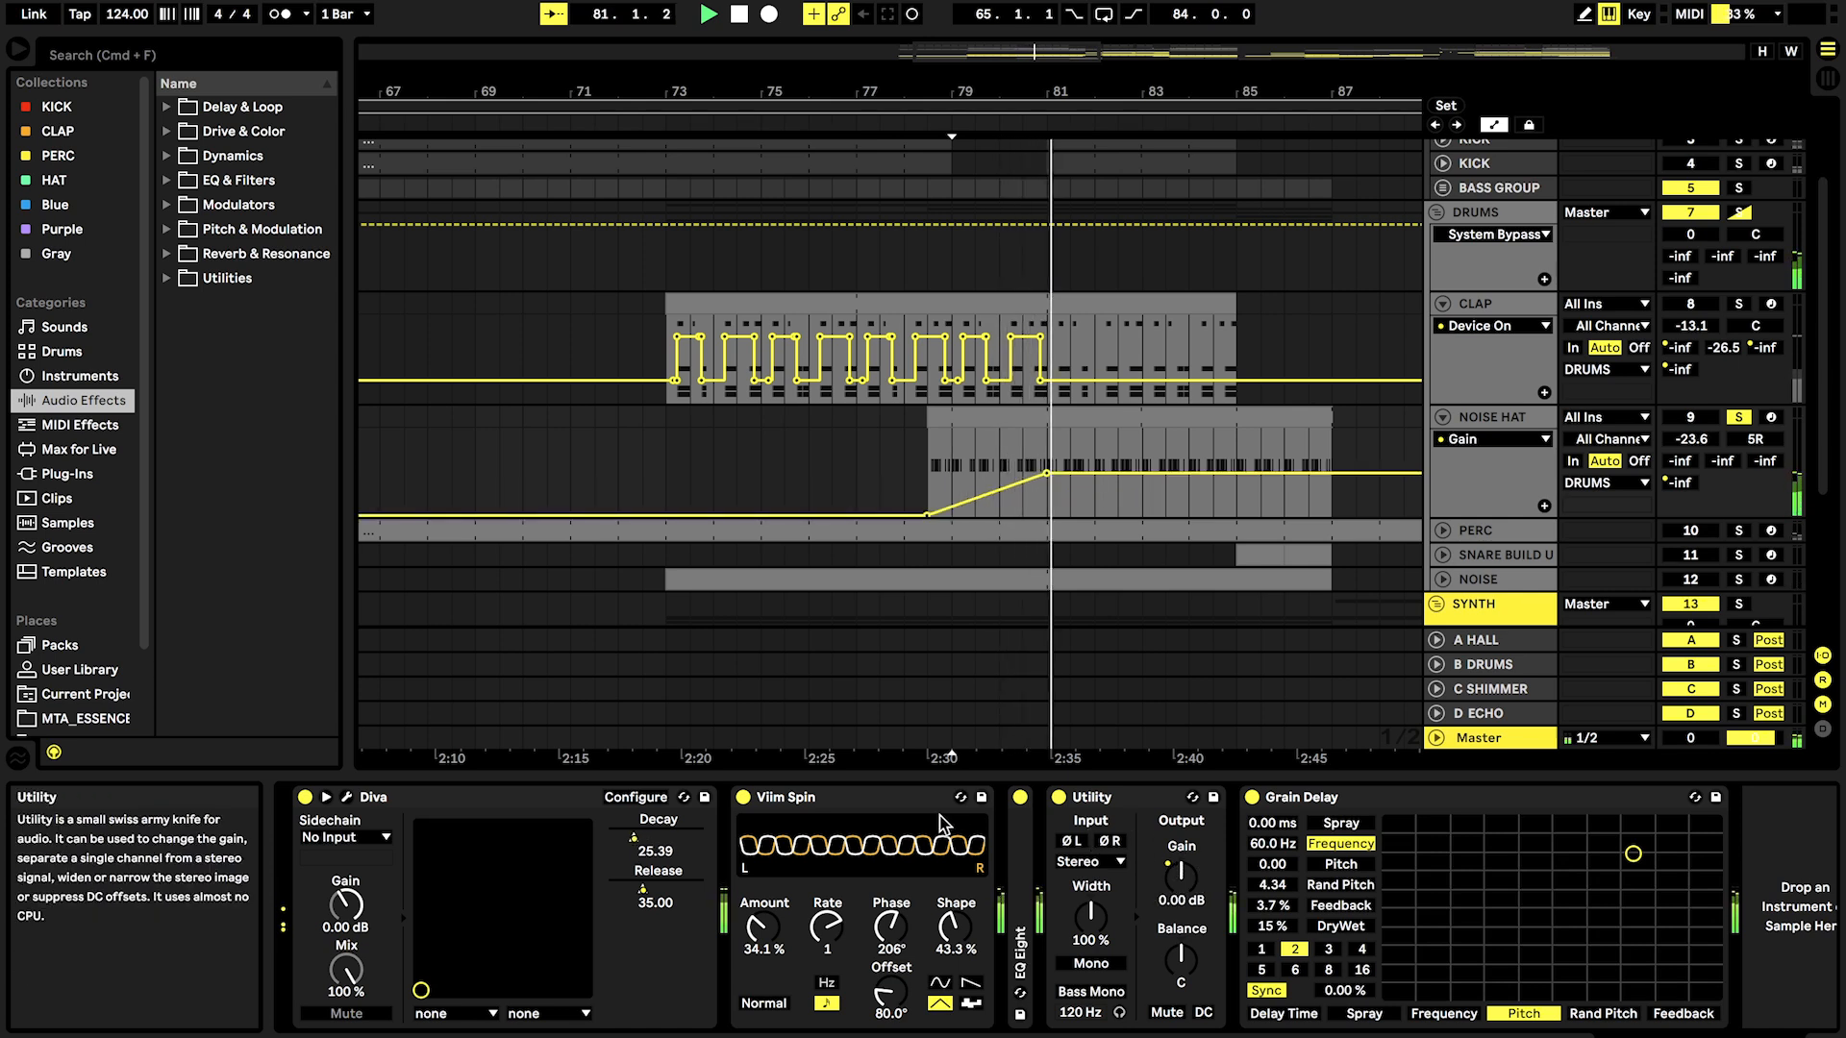
click(639, 846)
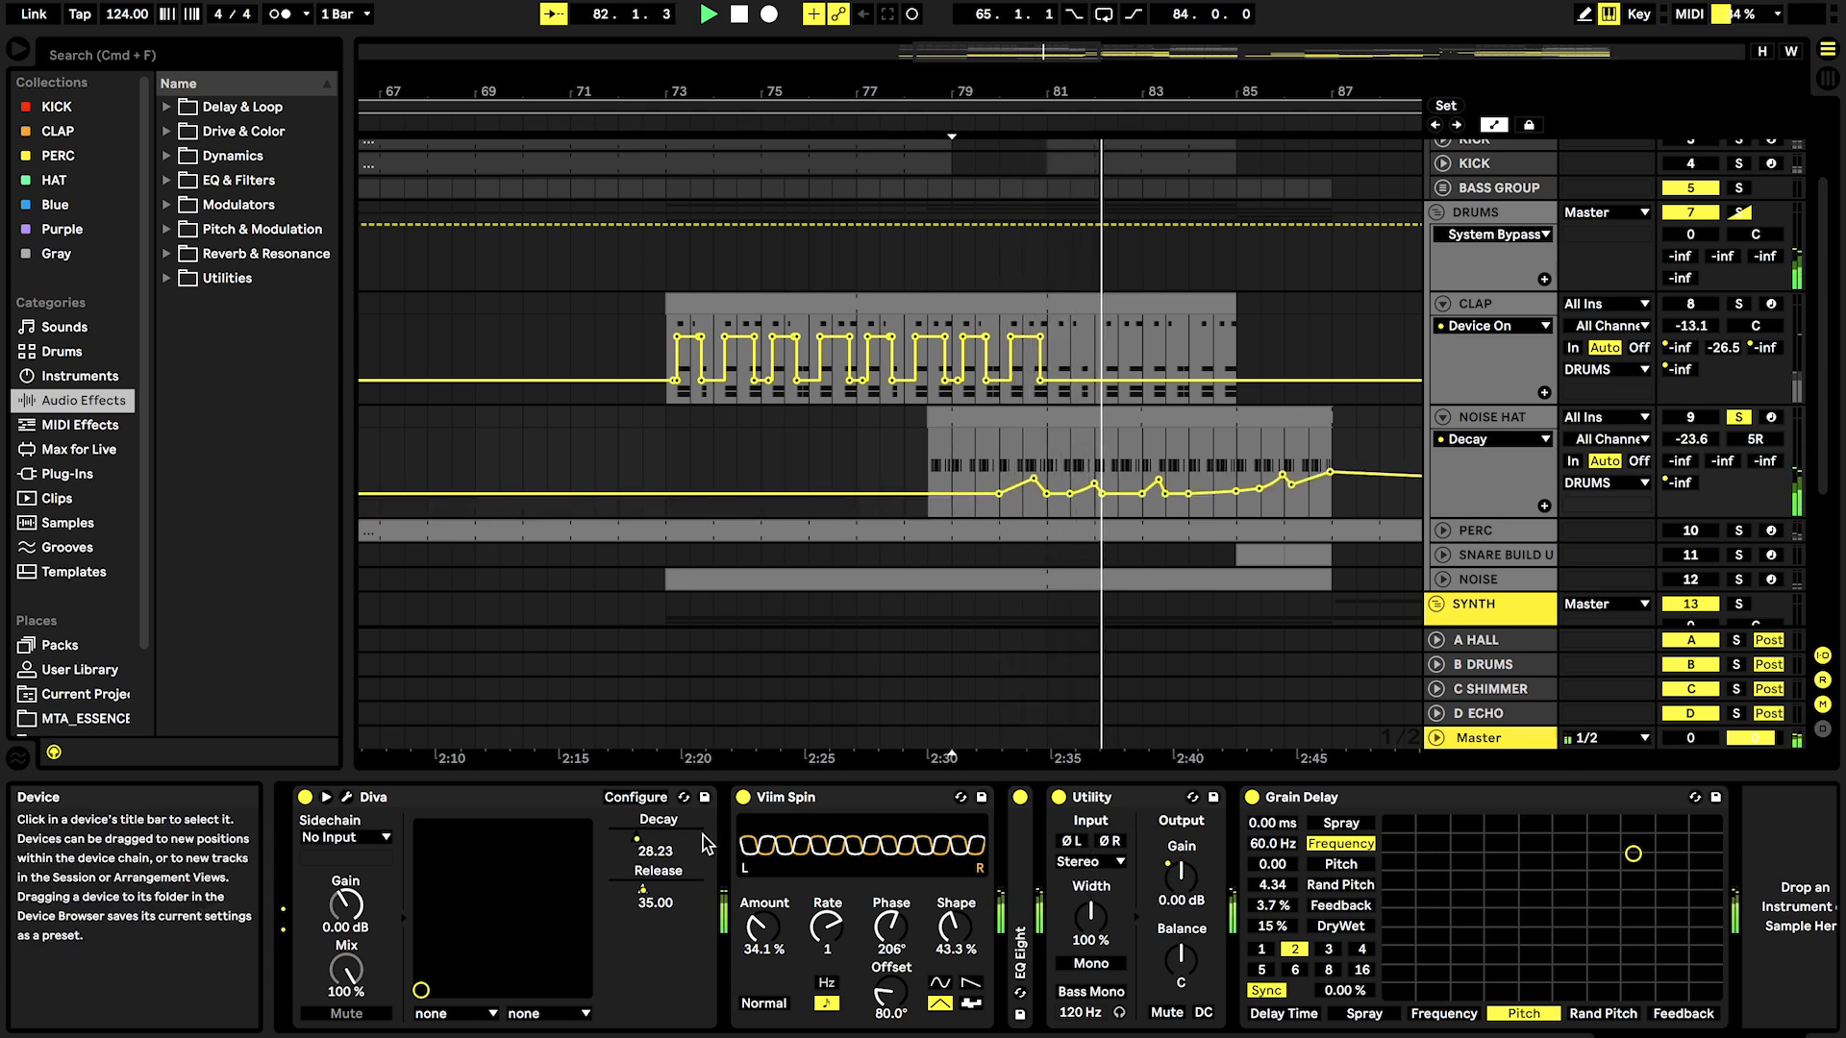
key(space)
Step: Play the end of the NOISE HAT from 85.3 and show its D-ECHO send automation around bar 87
mouse_move(1014, 485)
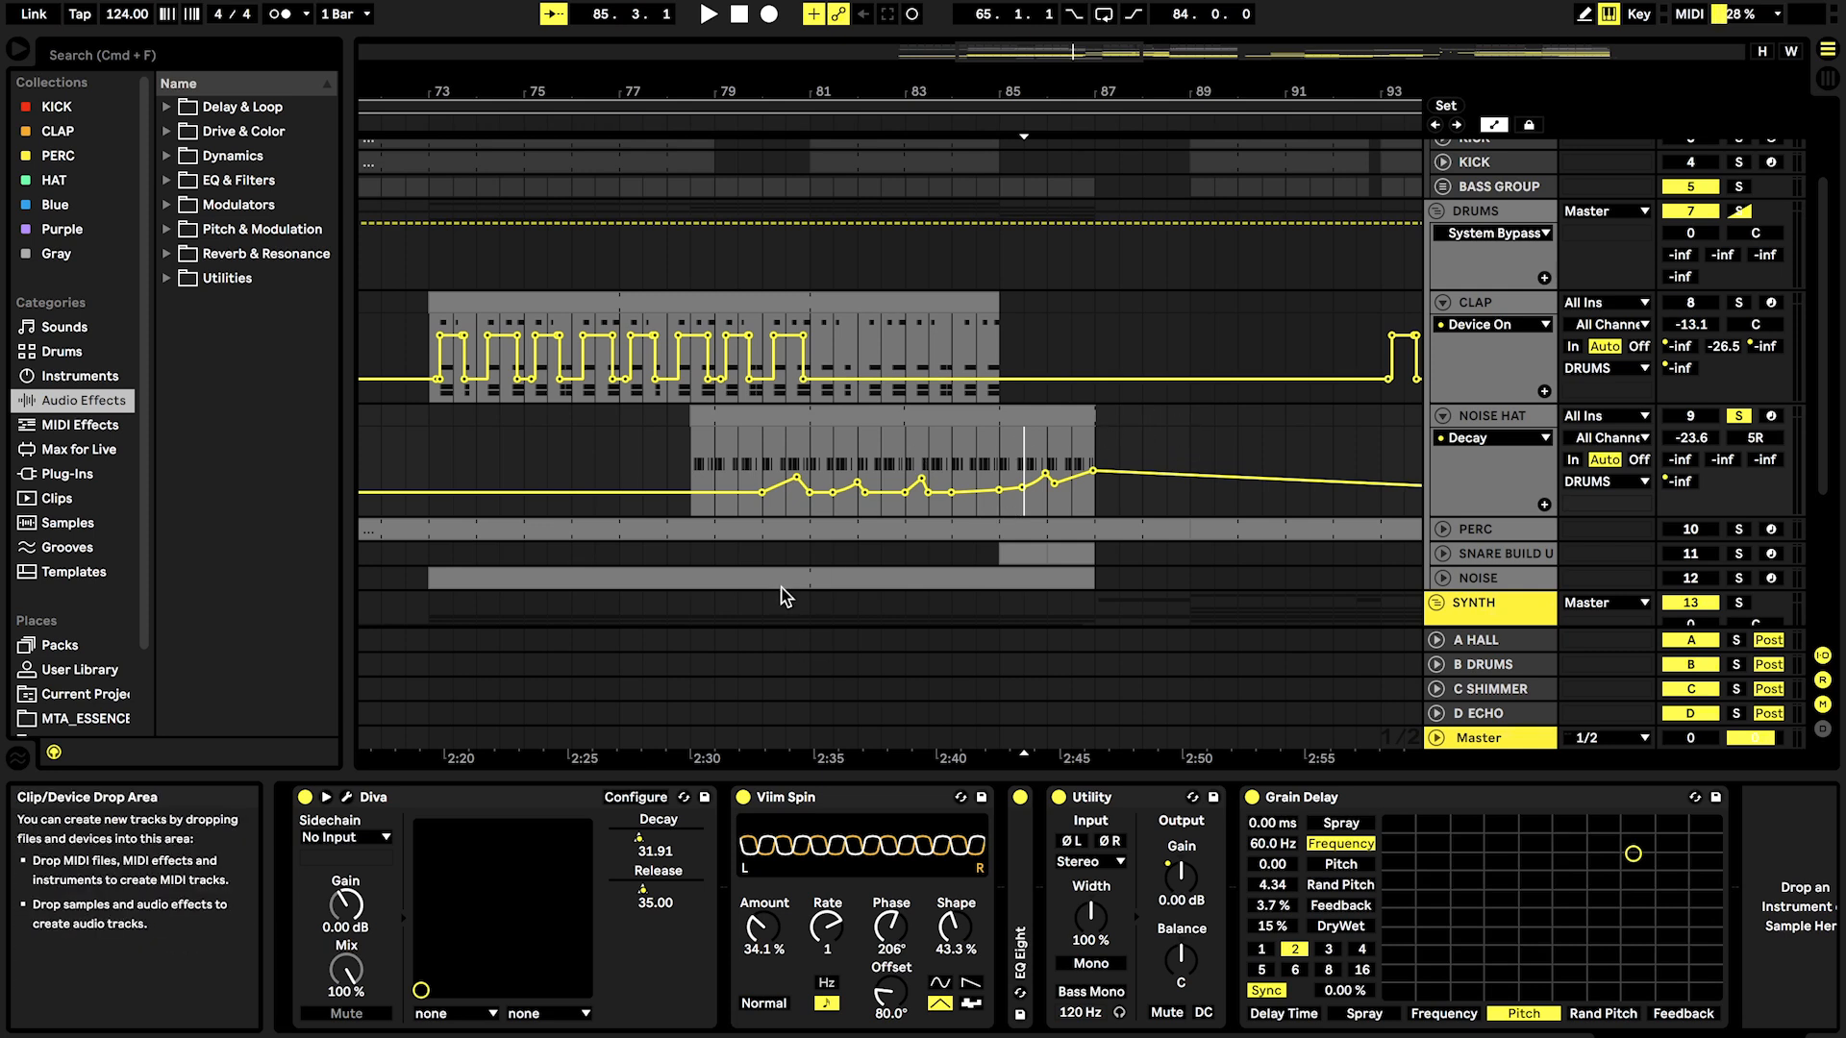
key(space)
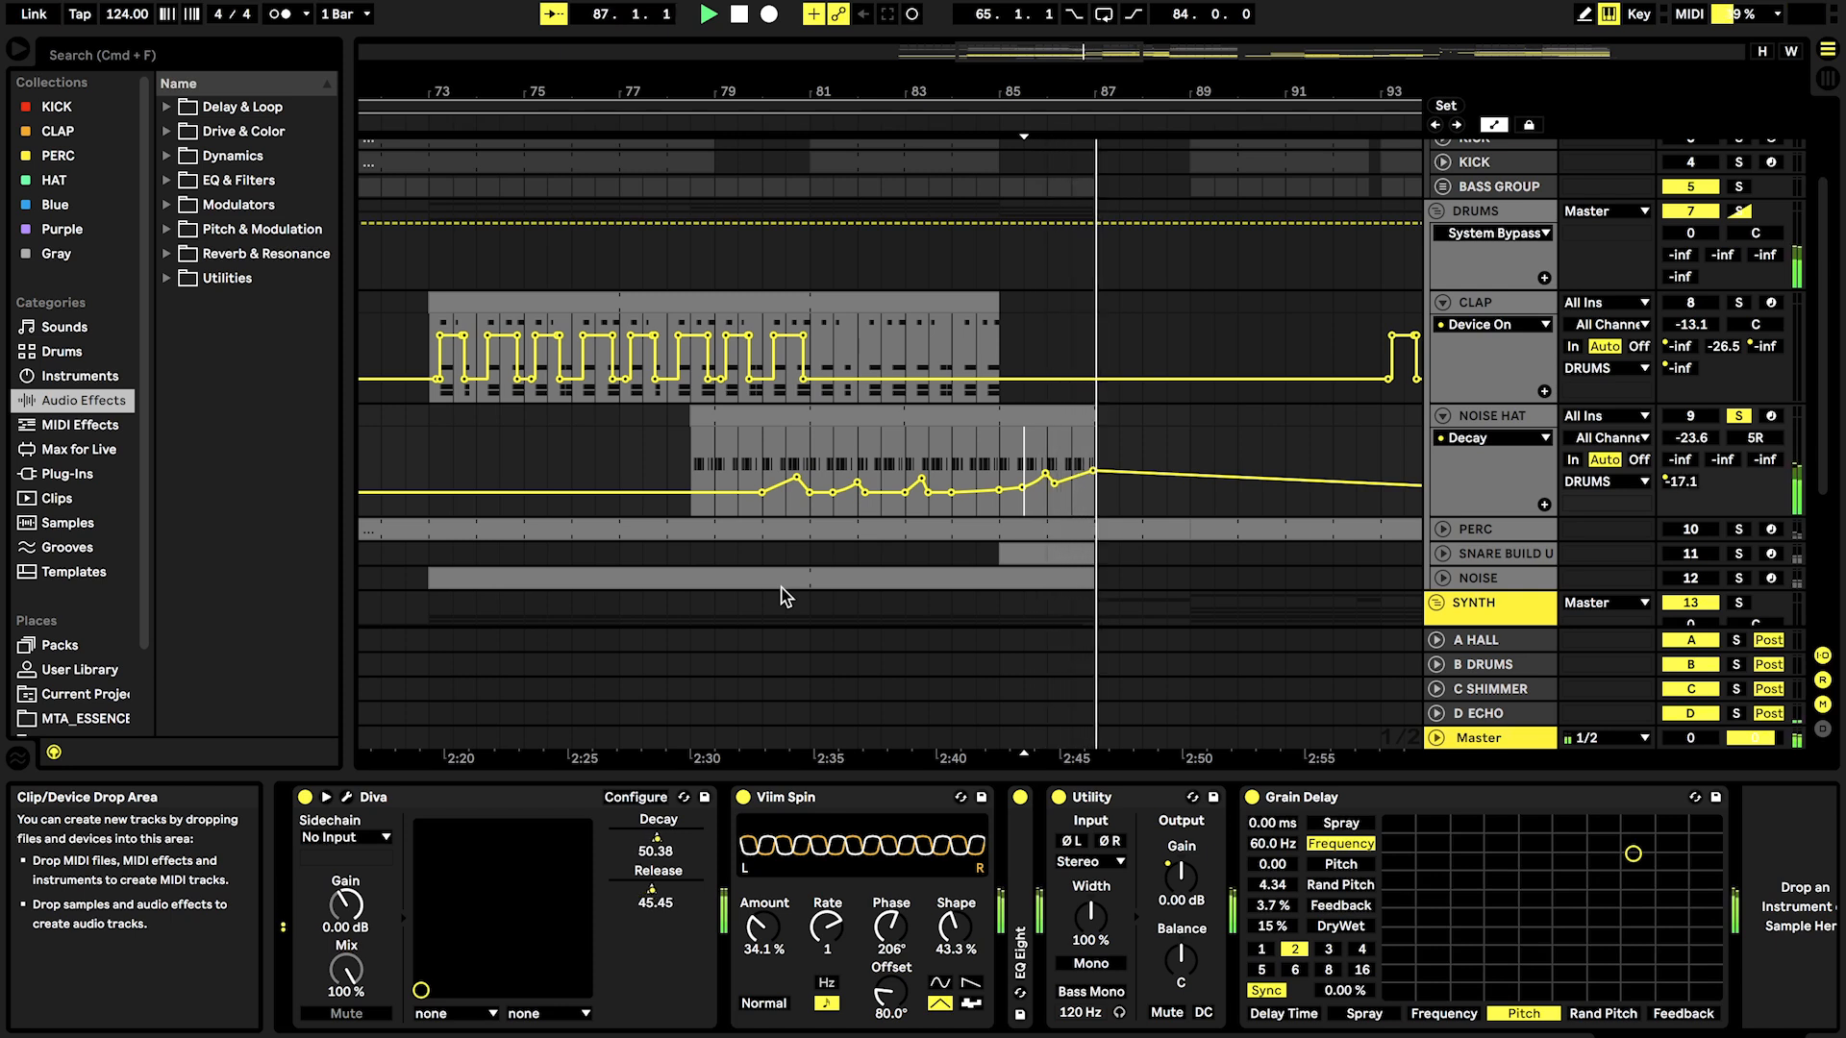
click(1692, 481)
key(space)
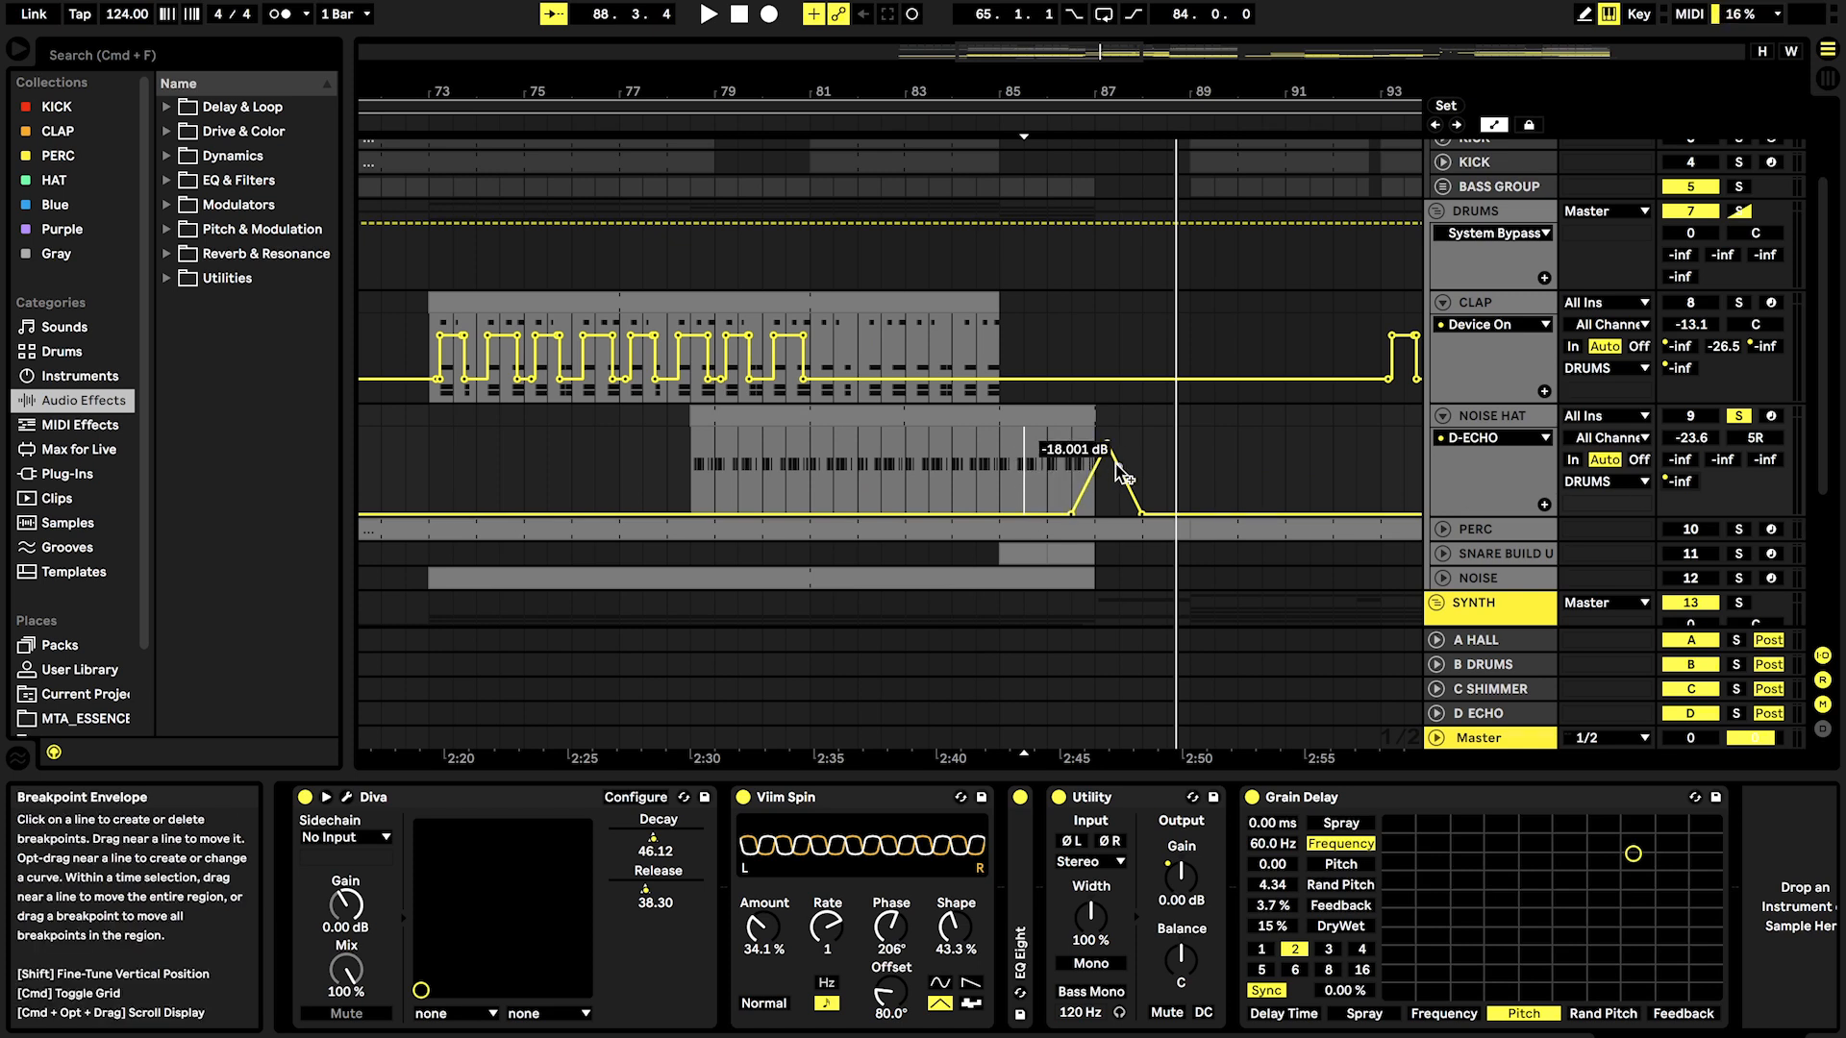
click(1481, 427)
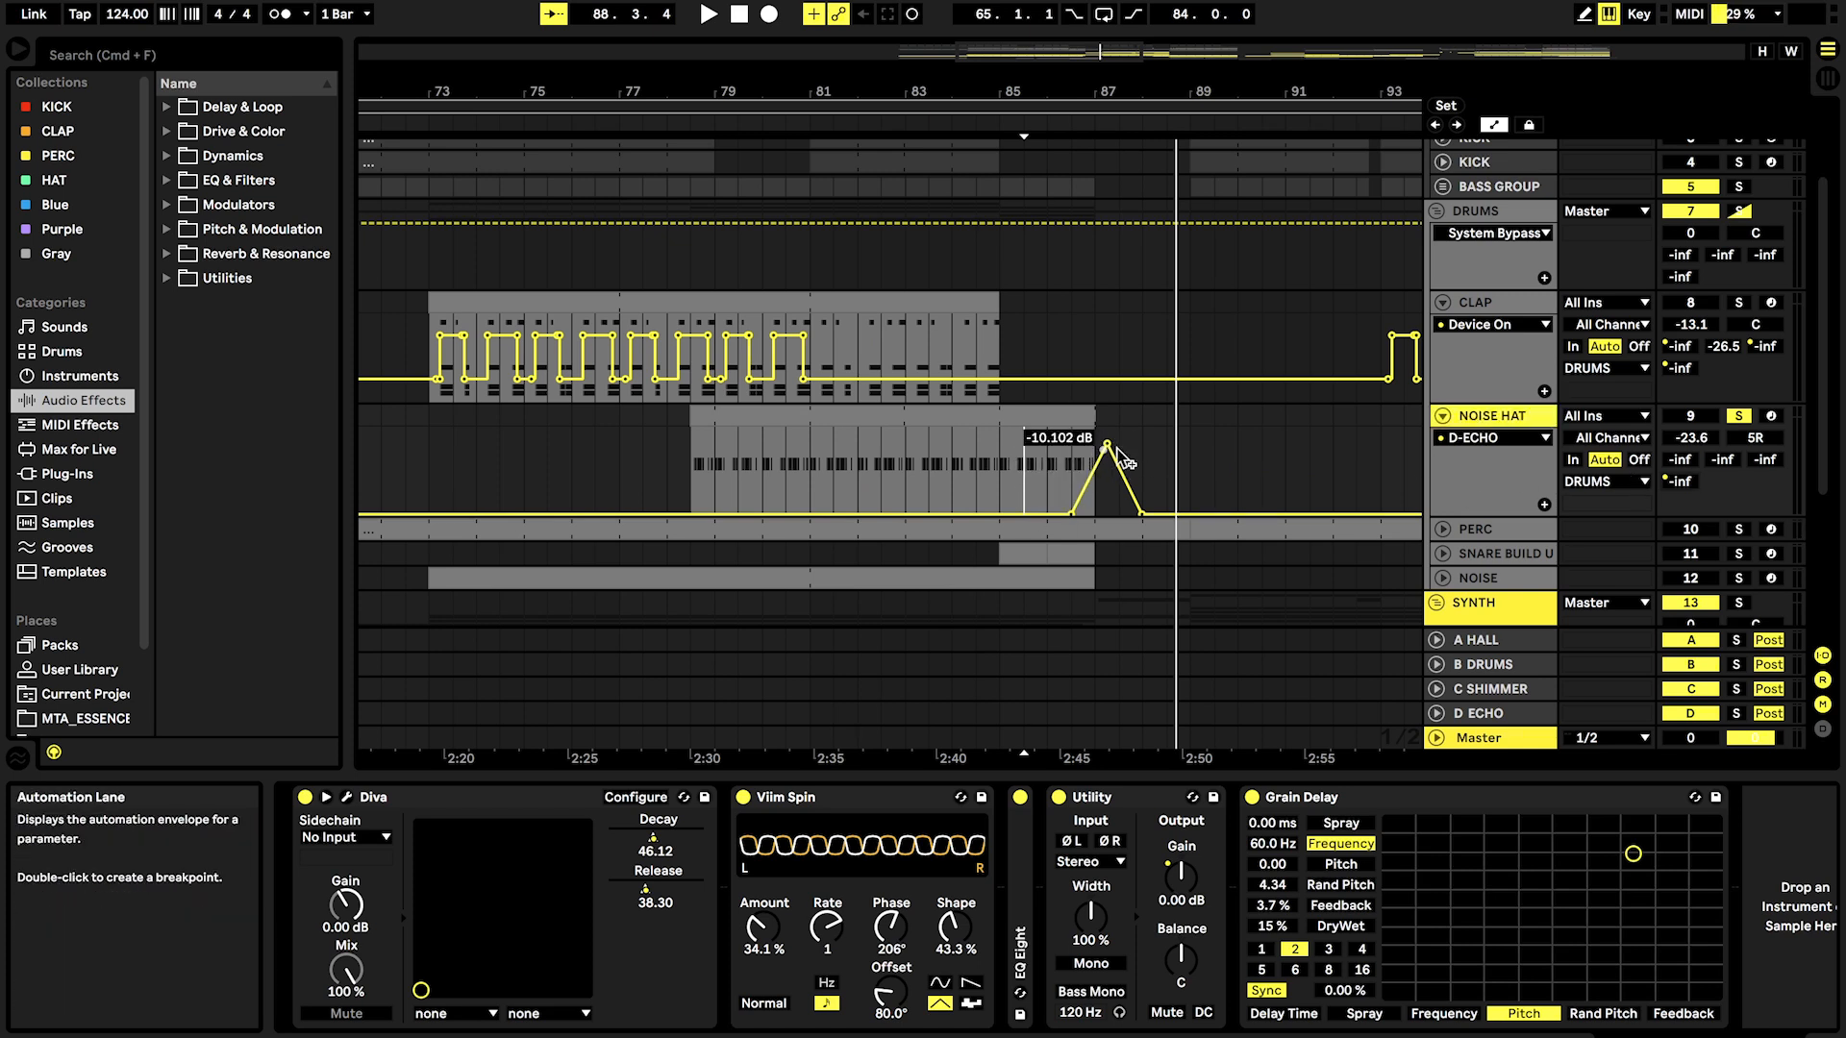
Step: Open the NOISE HAT's Diva synth, check the envelope 1 release control, and close its window
click(347, 797)
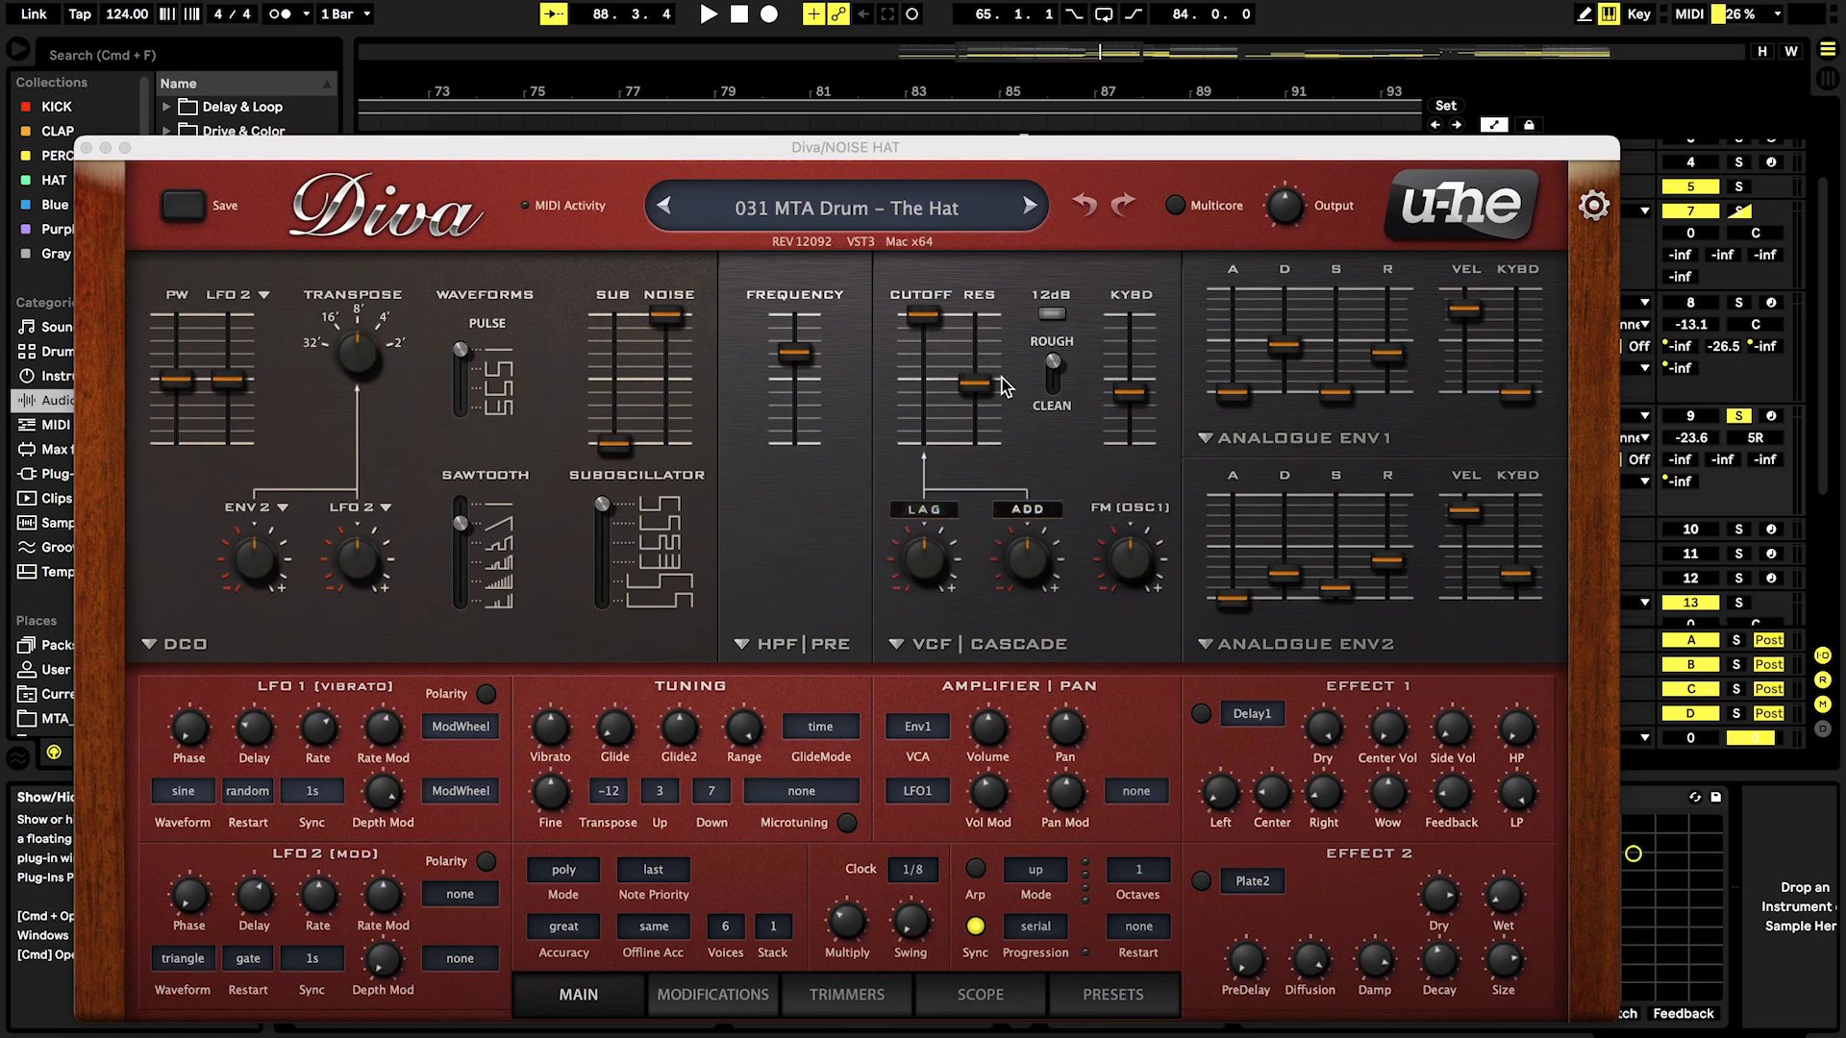
click(1394, 362)
click(87, 148)
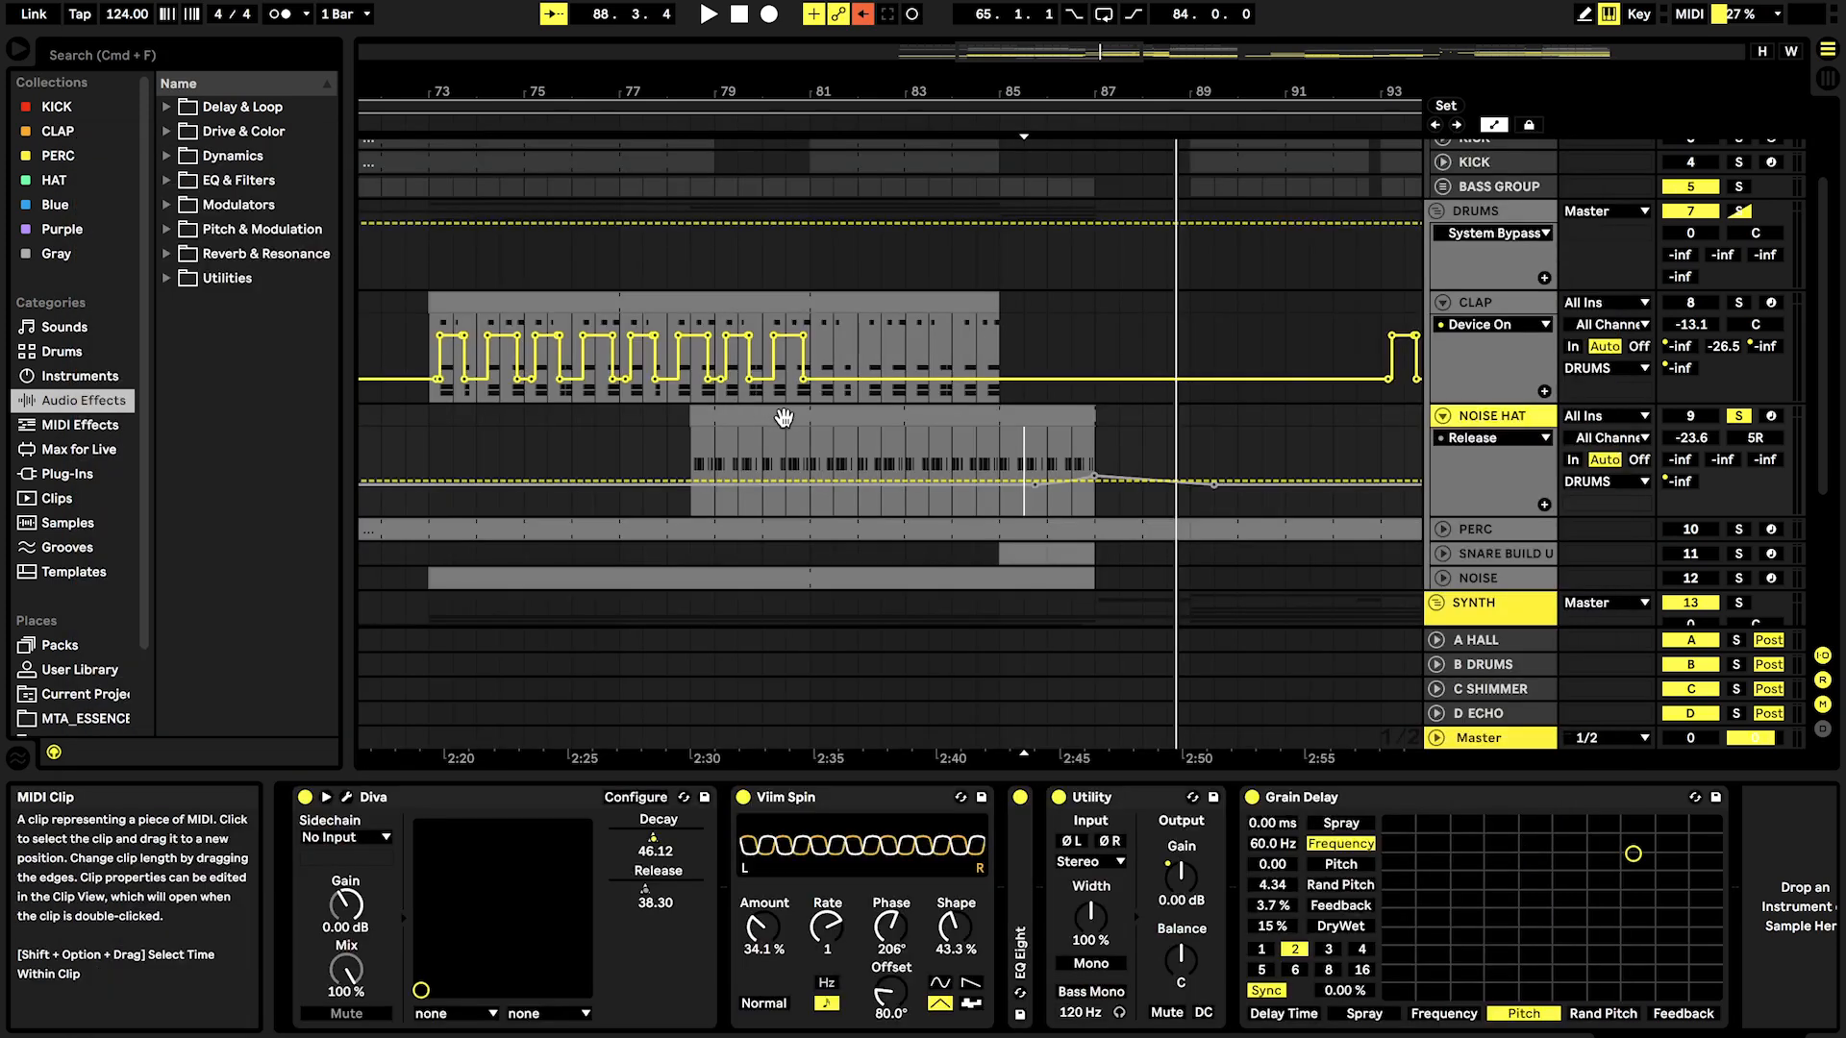
Step: Open the NOISE HAT clip's notes, try lengthening the short C3 note just before beat 1.2, and undo the change
double_click(796, 416)
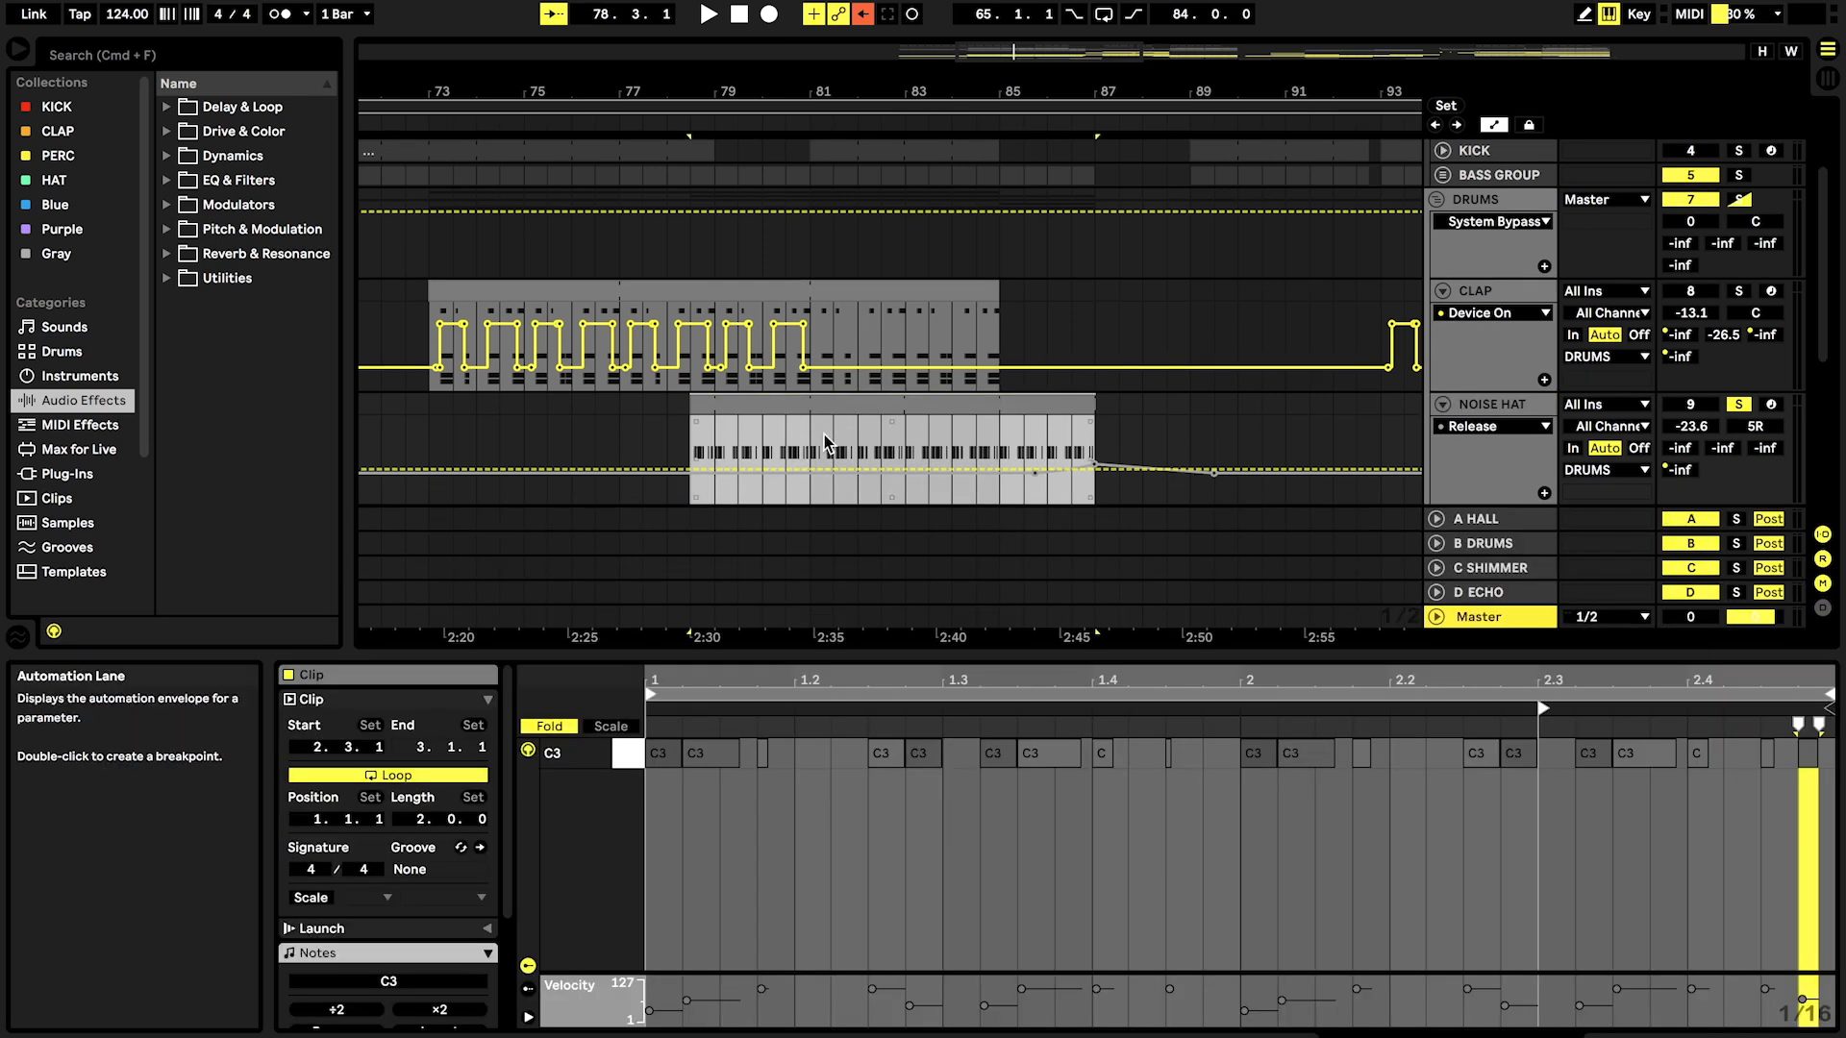
click(762, 752)
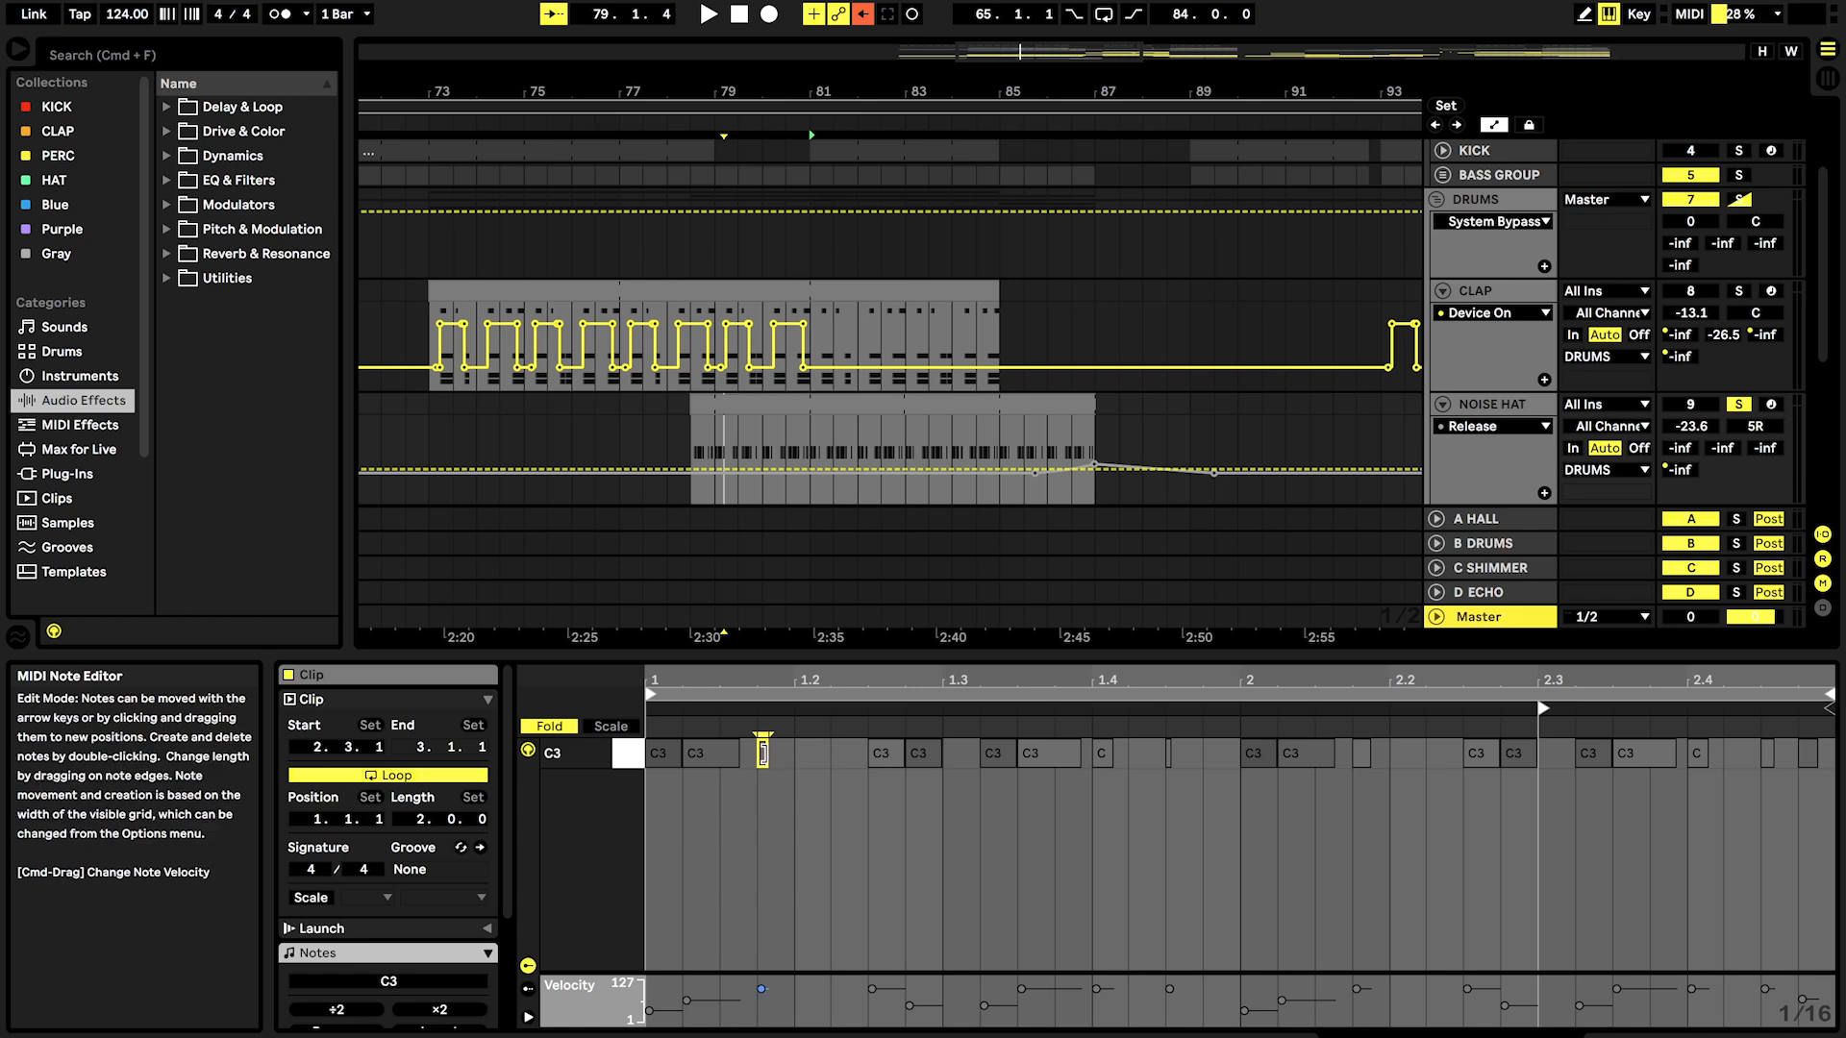
drag(763, 753, 827, 753)
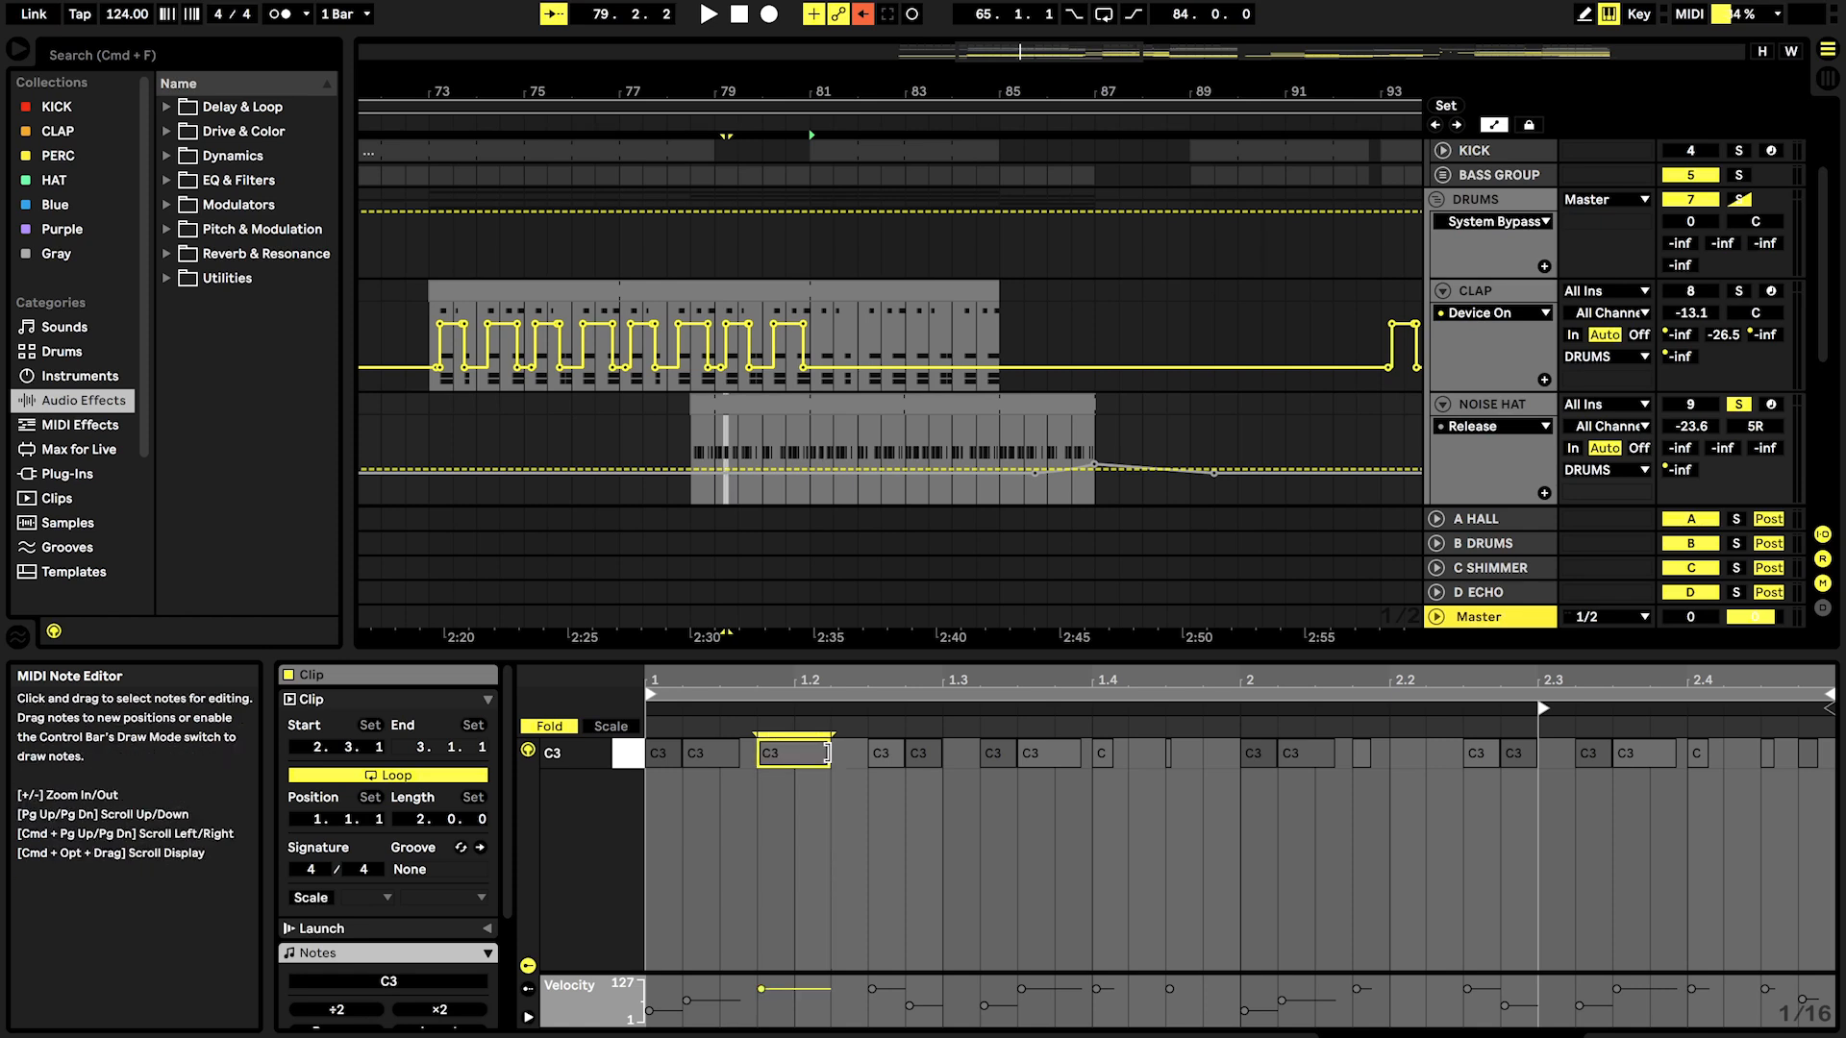
key(super+z)
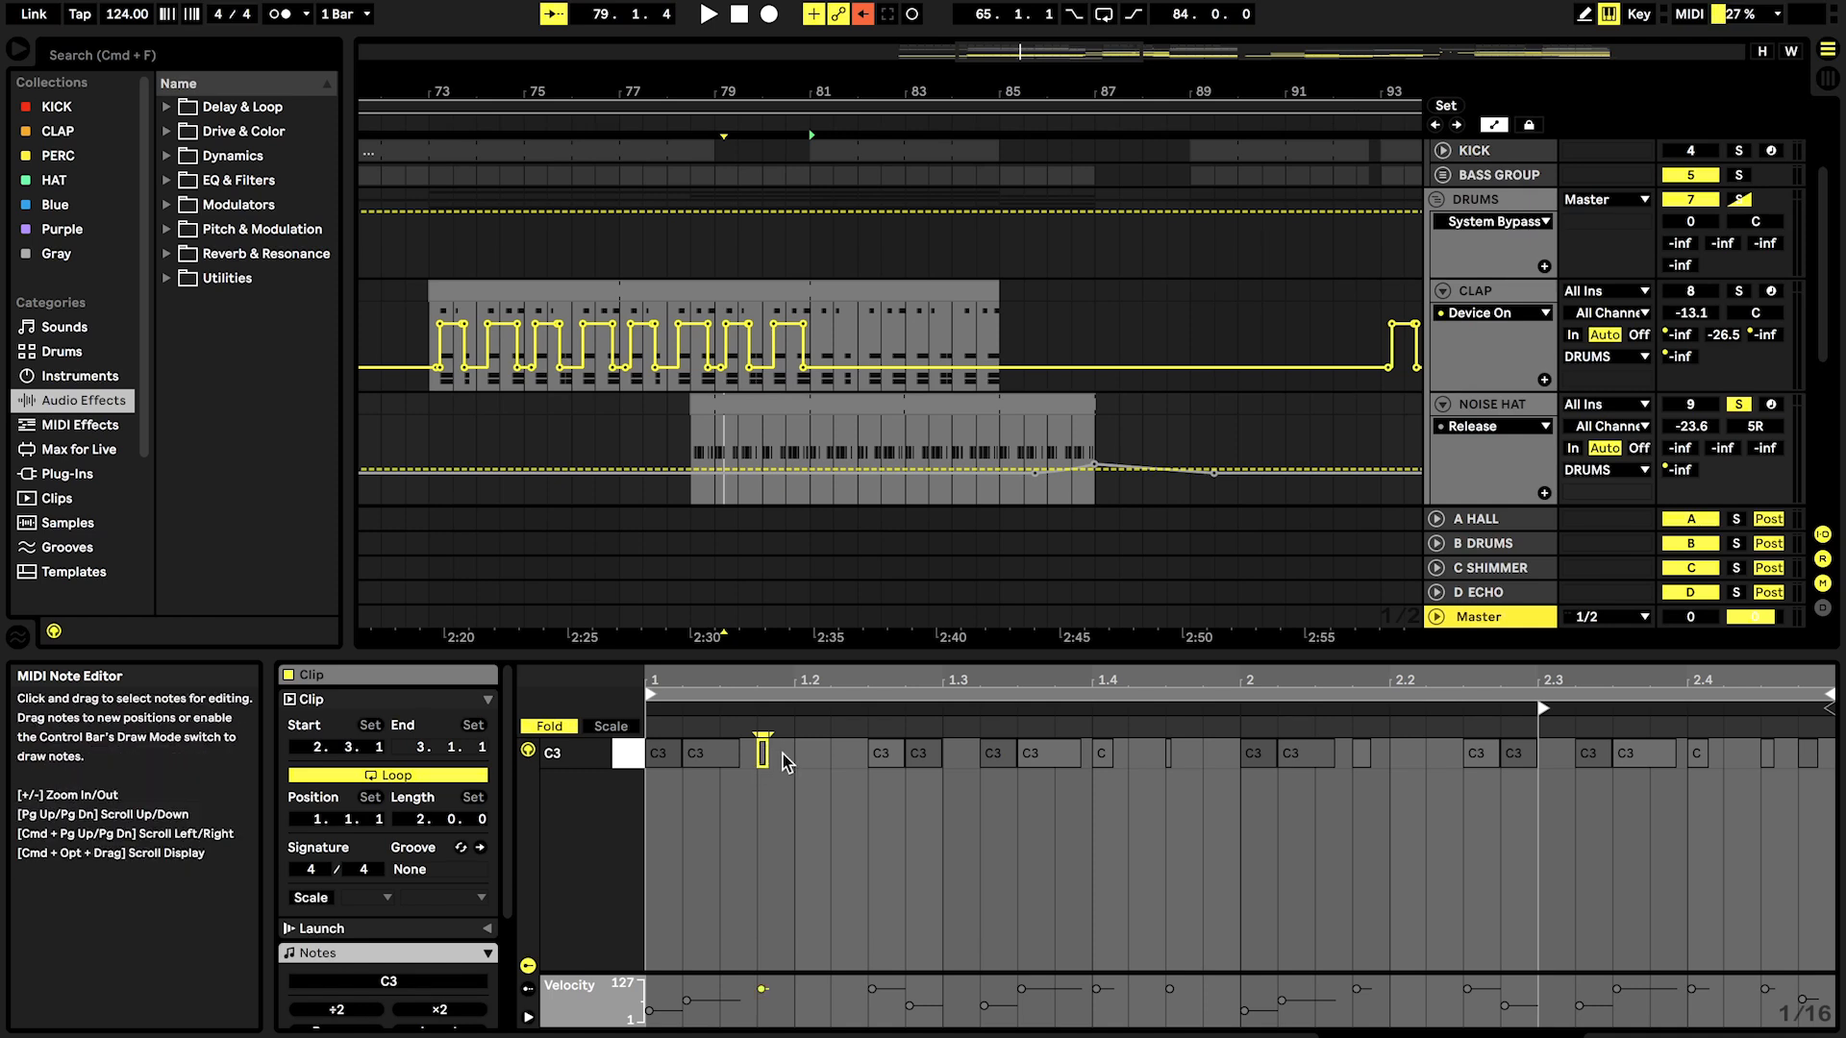
Step: Select the short C3 note late in beat 1.4 of the NOISE HAT clip and play the pattern
click(821, 753)
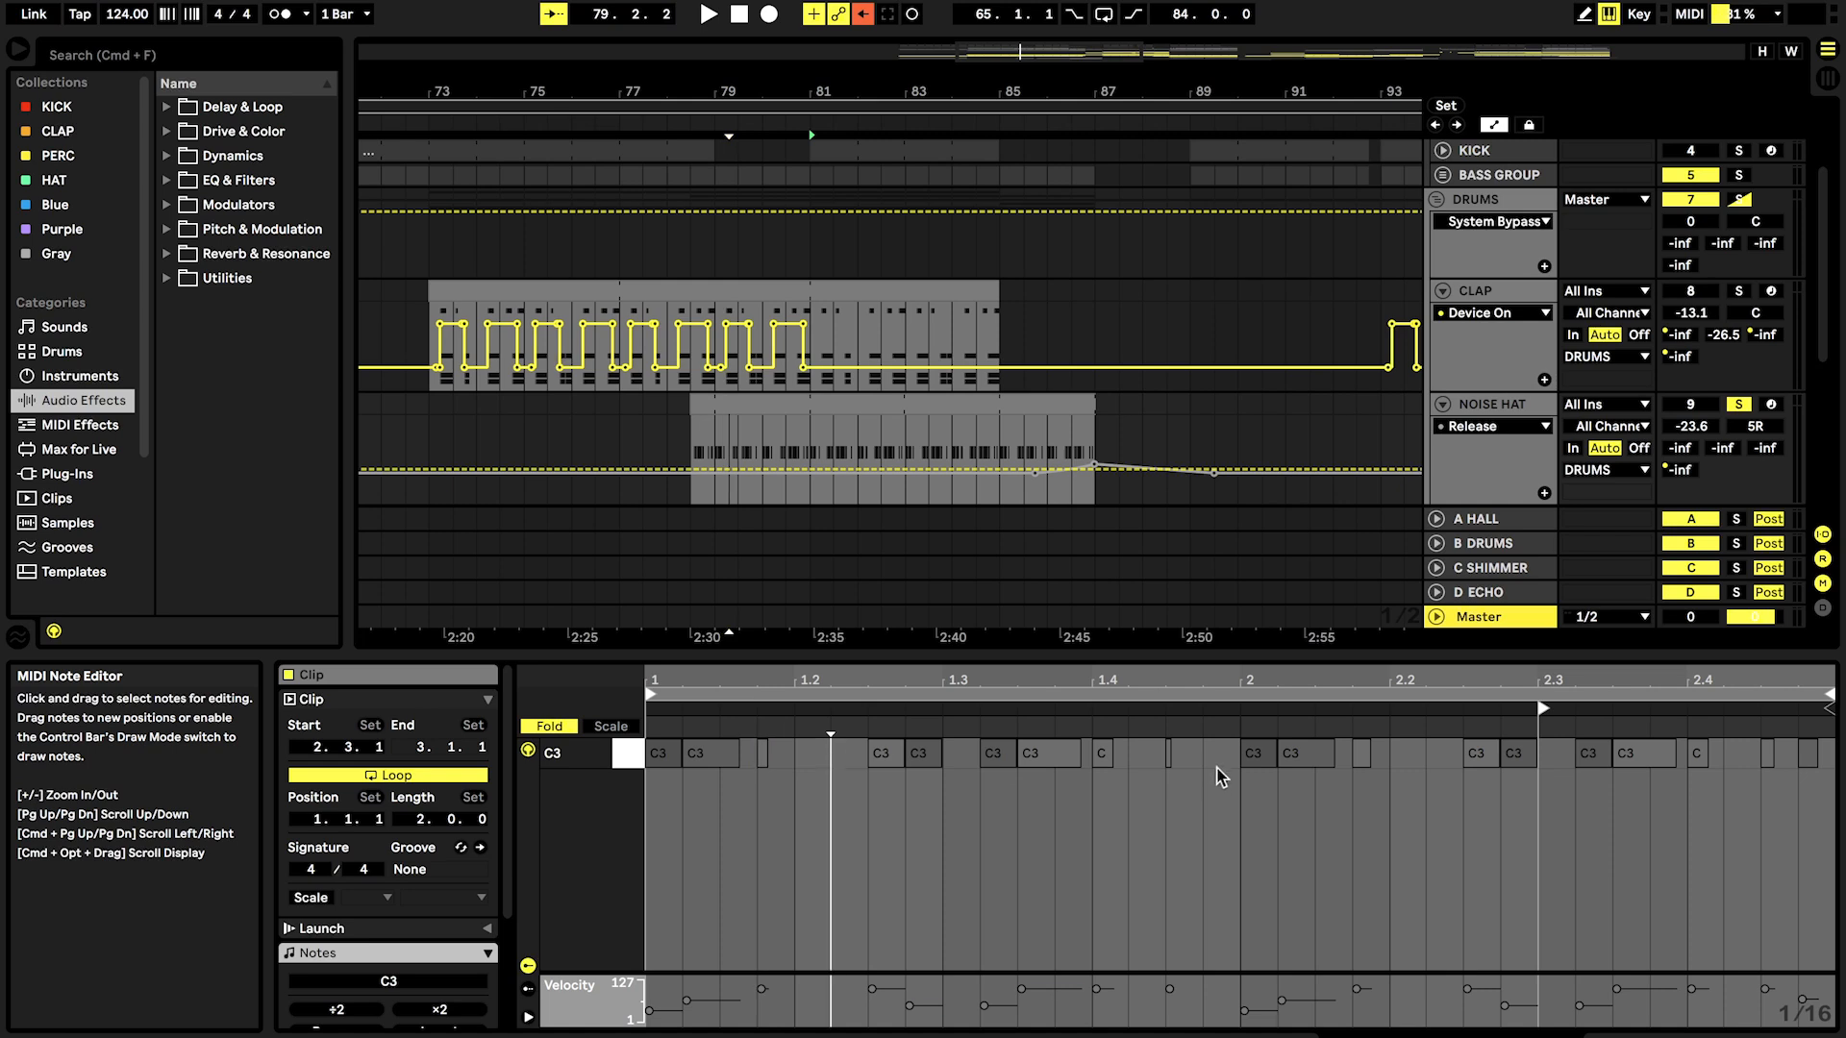
click(1171, 759)
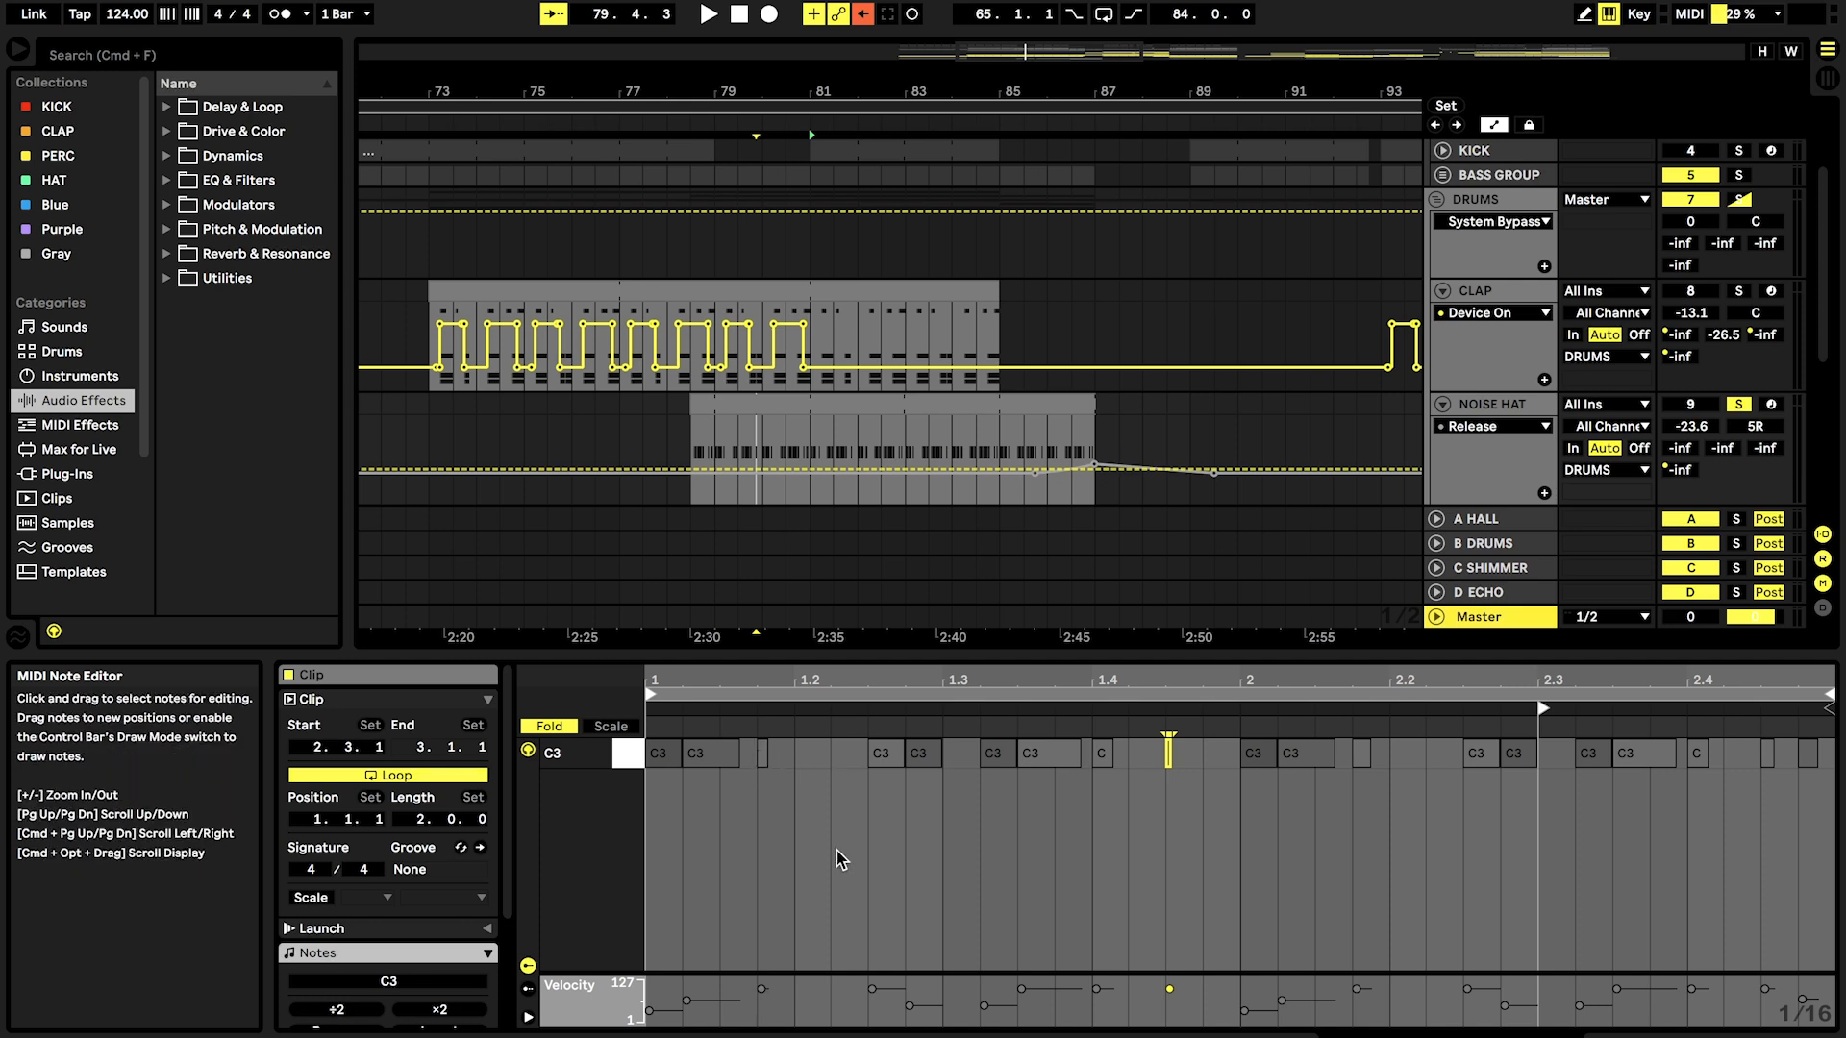
key(space)
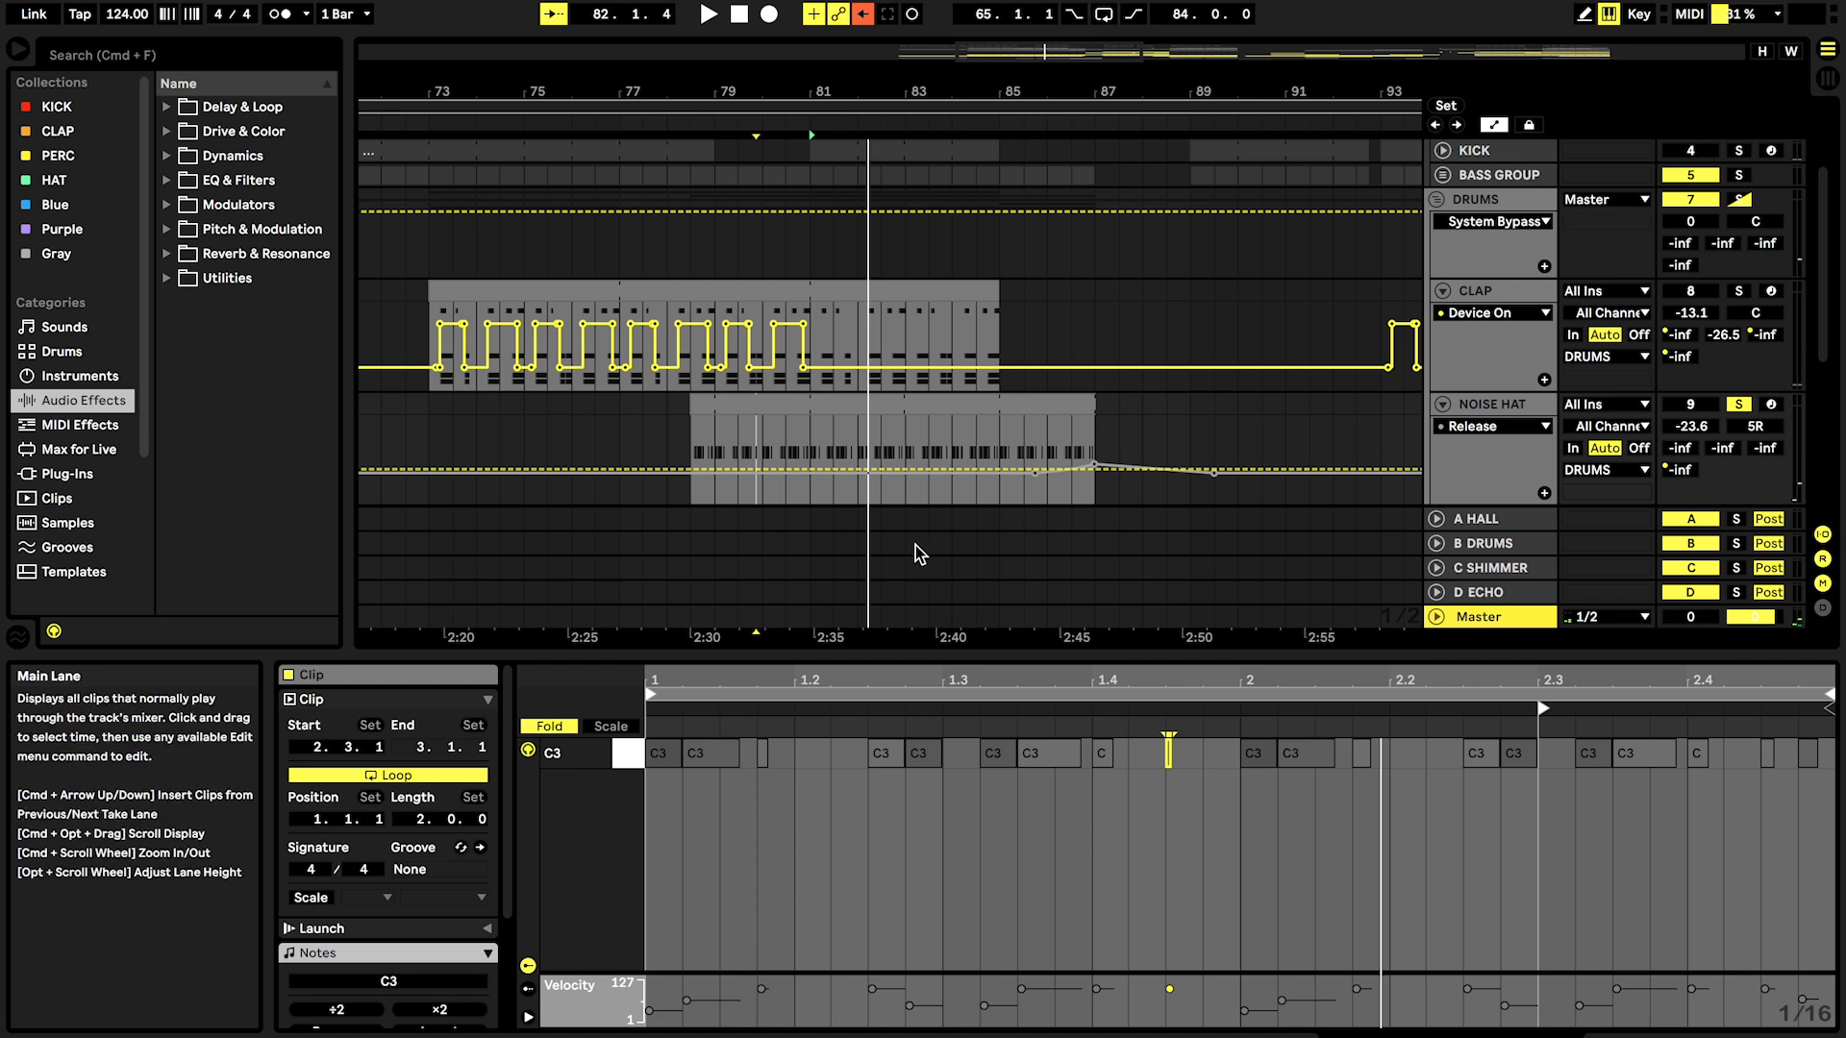
Step: Return to the NOISE HAT's devices and re-enable the overridden automation of Diva's Release parameter
click(1051, 429)
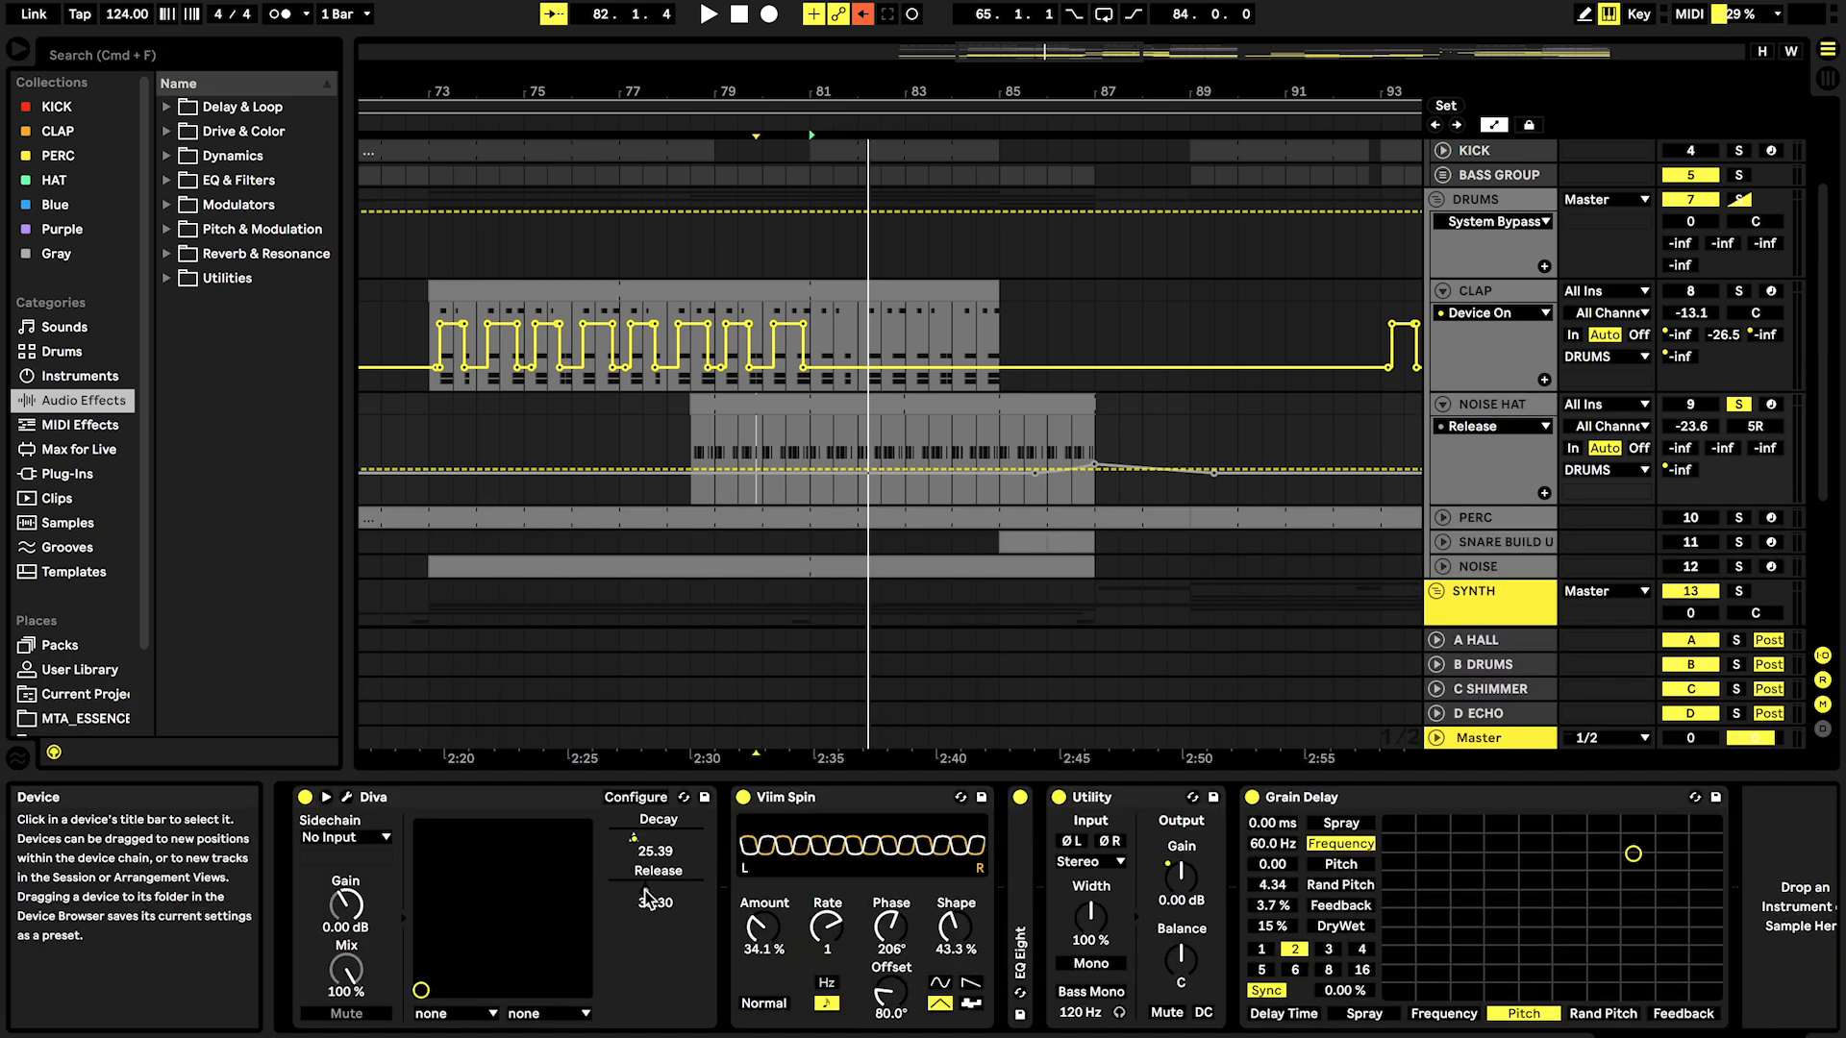
right_click(646, 901)
click(798, 910)
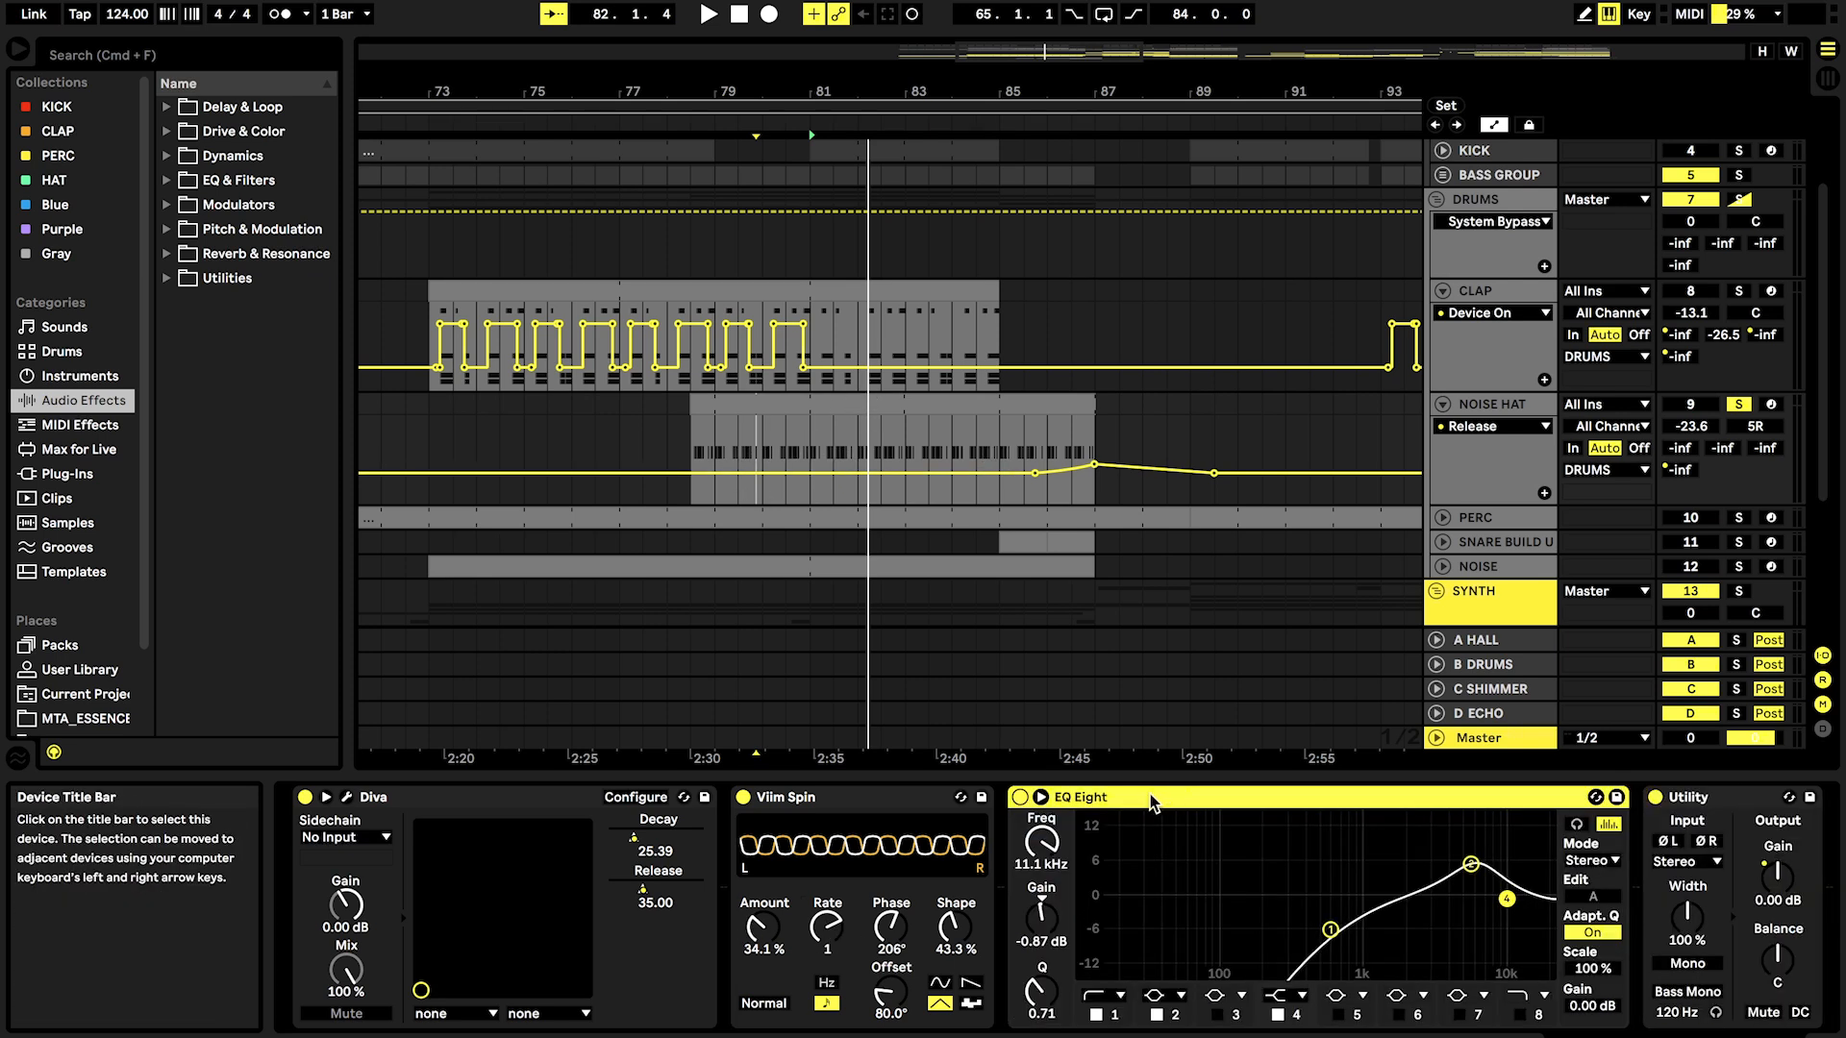
Step: Inspect and collapse the NOISE HAT's EQ Eight, and show the Utility's Gain automation
scroll(1152, 804, right, 3)
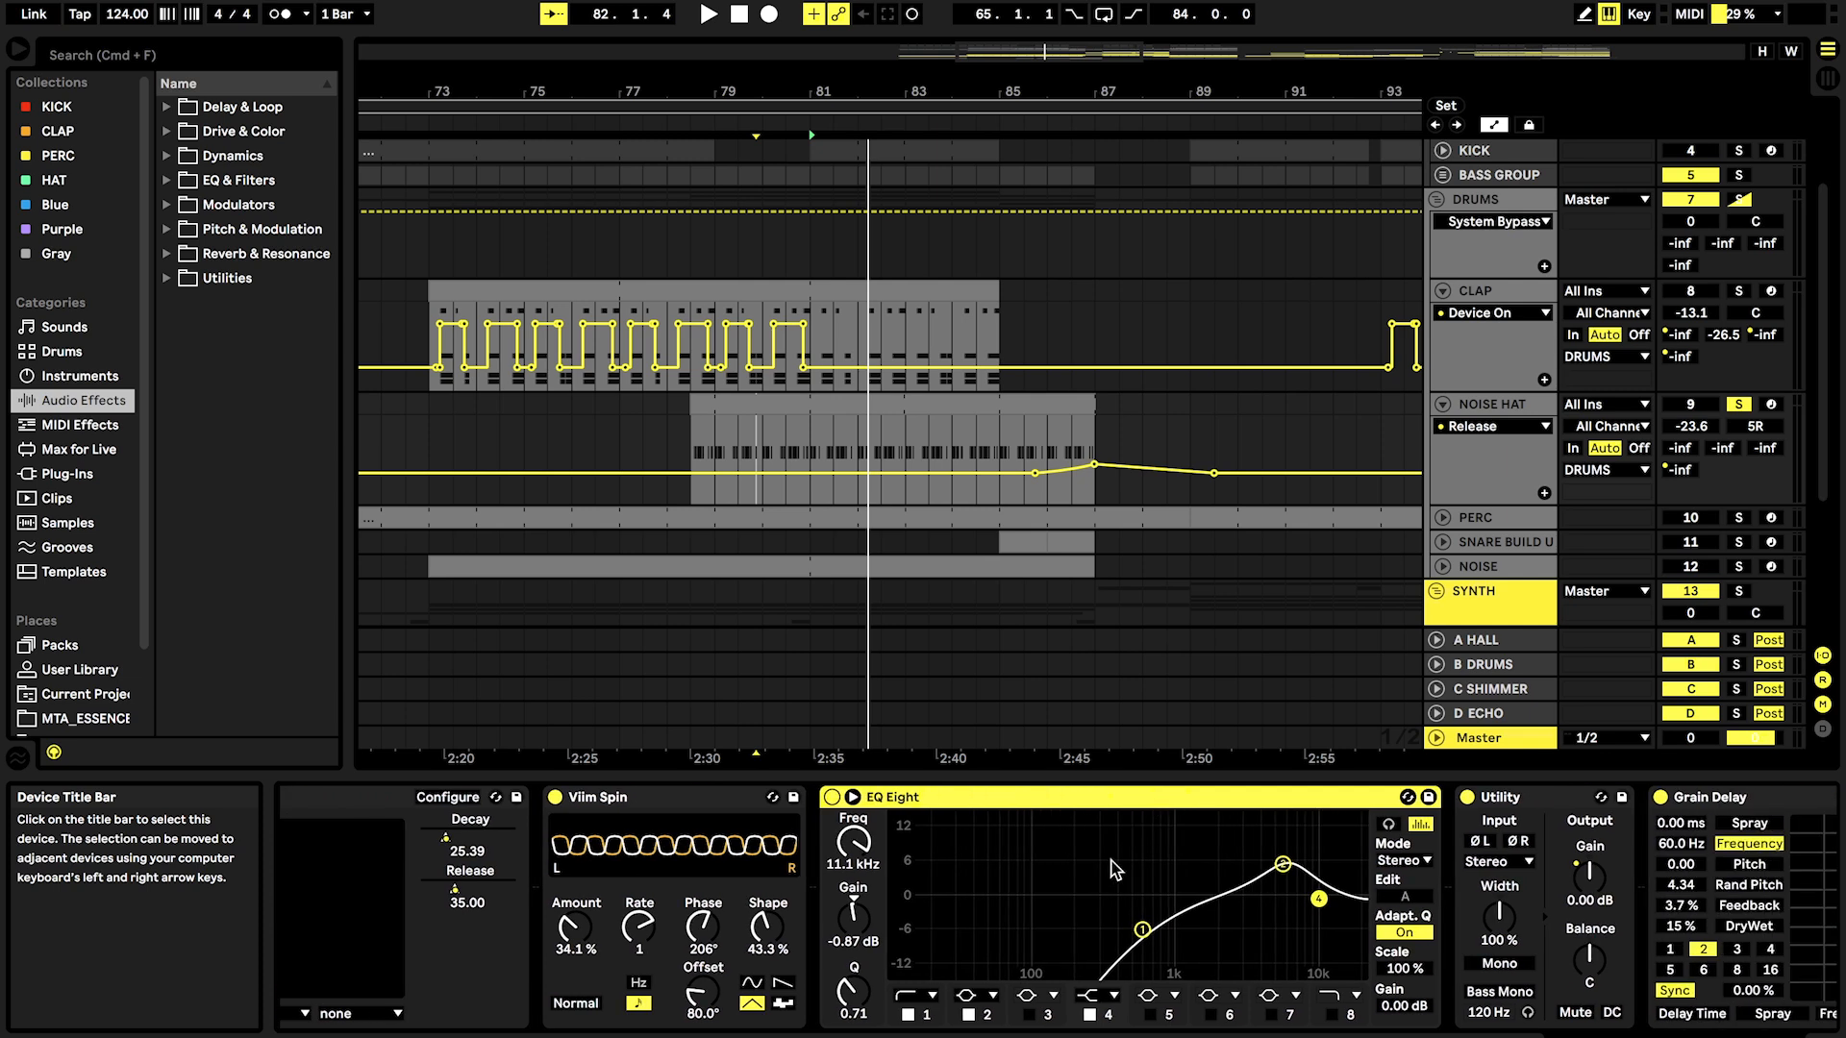
double_click(1036, 800)
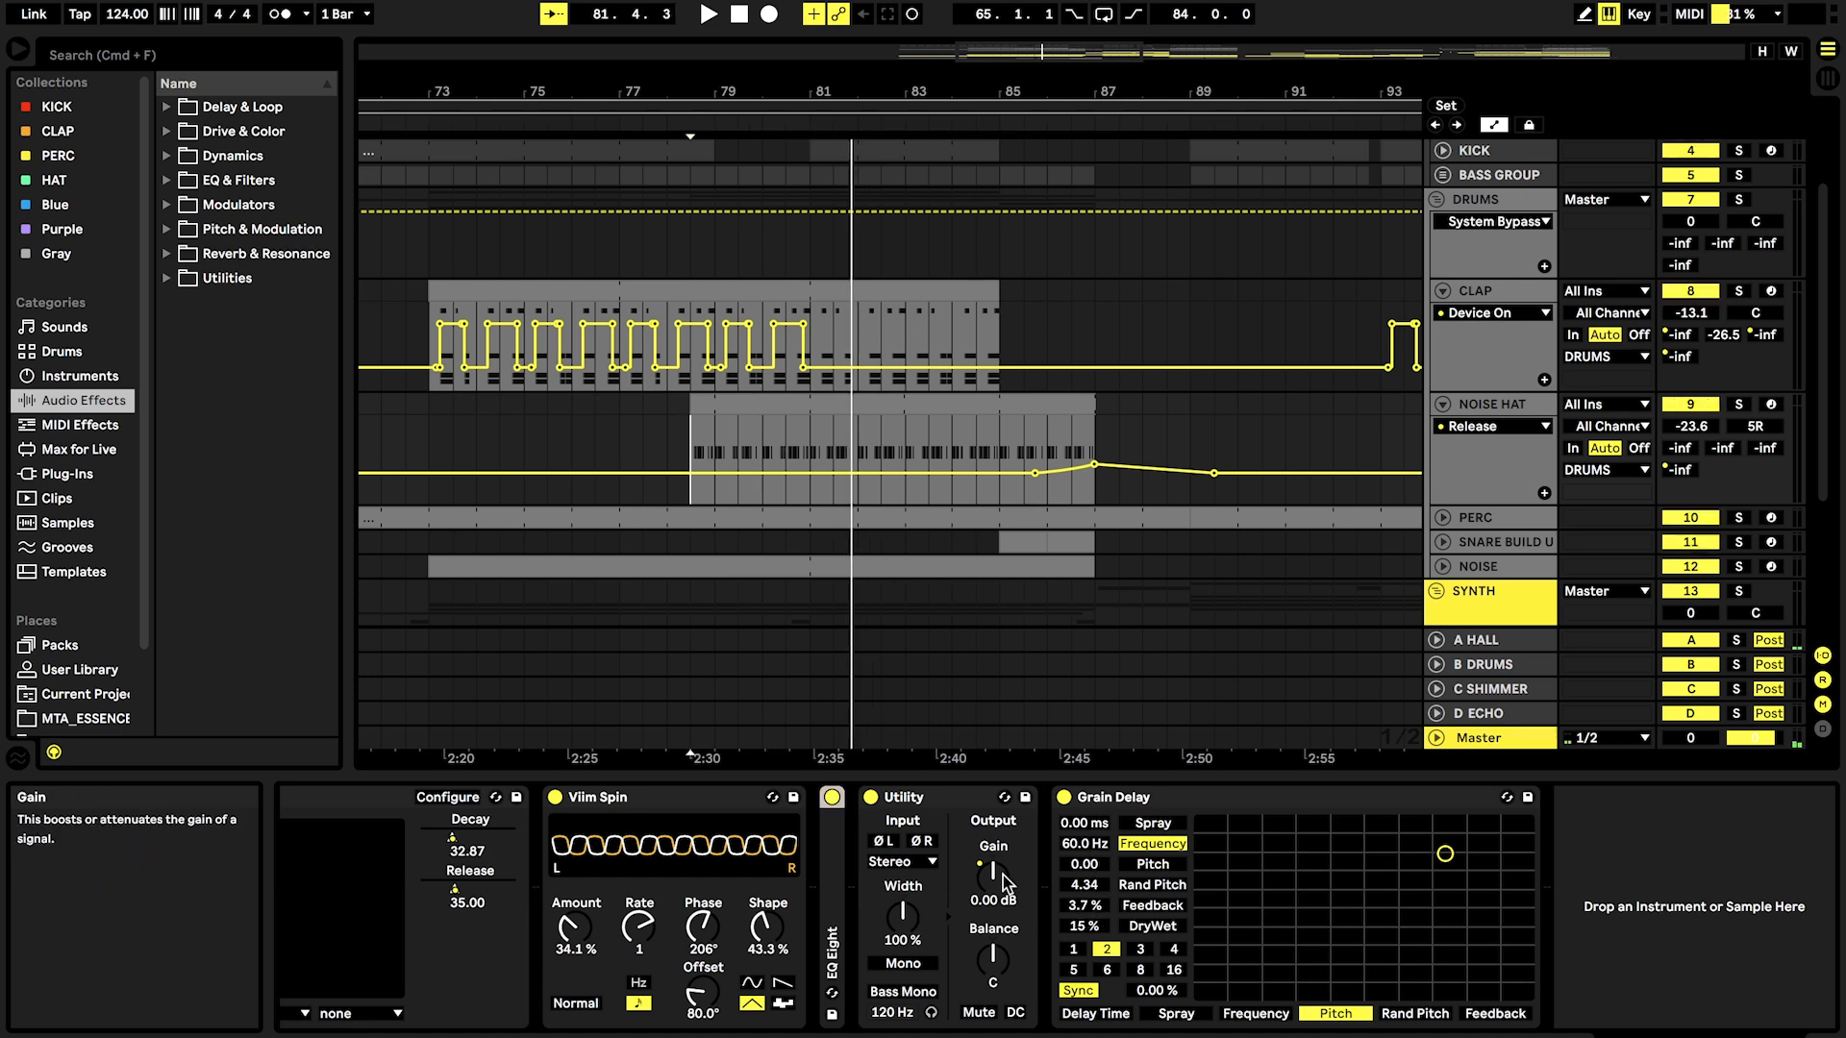
click(994, 875)
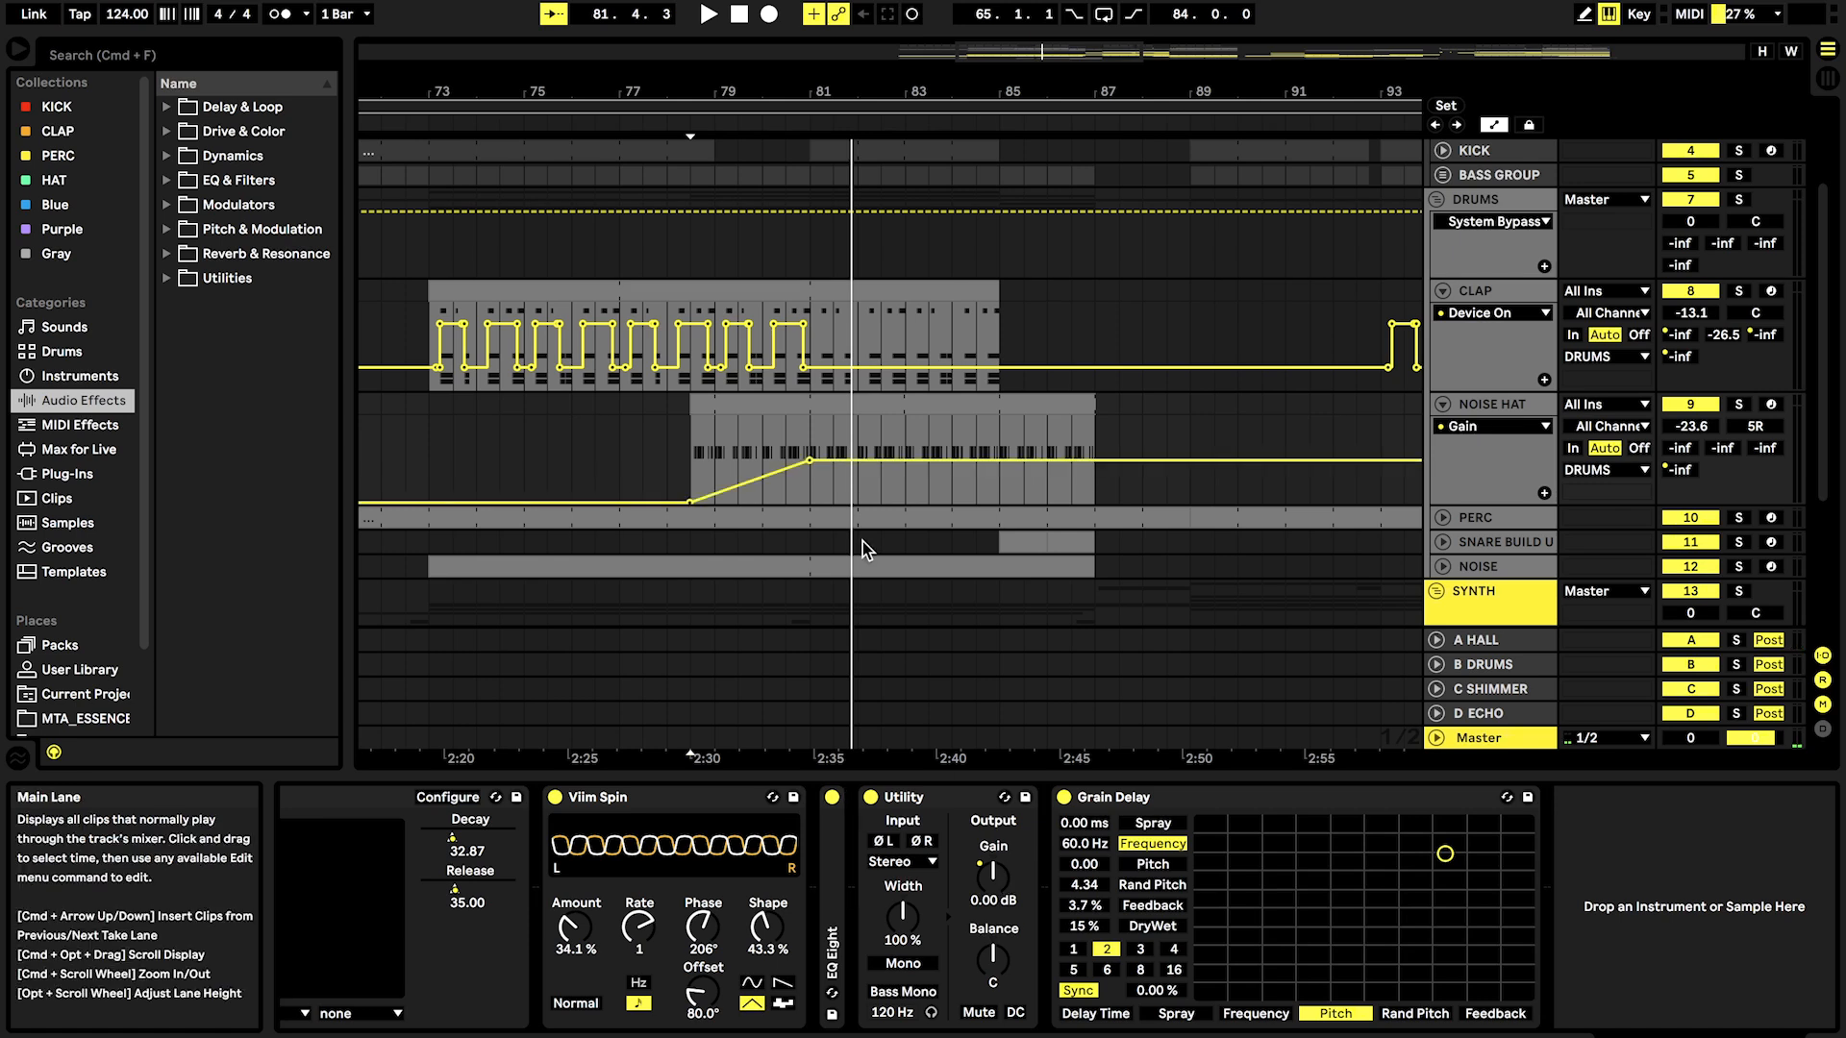
Step: Examine the NOISE HAT's Gain fade-in by selecting the section from bar 81 to 87, and then from 78.3 to 87
drag(693, 402, 795, 425)
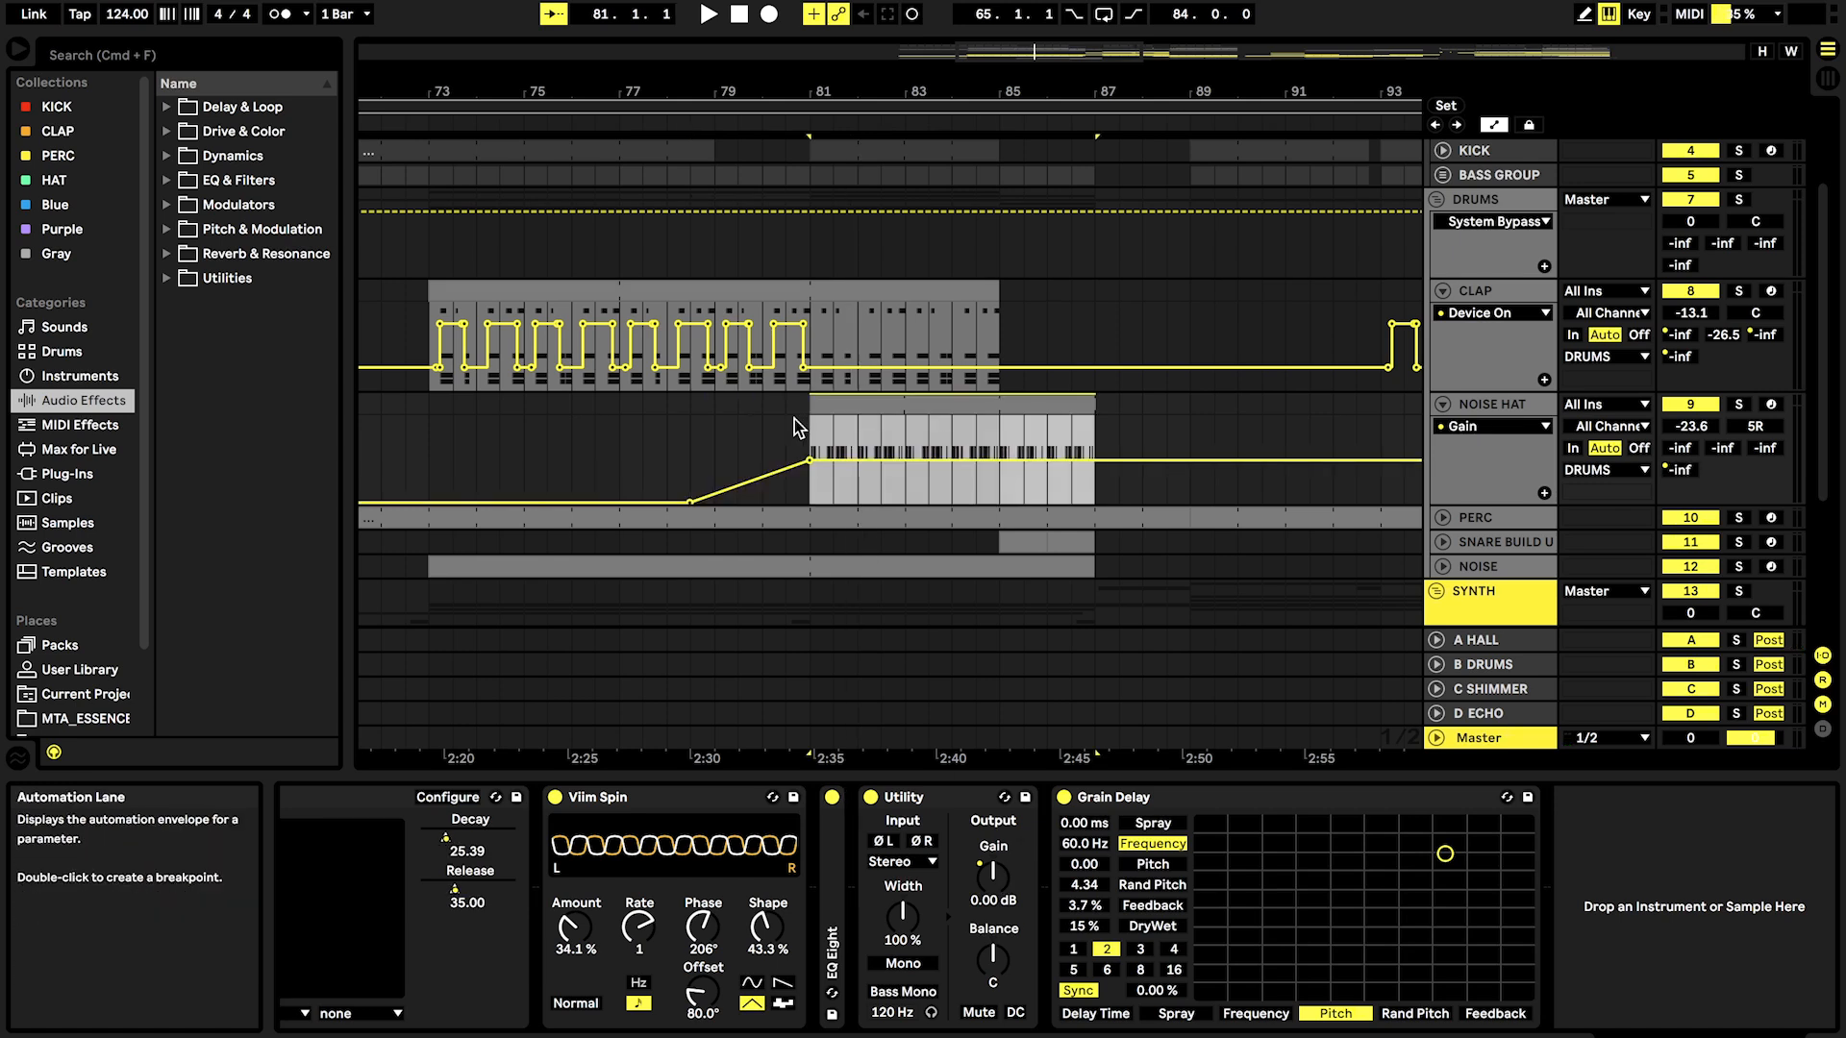
scroll(835, 318, up, 2)
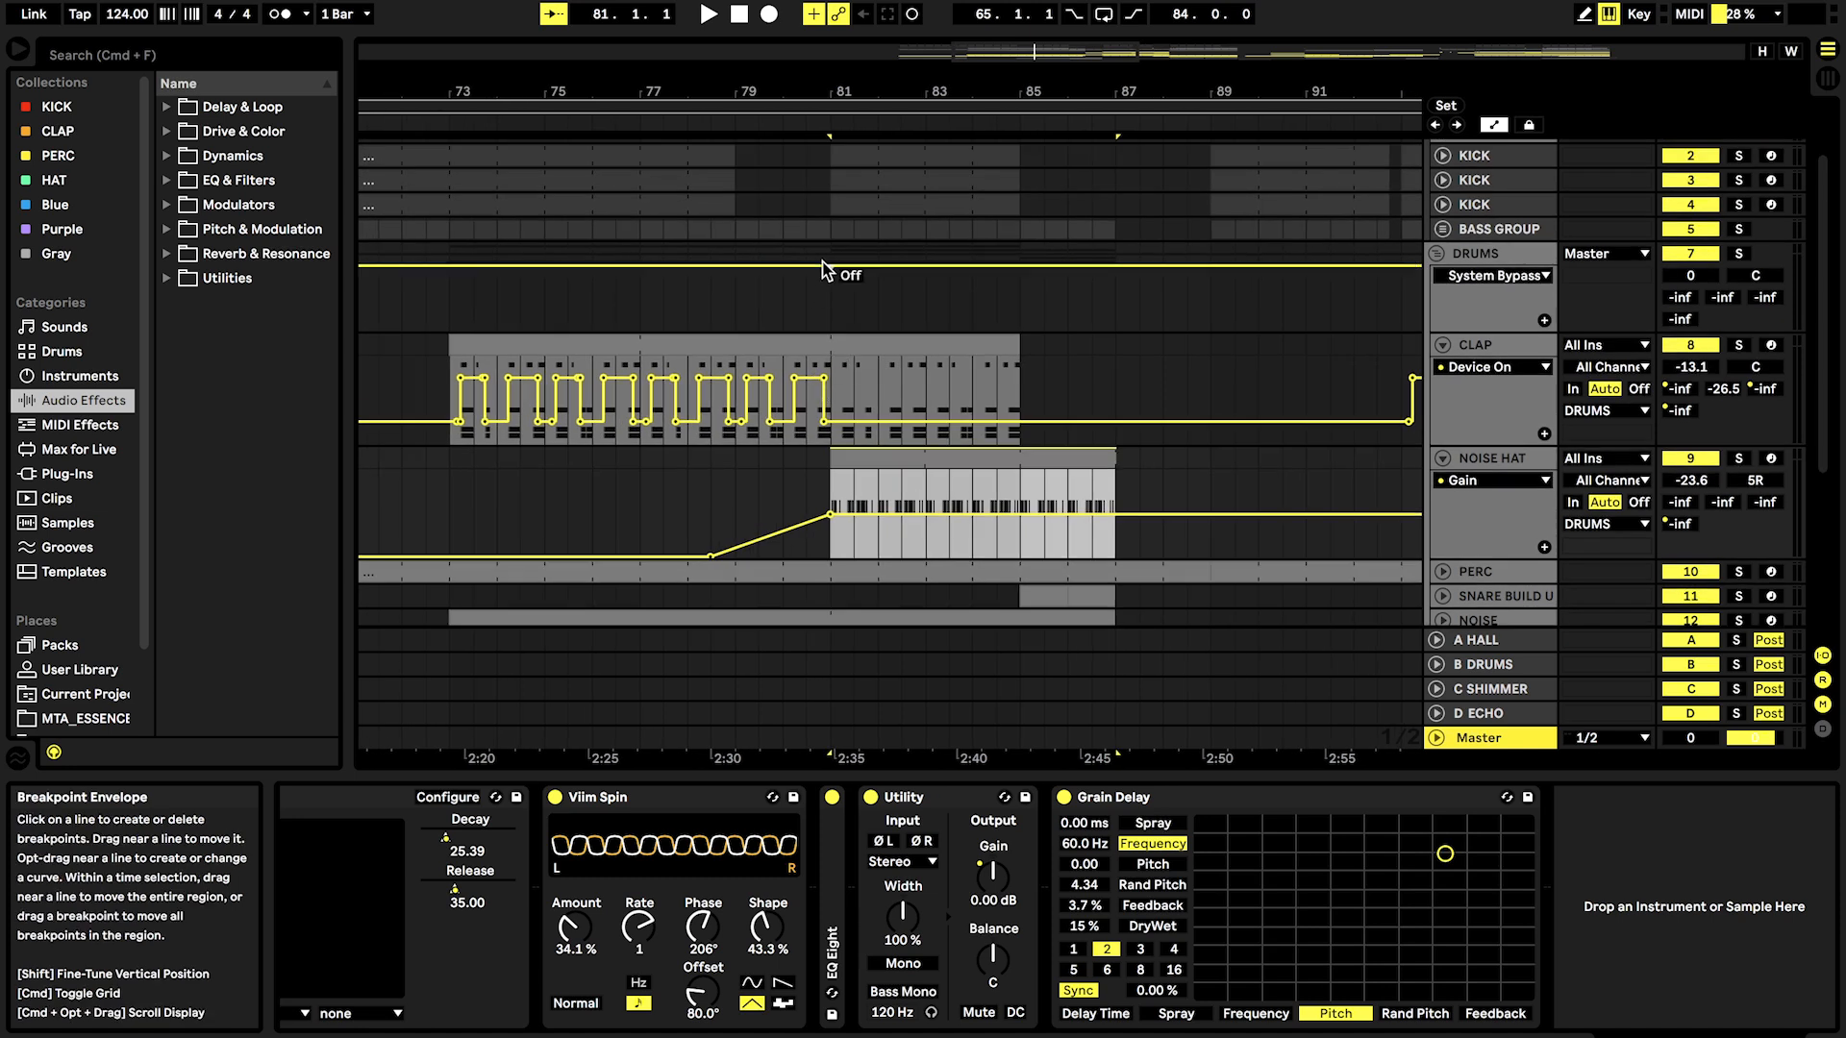
click(987, 879)
drag(838, 474, 712, 473)
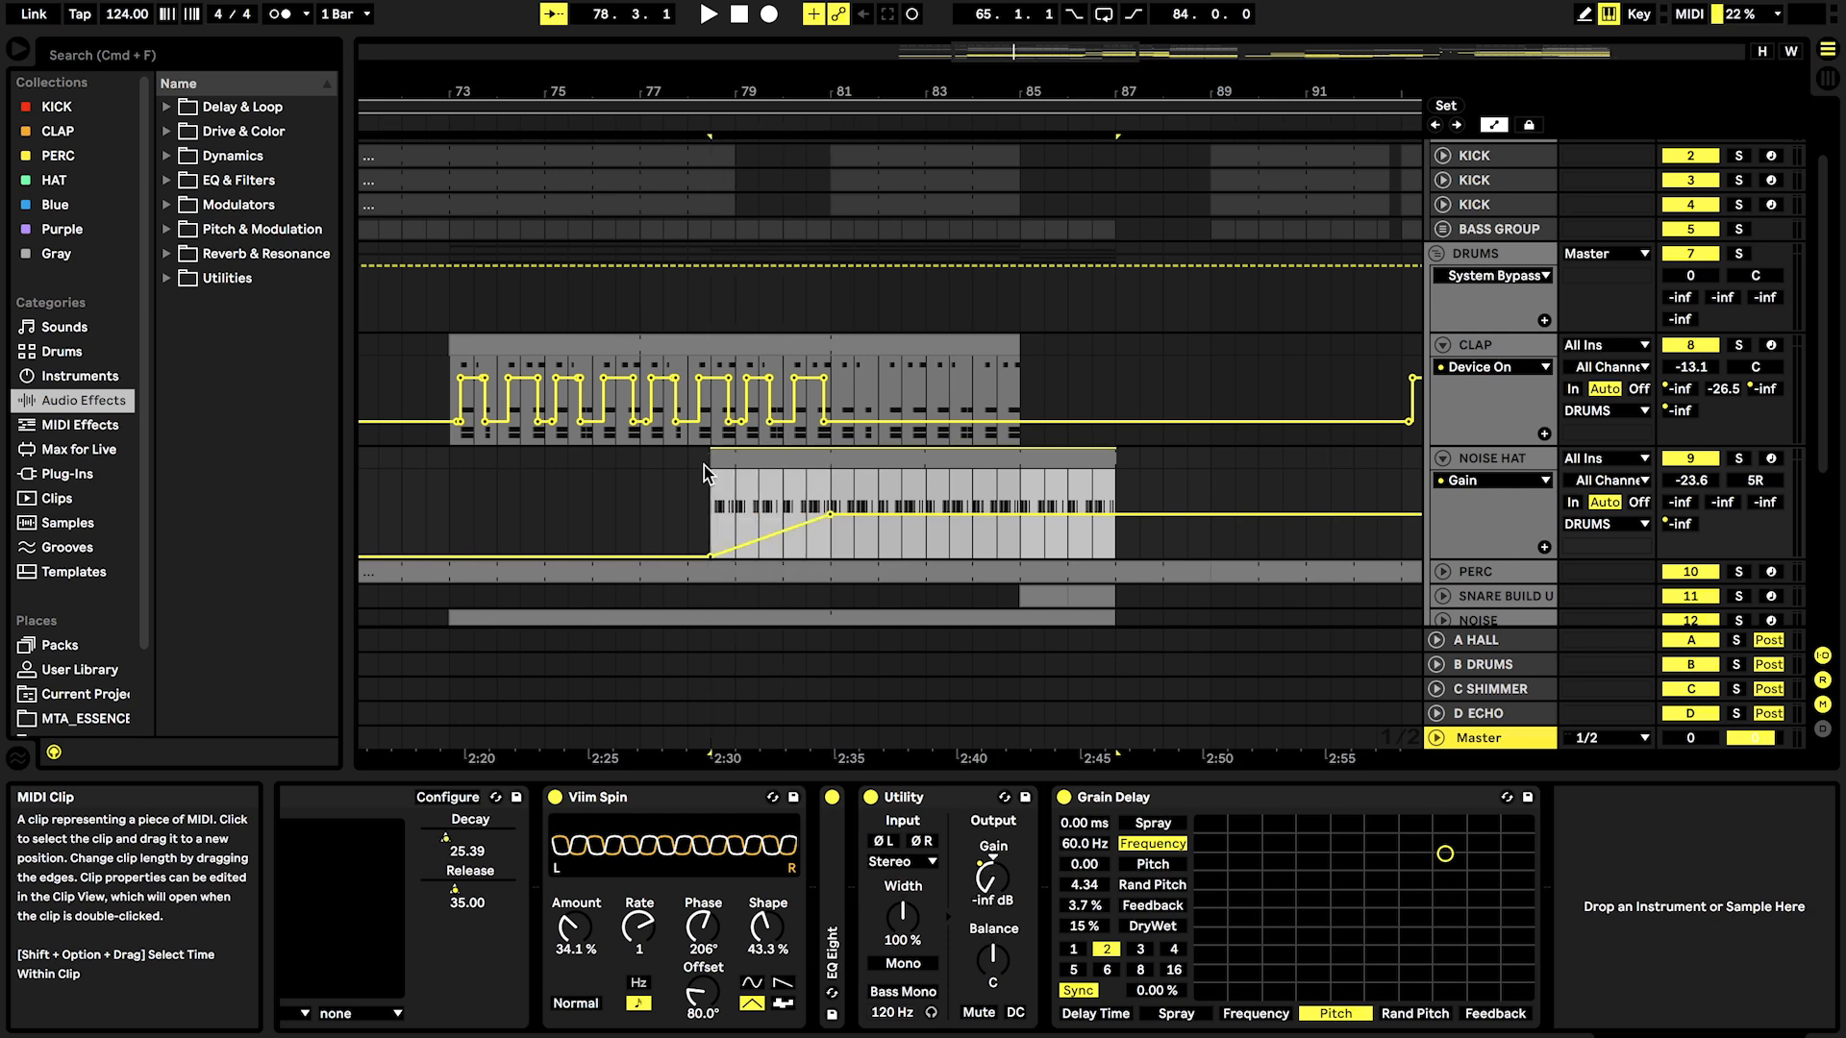
Step: Play the NOISE HAT section from 78.3 and show the automation of Diva's Decay parameter
click(712, 524)
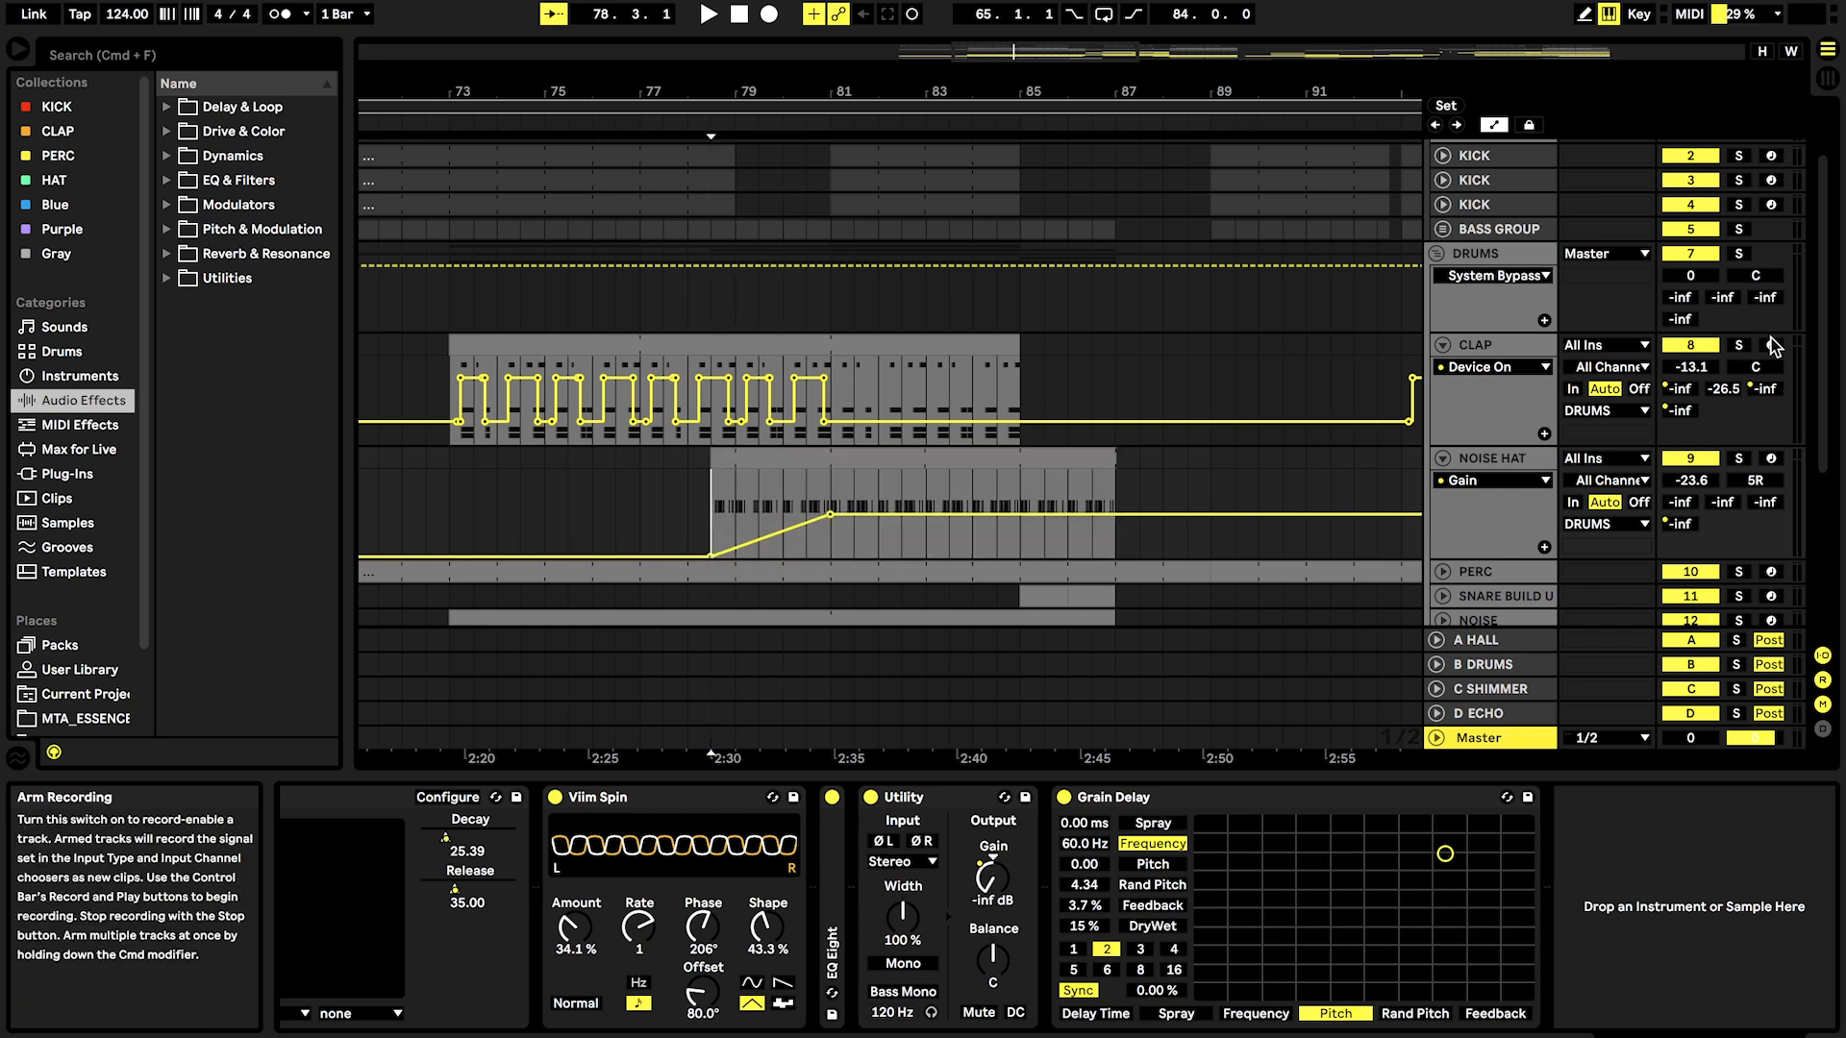
key(space)
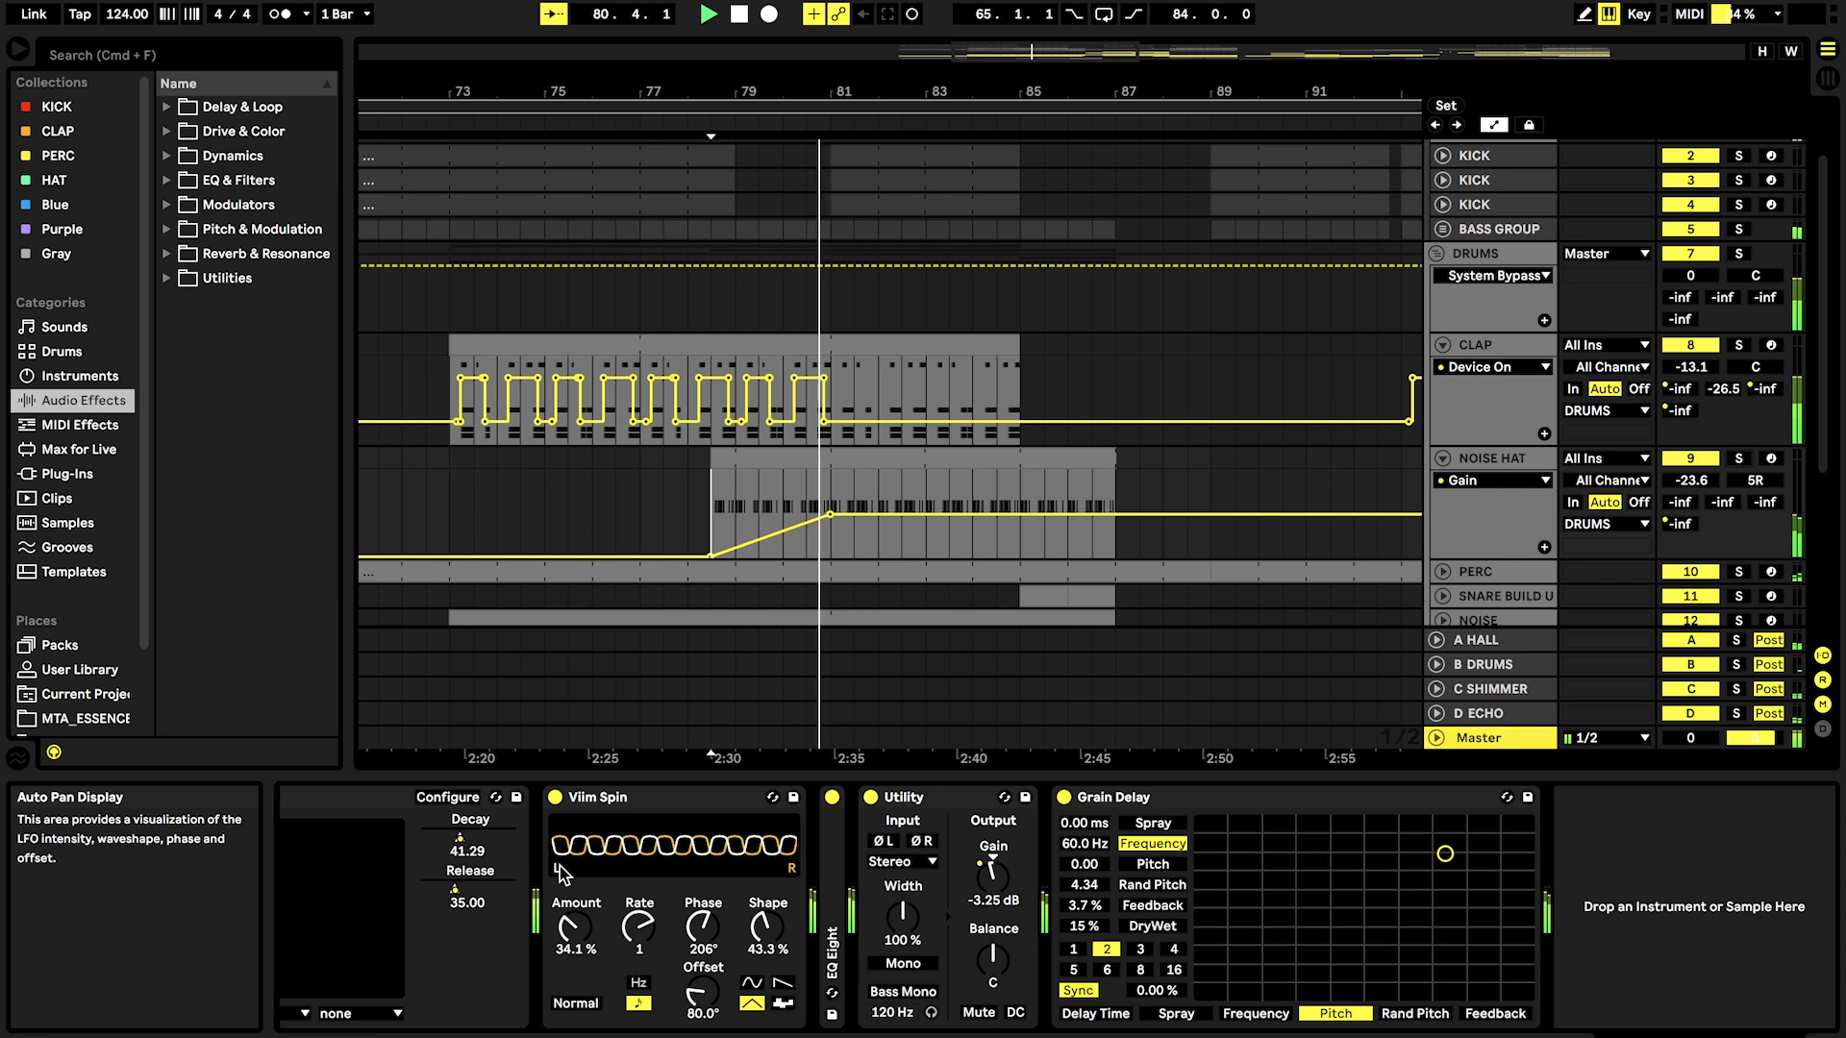
click(450, 844)
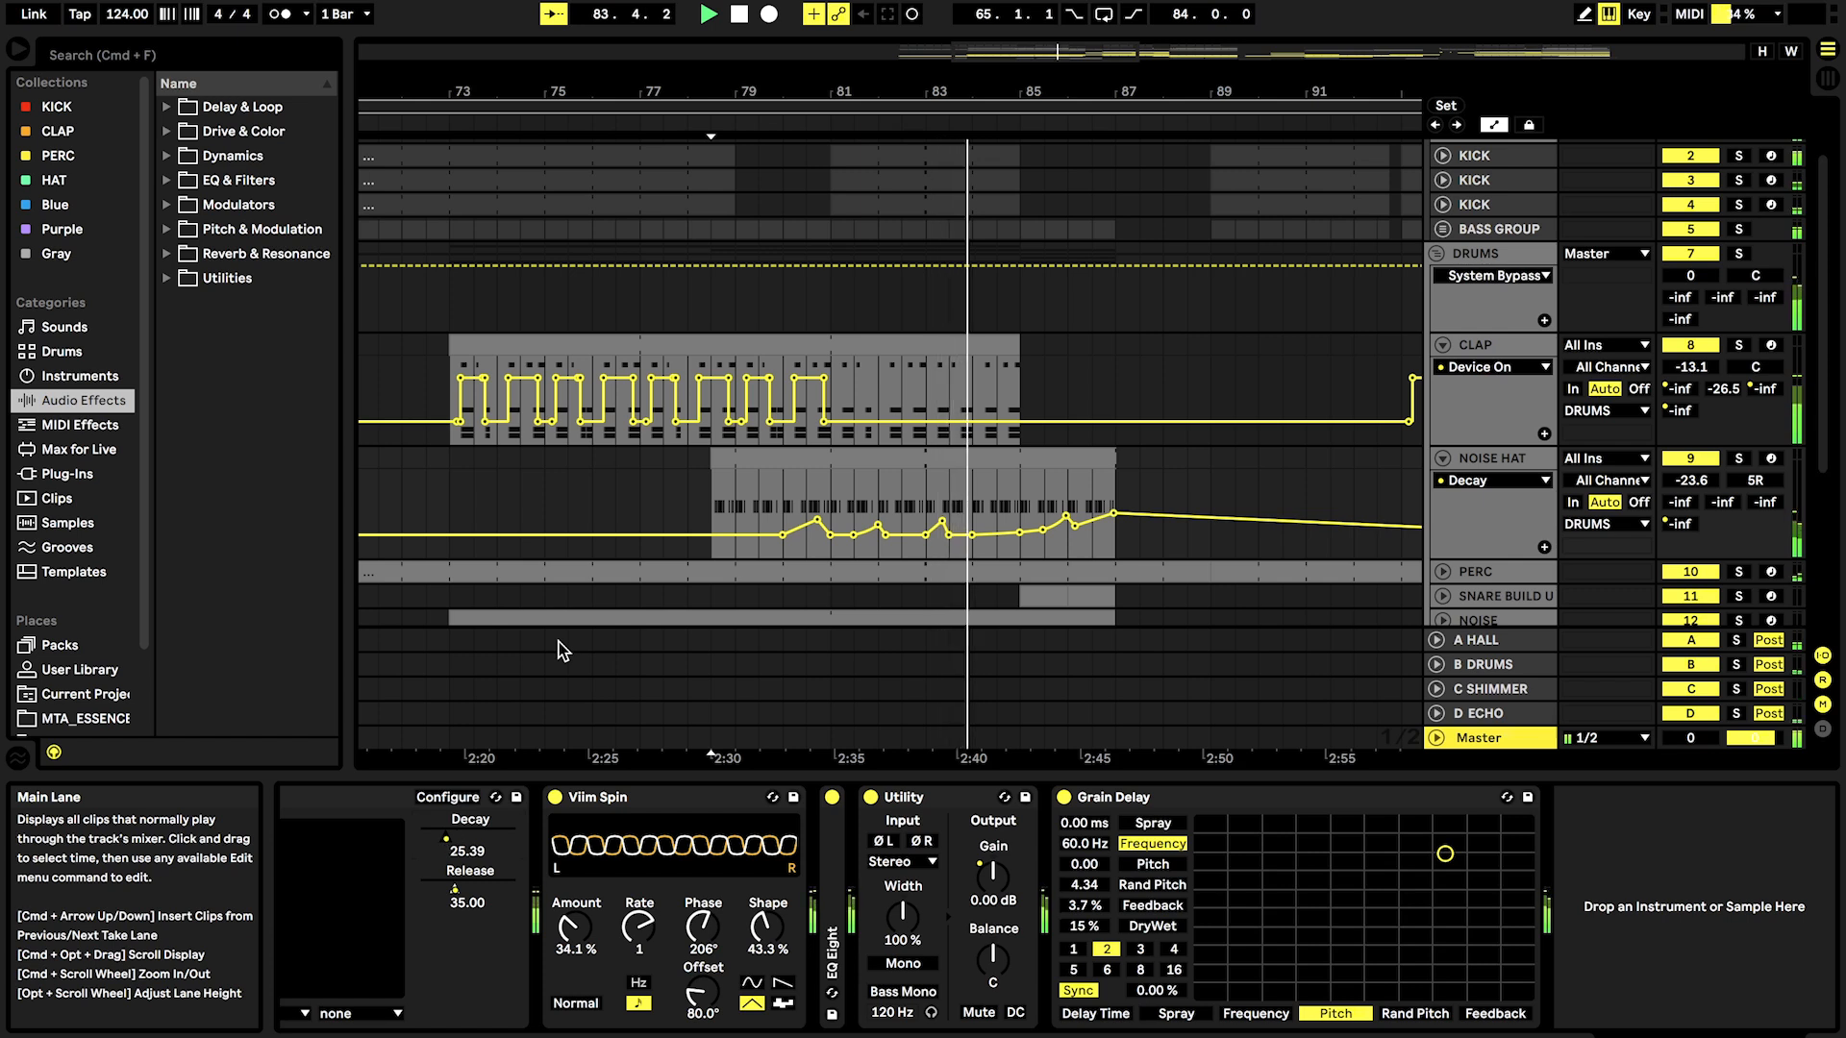
scroll(748, 575, down, 3)
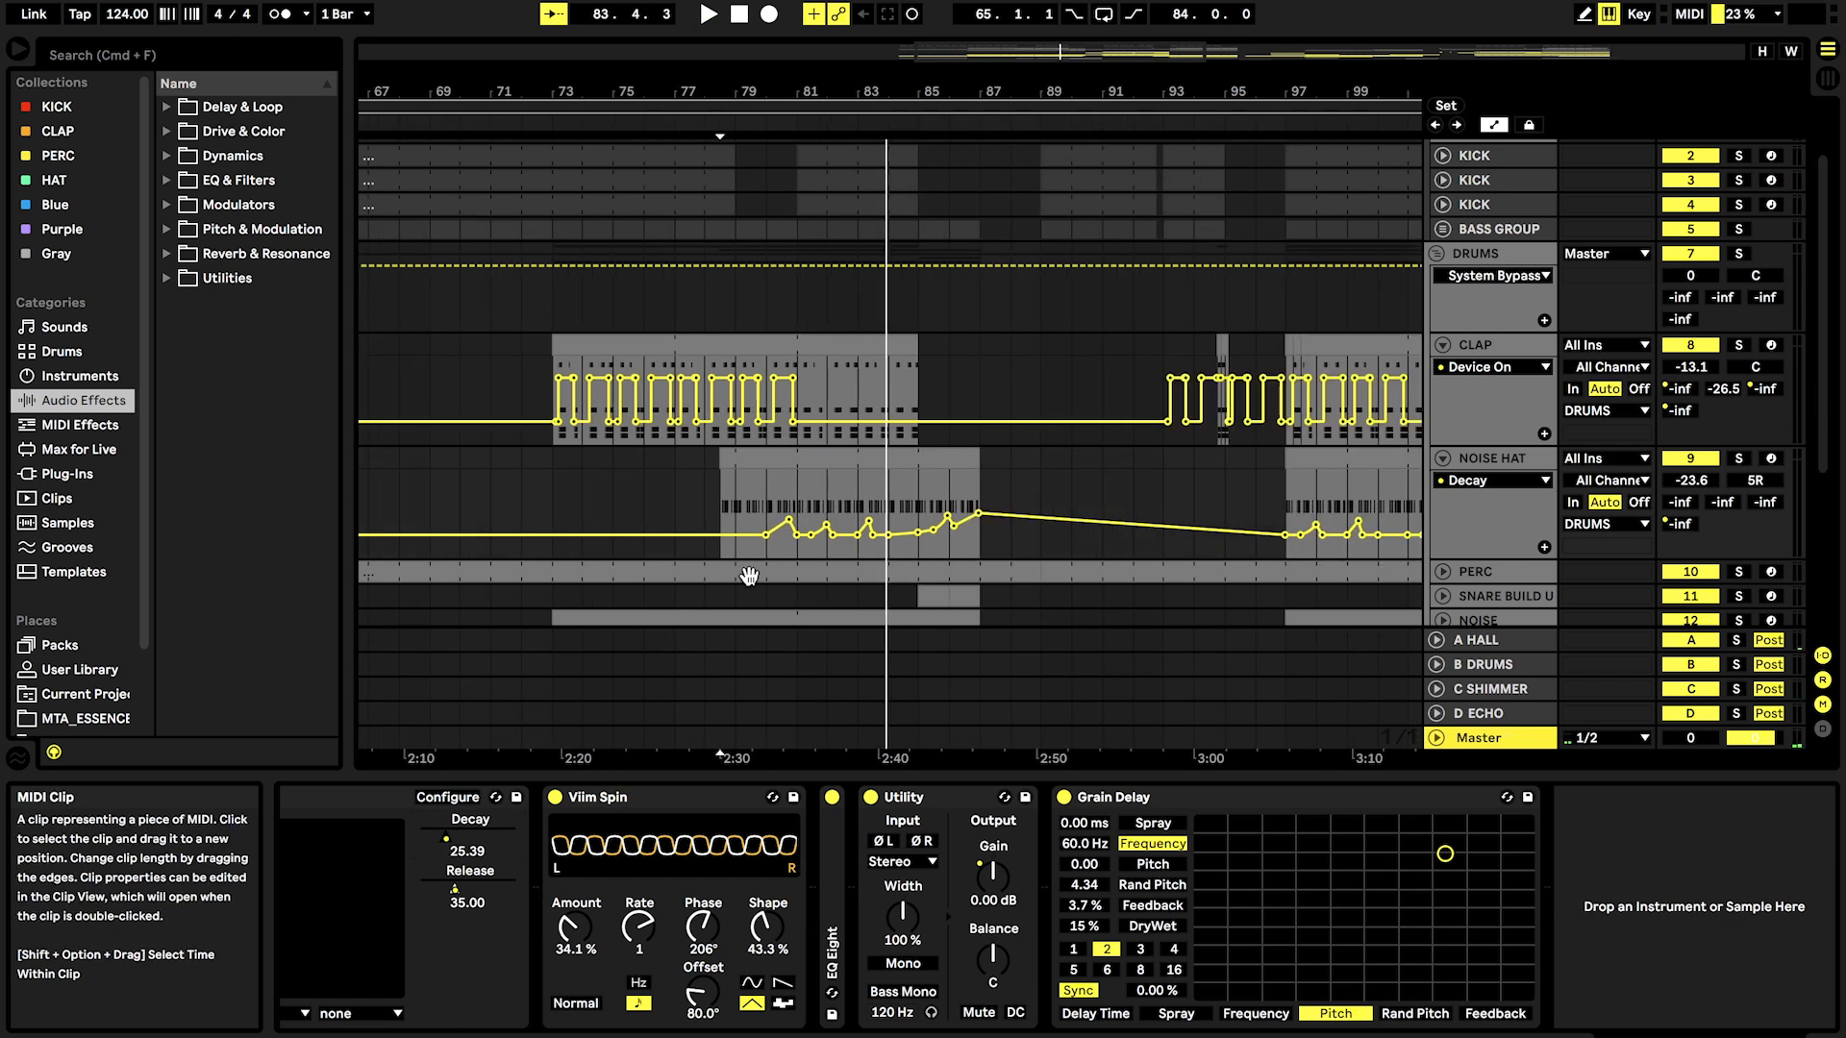
Step: Unfold and solo the PERC track, and look over its clips across the arrangement from bar 65
click(1443, 571)
click(1488, 571)
click(1739, 555)
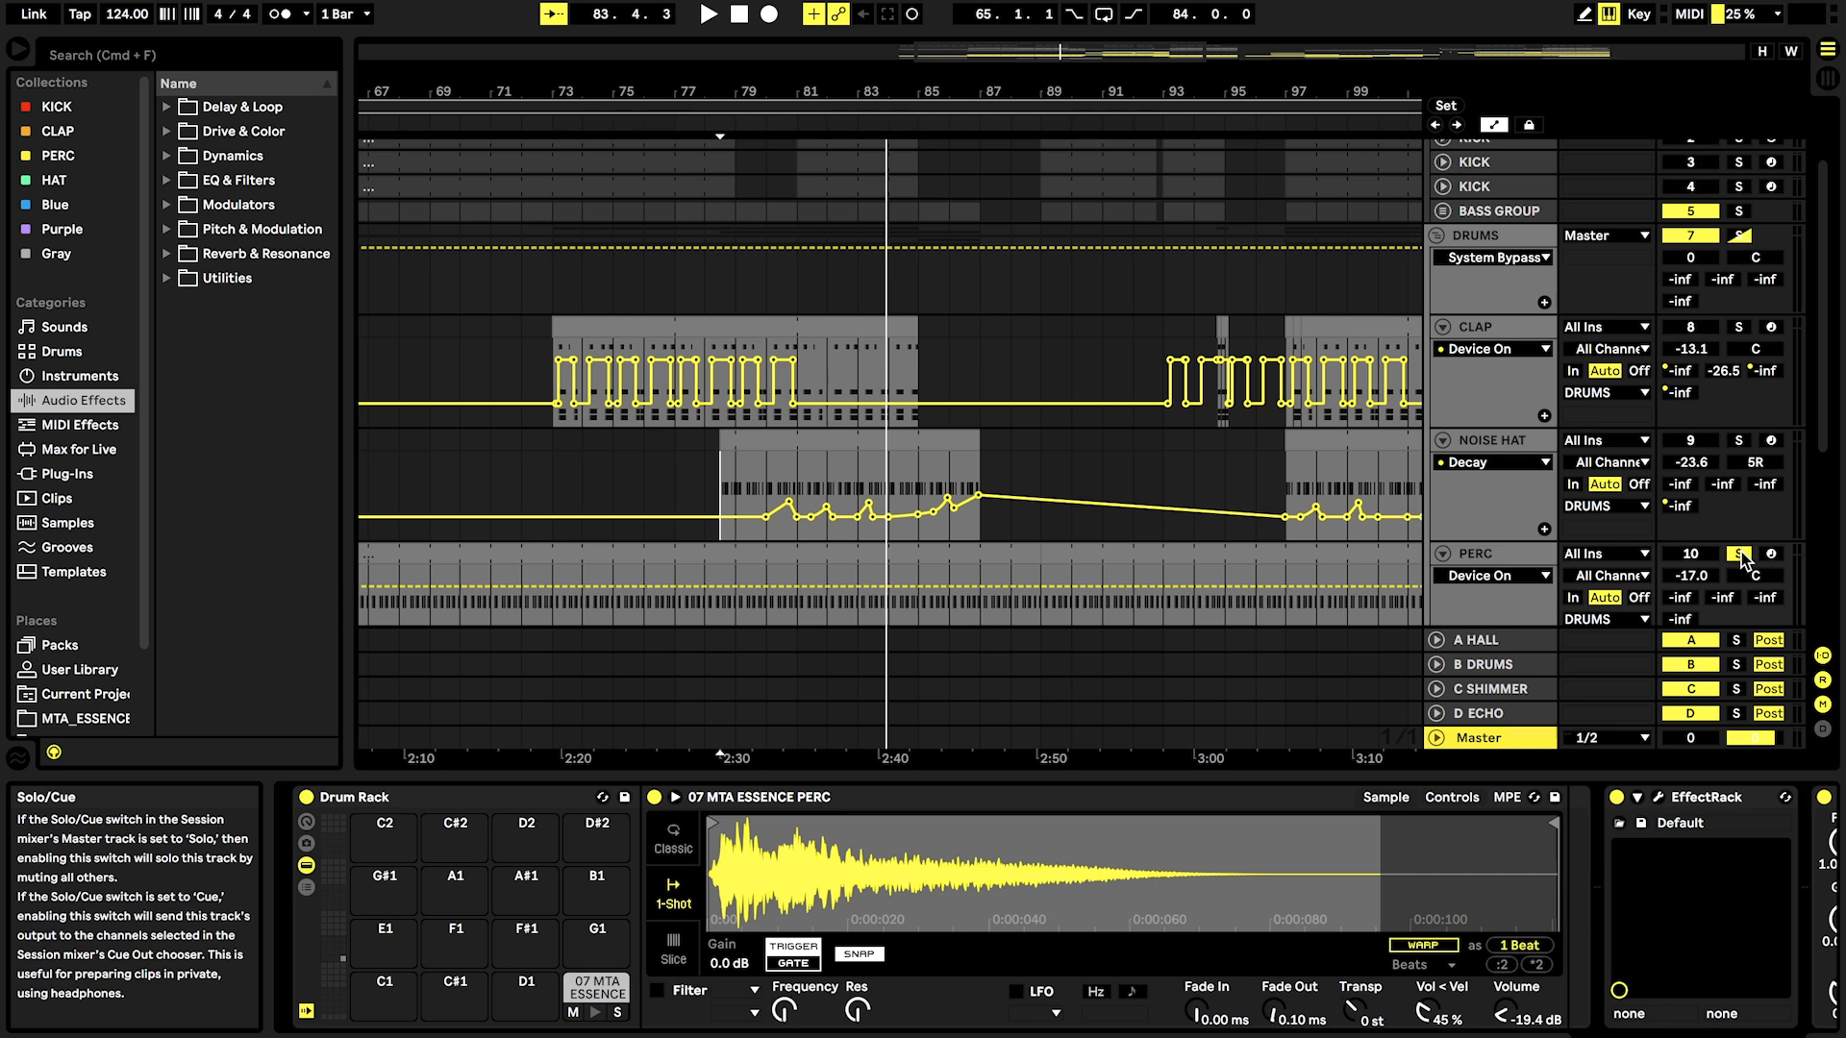
scroll(719, 555, left, 4)
scroll(719, 555, down, 1)
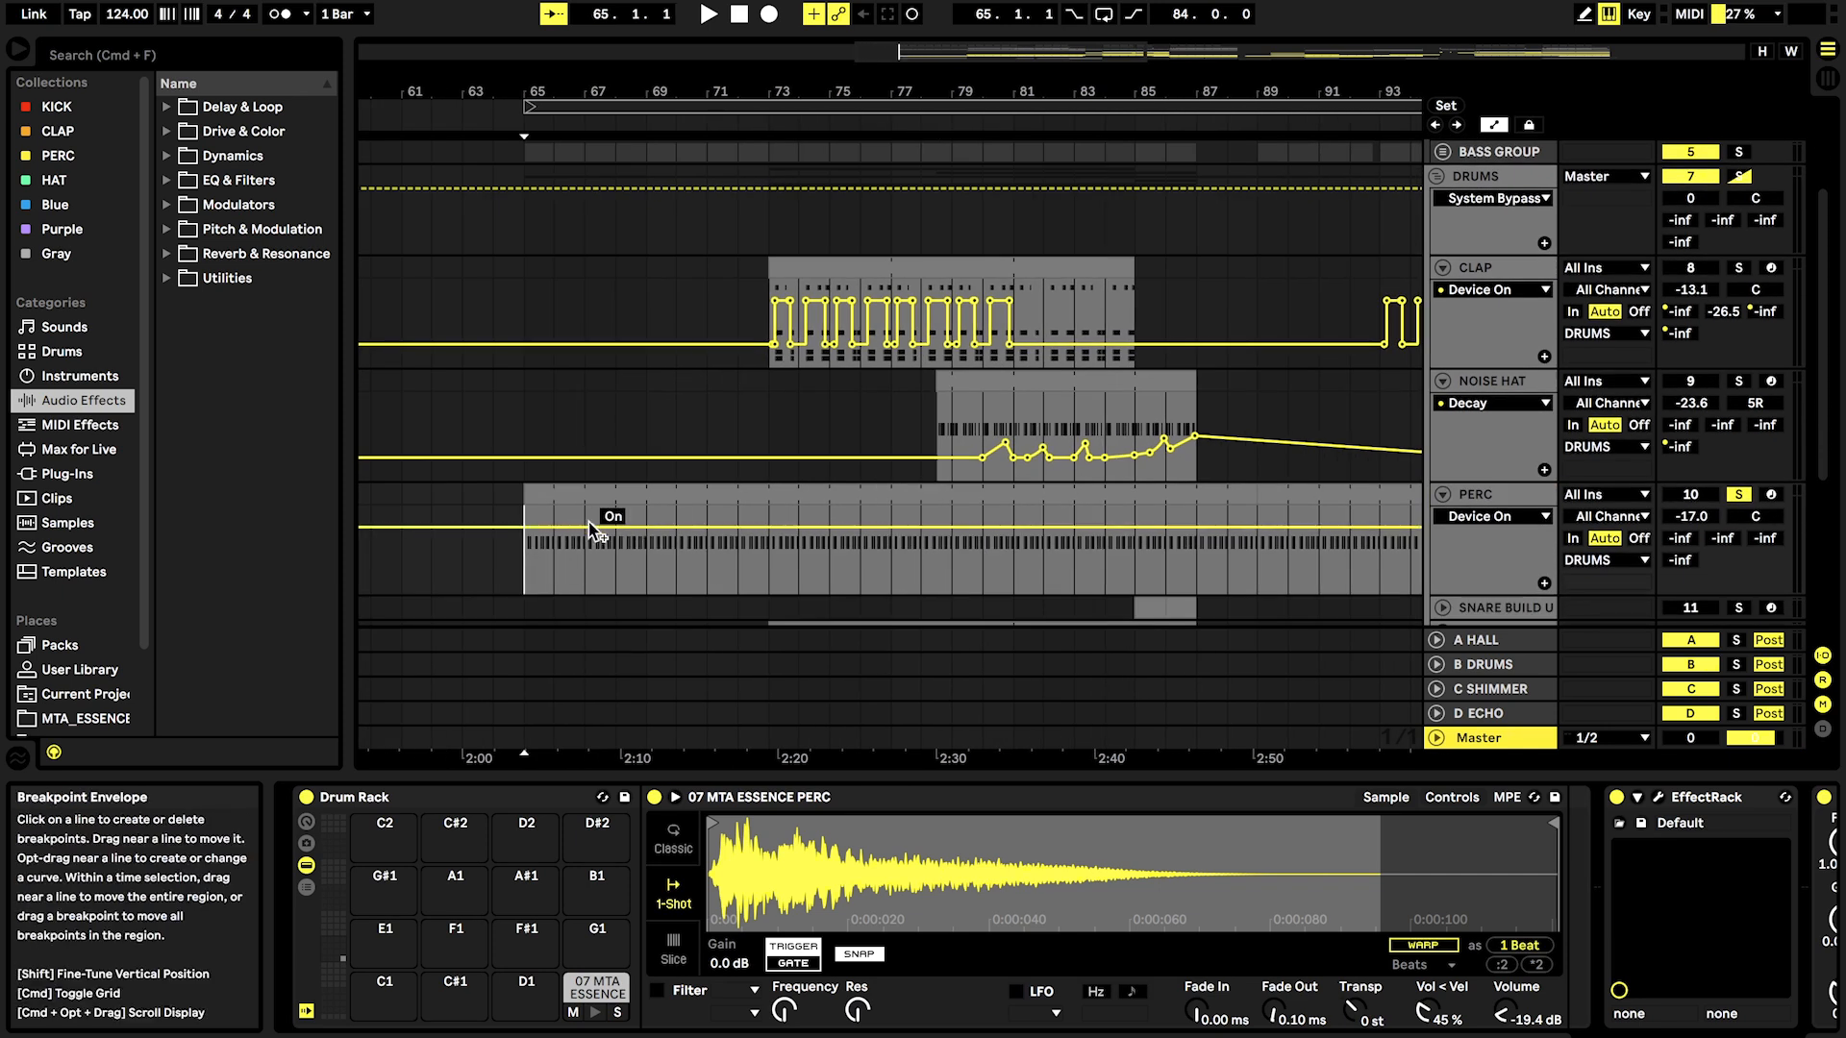
scroll(529, 577, down, 6)
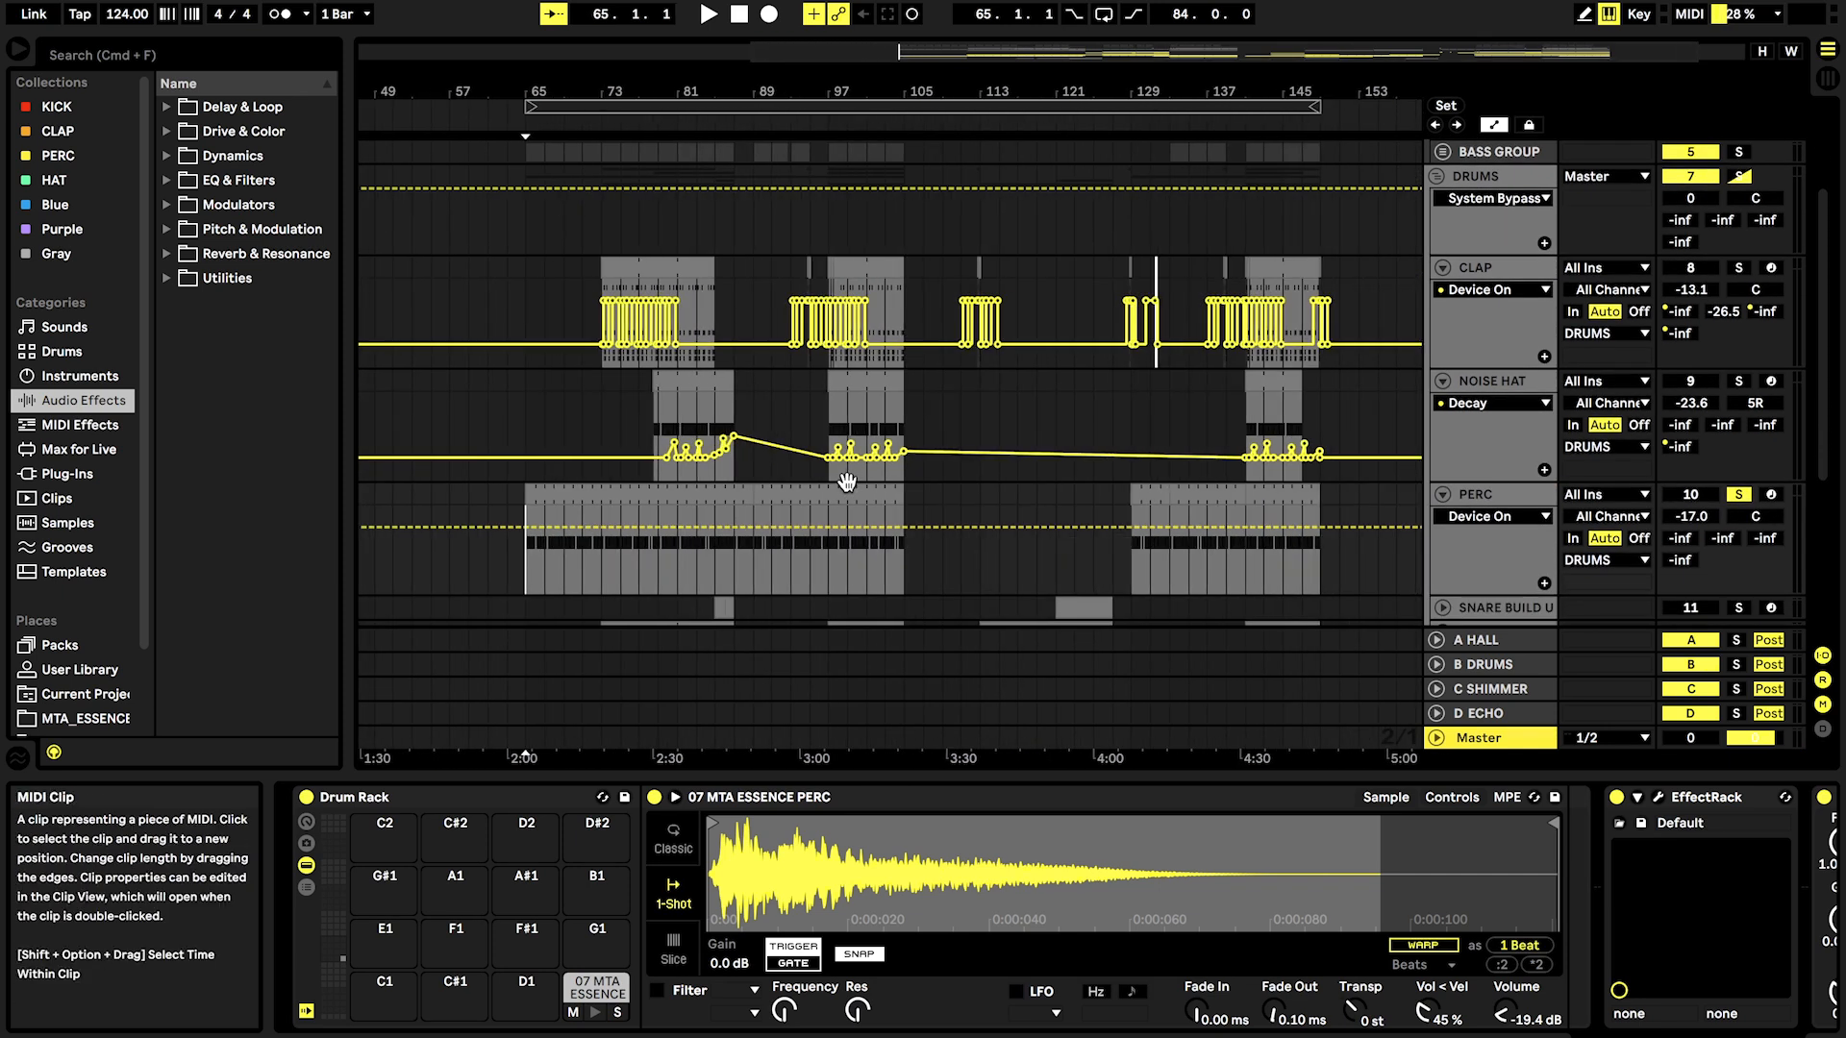
scroll(987, 523, up, 2)
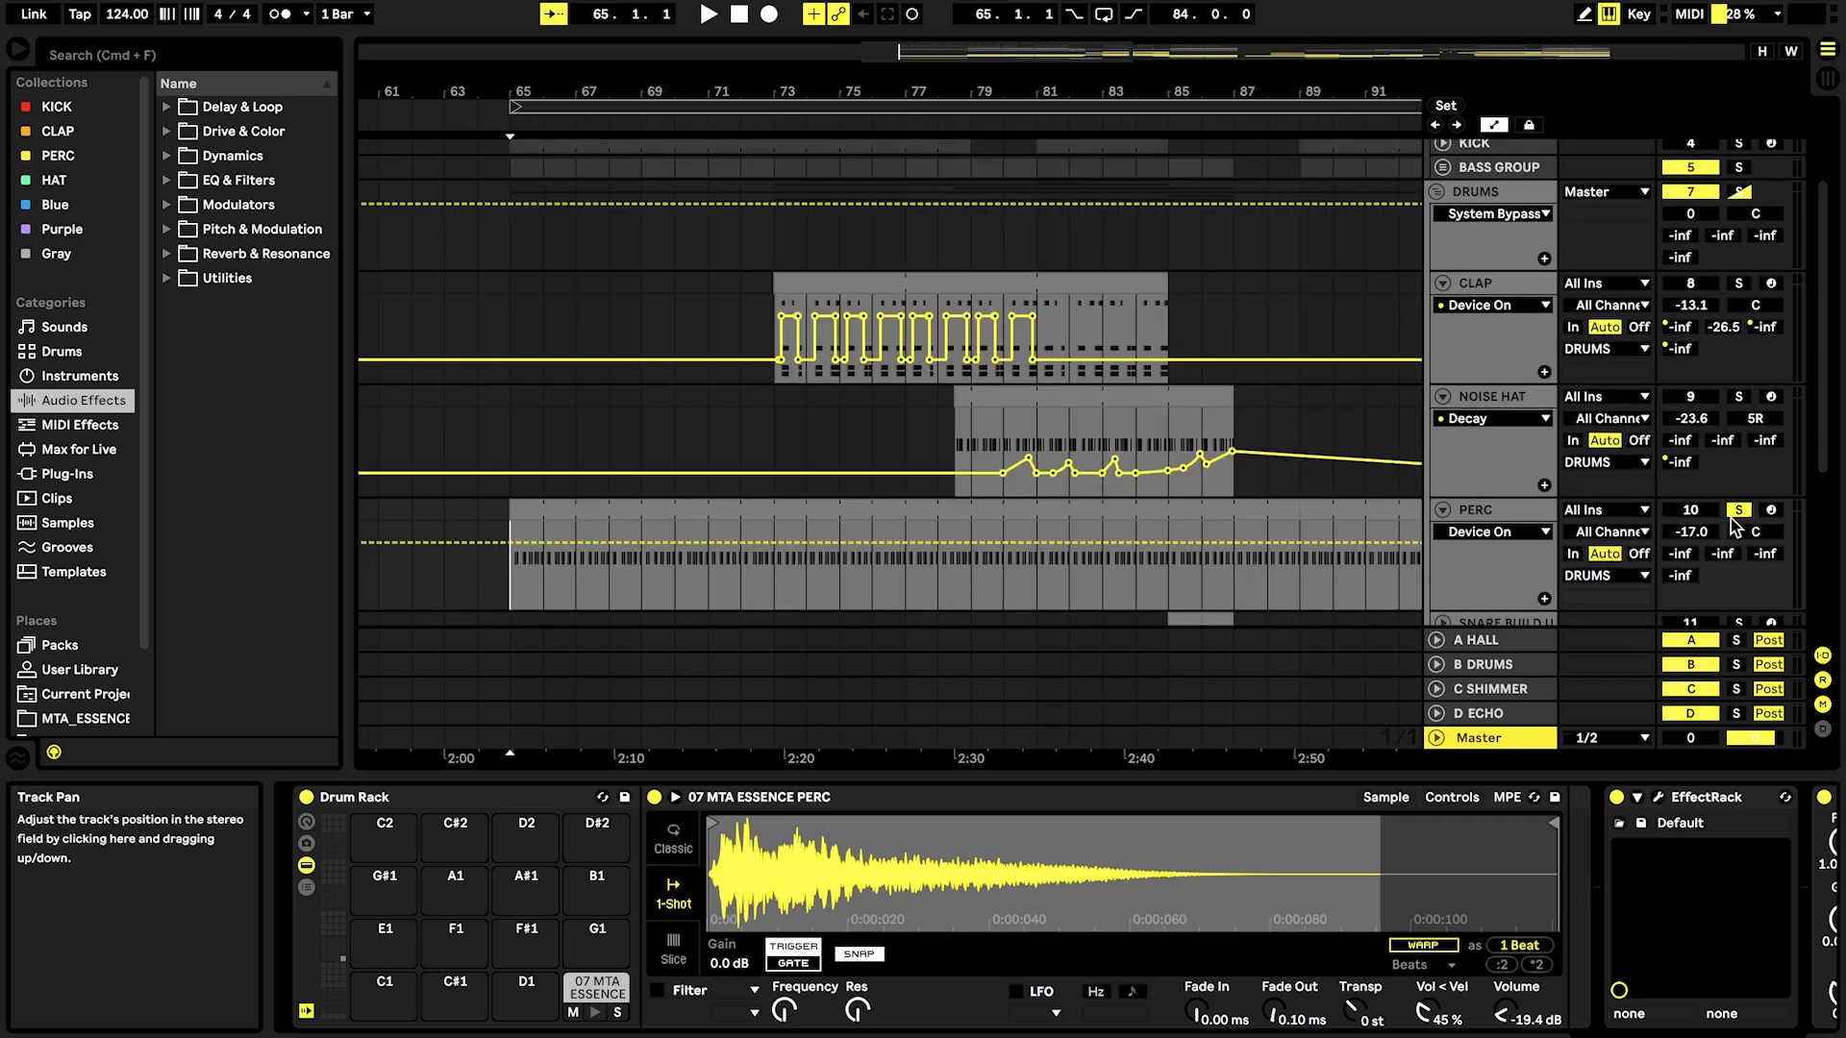
Step: Unsolo PERC and play the mix from bar 65, switching the track off and back on to compare
click(1739, 510)
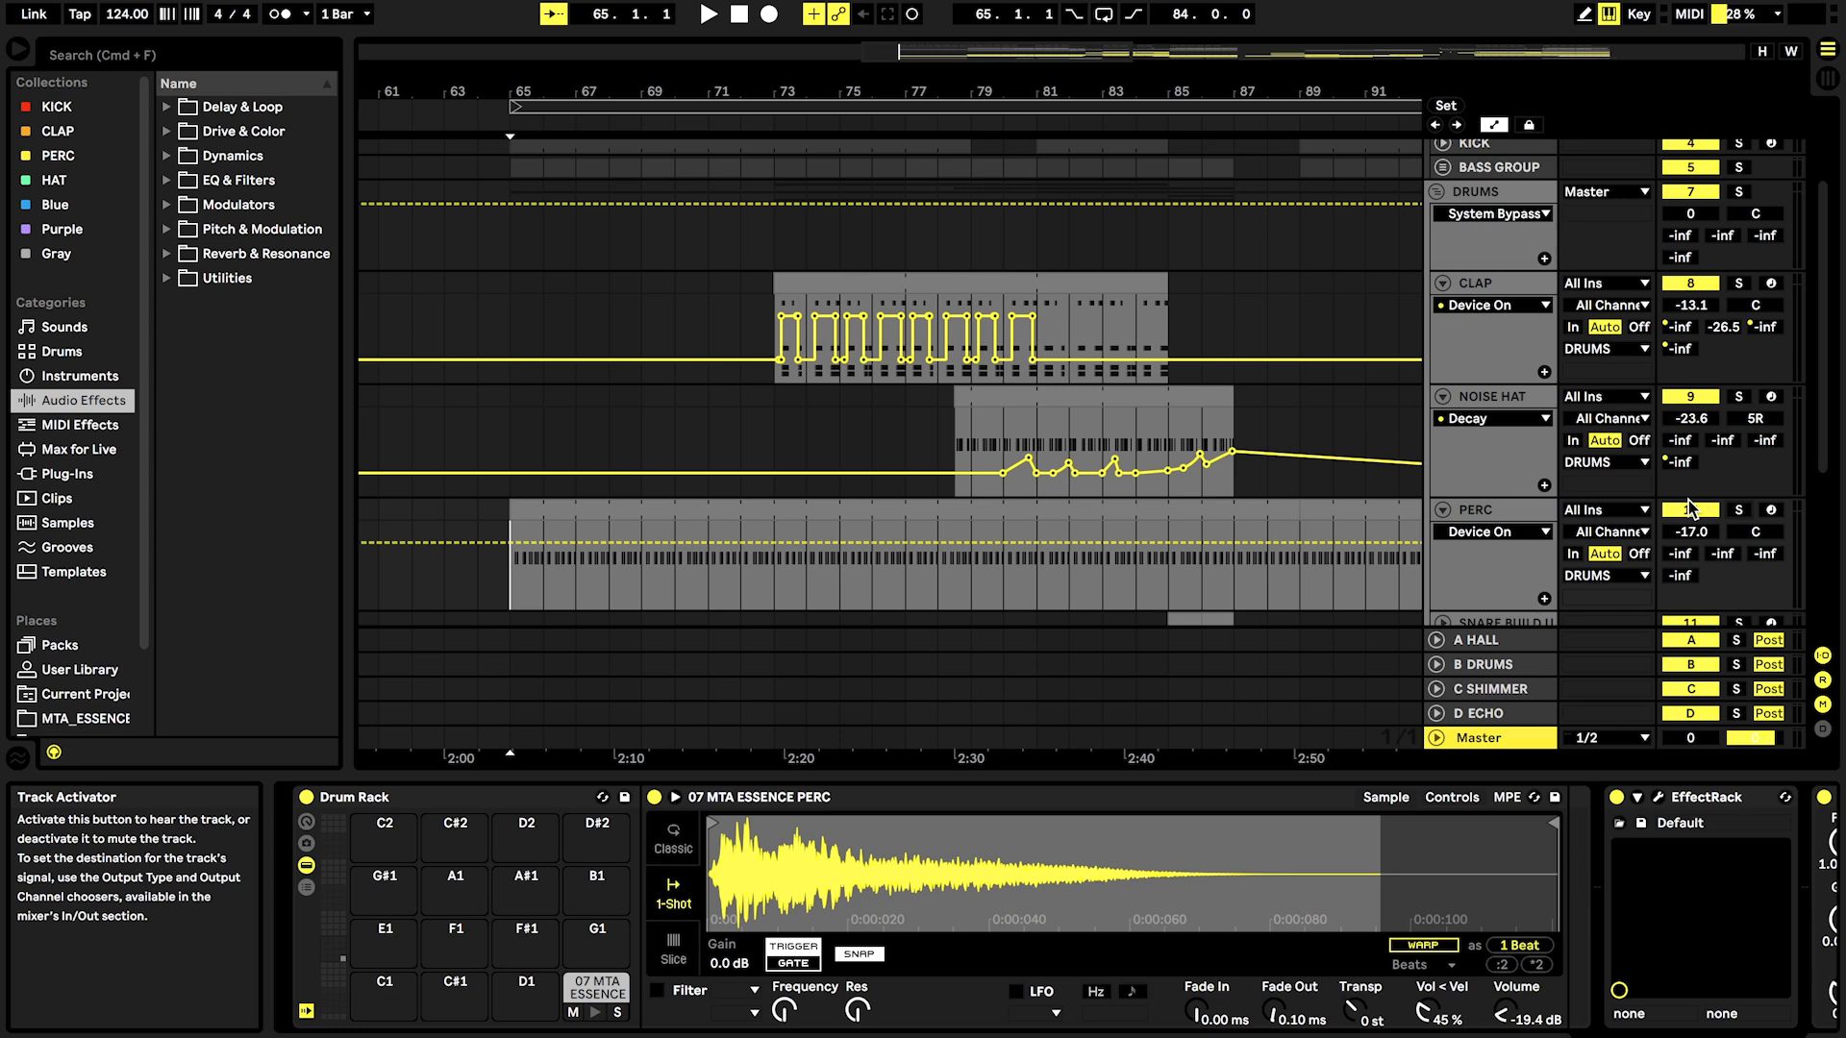
click(1689, 511)
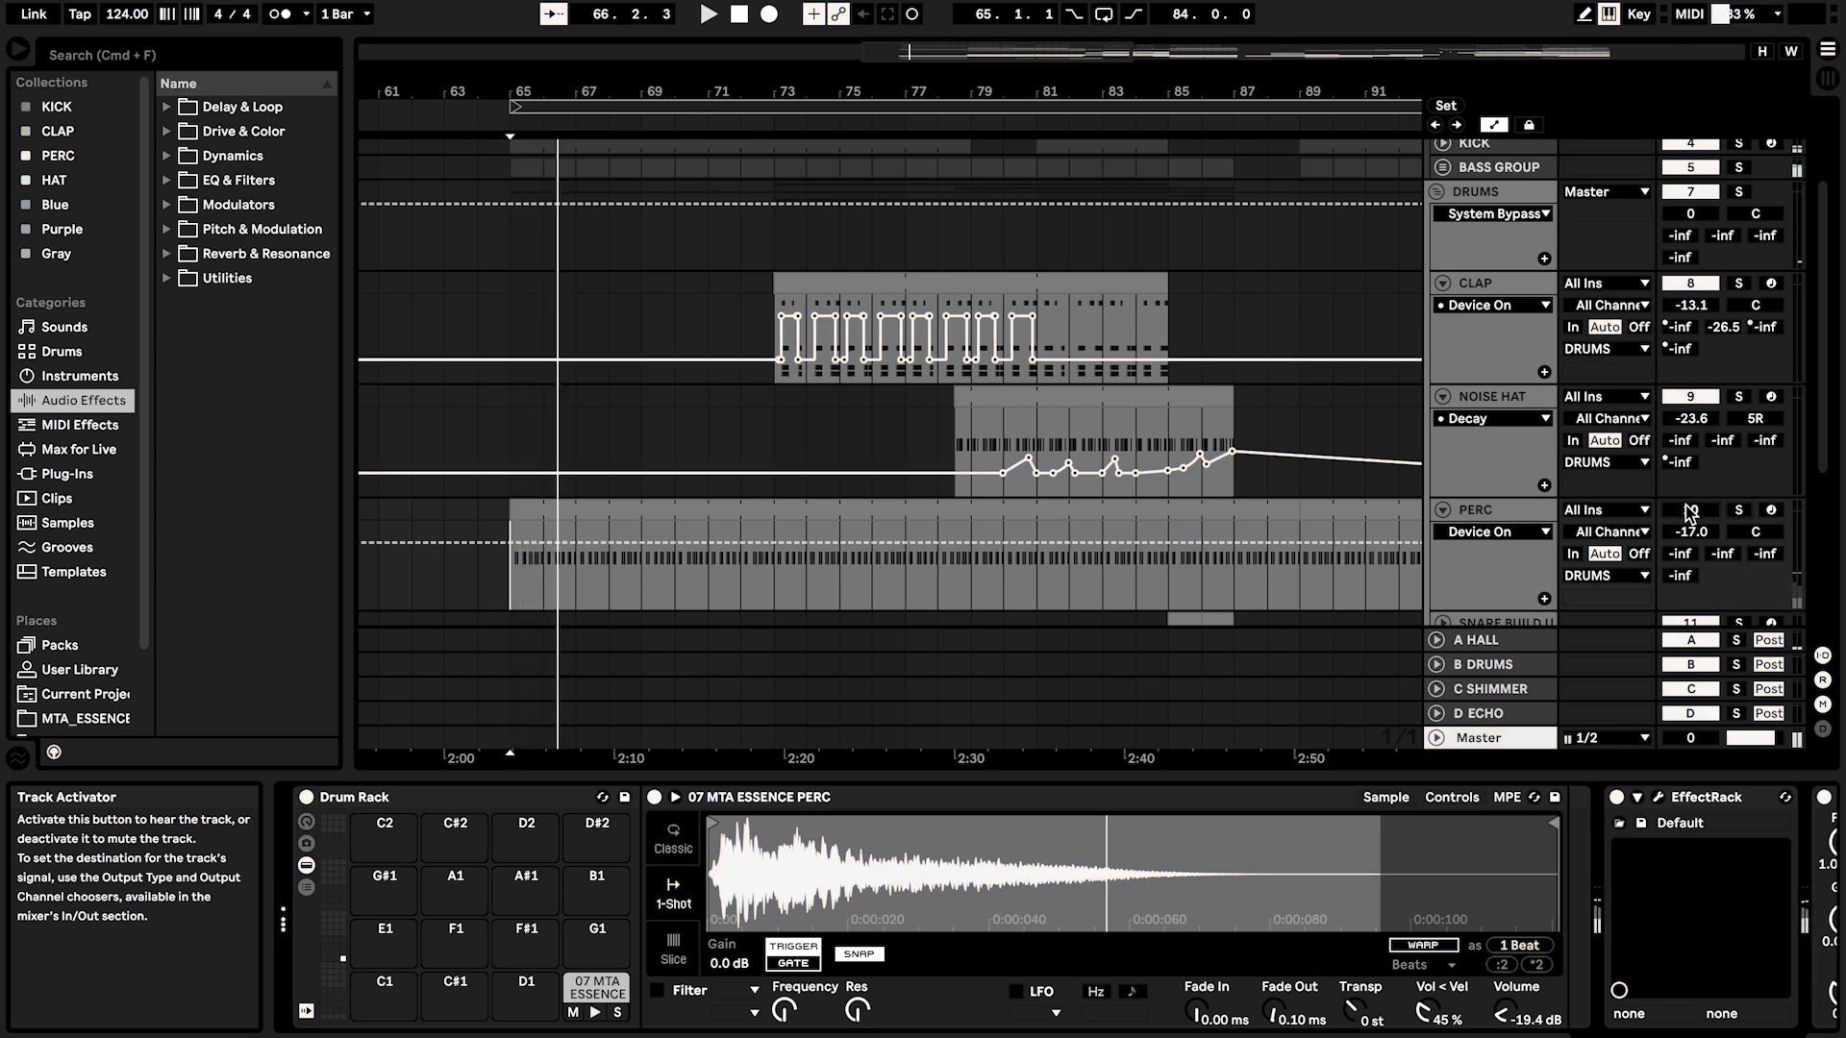
click(1689, 511)
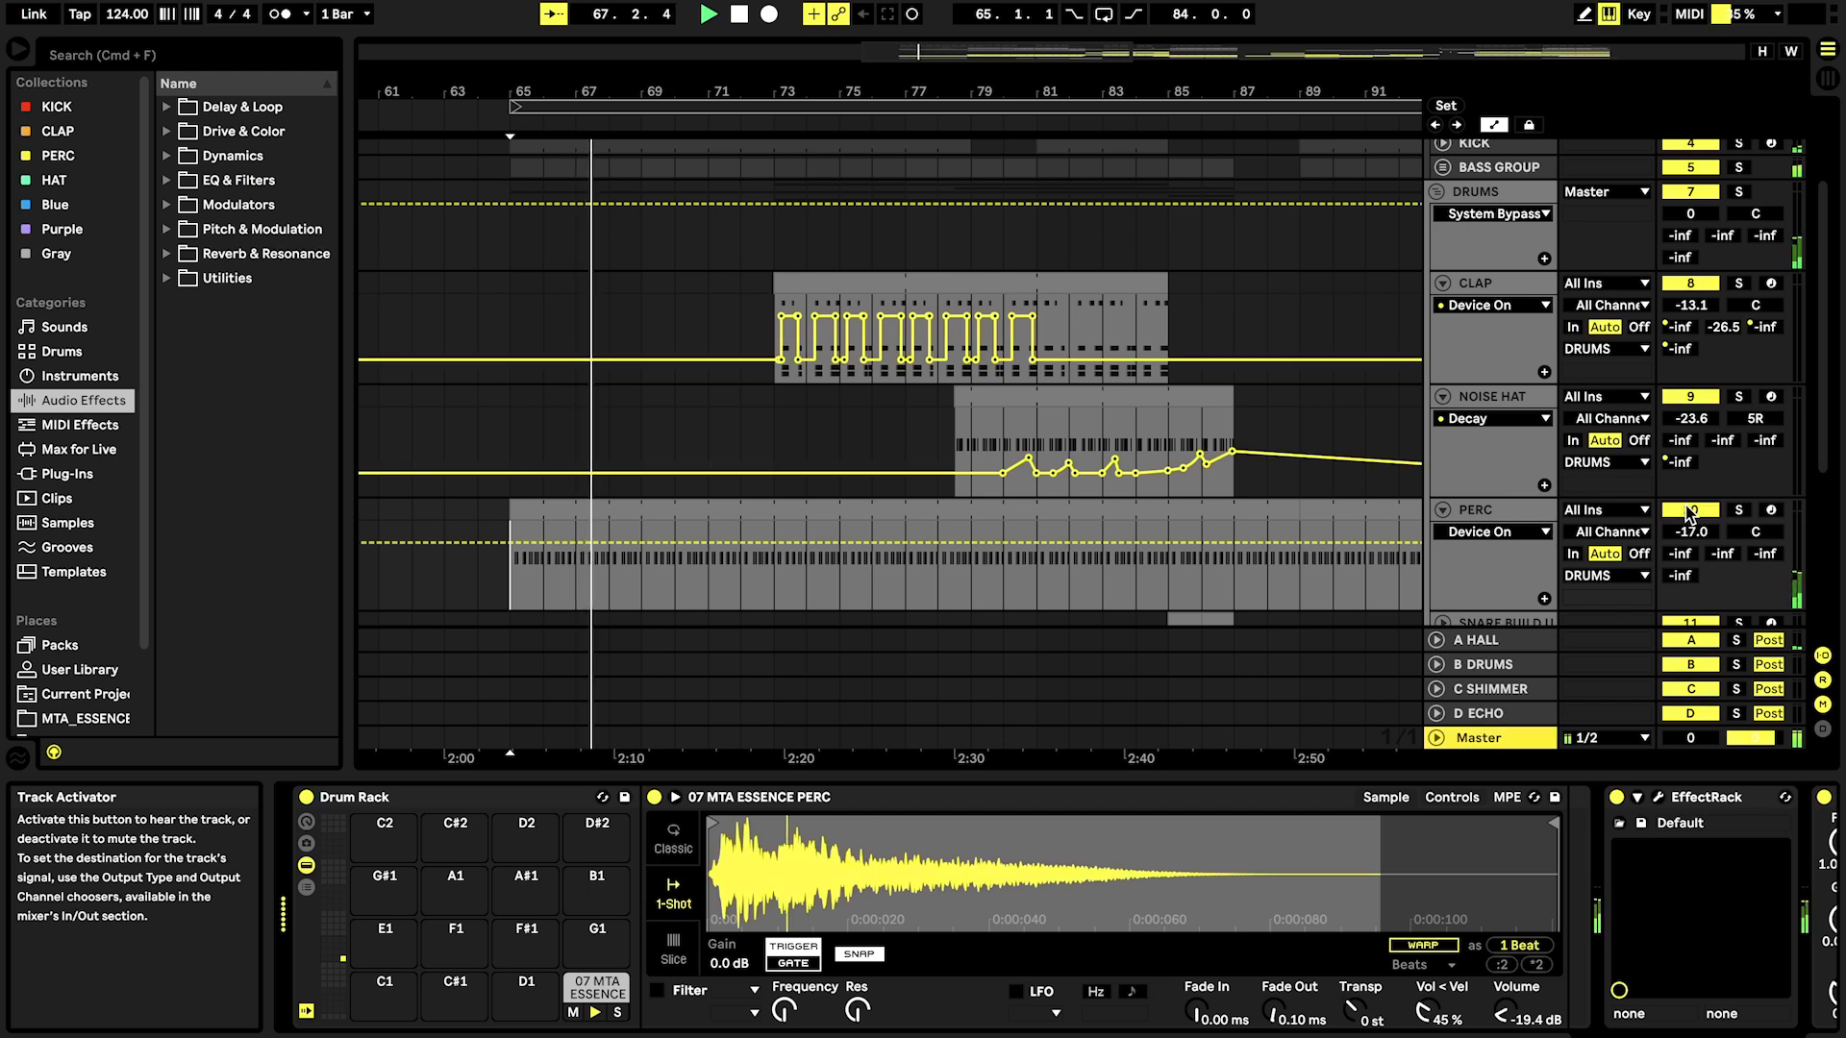
Step: Examine the PERC track's device chain from the Drum Rack and its sample through EffectRack to EQ Eight
click(1485, 512)
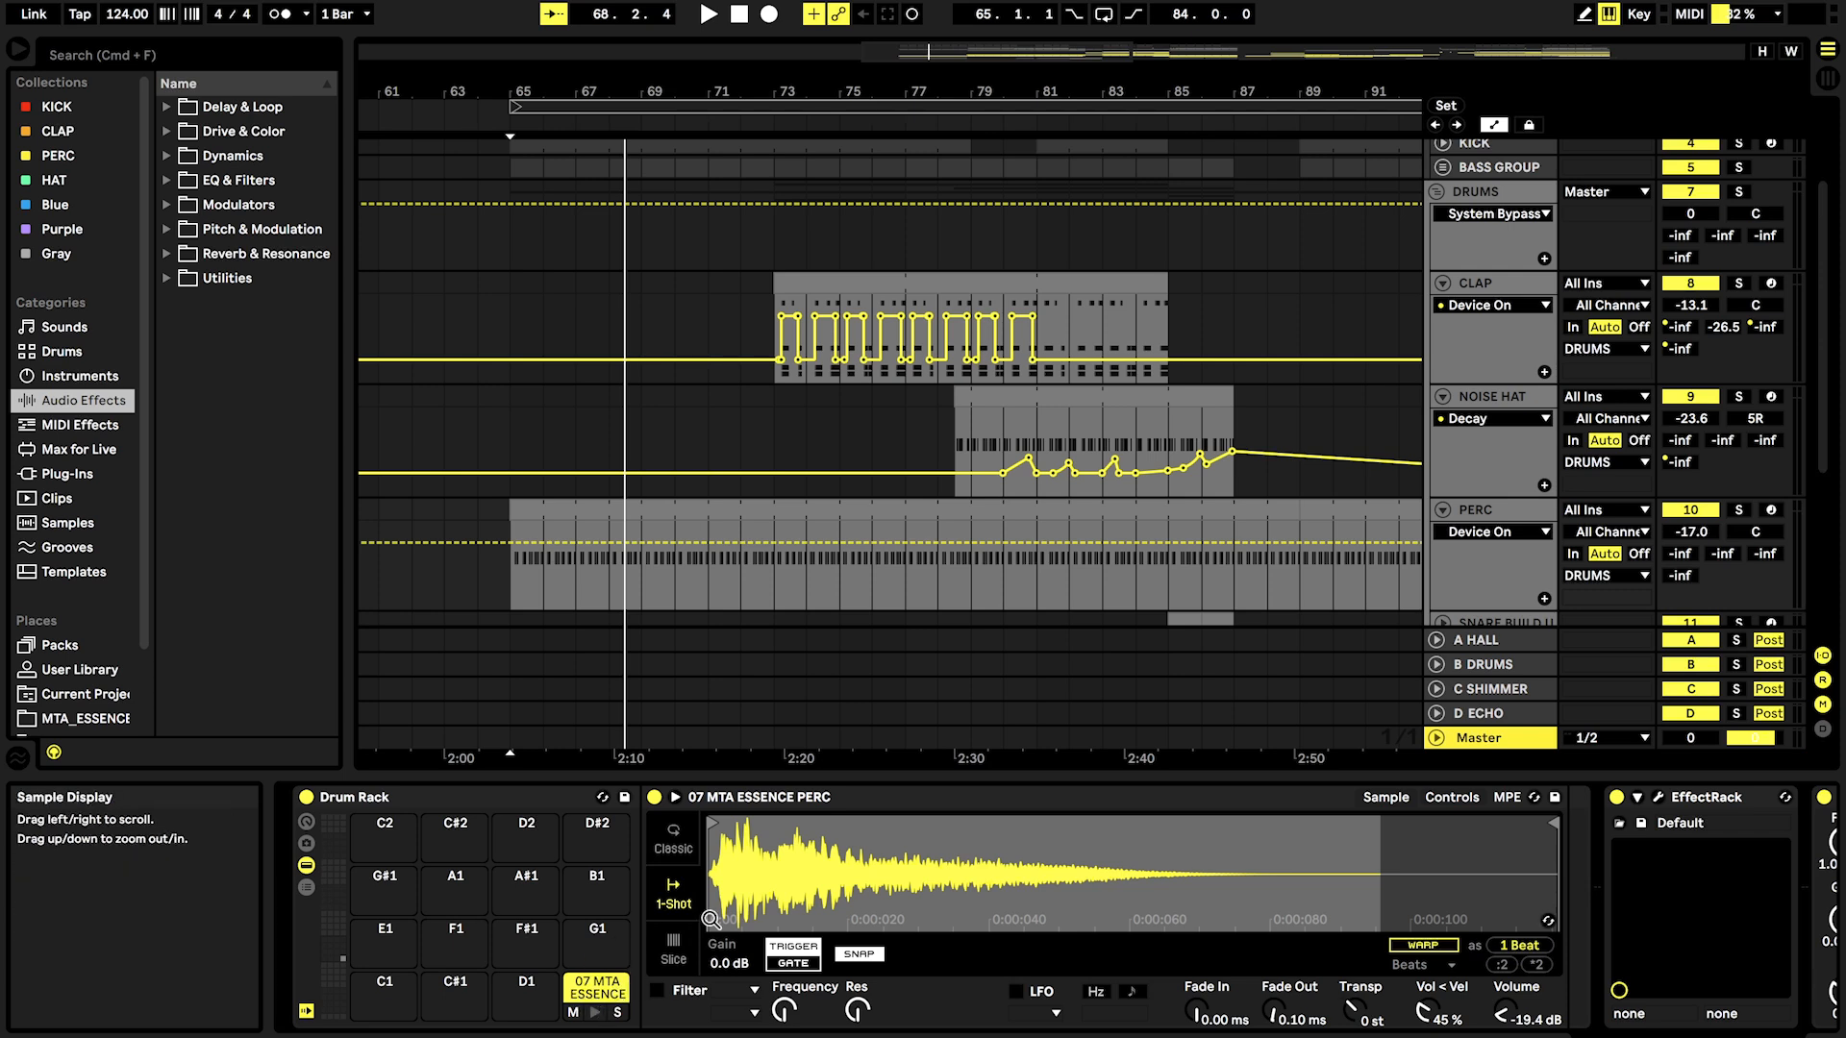
scroll(586, 918, right, 5)
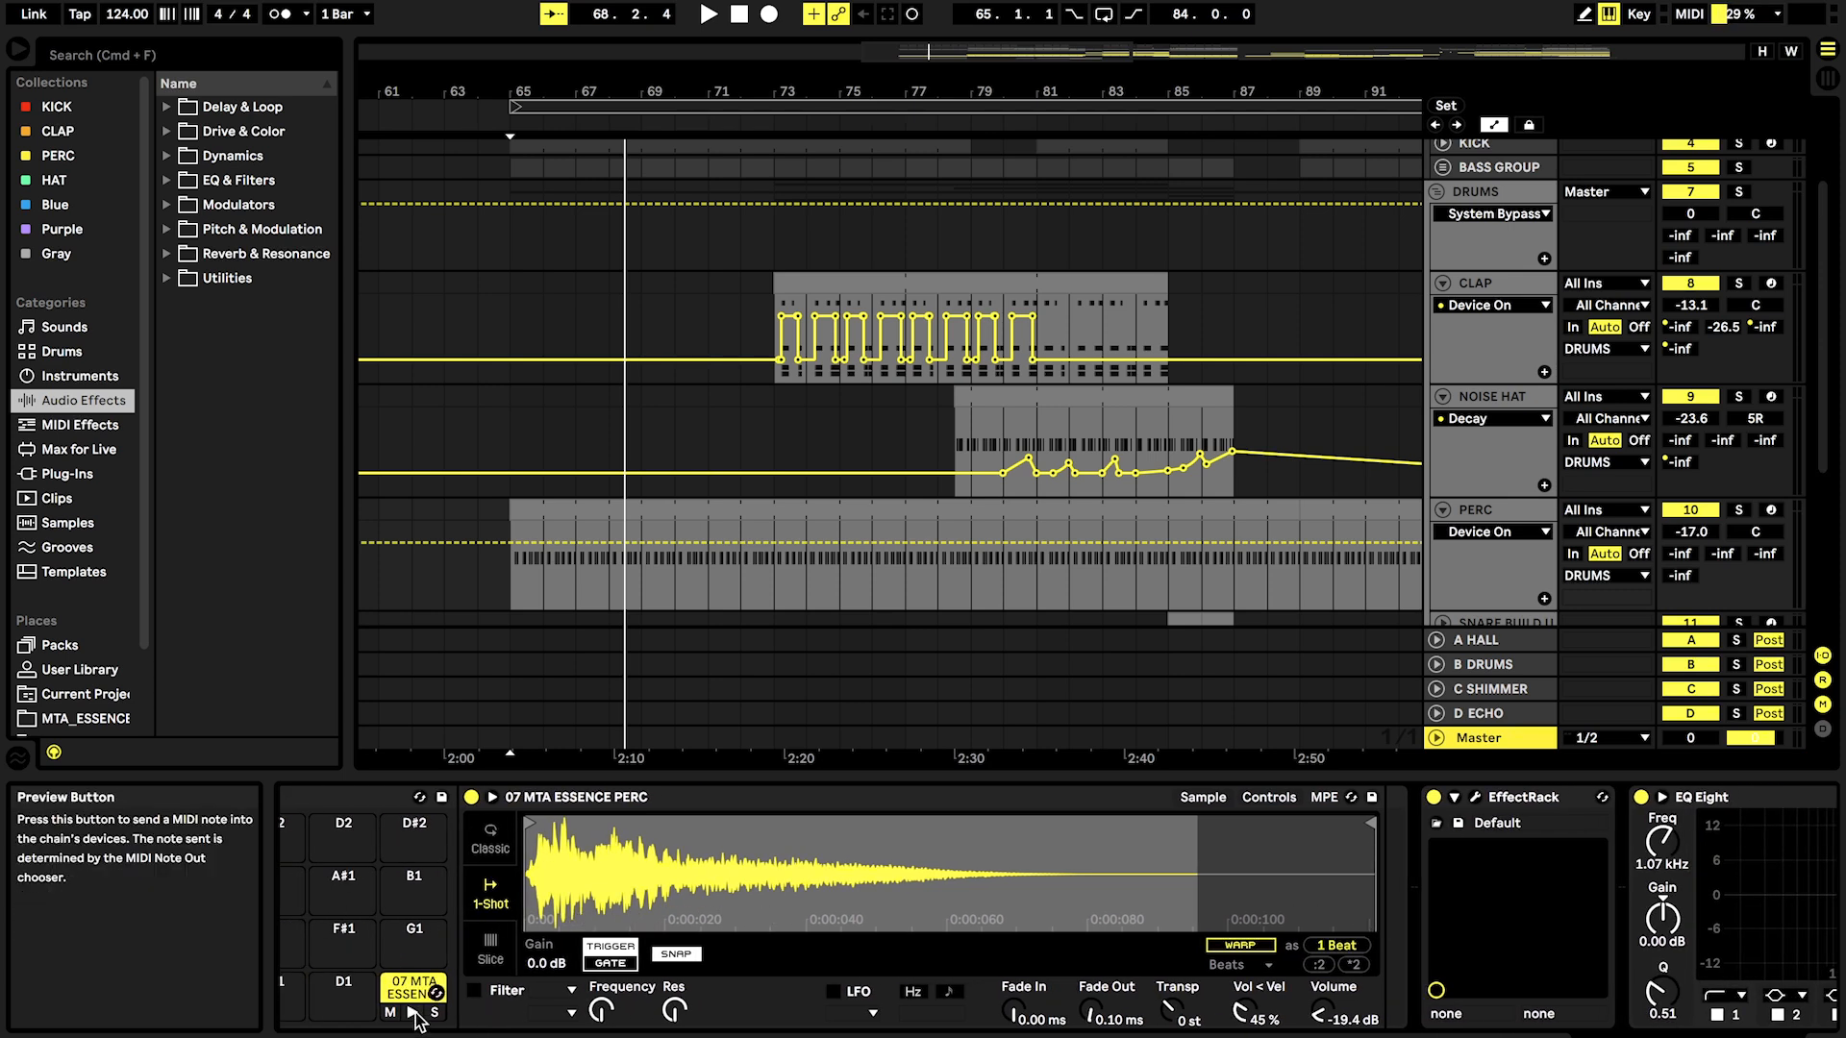
scroll(673, 913, right, 5)
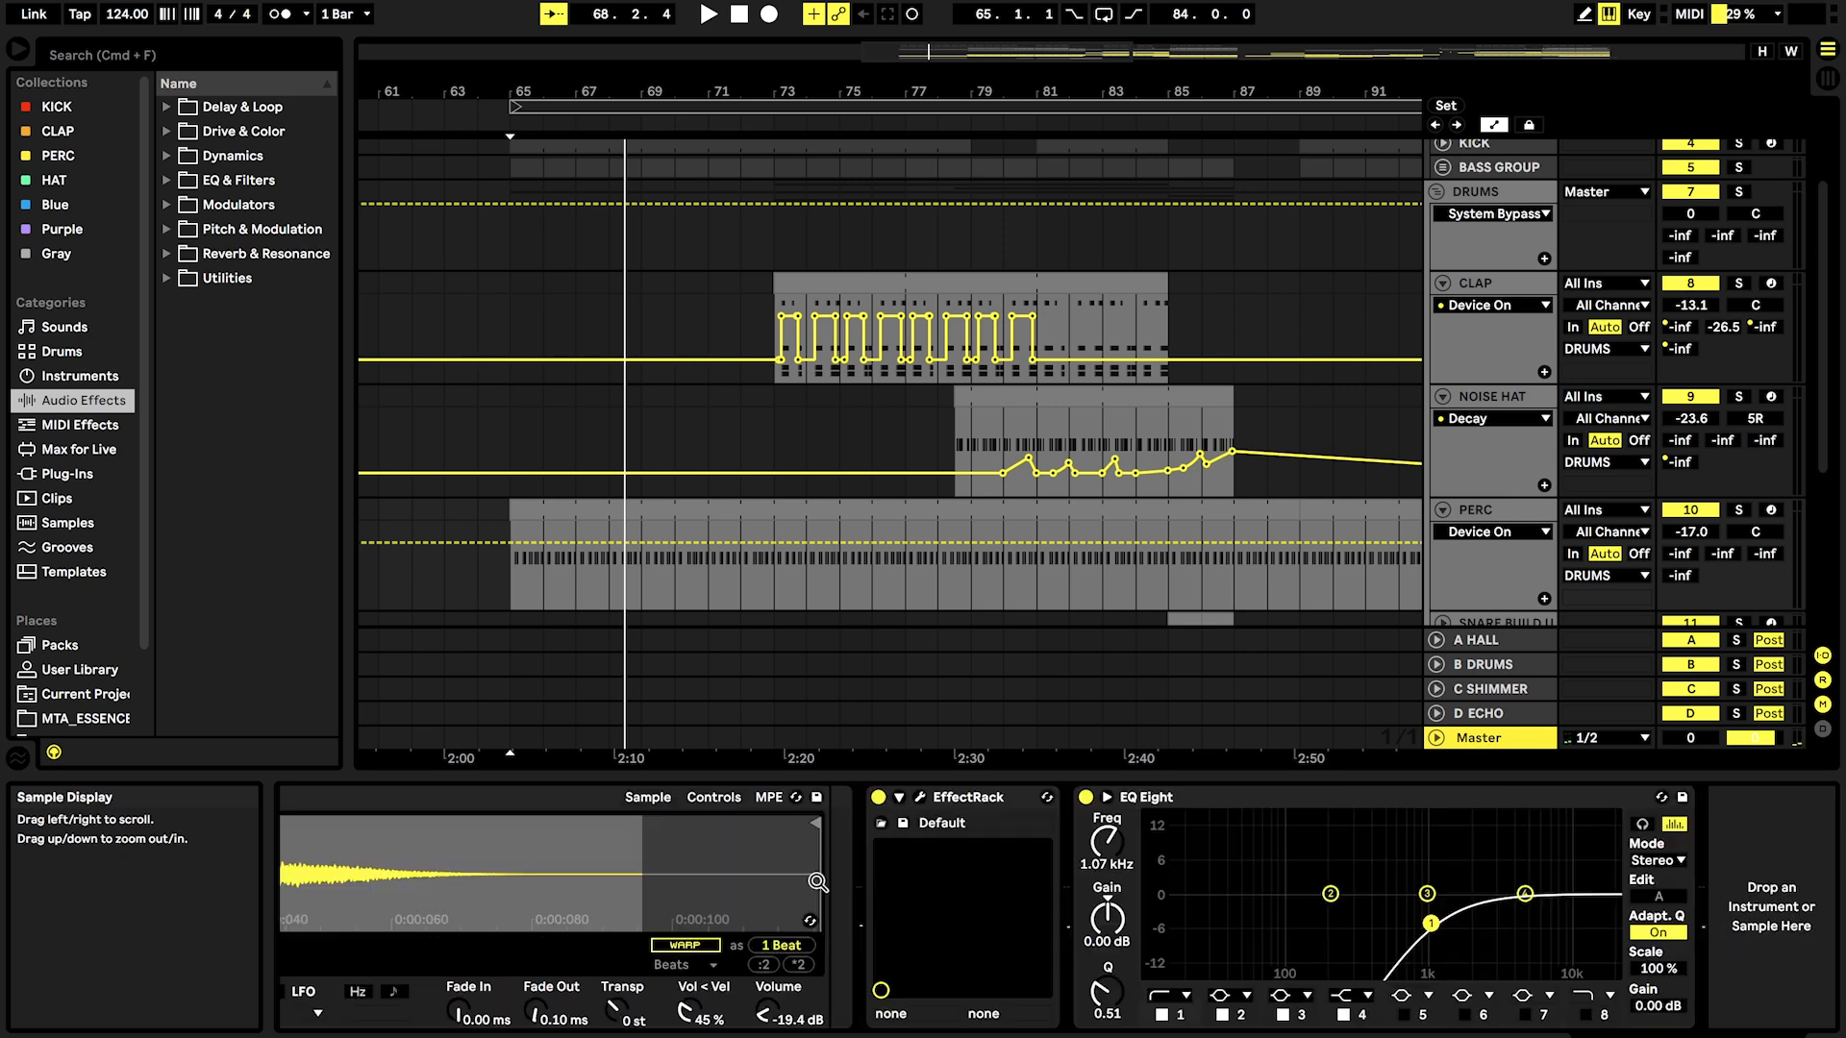
Step: Open the PERC's EffectRack, inspect its Decapitator and EchoBoy settings, and close the plug-in window
click(921, 797)
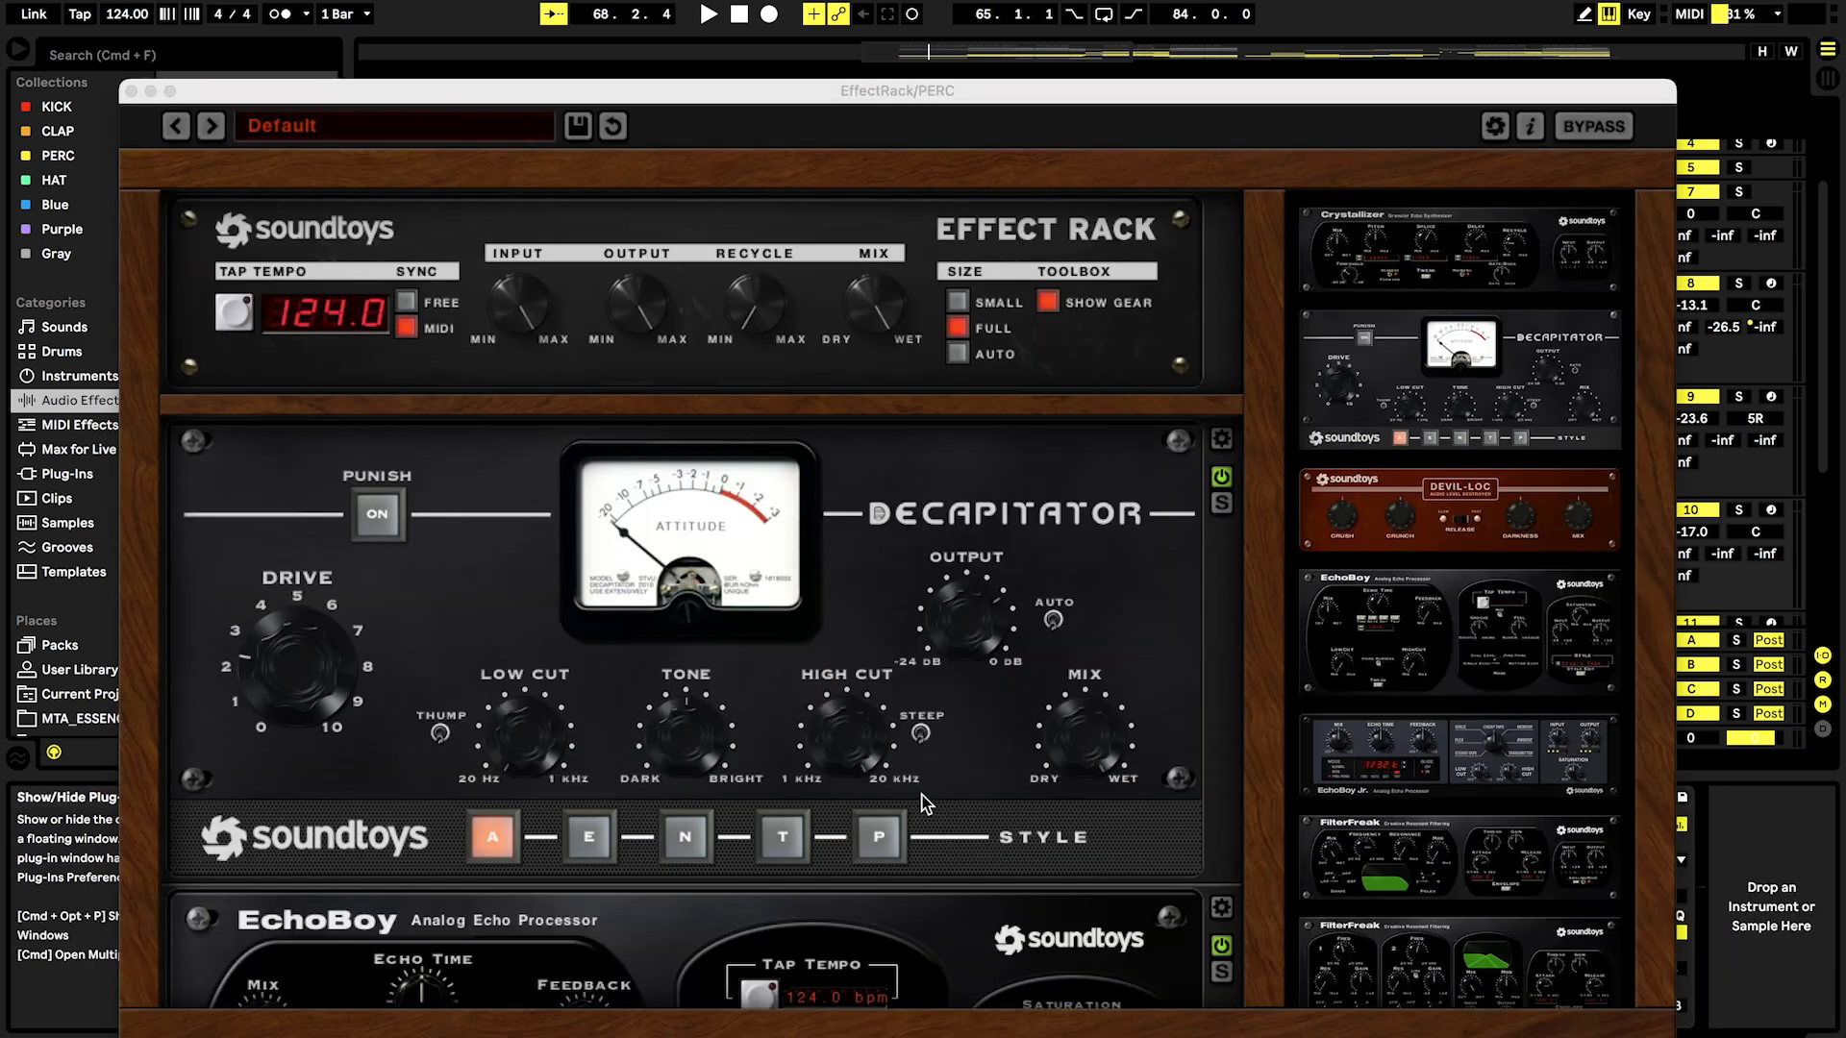
scroll(1156, 457, down, 1)
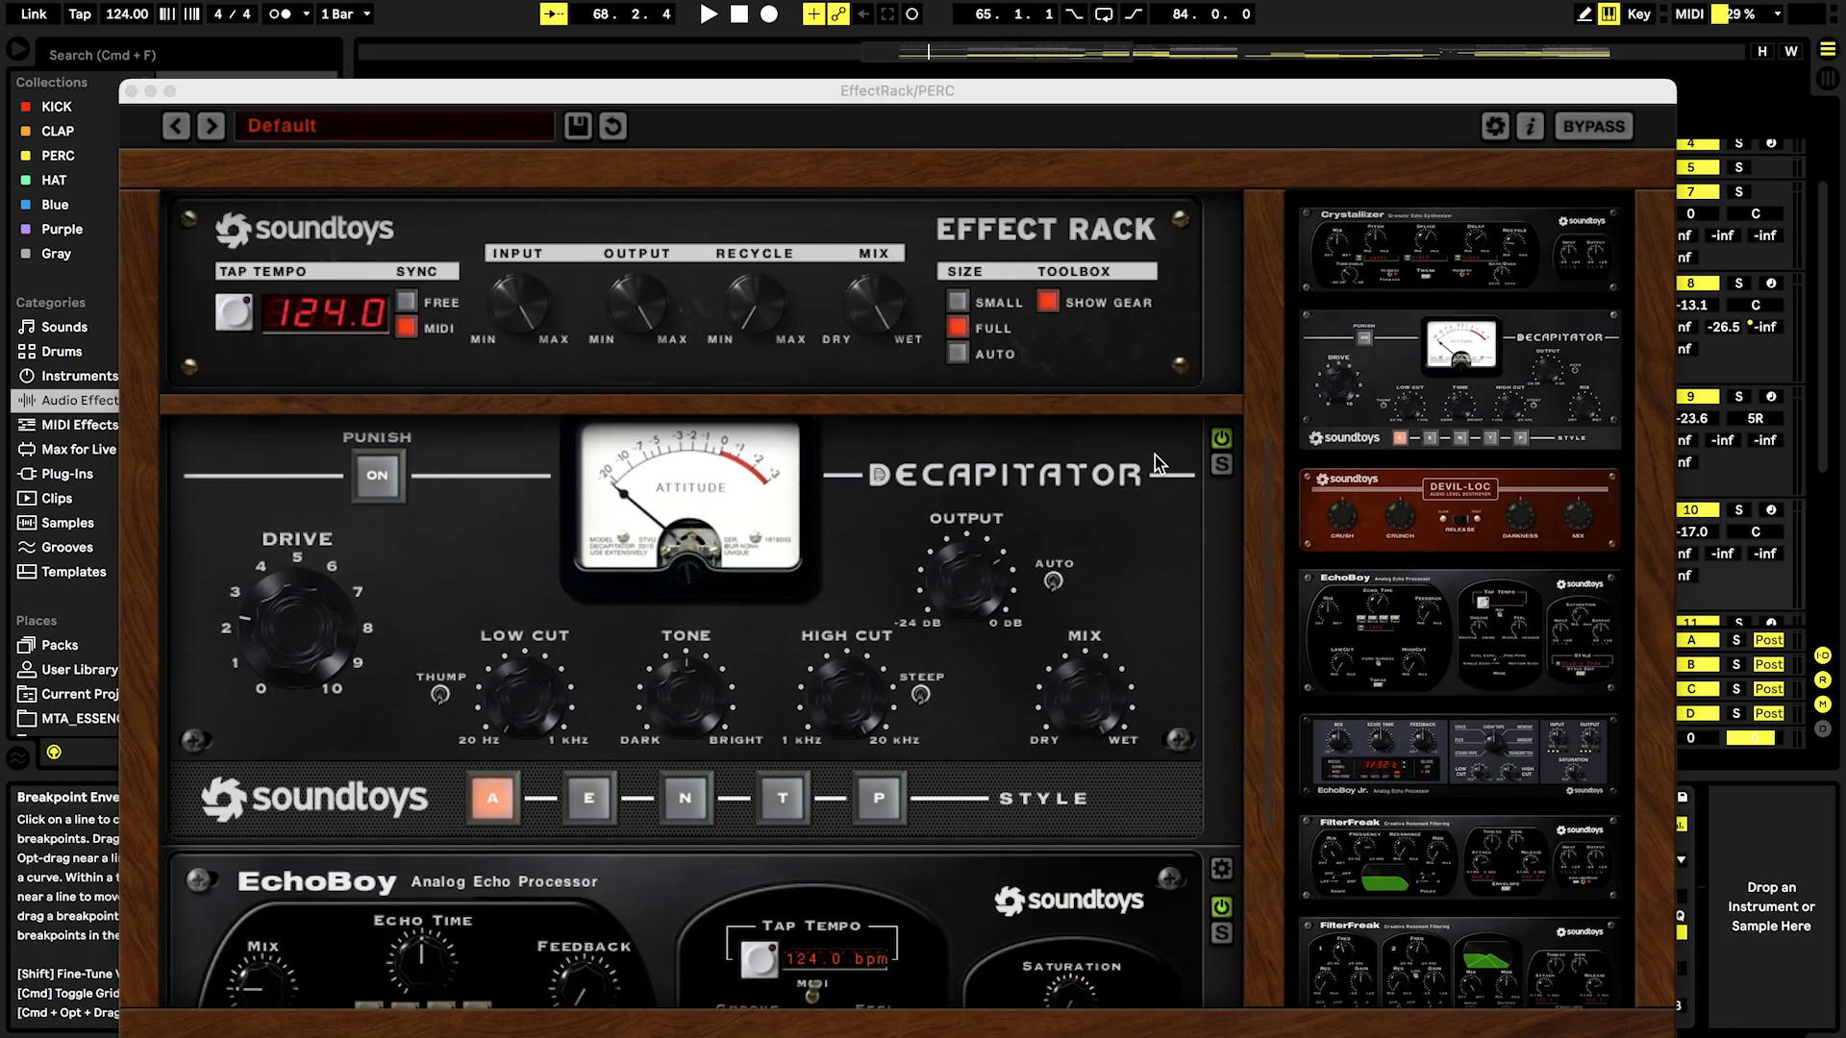
scroll(1156, 454, up, 2)
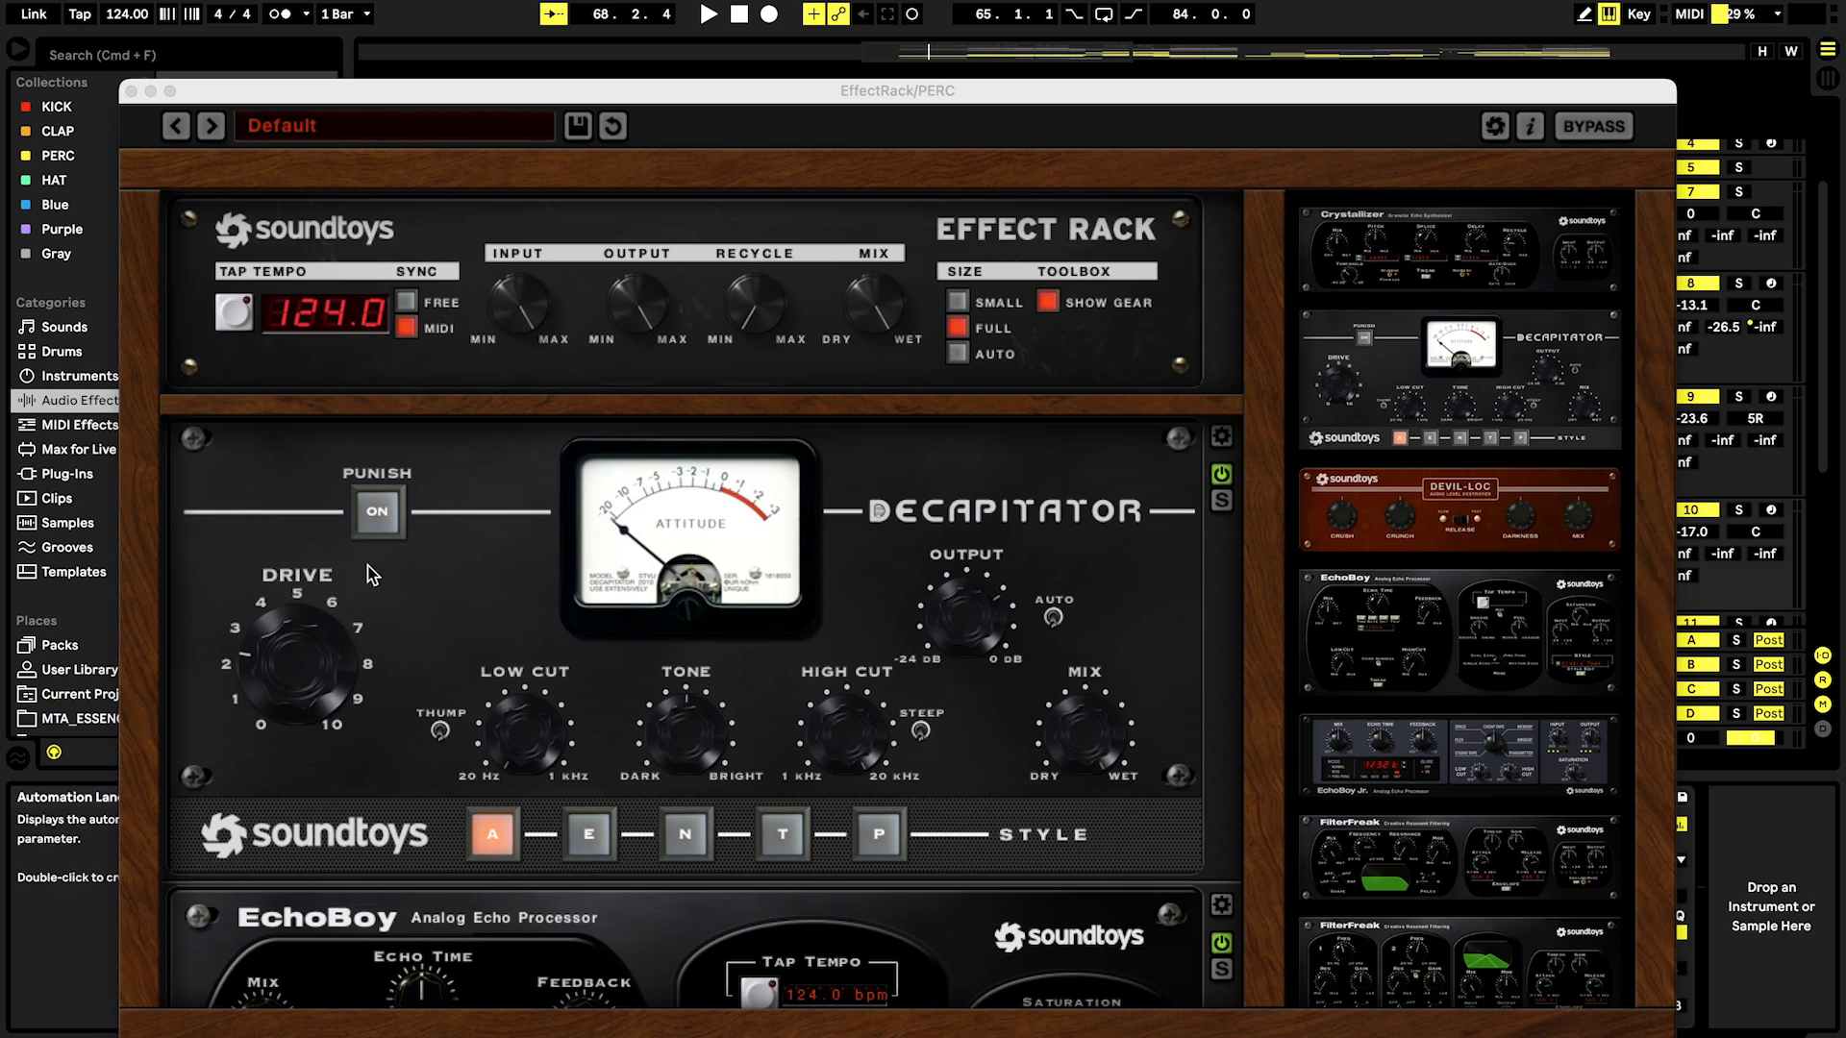
scroll(196, 596, down, 3)
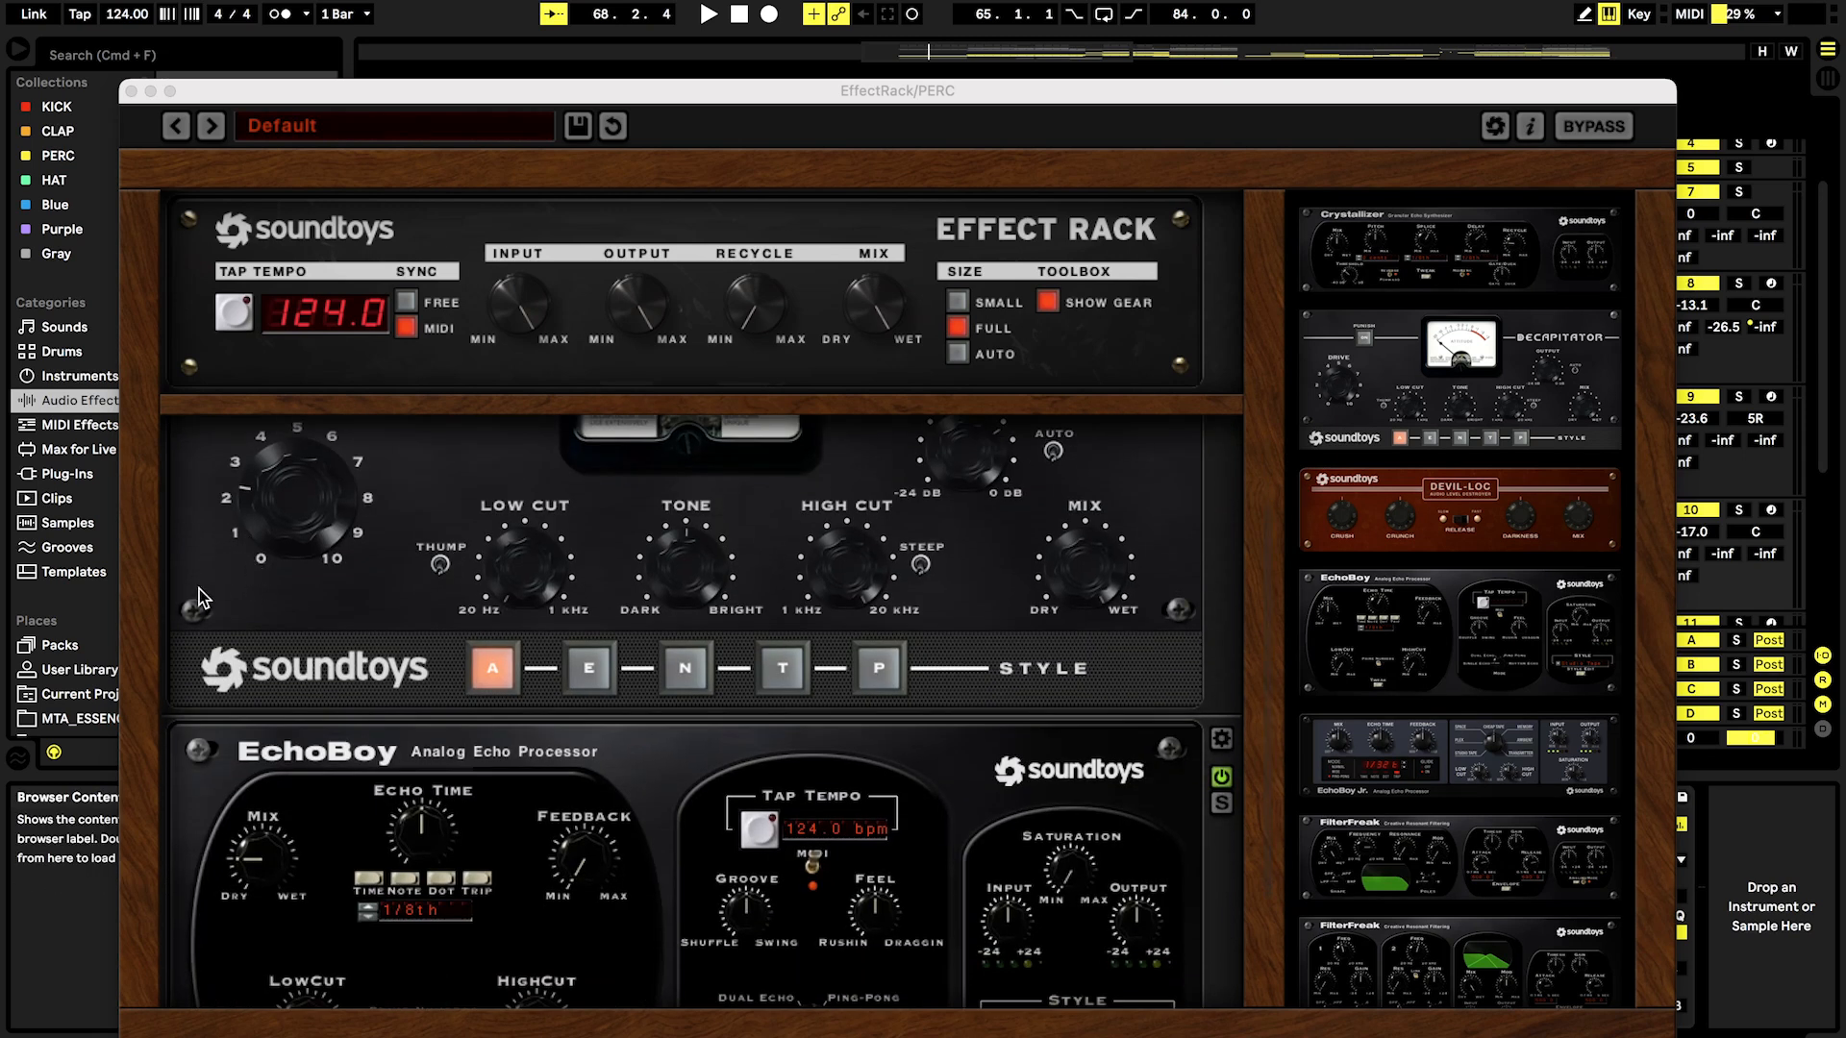
scroll(199, 590, down, 4)
scroll(199, 590, up, 2)
scroll(199, 590, down, 2)
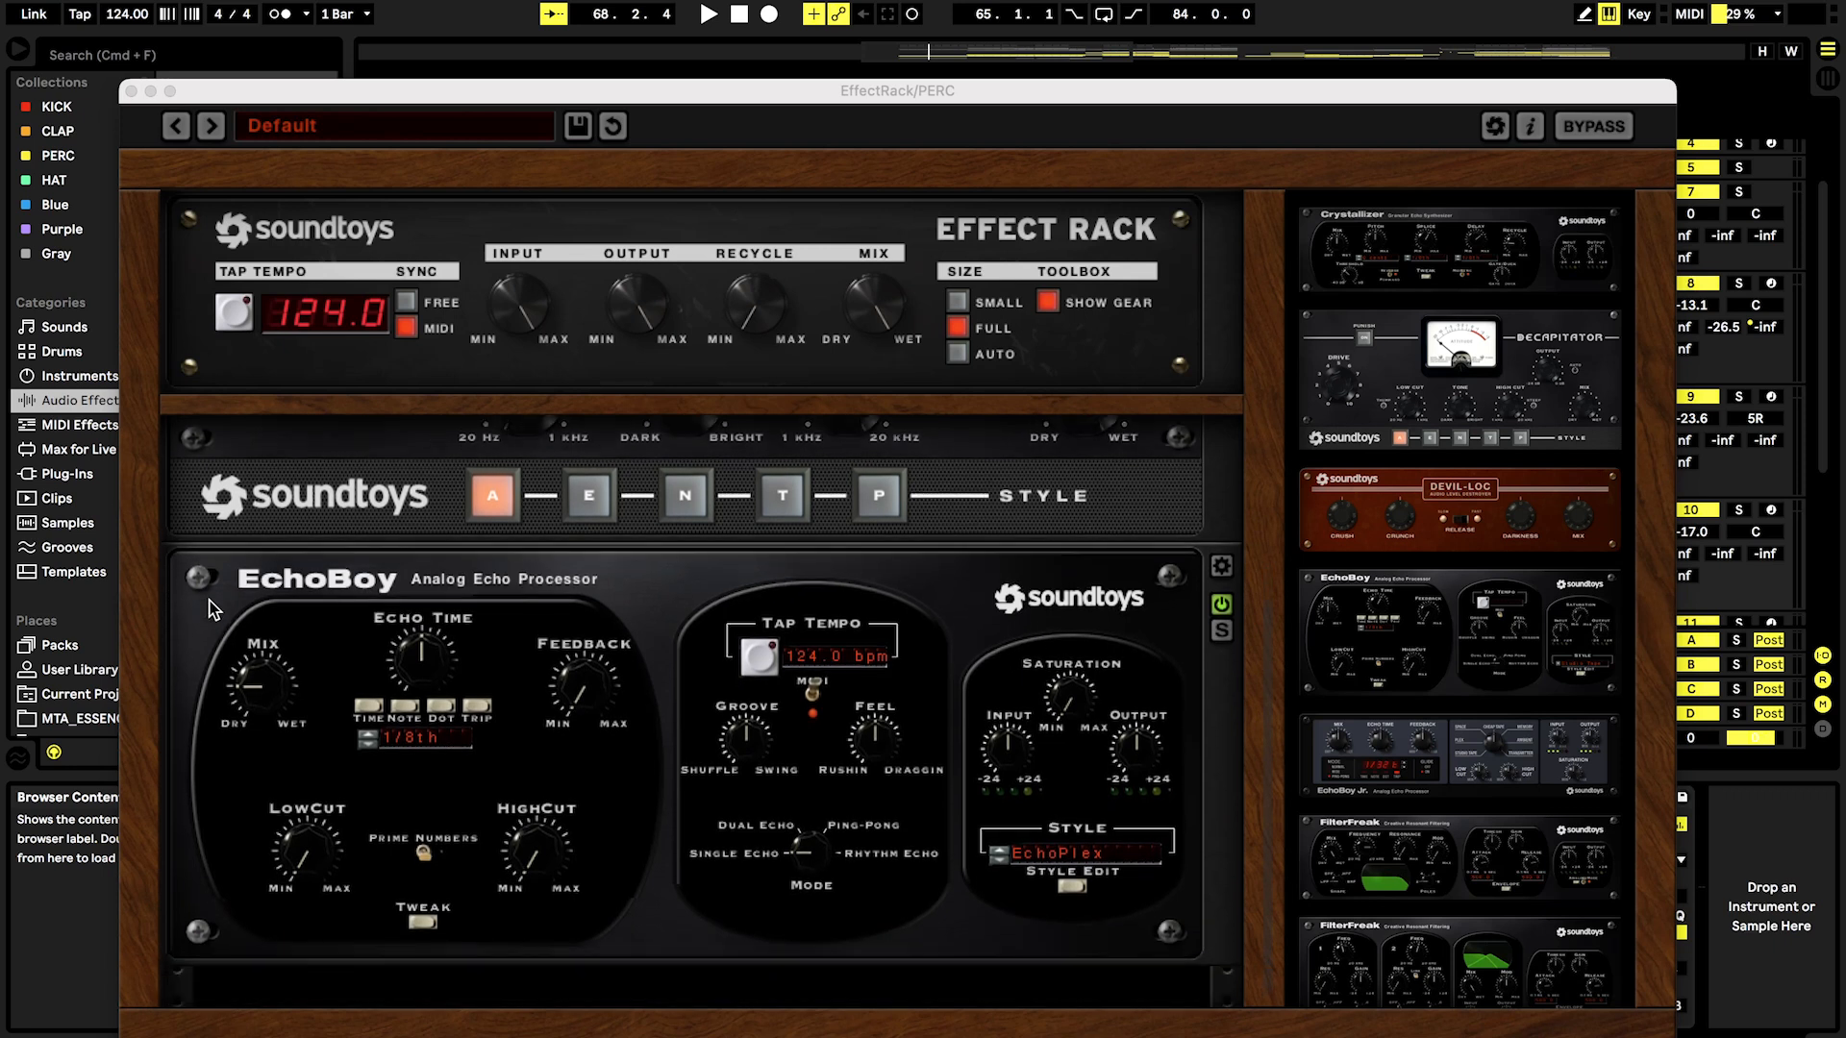
scroll(213, 608, down, 1)
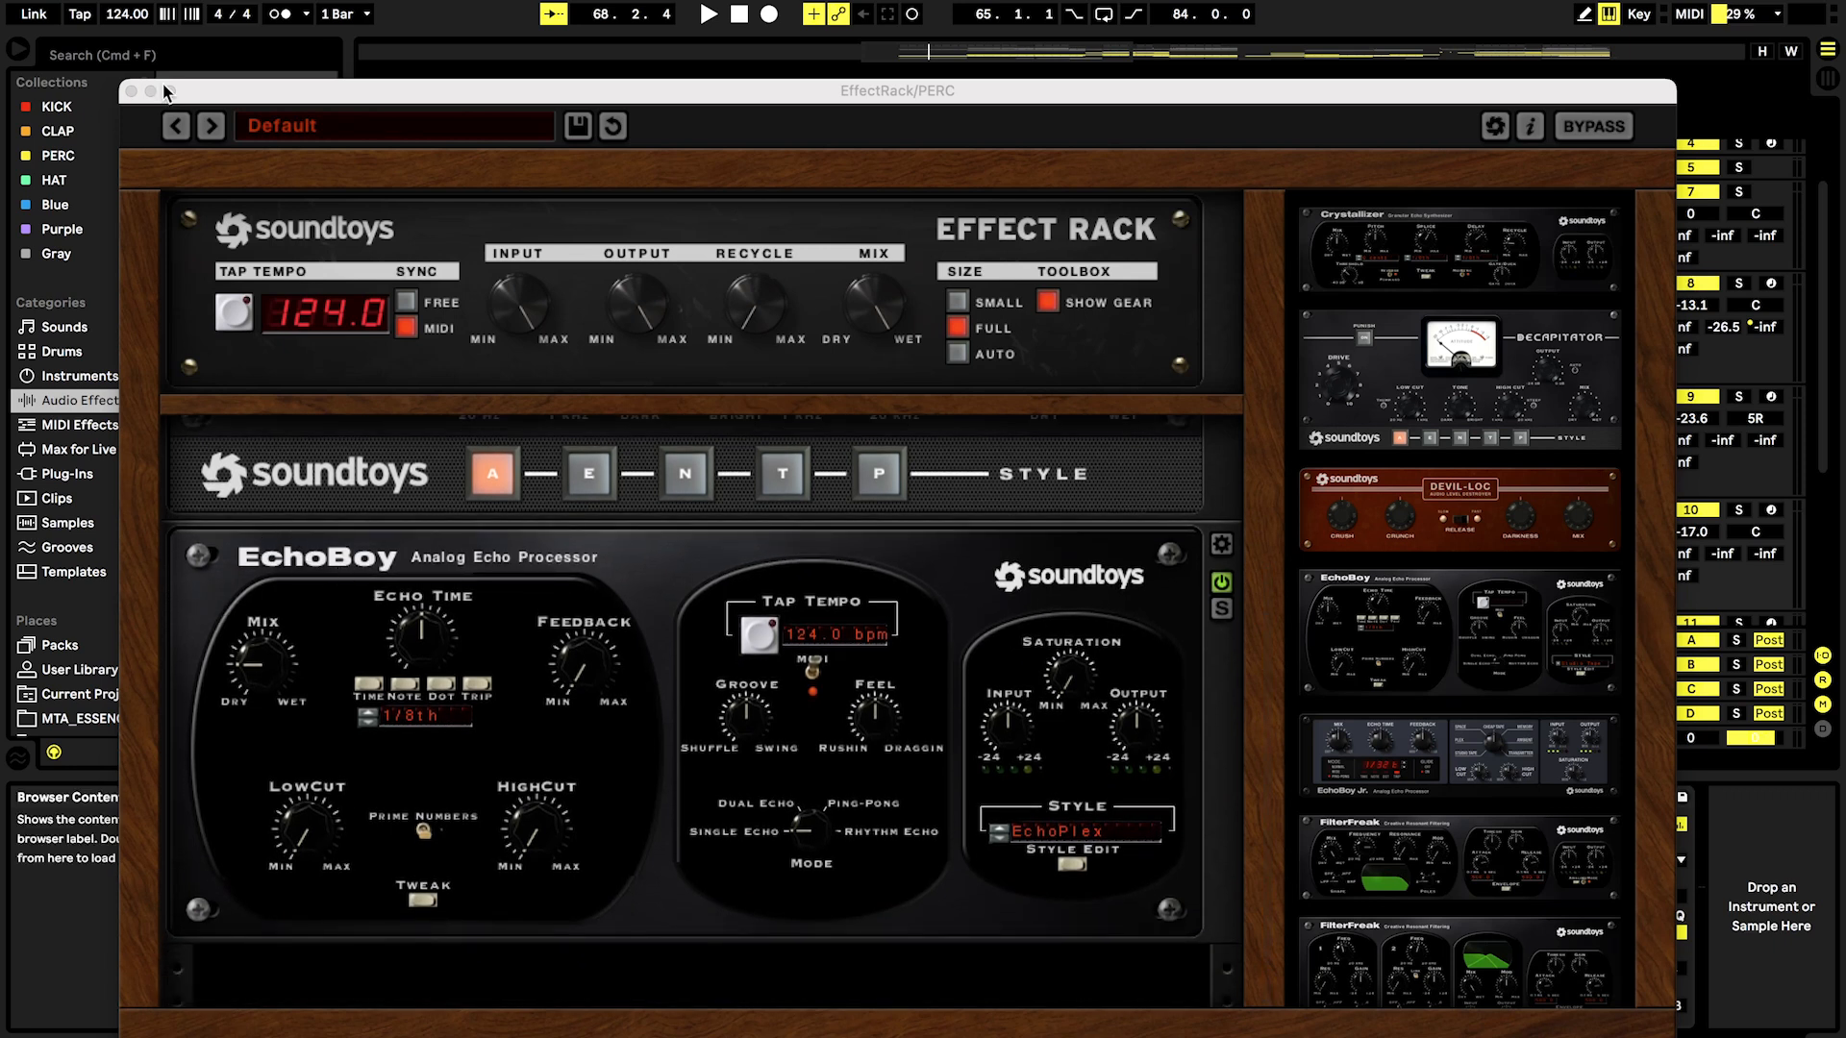
click(132, 92)
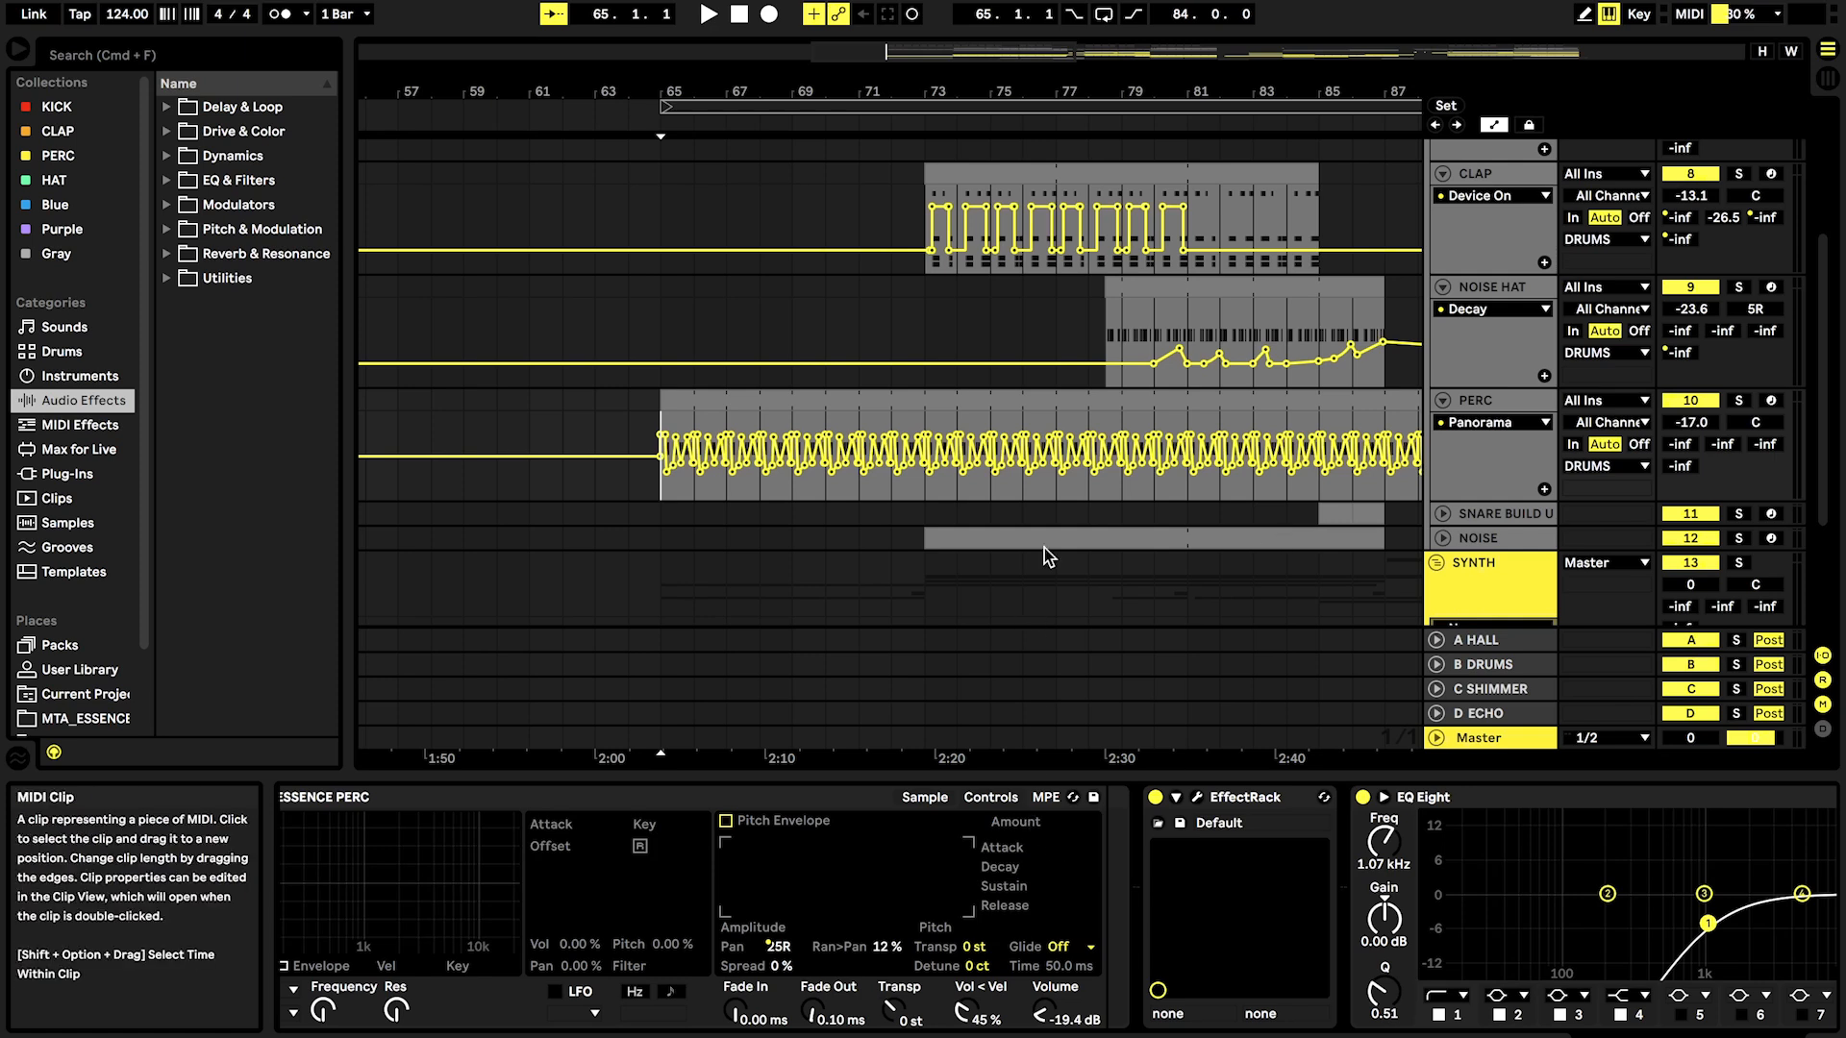
Step: Examine the PERC's Panorama automation from bar 65 and play the track soloed
drag(675, 91, 677, 93)
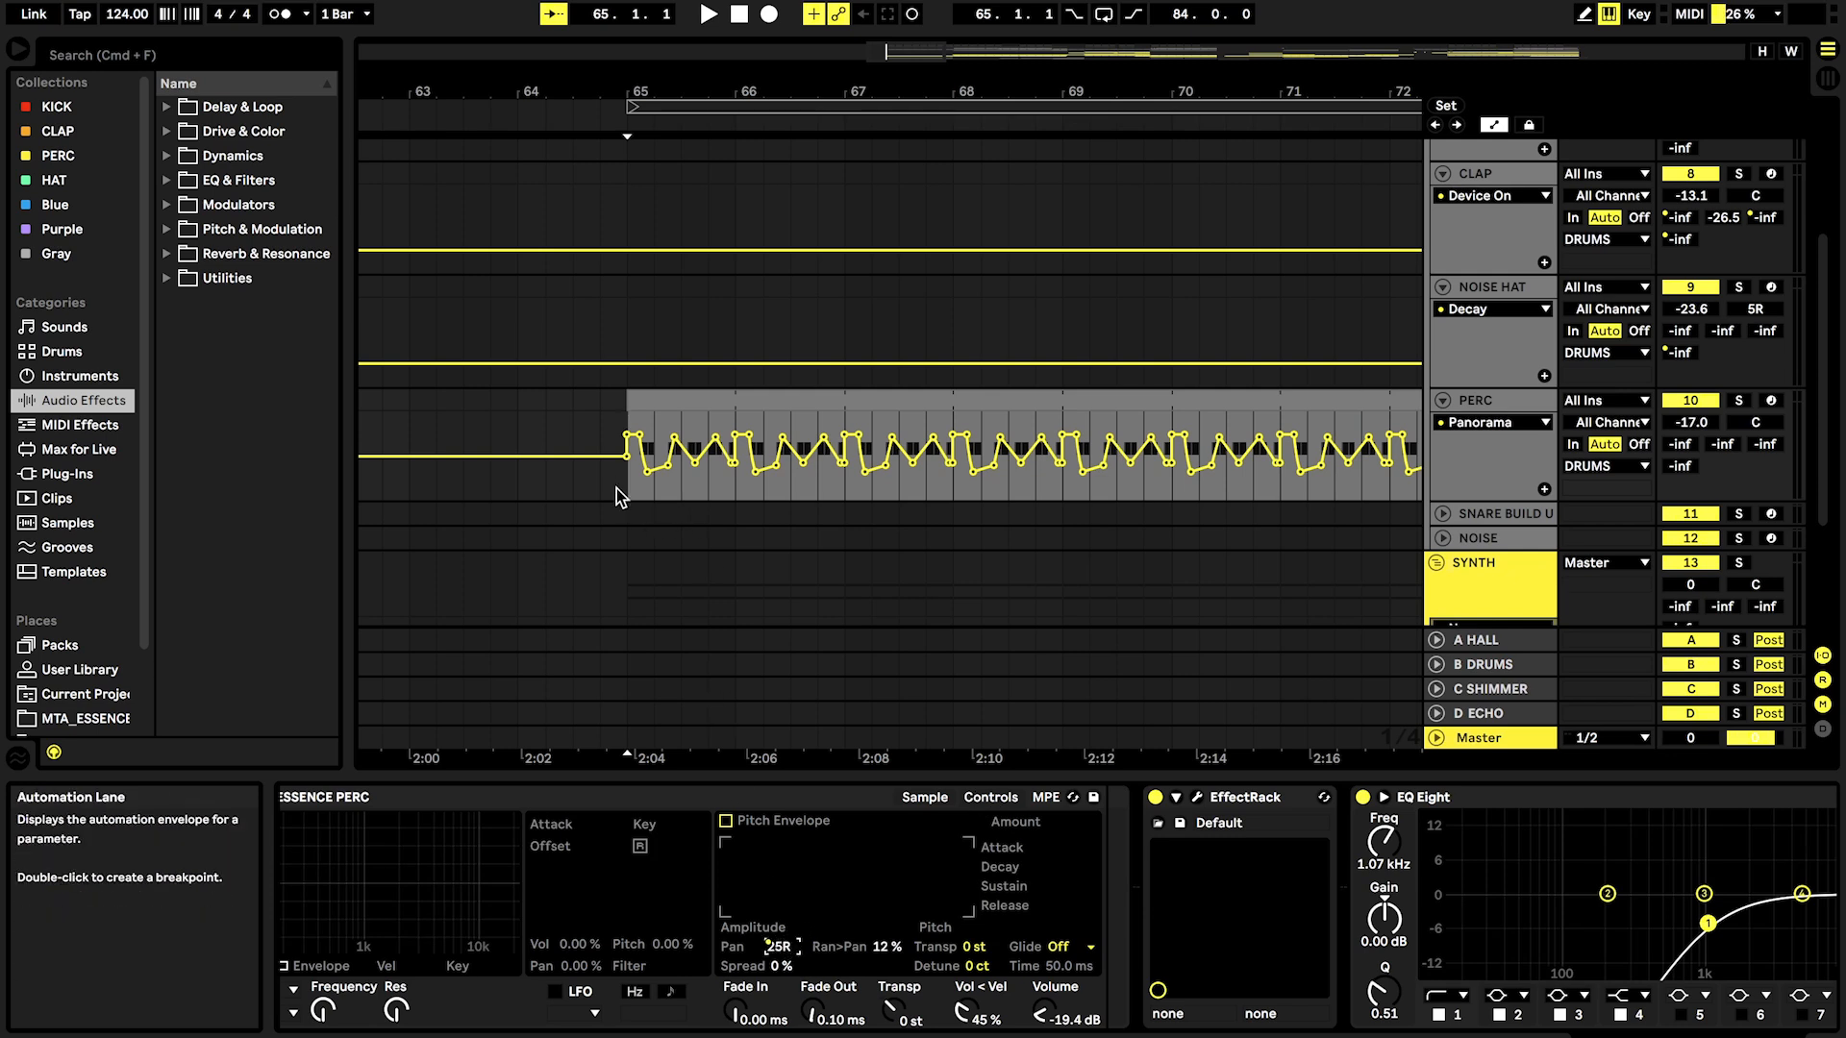
drag(661, 90, 662, 97)
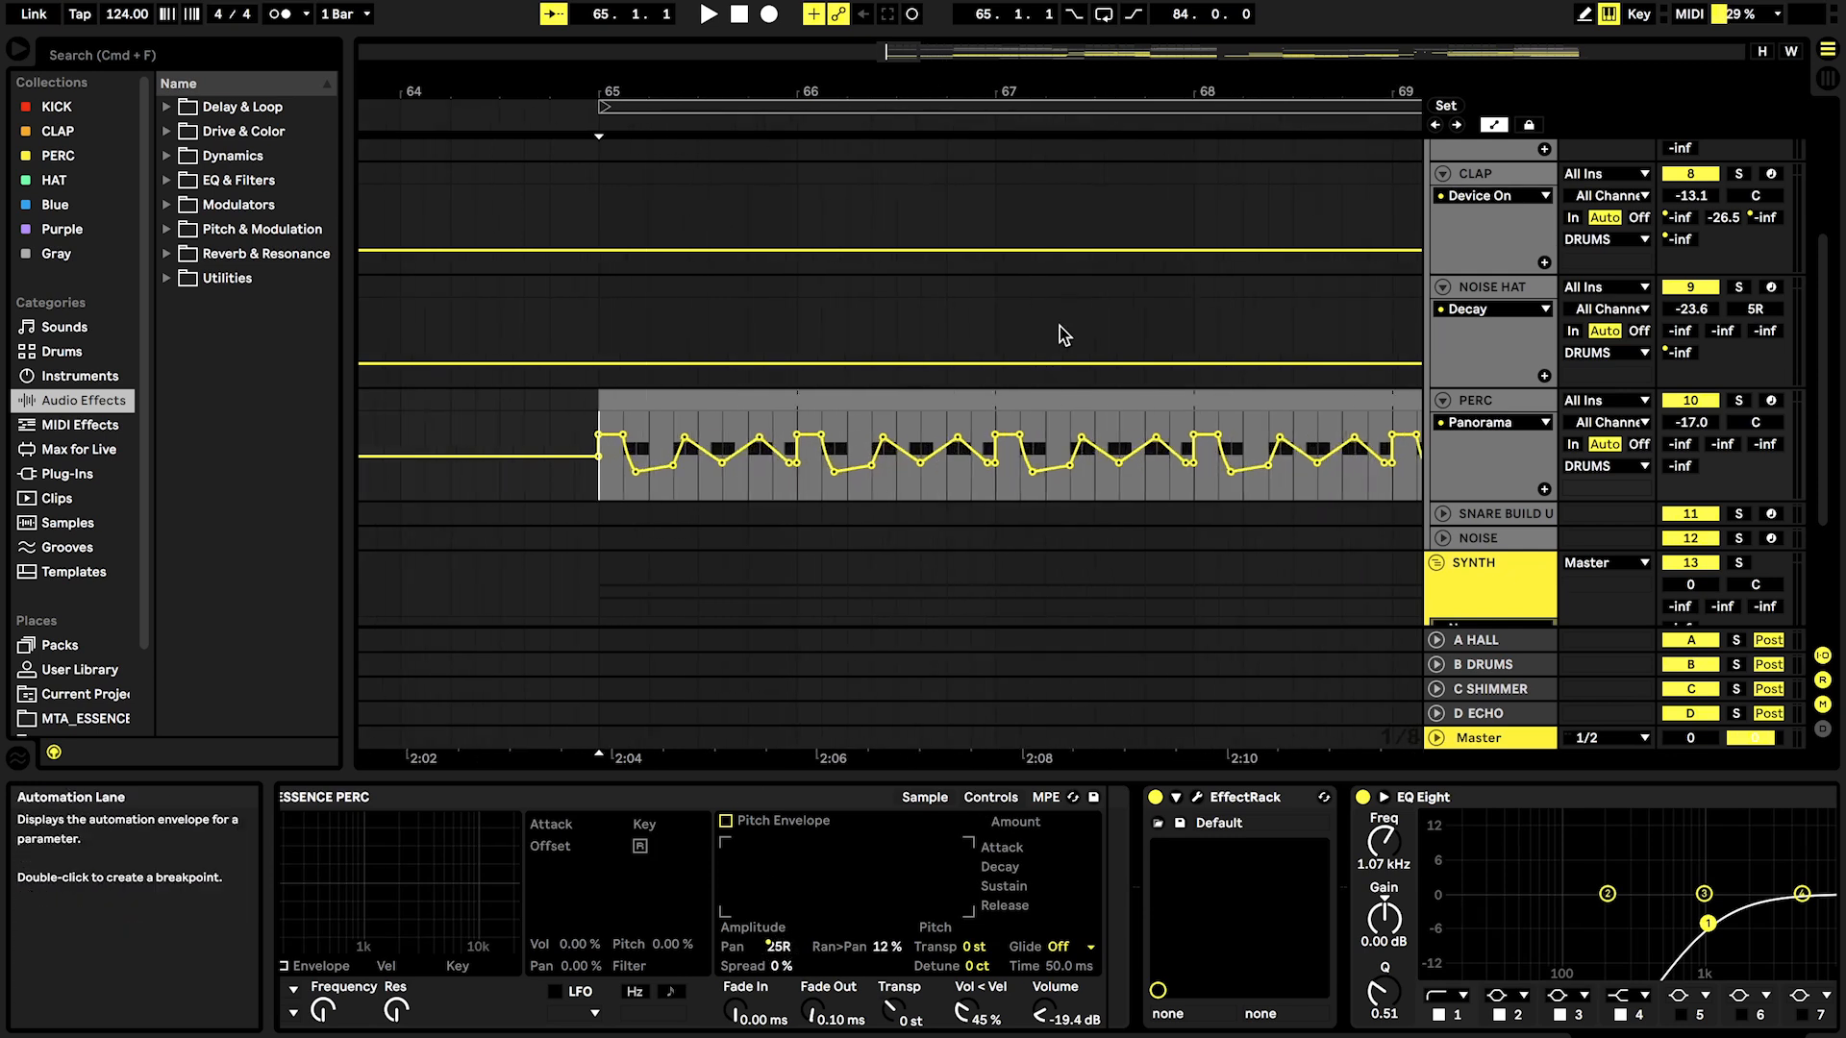
click(1738, 400)
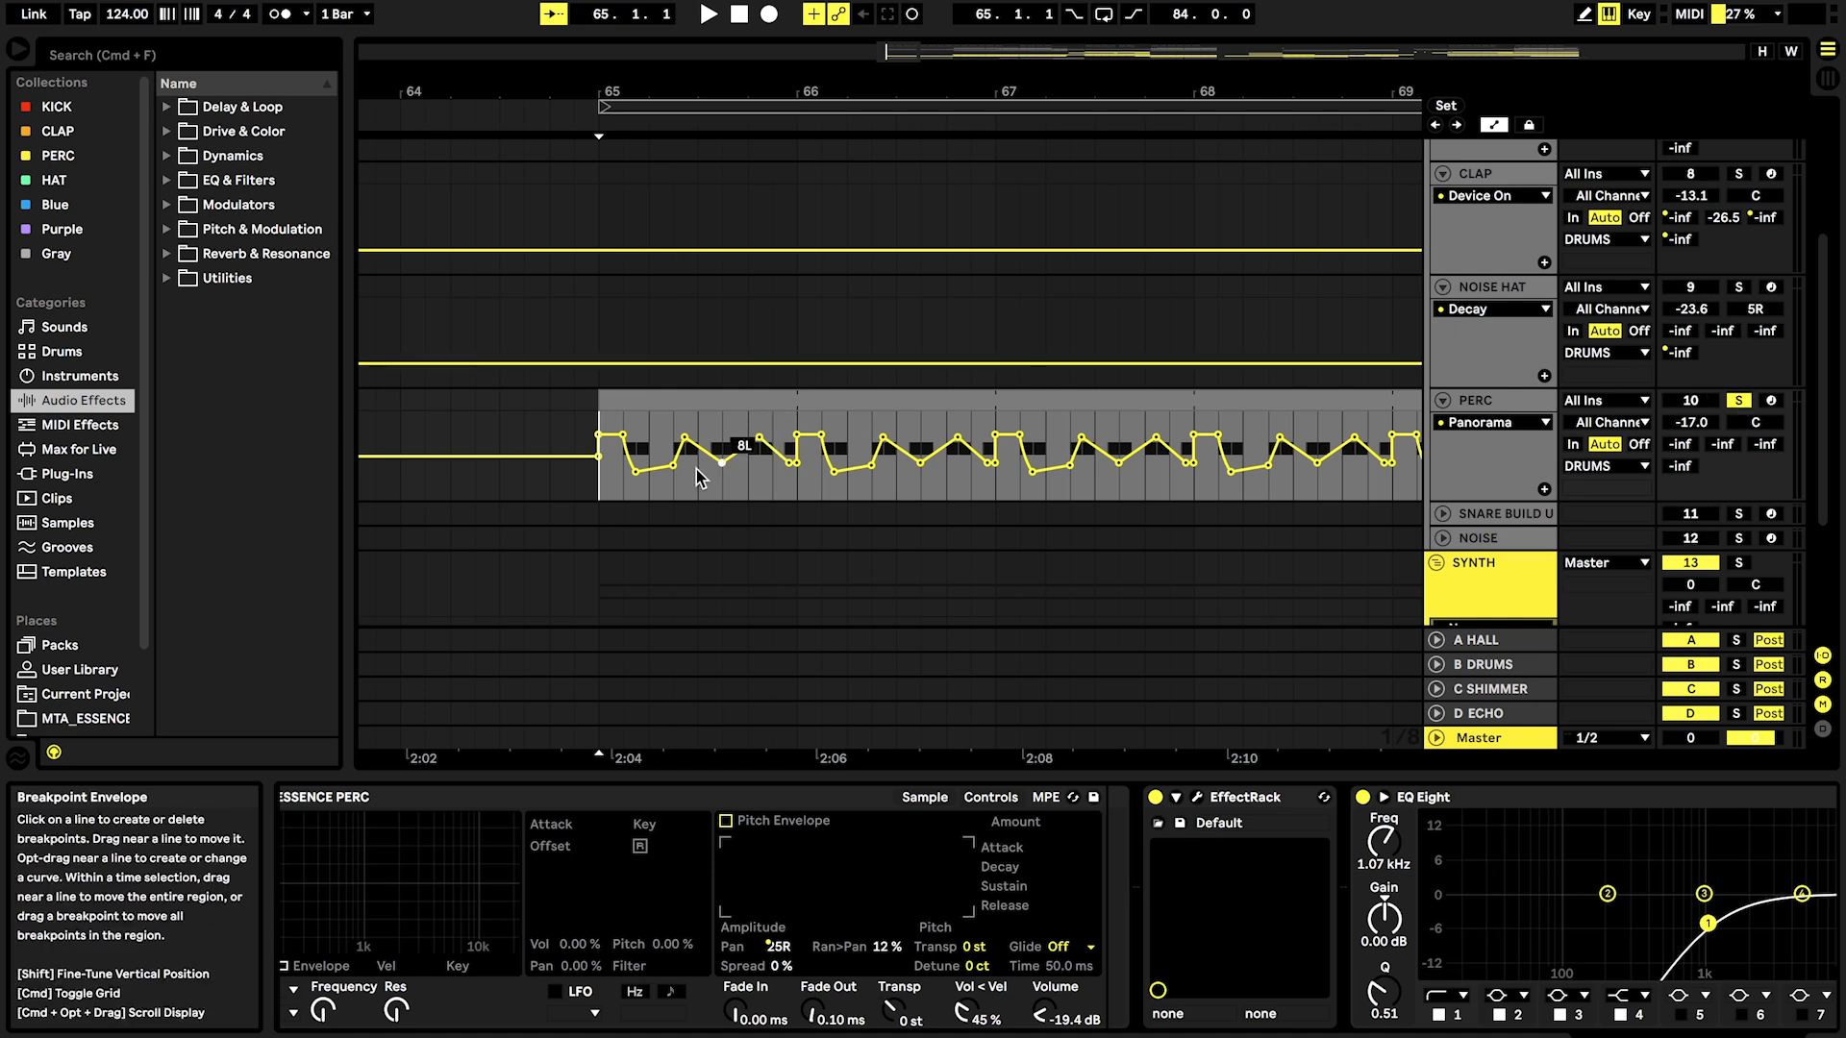
key(space)
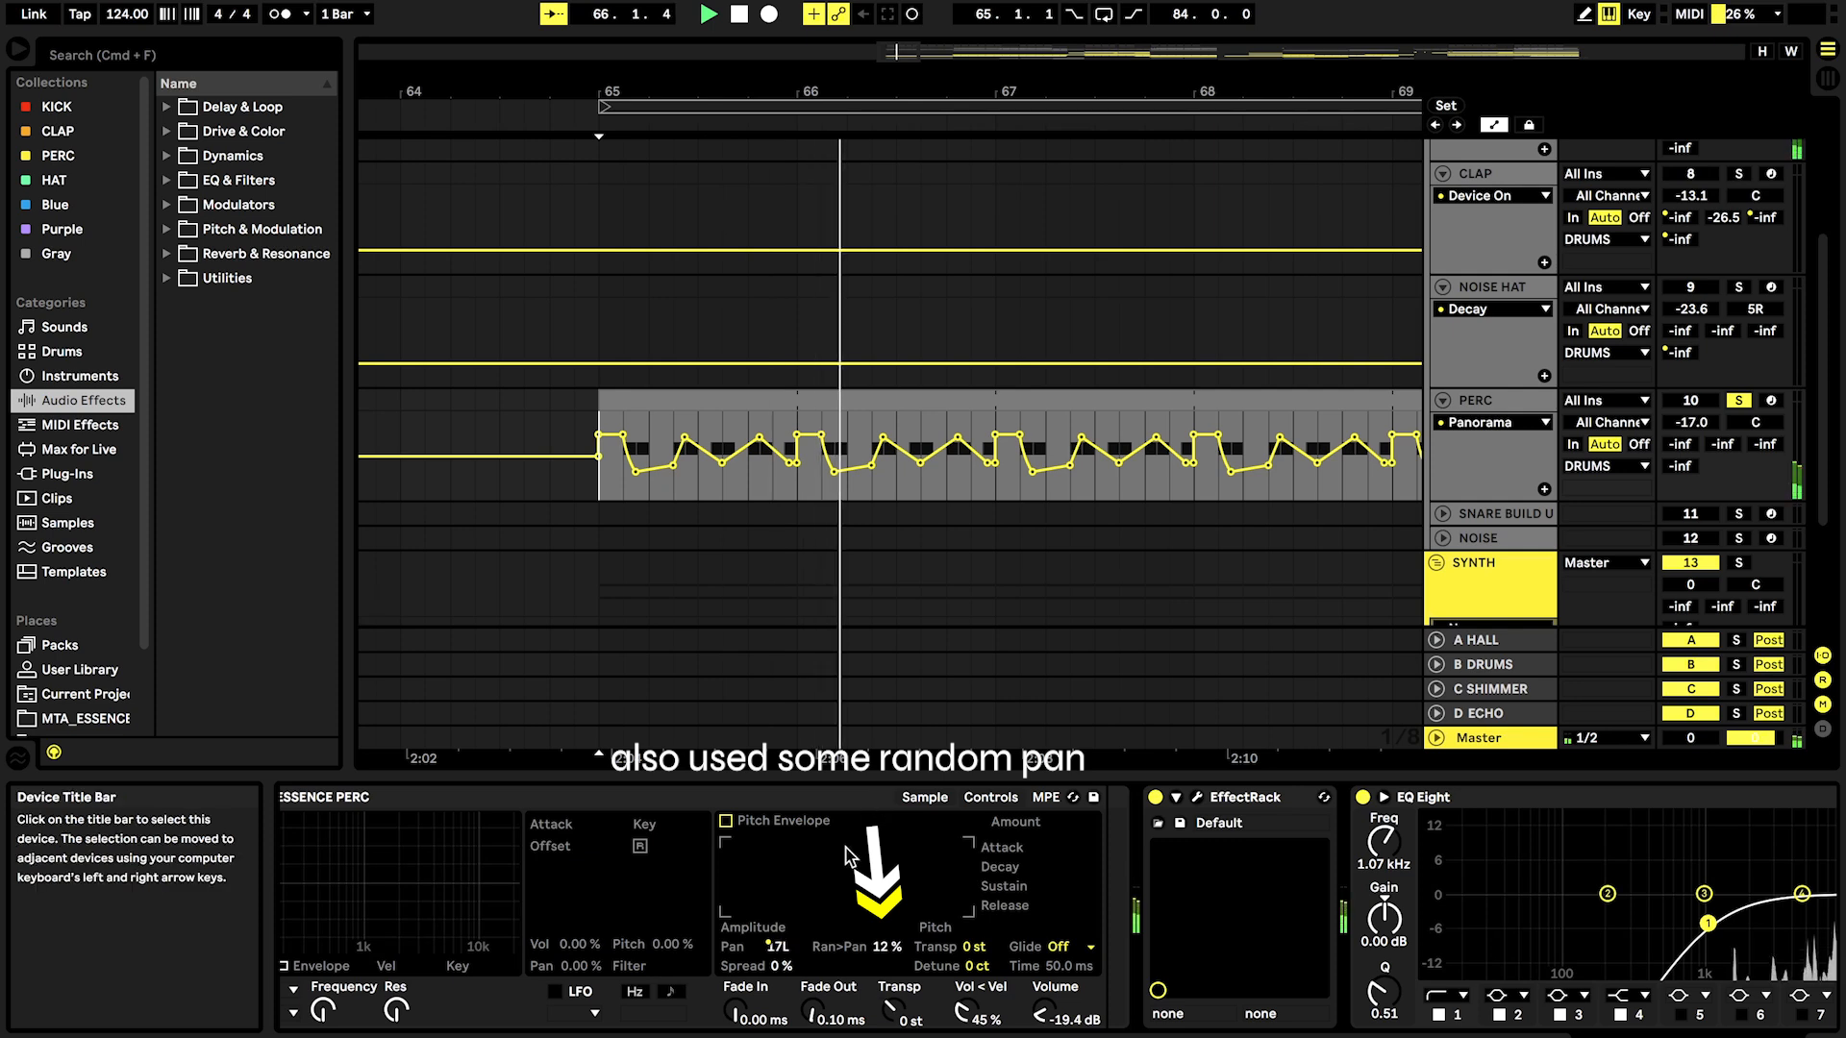
Step: Override the PERC sampler's automated Pan value during playback and re-enable its automation
drag(775, 946, 780, 952)
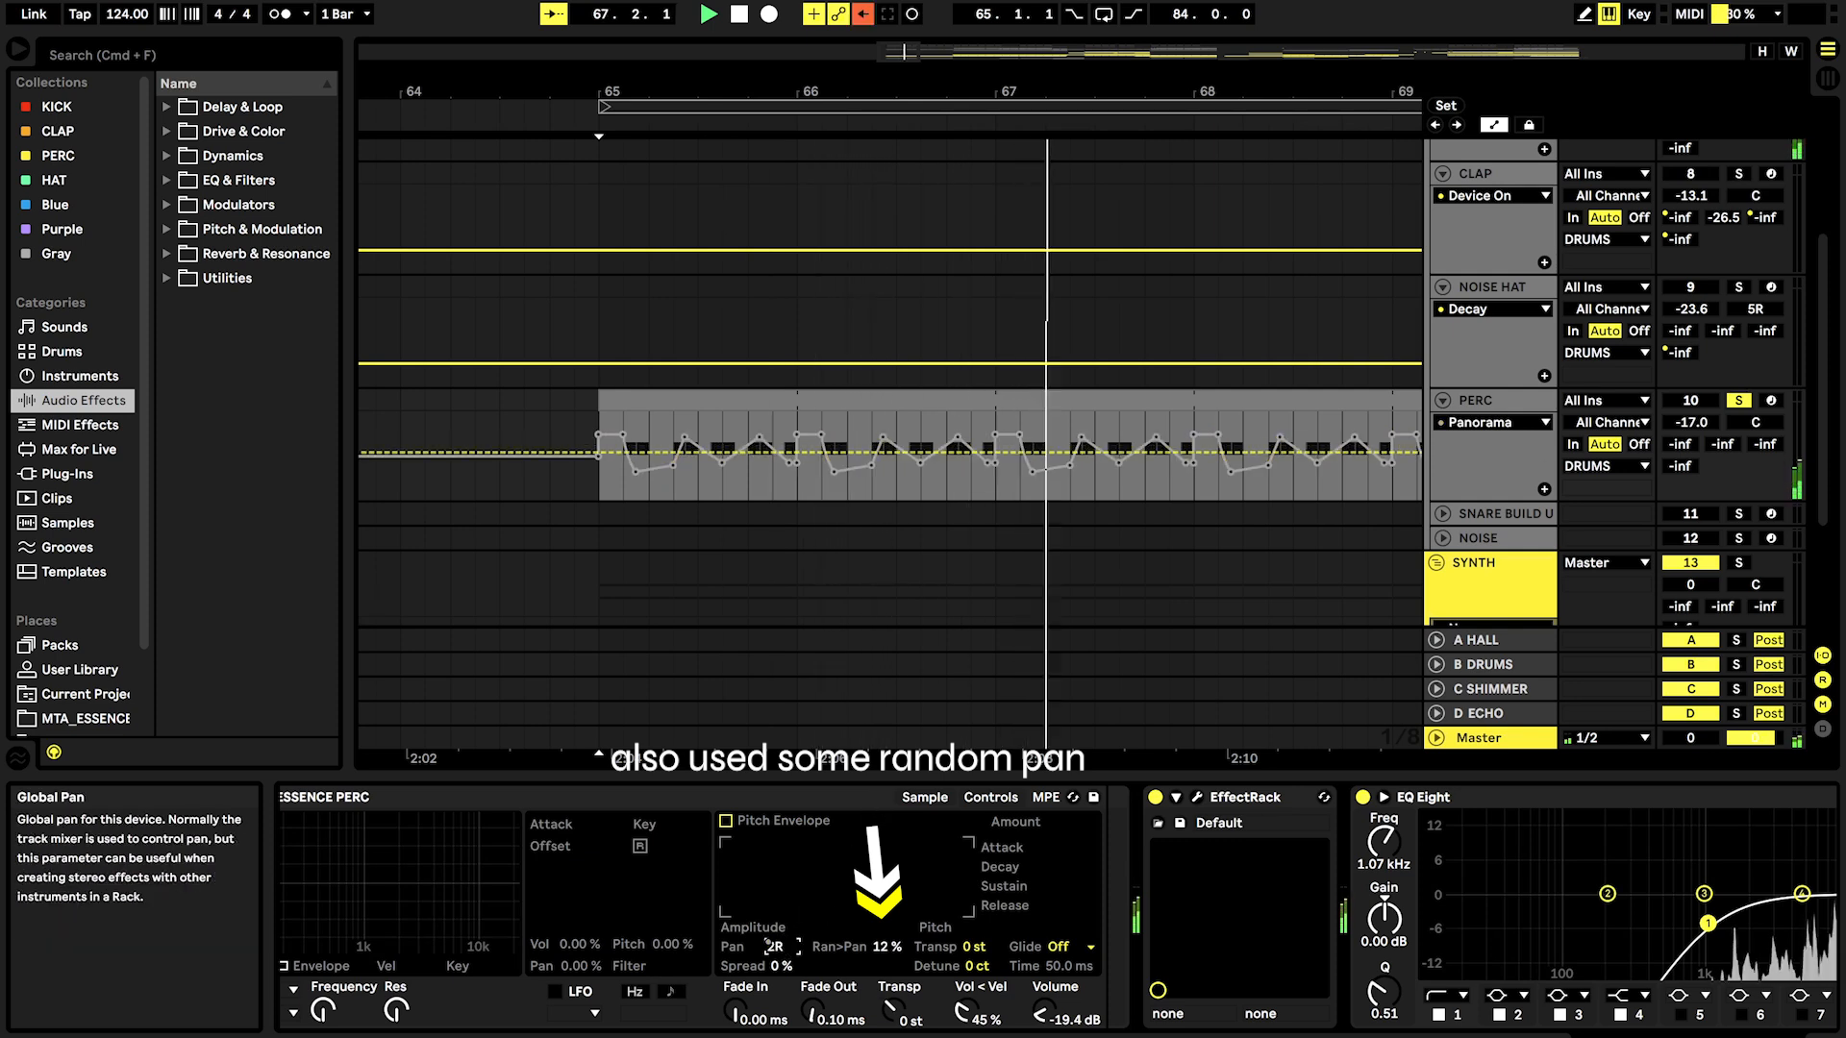
right_click(779, 950)
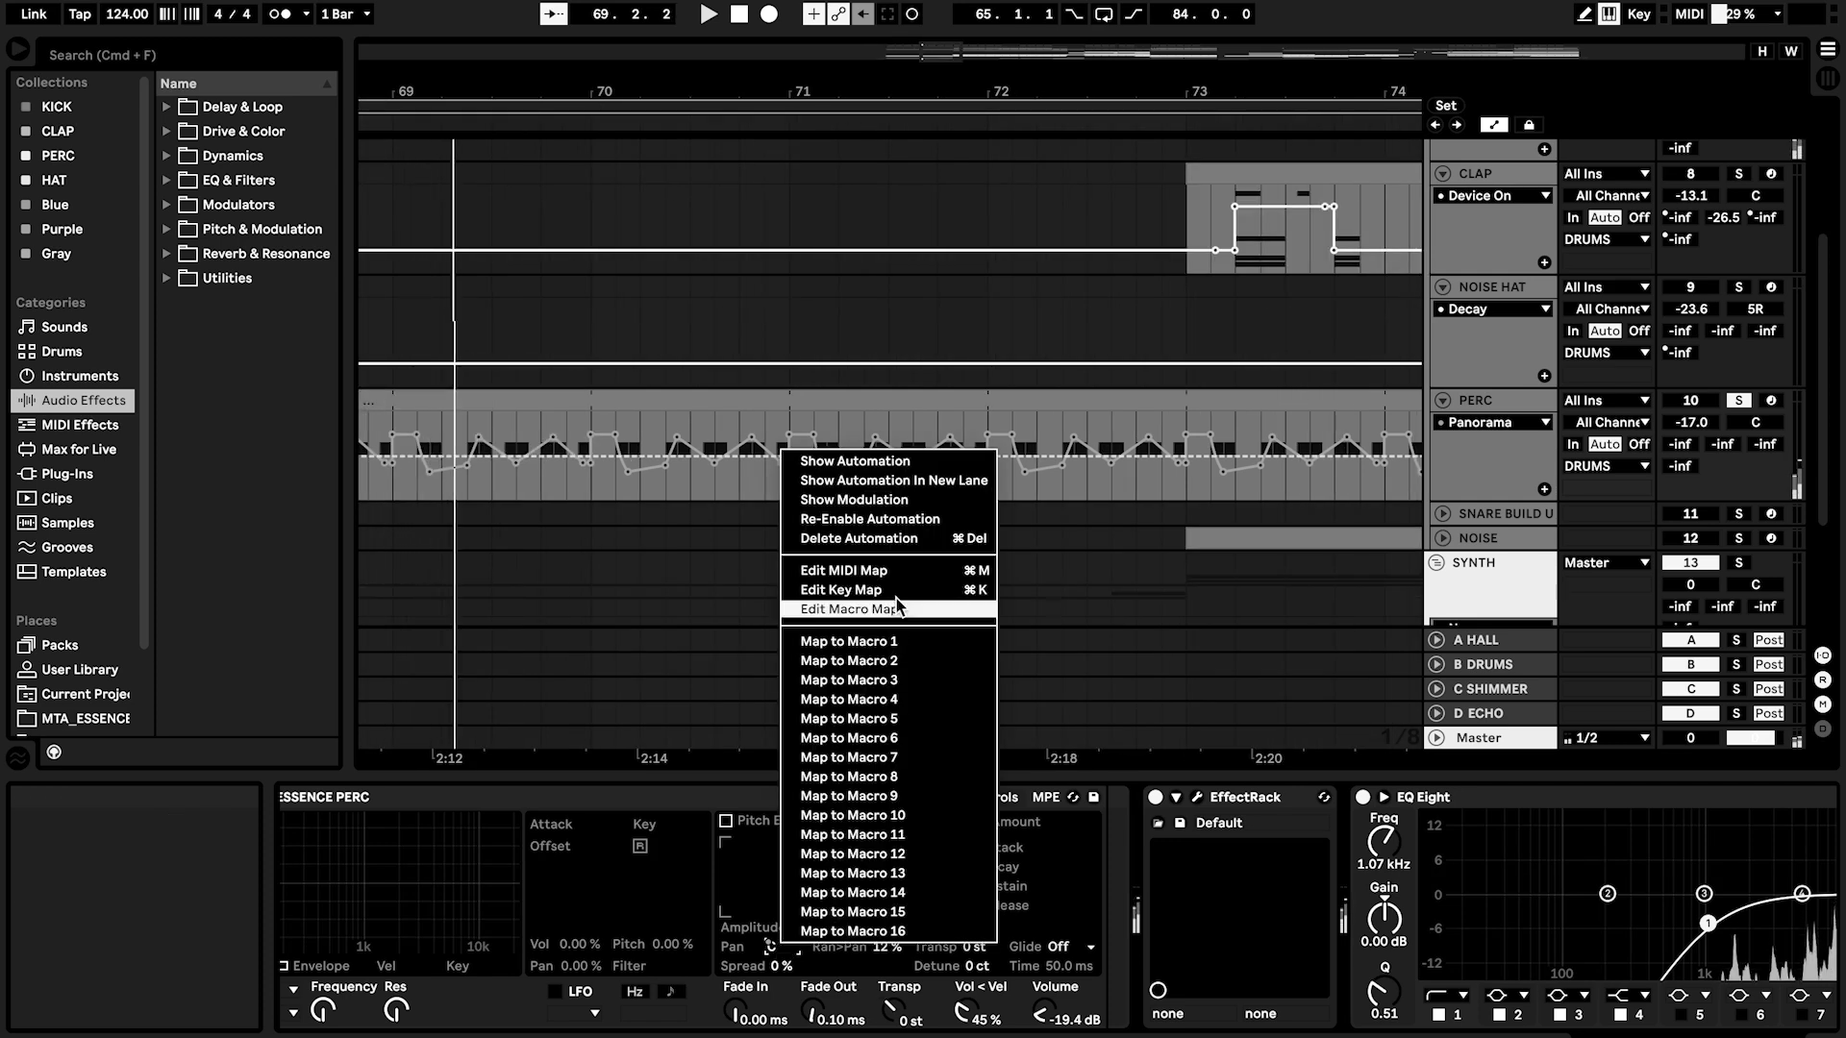
click(894, 519)
Step: Look over the PERC's Panorama automation across the arrangement and play the section from bar 129
key(minus)
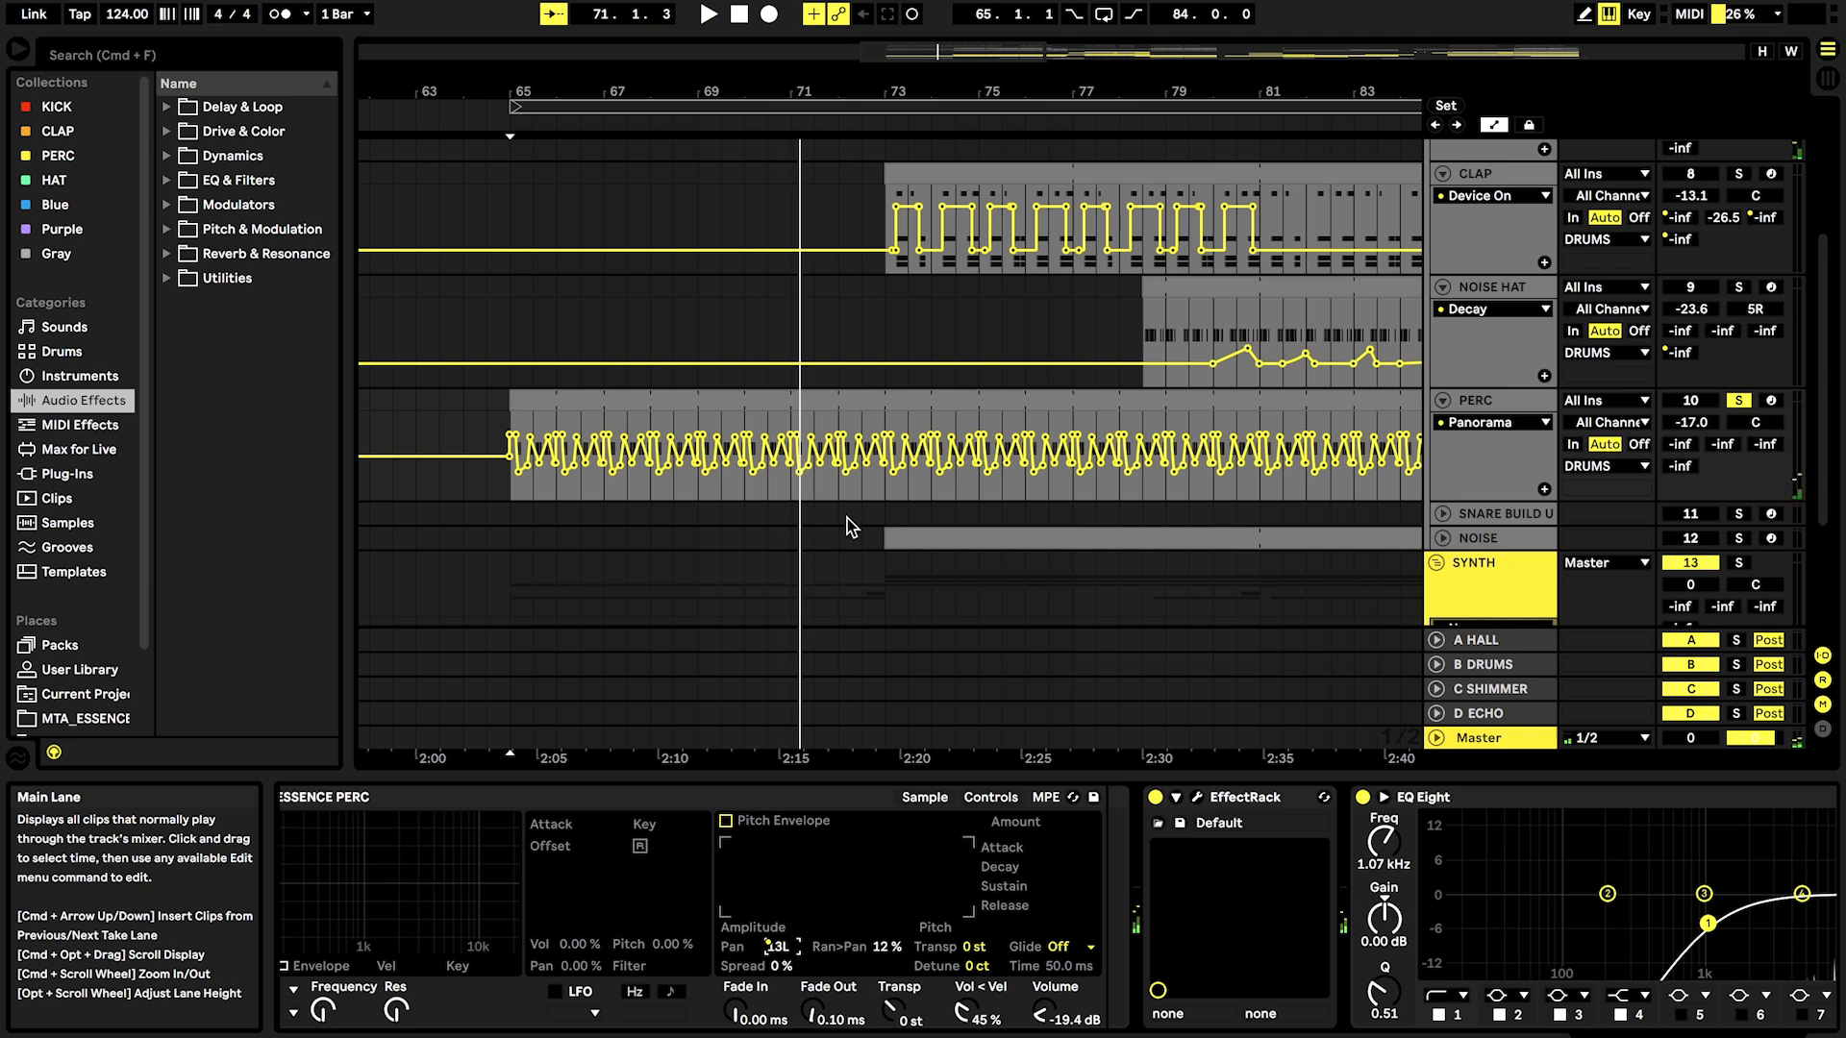
key(minus)
key(minus)
key(minus)
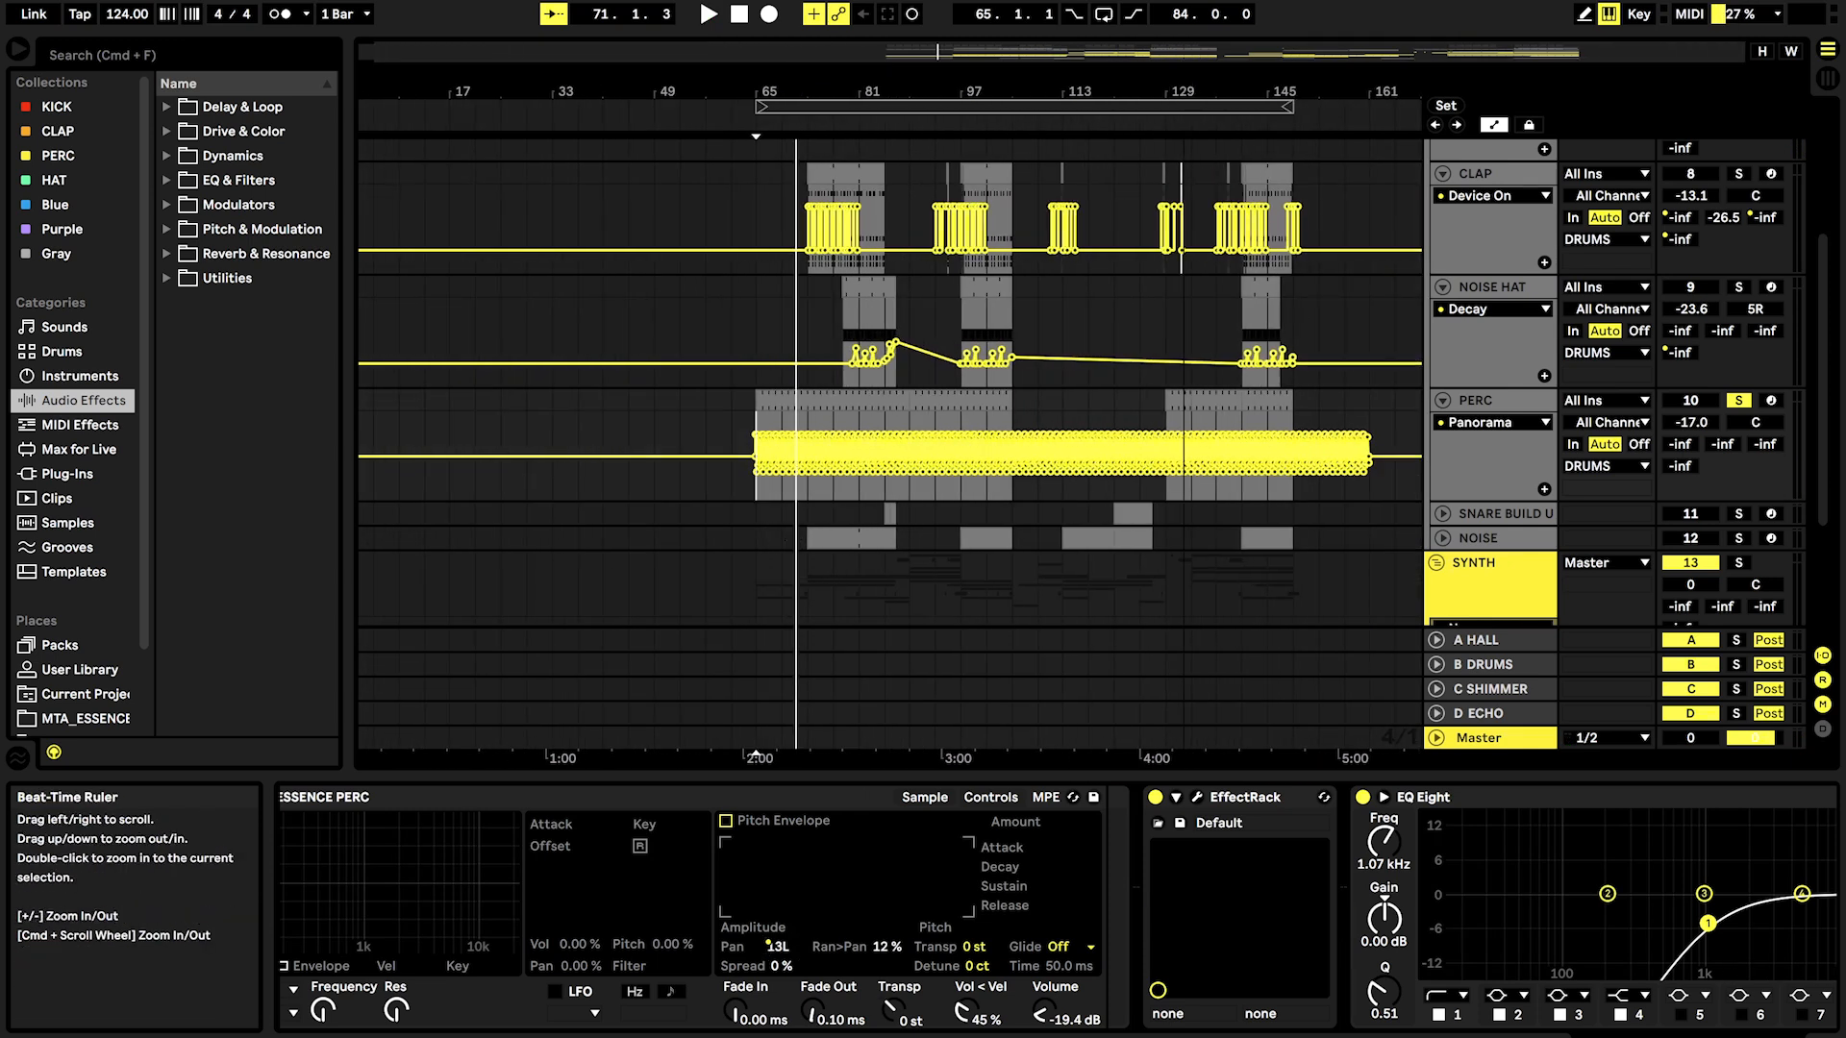
drag(1186, 93, 1185, 289)
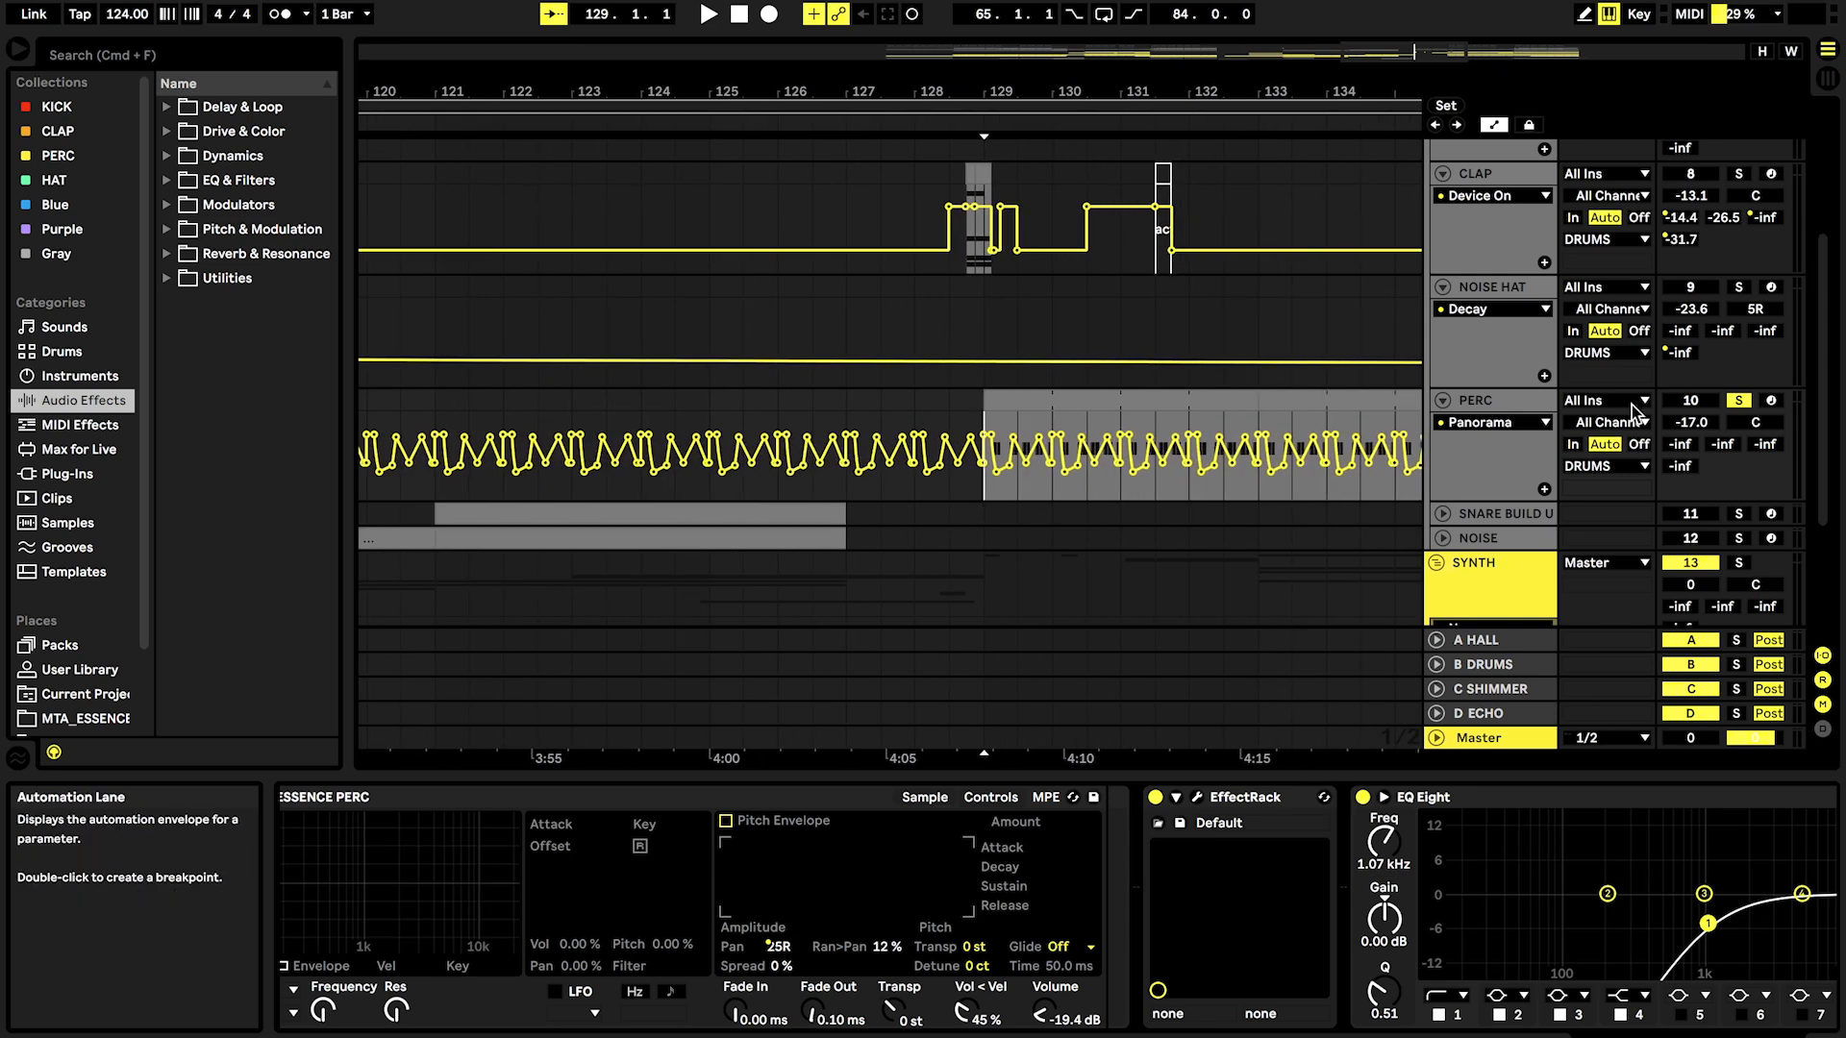
key(space)
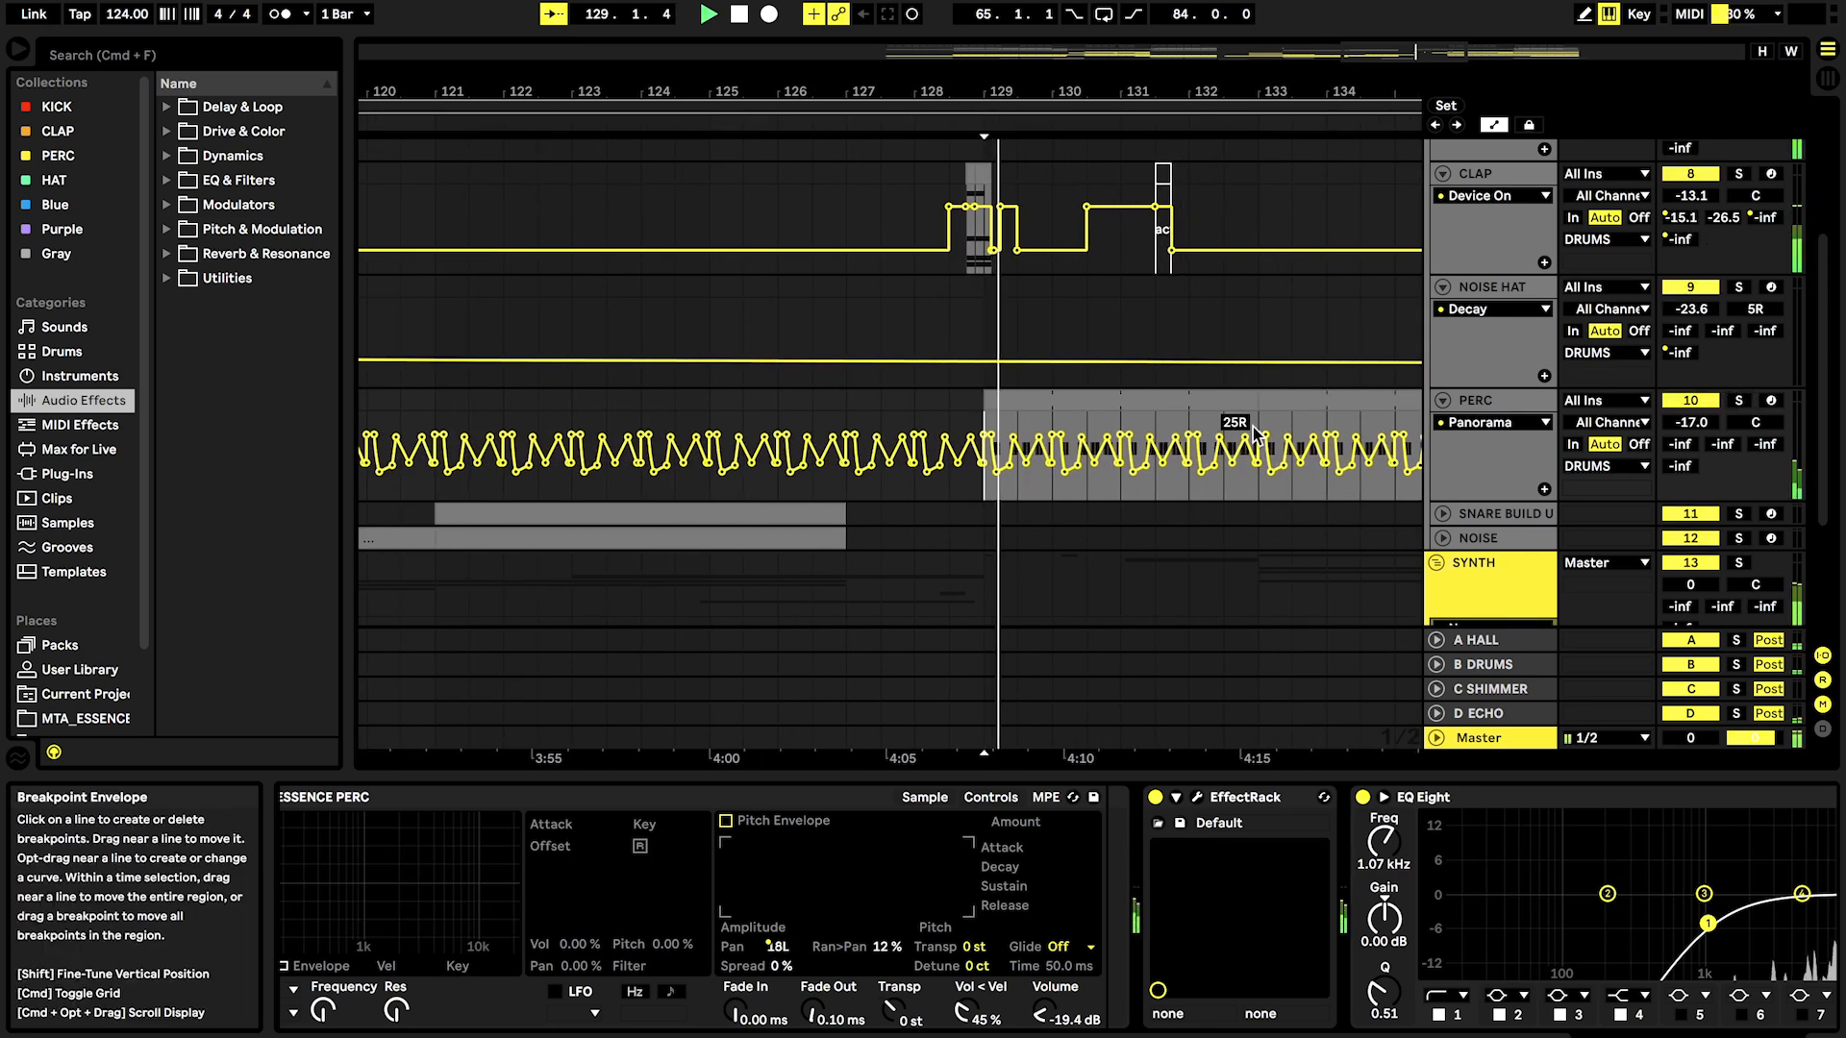
Step: Fold the PERC, NOISE HAT and CLAP tracks, and unfold the snare build-up track with its Frequency automation
key(minus)
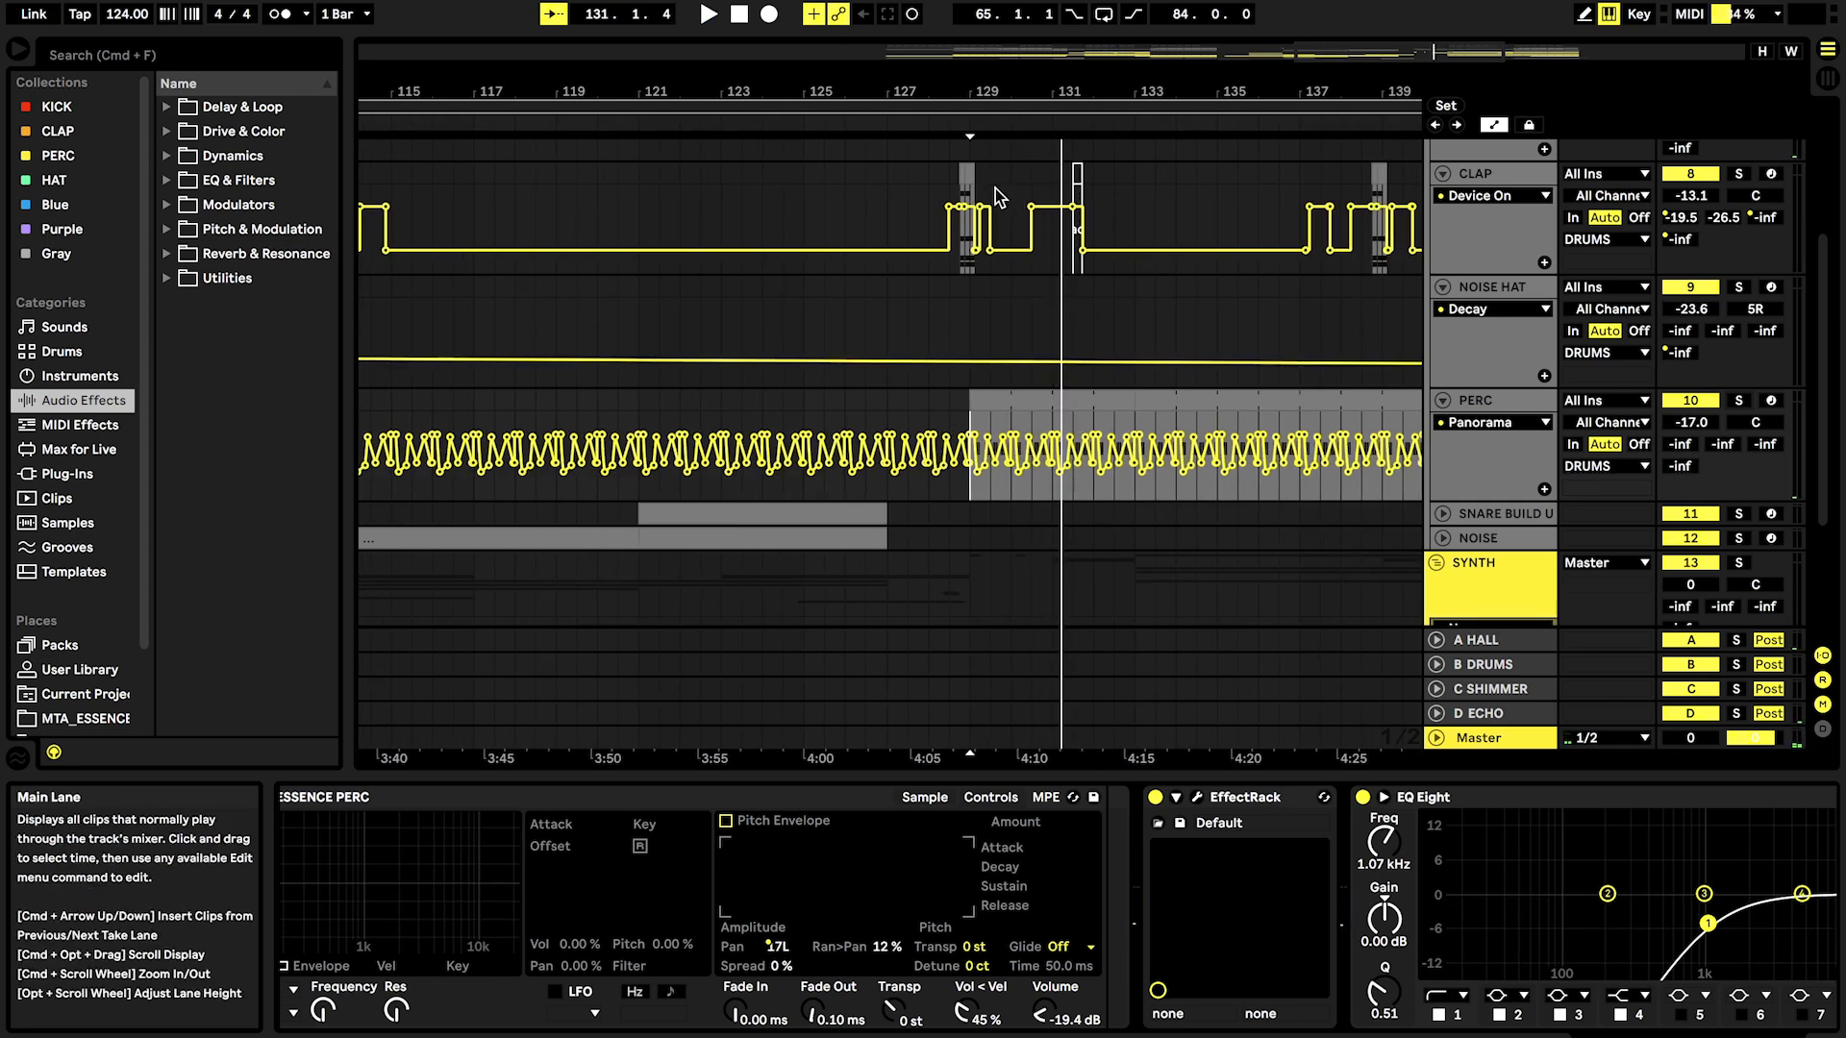
scroll(1070, 399, down, 6)
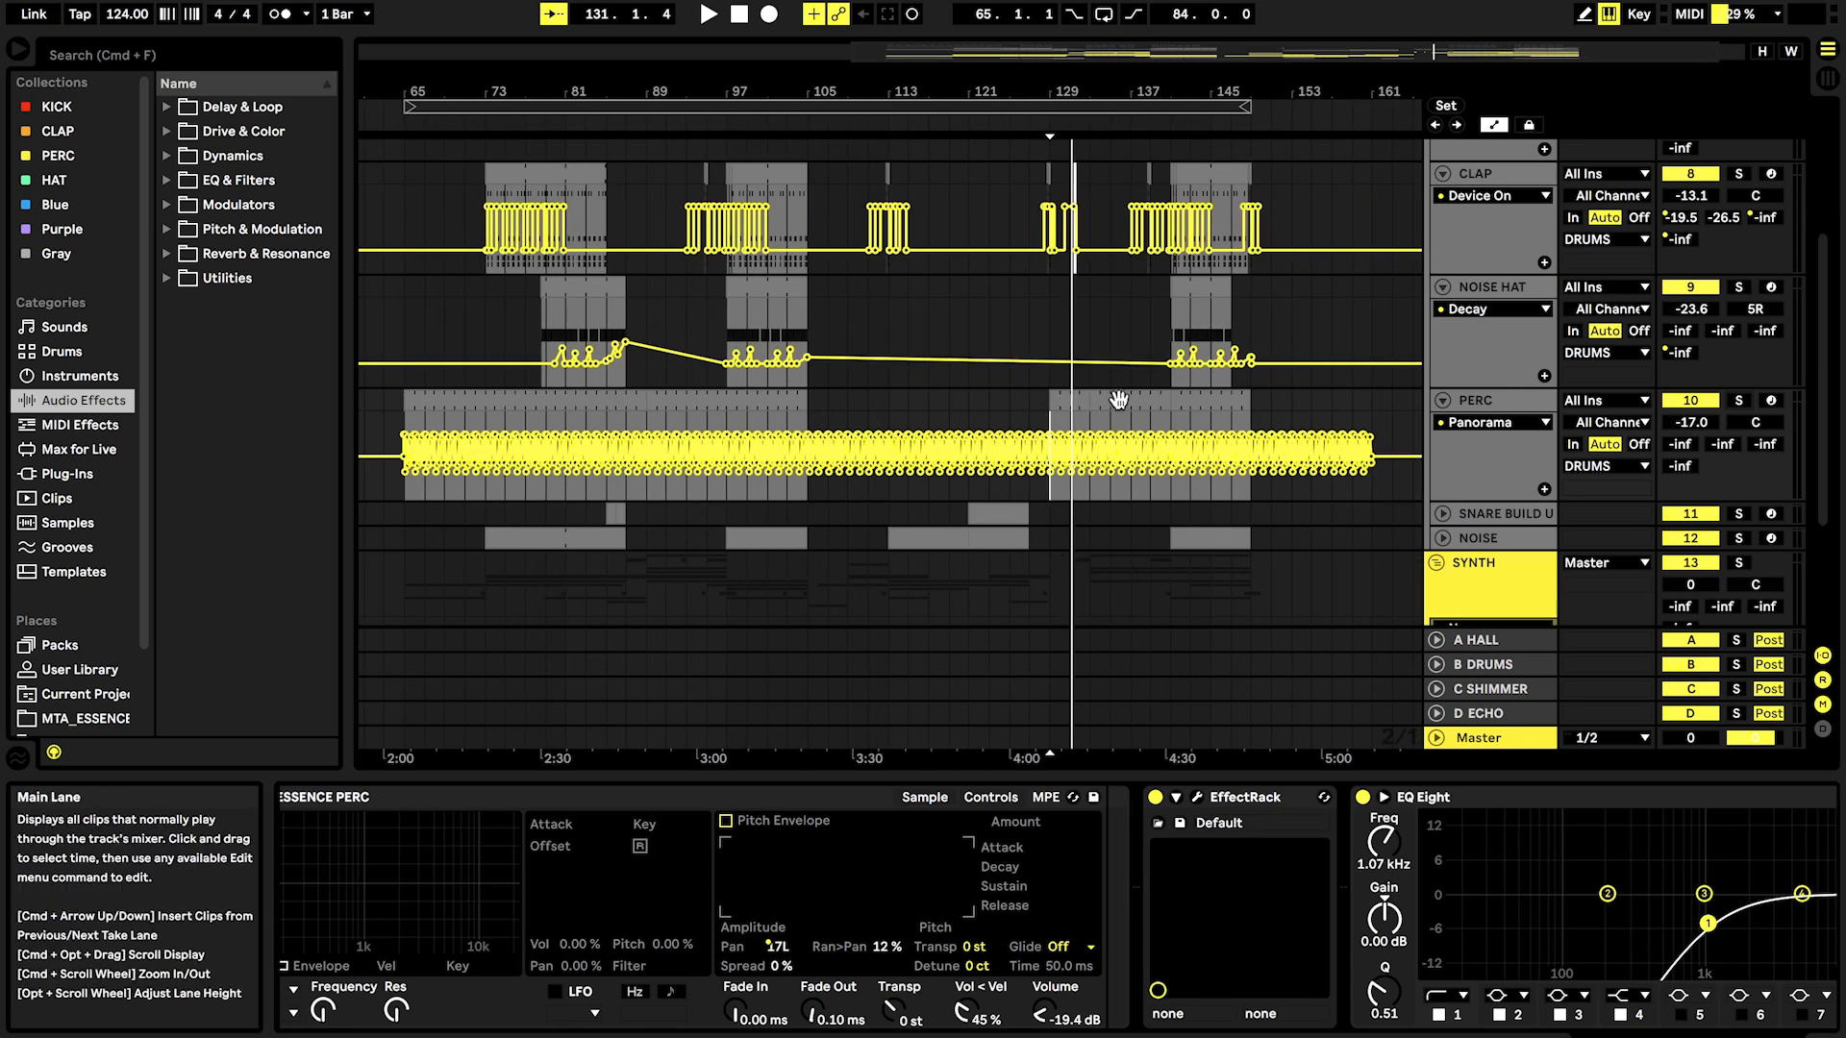
click(1442, 401)
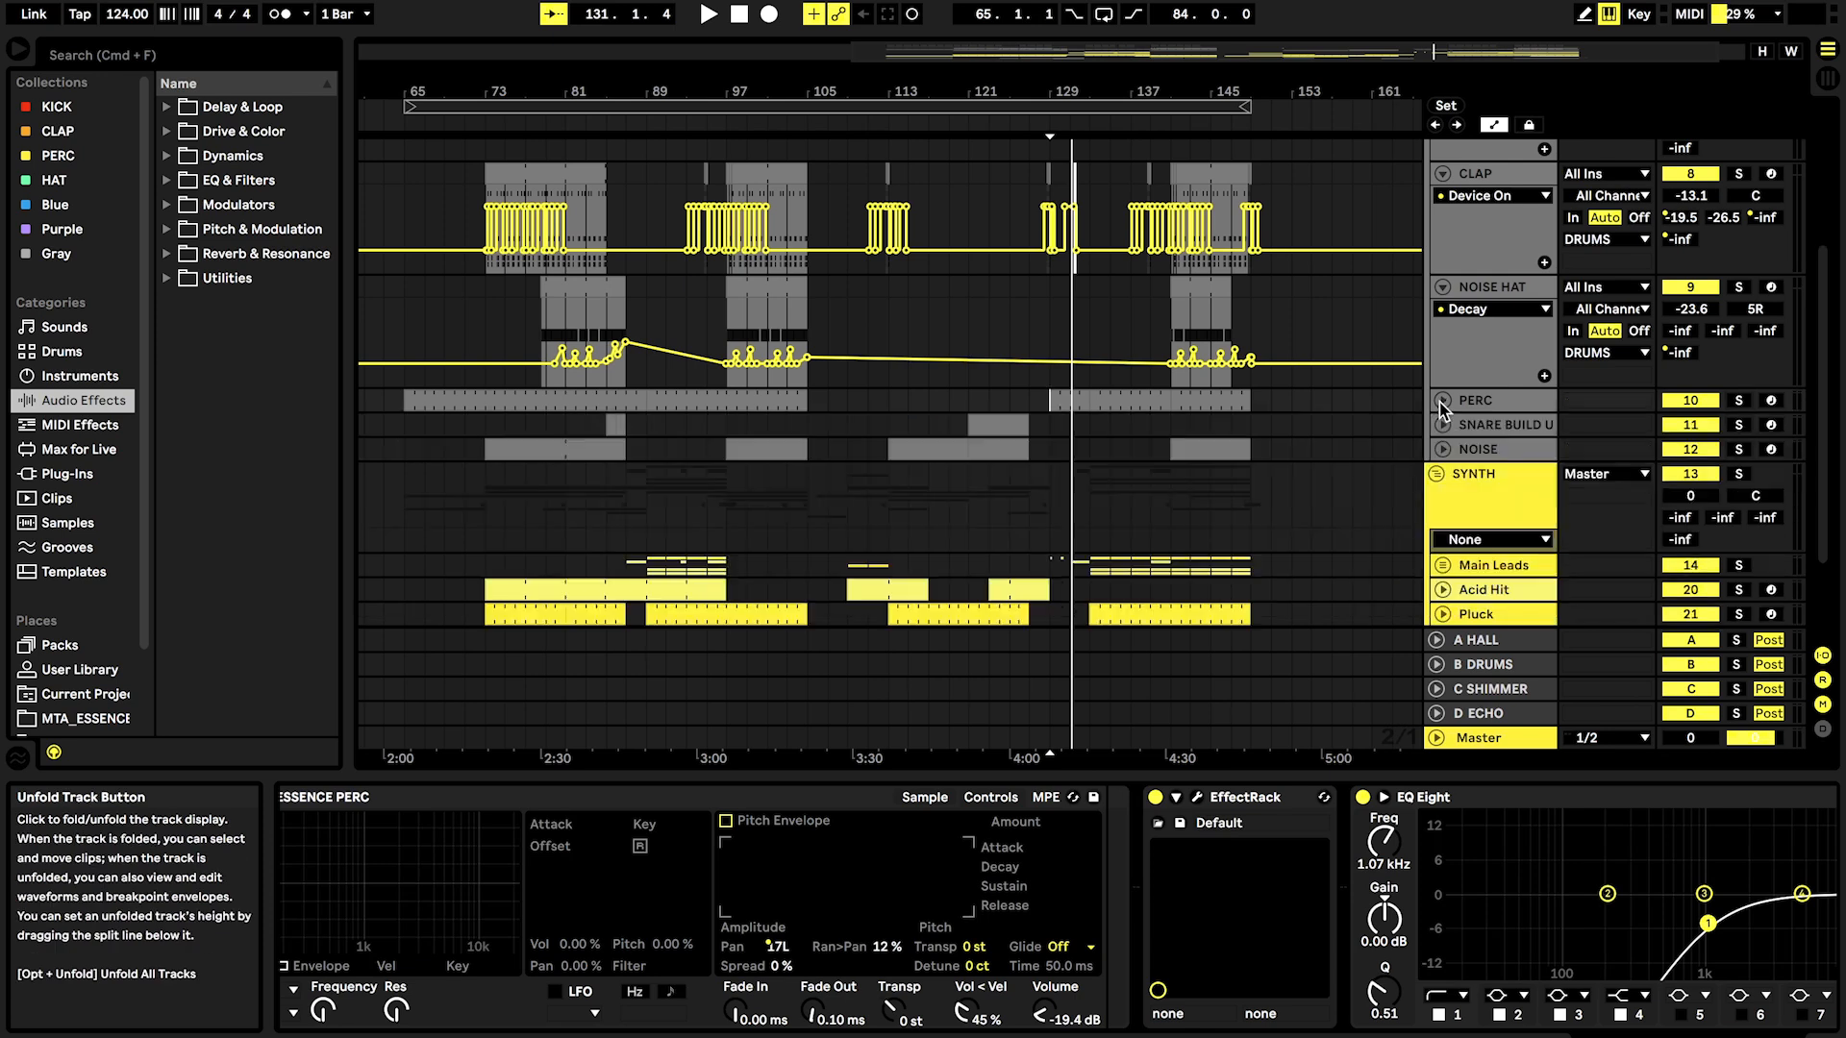
click(1441, 288)
scroll(1441, 291, up, 3)
click(1442, 259)
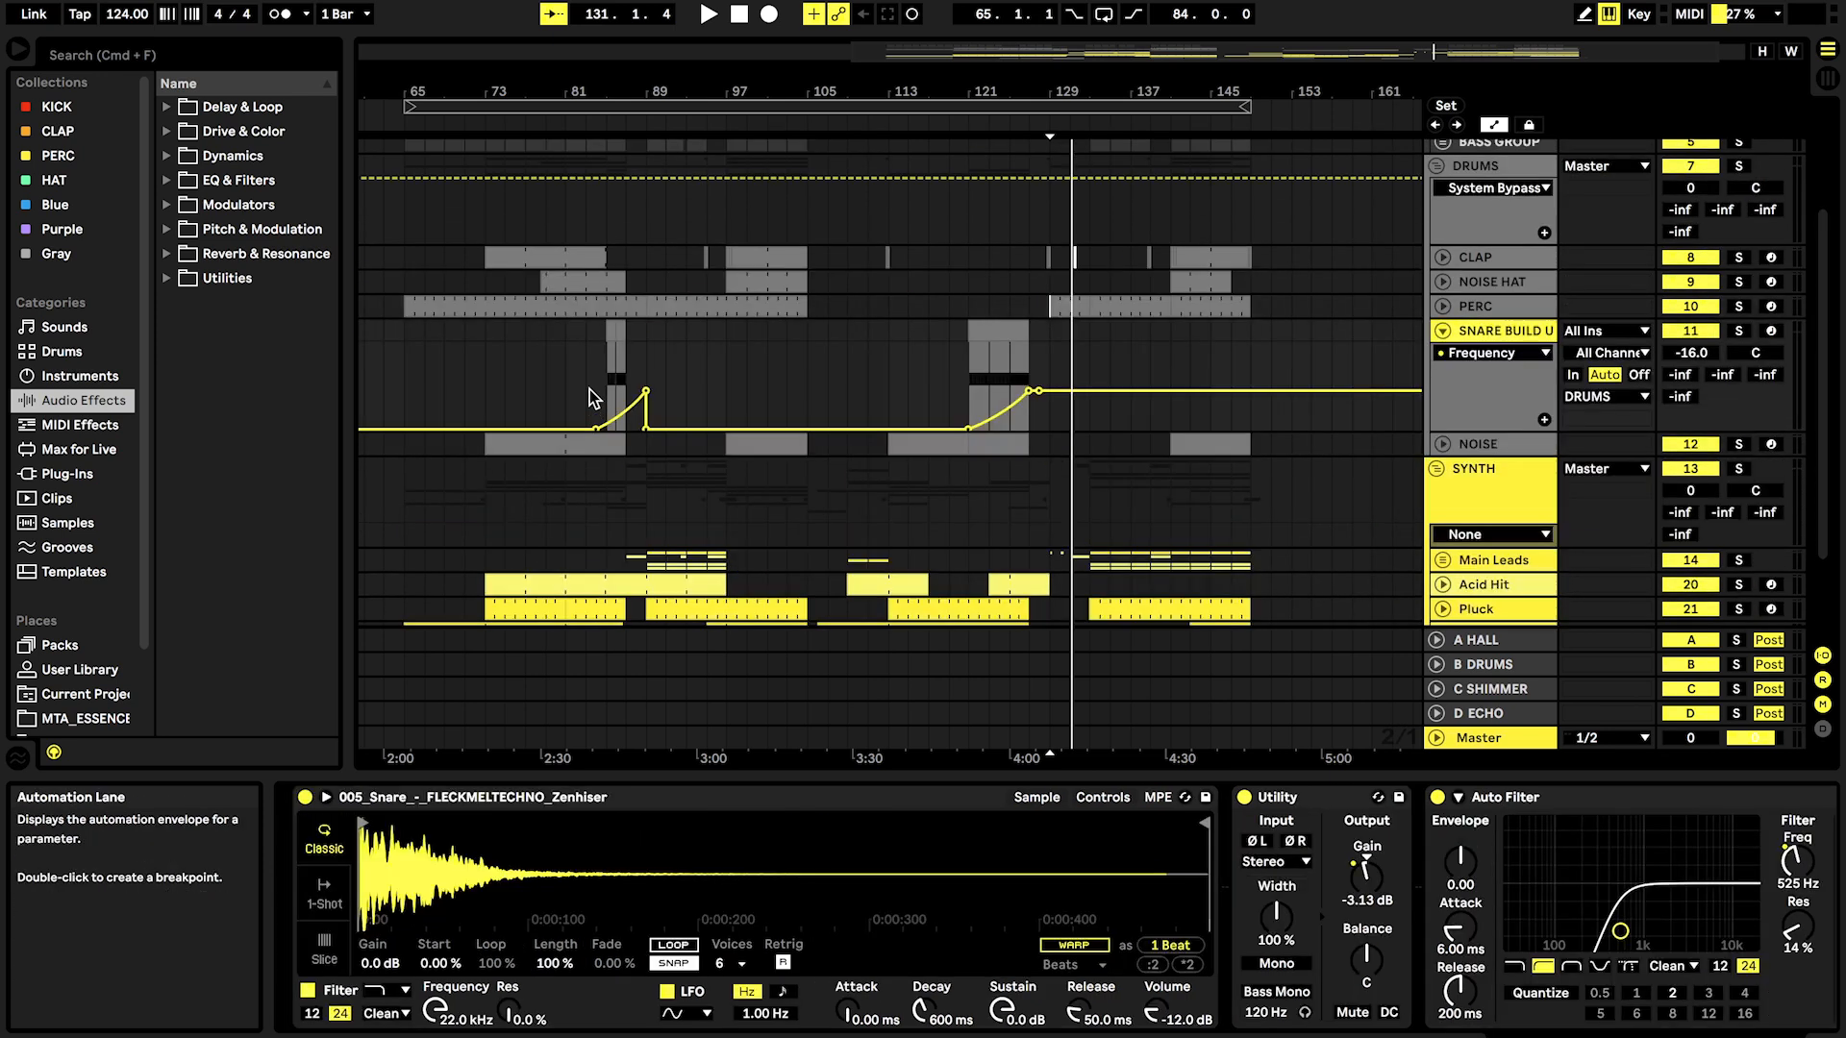
Step: Solo the snare build-up at bar 85 and examine its Utility Gain and Auto Filter Frequency automation
scroll(594, 359, up, 8)
click(614, 366)
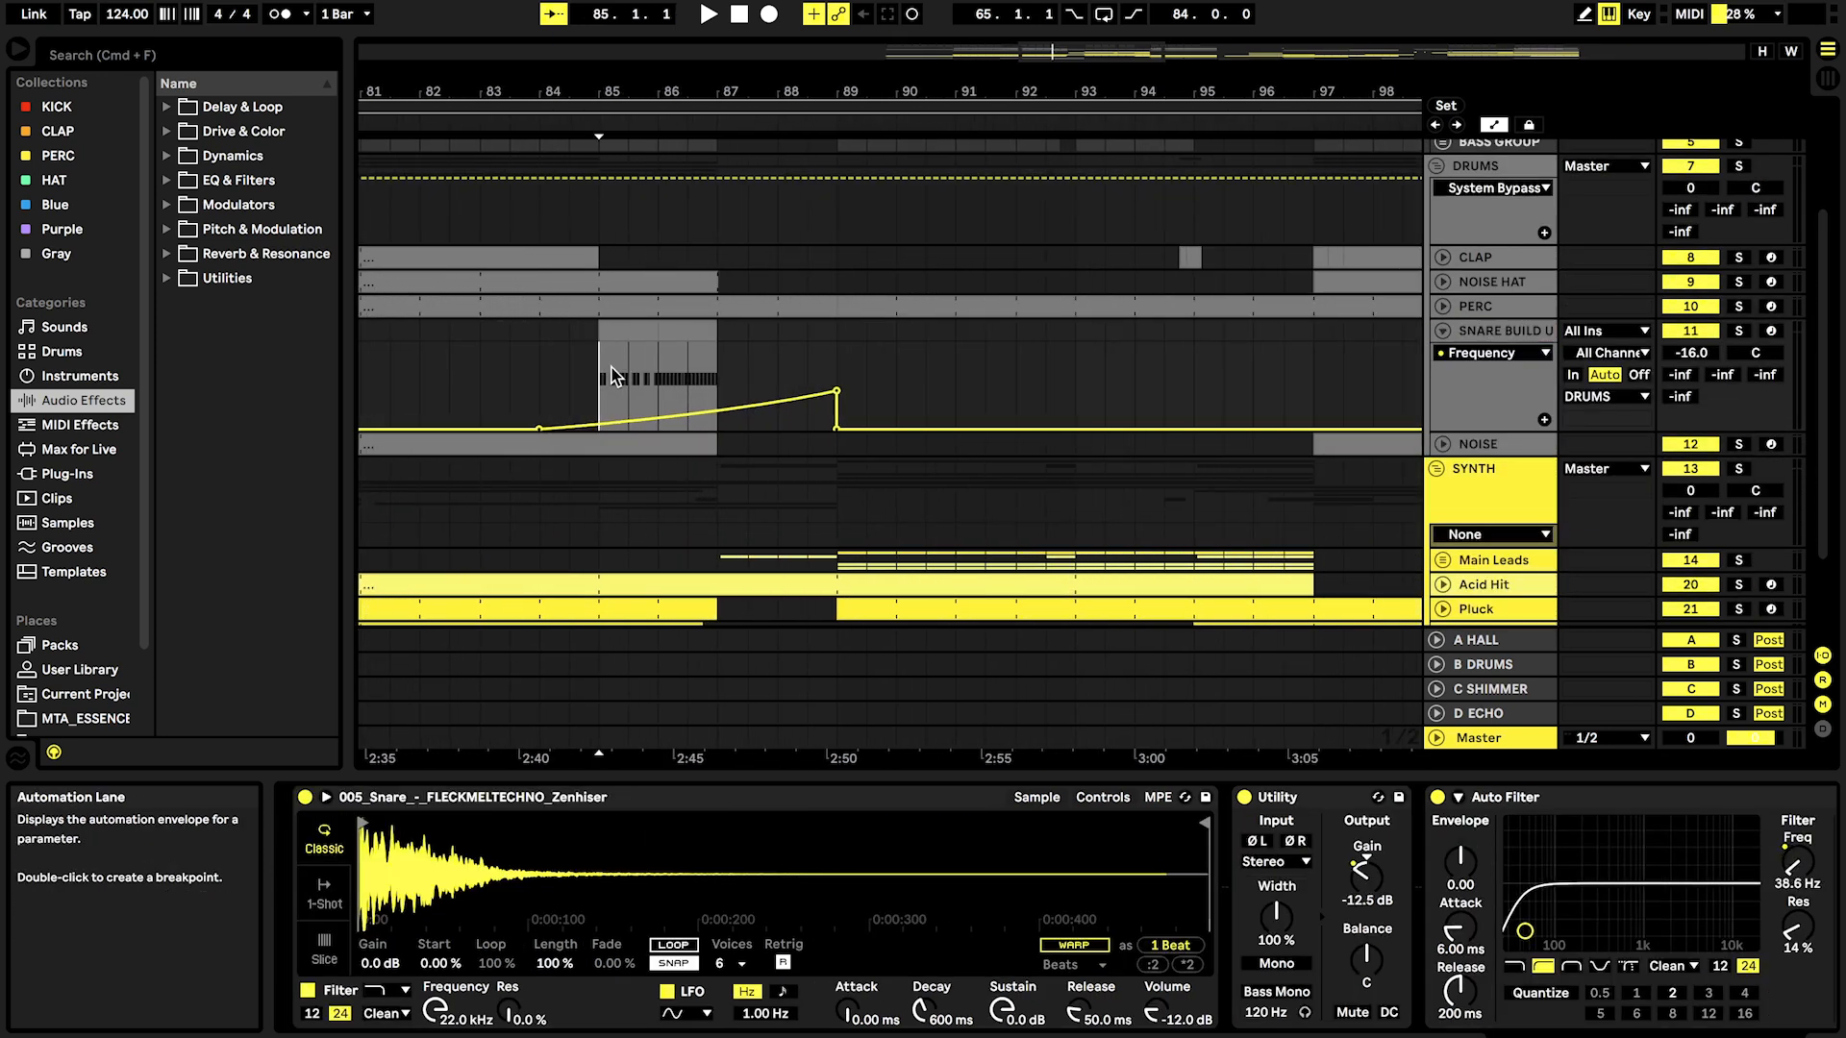
click(1738, 330)
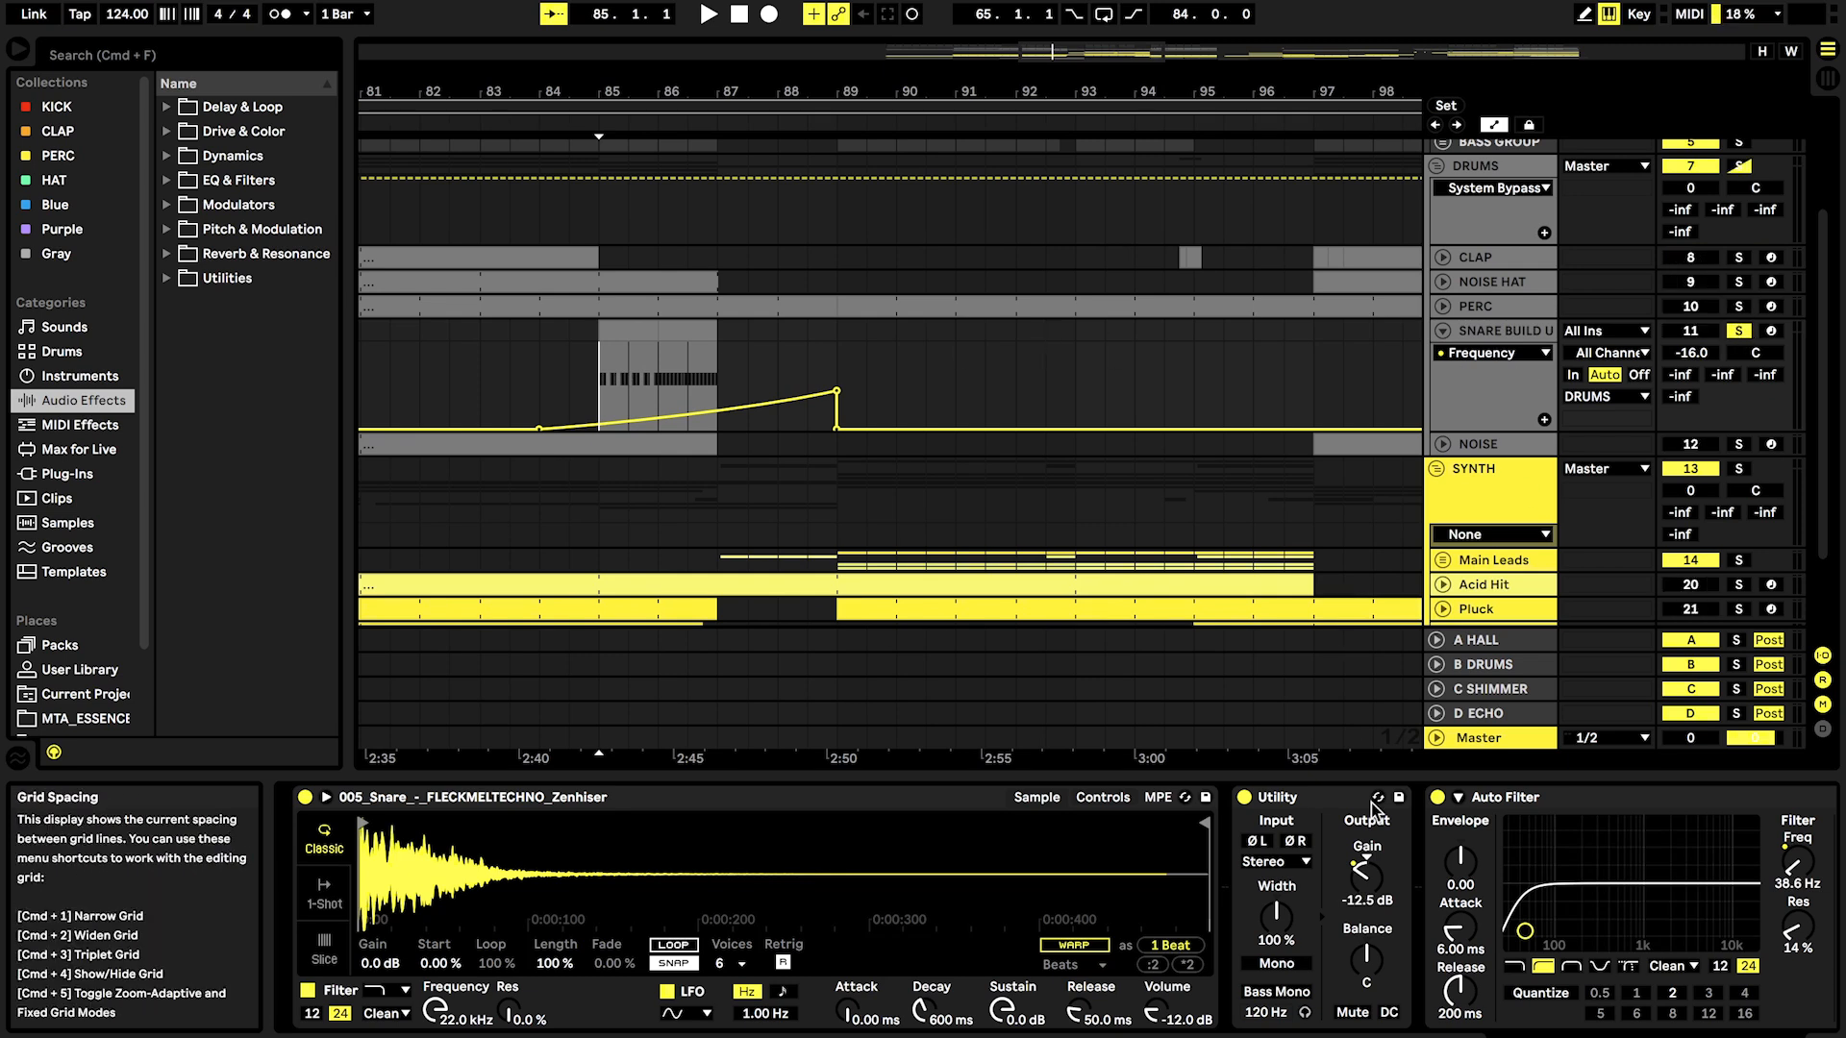
click(1375, 875)
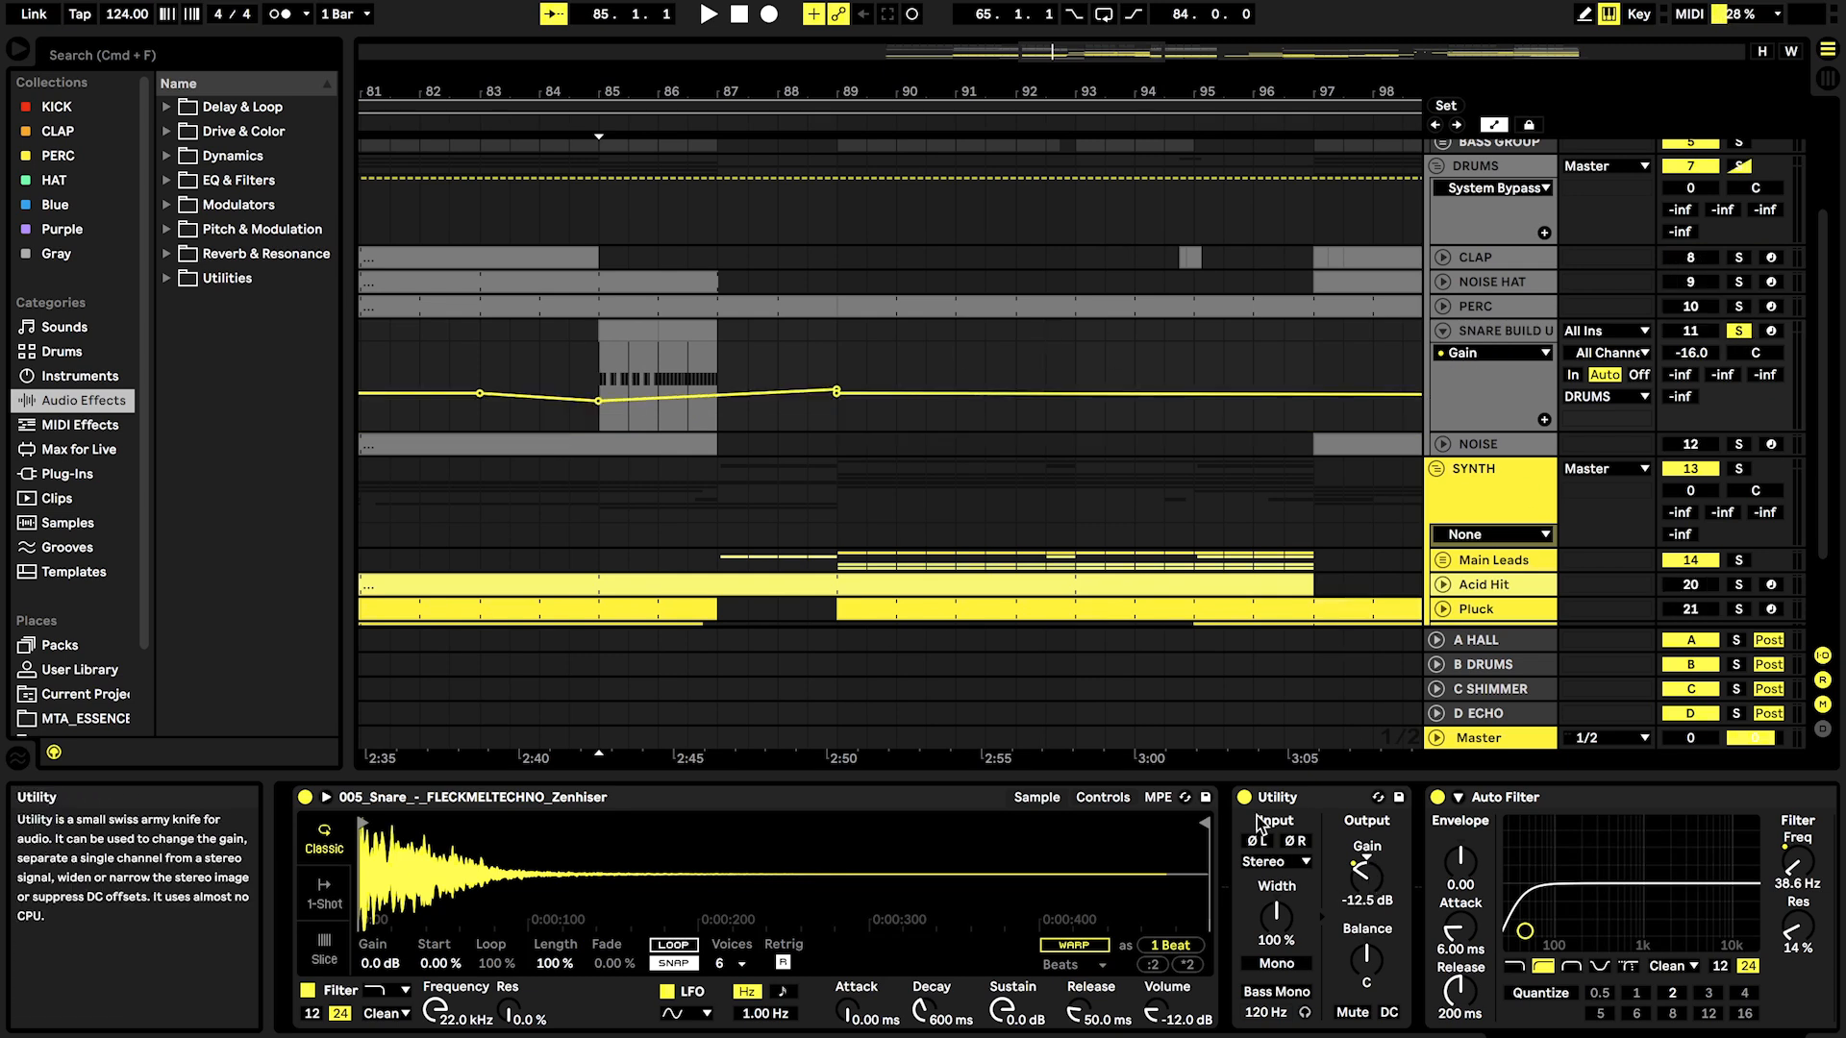
scroll(1423, 877, right, 5)
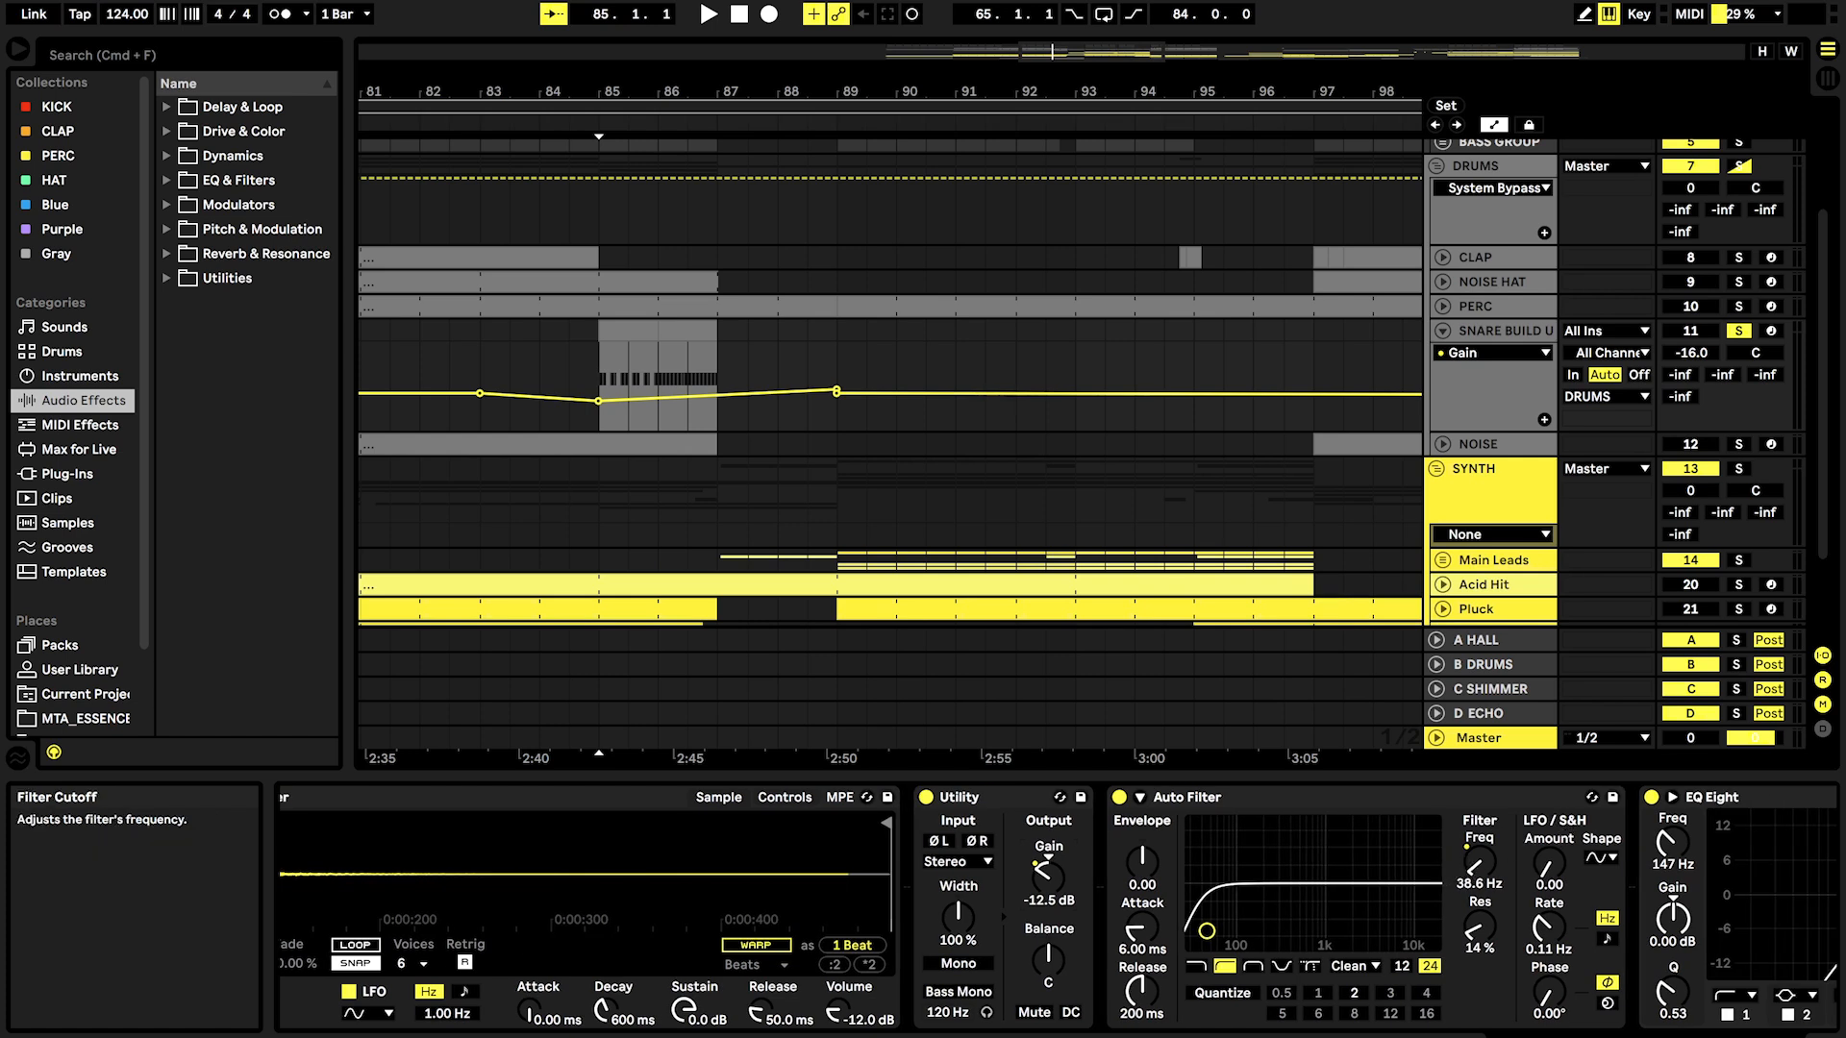
click(1478, 866)
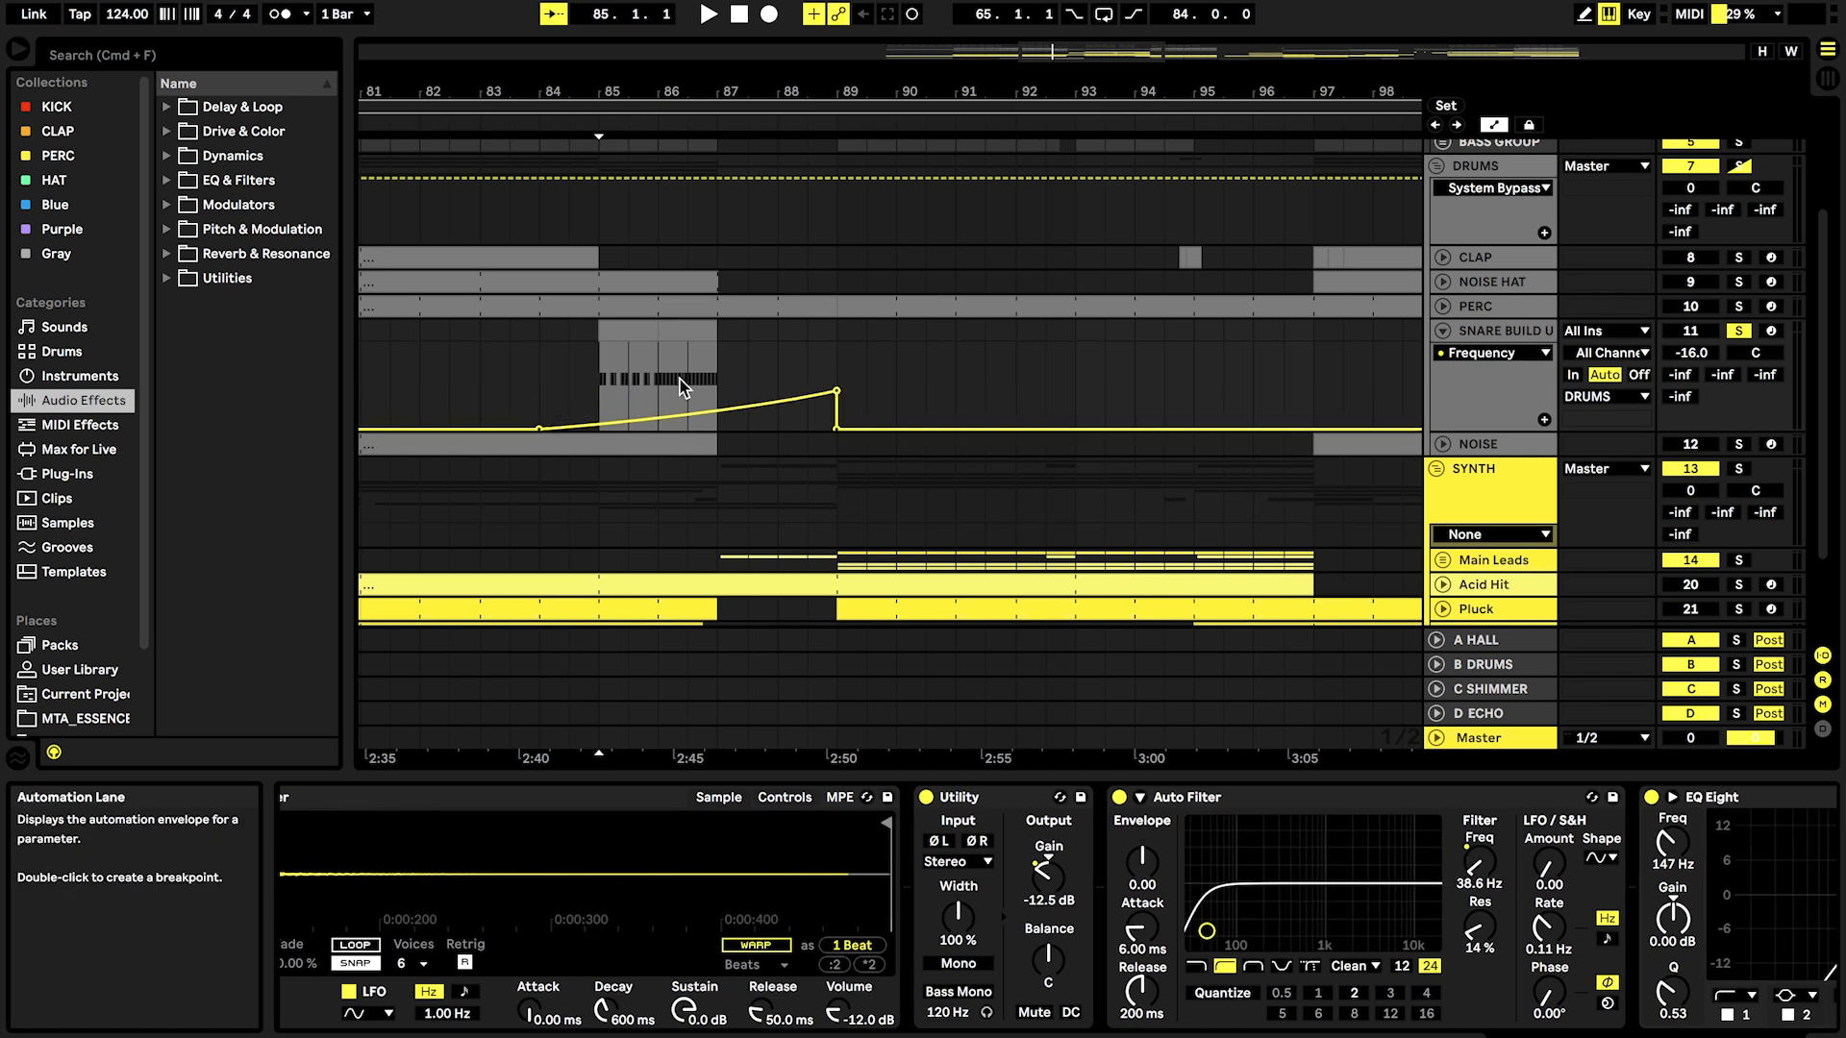
Step: Inspect the MIDI notes of the snare build-up clips at bars 85 and 86 and play the build-up sections
scroll(1311, 748, left, 2)
scroll(1244, 808, left, 5)
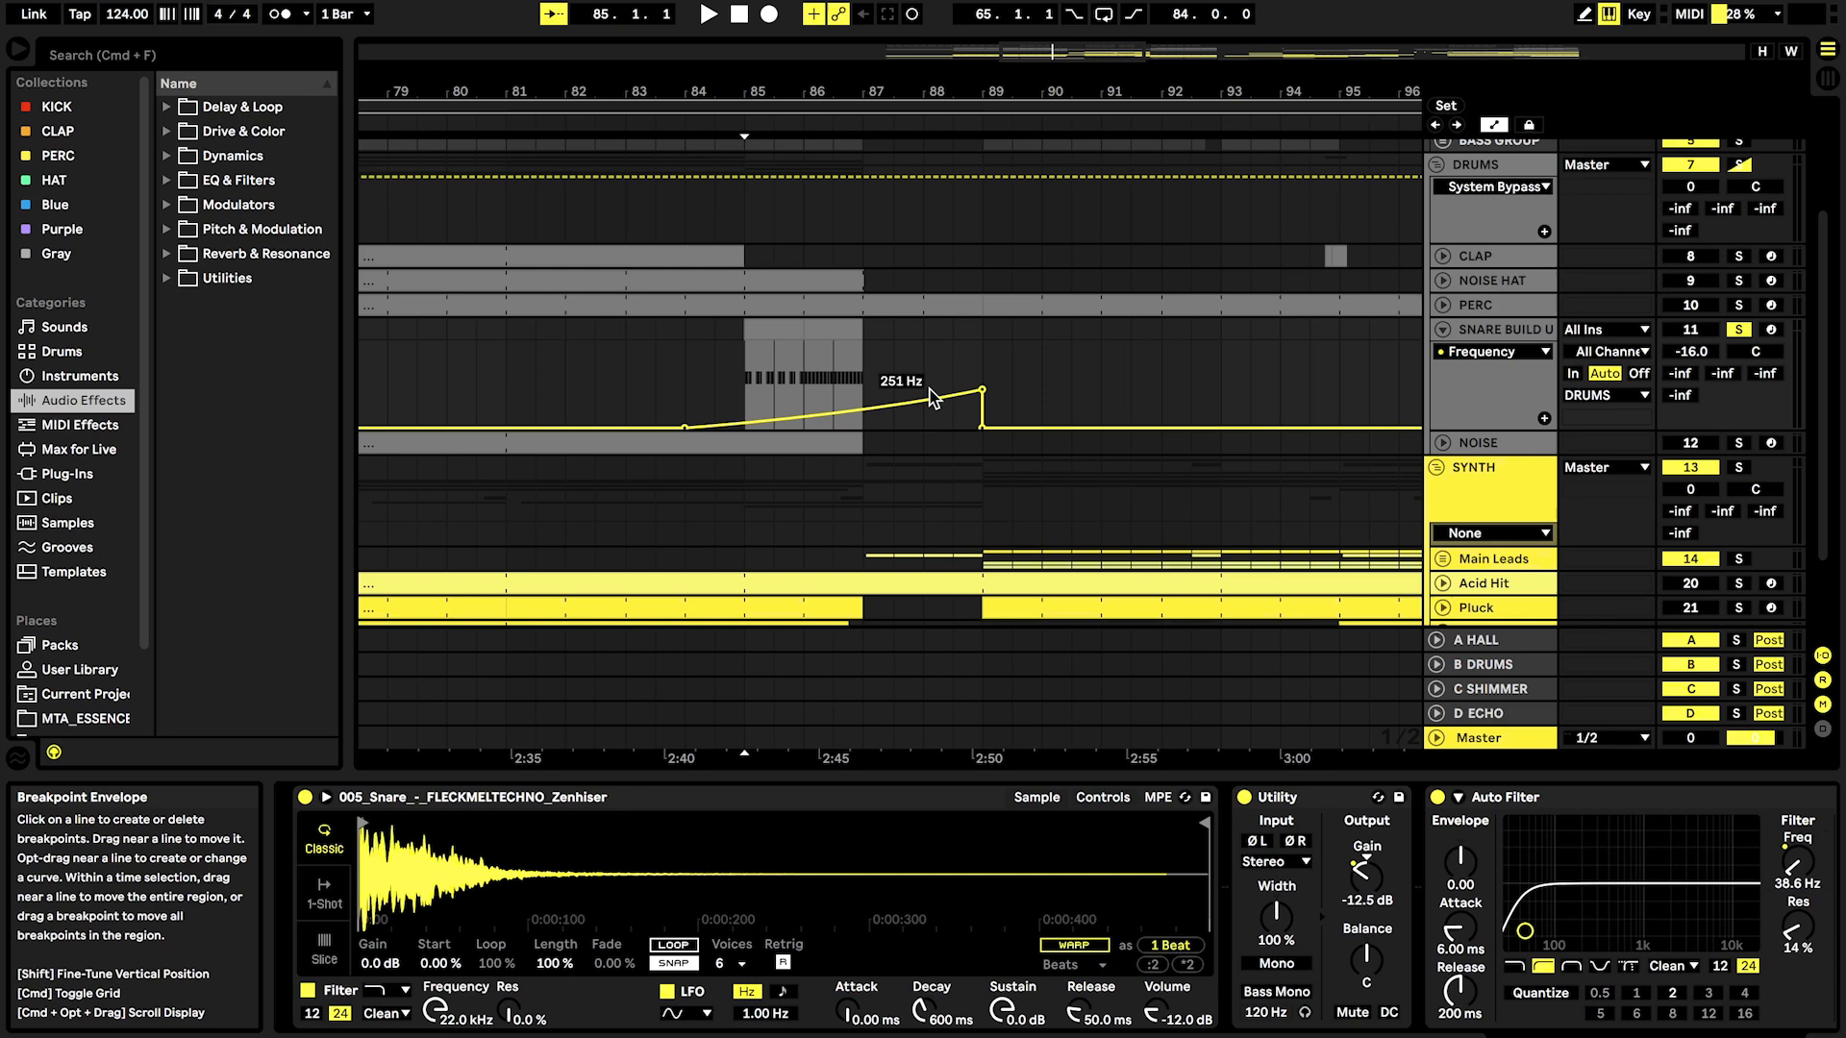
double_click(769, 366)
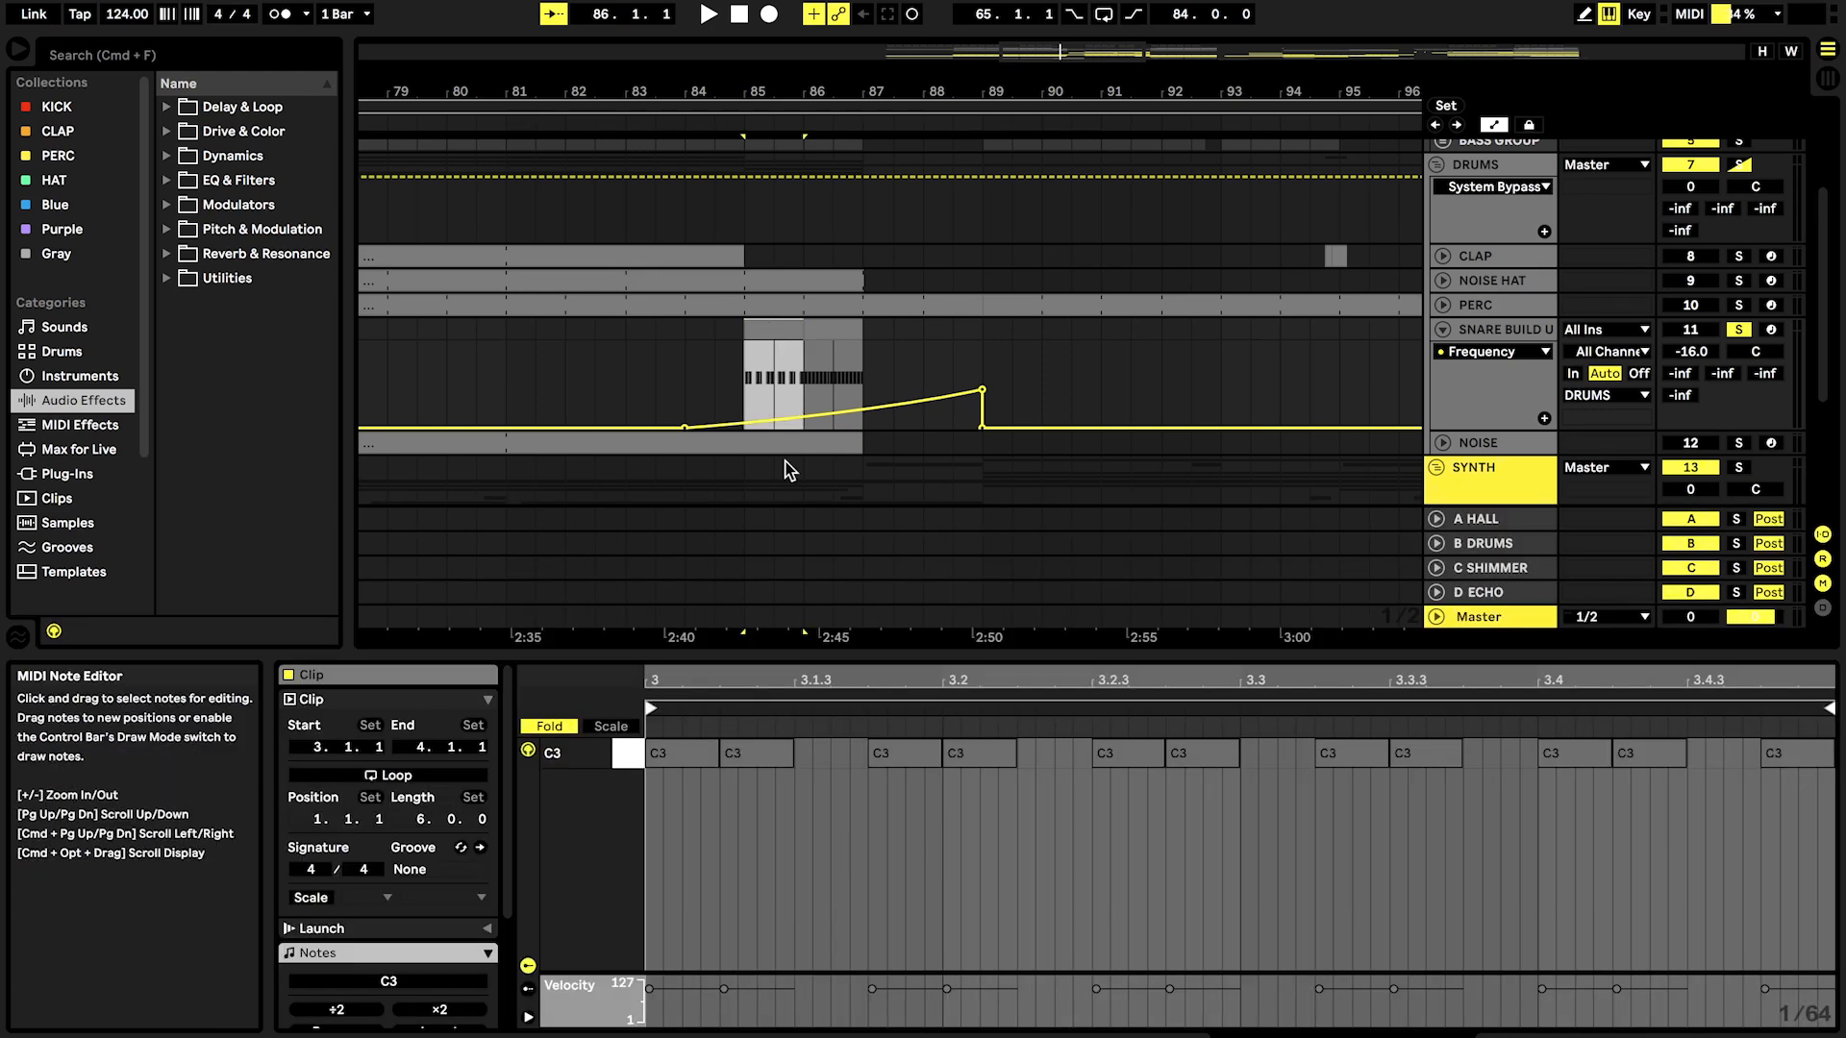
click(832, 384)
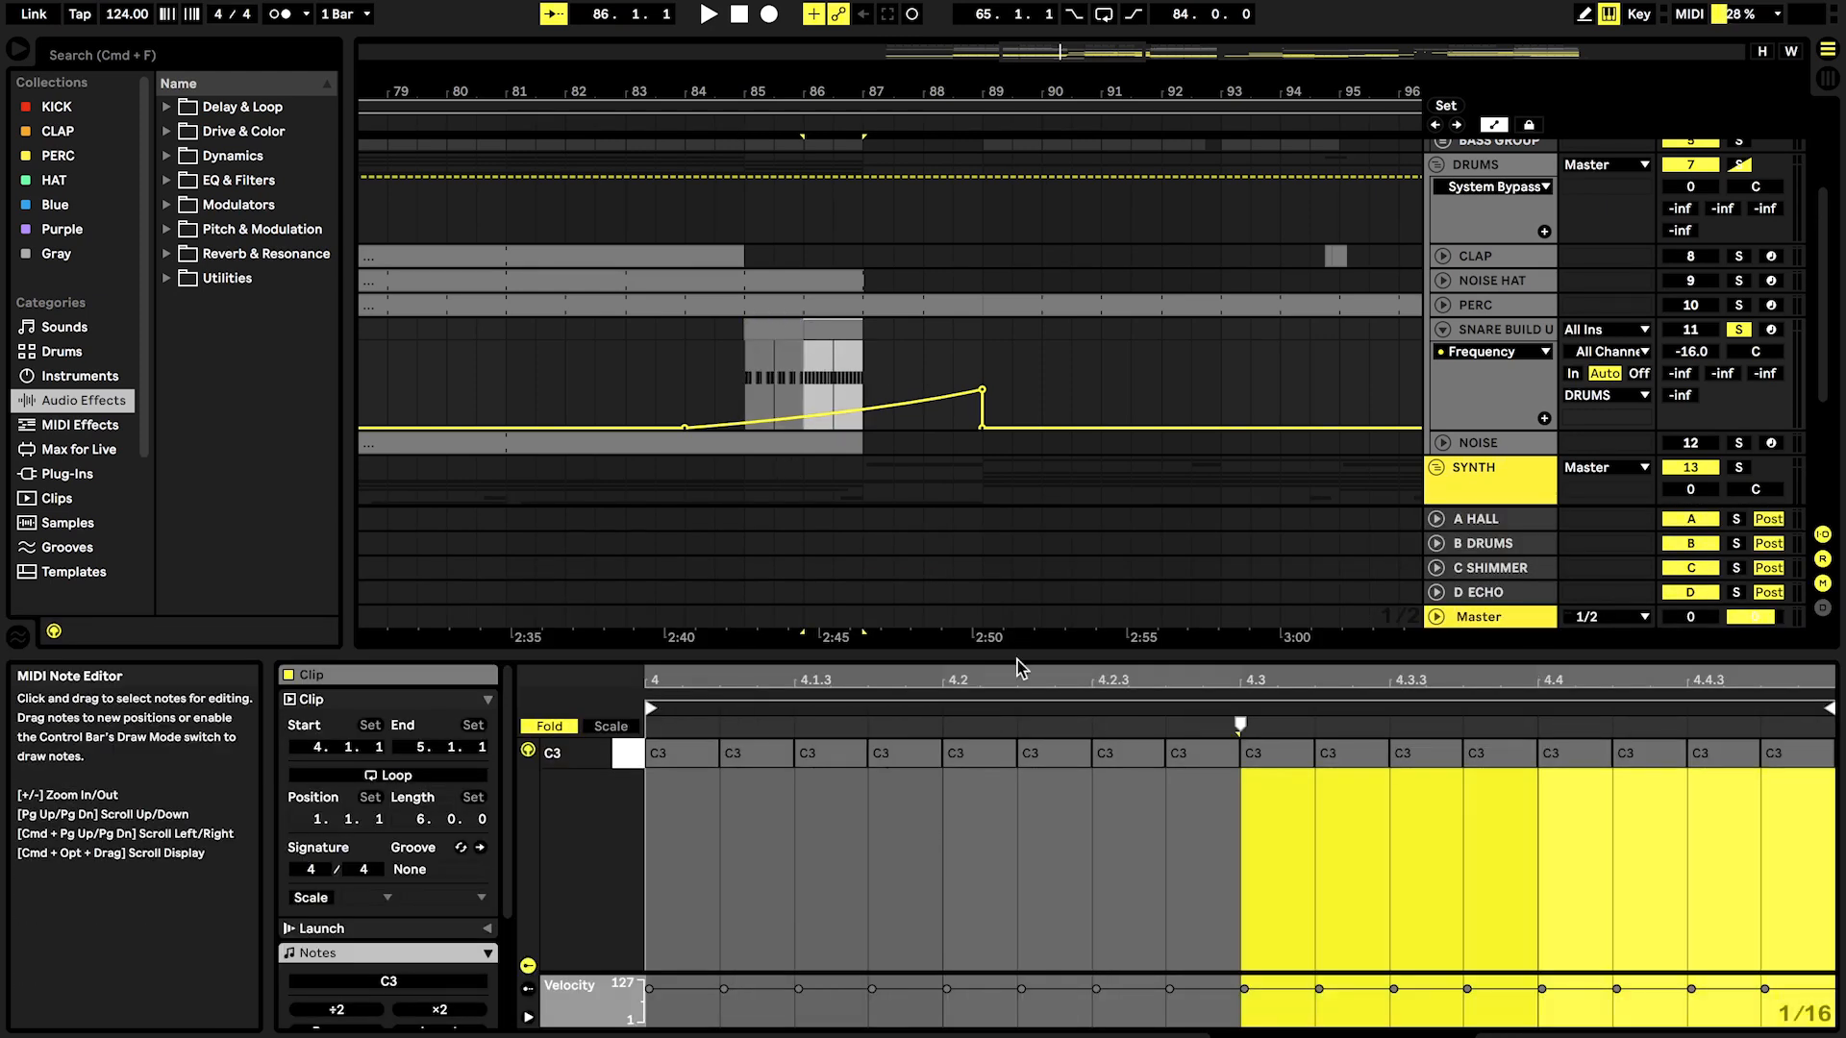
click(745, 361)
key(space)
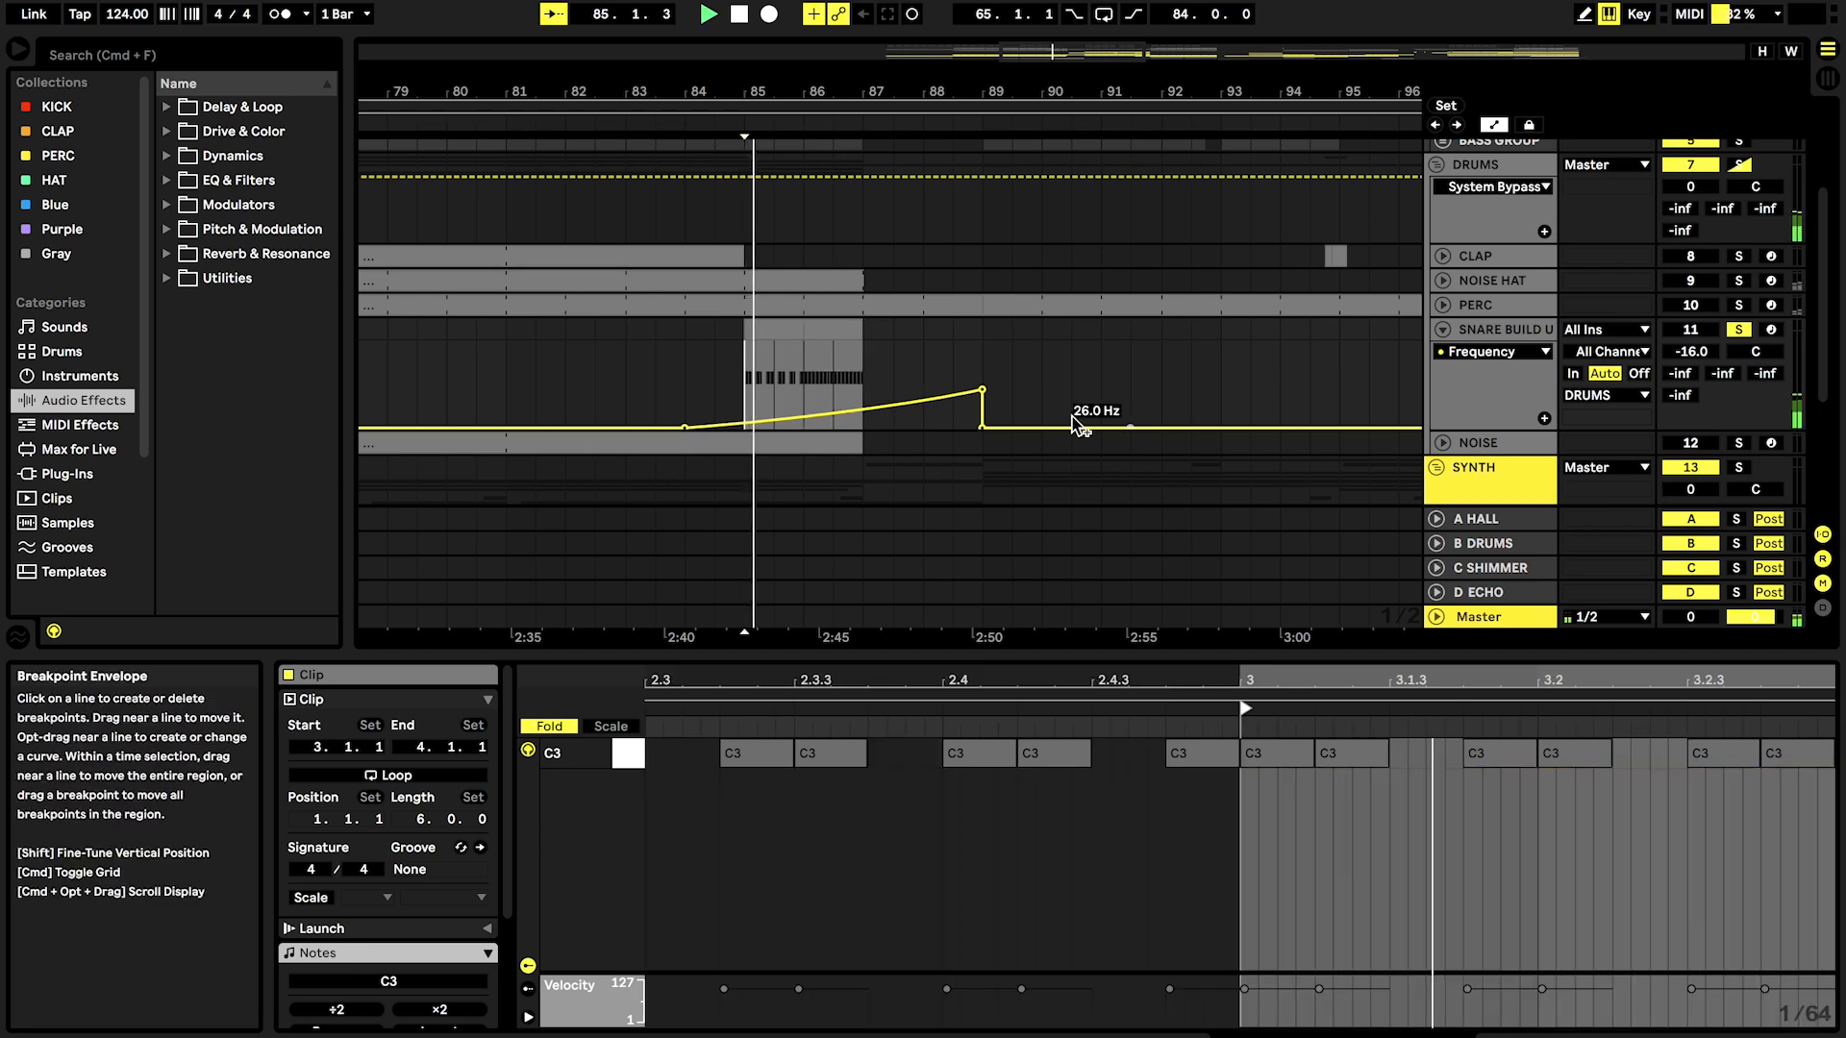
scroll(821, 377, down, 5)
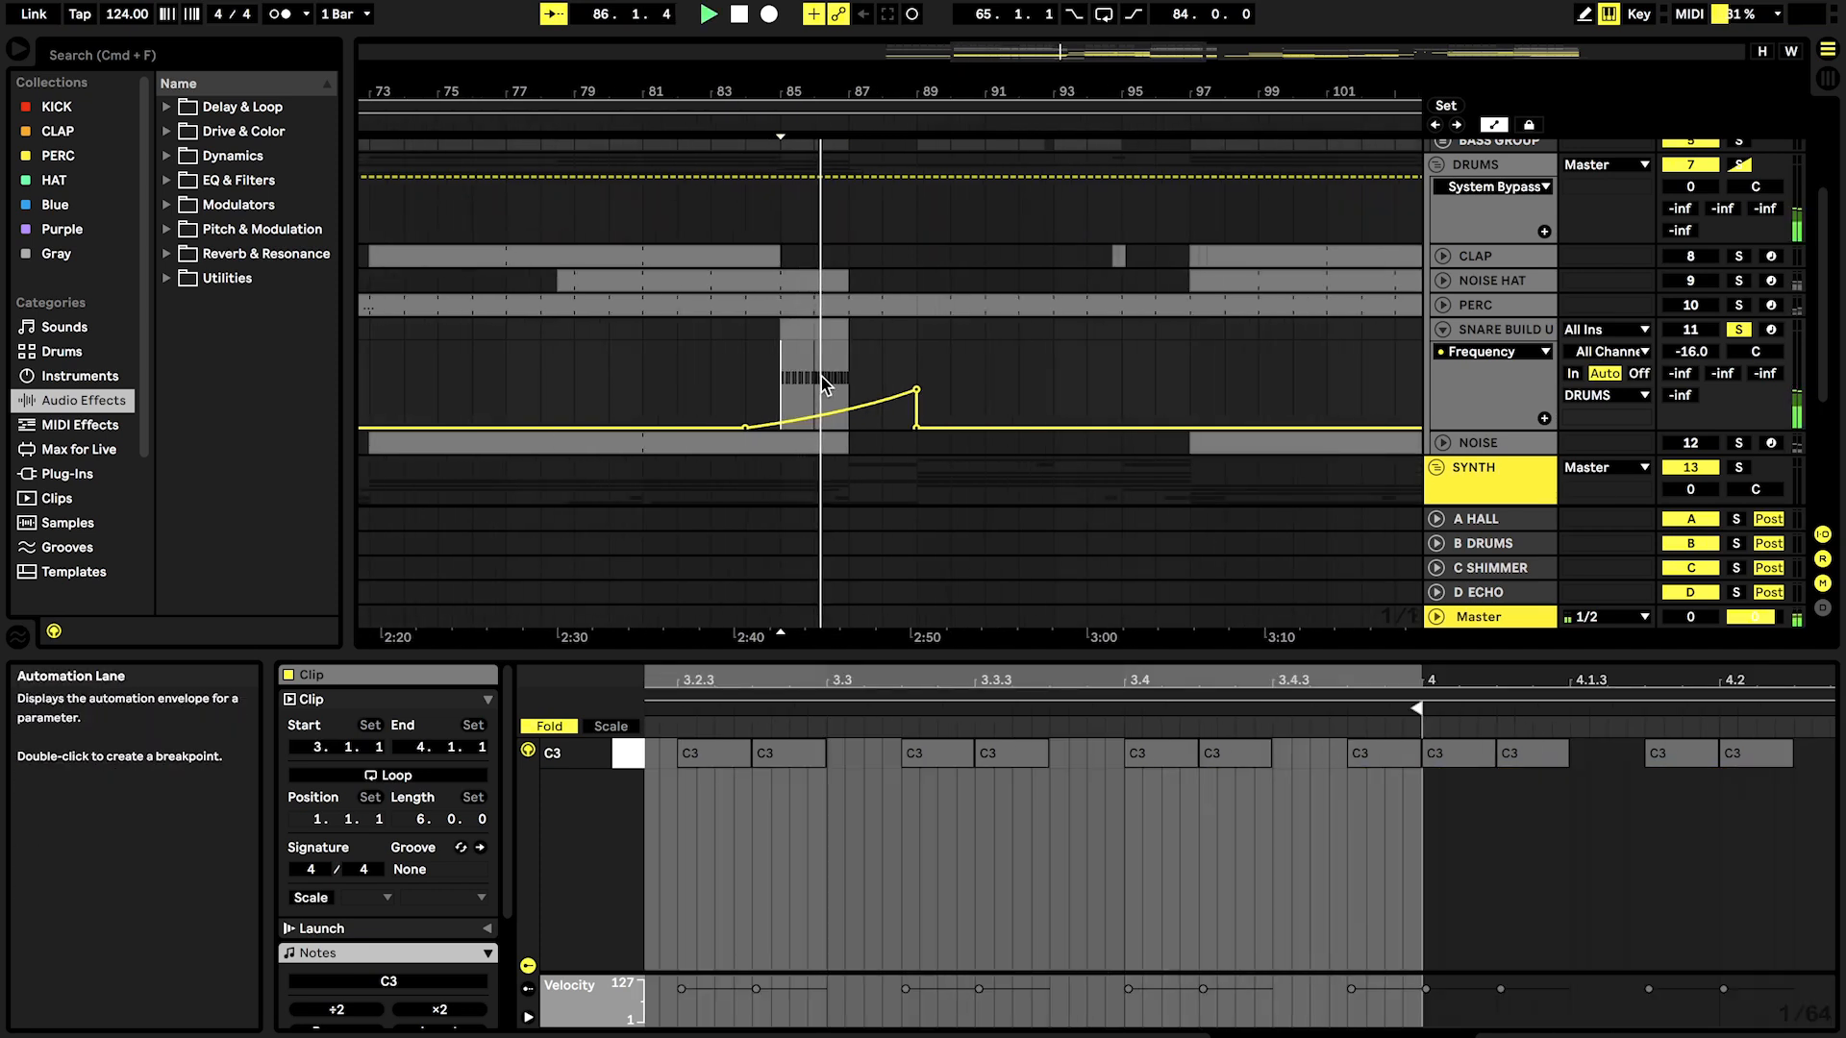
scroll(821, 377, down, 3)
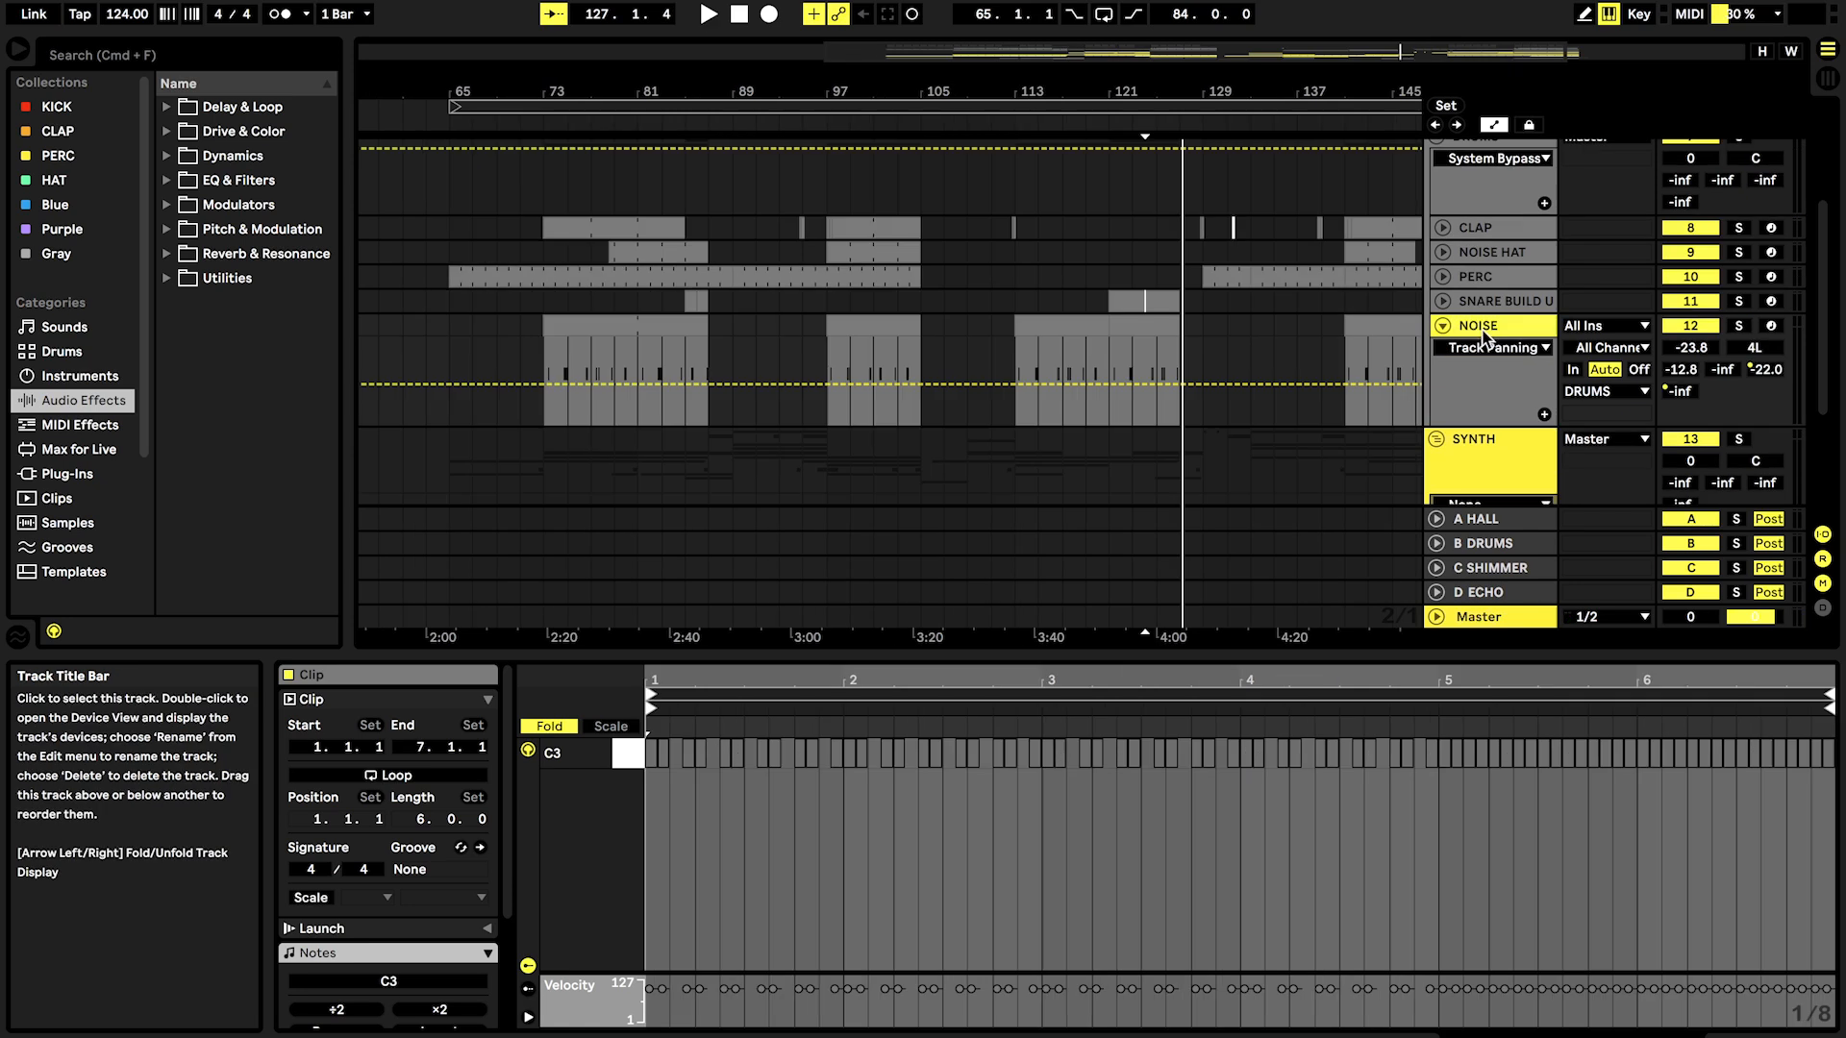
Step: Look over the NOISE track's Diva synth and the notes of its MIDI clip starting at bar 73
scroll(623, 407, up, 8)
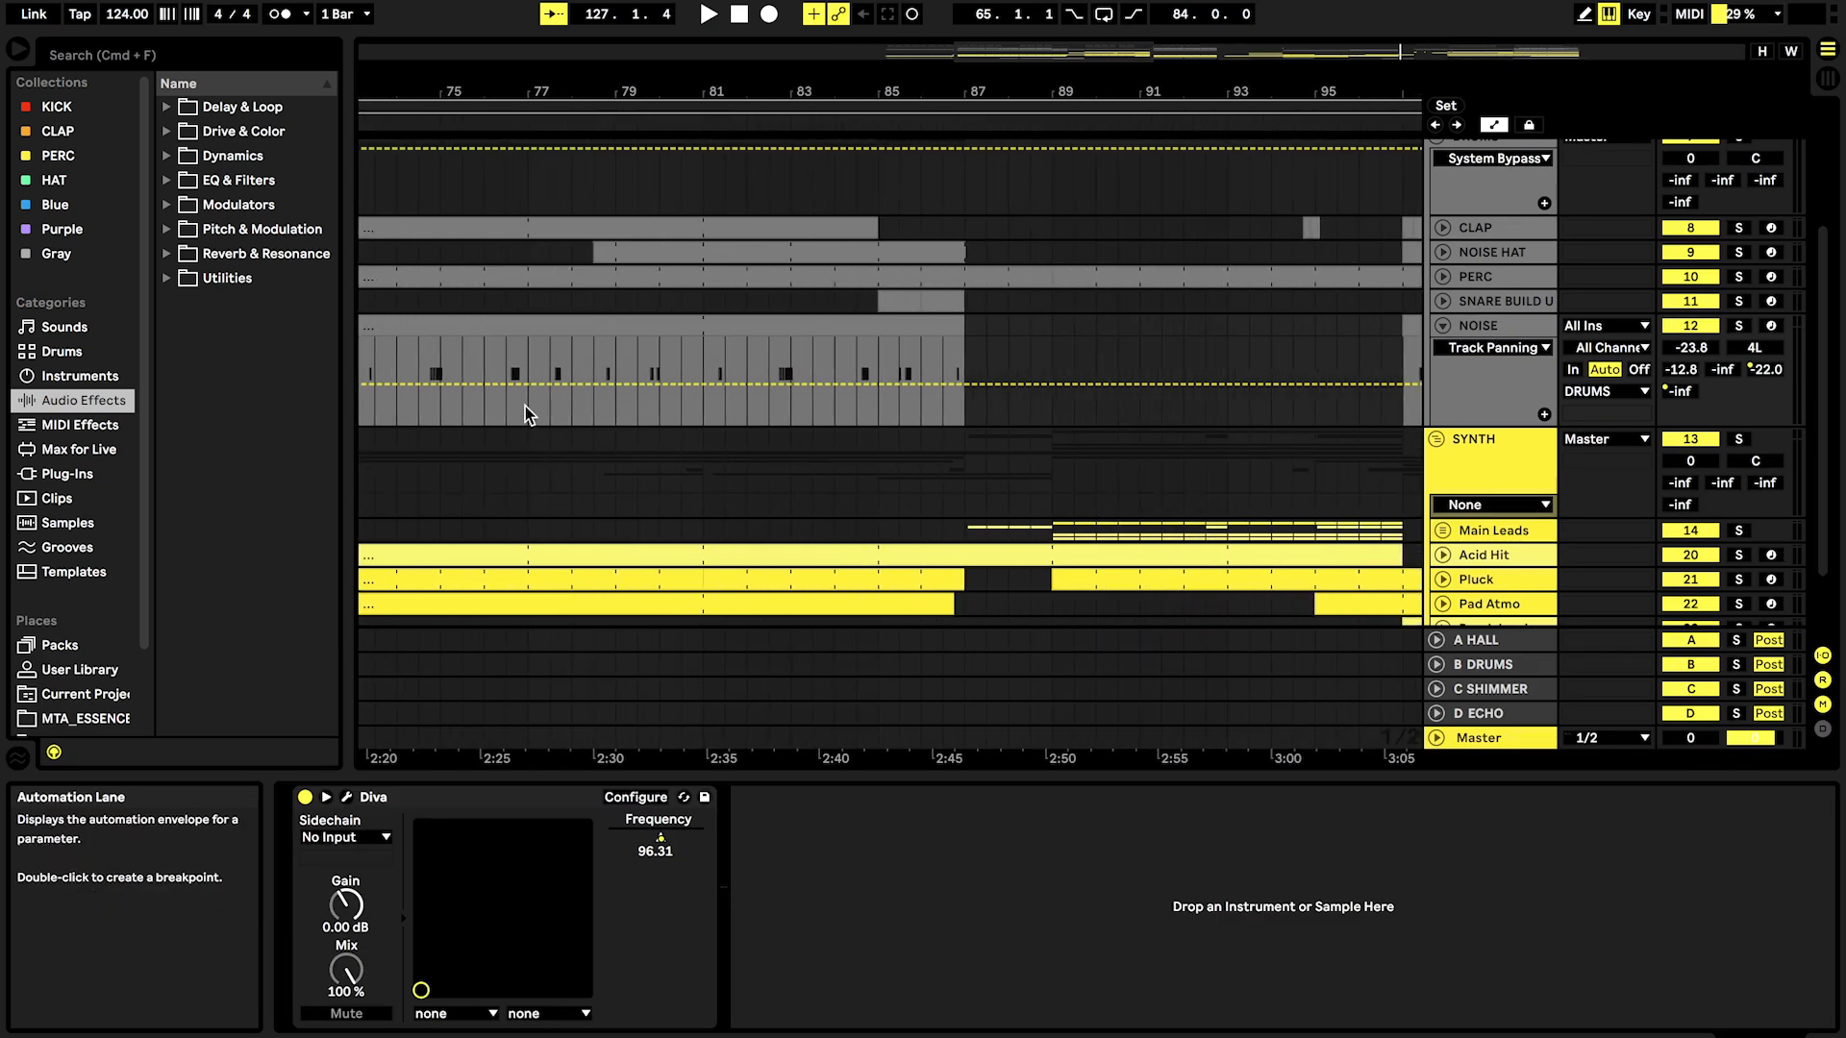
click(349, 798)
click(1106, 891)
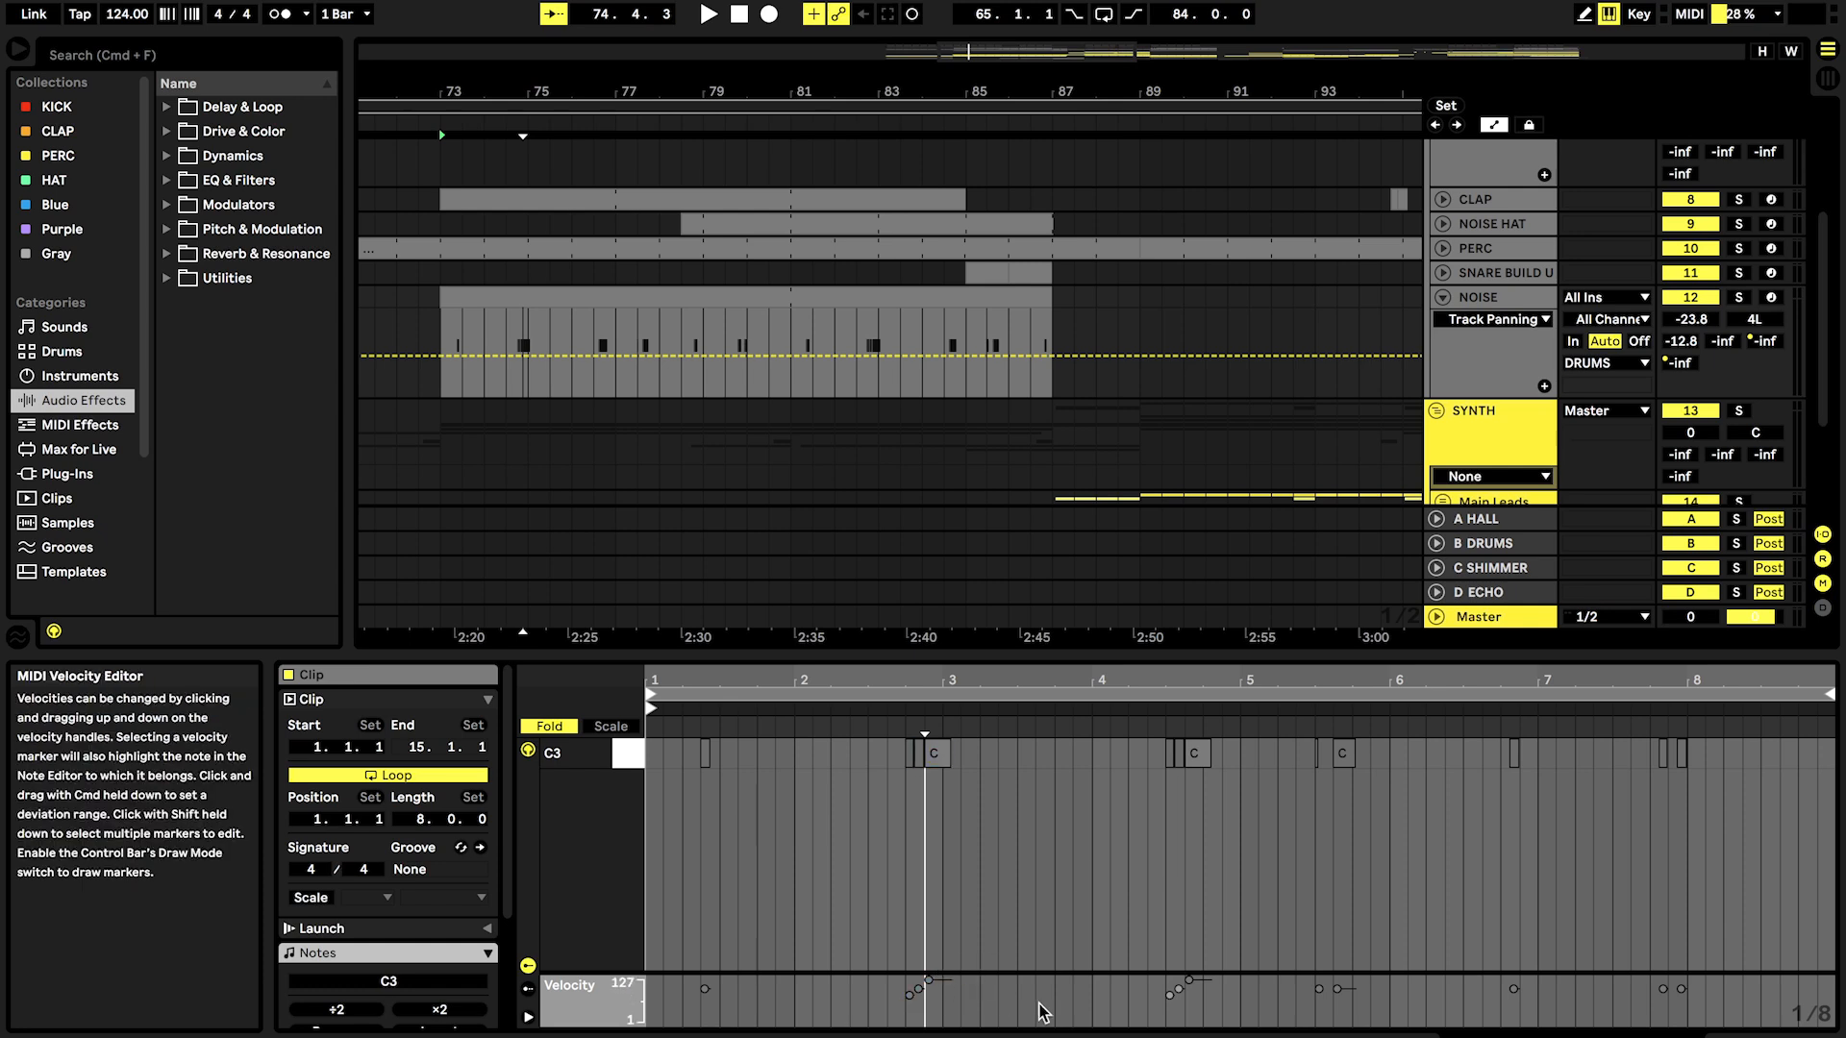
double_click(1526, 299)
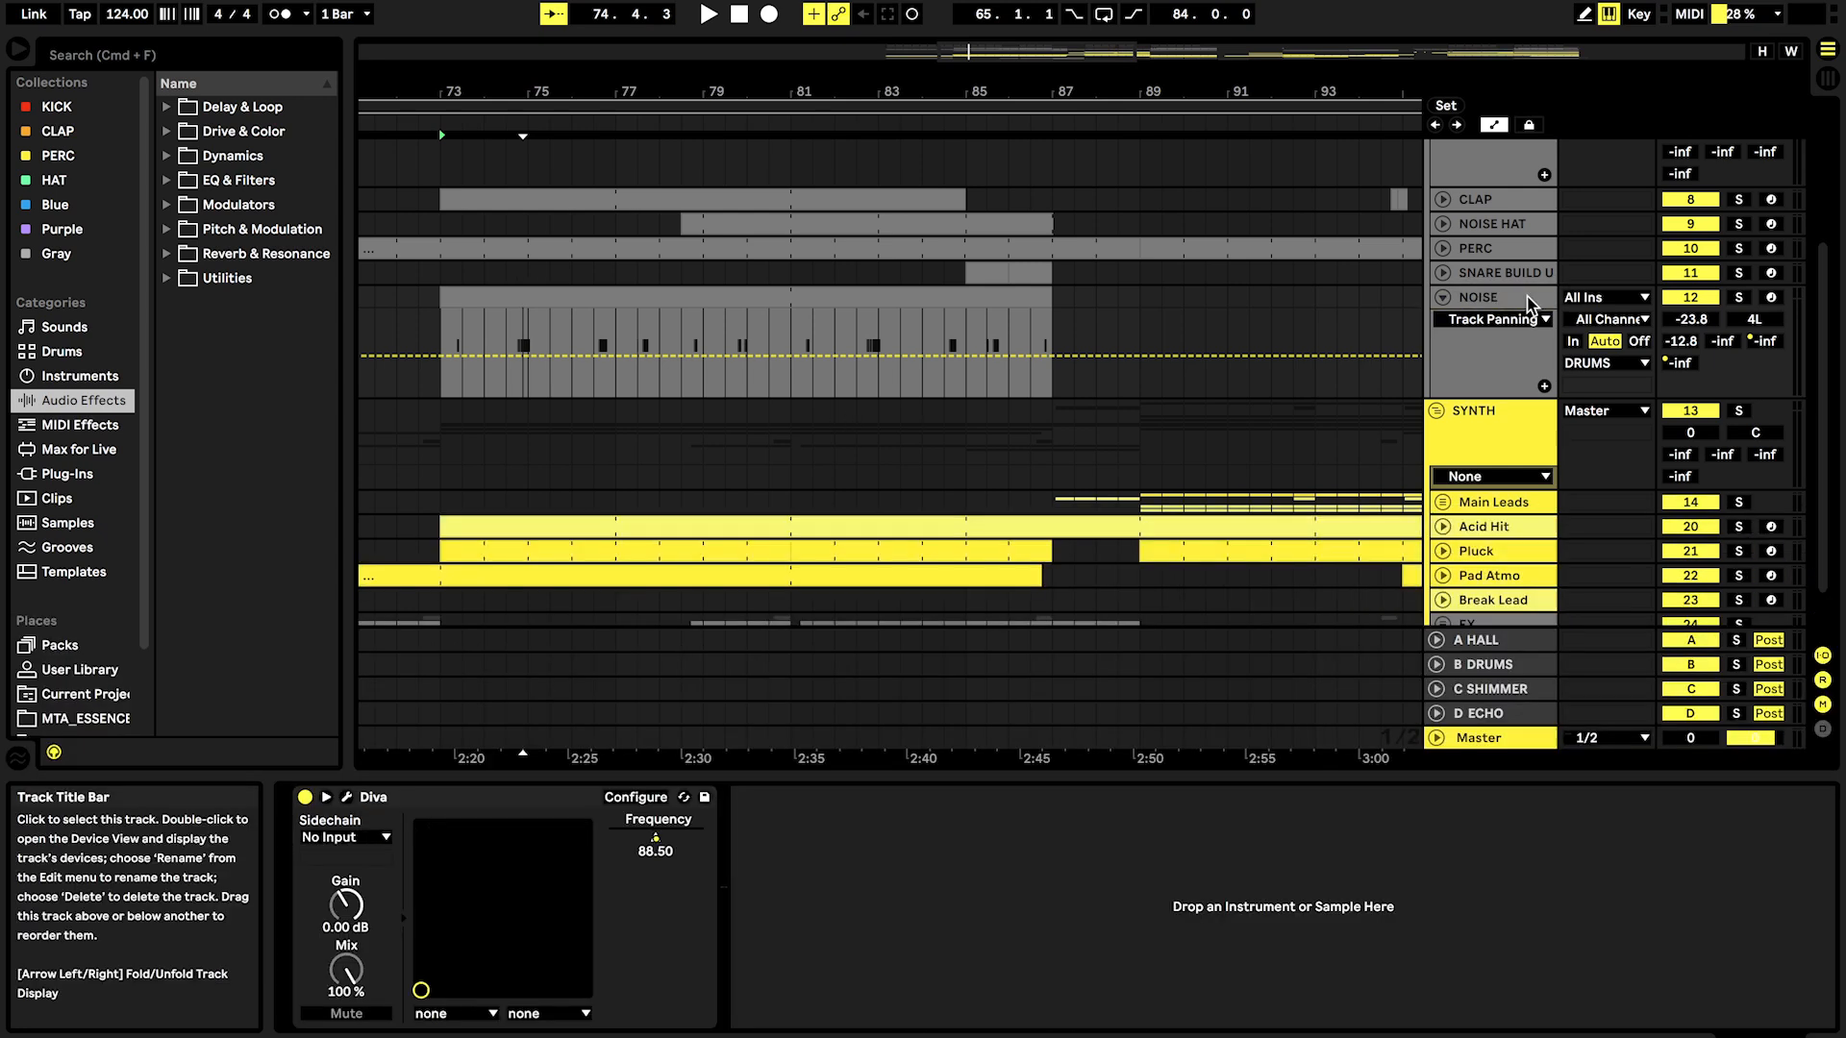
Step: Show the NOISE track's Diva Frequency automation and play the track soloed from around bar 74
click(658, 846)
key(space)
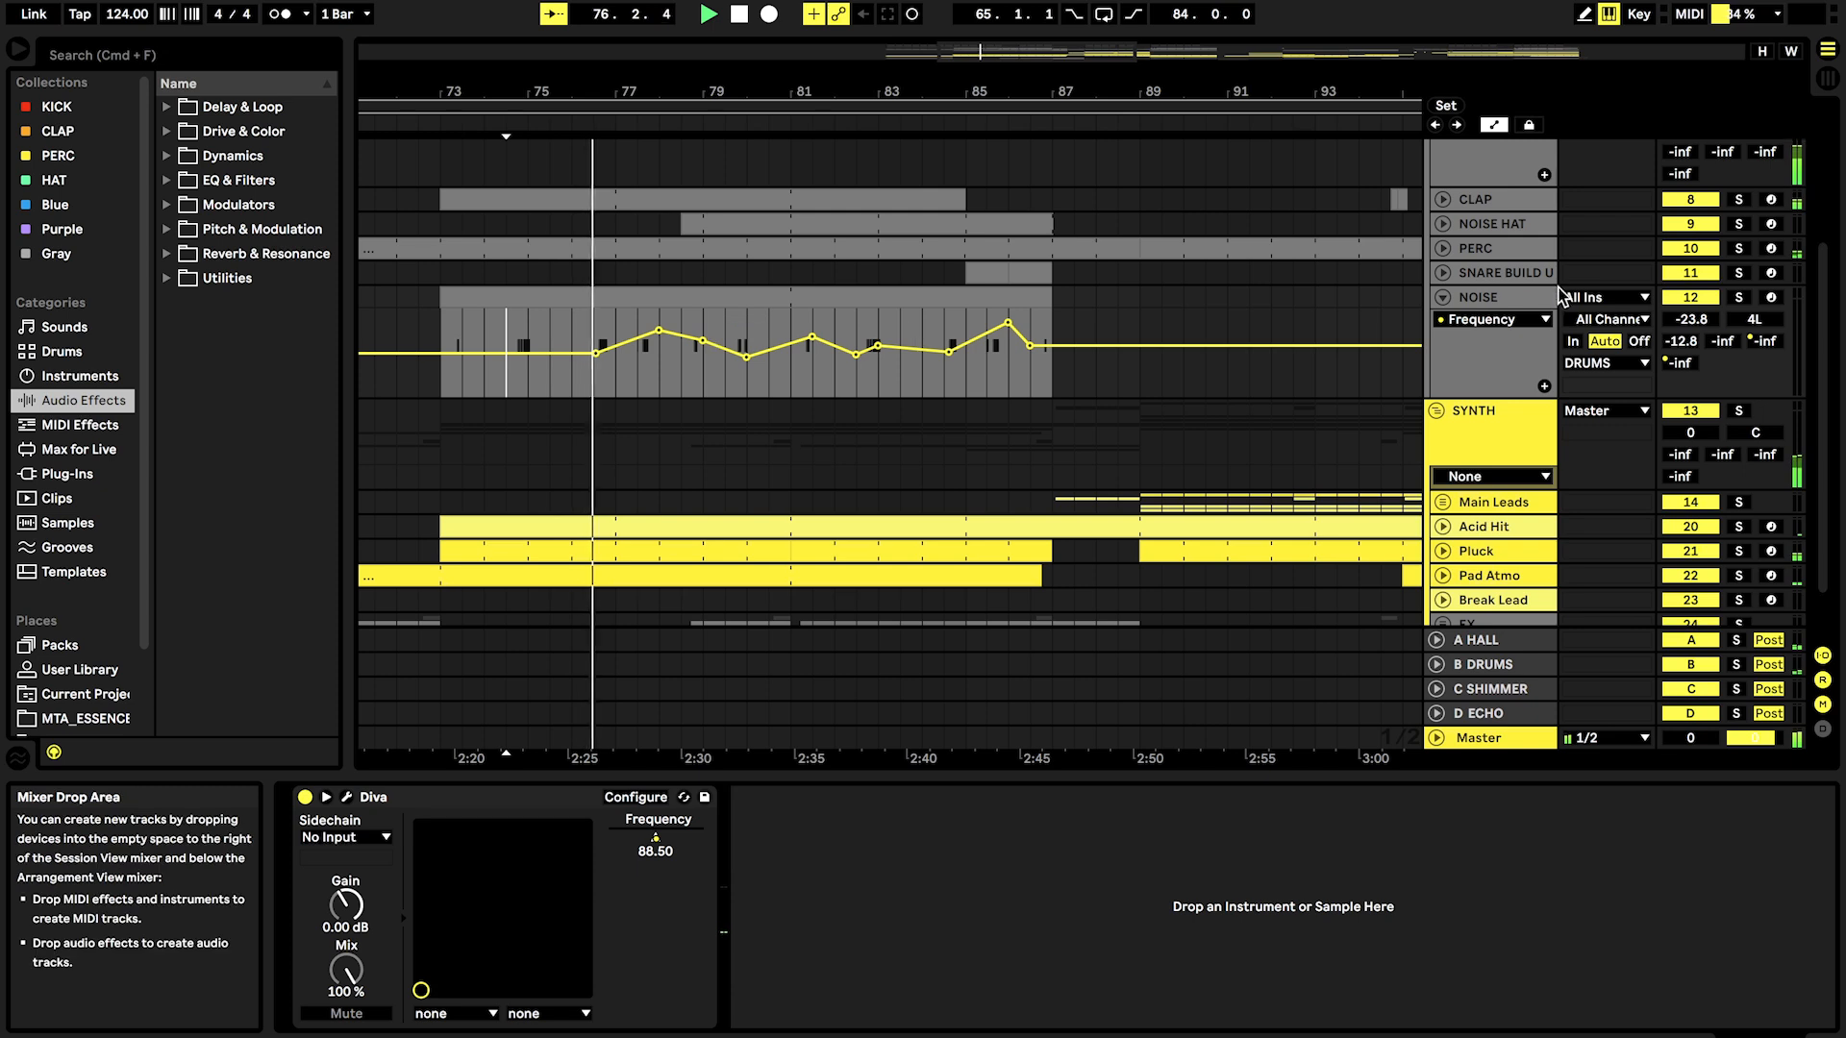
click(1738, 298)
scroll(592, 352, up, 5)
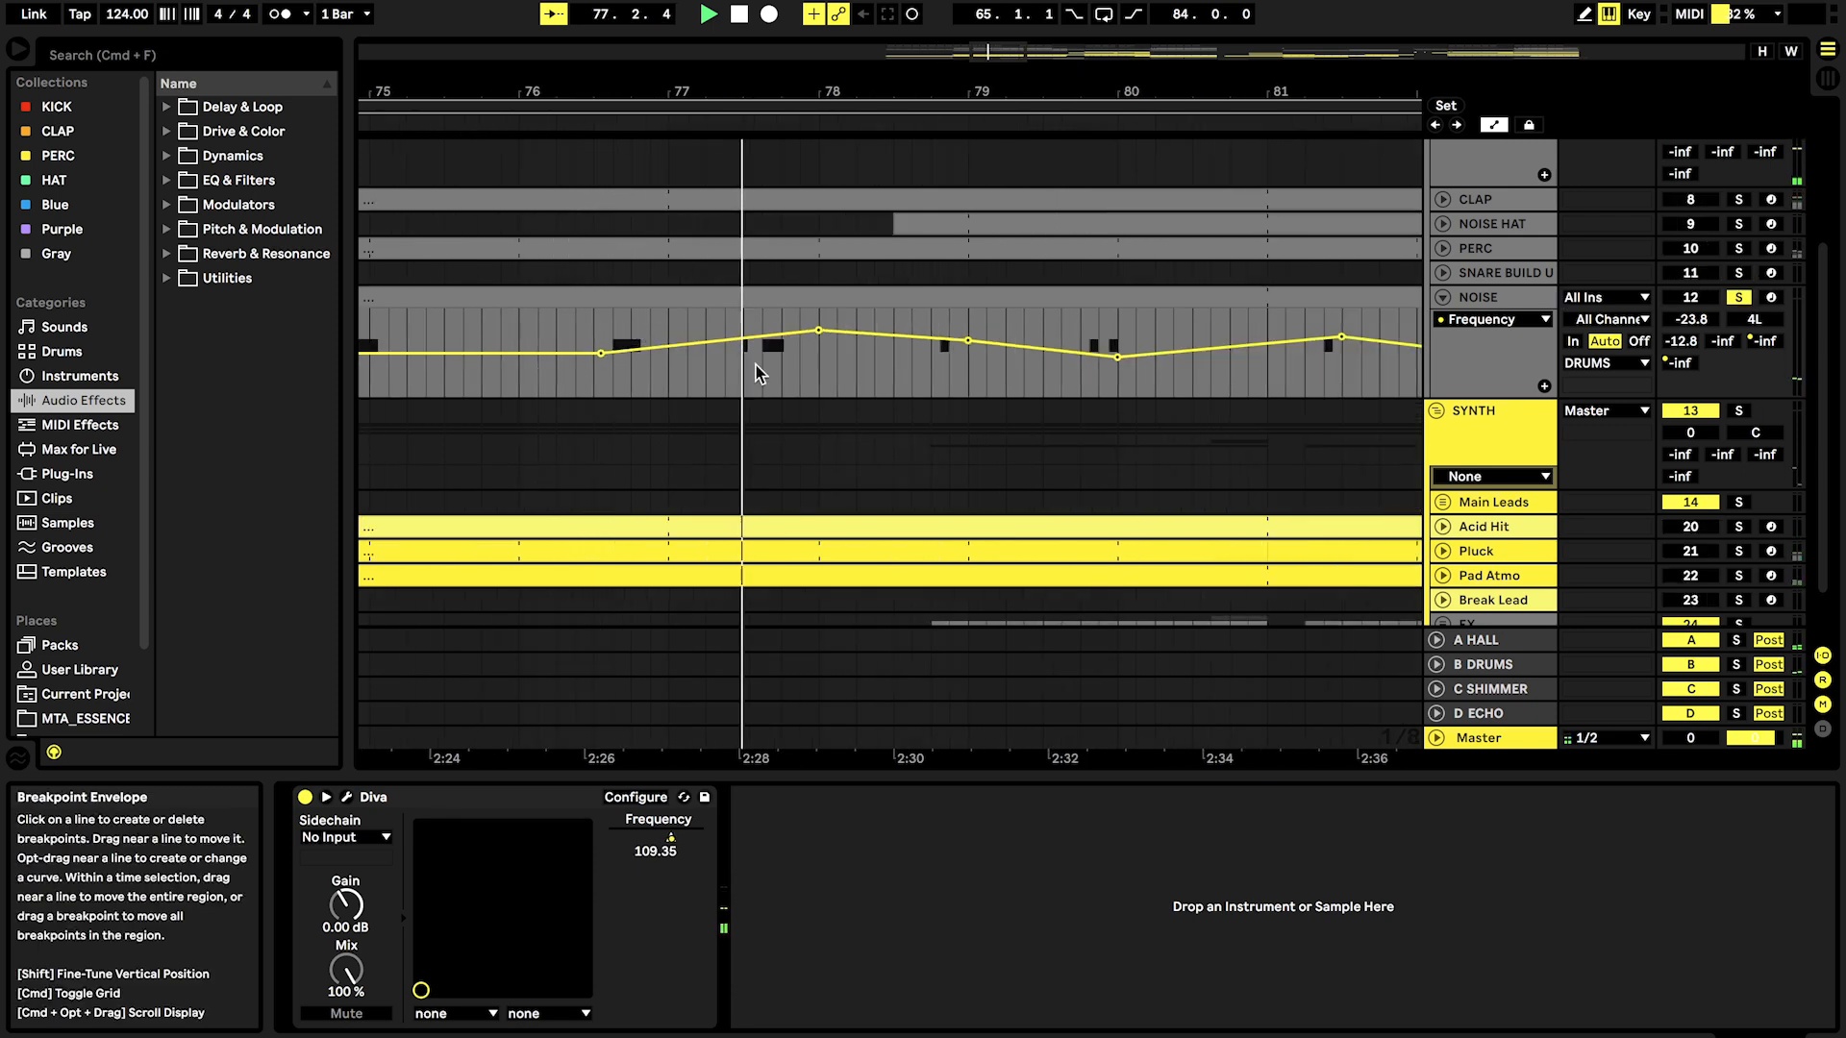
scroll(798, 371, down, 4)
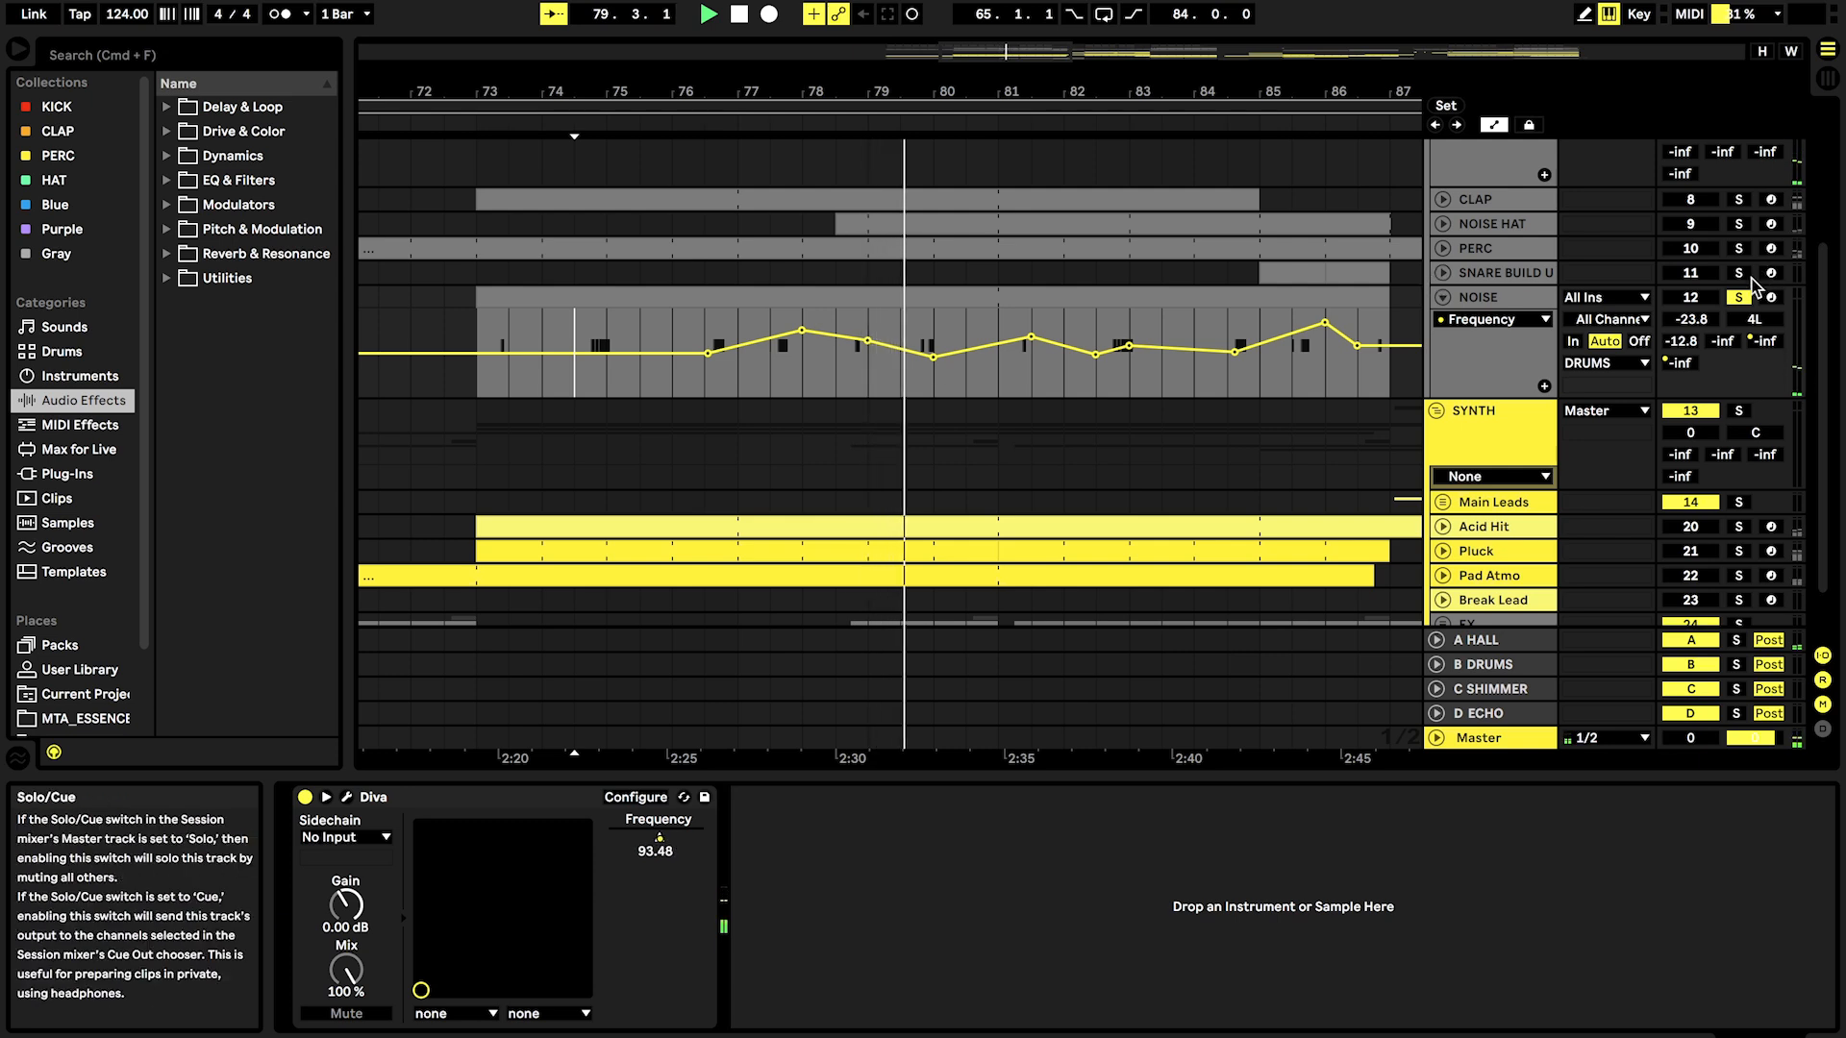
scroll(954, 358, down, 2)
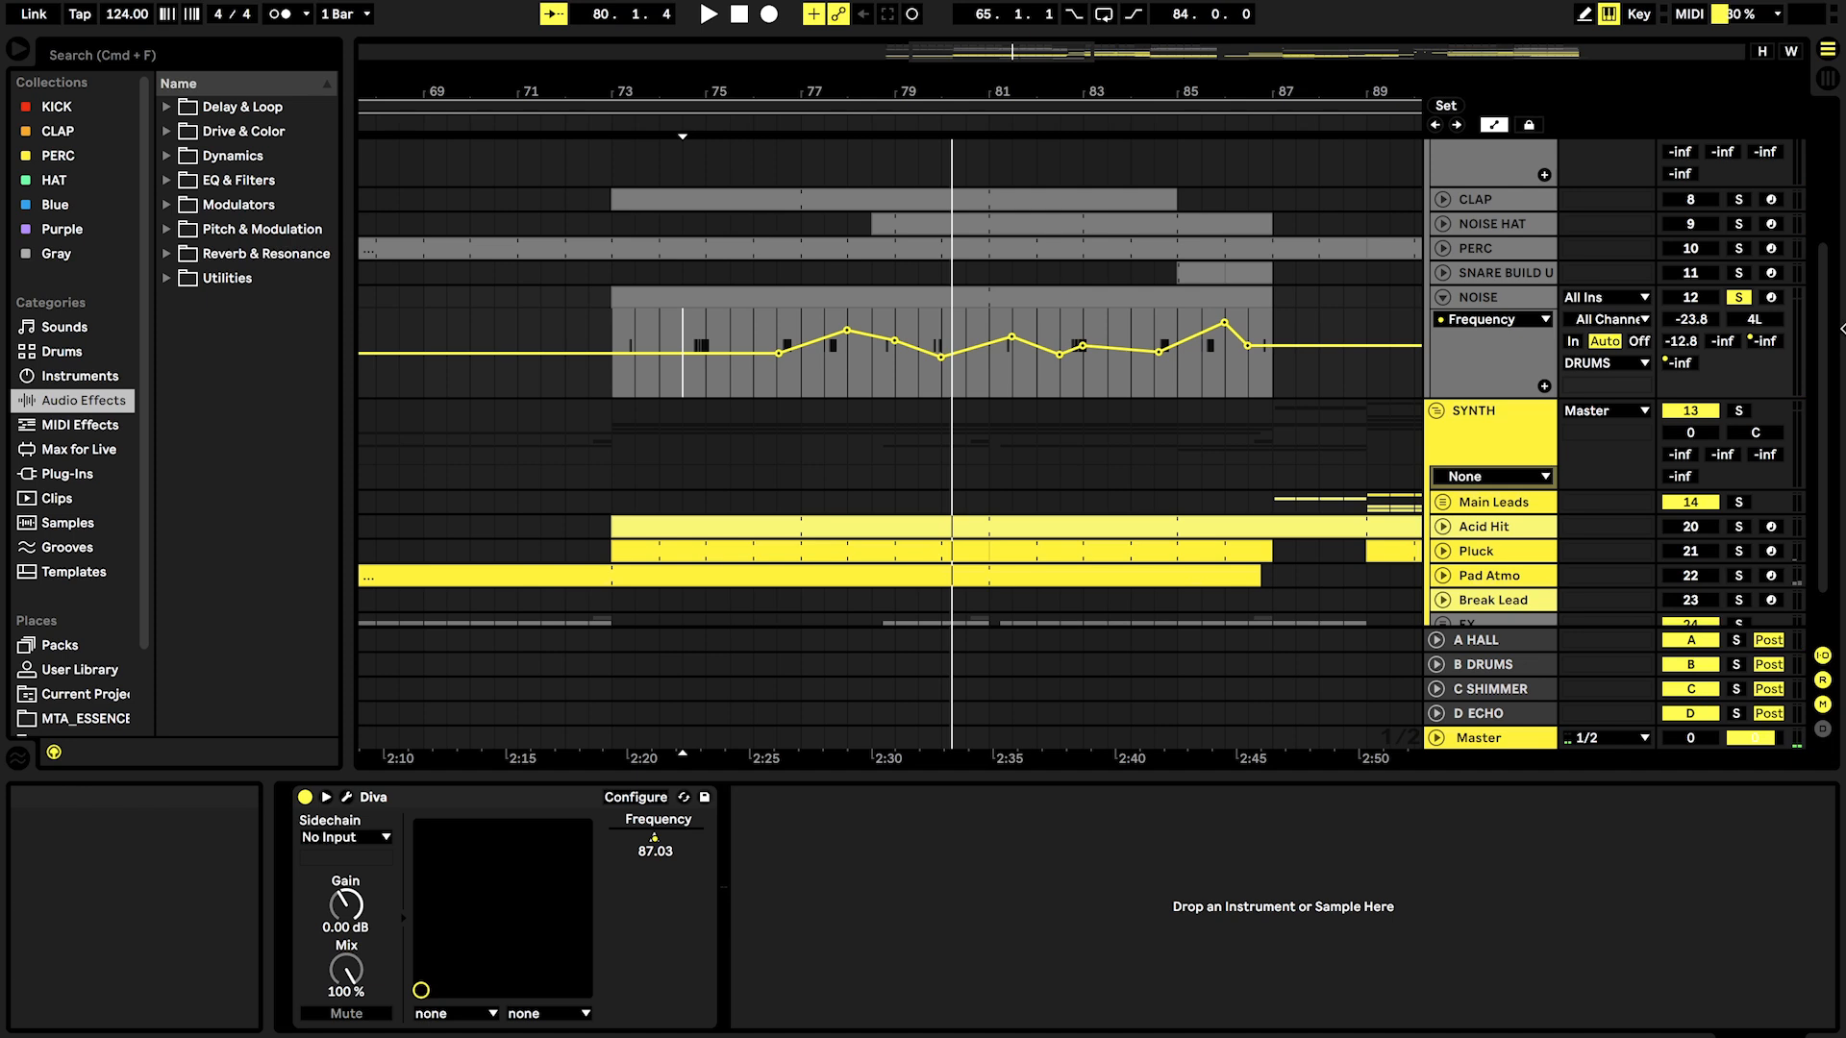
Step: Arm the NOISE track, check its clip's notes at bar 73, and fold and unsolo the track
click(1774, 301)
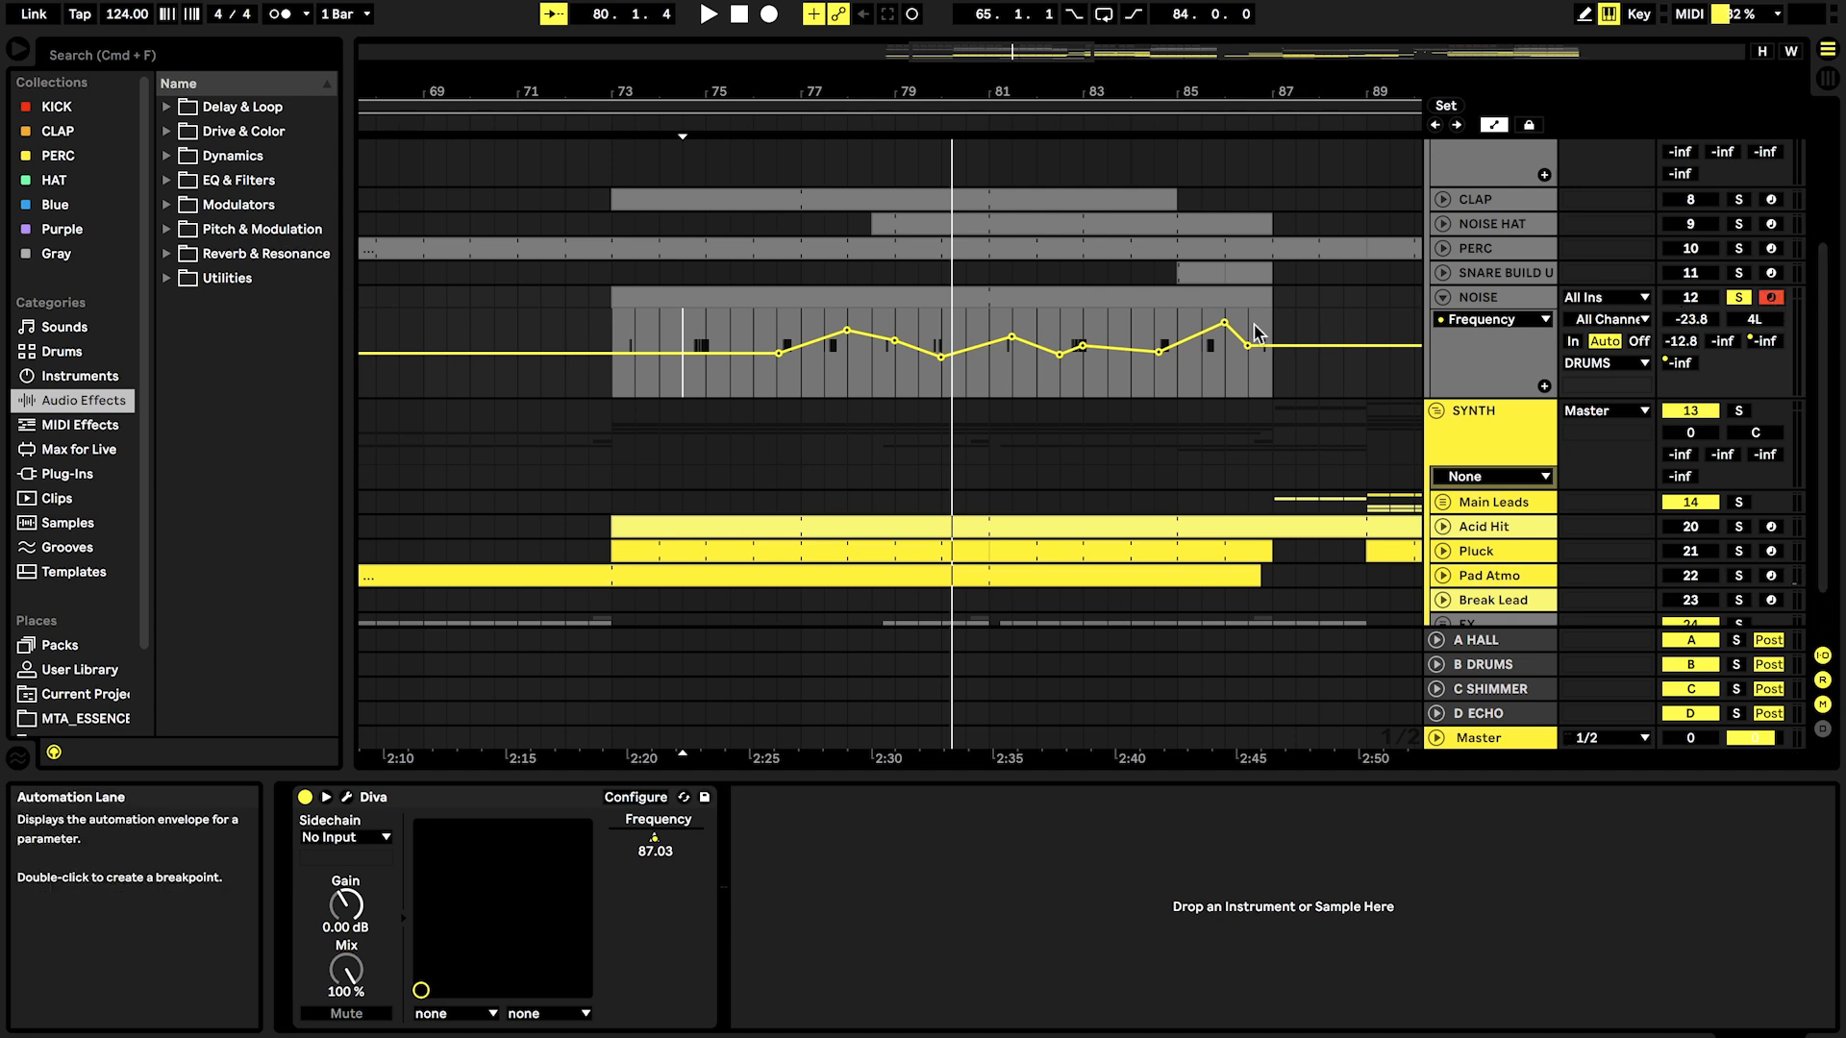
double_click(859, 318)
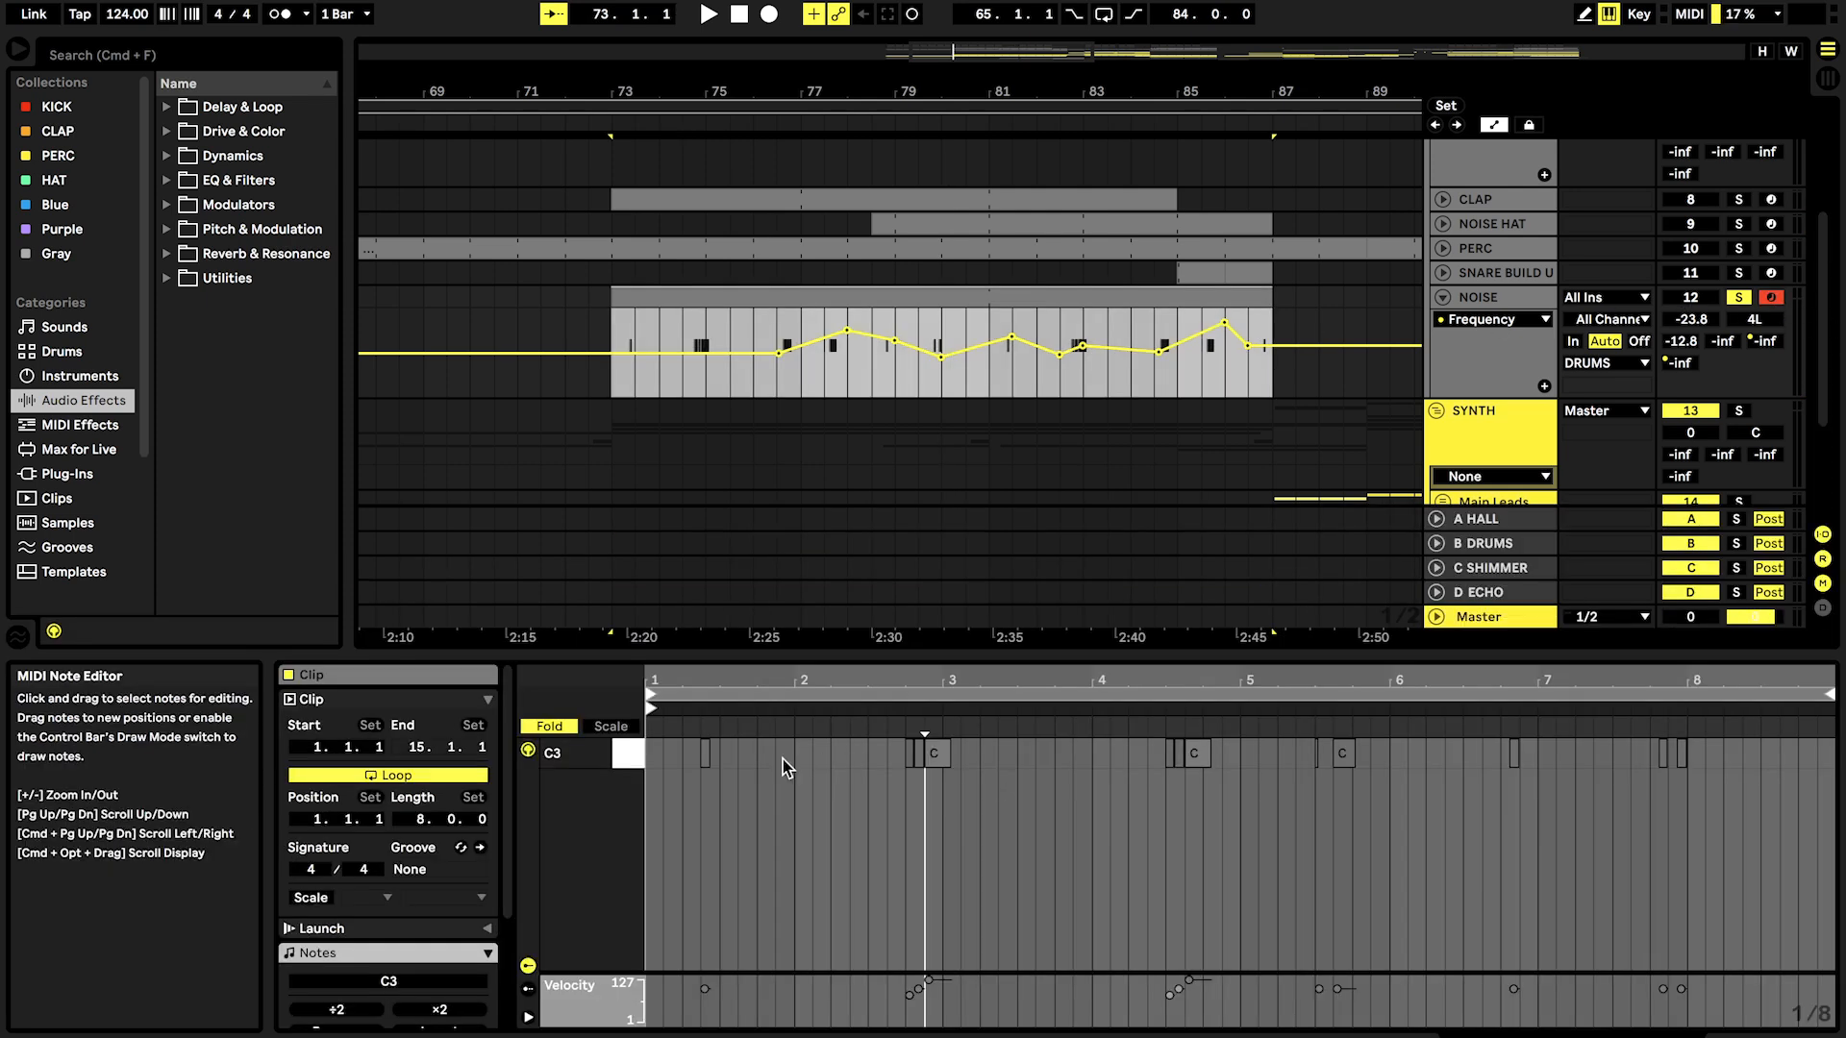
click(1443, 297)
click(1736, 299)
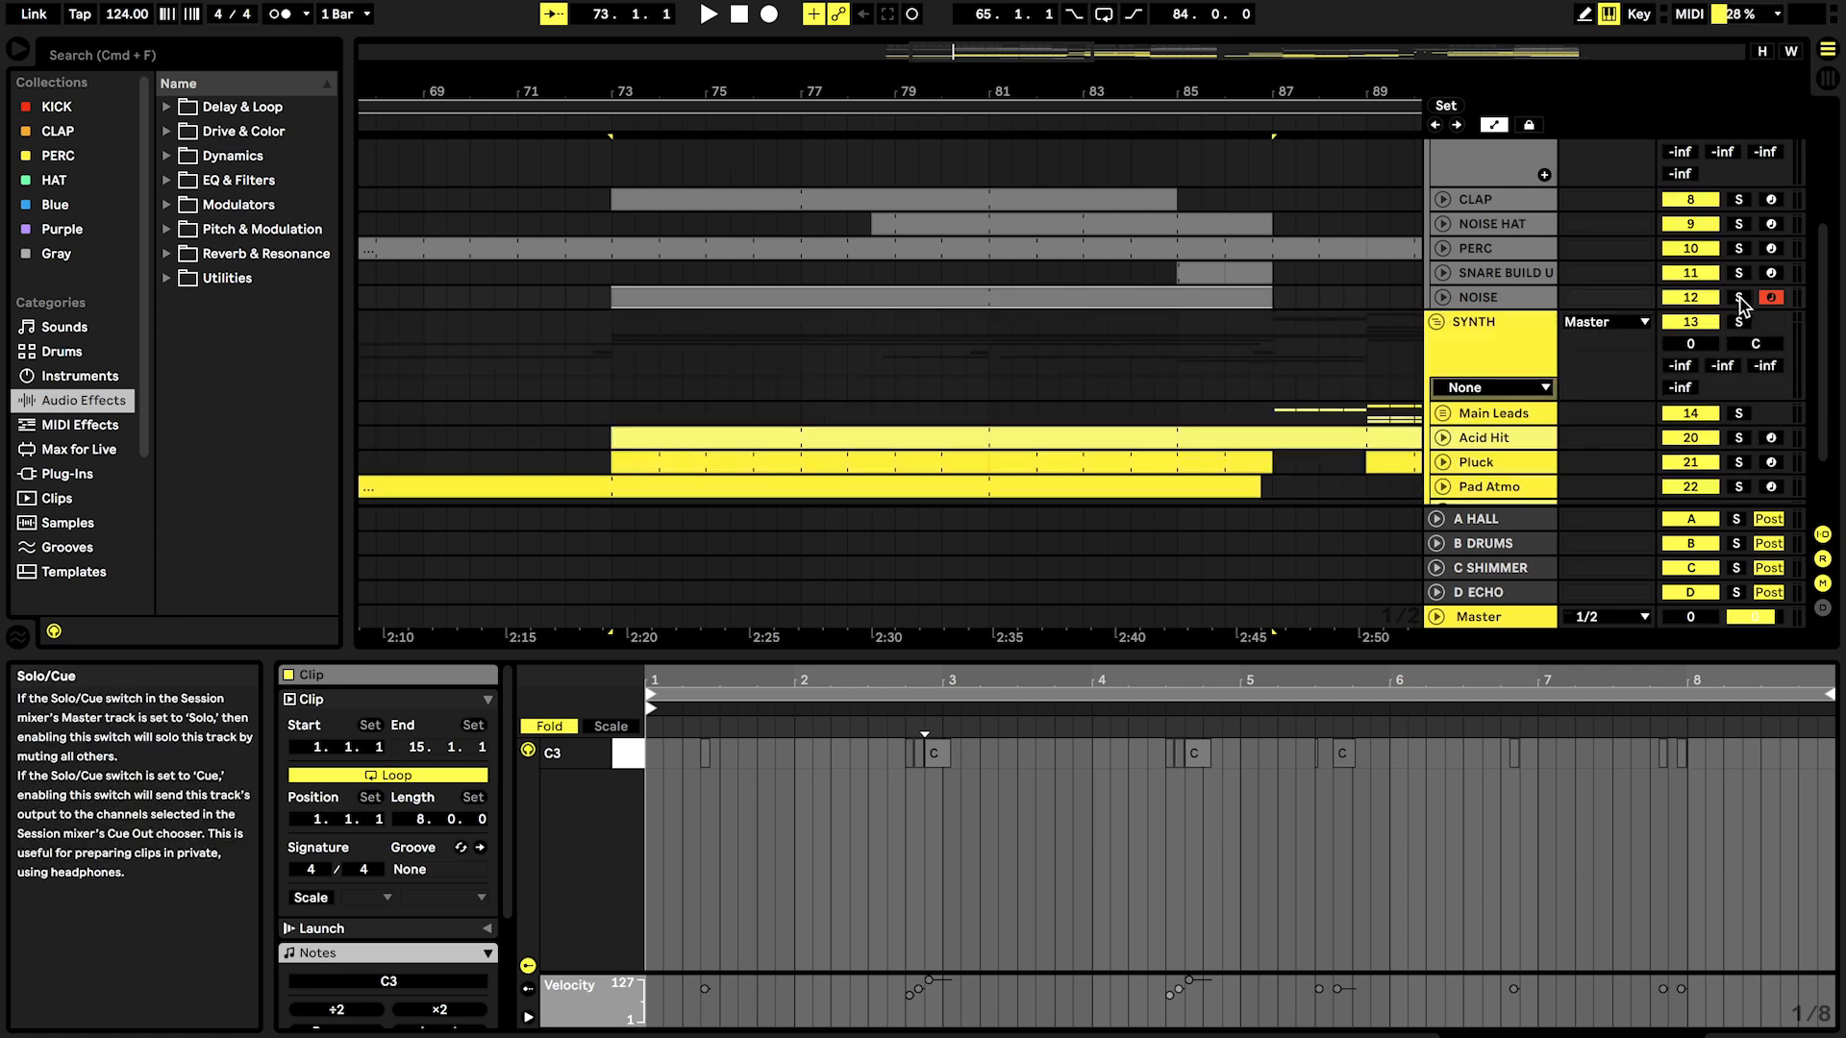
scroll(706, 338, down, 5)
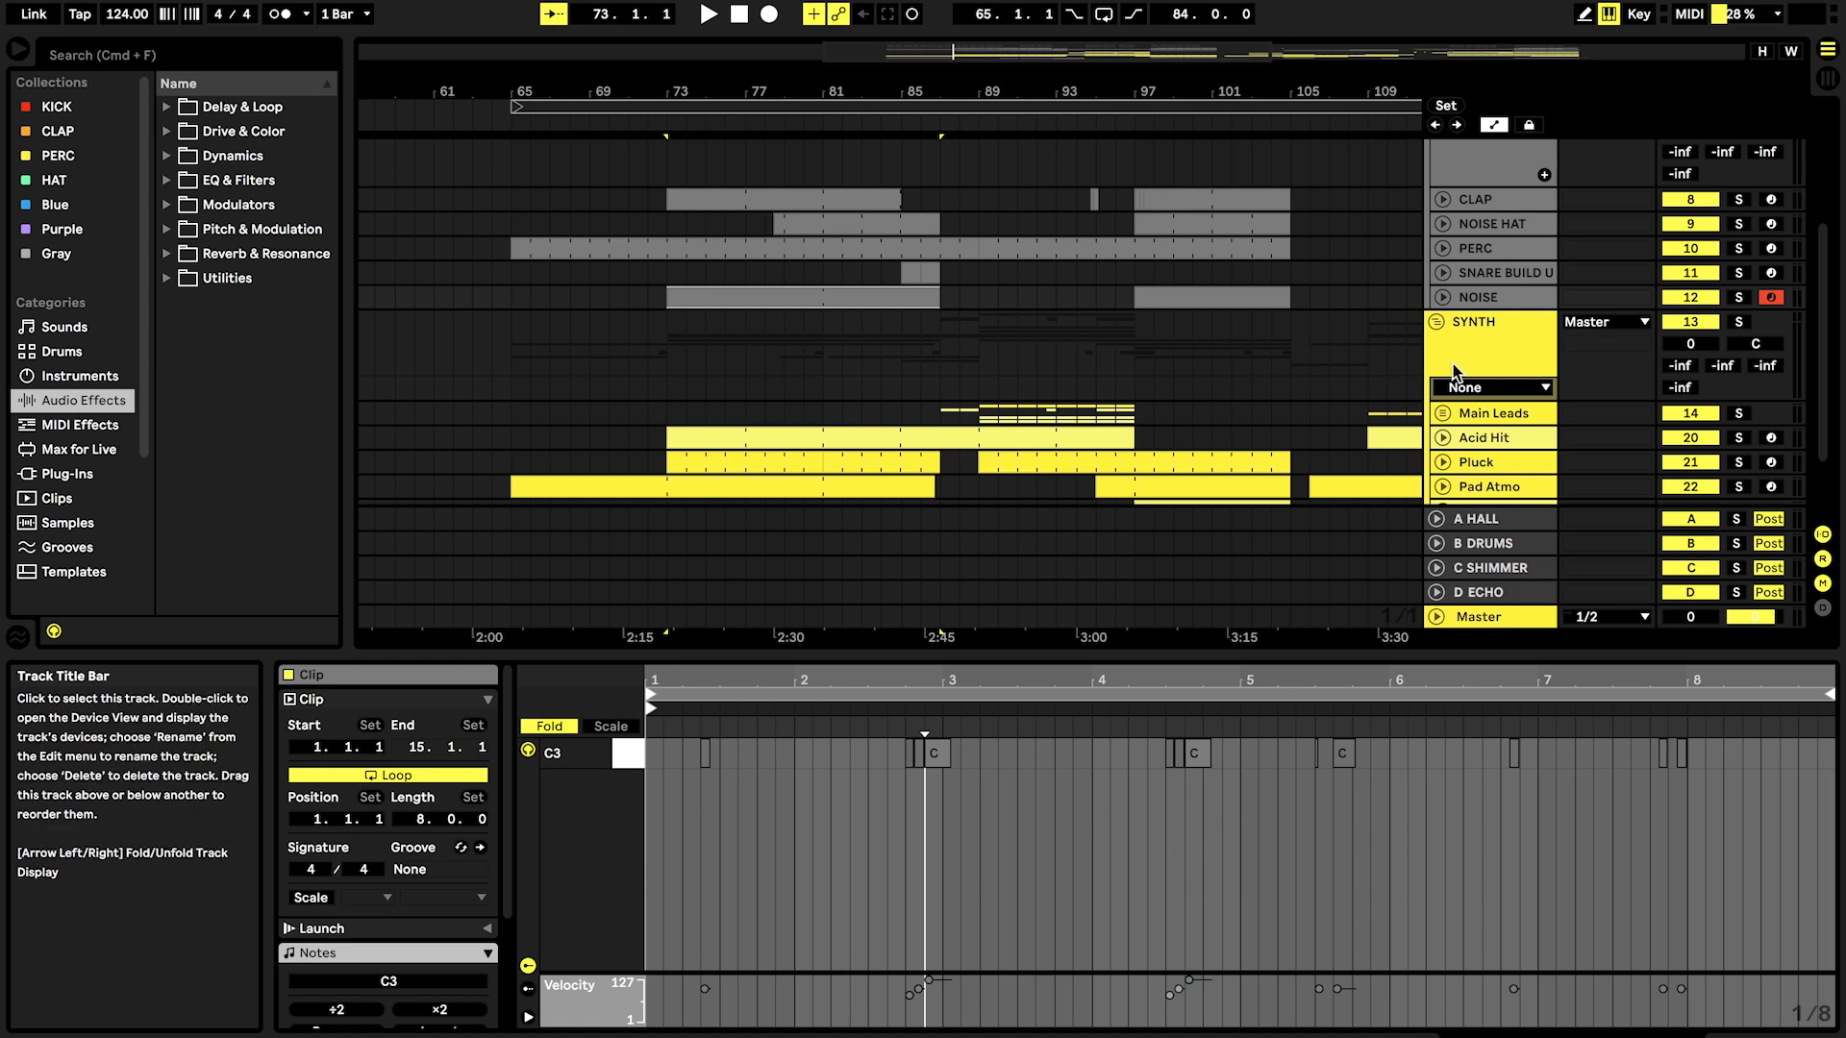
Step: Review the device chains of the DRUMS group and its CLAP, NOISE HAT and PERC tracks
key(shift+Tab)
click(1486, 240)
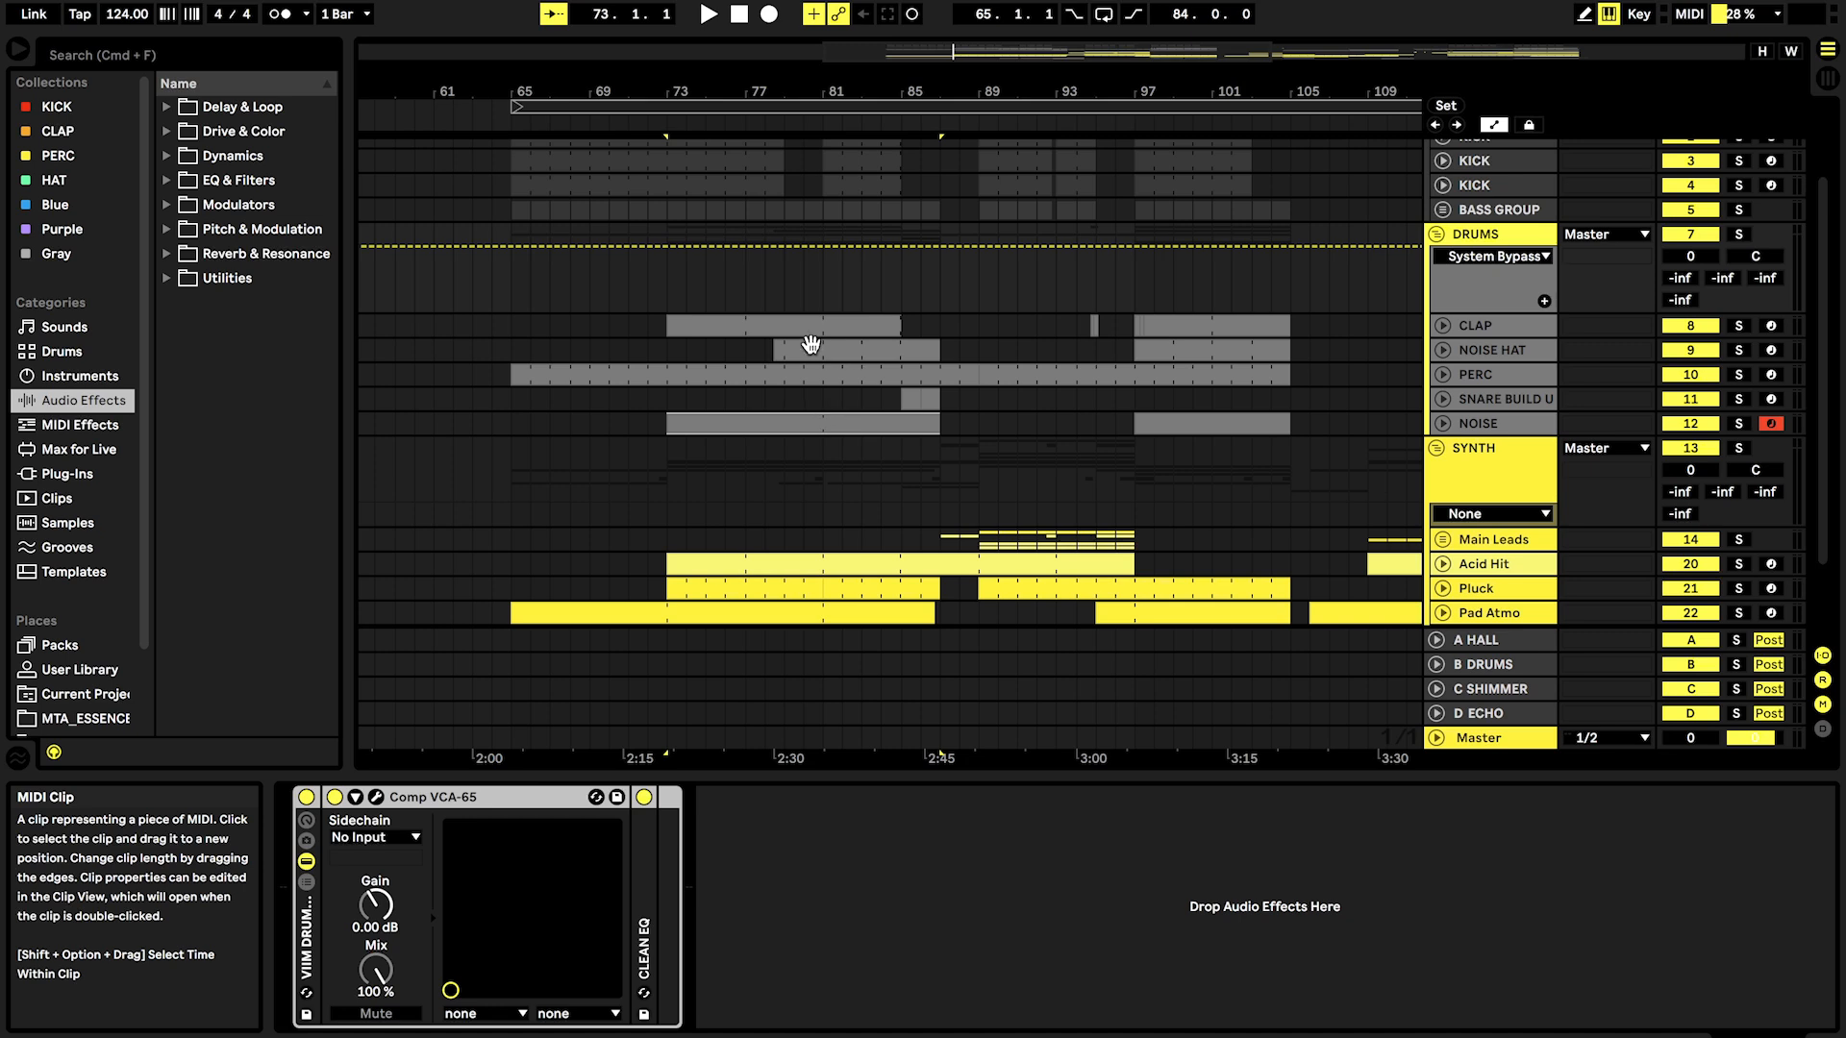
click(1489, 330)
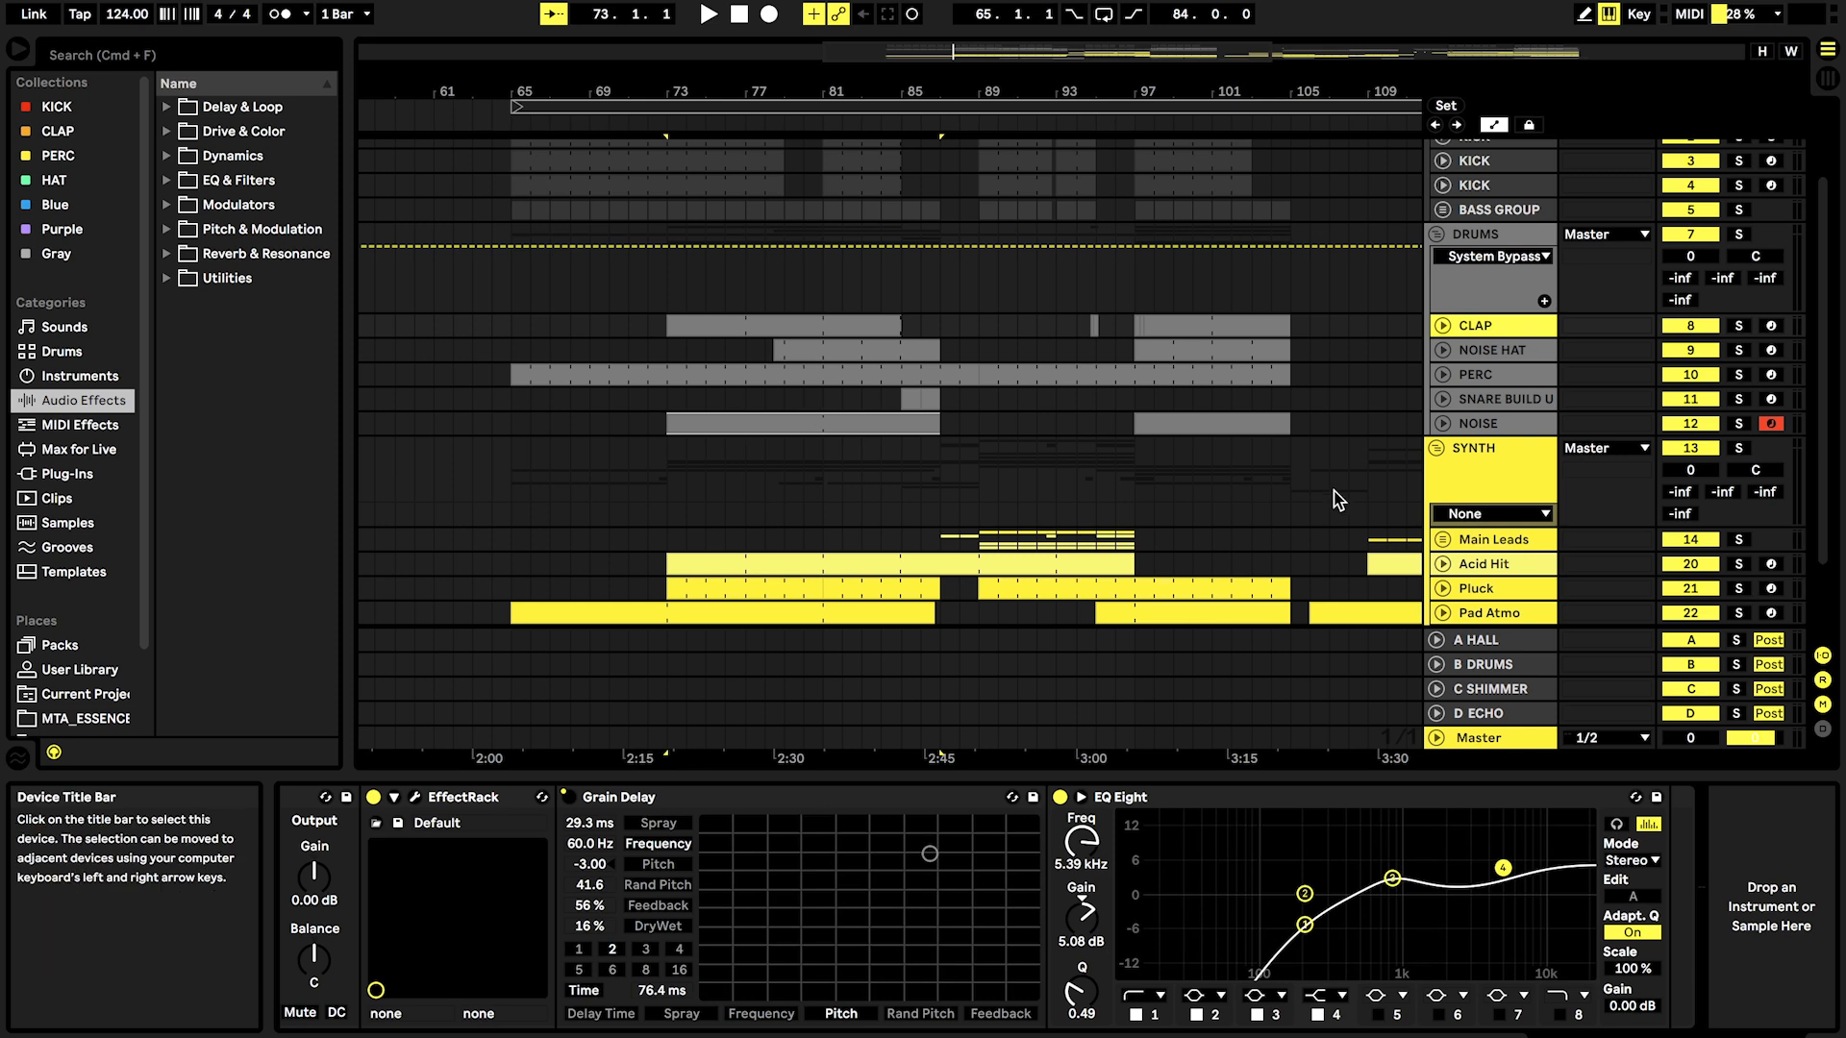
click(1490, 350)
click(799, 375)
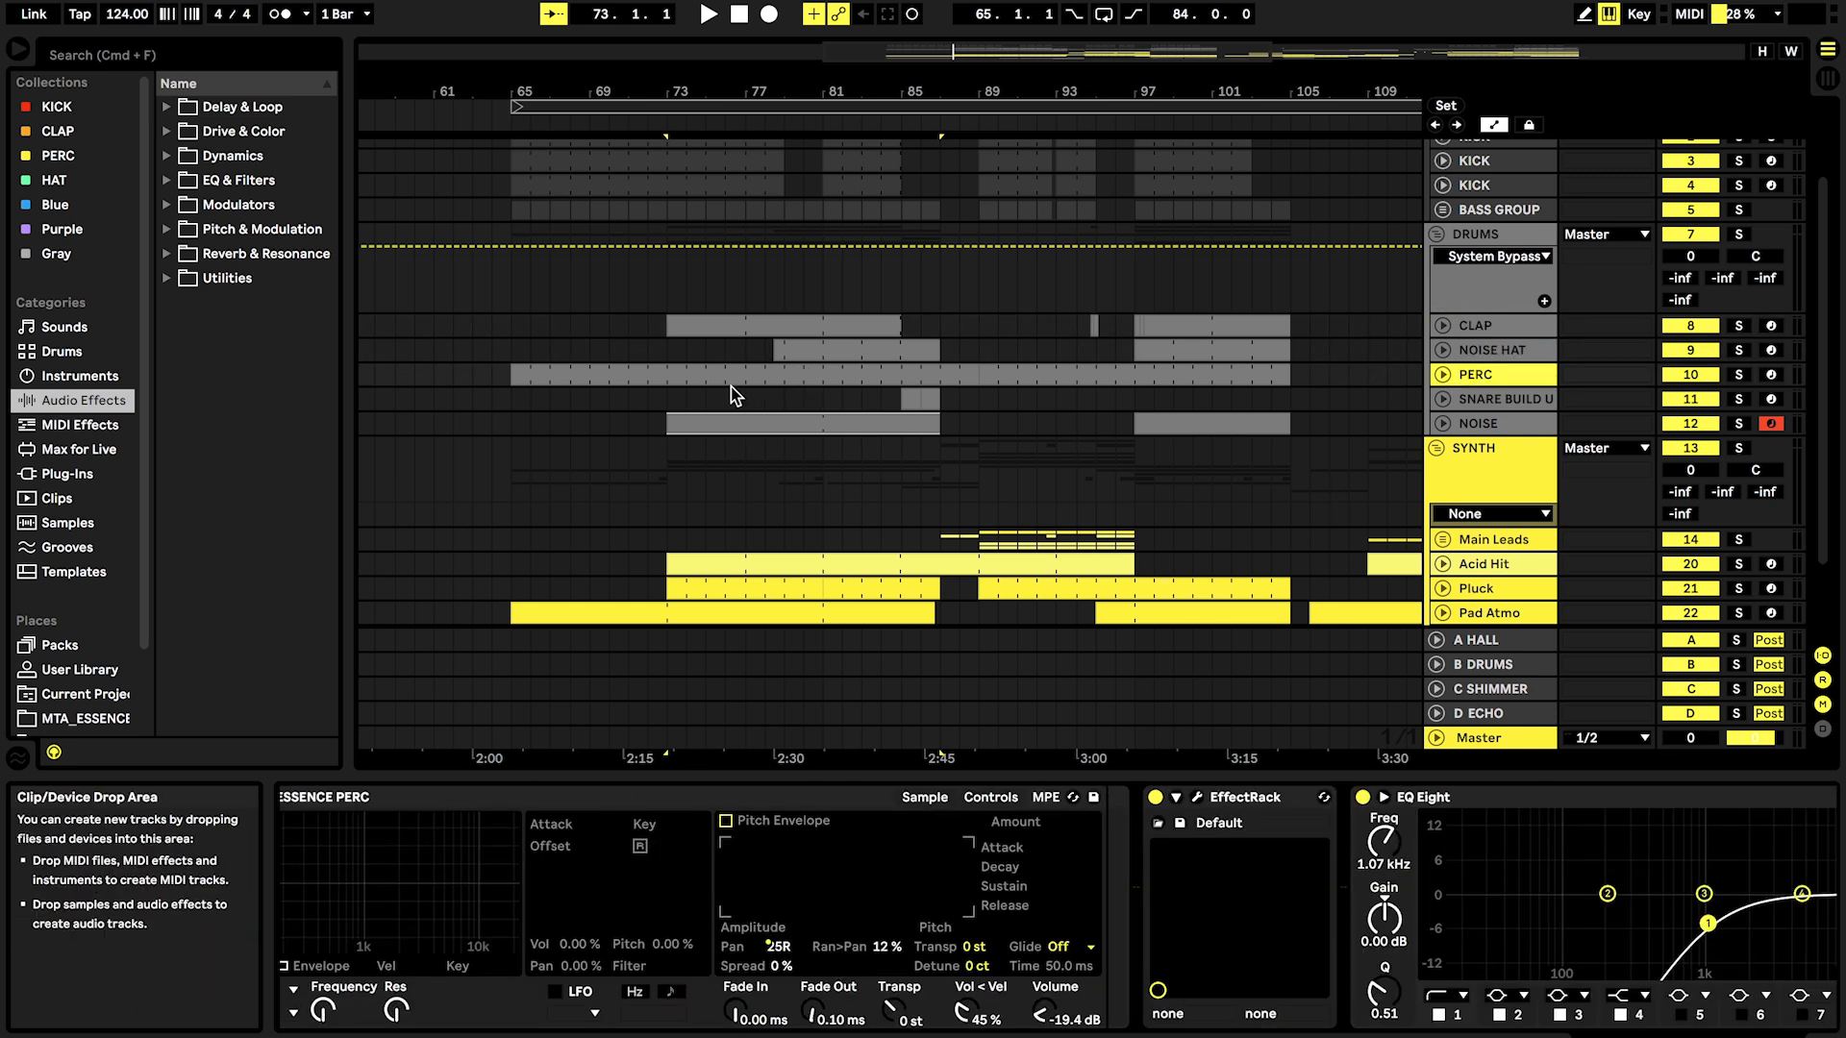
Step: Solo the DRUMS group and compare its sound with and without Comp VCA-65 during playback, viewing the plug-in's settings
click(708, 398)
click(1519, 236)
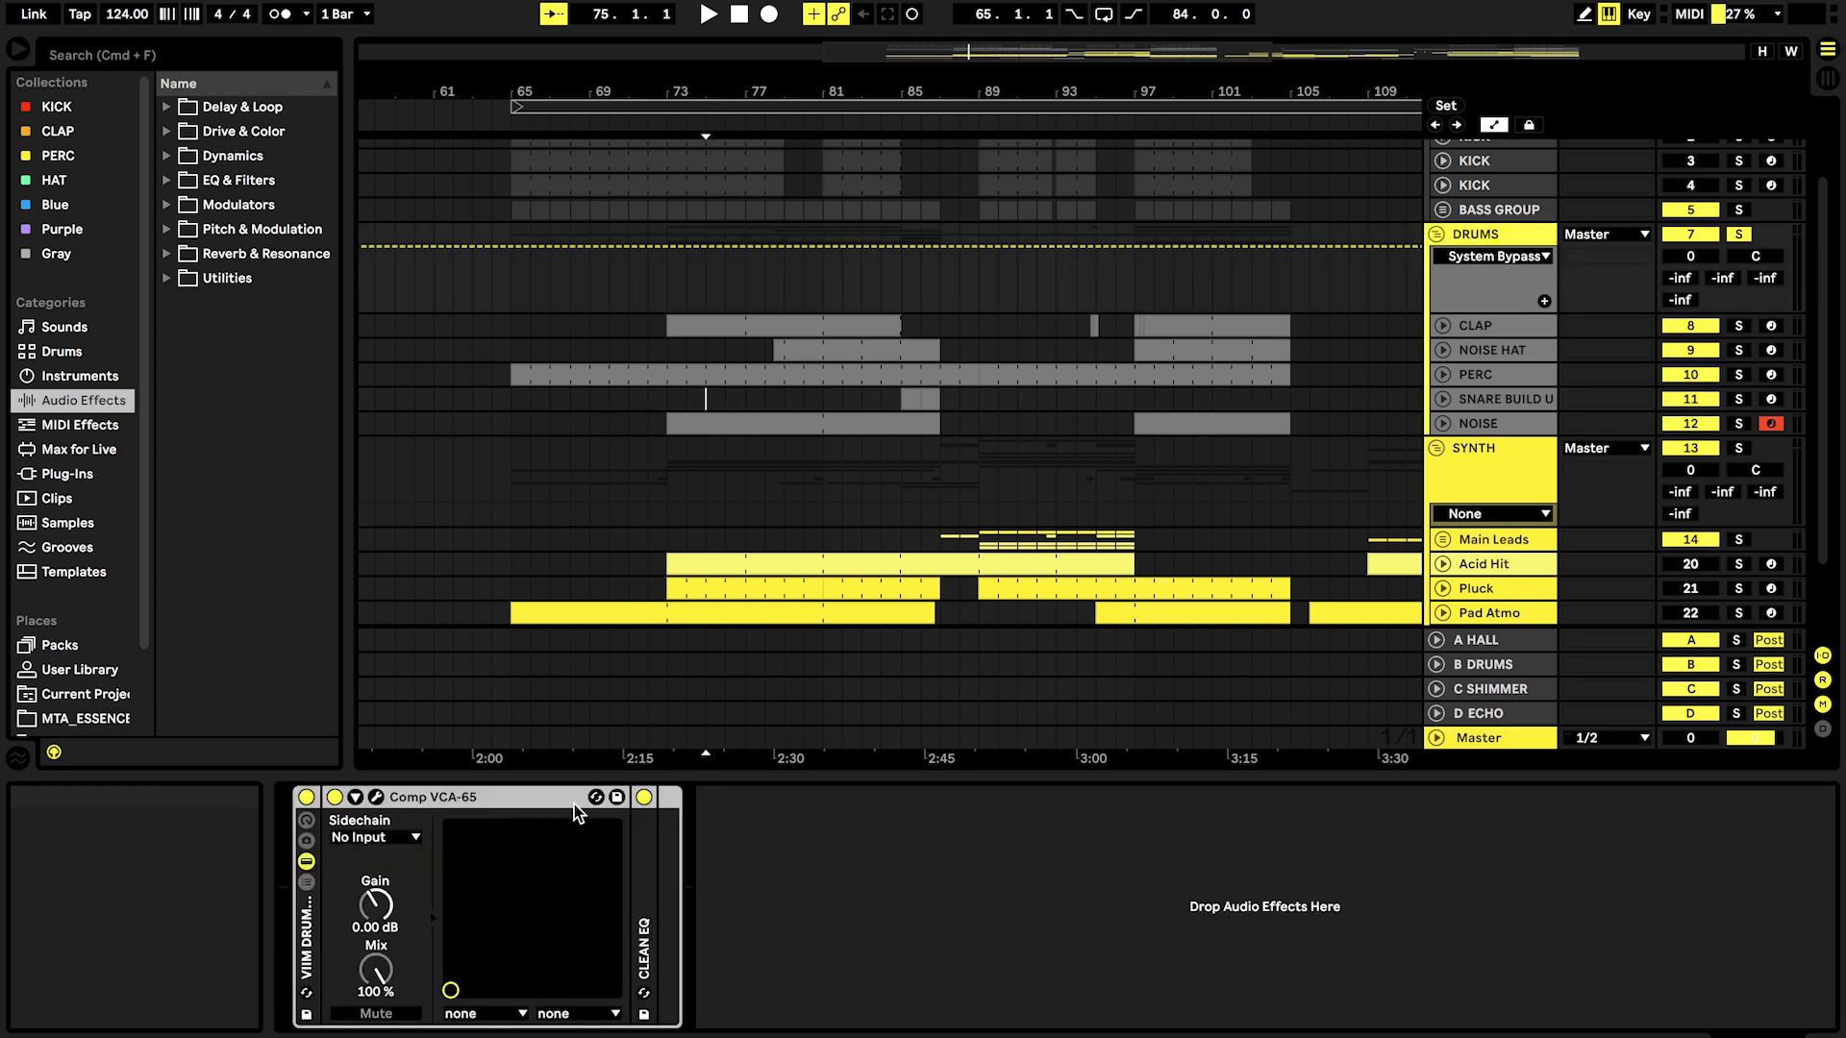
click(376, 797)
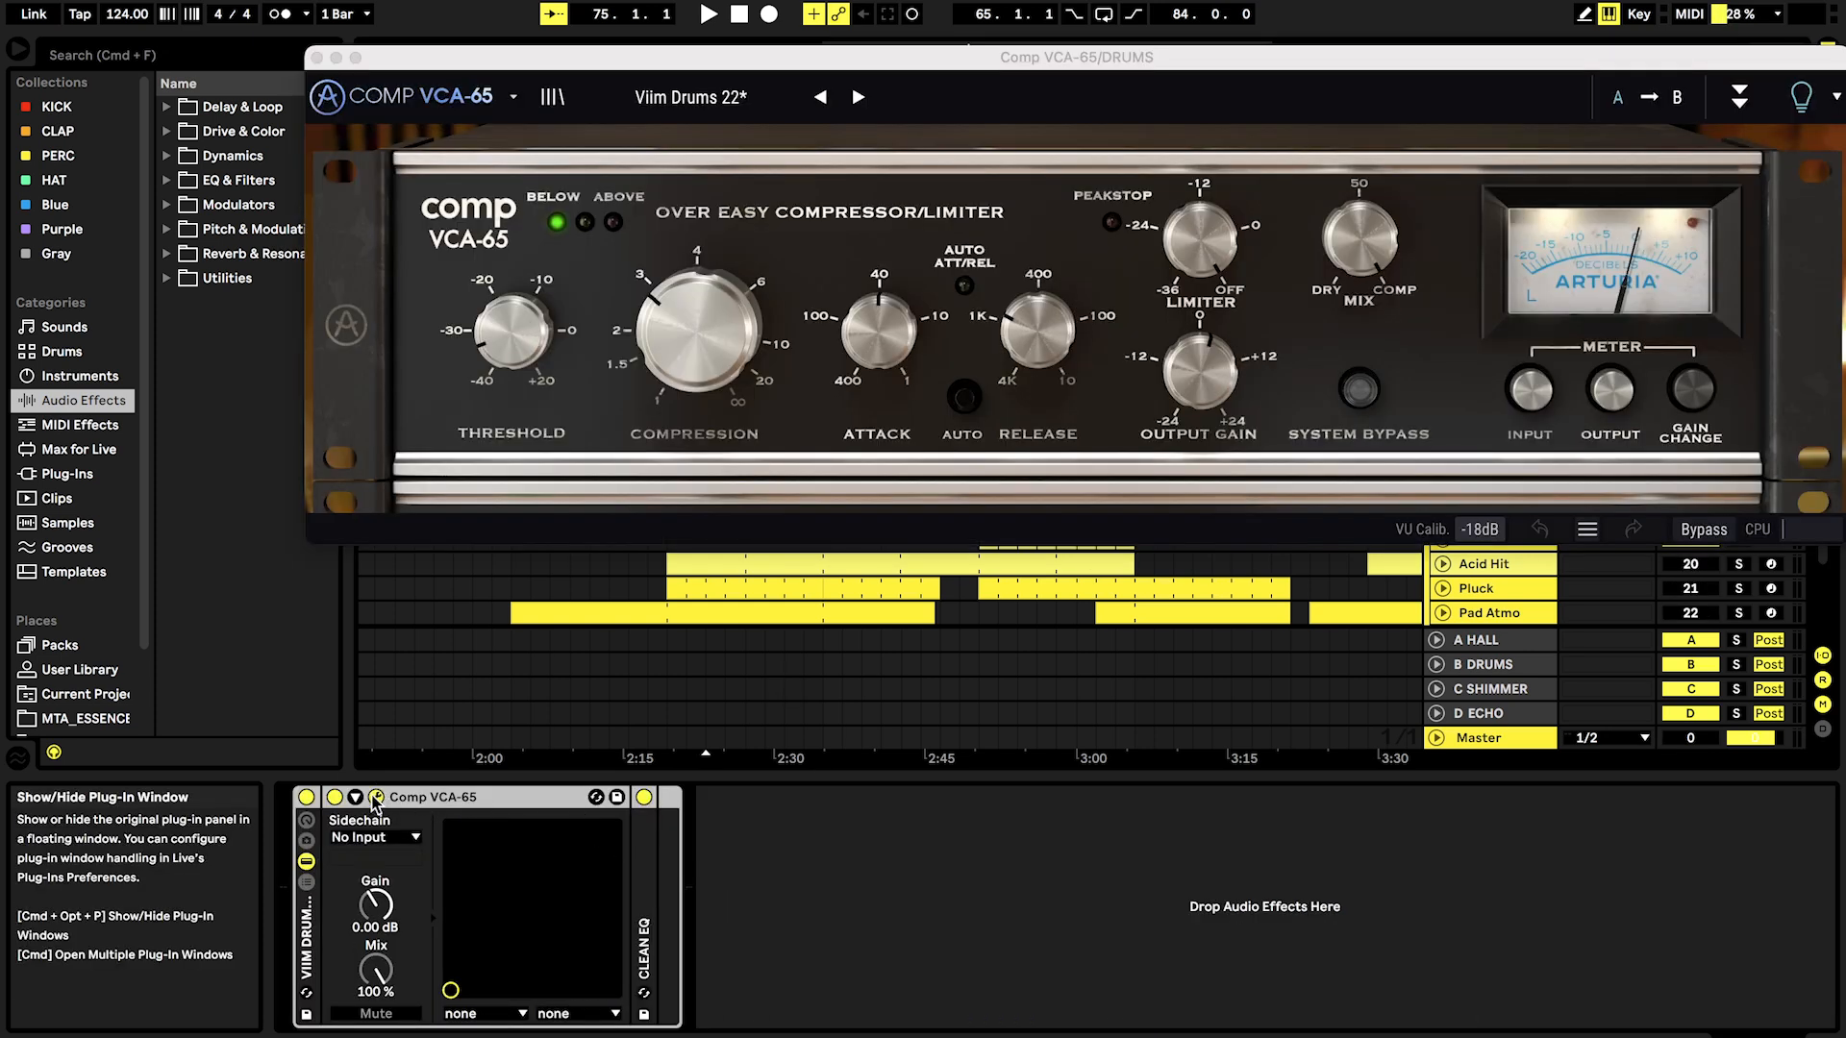
click(333, 797)
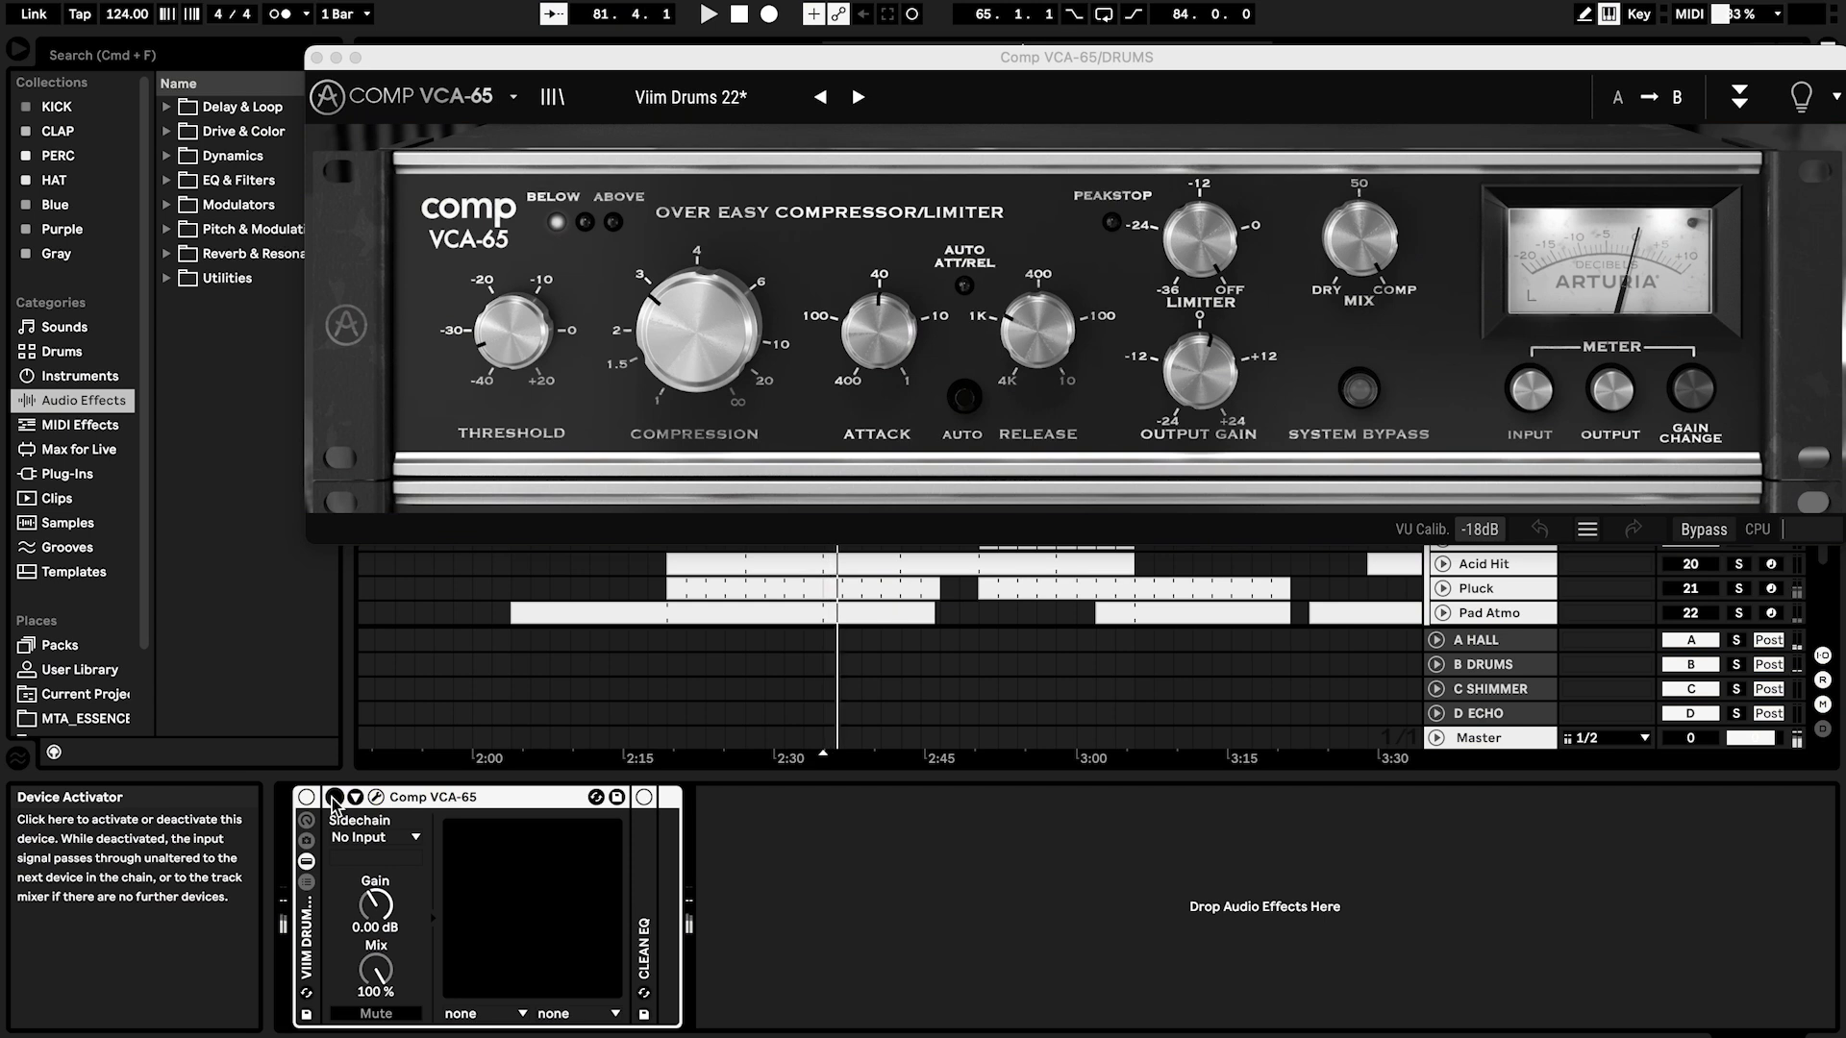
click(334, 796)
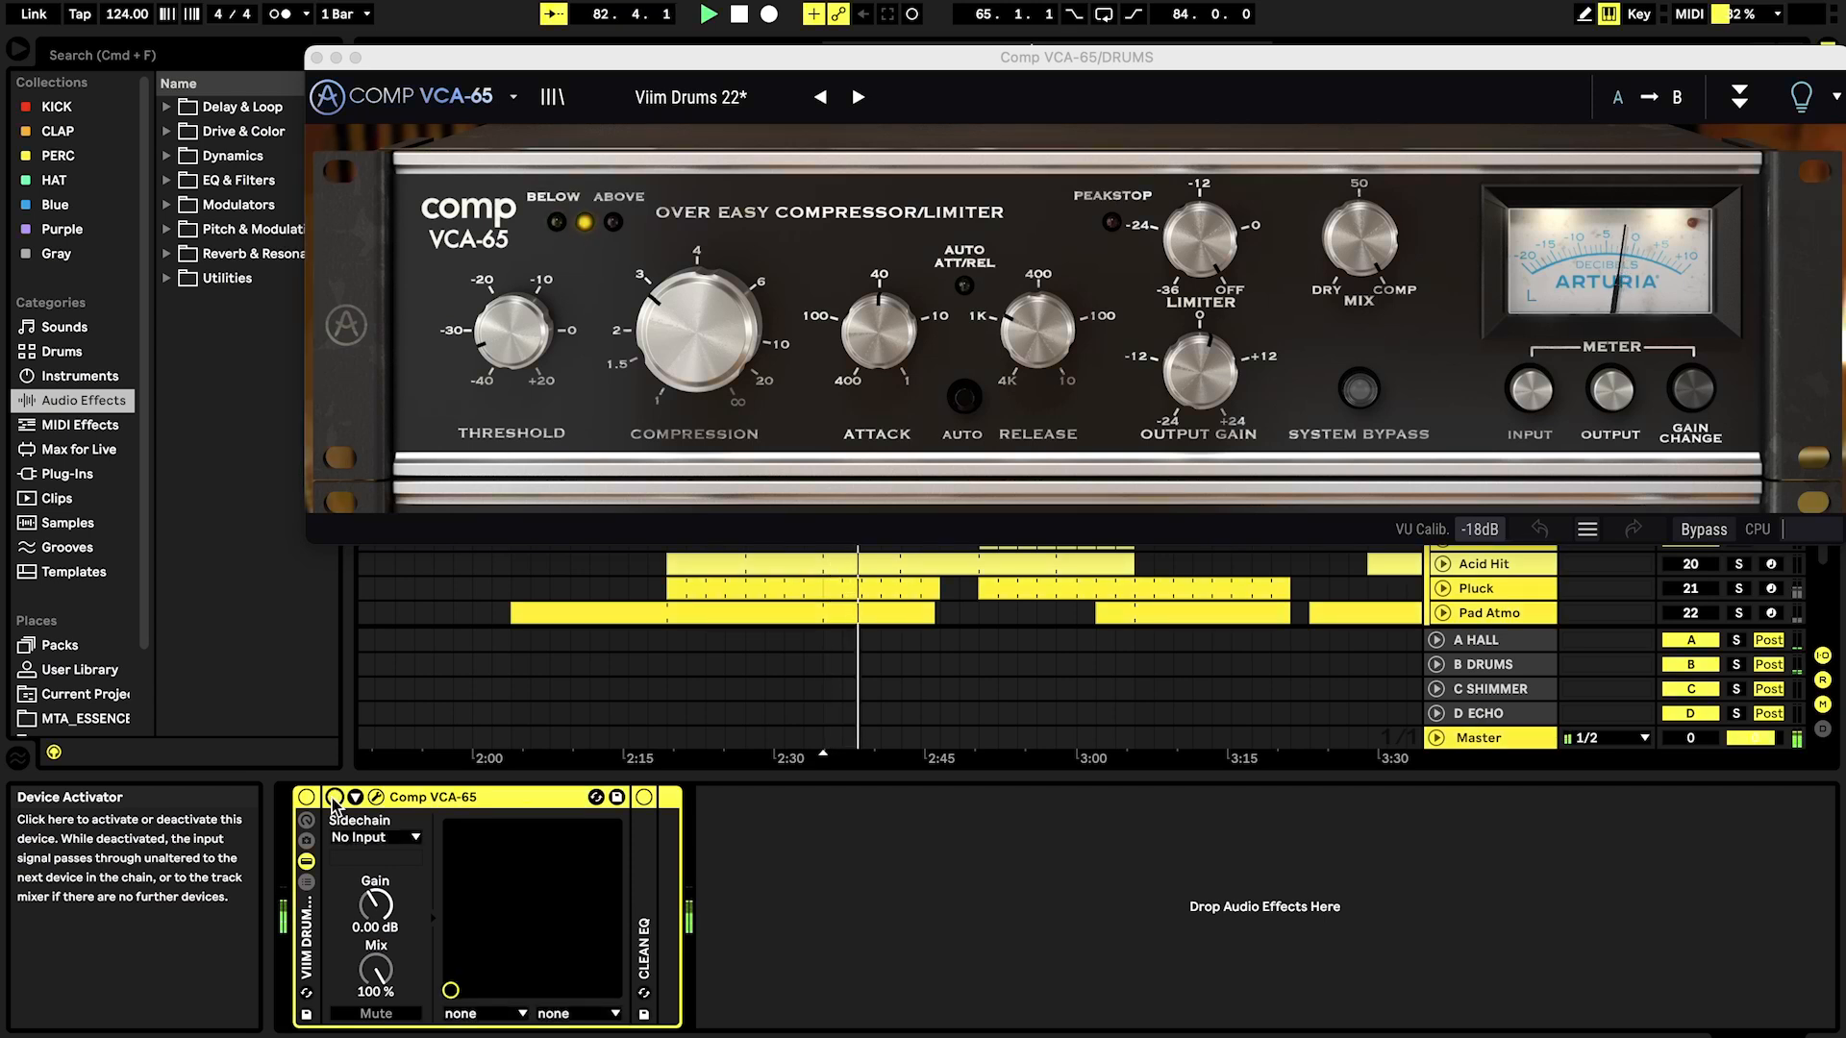
click(376, 797)
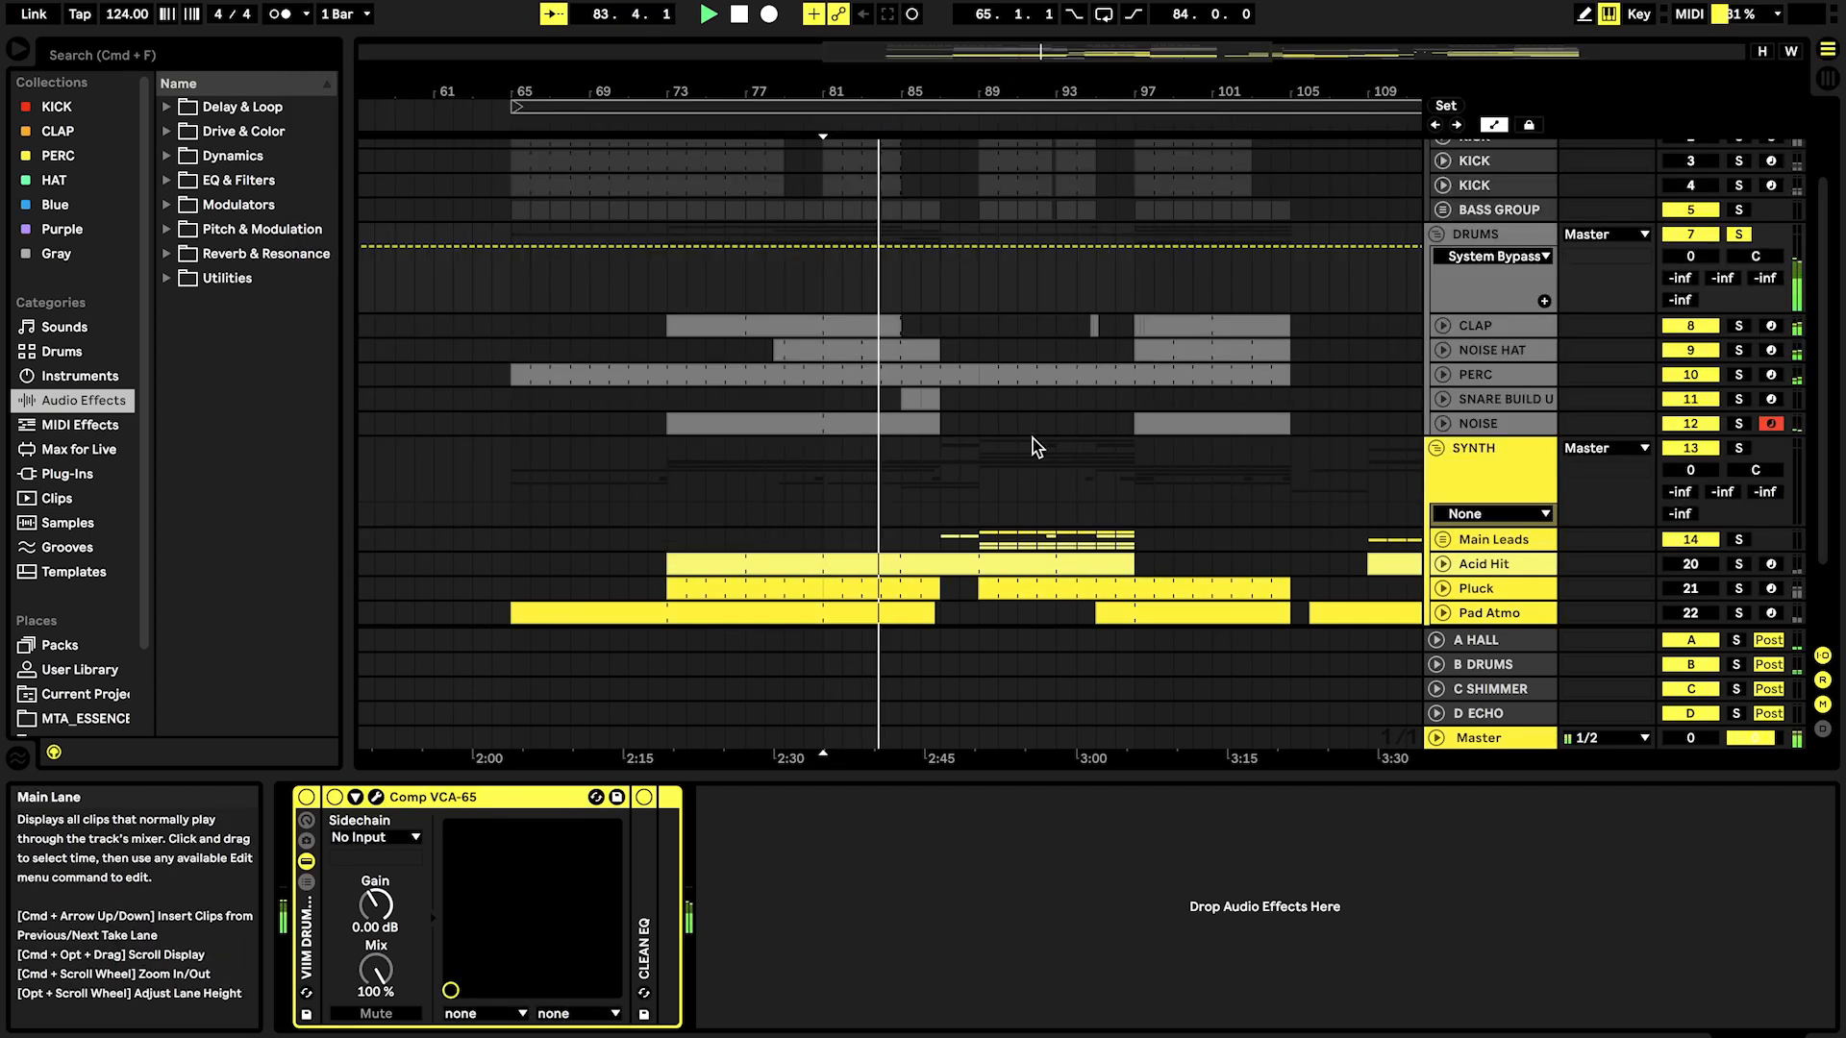
key(space)
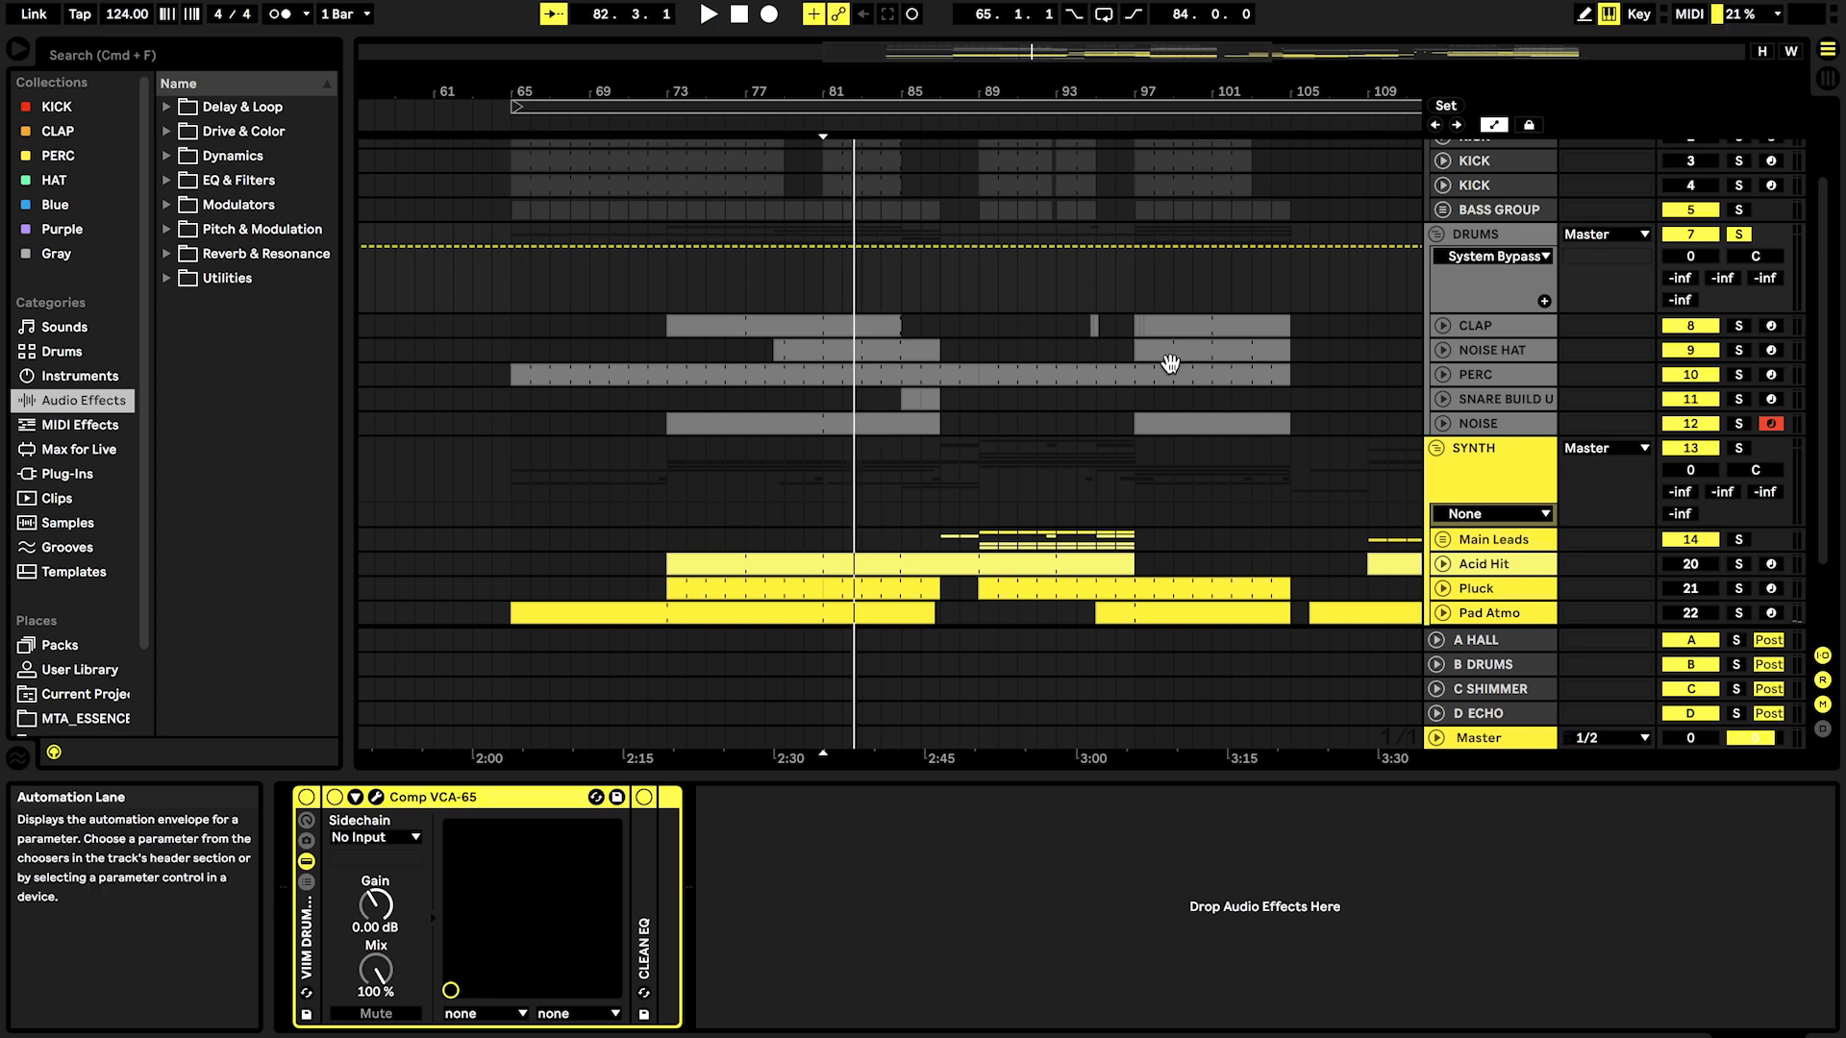
Step: Fold the DRUMS group and unfold the Main Leads group inside SYNTH
click(1436, 235)
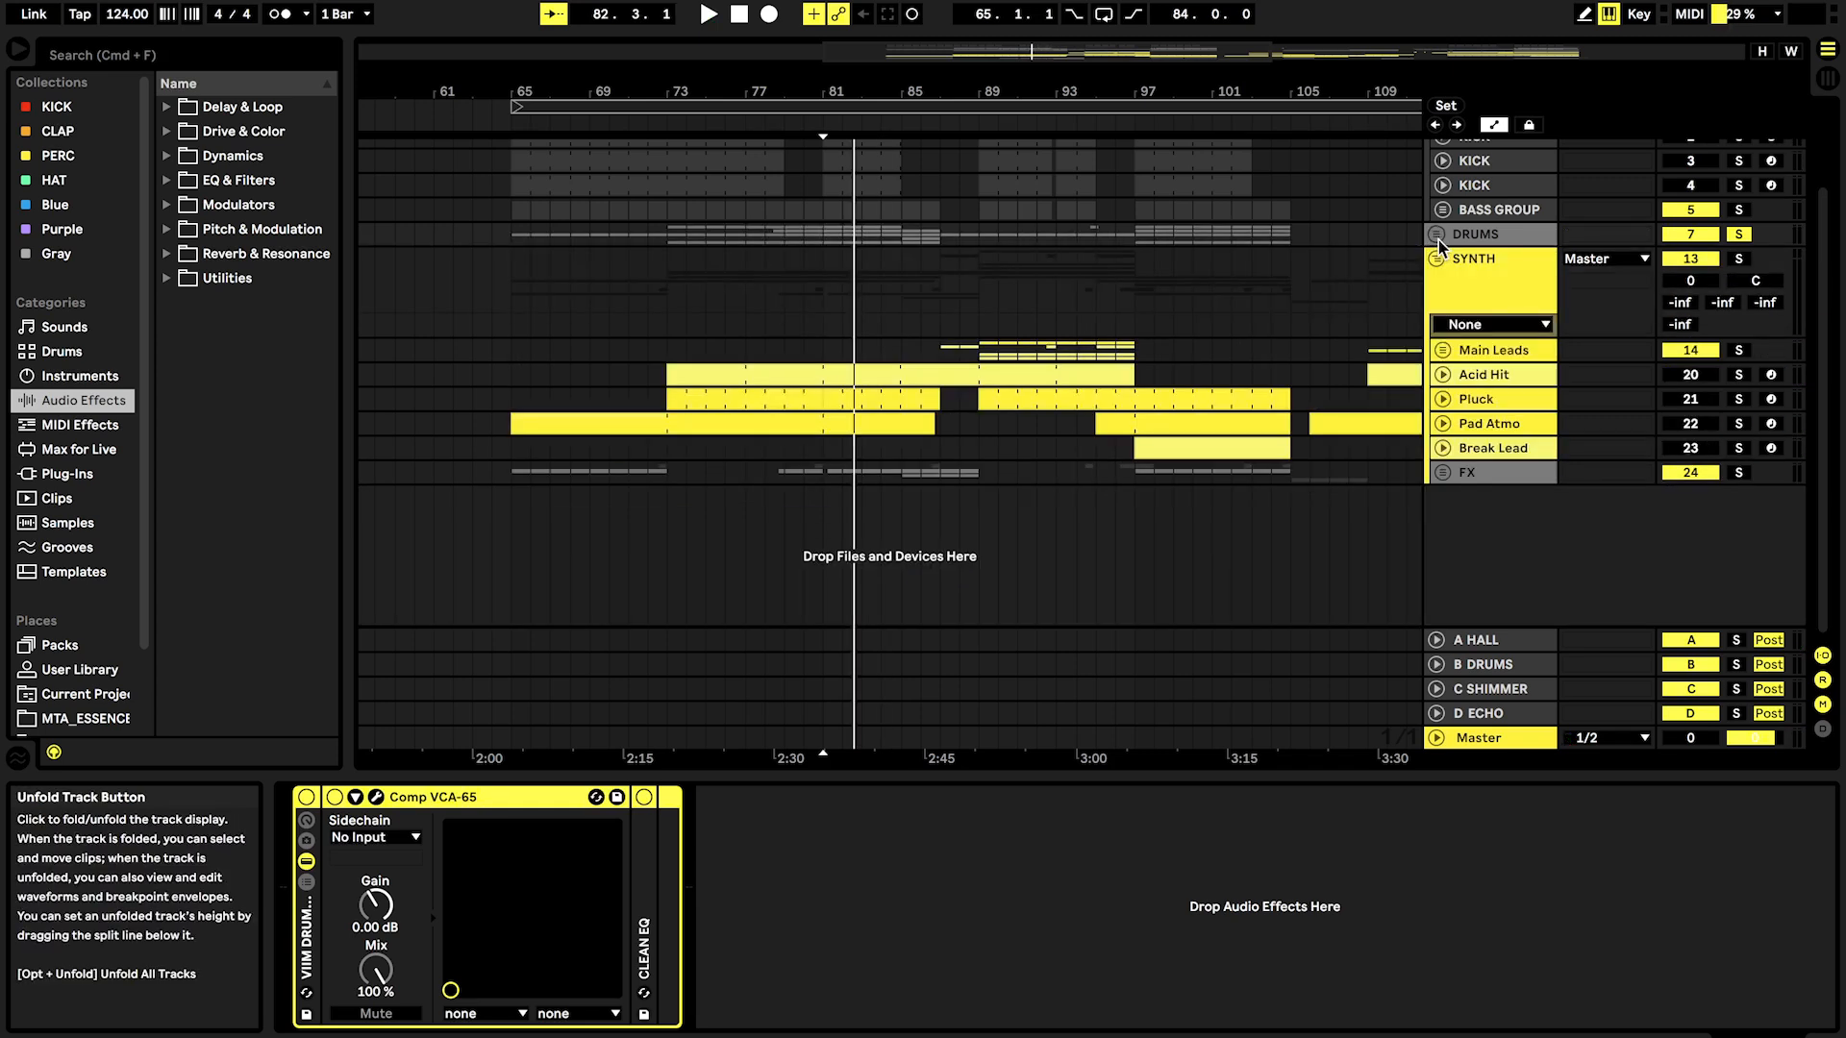
click(1442, 350)
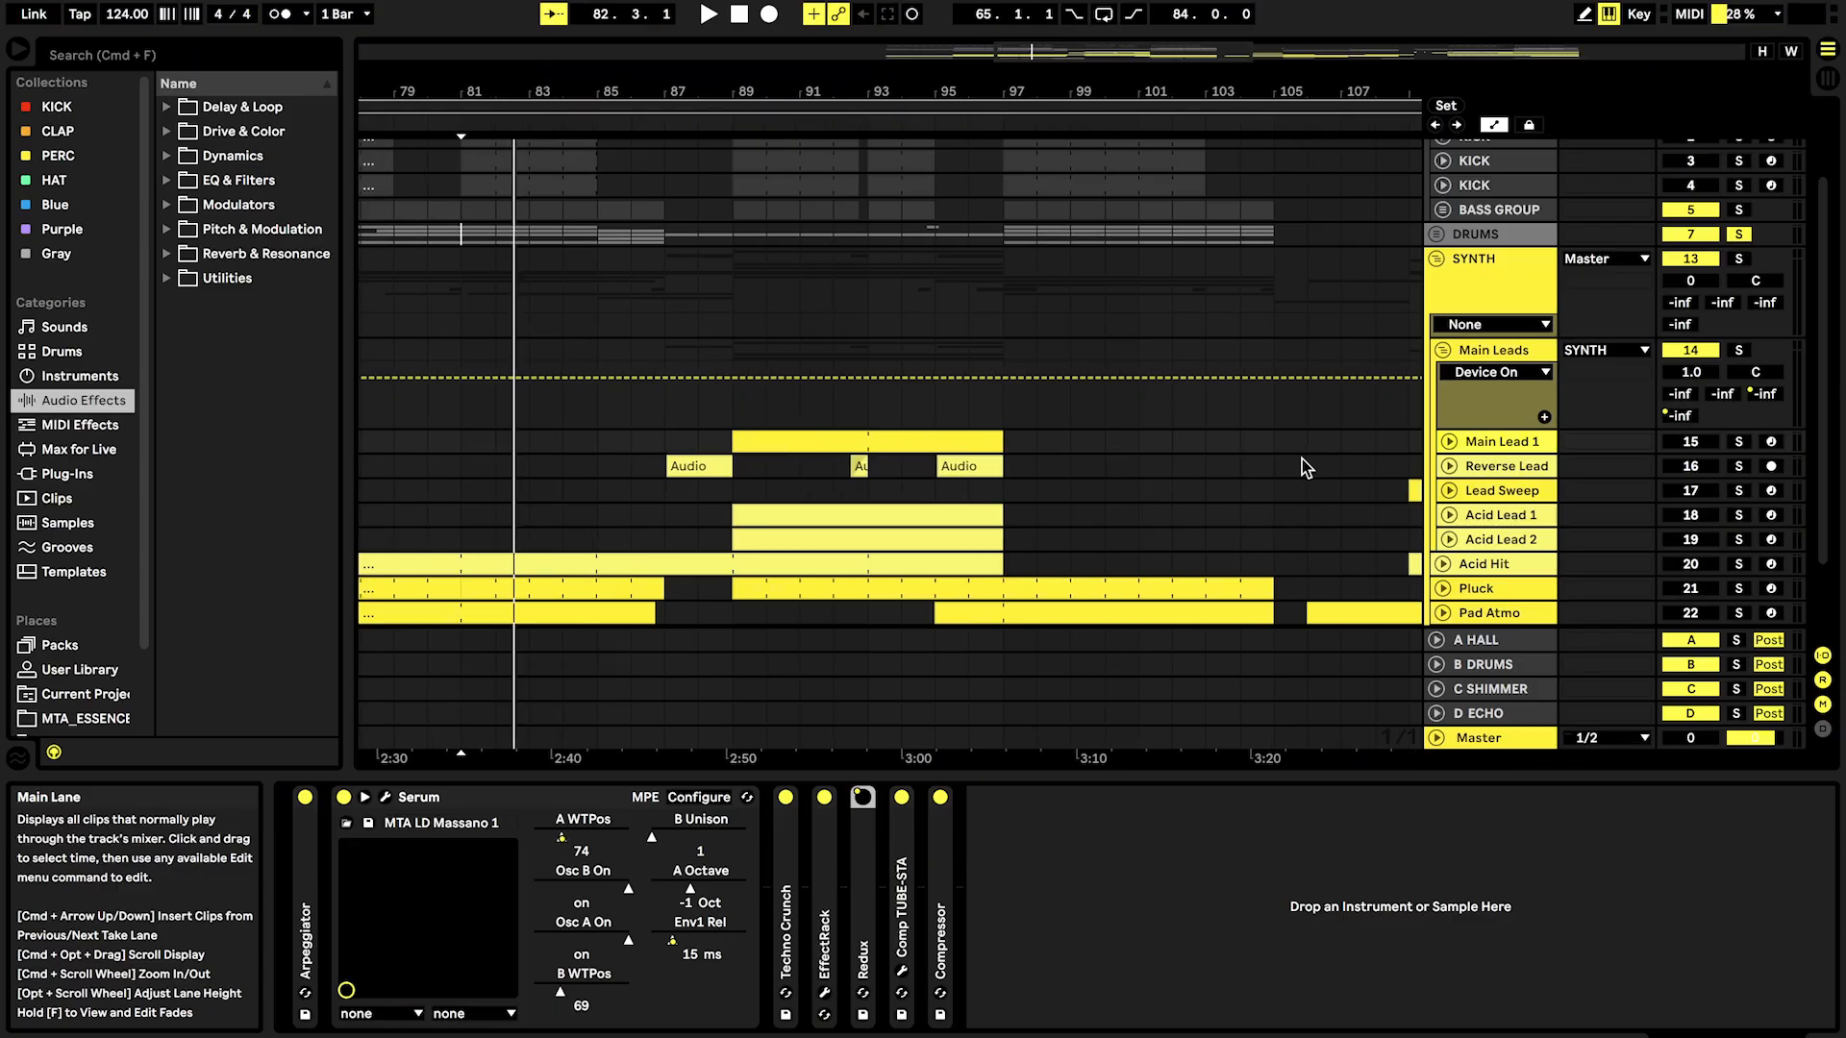
click(1478, 353)
Step: Solo the Main Leads group and play it from bar 88
click(739, 491)
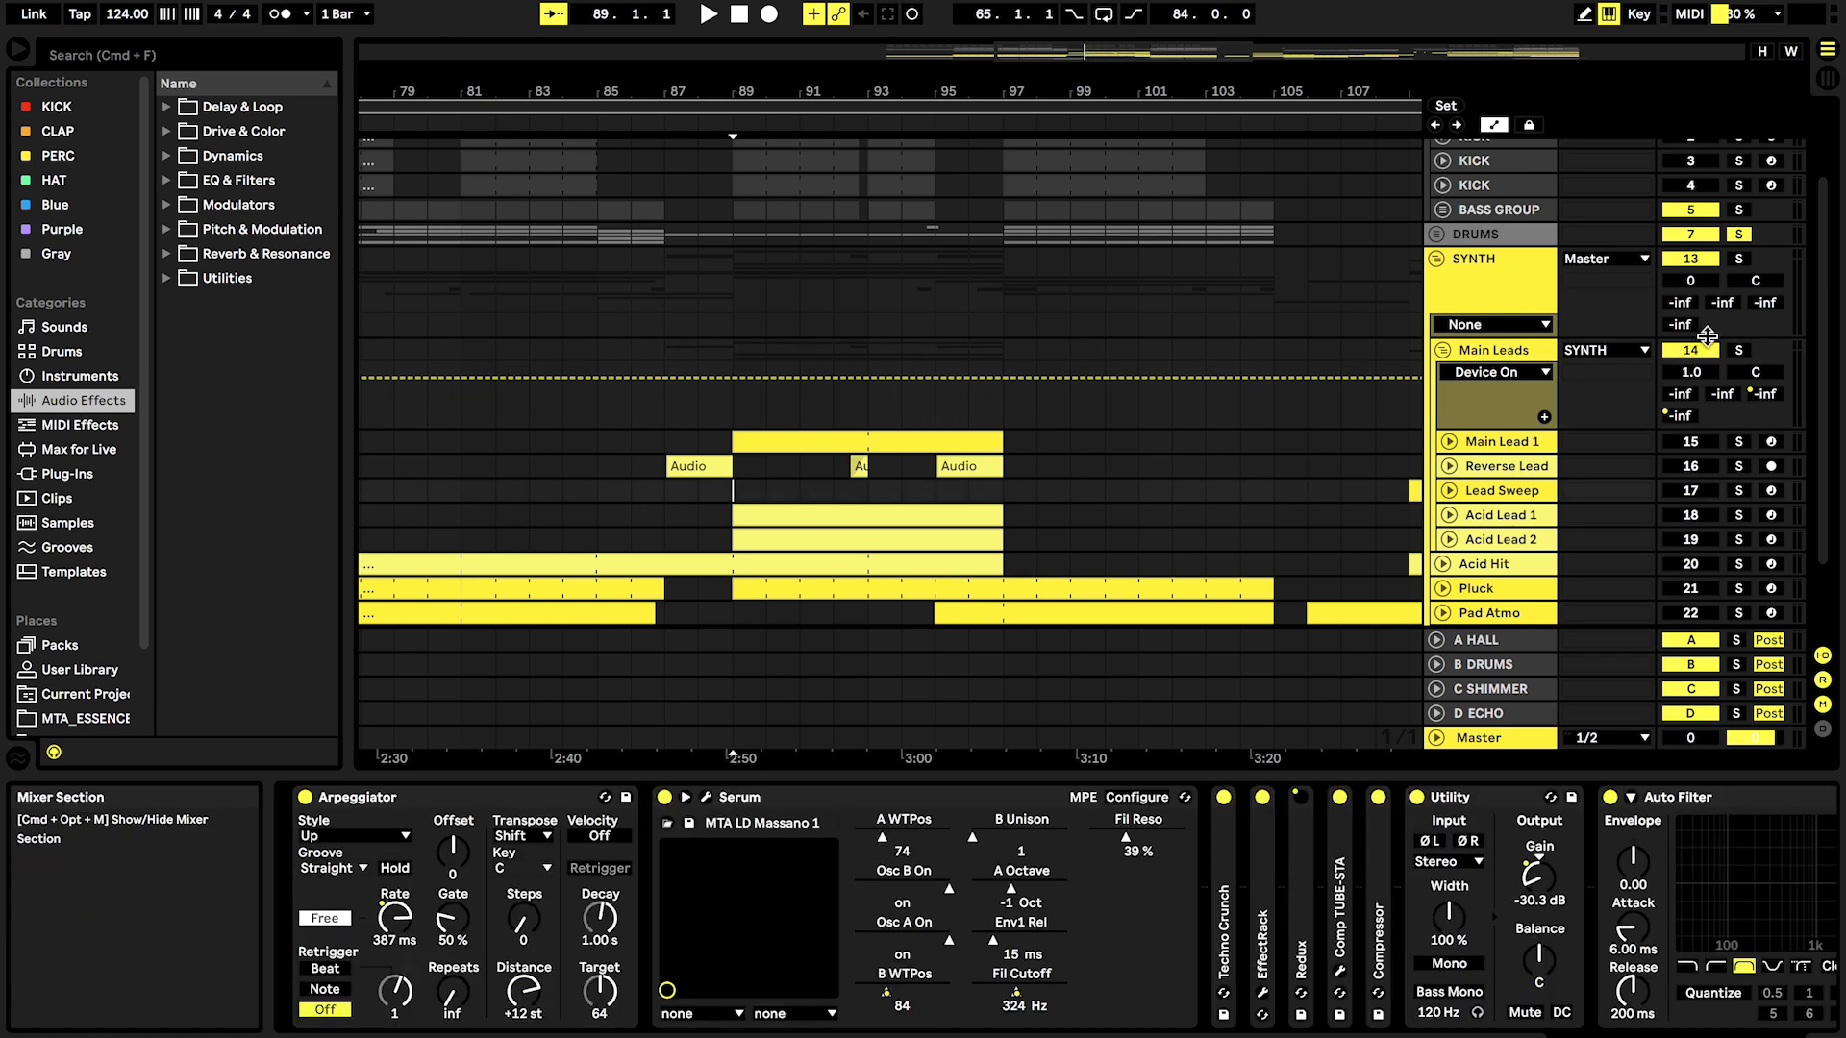
click(1738, 350)
click(698, 496)
key(space)
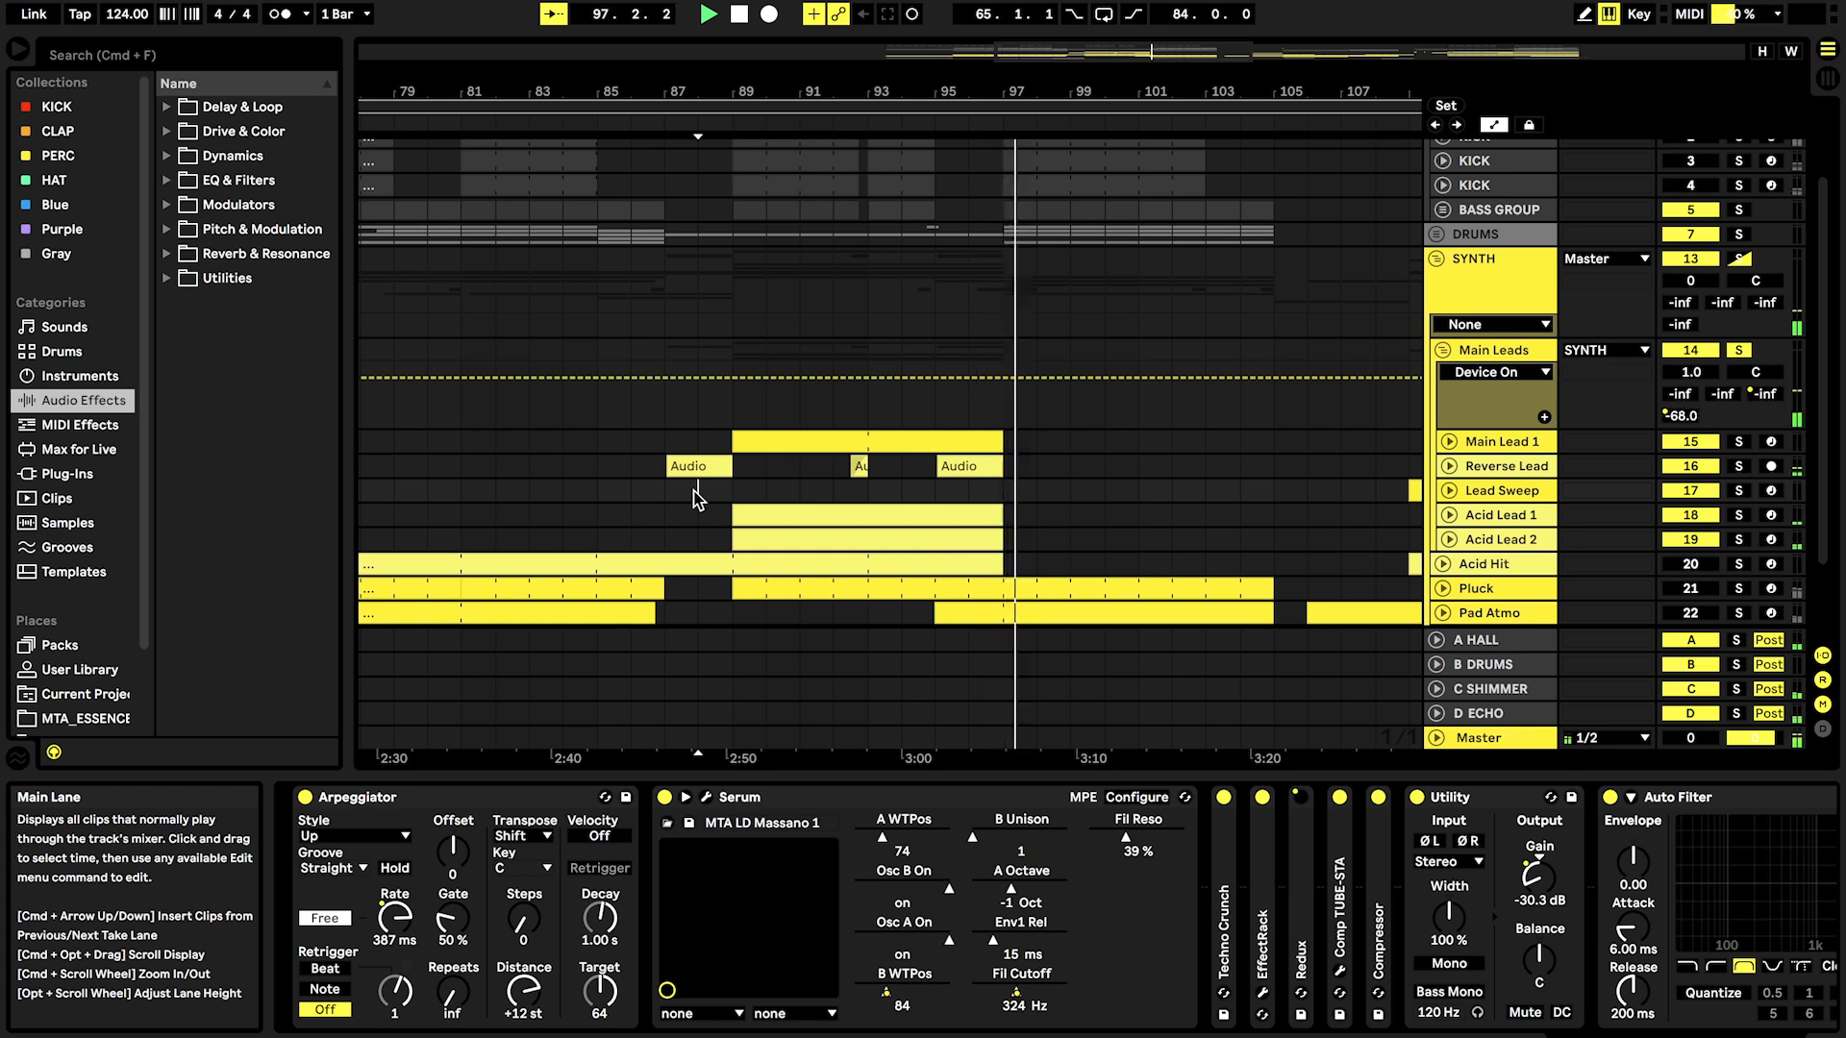
Step: Stop playback and review the device chains of Main Lead 1, Acid Lead 1 and Acid Lead 2
key(space)
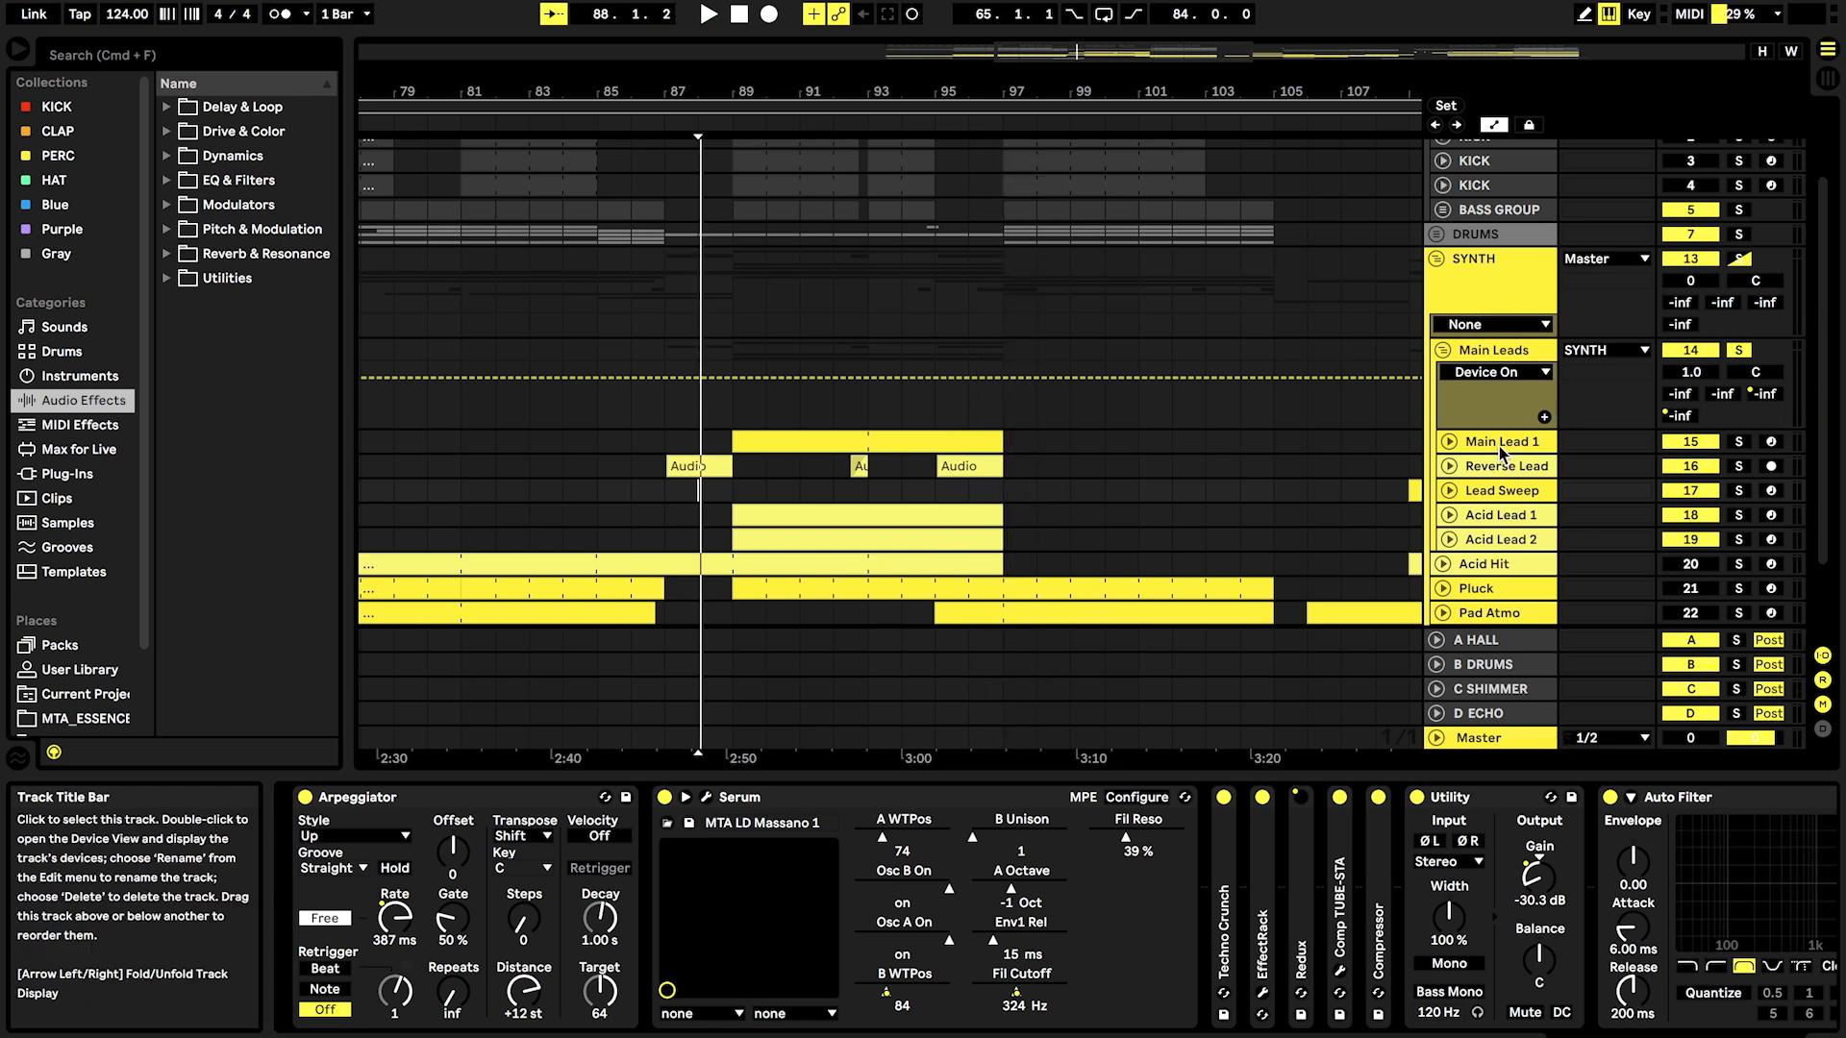
click(1498, 446)
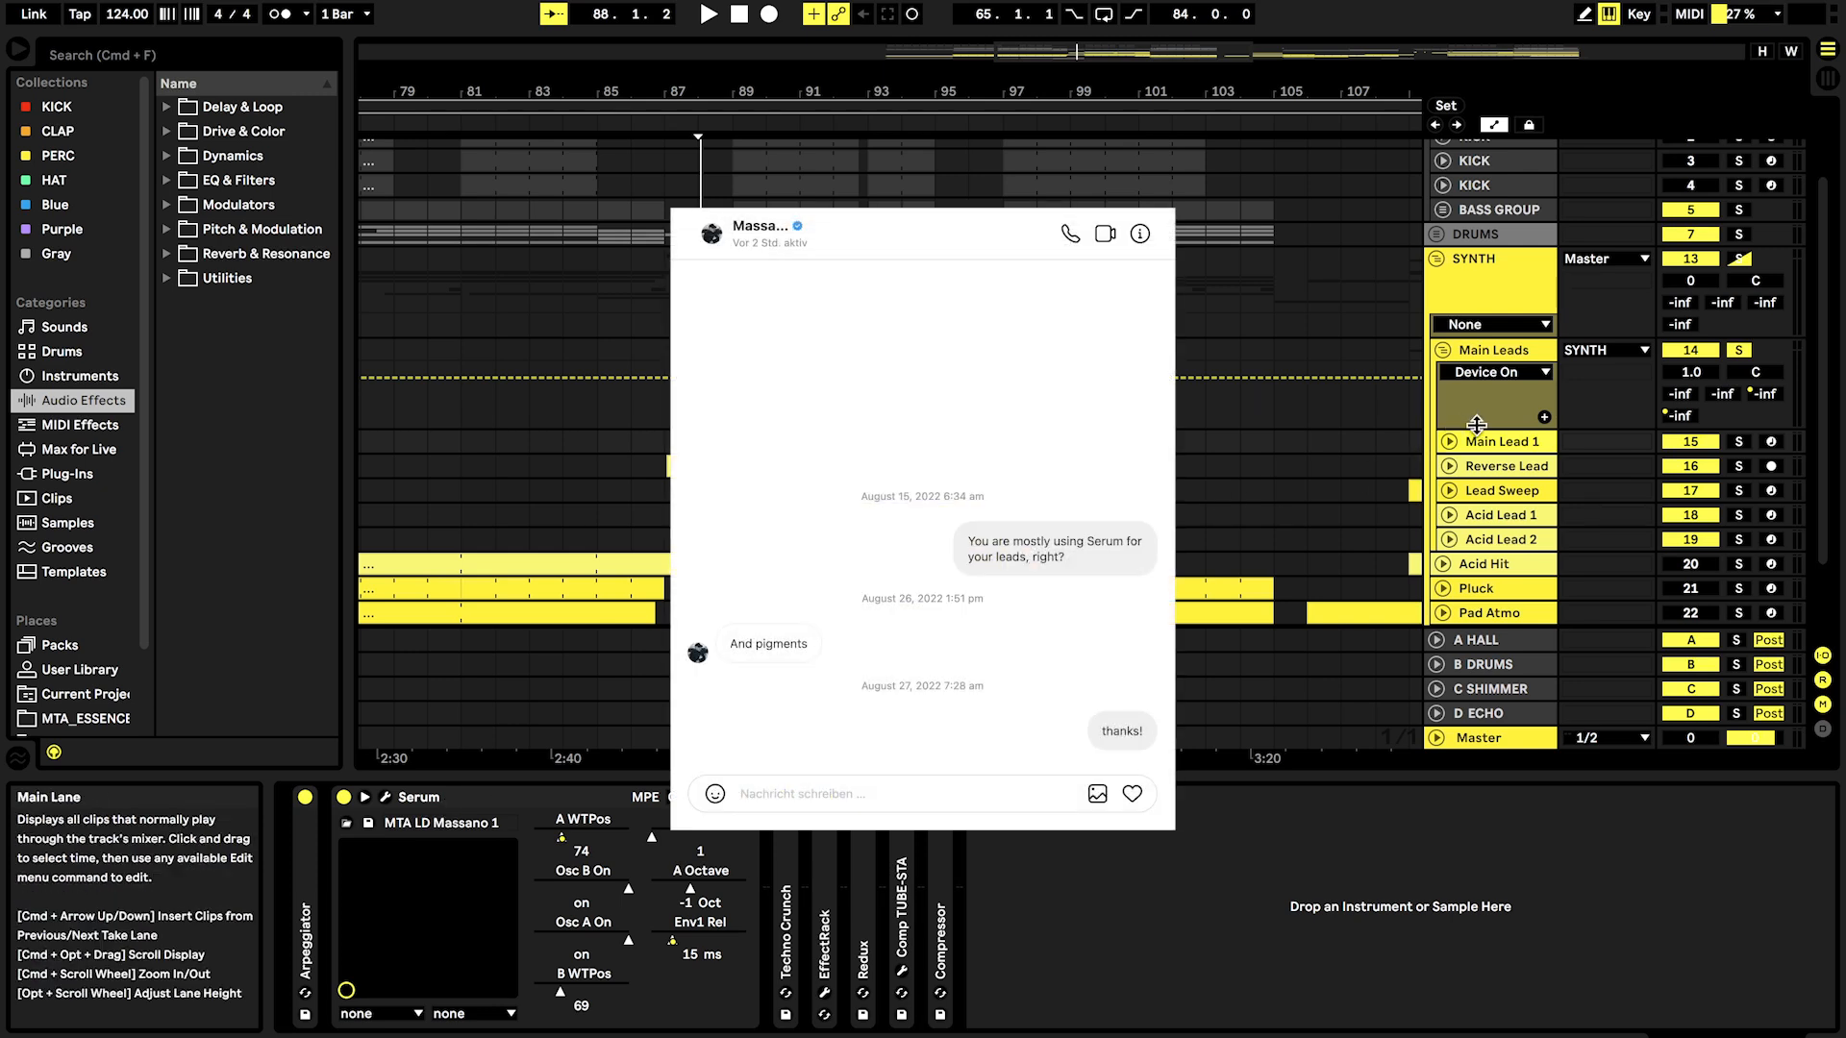
click(1514, 516)
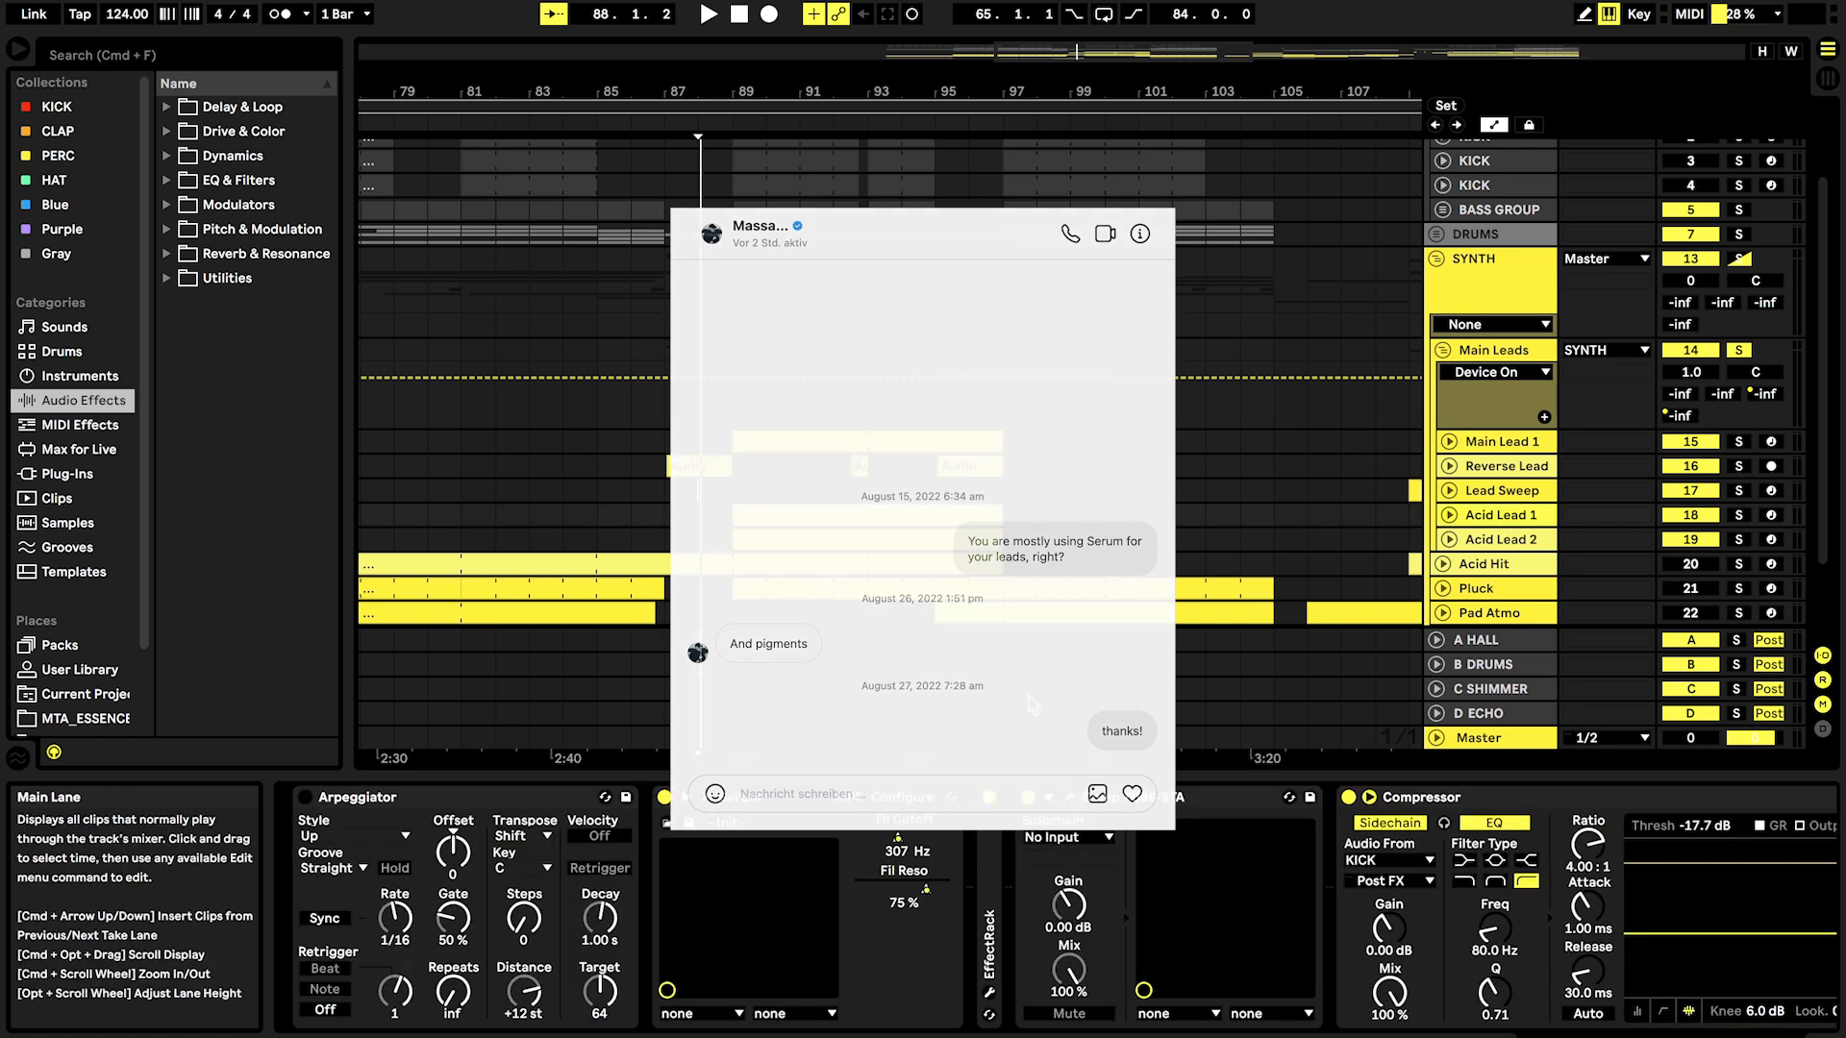
click(1534, 541)
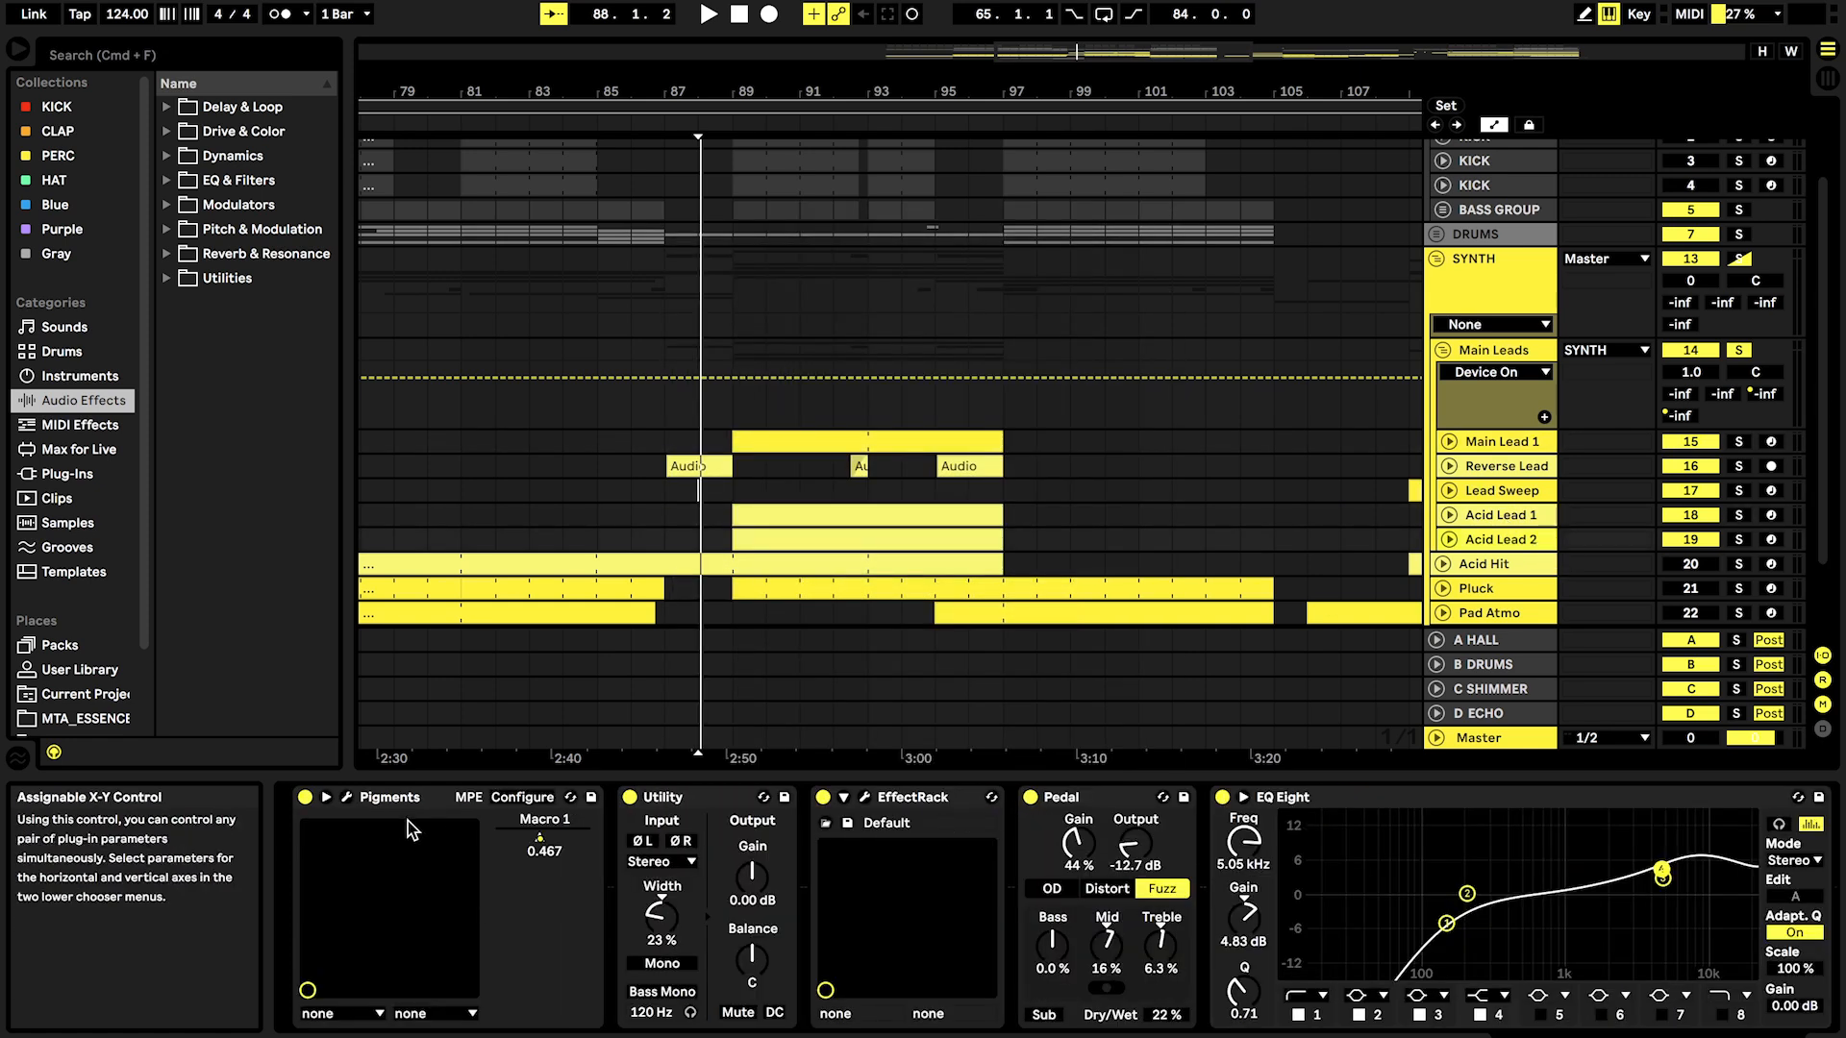
click(1497, 441)
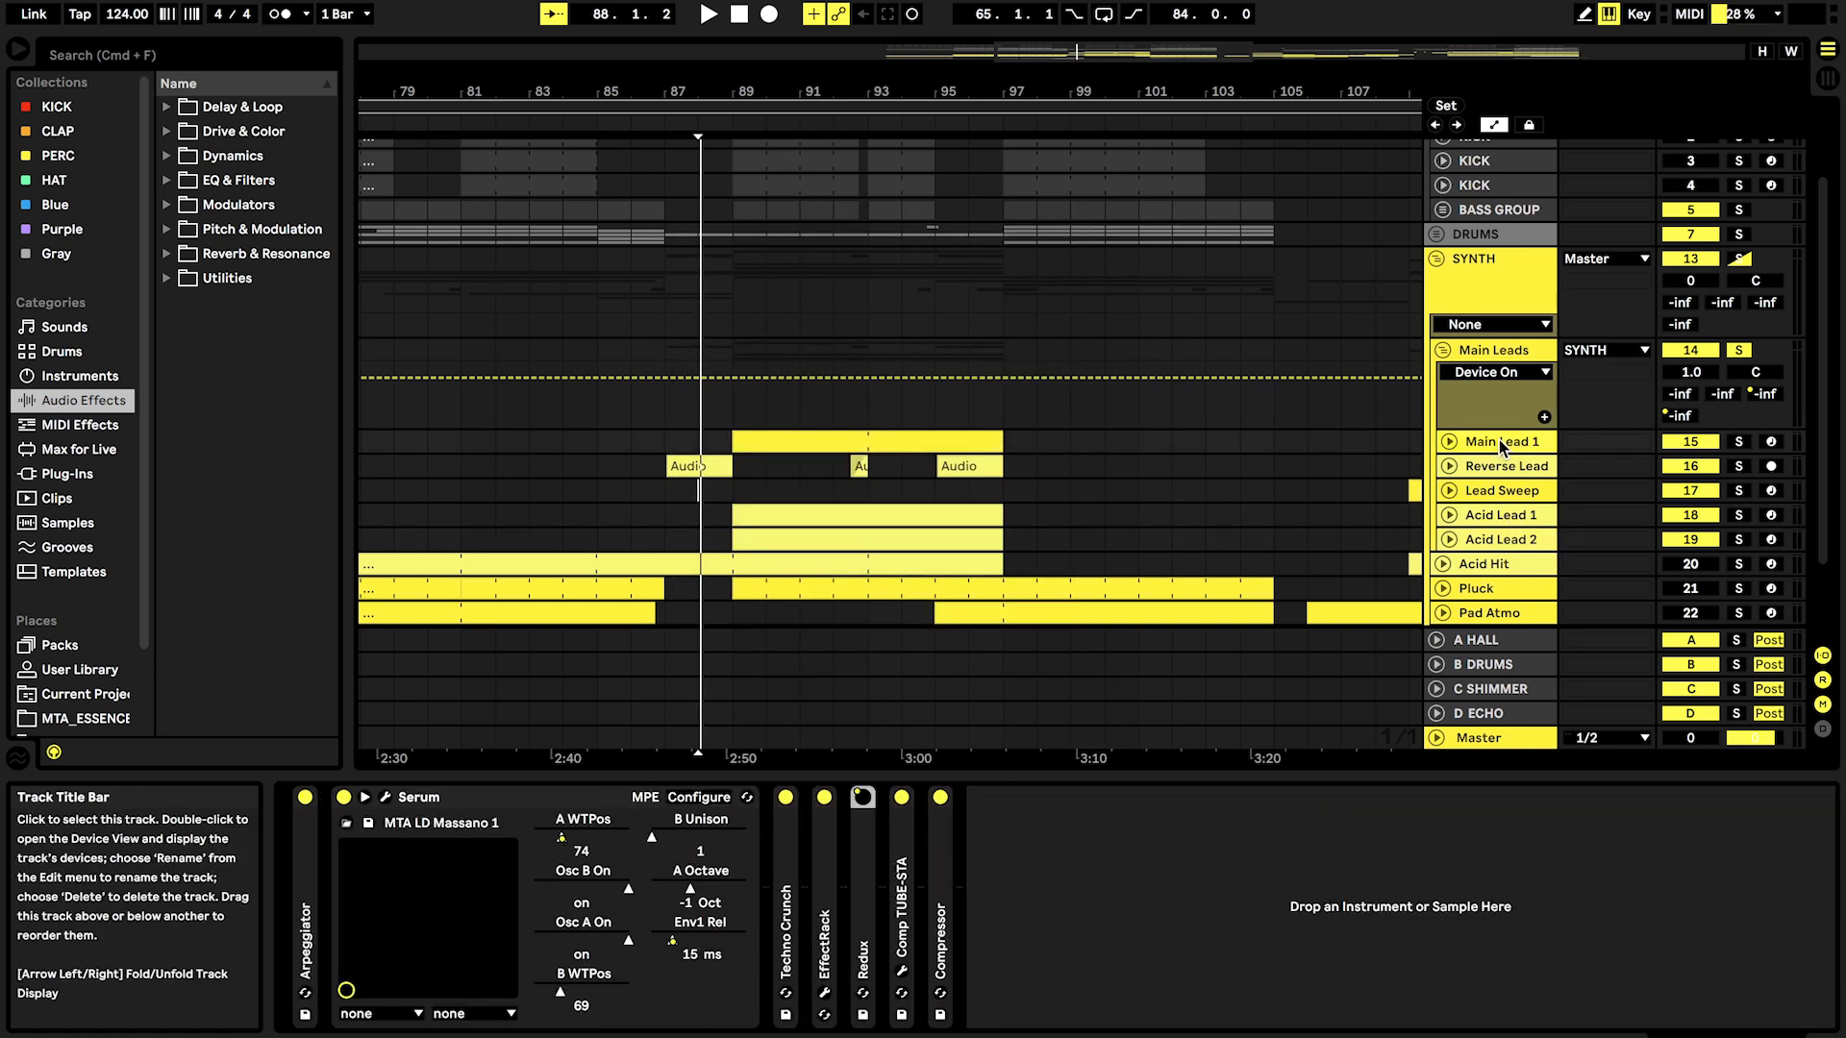
Step: Unfold and solo Main Lead 1, expand its Arpeggiator and display the Synced Rate automation
click(1449, 441)
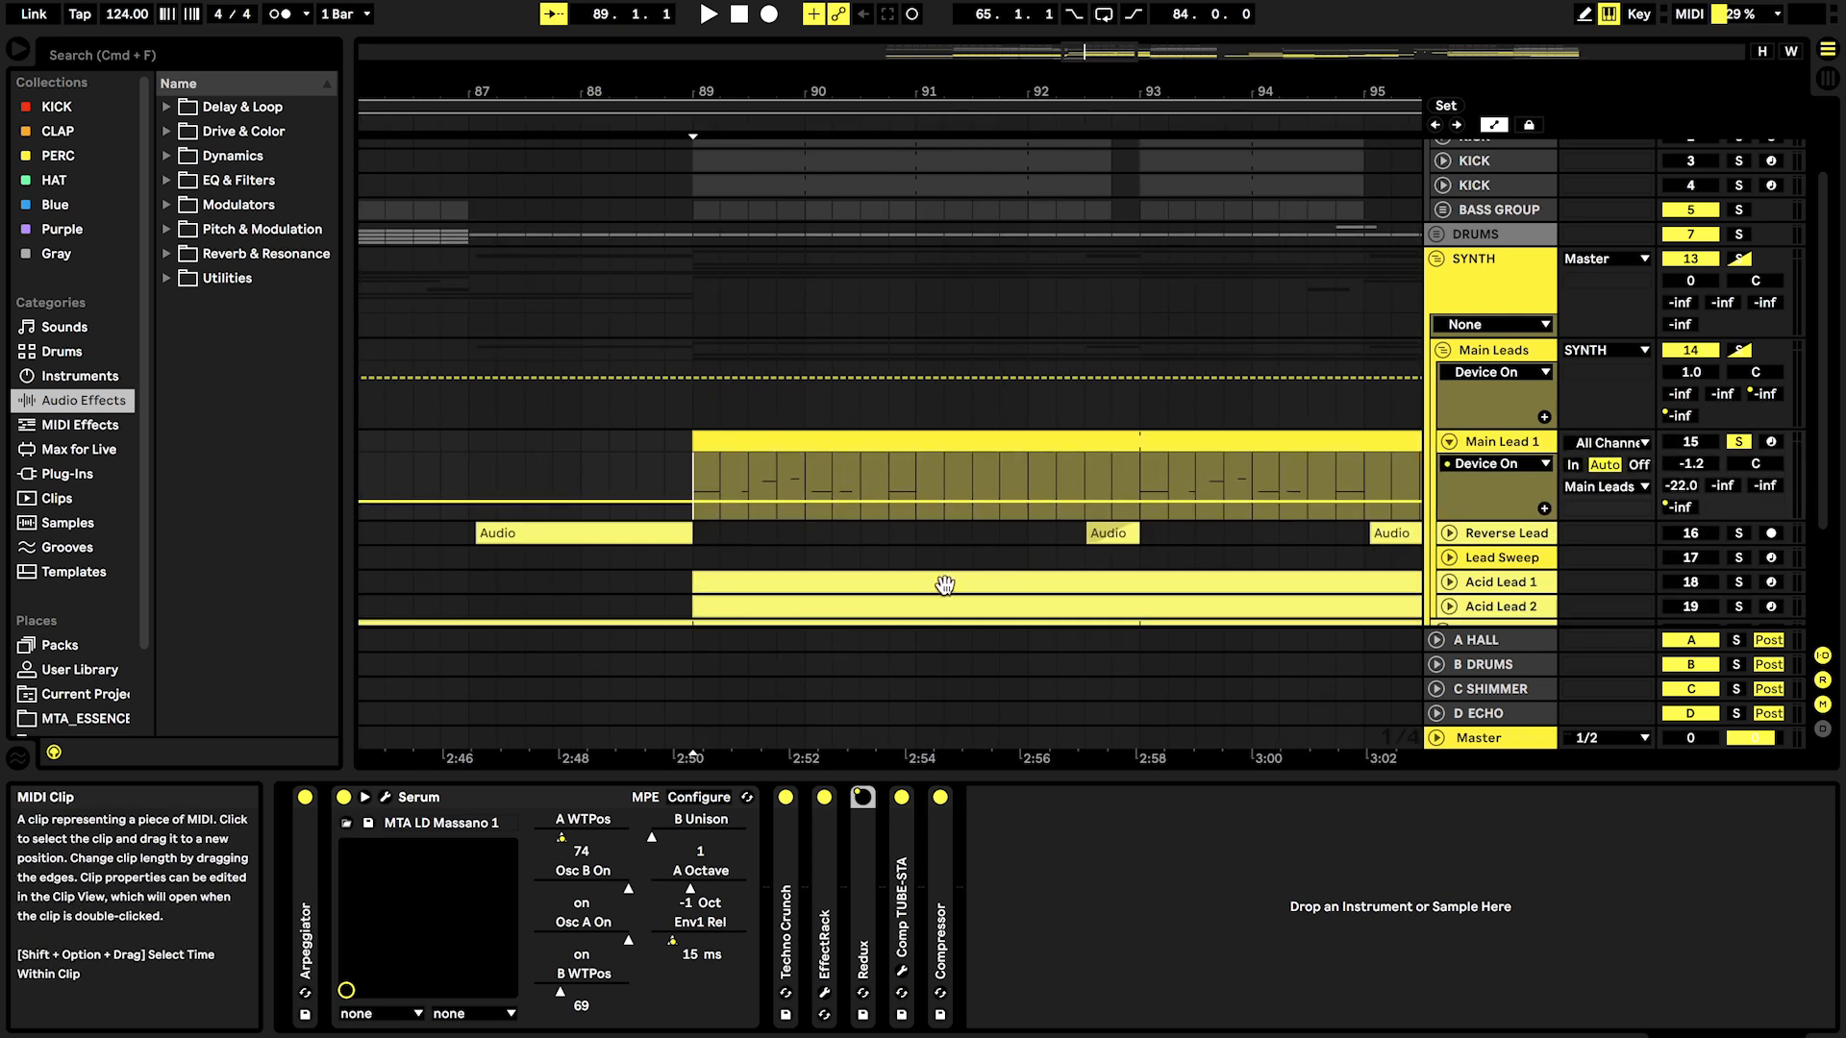
double_click(304, 862)
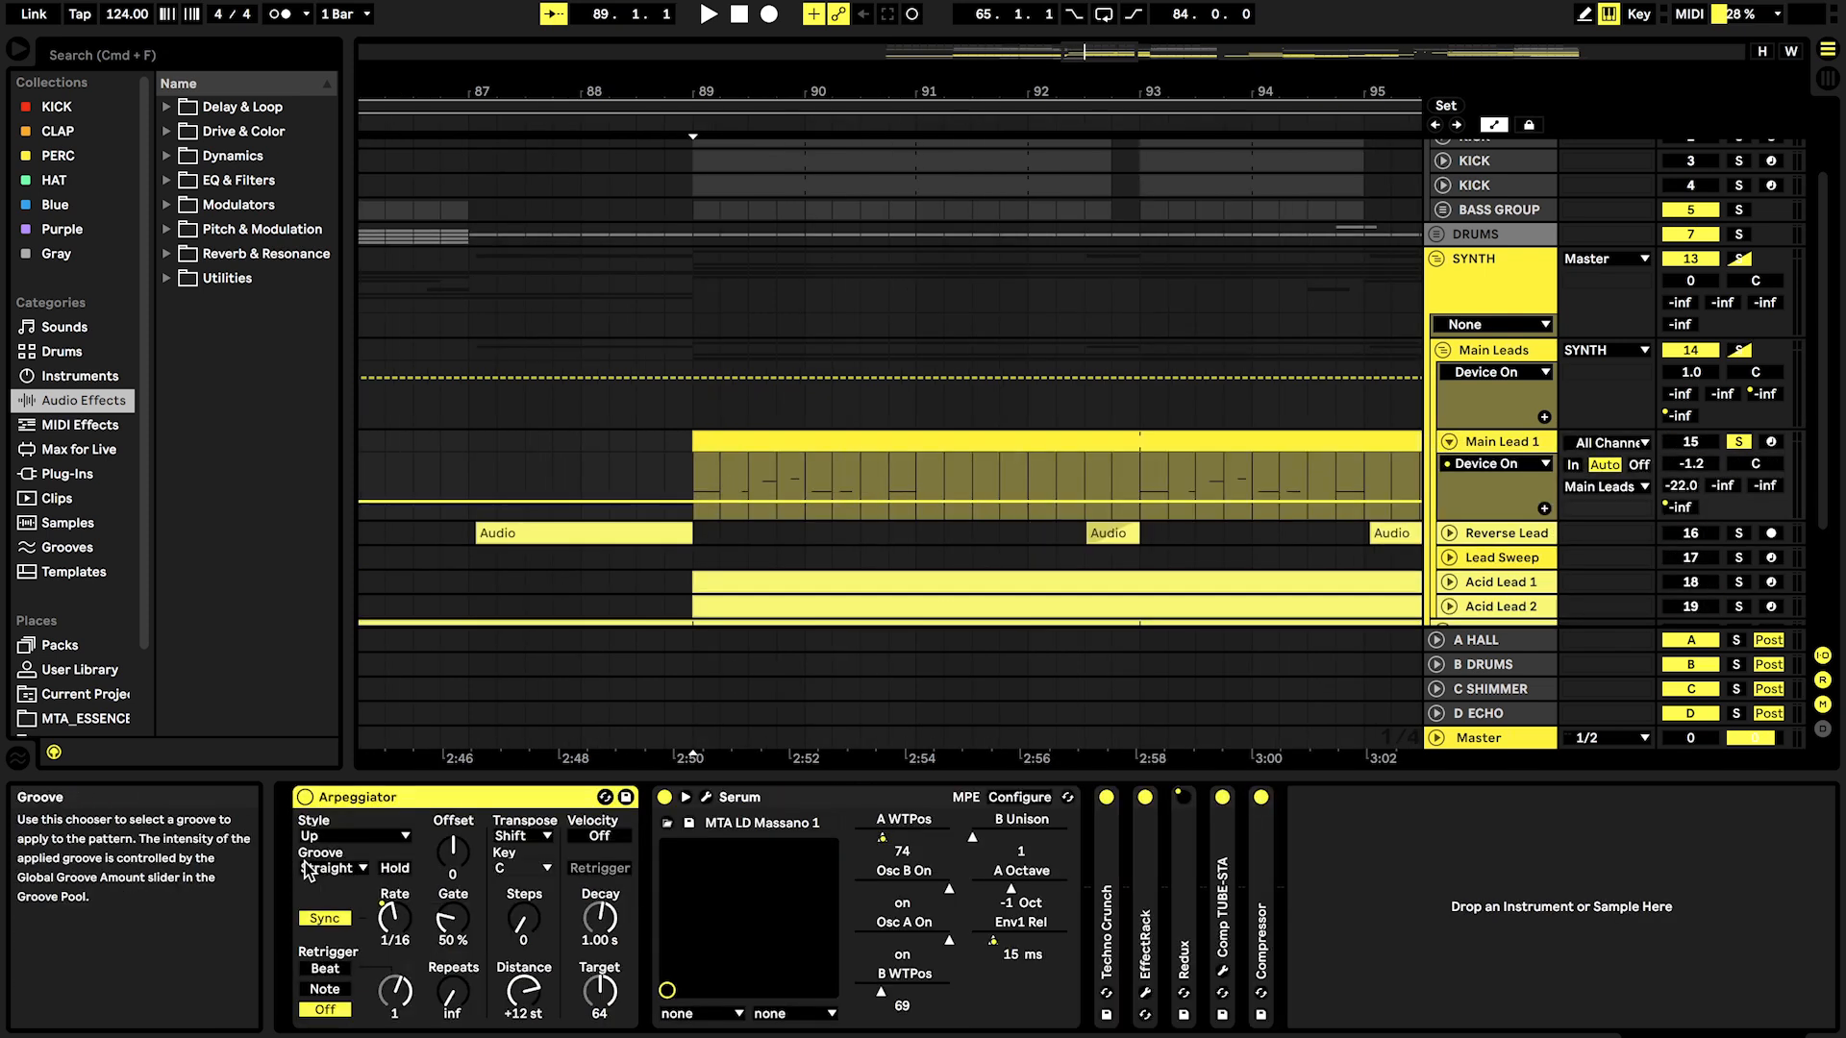
click(396, 917)
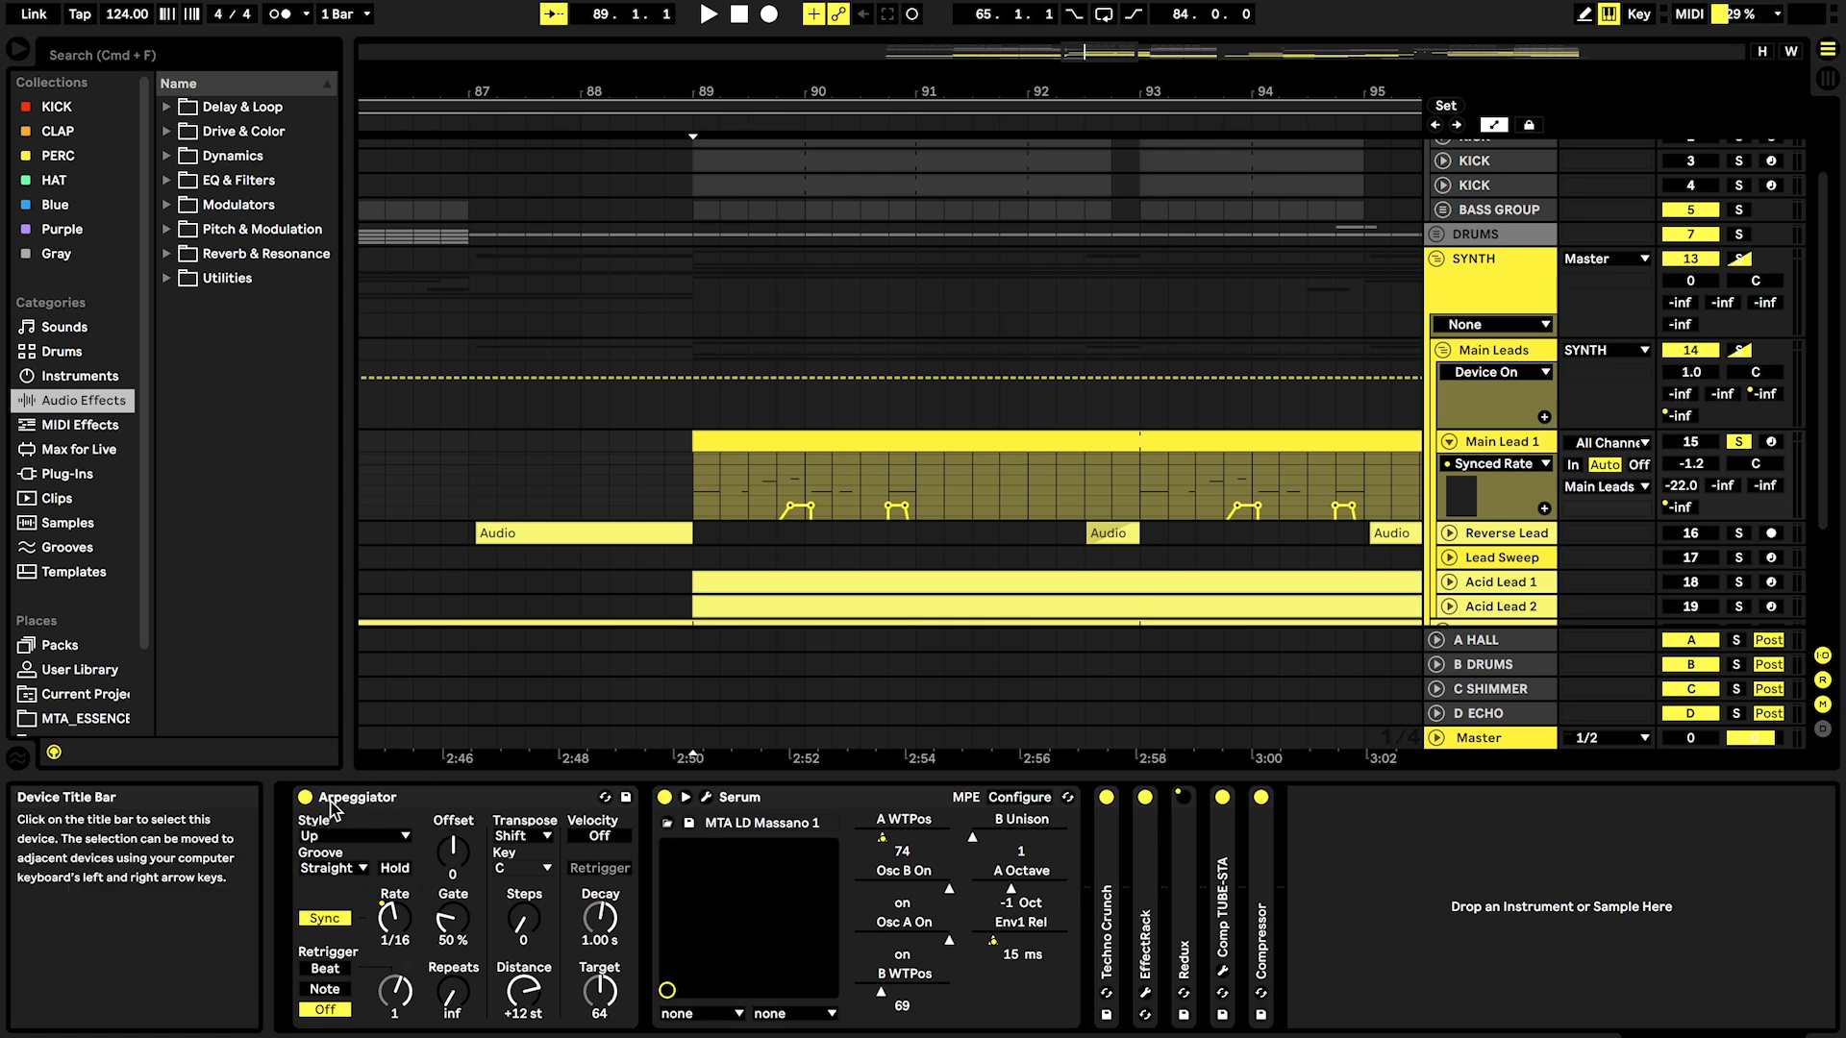
click(388, 803)
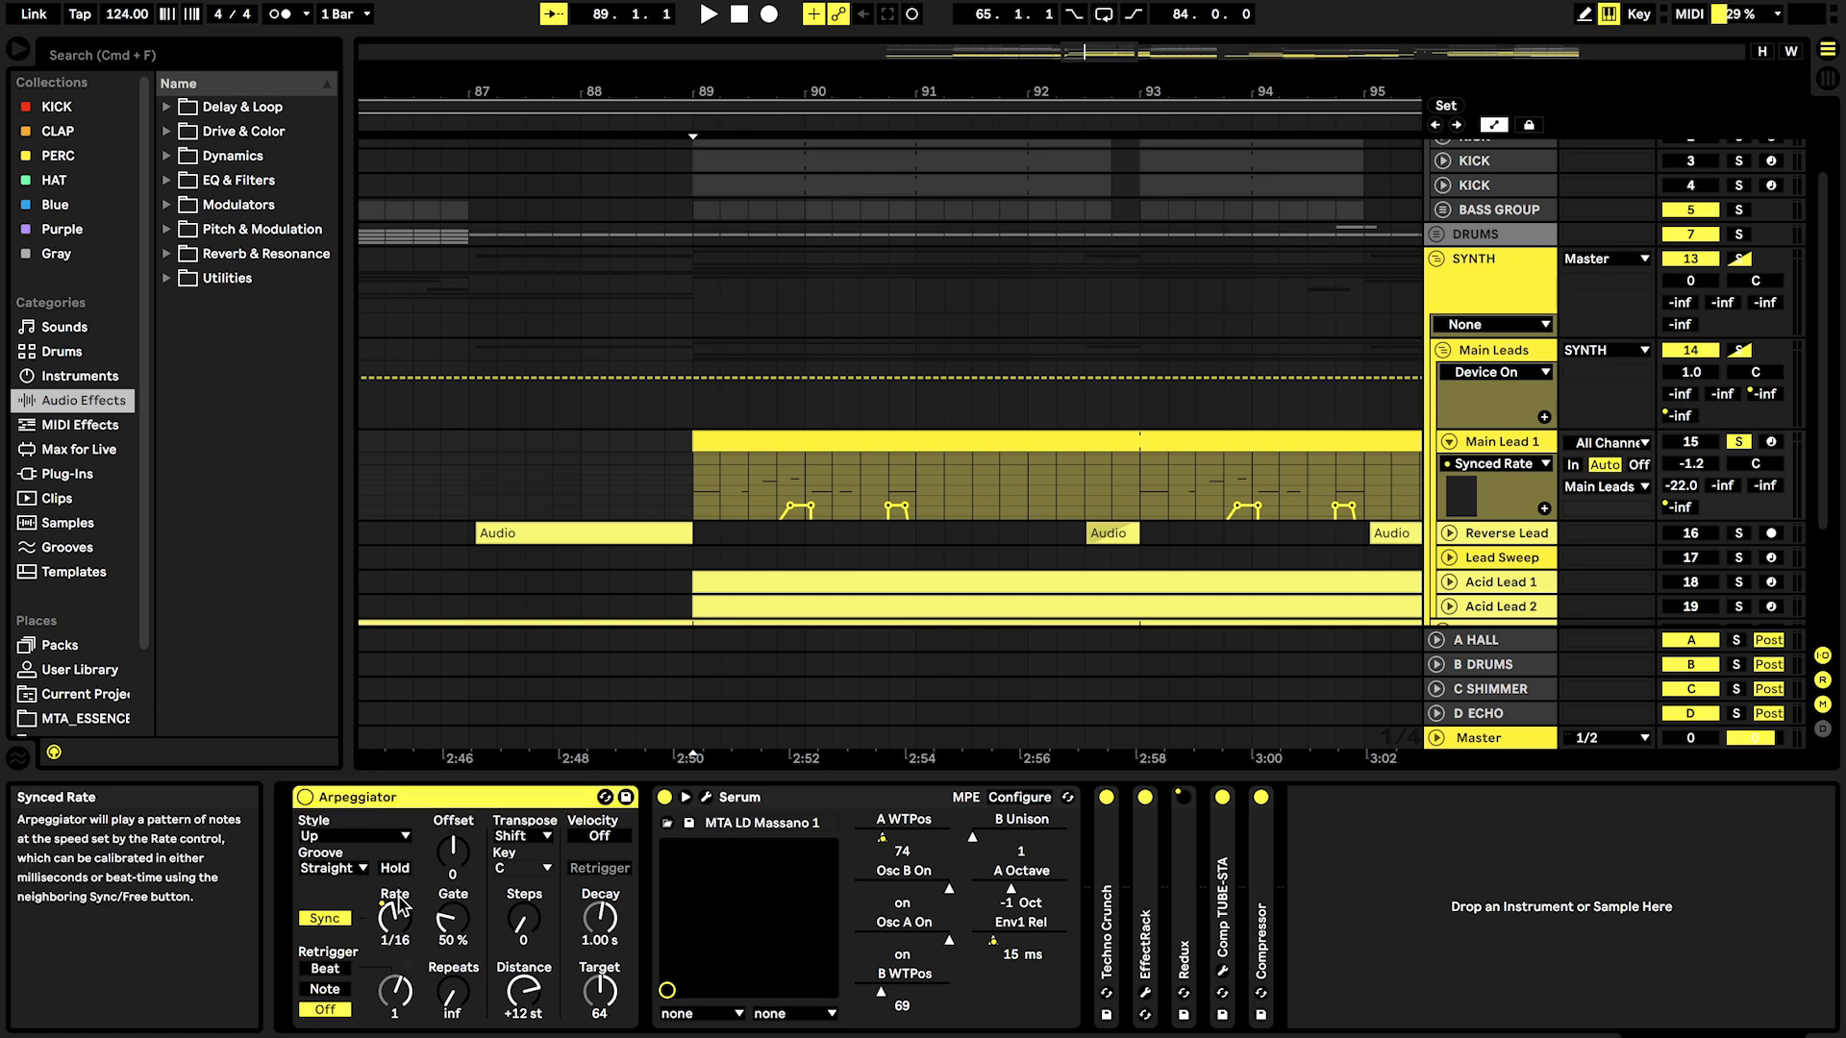
Step: Enlarge the Main Lead 1 lane to examine the Arpeggiator's Synced Rate automation from bar 89
scroll(780, 457, down, 2)
click(1480, 434)
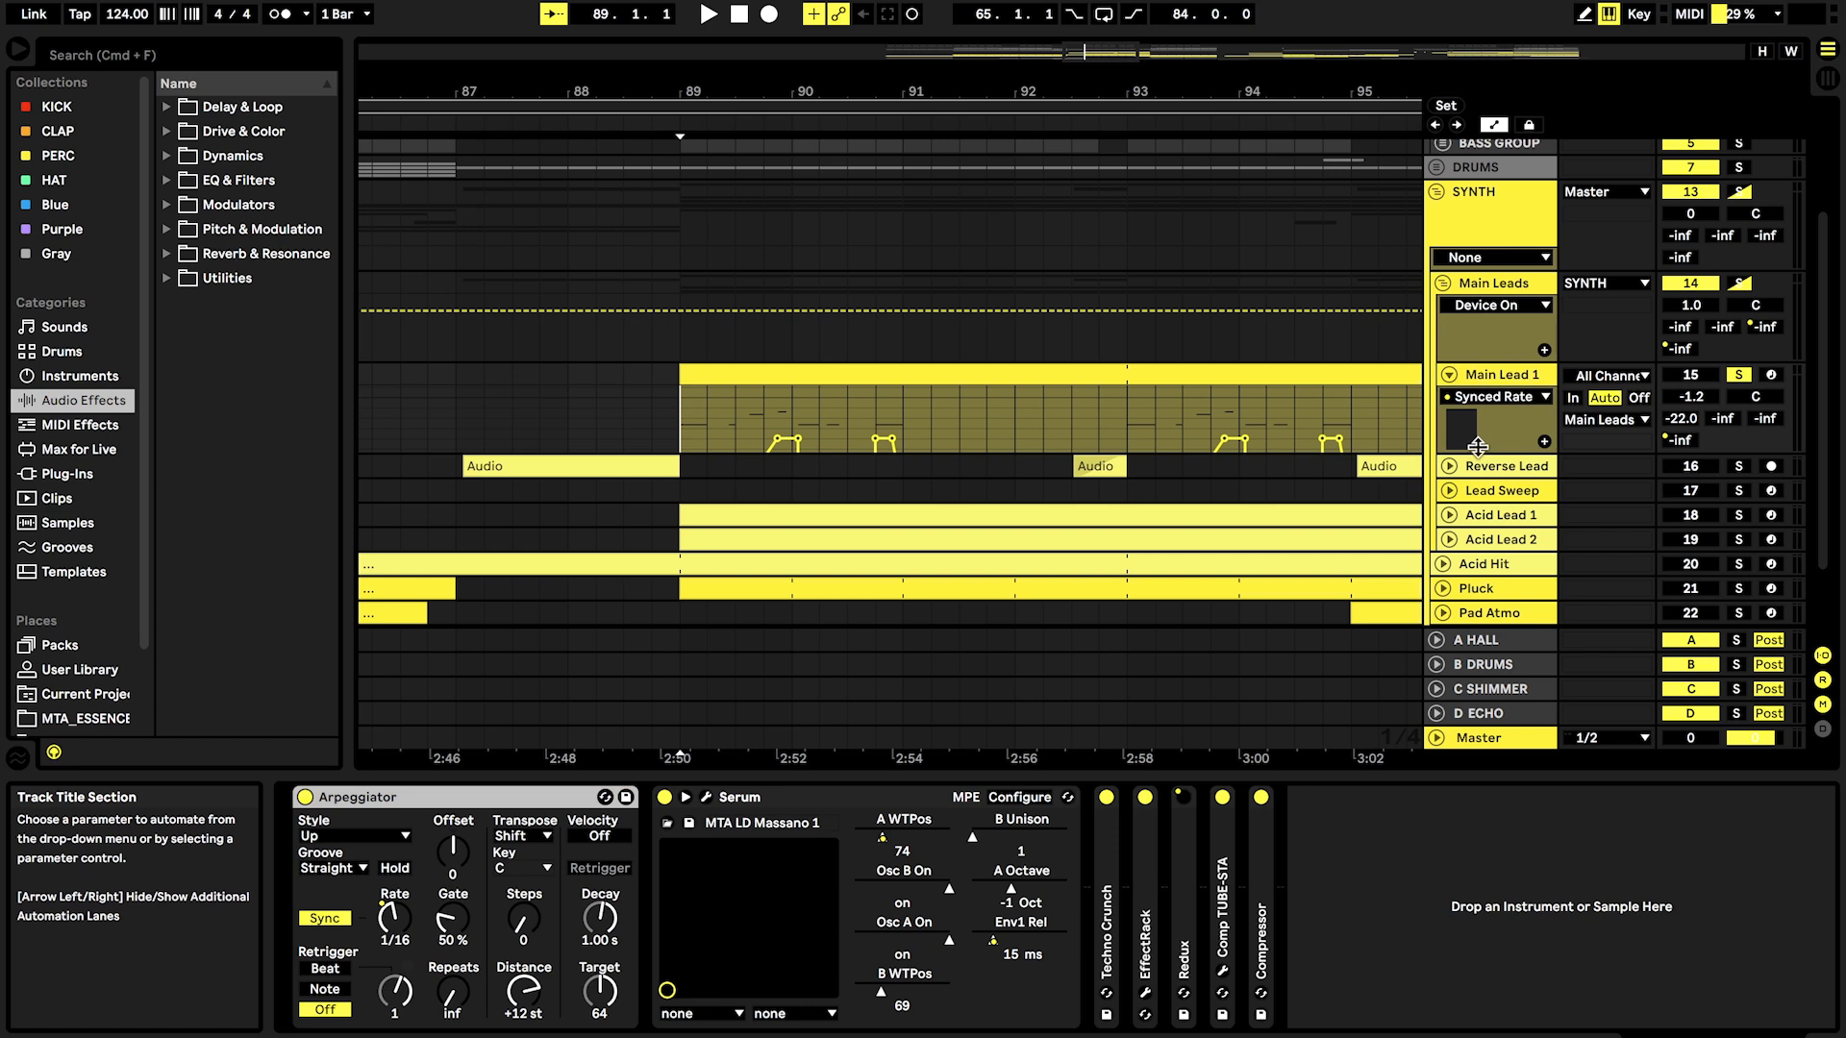
drag(1477, 449, 1478, 559)
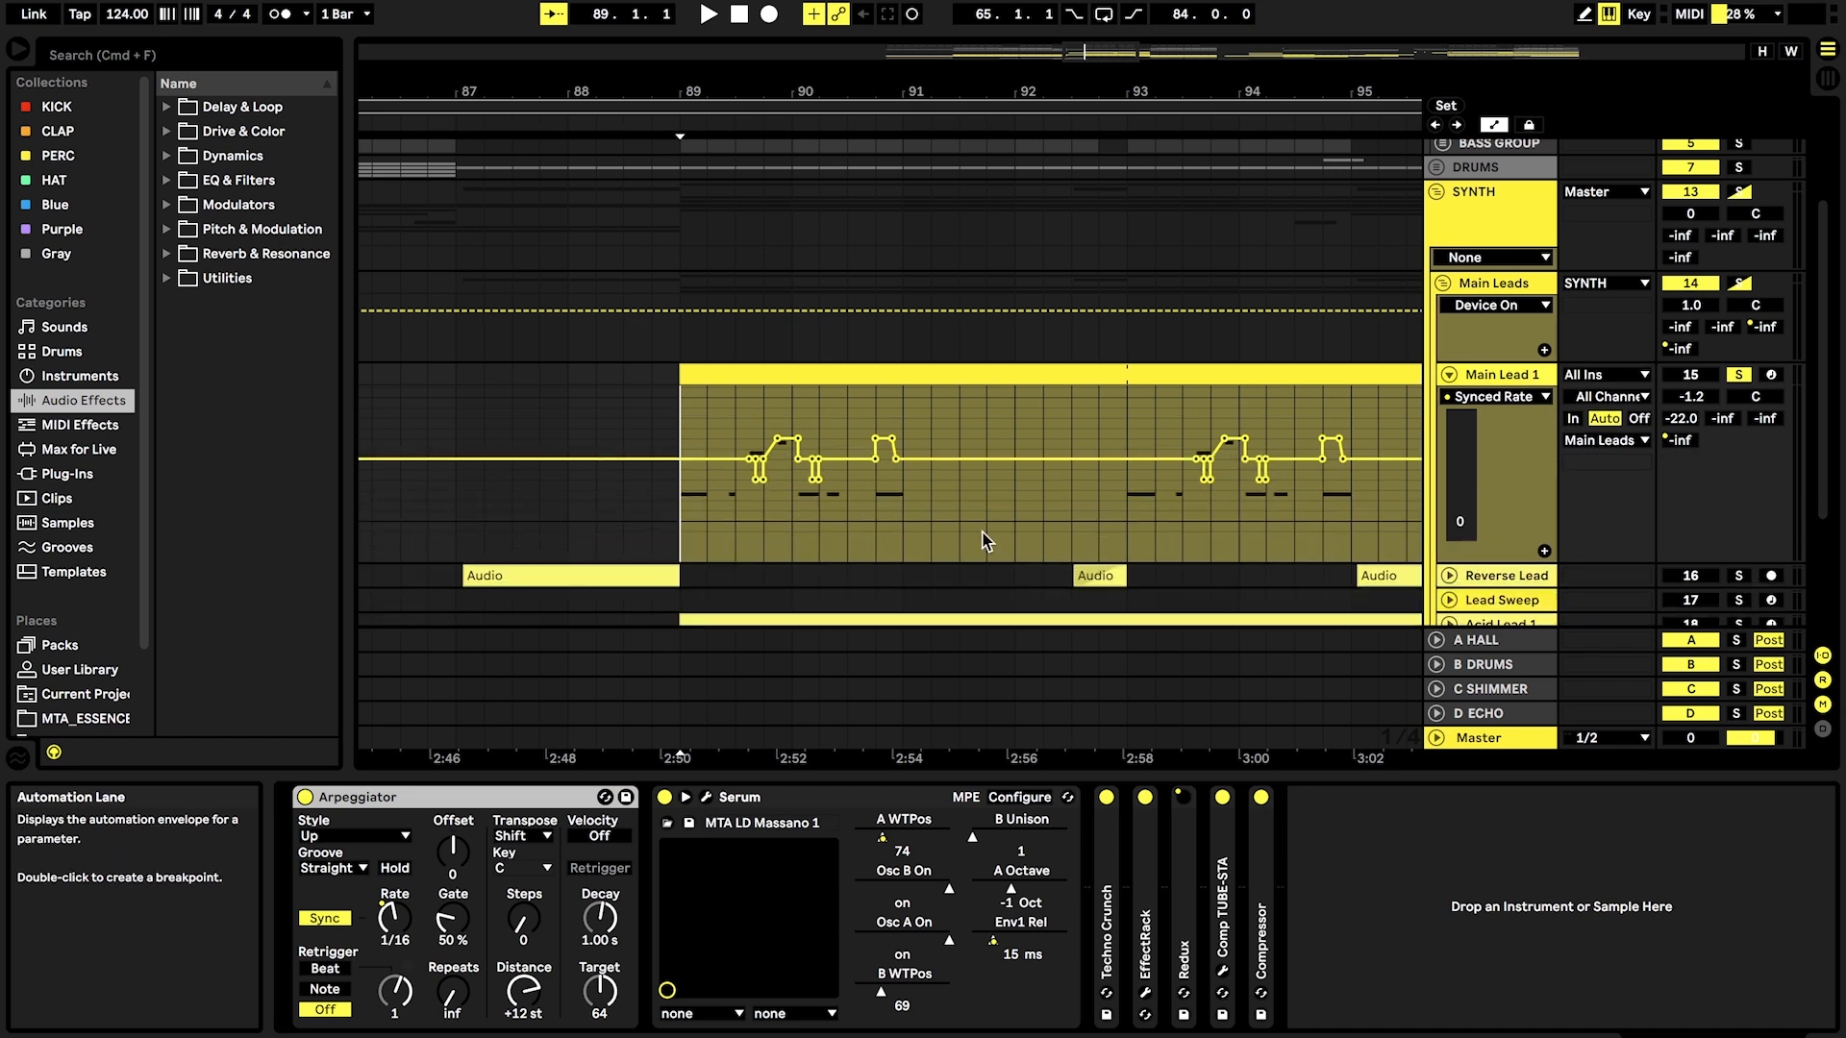
click(402, 918)
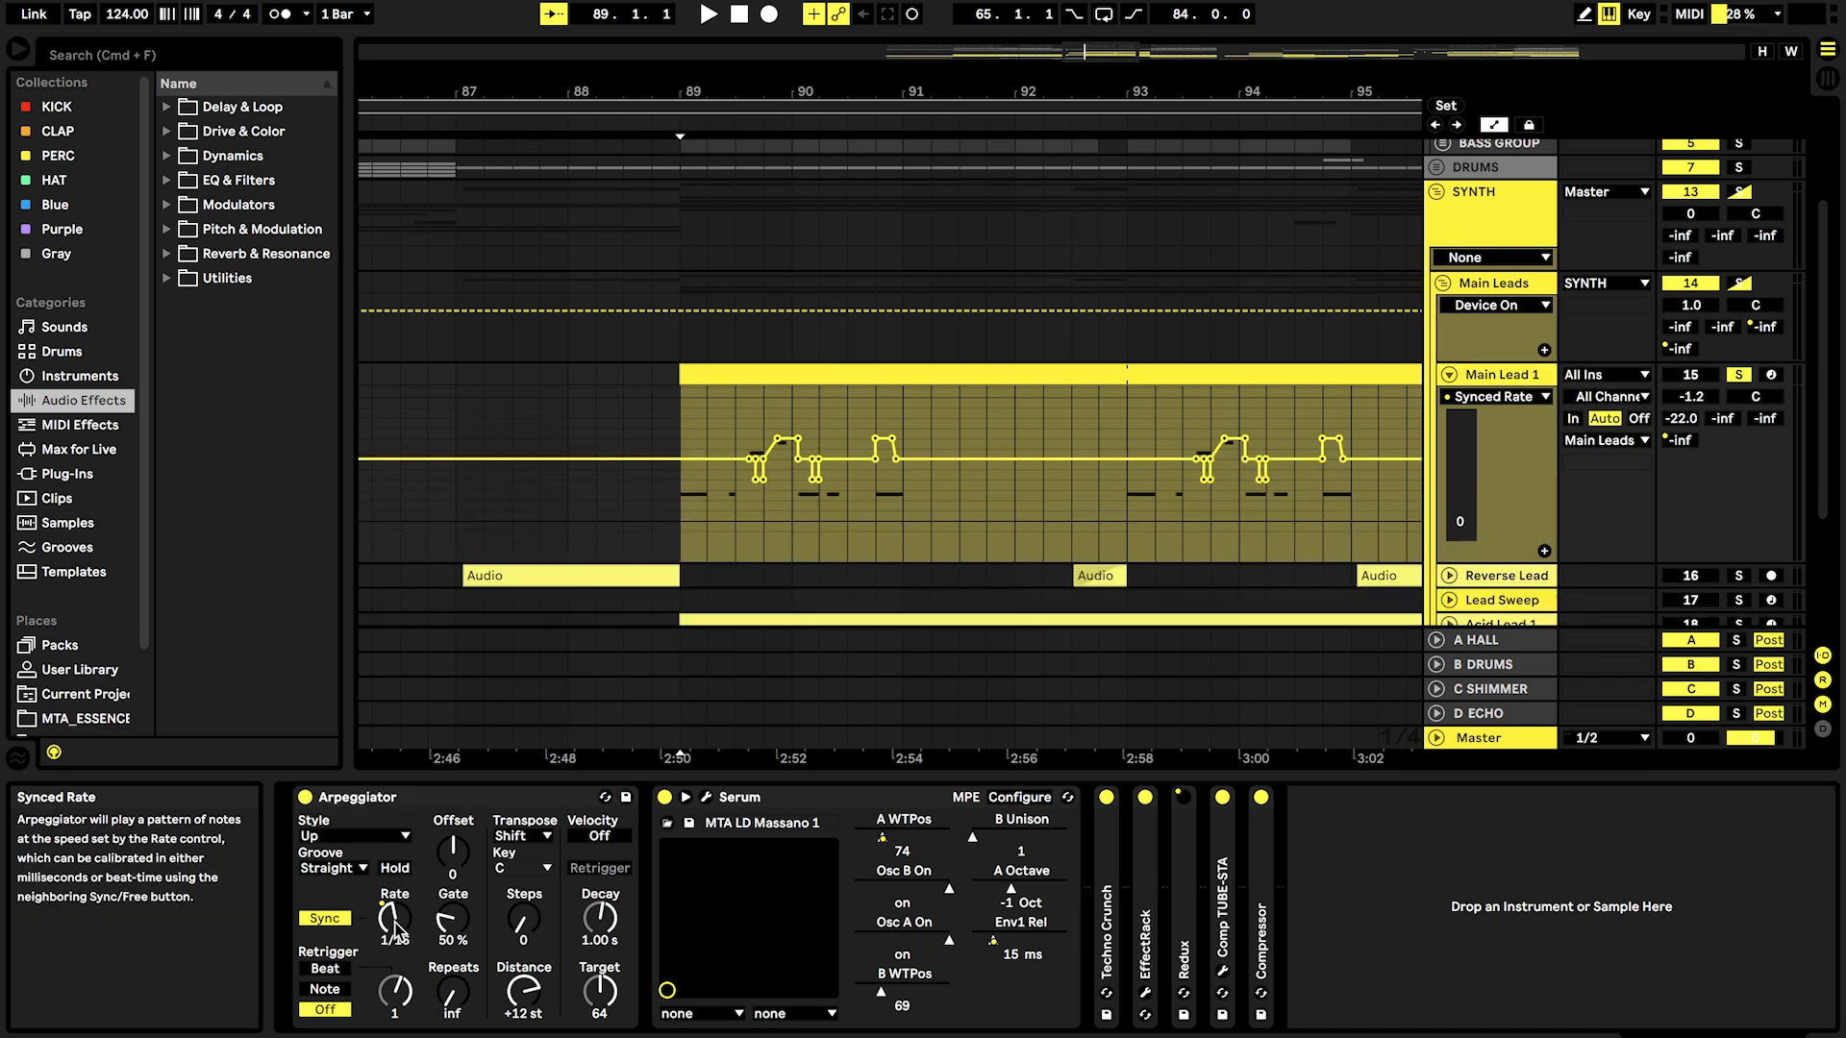
scroll(759, 518, up, 3)
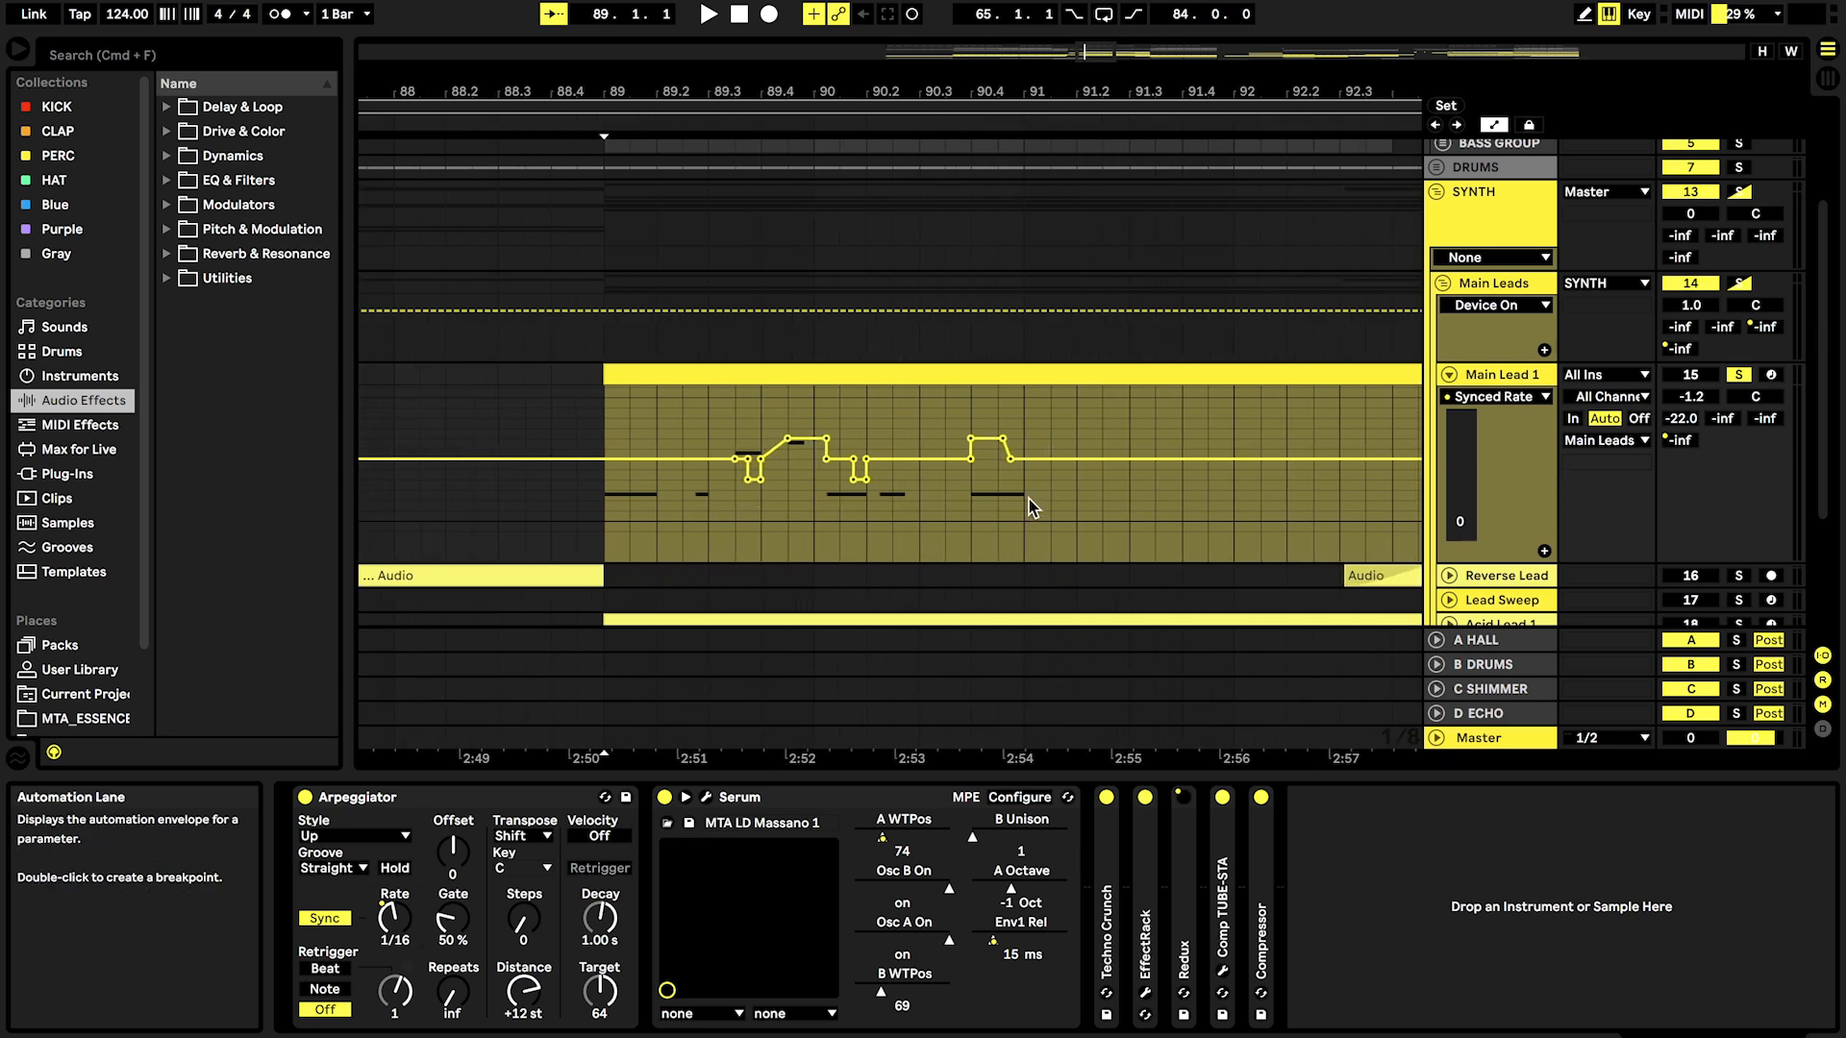
Step: Play the soloed Main Lead 1 from bar 89 and check the rate values at its automation breakpoints
key(space)
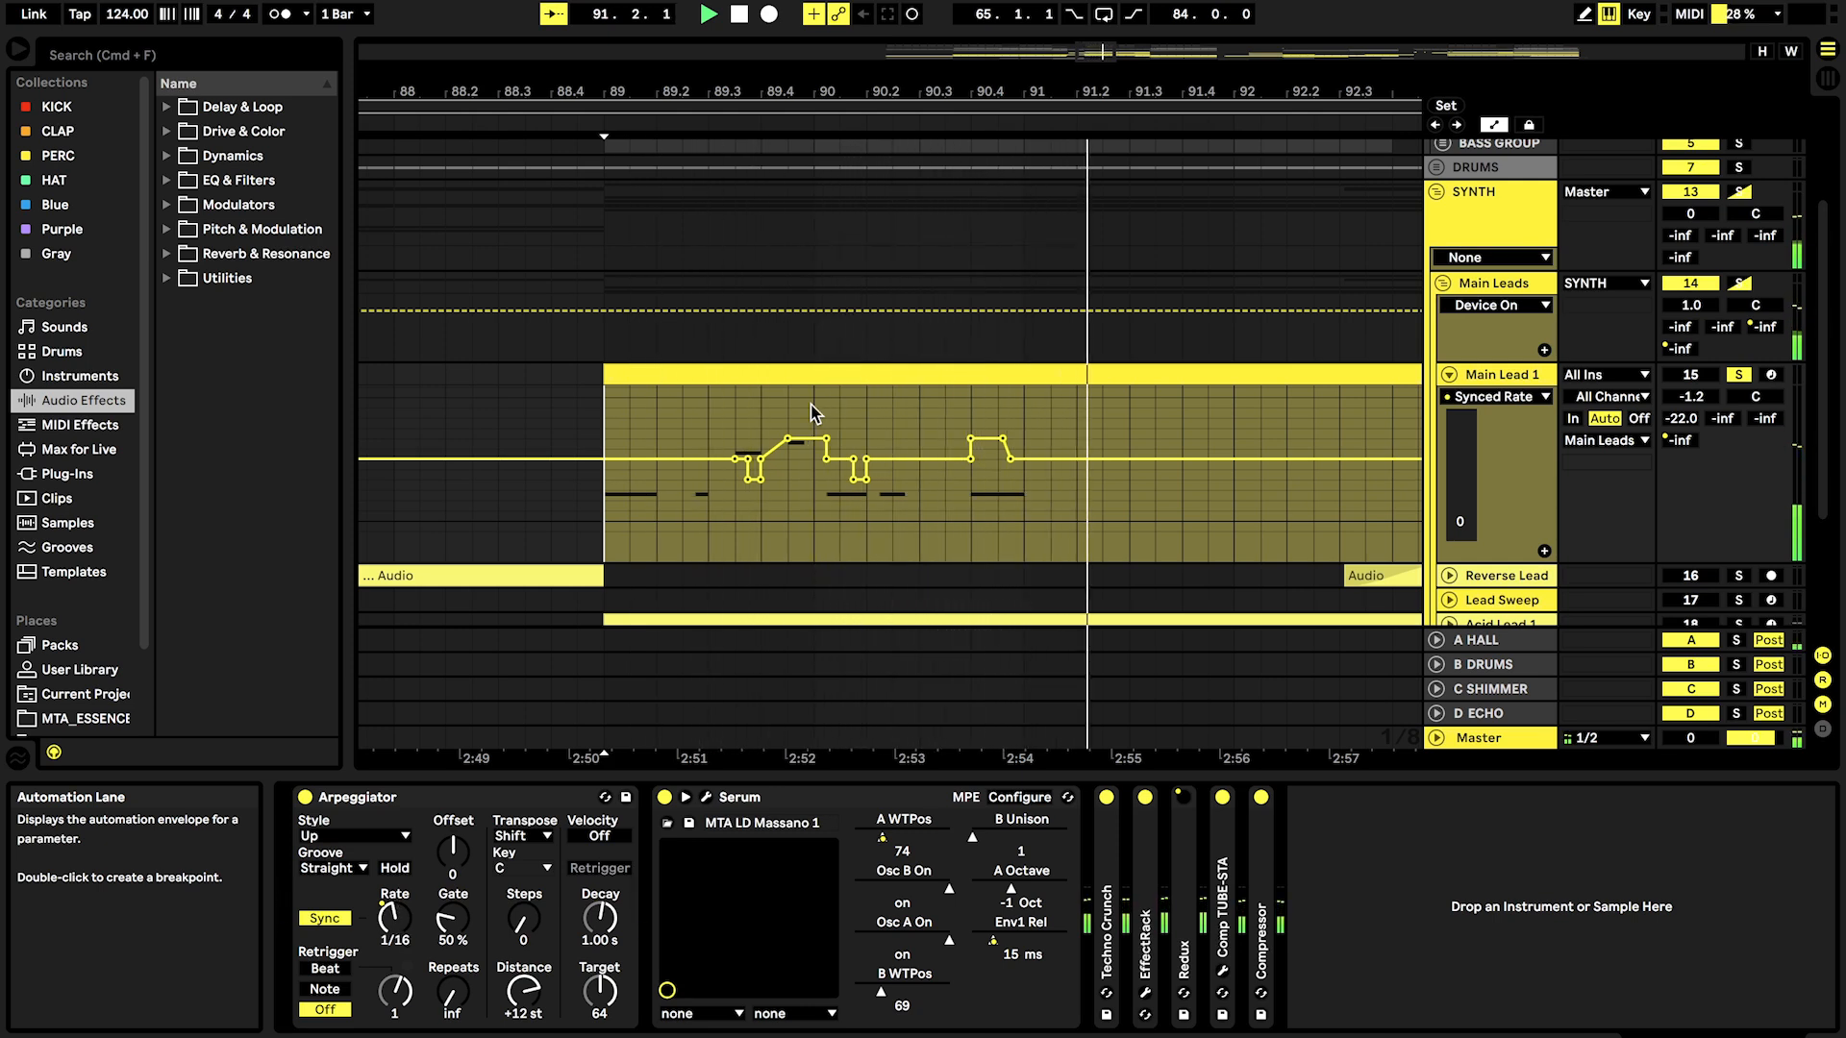
key(space)
mouse_move(755, 481)
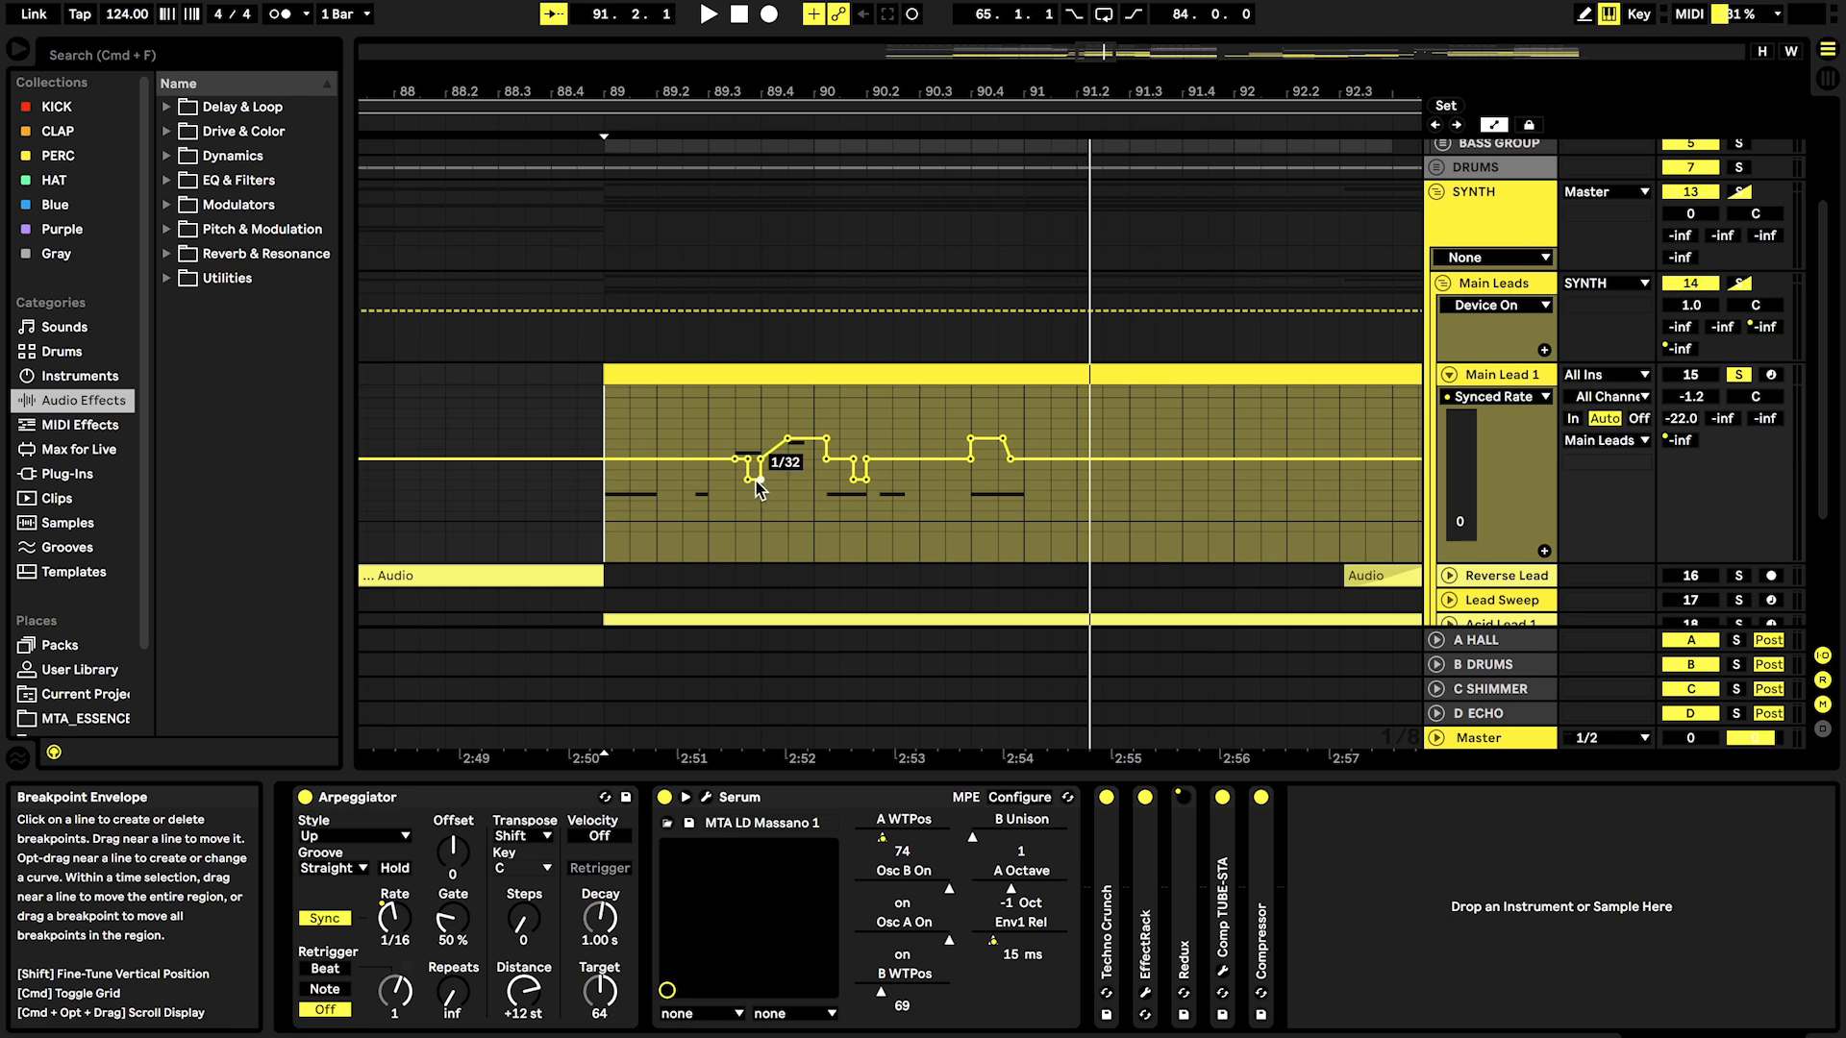
mouse_move(790, 442)
mouse_move(856, 481)
mouse_move(973, 447)
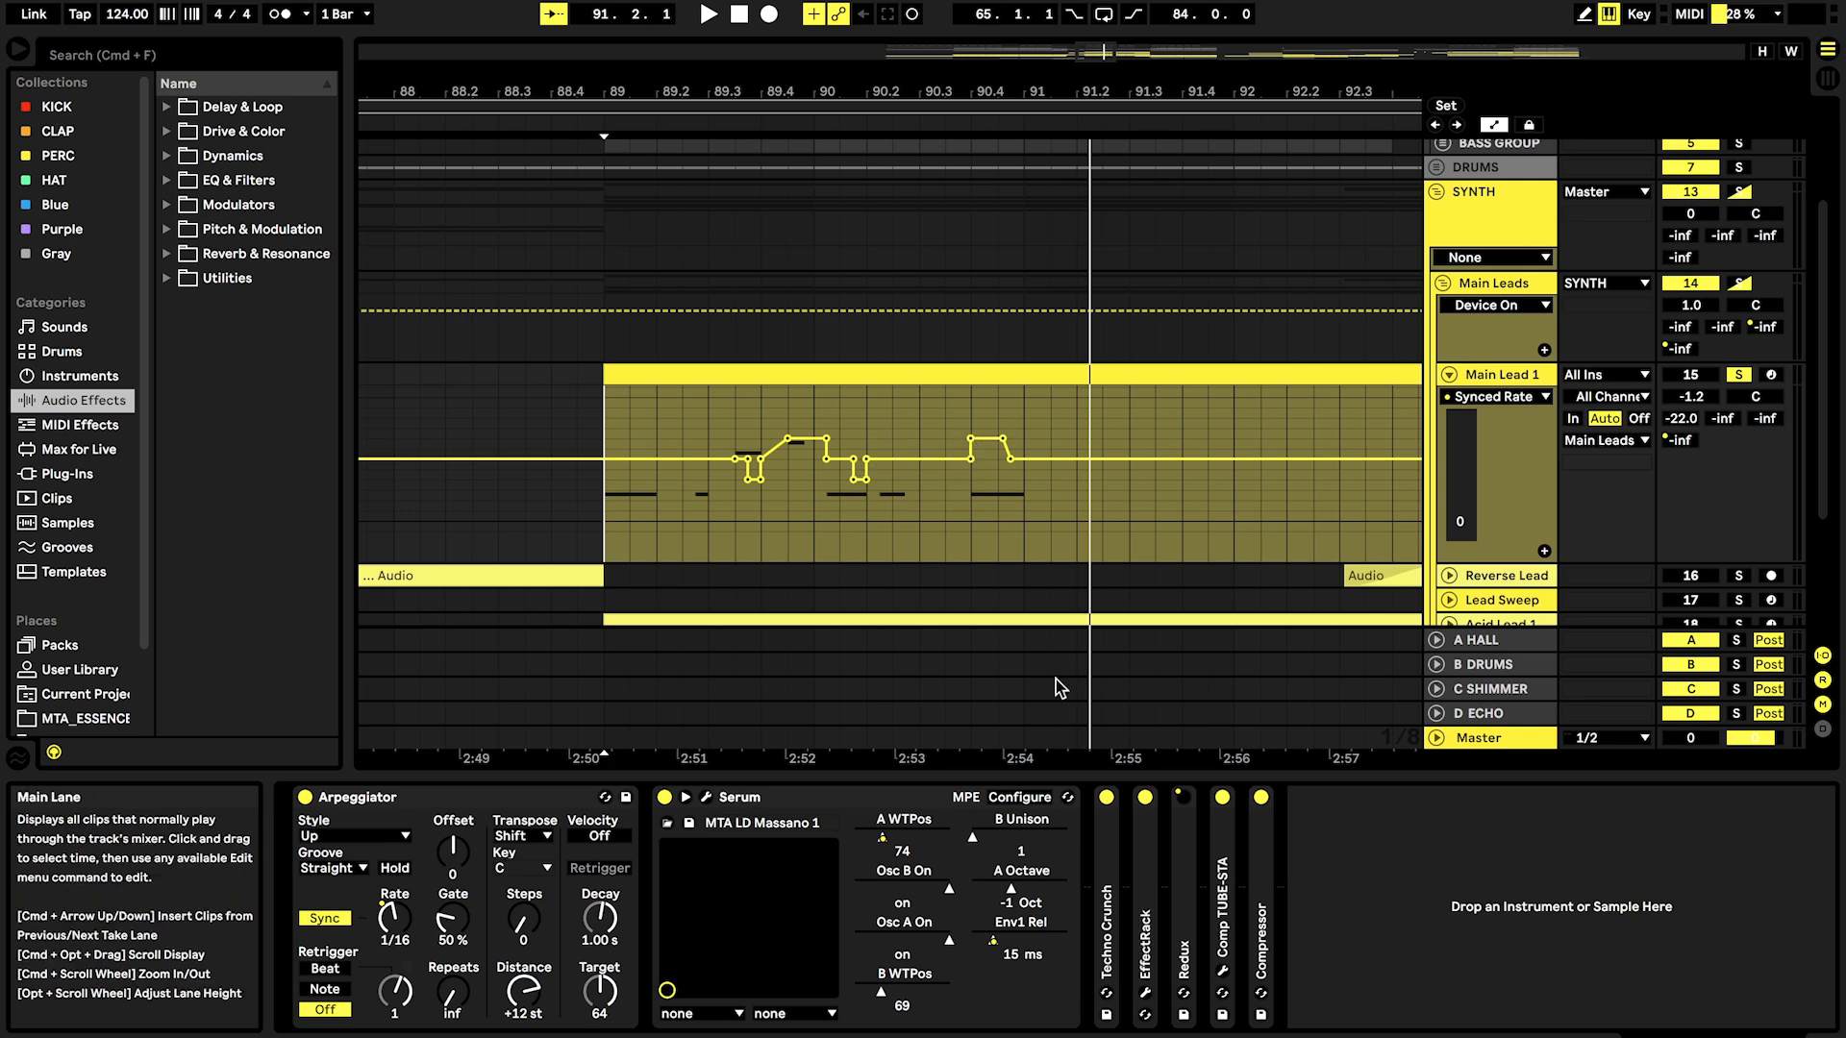
Step: Open Main Lead 1's MIDI clip with all keys shown and set its scale to D Minor
double_click(1010, 615)
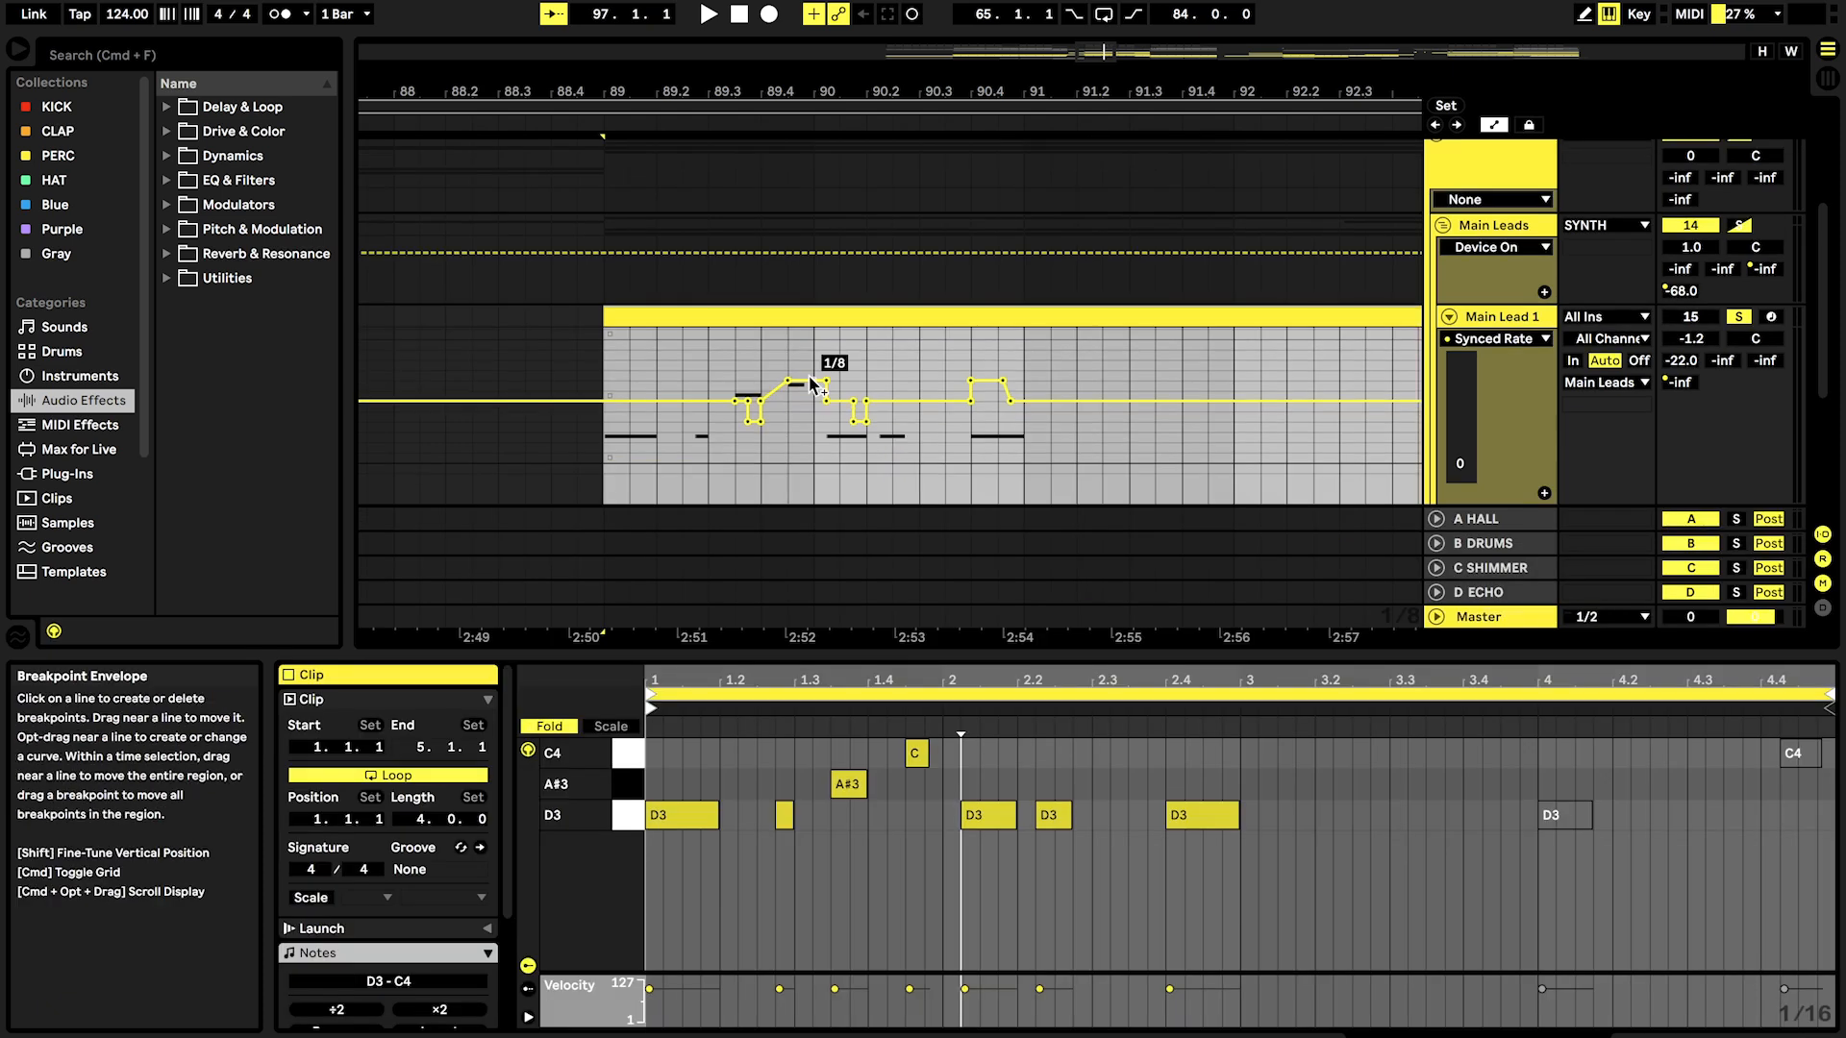
click(556, 726)
drag(621, 841, 611, 750)
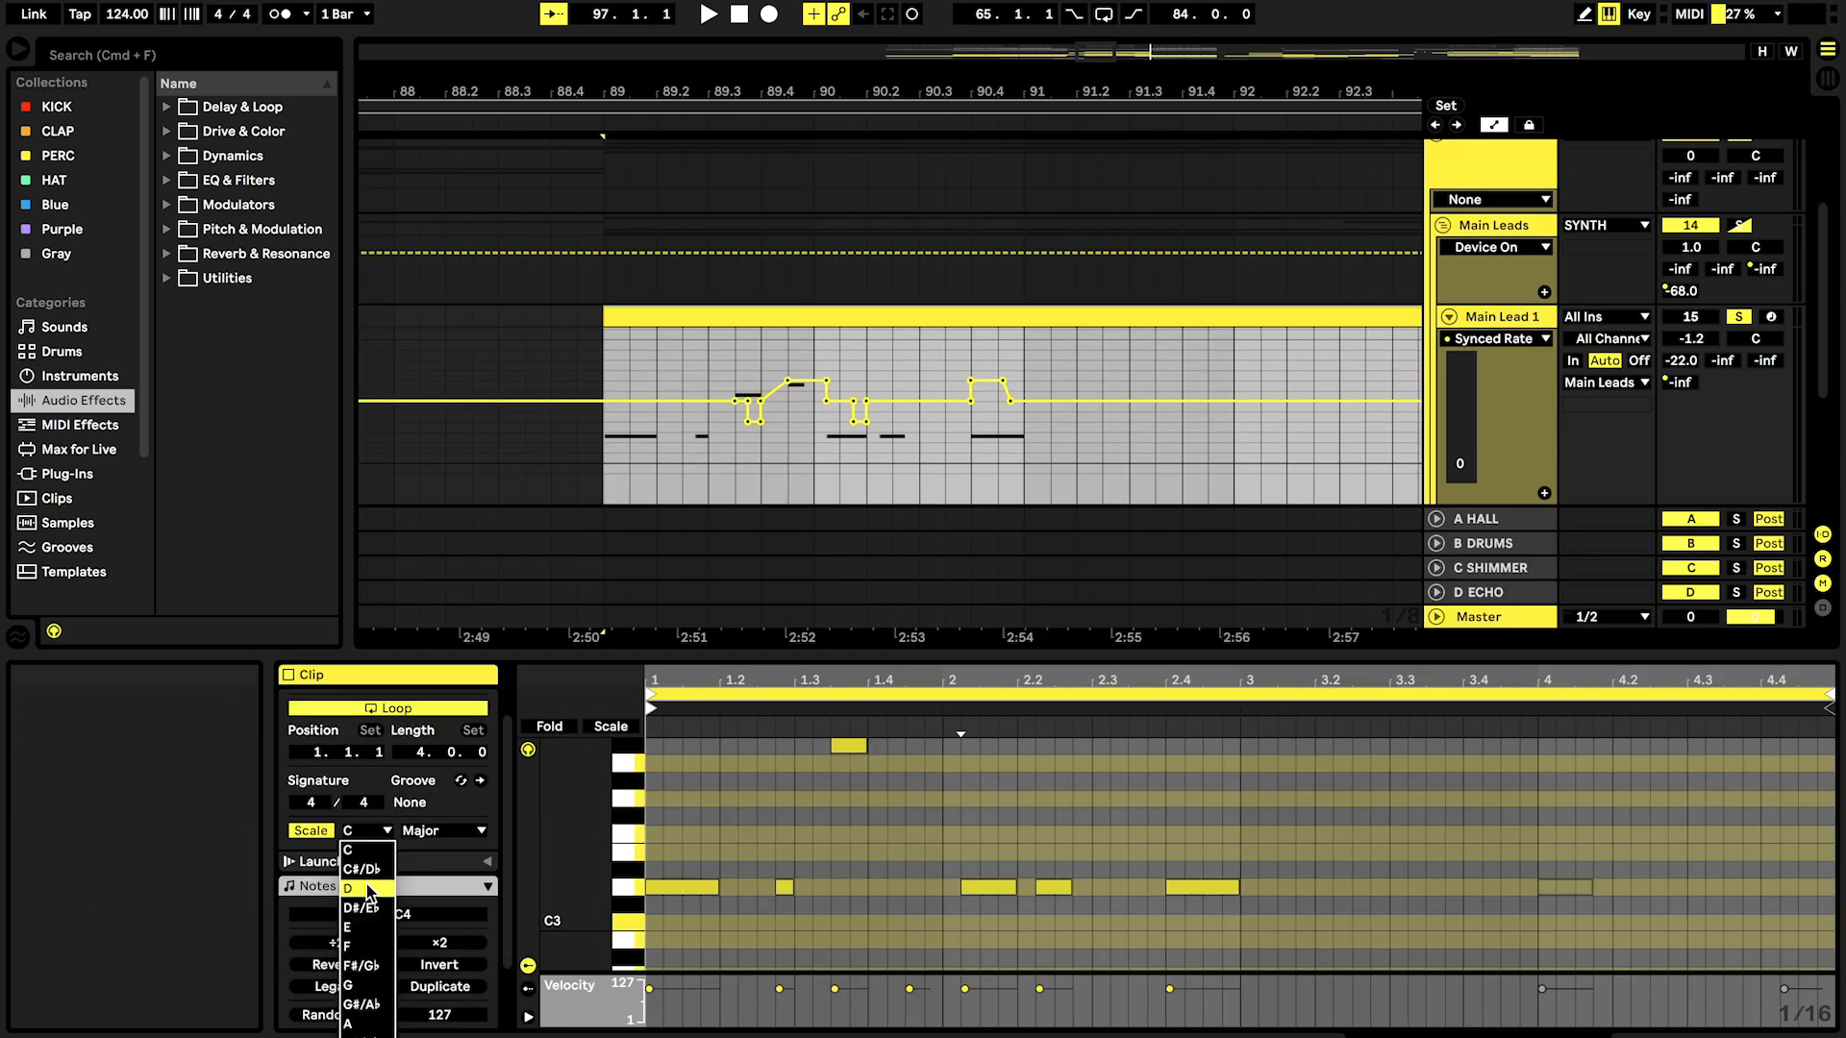
click(367, 891)
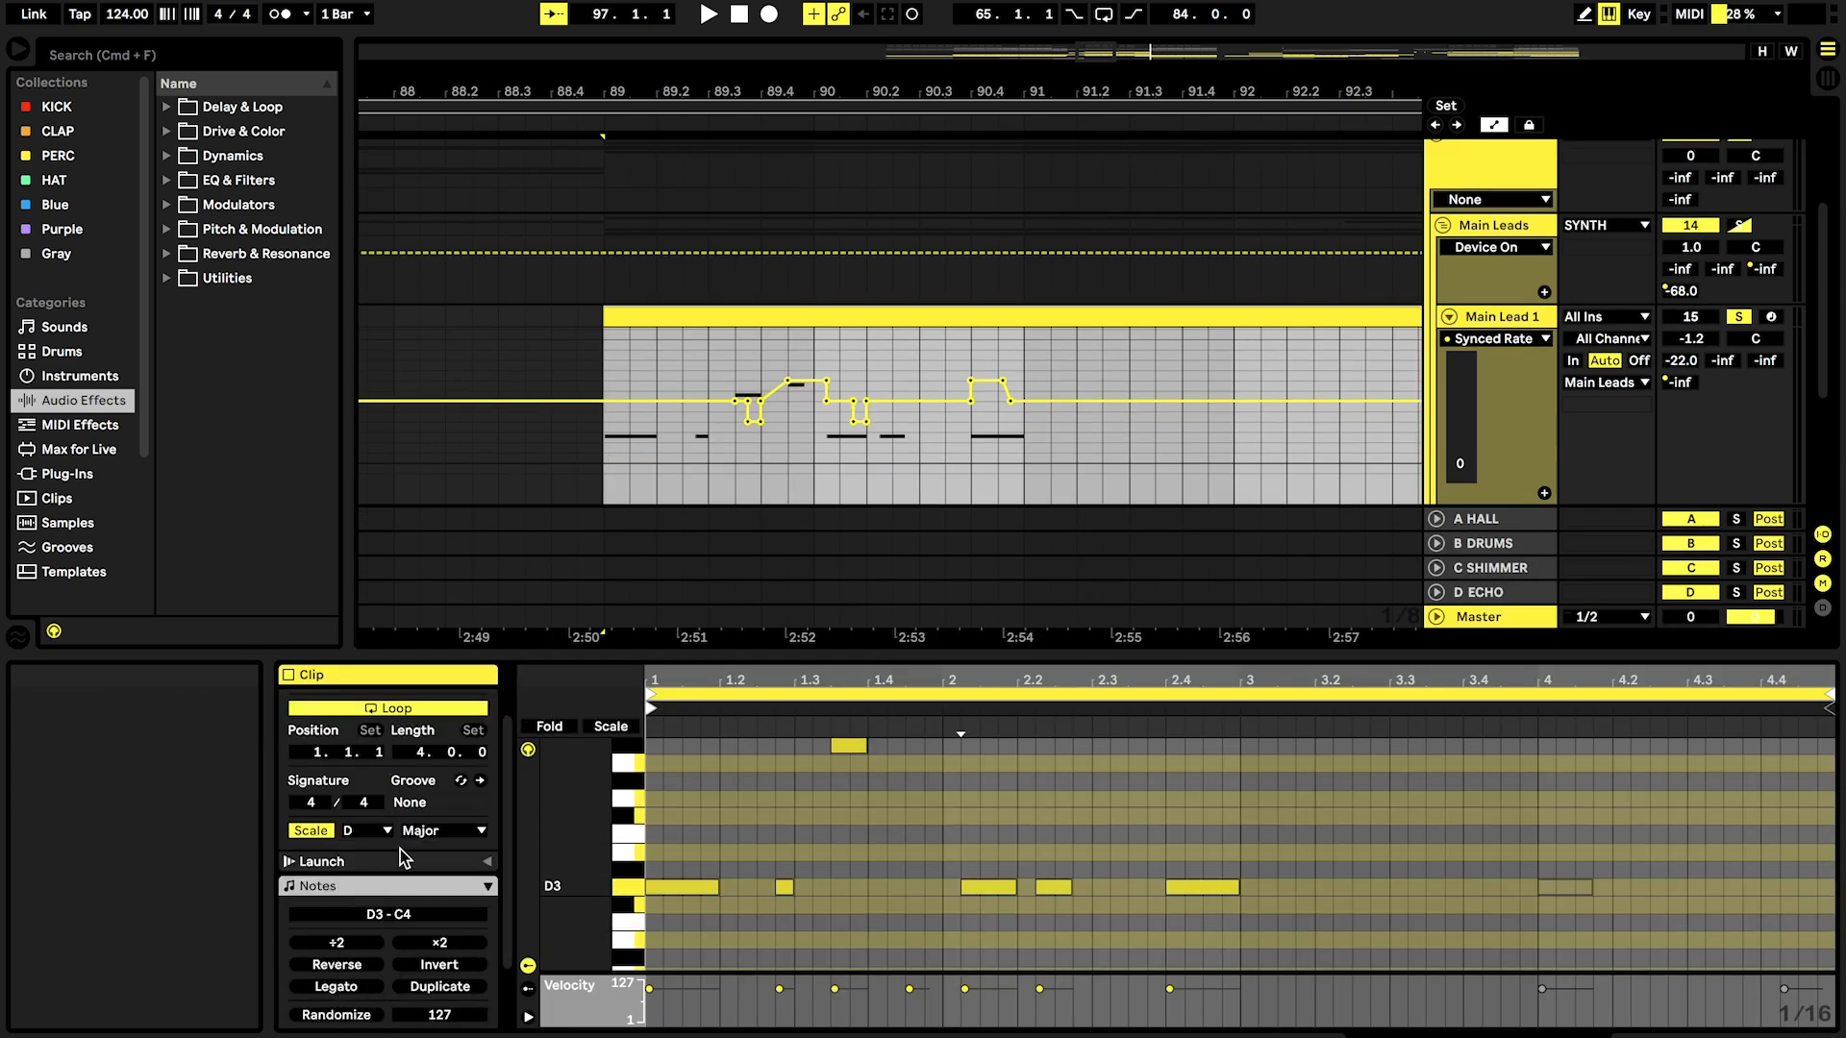
click(443, 830)
click(427, 173)
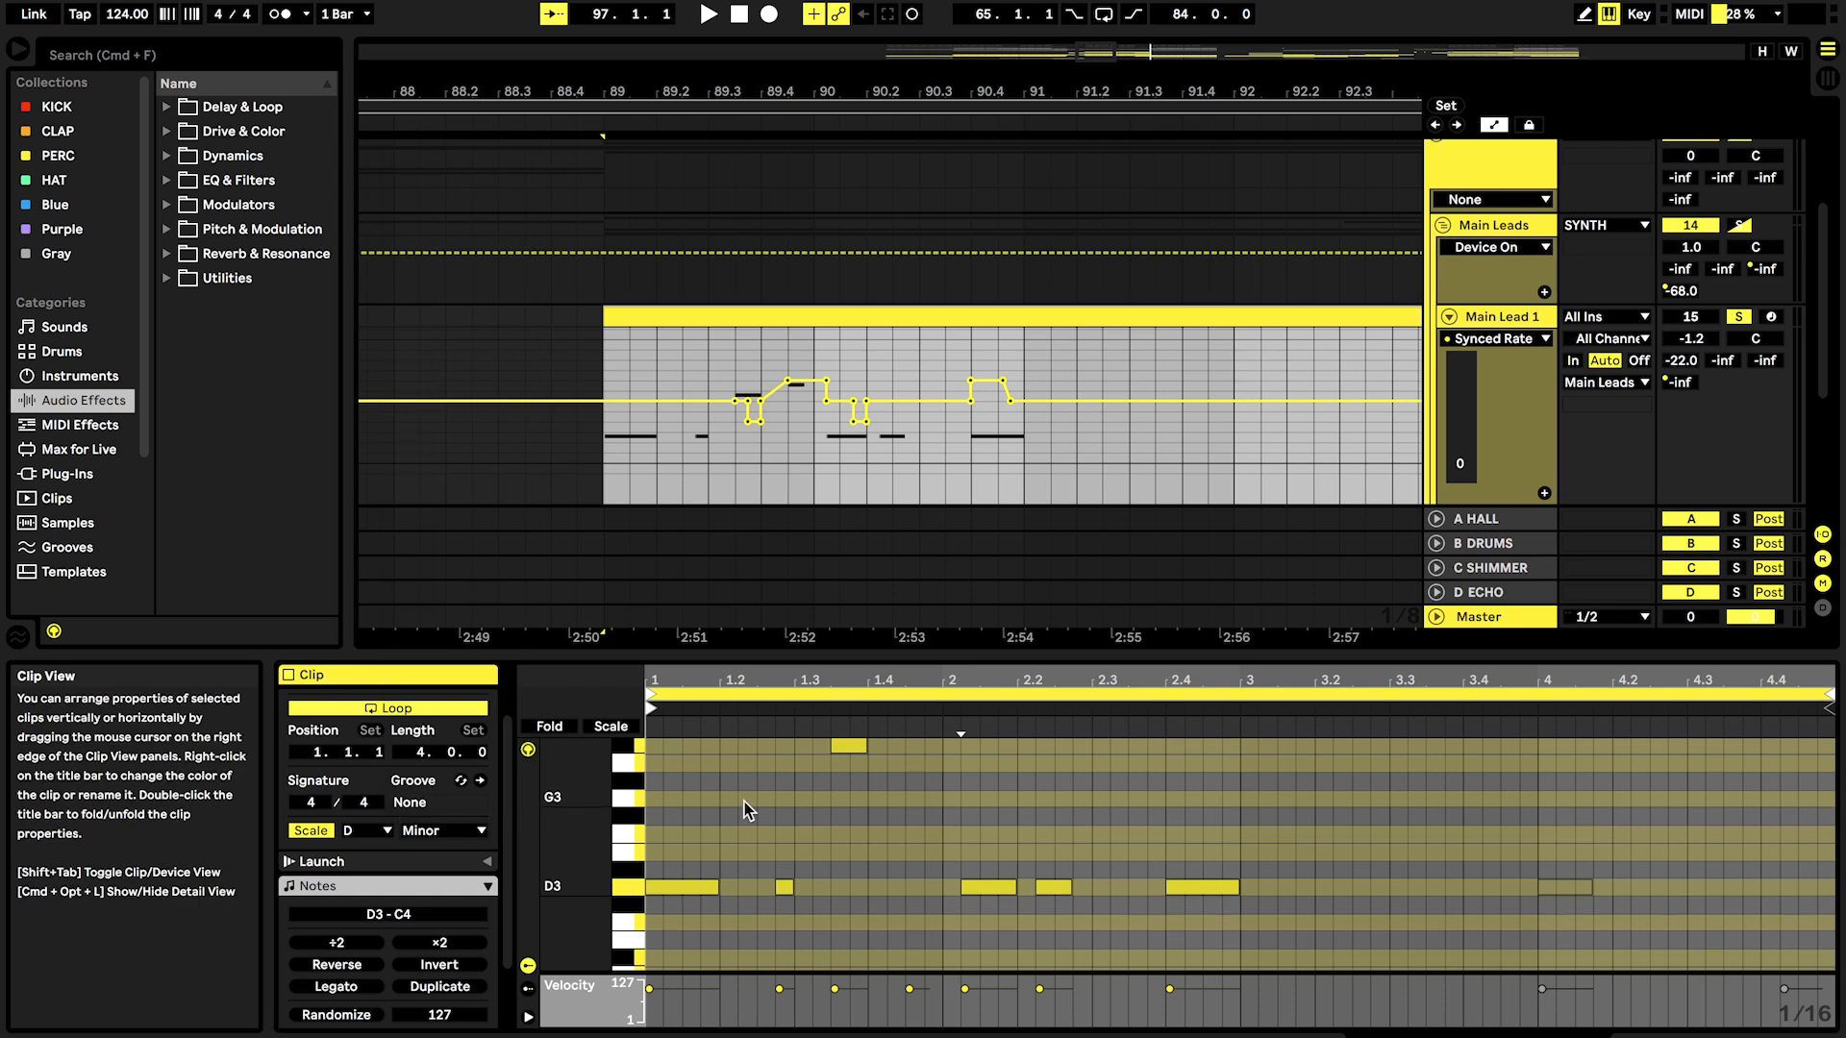
scroll(812, 902, up, 2)
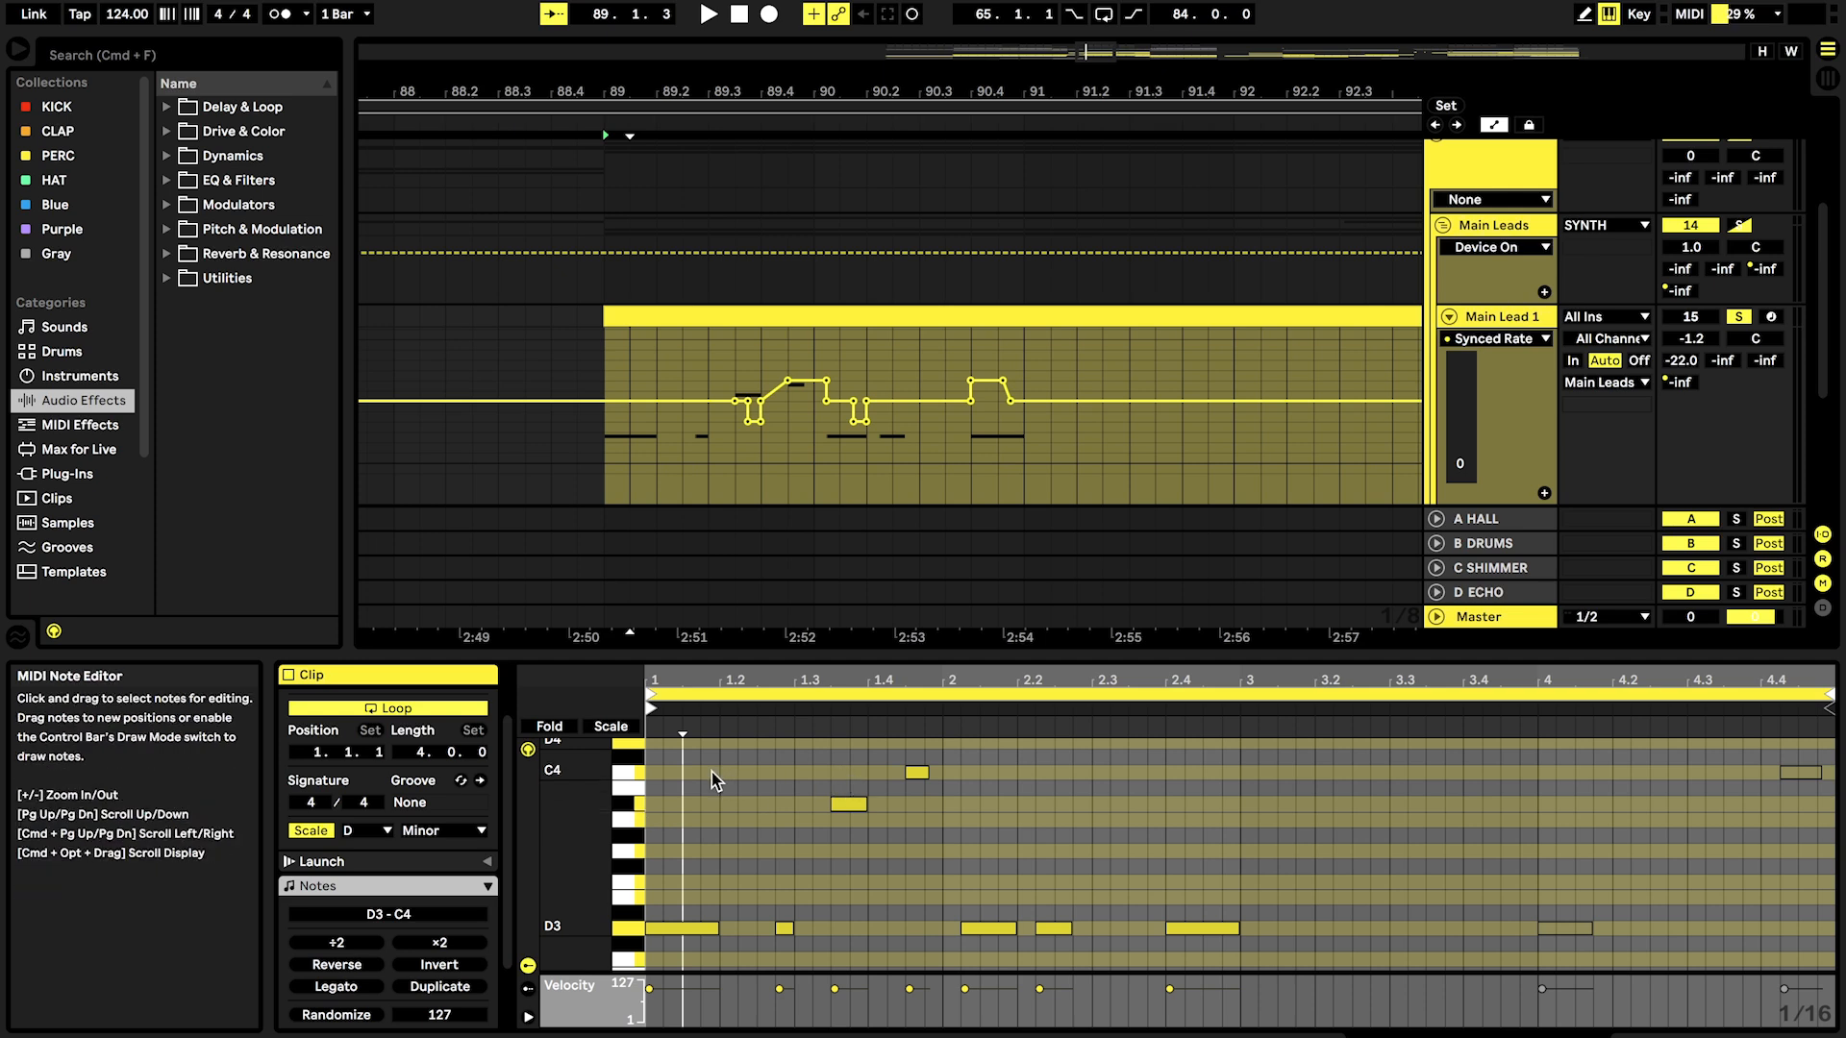
drag(595, 830, 577, 829)
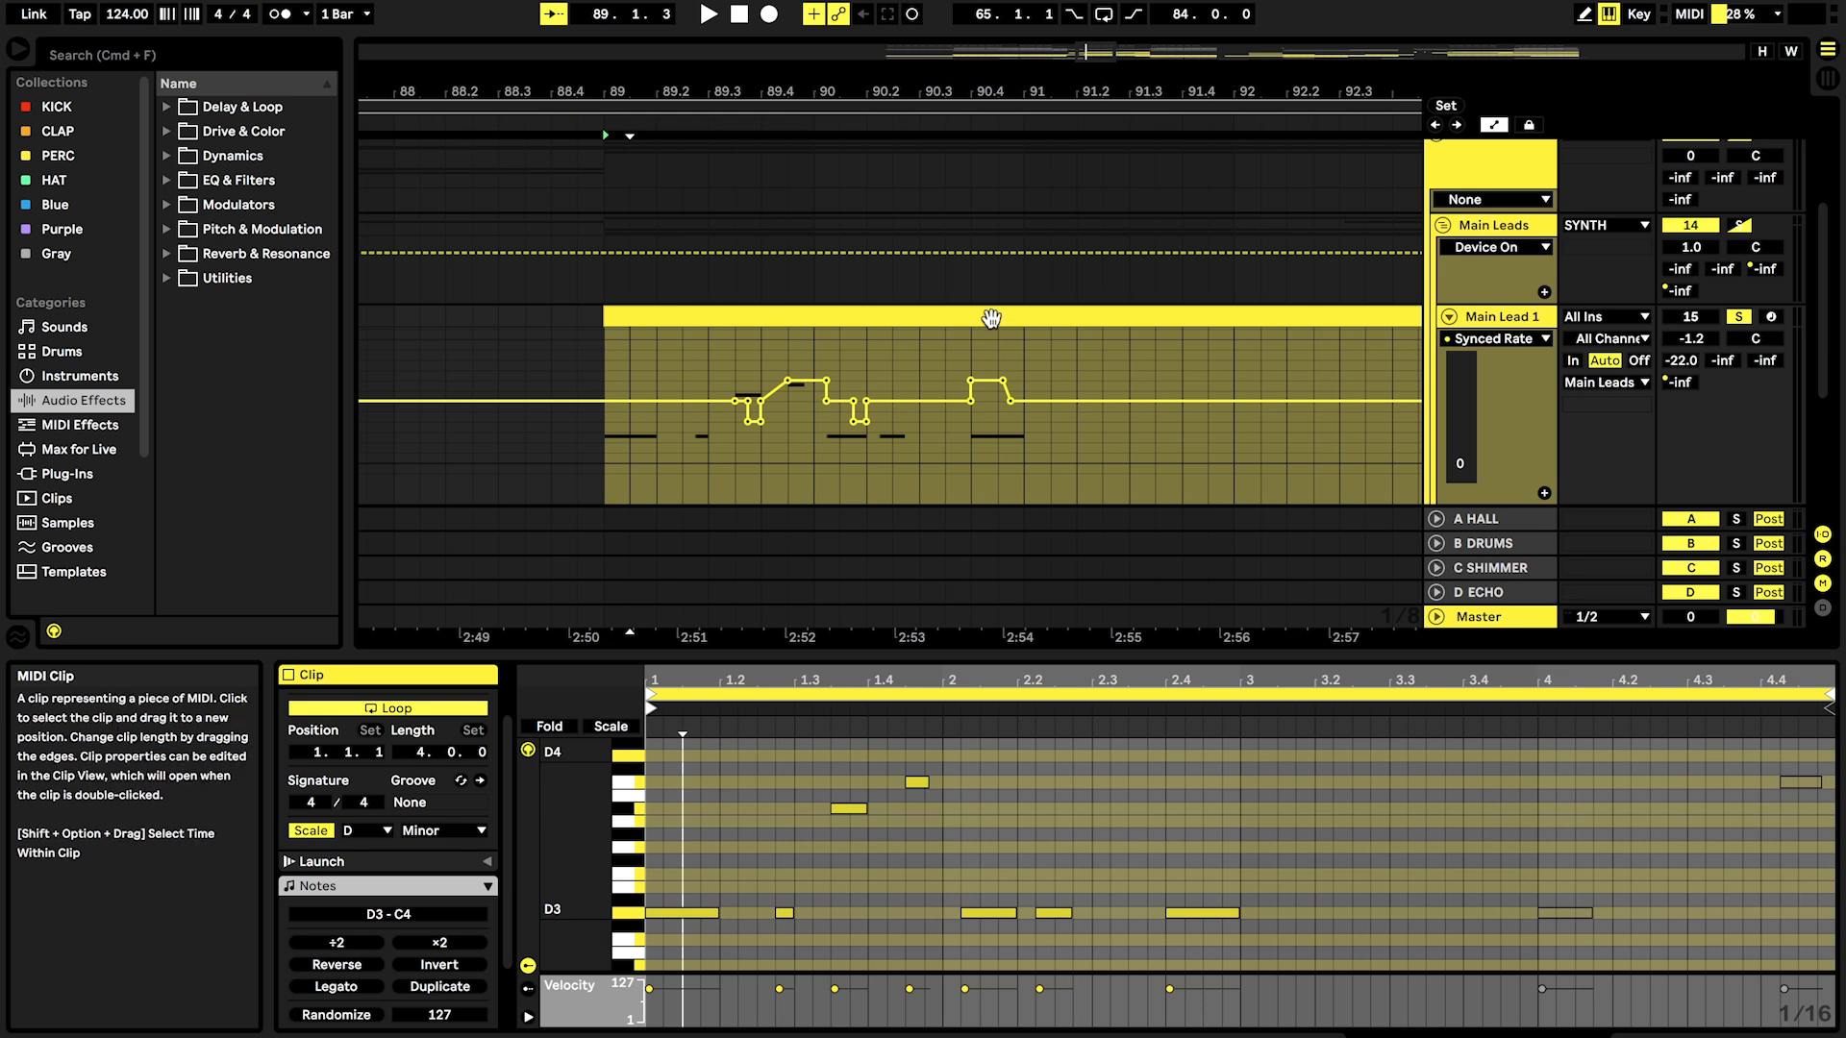
Step: Unfold the Pluck track and inspect the notes of its MIDI clip at bar 89
scroll(991, 318, down, 5)
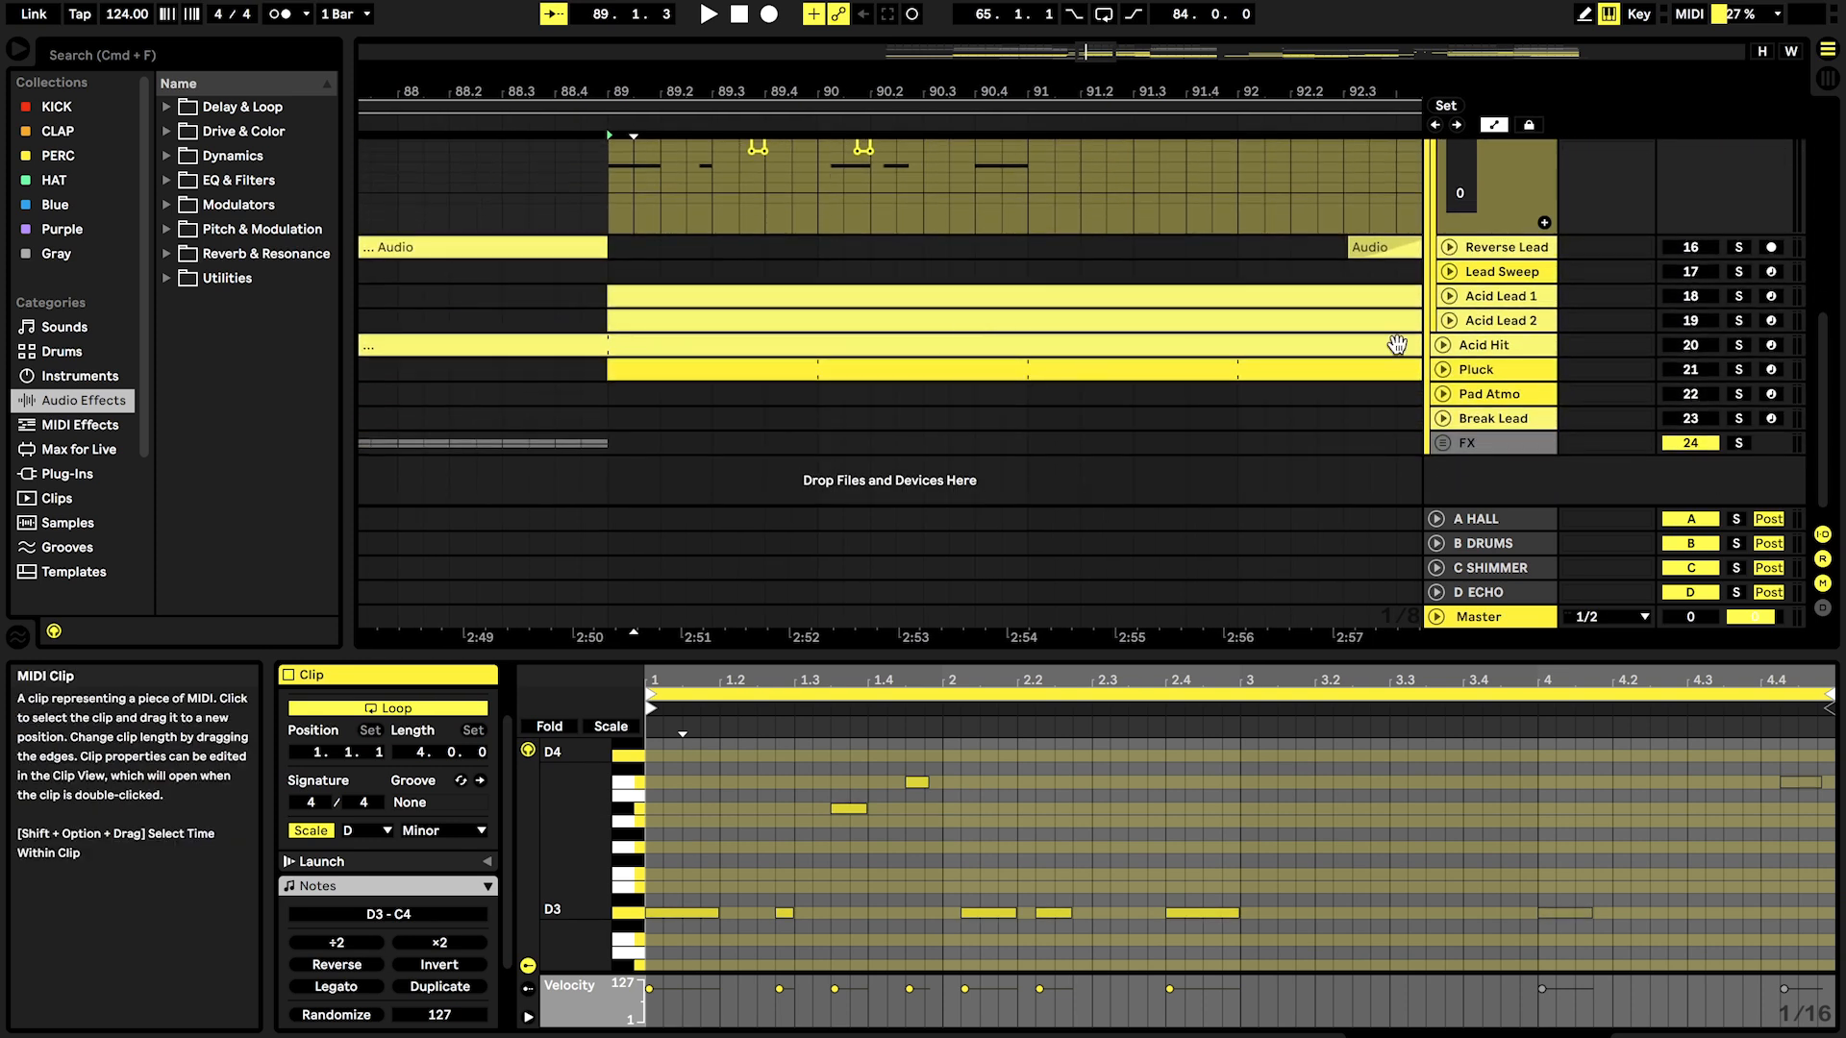
click(1442, 370)
click(1042, 387)
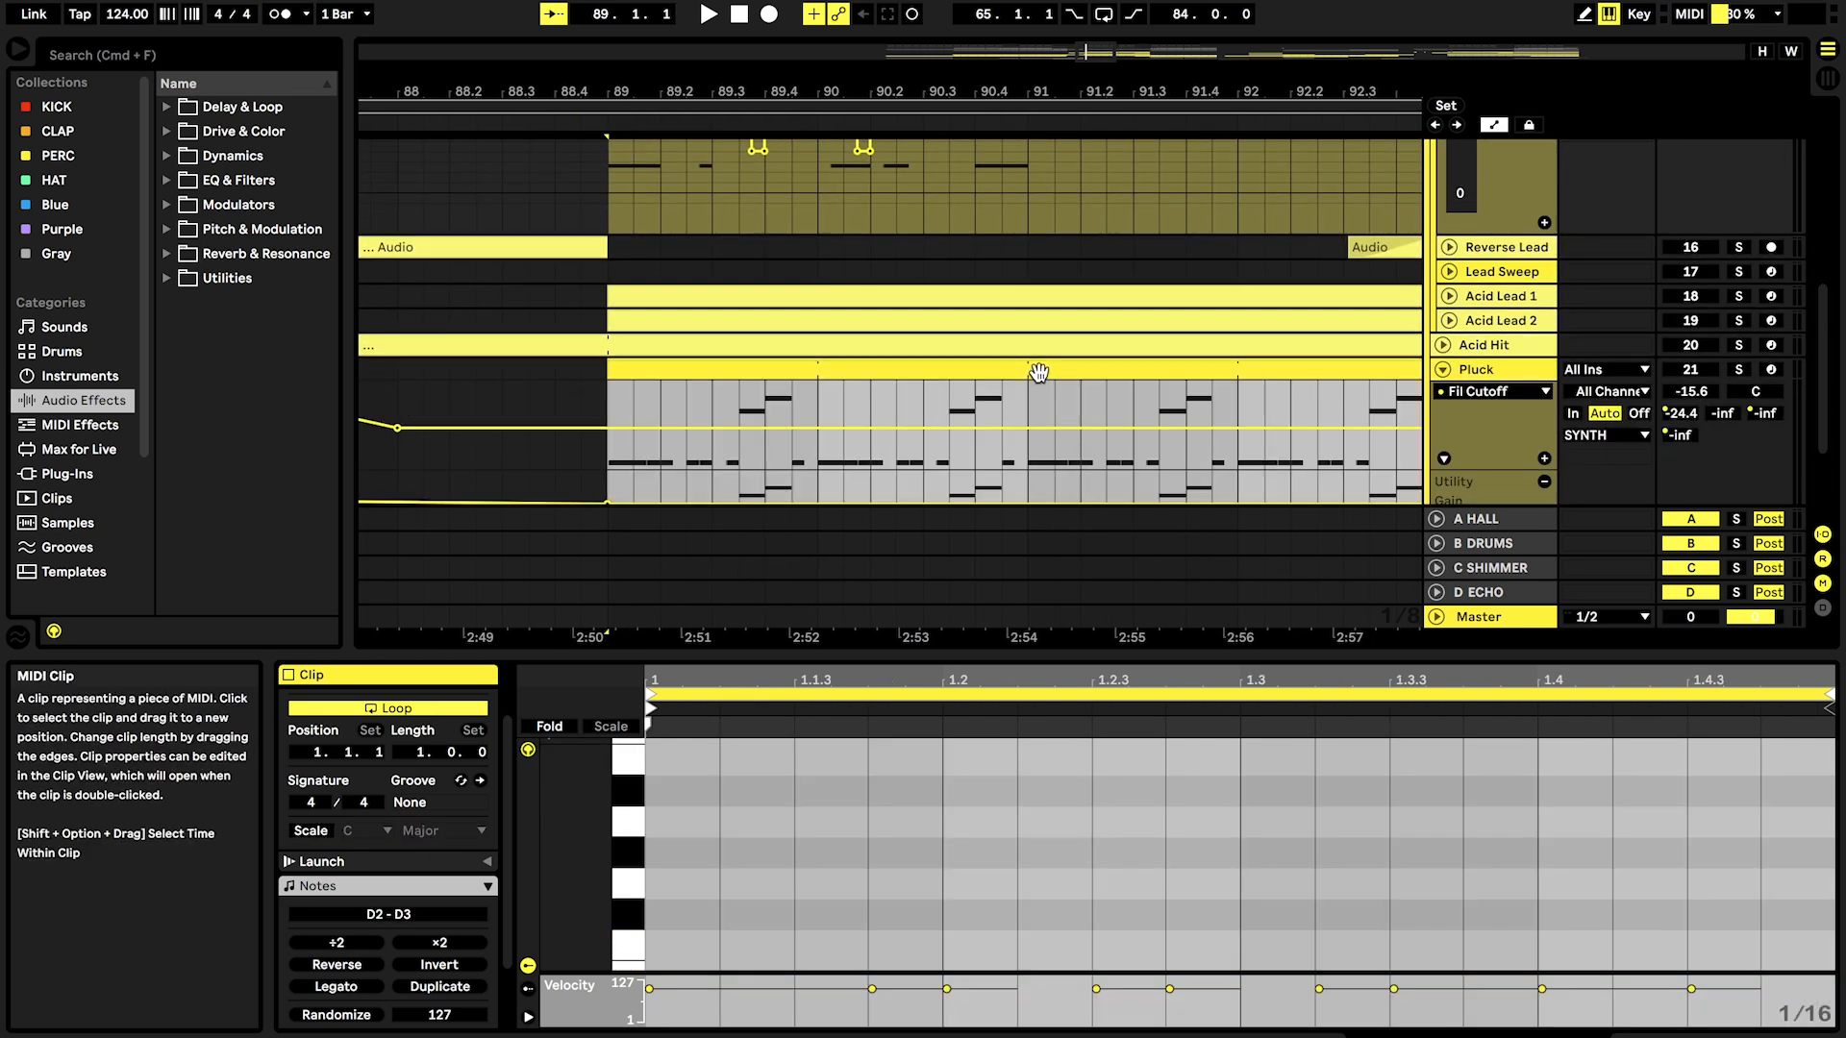
click(549, 727)
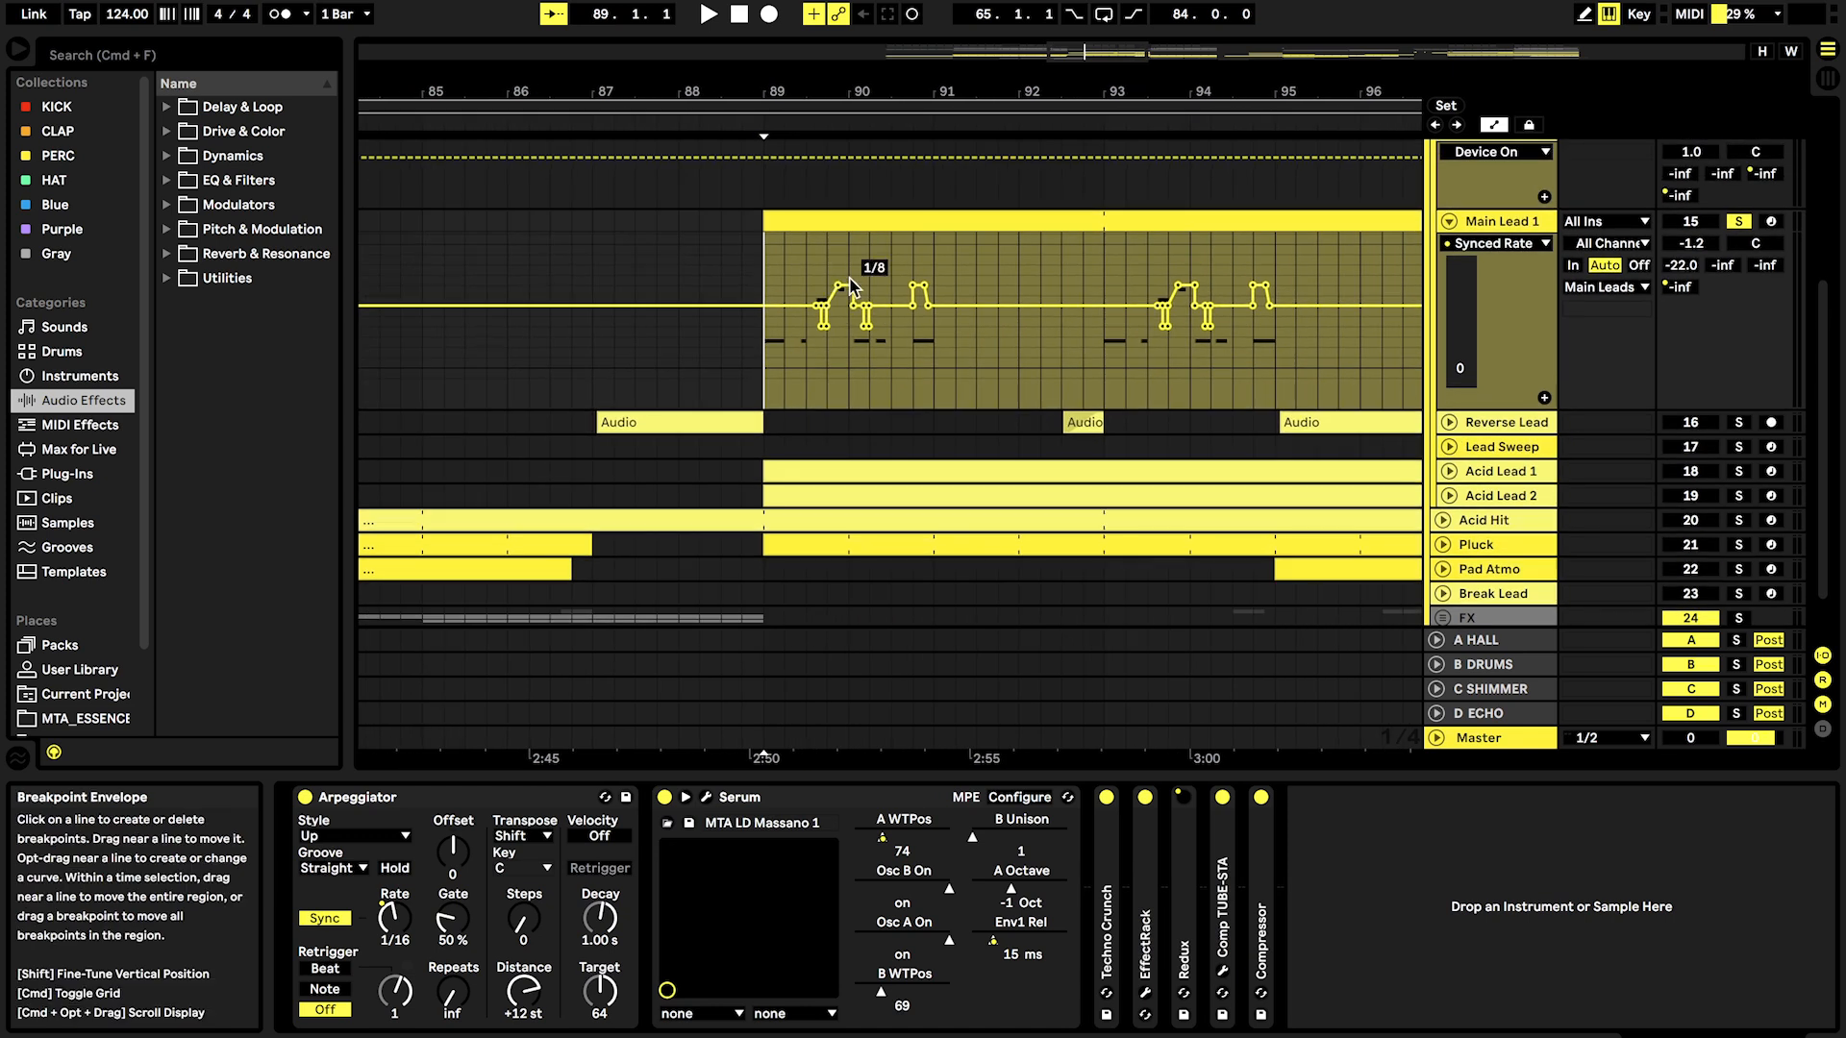
Step: Reopen Main Lead 1's clip, review its notes with all keys shown, and return to its device chain
double_click(856, 218)
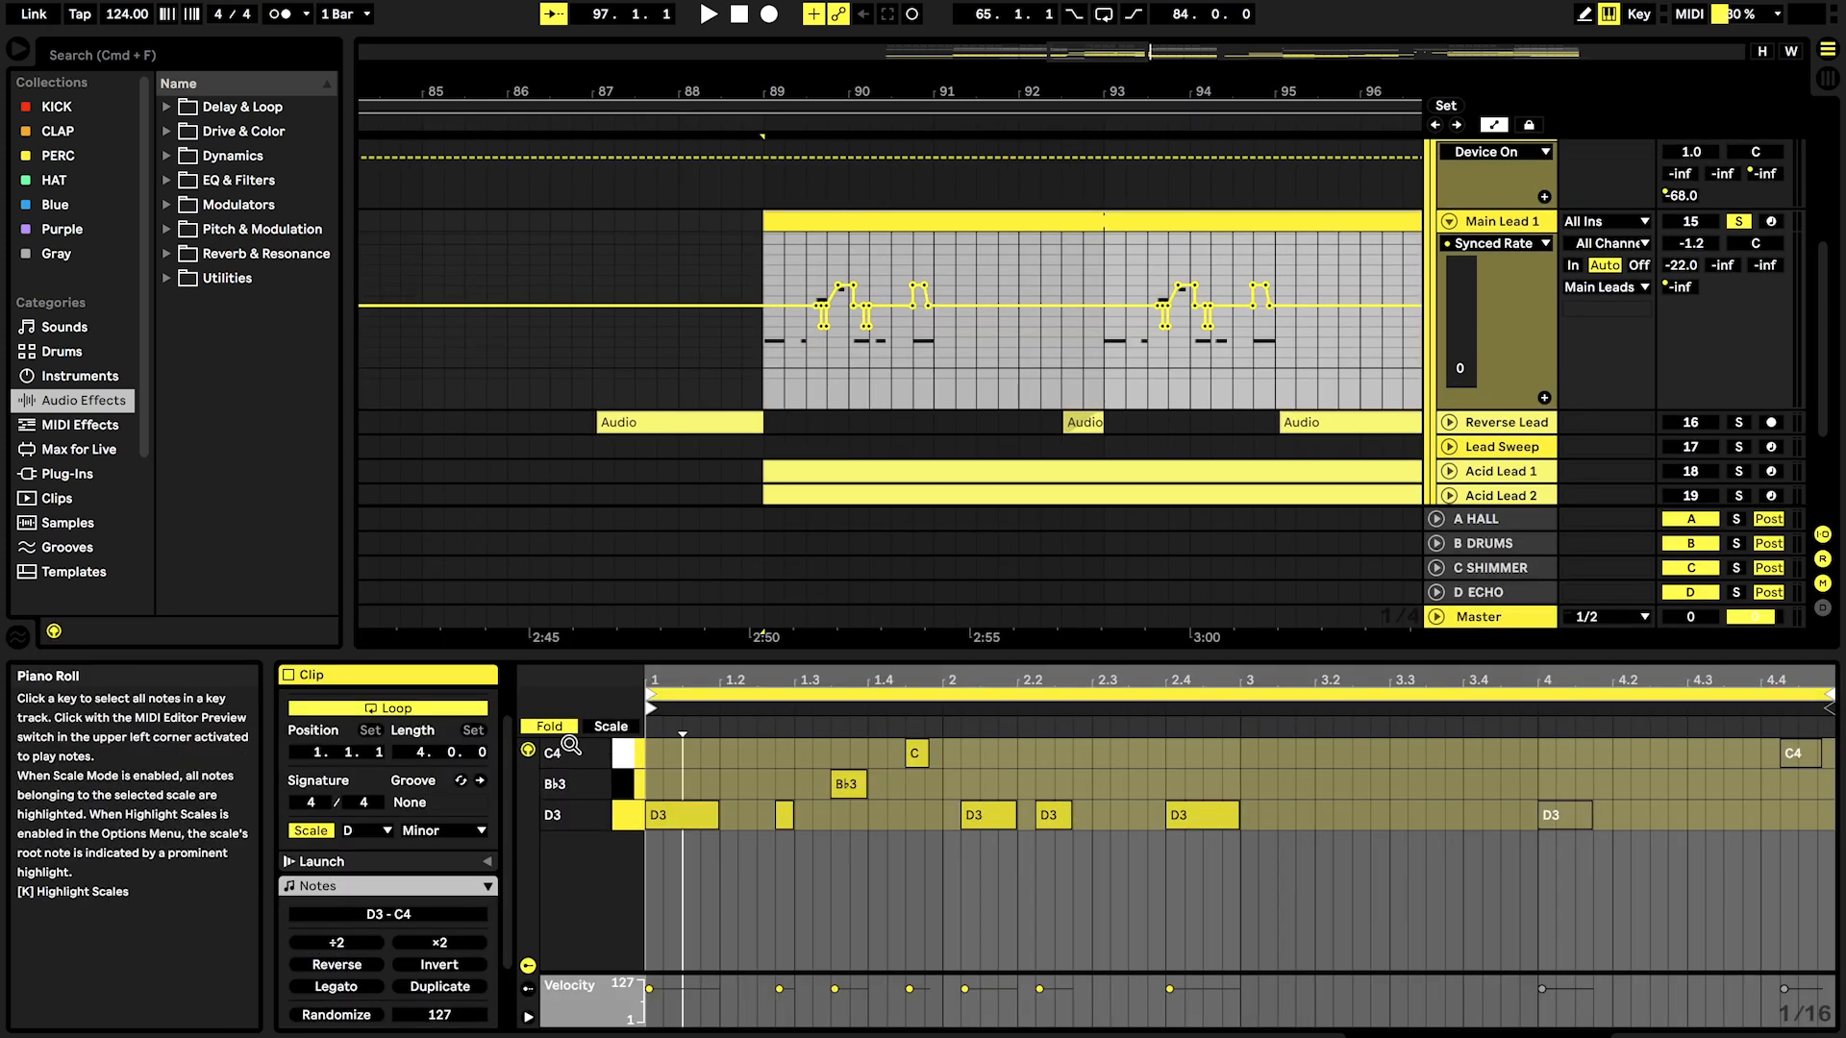
click(555, 729)
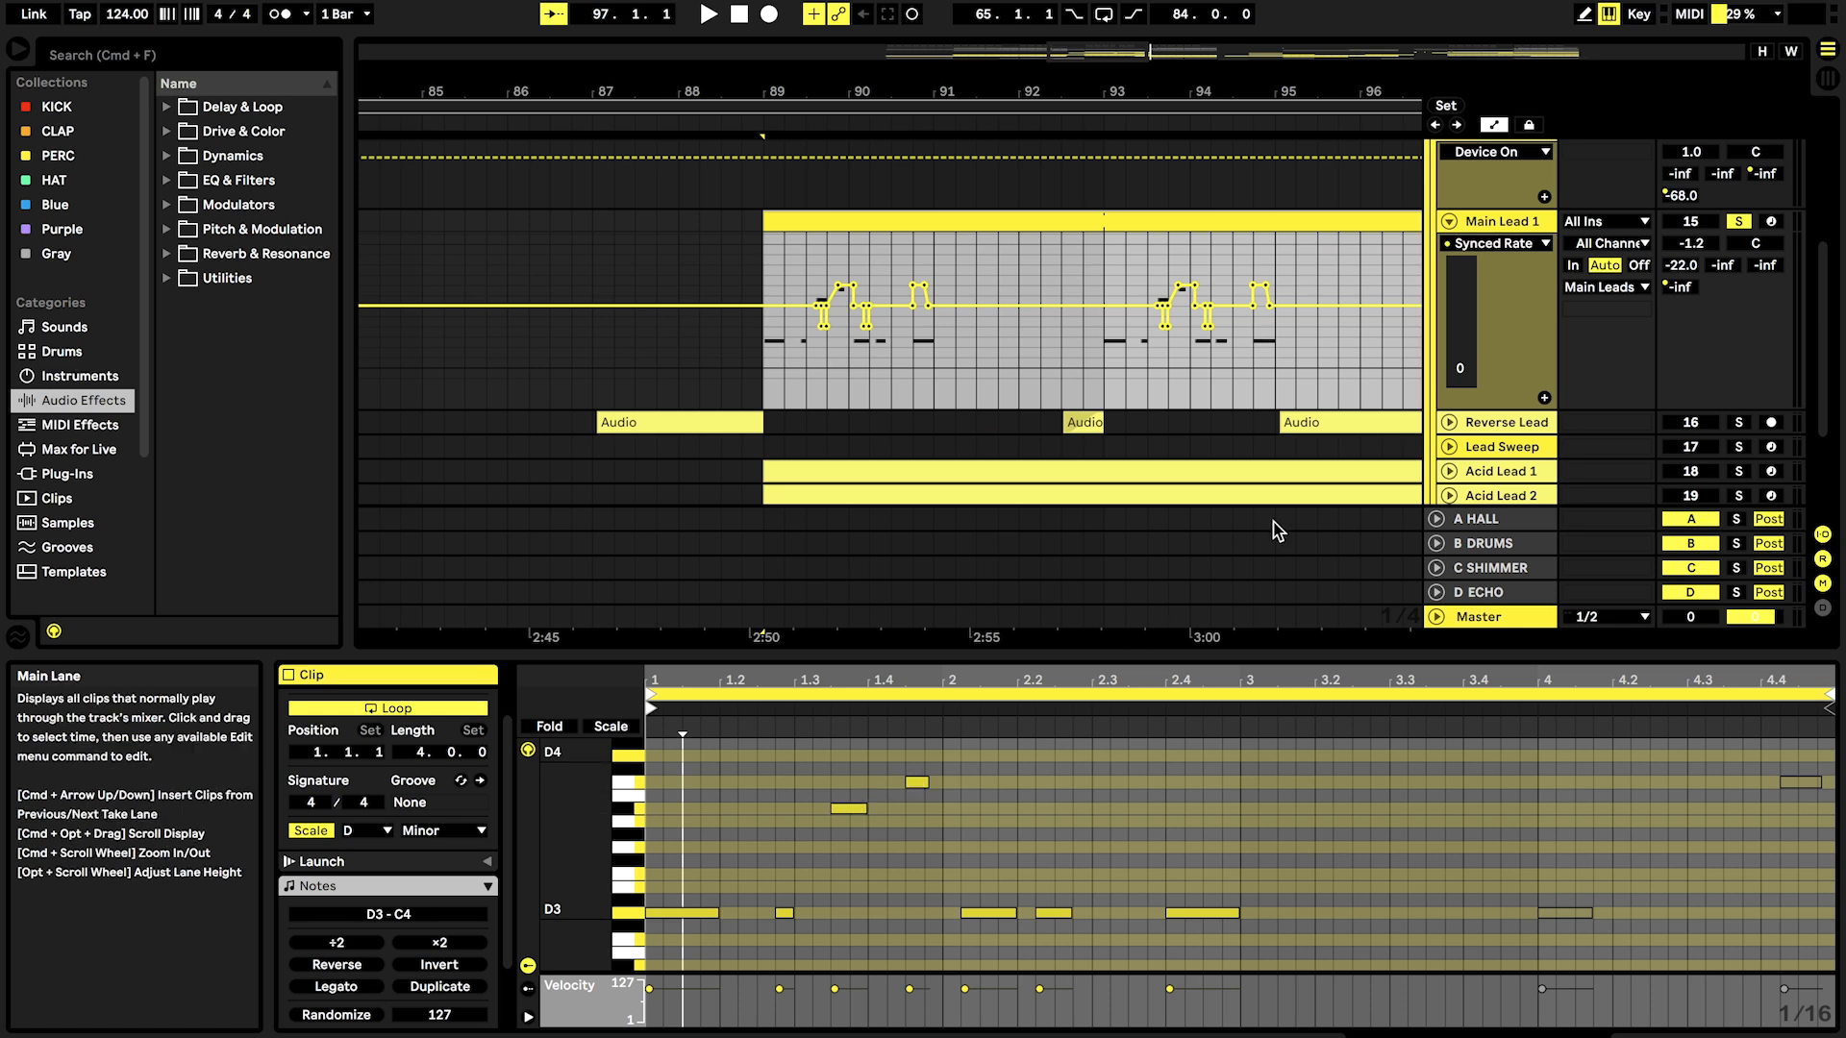
key(shift+Tab)
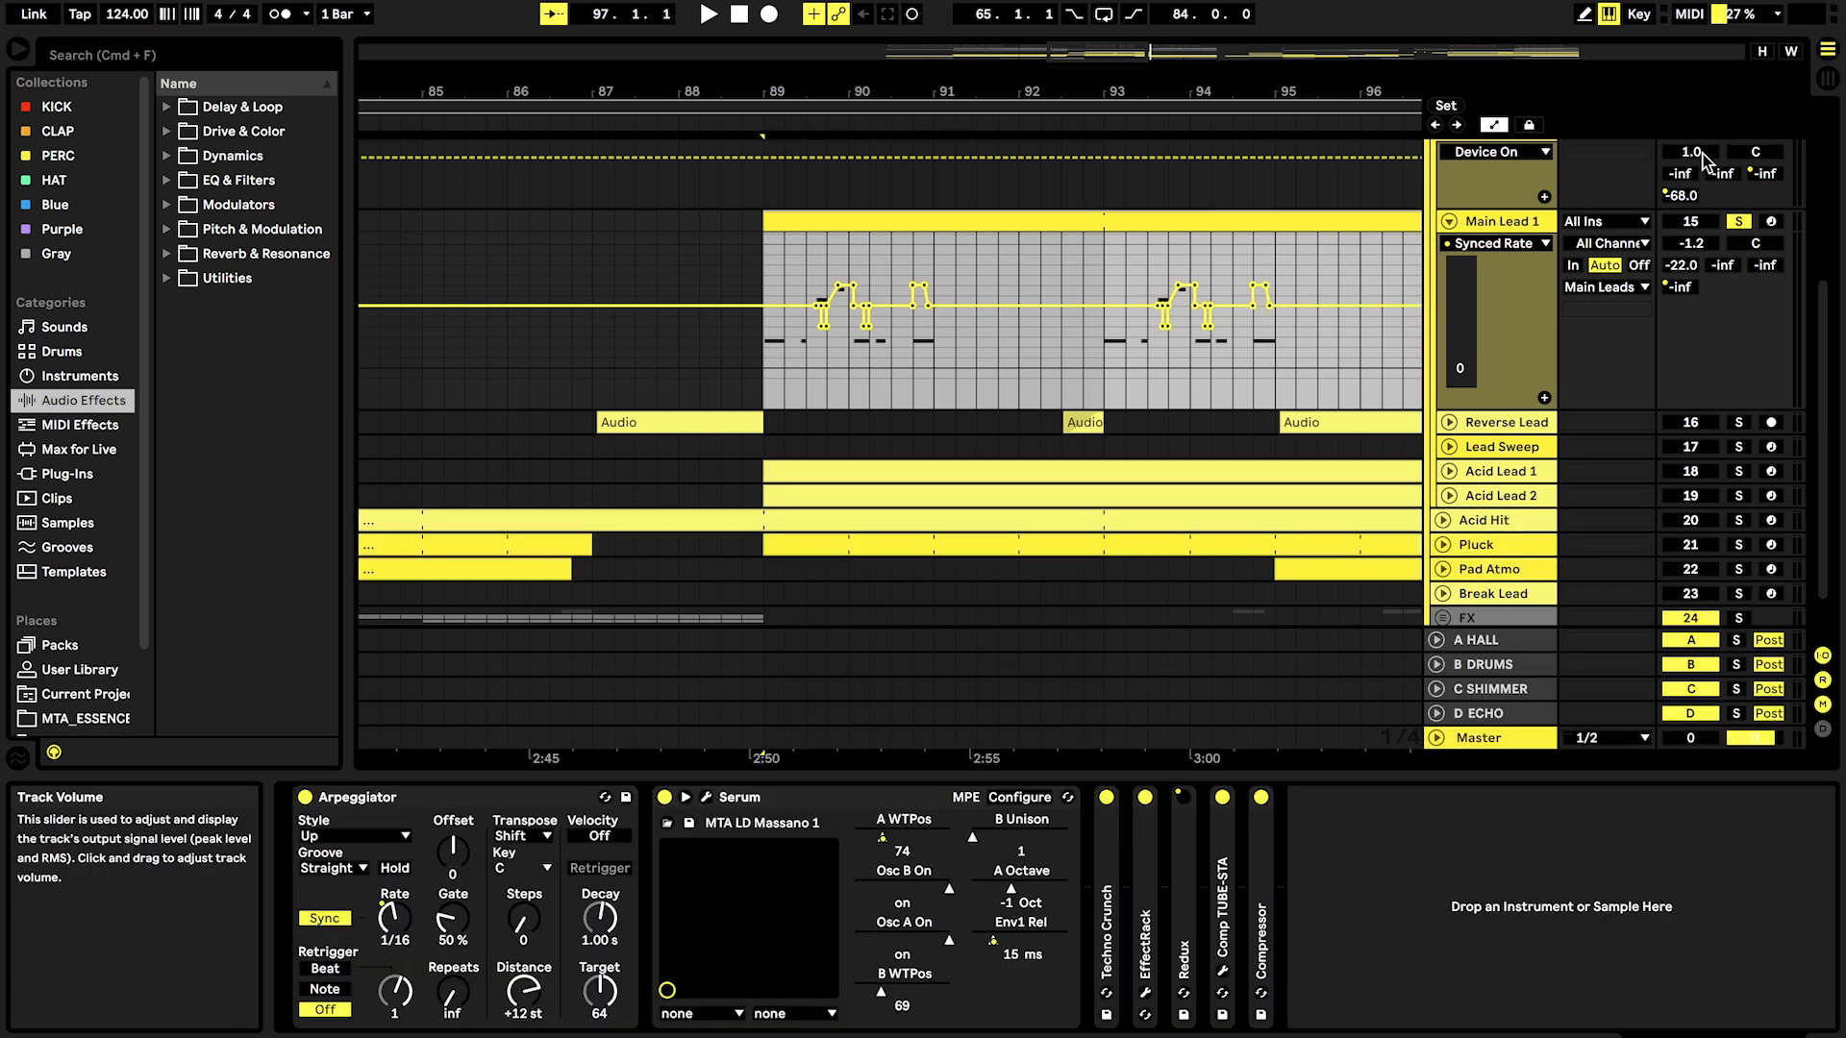
Step: Open Main Lead 1's Serum and audition oscillator A with Sub and oscillator B off, trying another wavetable position and undoing it
click(707, 797)
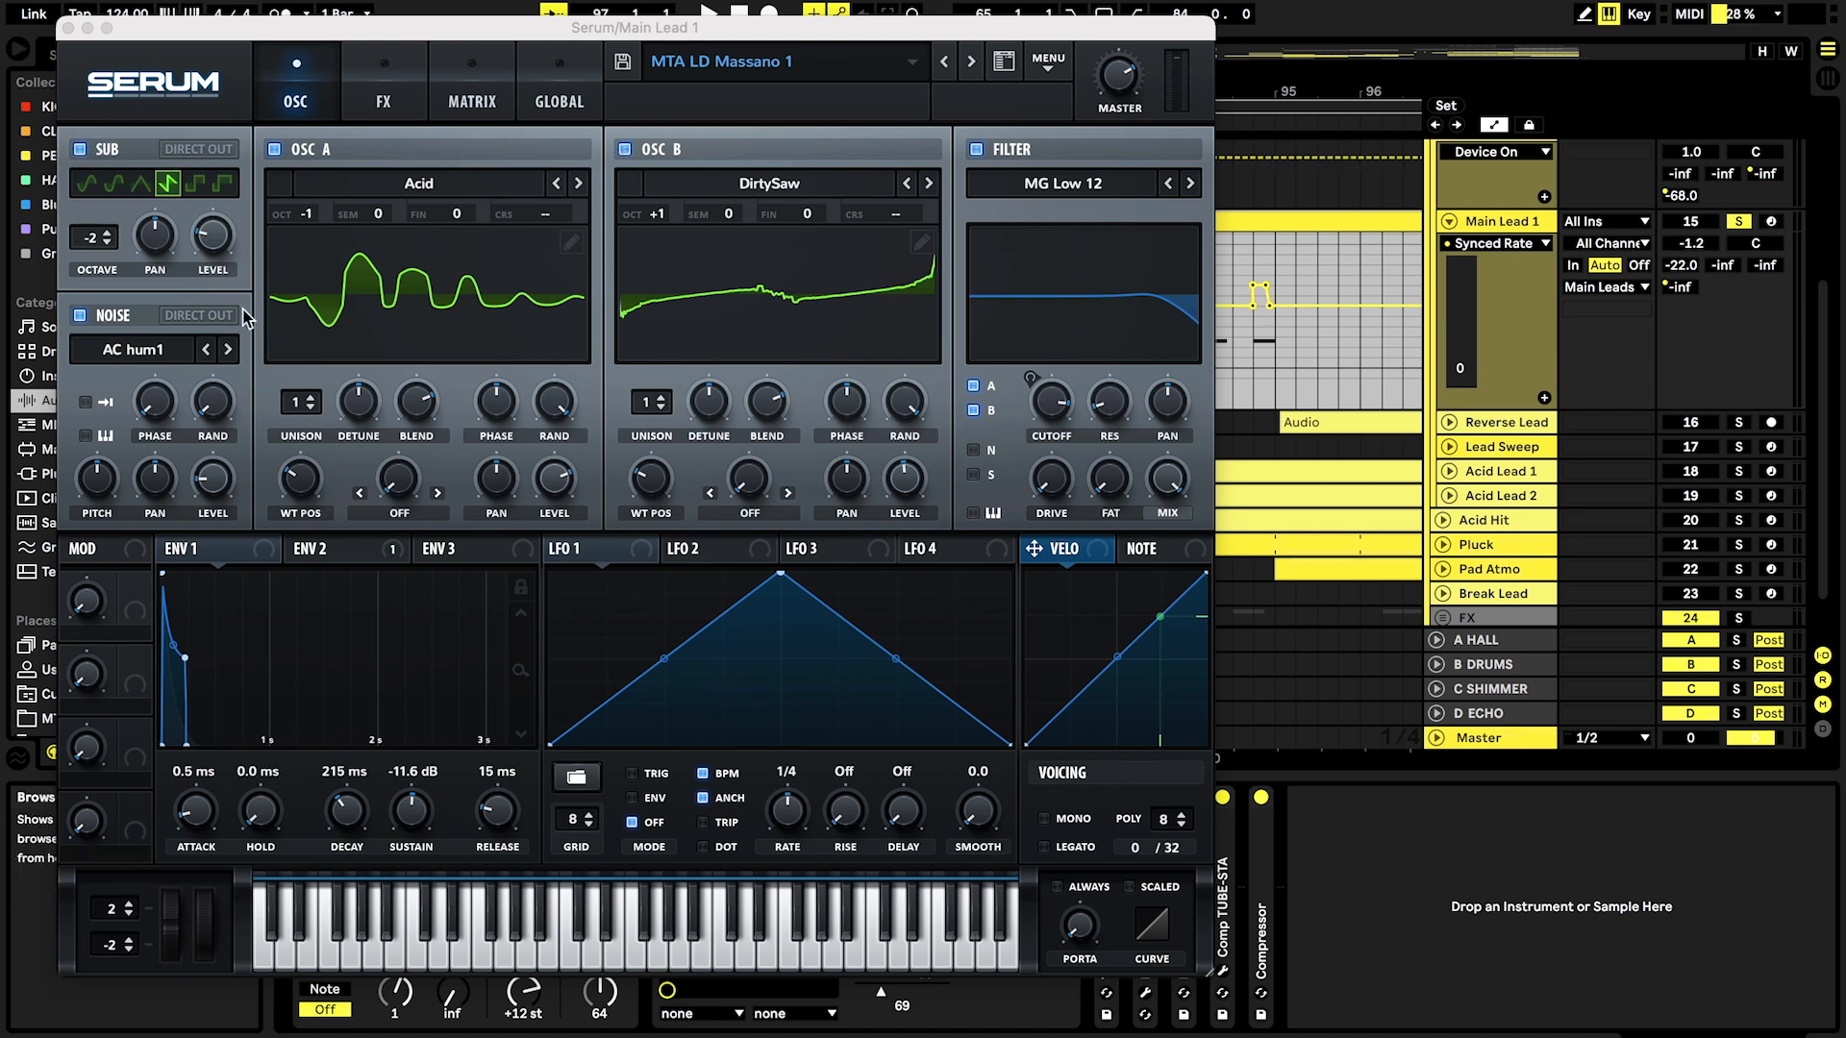
click(625, 151)
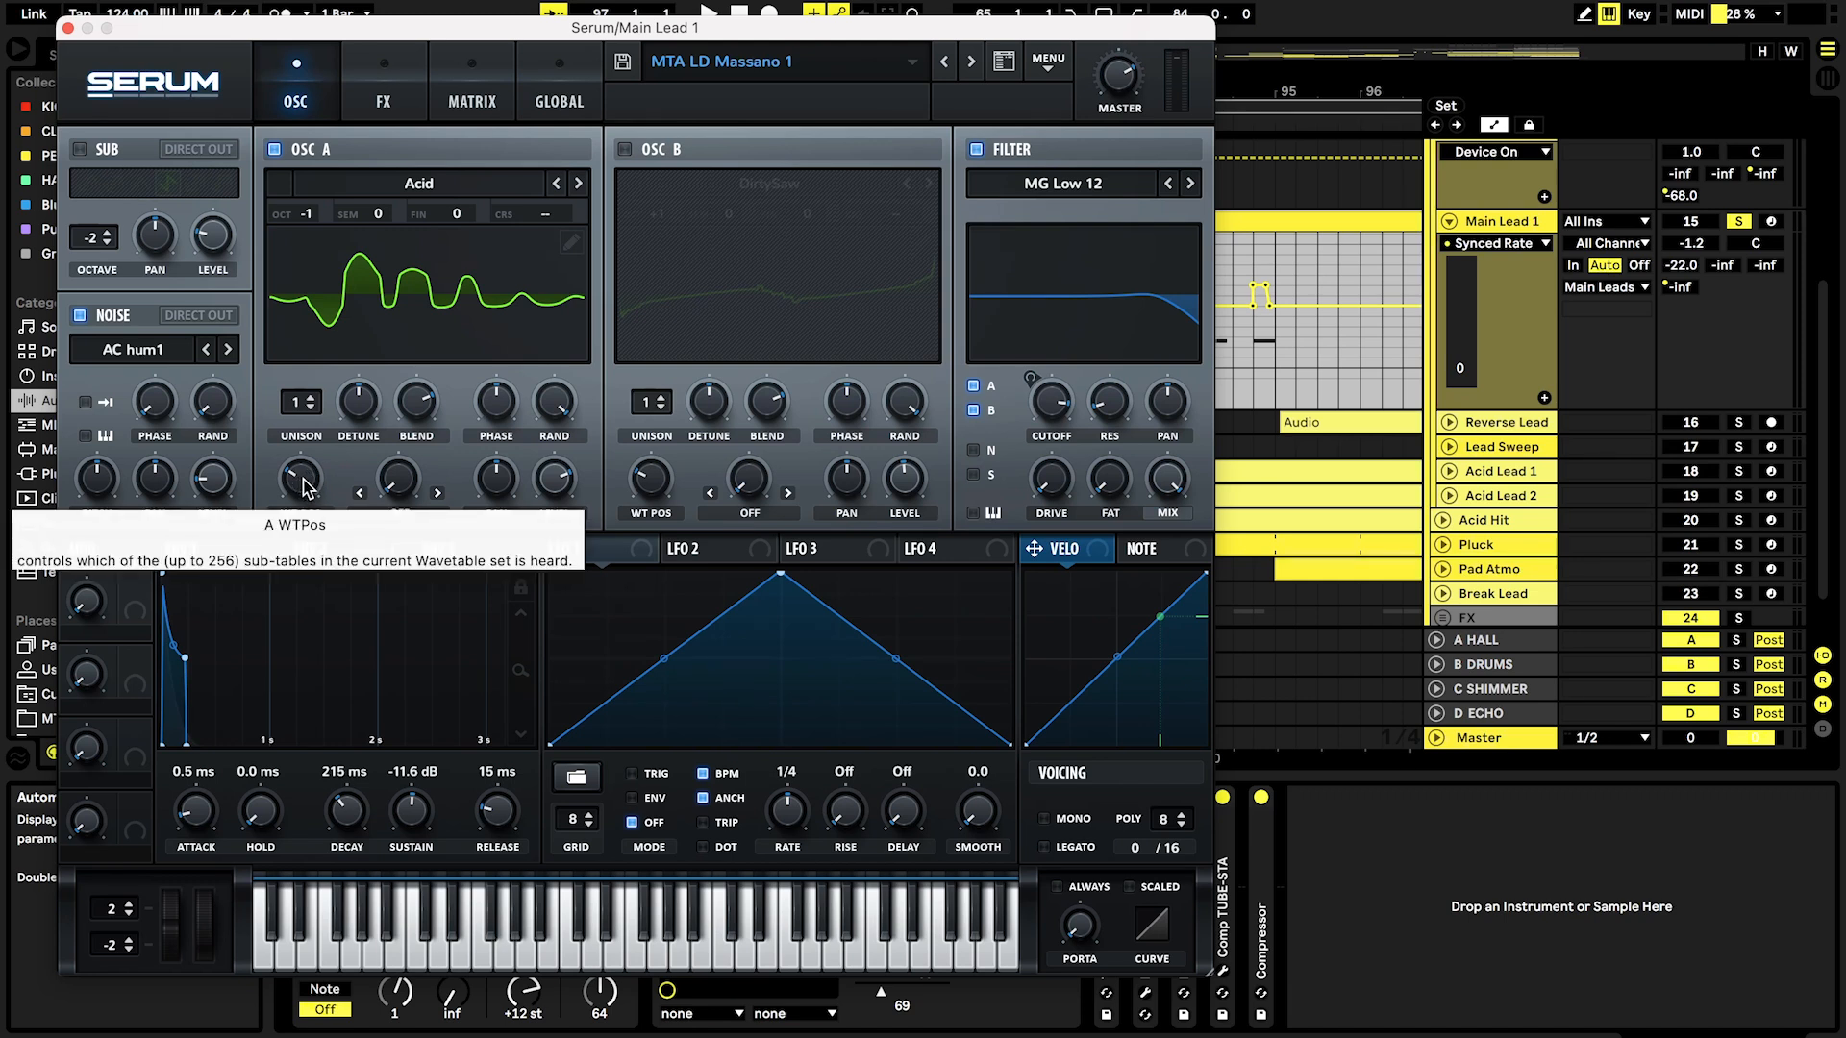
key(space)
drag(302, 483, 269, 296)
key(super+z)
key(space)
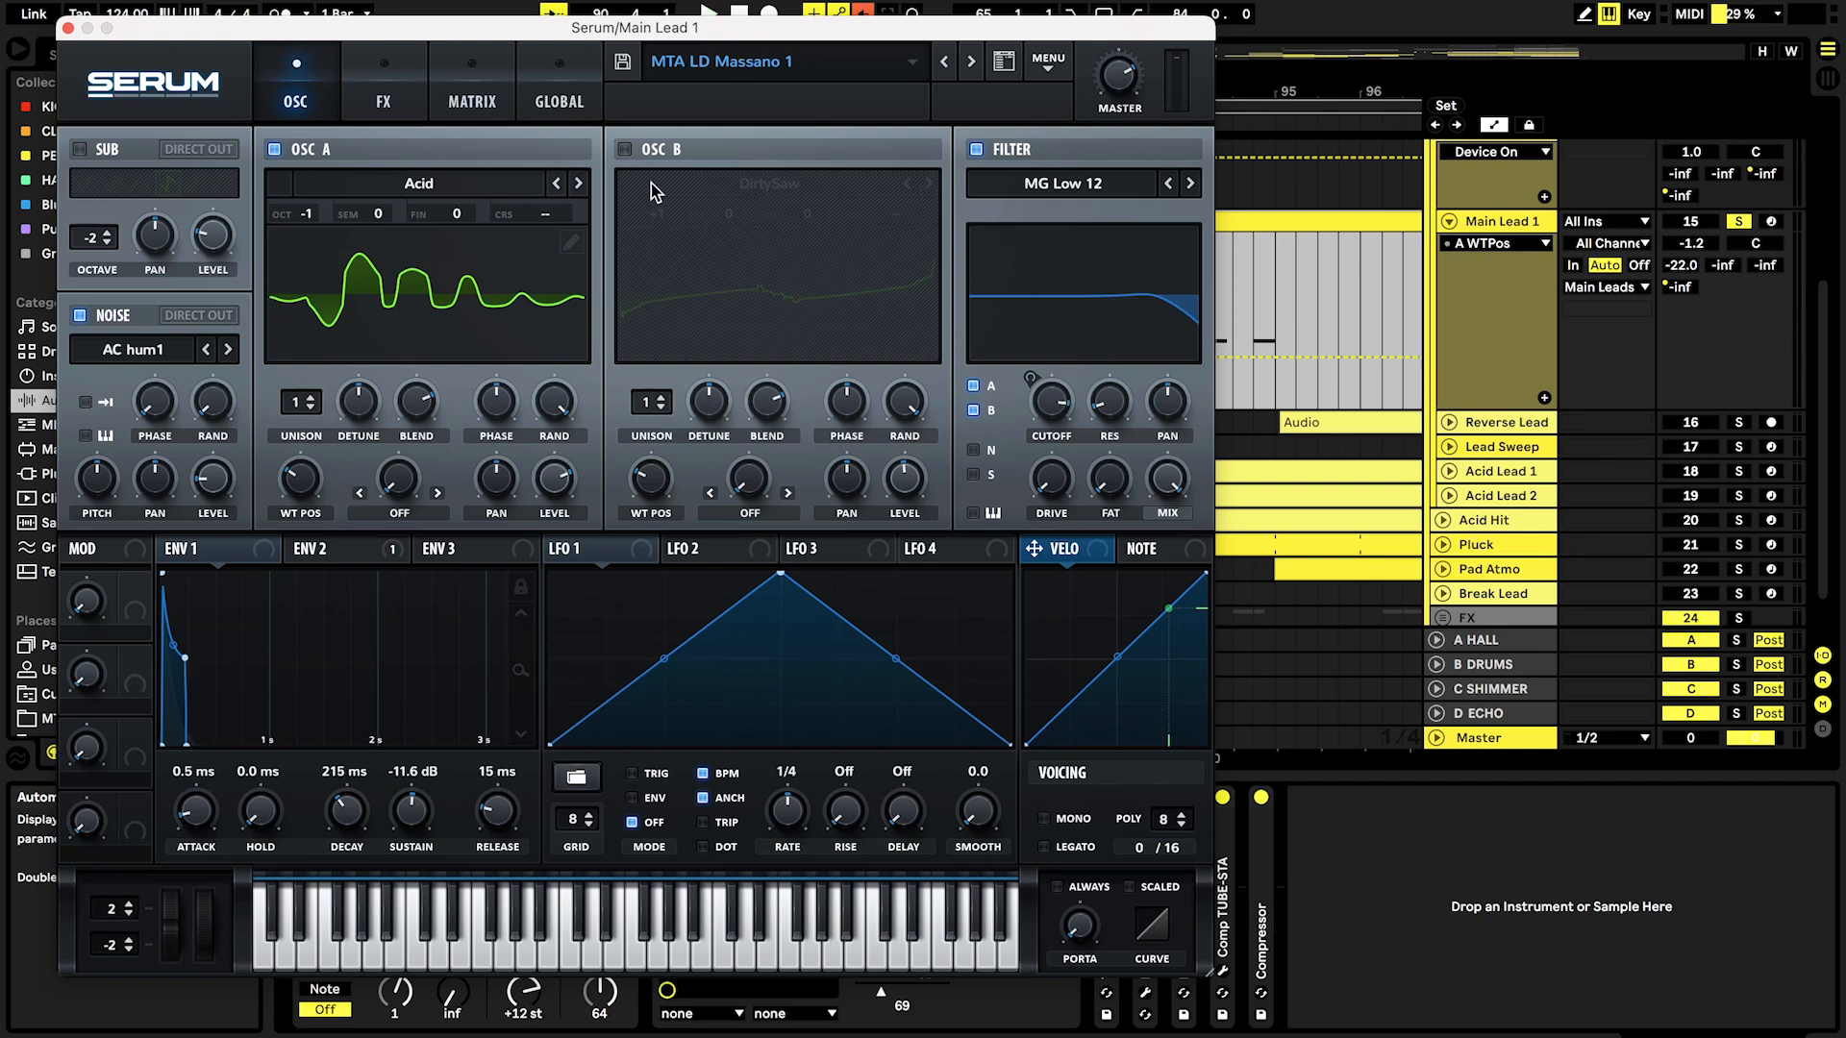
Step: Audition Serum's oscillator B with oscillator A switched off, leaving both oscillators on at the end
click(624, 150)
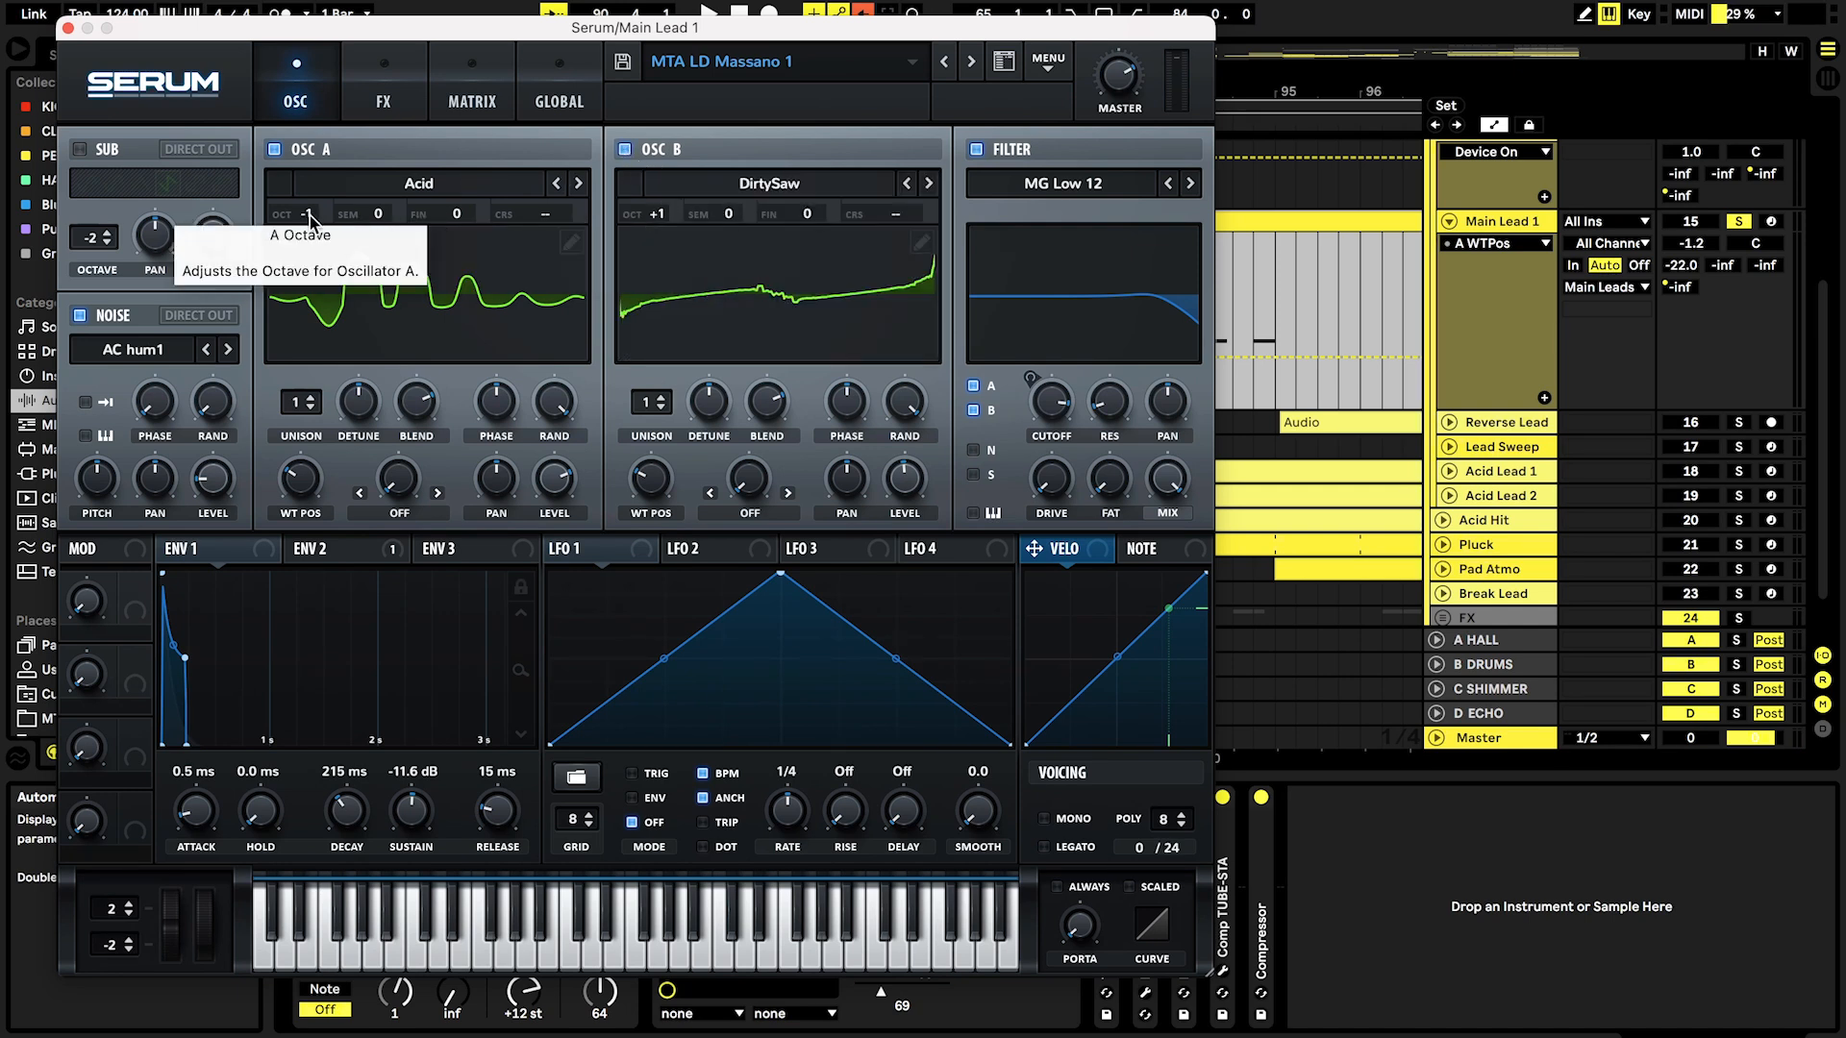
click(274, 150)
key(space)
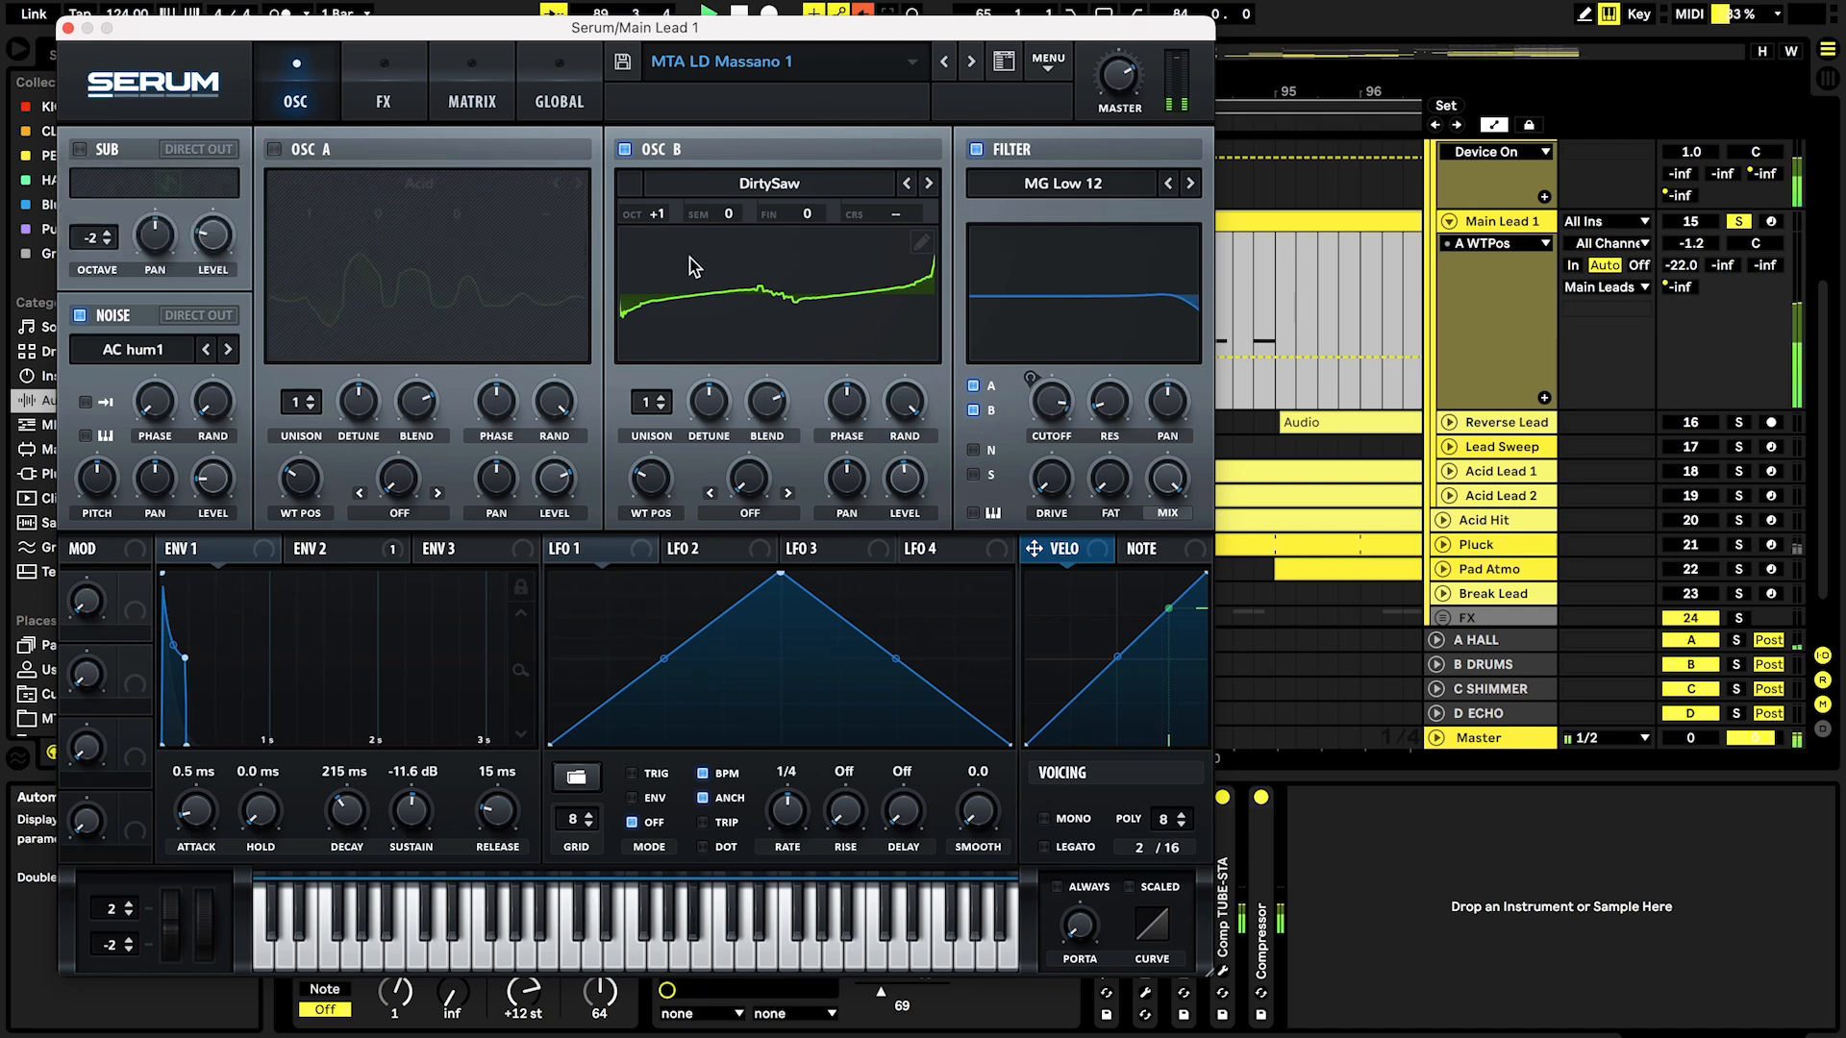
key(space)
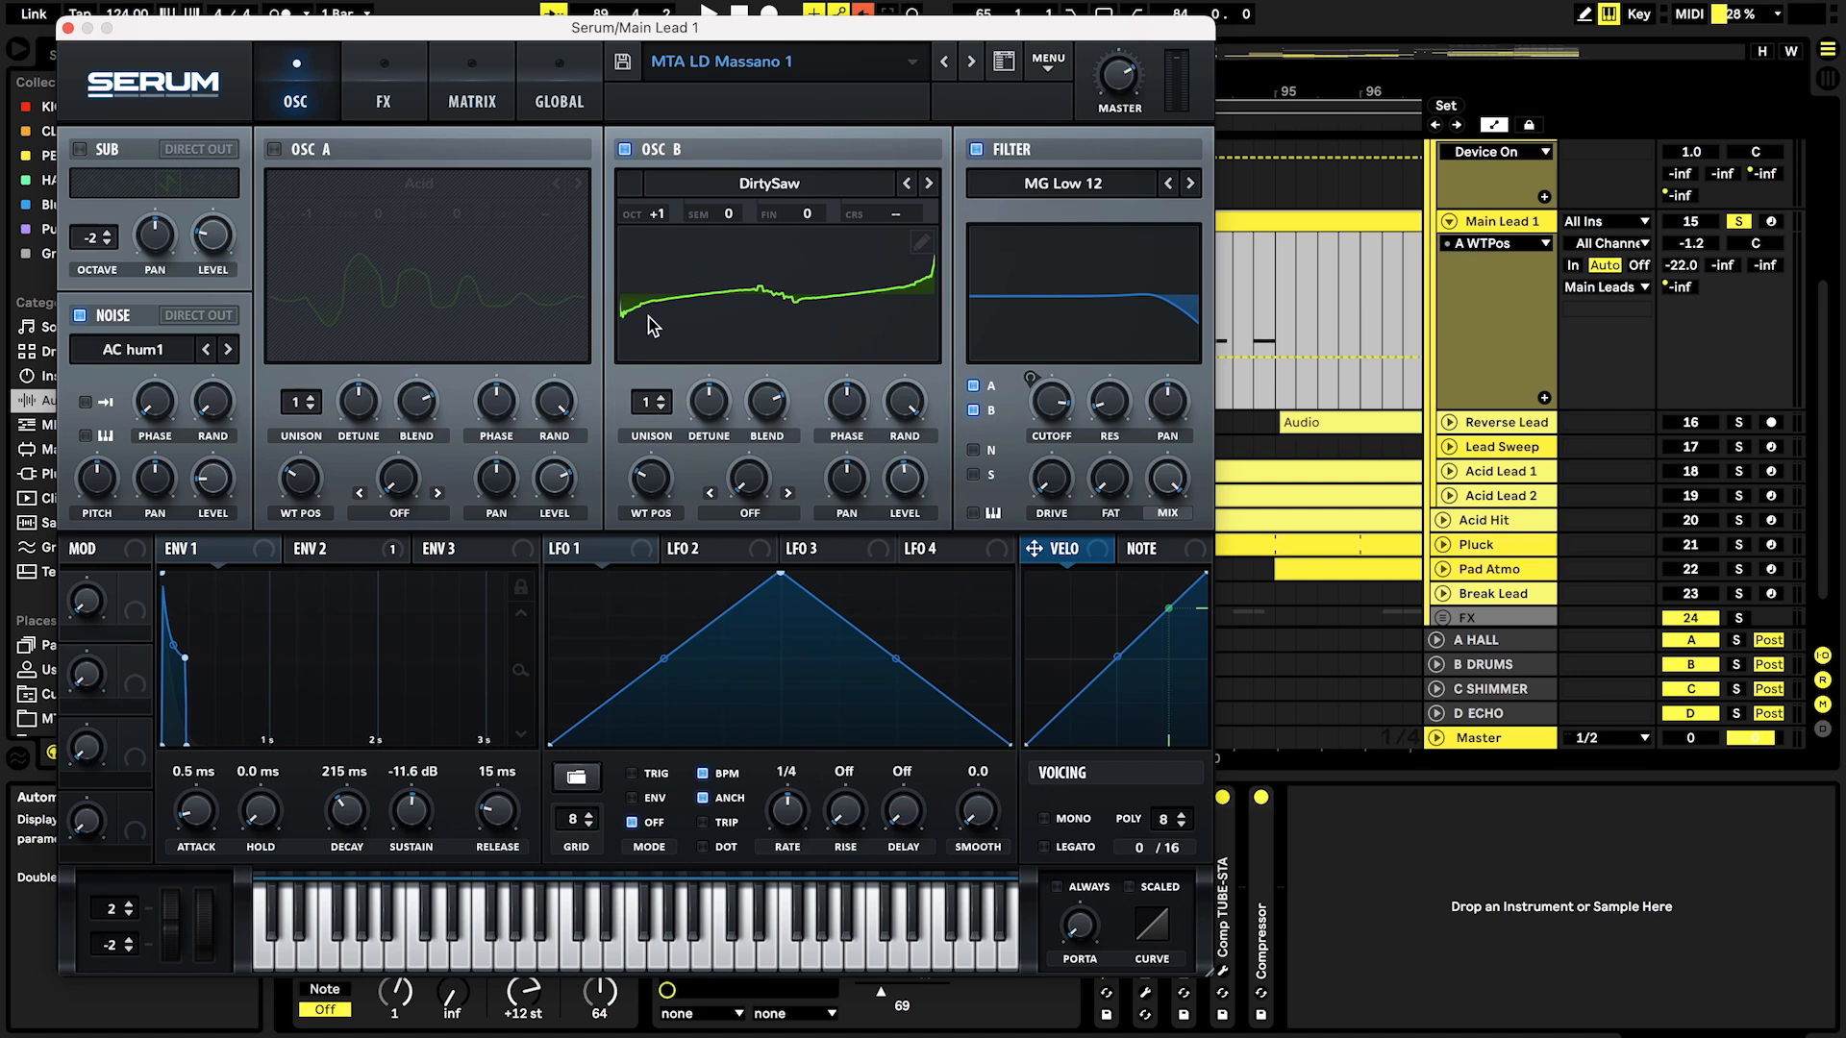
click(274, 149)
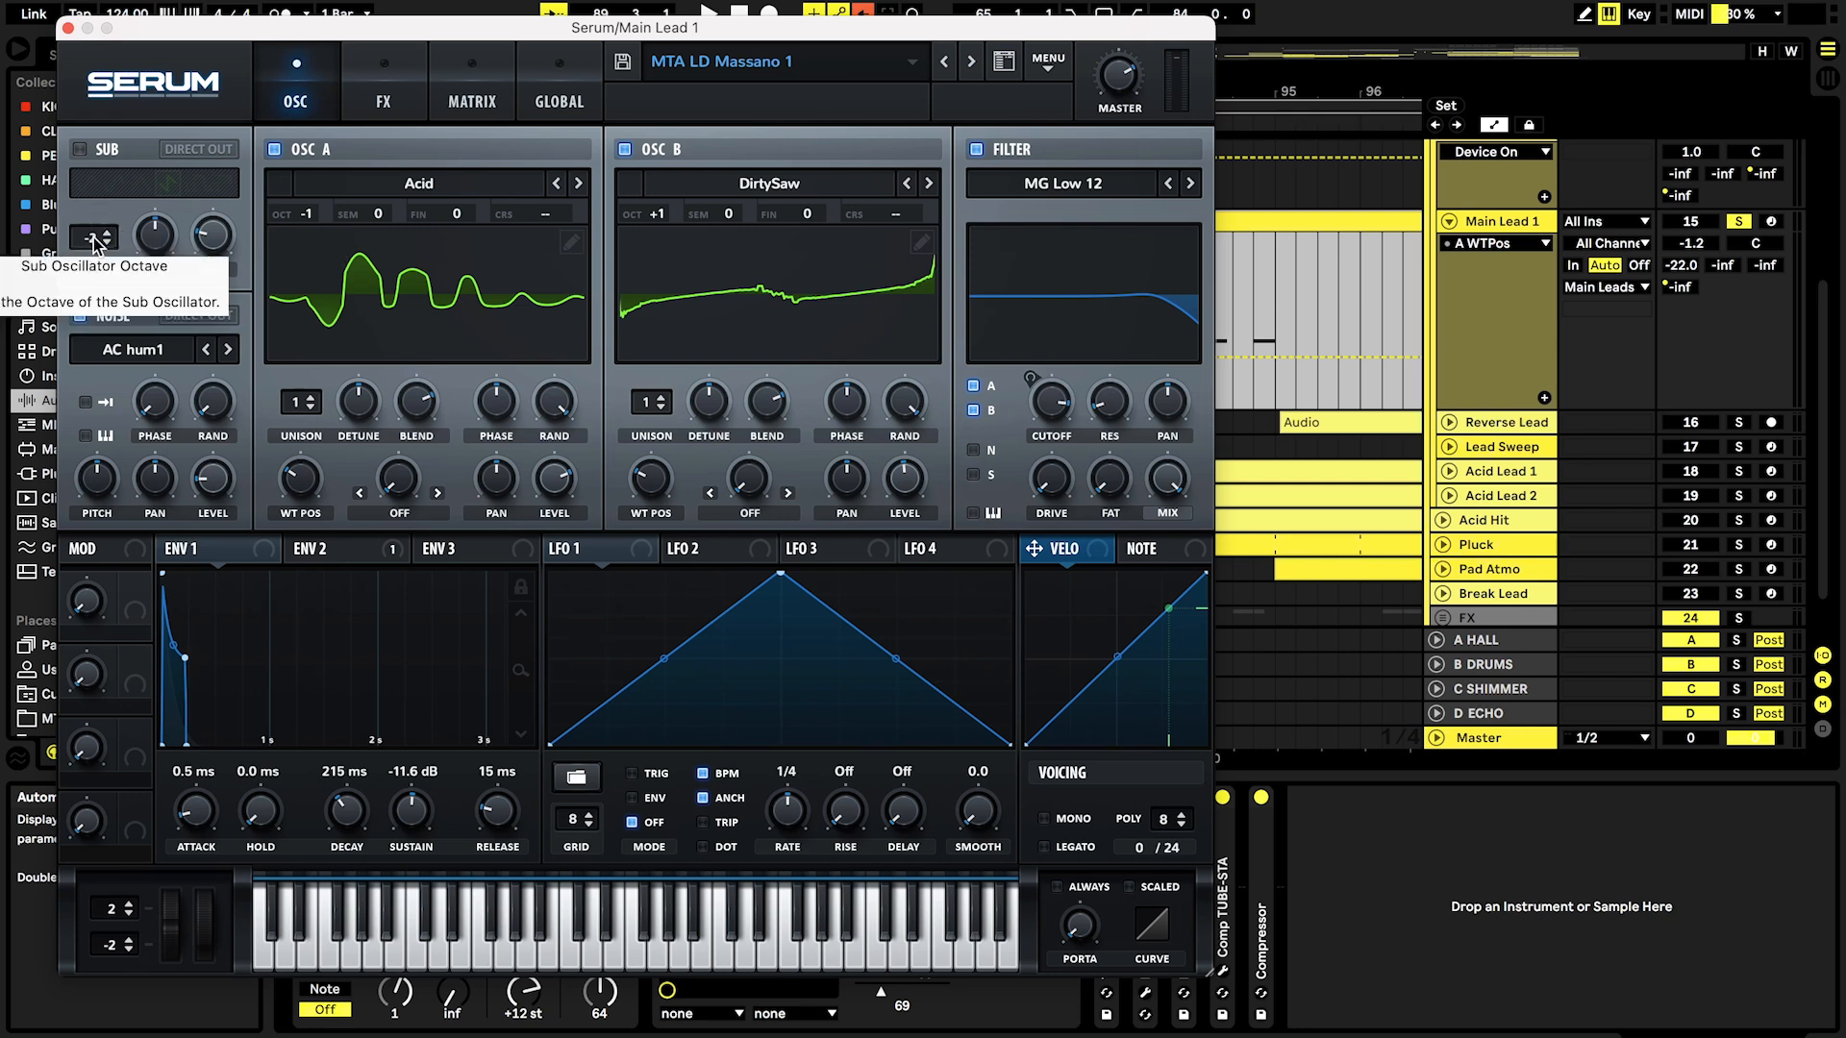
Step: Turn Serum's Sub oscillator back on and play the lead with all oscillators active
click(79, 149)
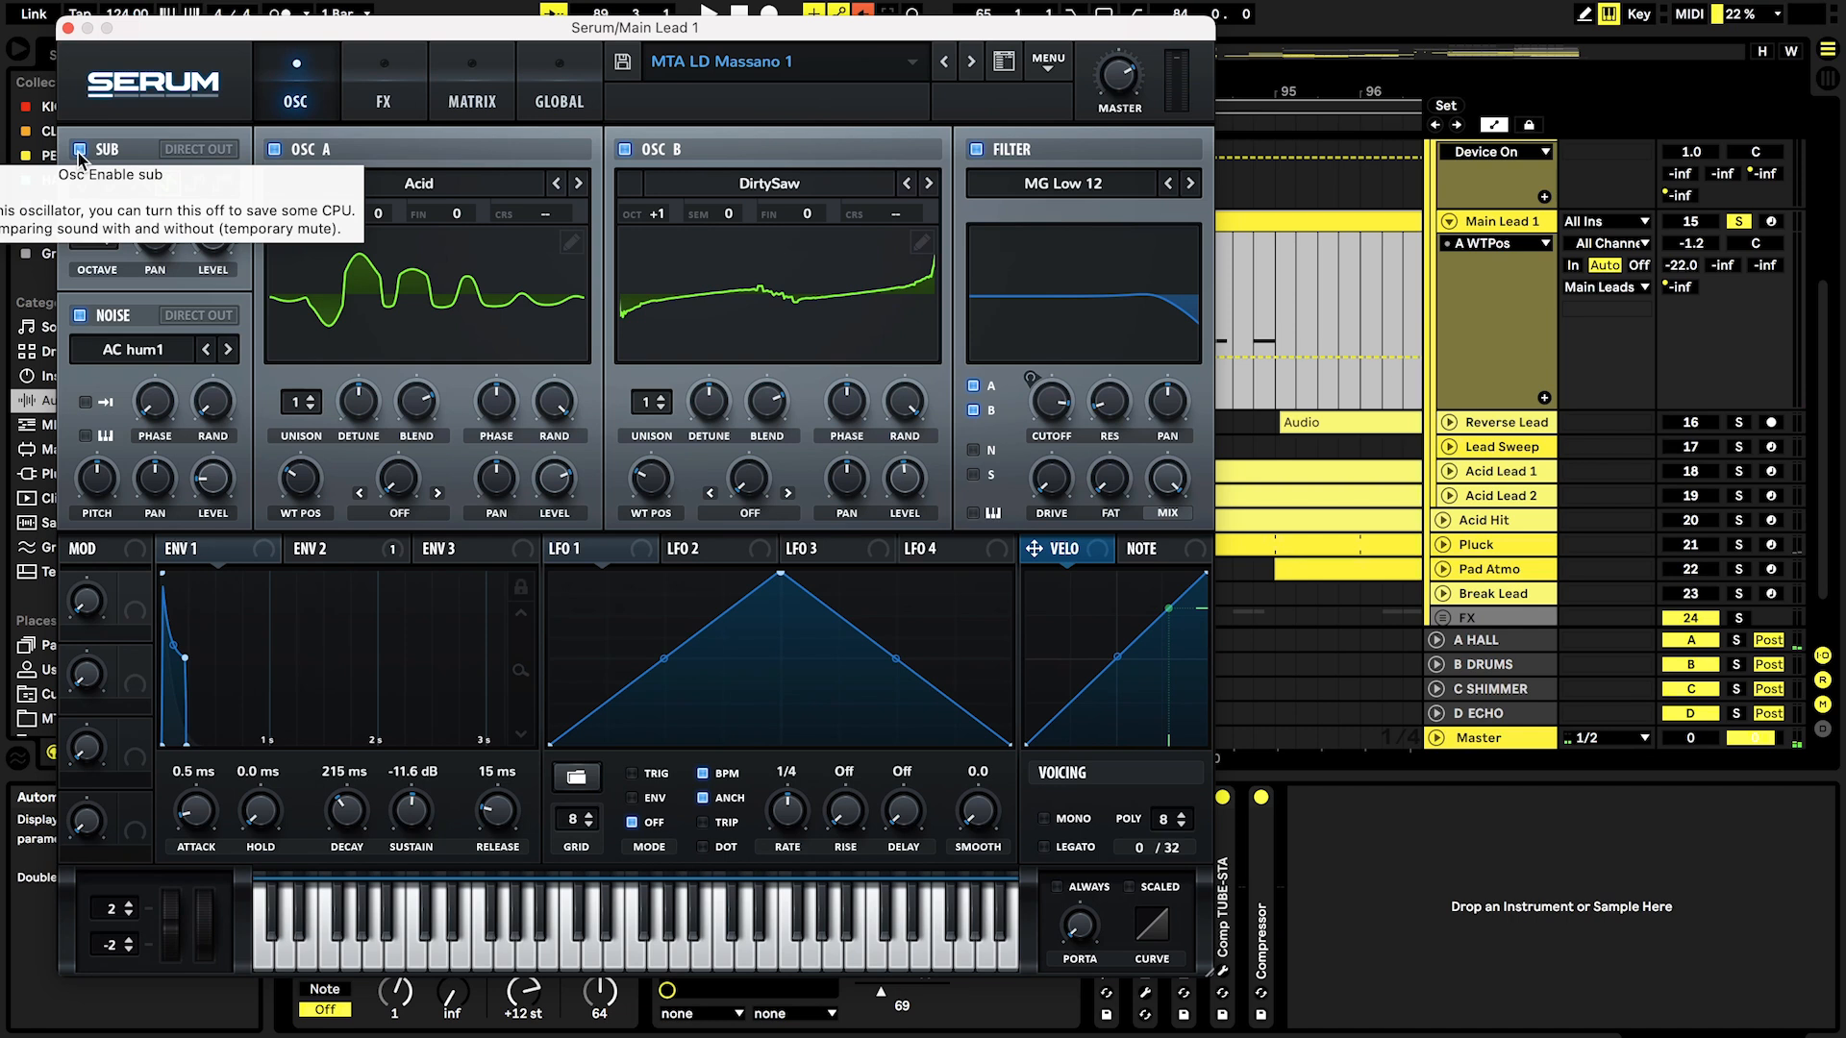
key(space)
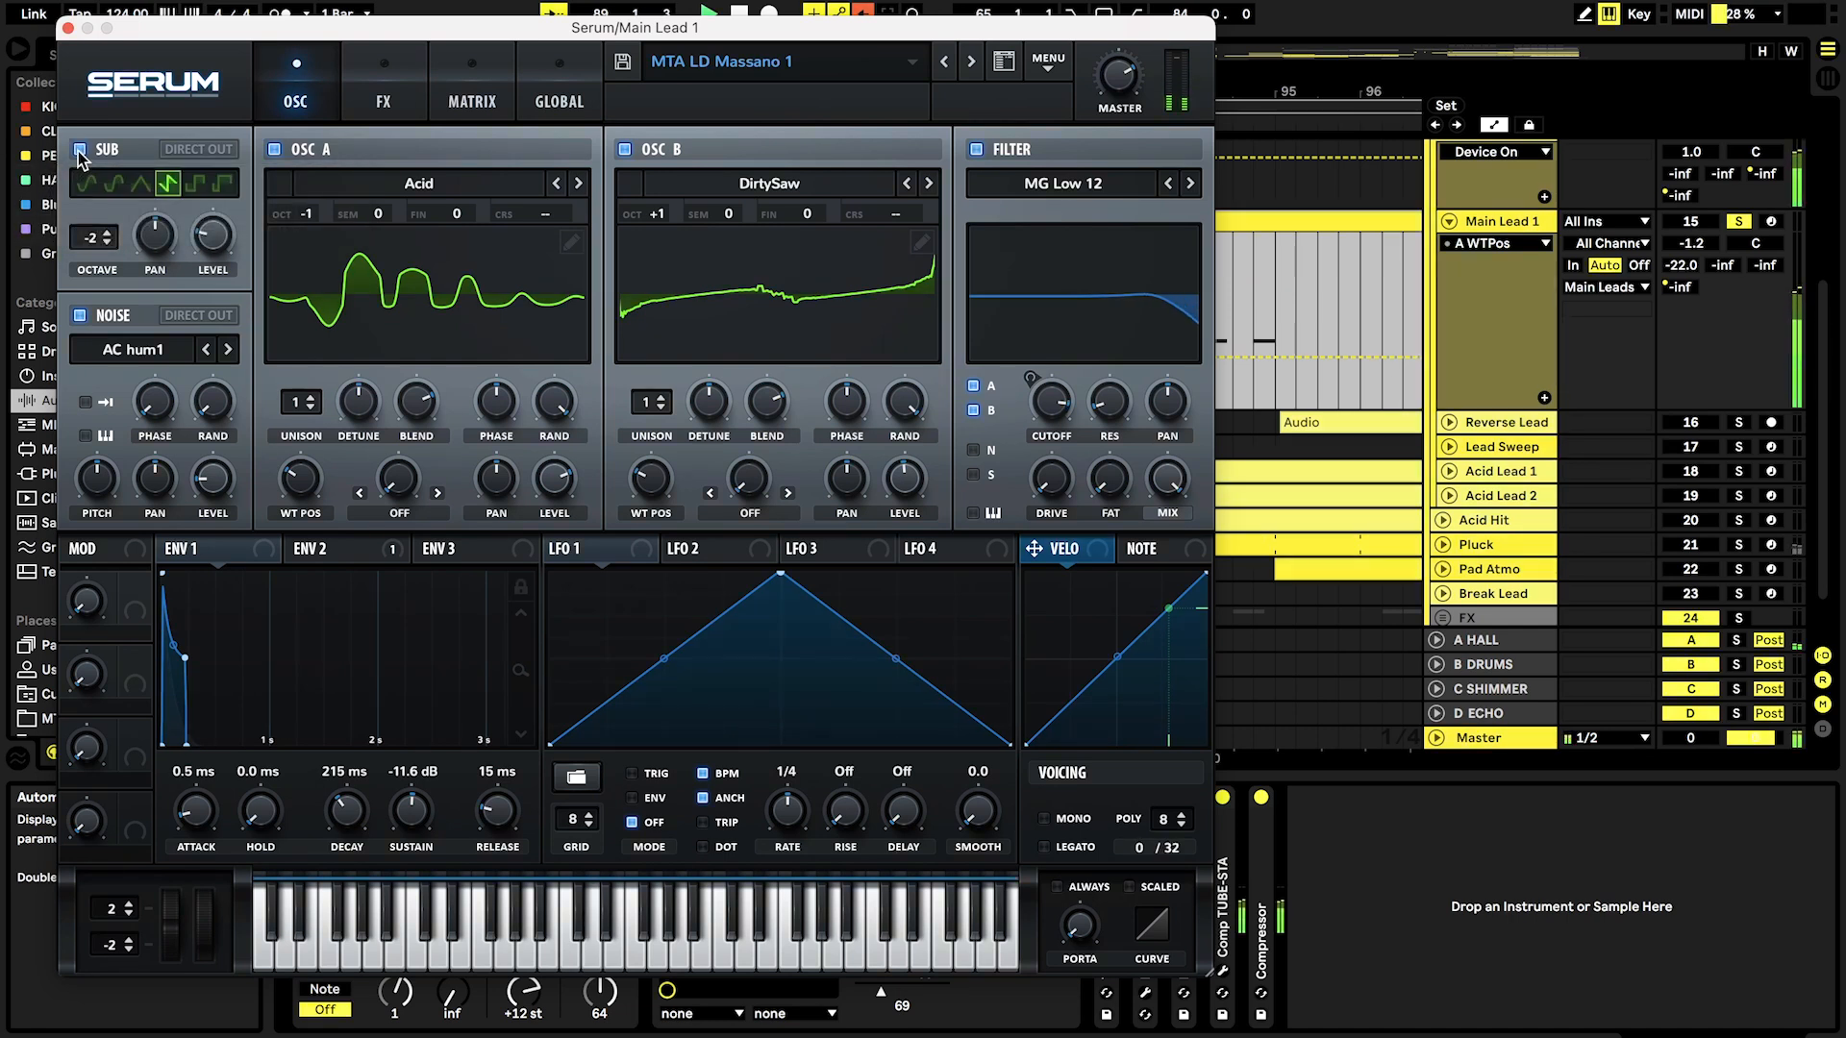
key(space)
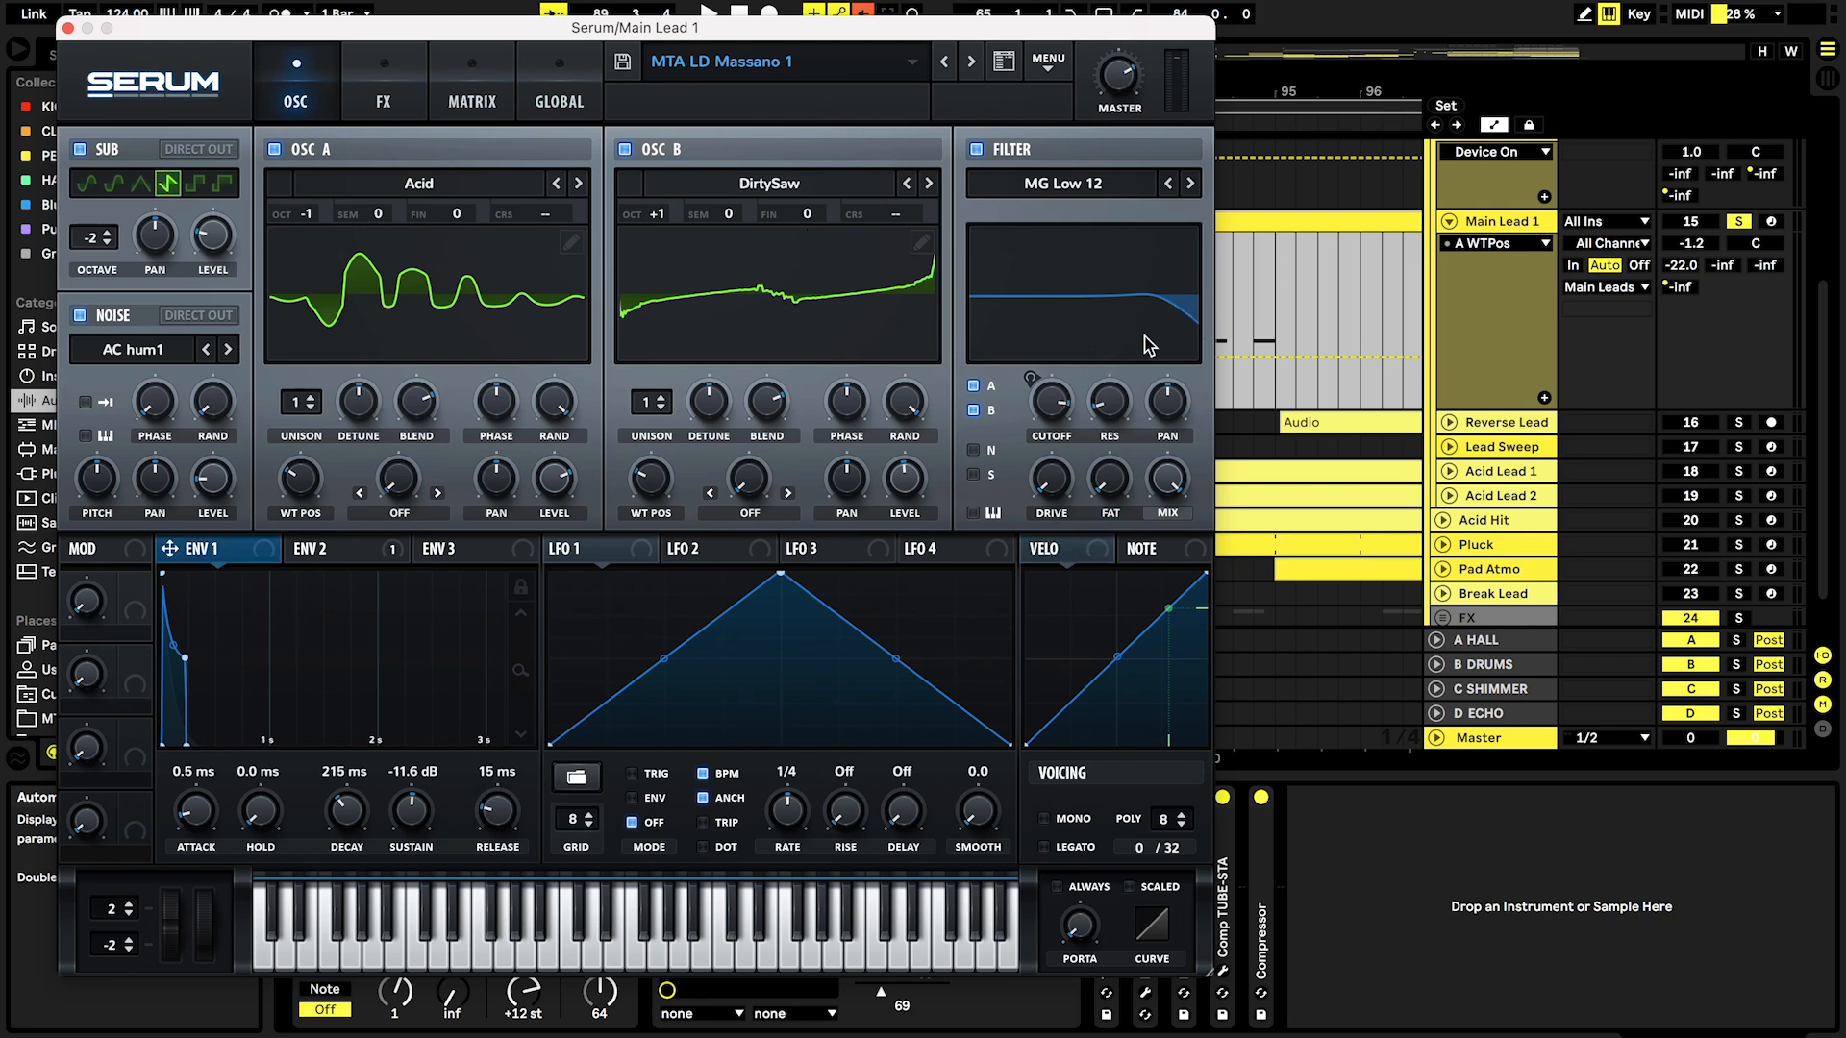
Step: Display Serum's Envelope 2 and play the lead while trying a different Envelope 2 sustain
click(331, 550)
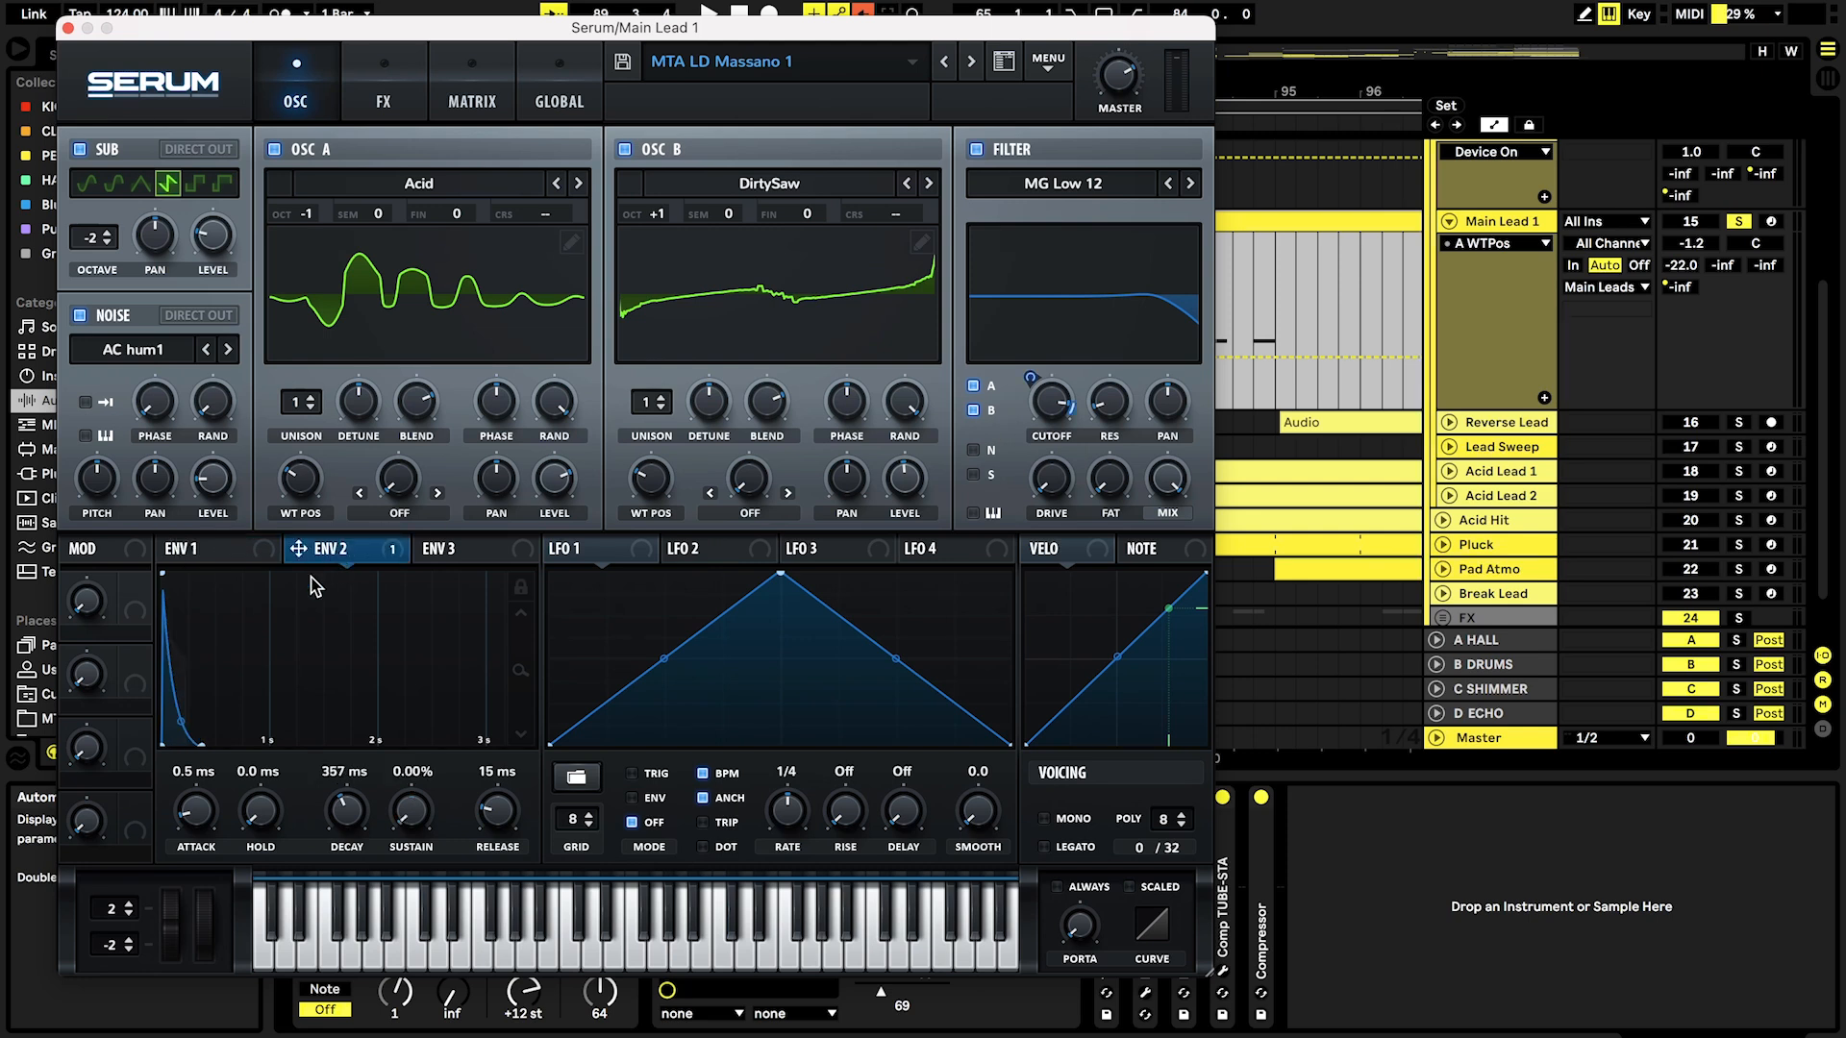
key(space)
drag(409, 816, 441, 908)
key(space)
Step: Compare the lead without and with Serum's Distortion, Delay and Reverb during playback, leaving all three effects on
click(389, 96)
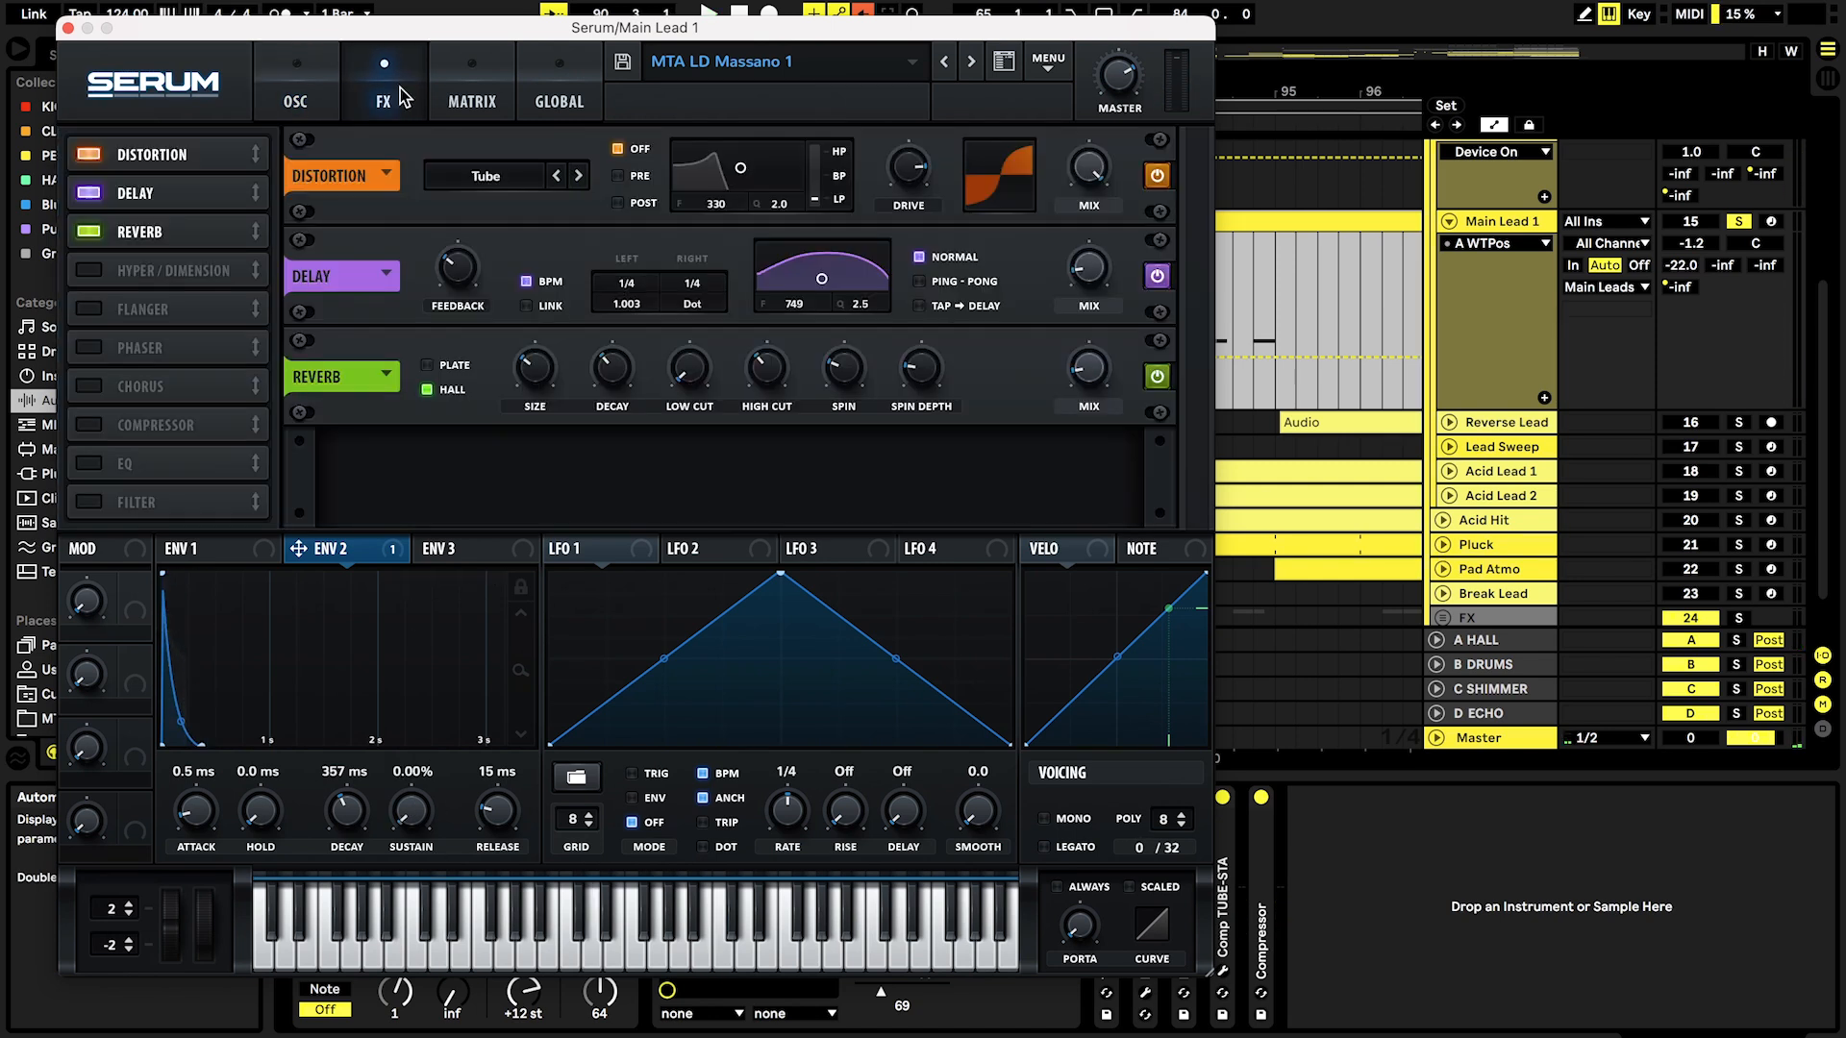
click(89, 156)
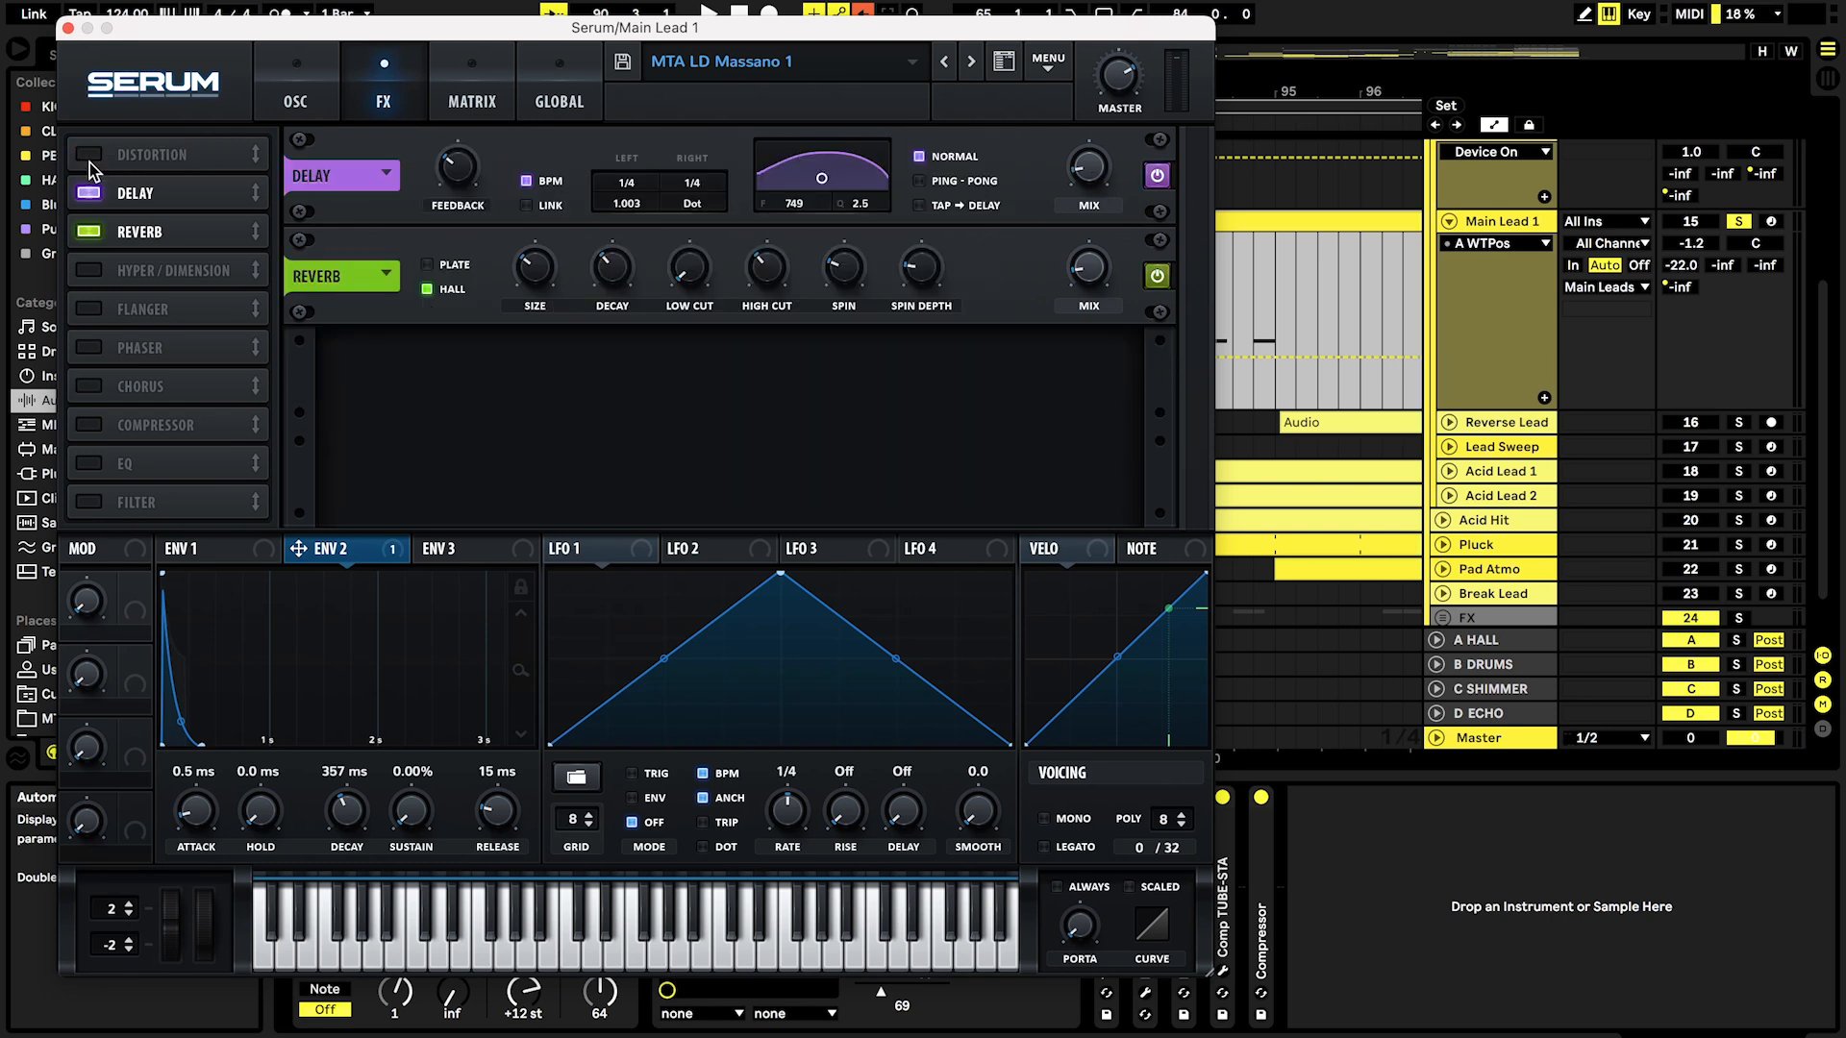
click(89, 192)
click(92, 232)
key(space)
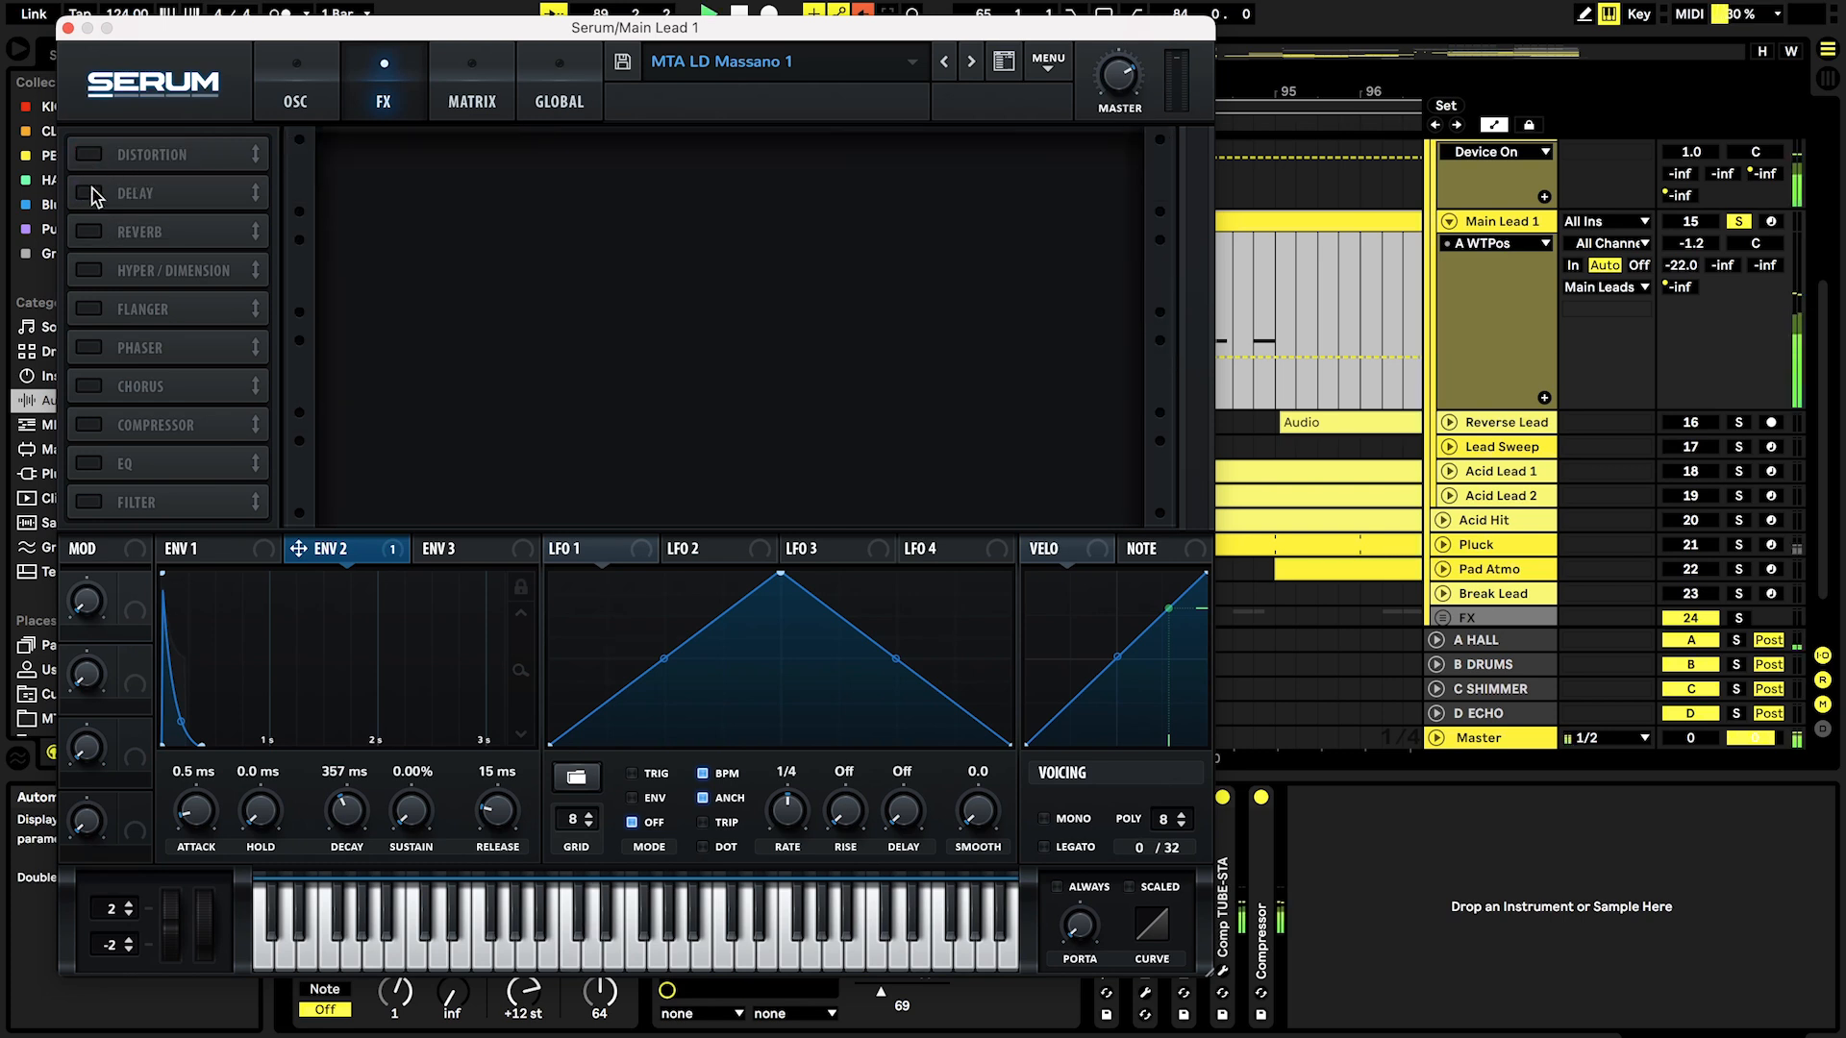
click(89, 154)
click(90, 193)
click(89, 231)
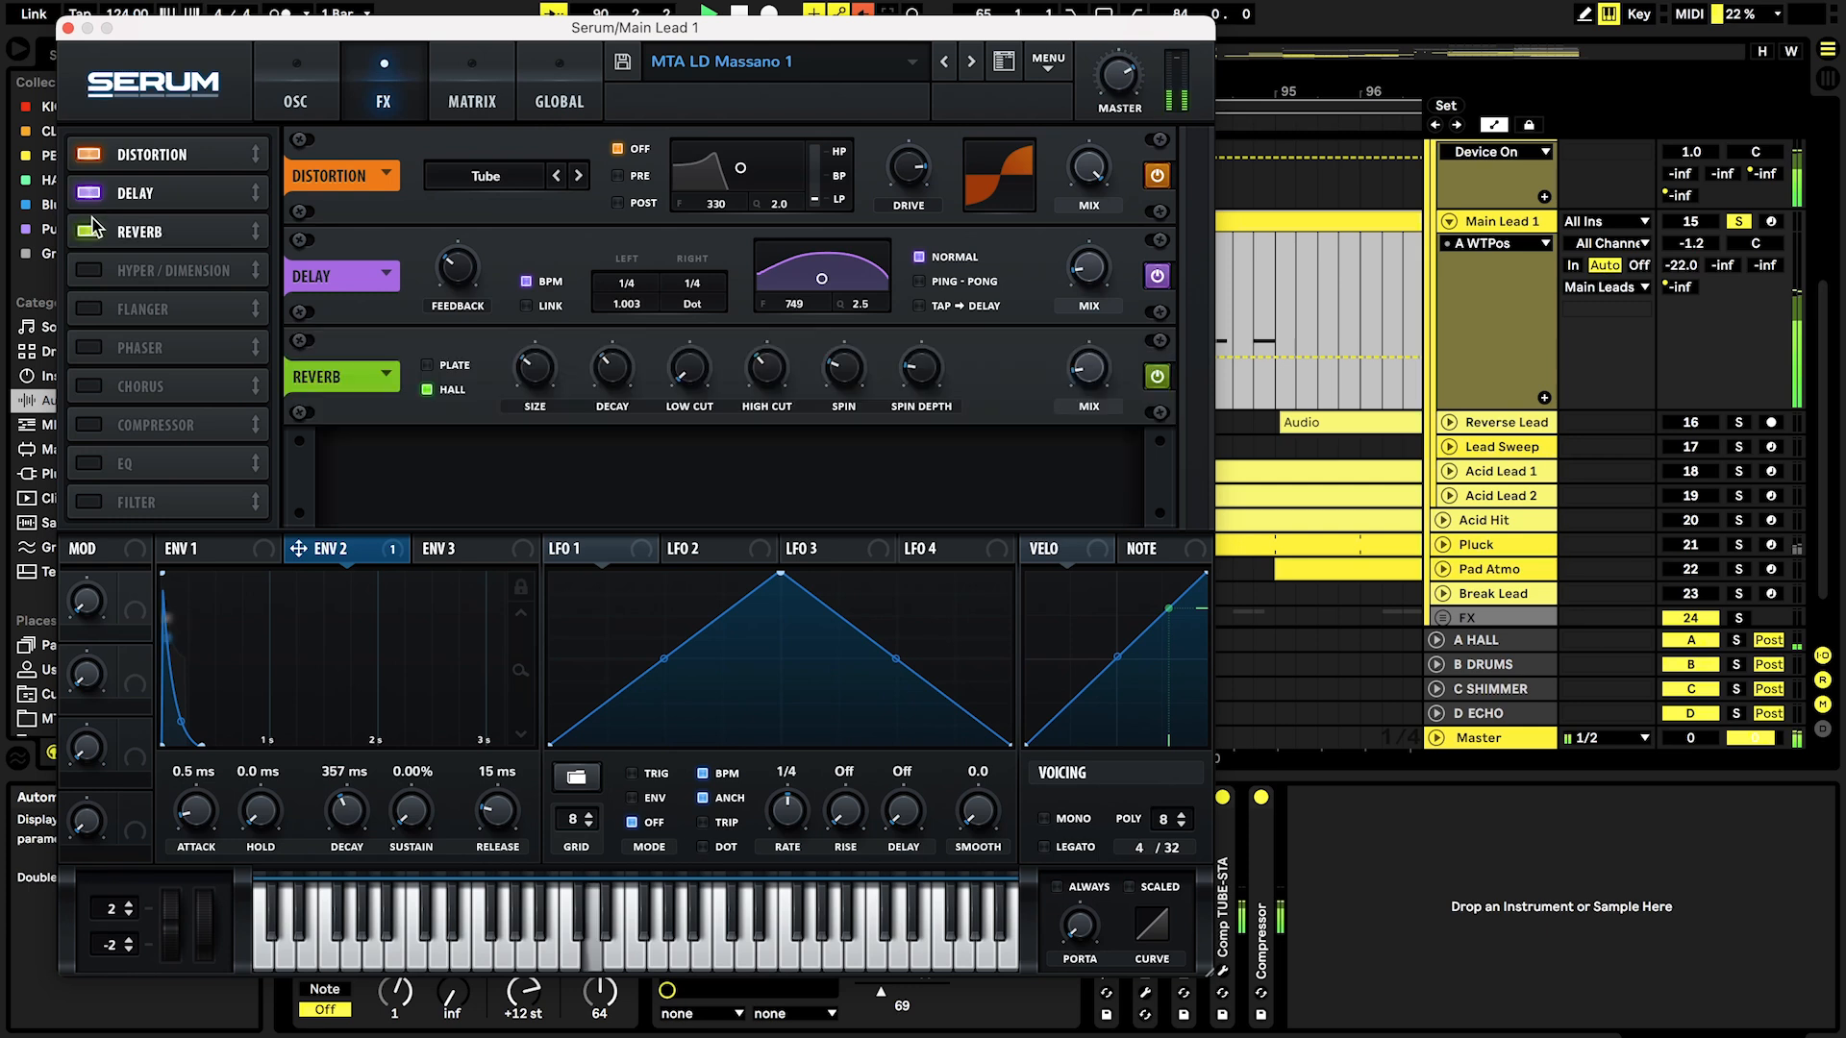
key(space)
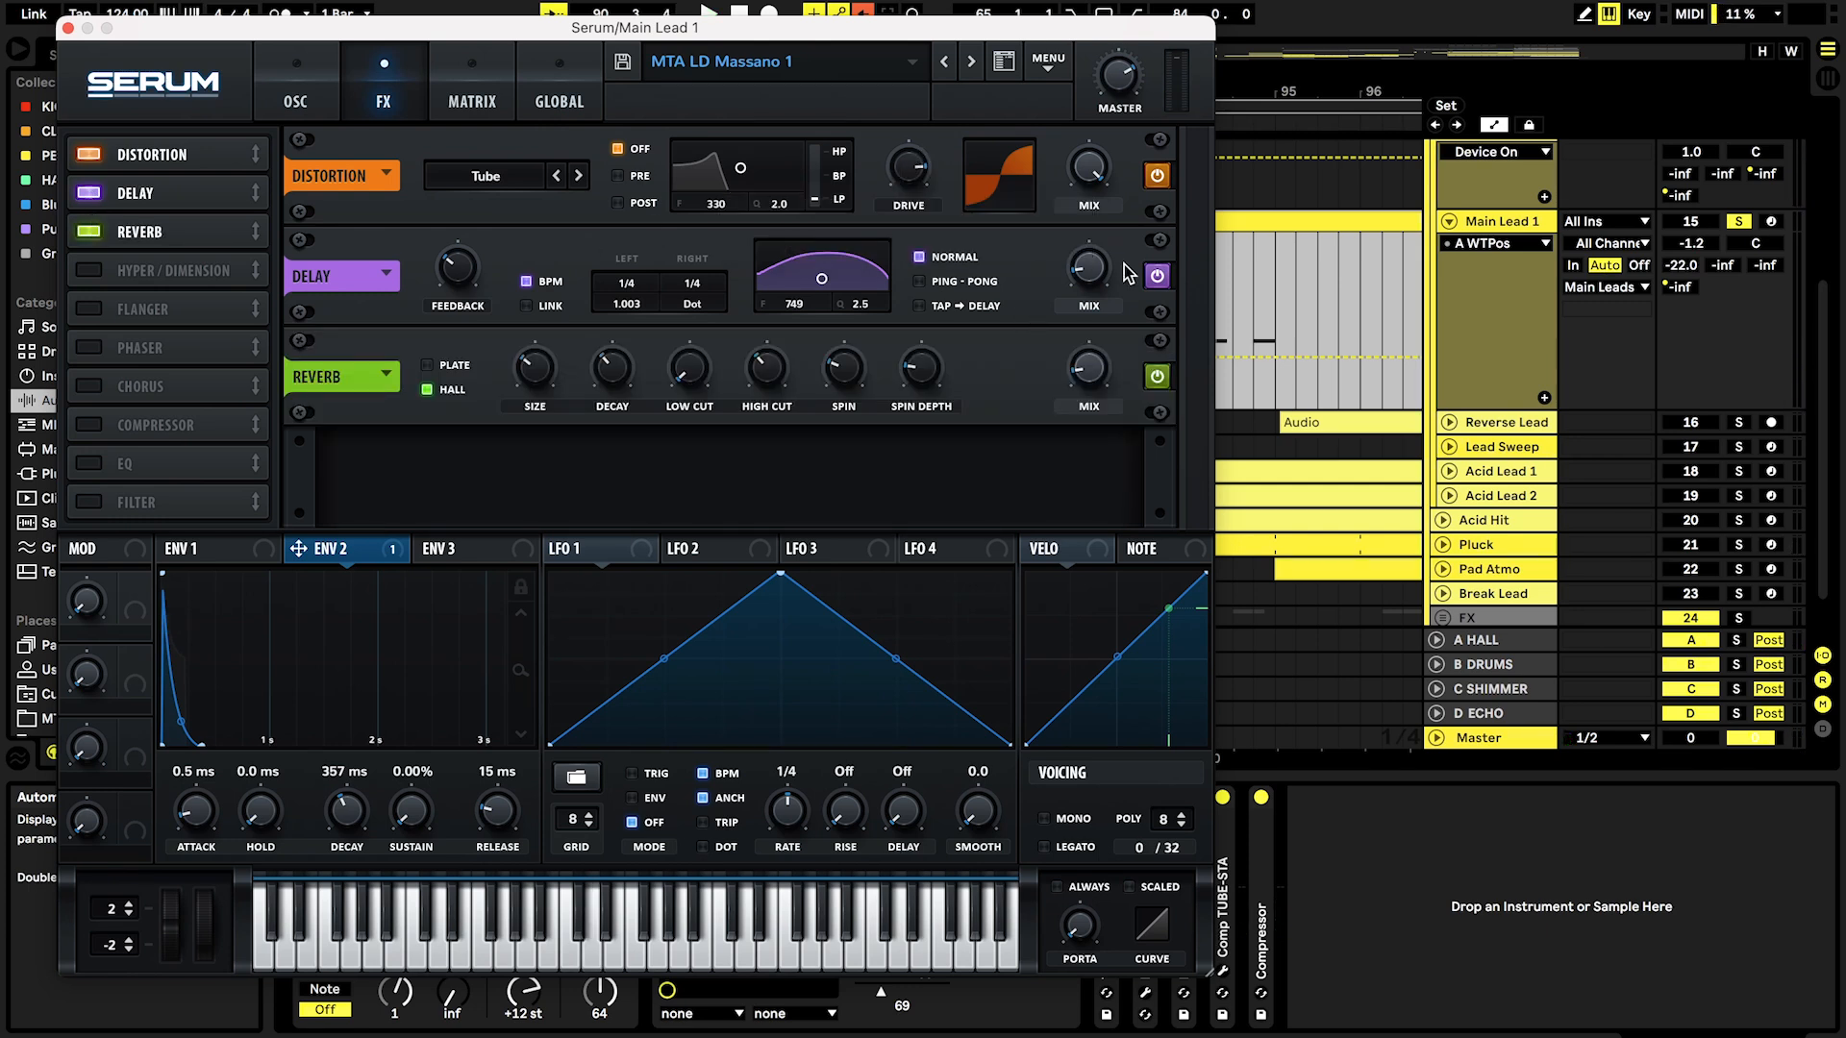
Step: Close Serum's window, fold the Serum device and unfold Techno Crunch to review its settings
click(68, 28)
double_click(840, 794)
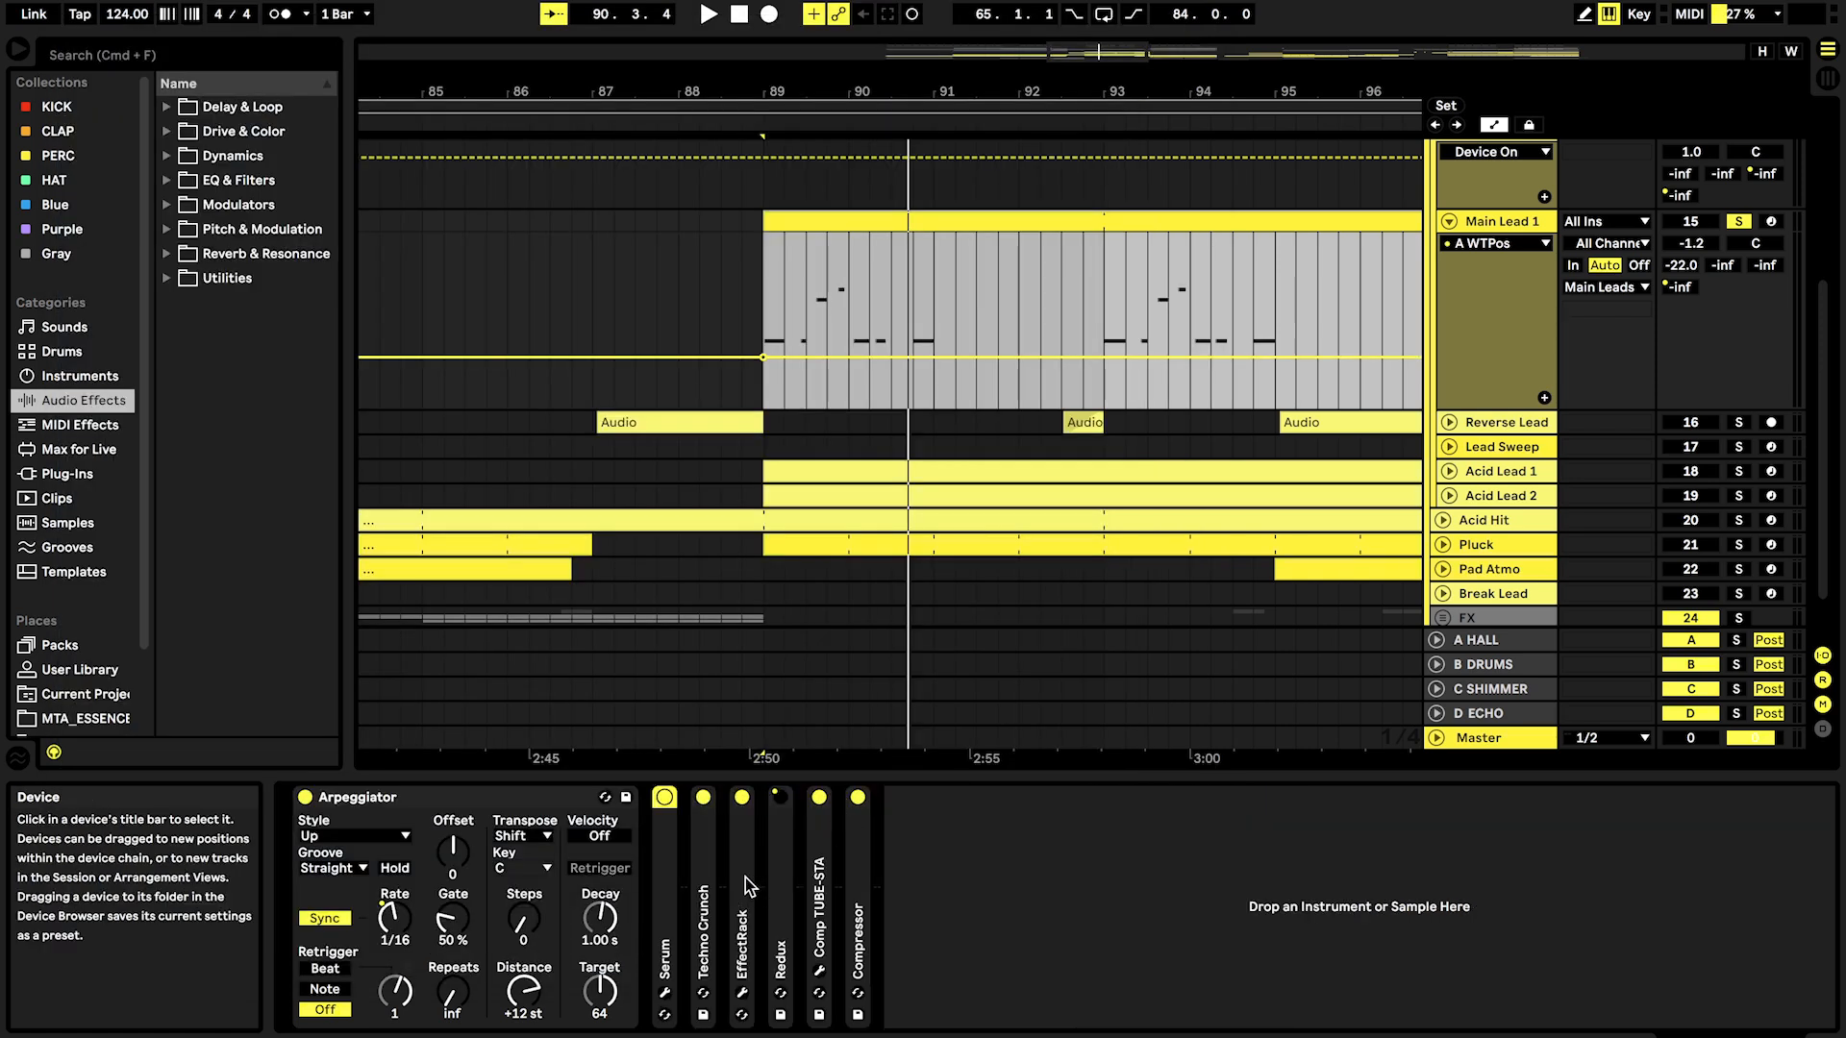
double_click(696, 854)
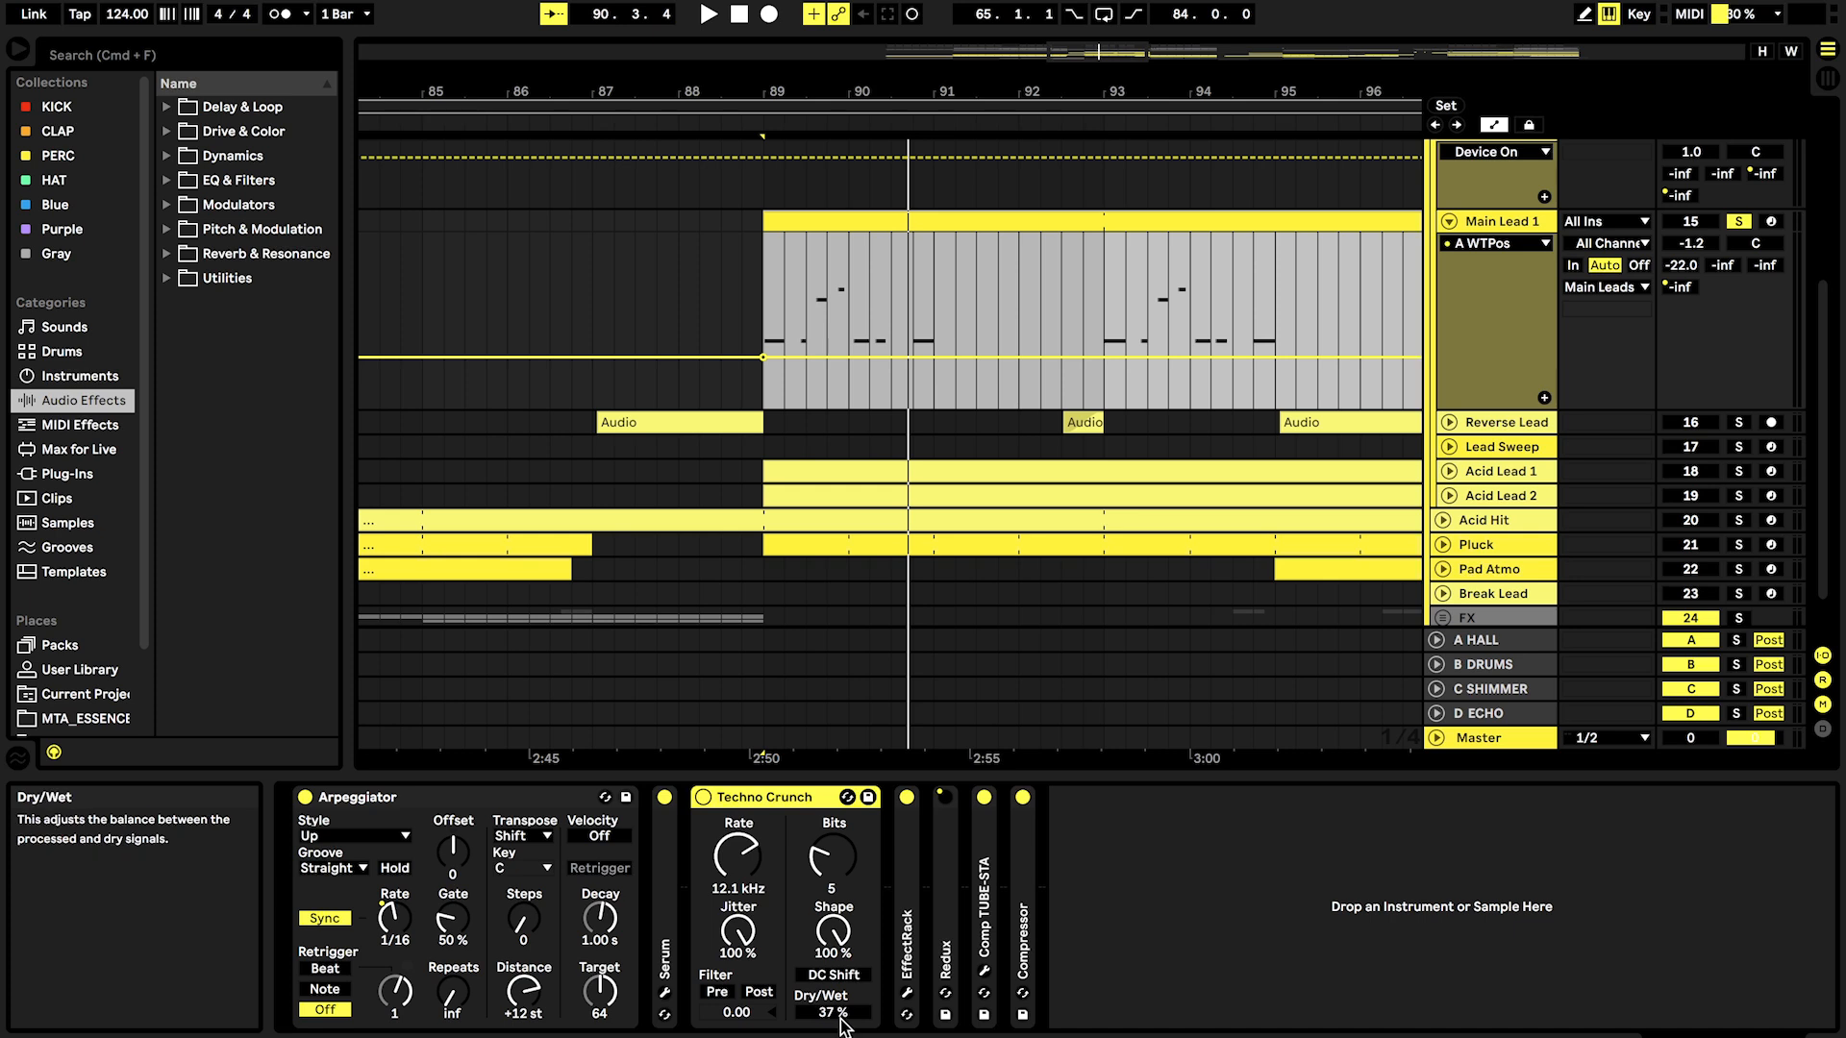
drag(738, 931, 762, 777)
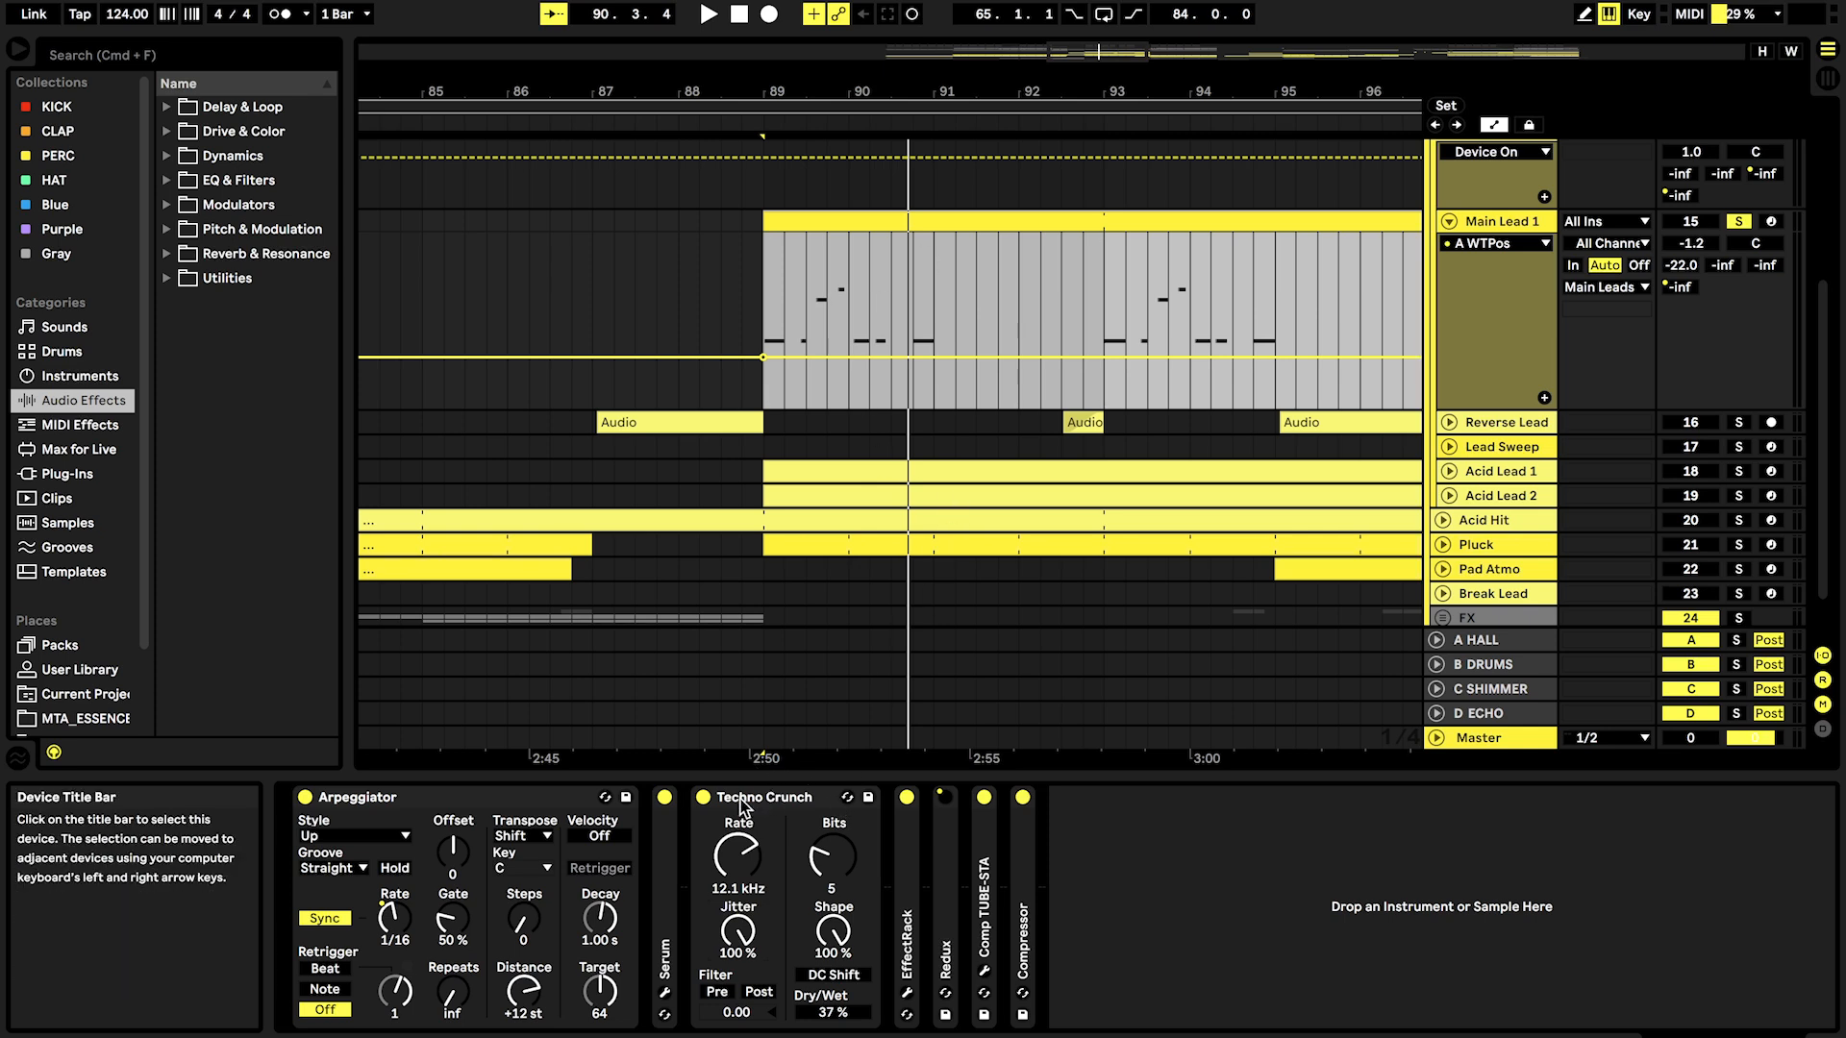
Step: Audition Main Lead 1 with Techno Crunch bypassed and active, leave it on and fold the device
click(703, 797)
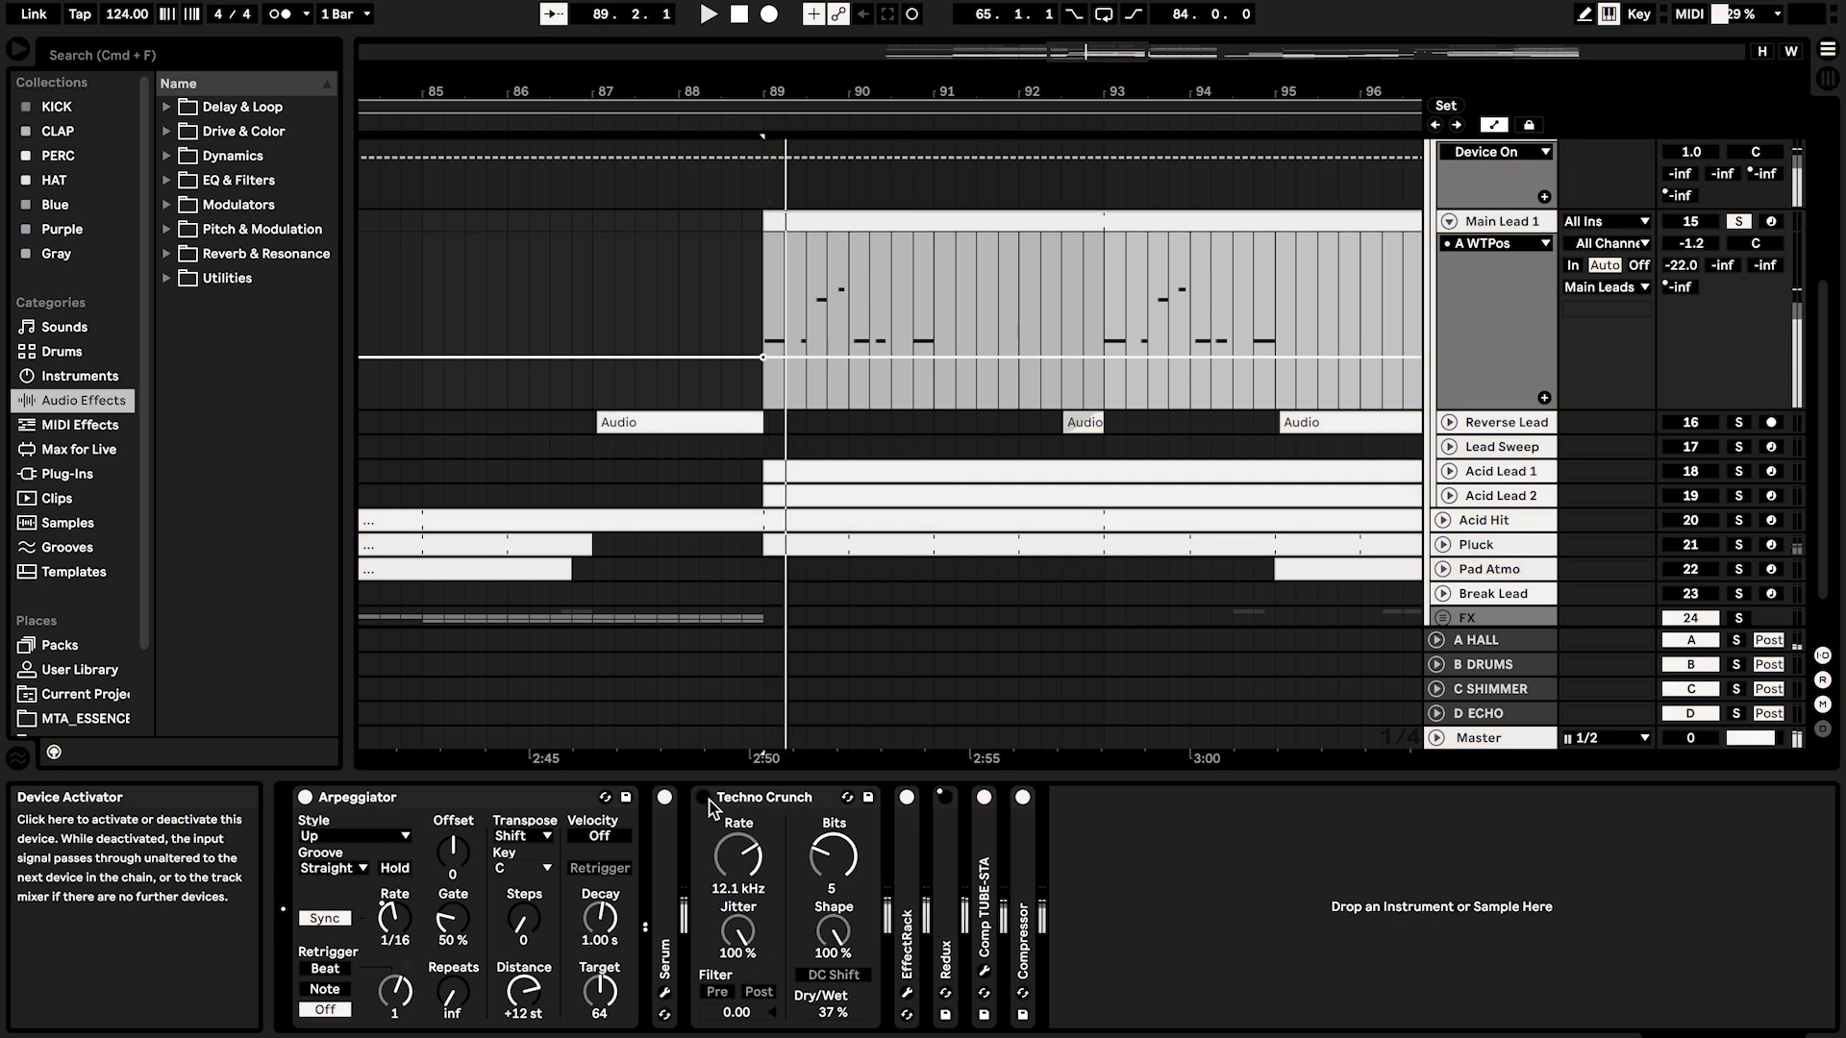
click(705, 799)
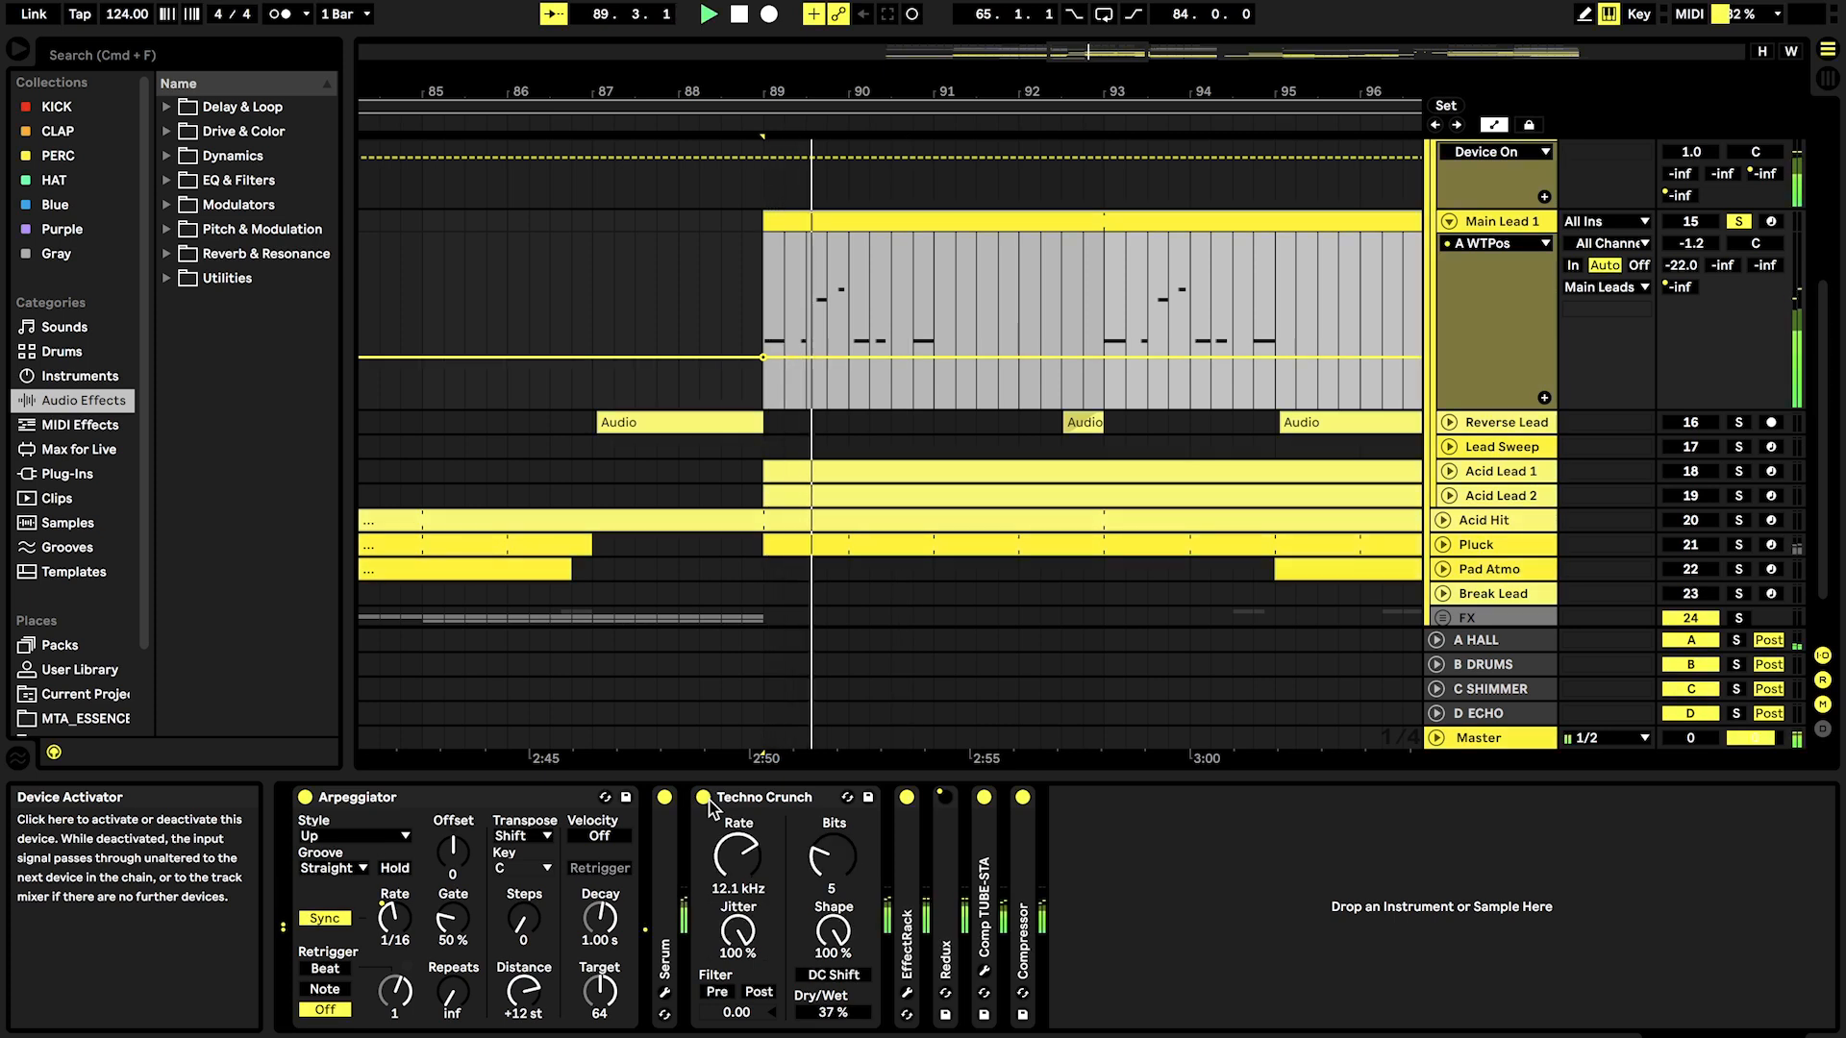
key(space)
click(704, 800)
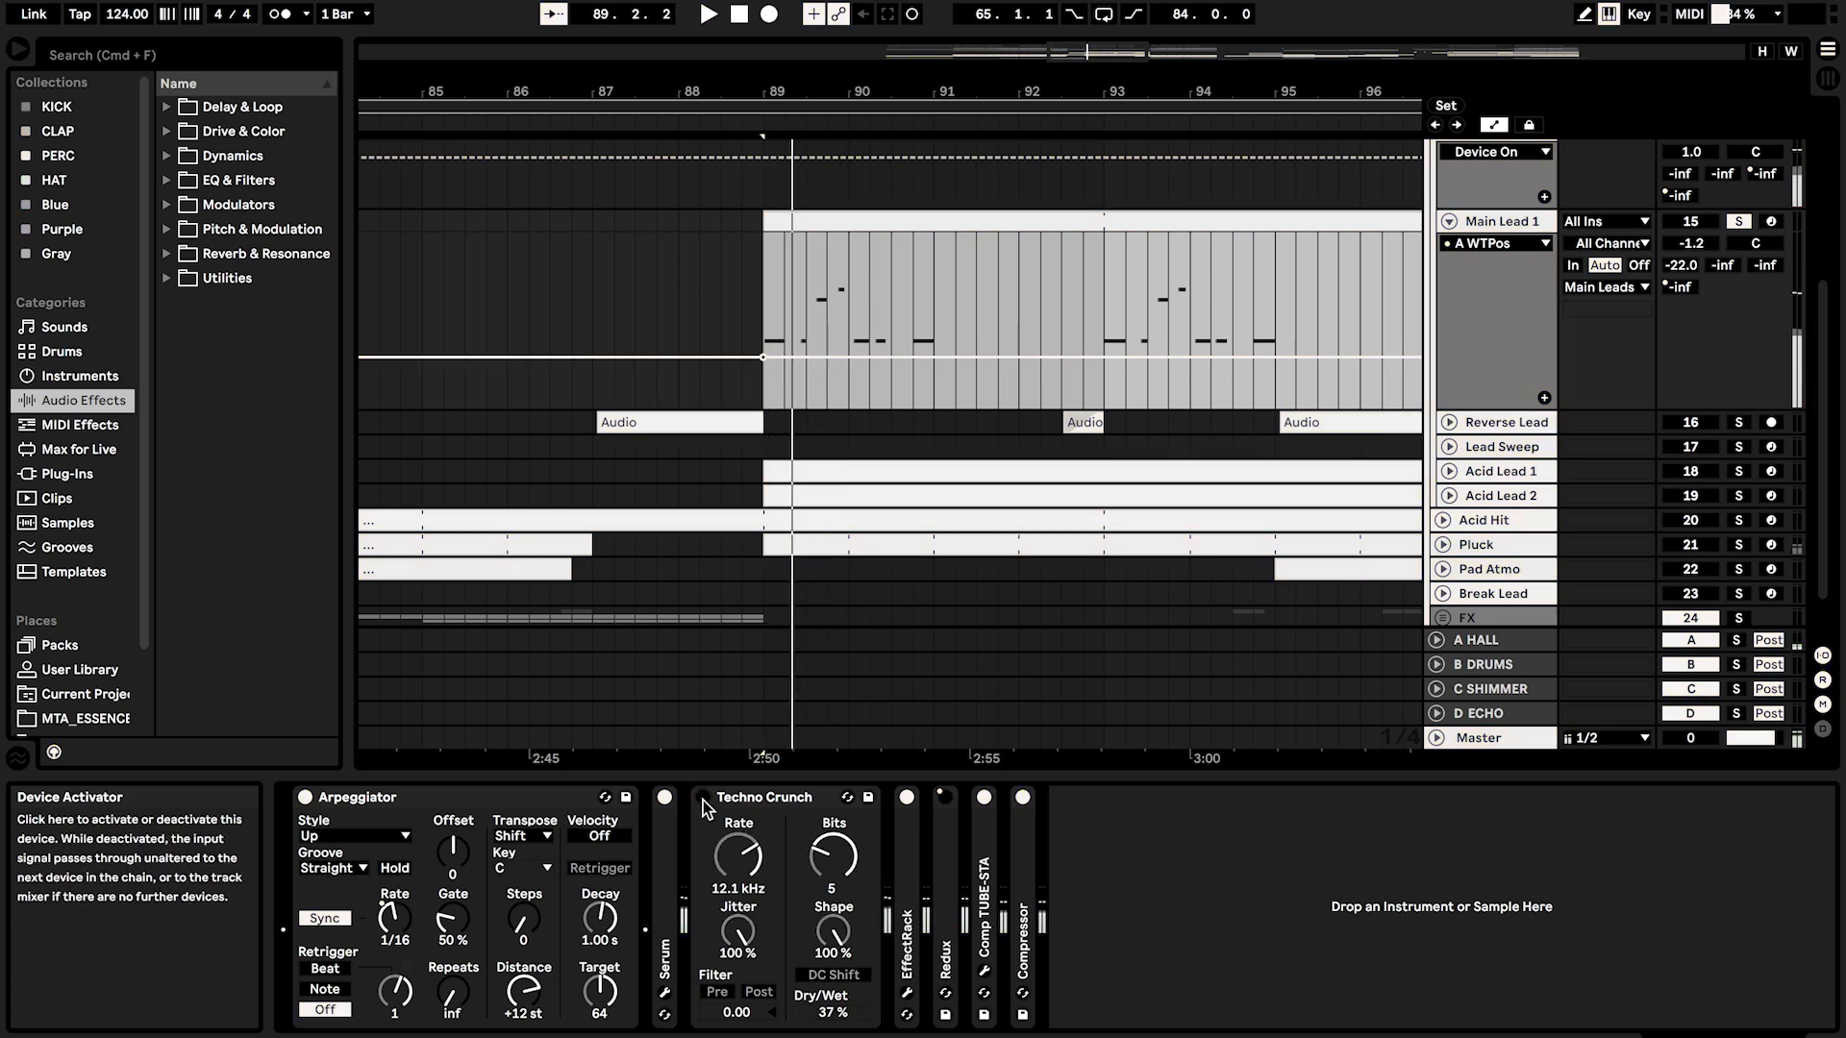
click(704, 800)
key(space)
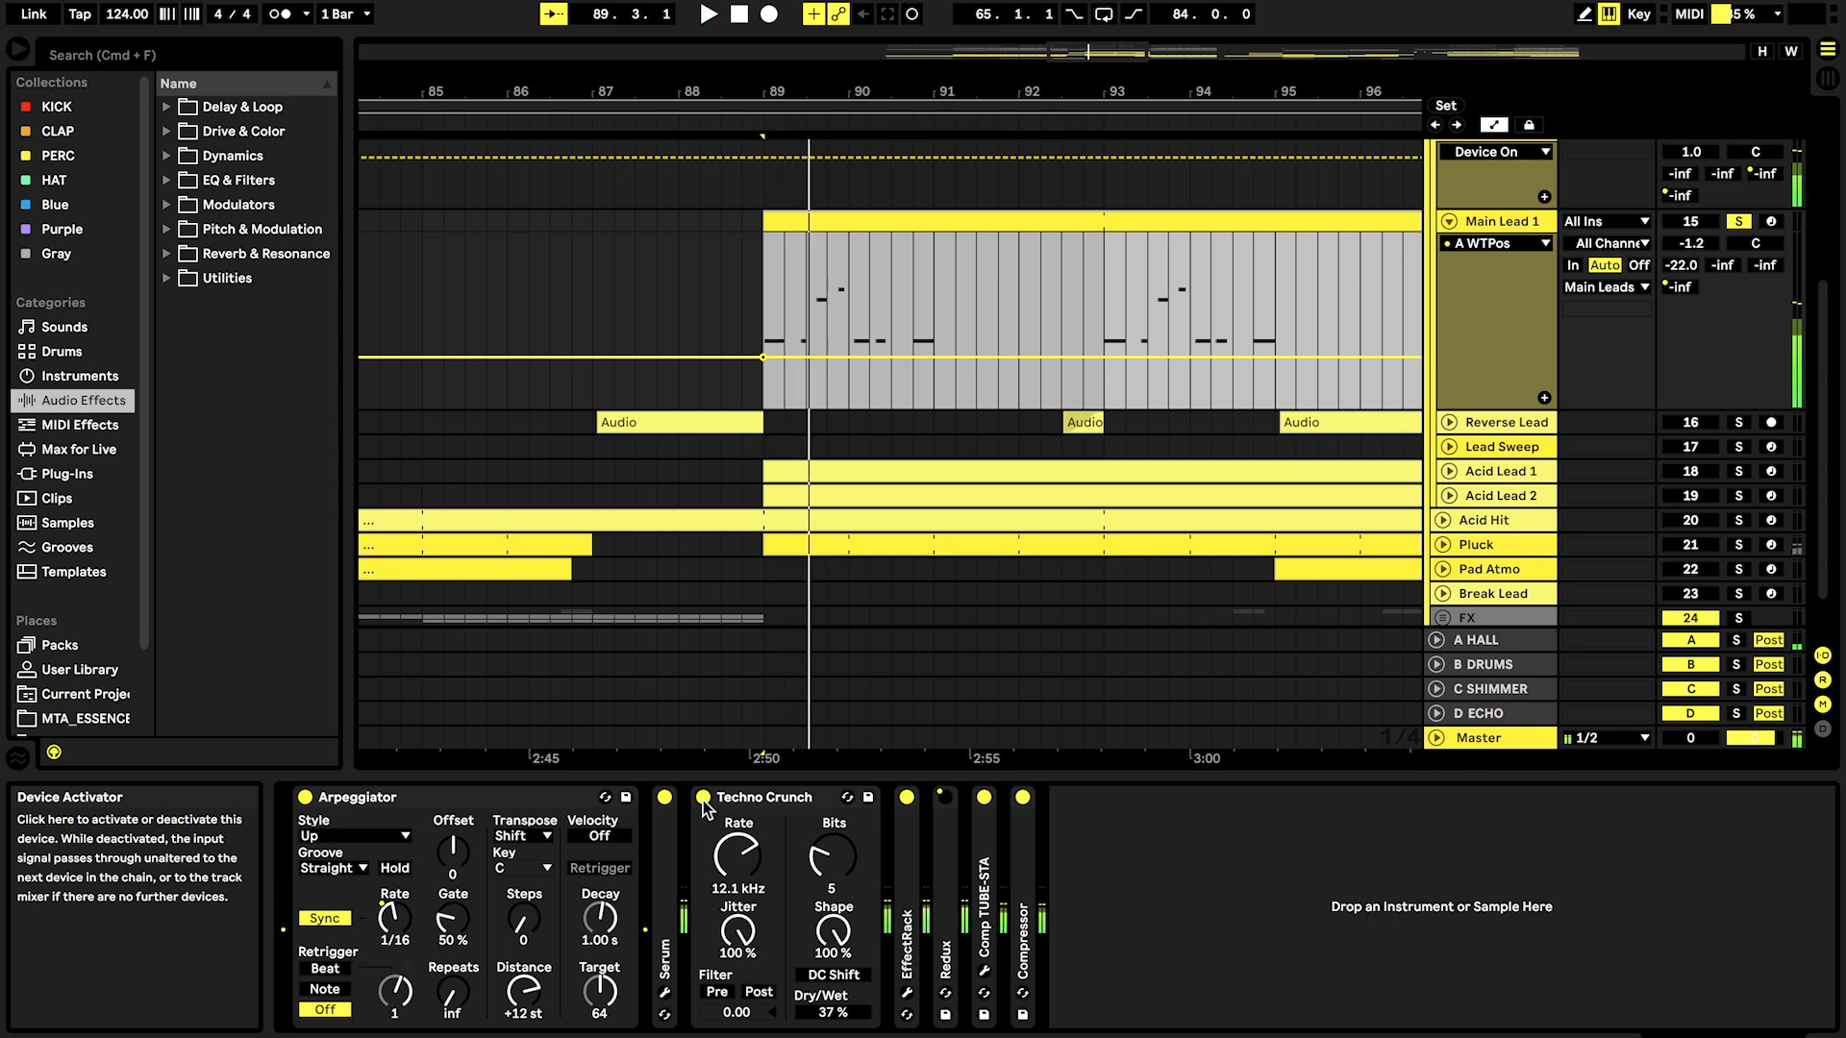
double_click(761, 800)
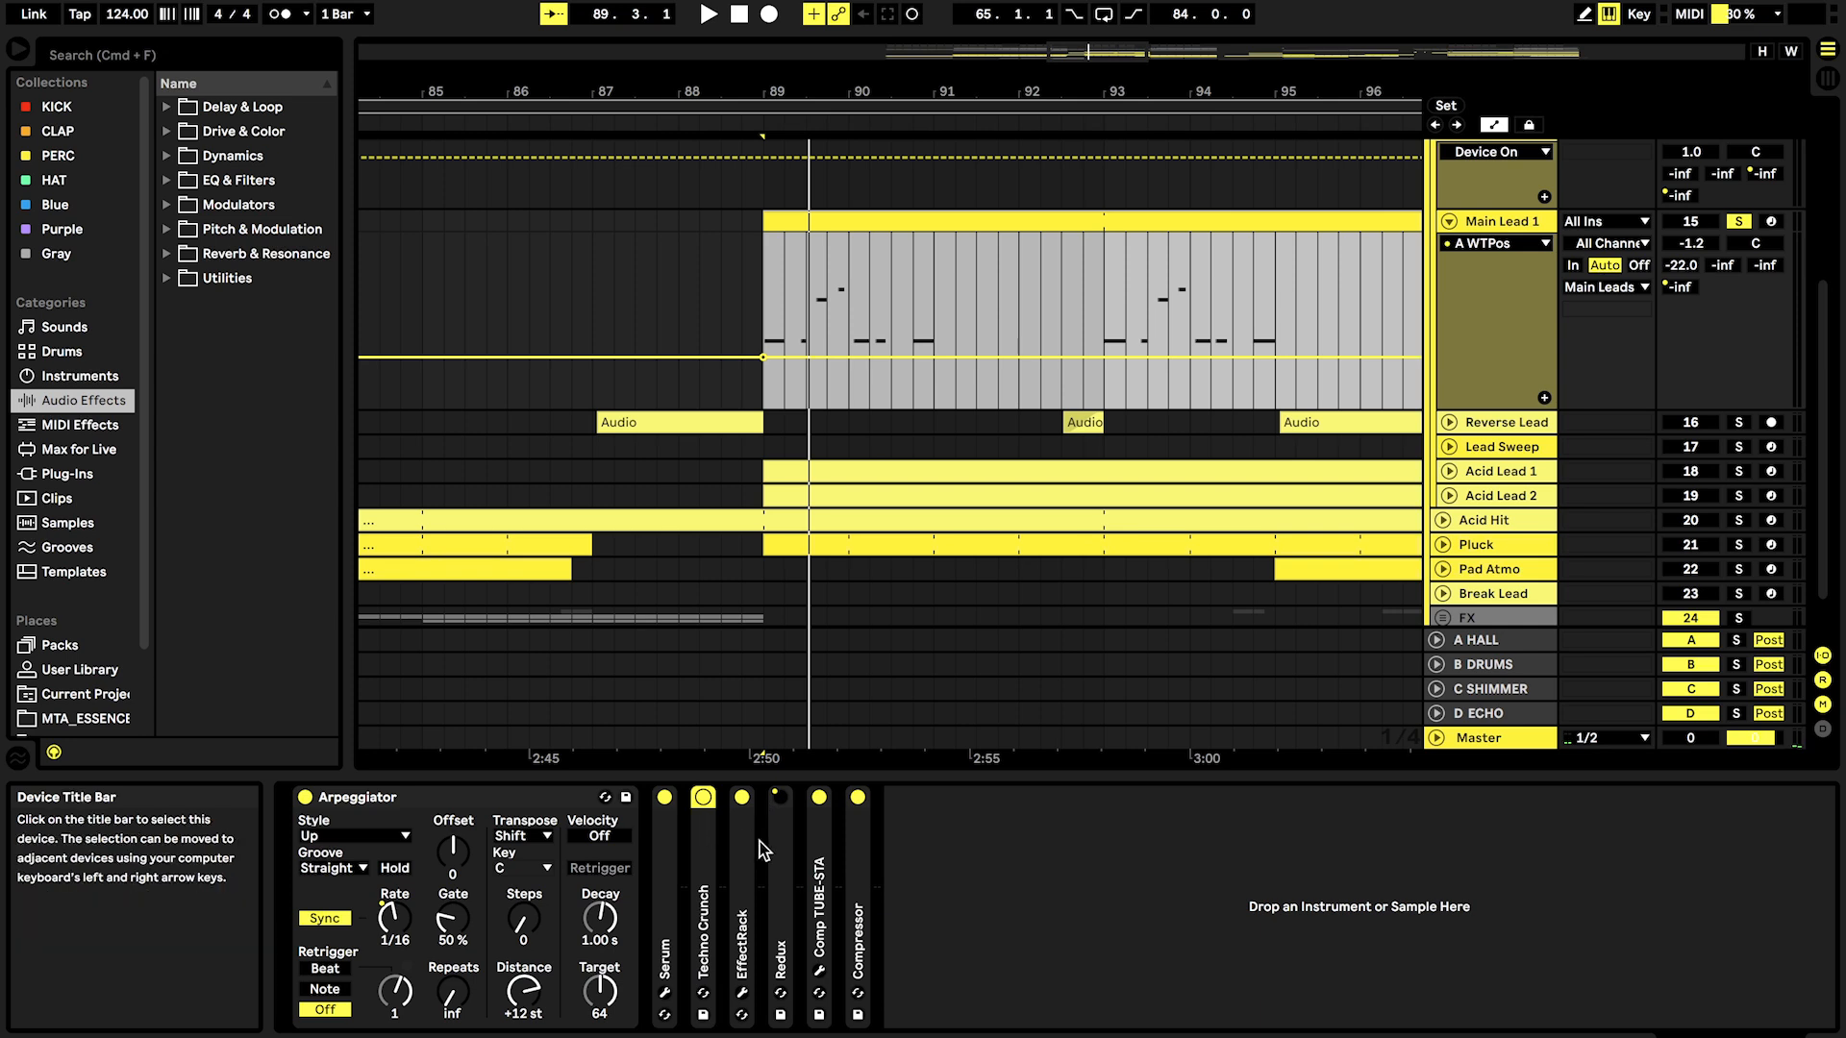
Step: Inspect the Decapitator inside Main Lead 1's EffectRack, fold that device again and unfold Redux
double_click(748, 850)
click(795, 808)
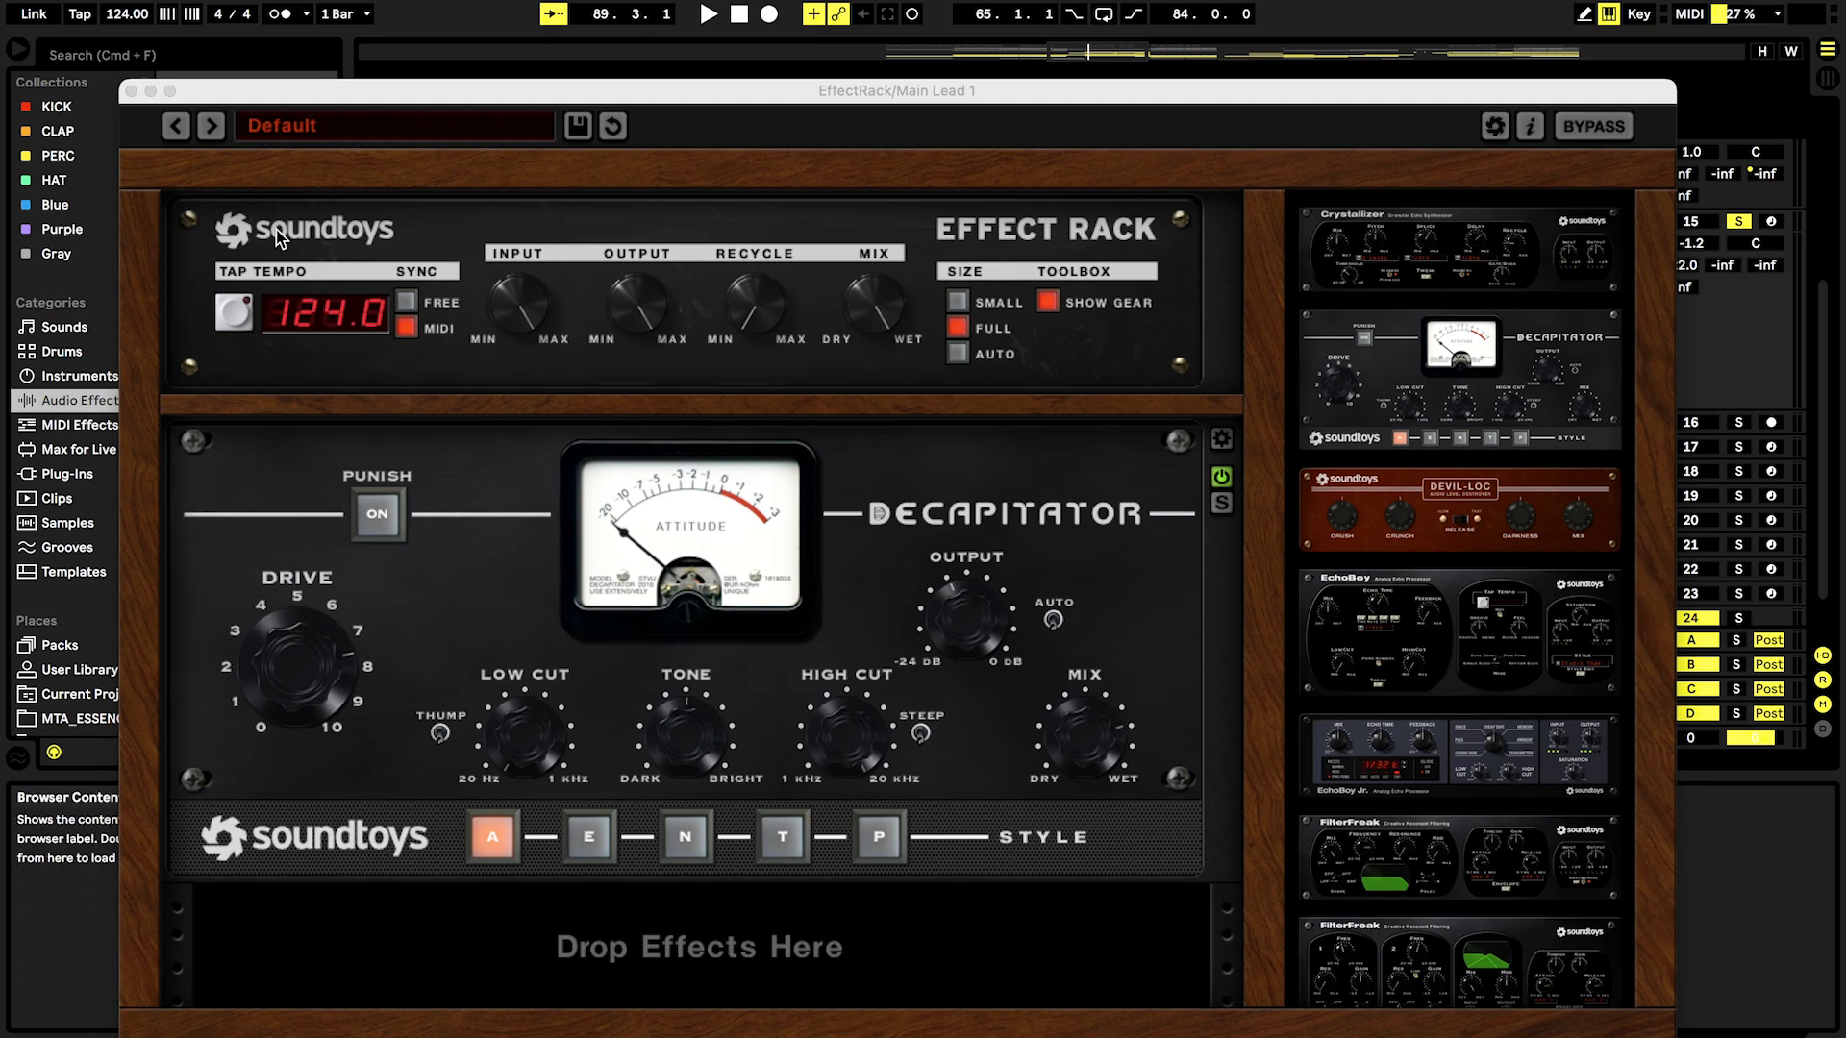
click(132, 92)
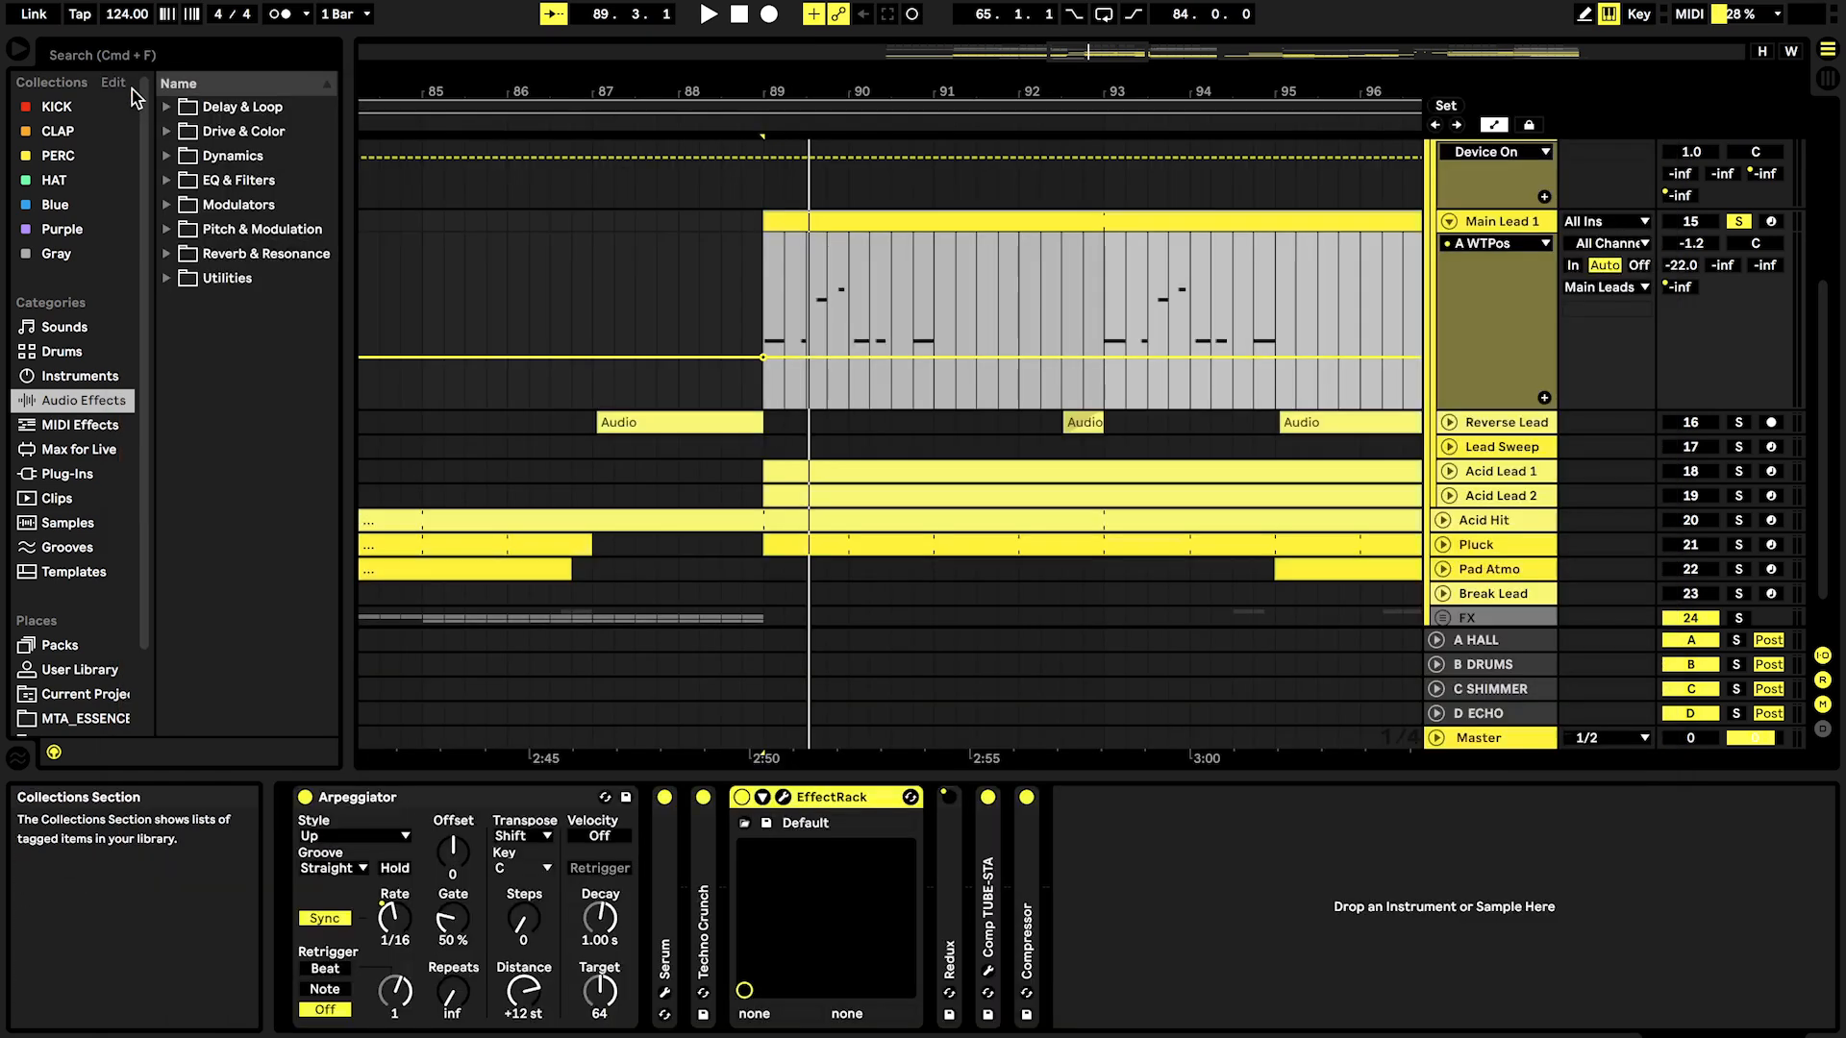
double_click(829, 798)
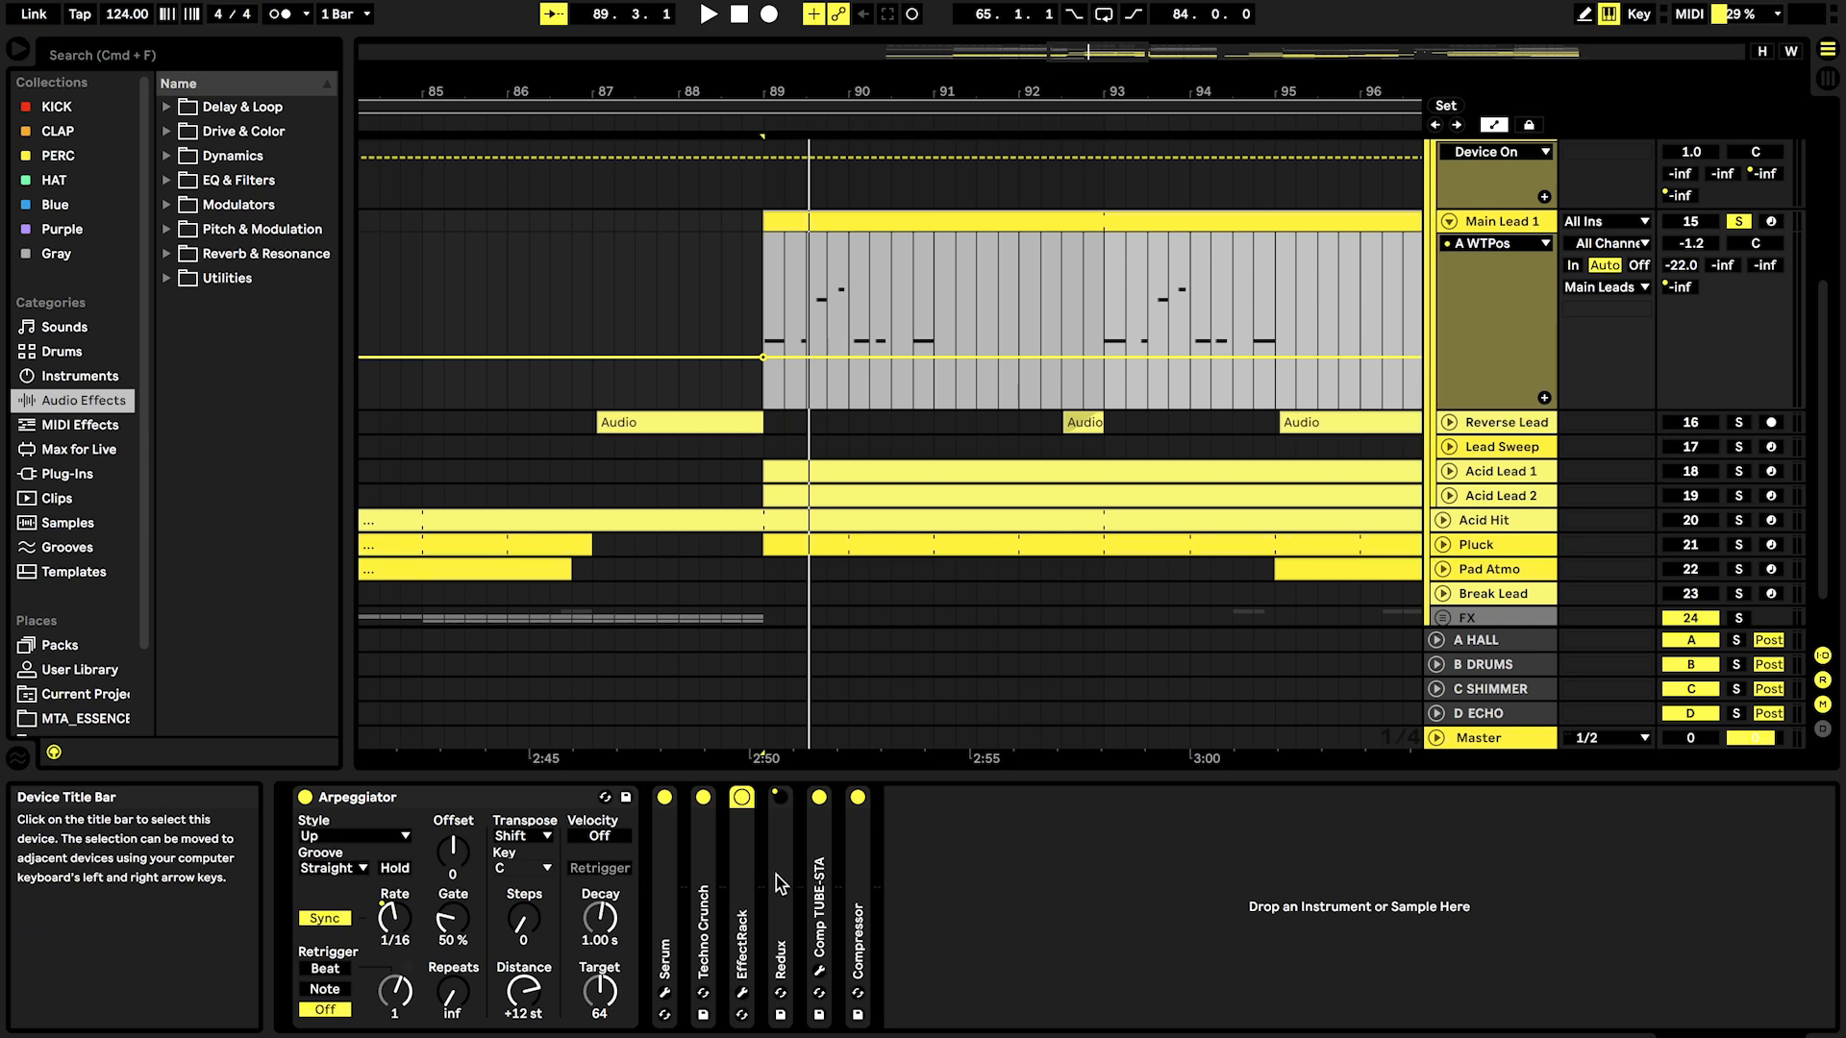
double_click(781, 883)
Step: Go to Main Lead 1's last section at bar 137 and unfold Serum to show its A WTPos automation
scroll(703, 521, down, 5)
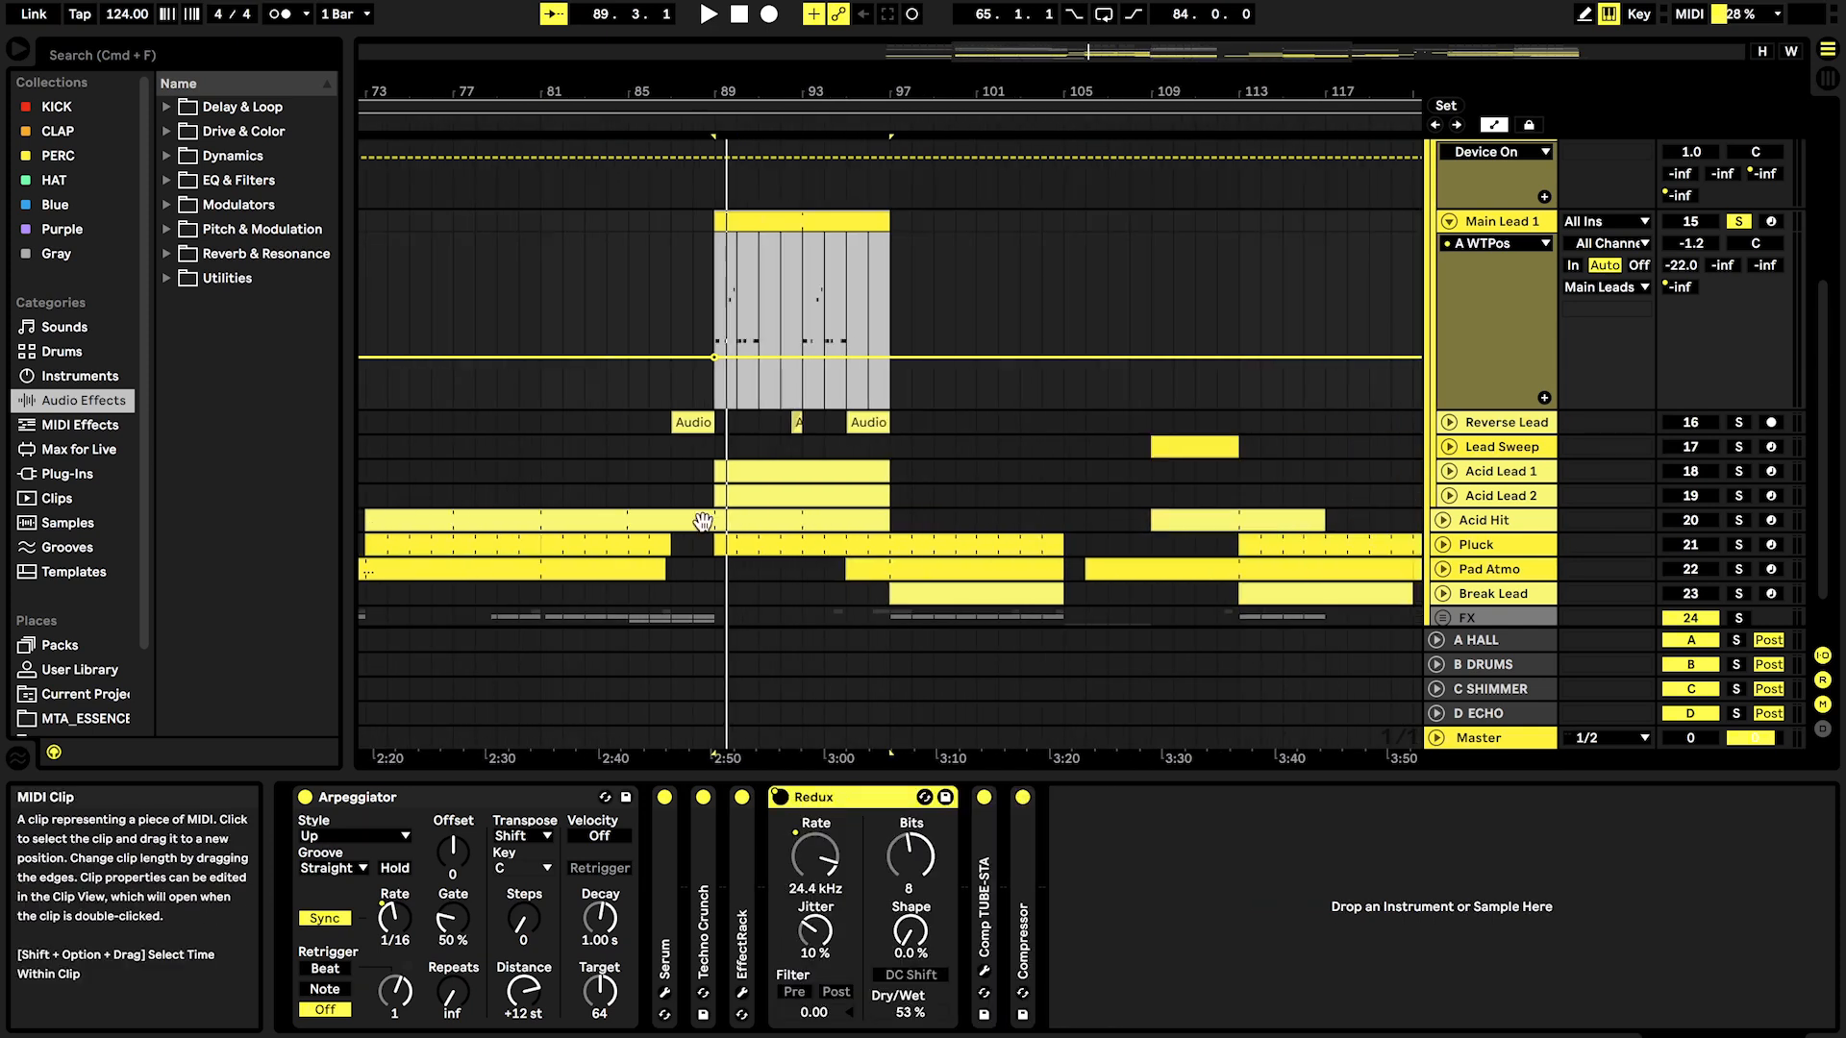
scroll(702, 521, down, 3)
scroll(1296, 316, up, 5)
drag(1295, 314, 878, 333)
click(852, 328)
double_click(668, 852)
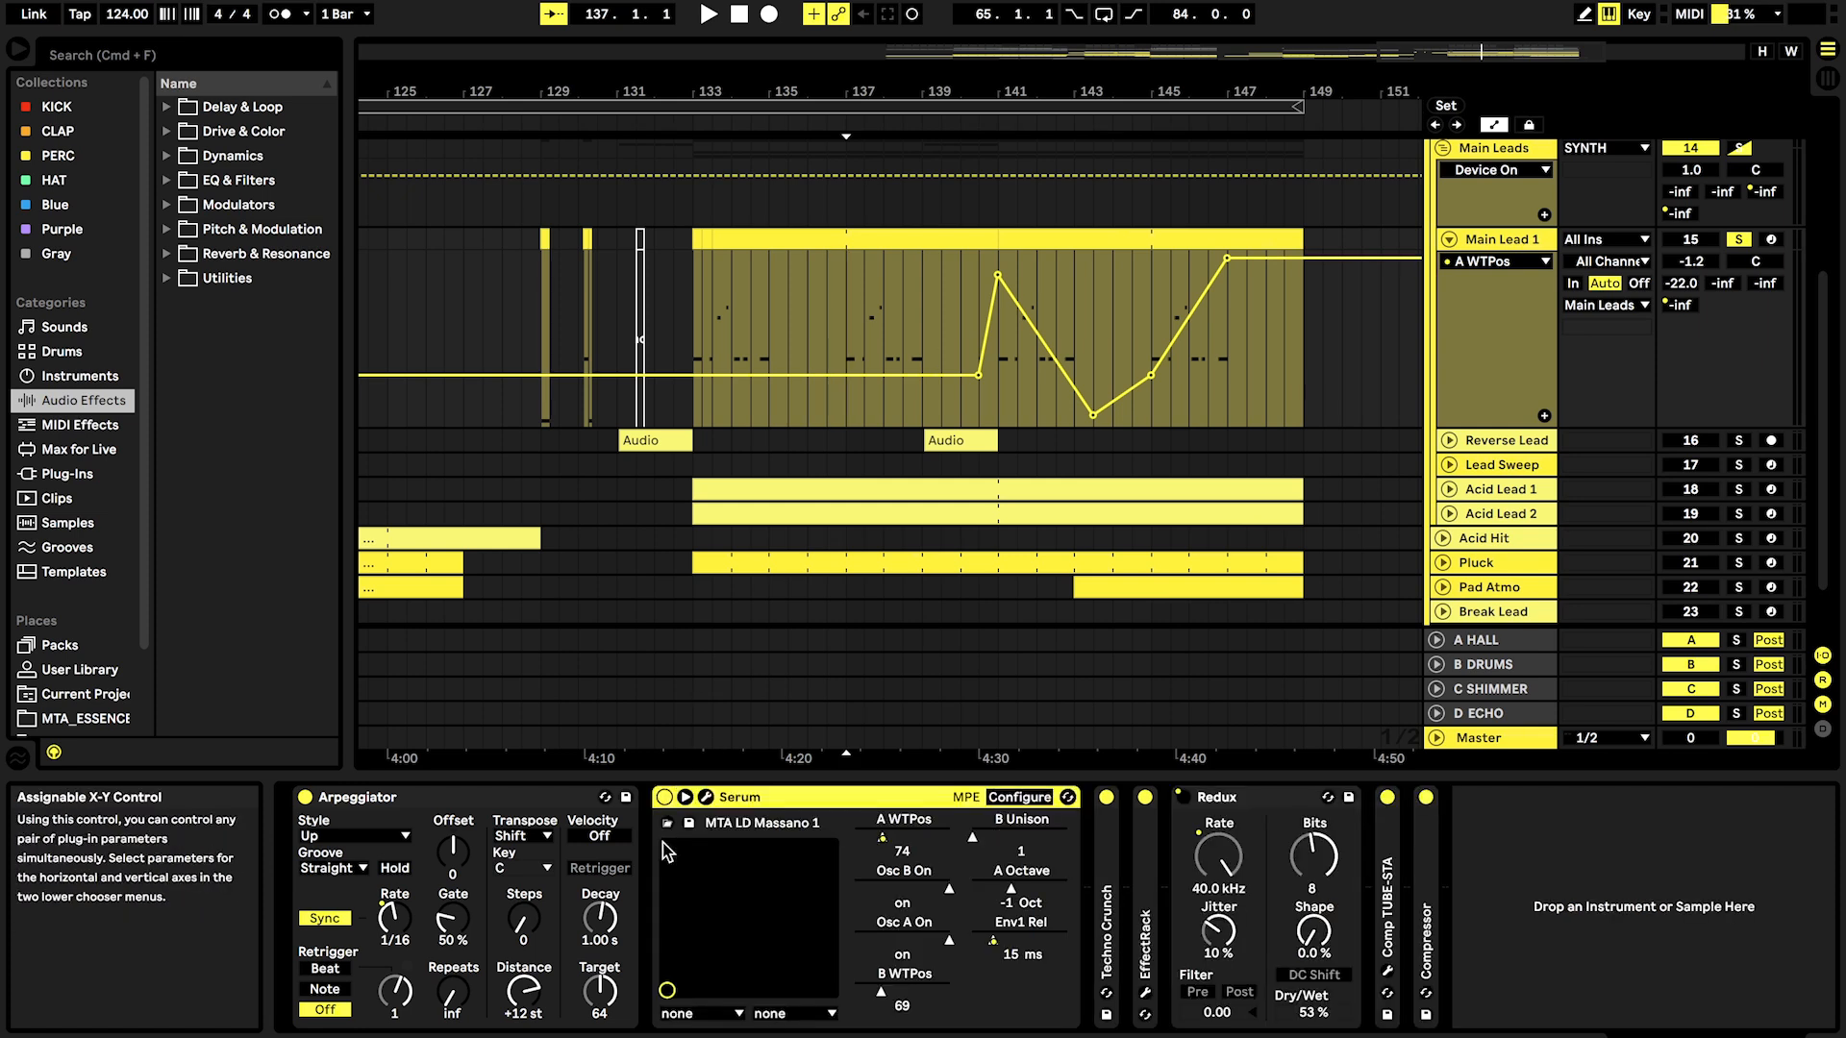
click(883, 839)
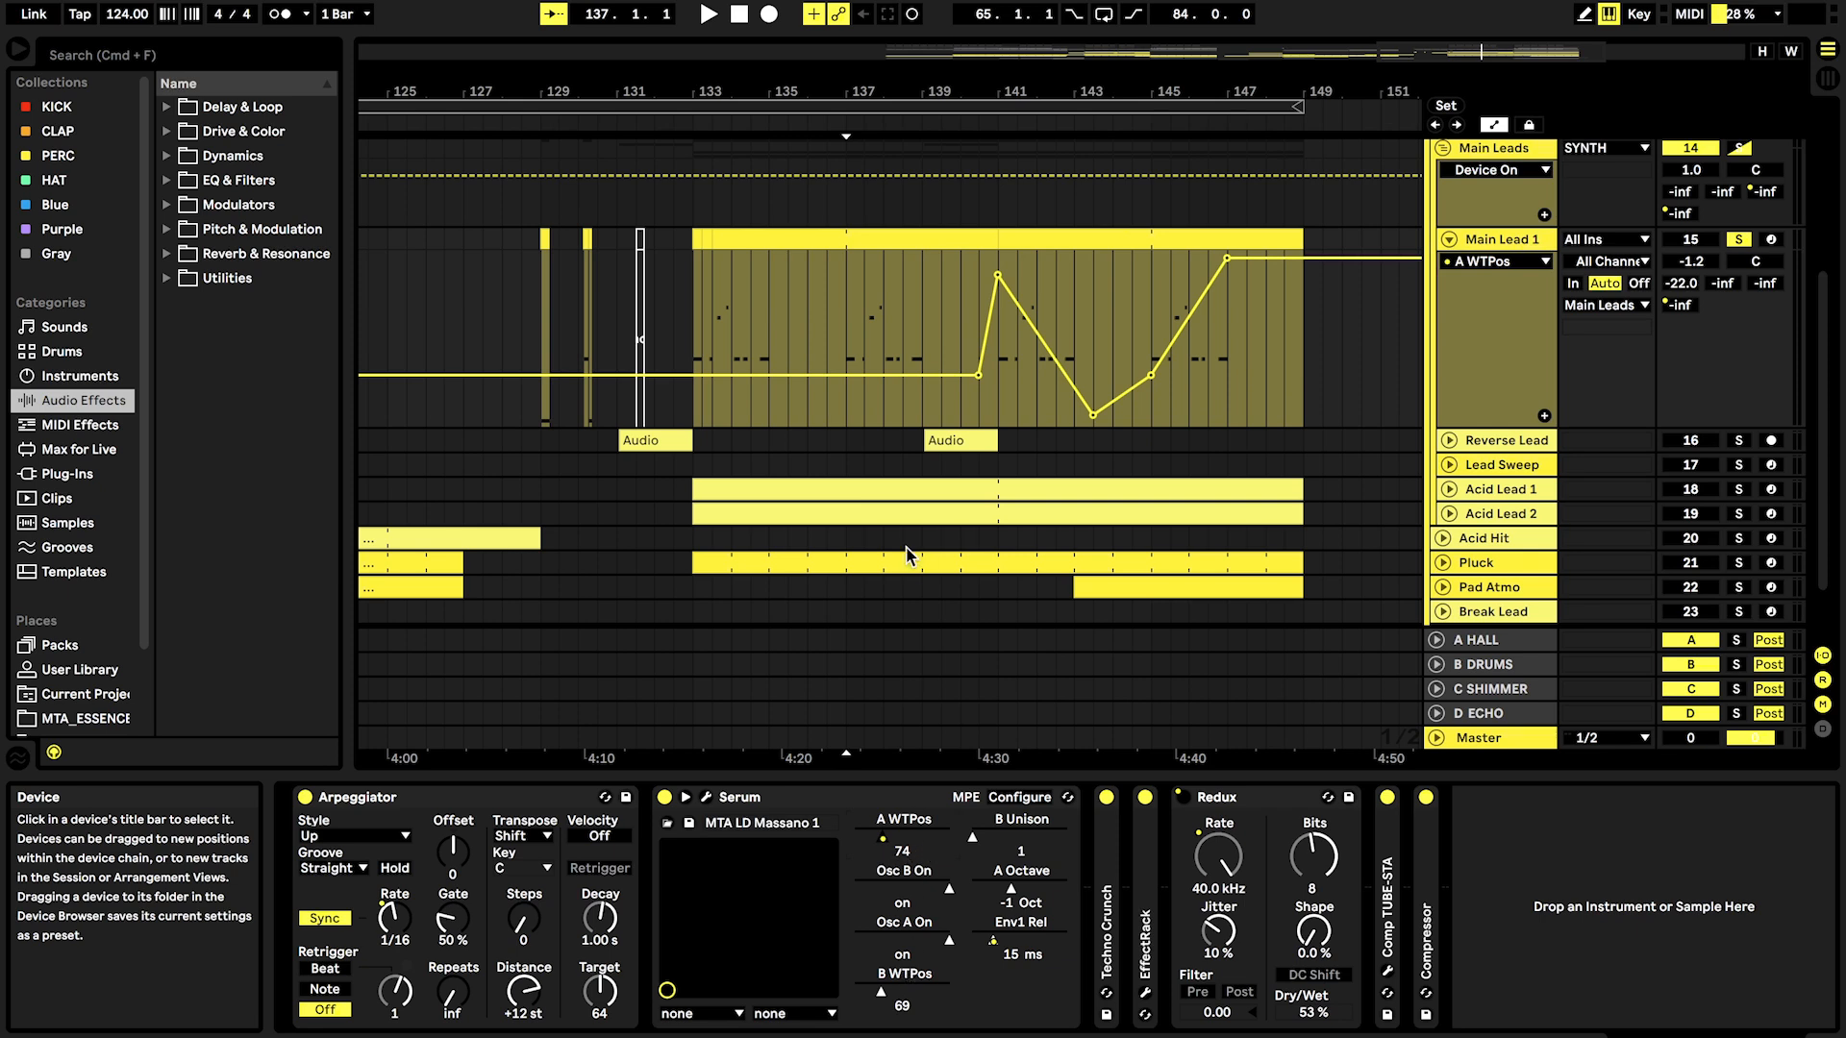
Step: Set the playback position to the A WTPos automation peak at bar 141 and check oscillator A's waveform in Serum's window
scroll(711, 339, left, 1)
scroll(919, 333, up, 3)
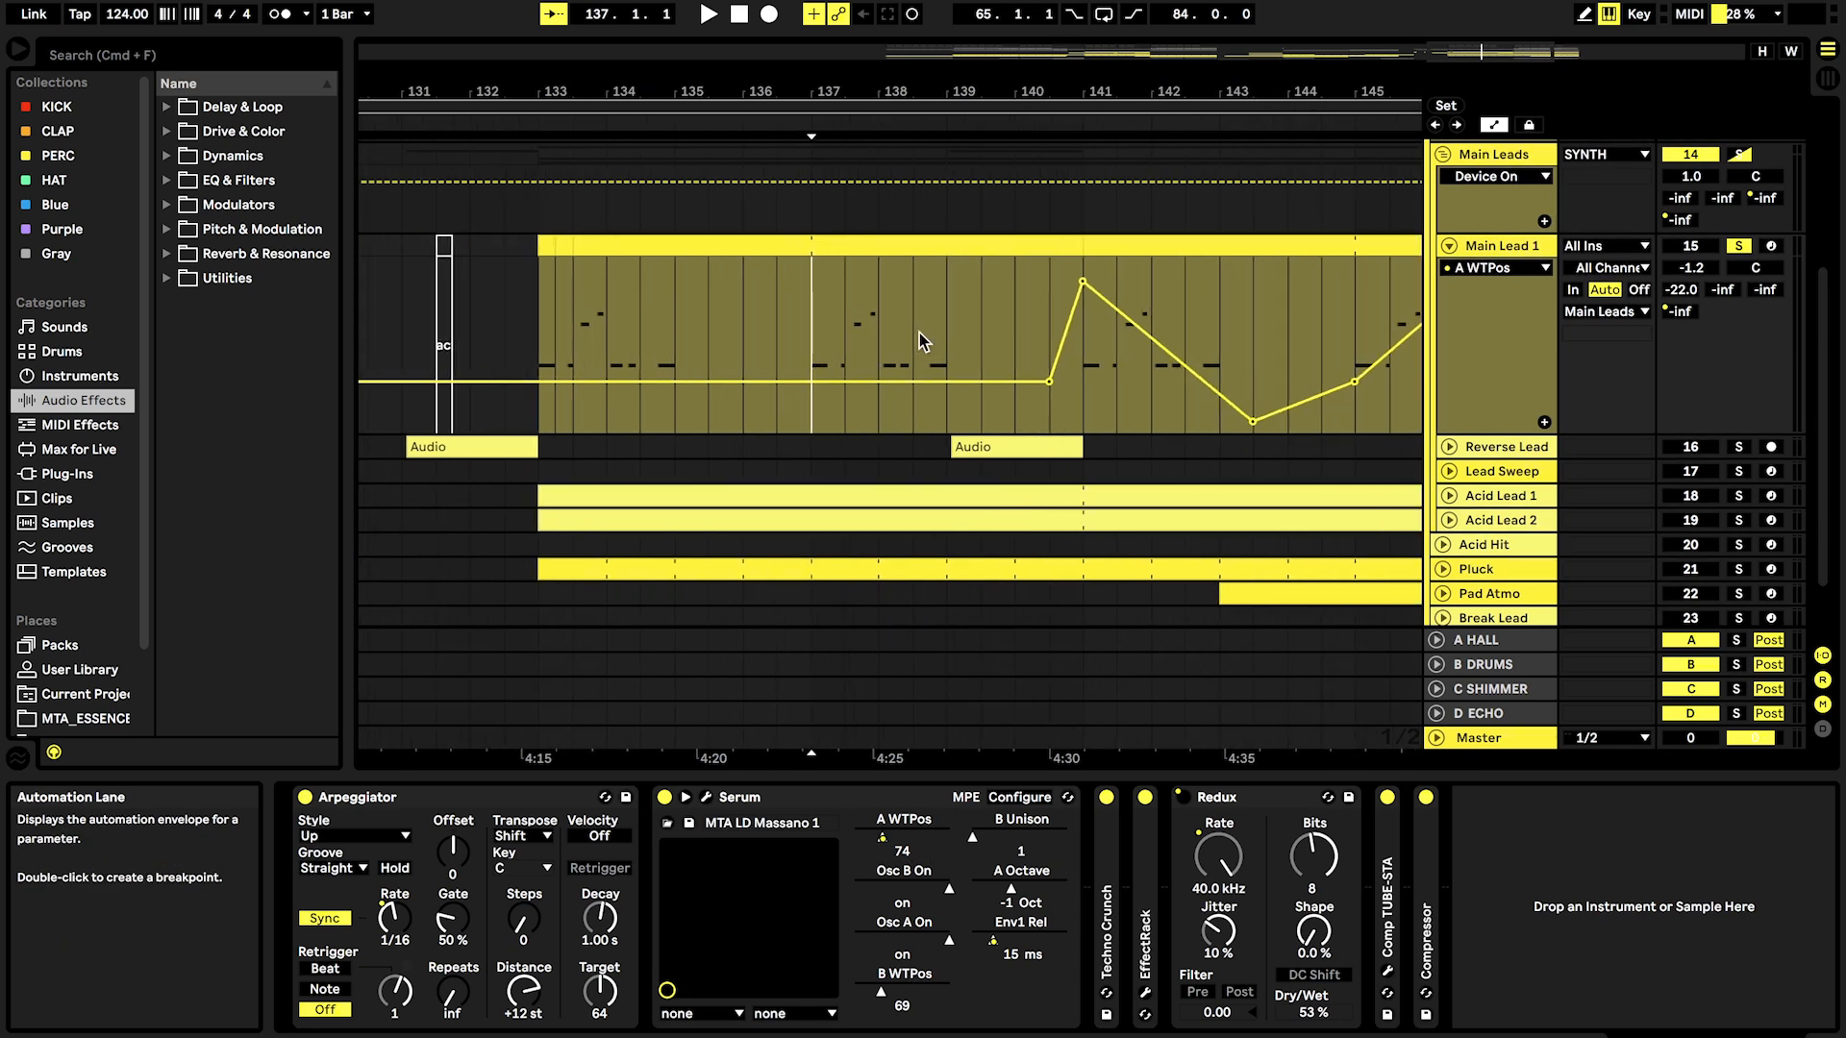
scroll(919, 332, right, 2)
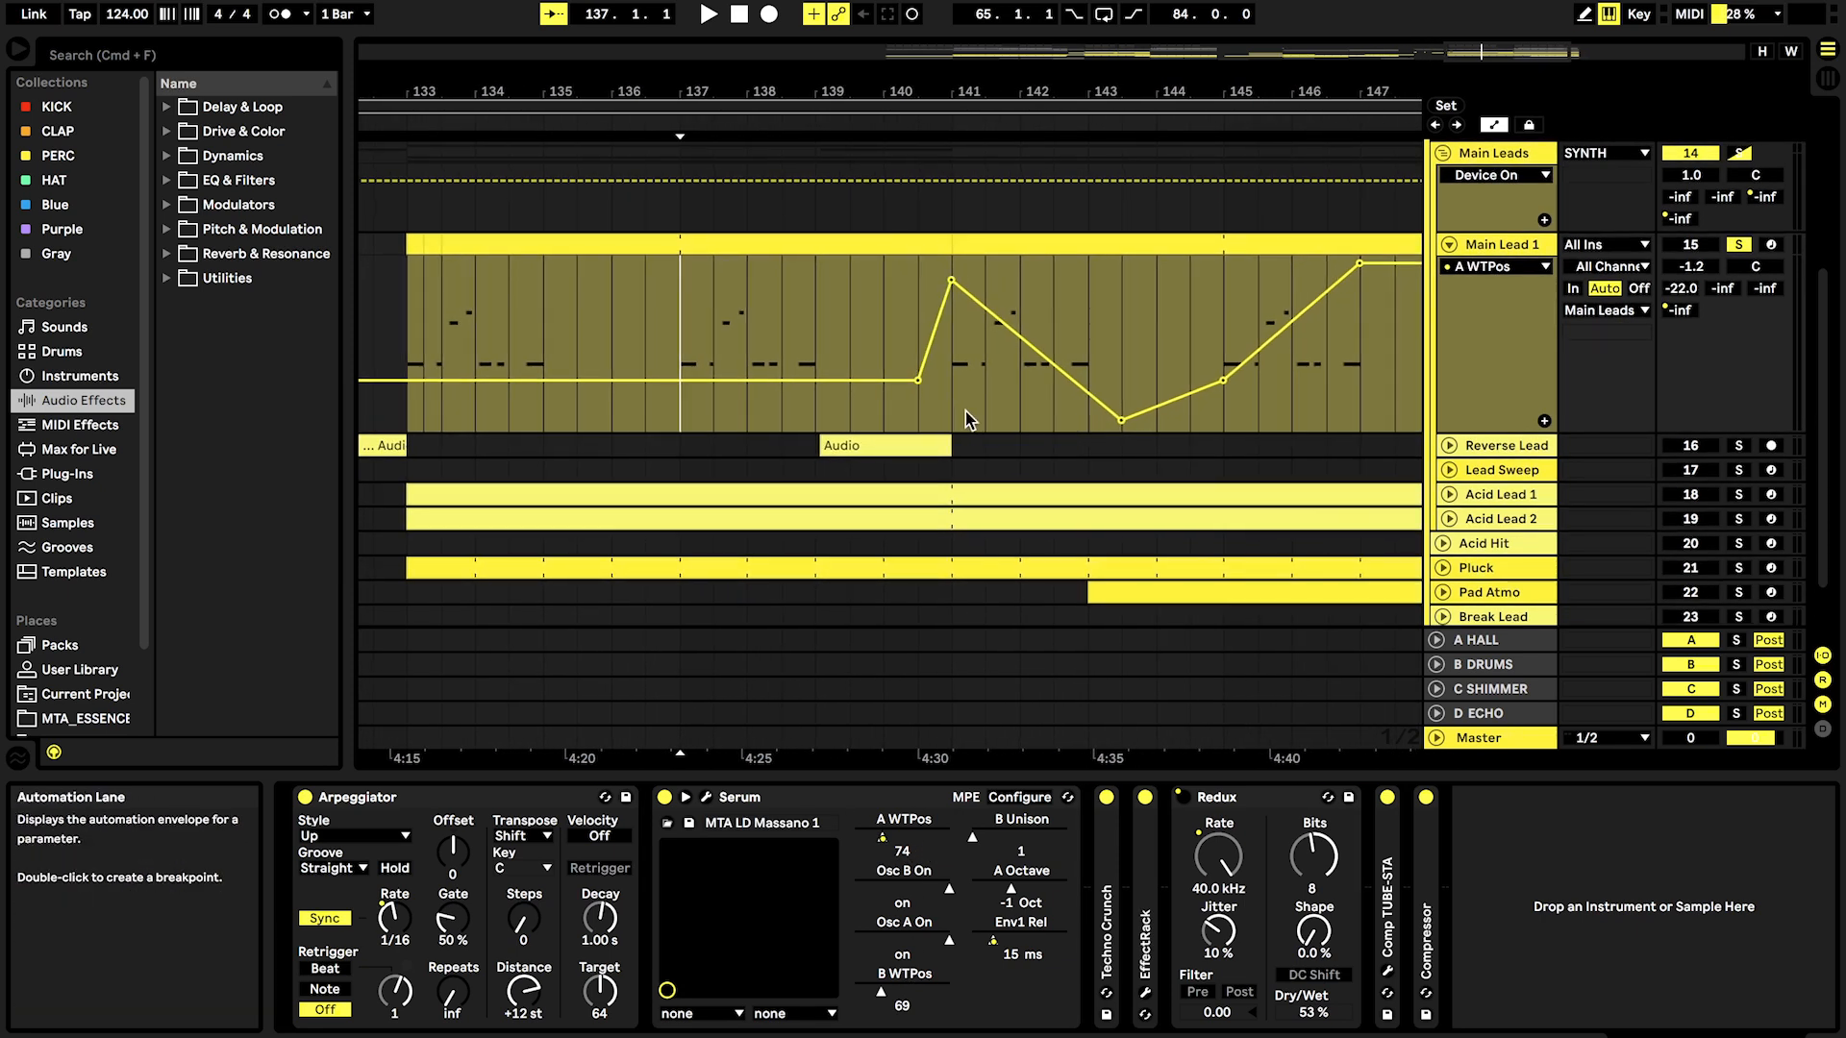
scroll(968, 419, right, 1)
scroll(968, 419, down, 1)
click(869, 389)
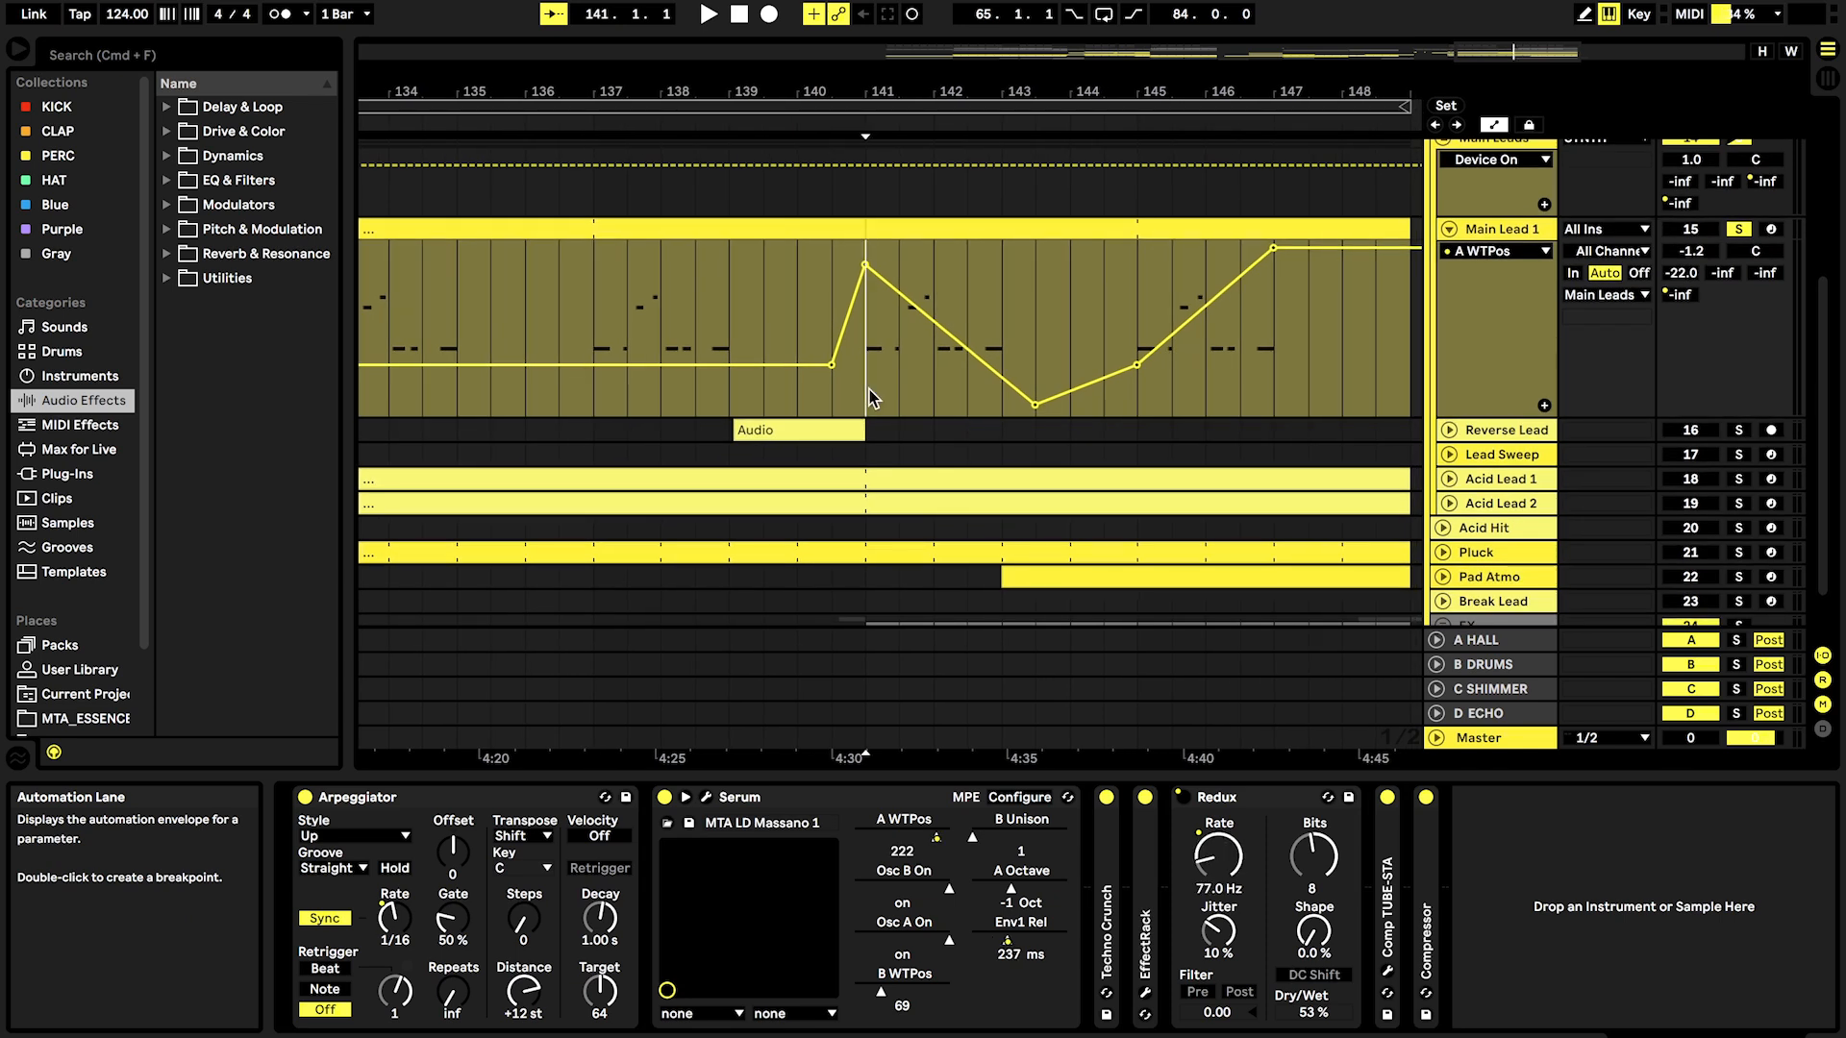
click(706, 796)
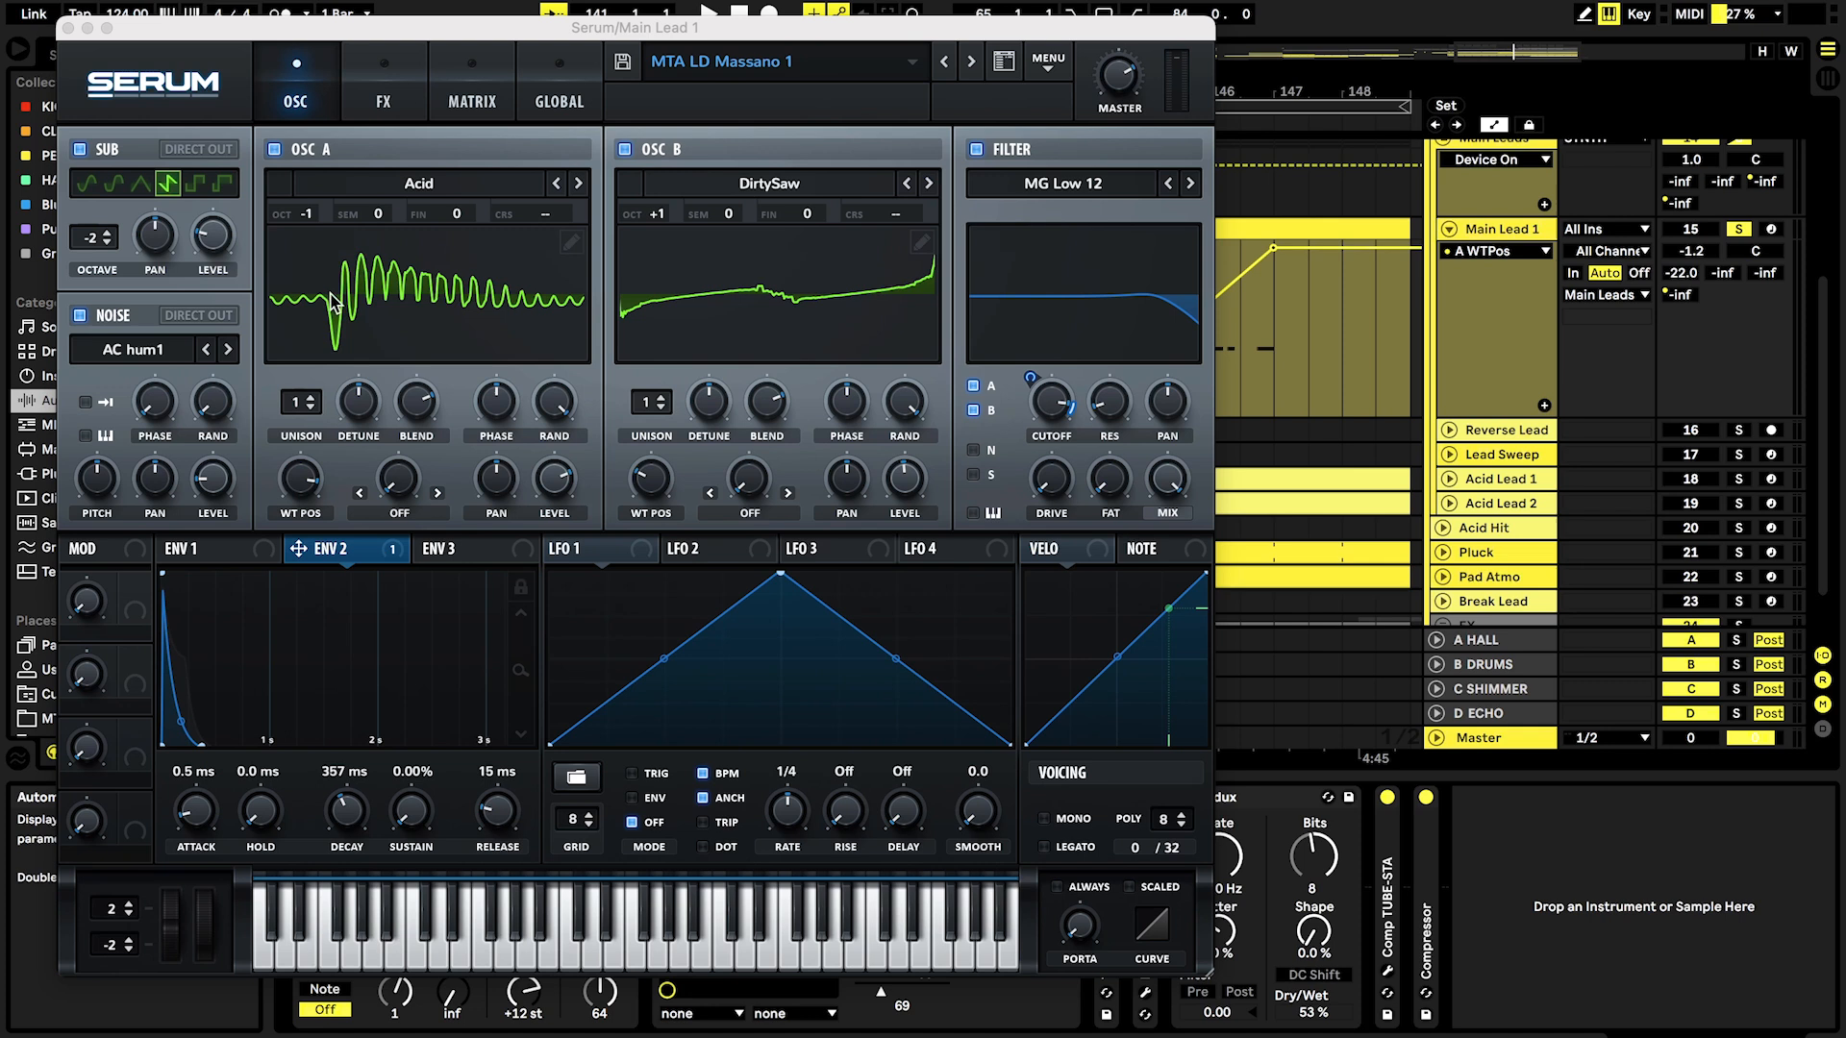
click(67, 27)
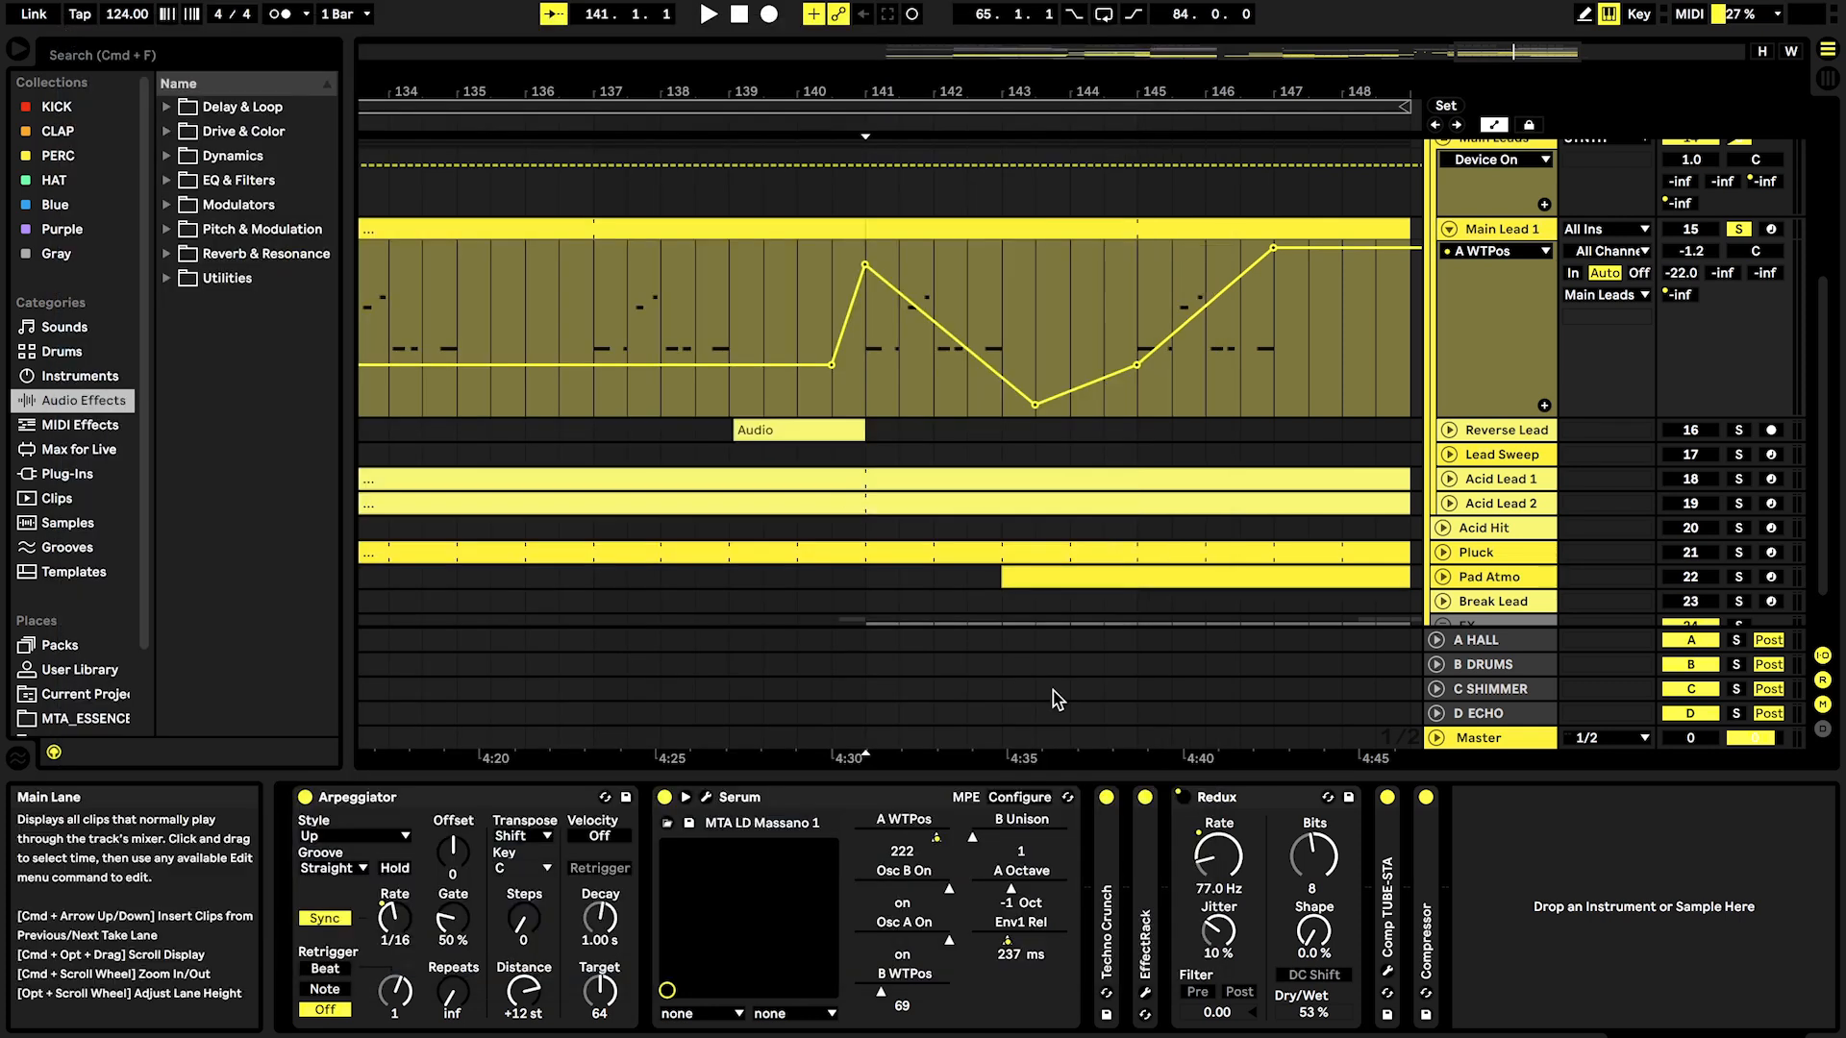
Step: Display Main Lead 1's Env1 Rel automation, followed by its D-ECHO send automation
click(1008, 939)
click(1009, 939)
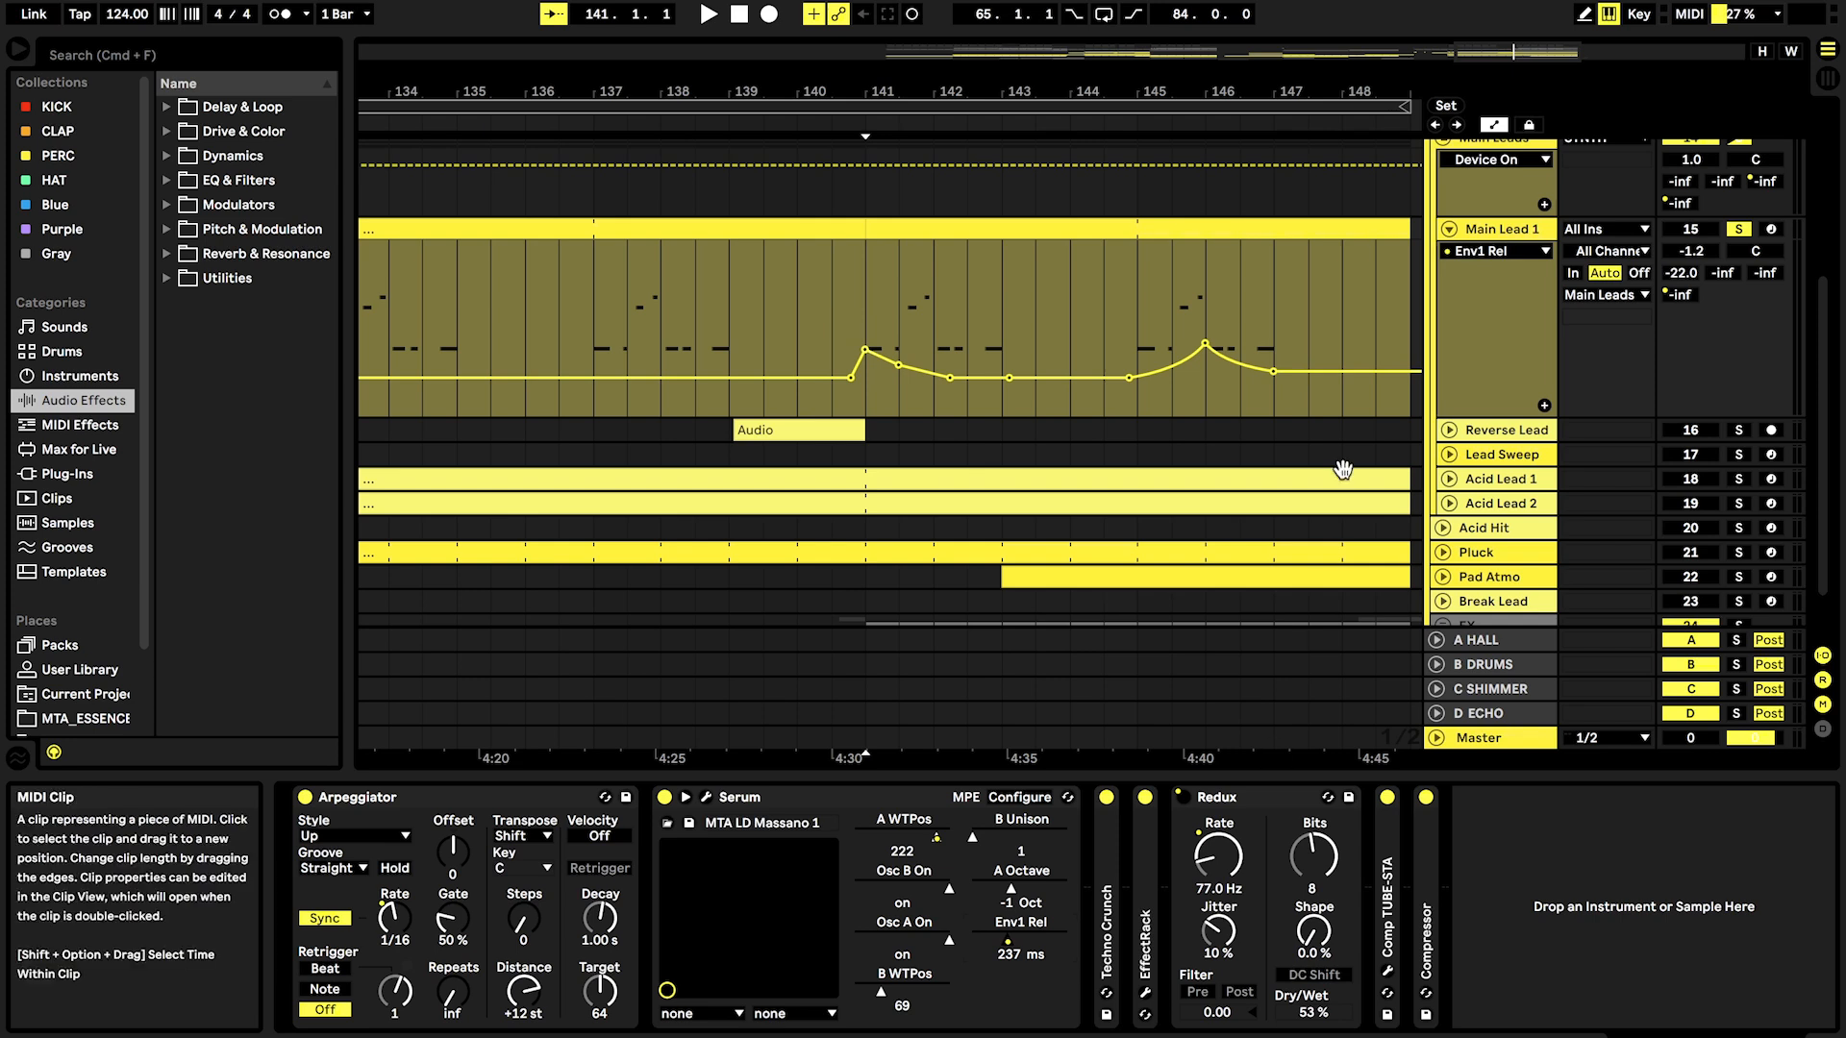
click(1682, 297)
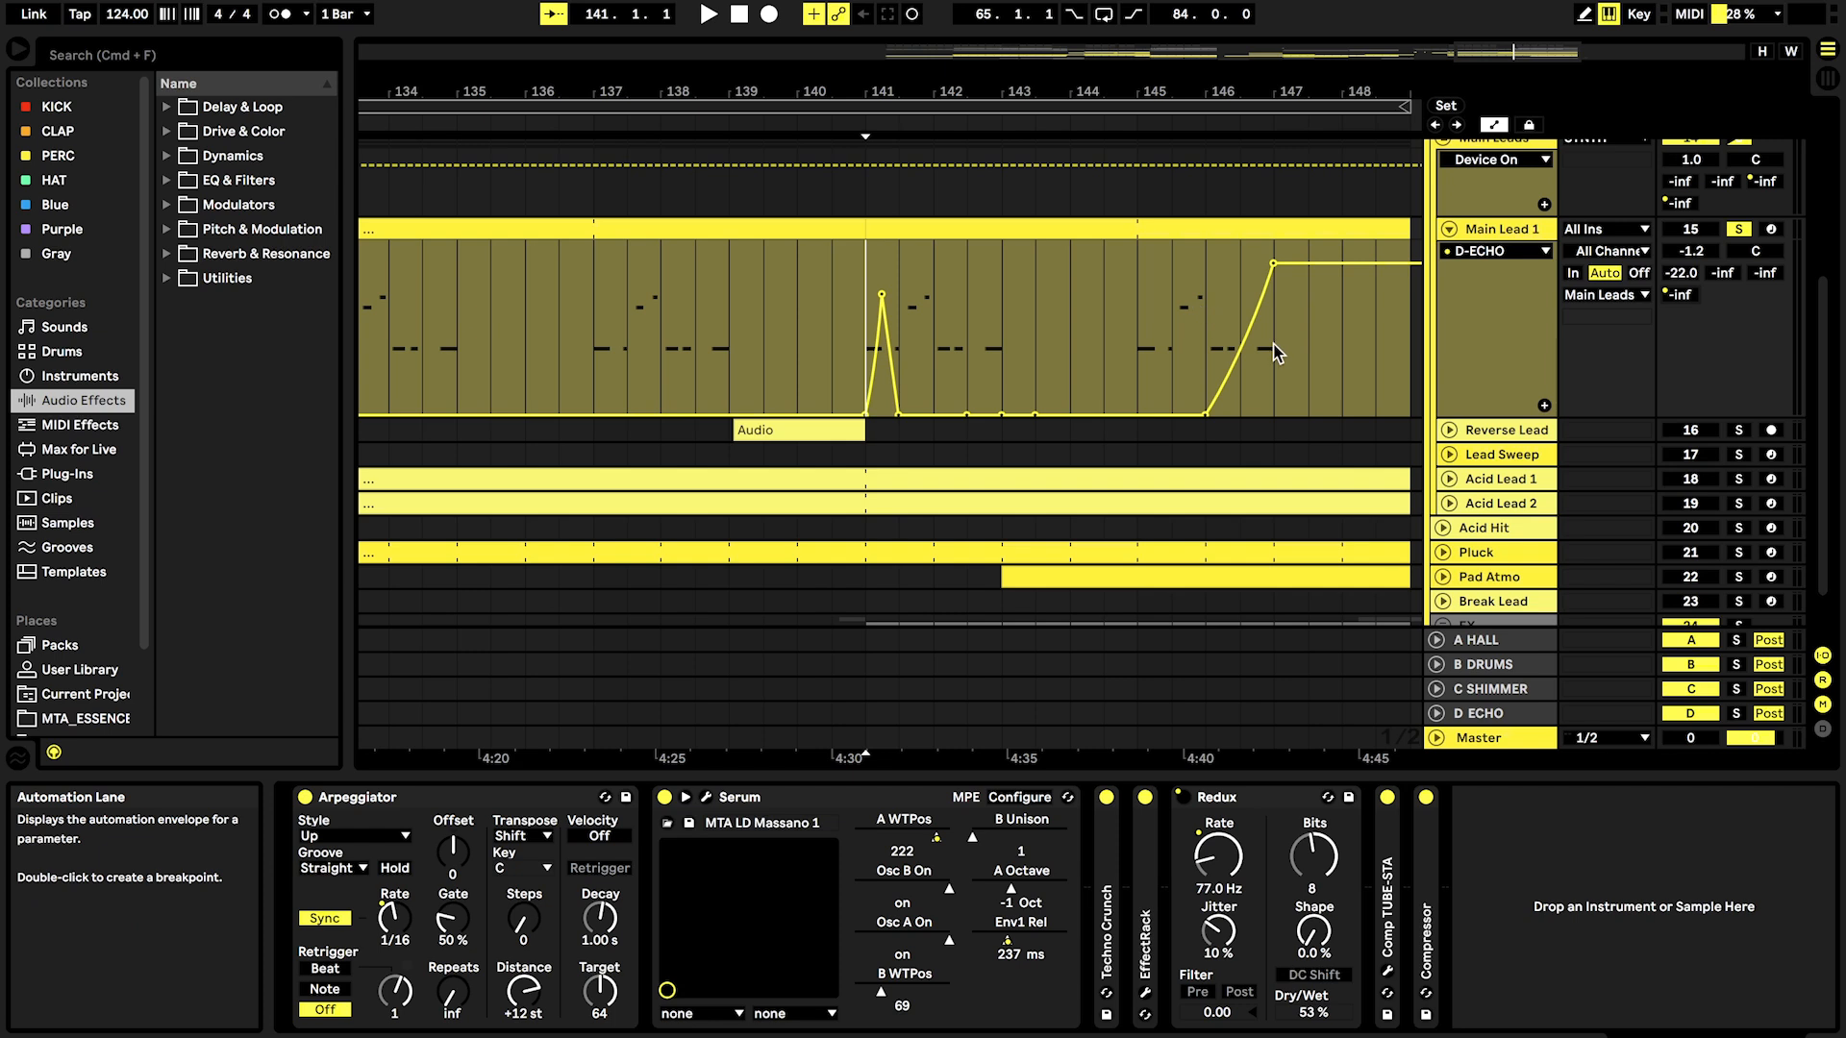
Step: Inspect the D ECHO return's effect chain, go back to Main Lead 1 and review its D-ECHO automation across bars 131 to 149
click(1487, 717)
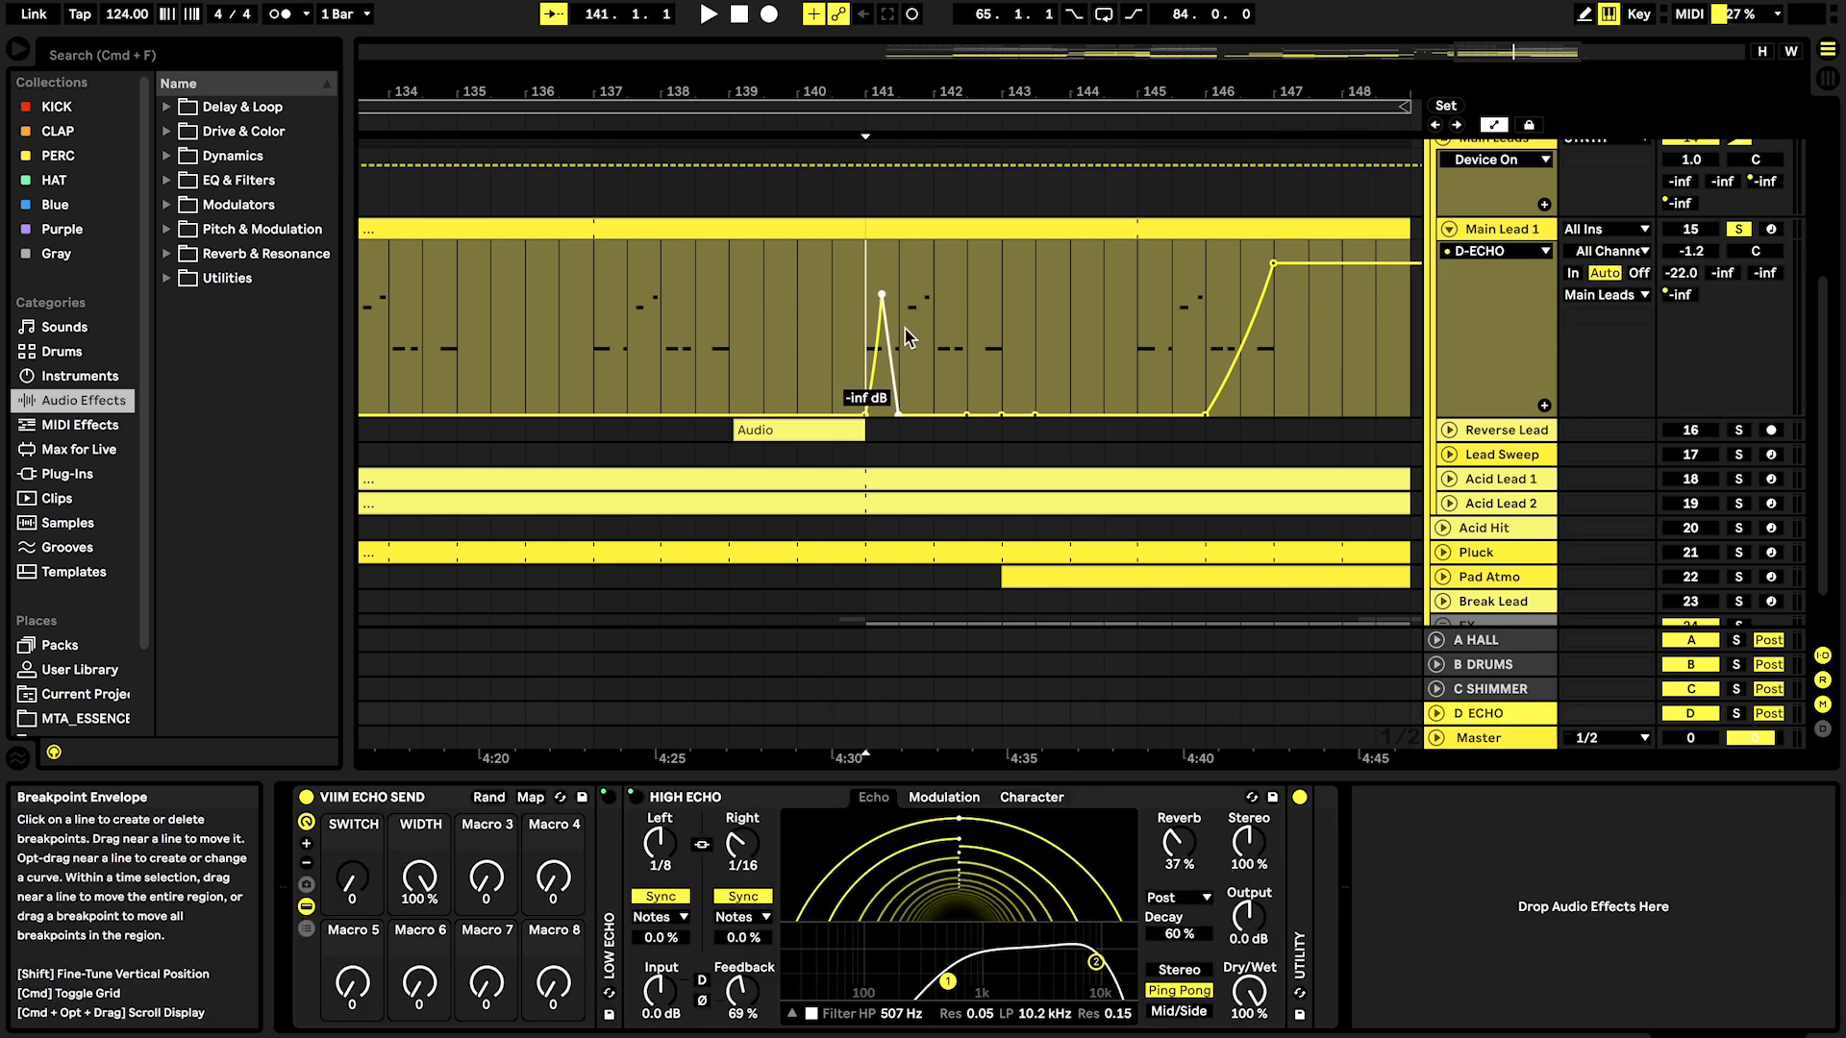
click(1541, 254)
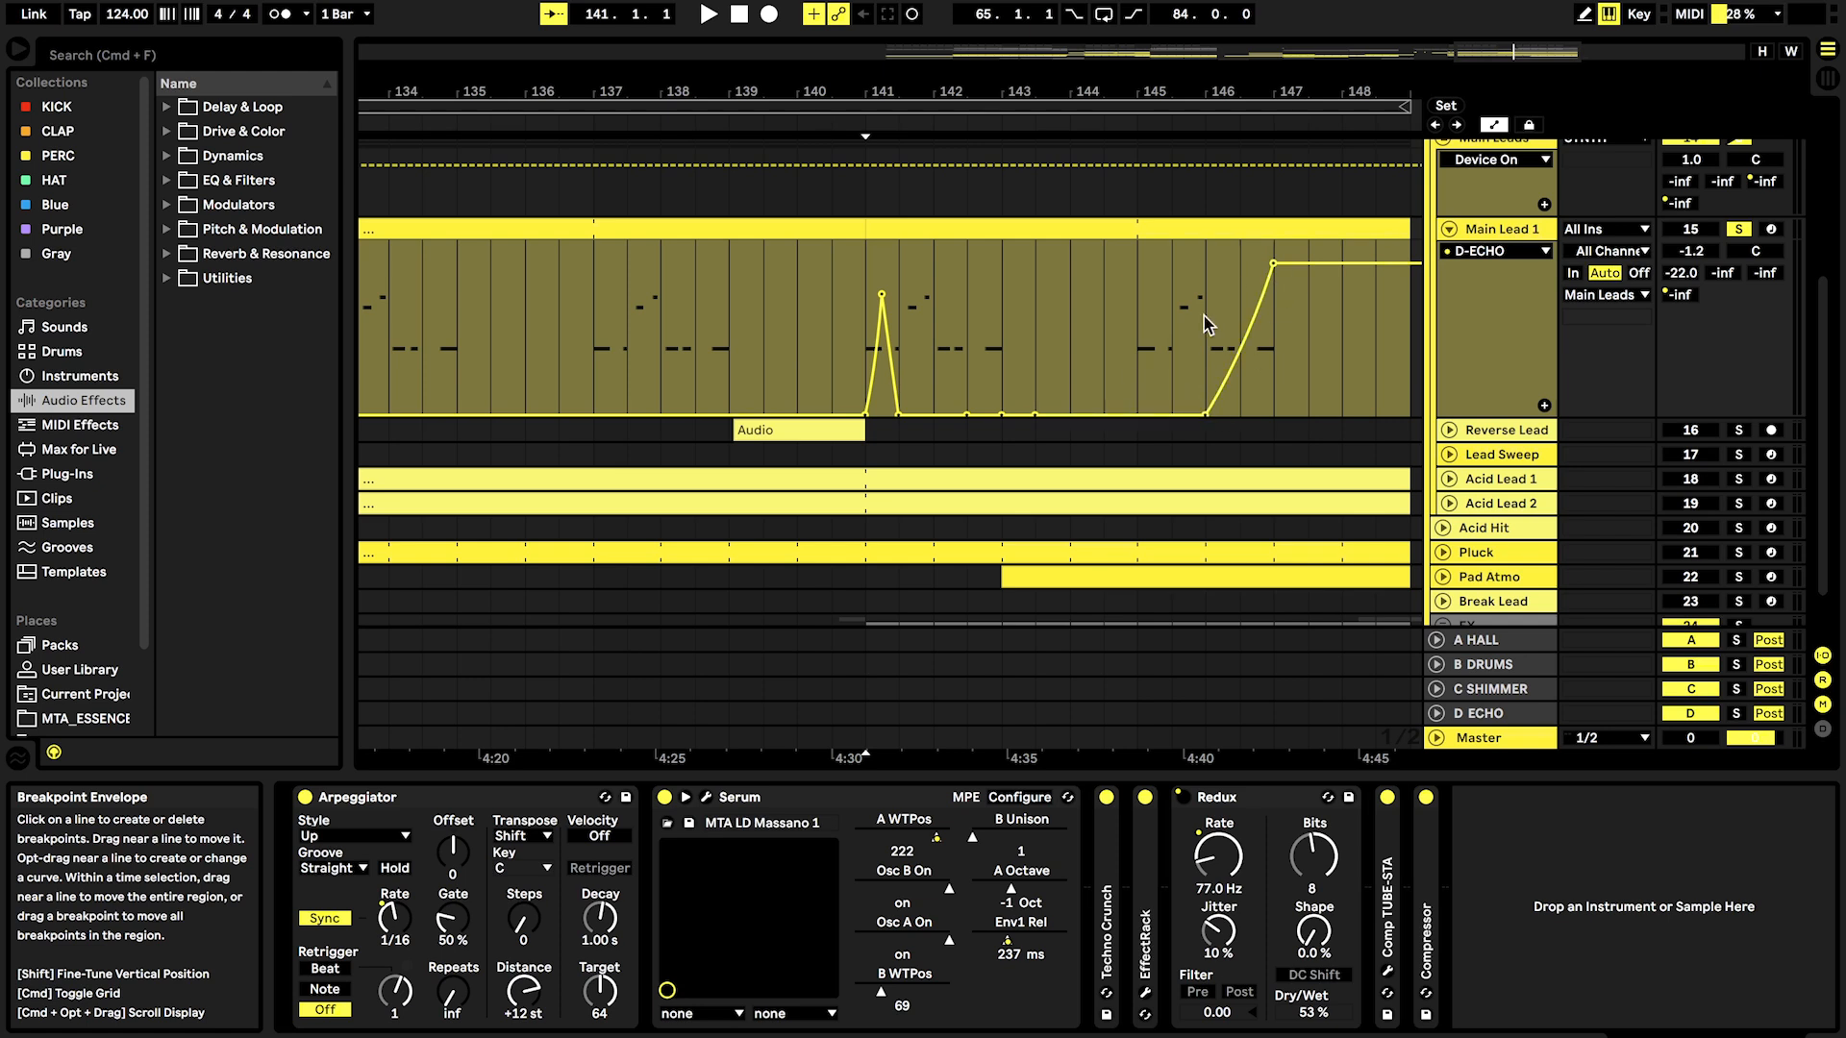
scroll(1247, 306, down, 2)
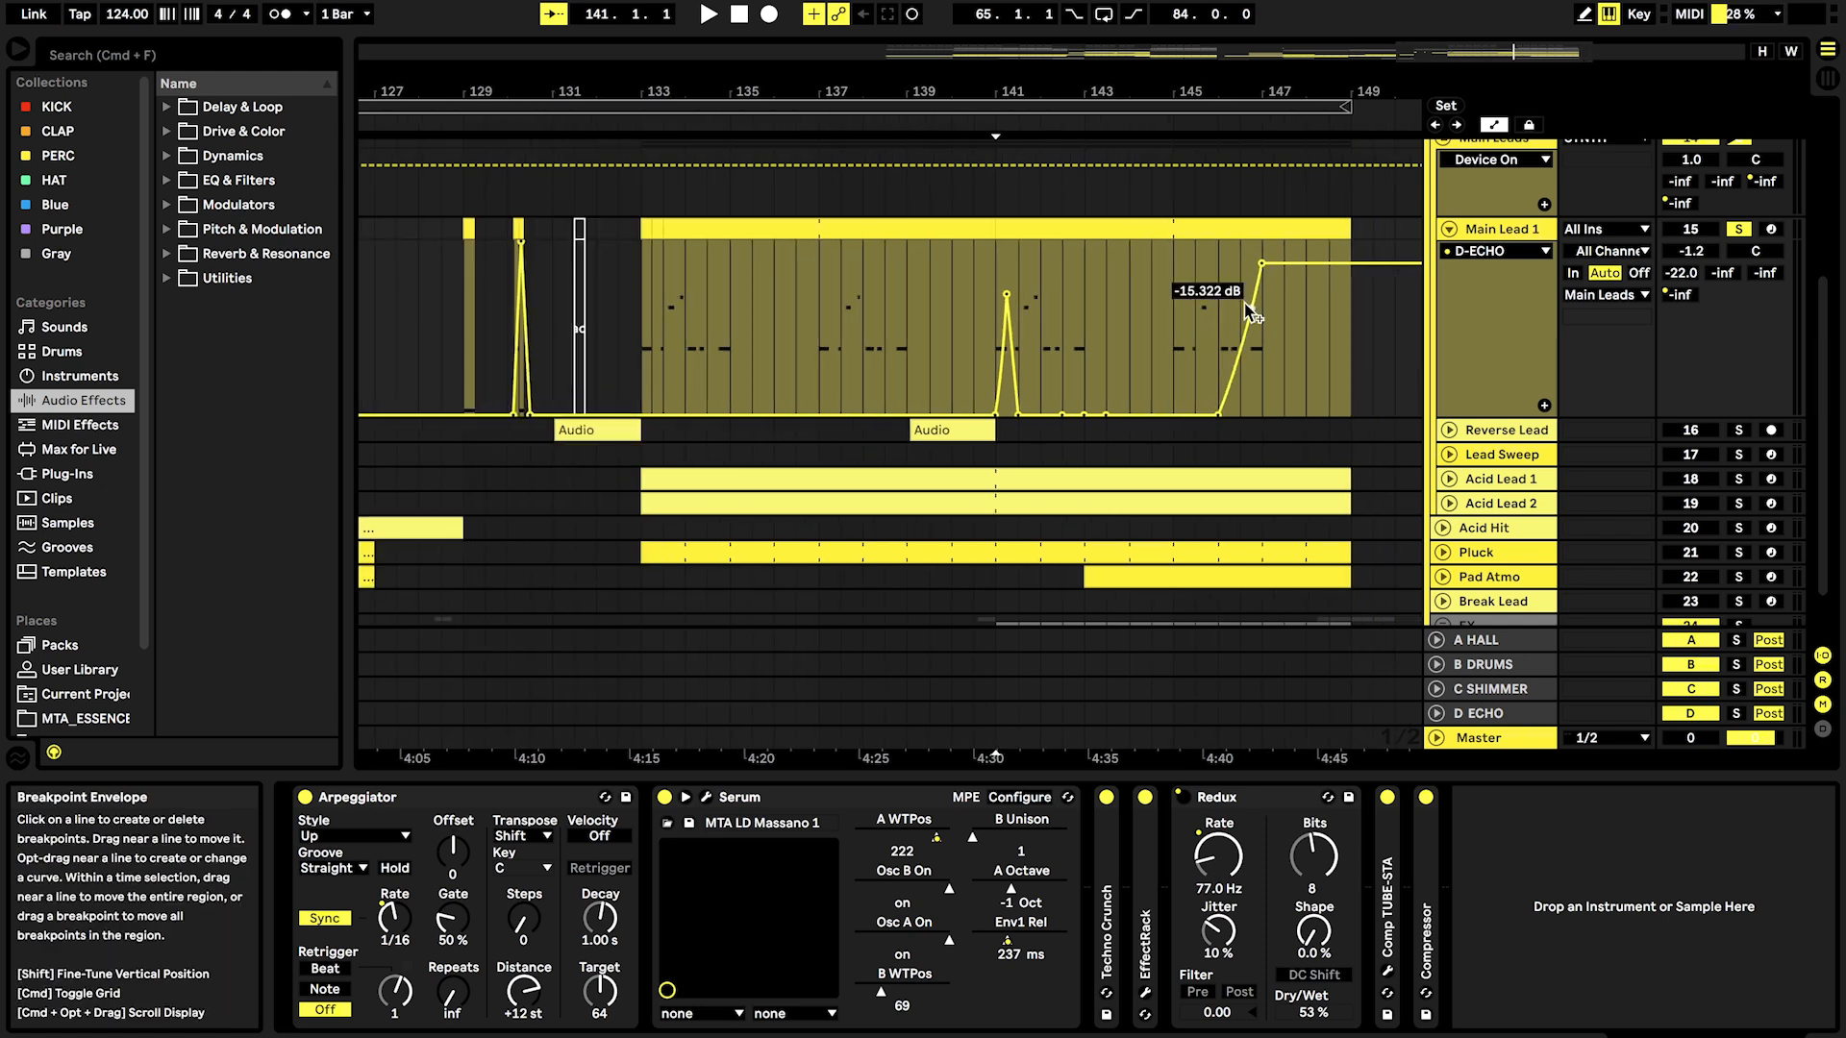
scroll(1250, 313, right, 2)
scroll(899, 334, up, 1)
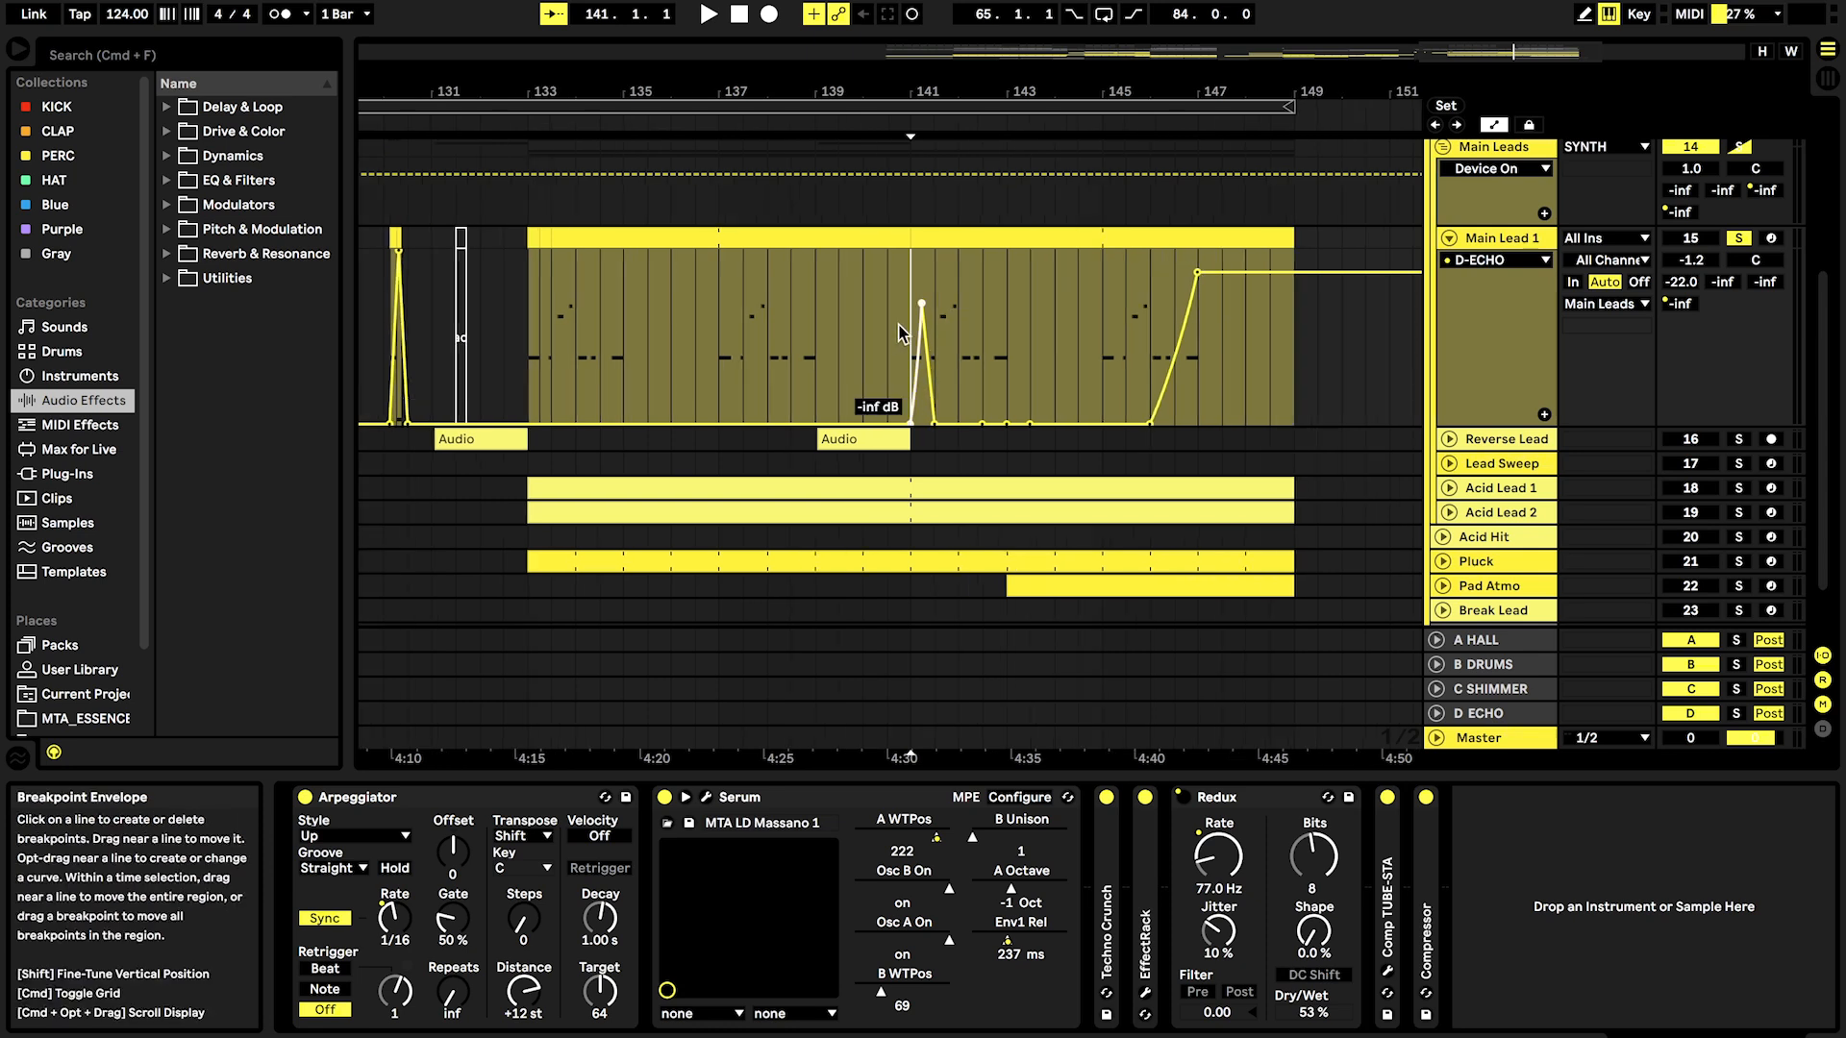
Step: Show Main Lead 1's A WTPos automation again and play the lead from bar 141
click(942, 843)
key(space)
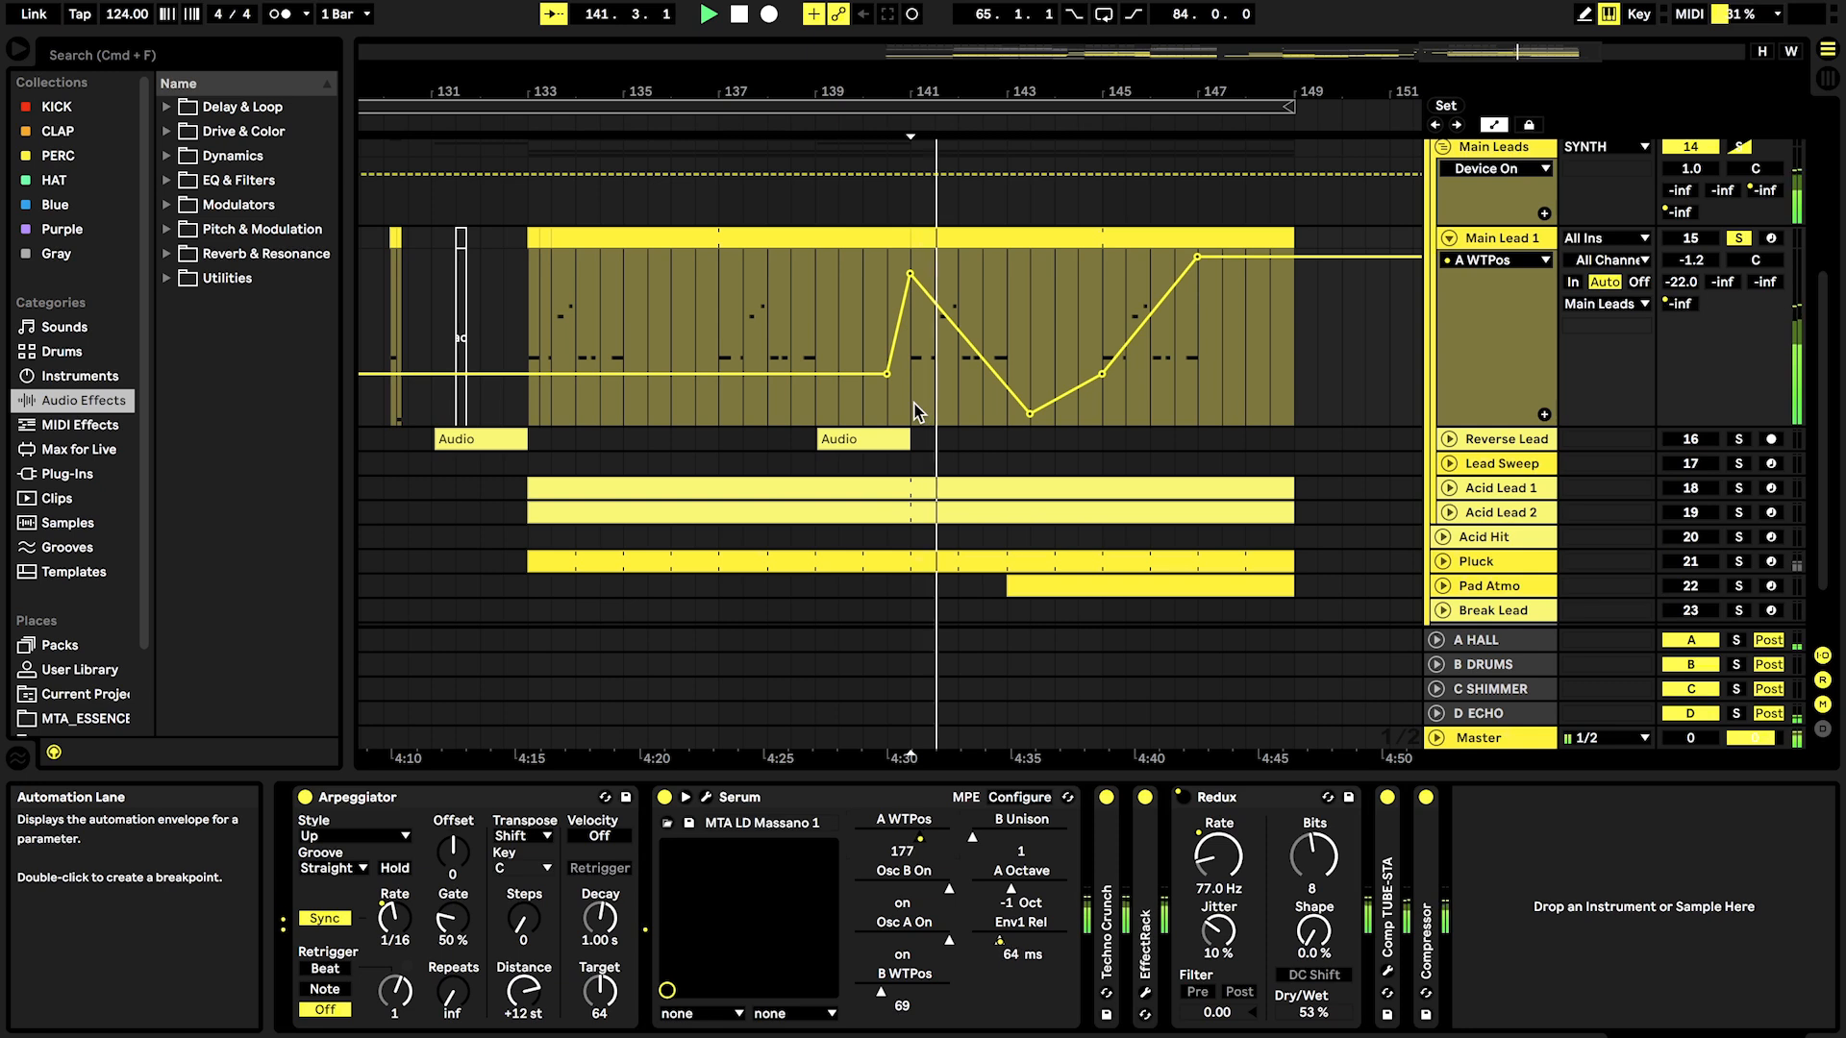
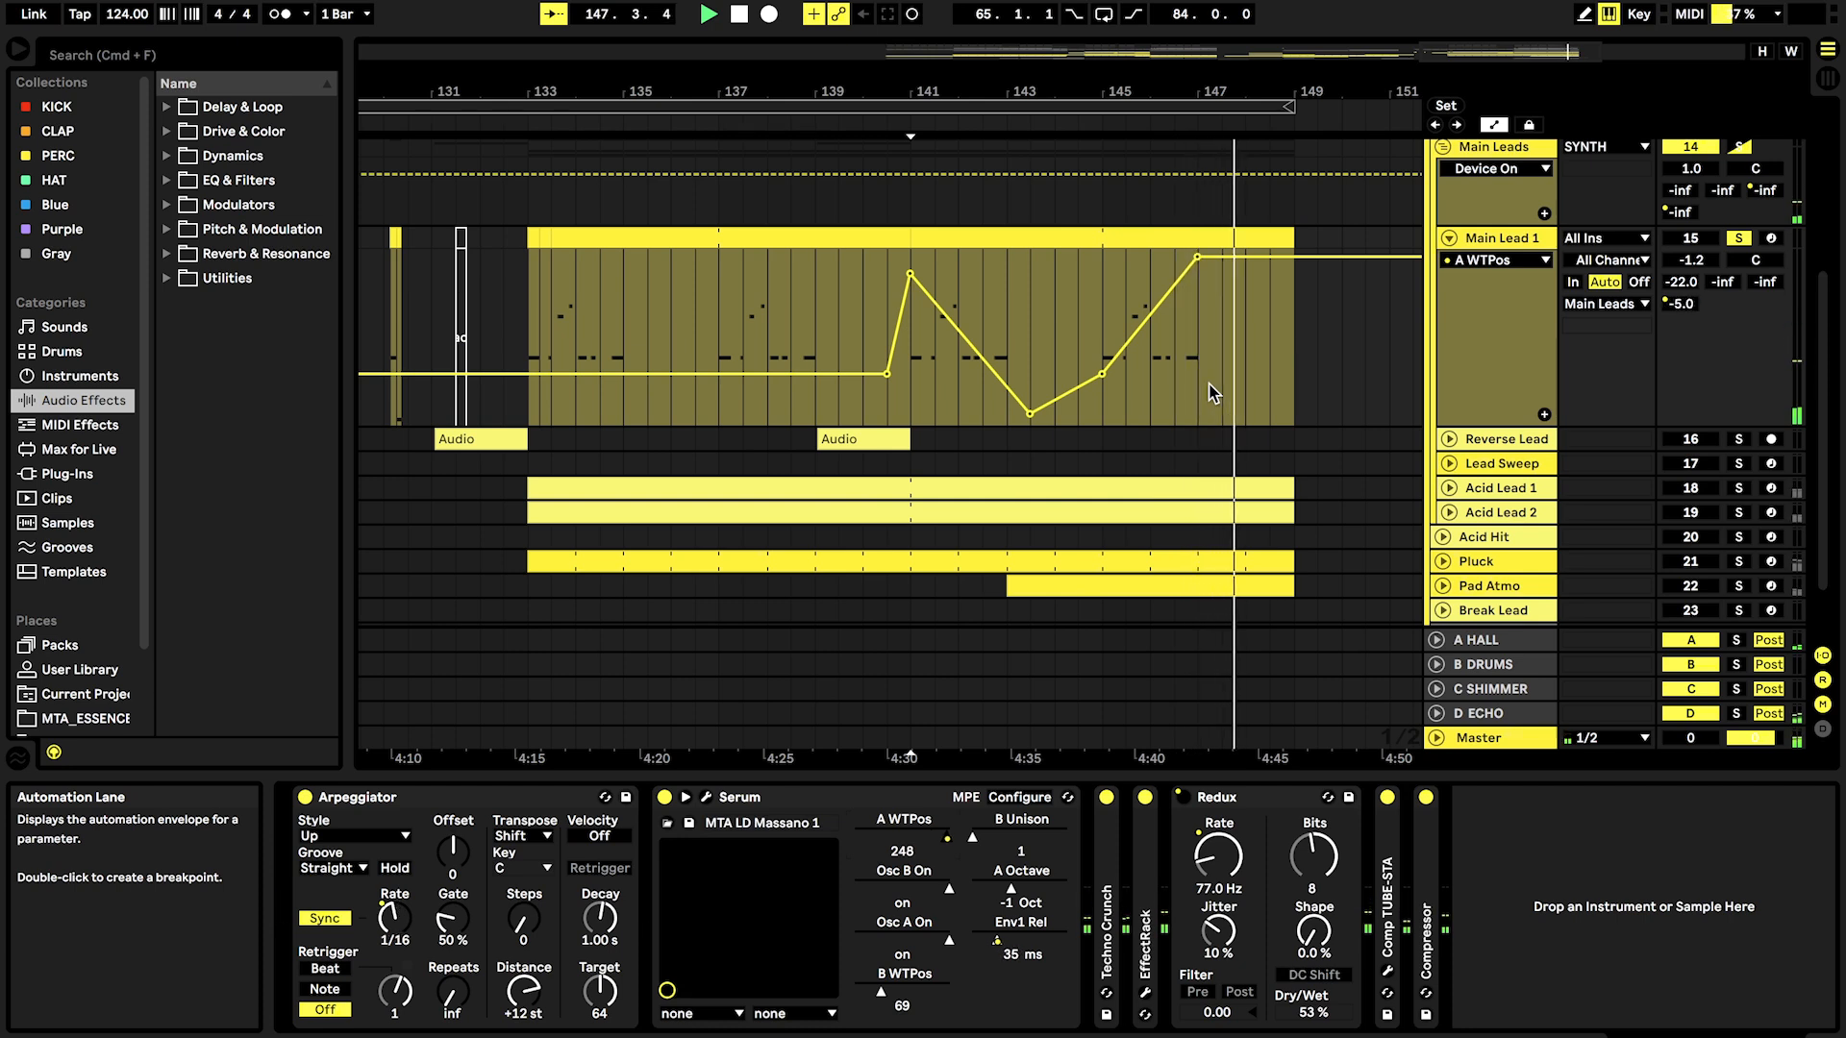
Step: Restart playback of Main Lead 1 from bar 146 and listen through the closing rise of its A WTPos automation
scroll(1213, 393, up, 2)
key(space)
click(1141, 375)
key(space)
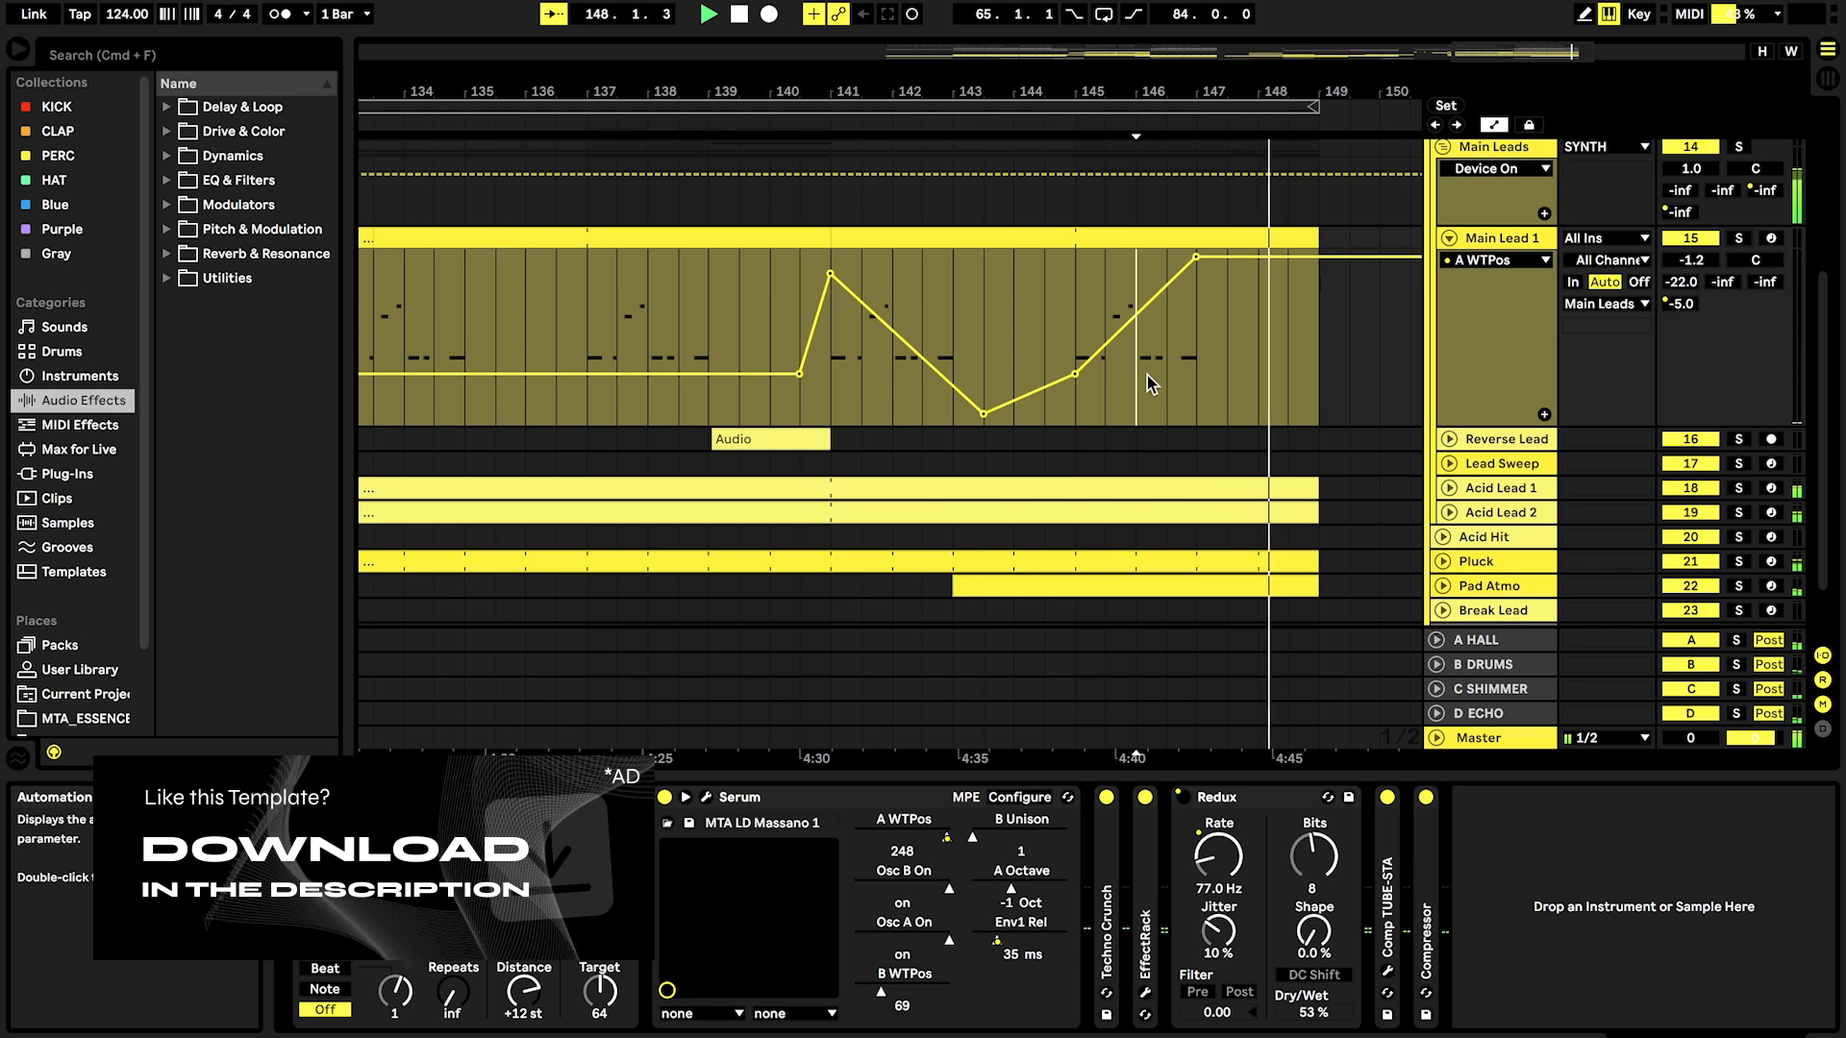
key(space)
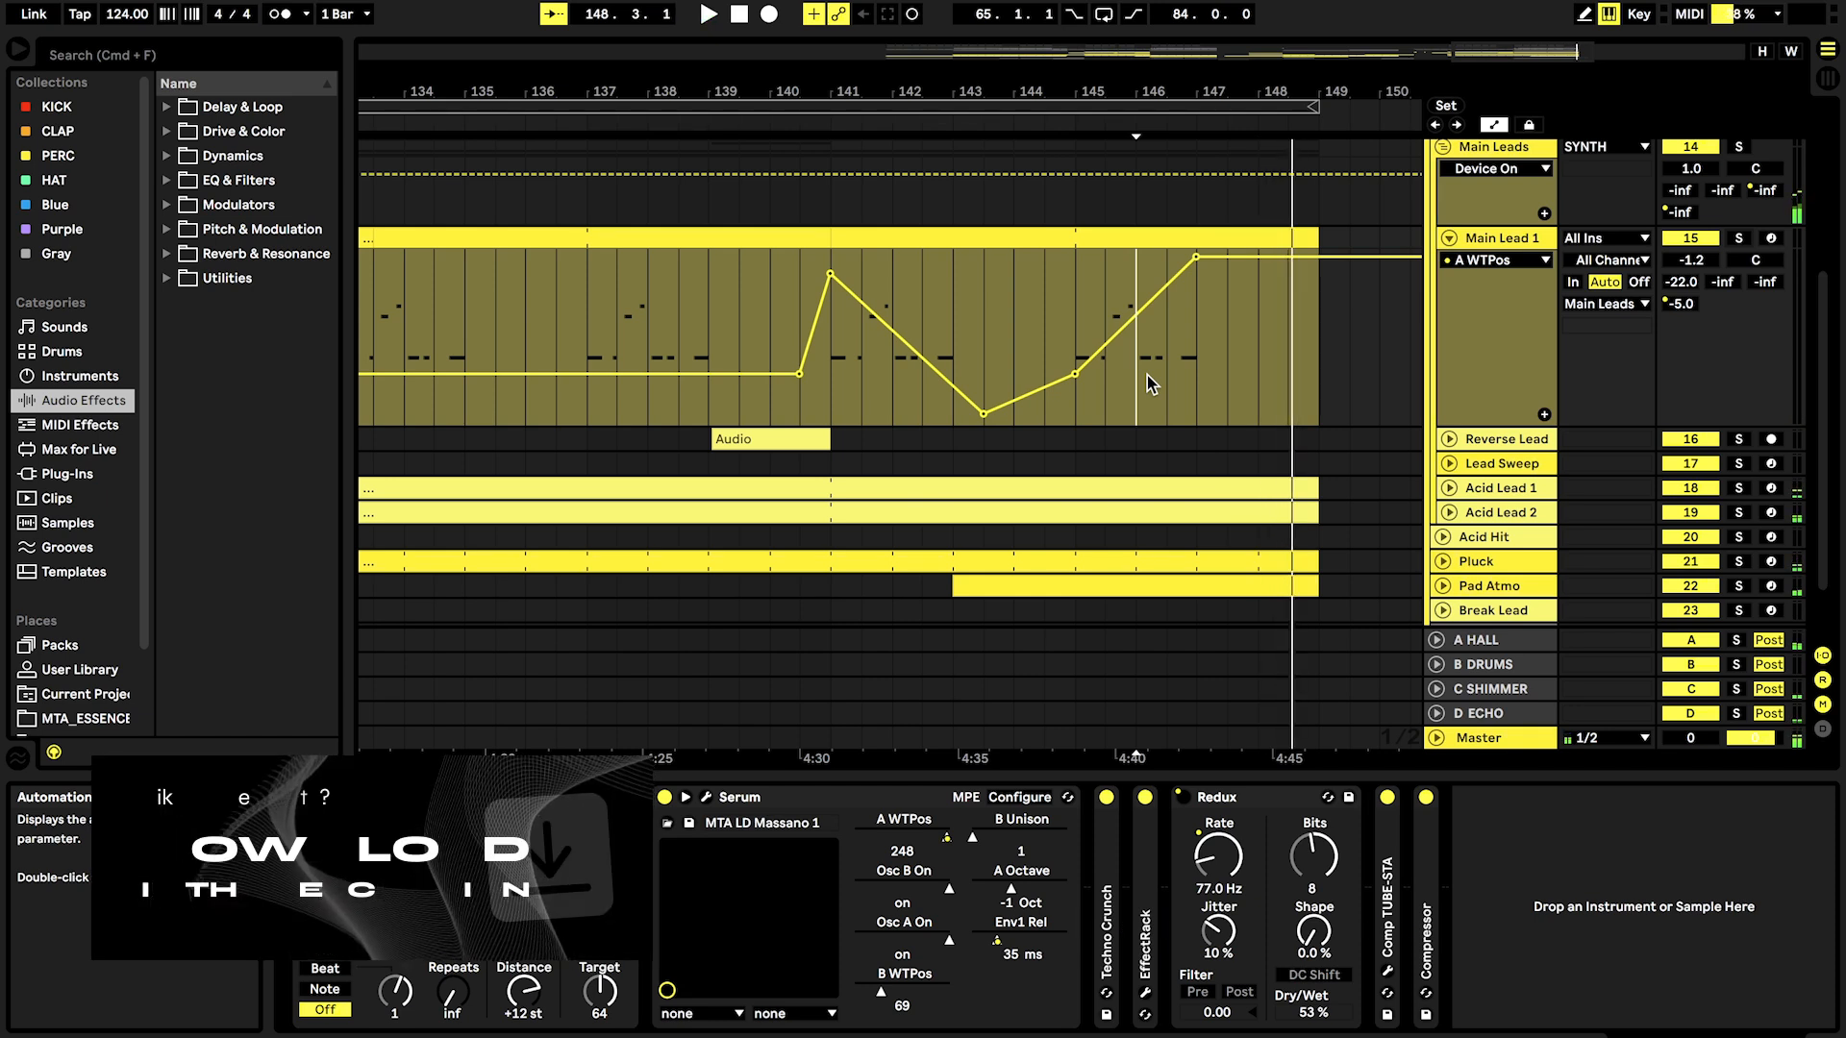
Step: Show Redux's Device On automation on Main Lead 1 and review it from about bar 125 onward
scroll(1147, 374, down, 1)
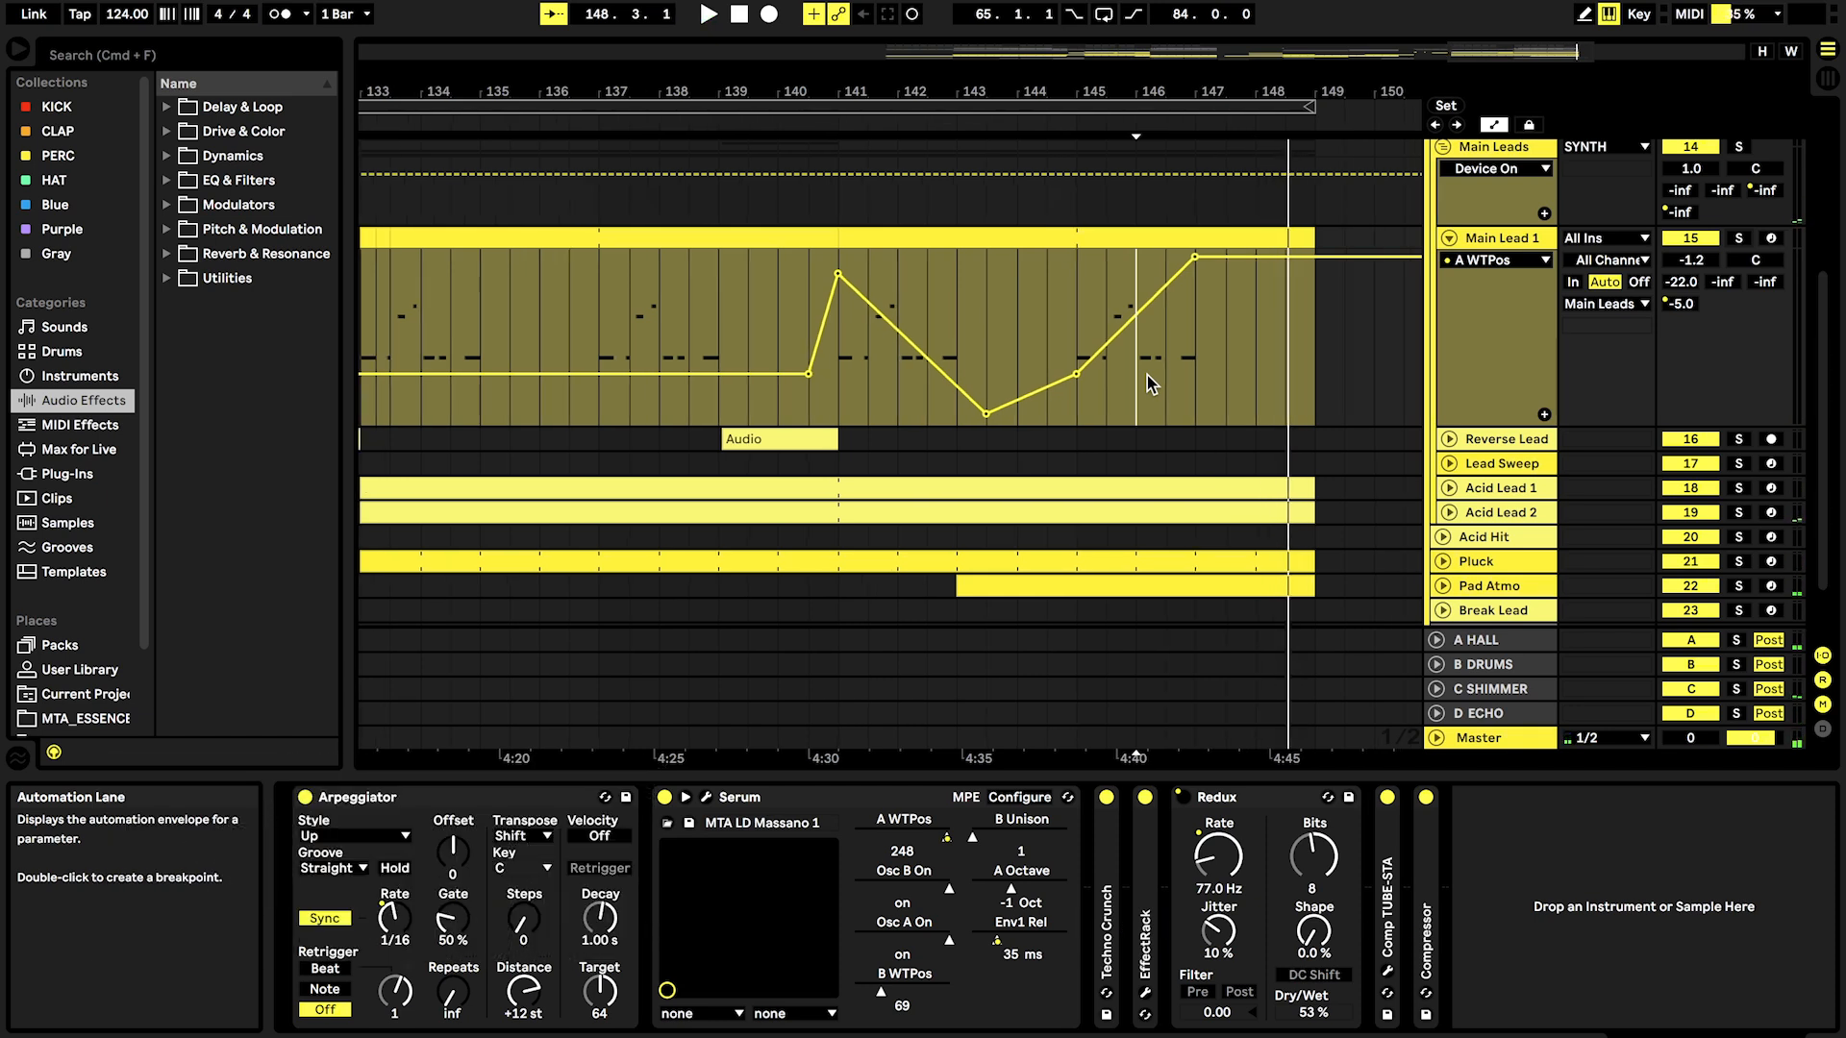
right_click(1179, 796)
click(1259, 816)
scroll(719, 396, left, 5)
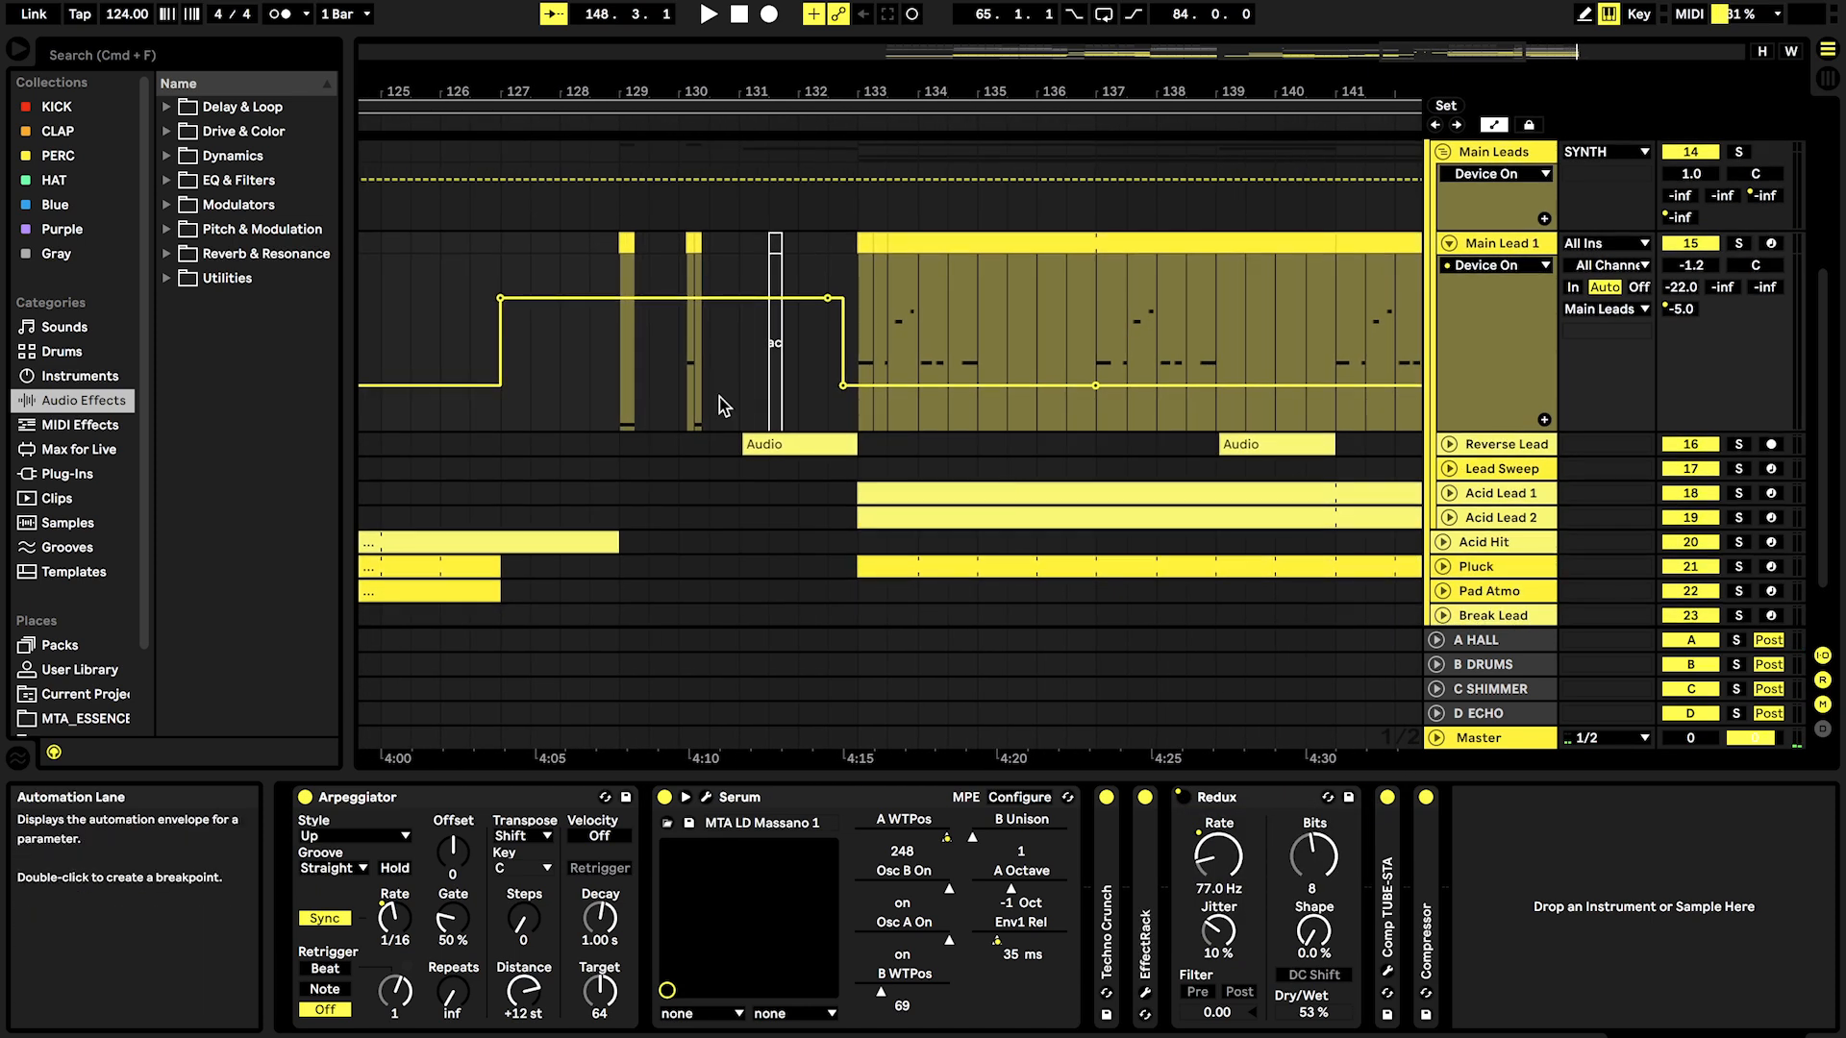
scroll(629, 346, up, 1)
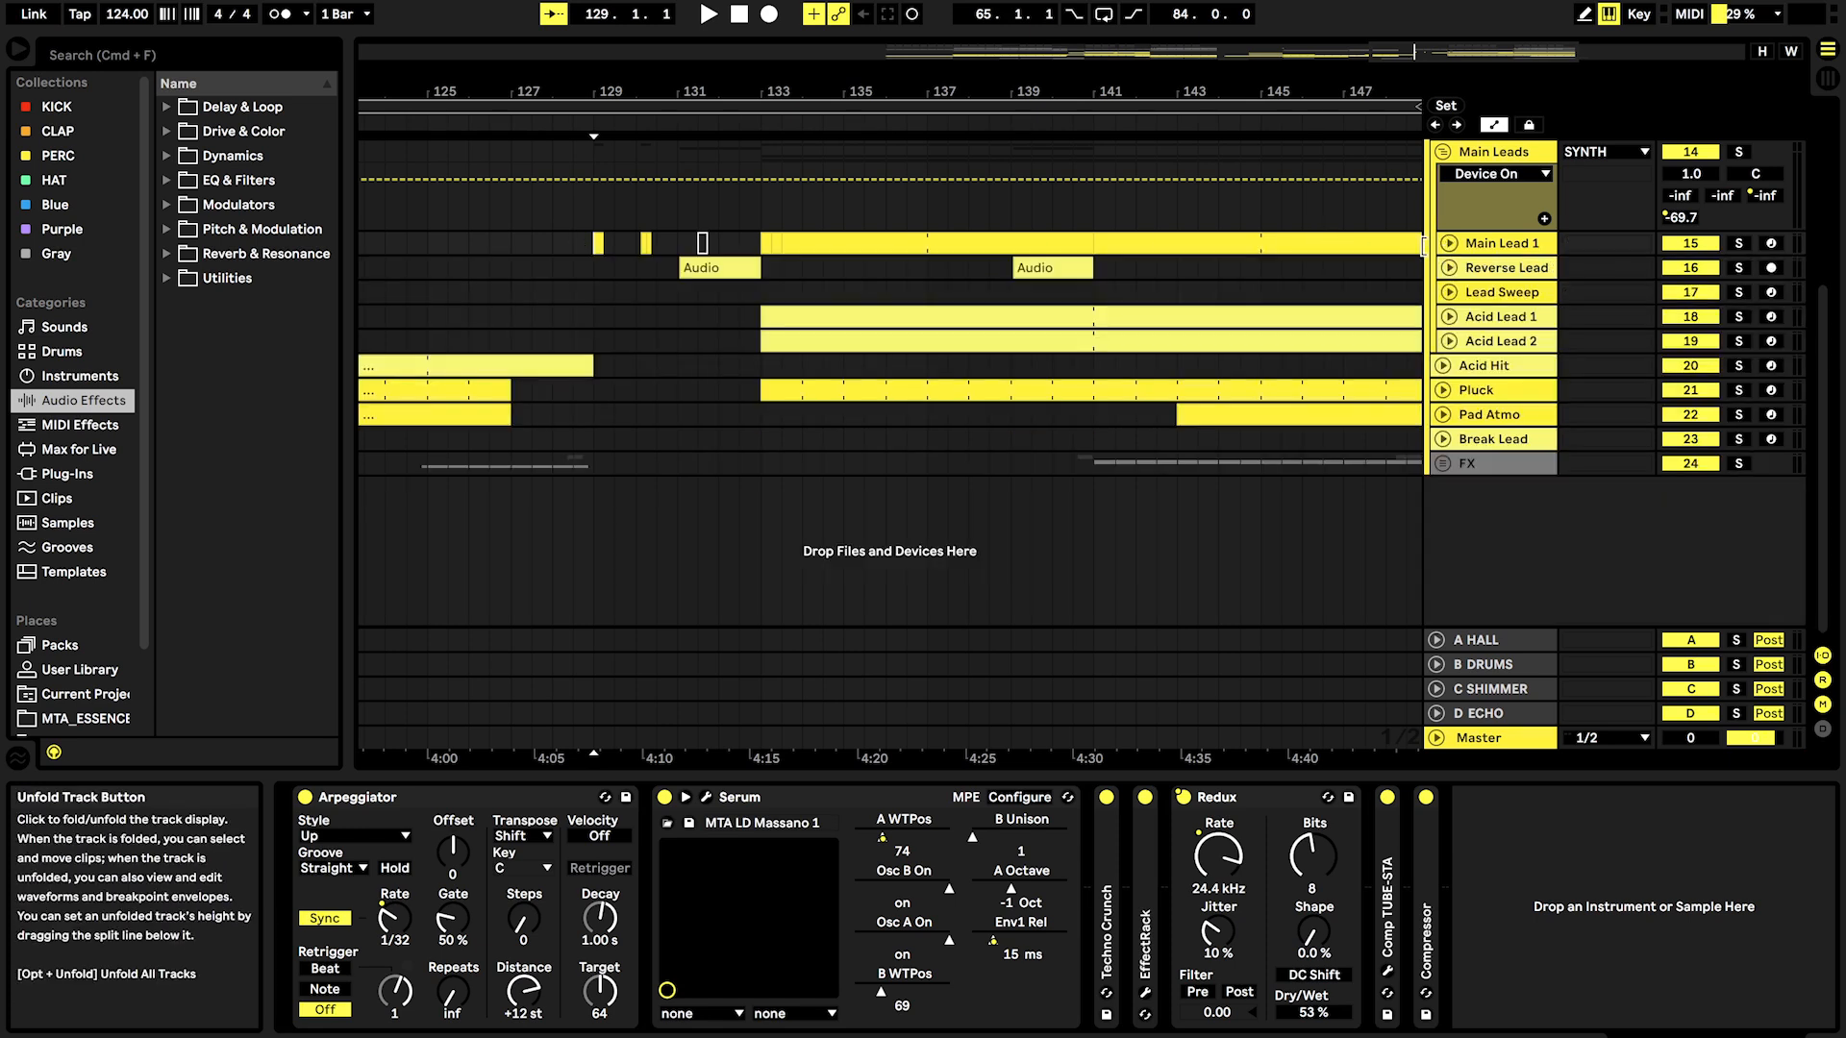
Step: Fold Main Lead 1, listen to the section around bar 129 and unfold the track again
click(1449, 243)
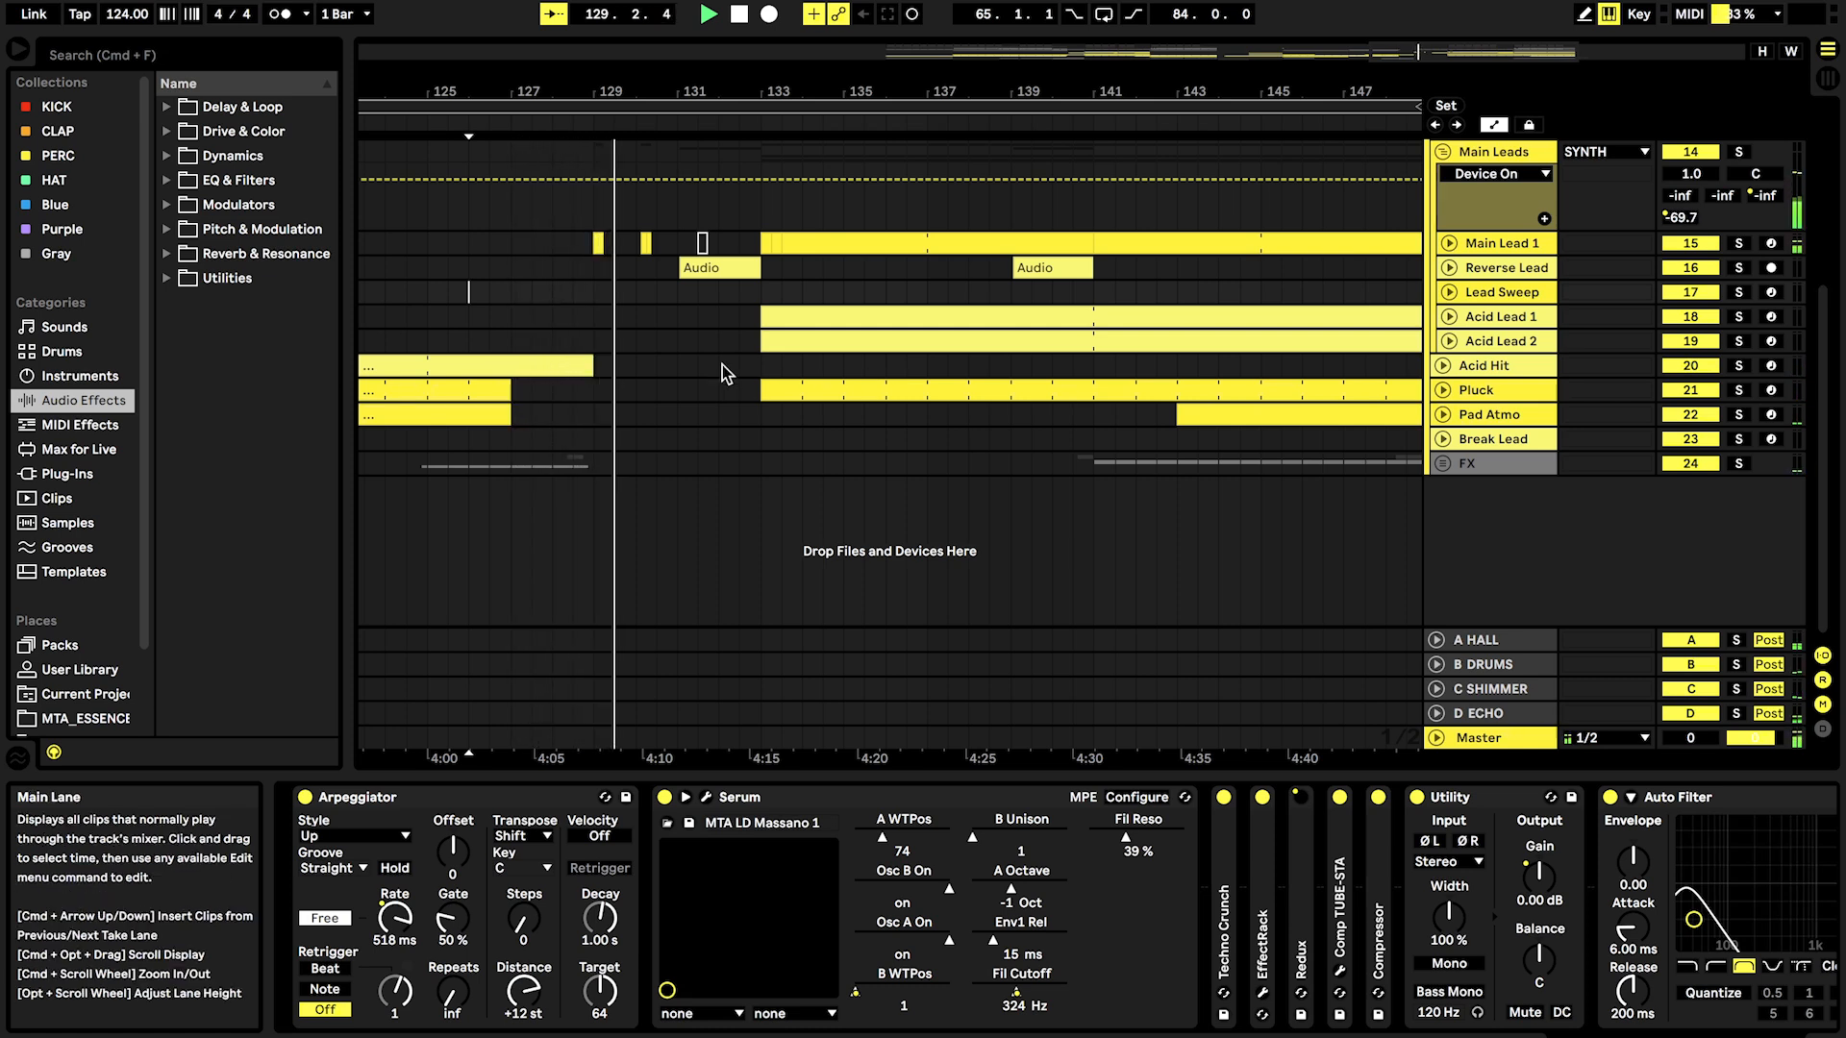
click(1449, 244)
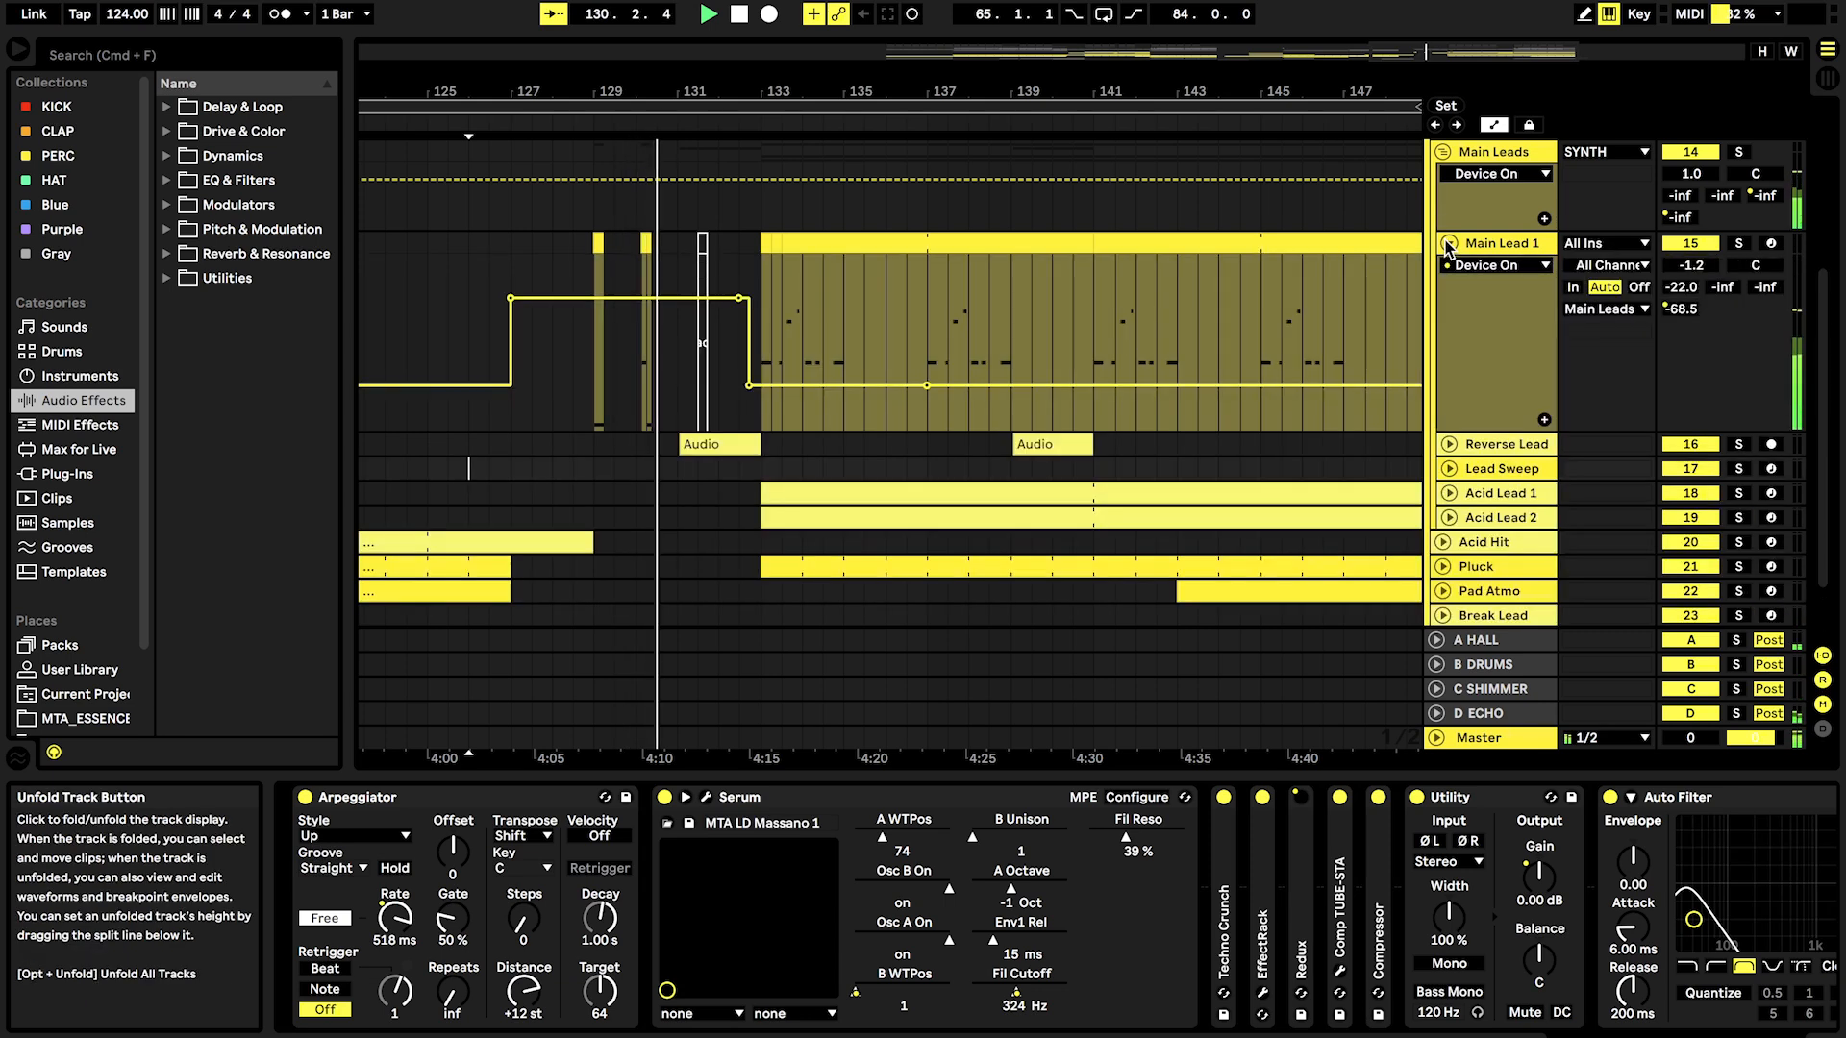
drag(586, 96, 586, 135)
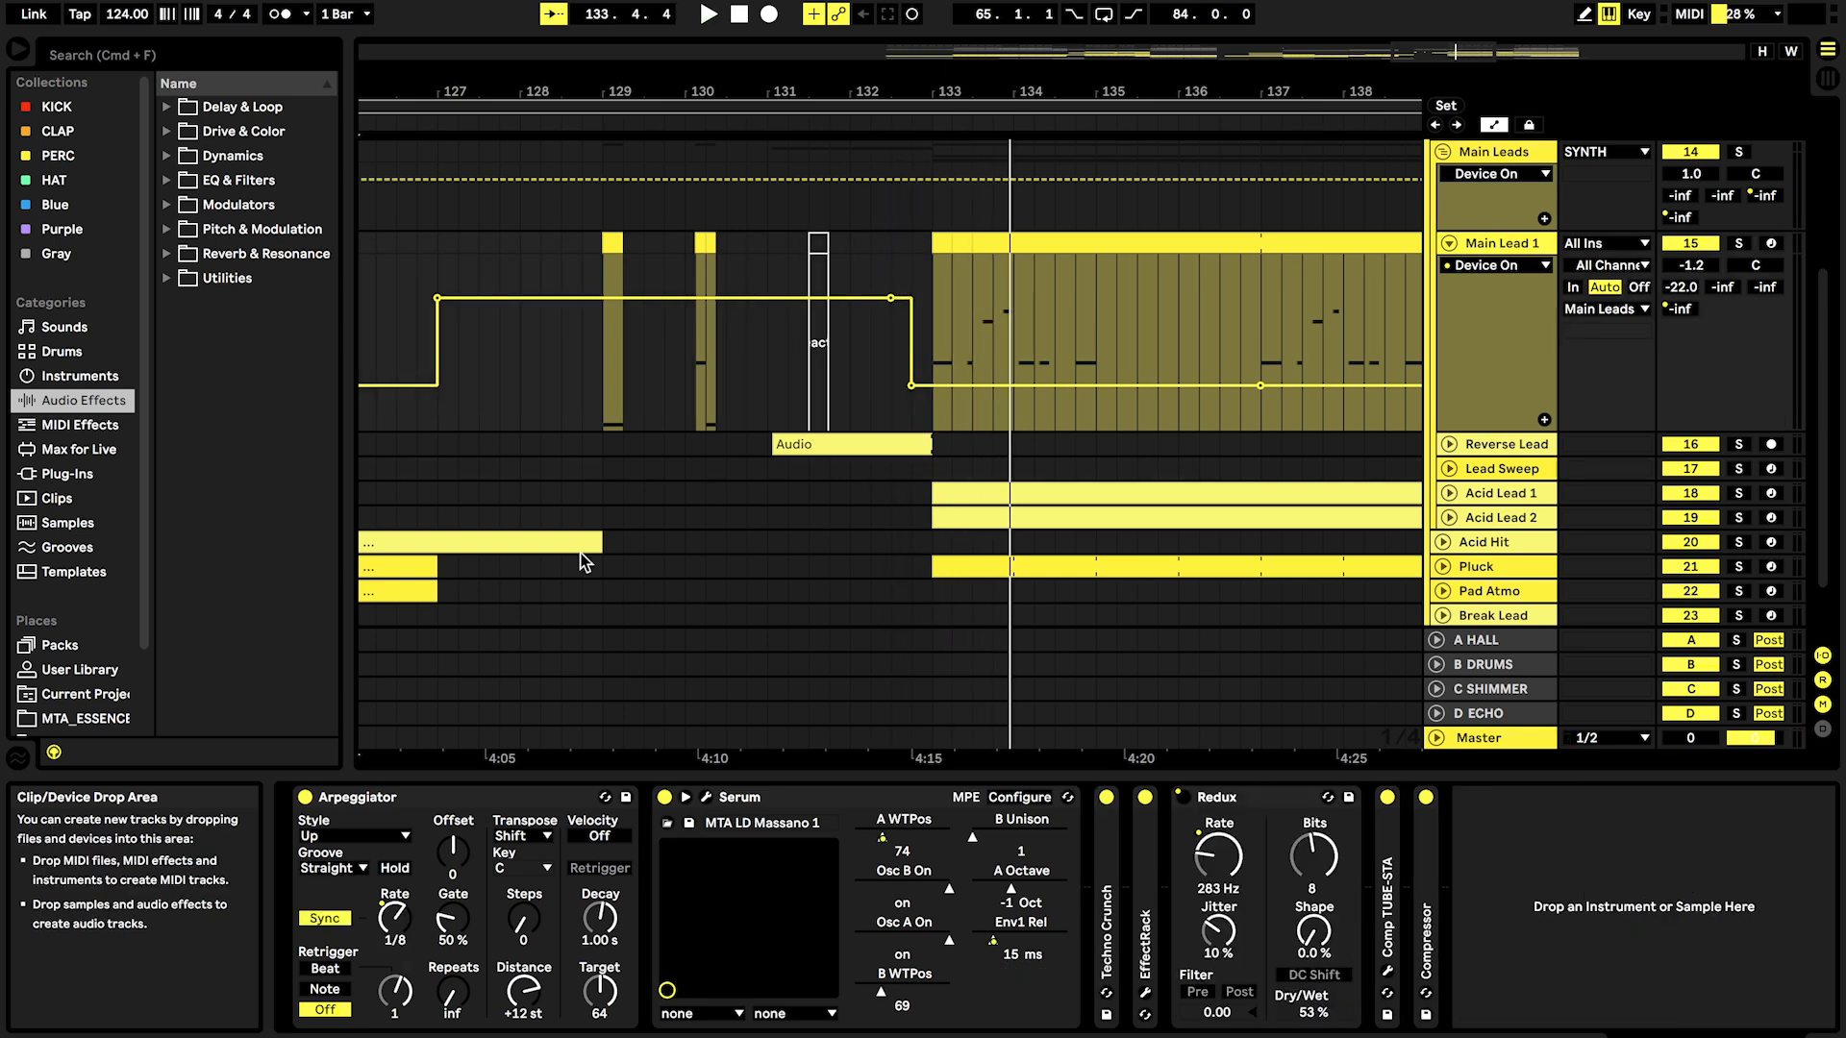
Step: Open Main Lead 1's short MIDI clip at bar 129 with the piano roll folded to its used notes
click(598, 390)
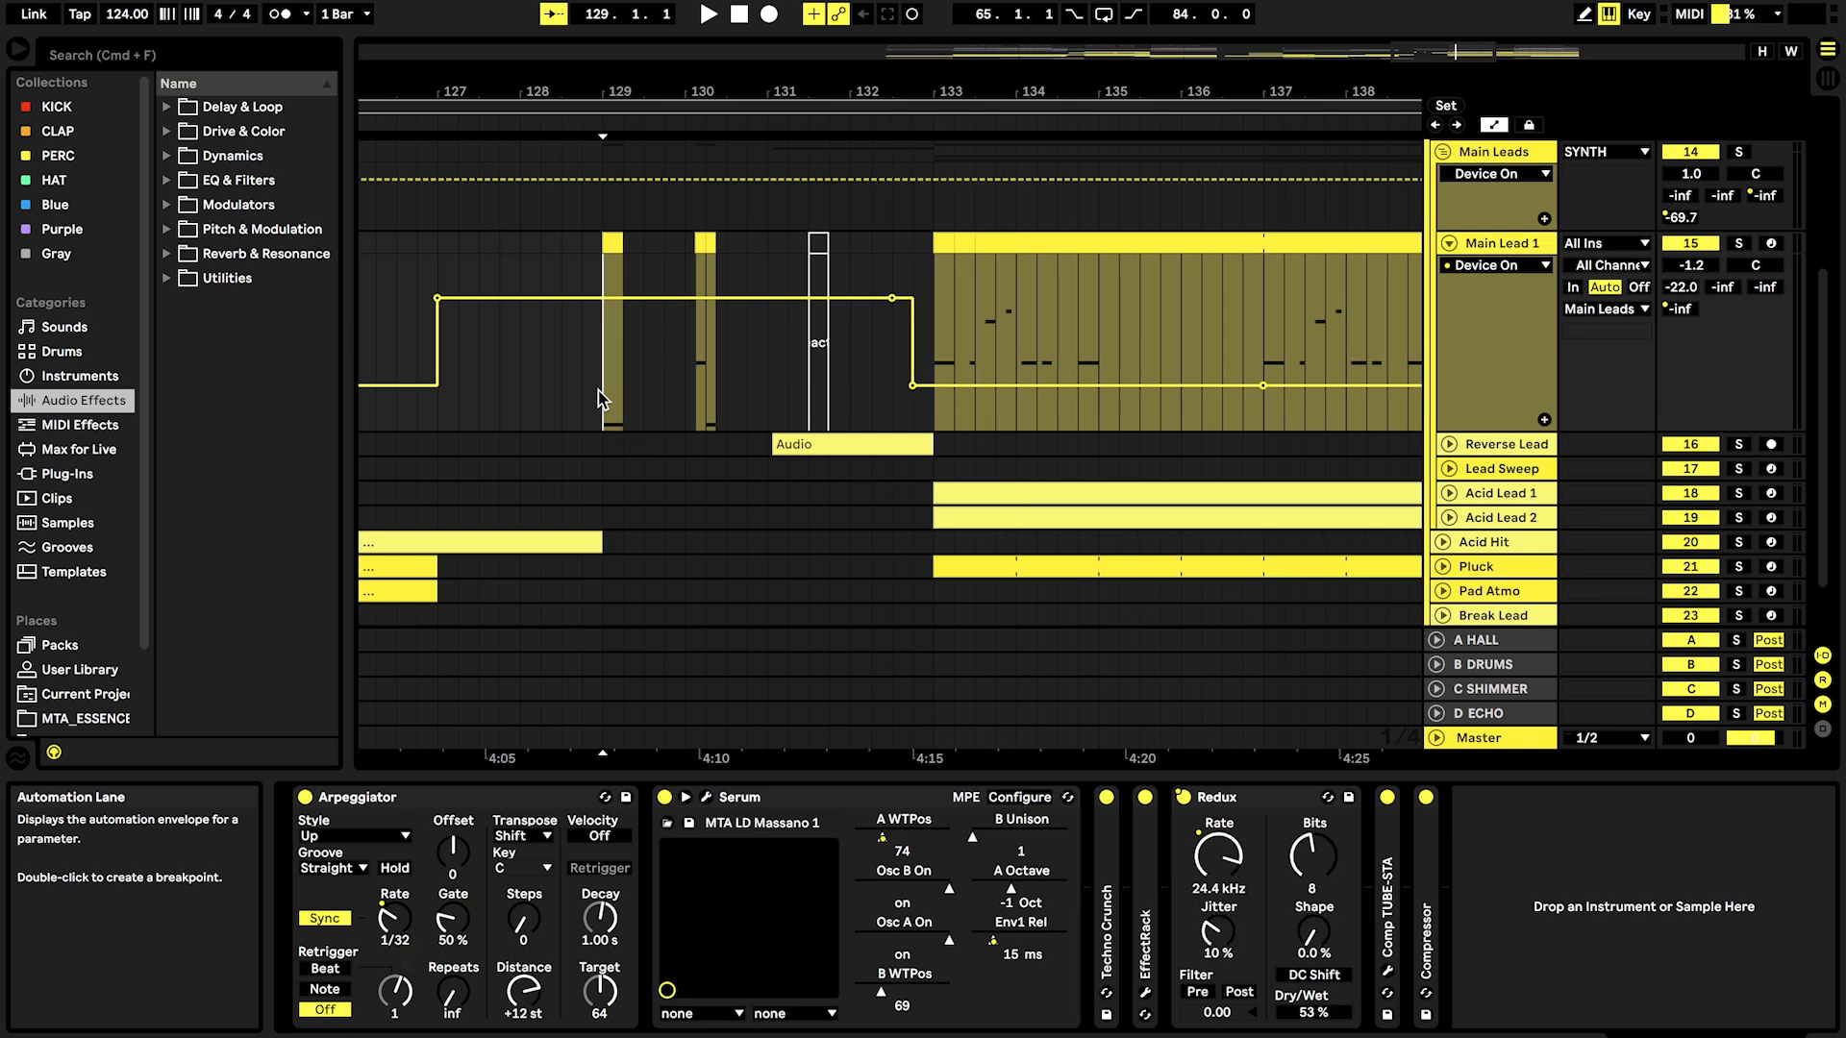
key(plus)
double_click(620, 240)
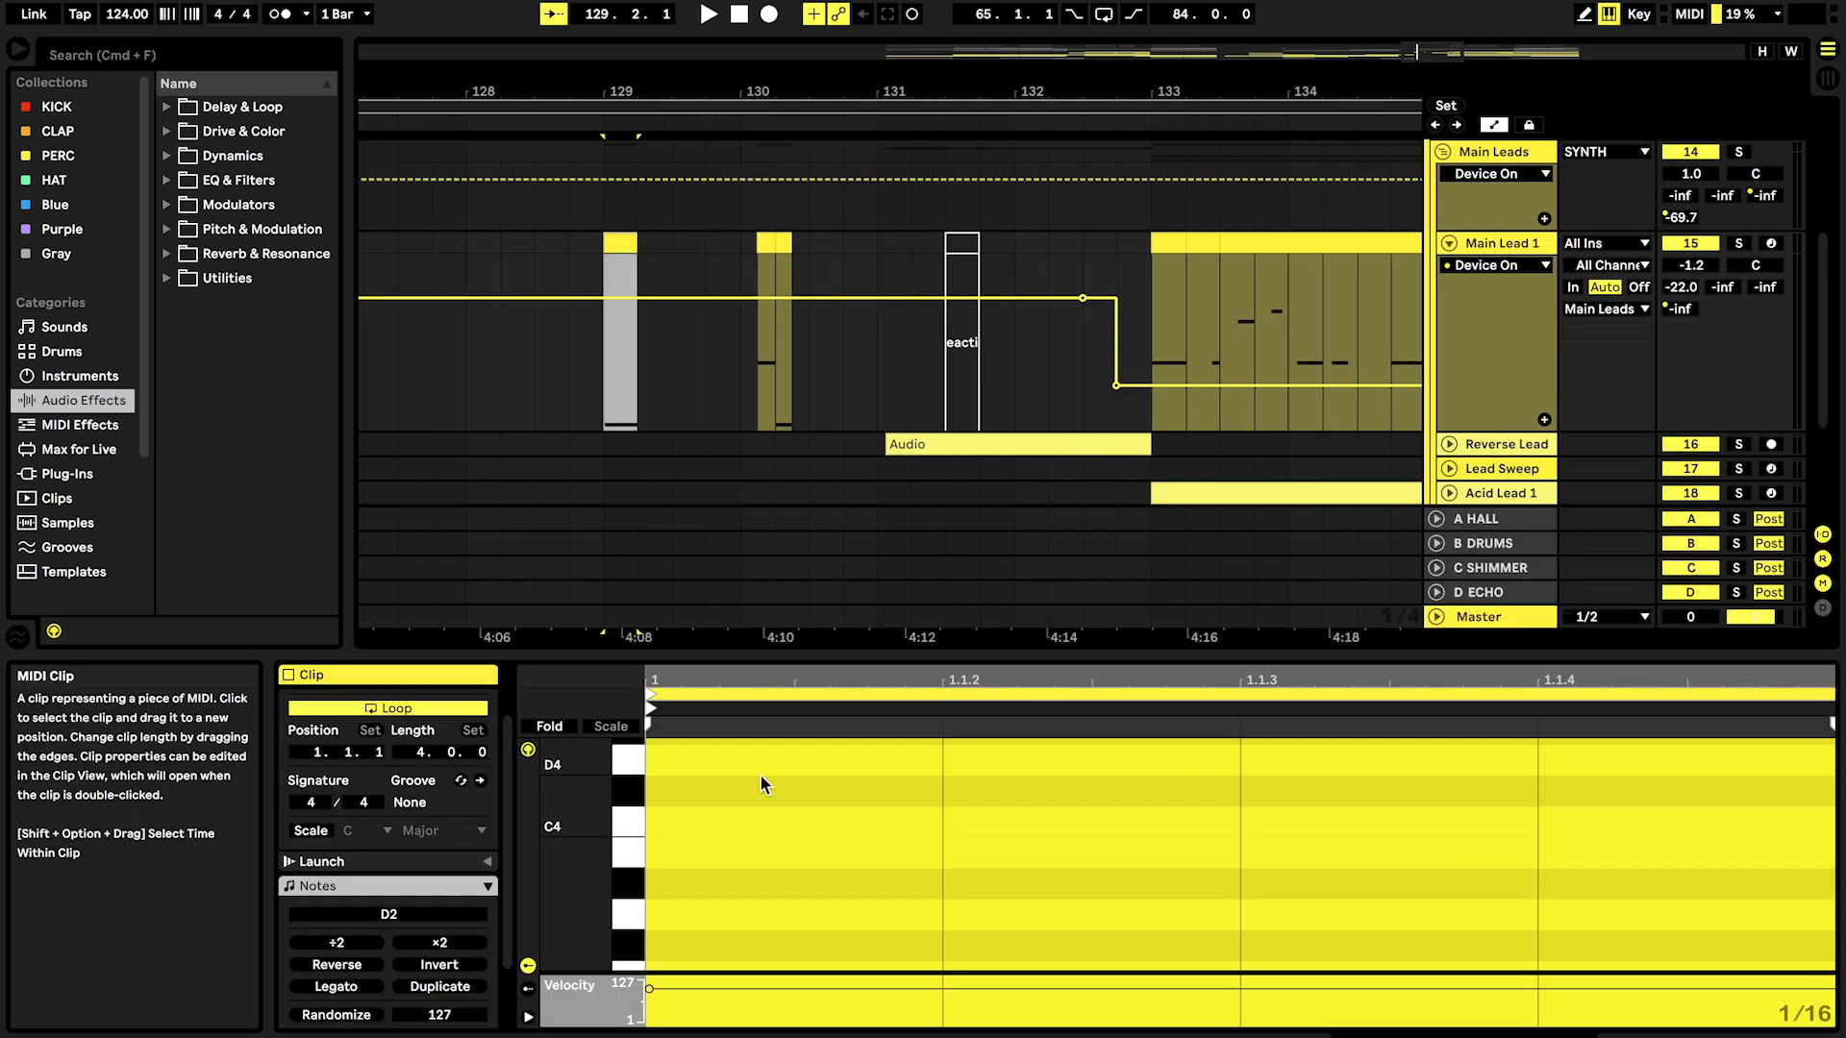
click(551, 727)
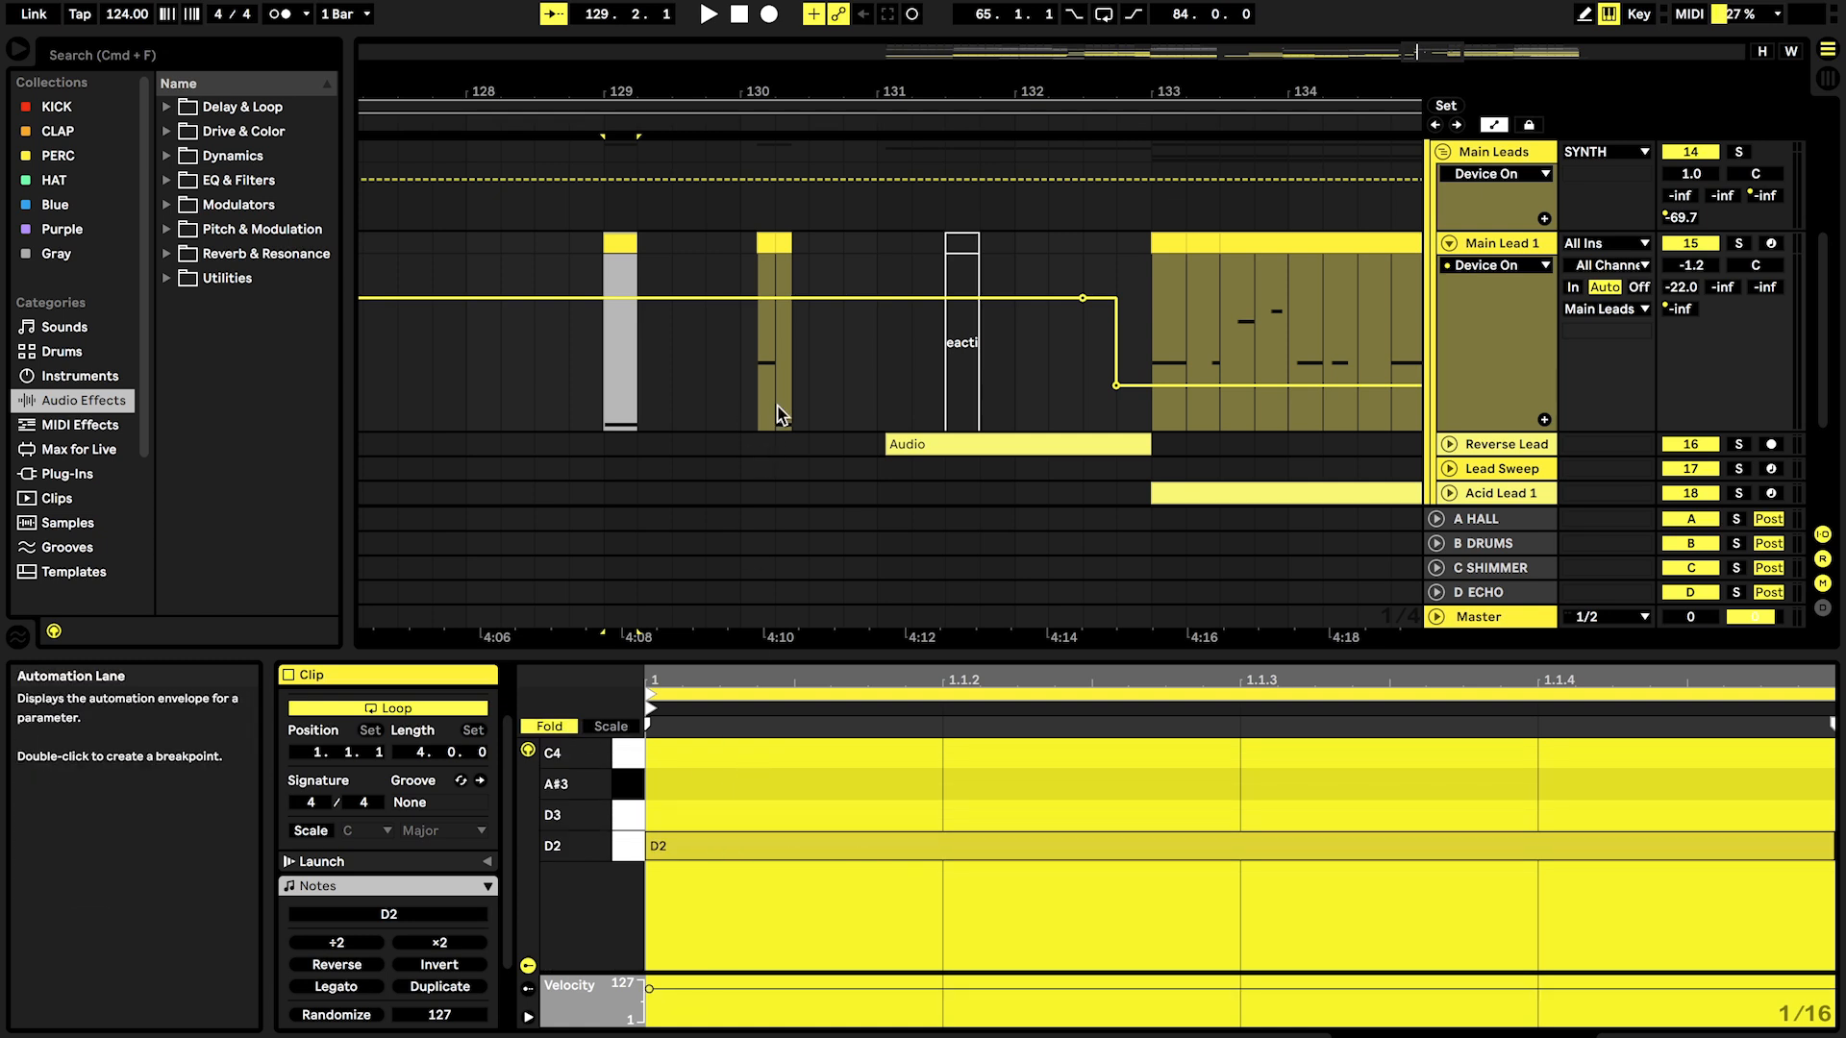
click(597, 373)
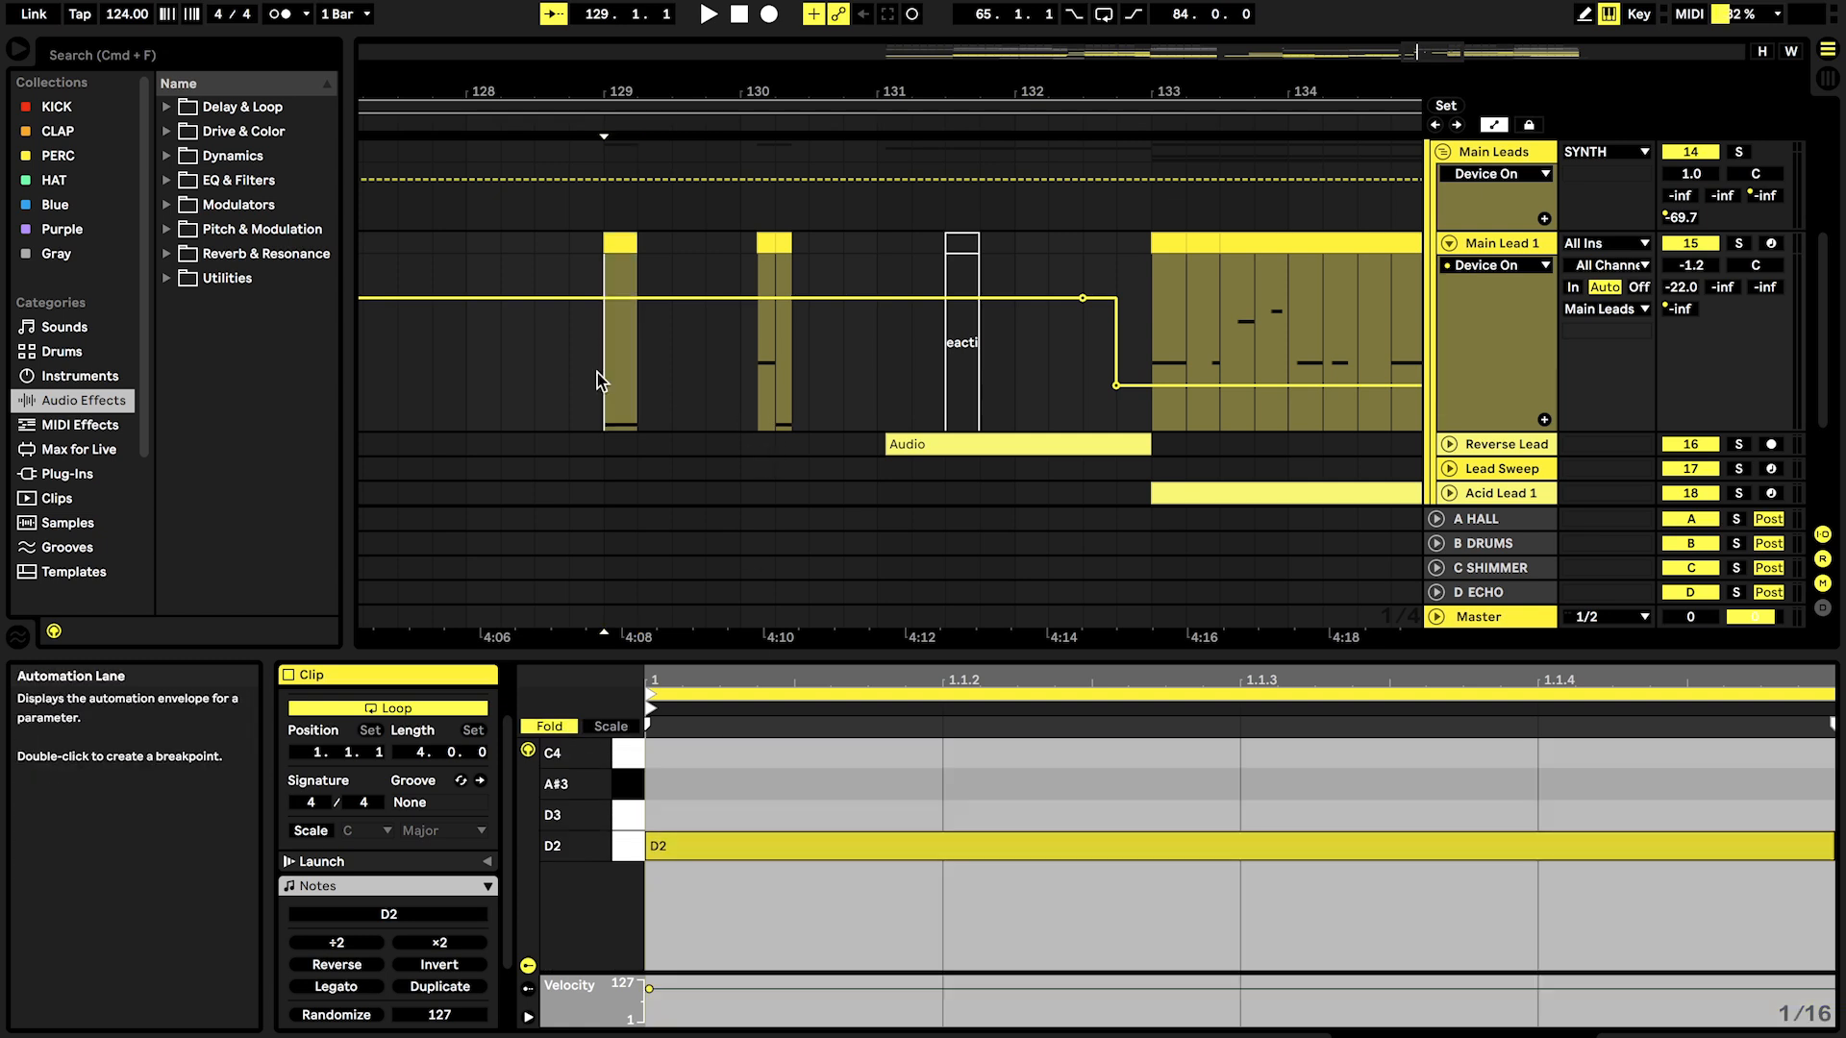
Step: Show the Arpeggiator's Synced Rate automation on Main Lead 1, examine its breakpoints and play the short clip at bar 130
double_click(1502, 244)
click(393, 917)
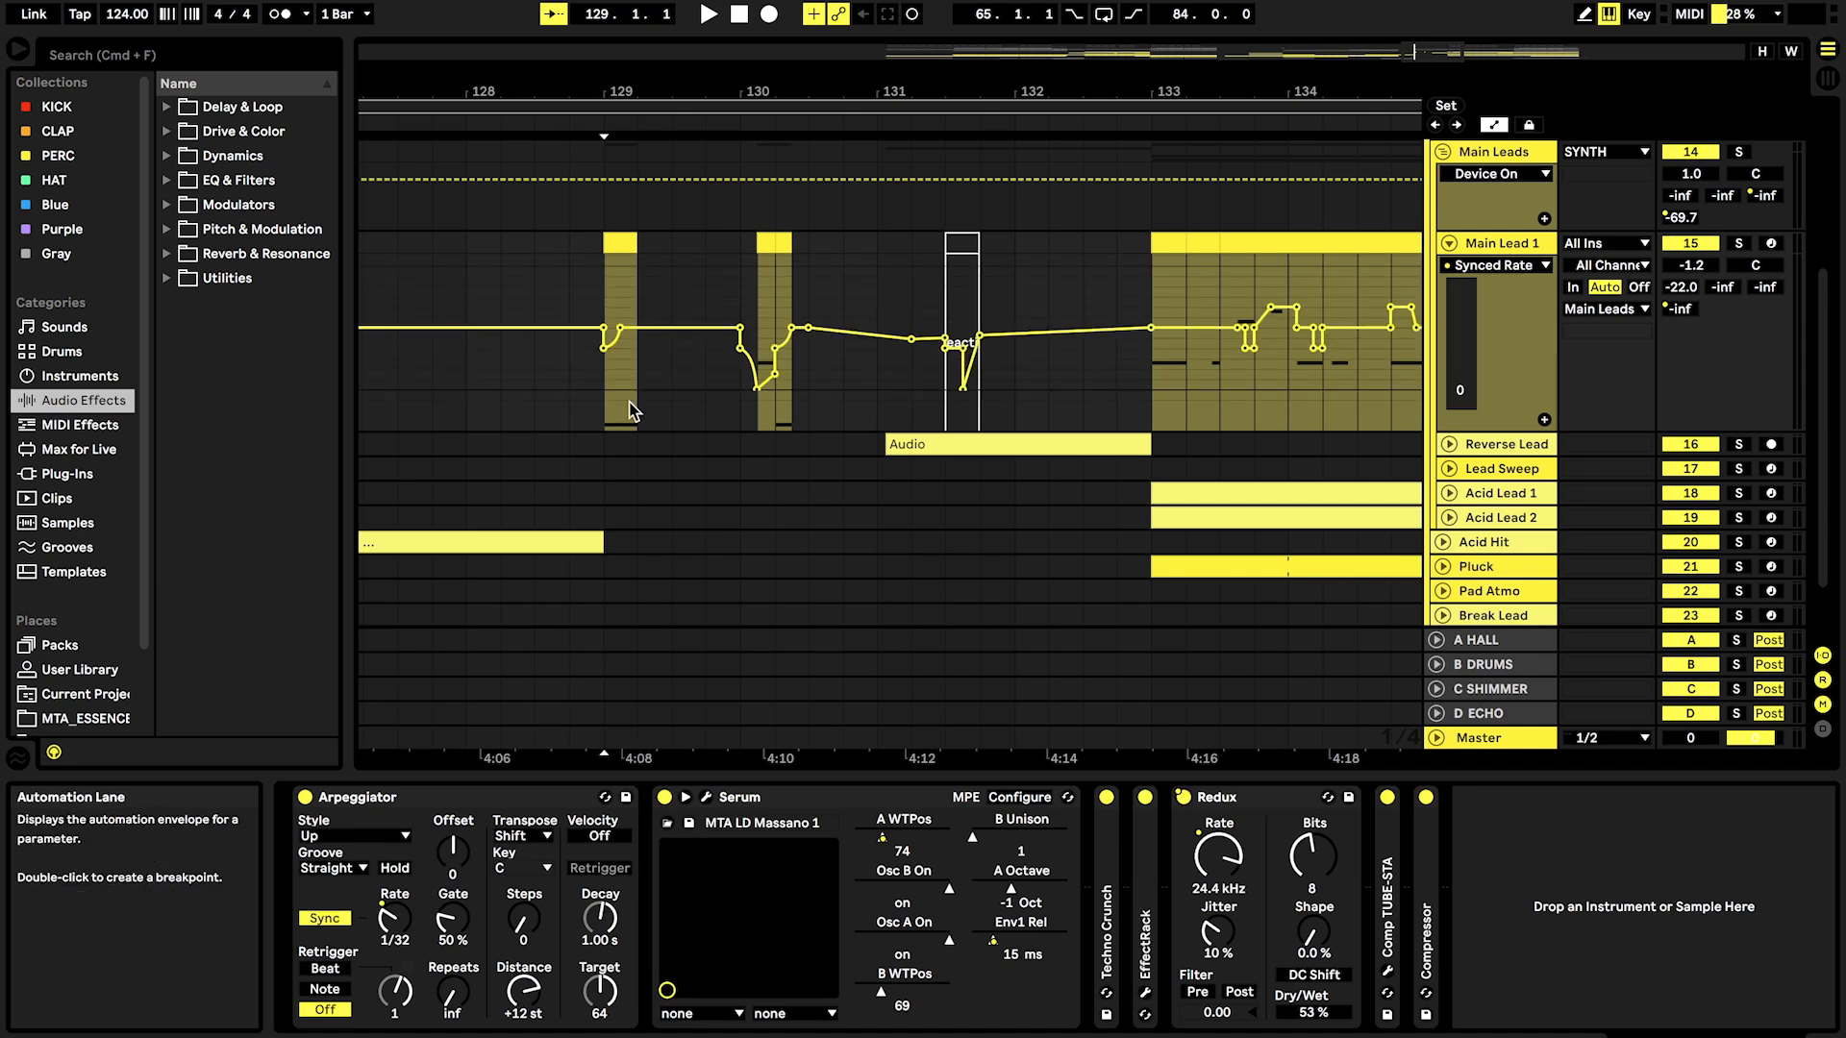
scroll(615, 368, up, 3)
scroll(615, 367, up, 1)
mouse_move(595, 351)
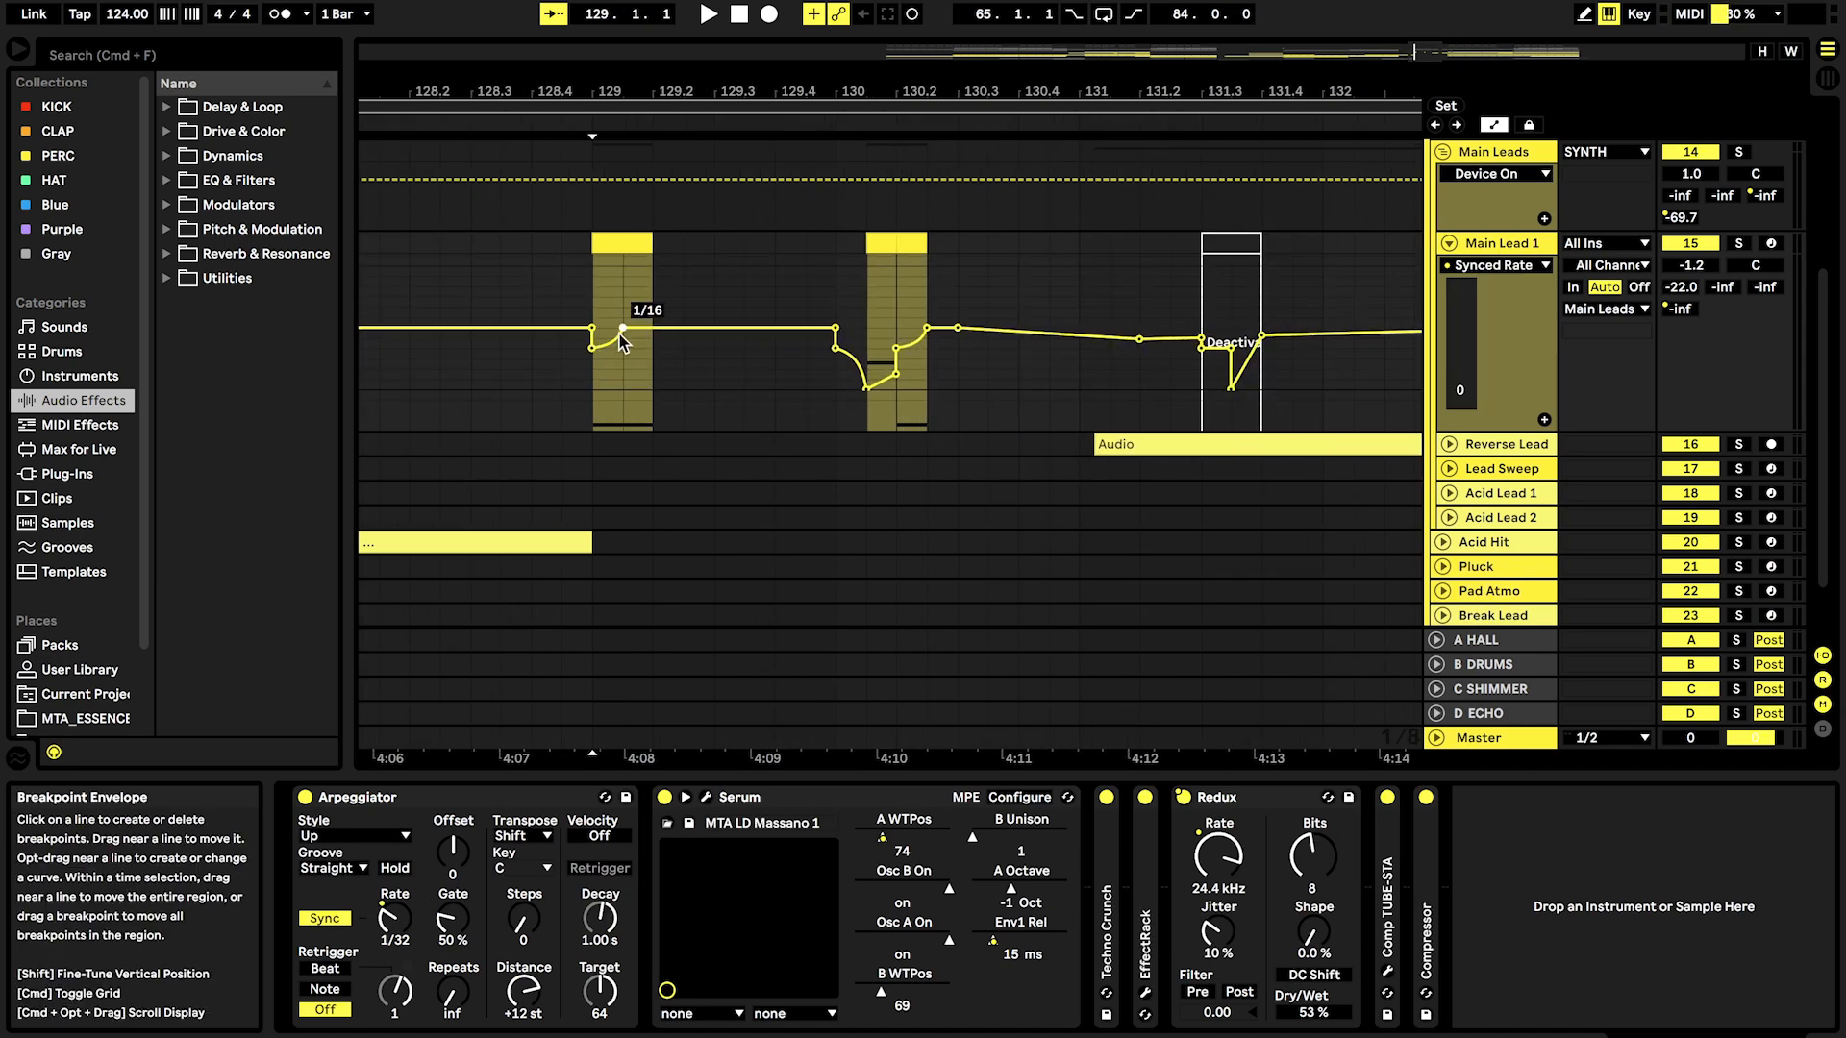
mouse_move(862, 383)
click(868, 318)
key(space)
mouse_move(1168, 330)
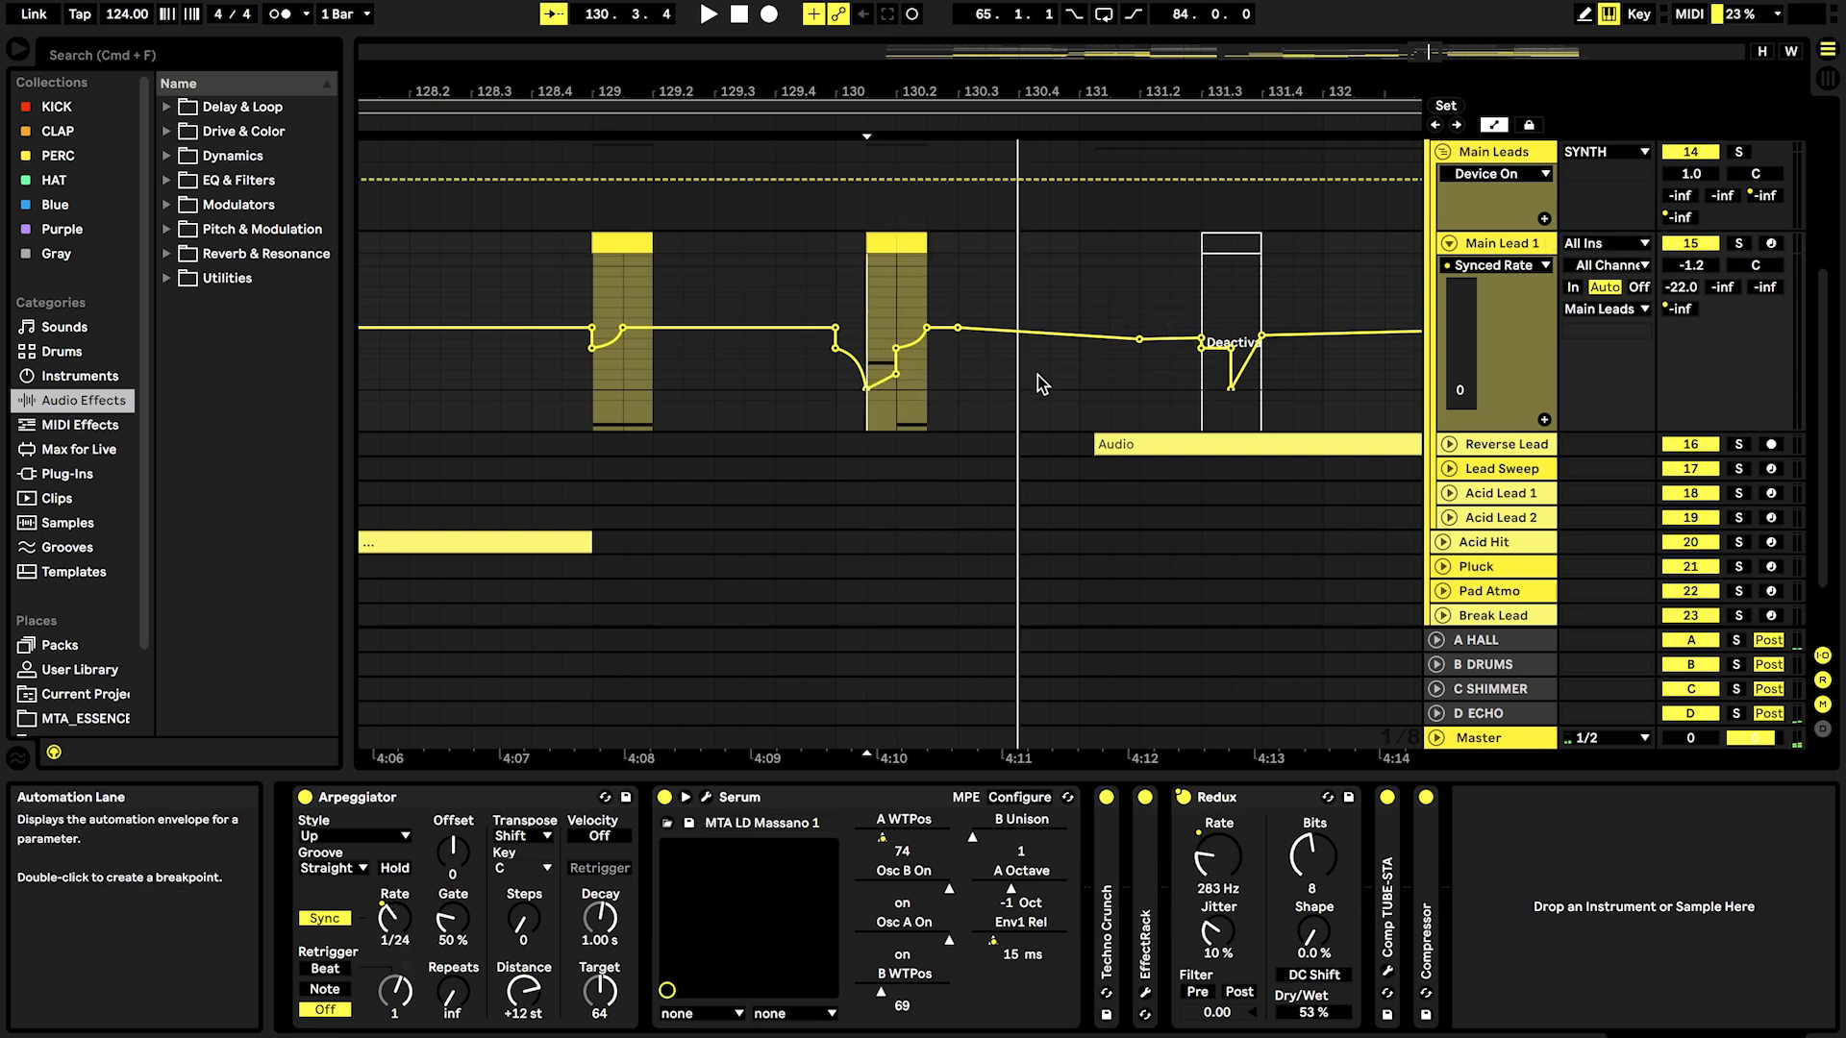
scroll(1040, 384, down, 4)
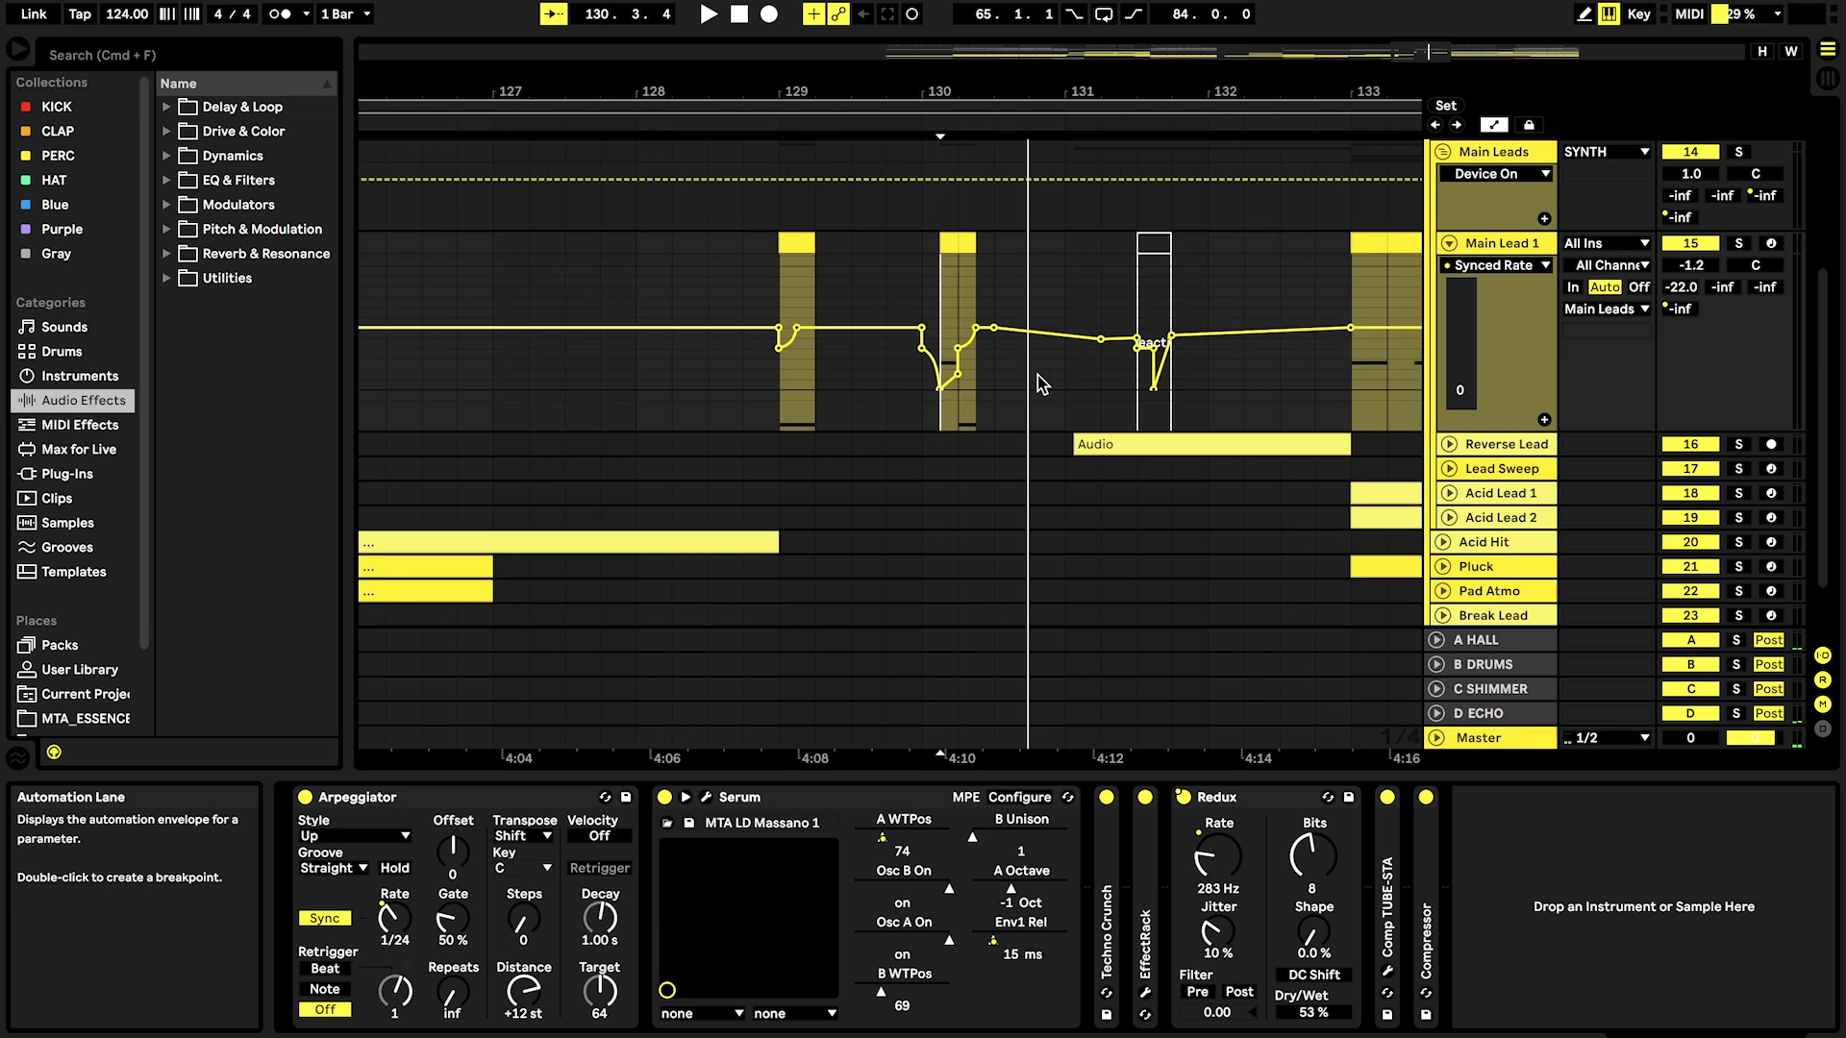
Step: Show Redux's Sample Rate automation on Main Lead 1 and examine its drop within the bar 130 clip
right_click(1185, 800)
click(1212, 814)
click(1217, 852)
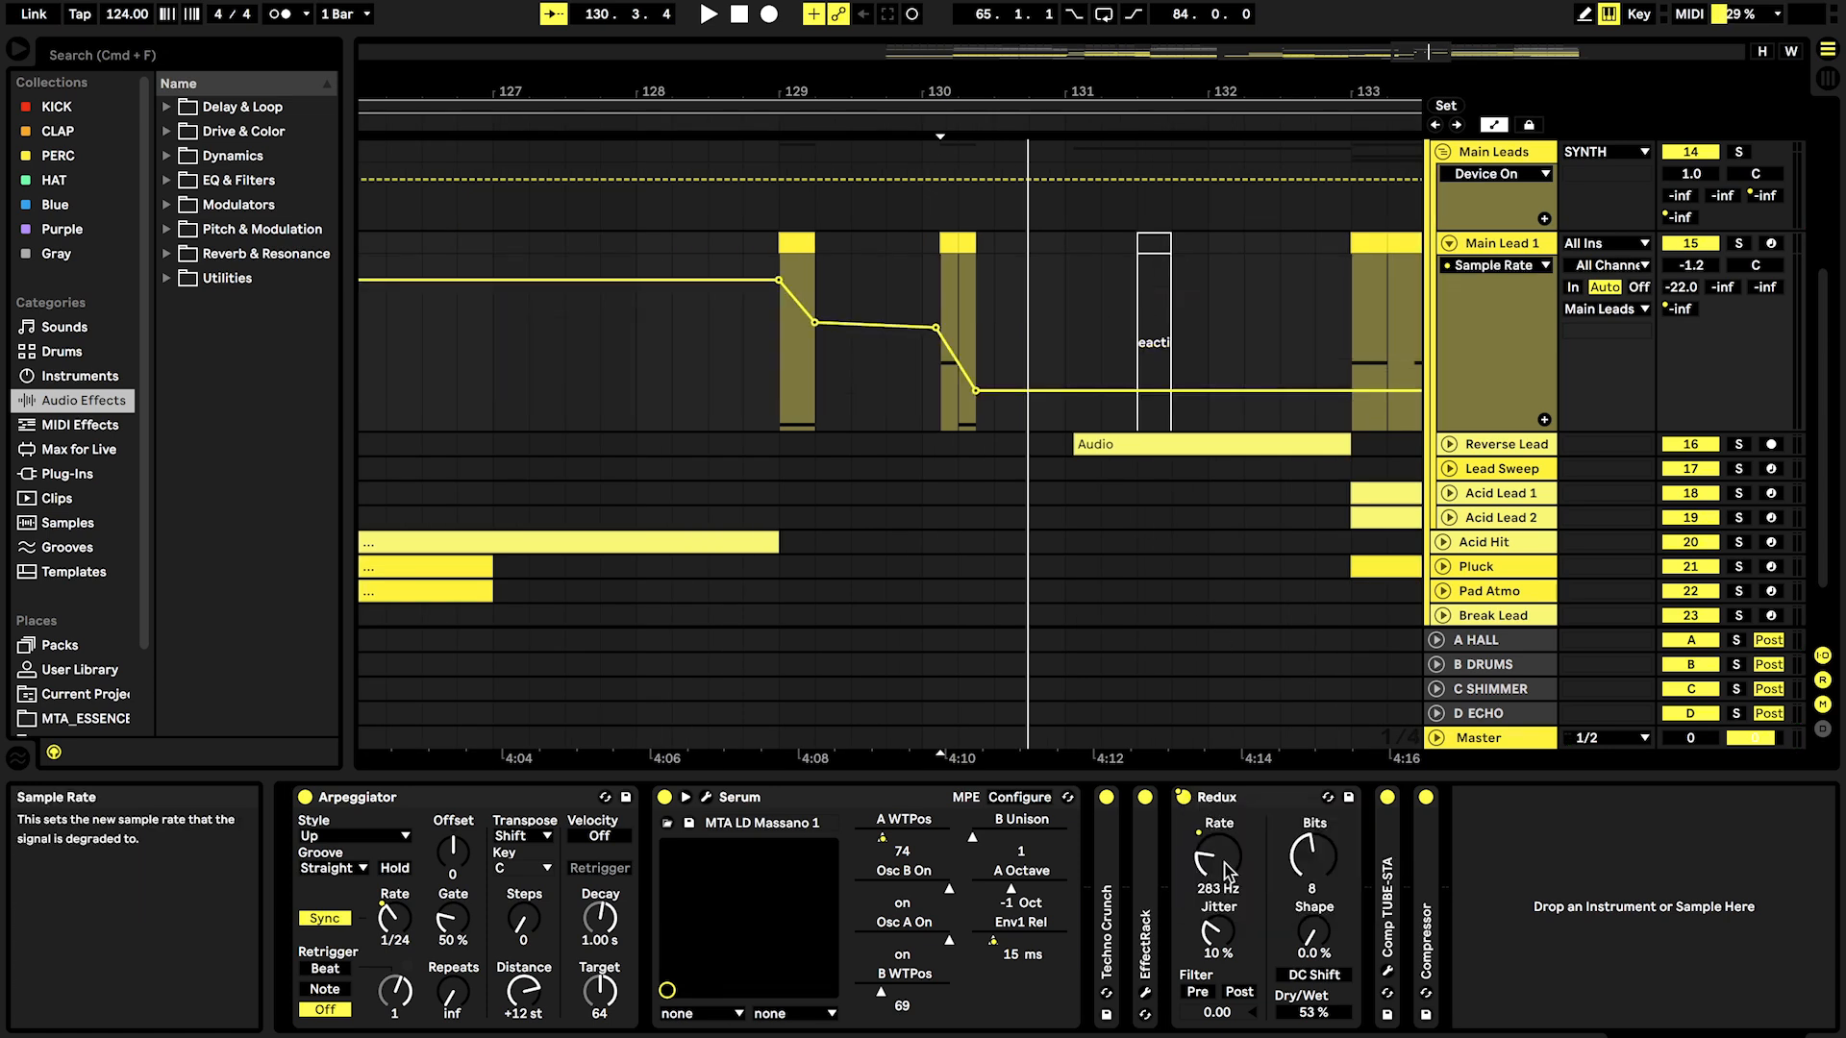
key(space)
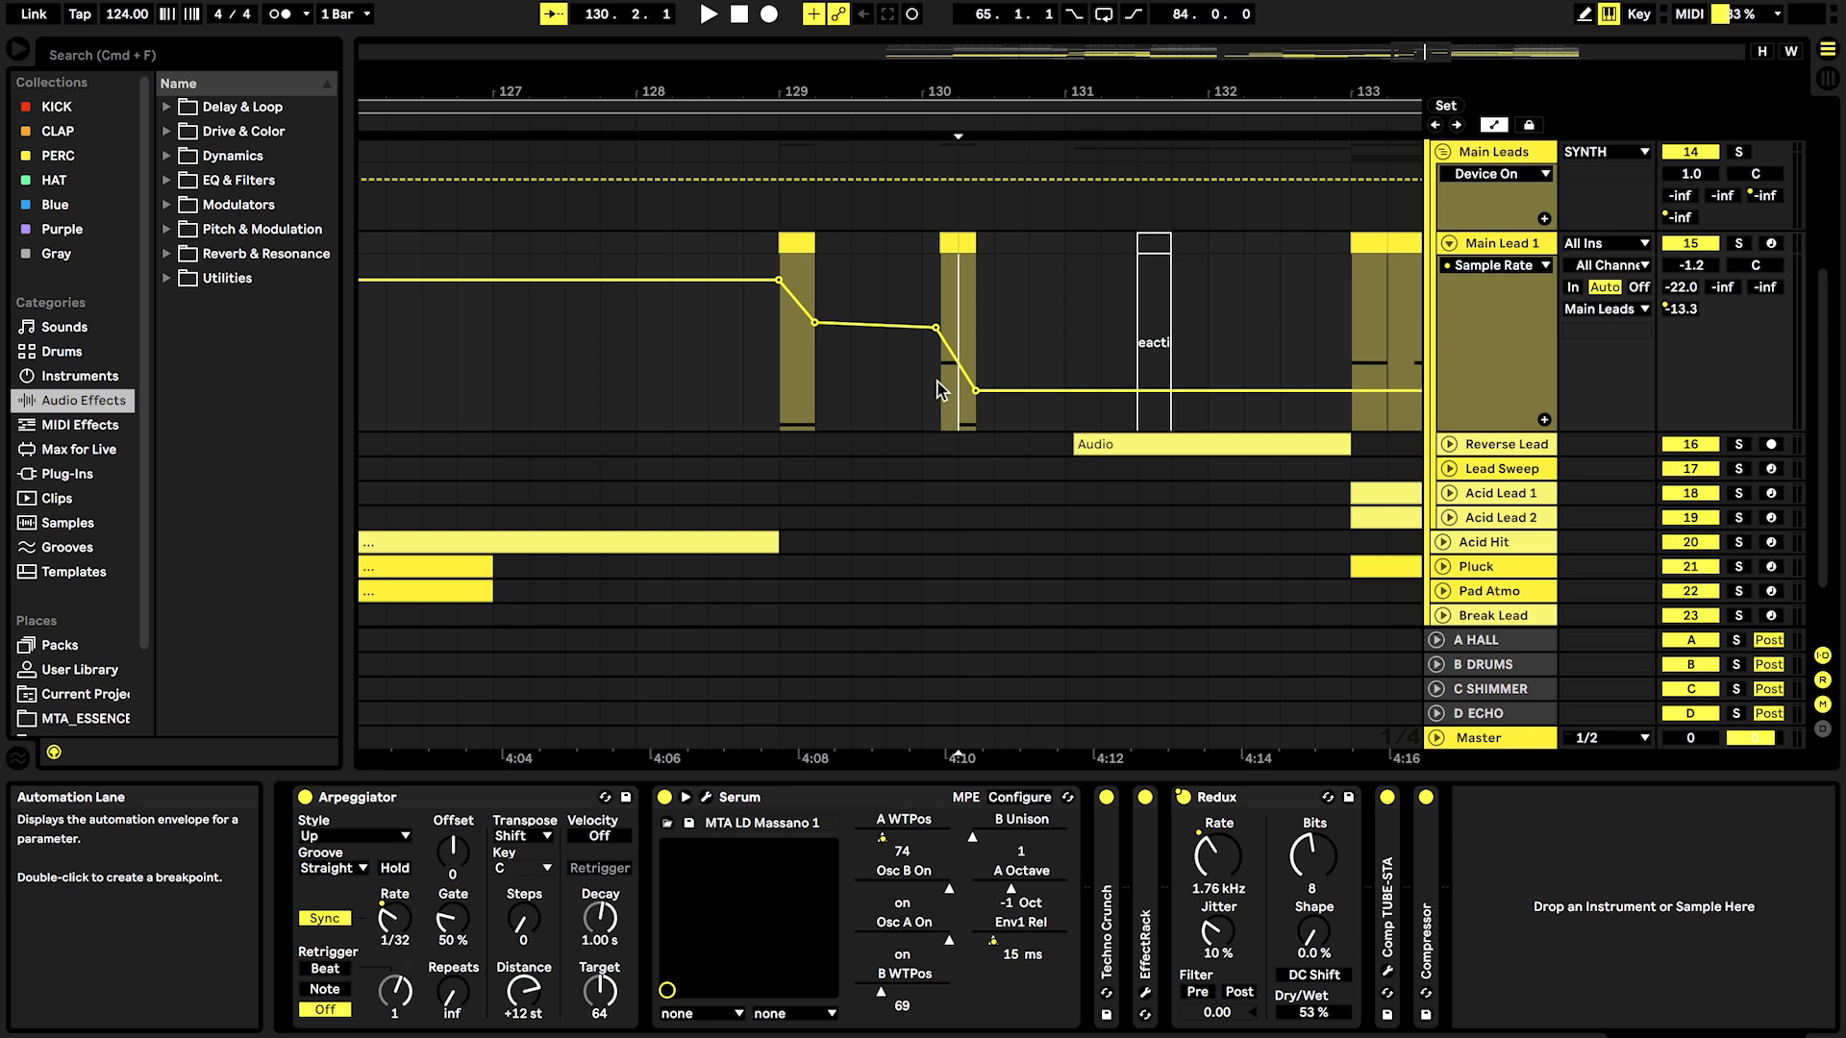
super+scroll(932, 332, up, 3)
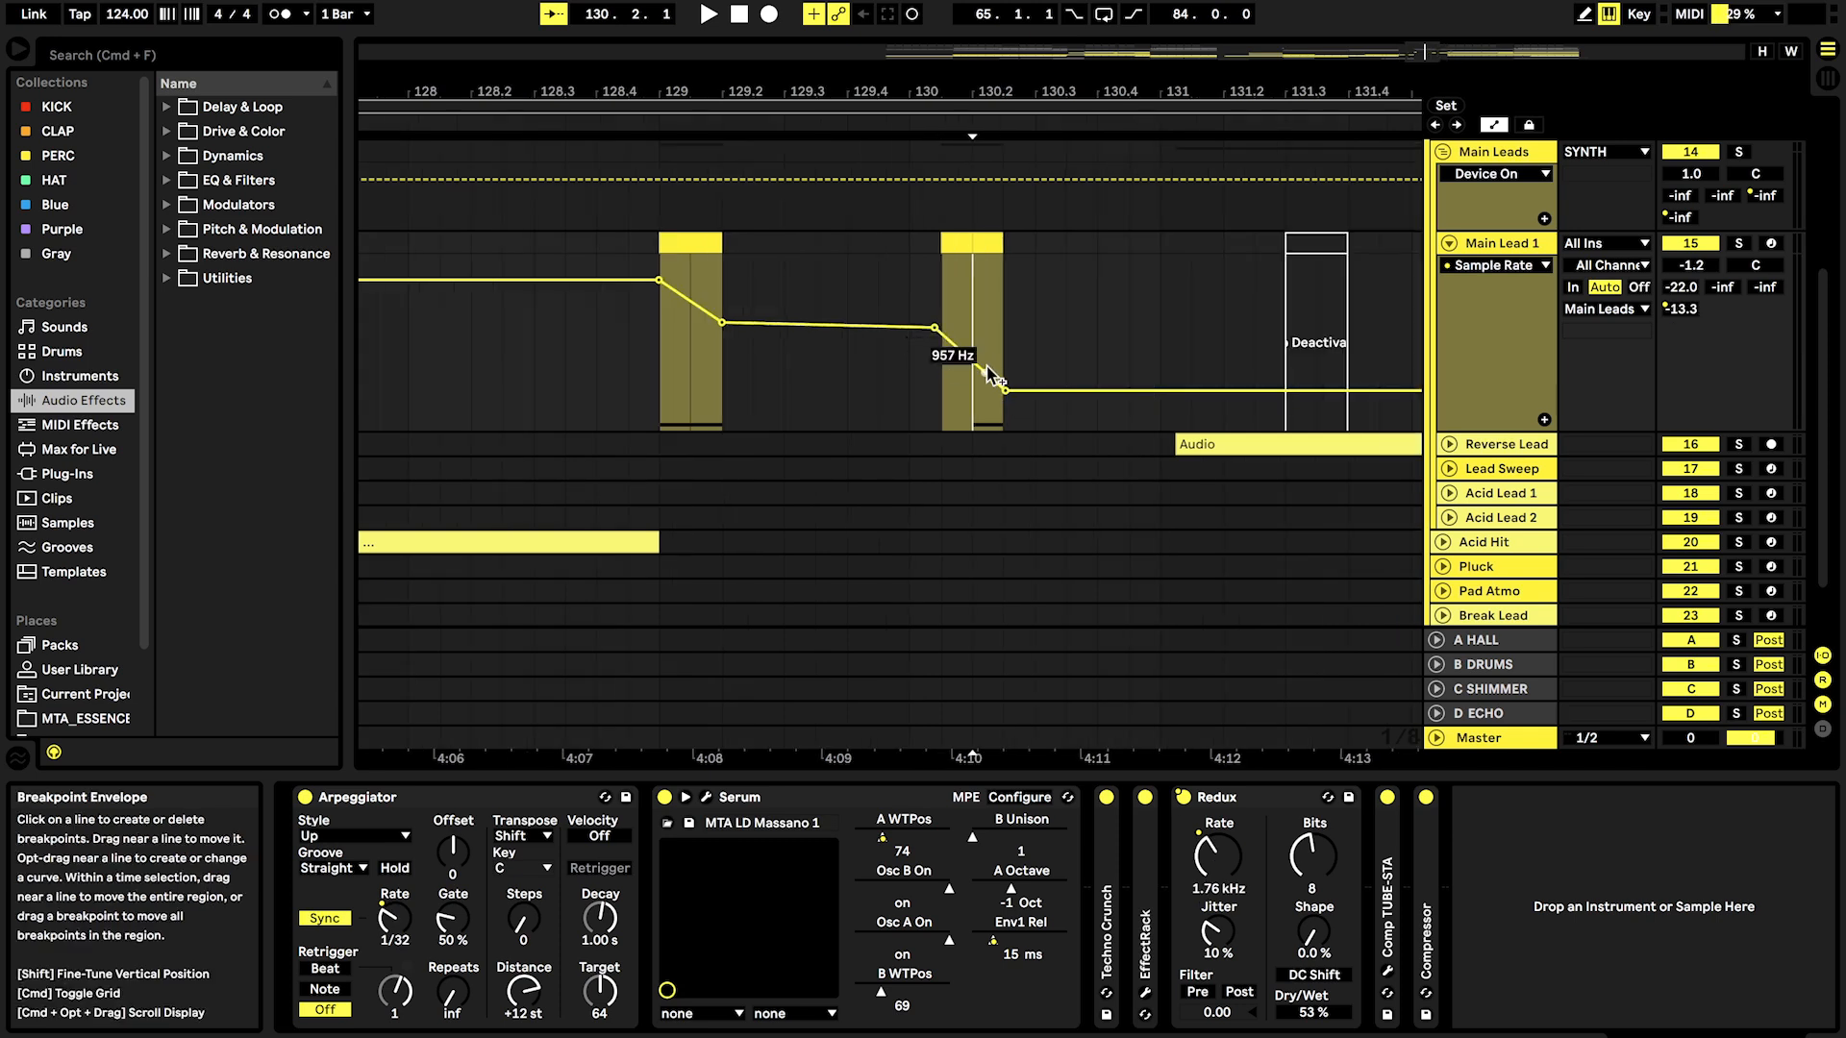
Step: Bypass Redux to compare the sound of the bar 130 clip, and re-enable its Device On automation
click(1183, 797)
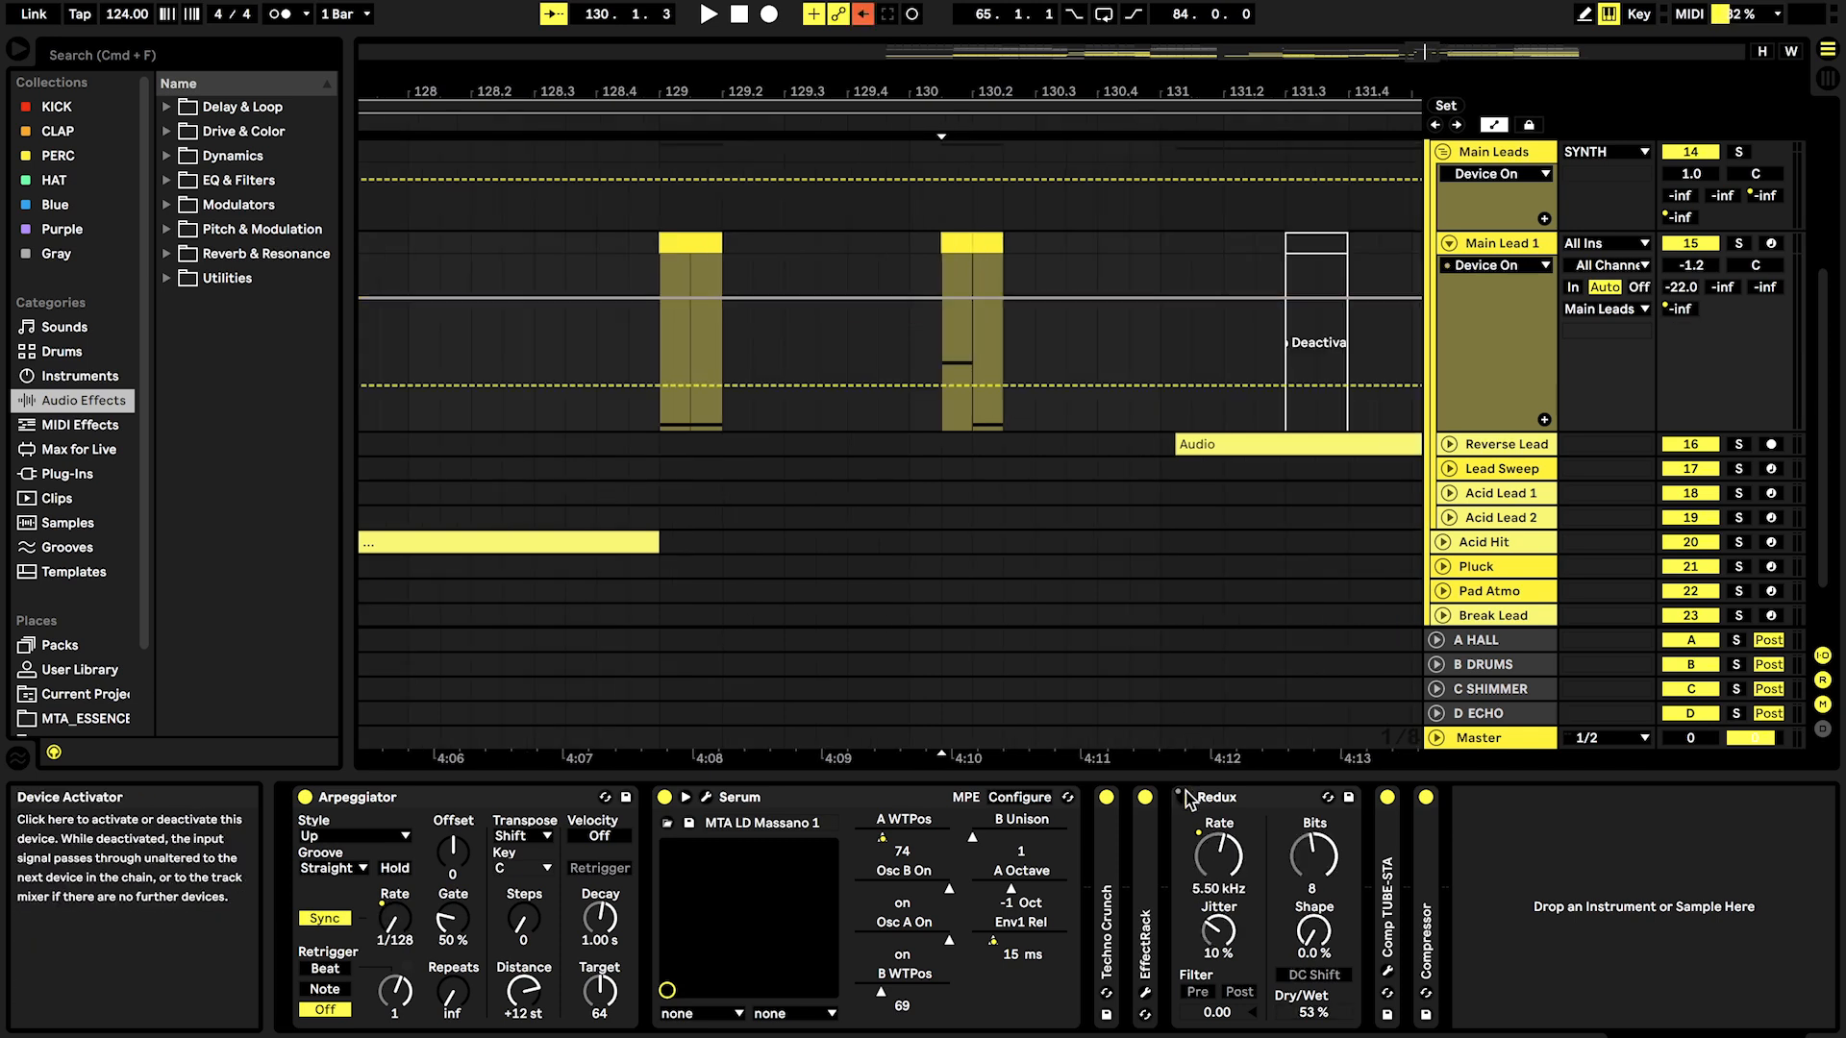
right_click(1190, 798)
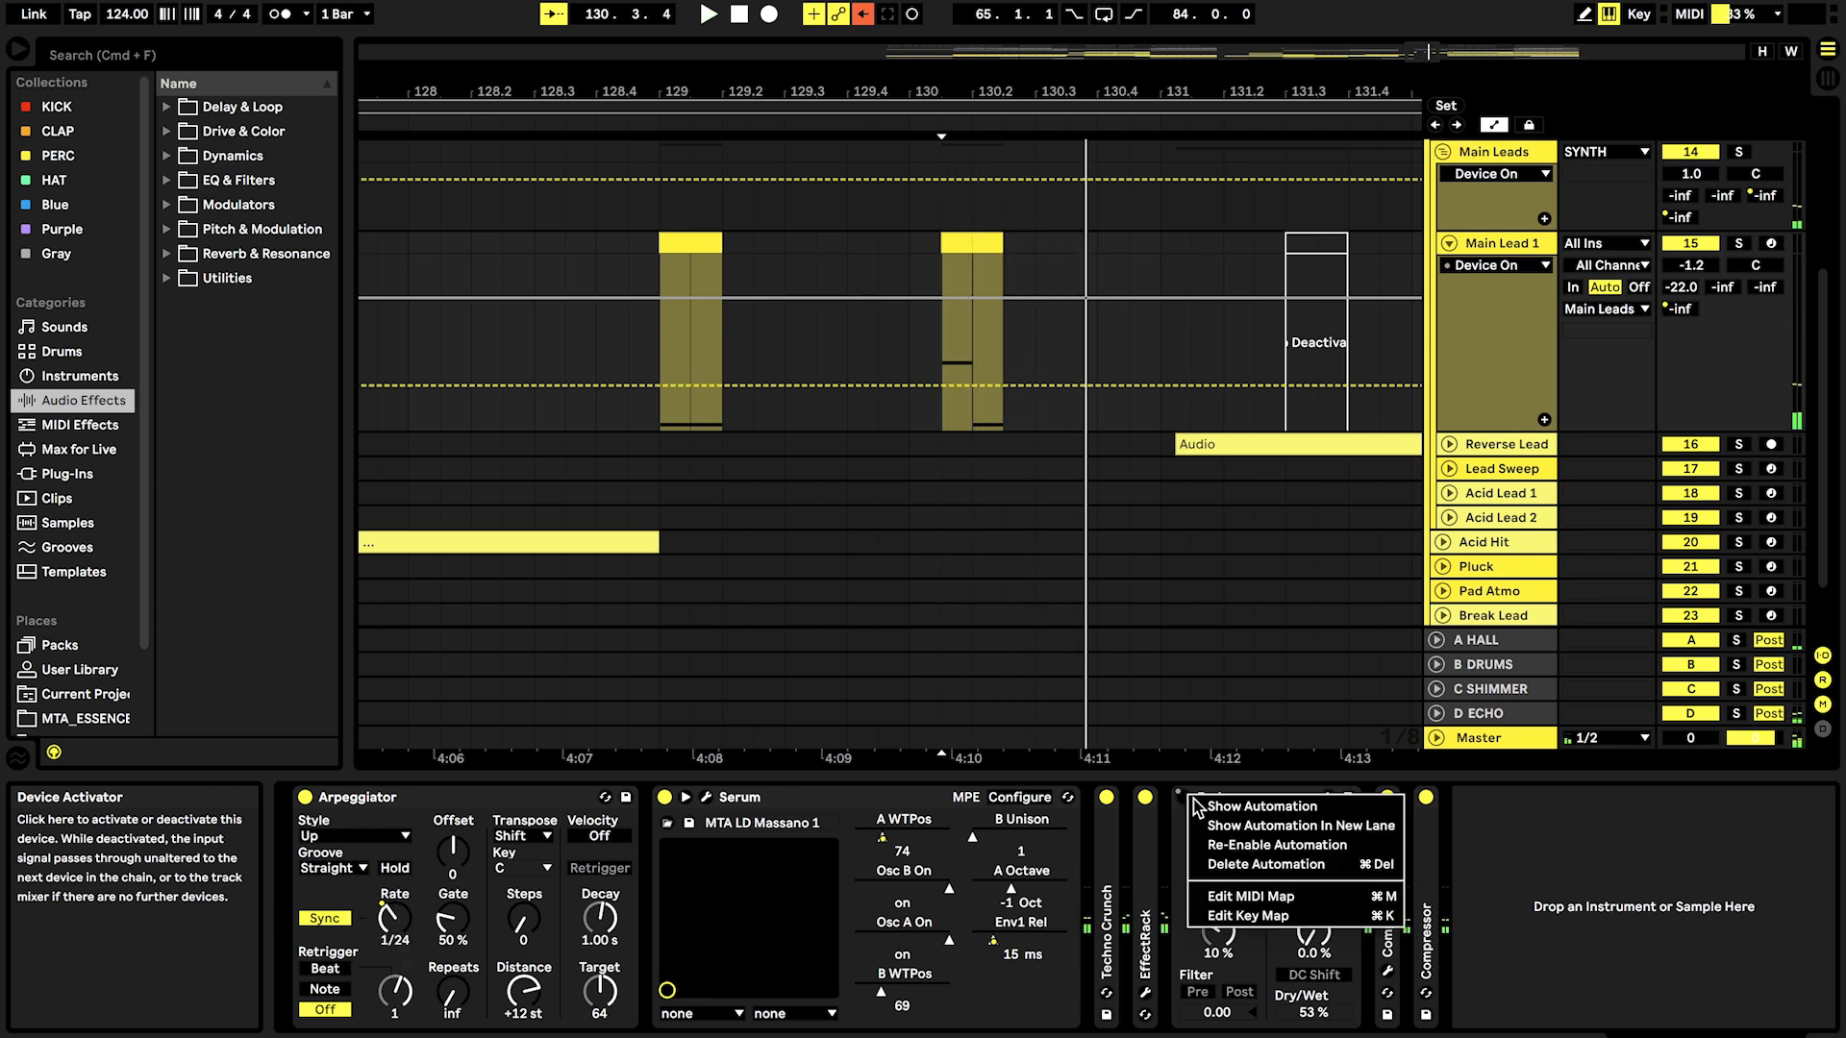
click(1226, 845)
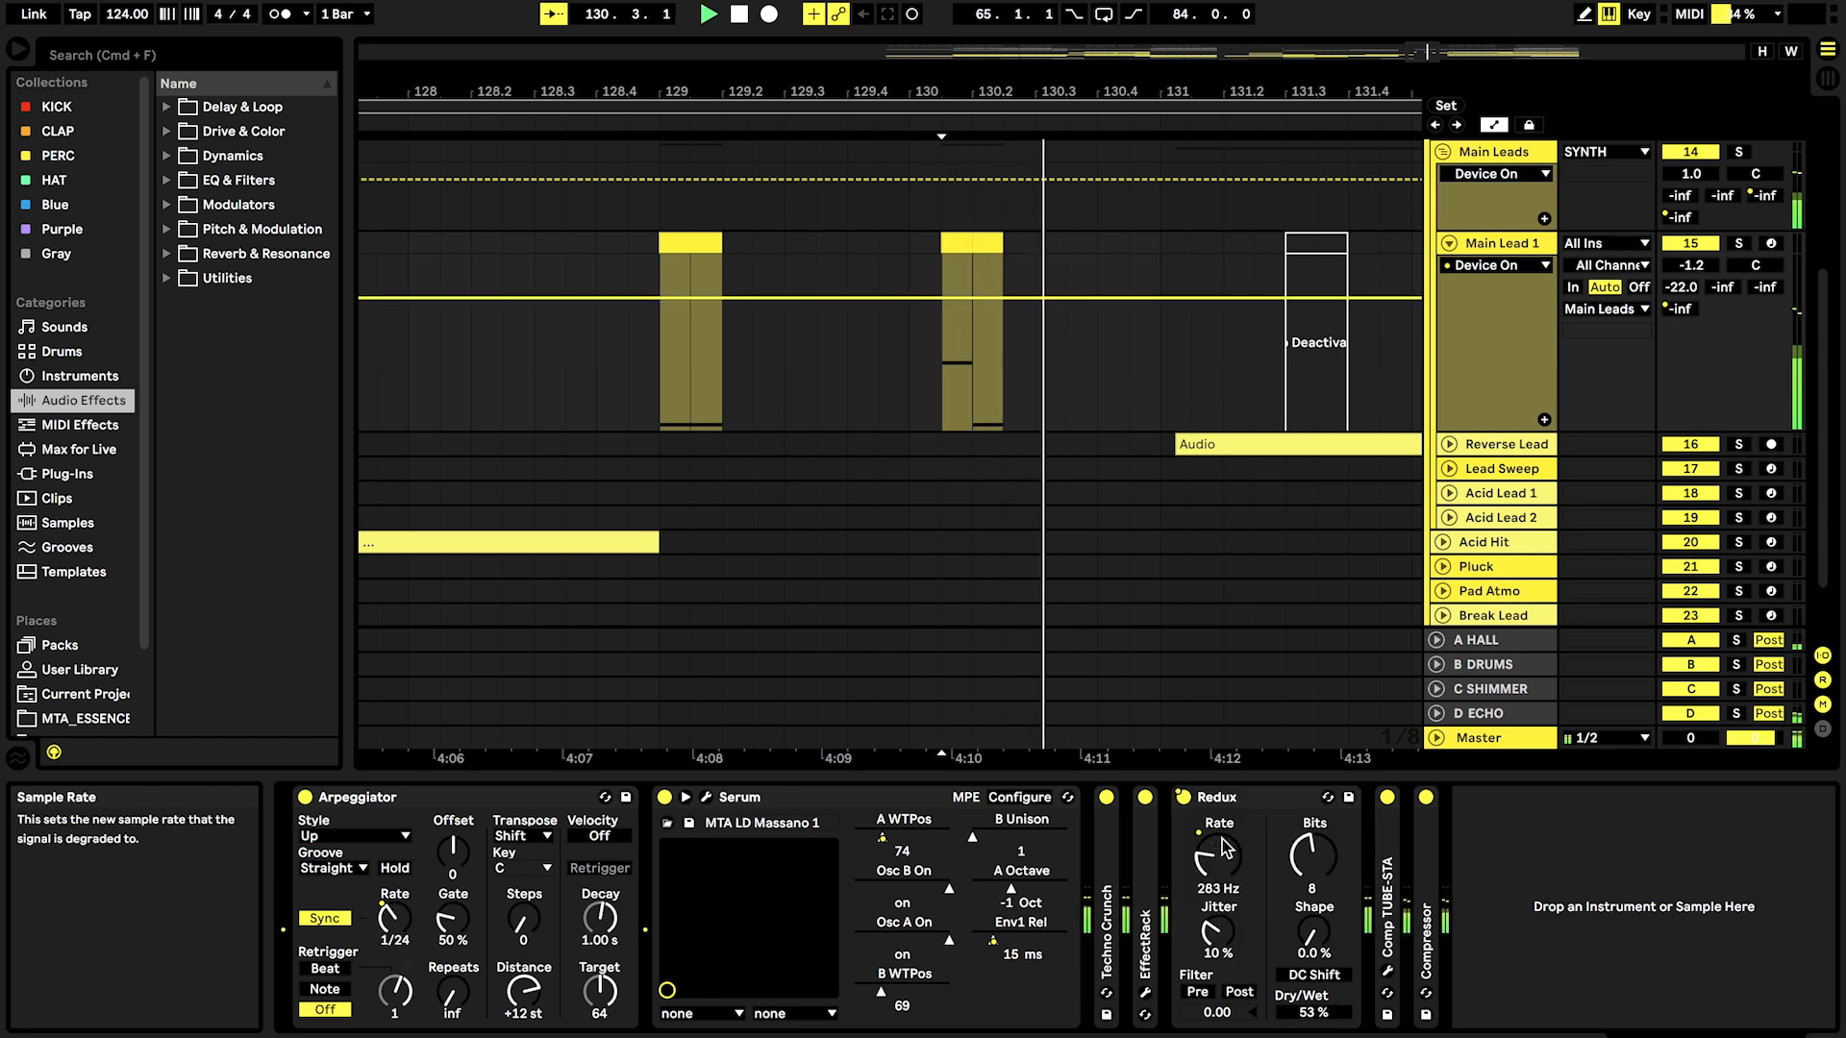
Step: Review Redux's Sample Rate automation again, set the playback position to bar 129 and fold Main Lead 1
click(1228, 850)
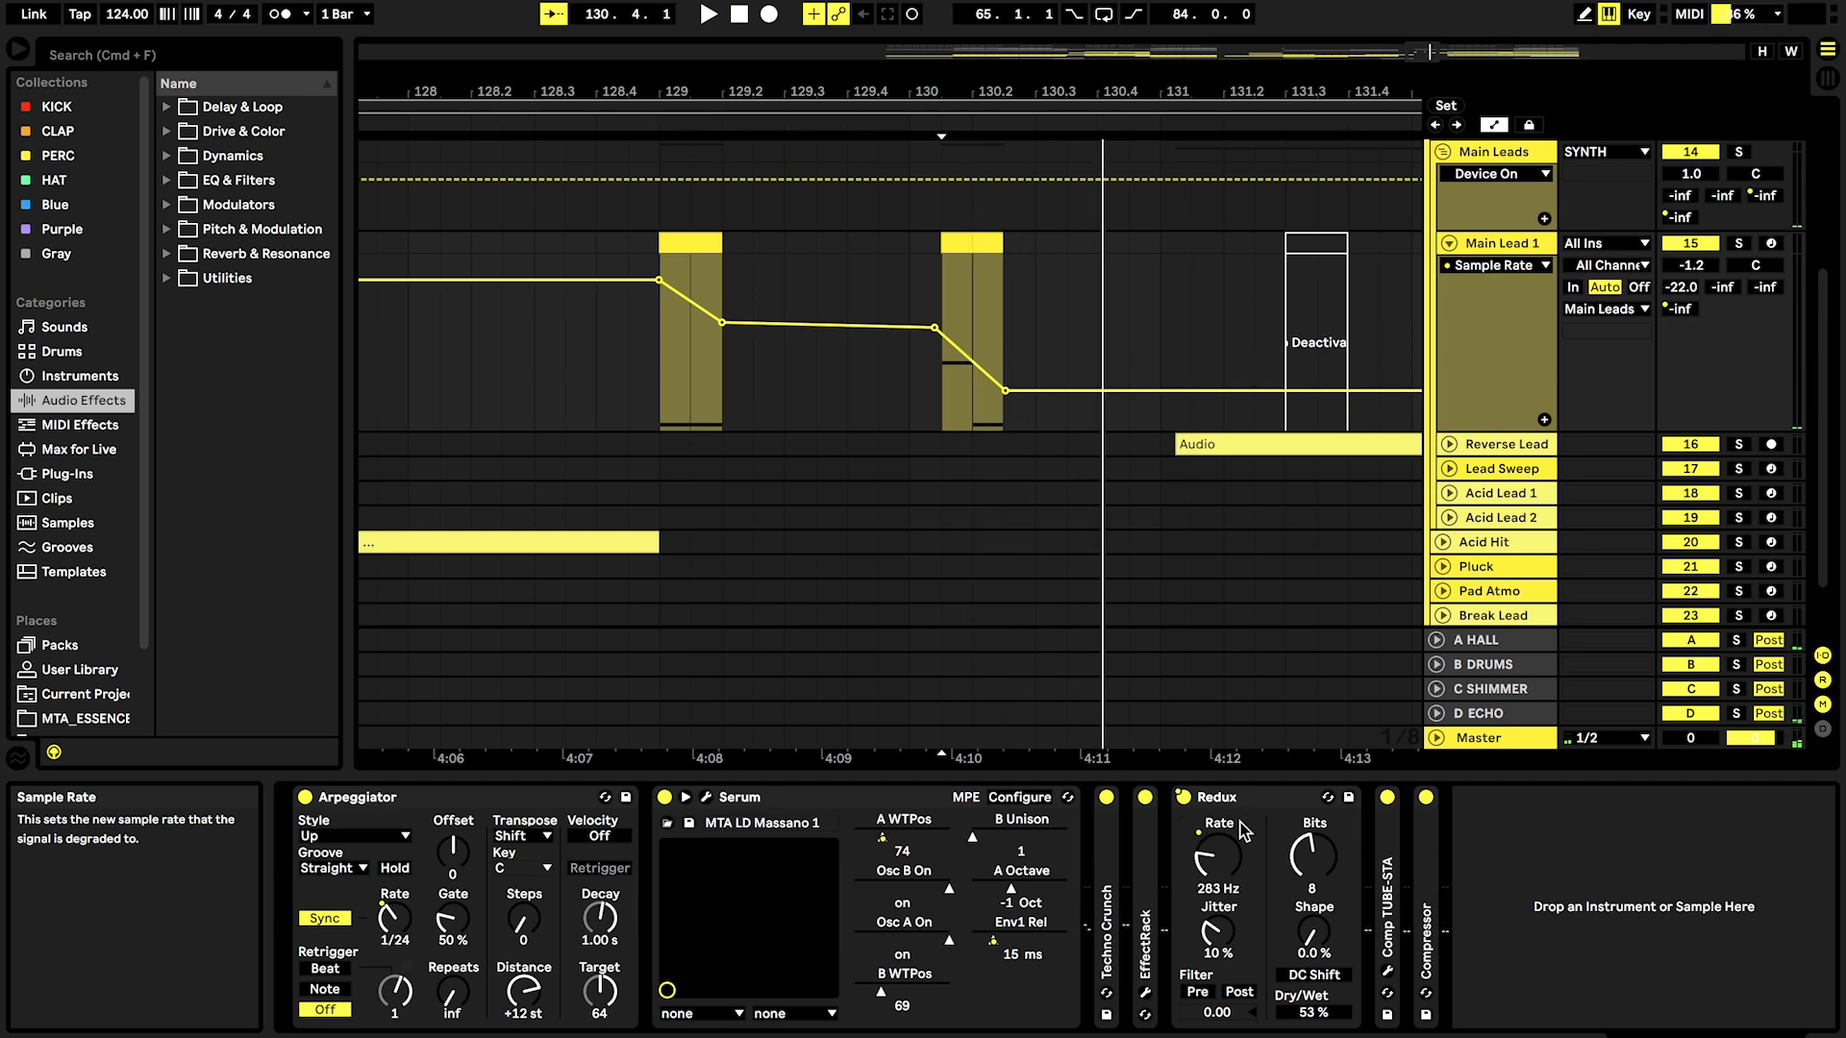
scroll(973, 530, down, 5)
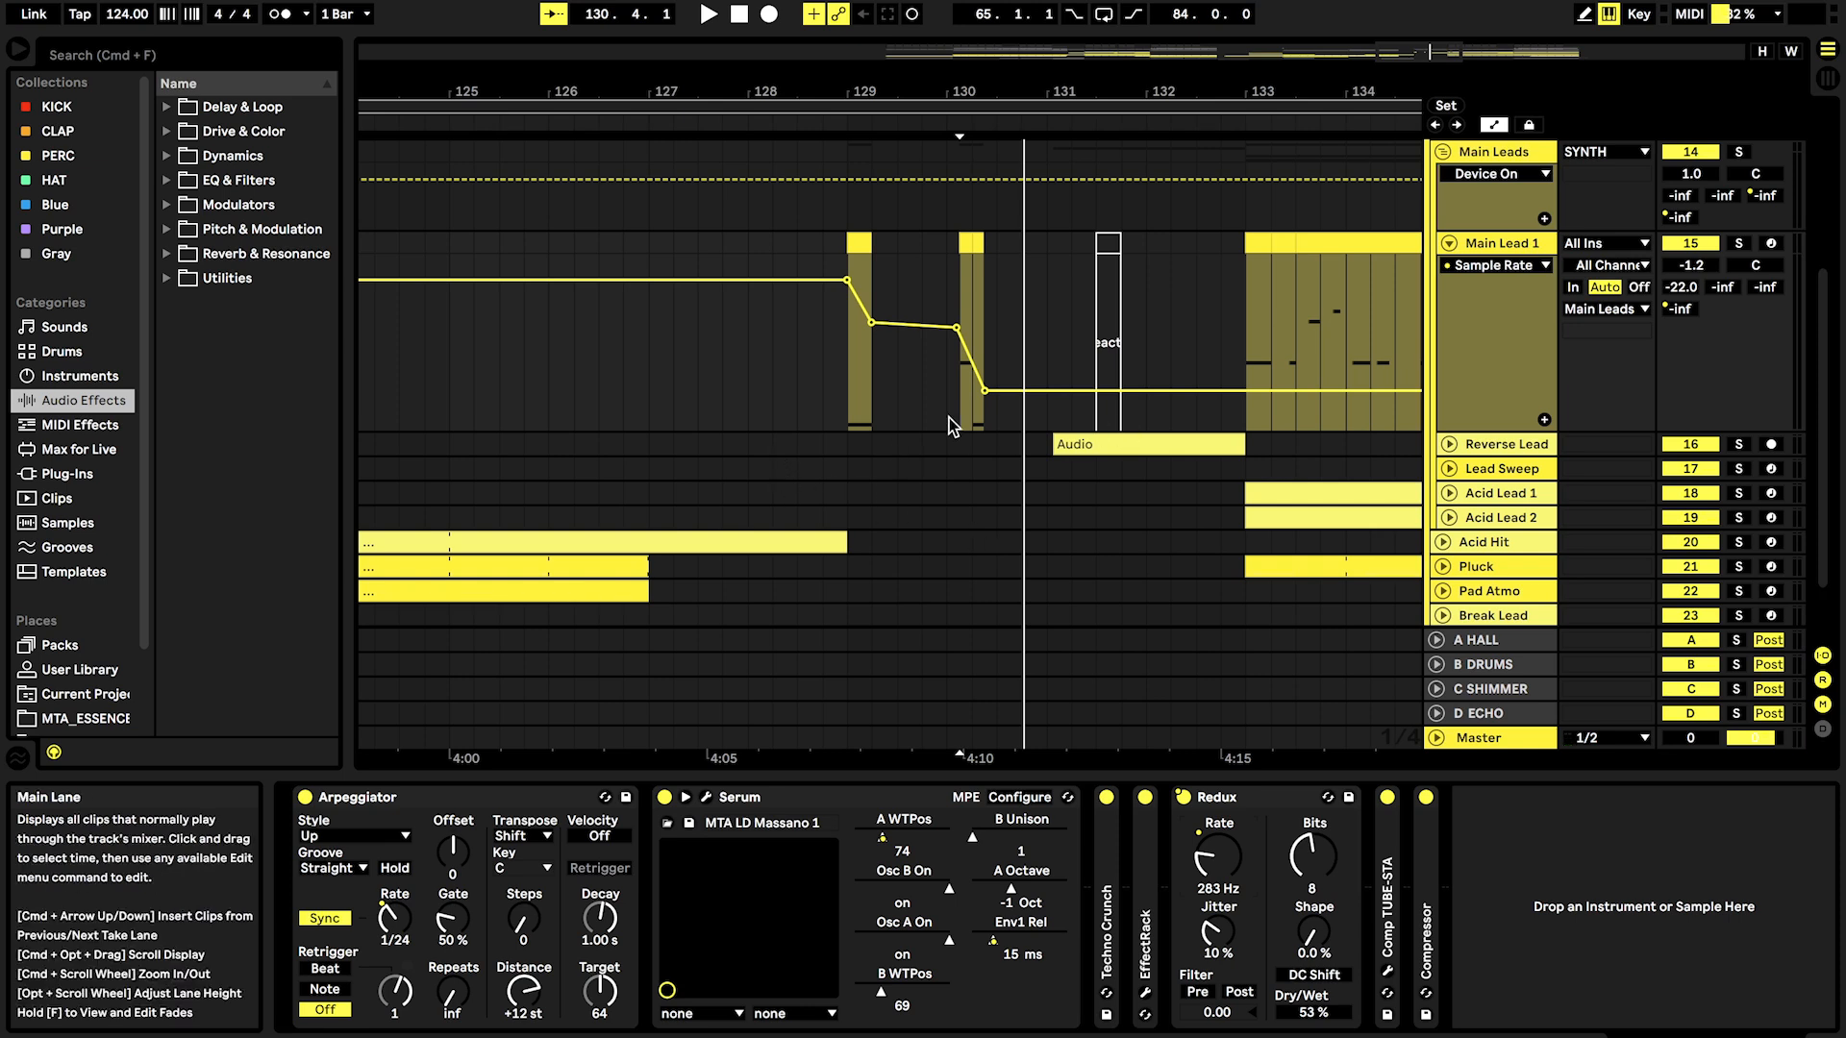
scroll(899, 324, up, 4)
click(806, 362)
scroll(1009, 327, down, 4)
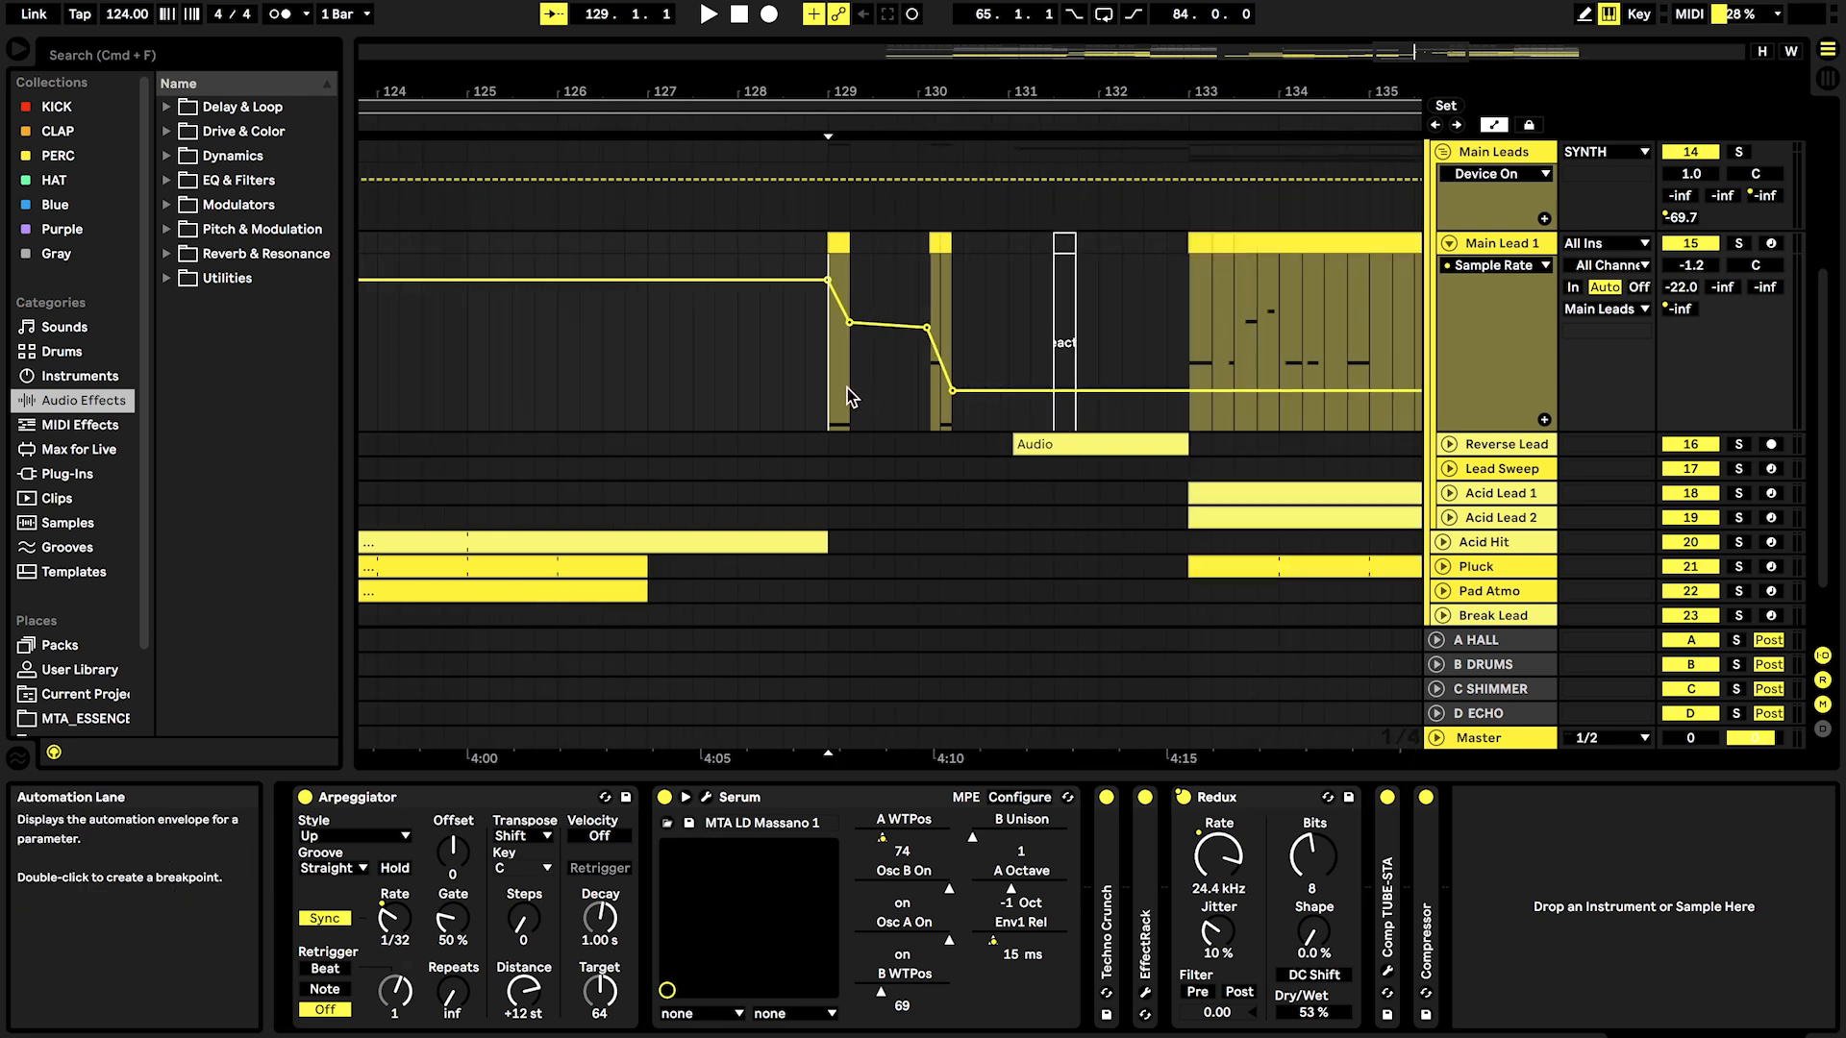
click(1449, 243)
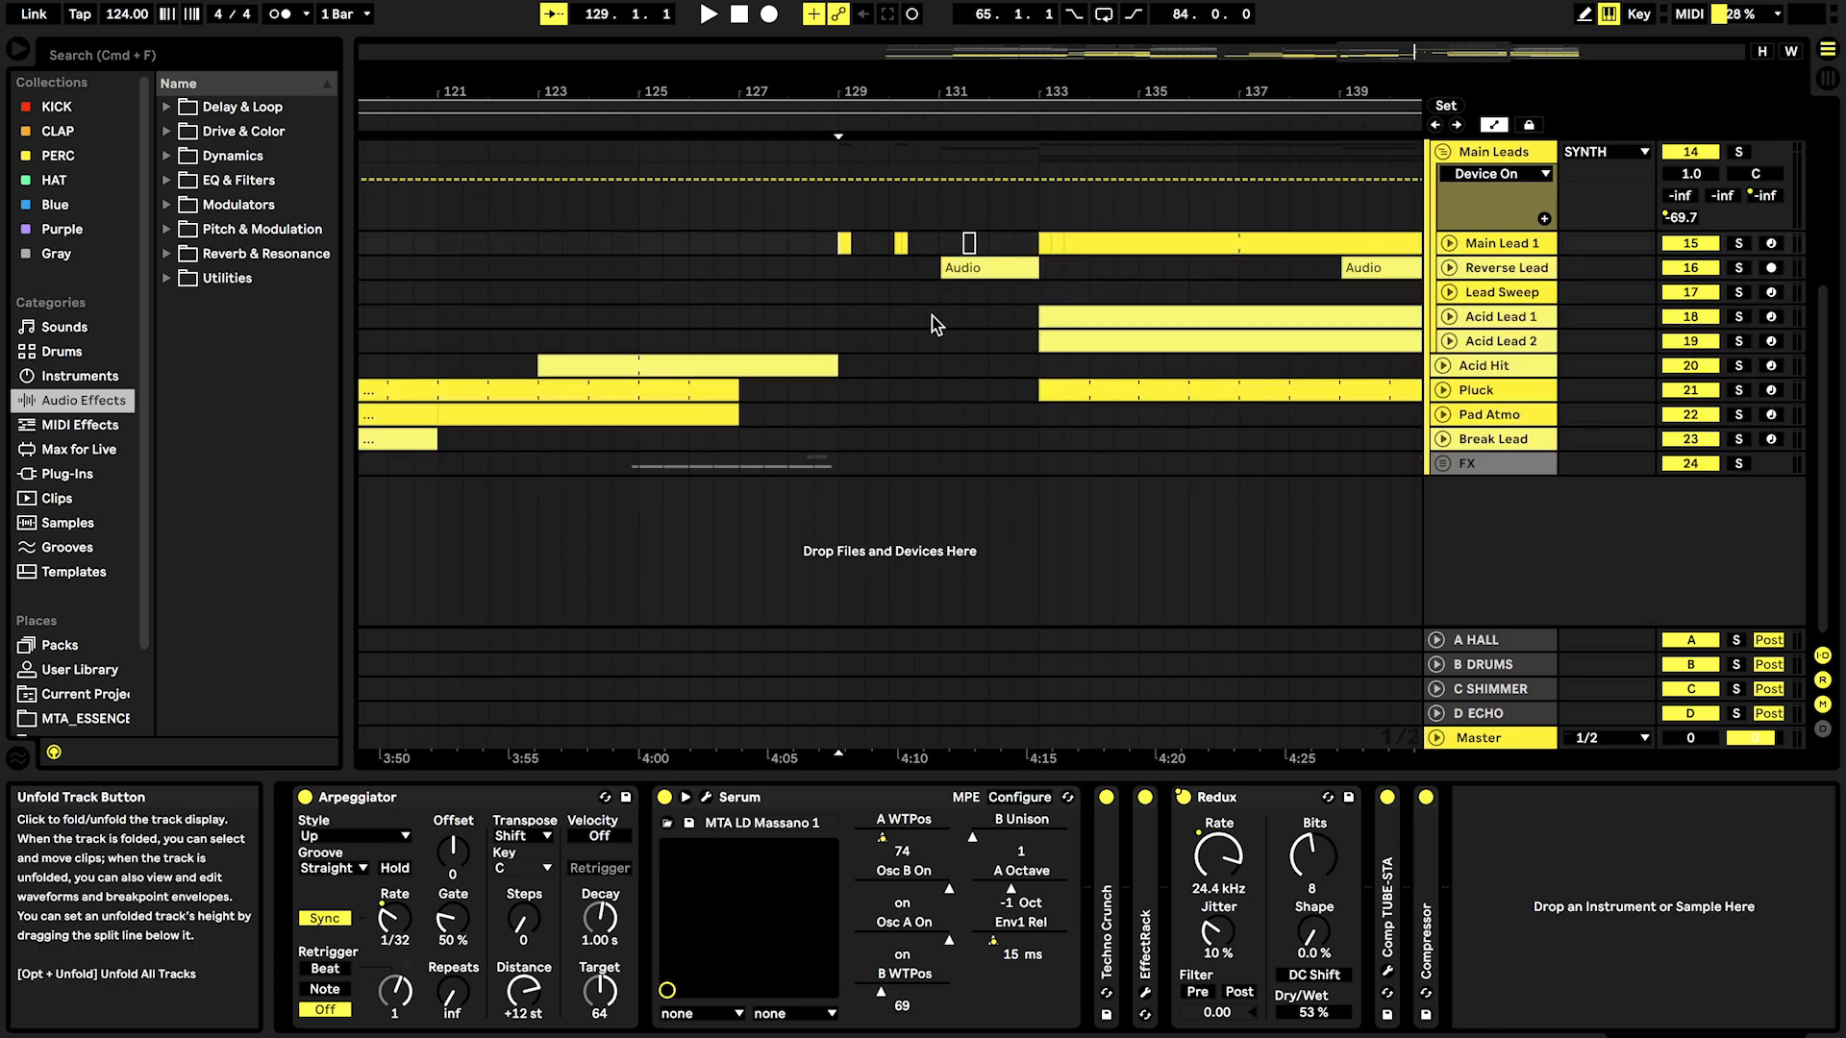
Step: Inspect the settings of Main Lead 1's Comp TUBE-STA and the KICK-sidechained Compressor, and collapse both devices
scroll(909, 319, down, 4)
double_click(1389, 856)
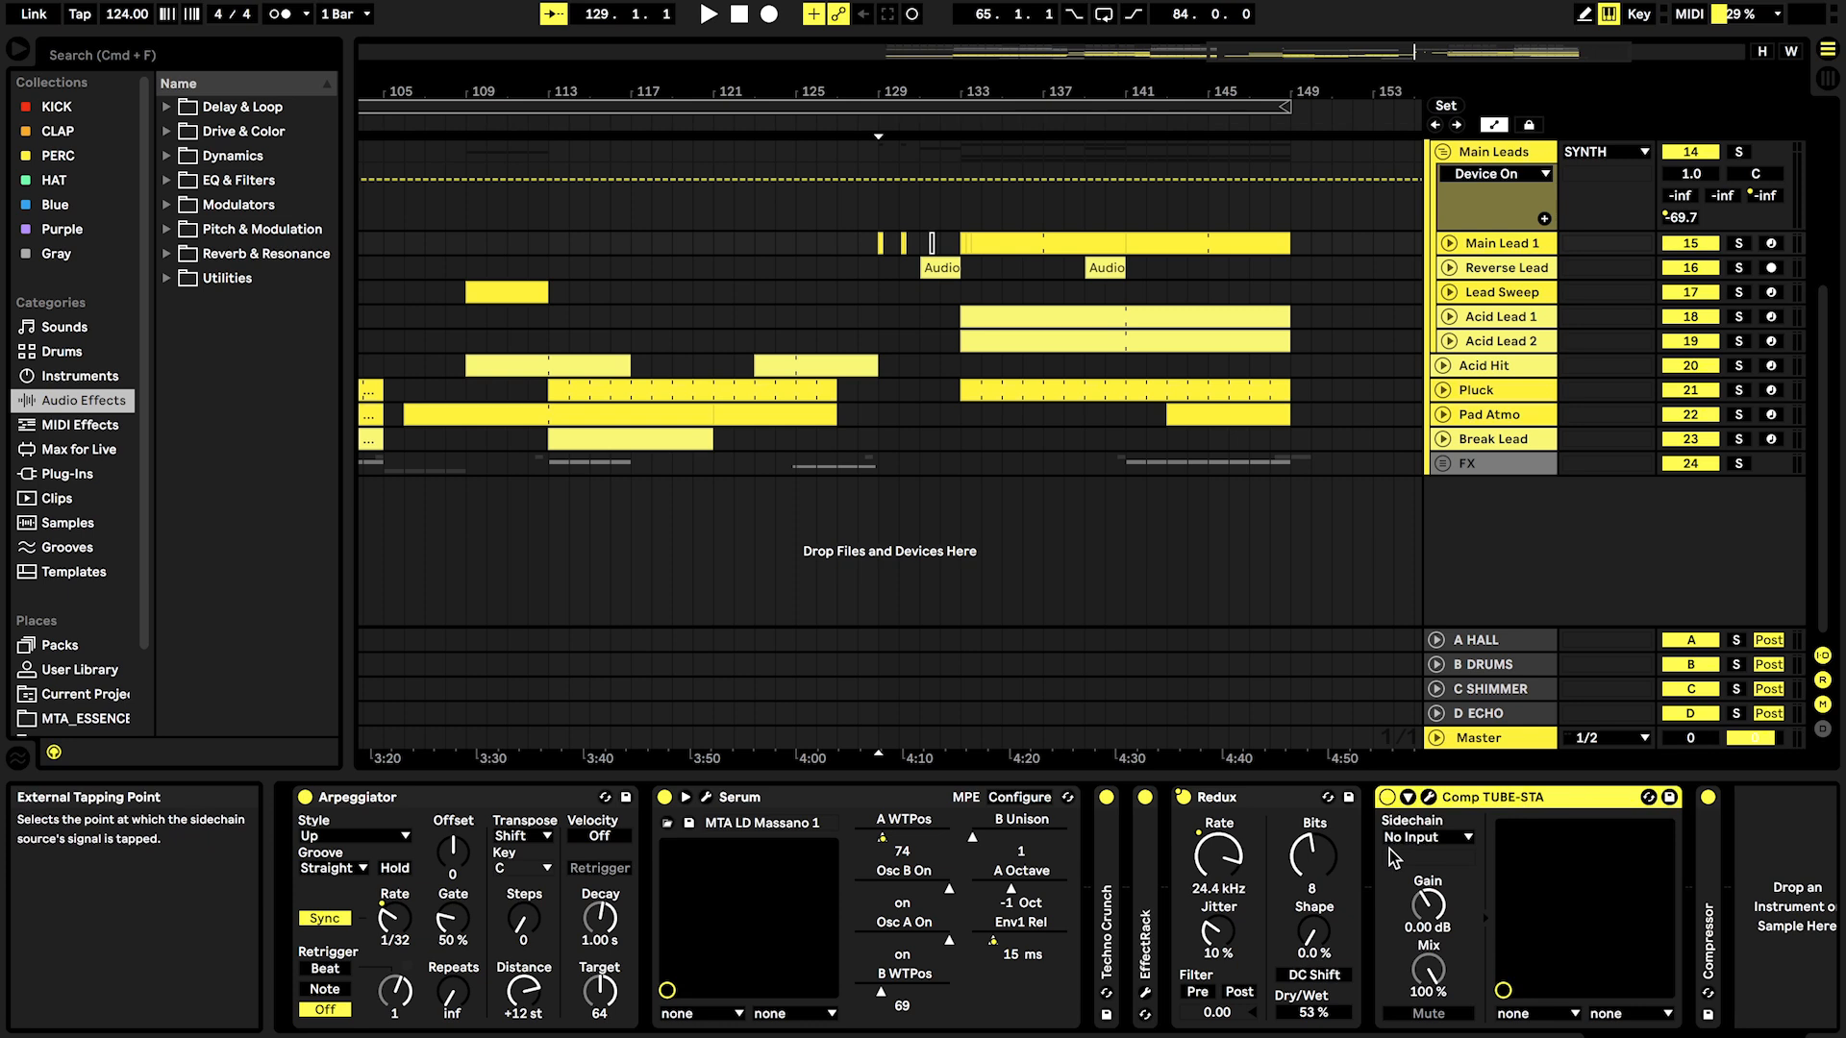
click(1427, 796)
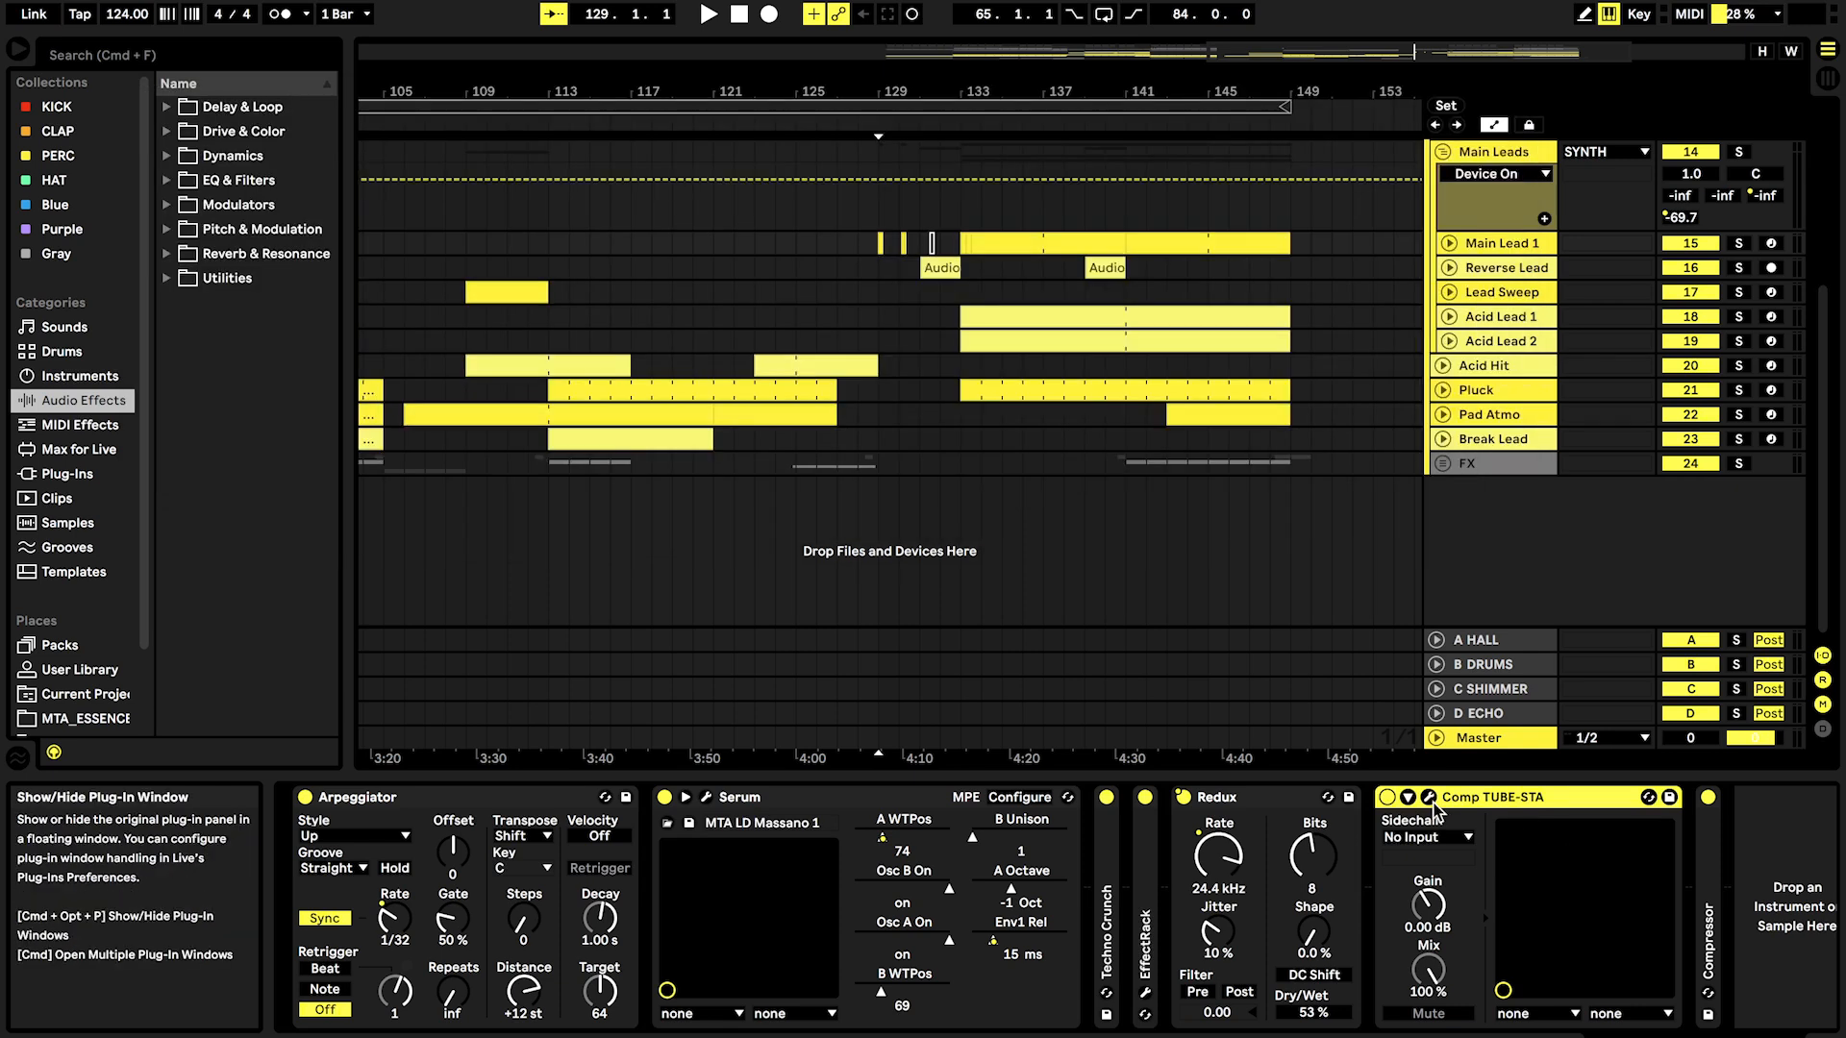
click(1430, 797)
double_click(1471, 800)
double_click(1416, 894)
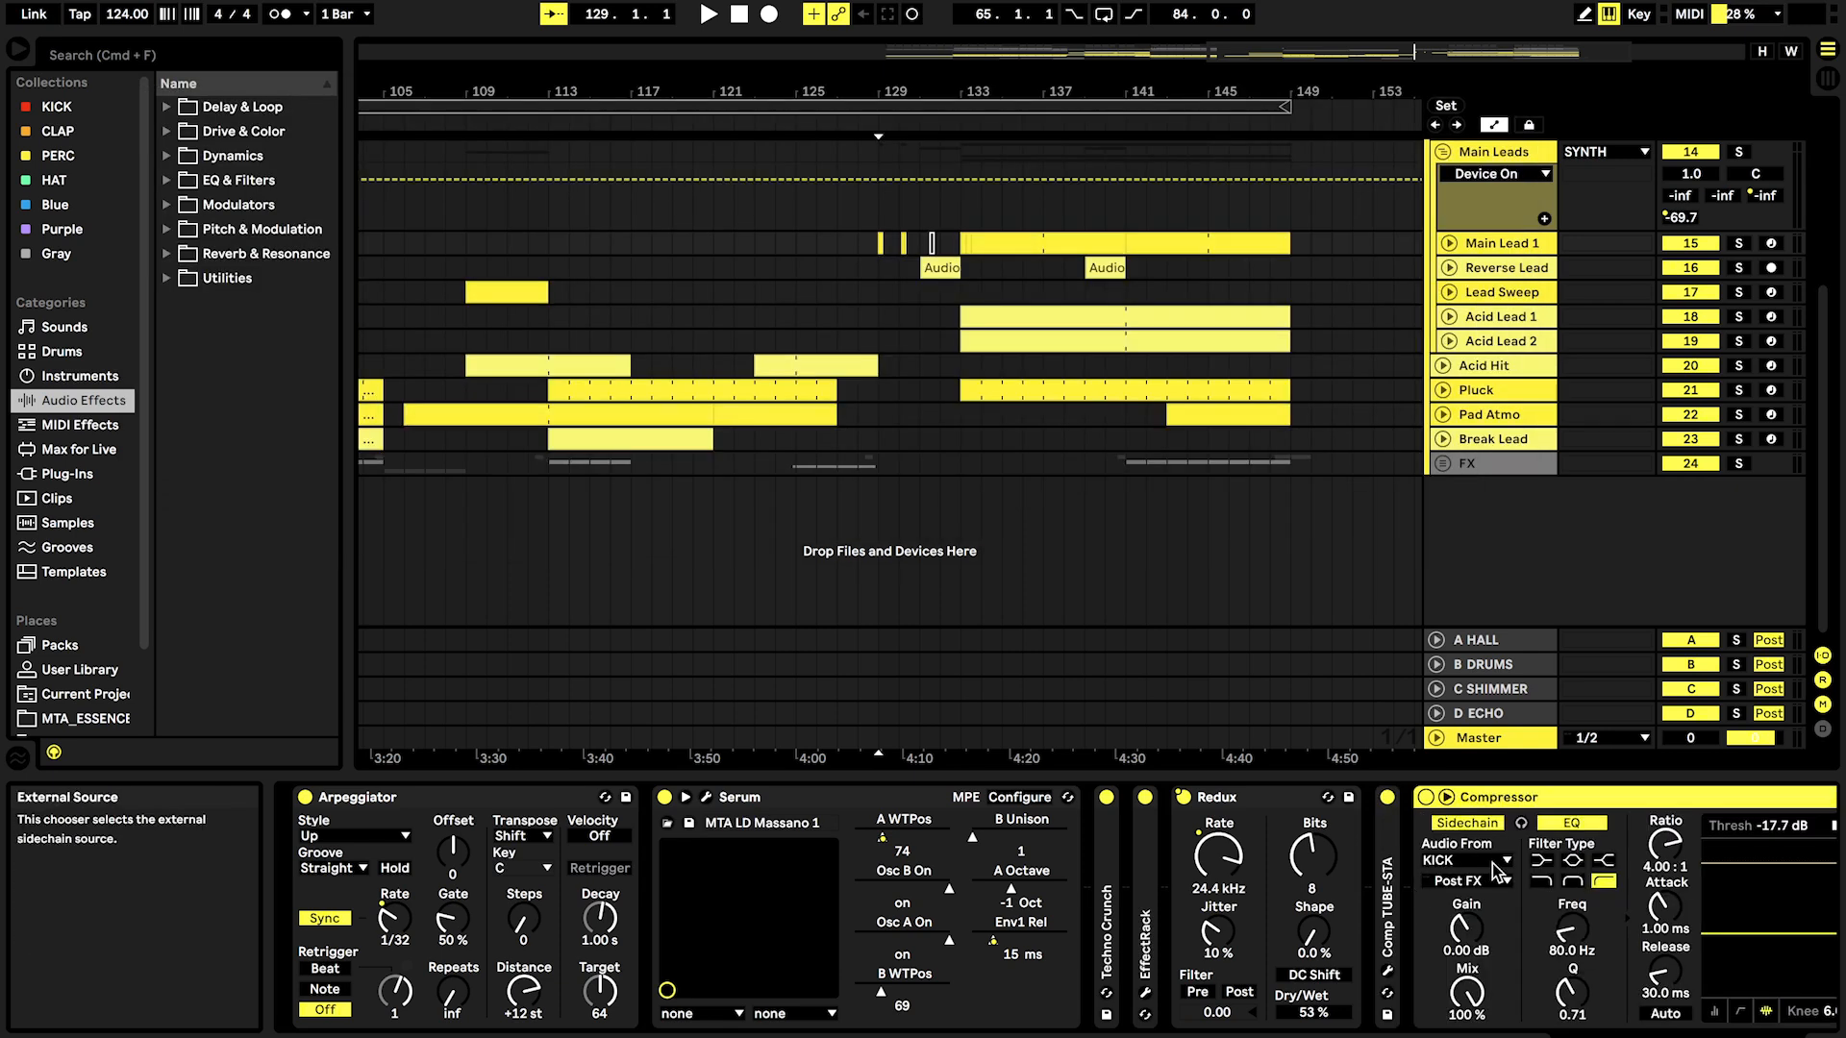
double_click(1323, 806)
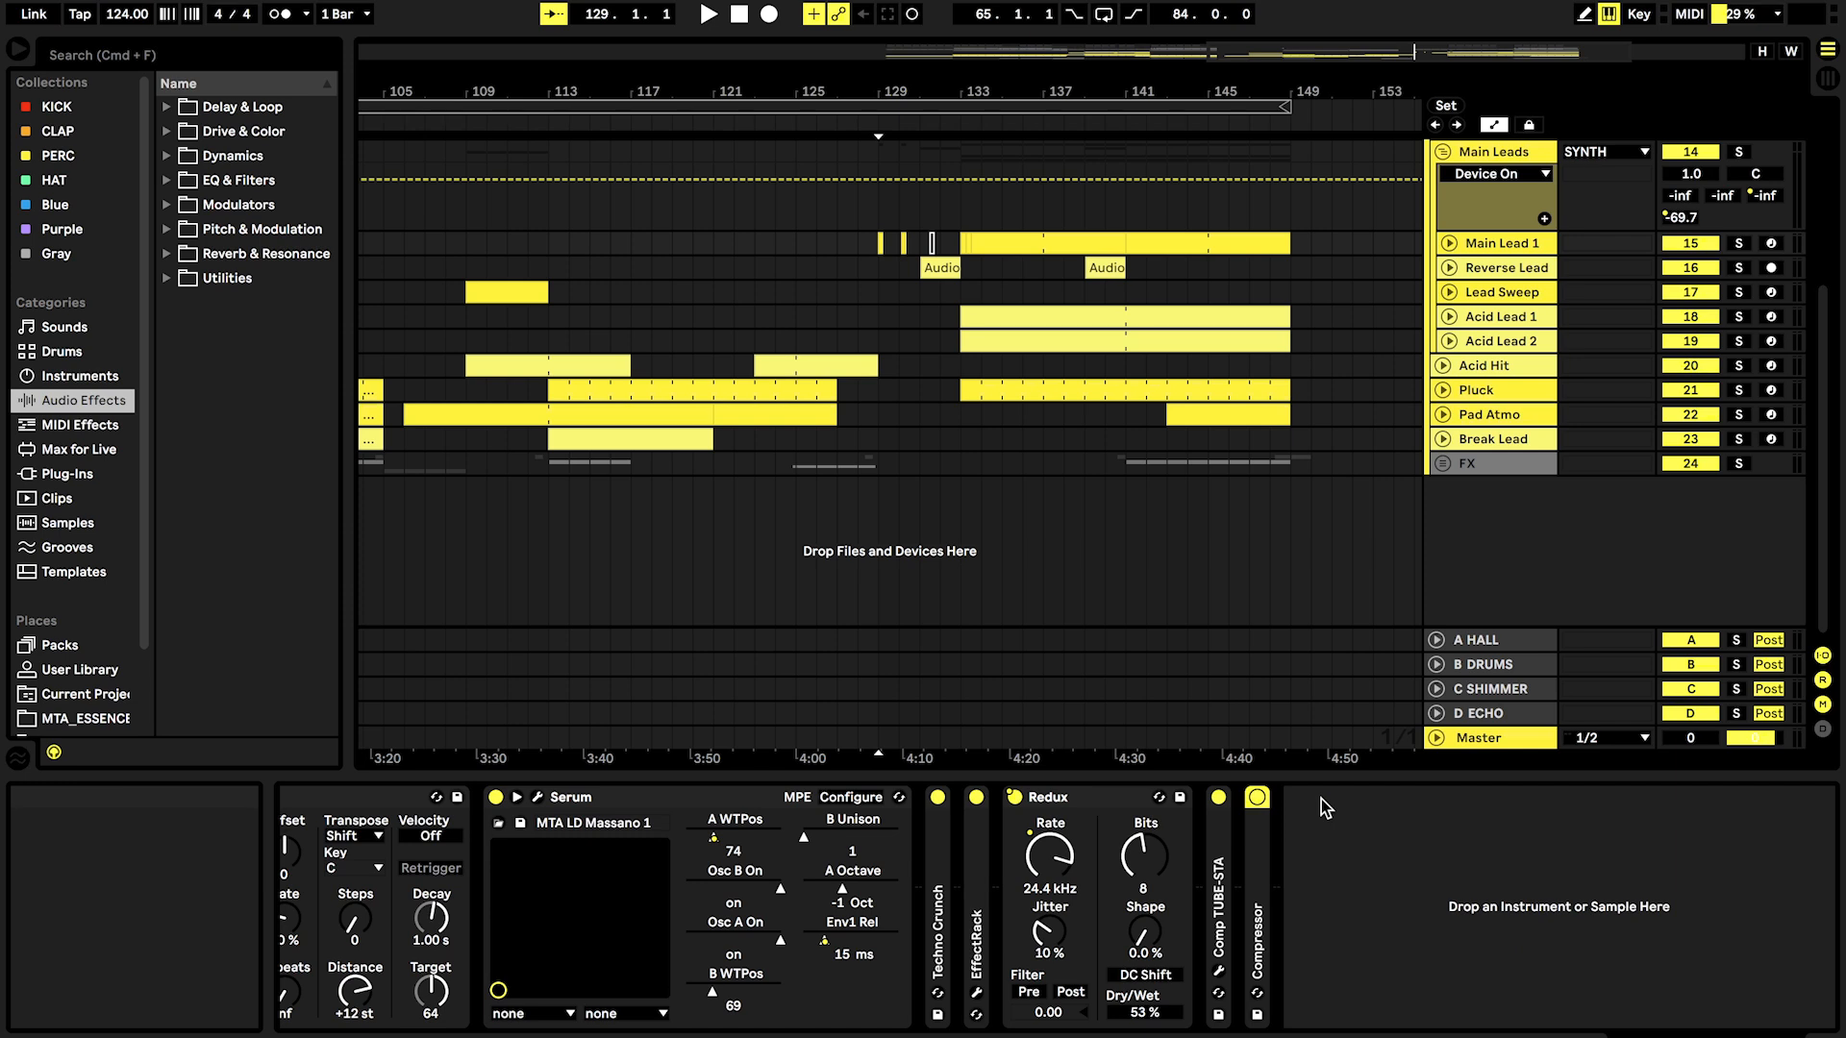
Step: Select and unfold the Reverse Lead track and review its audio clips and D-ECHO automation around bars 87 to 97
scroll(909, 252, up, 5)
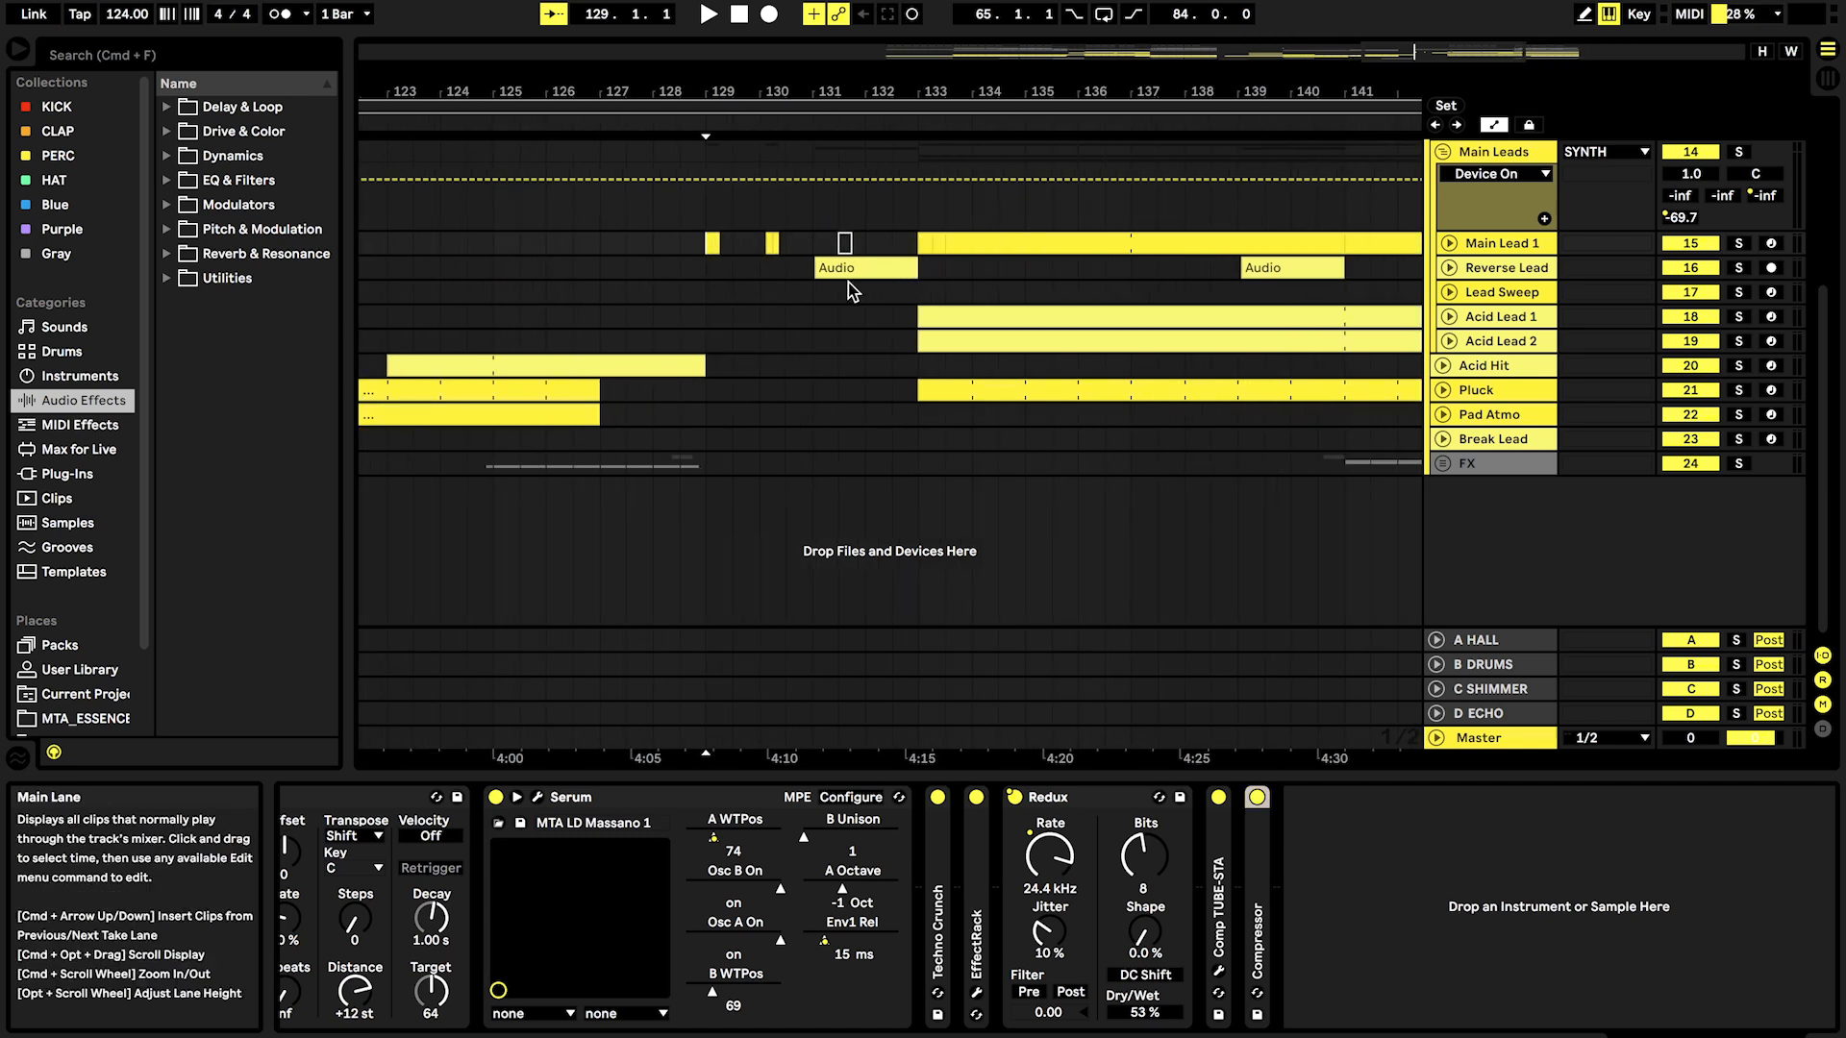
click(847, 284)
click(1449, 267)
click(1488, 270)
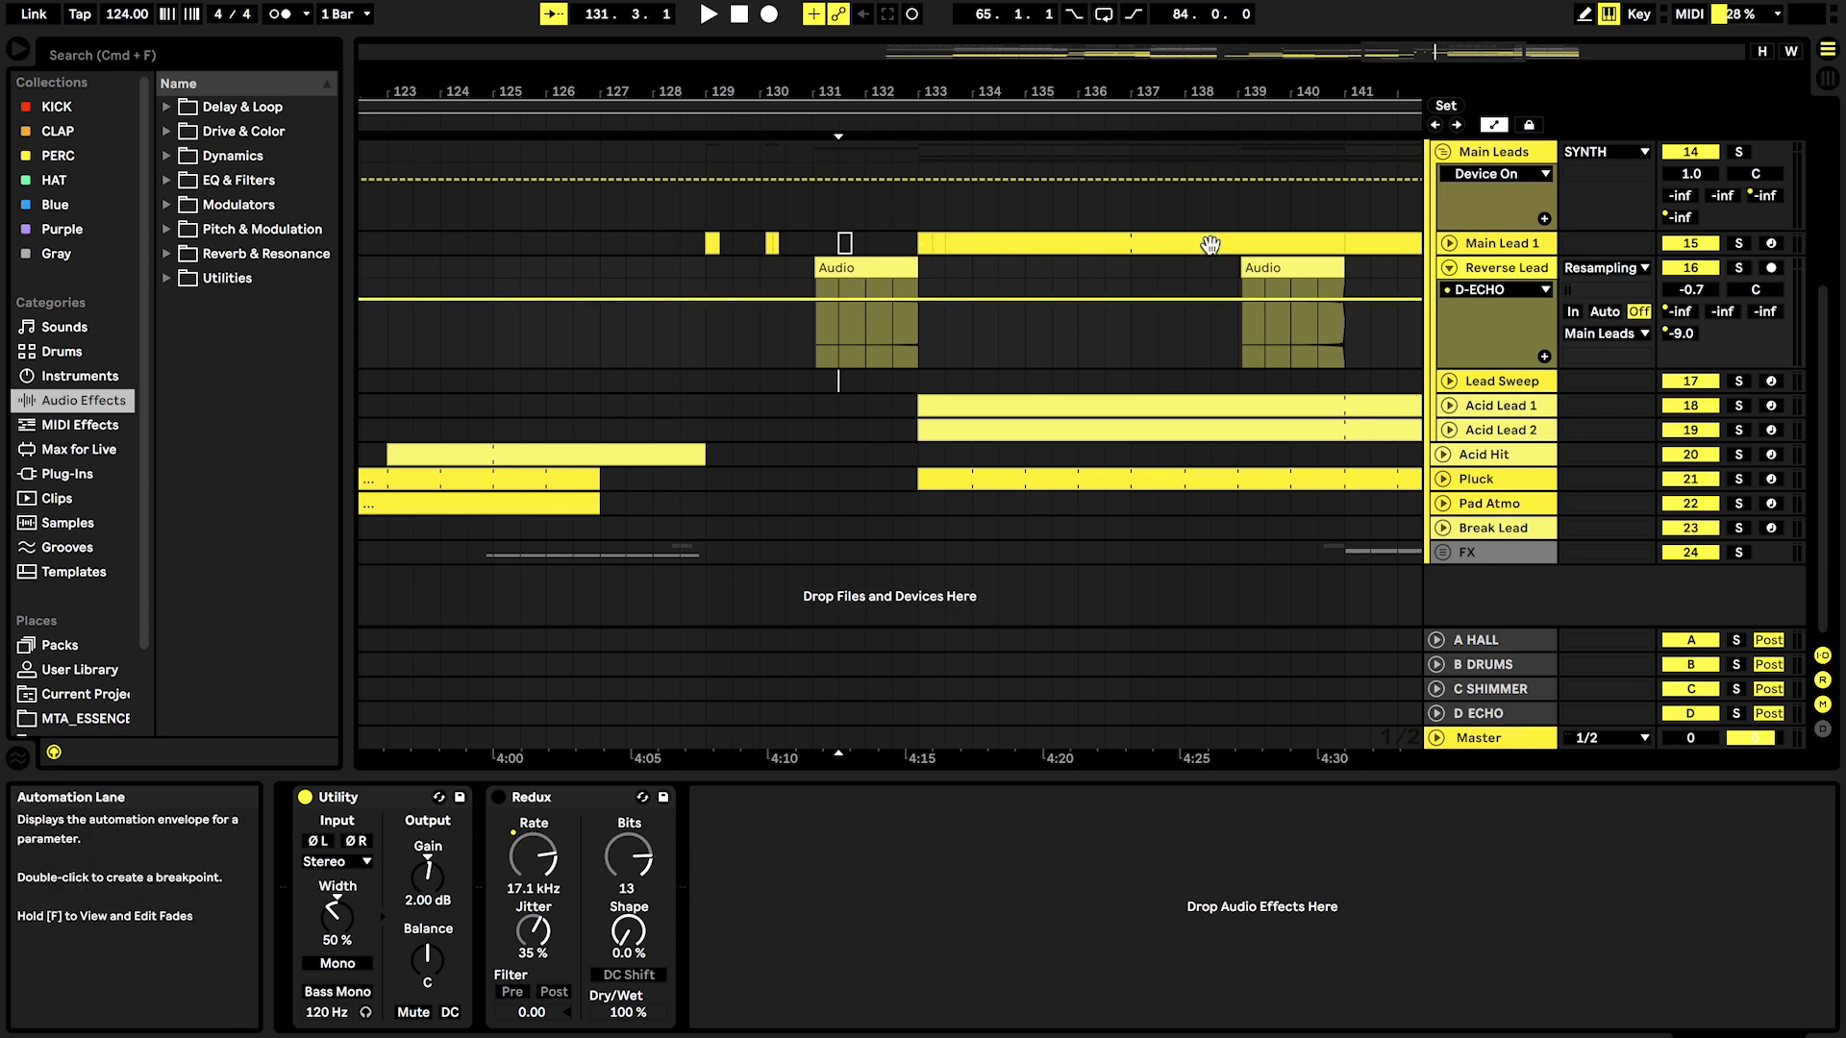
scroll(1102, 373, down, 6)
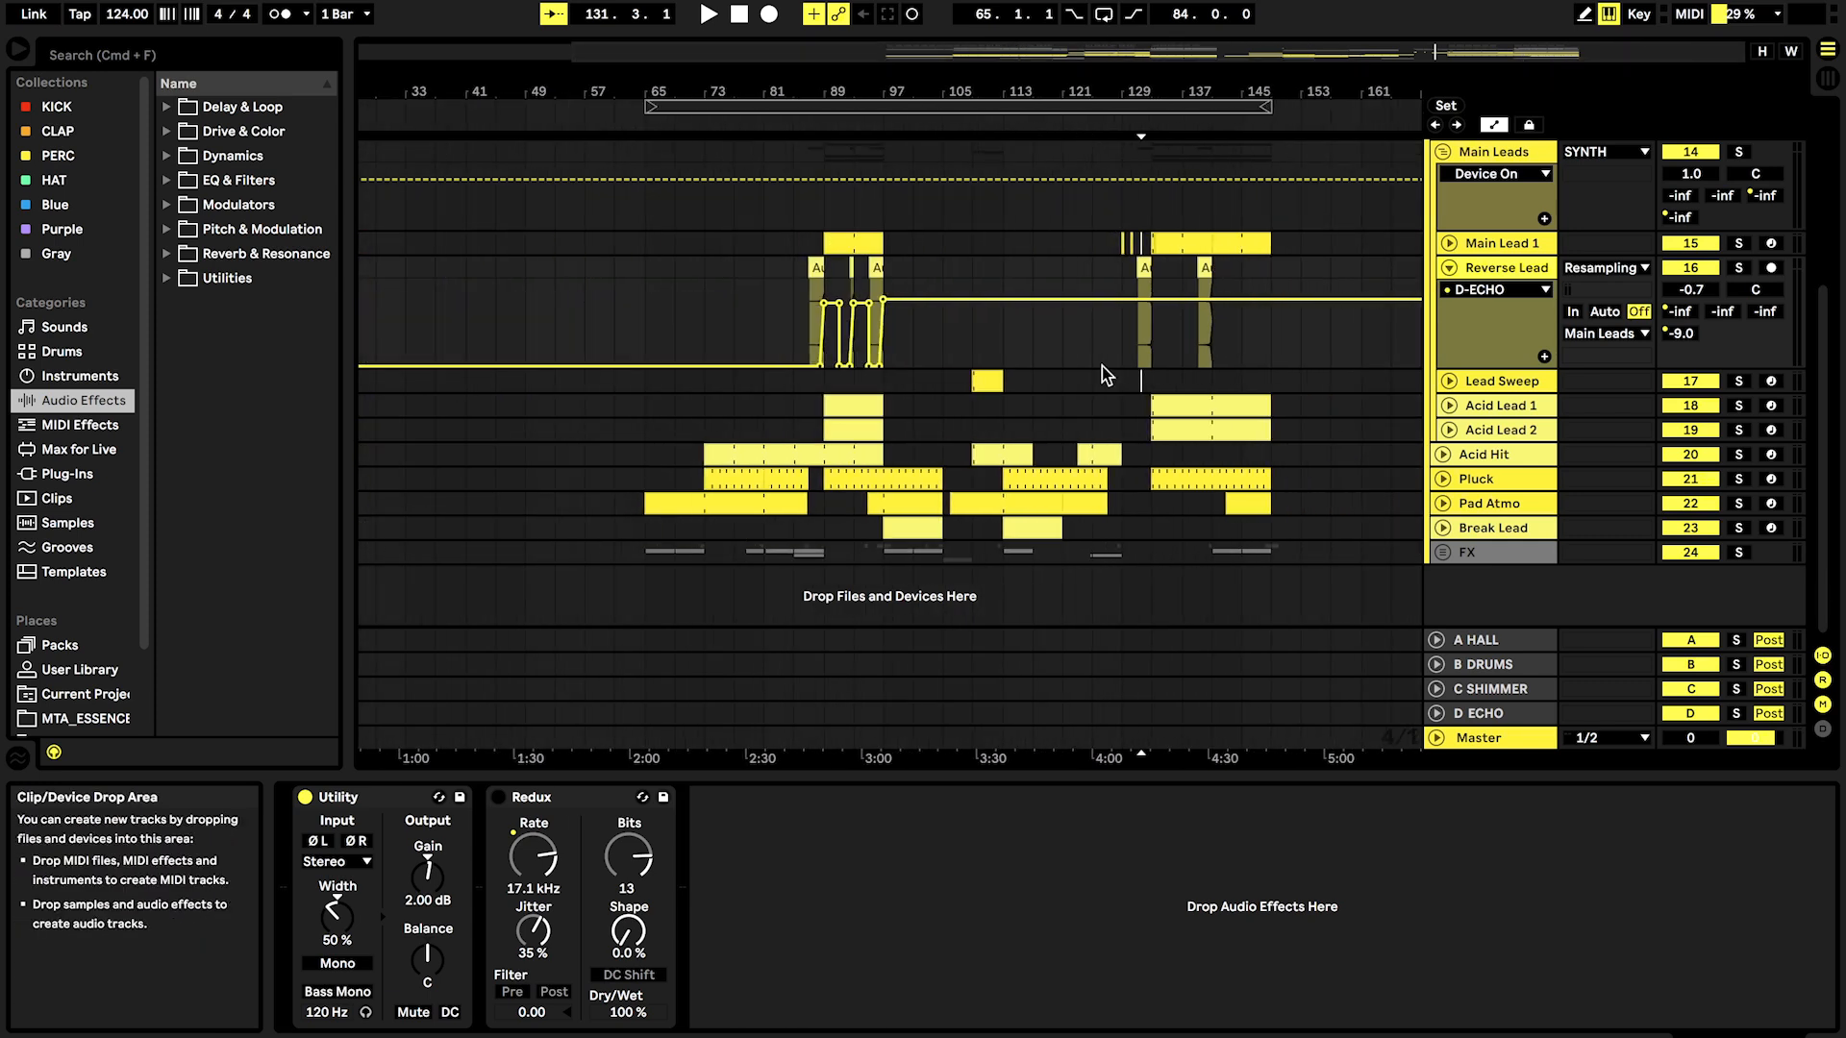
drag(823, 88, 828, 178)
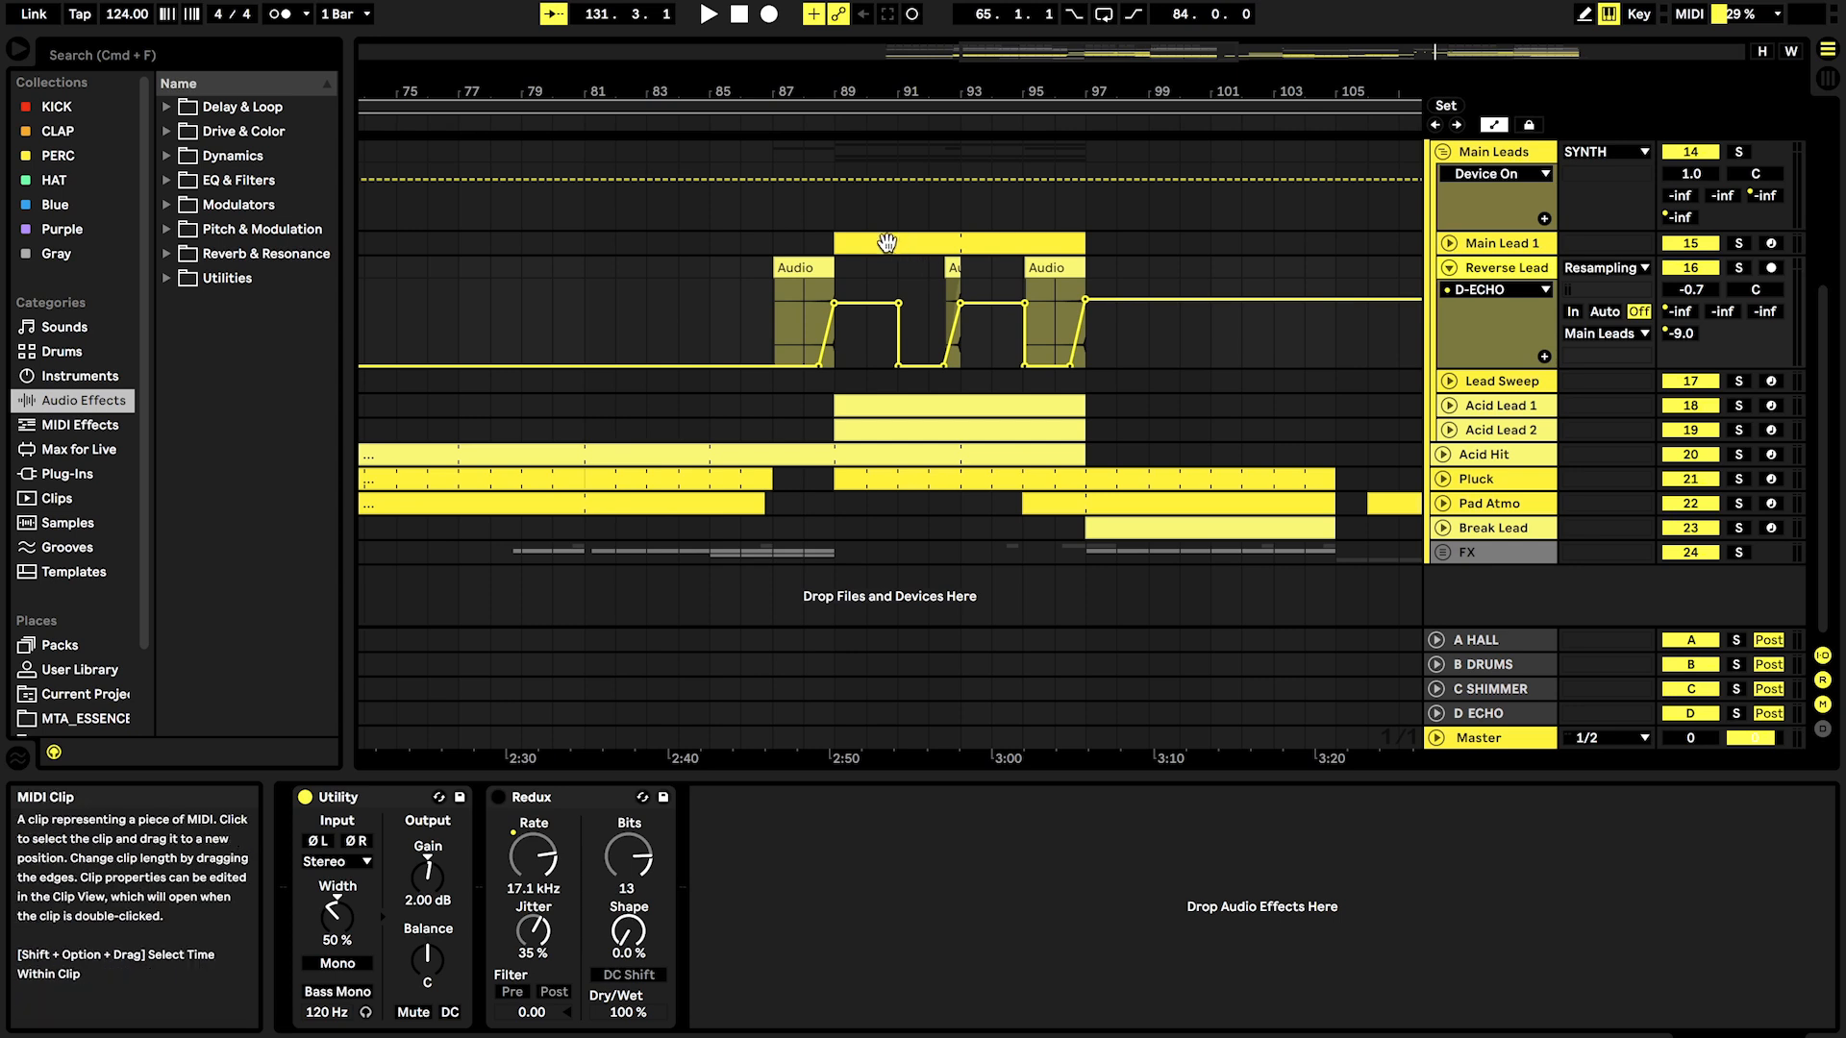
Step: Review Reverse Lead's first audio clip and D-ECHO automation against Main Lead 1's entry at bar 89, and set the playback position to 88.2.1
click(886, 242)
scroll(813, 284, up, 3)
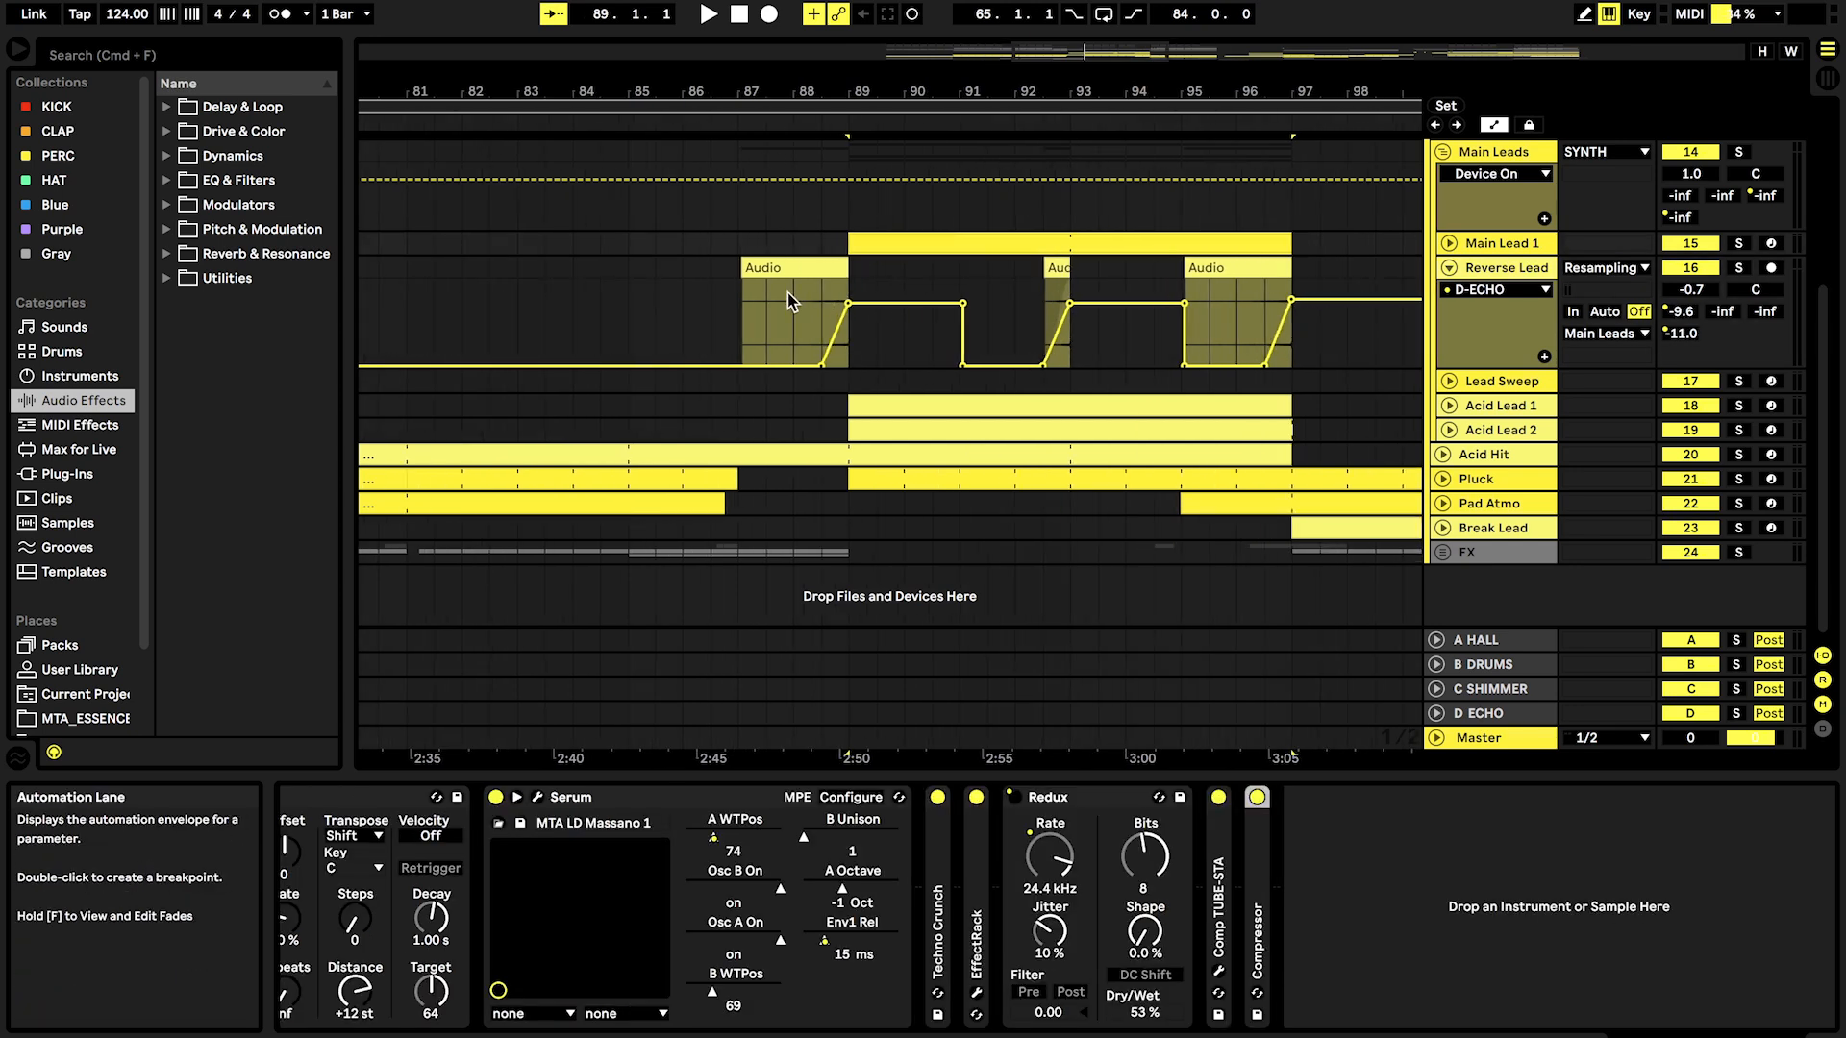
click(787, 292)
click(1448, 268)
scroll(876, 244, down, 1)
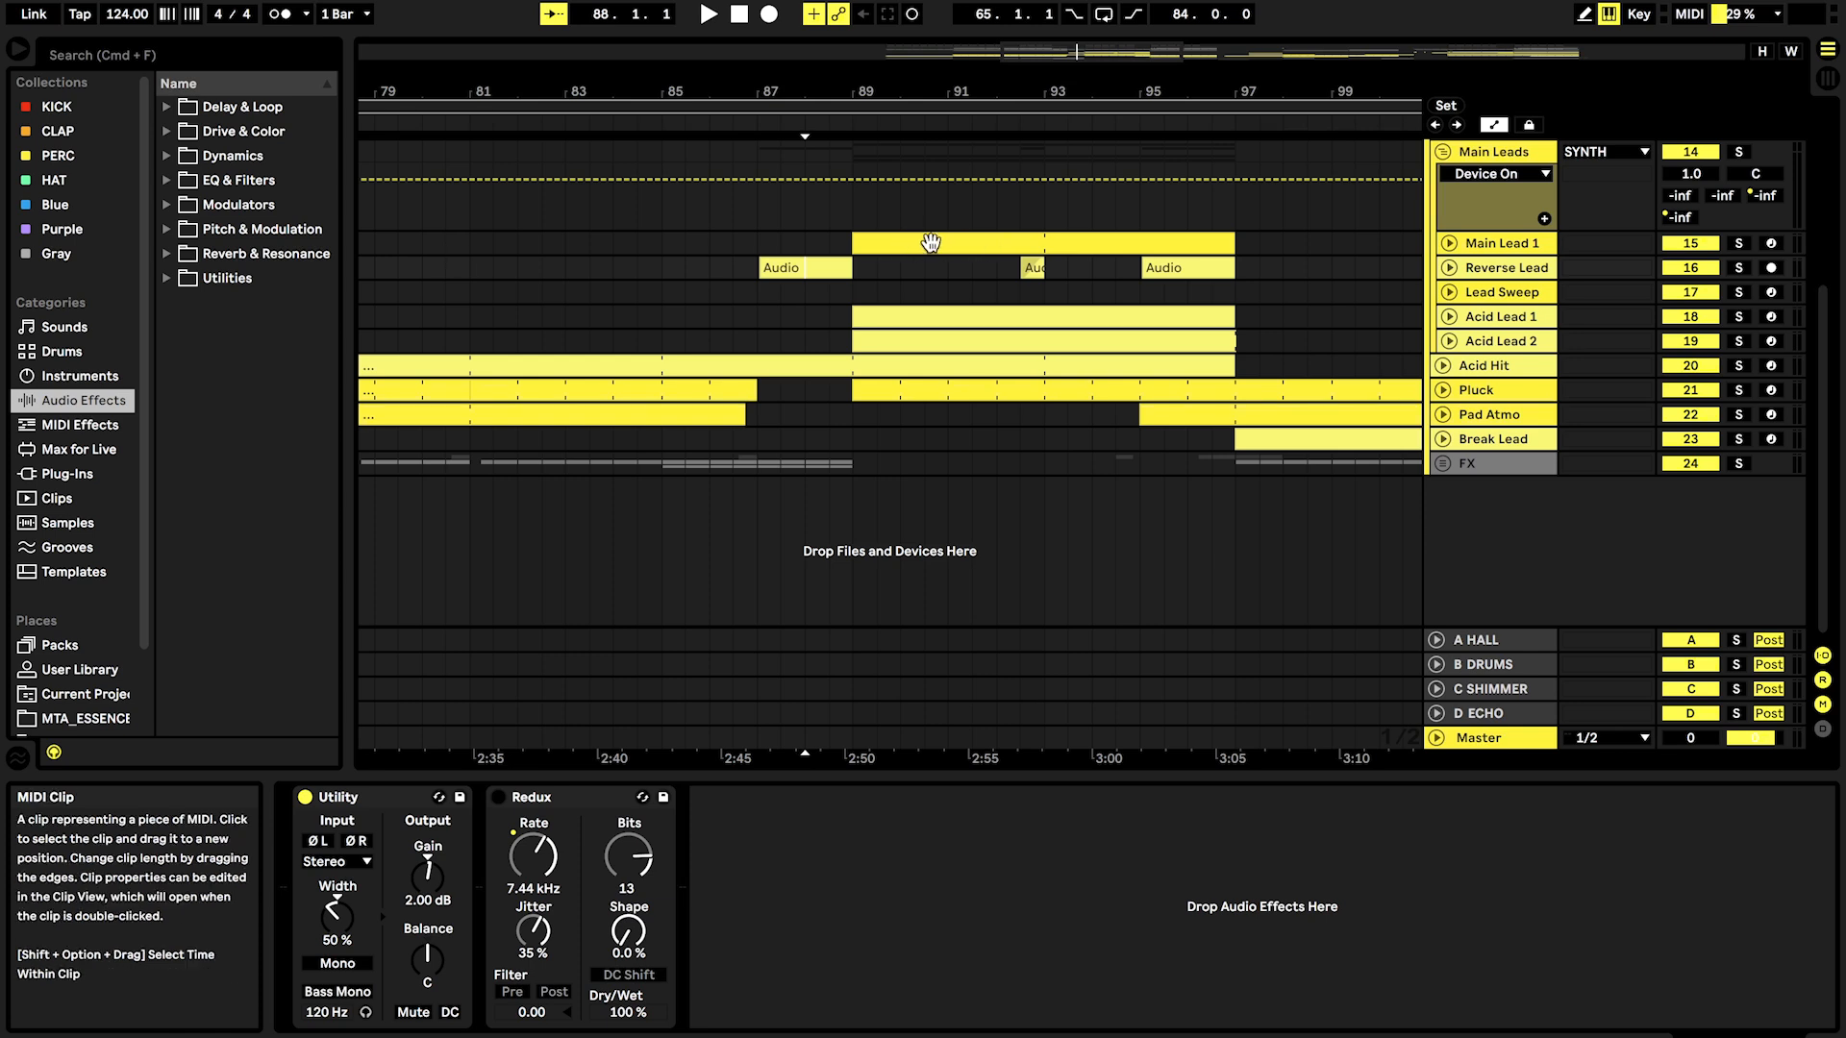
click(799, 291)
click(1448, 268)
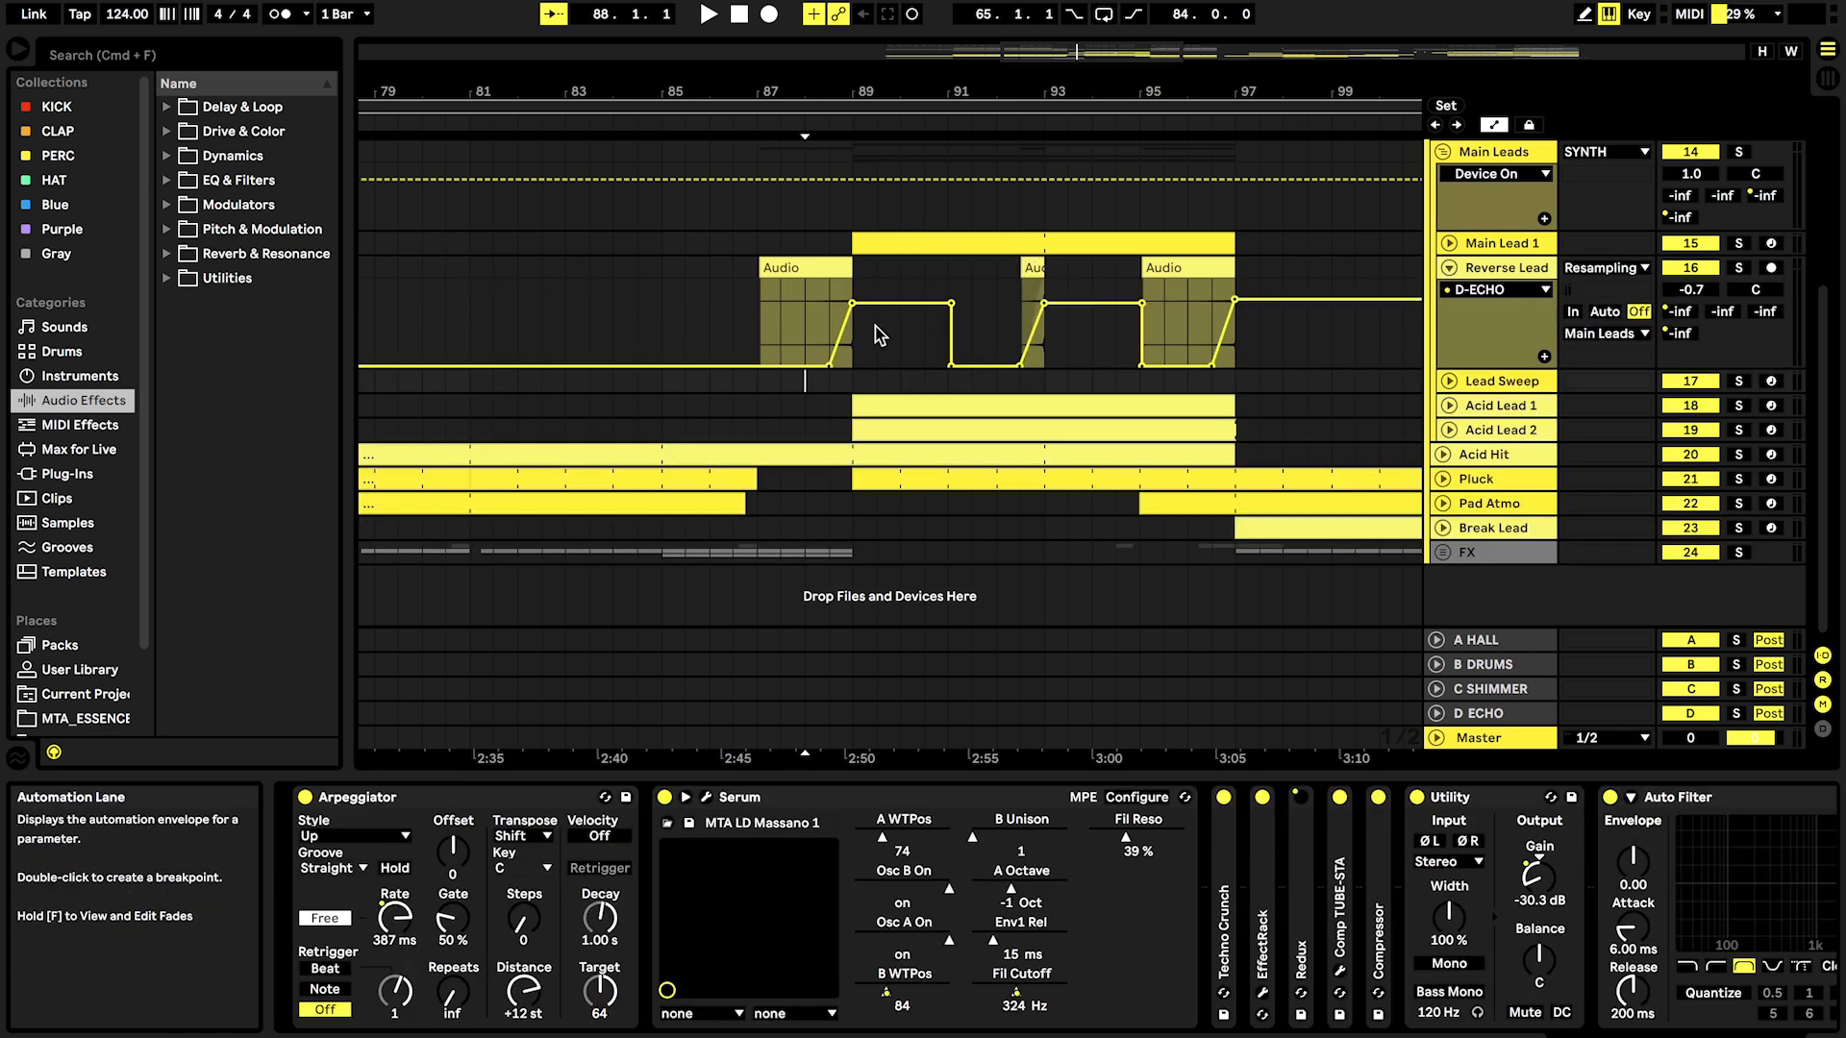
scroll(790, 288, up, 4)
click(844, 284)
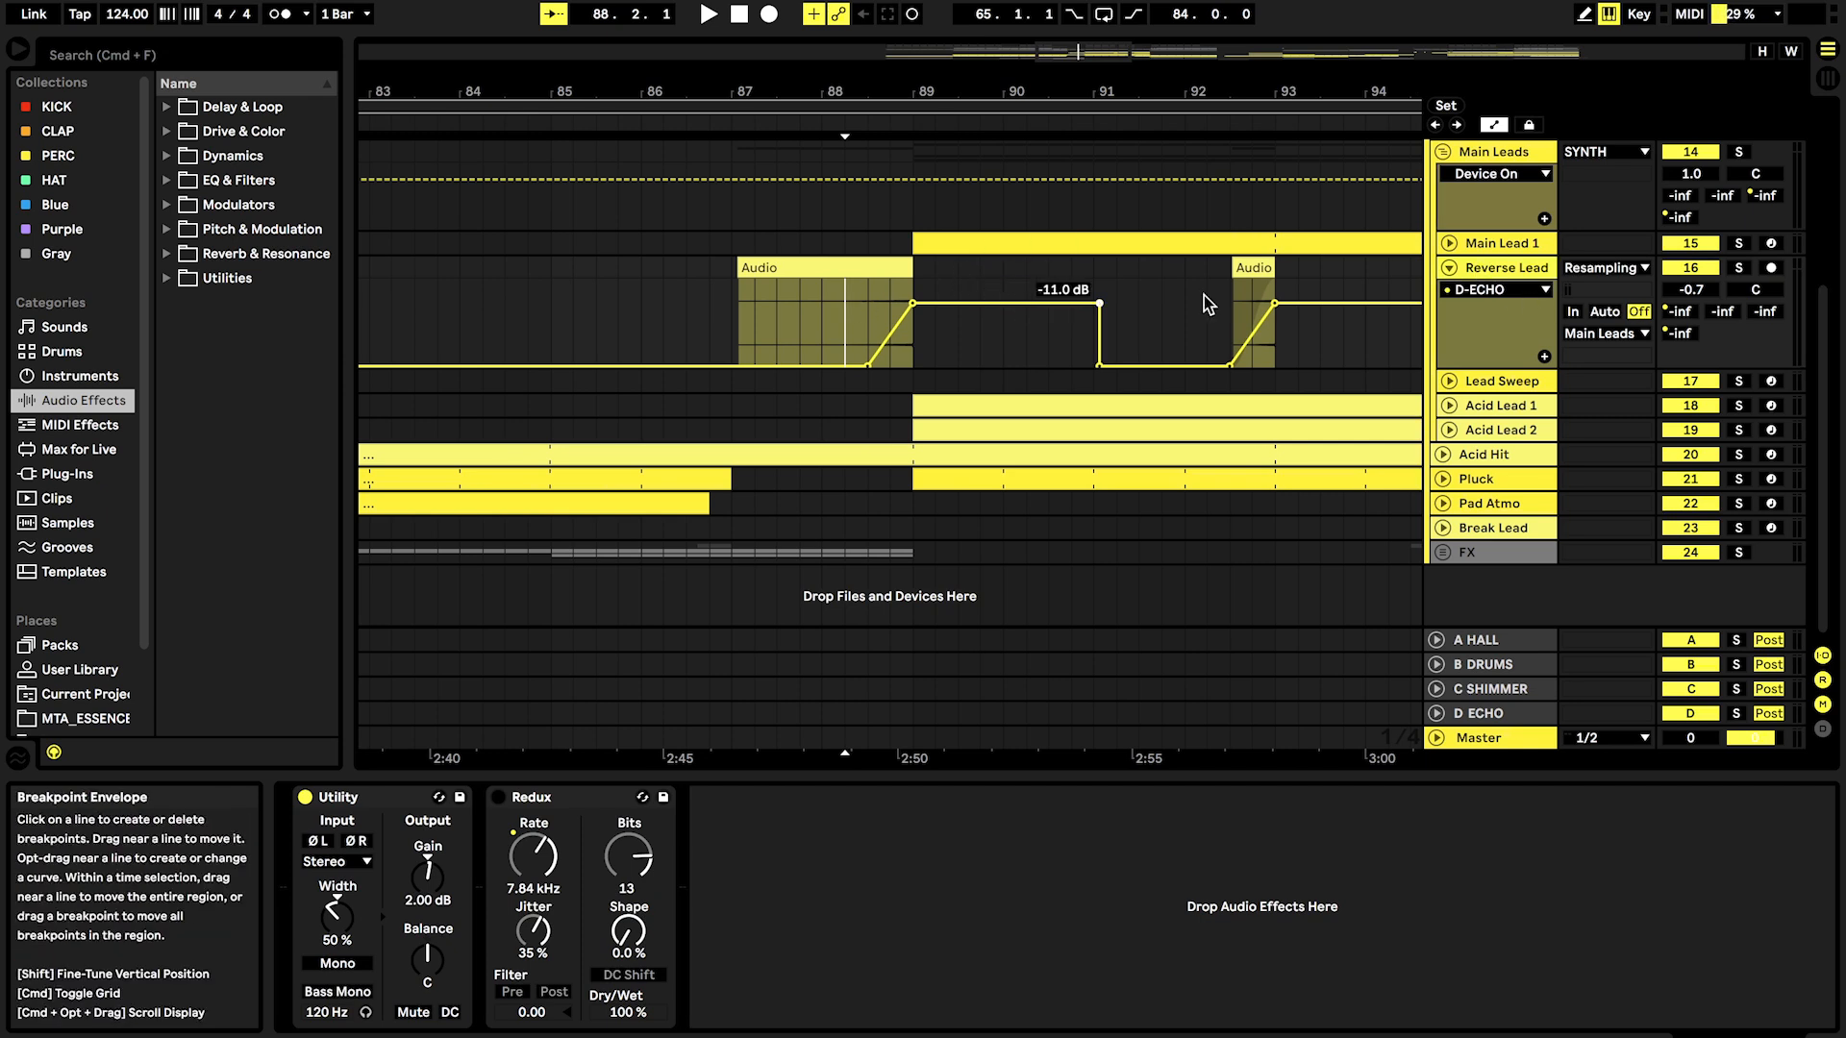
Step: Split Main Lead 1's clip at 89.2.1 and trim the second part's start to about bar 91.3, isolating the first note
click(1448, 243)
click(1490, 248)
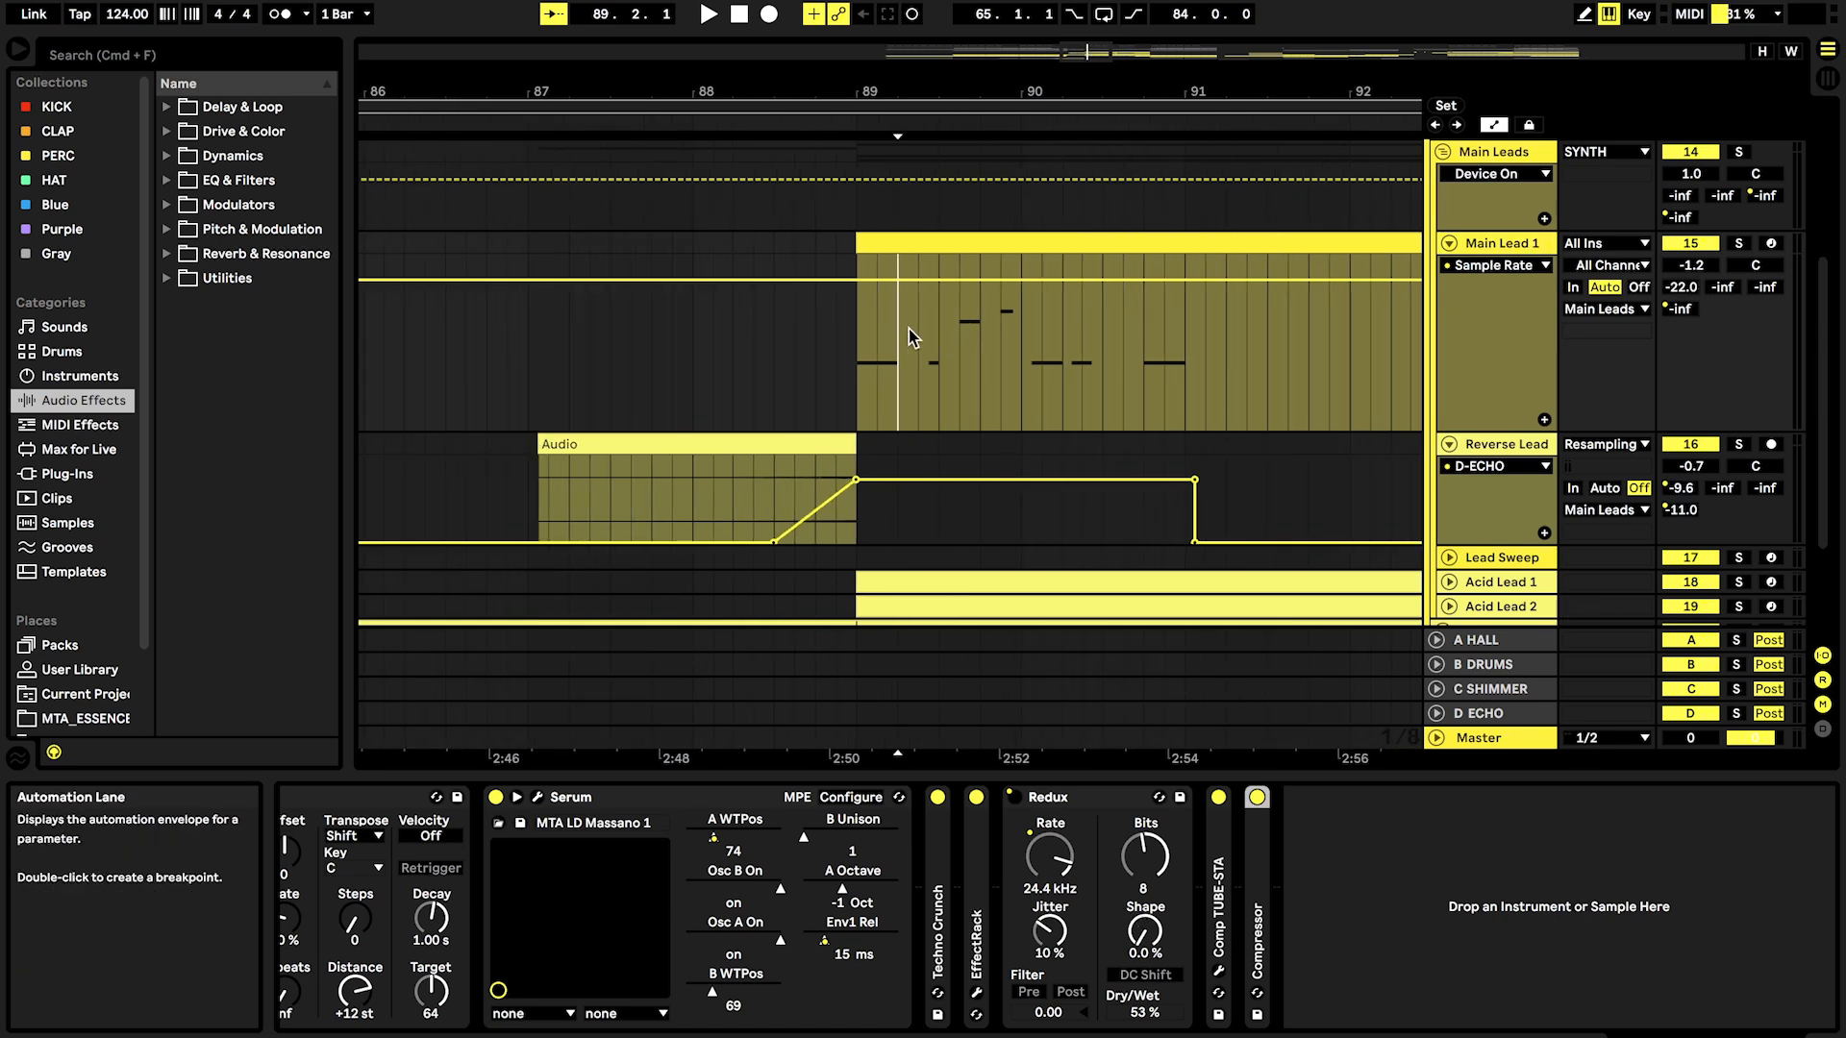
key(super+e)
drag(912, 244, 1301, 245)
Step: Solo Main Lead 1 and play it from bar 89 to hear the isolated first note
click(858, 388)
click(1738, 243)
key(space)
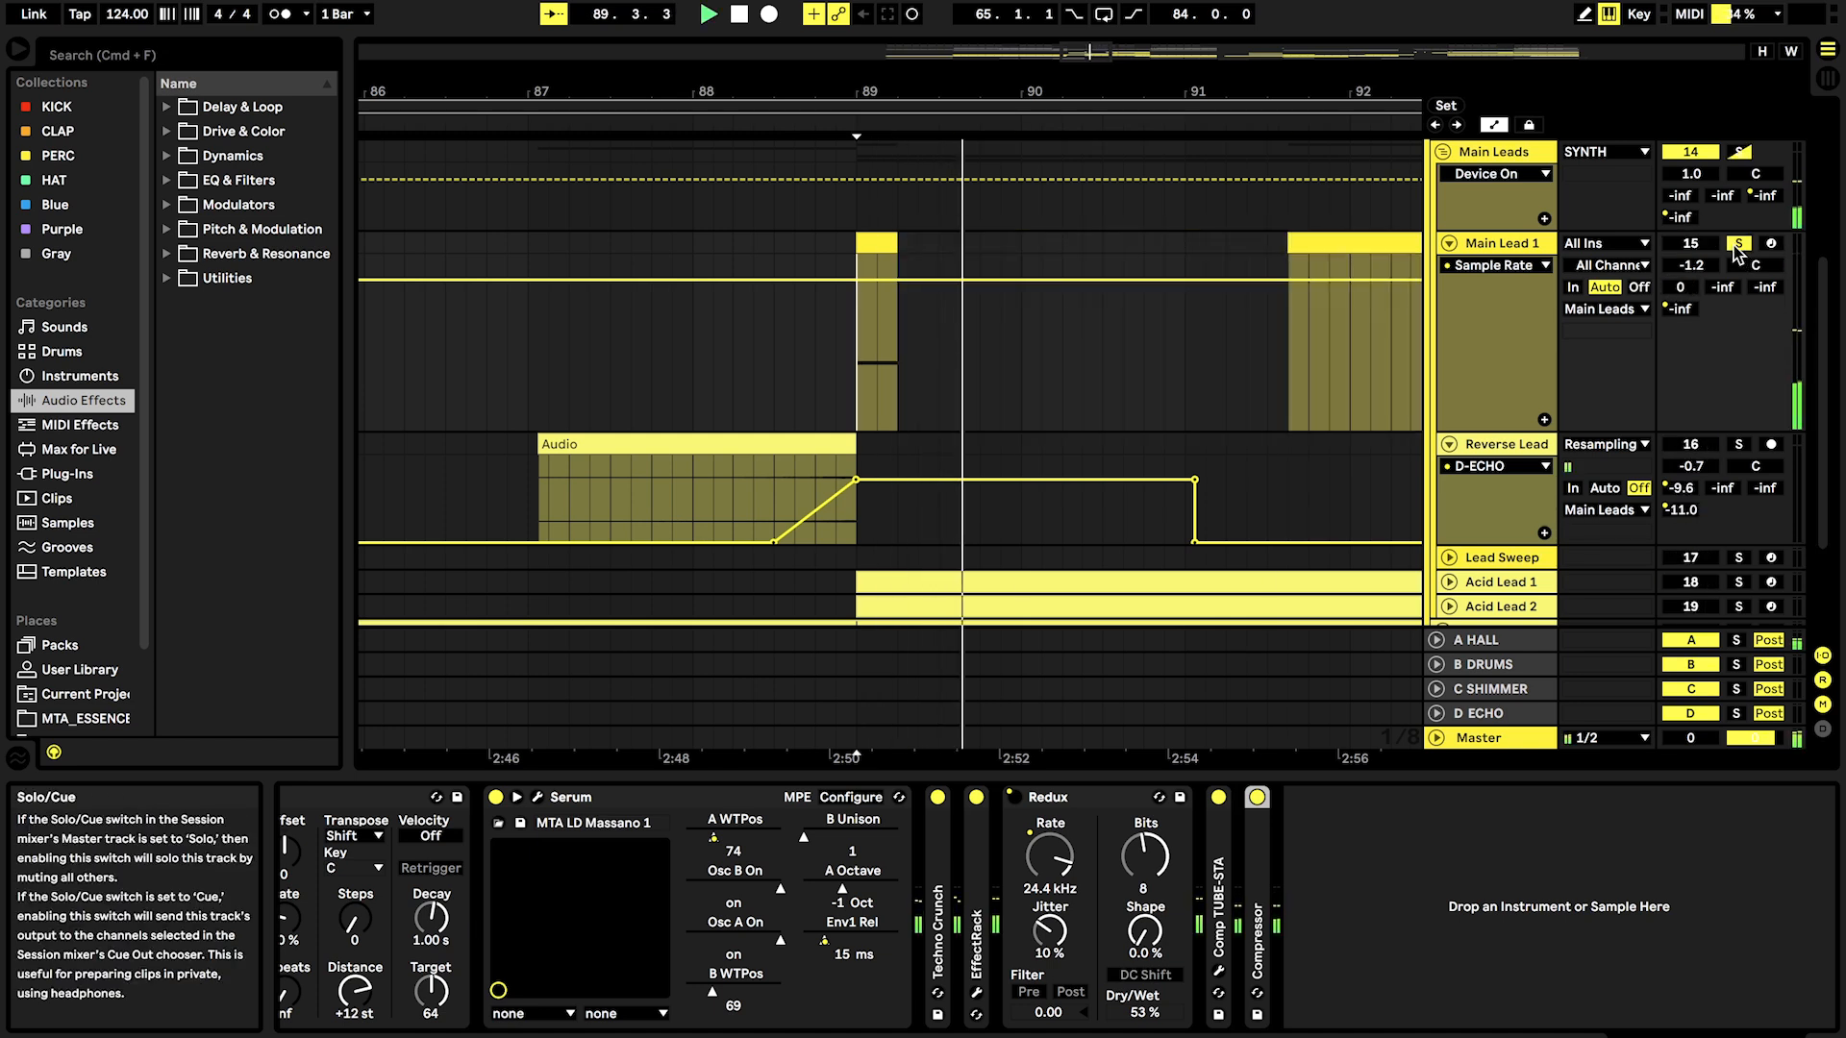
key(space)
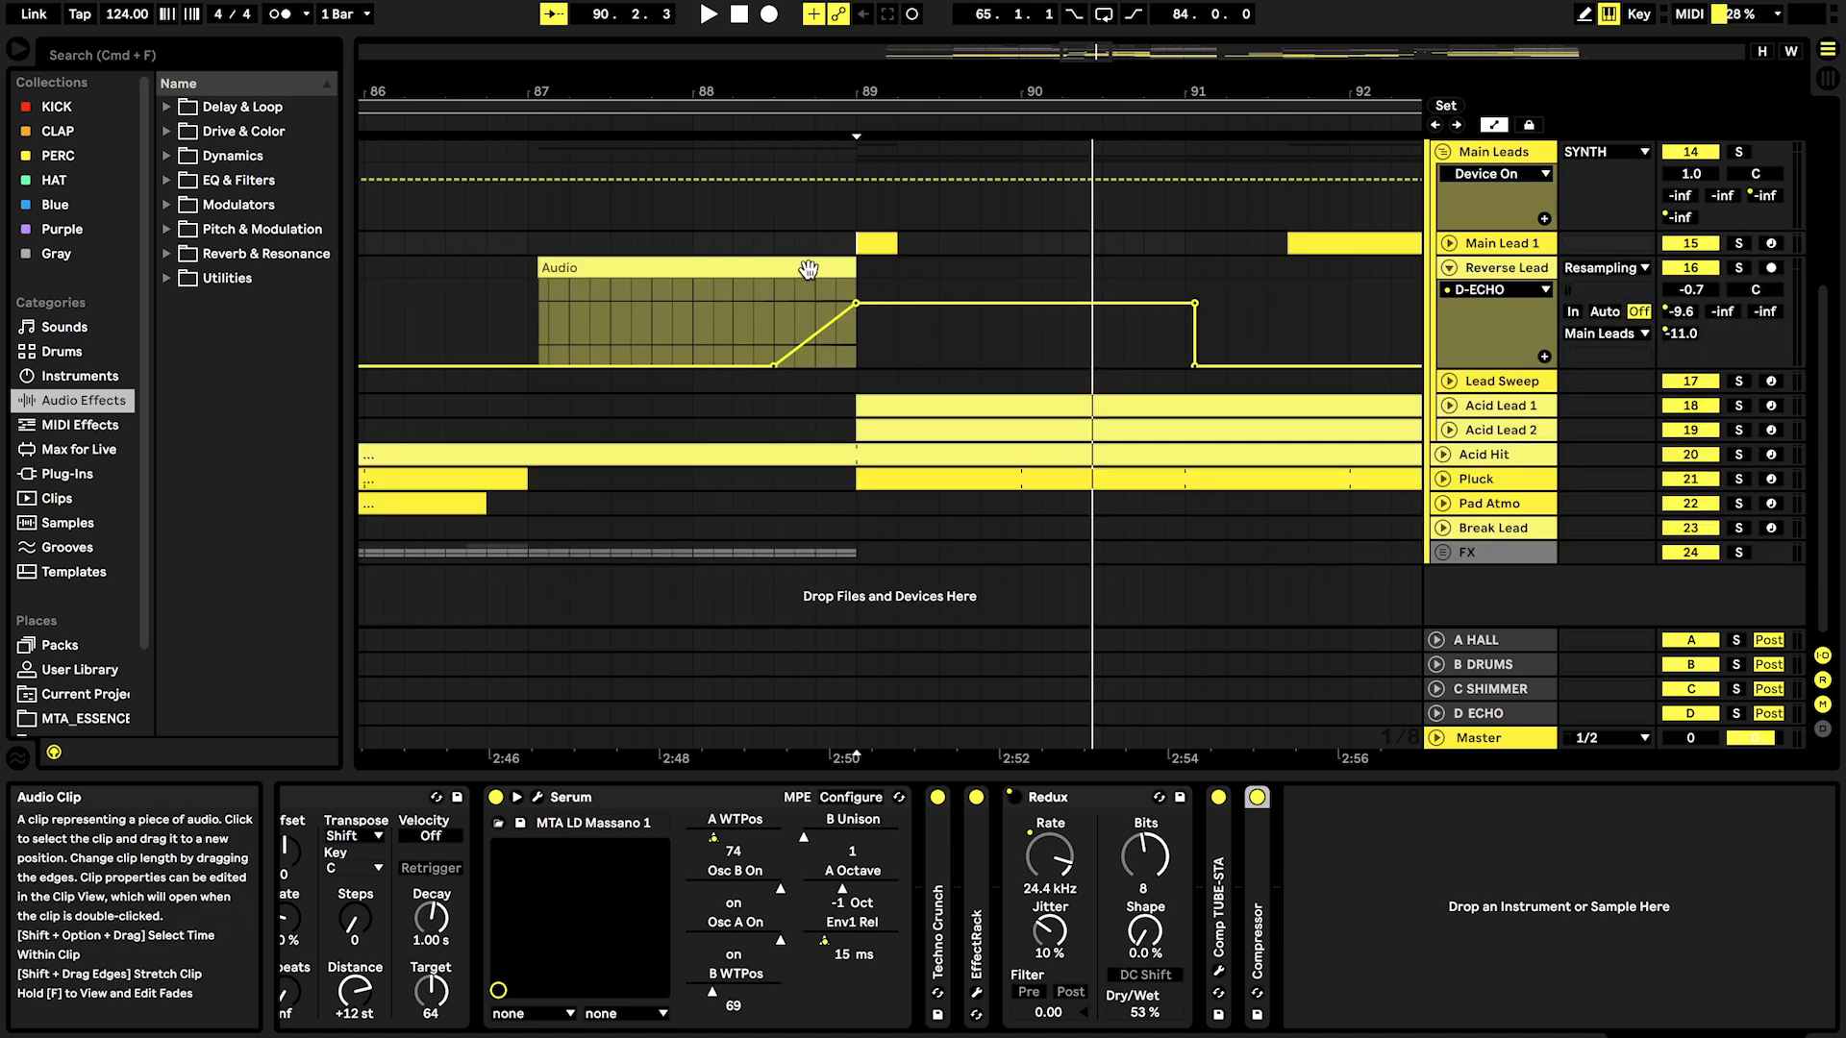
Step: Inspect the sample, warp and pitch settings of Reverse Lead's bar 87 audio clip, and return to the track's devices
click(808, 269)
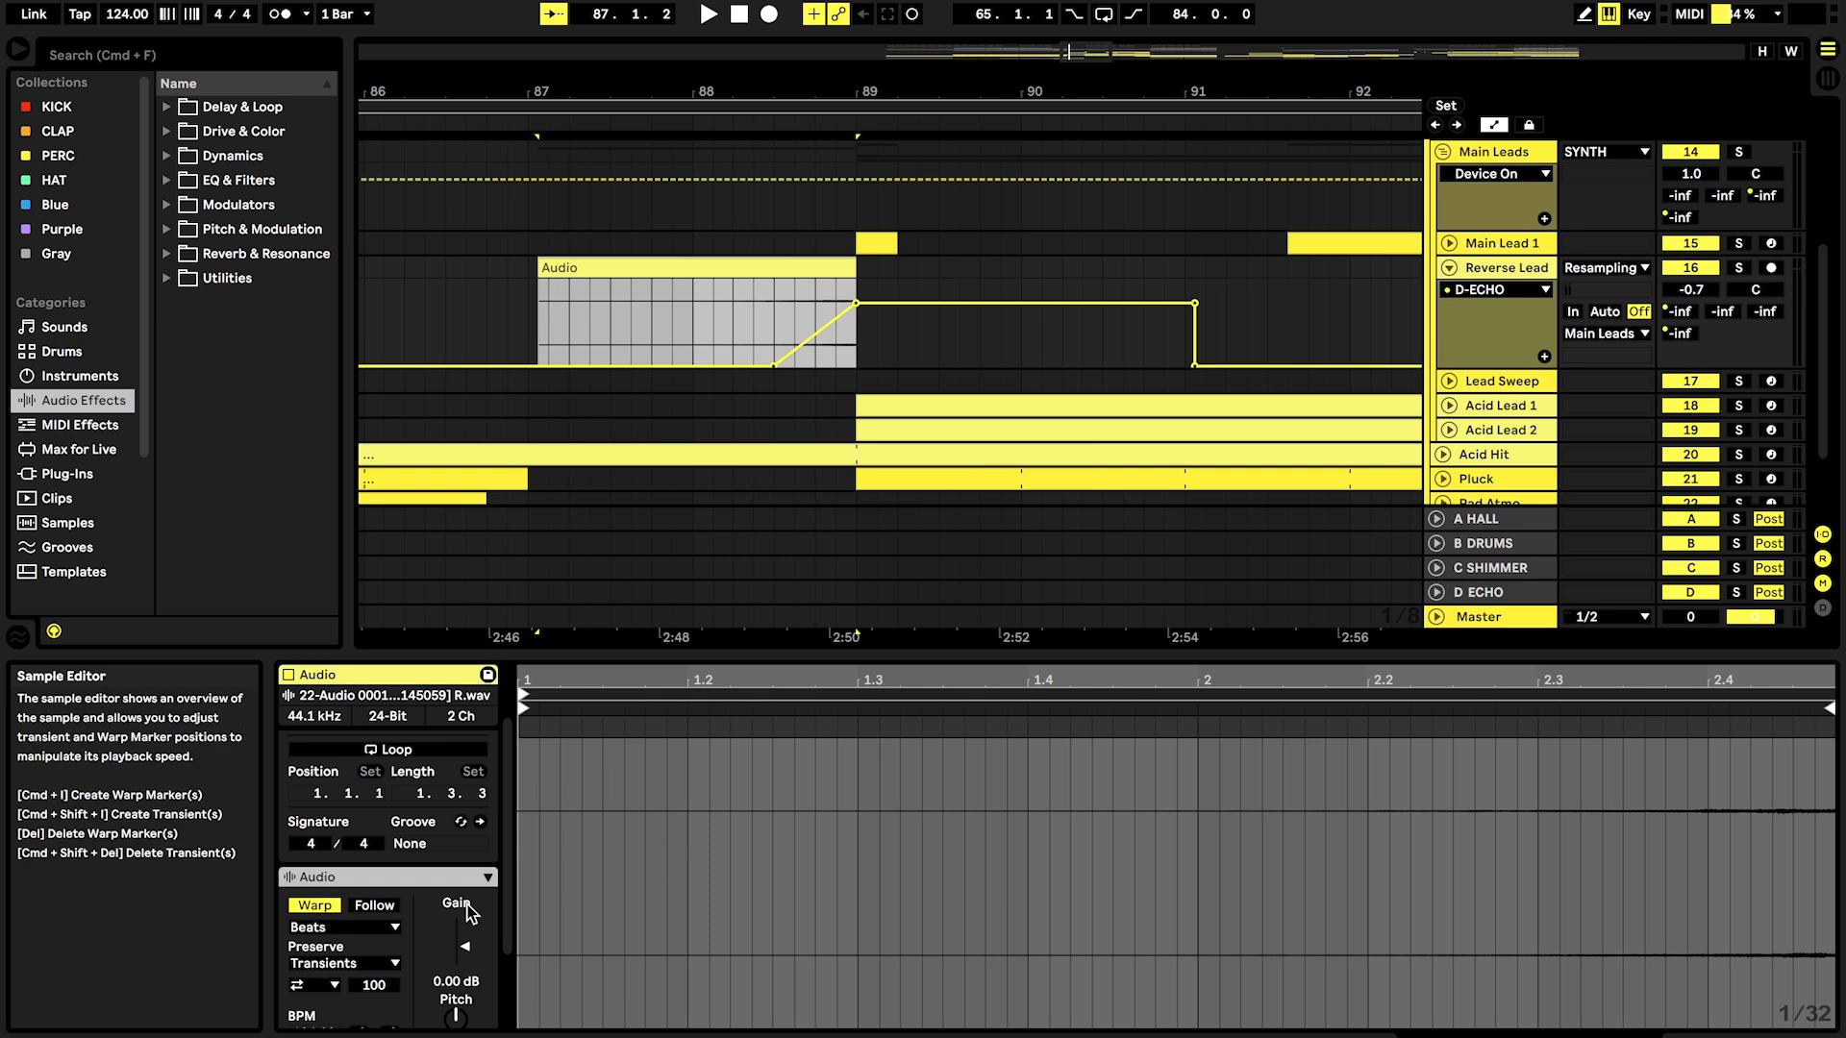
scroll(457, 951, down, 2)
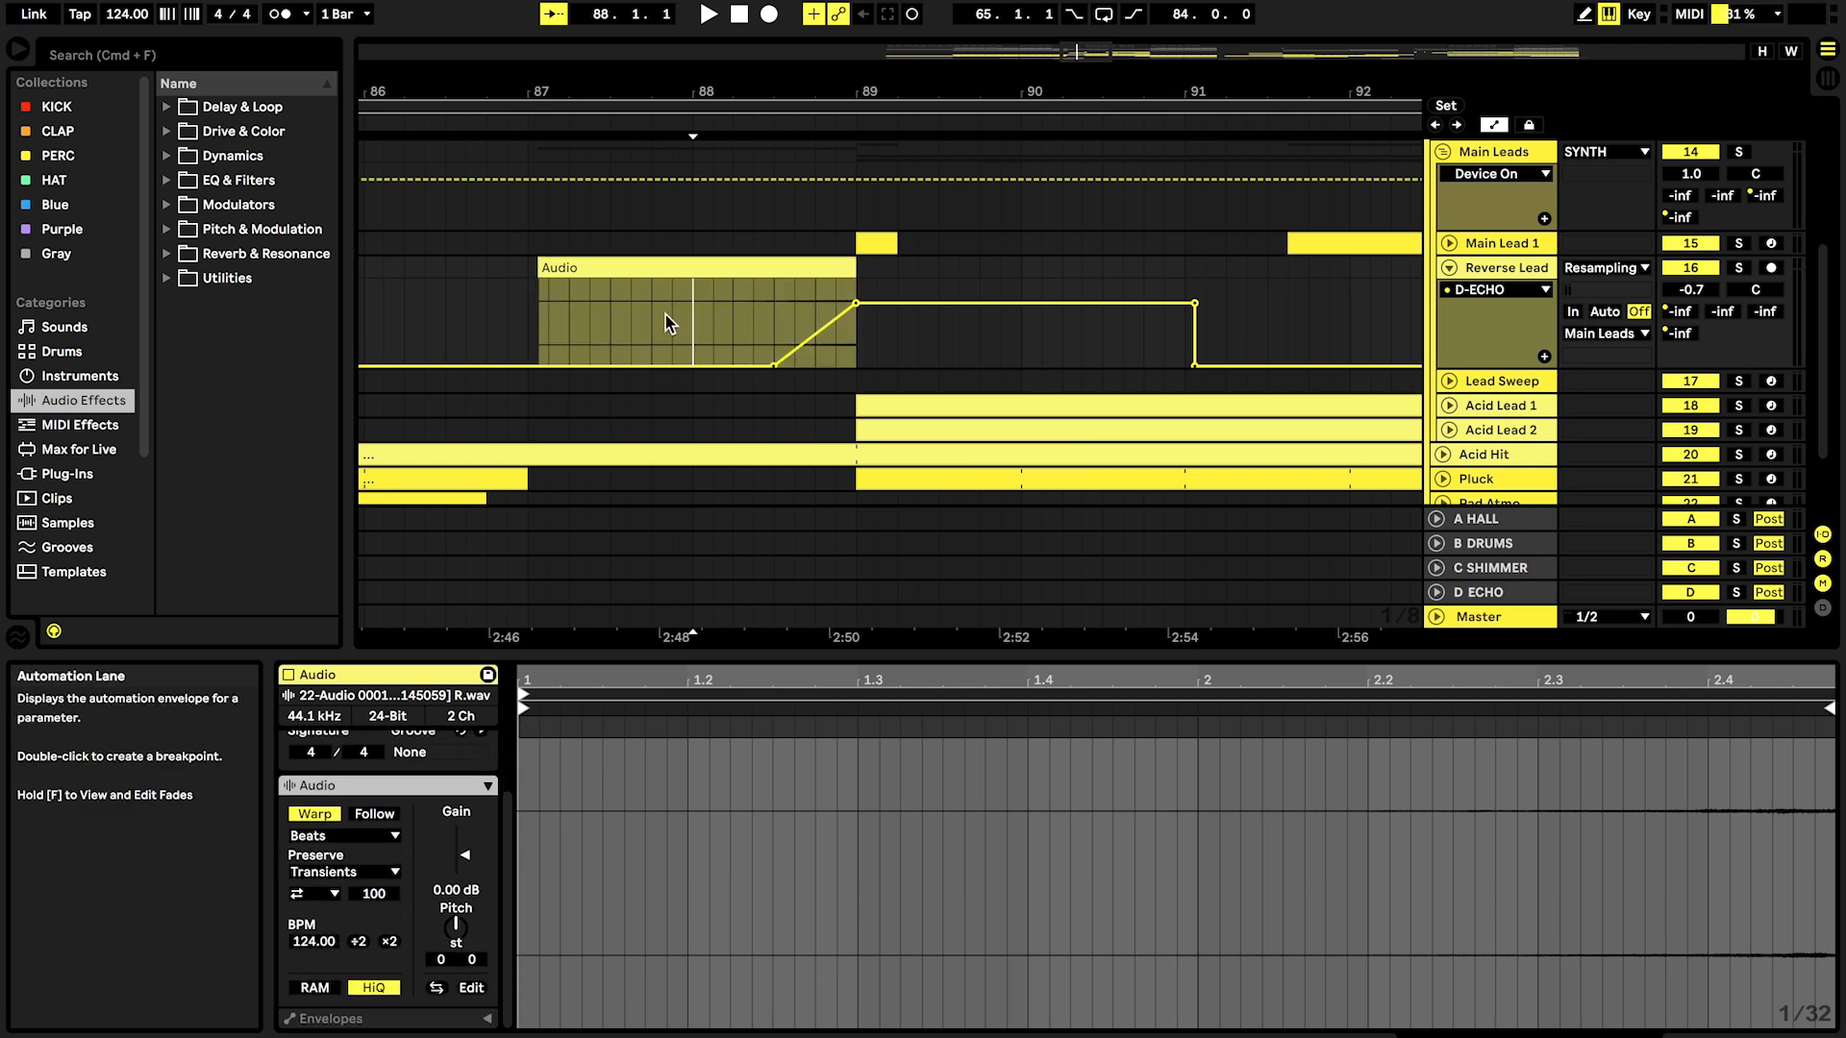
click(1505, 270)
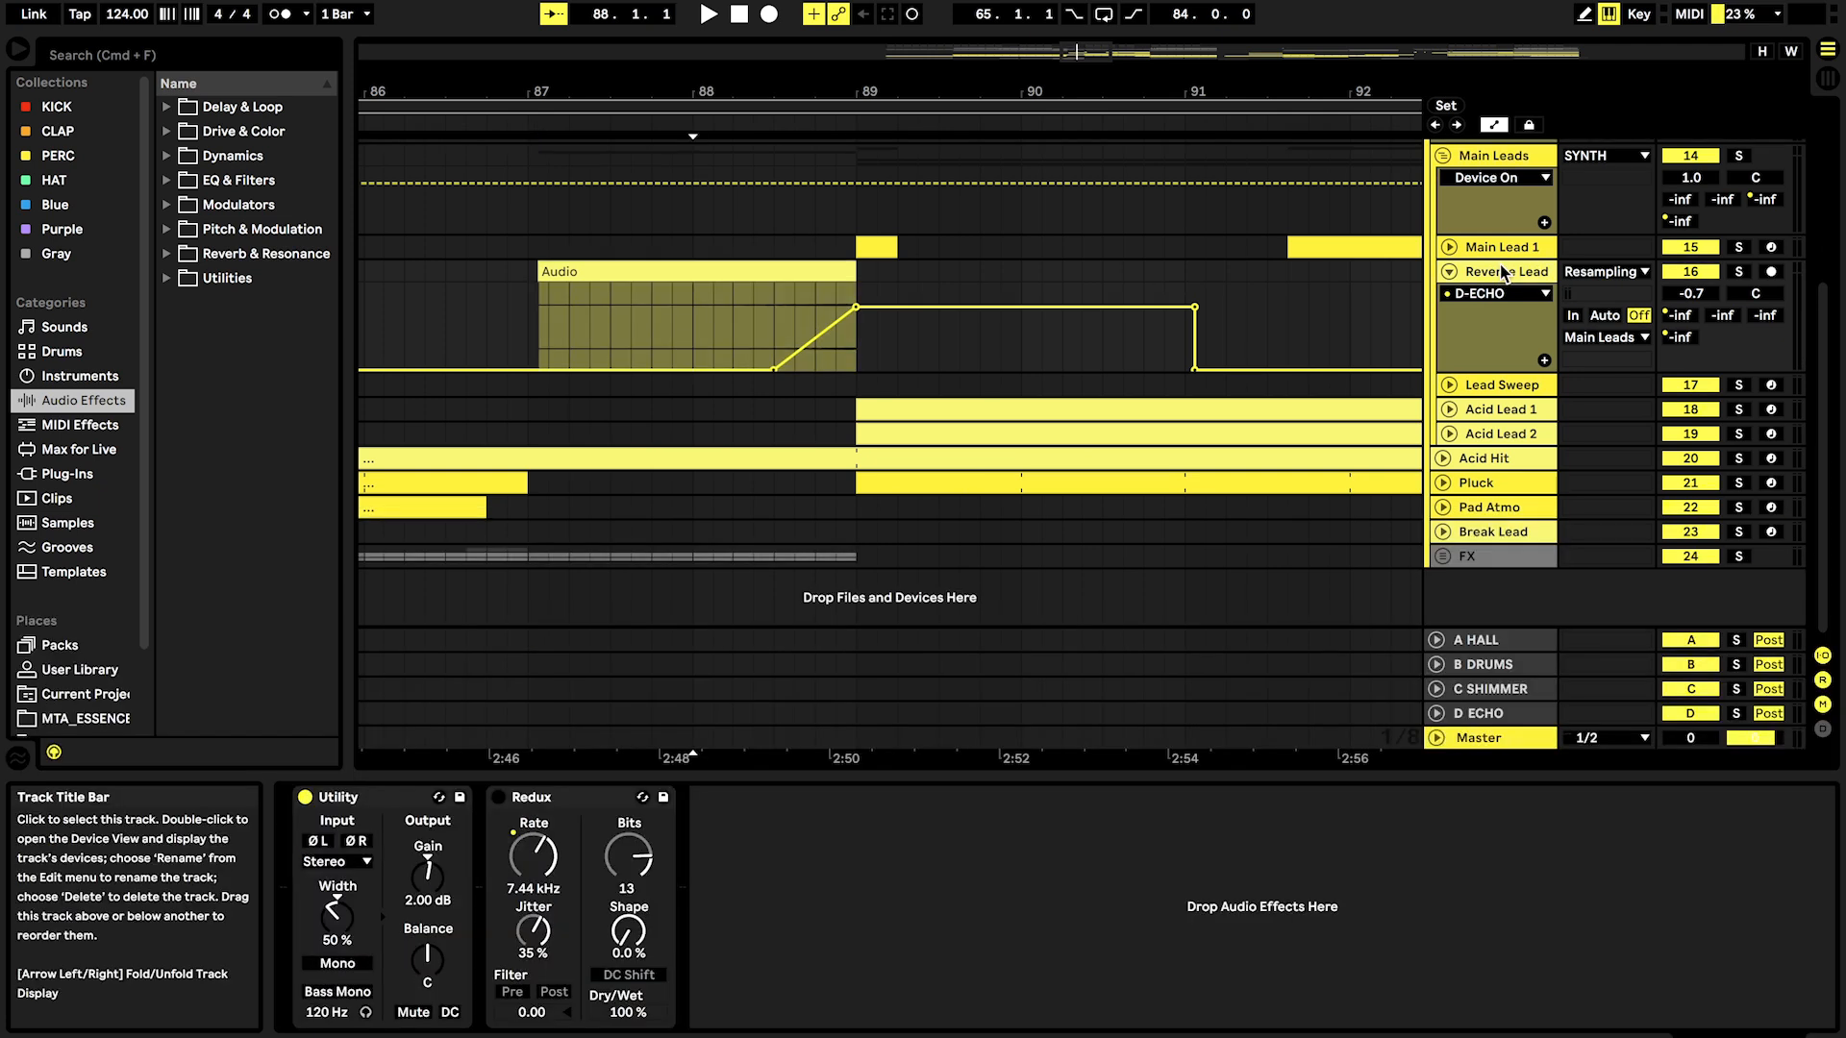
Step: Solo Reverse Lead and listen to its reversed clip from bar 88
click(1738, 271)
key(space)
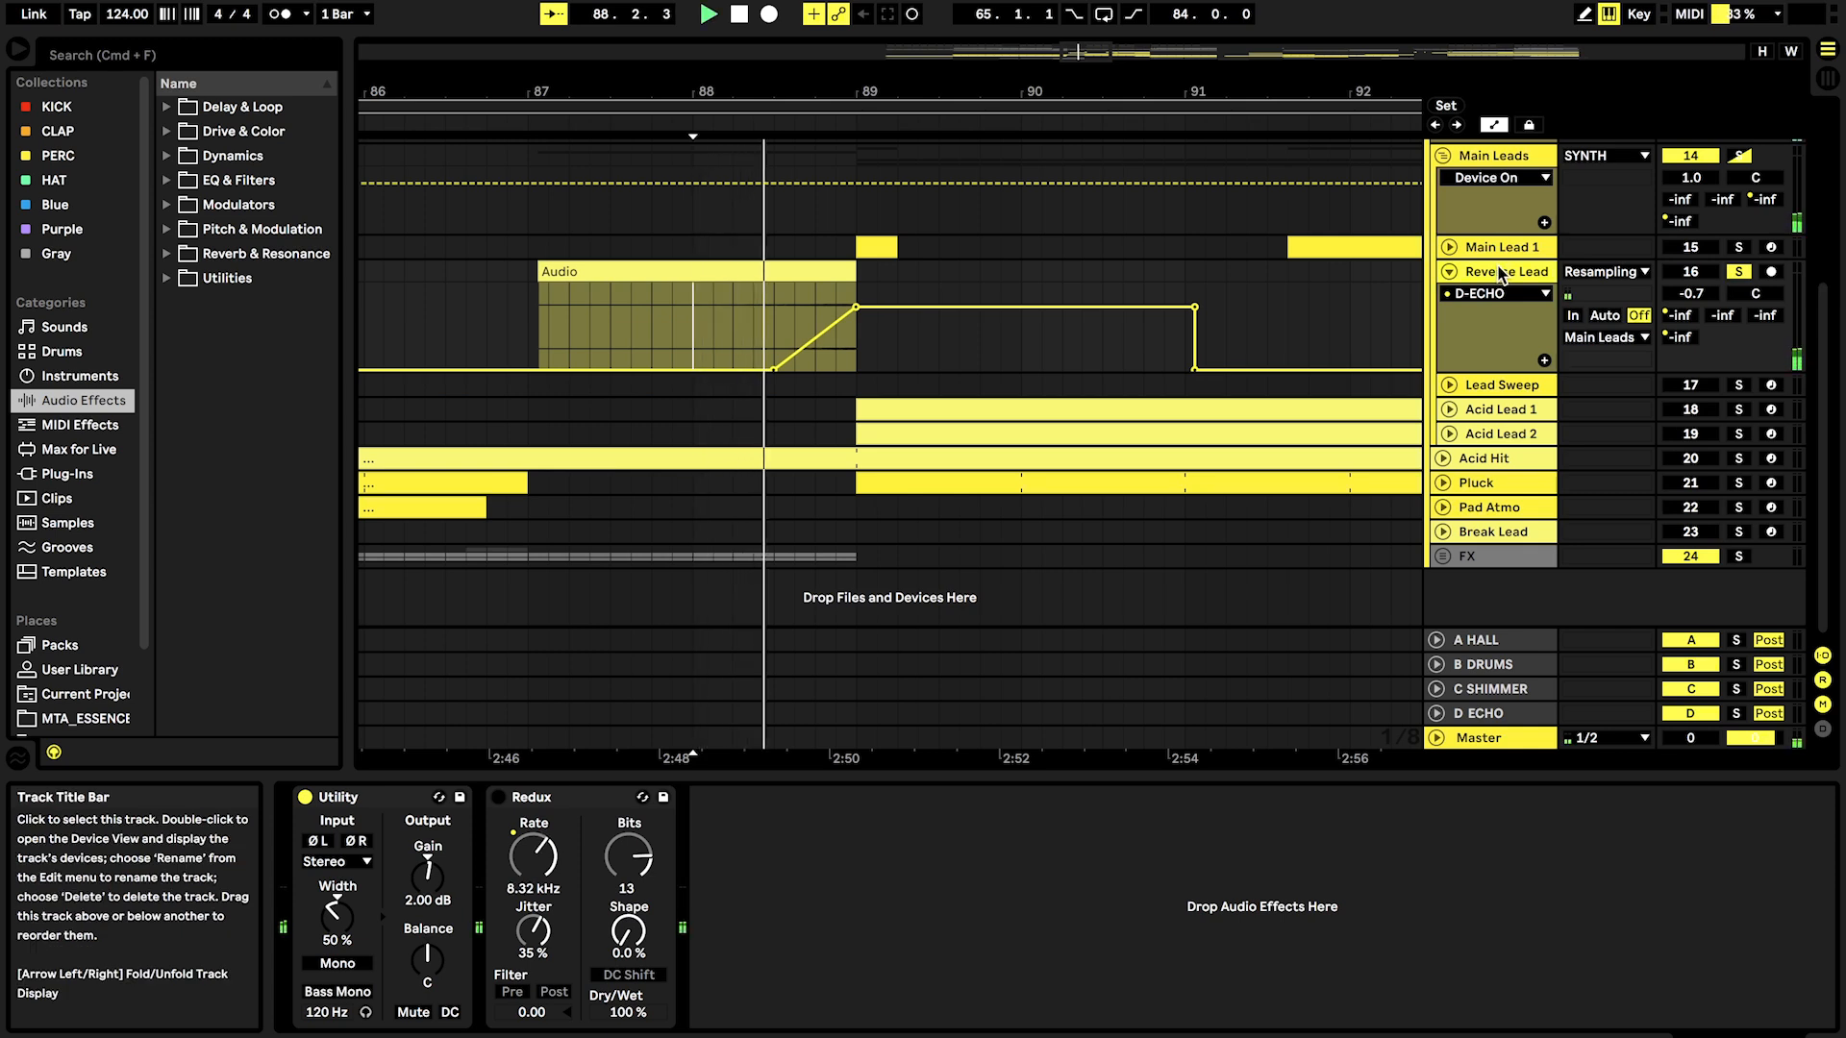
key(space)
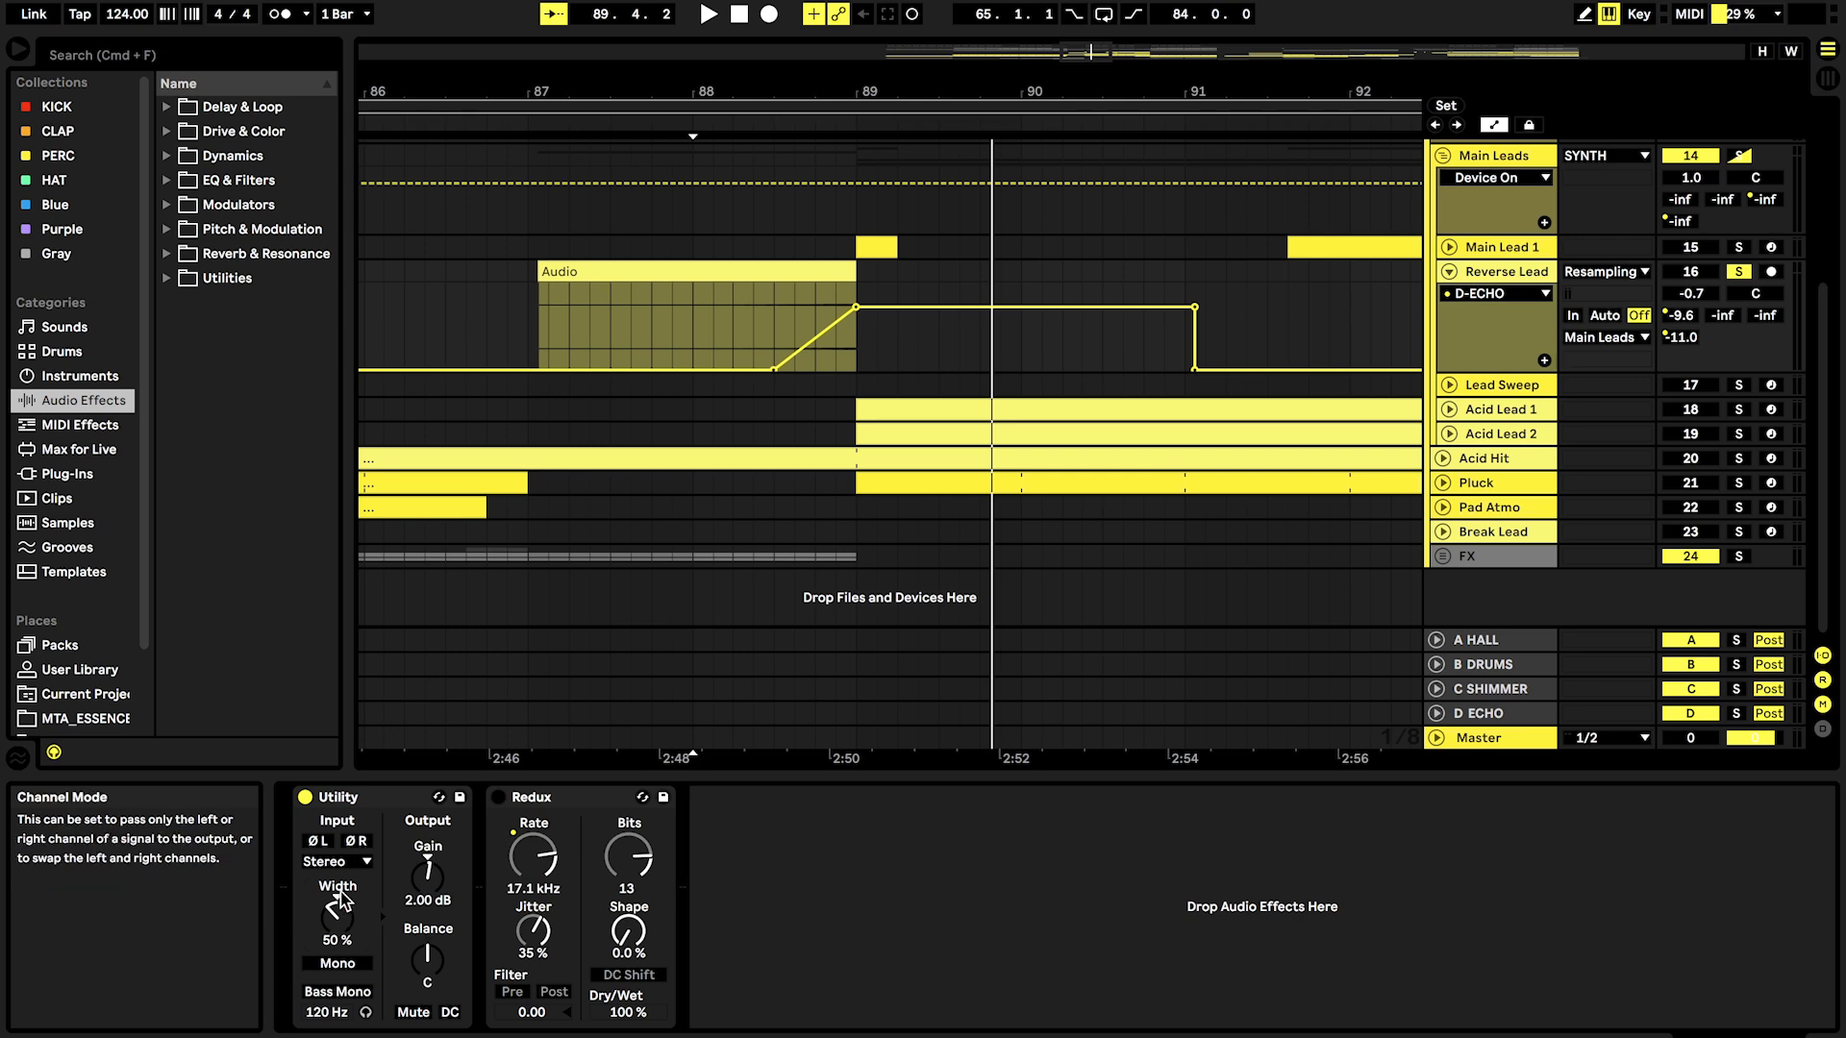
Step: Set the playback position to 88.2.1, check Reverse Lead's A HALL and D ECHO send automation, and unsolo the track
click(735, 327)
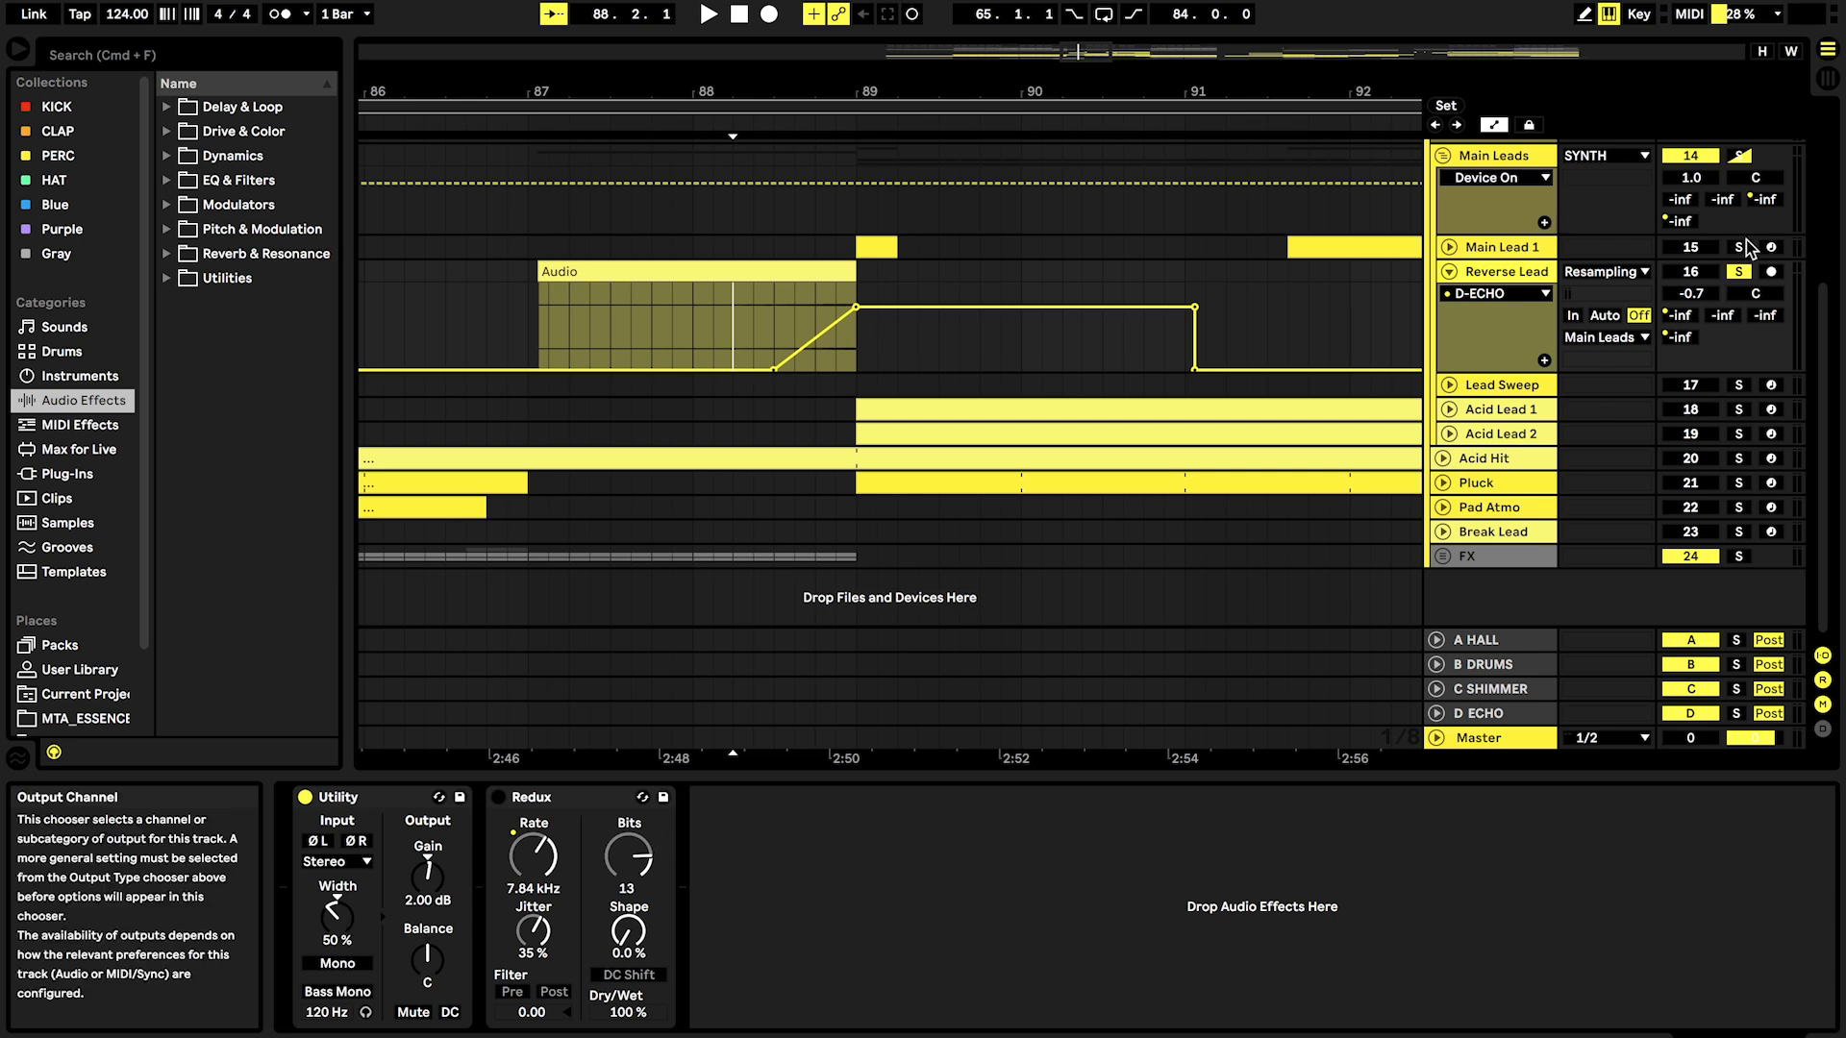
click(1680, 316)
click(1682, 342)
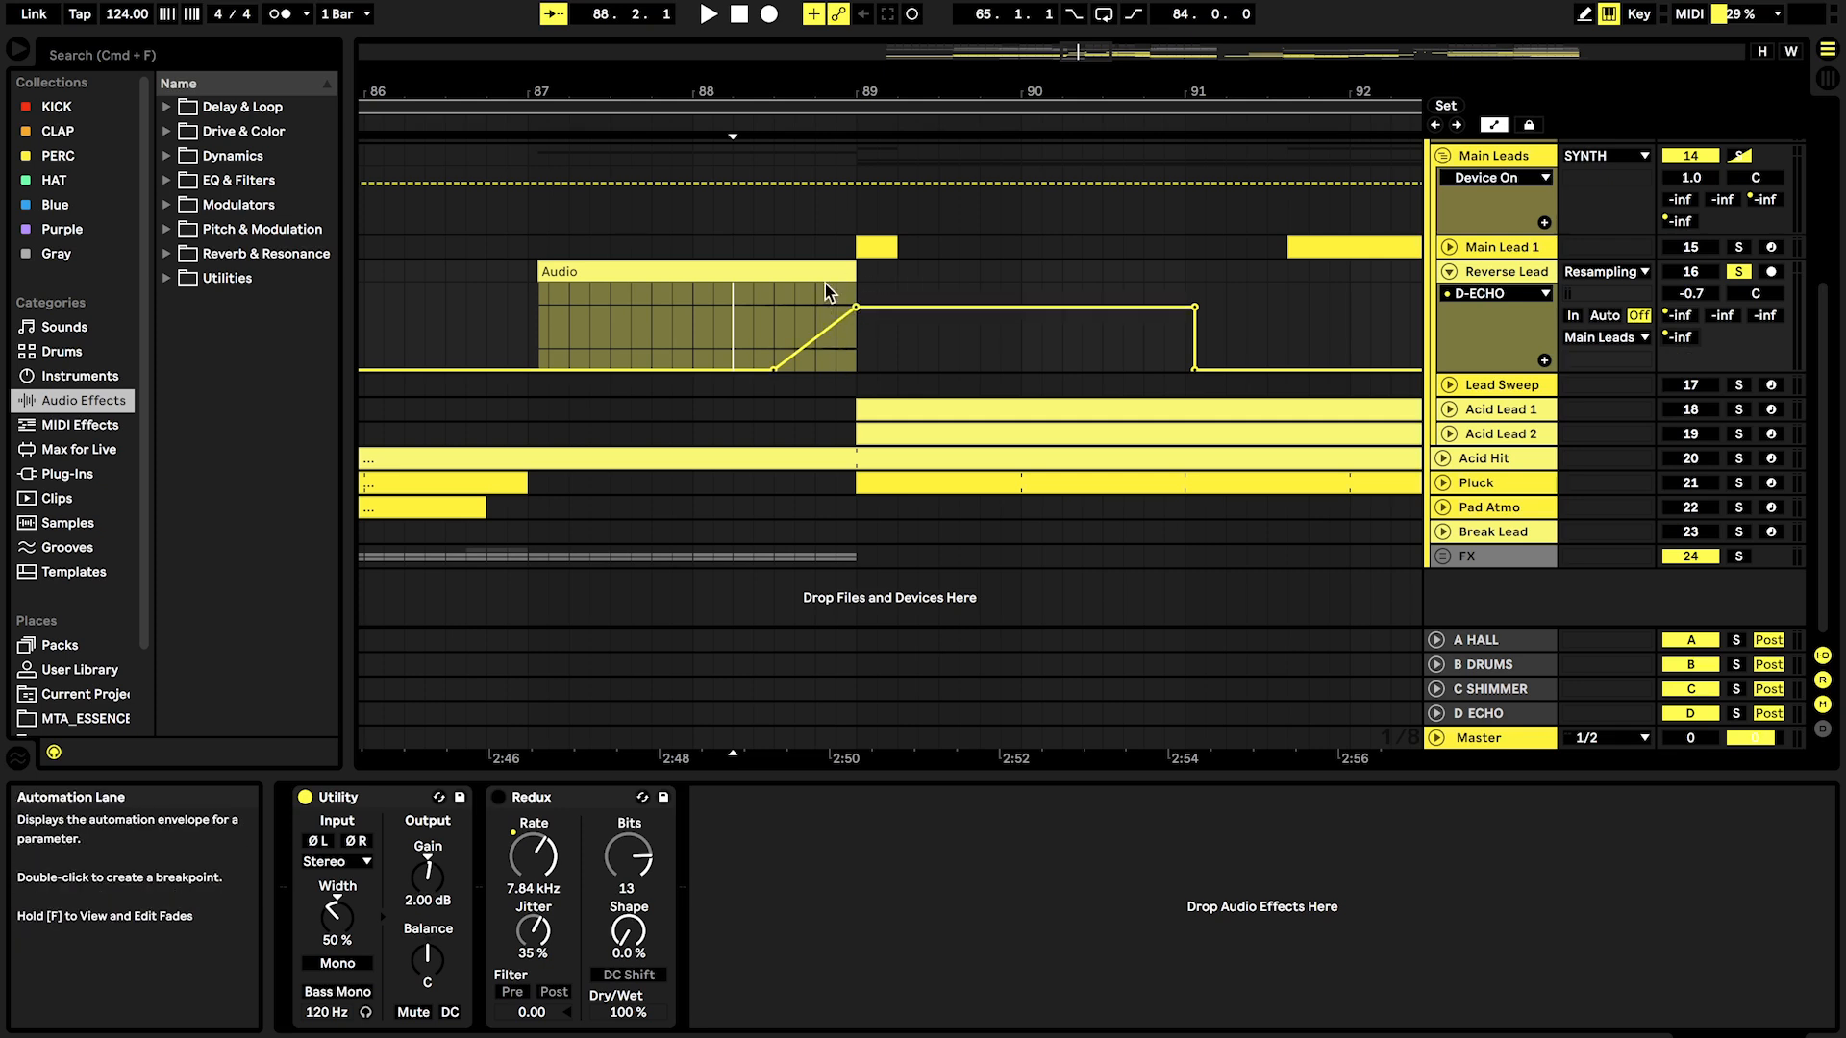
click(1738, 272)
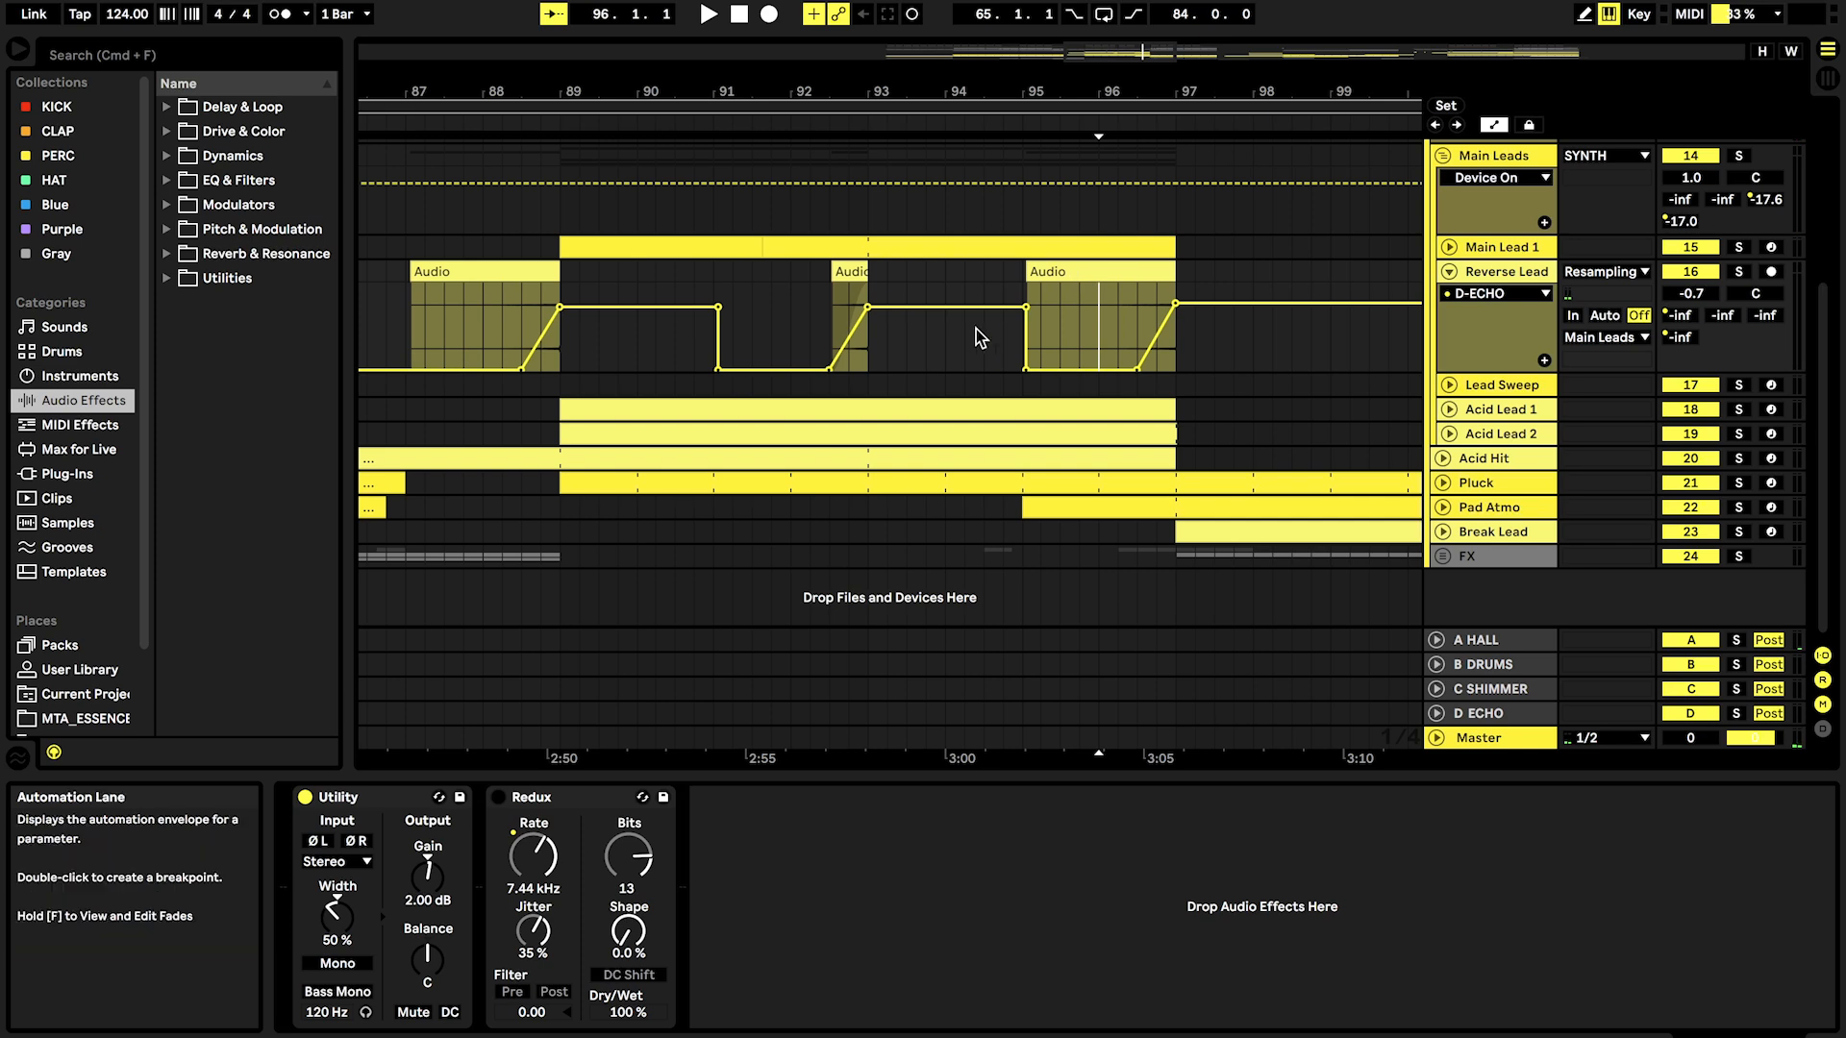
Step: Unfold Main Lead 1, compare its notes with Reverse Lead's clips and D-ECHO automation over bars 87 to 97, and set the playback position to bar 89
scroll(977, 329, down, 5)
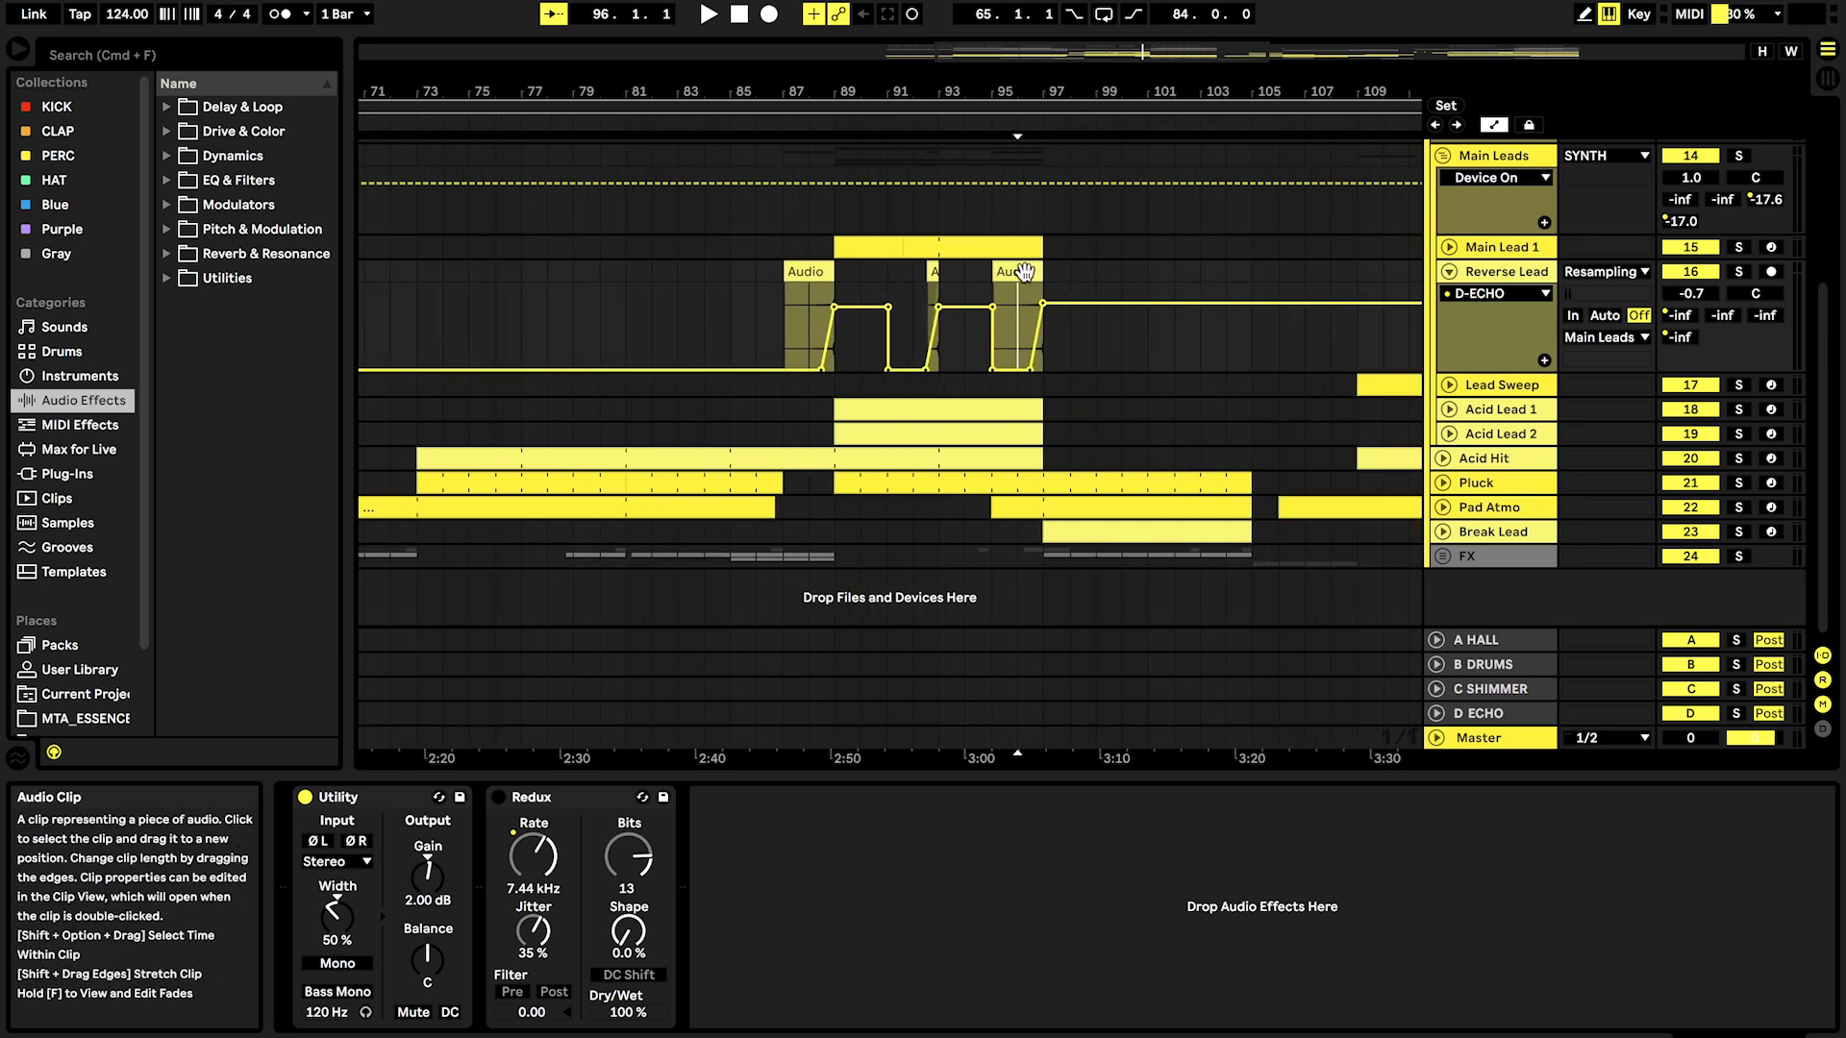
click(1449, 247)
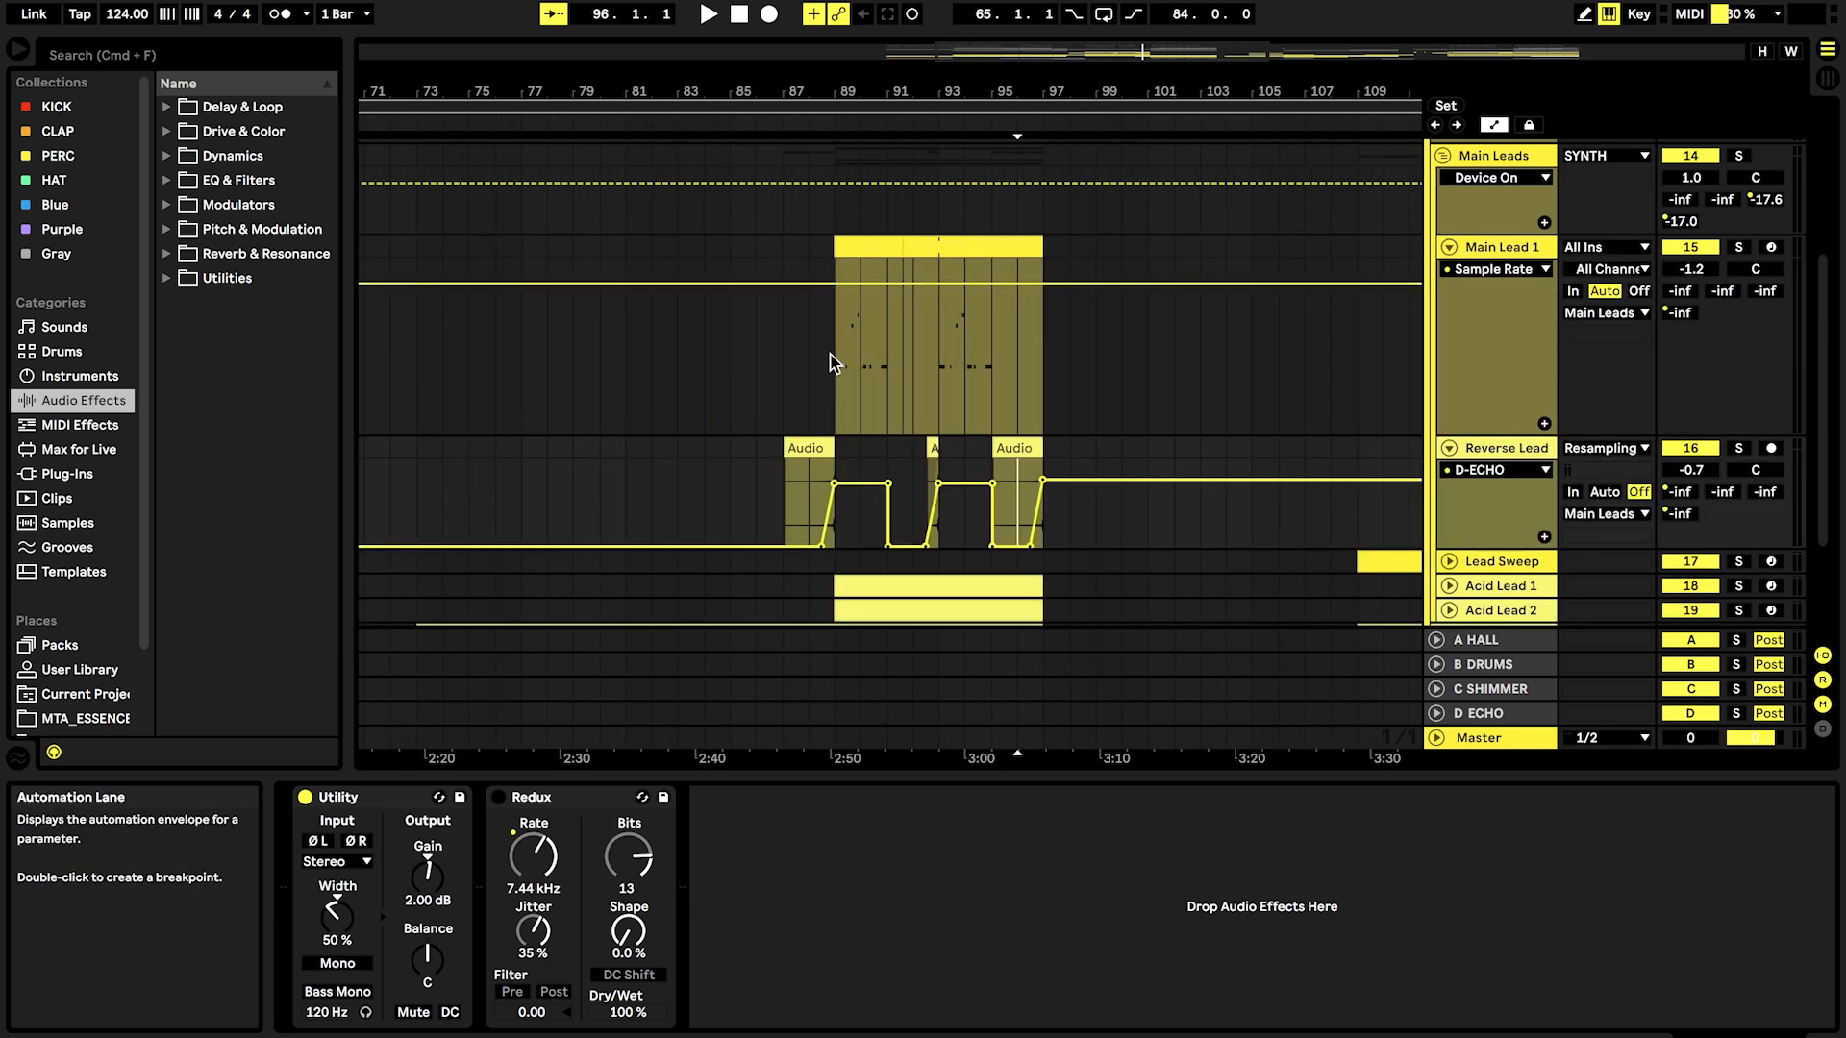
scroll(1067, 429, up, 5)
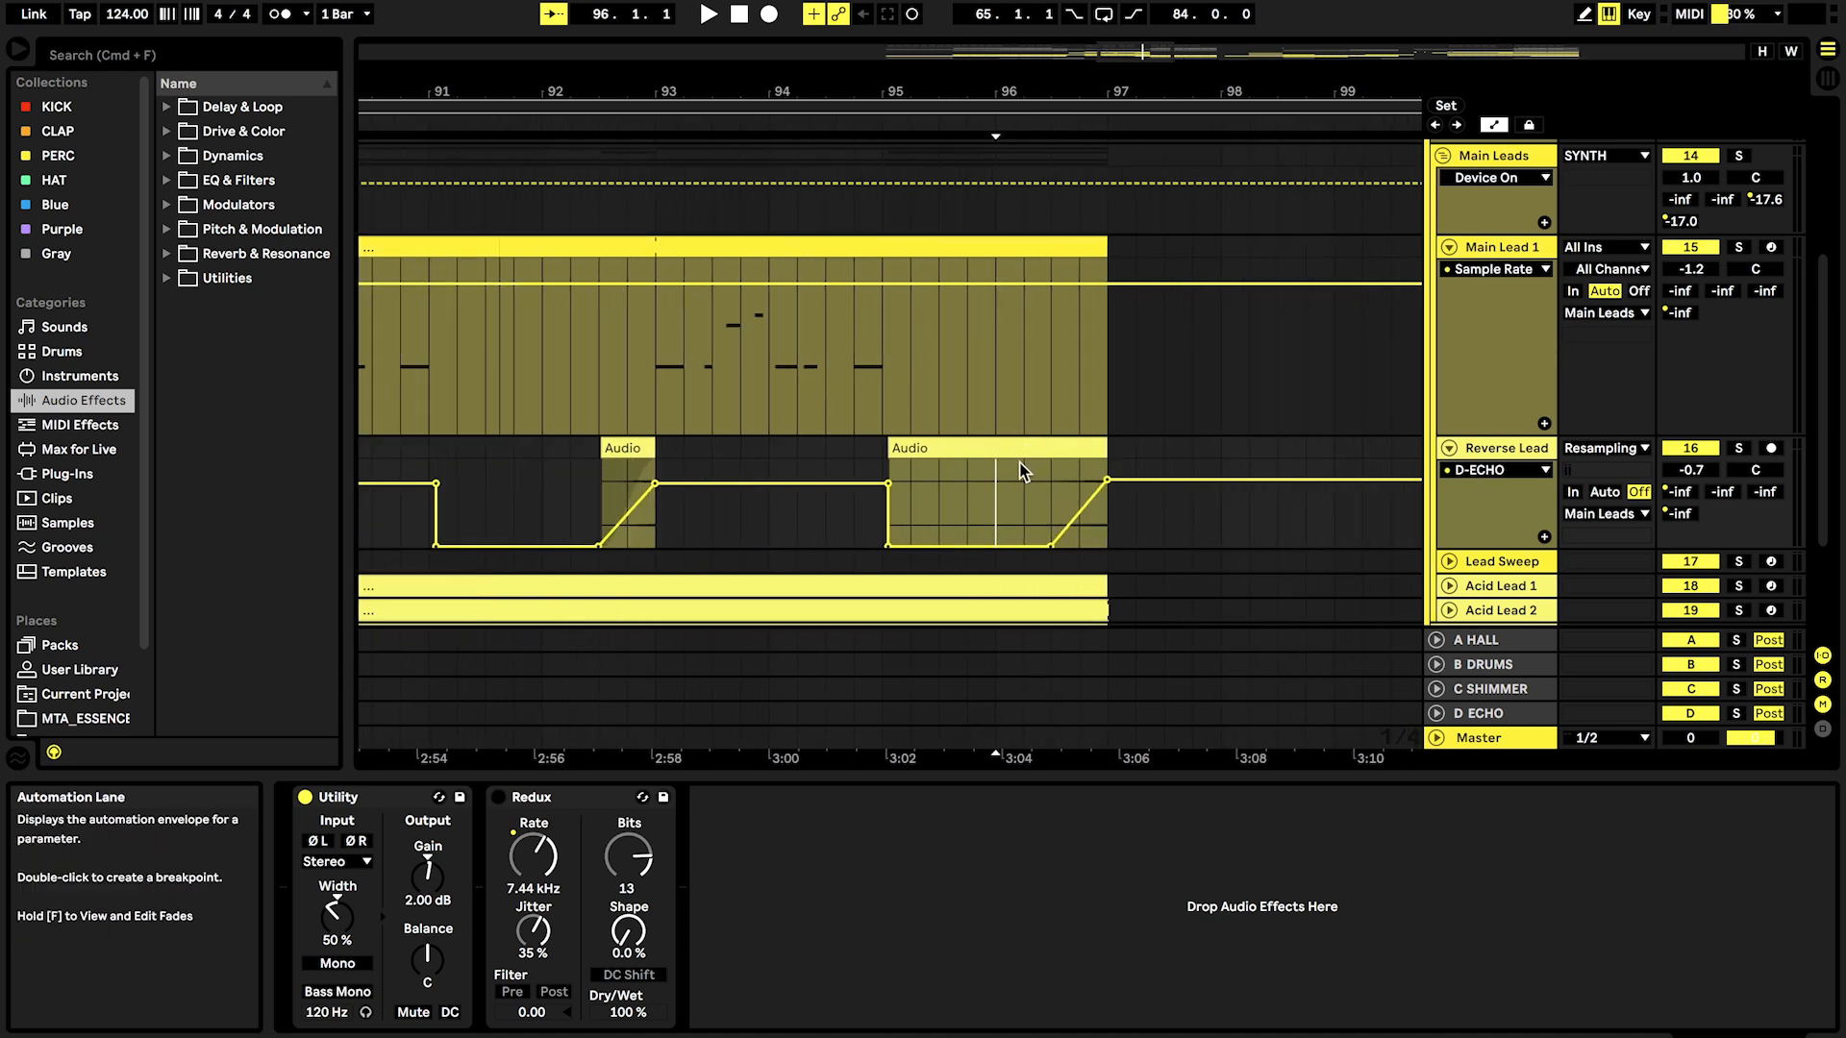
scroll(1019, 478, down, 2)
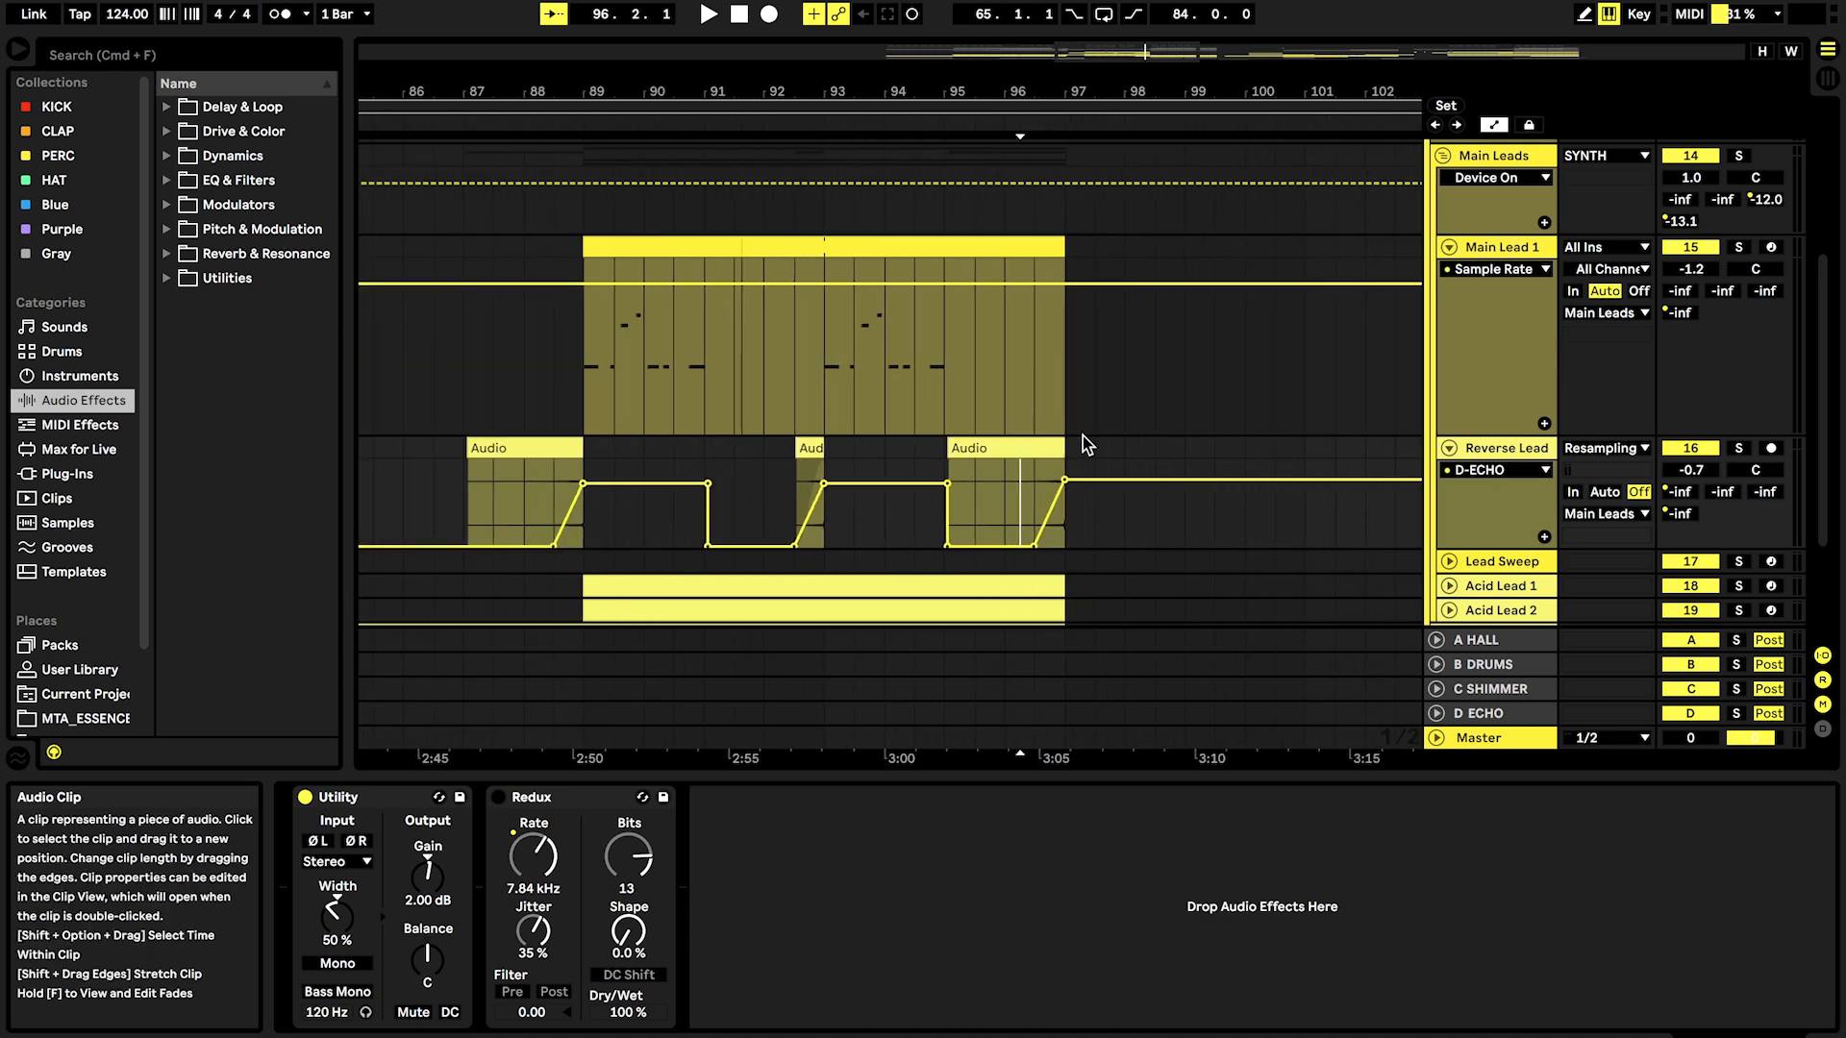
scroll(1129, 460, down, 1)
scroll(1144, 433, down, 5)
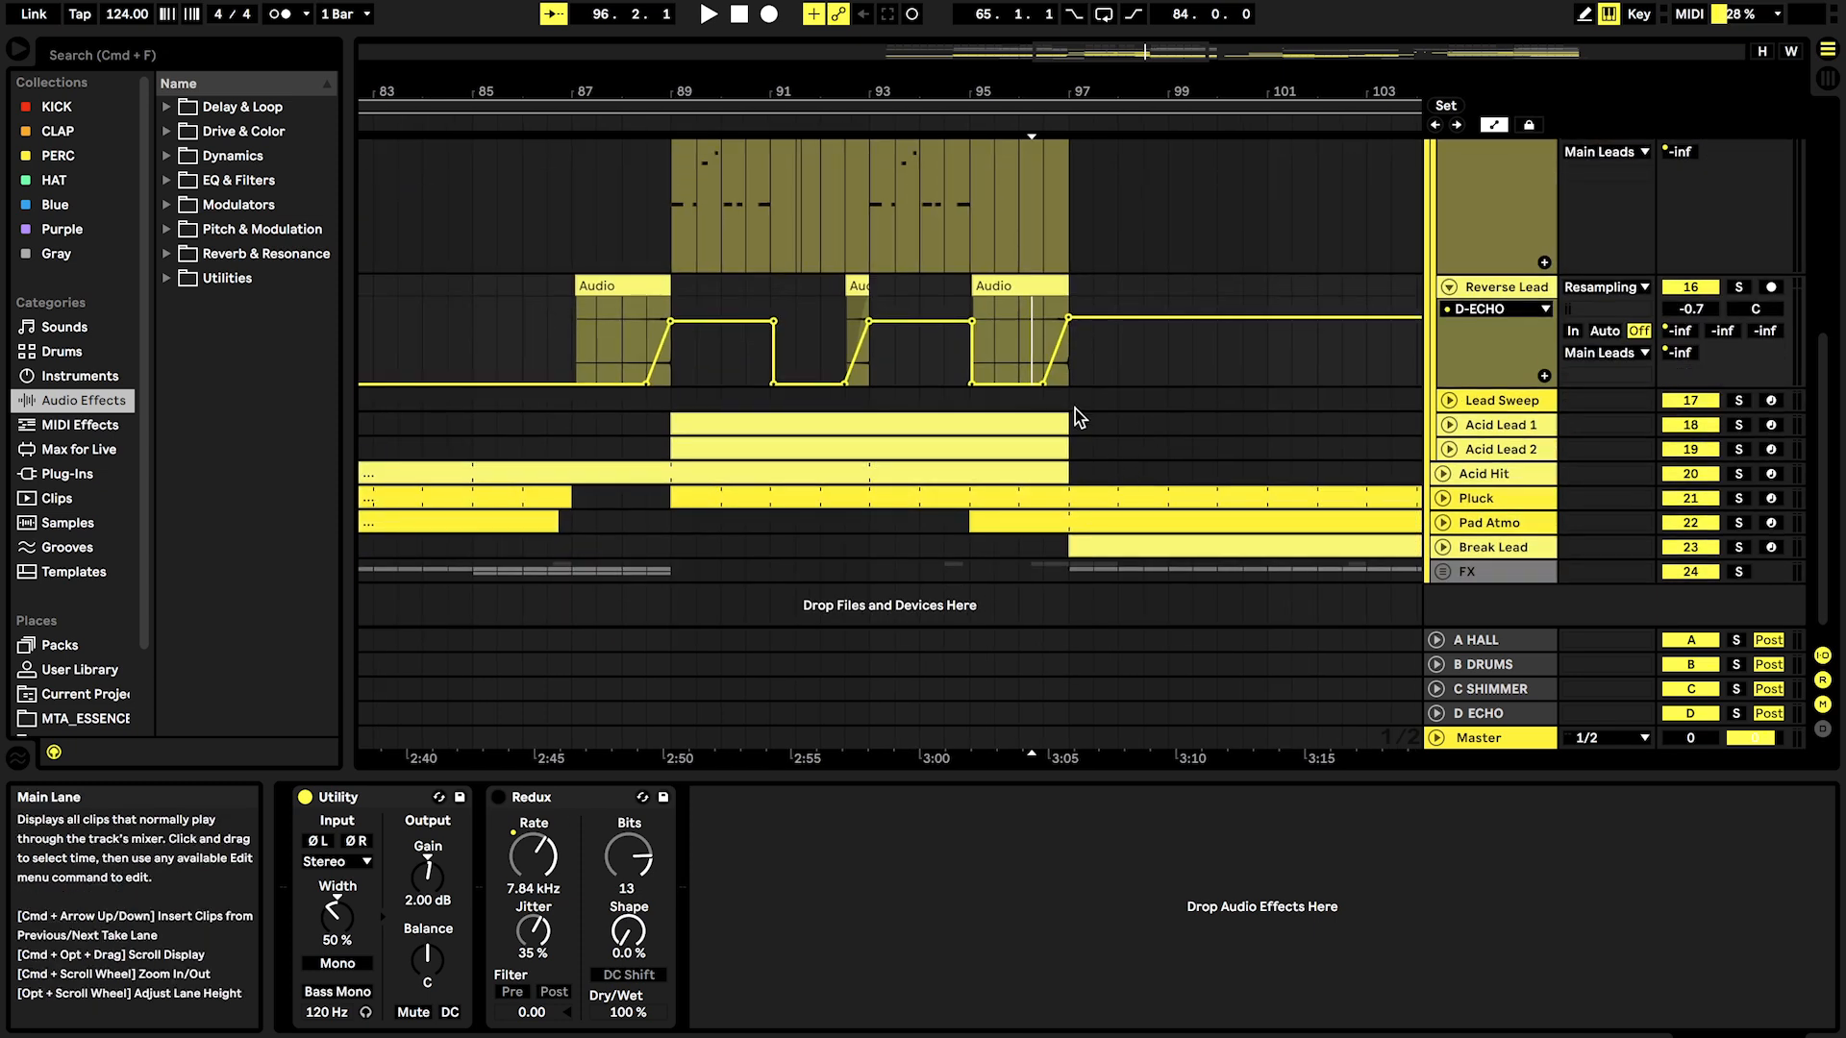
scroll(1080, 412, up, 4)
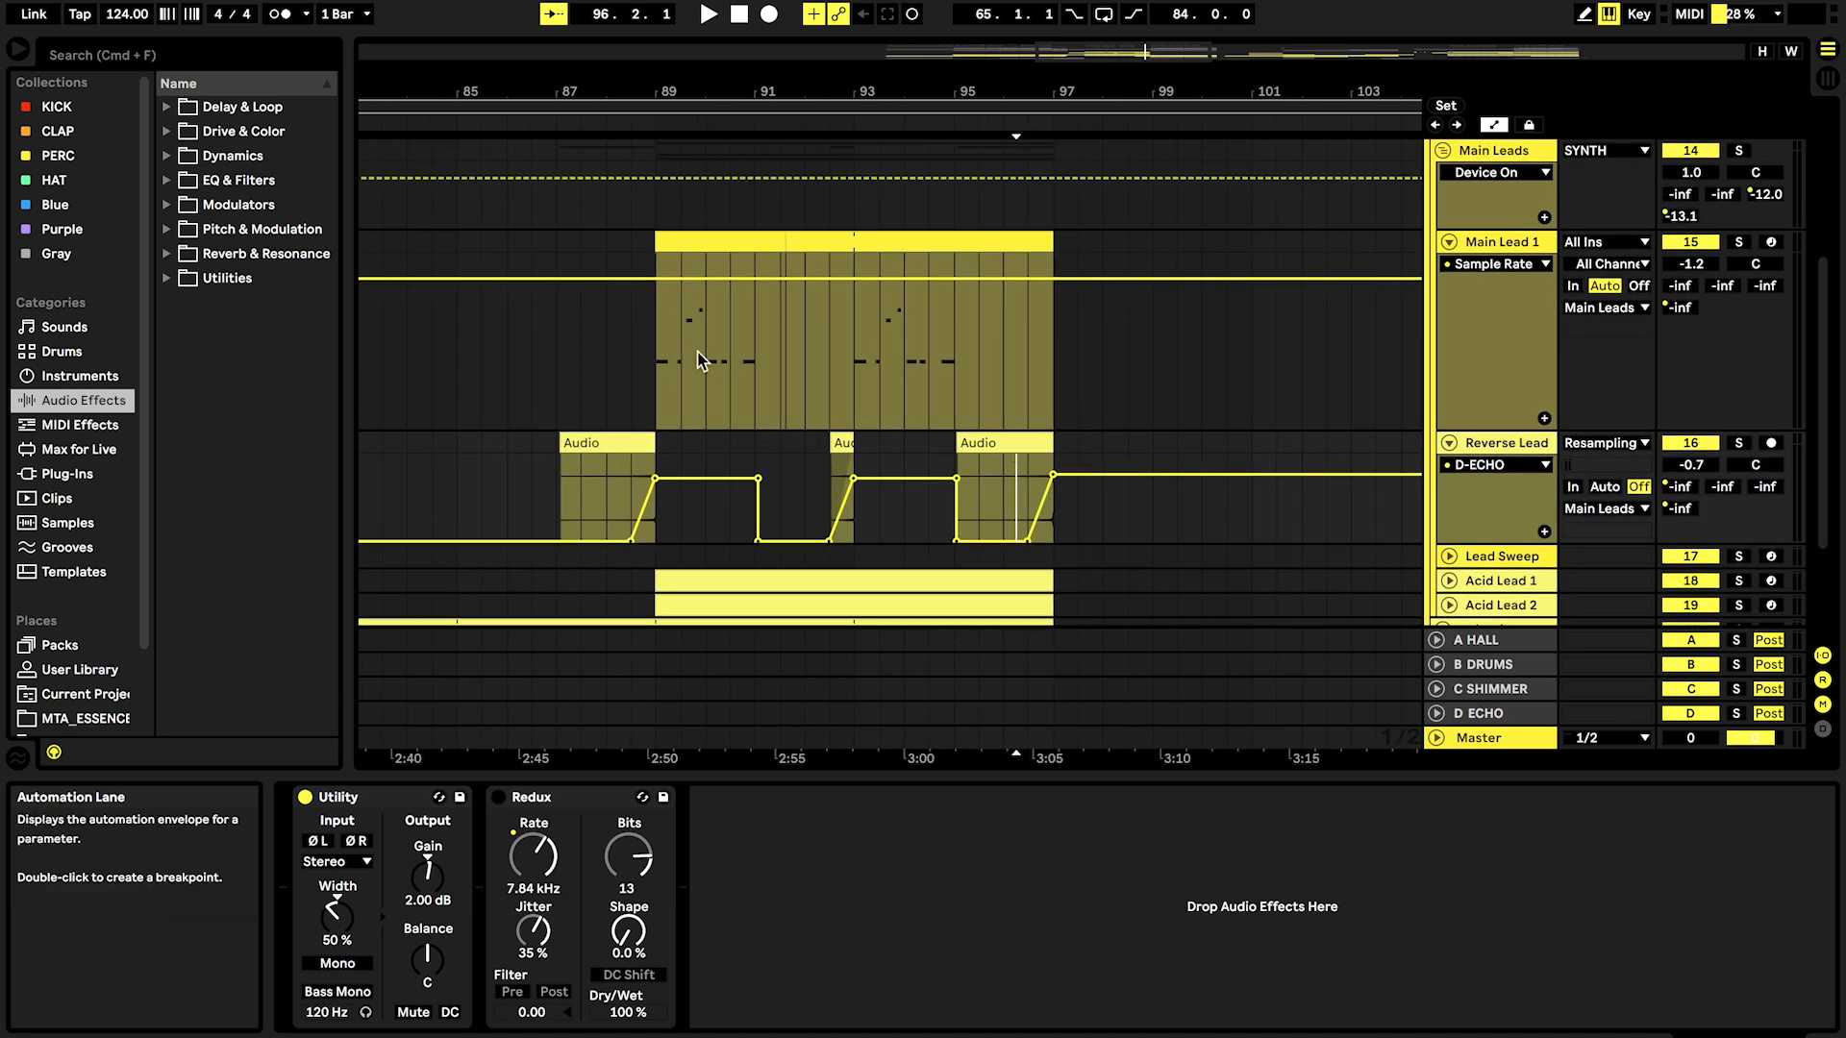
click(667, 362)
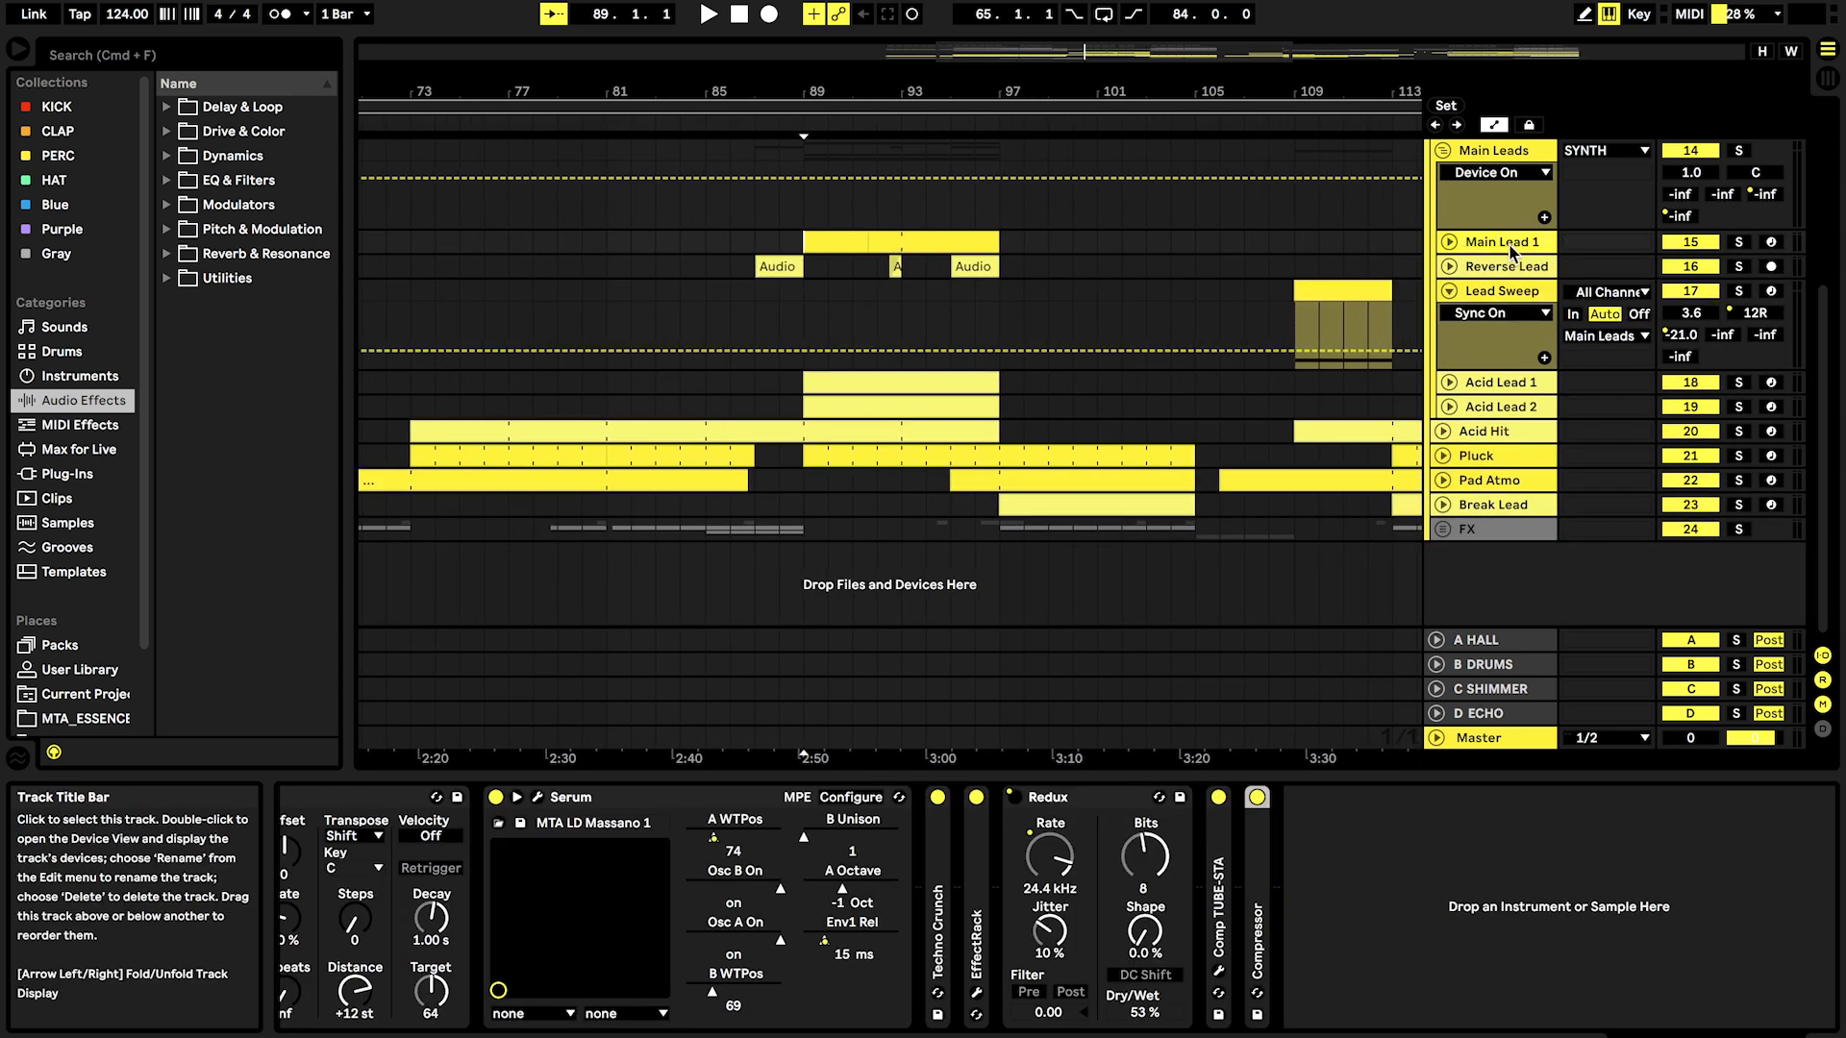
Step: Select Lead Sweep and review its Arpeggiator Free Rate automation over the clip at bar 109
scroll(1366, 292, up, 3)
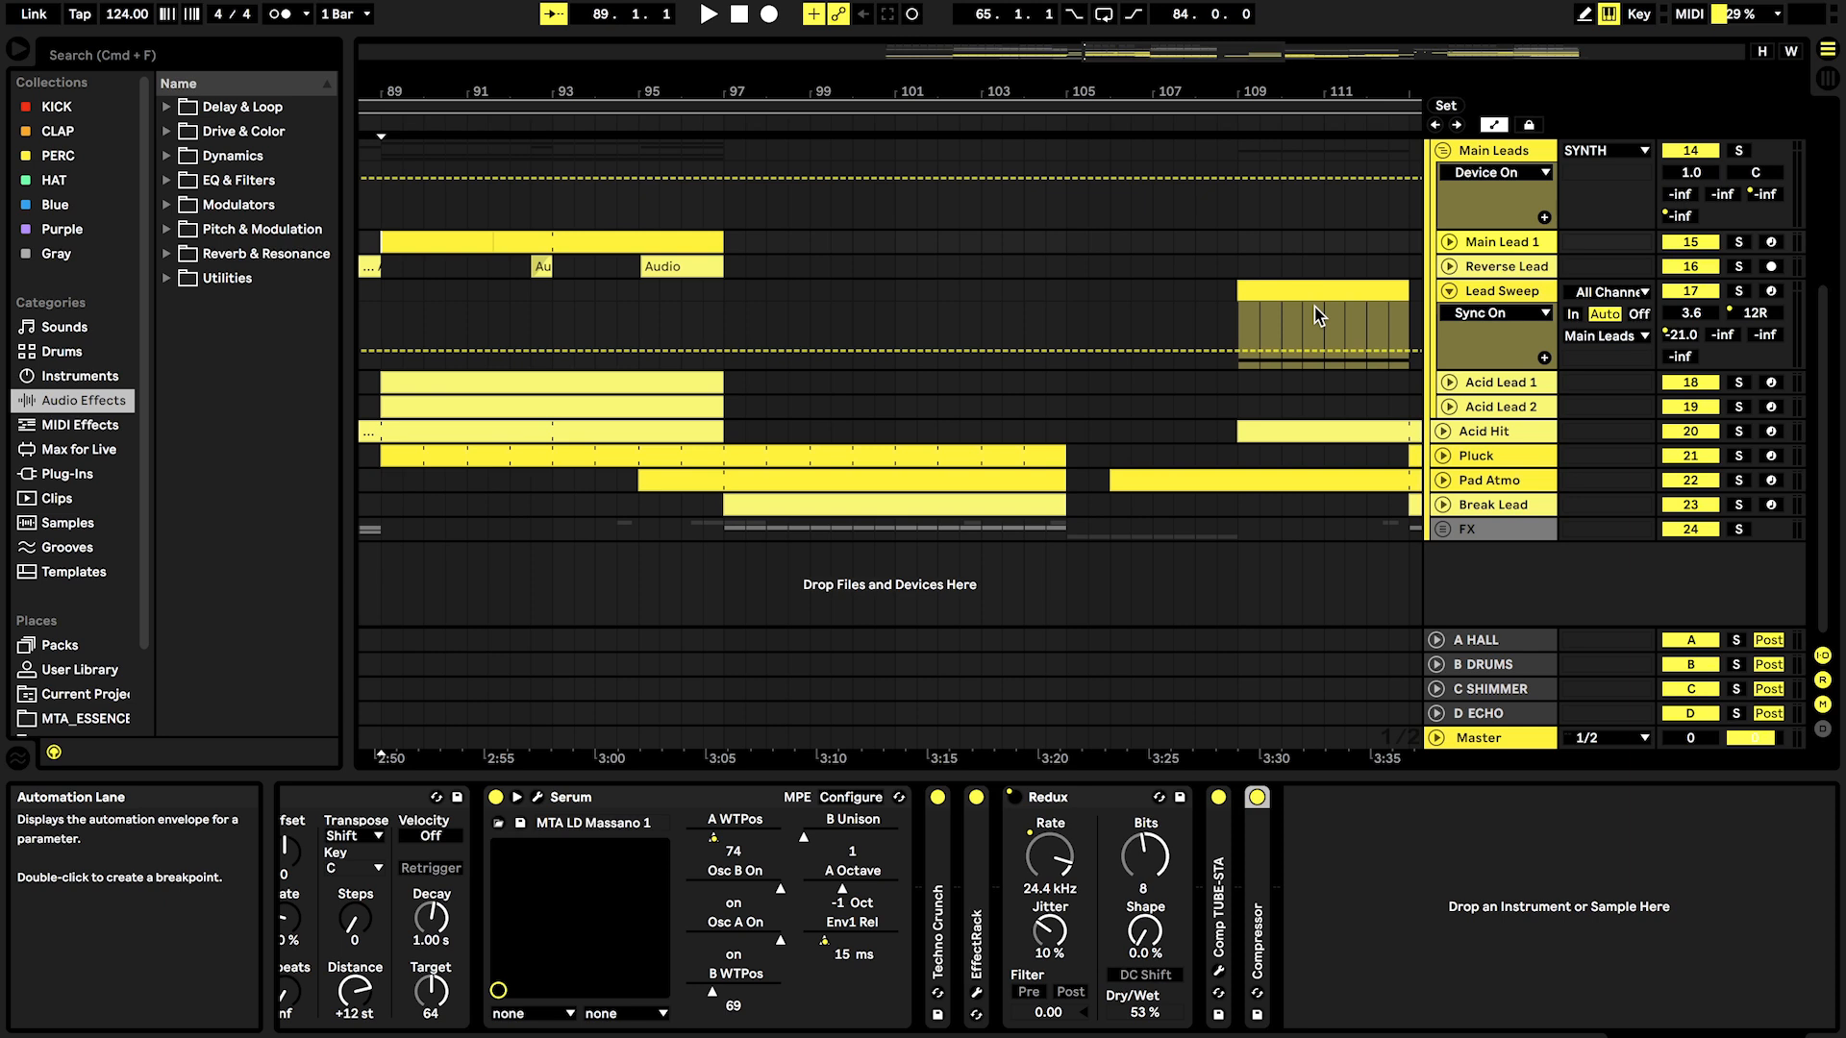
click(1490, 290)
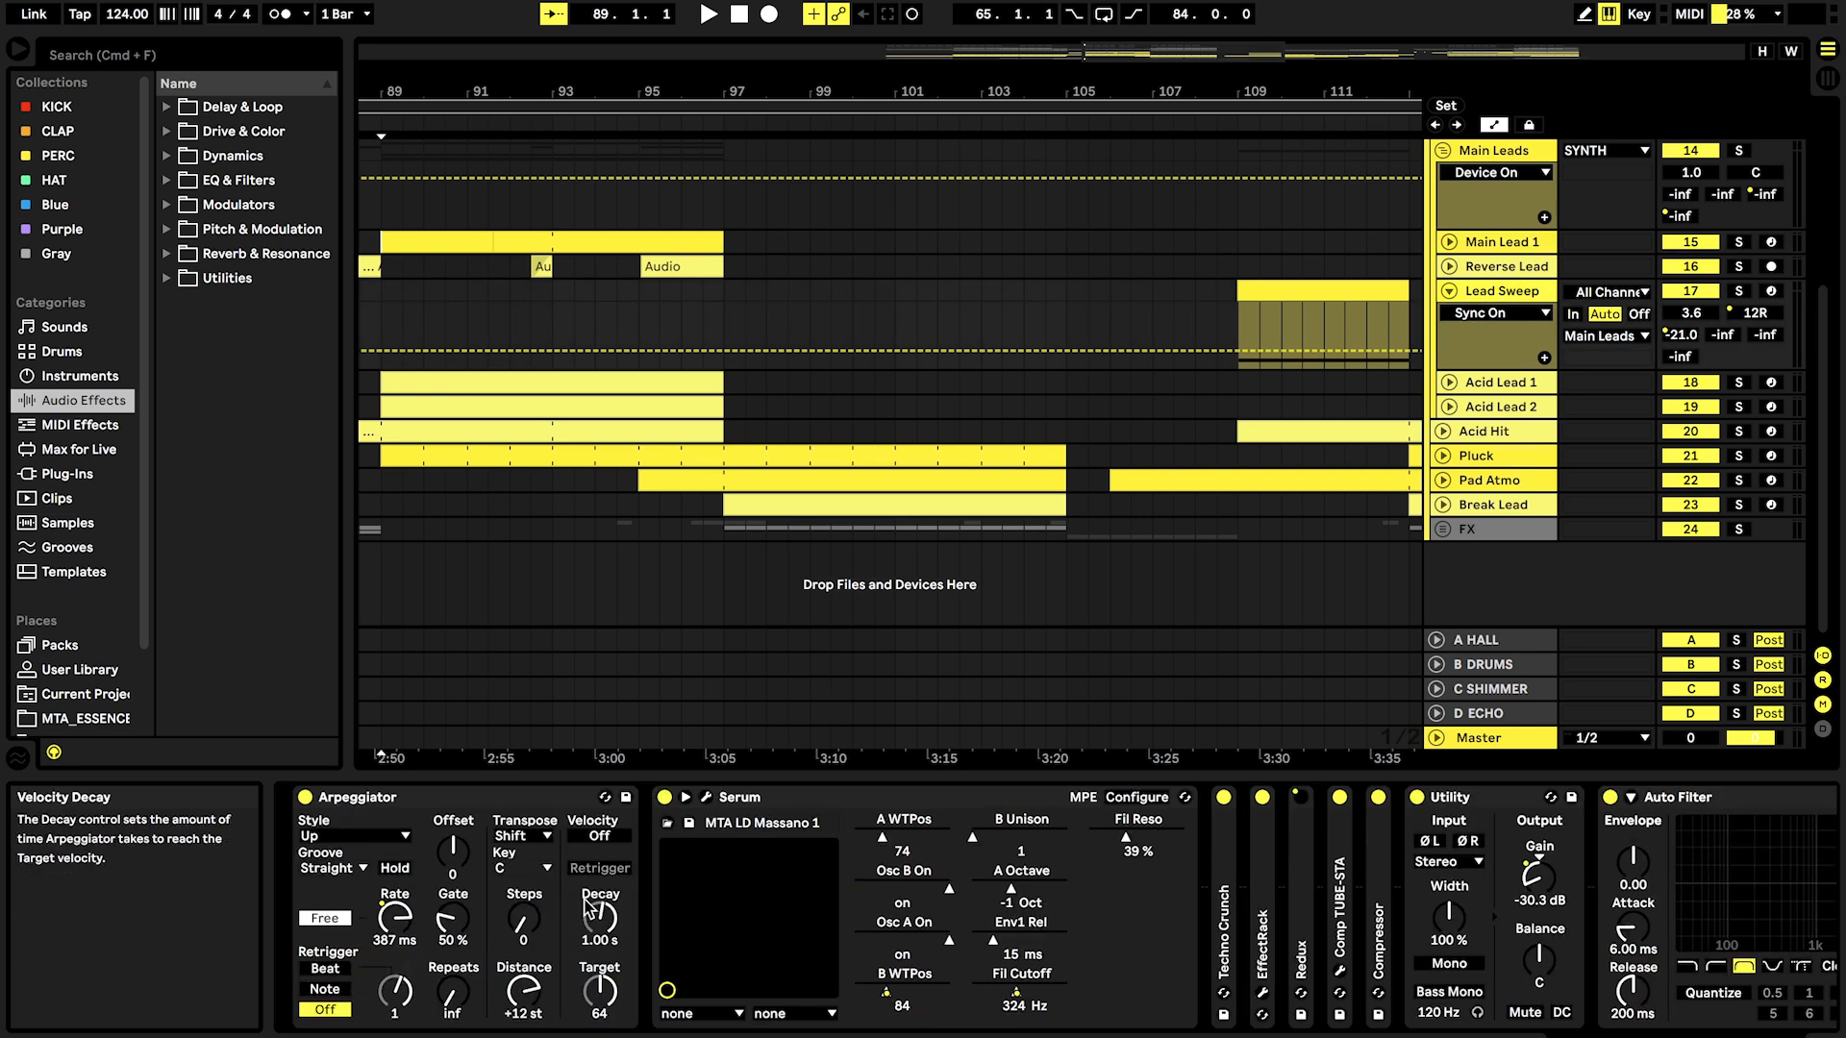
click(402, 937)
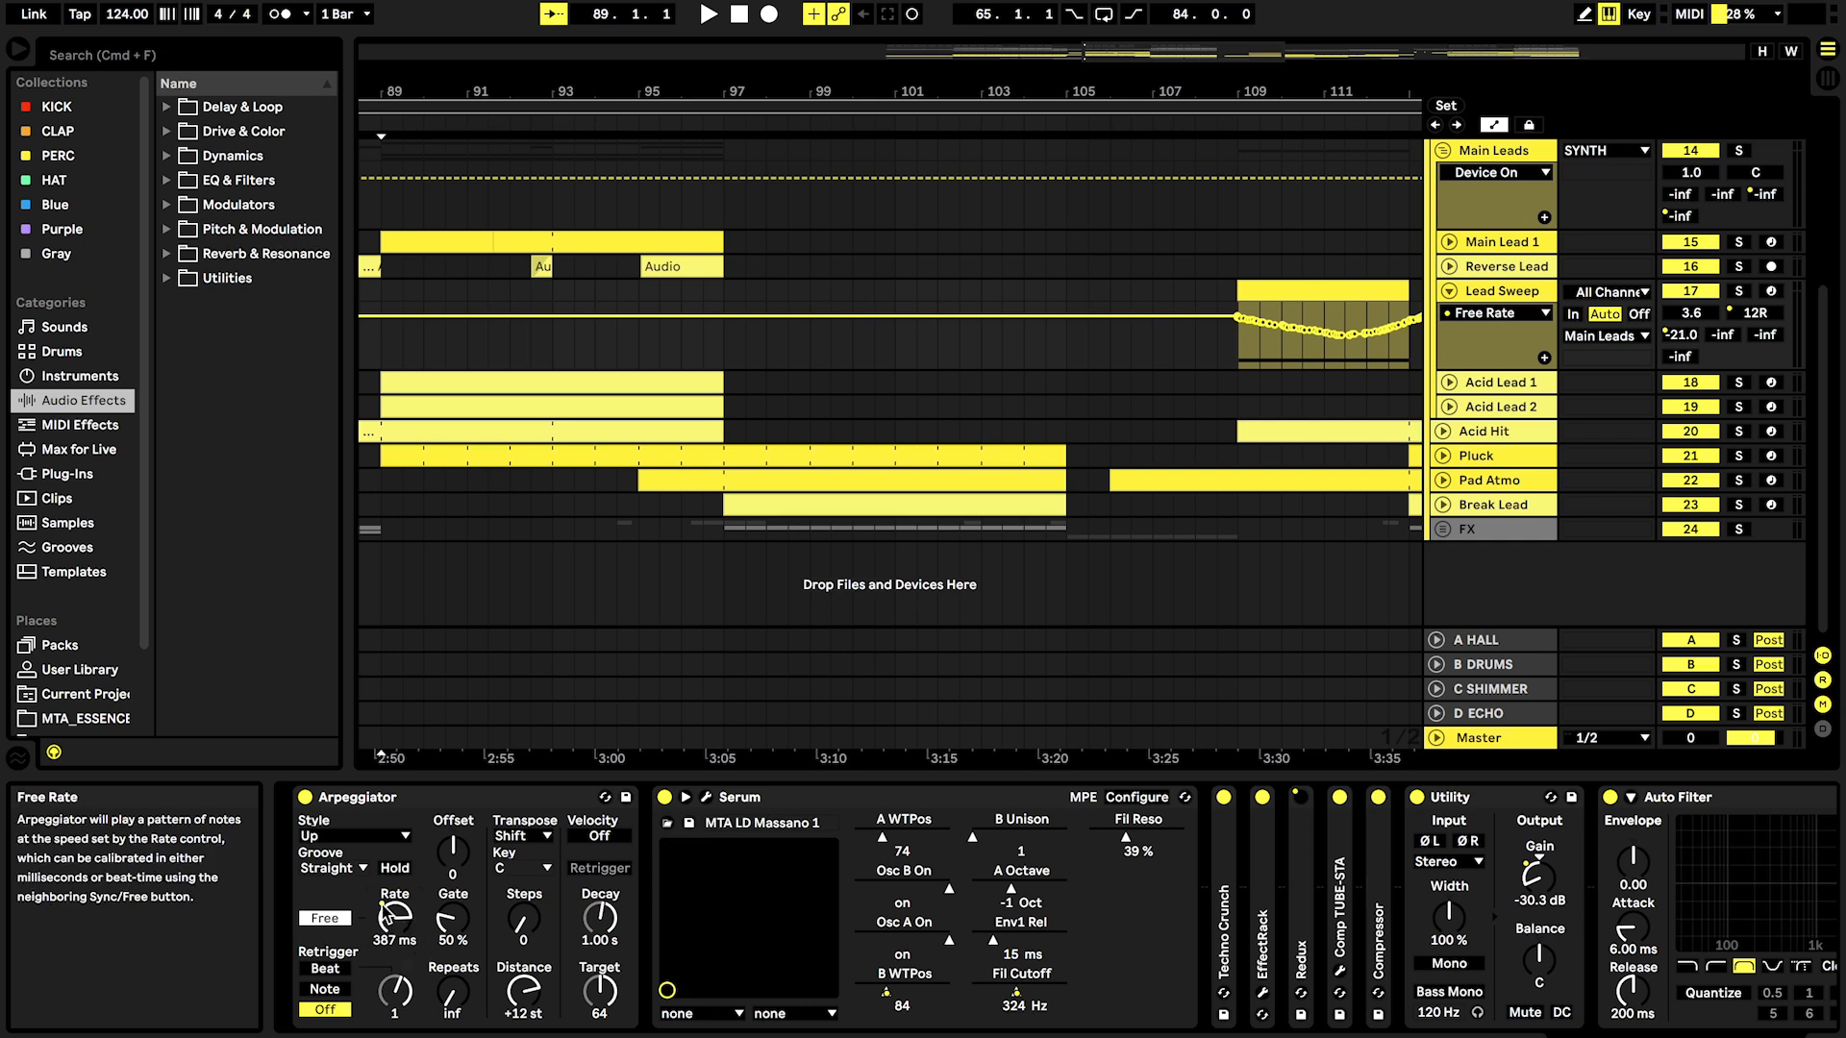
scroll(970, 365, right, 5)
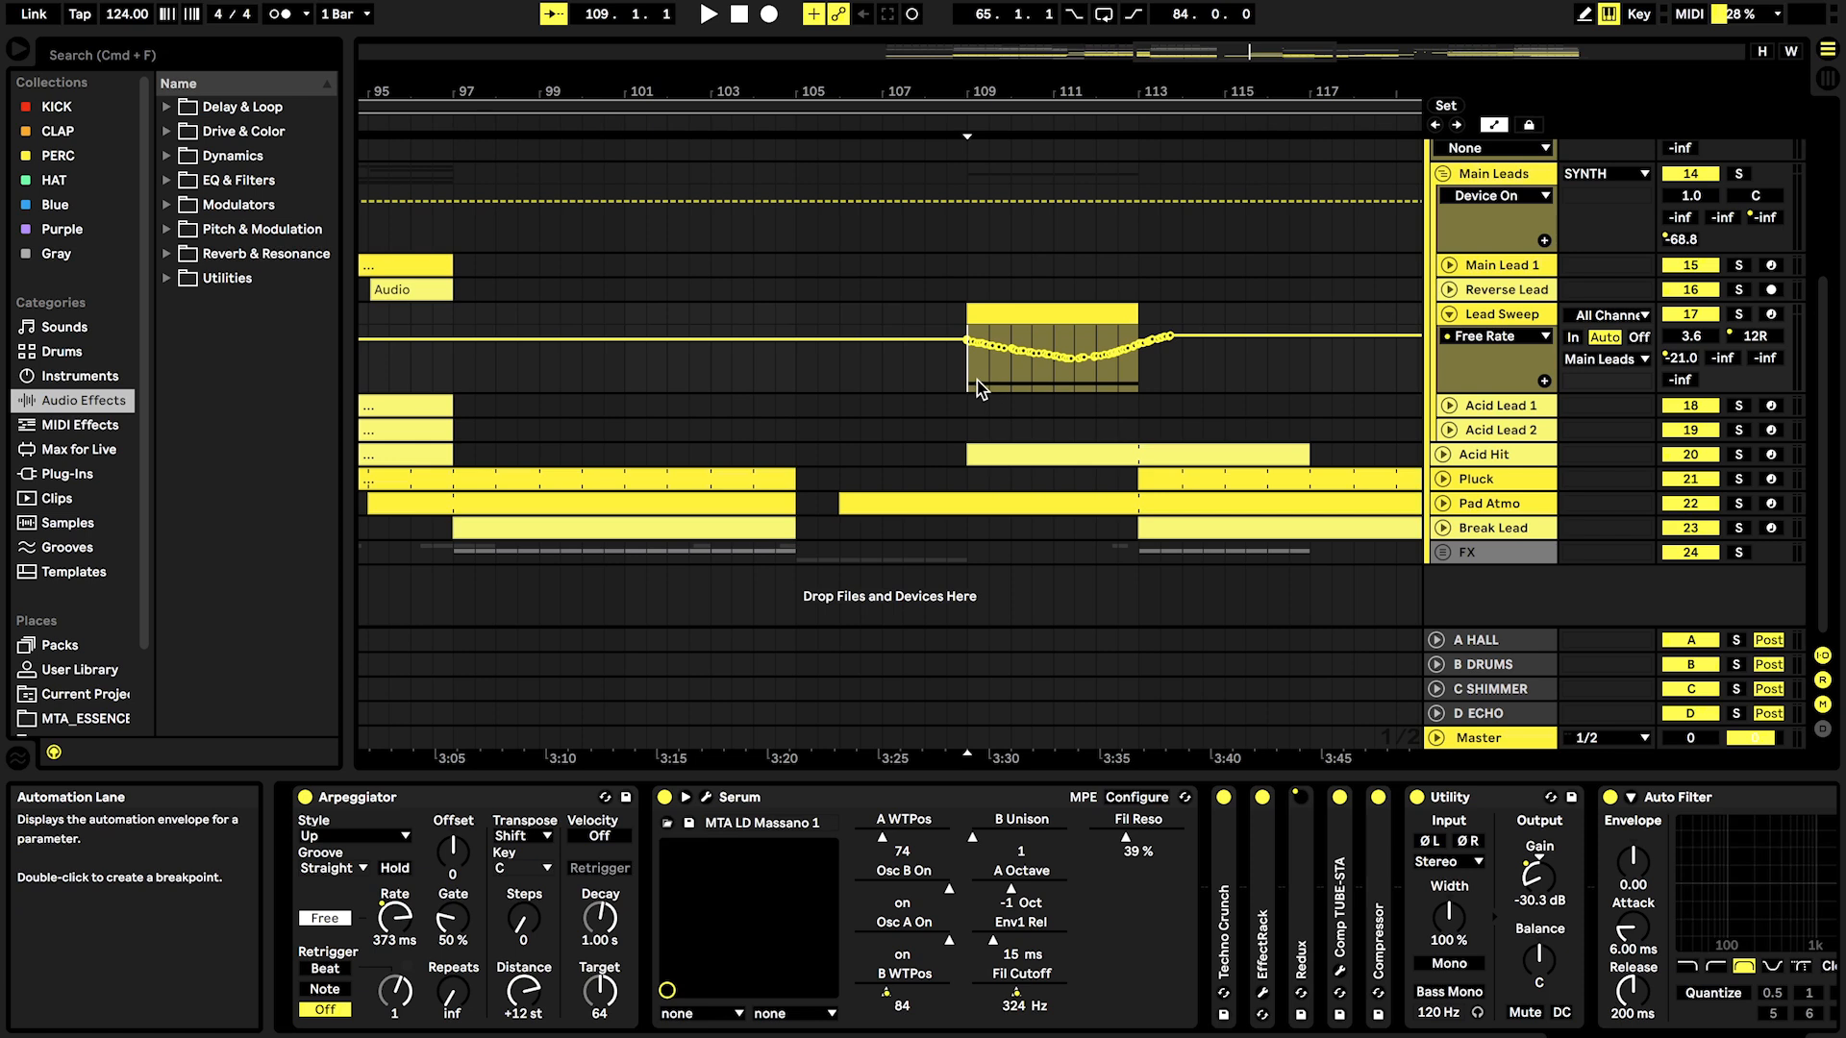
click(966, 341)
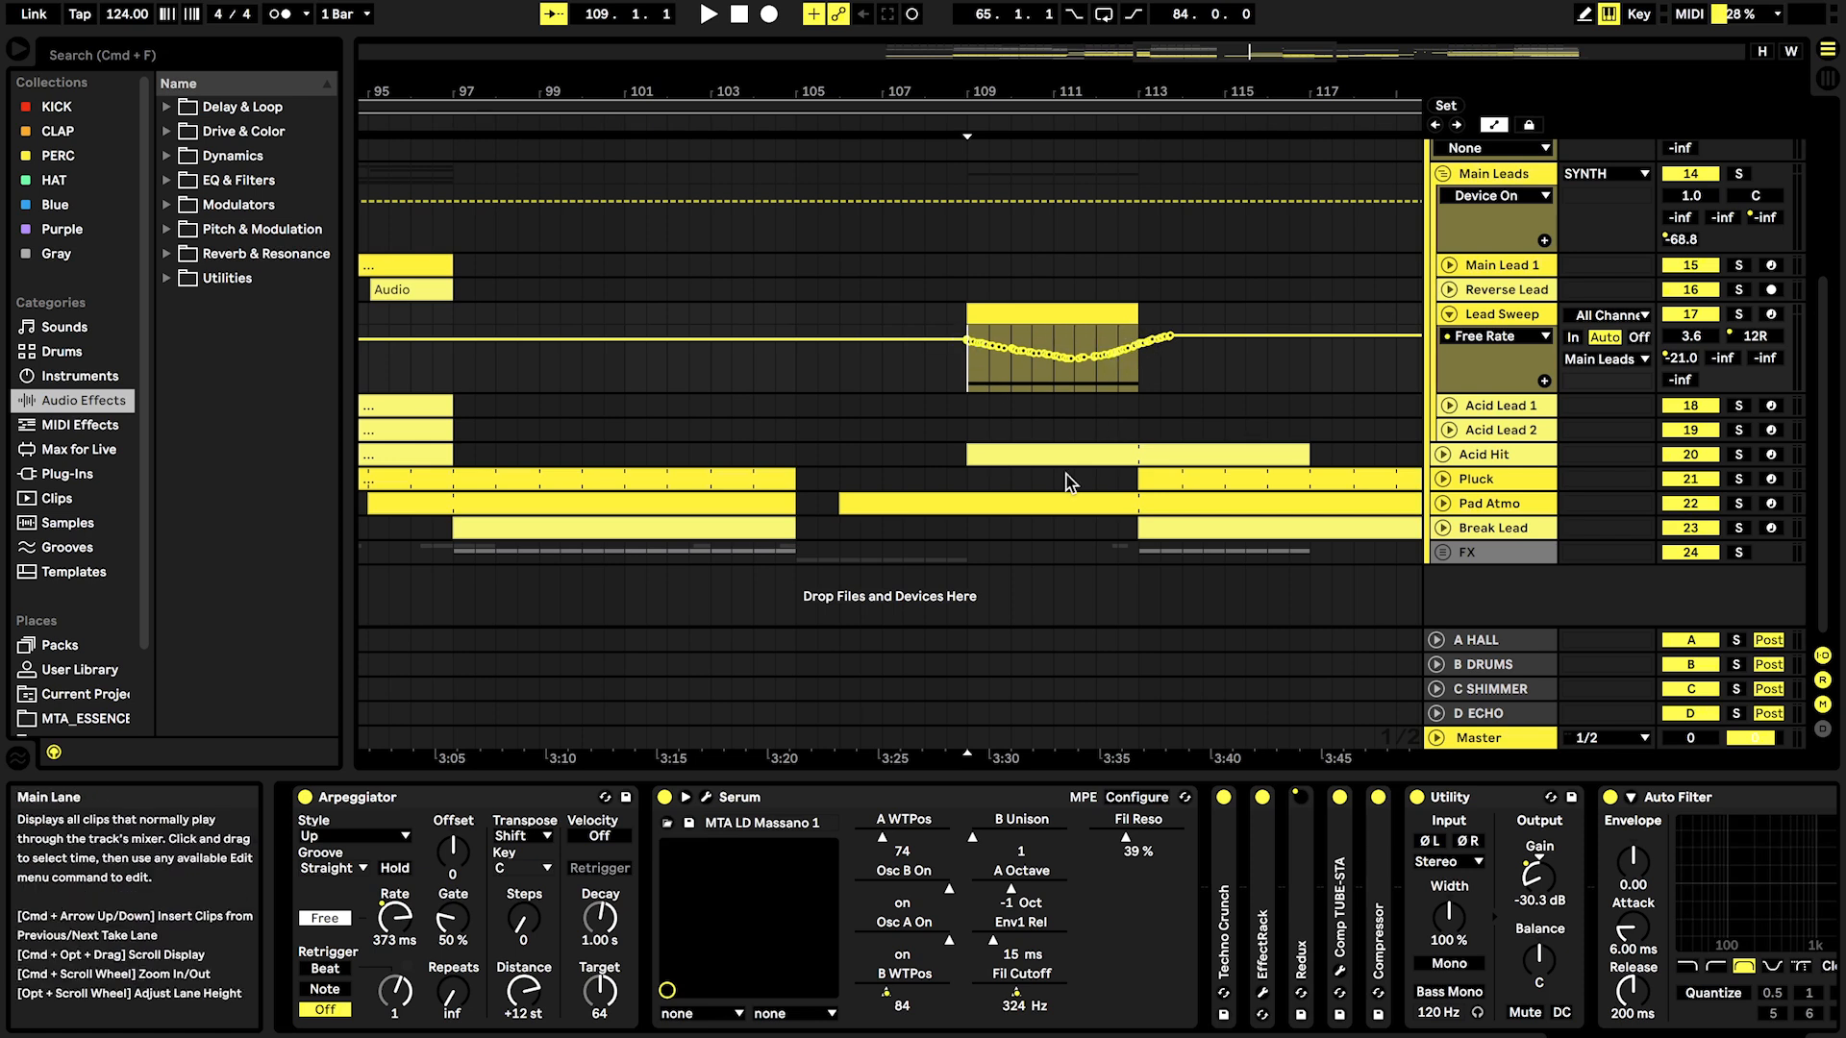
Step: Show the Lead Sweep track's B WTPos automation and inspect the oscillators in its Serum plug-in window, closing the window when done
click(887, 1000)
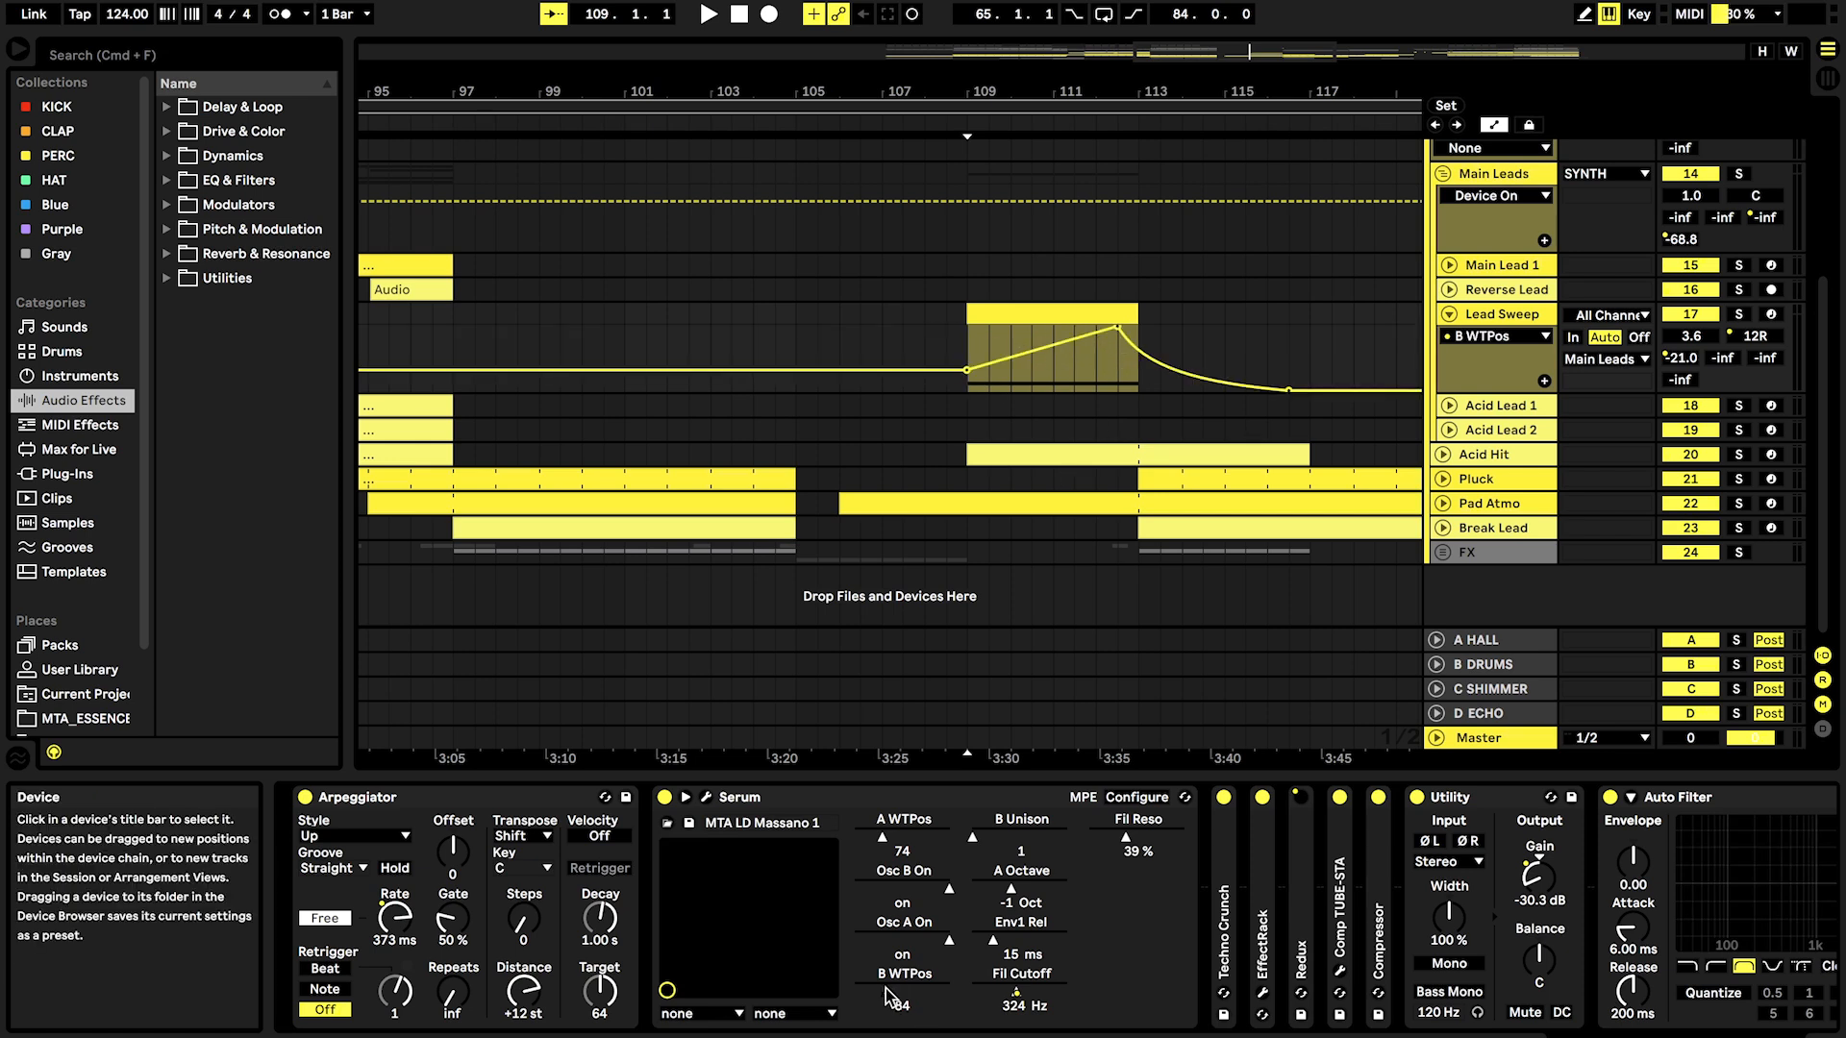
click(706, 797)
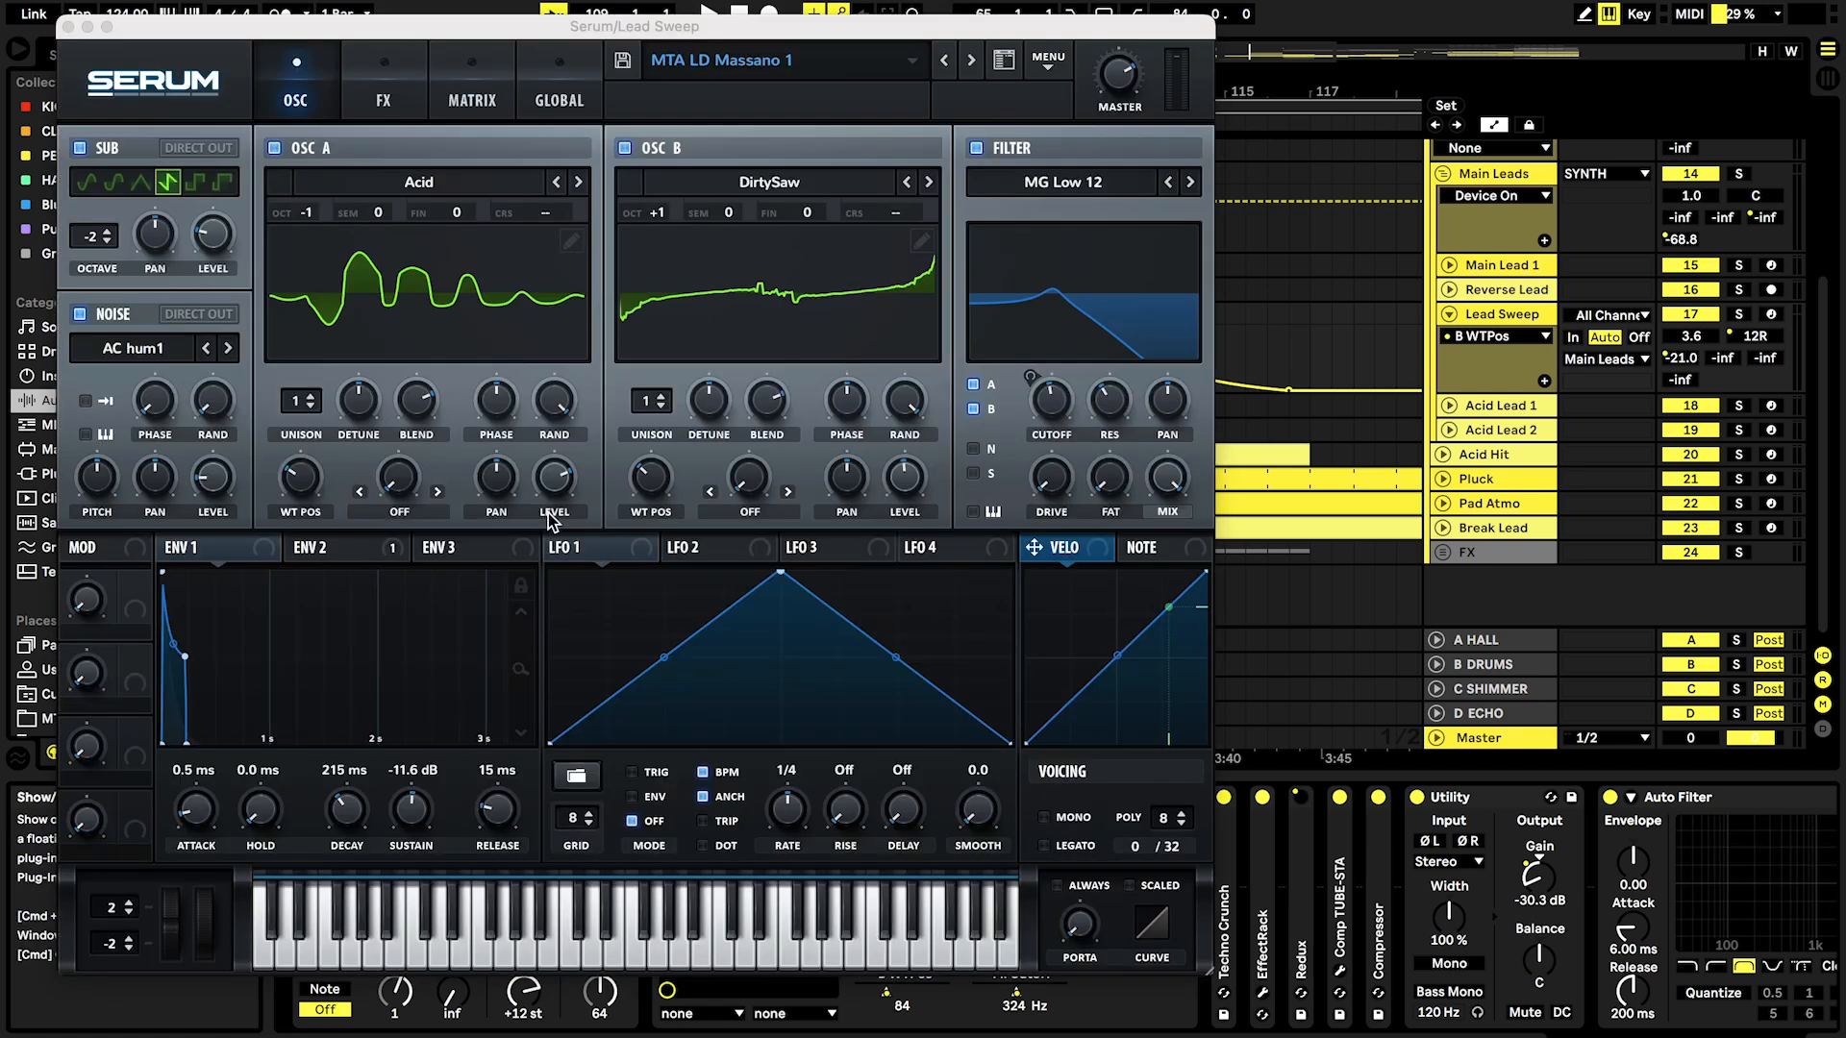
click(67, 20)
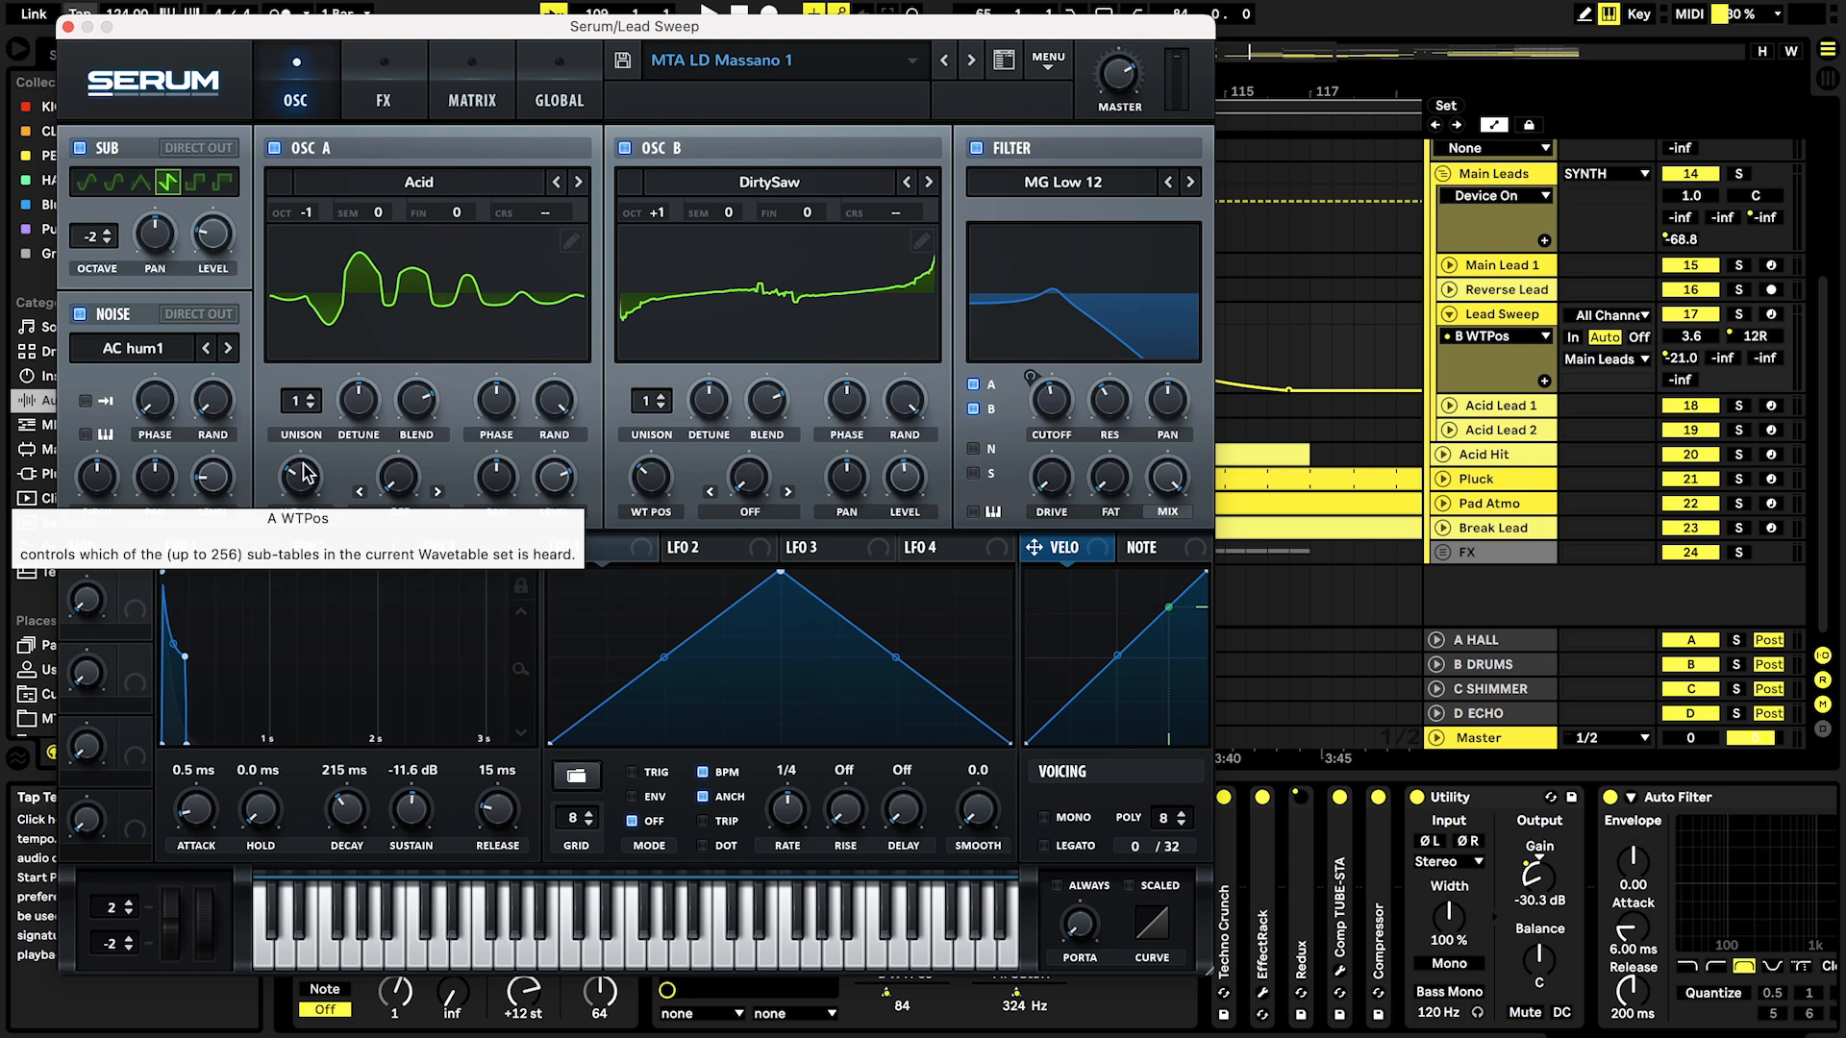
click(68, 27)
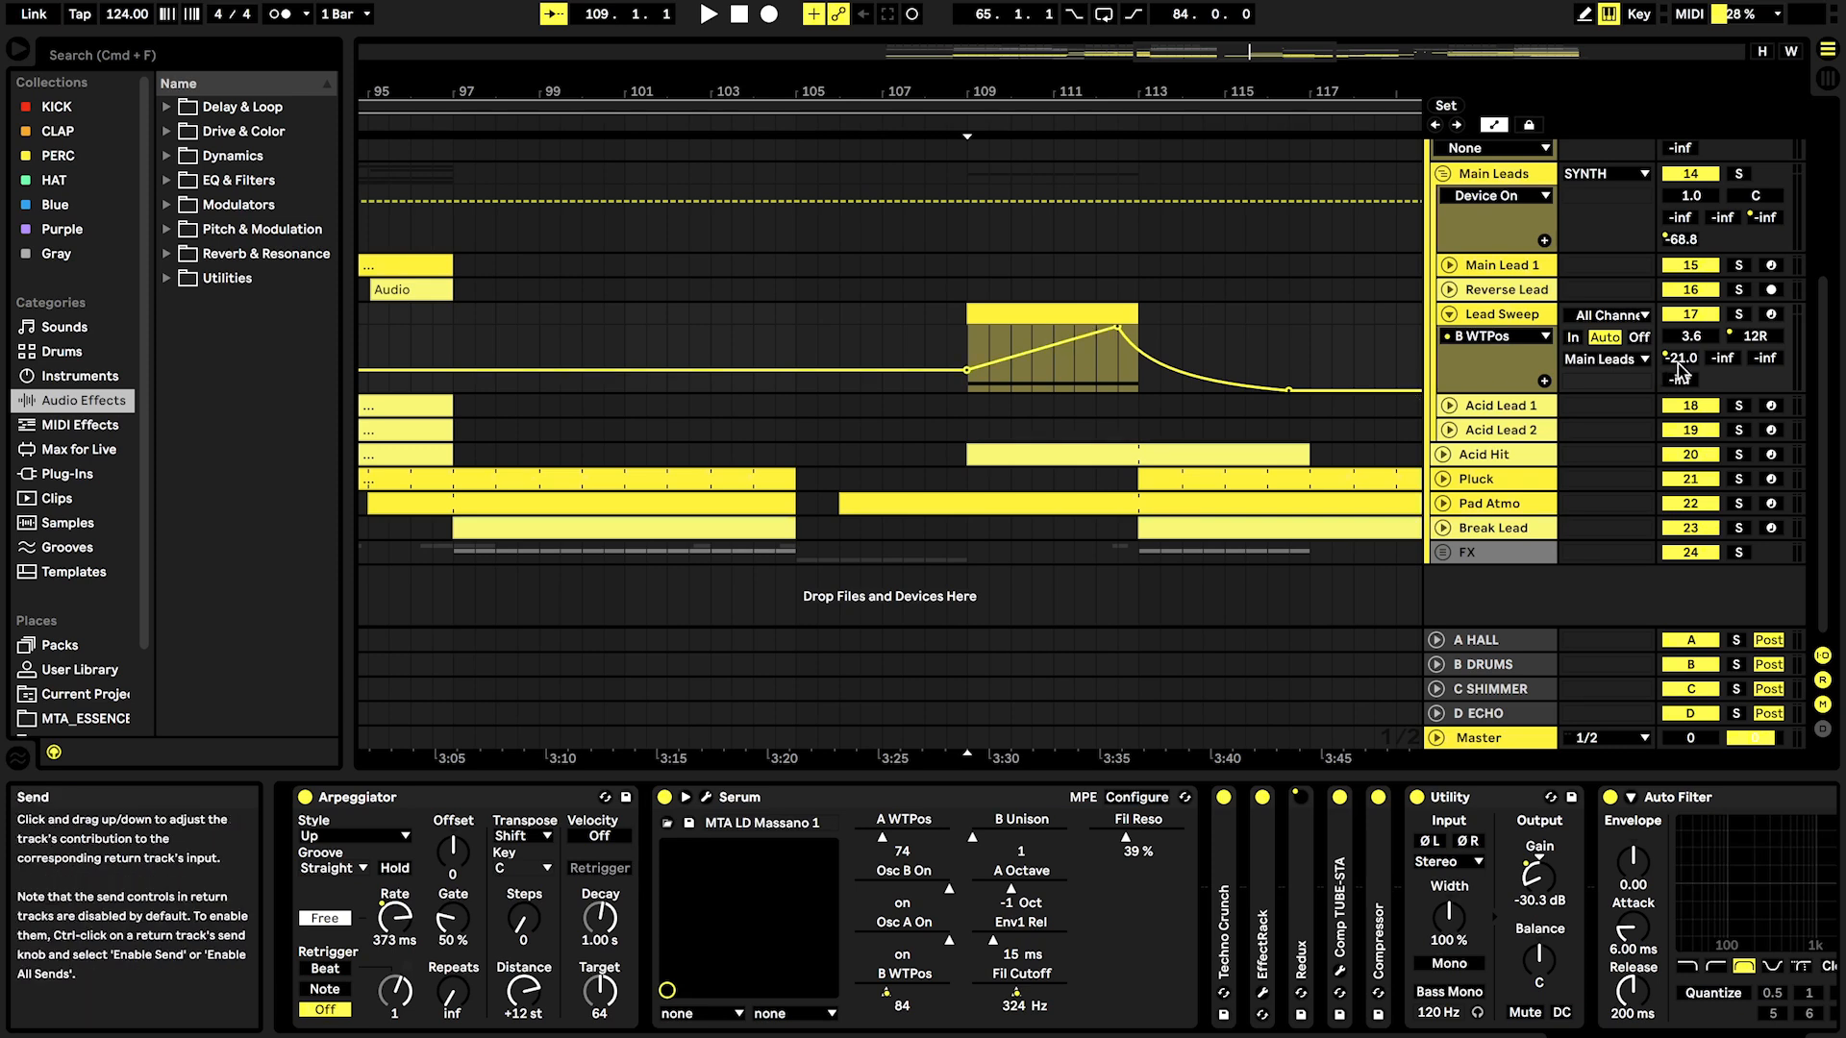
Step: Display the Lead Sweep track's automation for the A-HALL send, the Utility gain and the Auto Filter frequency in turn
click(1678, 377)
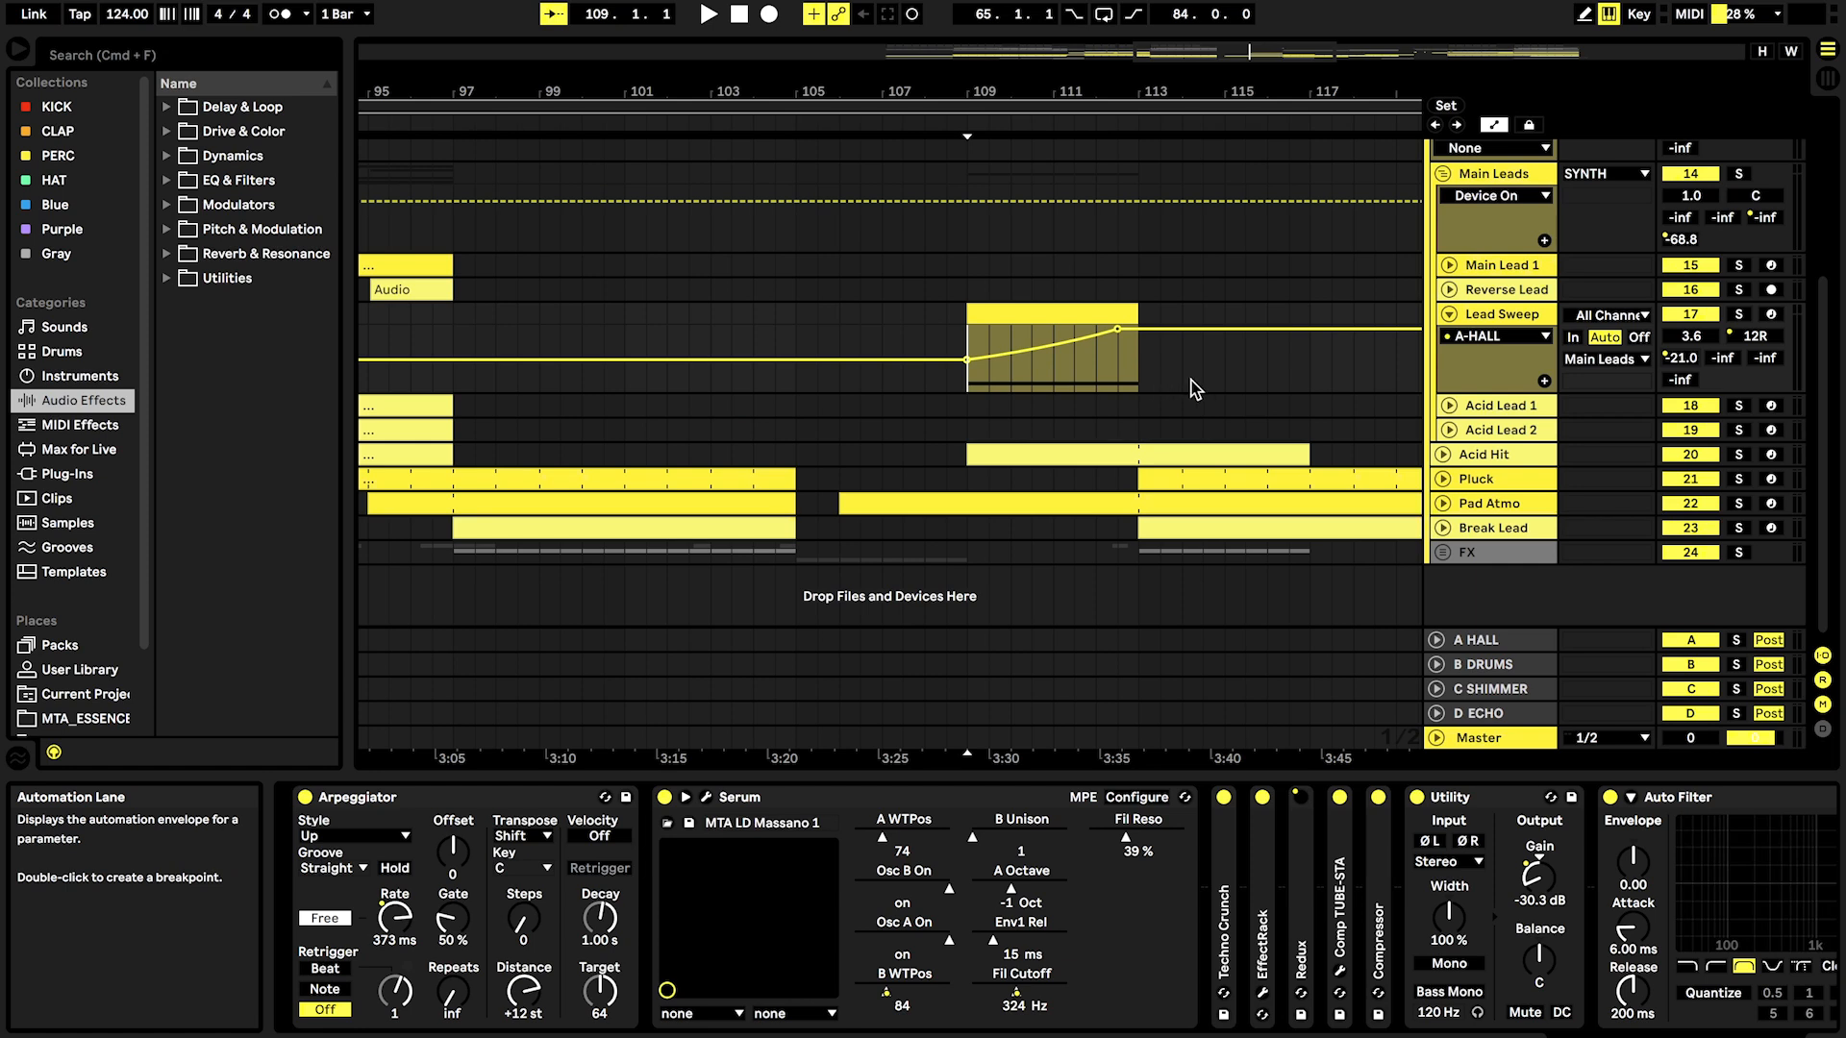
scroll(1269, 918, right, 5)
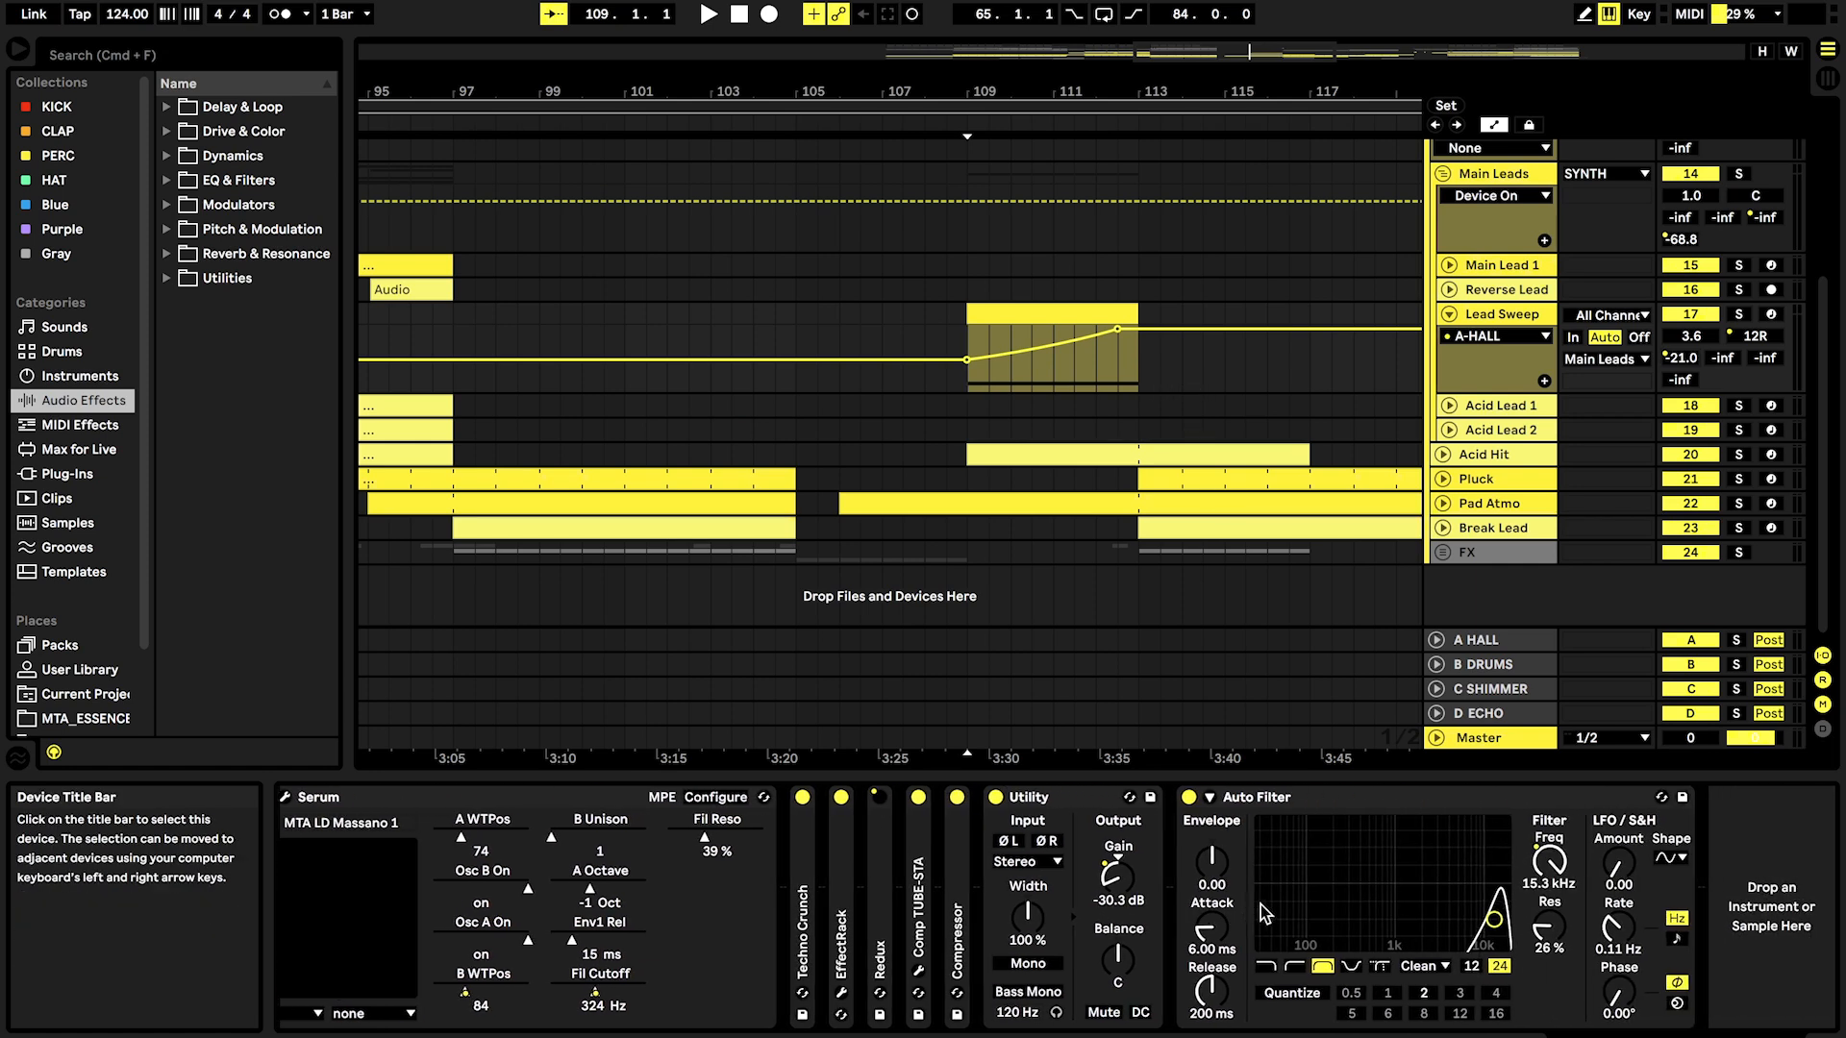
click(1125, 890)
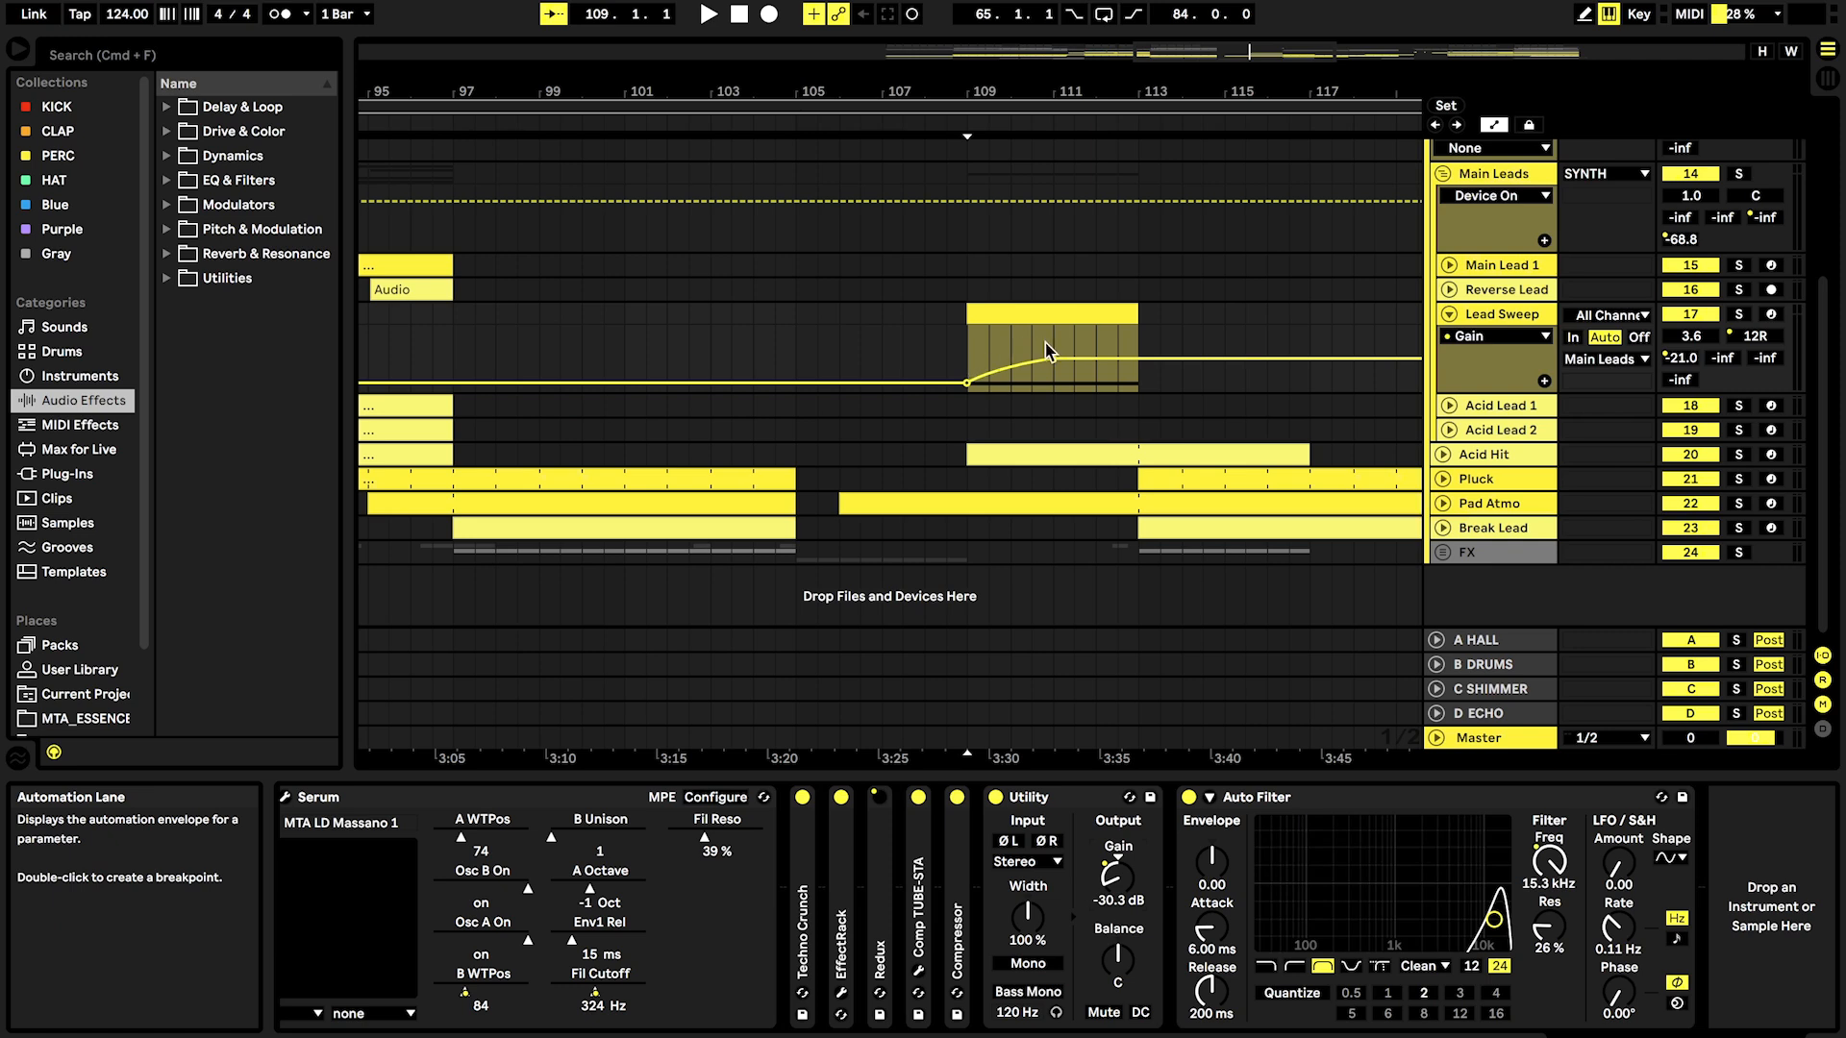
click(1549, 861)
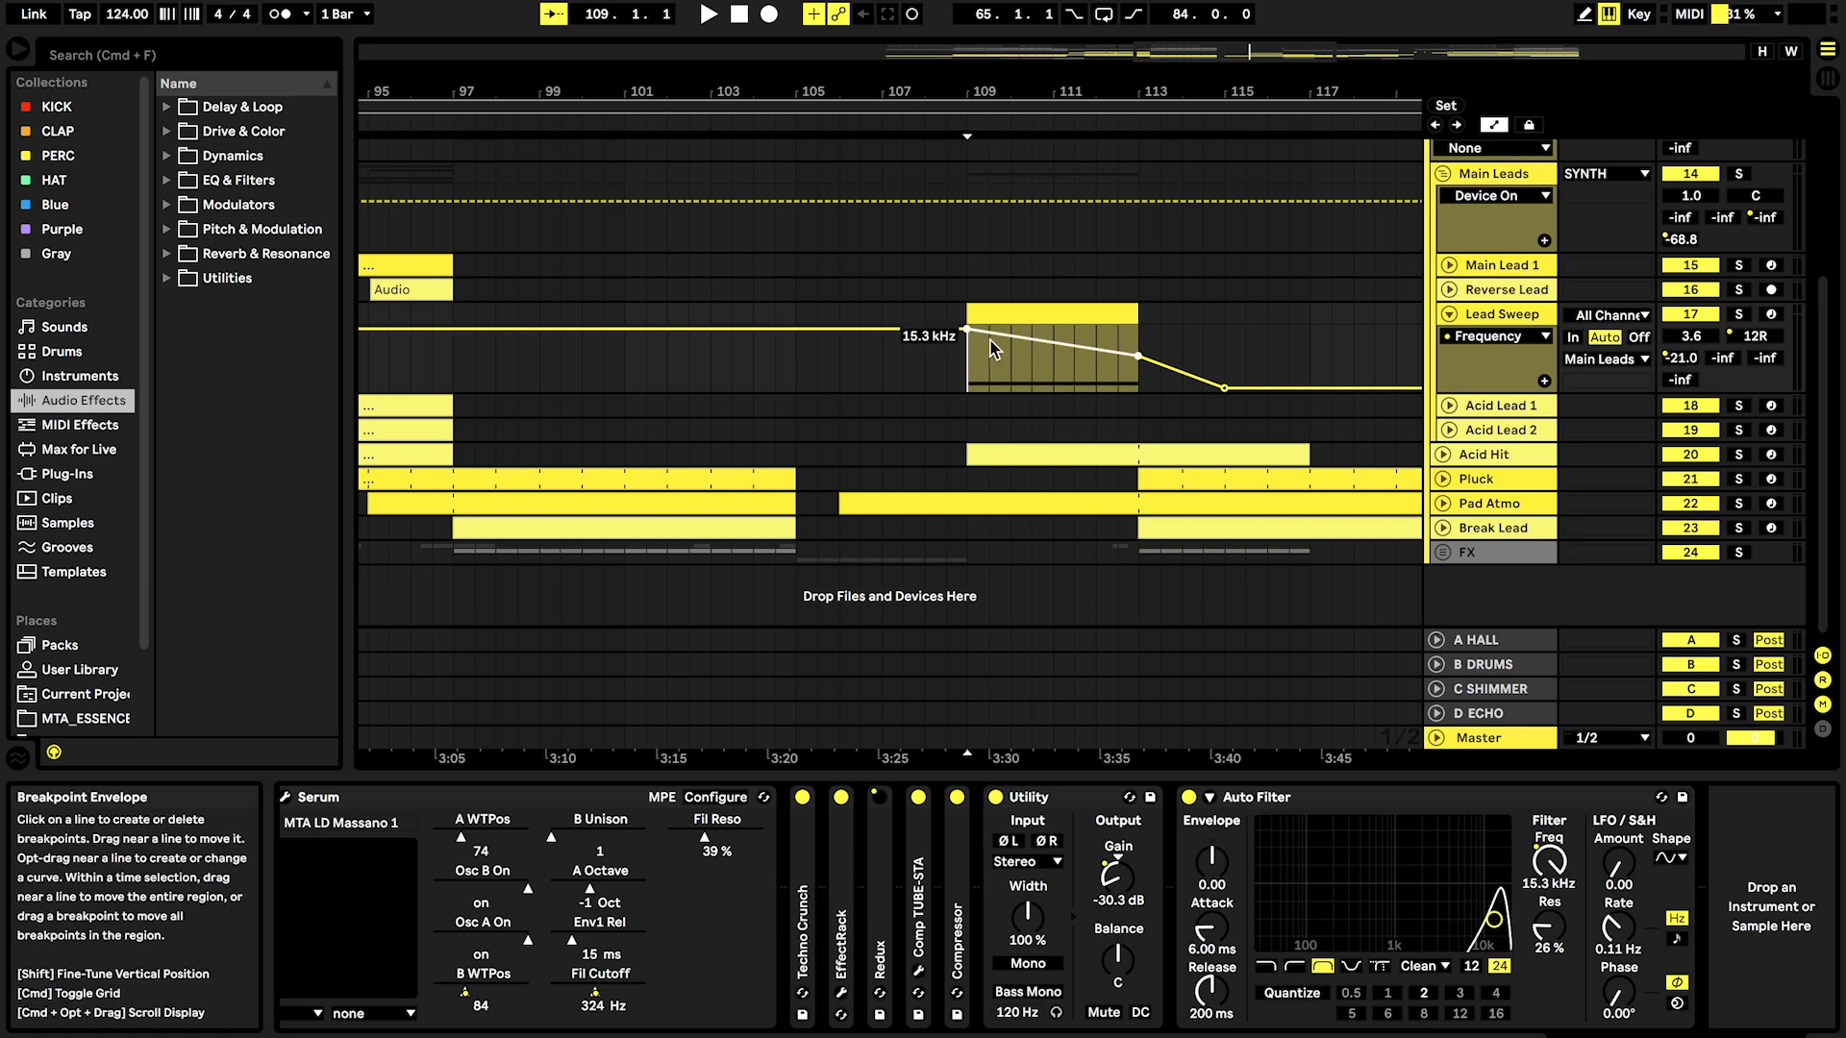
Step: Solo the Lead Sweep track, play it back from bar 109 and switch its solo off again
click(1095, 380)
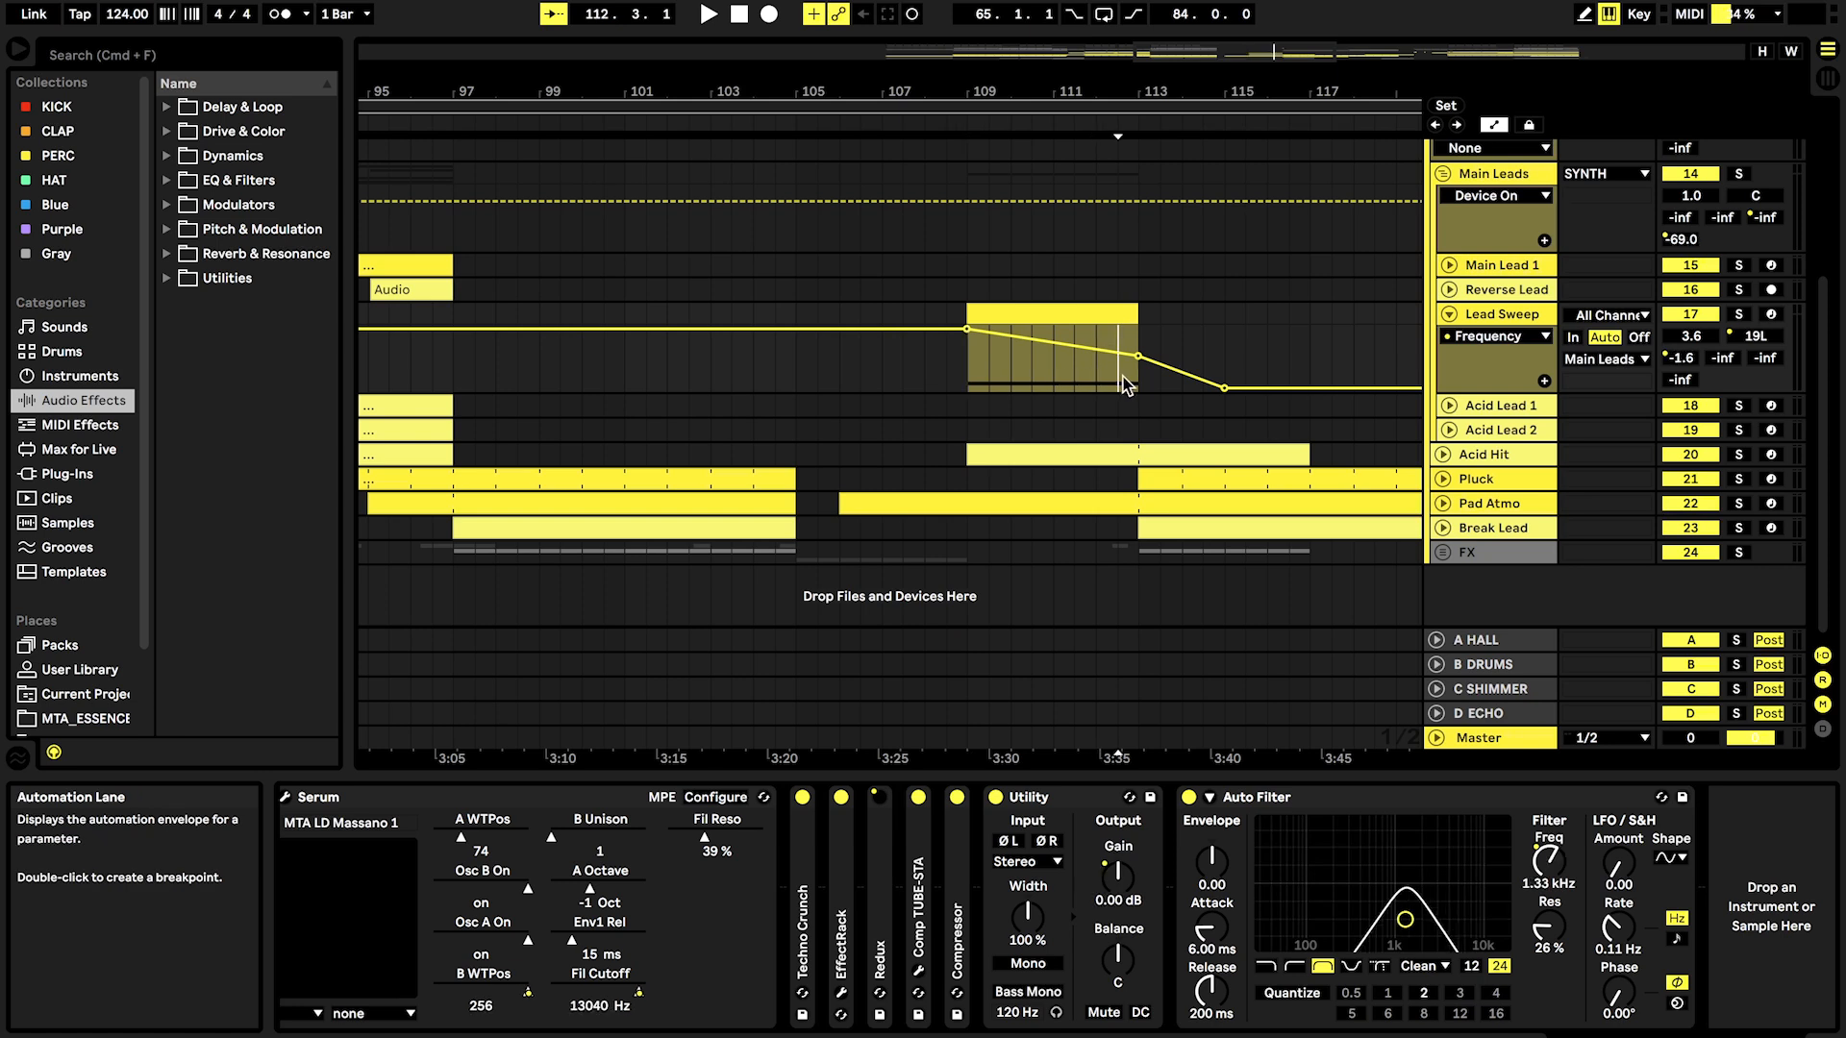
click(969, 380)
click(1738, 314)
key(space)
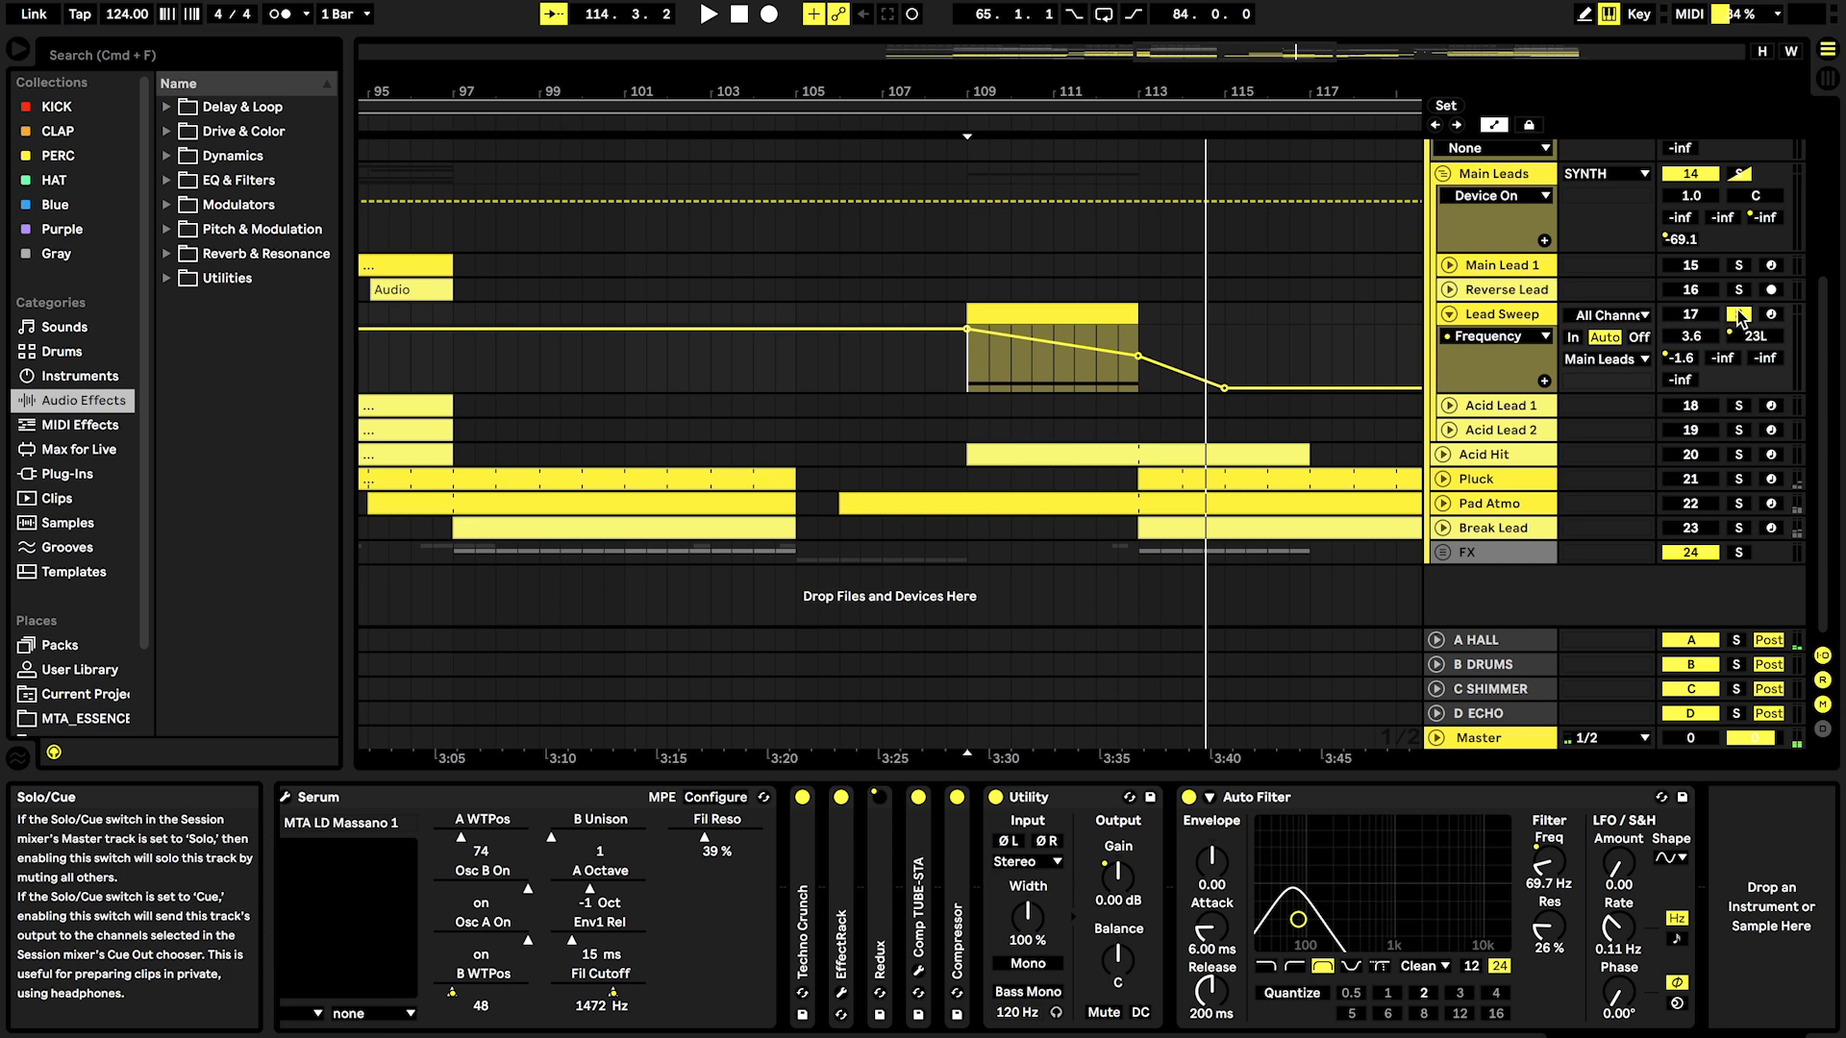
click(1740, 314)
Step: Show the Lead Sweep track's panning automation and fold the track
click(1755, 336)
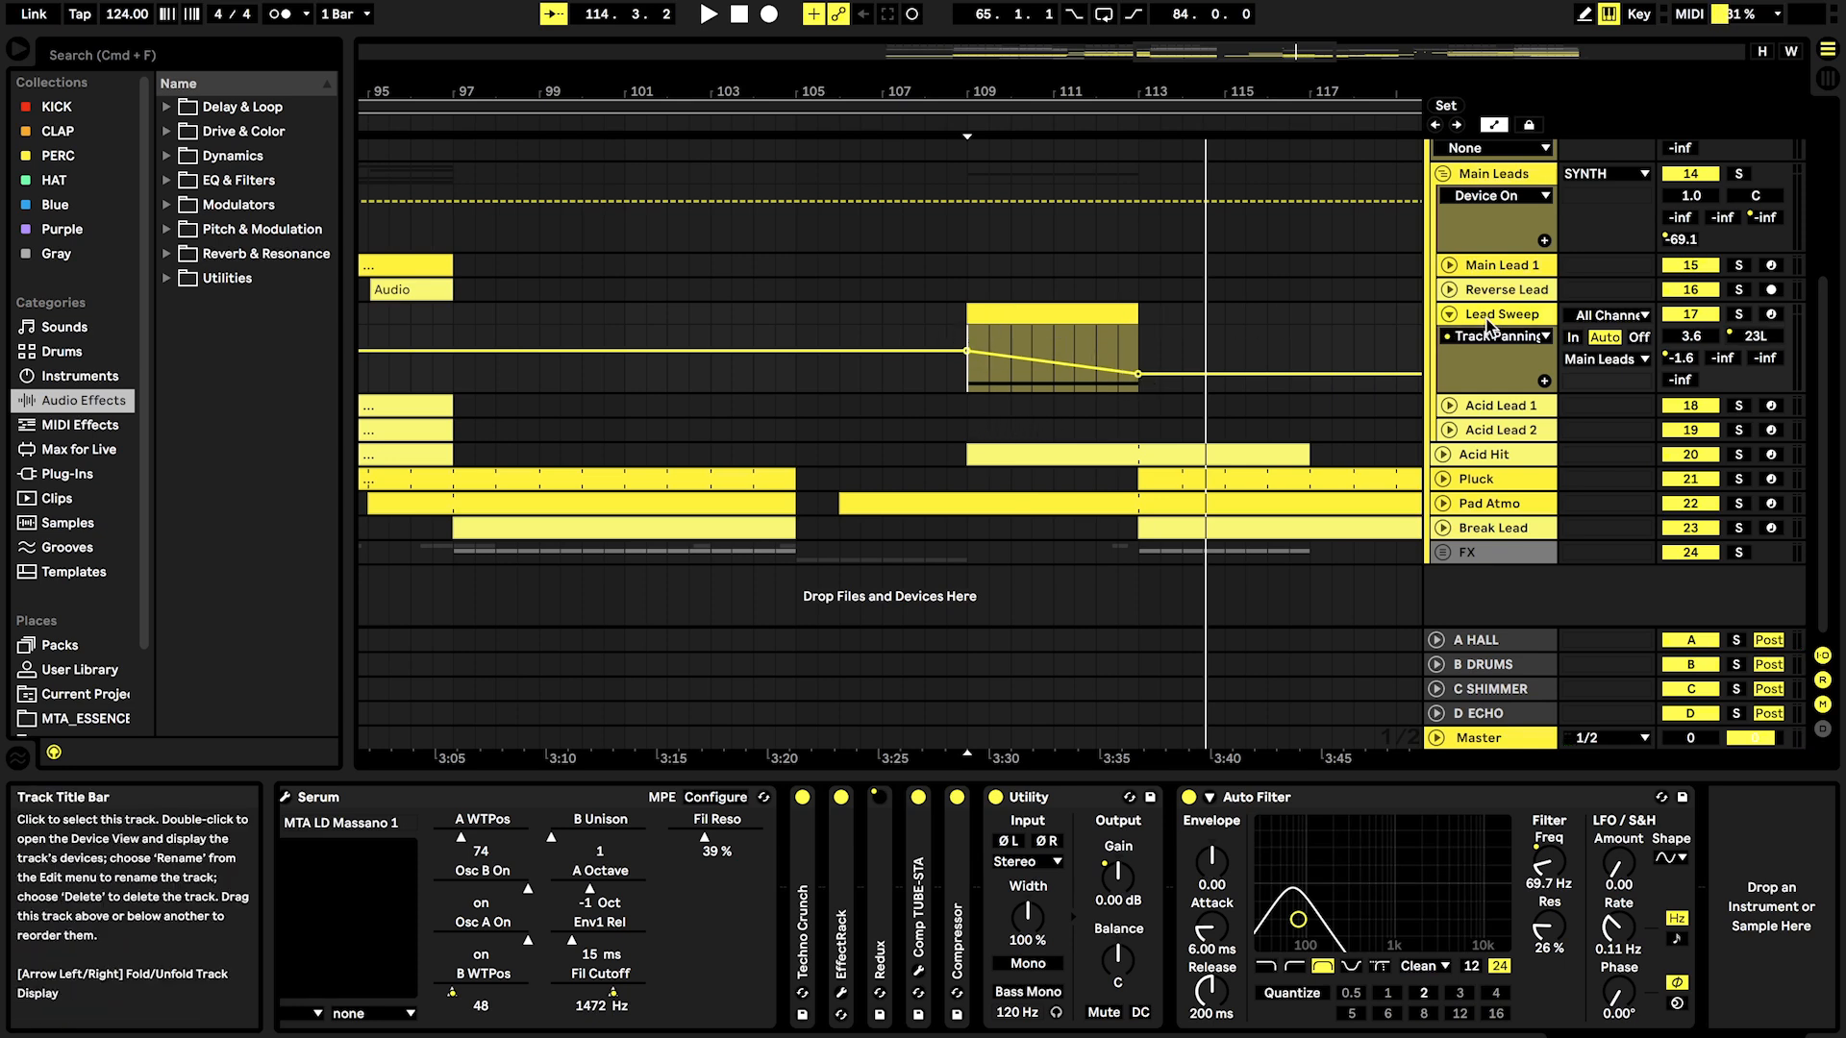
click(1449, 315)
scroll(1077, 373, down, 2)
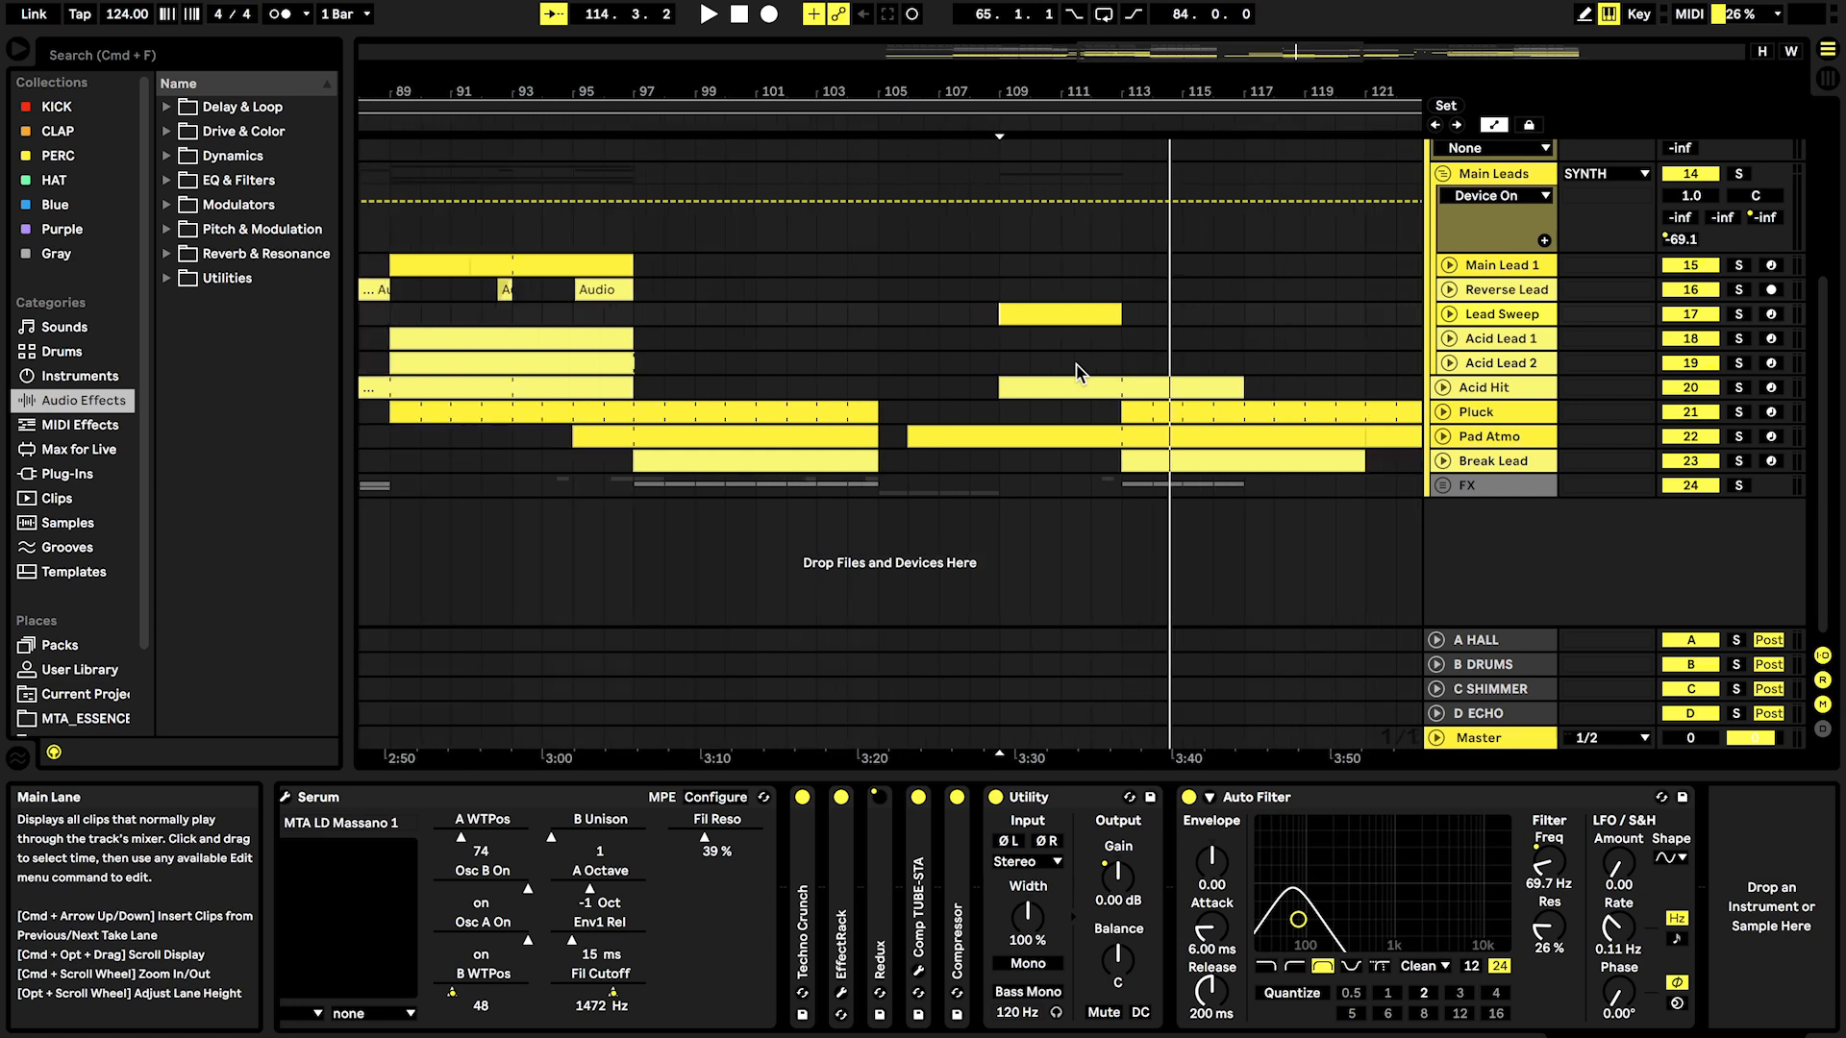
scroll(1186, 337, right, 2)
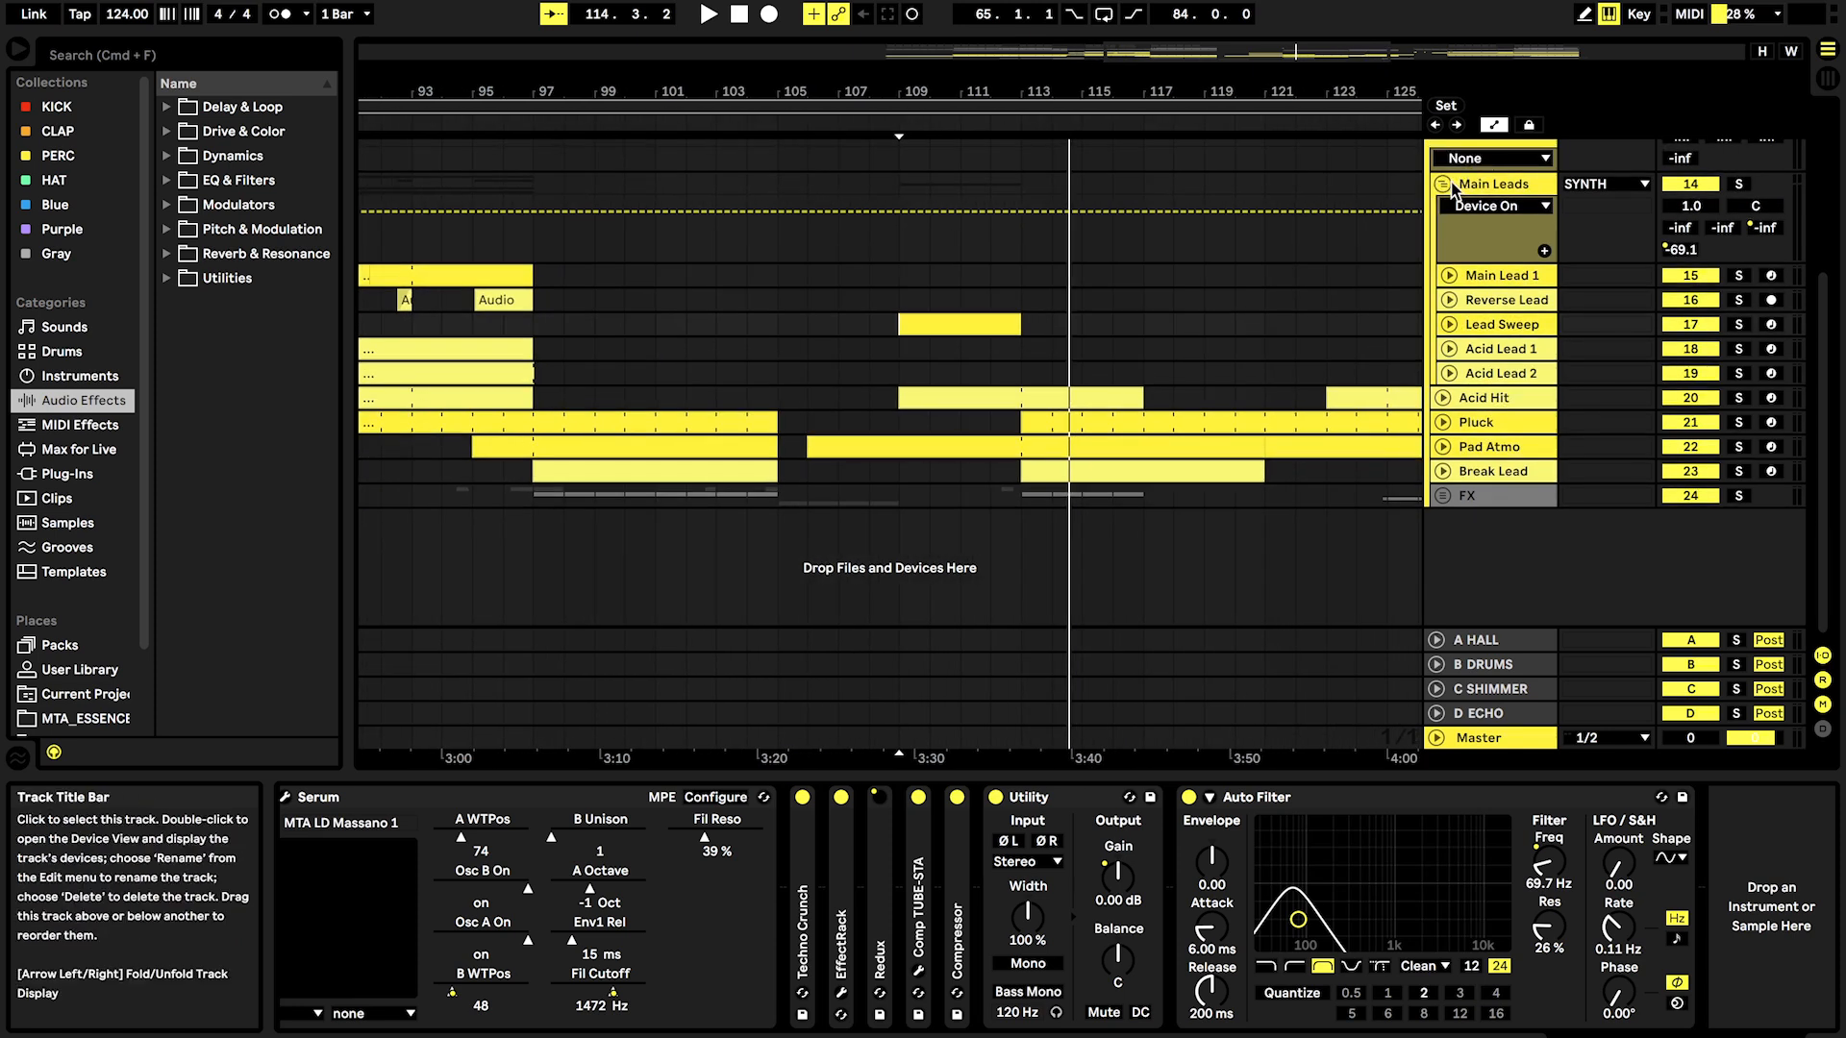
scroll(1459, 178, up, 4)
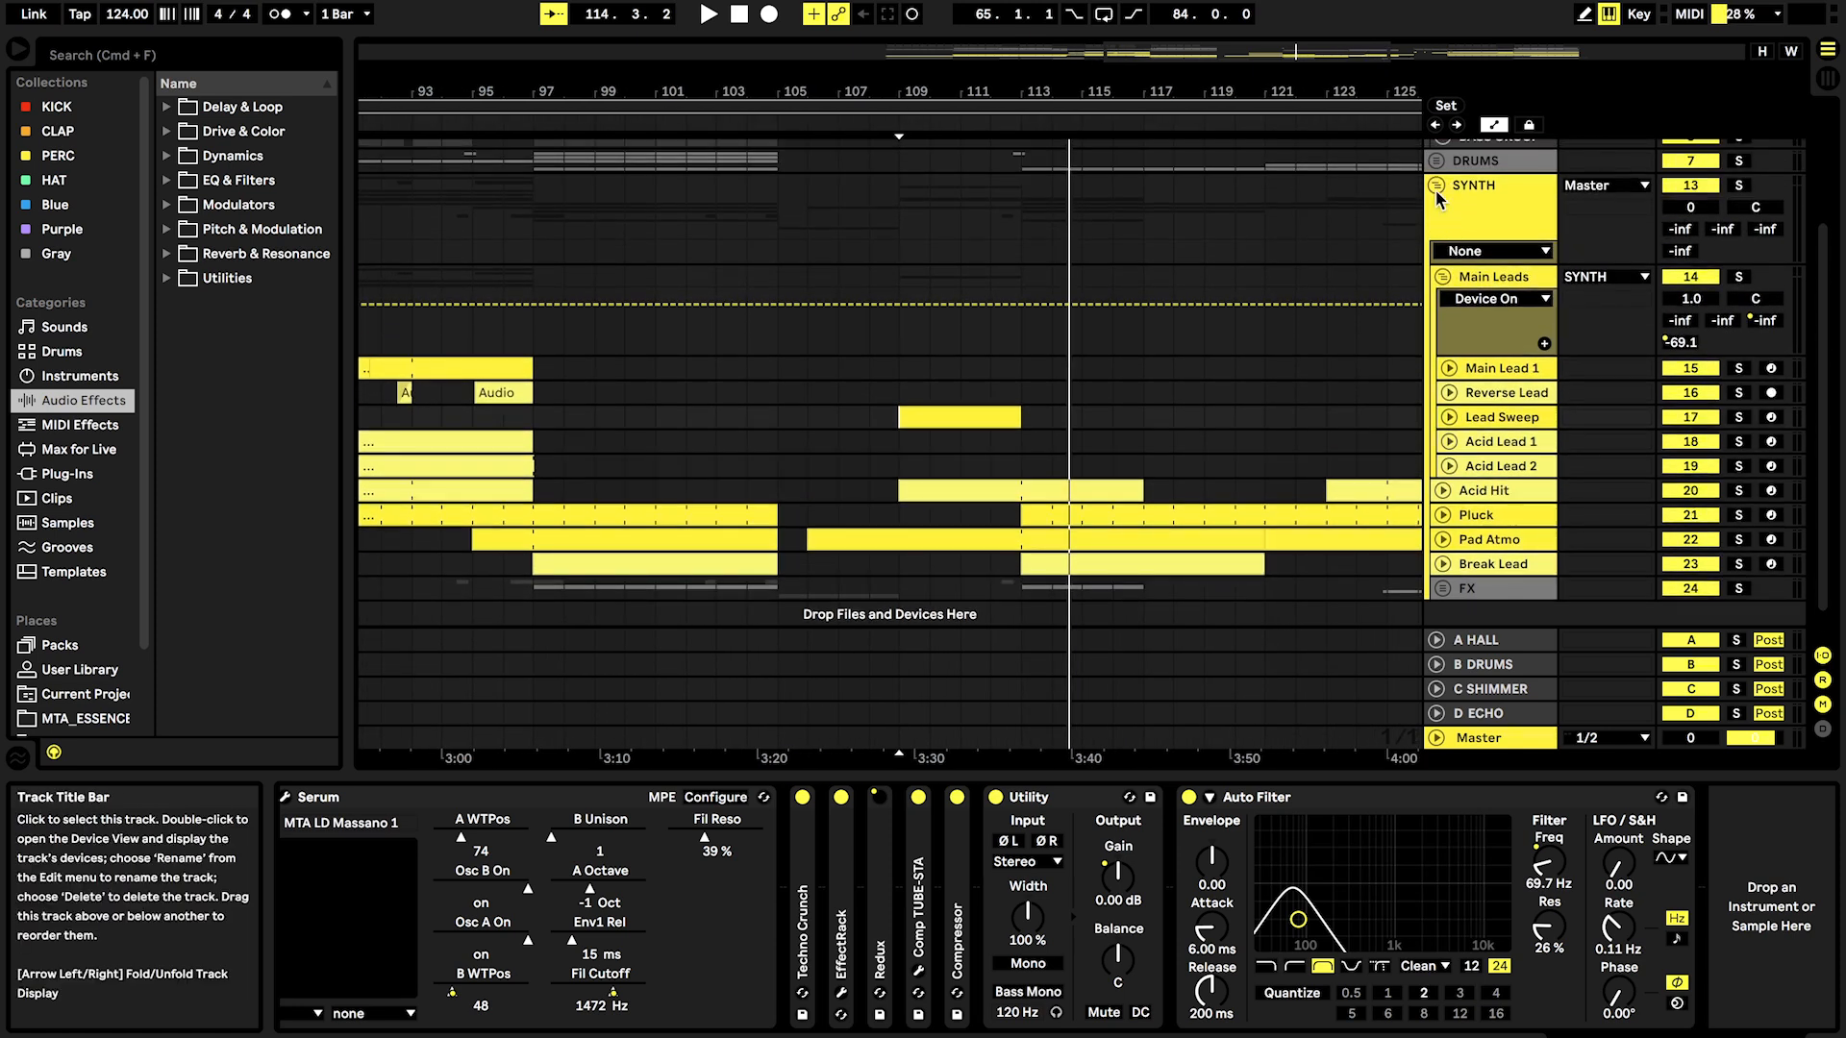
Step: View the notes of the Pad Atmo clip starting at bar 106 and the Acid Hit track's device chain
click(869, 488)
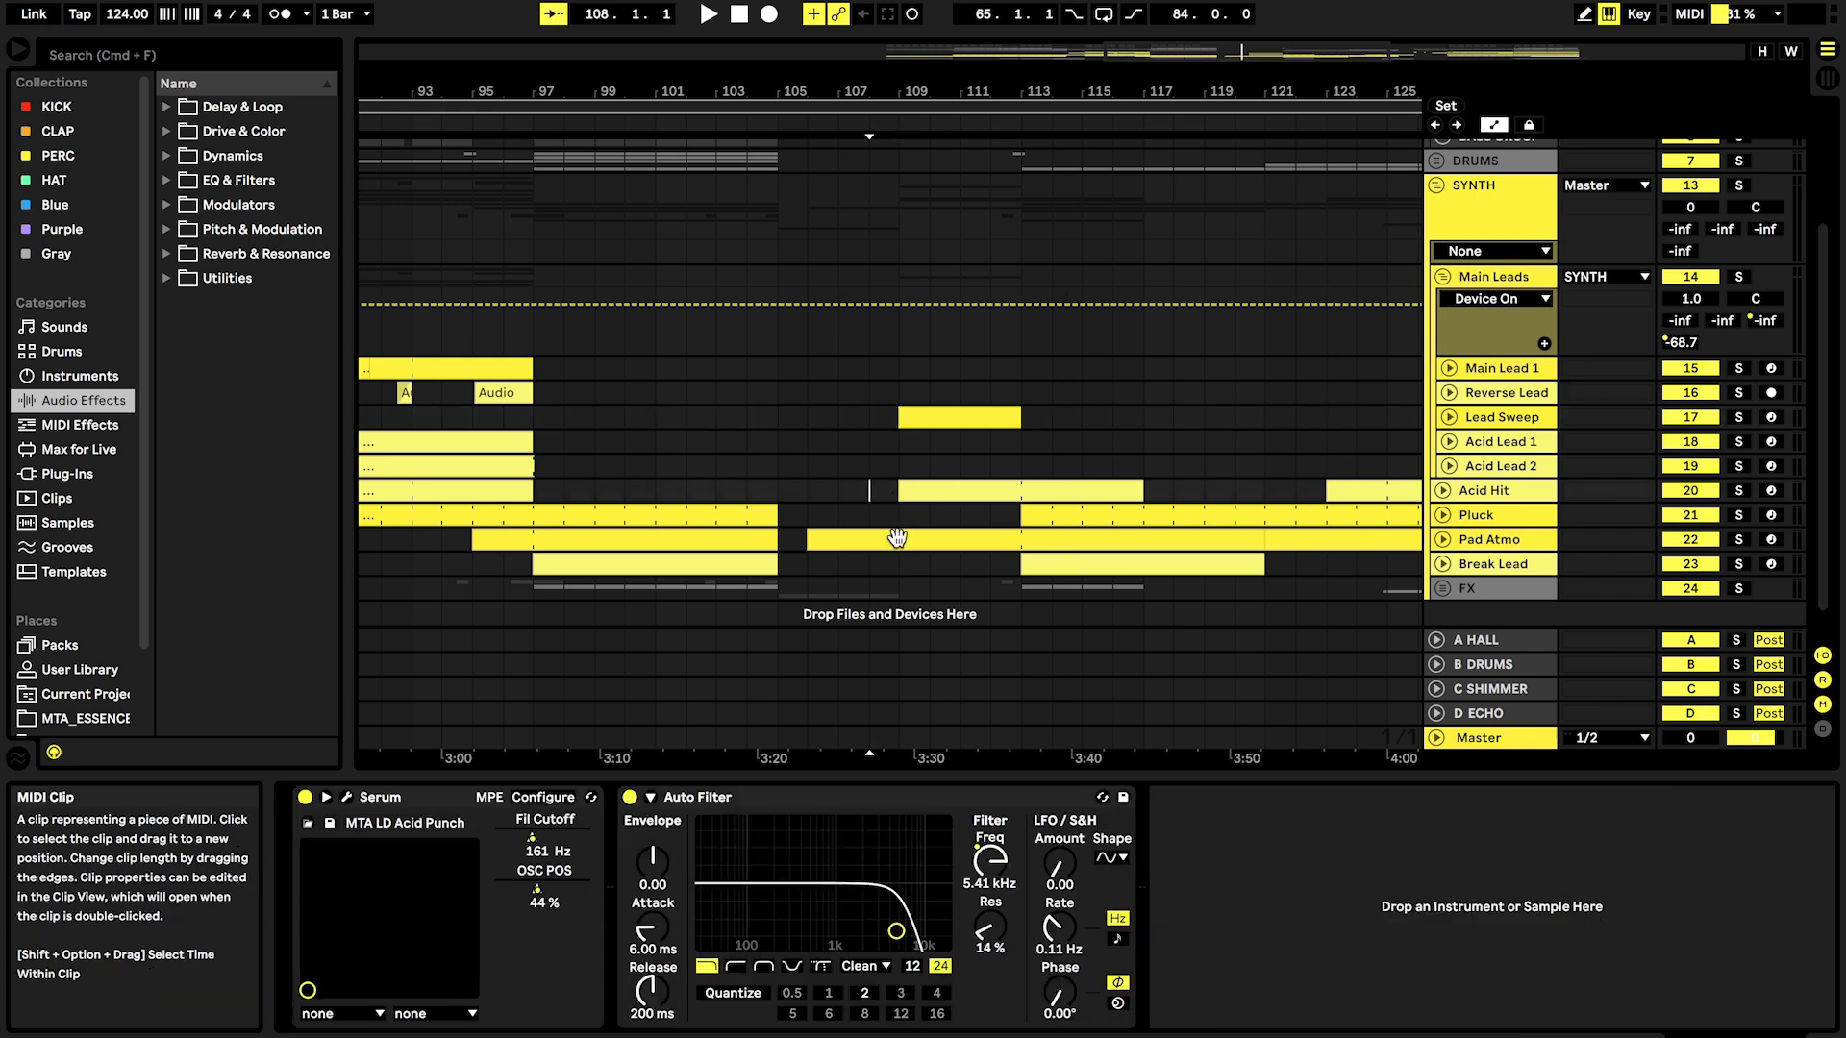
double_click(897, 538)
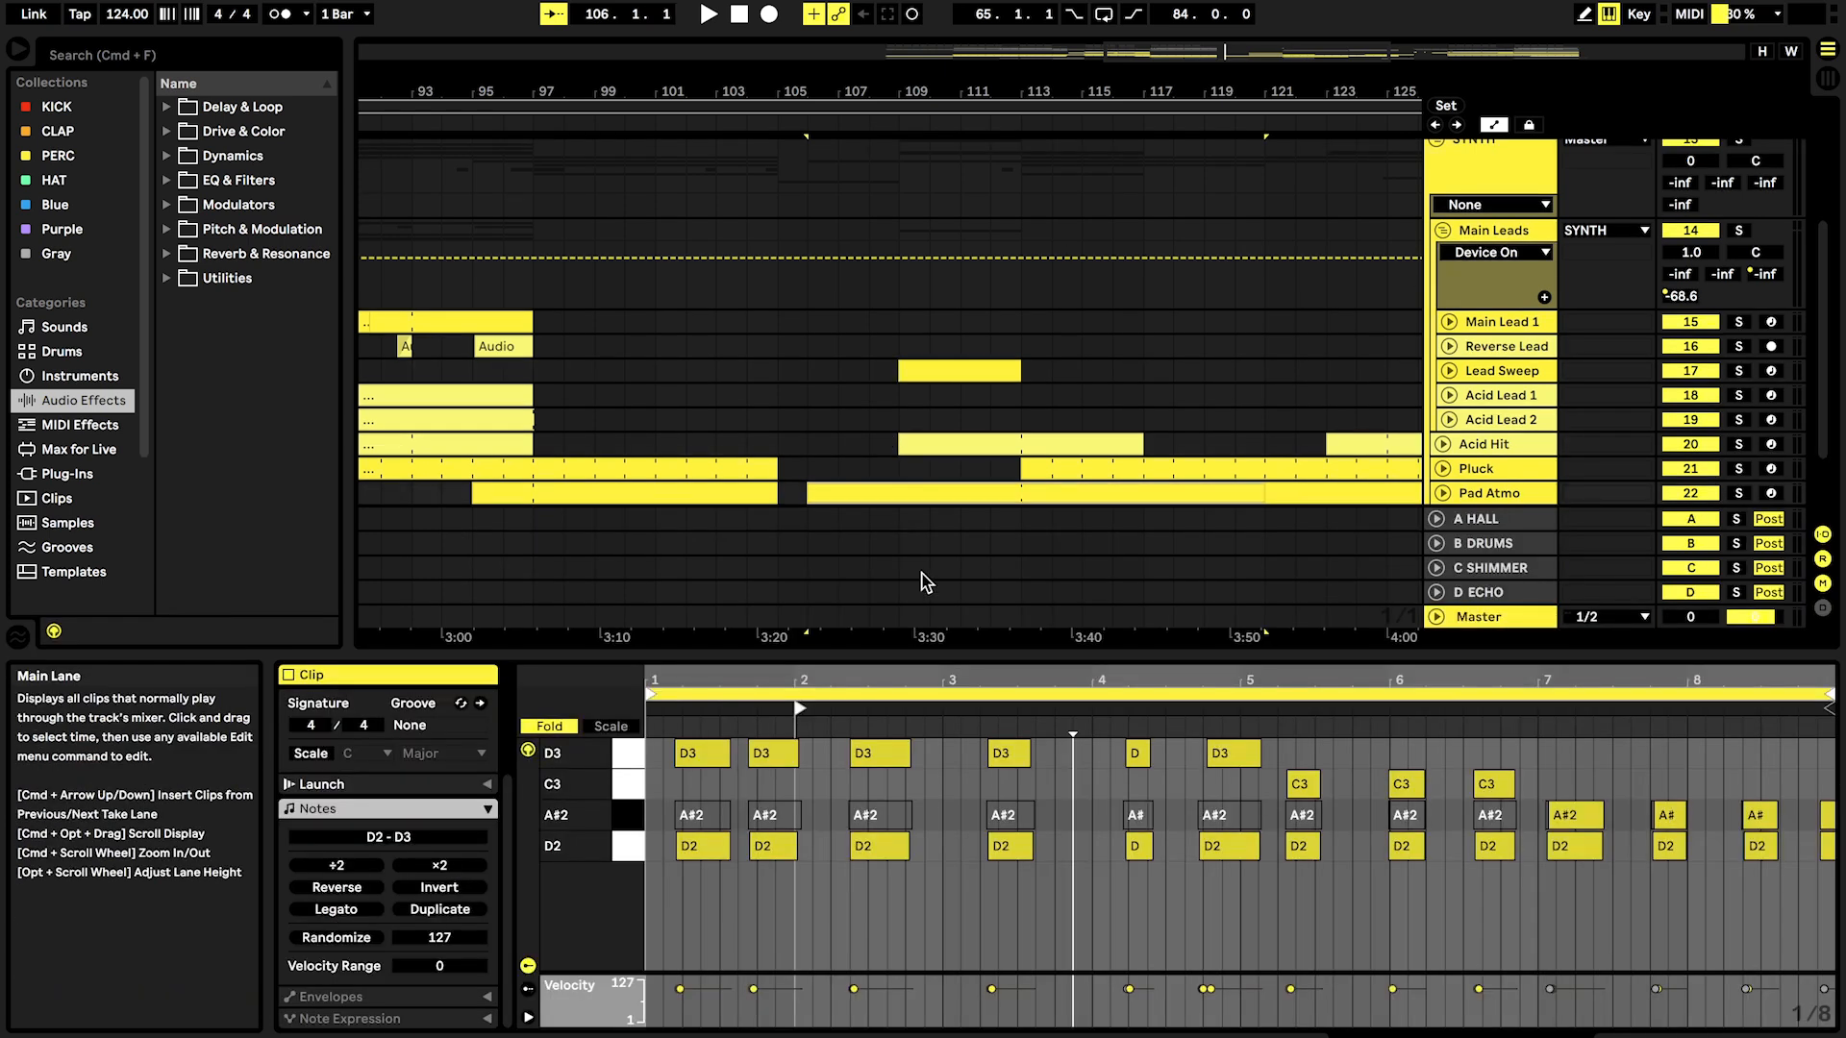
double_click(1468, 447)
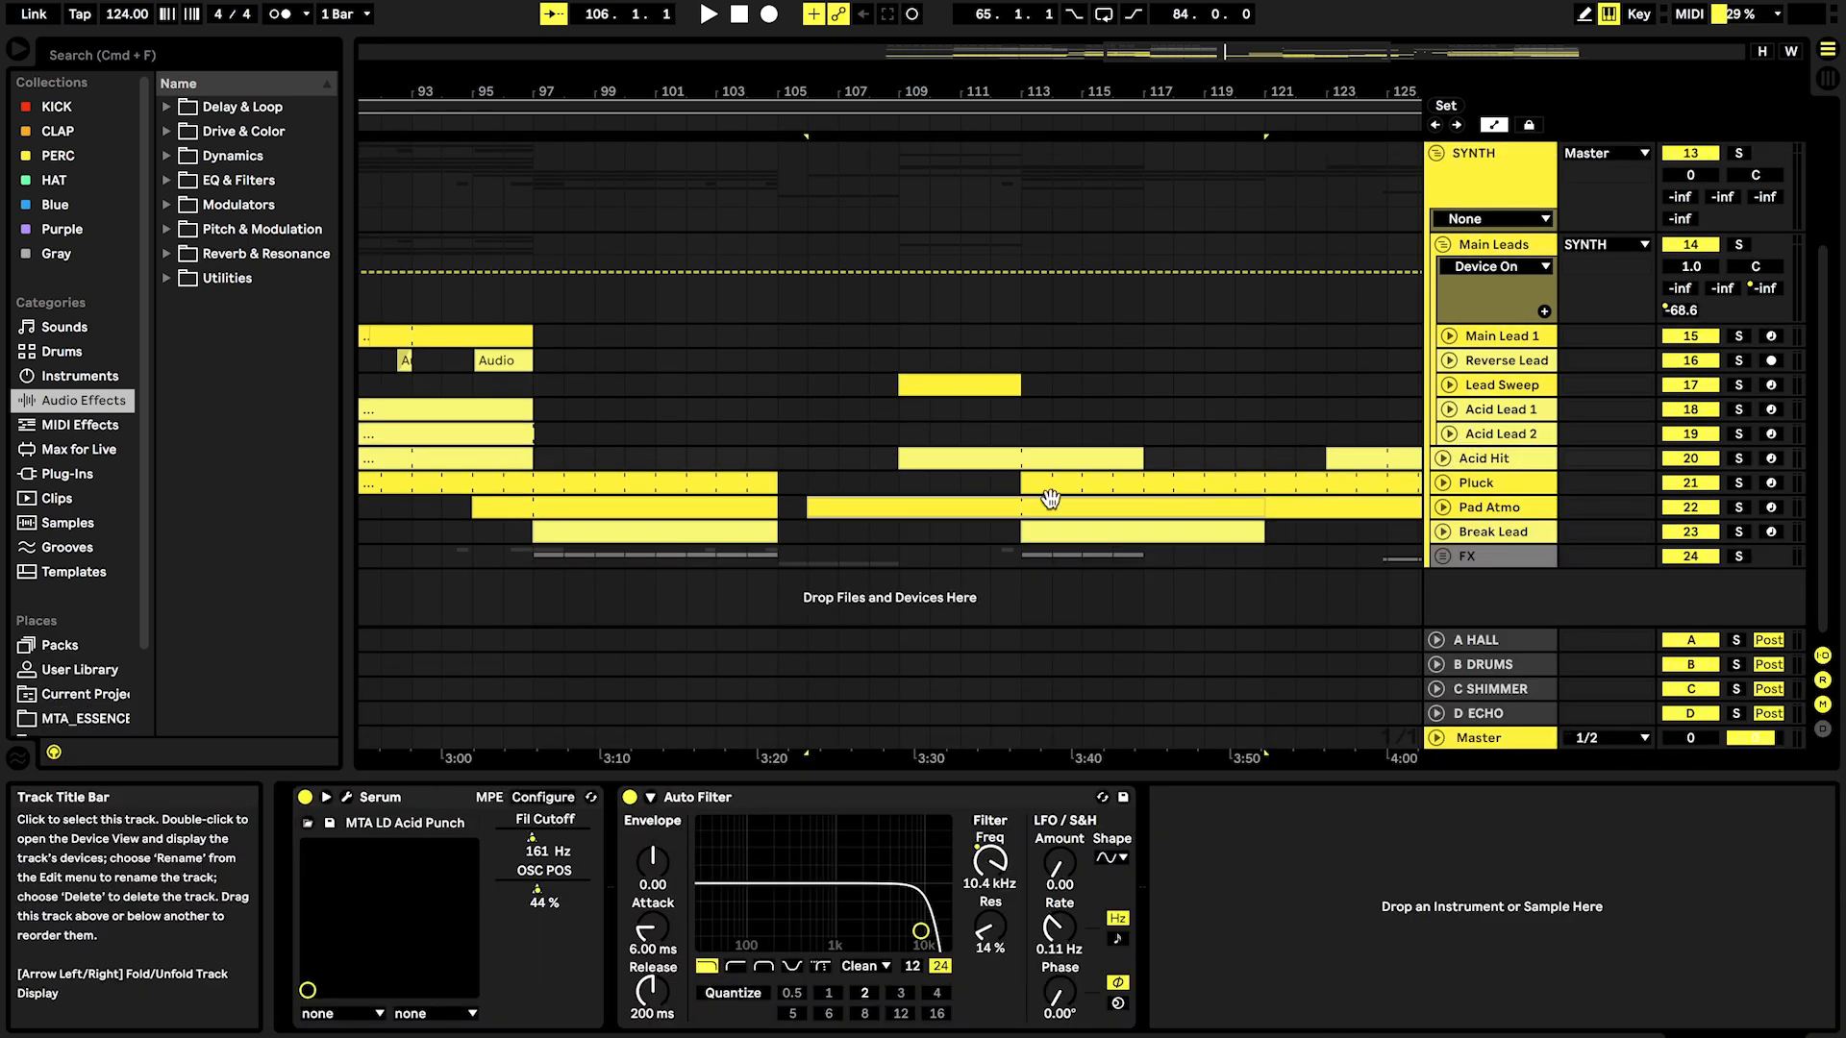
Step: Play the arrangement from bar 107 past bar 113 and stop playback
click(896, 432)
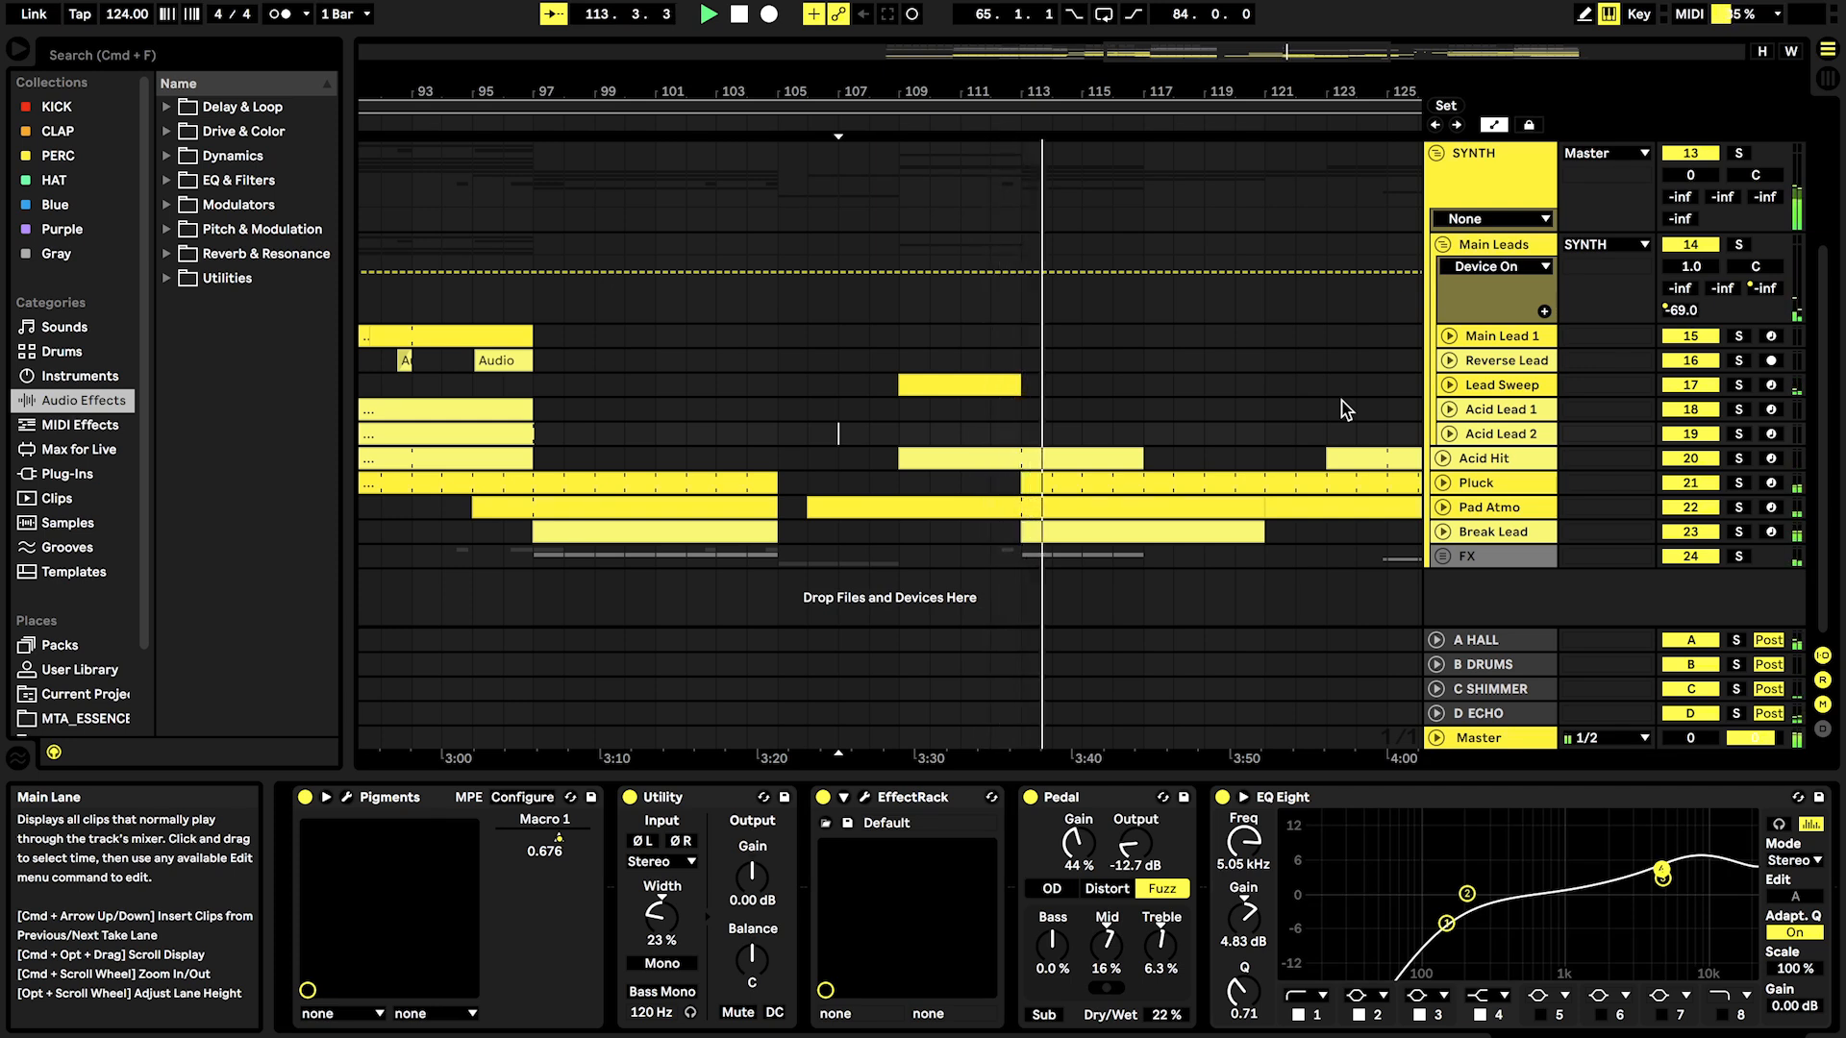
key(space)
Step: Expand the DRUMS group and unfold the CLAP track to show its automation around bar 113
scroll(1344, 410, up, 3)
scroll(1344, 409, left, 1)
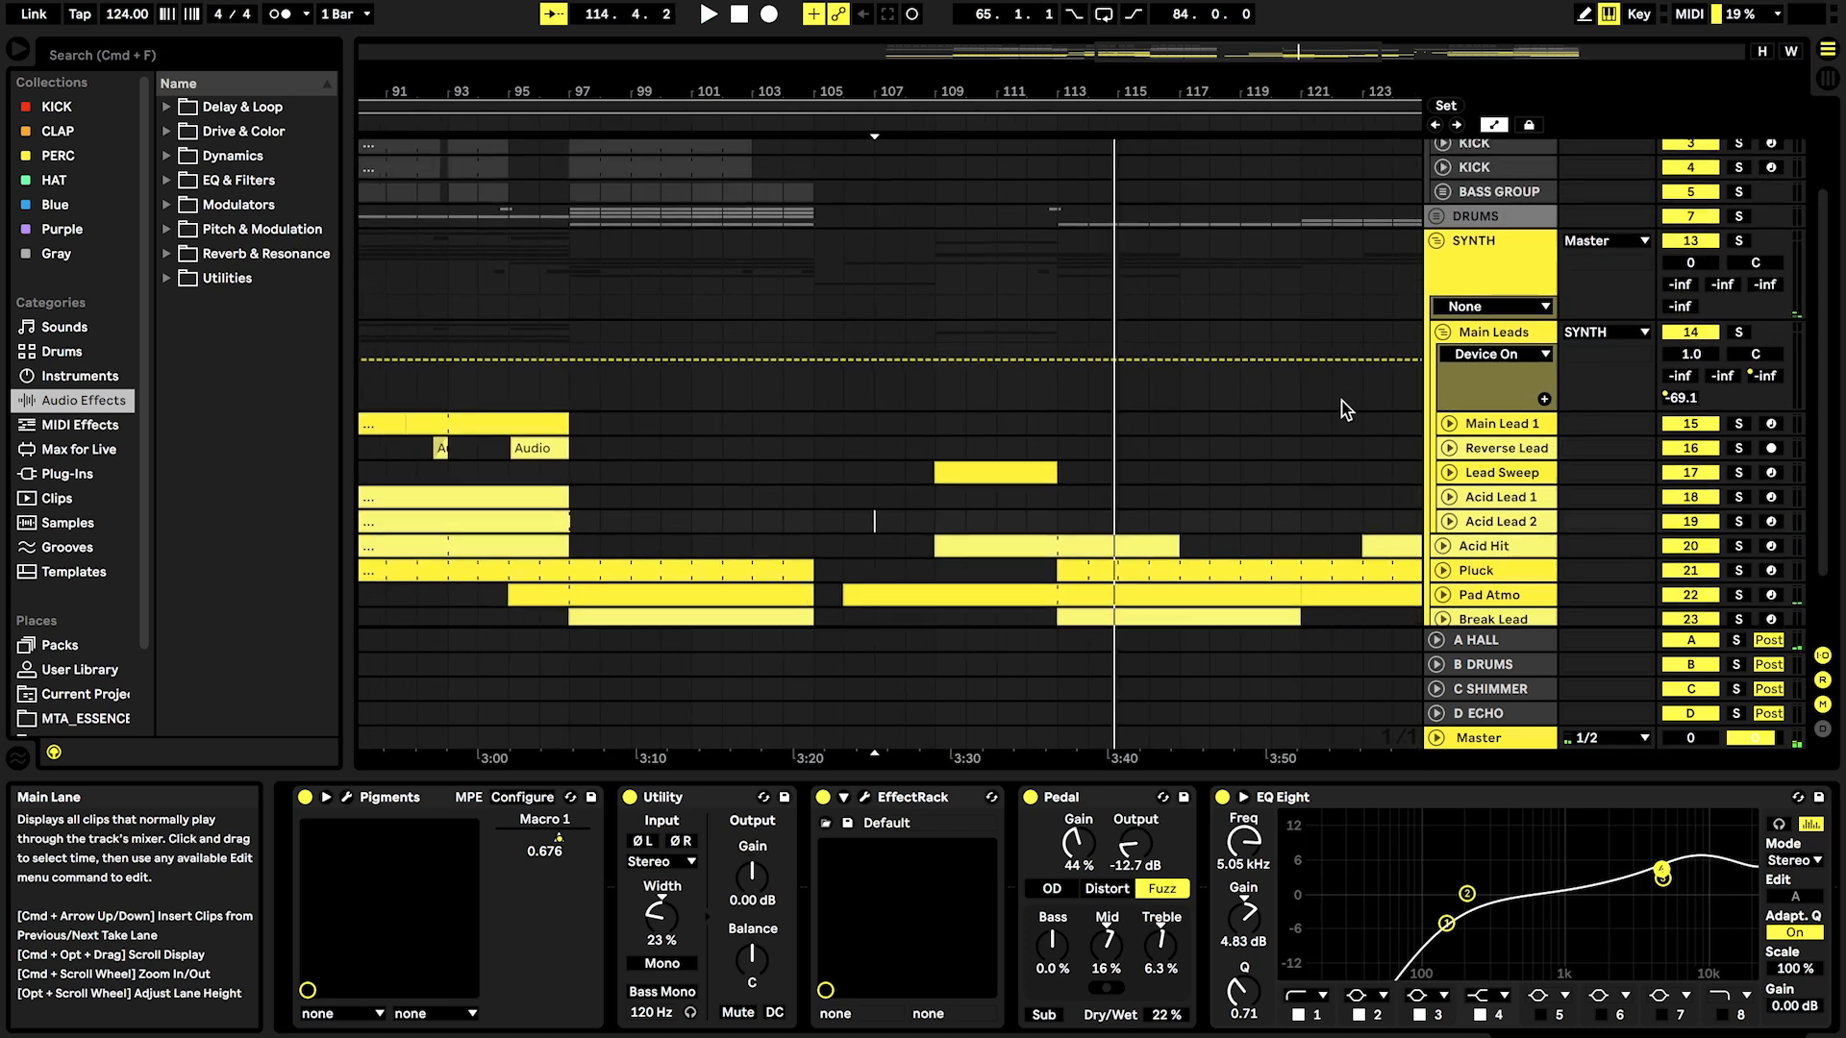
click(1436, 239)
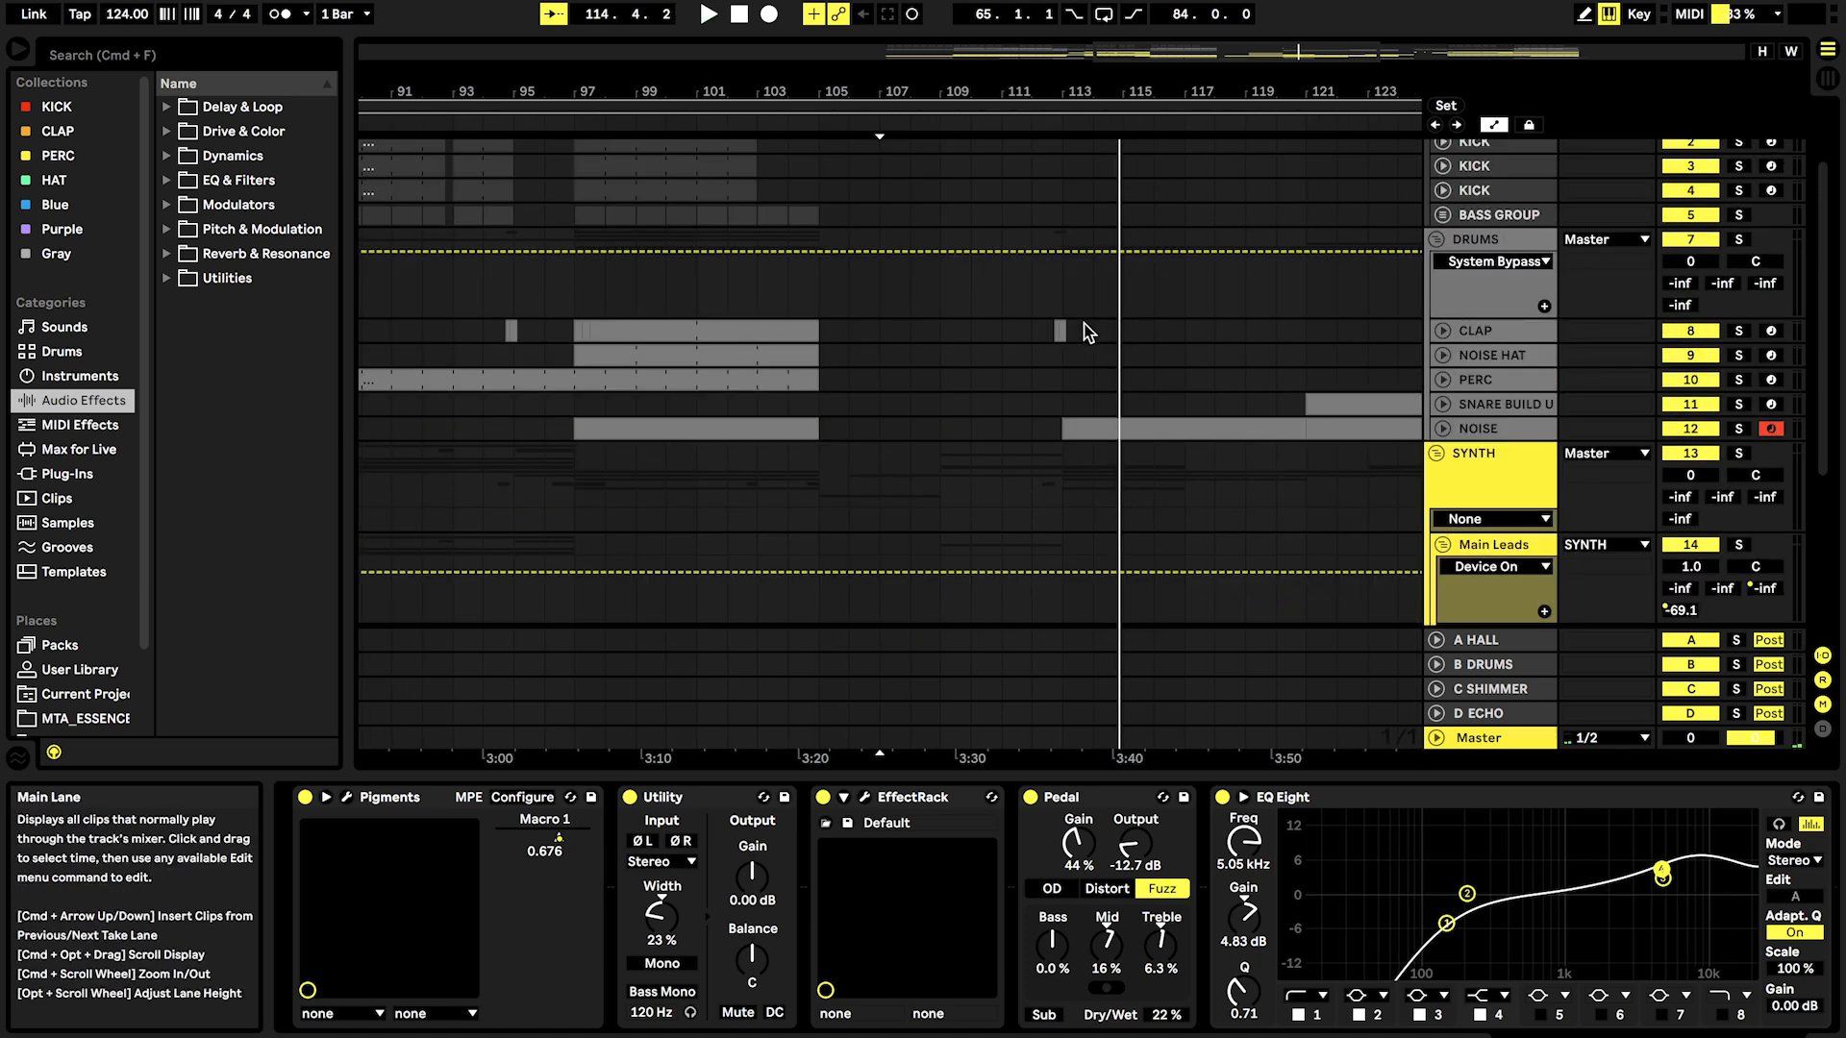
scroll(1077, 339, up, 6)
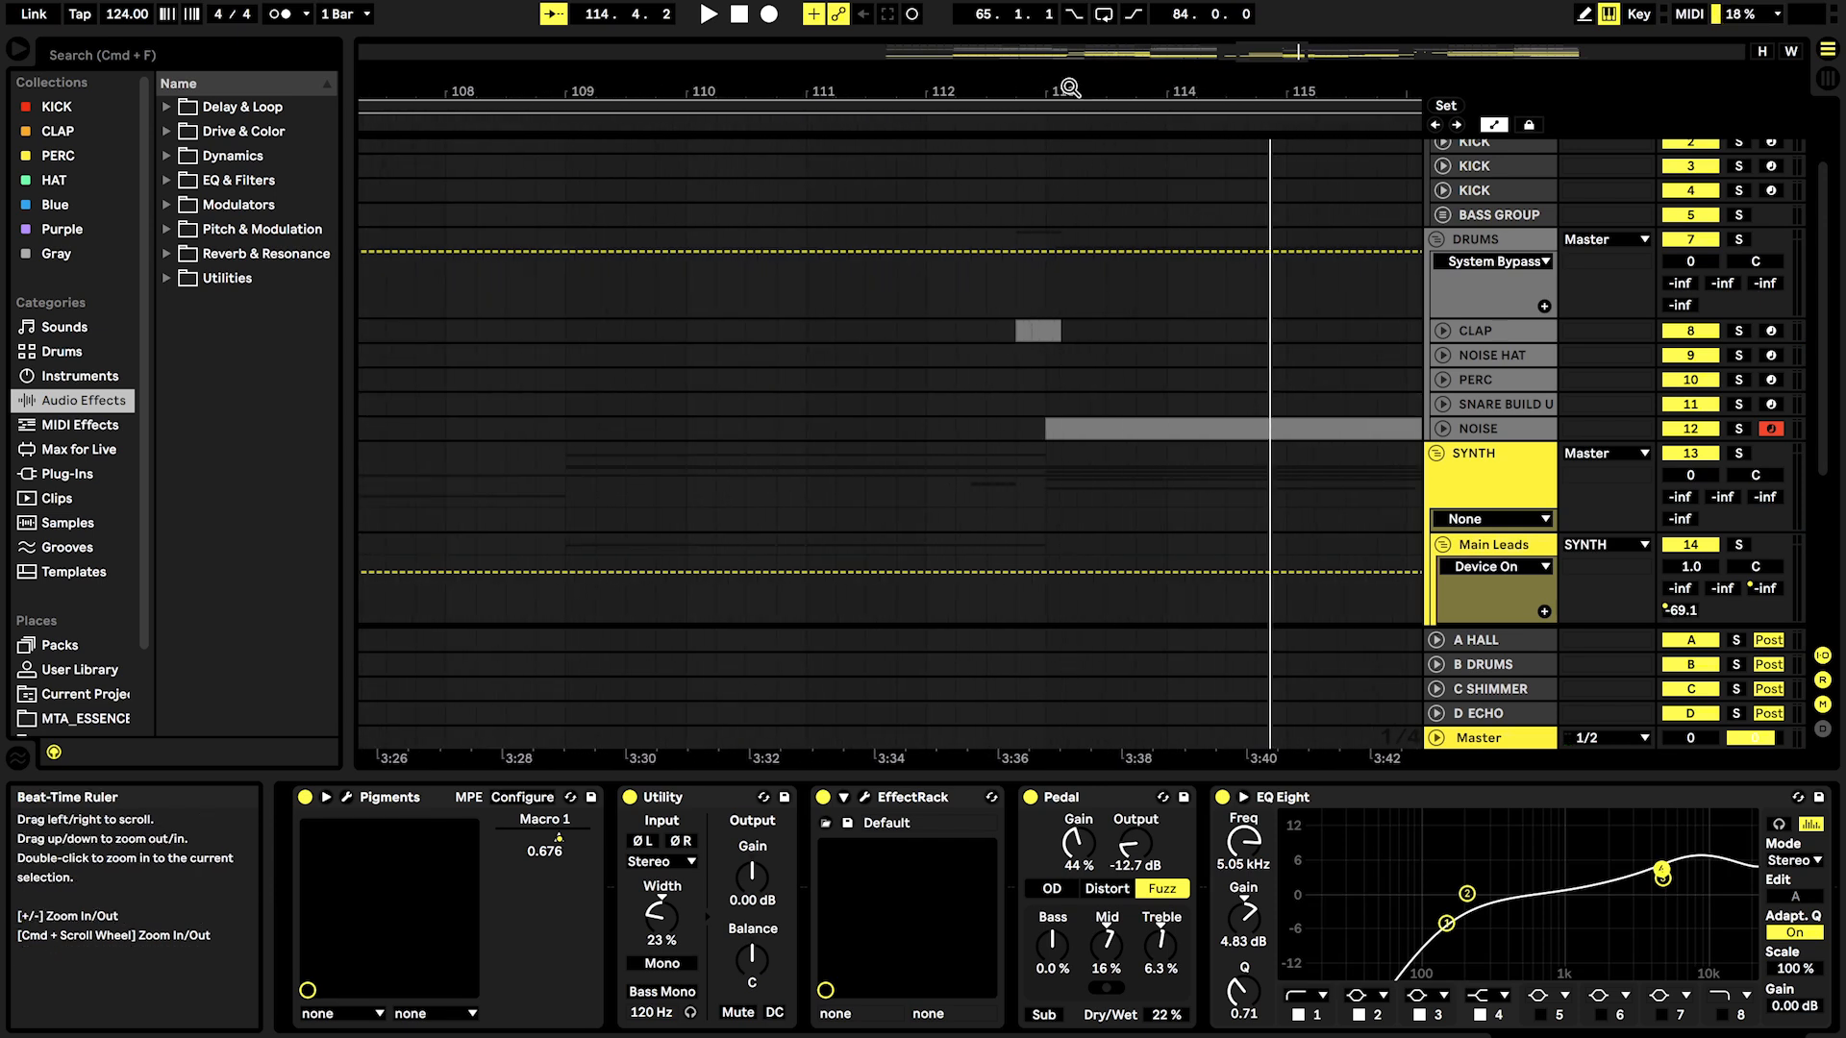
click(1441, 330)
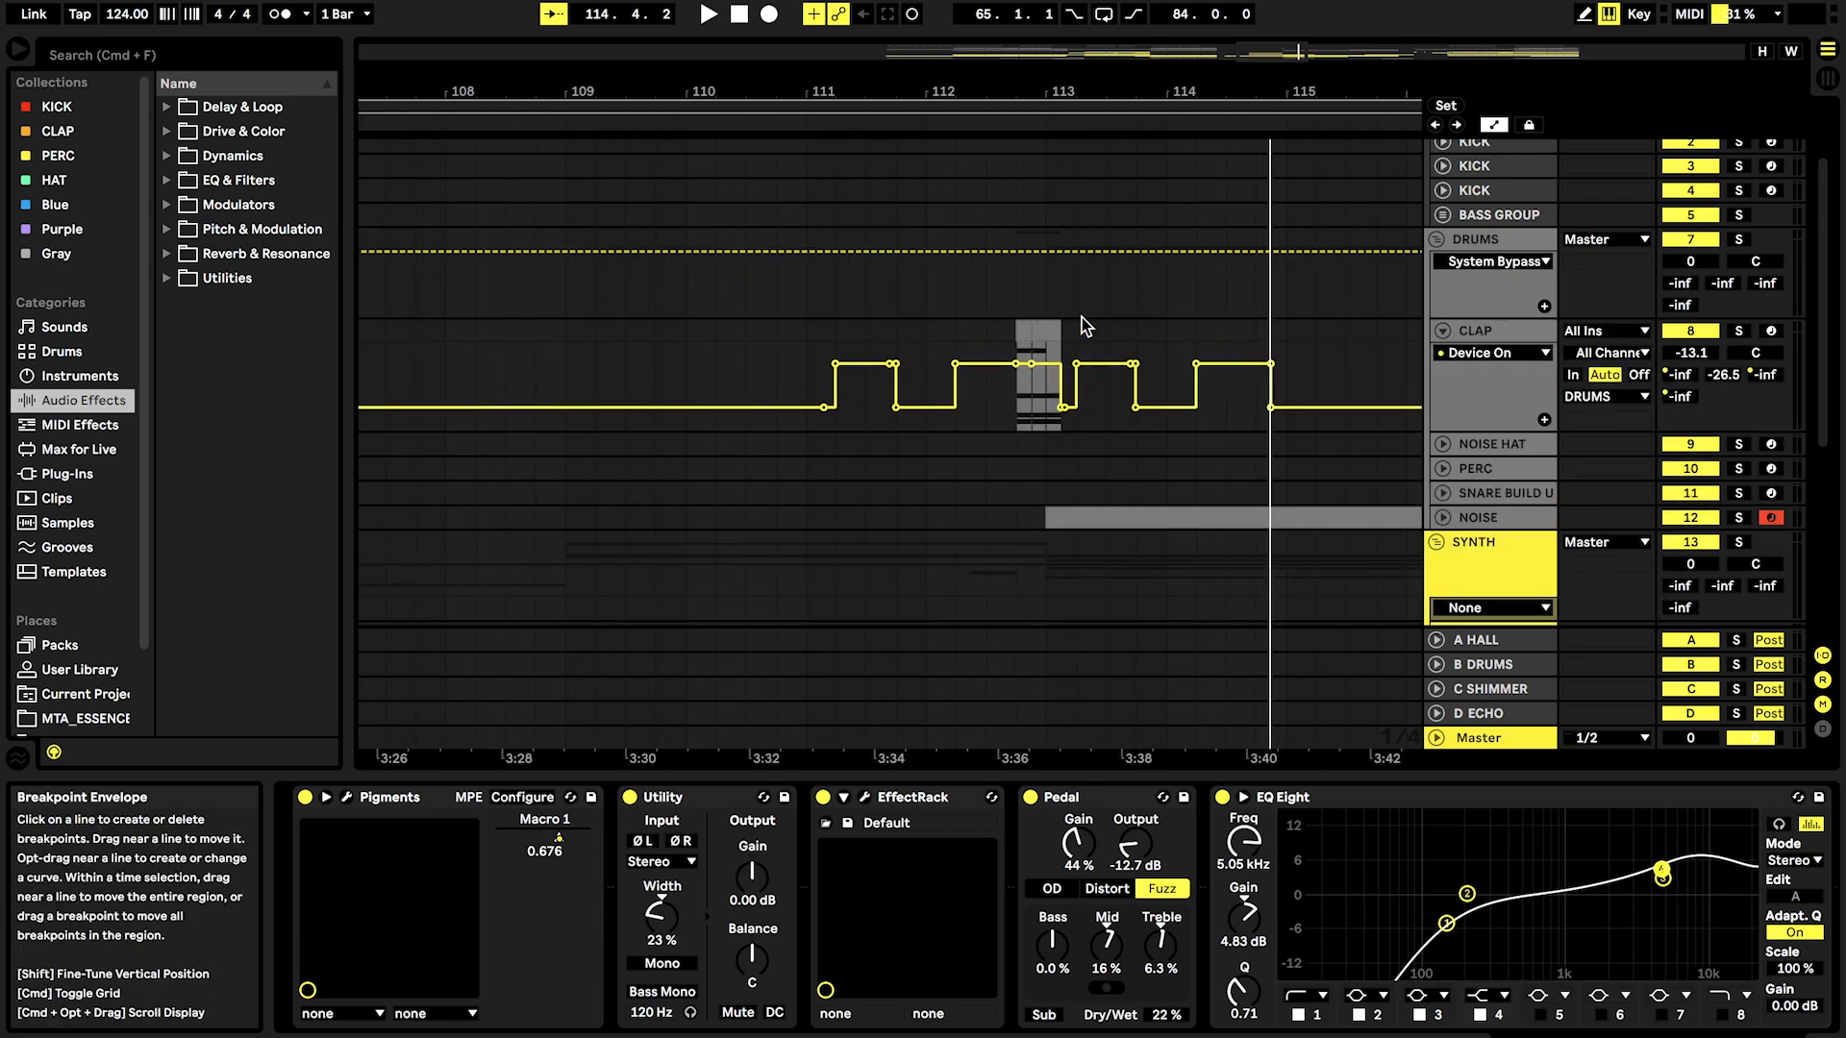
Step: Show the CLAP track's A-HALL send automation and view the device chains of the CLAP track and the A HALL return
click(1677, 377)
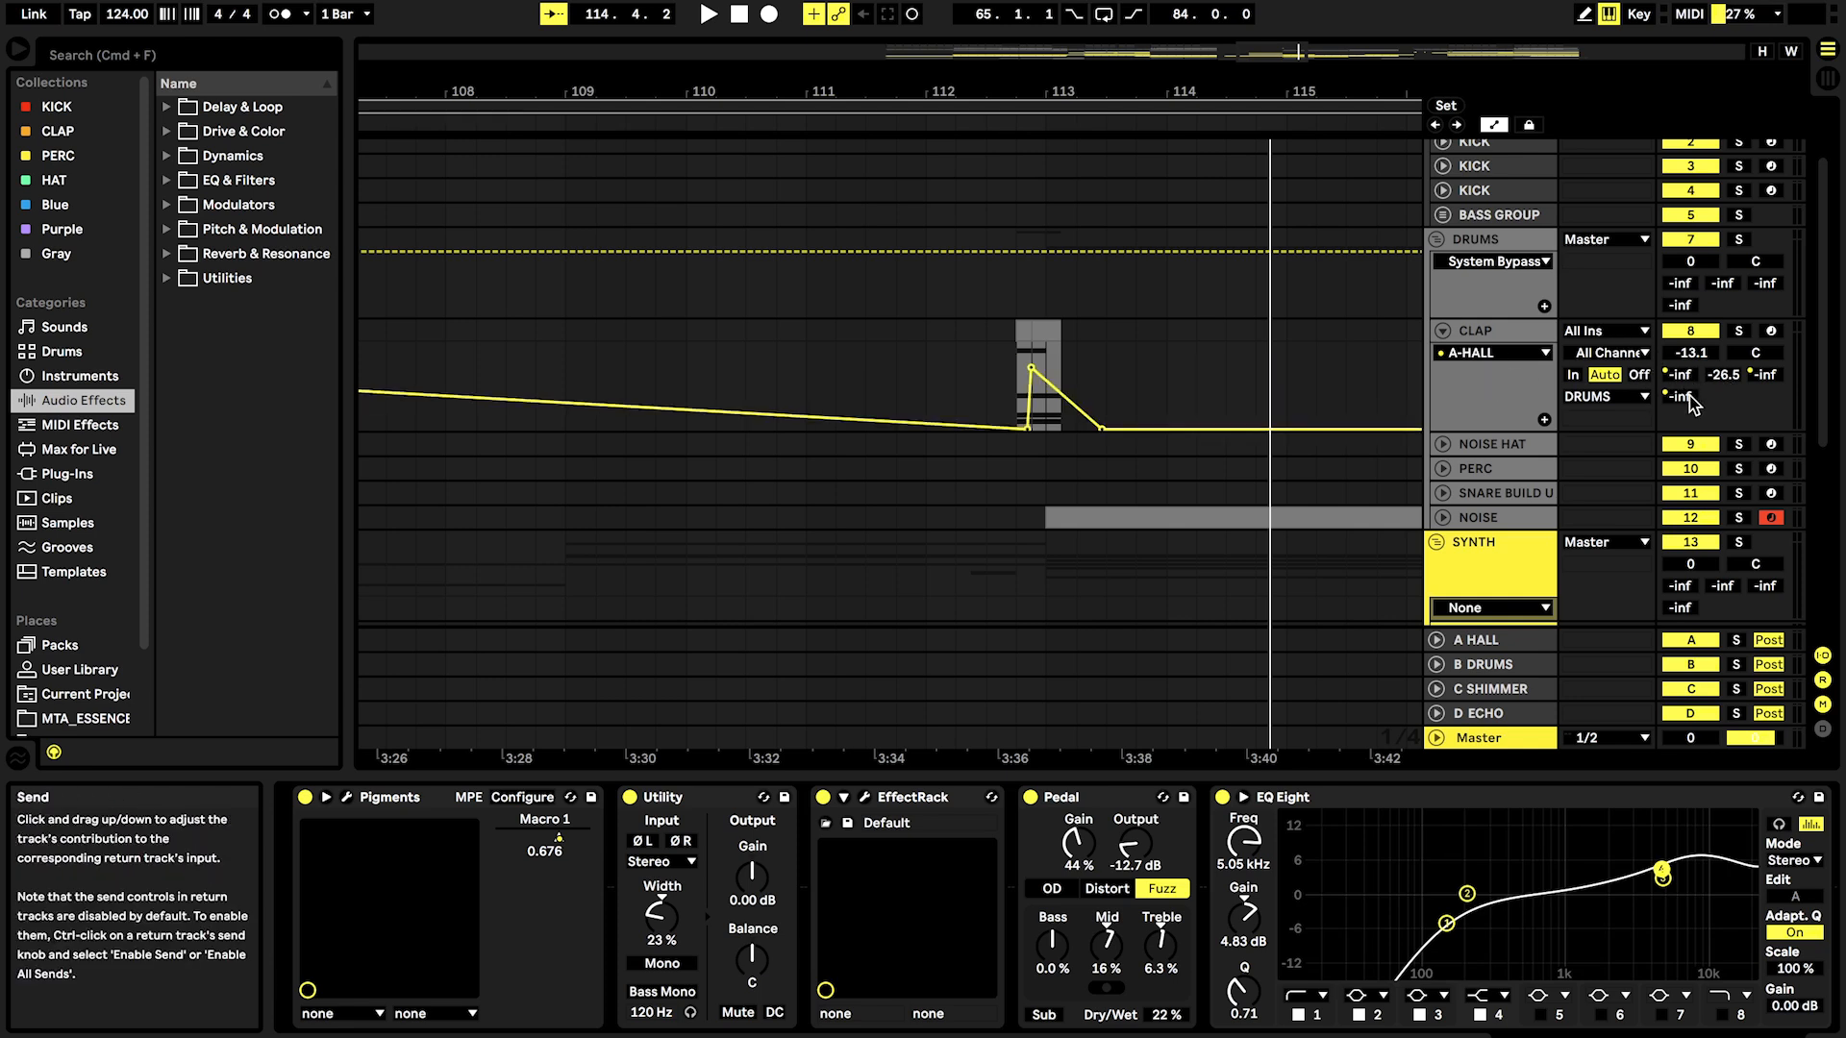
click(1756, 423)
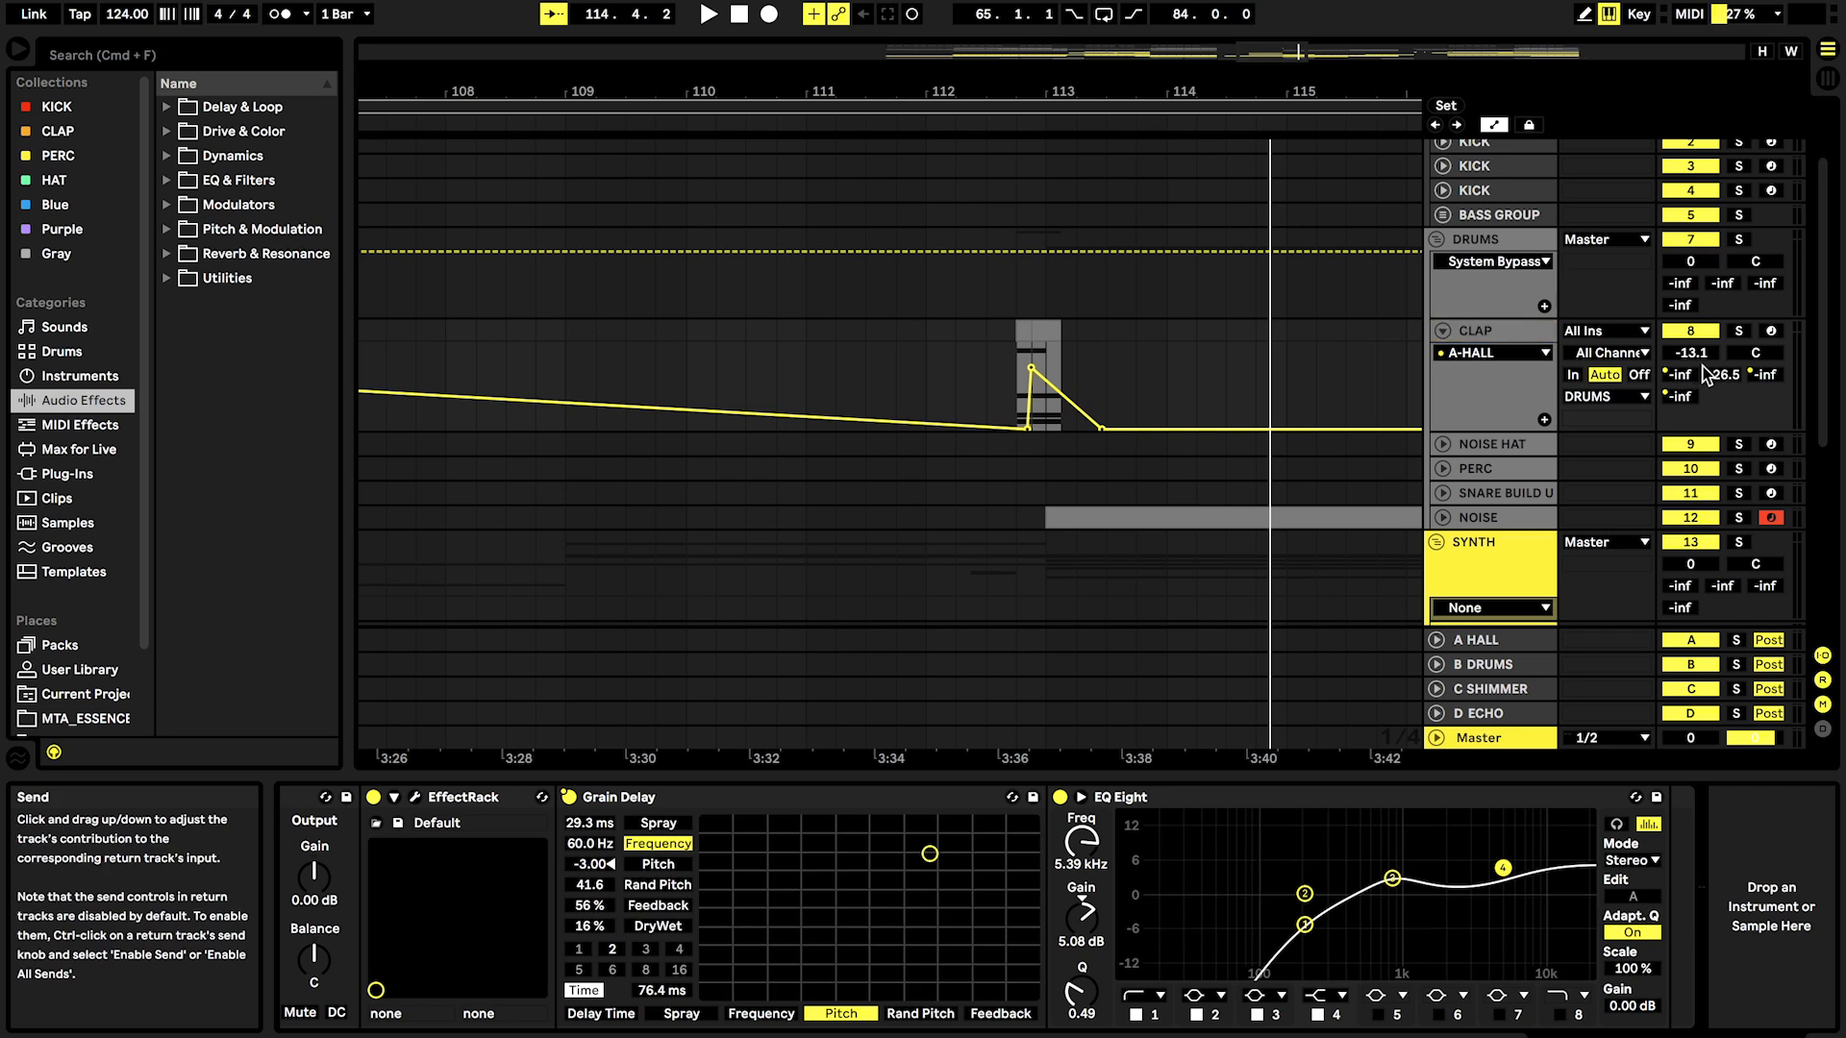
click(1482, 642)
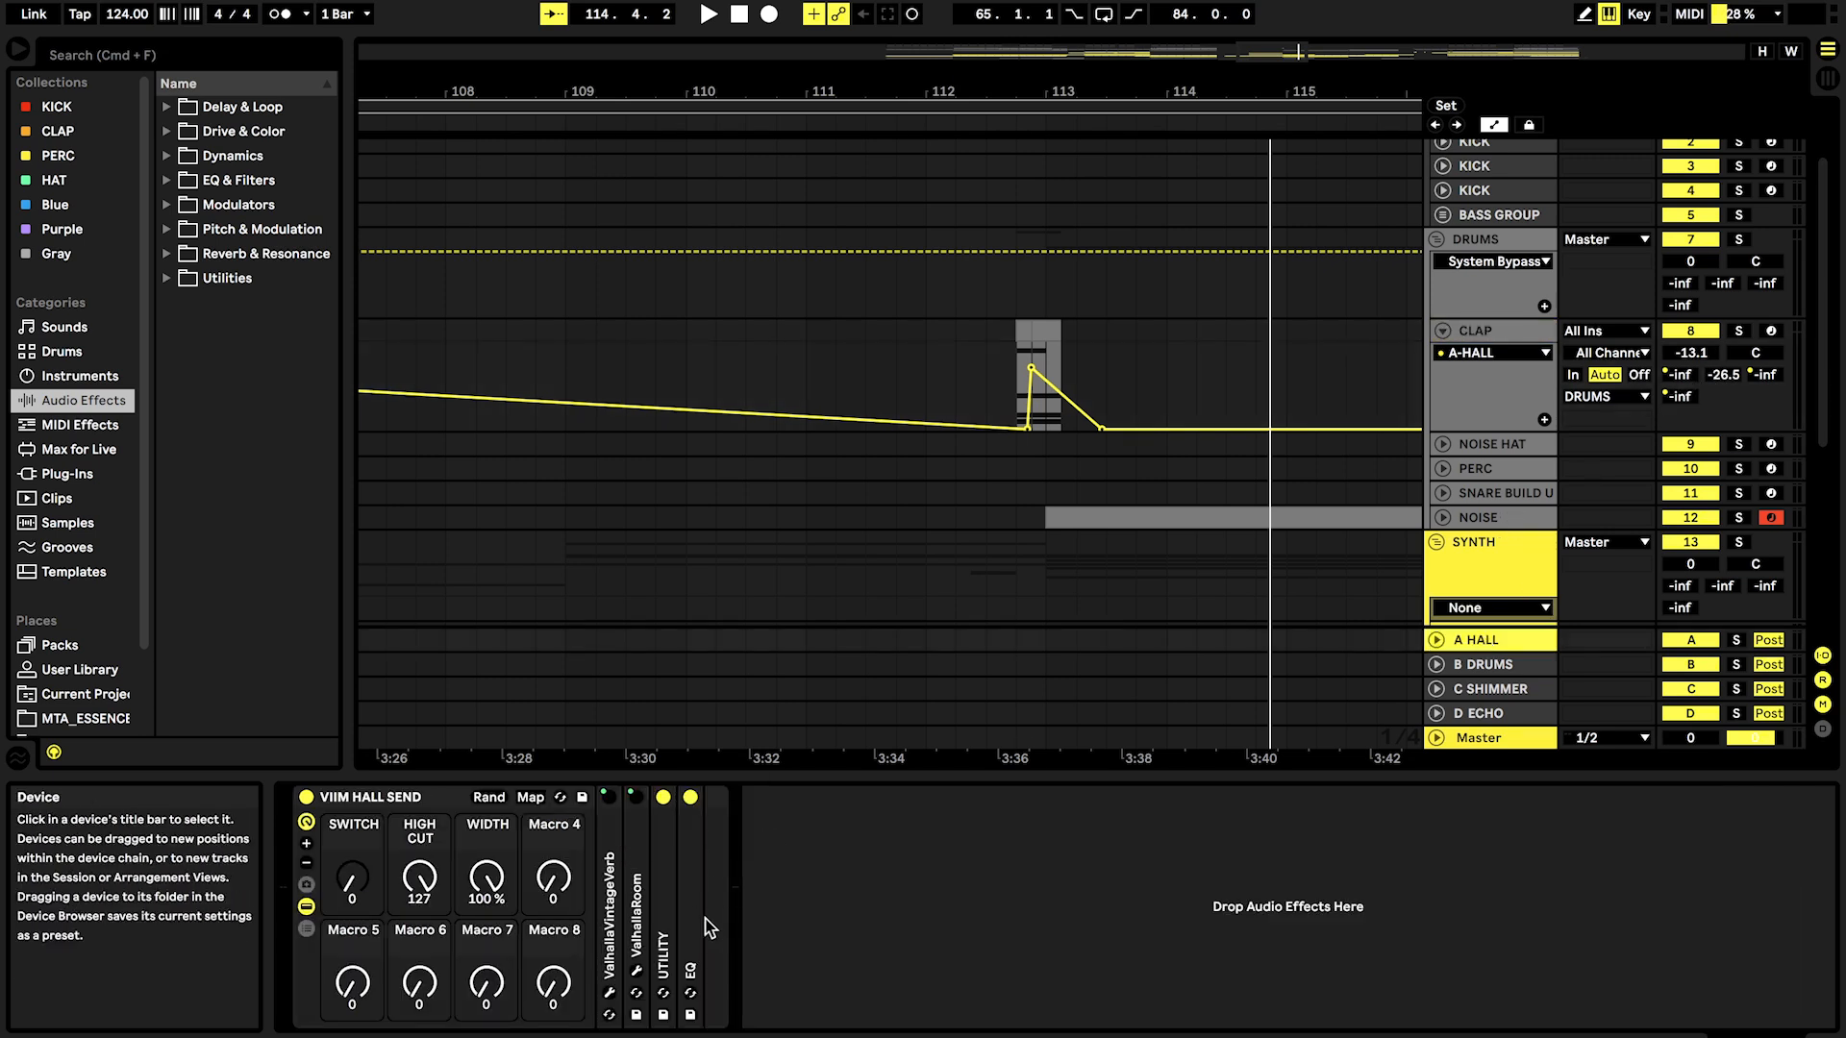
Step: Show the CLAP track's C-SHIMMER send automation and inspect the C SHIMMER and D ECHO return devices, including the ValhallaShimmer plug-in window
click(1769, 375)
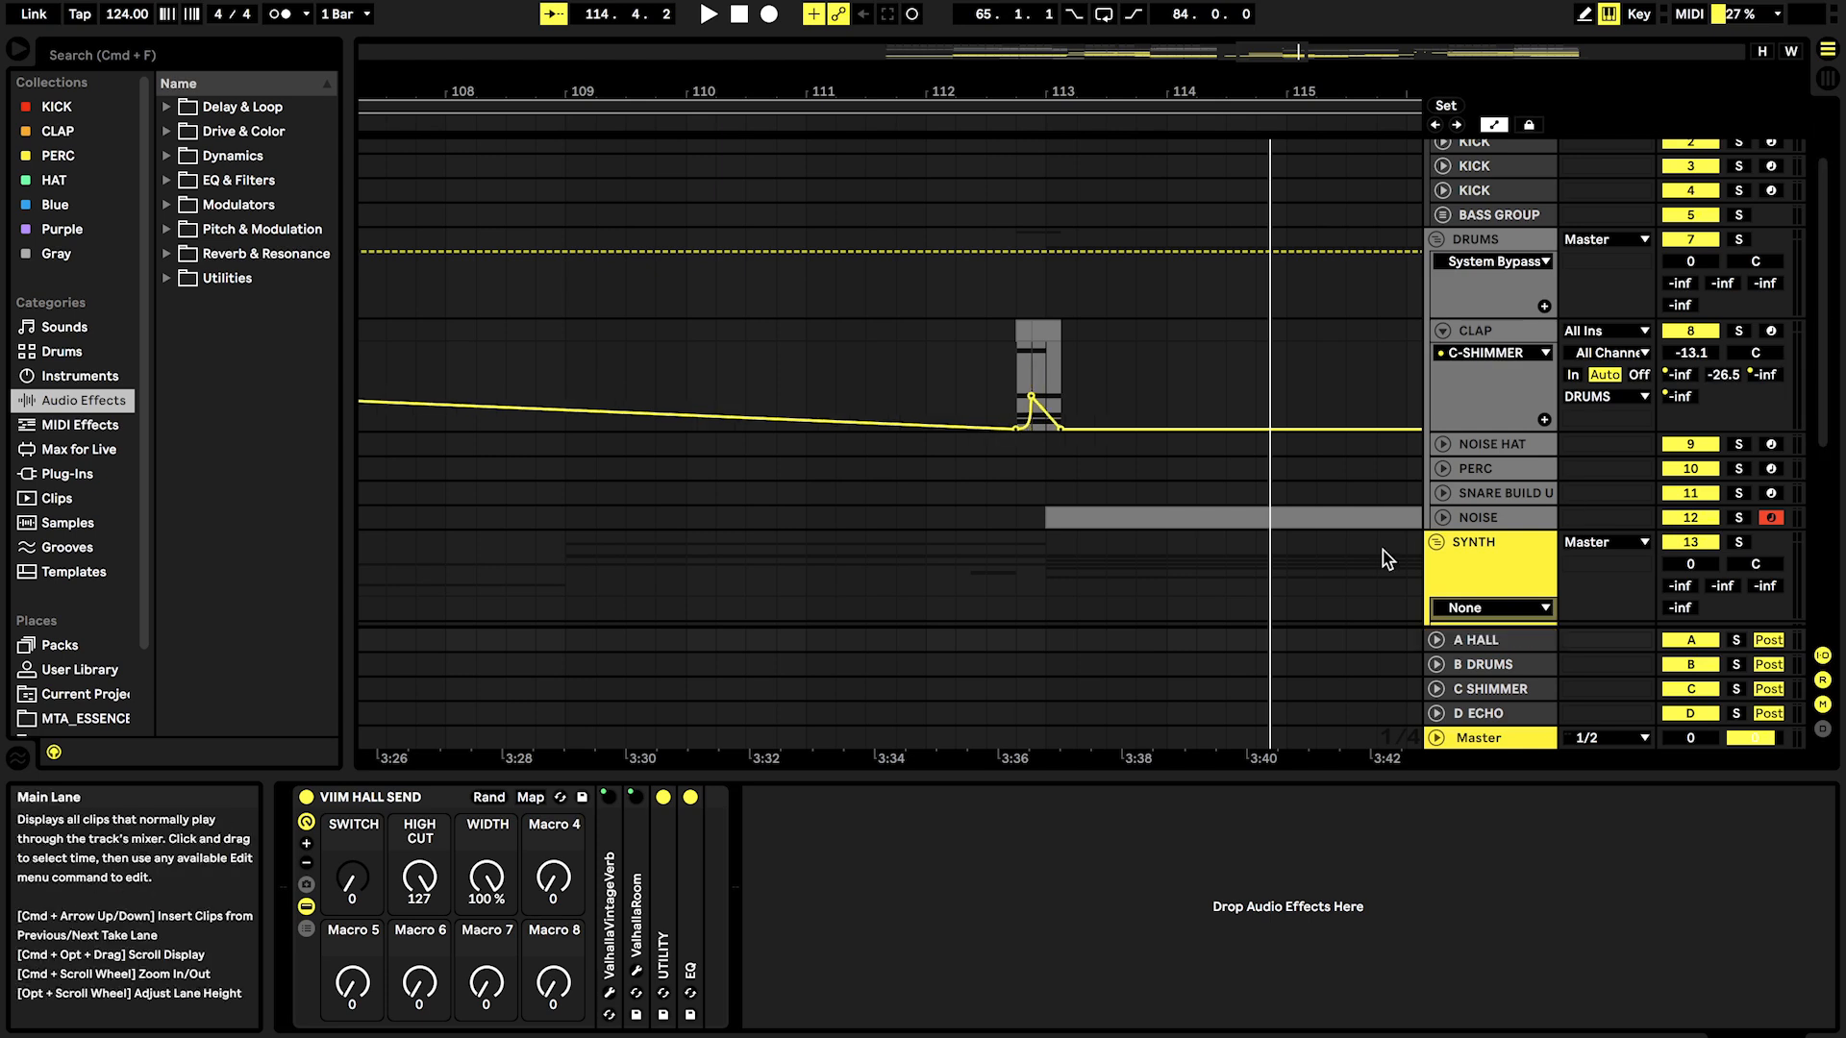
click(1495, 689)
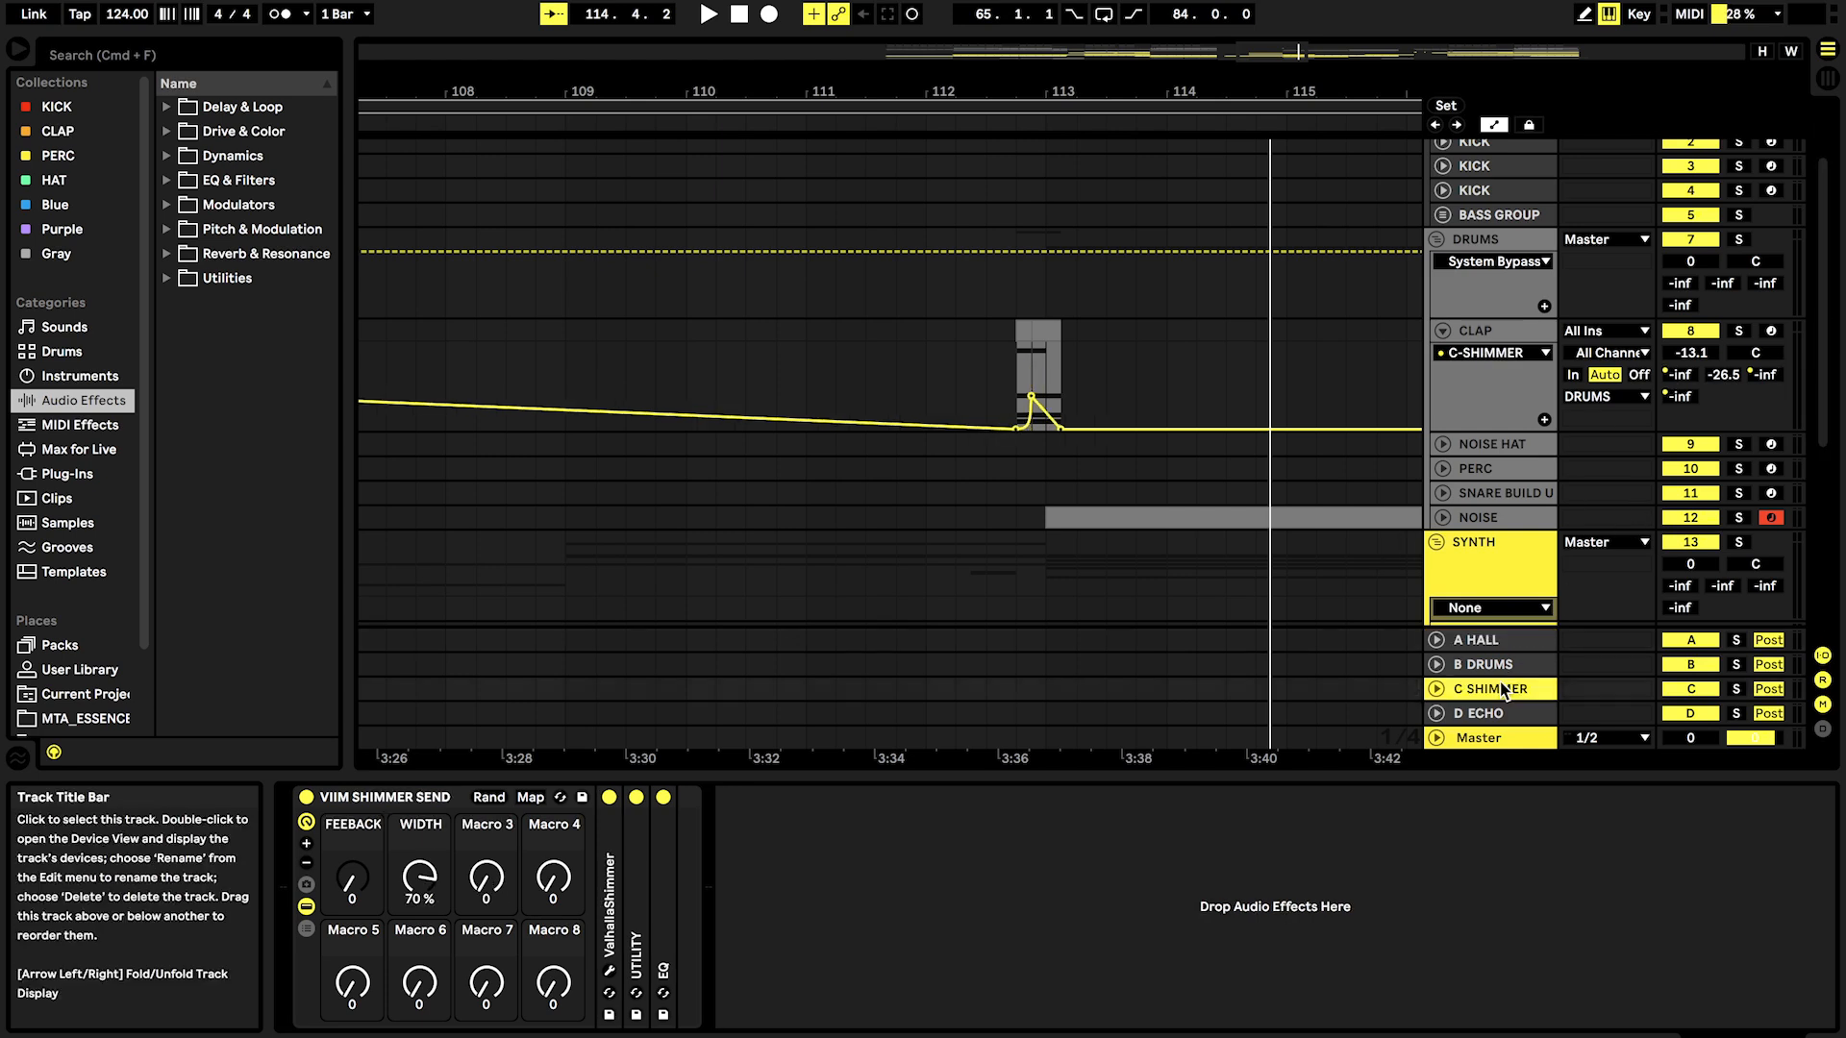
click(609, 971)
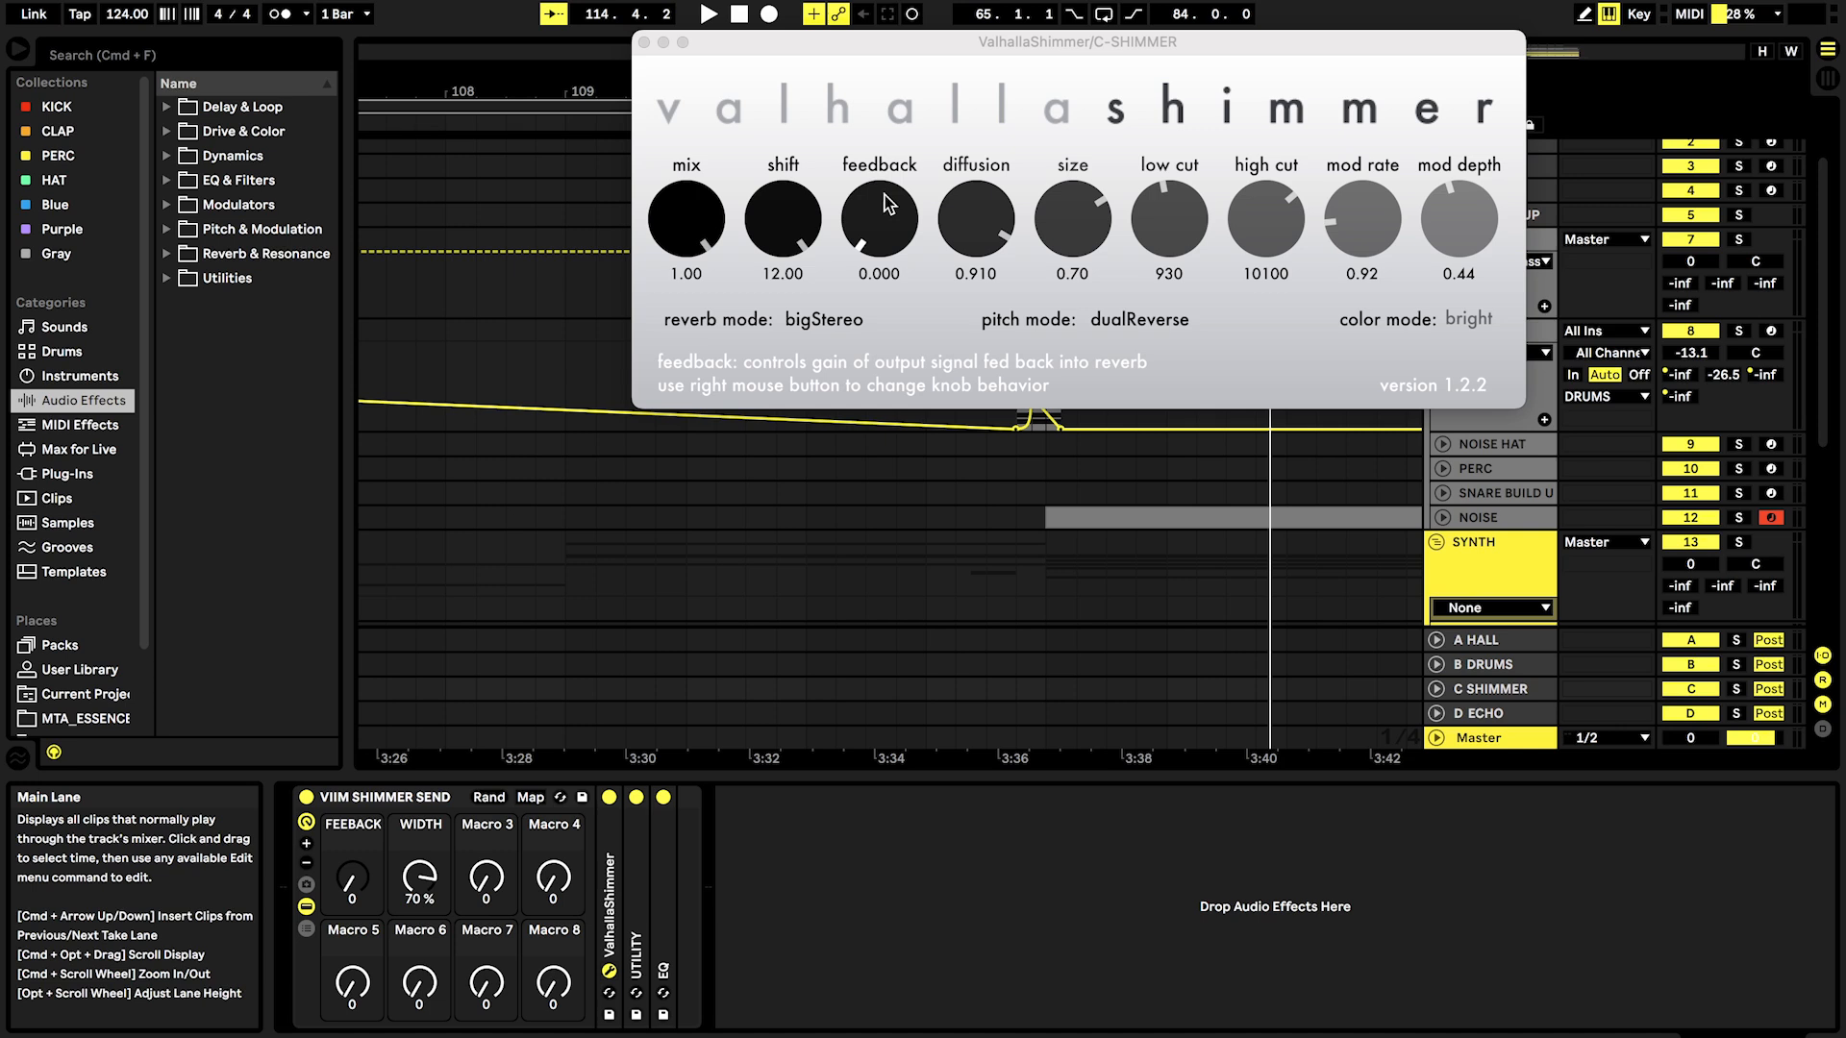
click(644, 42)
click(1478, 714)
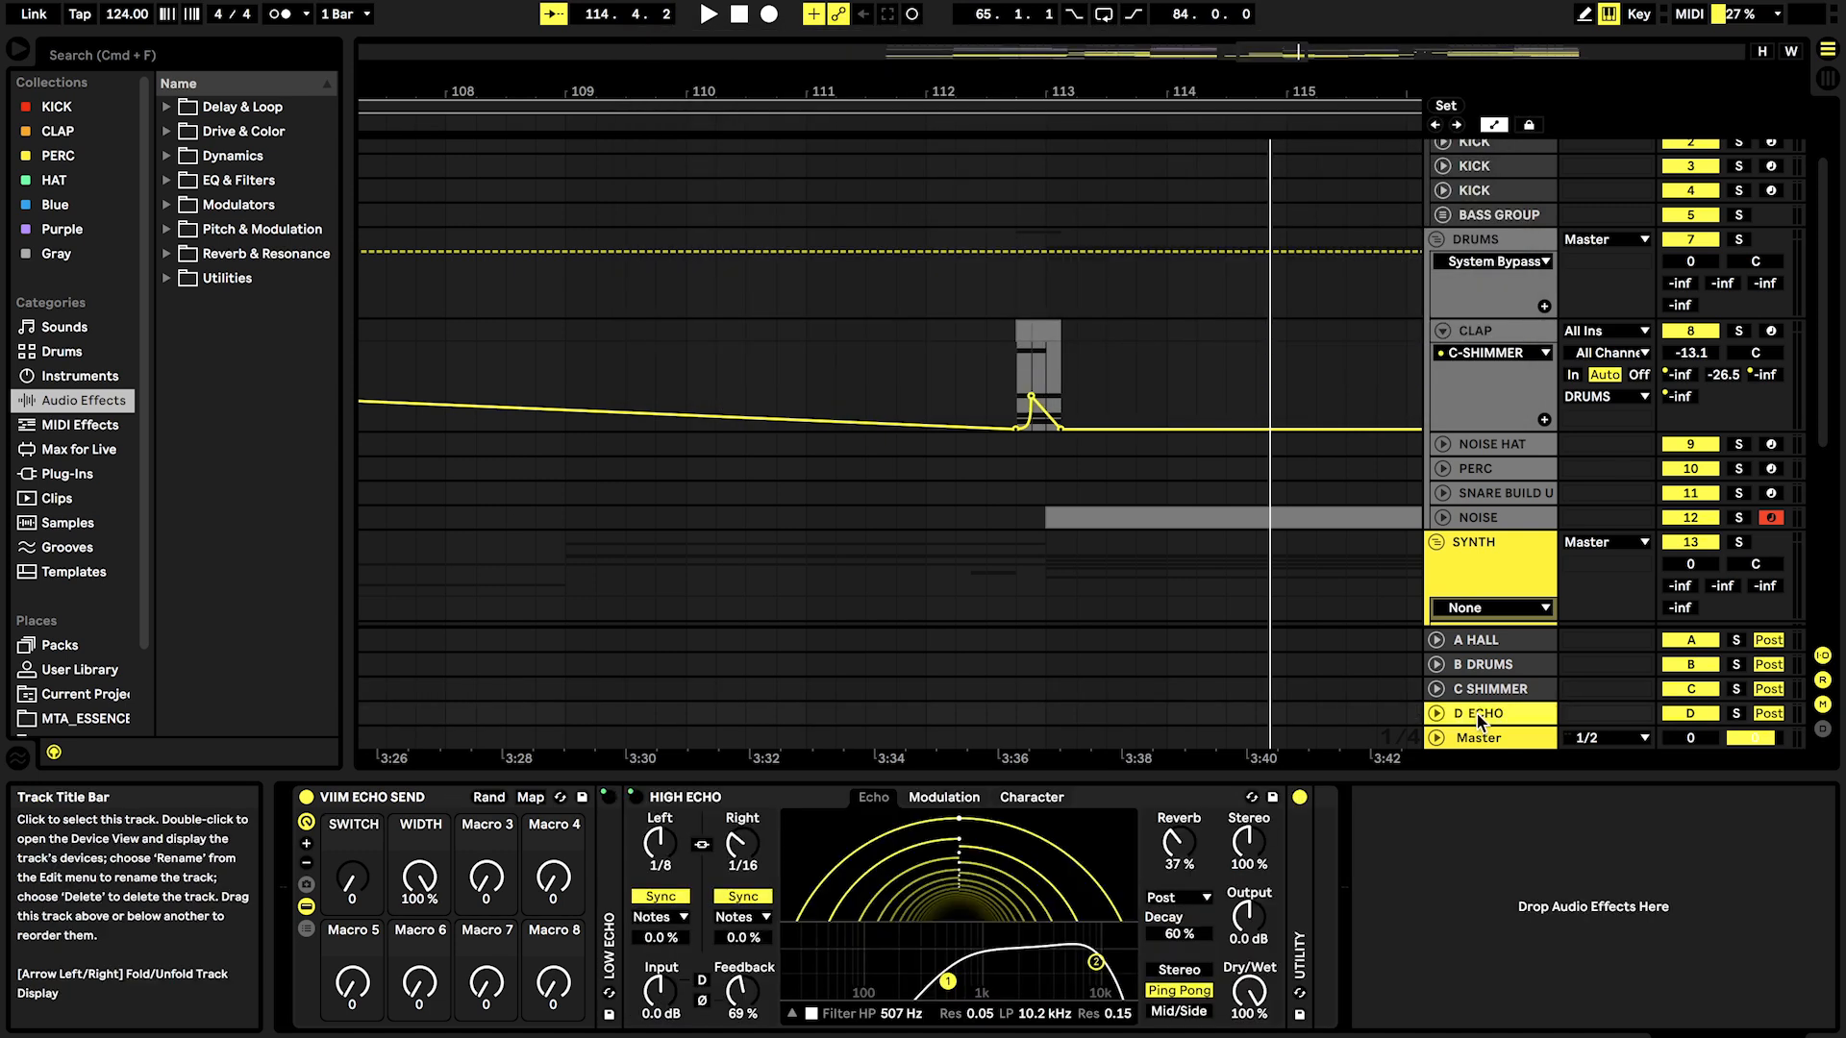
Step: Solo the CLAP track and play its short clip before bar 113, starting from position 112.4
click(1043, 332)
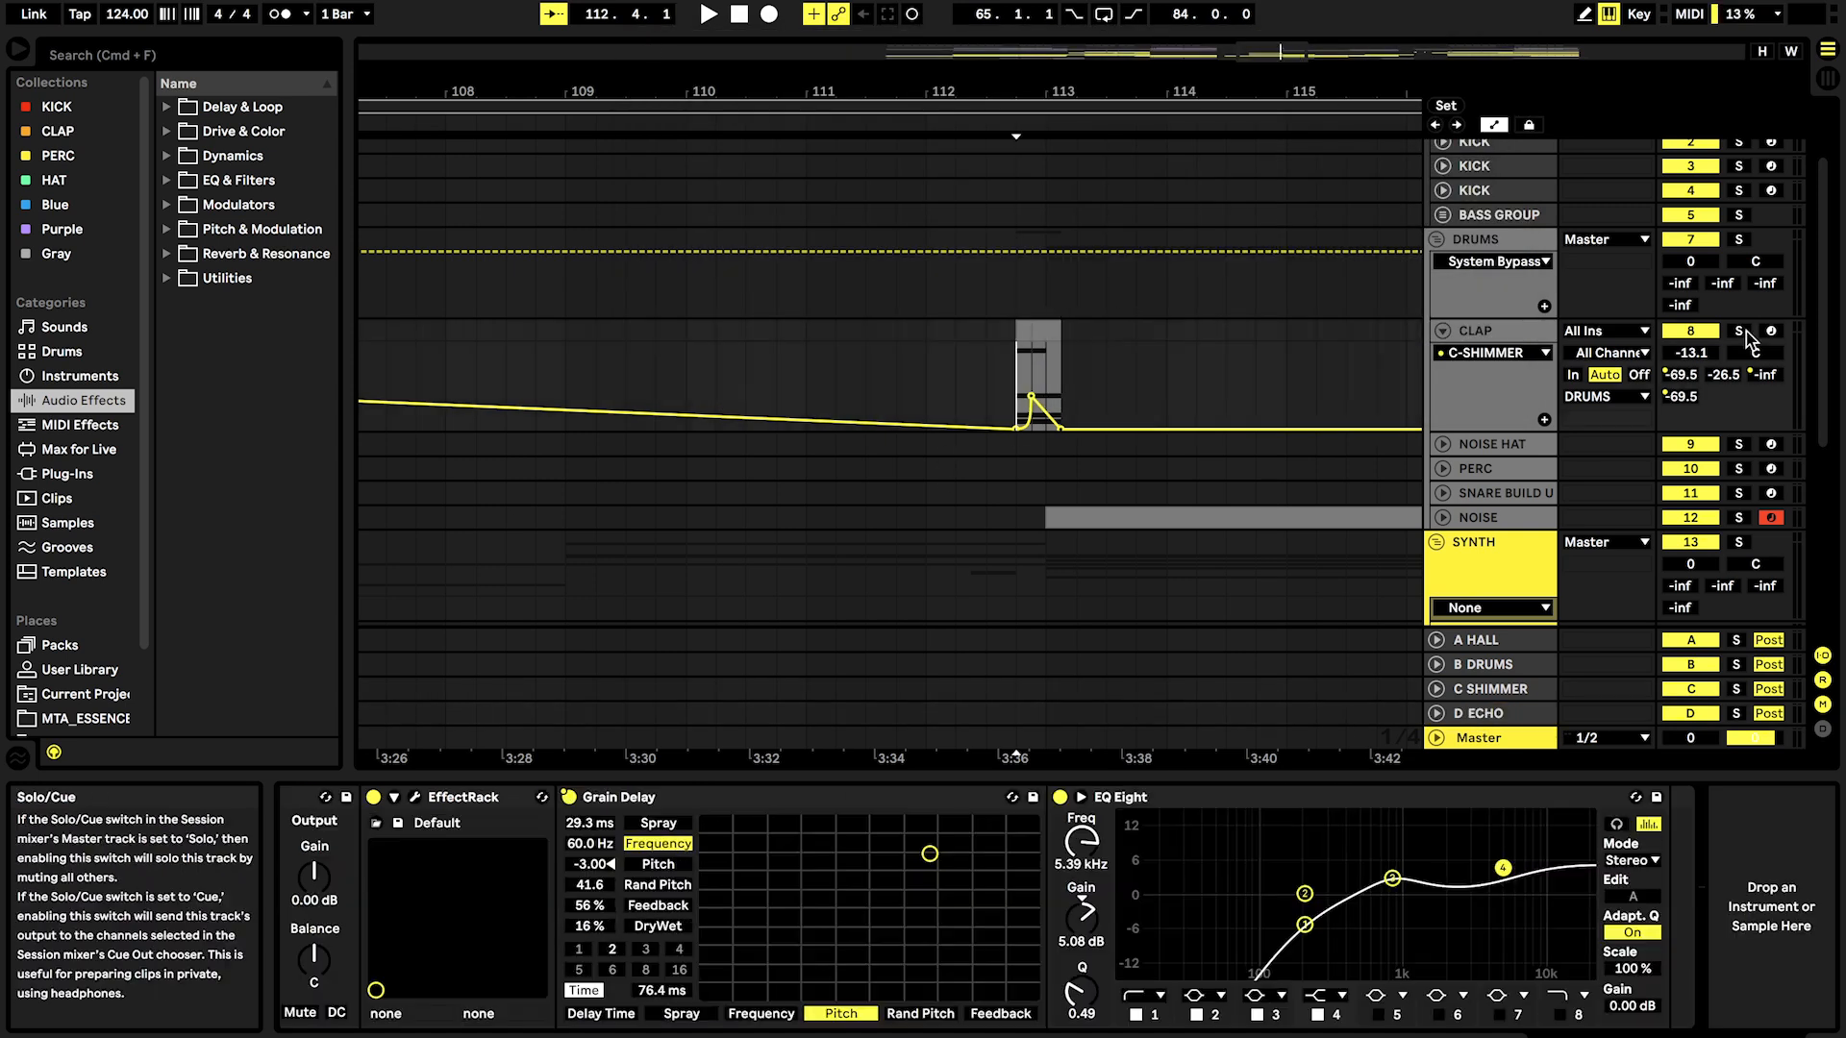
click(1738, 330)
key(space)
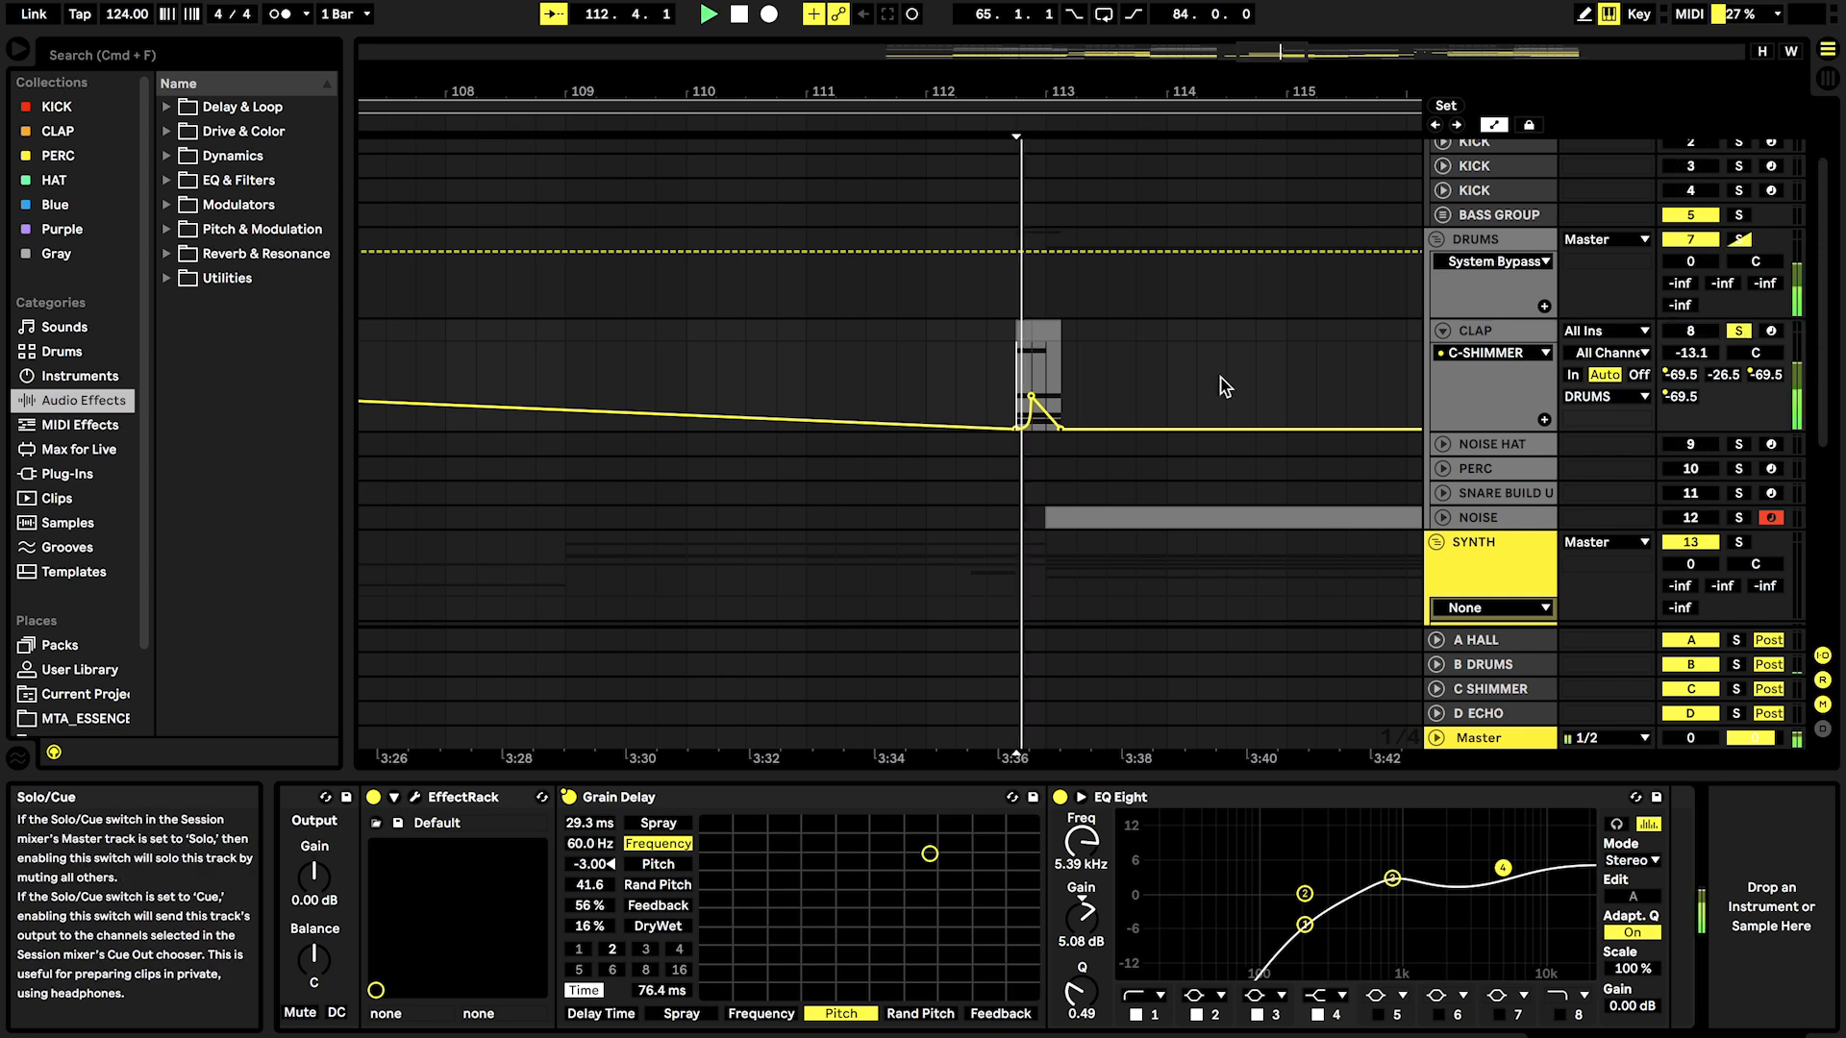
scroll(1200, 377, down, 5)
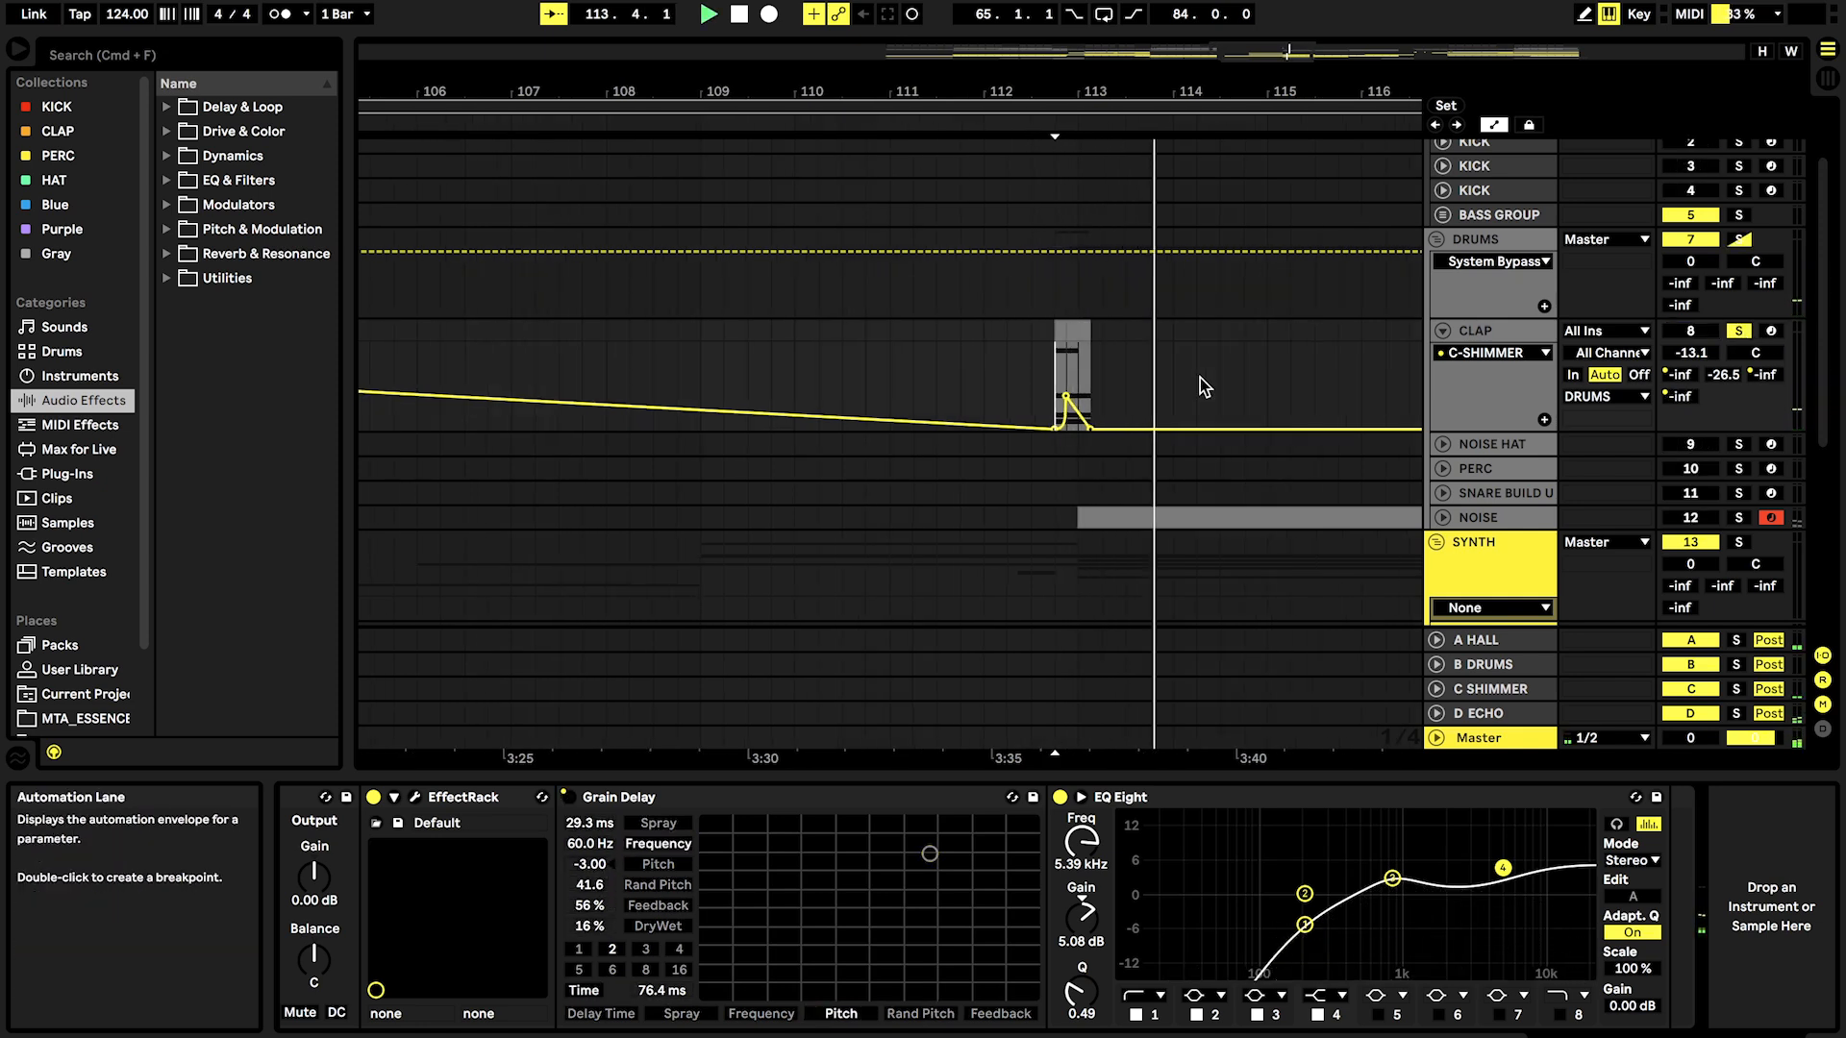
scroll(766, 359, down, 3)
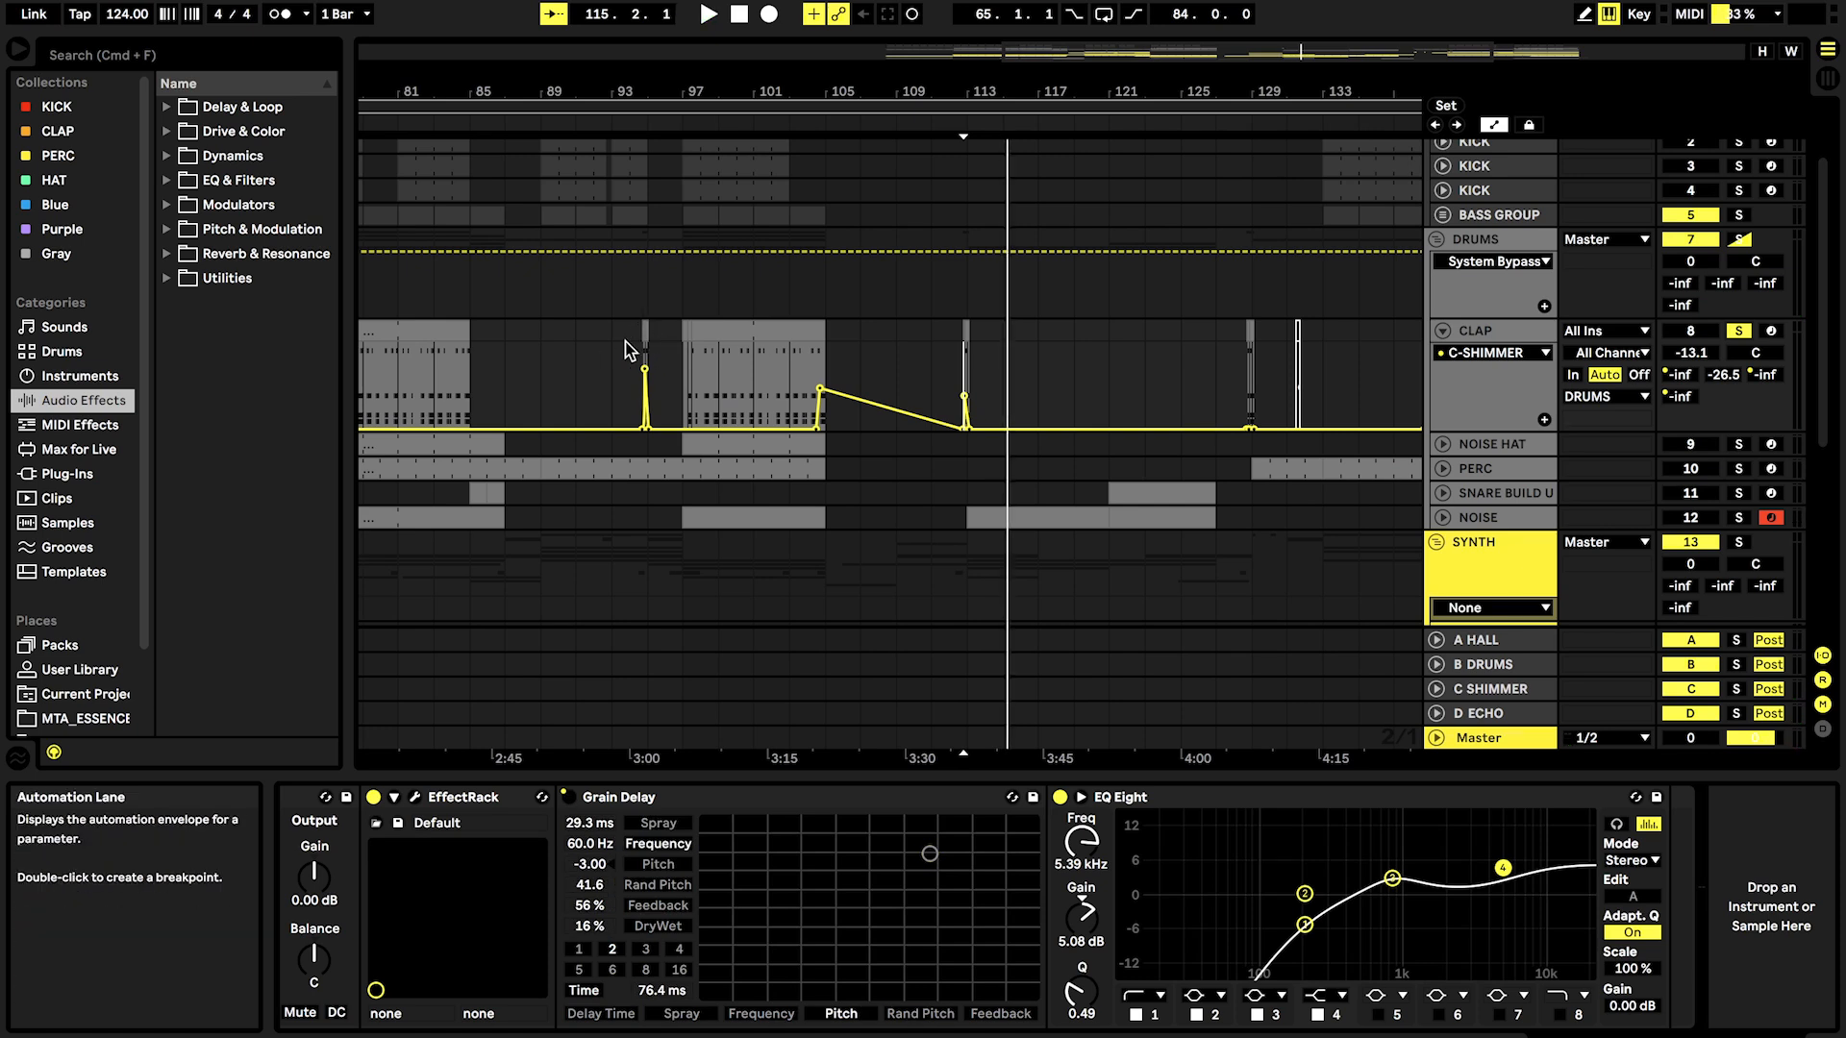
Step: Fold the CLAP track and unfold the NOISE track to view its Frequency automation and Diva device
click(1442, 329)
click(1442, 429)
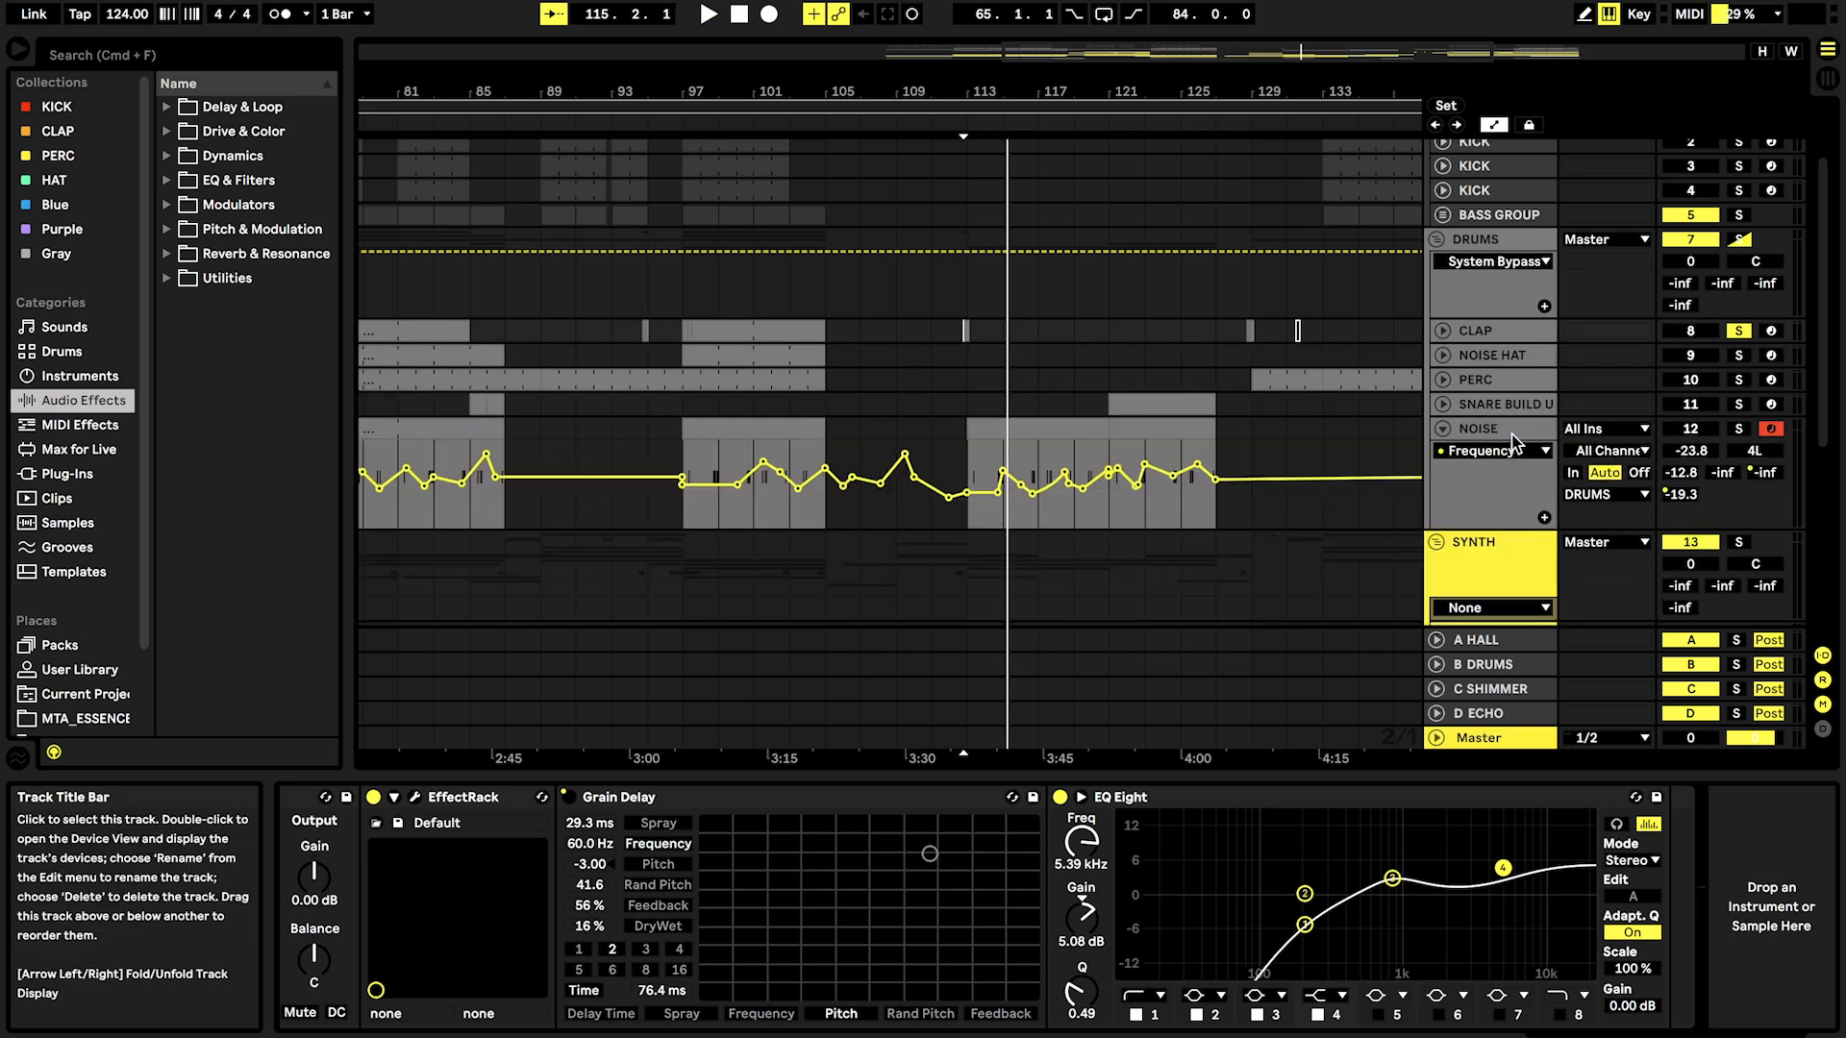
click(1512, 435)
scroll(962, 481, up, 3)
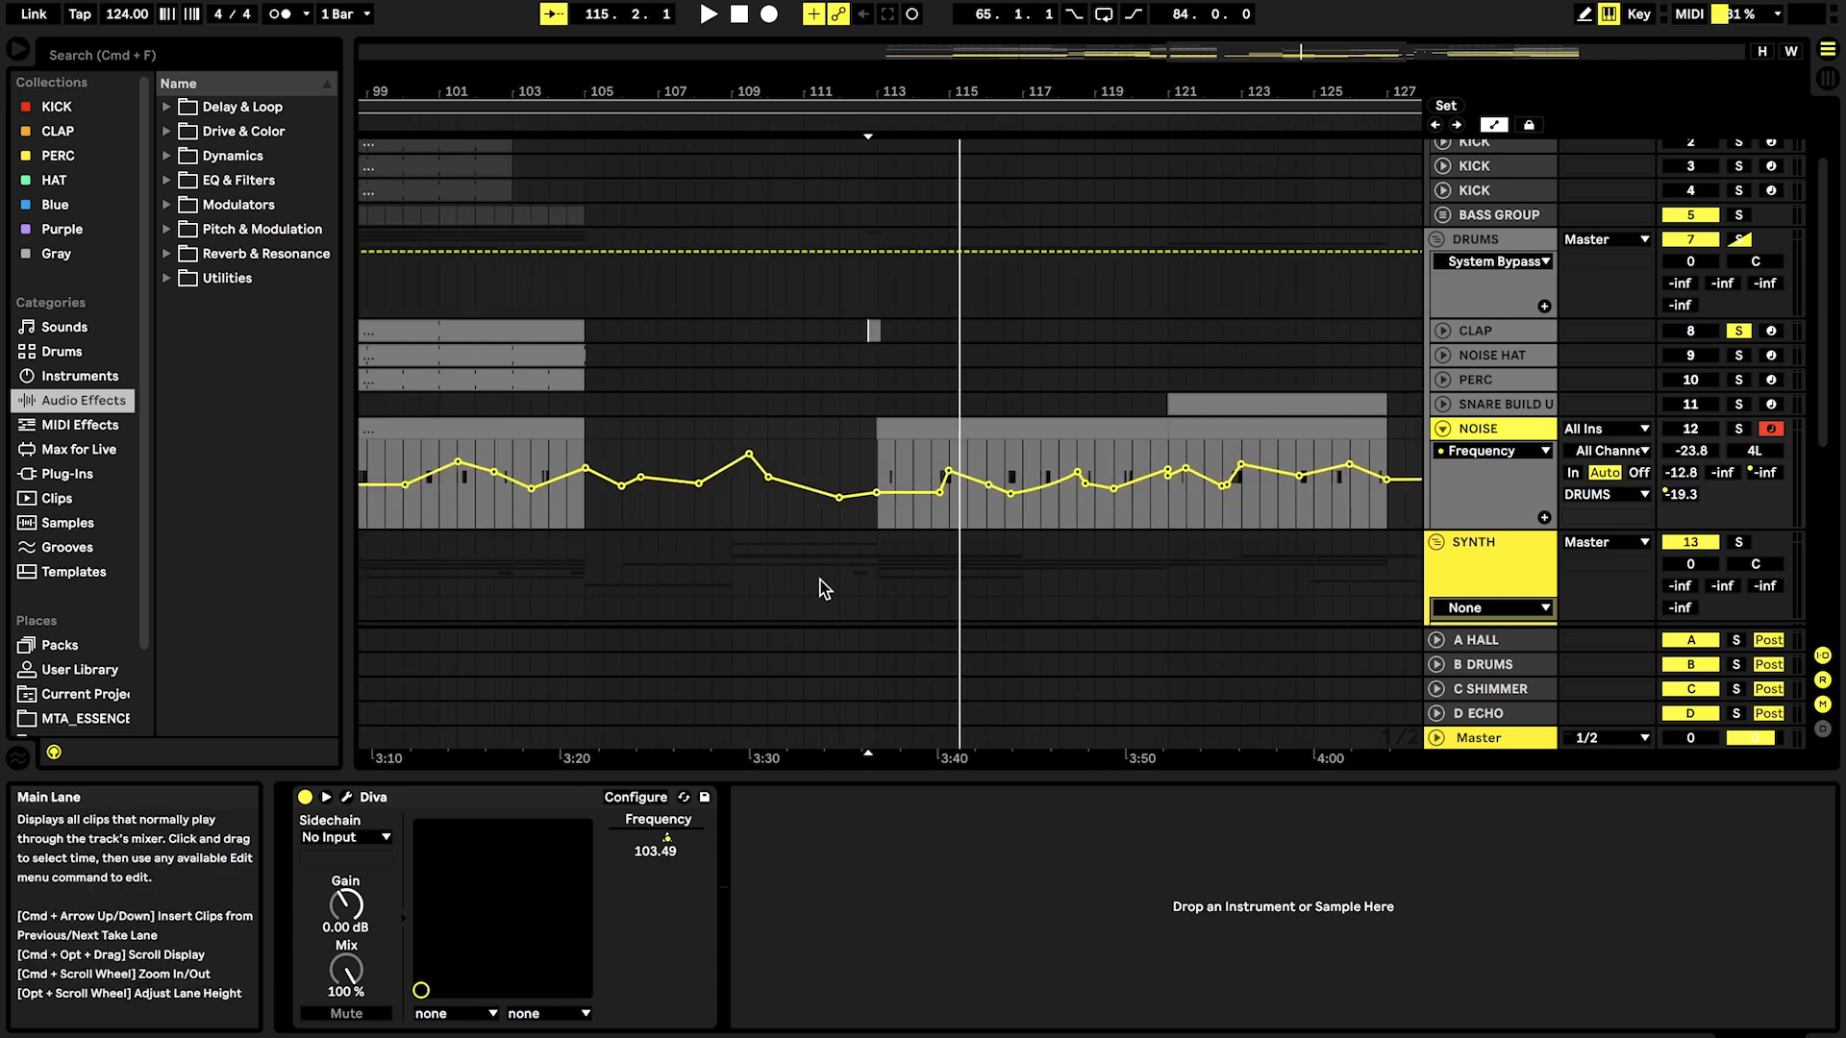
Step: Solo the NOISE track and play it from bar 114
click(921, 492)
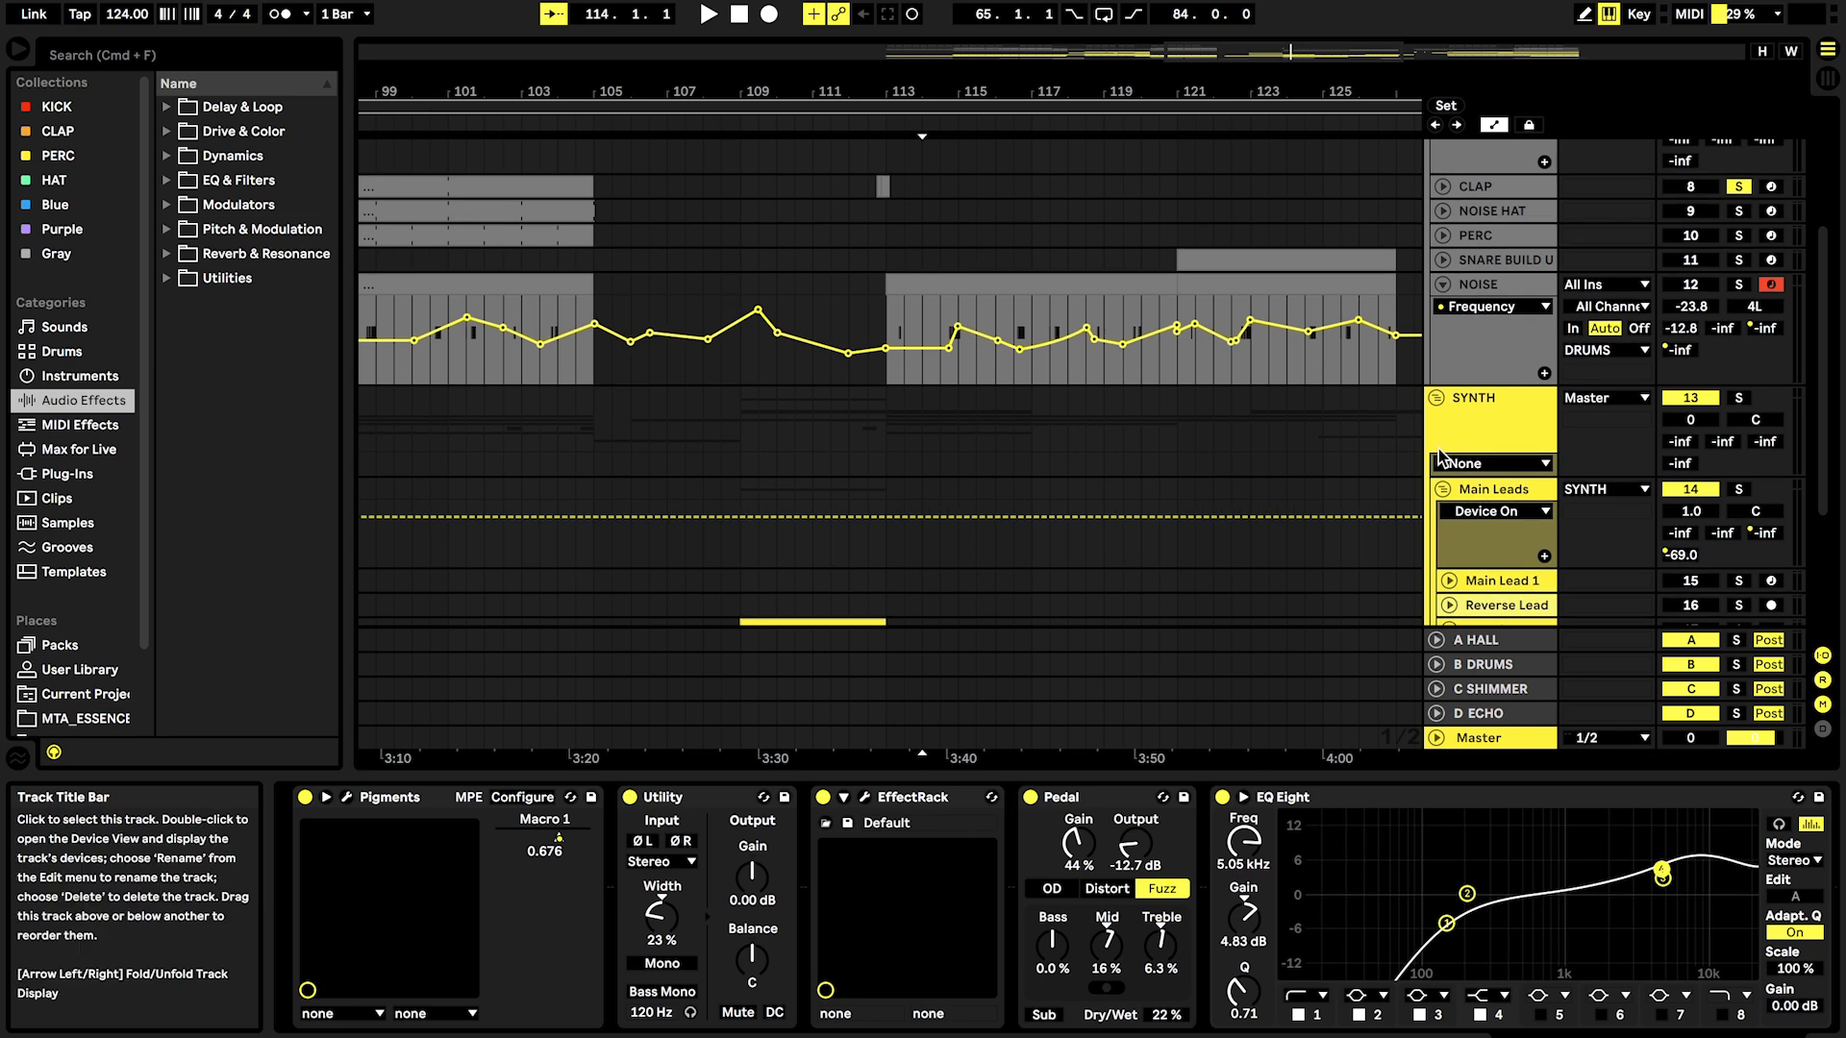
scroll(964, 351, down, 5)
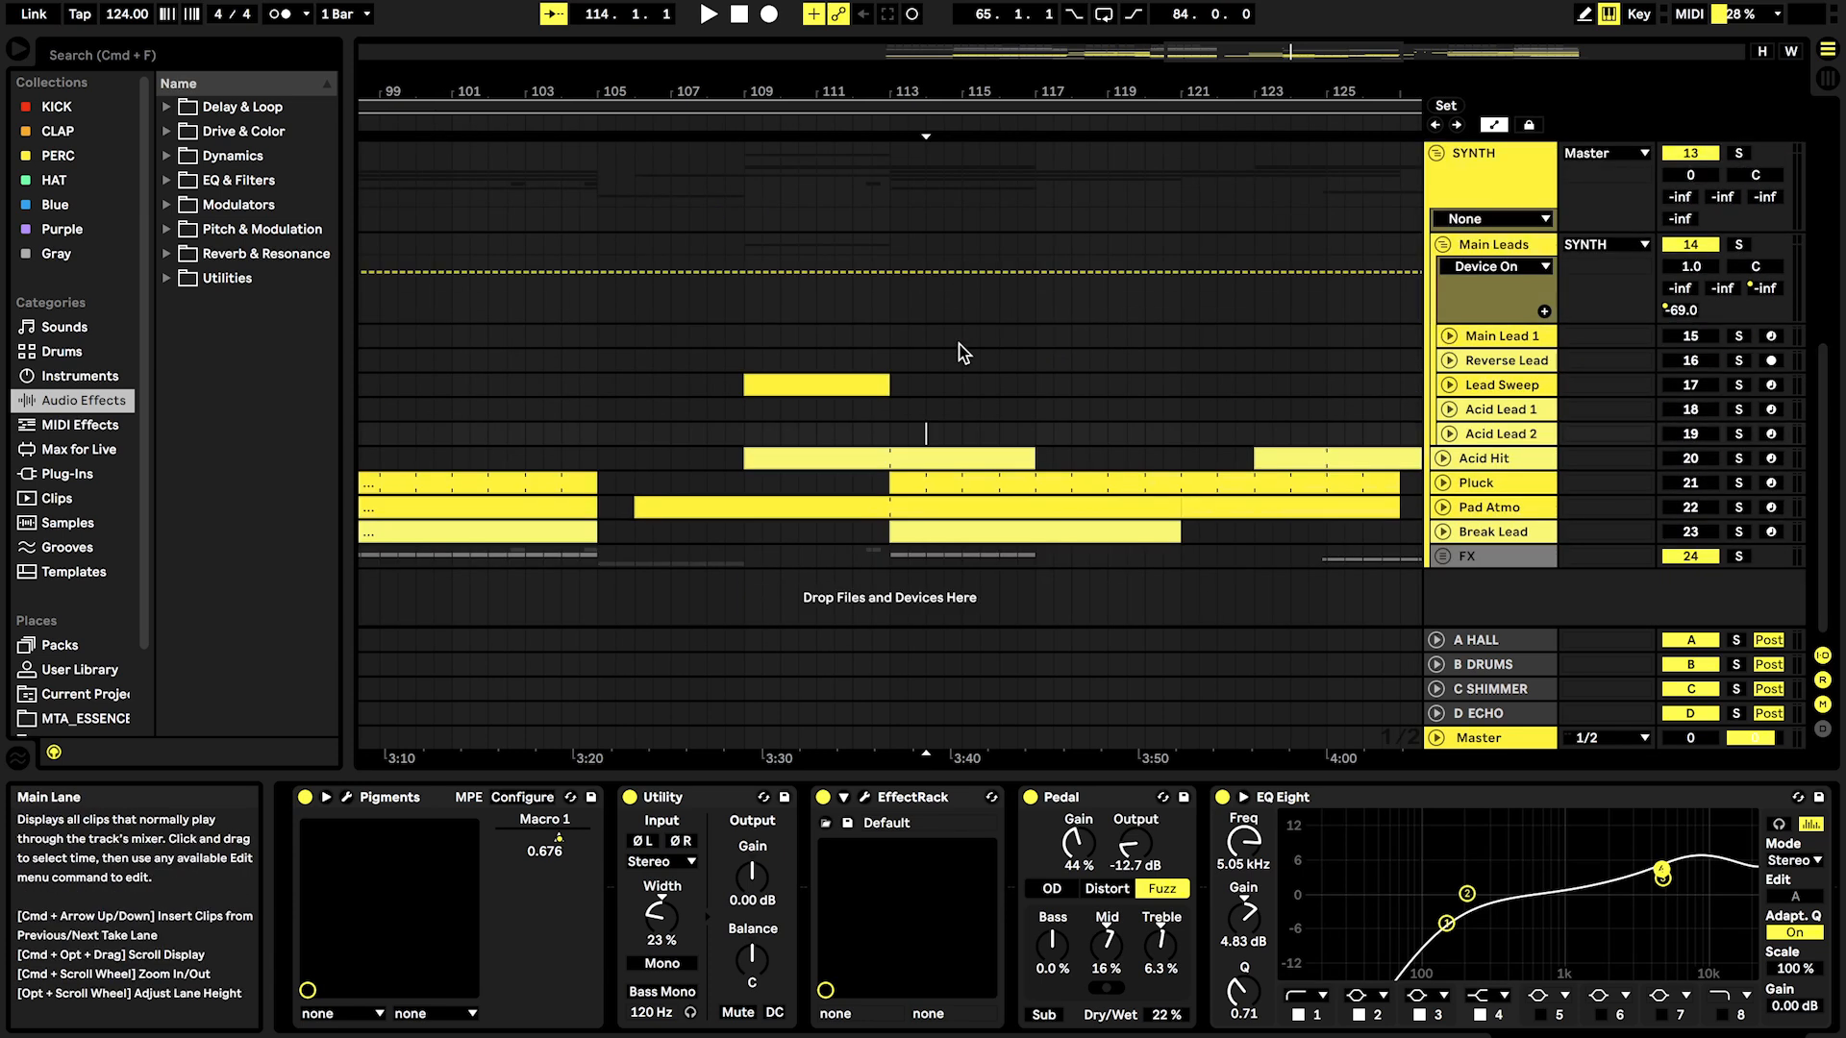
click(1441, 459)
click(1500, 458)
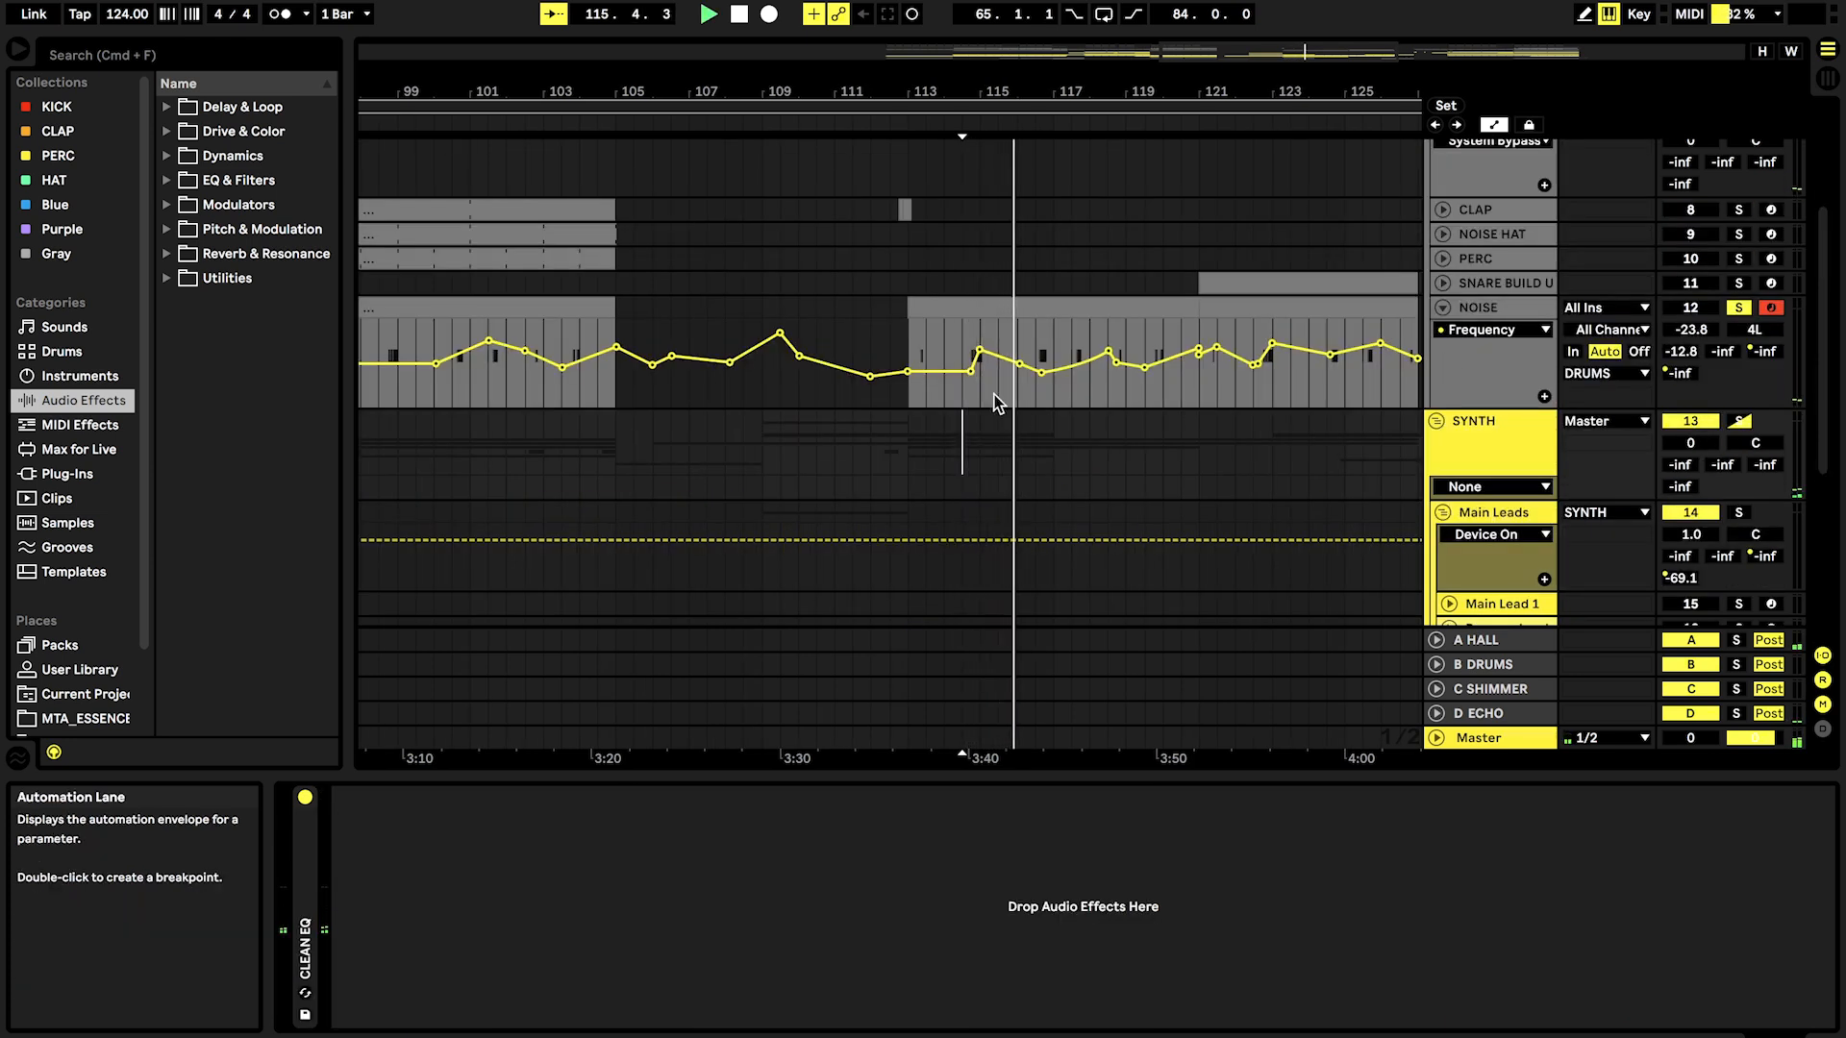
scroll(980, 405, up, 1)
scroll(981, 405, left, 1)
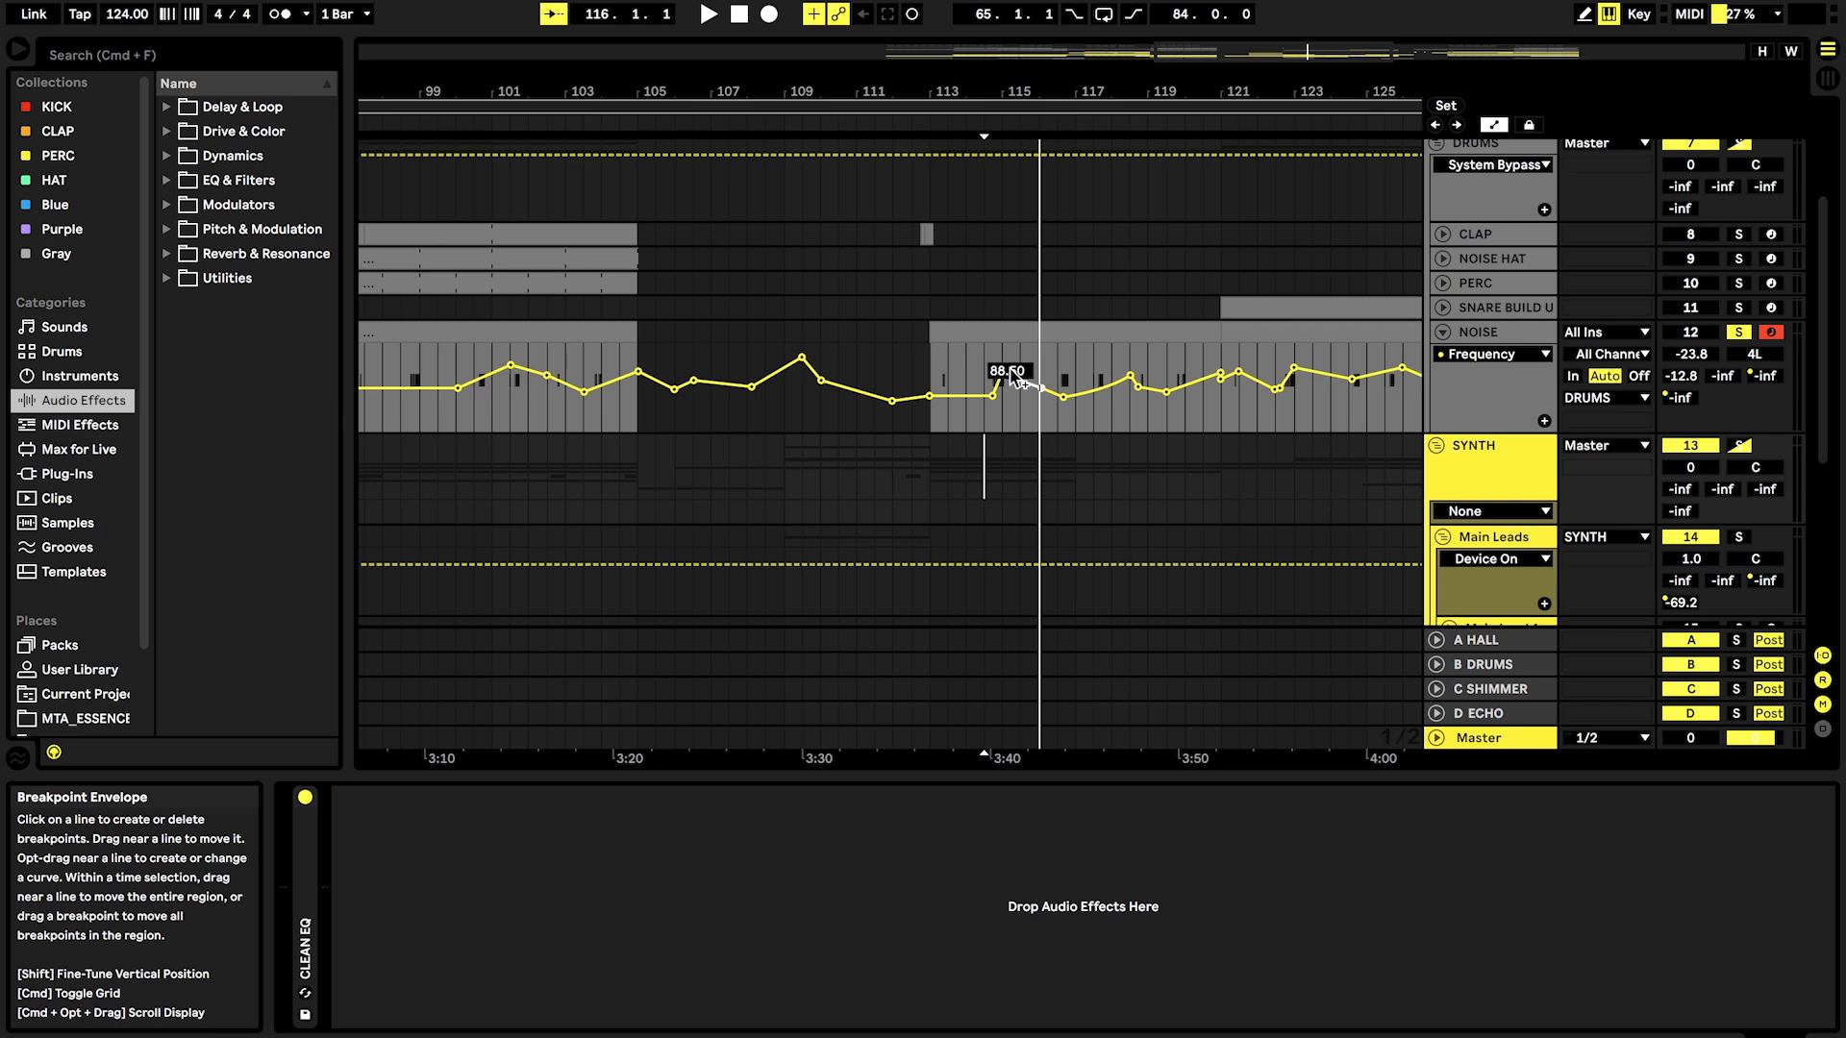
Step: Fold the NOISE track and turn off its solo
click(1441, 332)
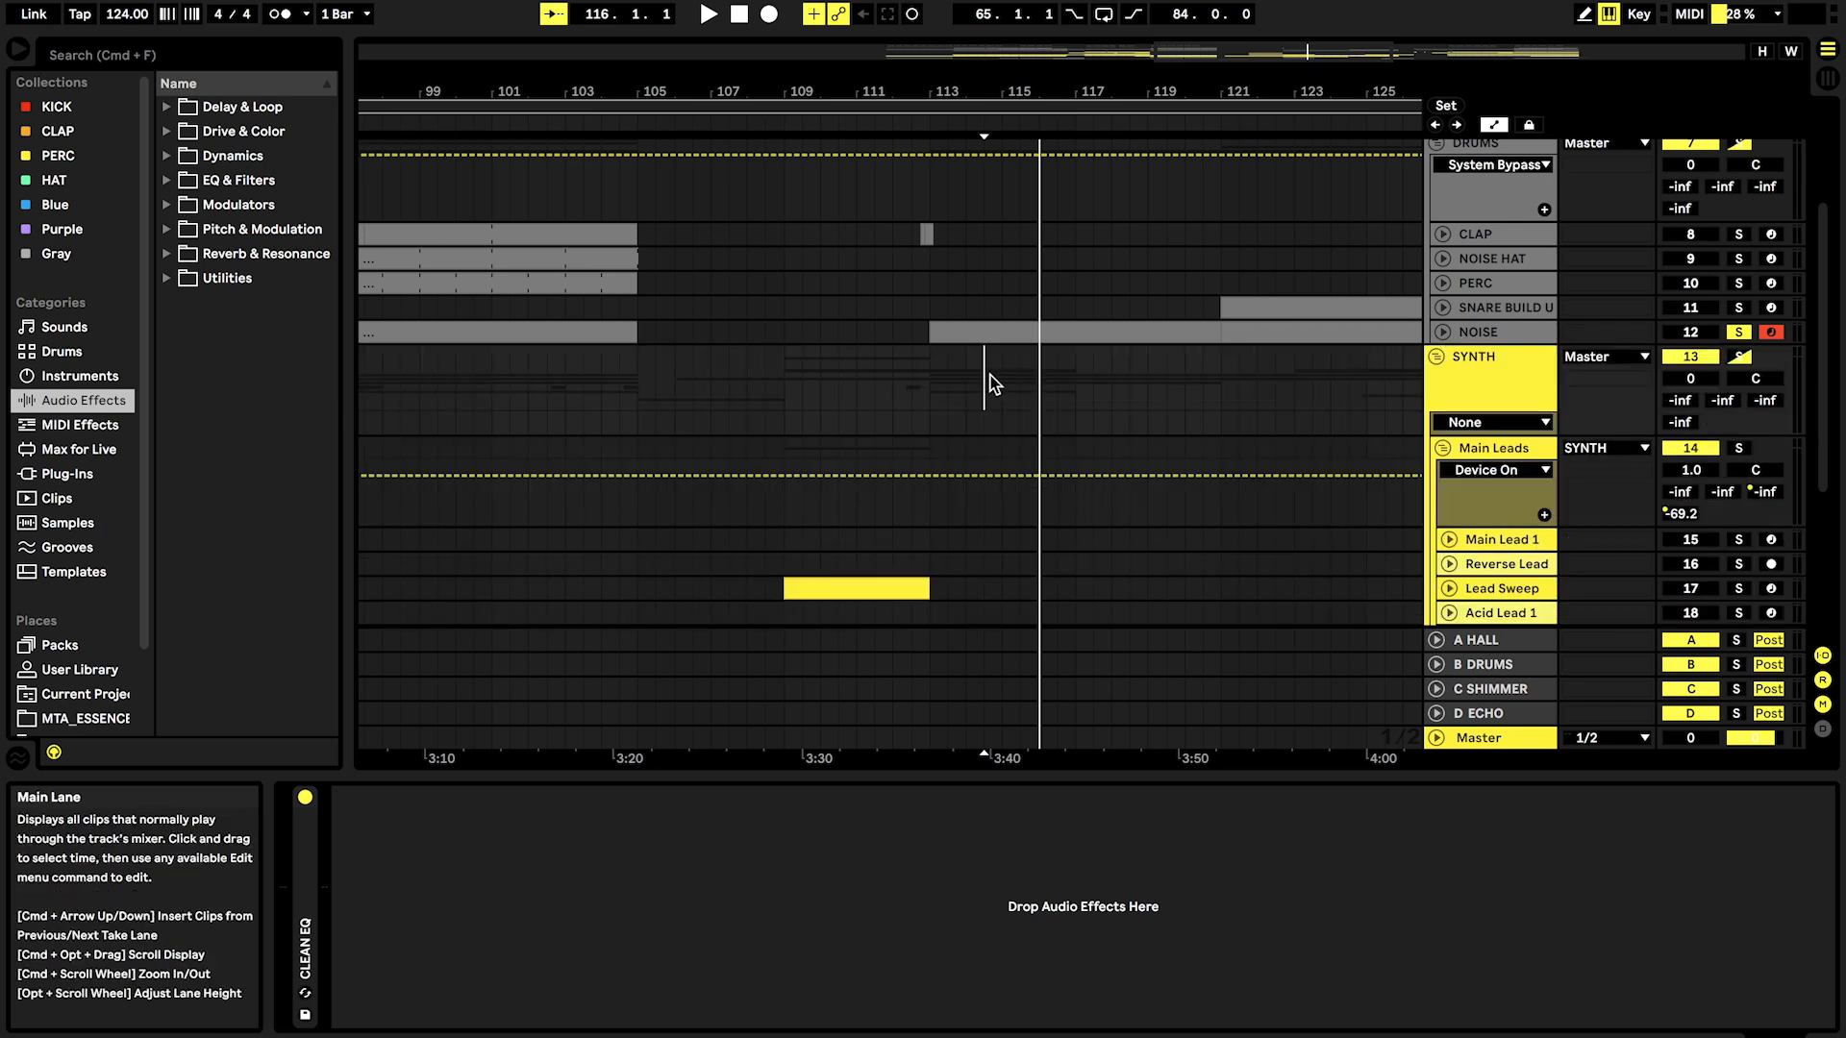
click(1441, 330)
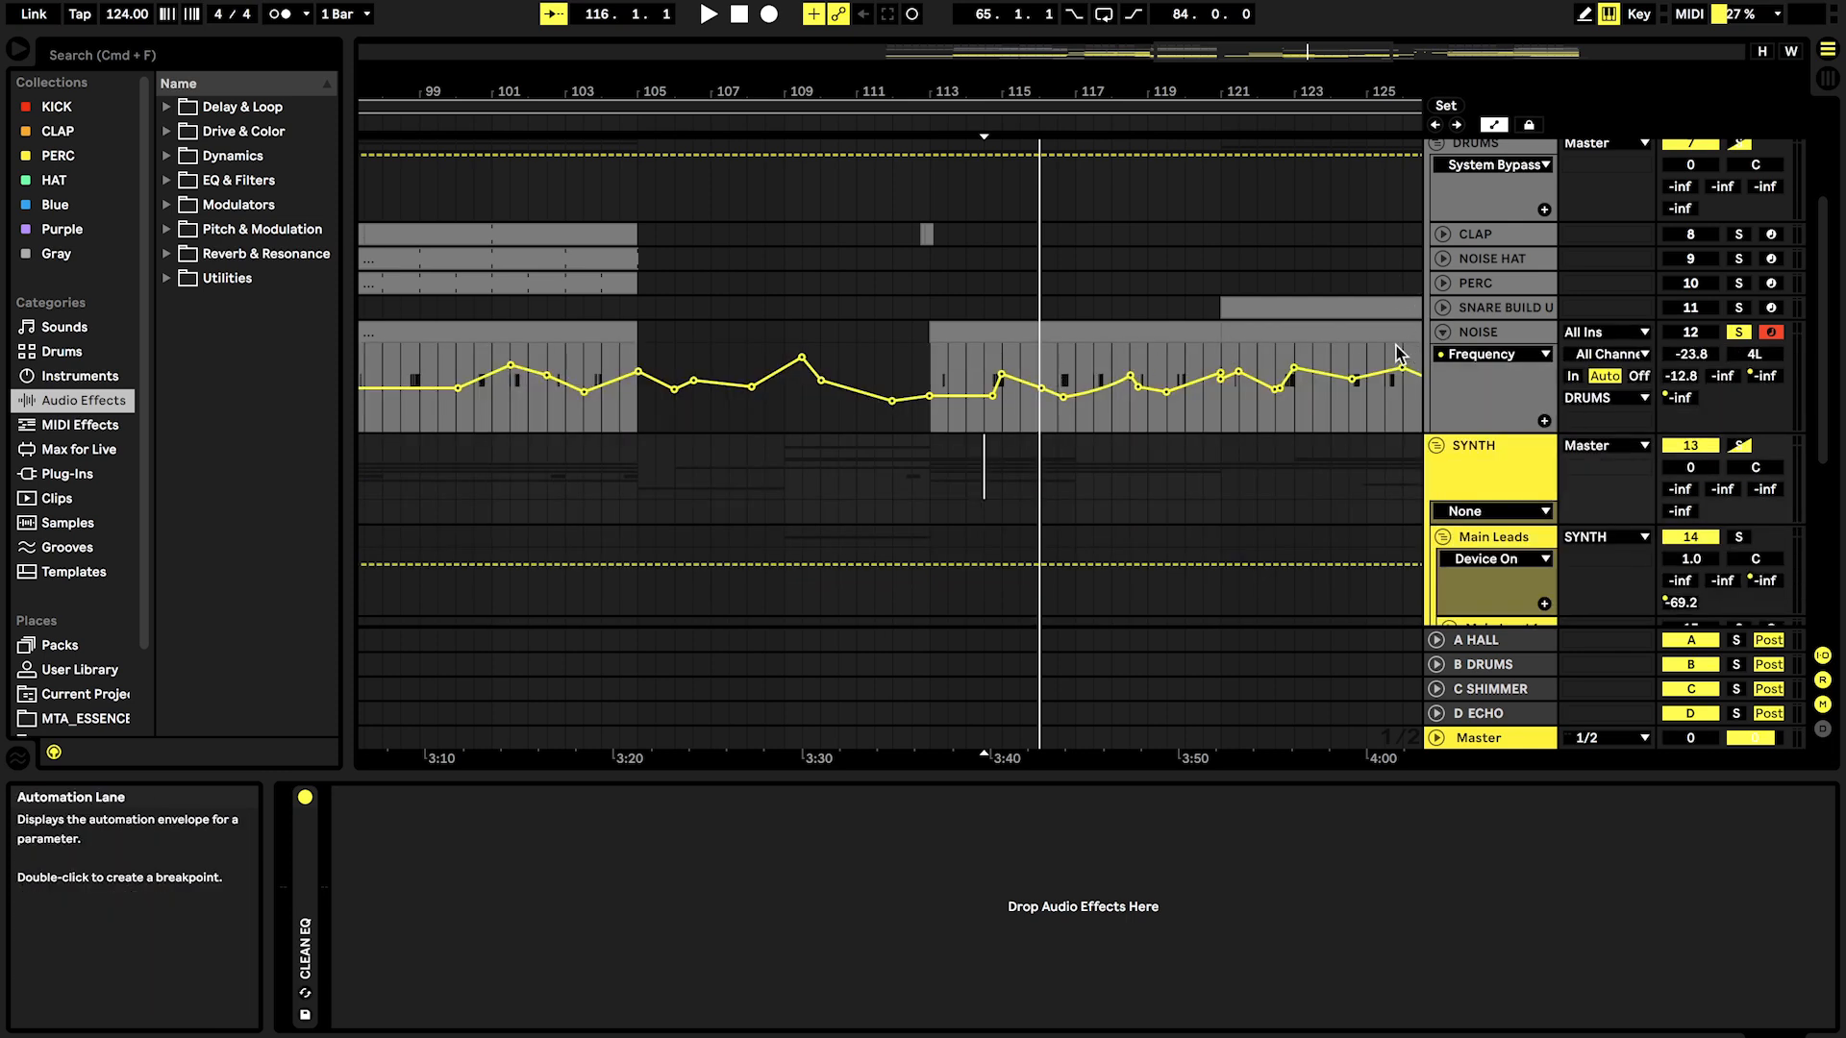
click(1442, 331)
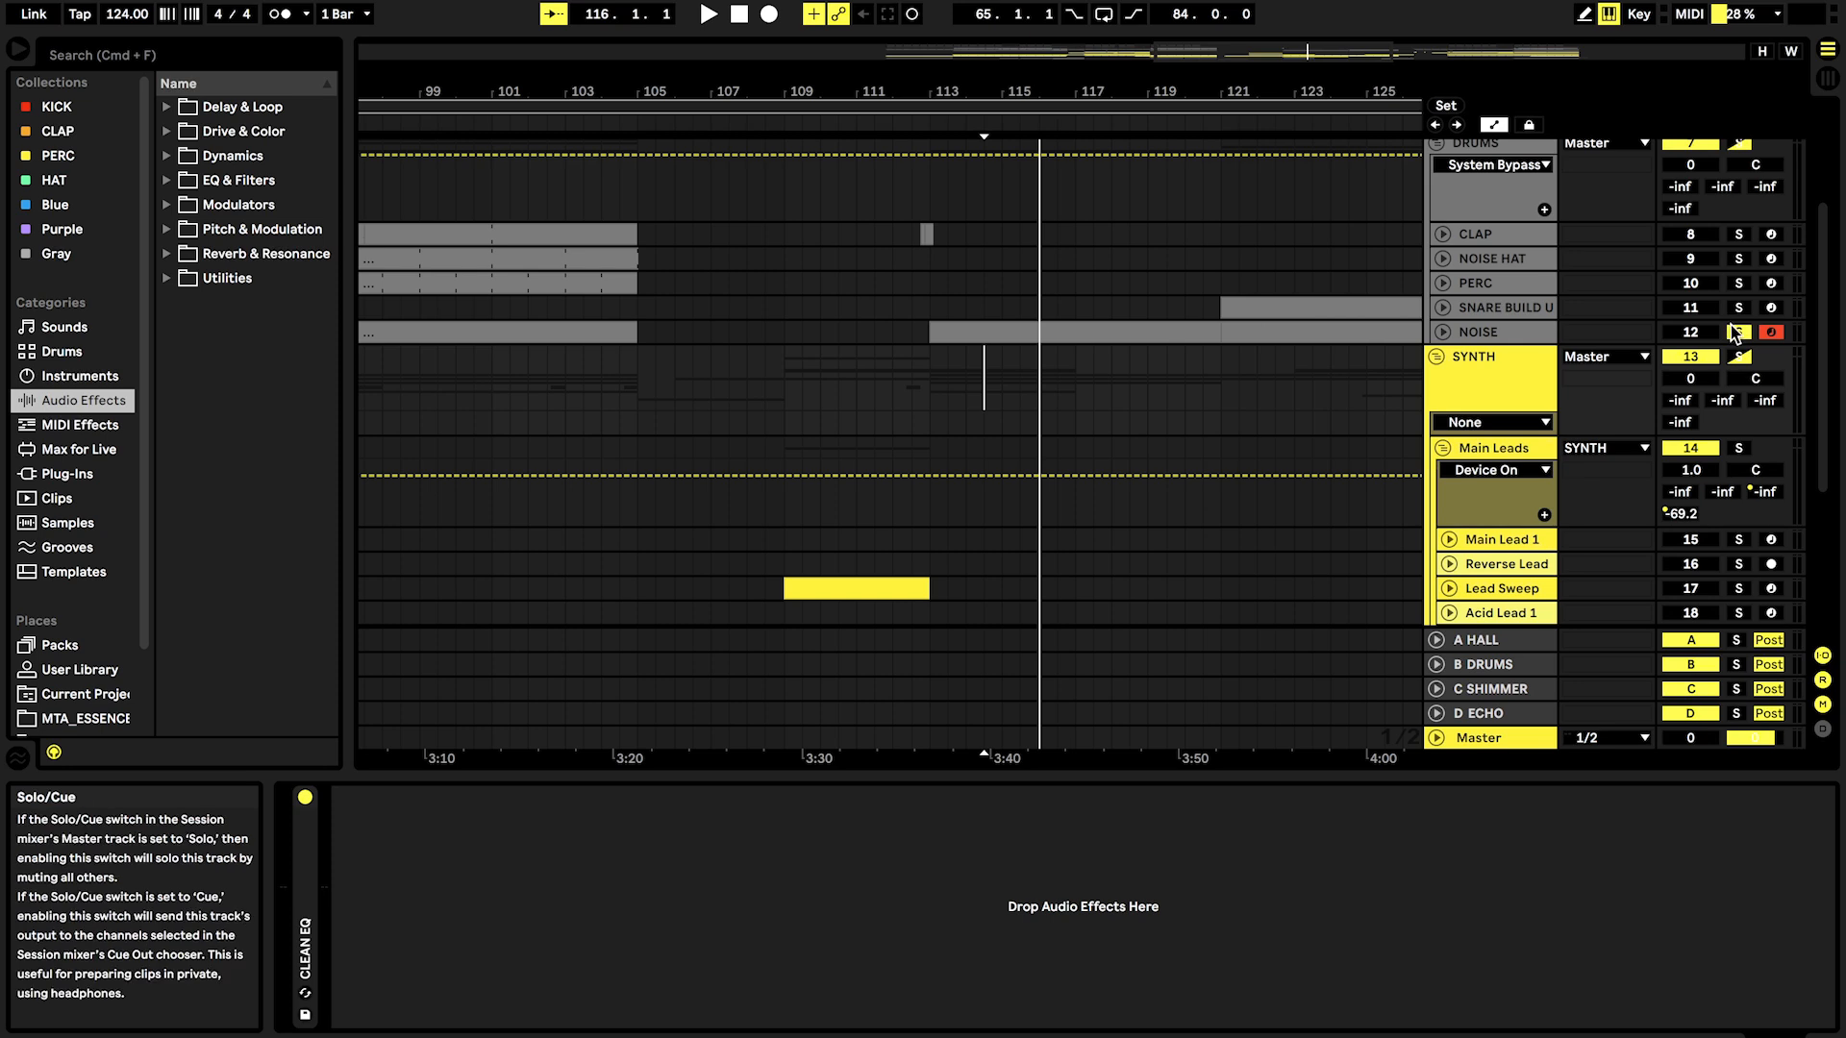
click(1735, 332)
Step: Open the NOISE HAT clip at bar 97, and unfold and solo the NOISE HAT track
scroll(1254, 325, down, 5)
double_click(1027, 262)
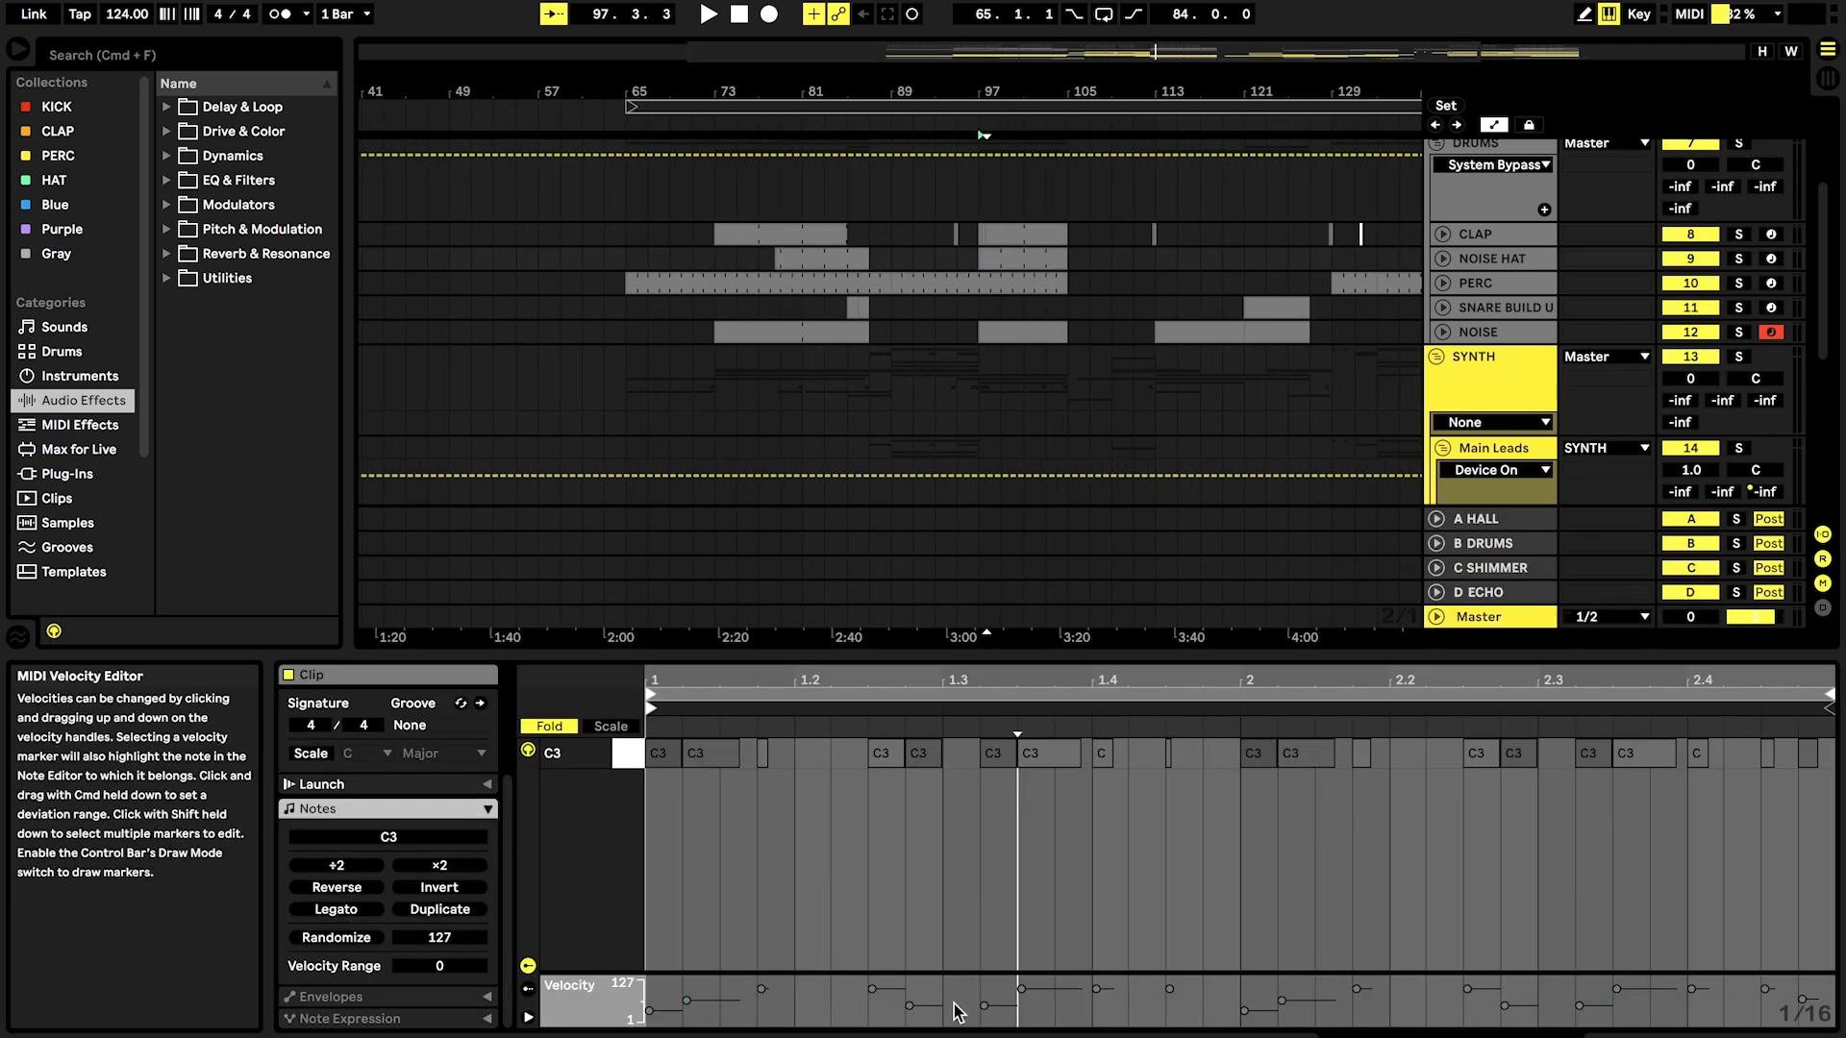
scroll(1221, 327, up, 3)
click(1448, 361)
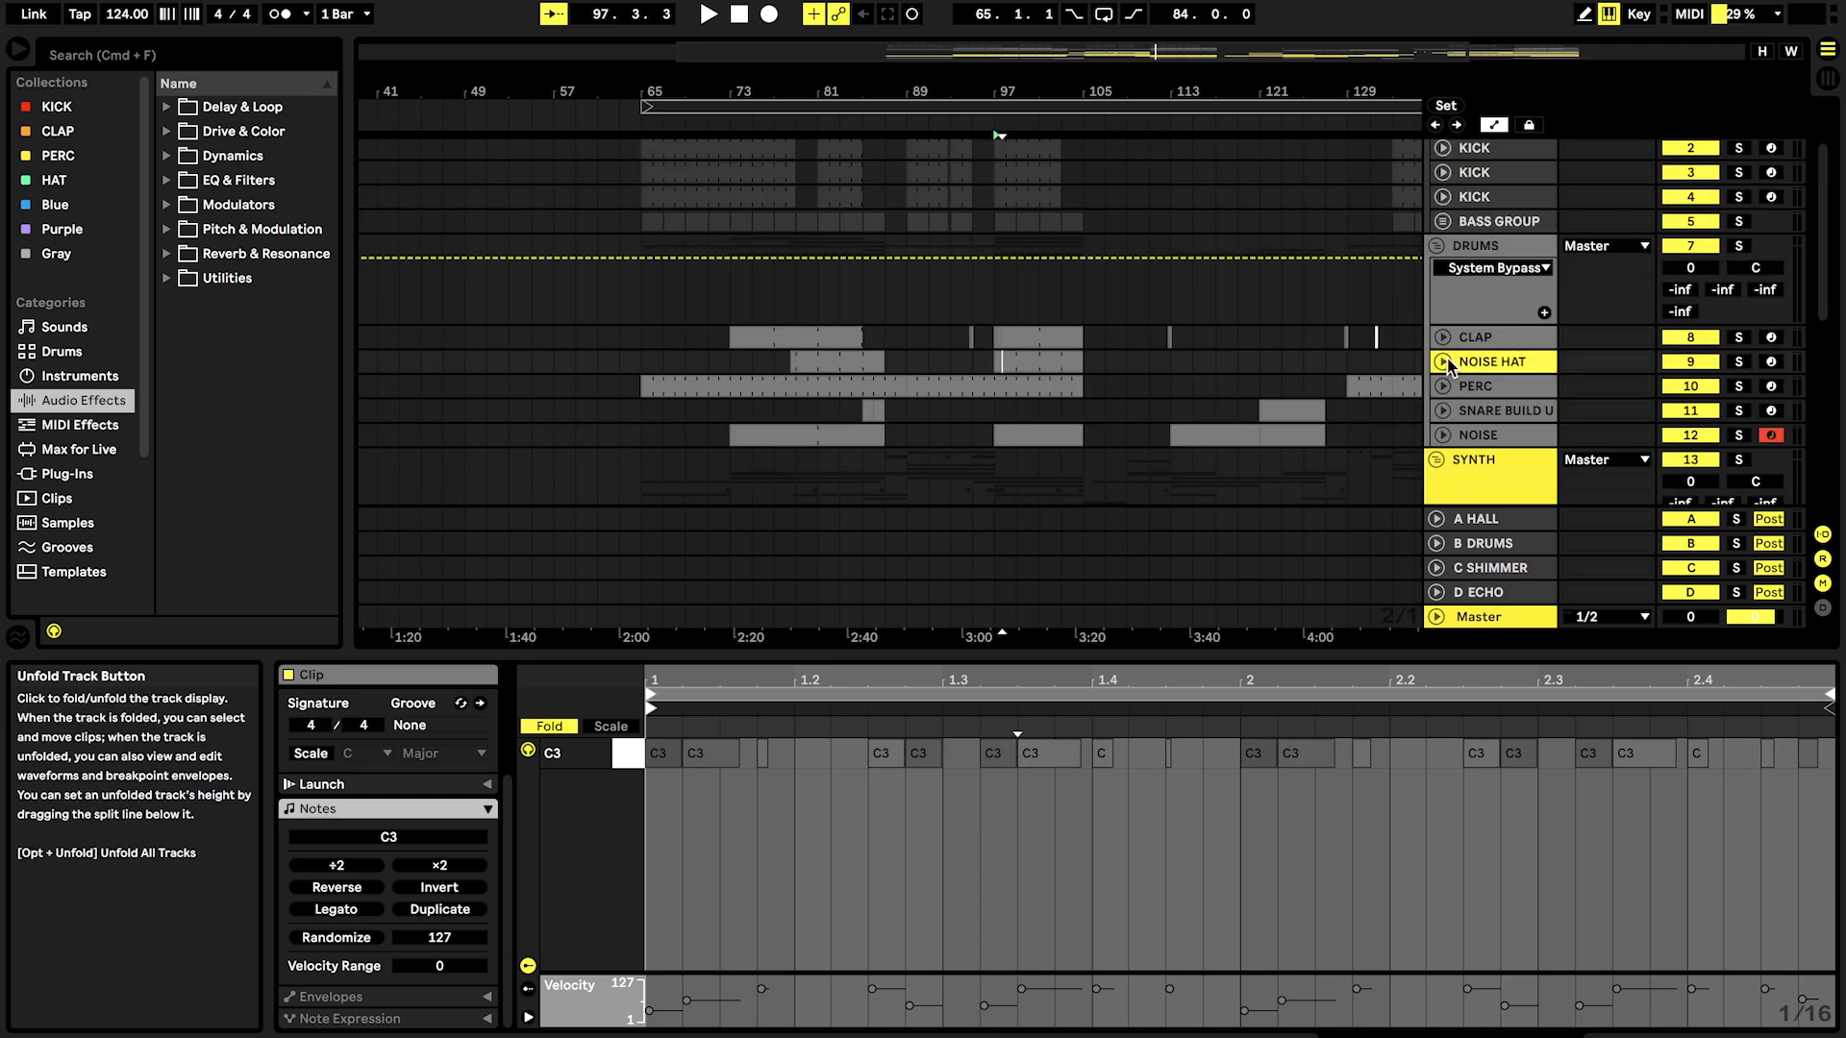
click(1738, 361)
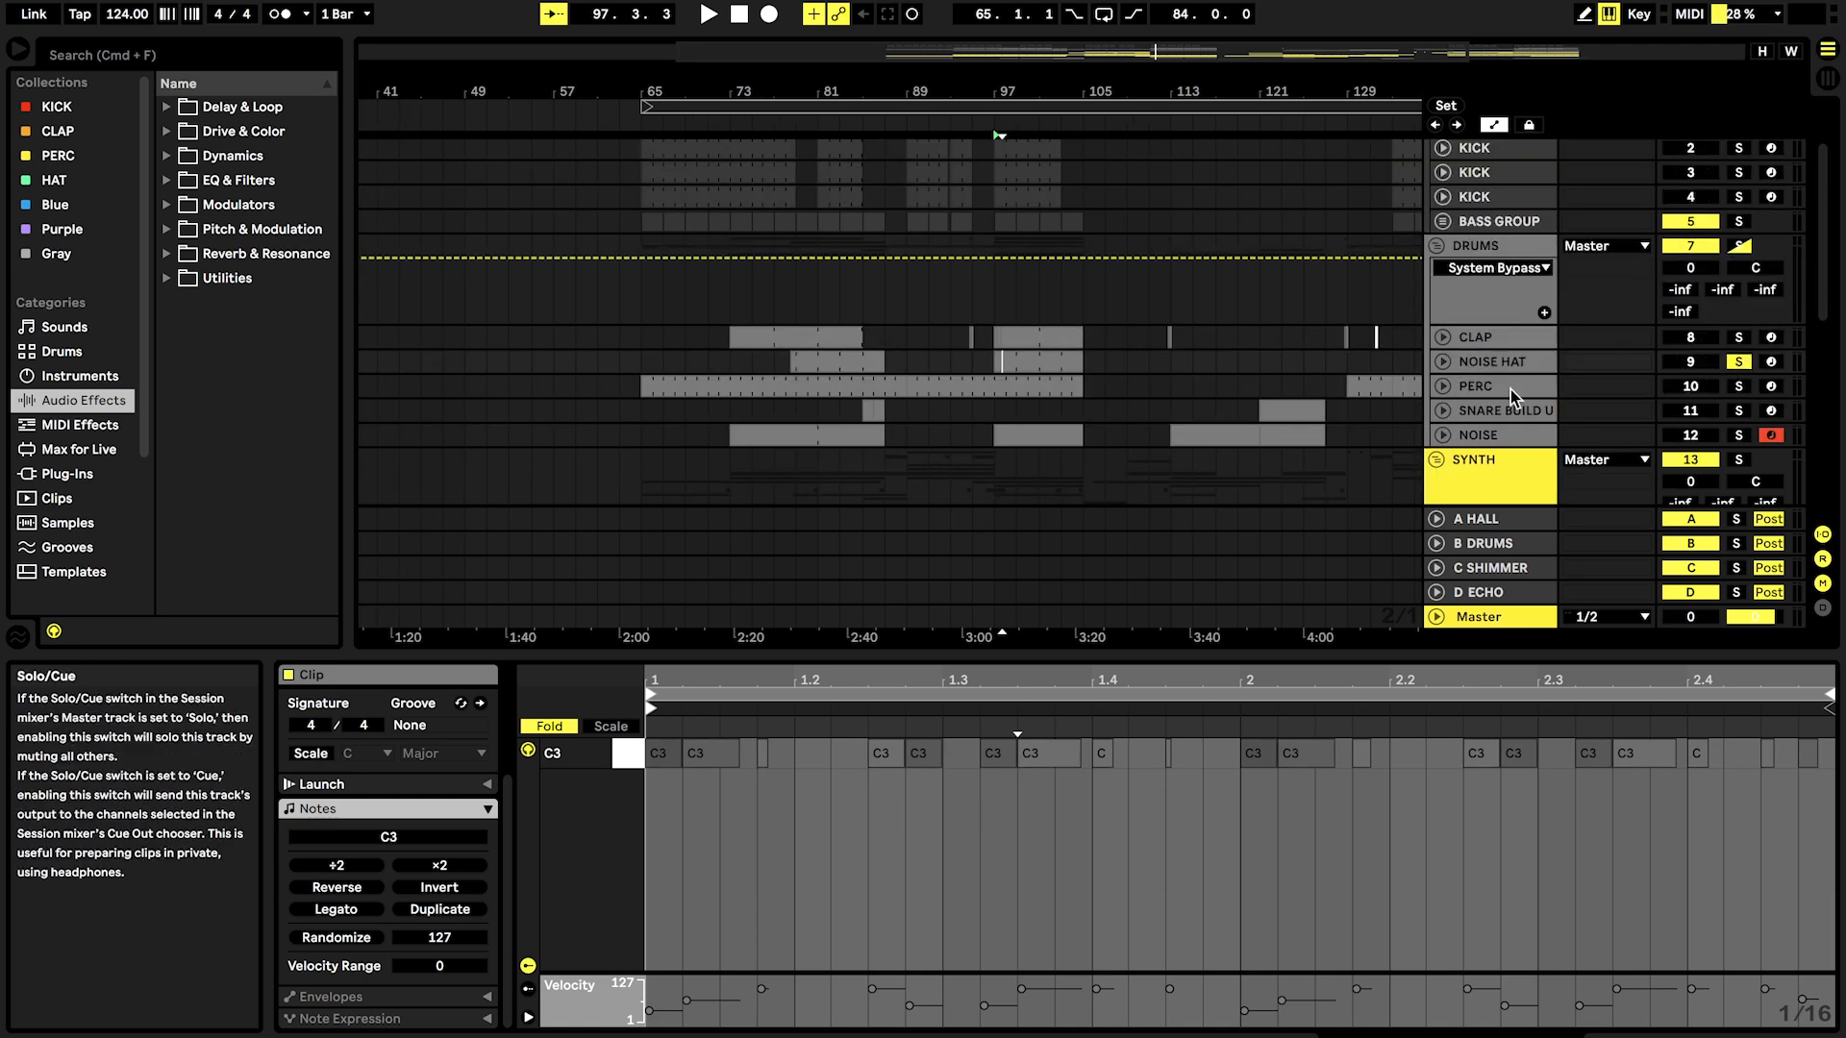
Step: Unfold the Pluck track to show its Fil Cutoff automation and solo it
scroll(1514, 397, down, 3)
scroll(1514, 397, down, 10)
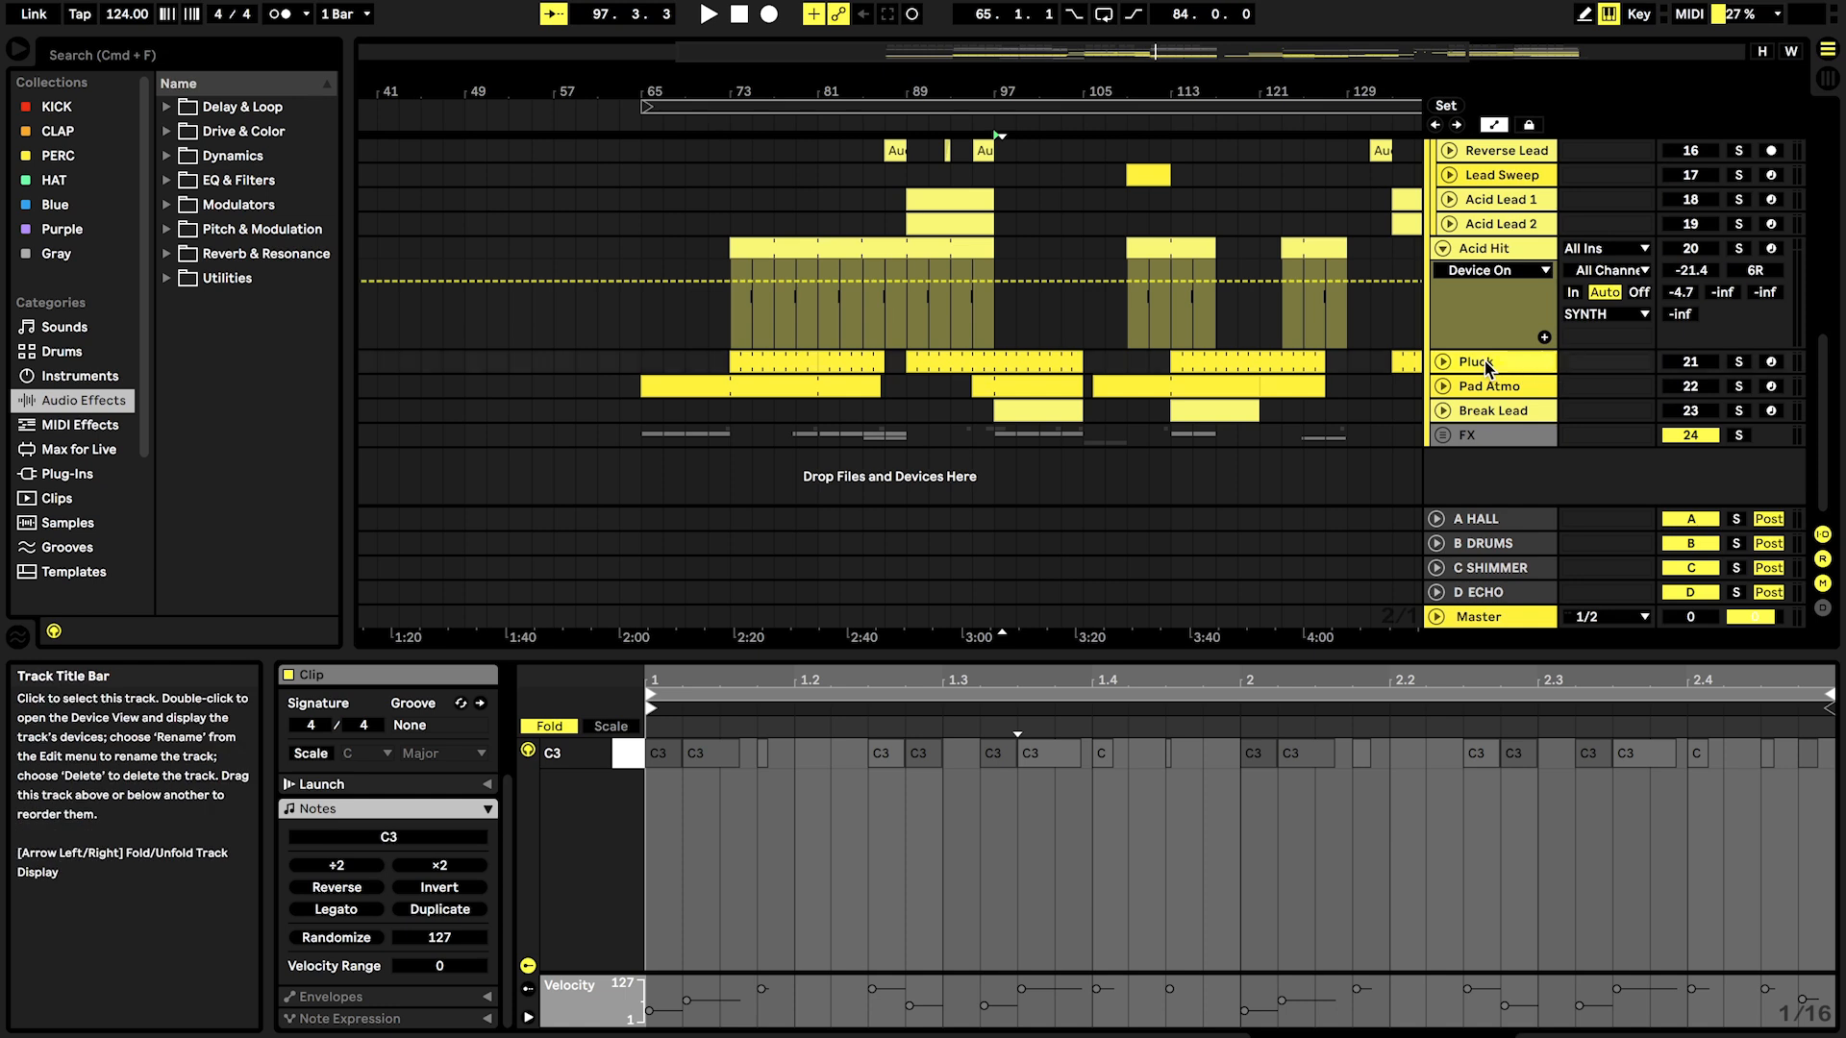
click(1443, 362)
click(1738, 361)
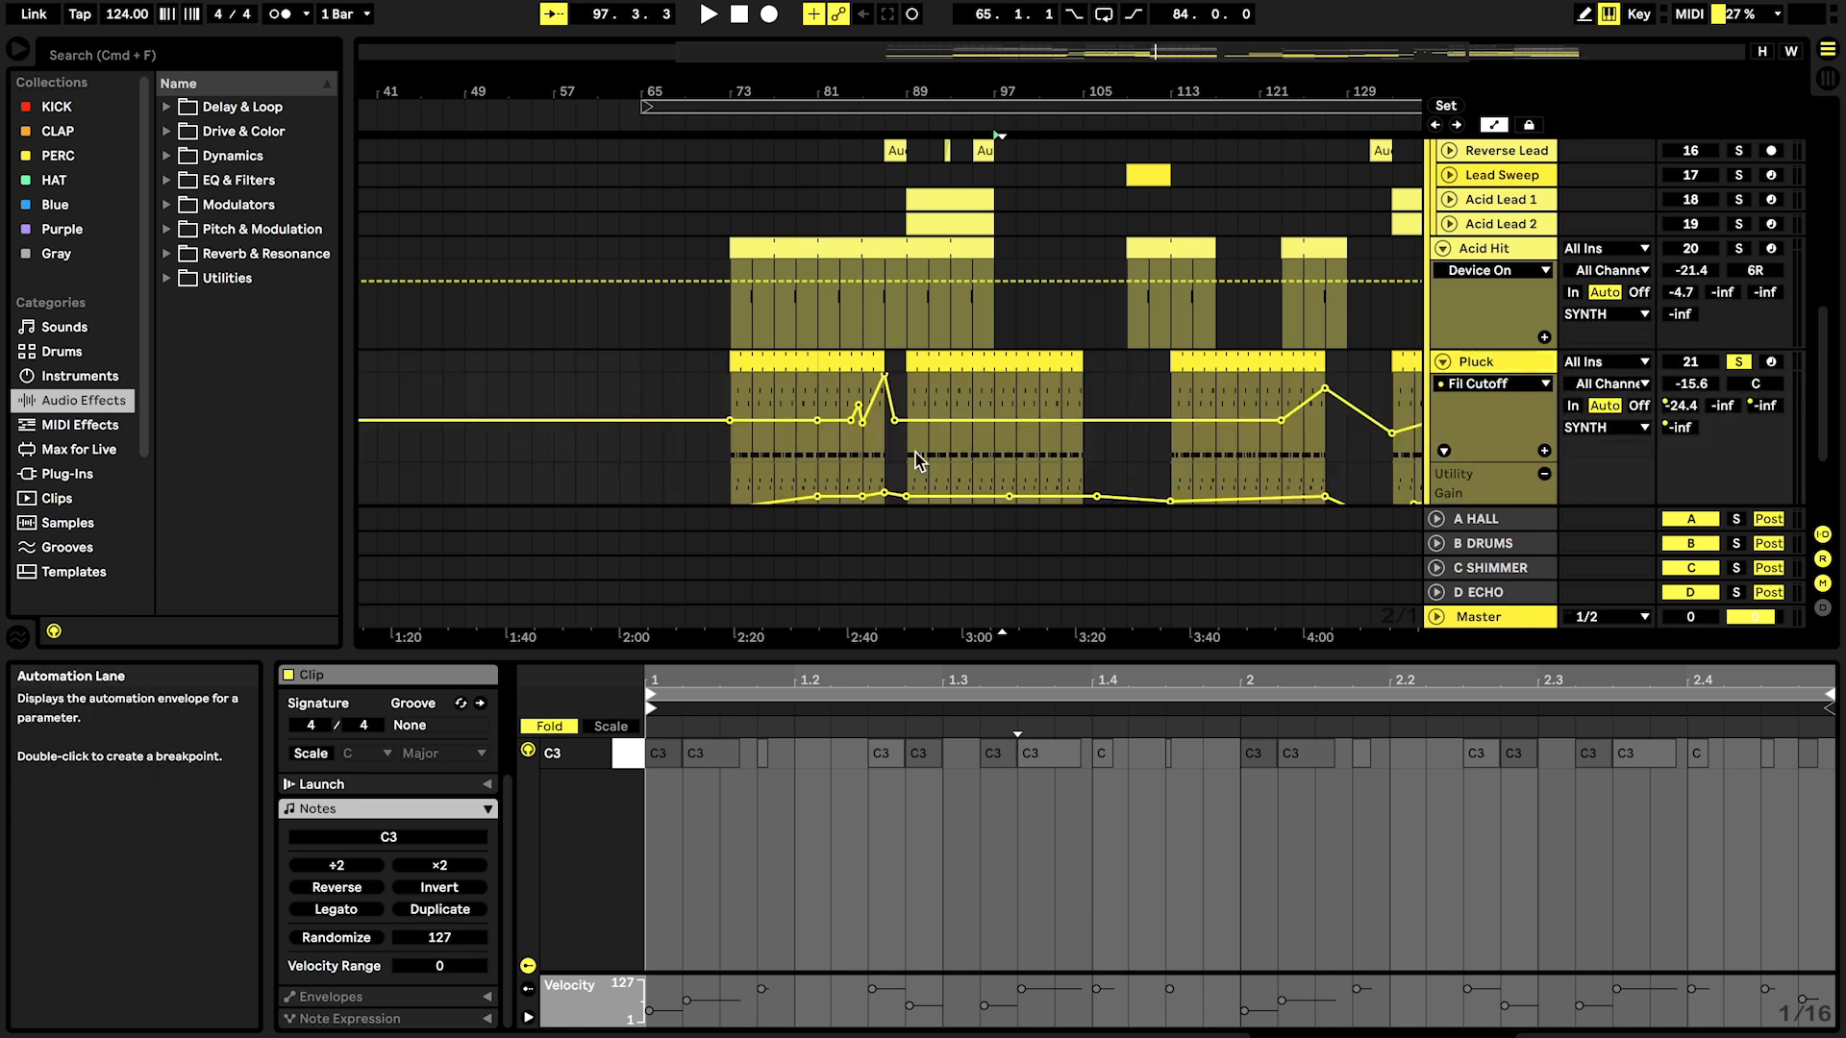
Step: Play the Pluck and NOISE HAT clips selected together at bars 81–87 and compare their notes with the note editor's Fold off
click(918, 462)
scroll(904, 408, up, 10)
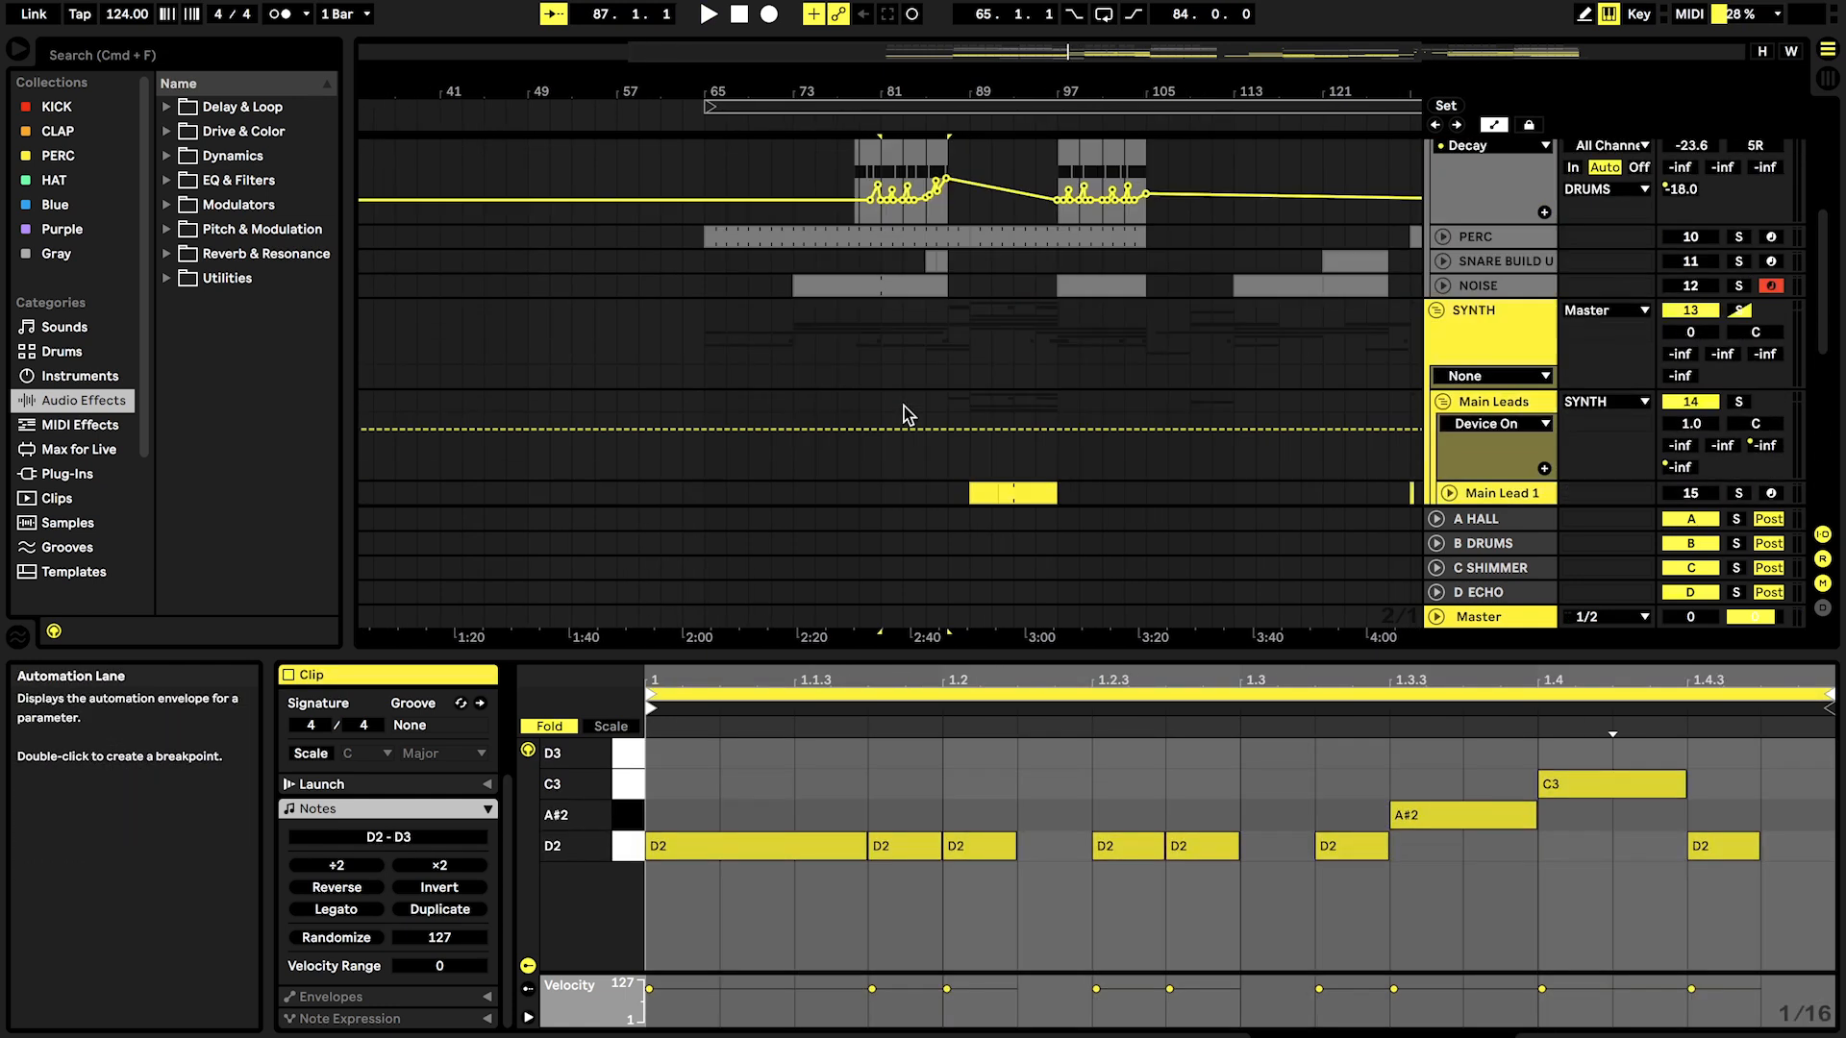
super+click(910, 316)
key(space)
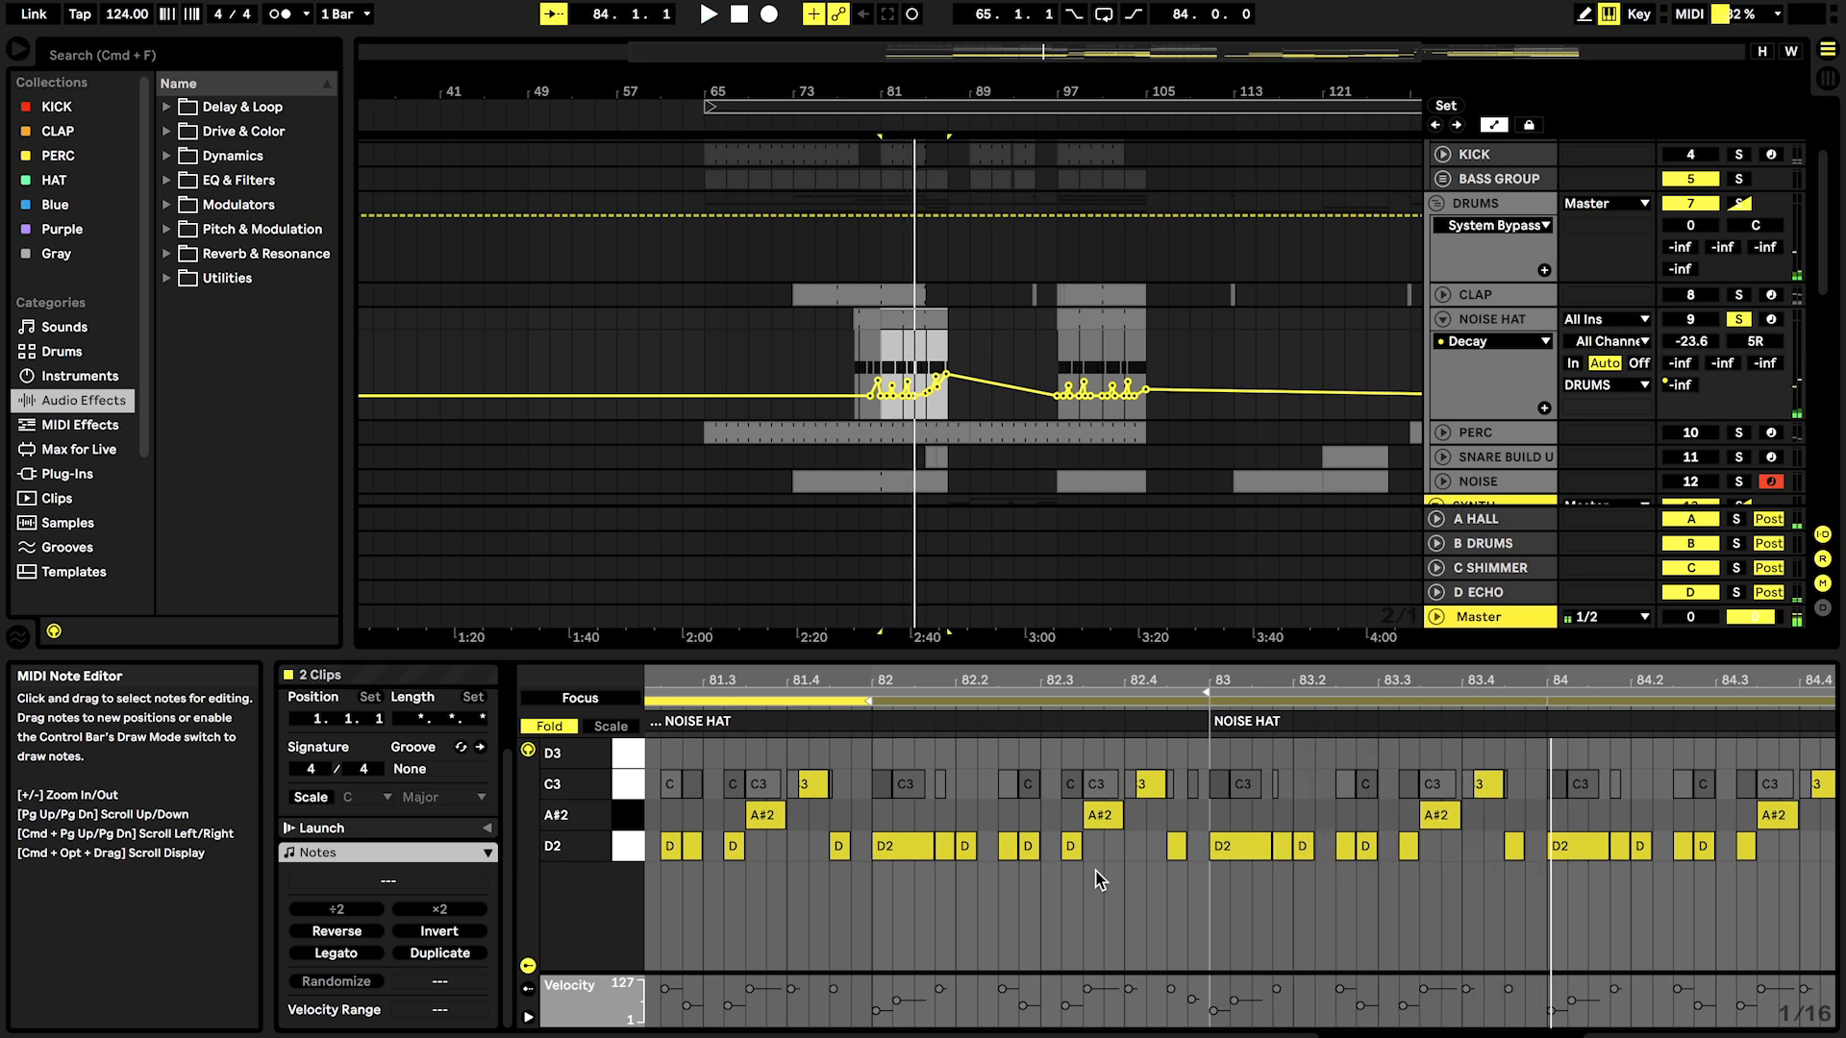
scroll(955, 915, left, 3)
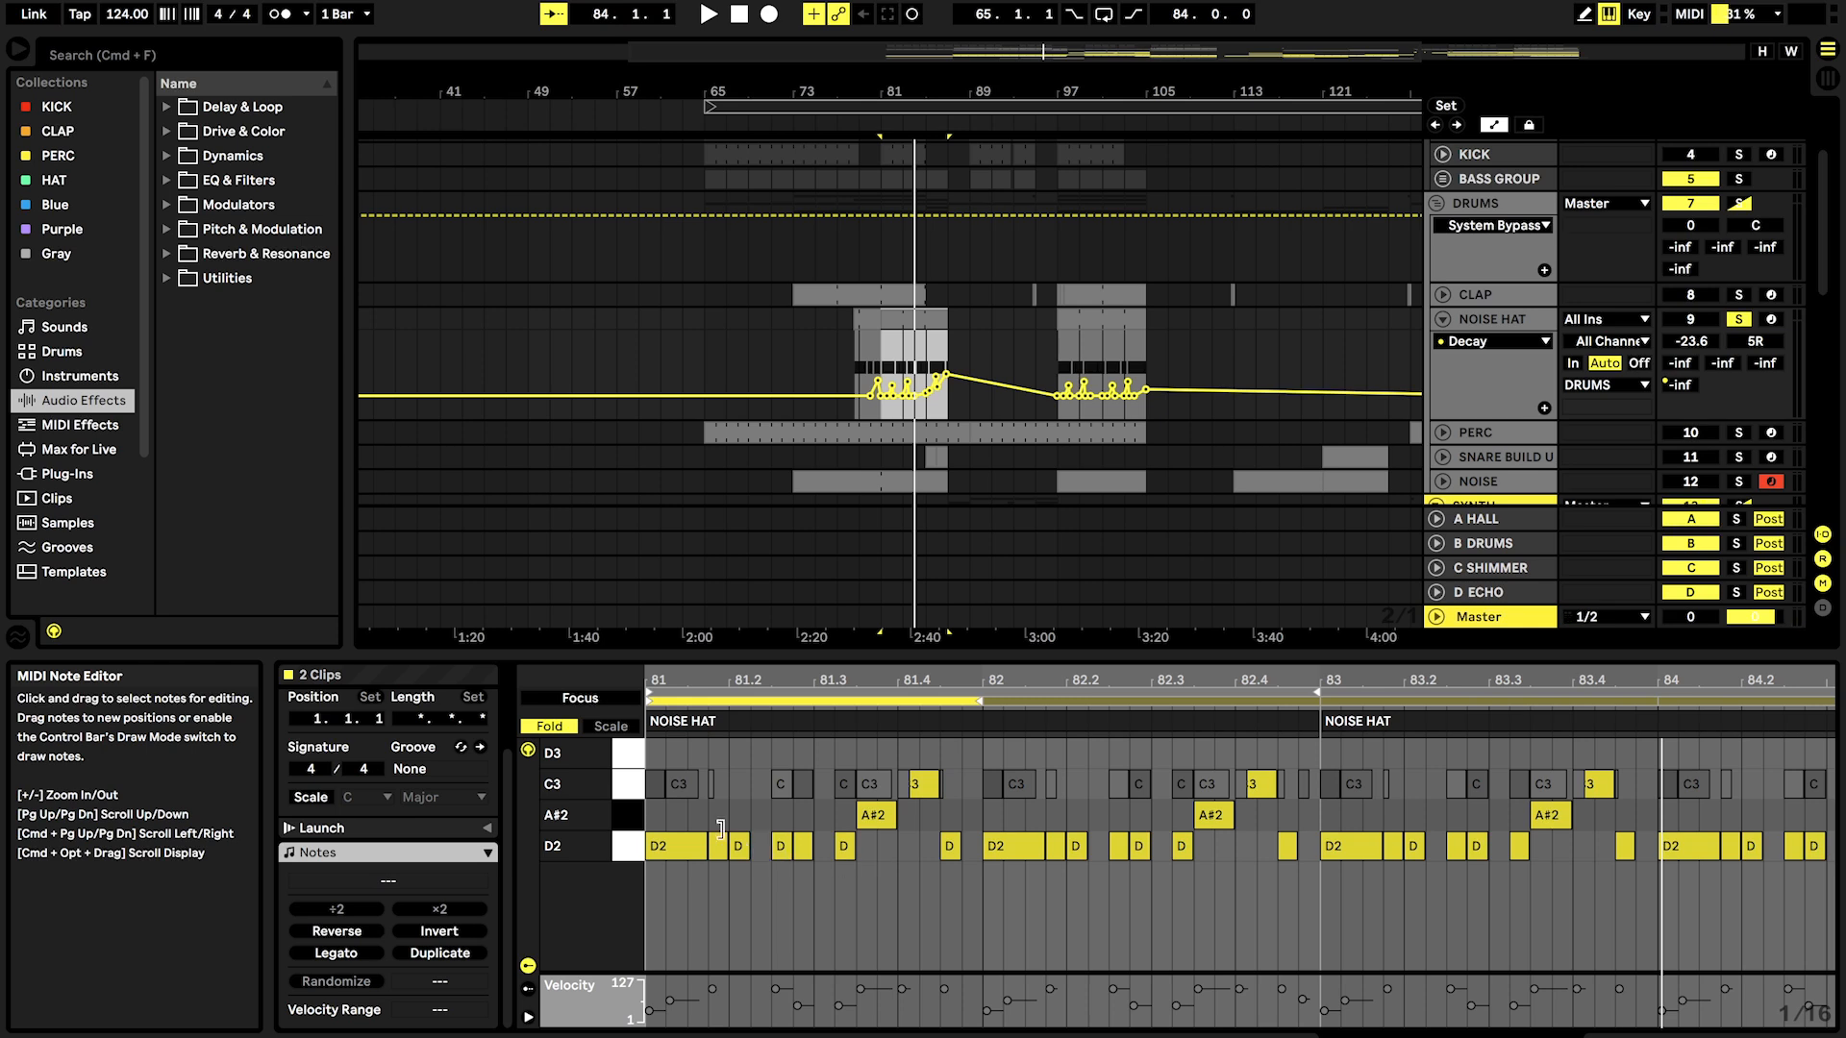
click(551, 727)
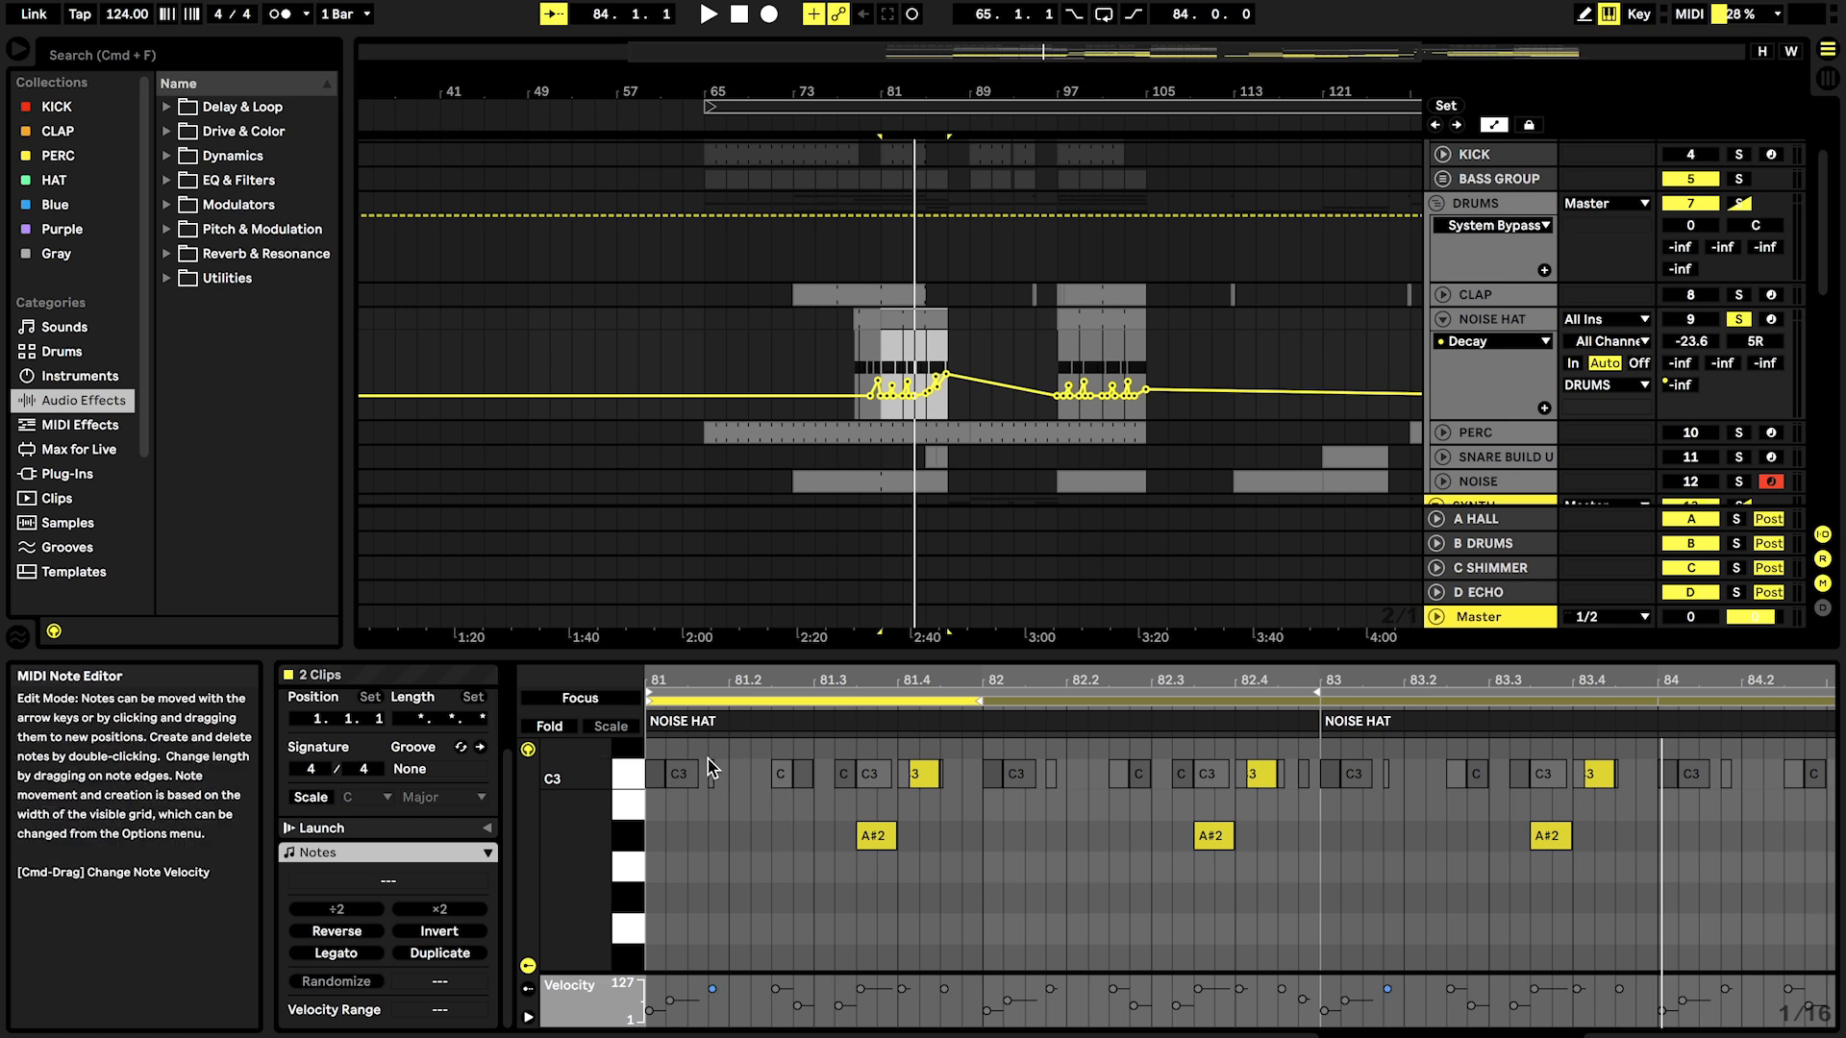
Step: Fold the NOISE HAT track, clear the solos and show the NOISE HAT device chain
click(1440, 322)
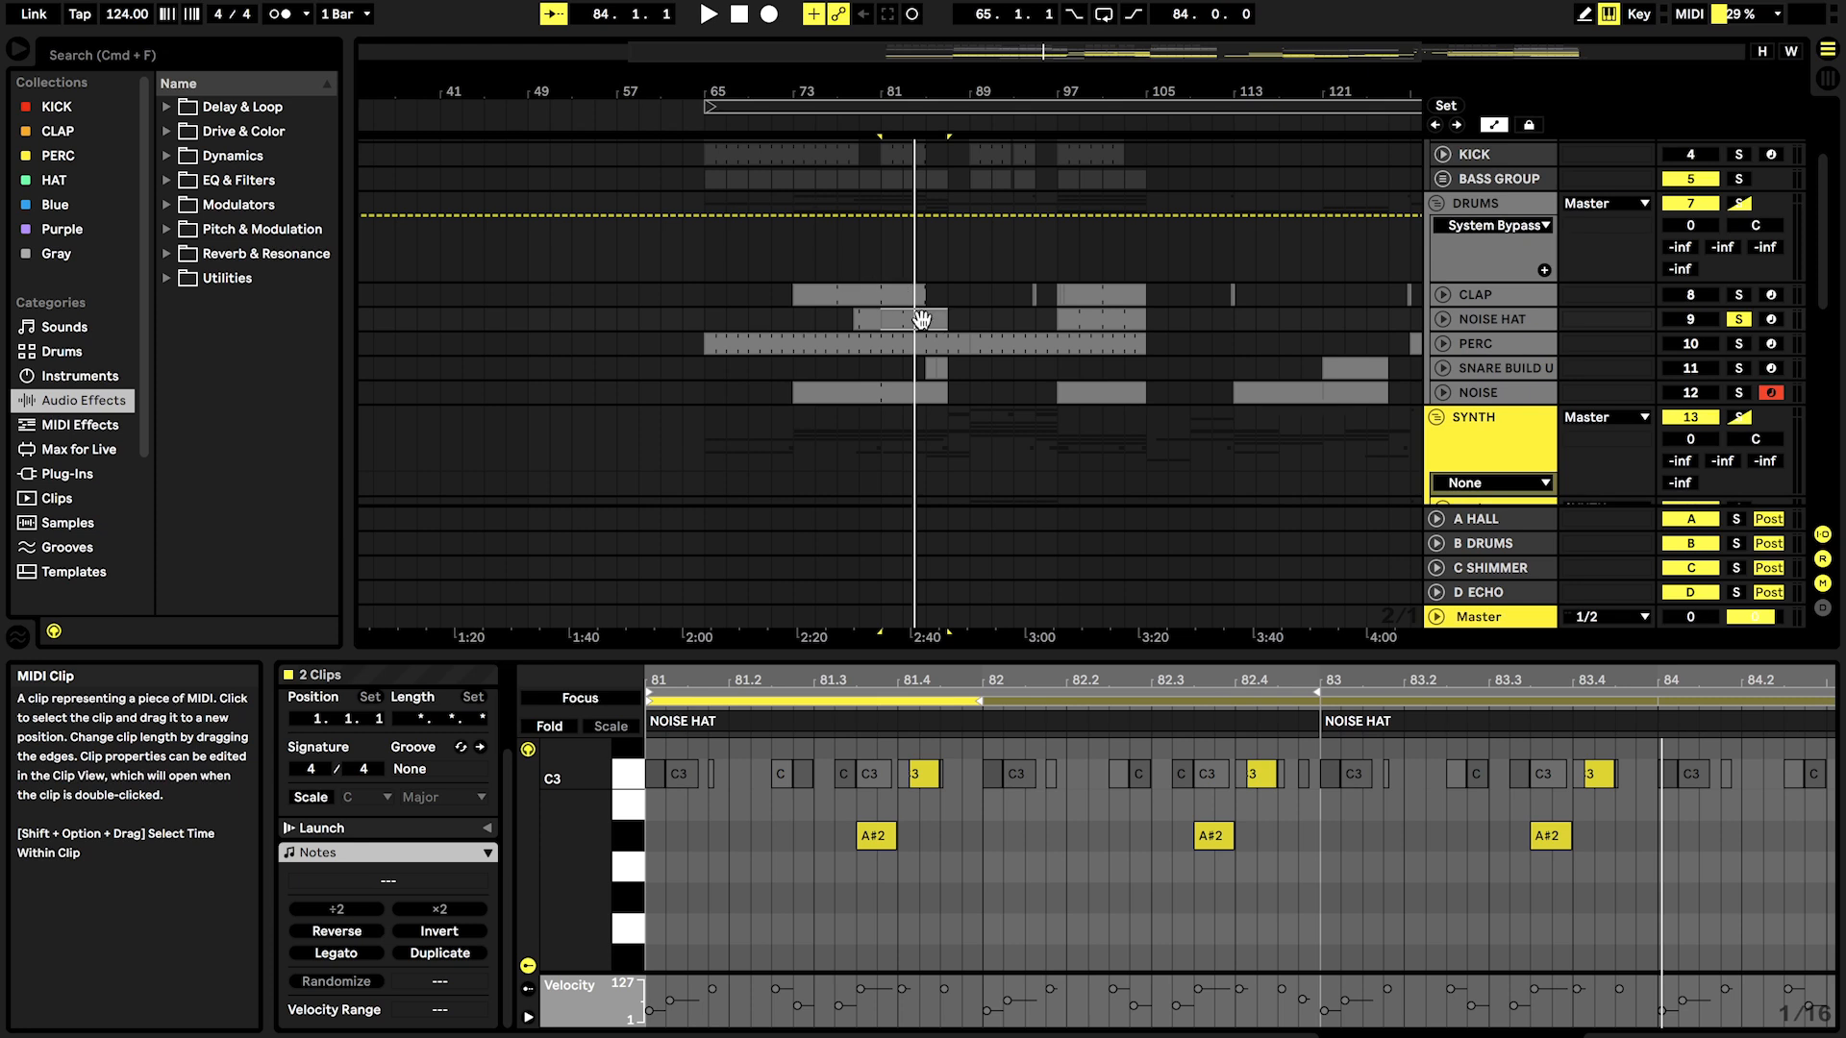
click(1501, 319)
click(1738, 319)
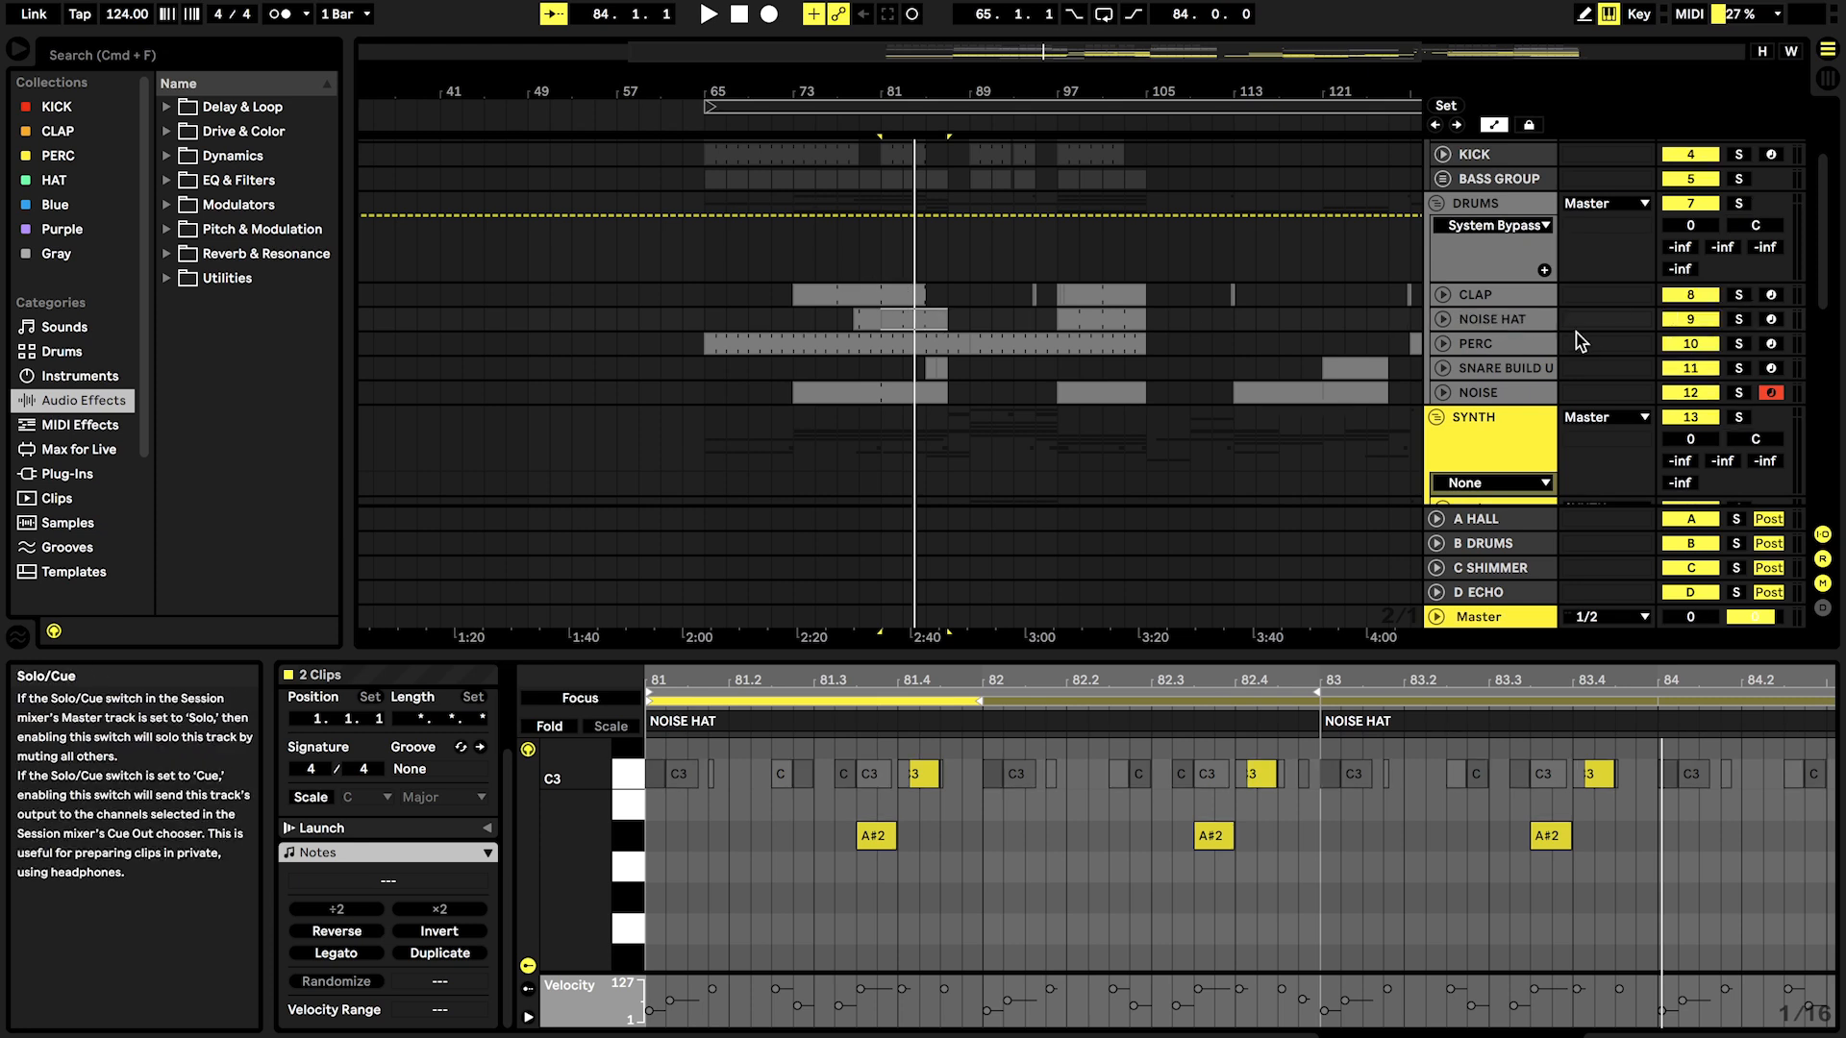
click(1521, 320)
scroll(944, 310, down, 1)
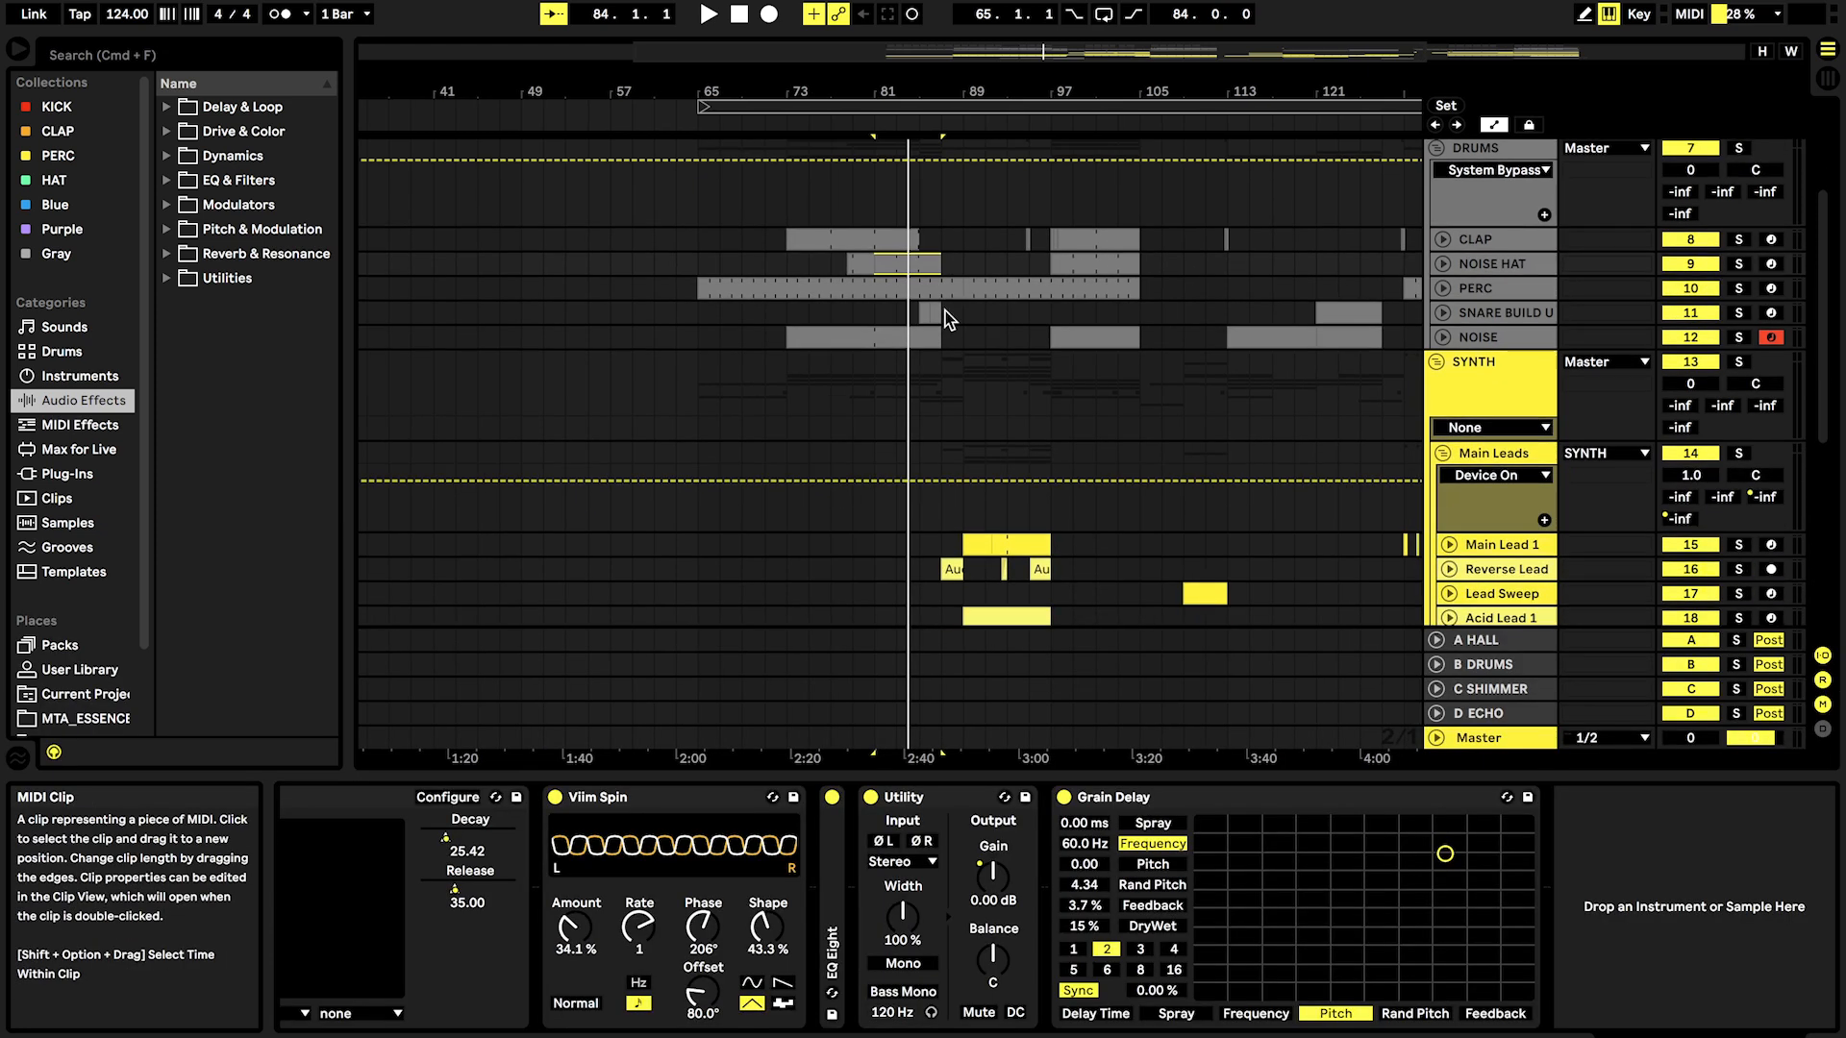
scroll(944, 309, down, 2)
scroll(942, 296, up, 2)
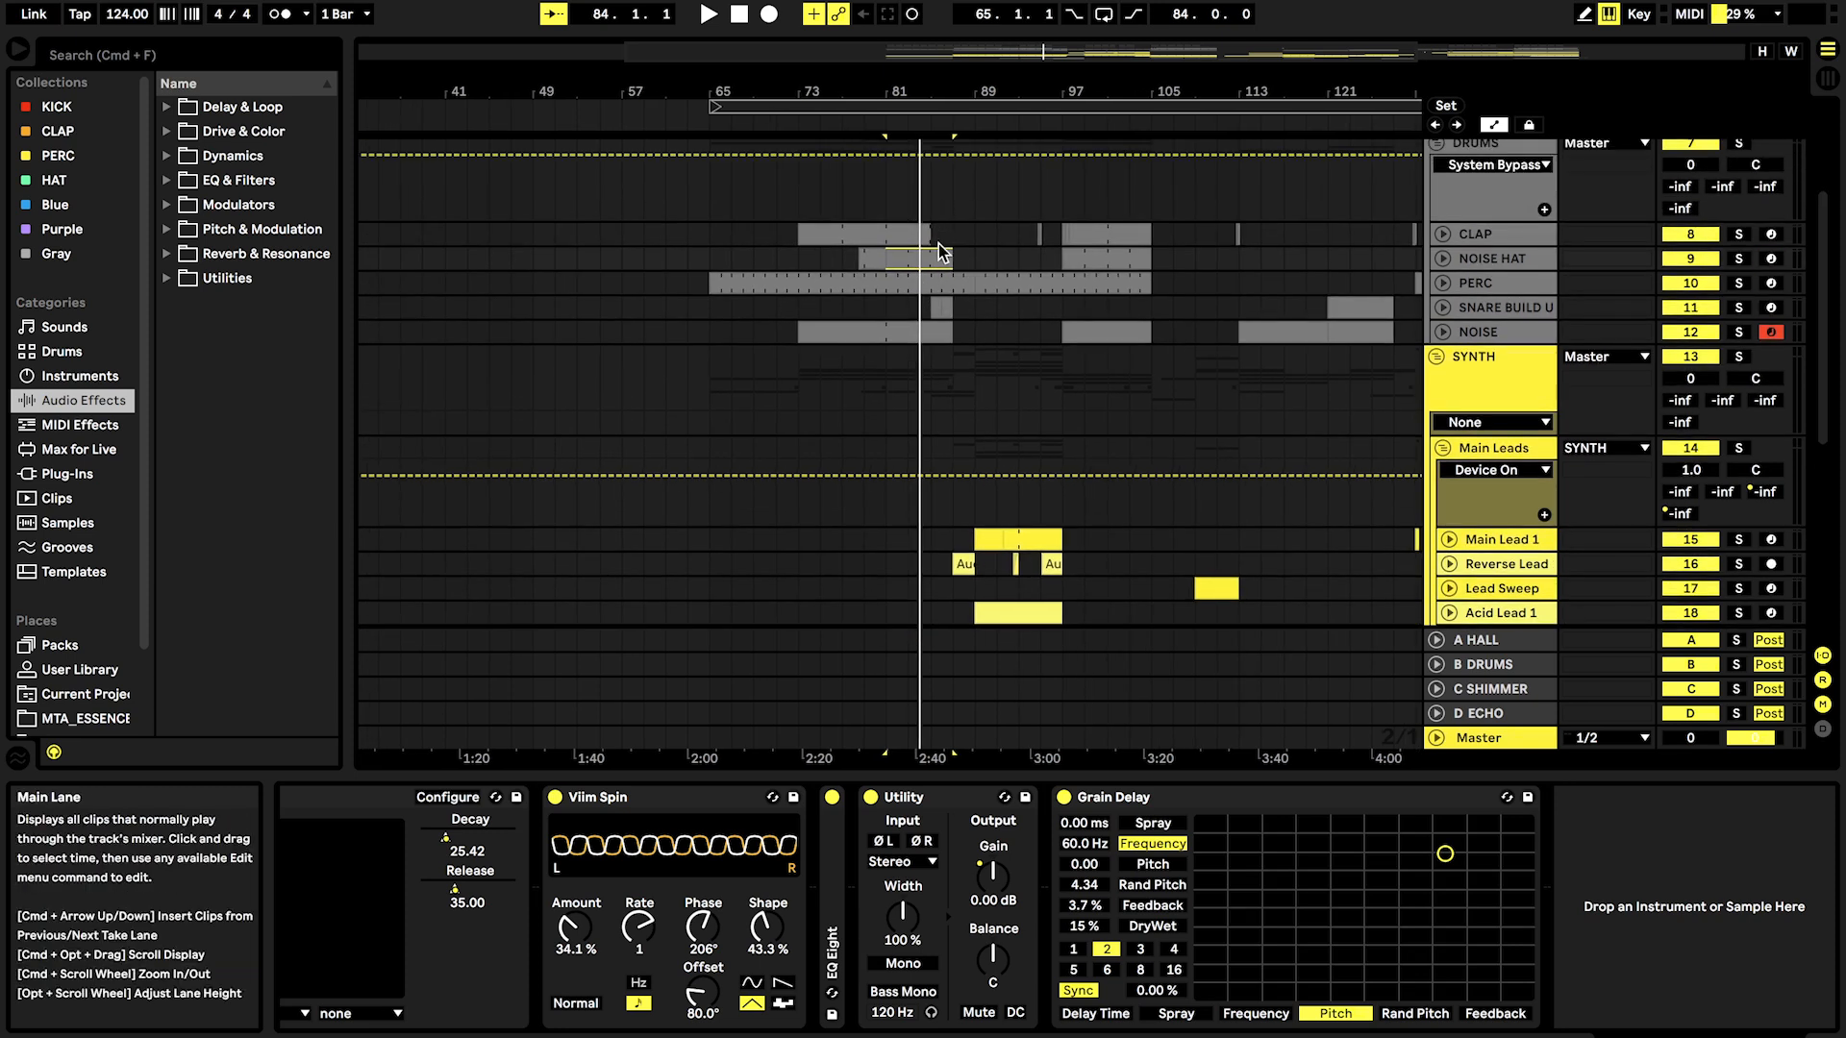
Step: Fold the Acid Hit and Pluck tracks and bring the Main Leads clips around bar 89 into view
scroll(1447, 358, down, 3)
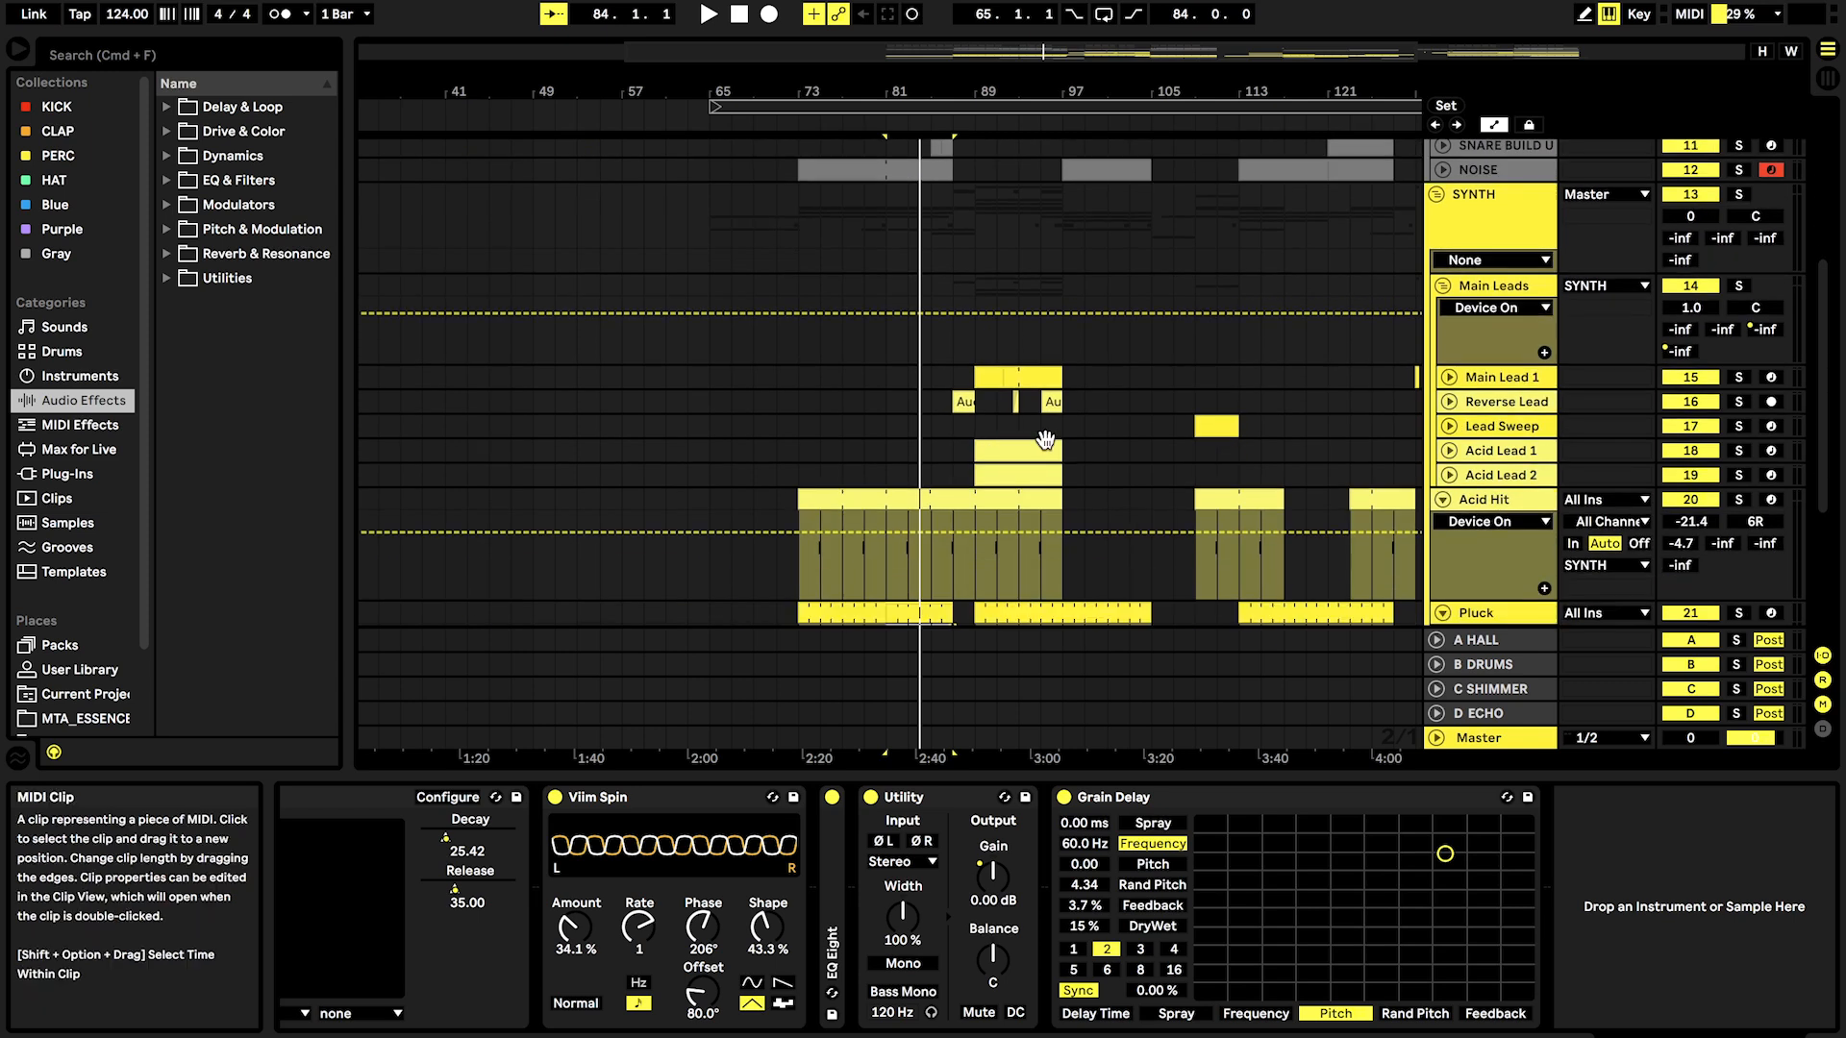
scroll(1312, 520, down, 2)
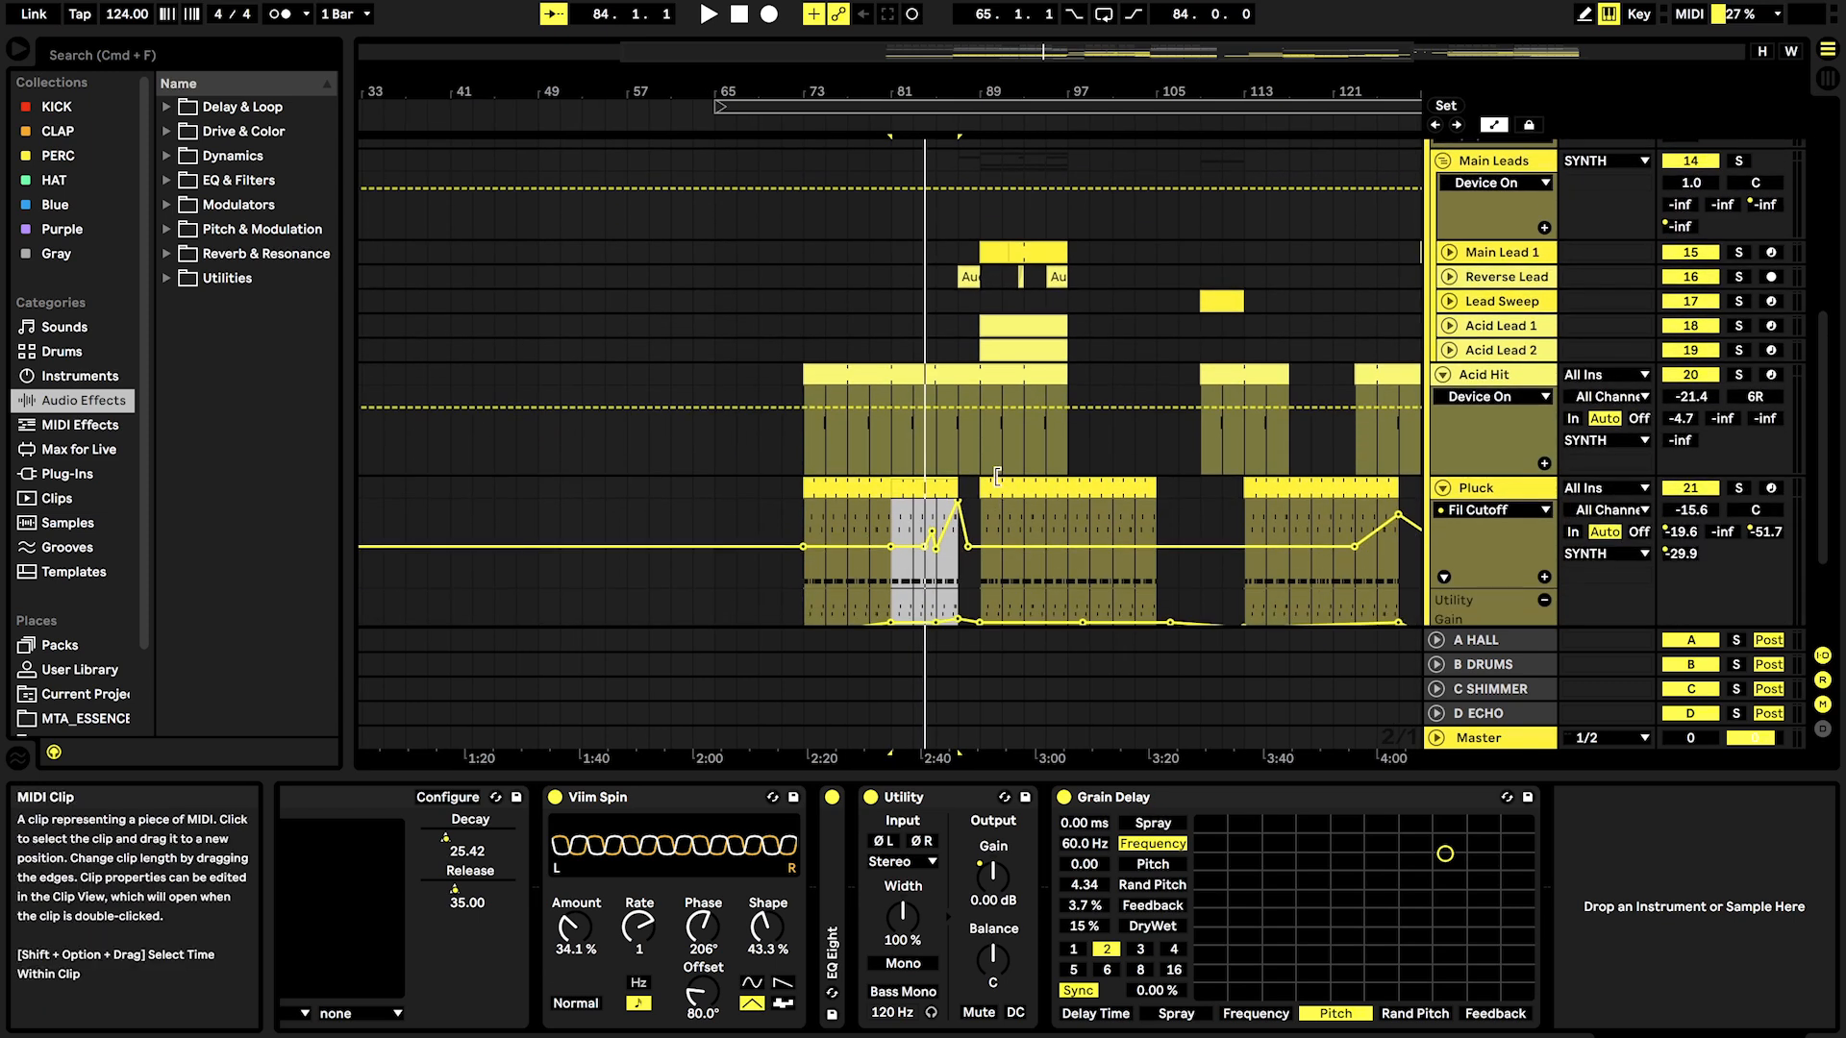
click(1445, 374)
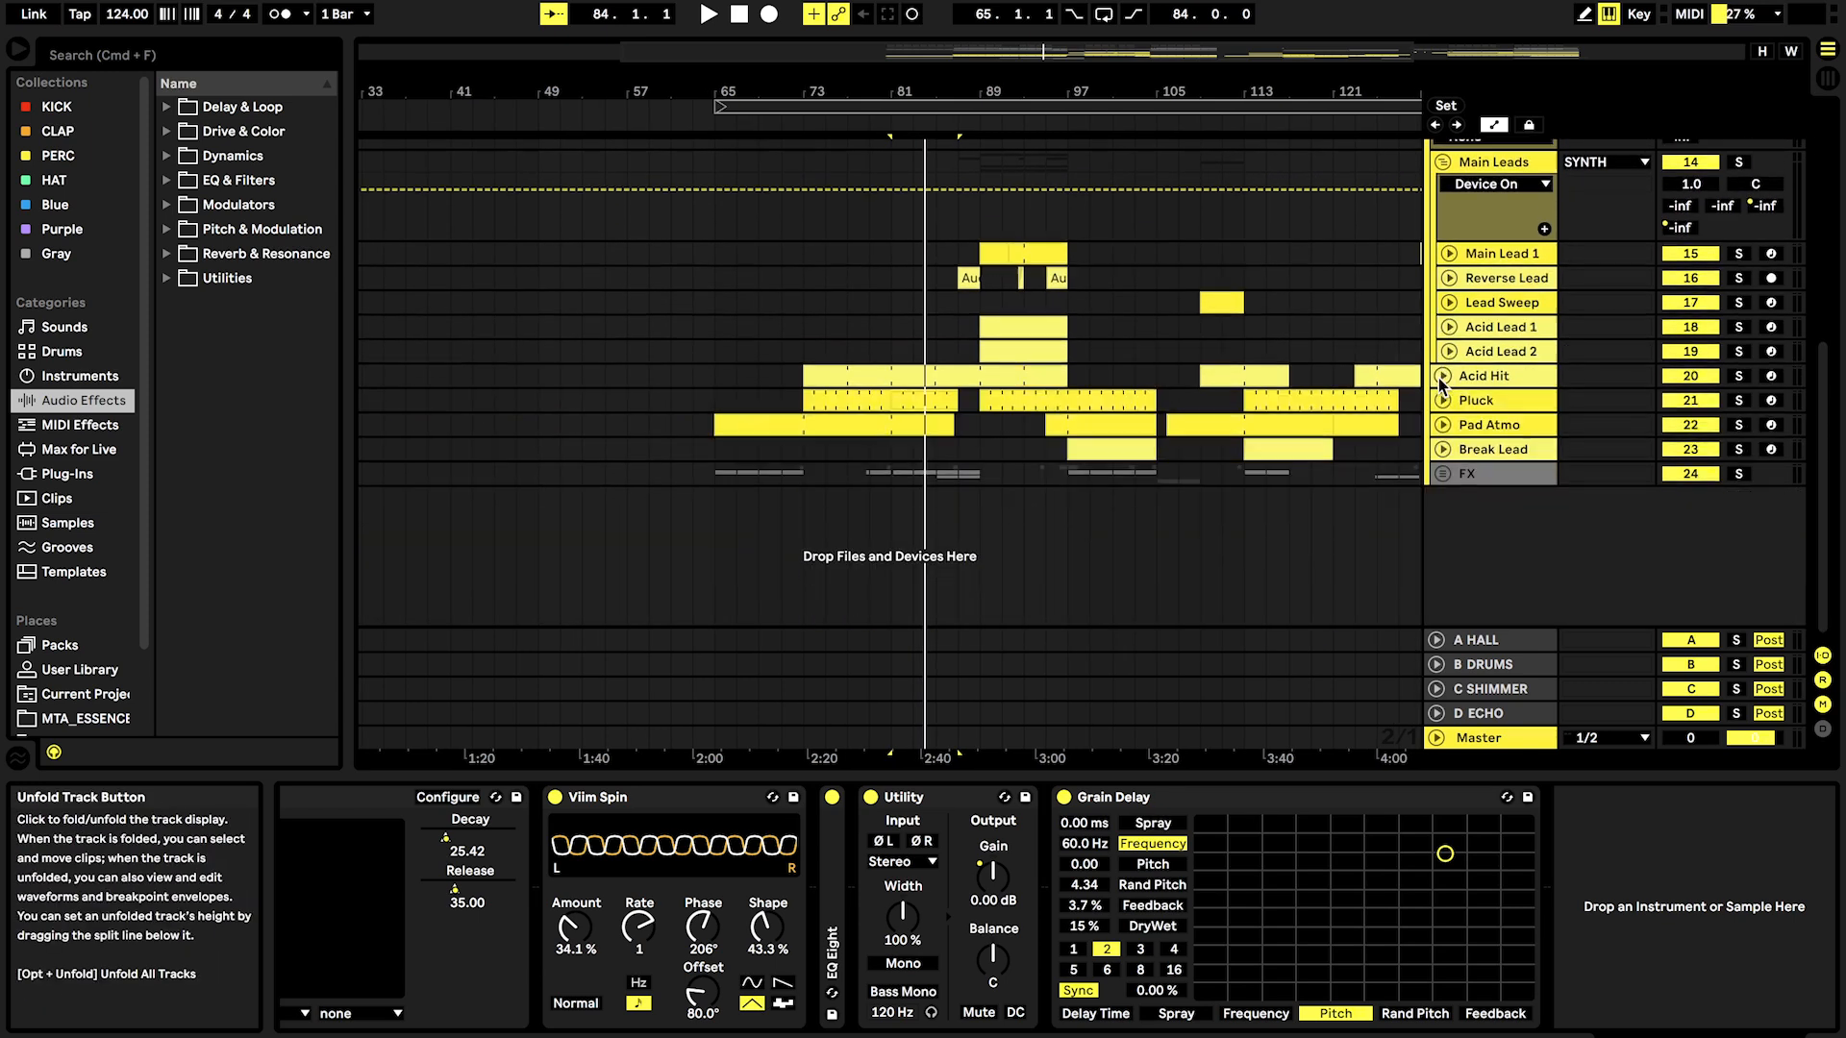
scroll(1445, 370, up, 3)
drag(1017, 82, 1017, 113)
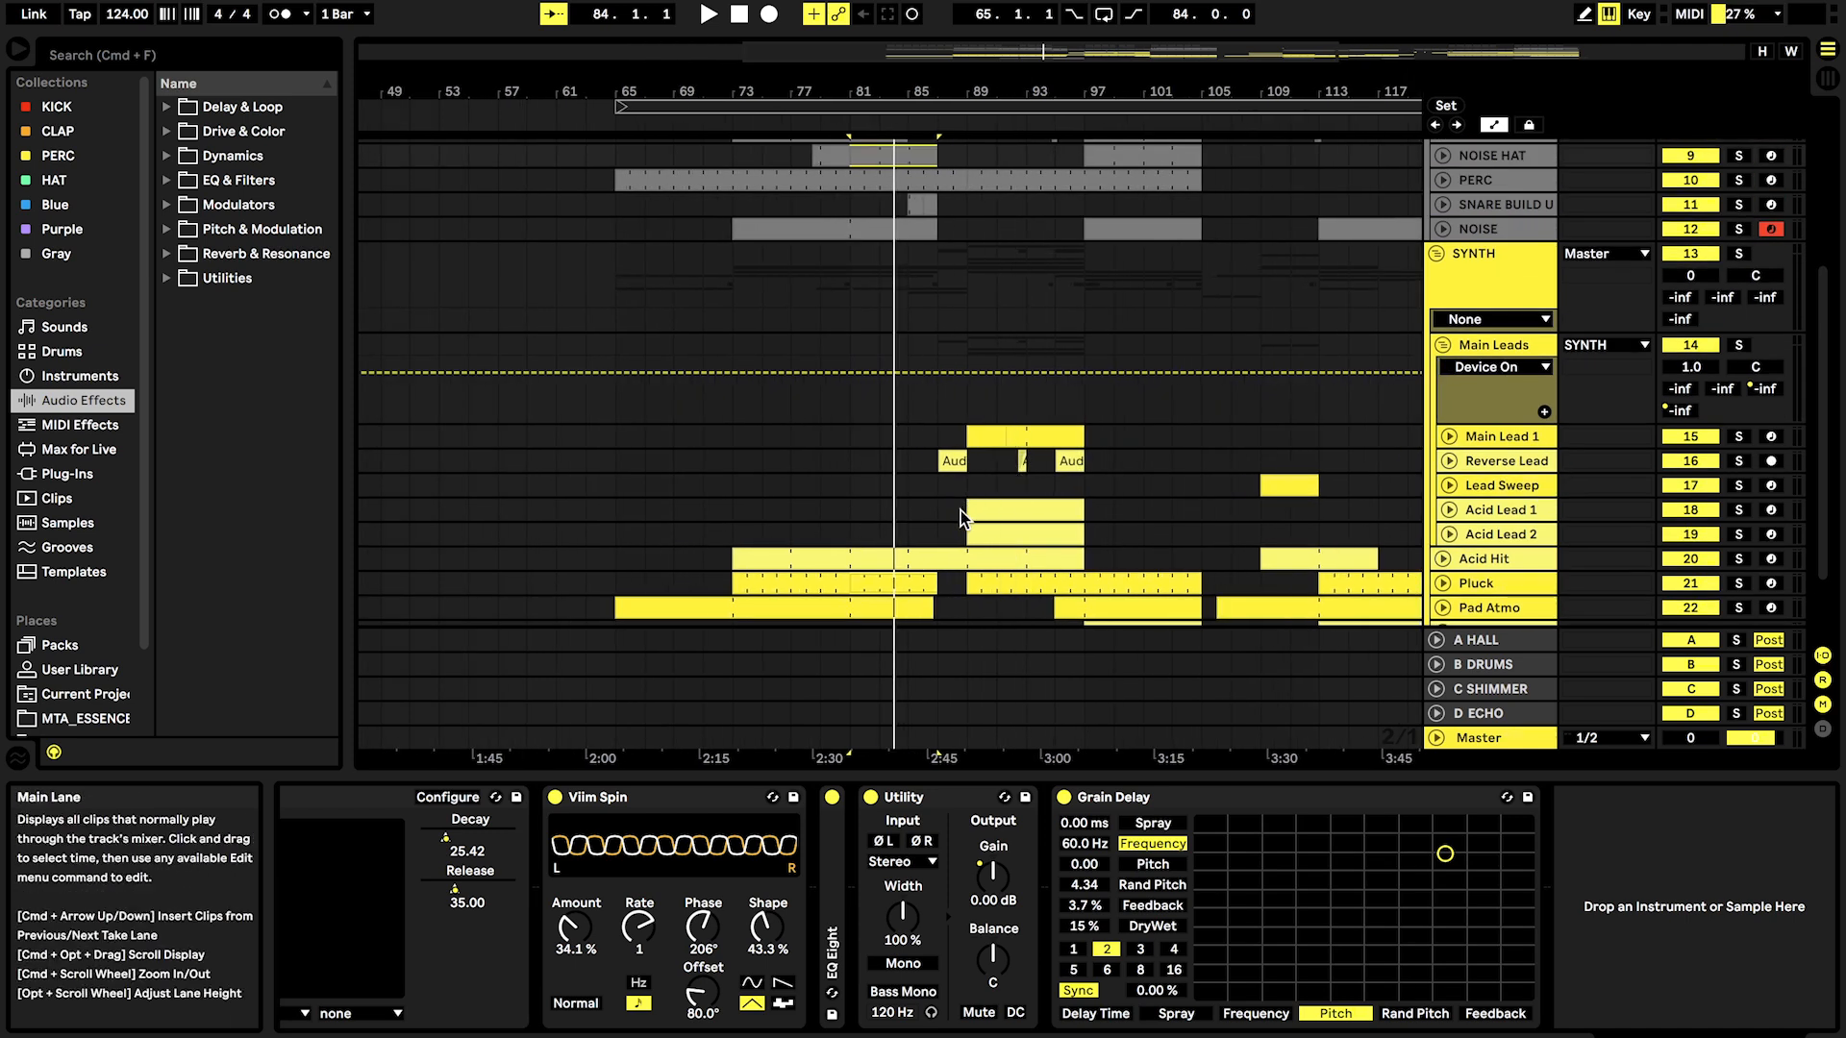
Step: Select the start of the Acid Lead 1 clip at bar 89 and unfold the Acid Lead 1 and Acid Lead 2 tracks
click(987, 505)
drag(1008, 84, 1008, 117)
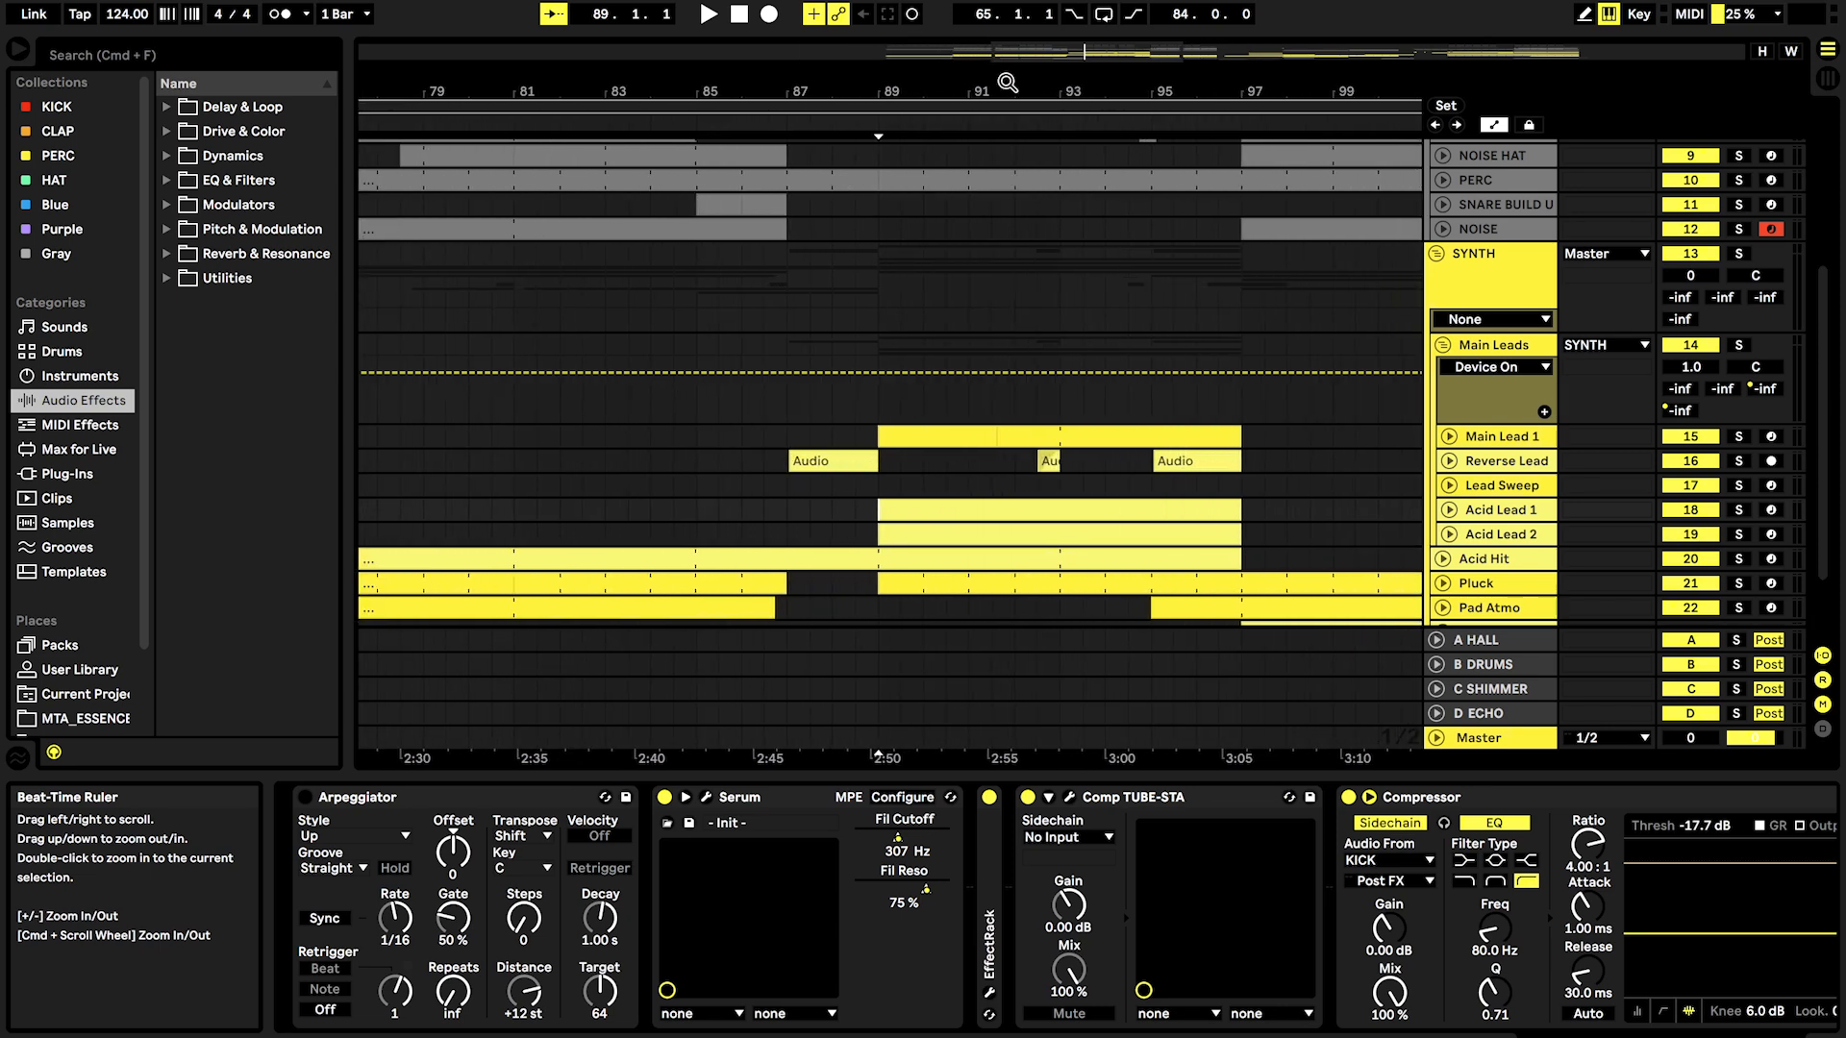
scroll(1448, 423, down, 2)
click(1448, 423)
click(1449, 538)
scroll(1175, 526, up, 4)
scroll(1175, 526, up, 1)
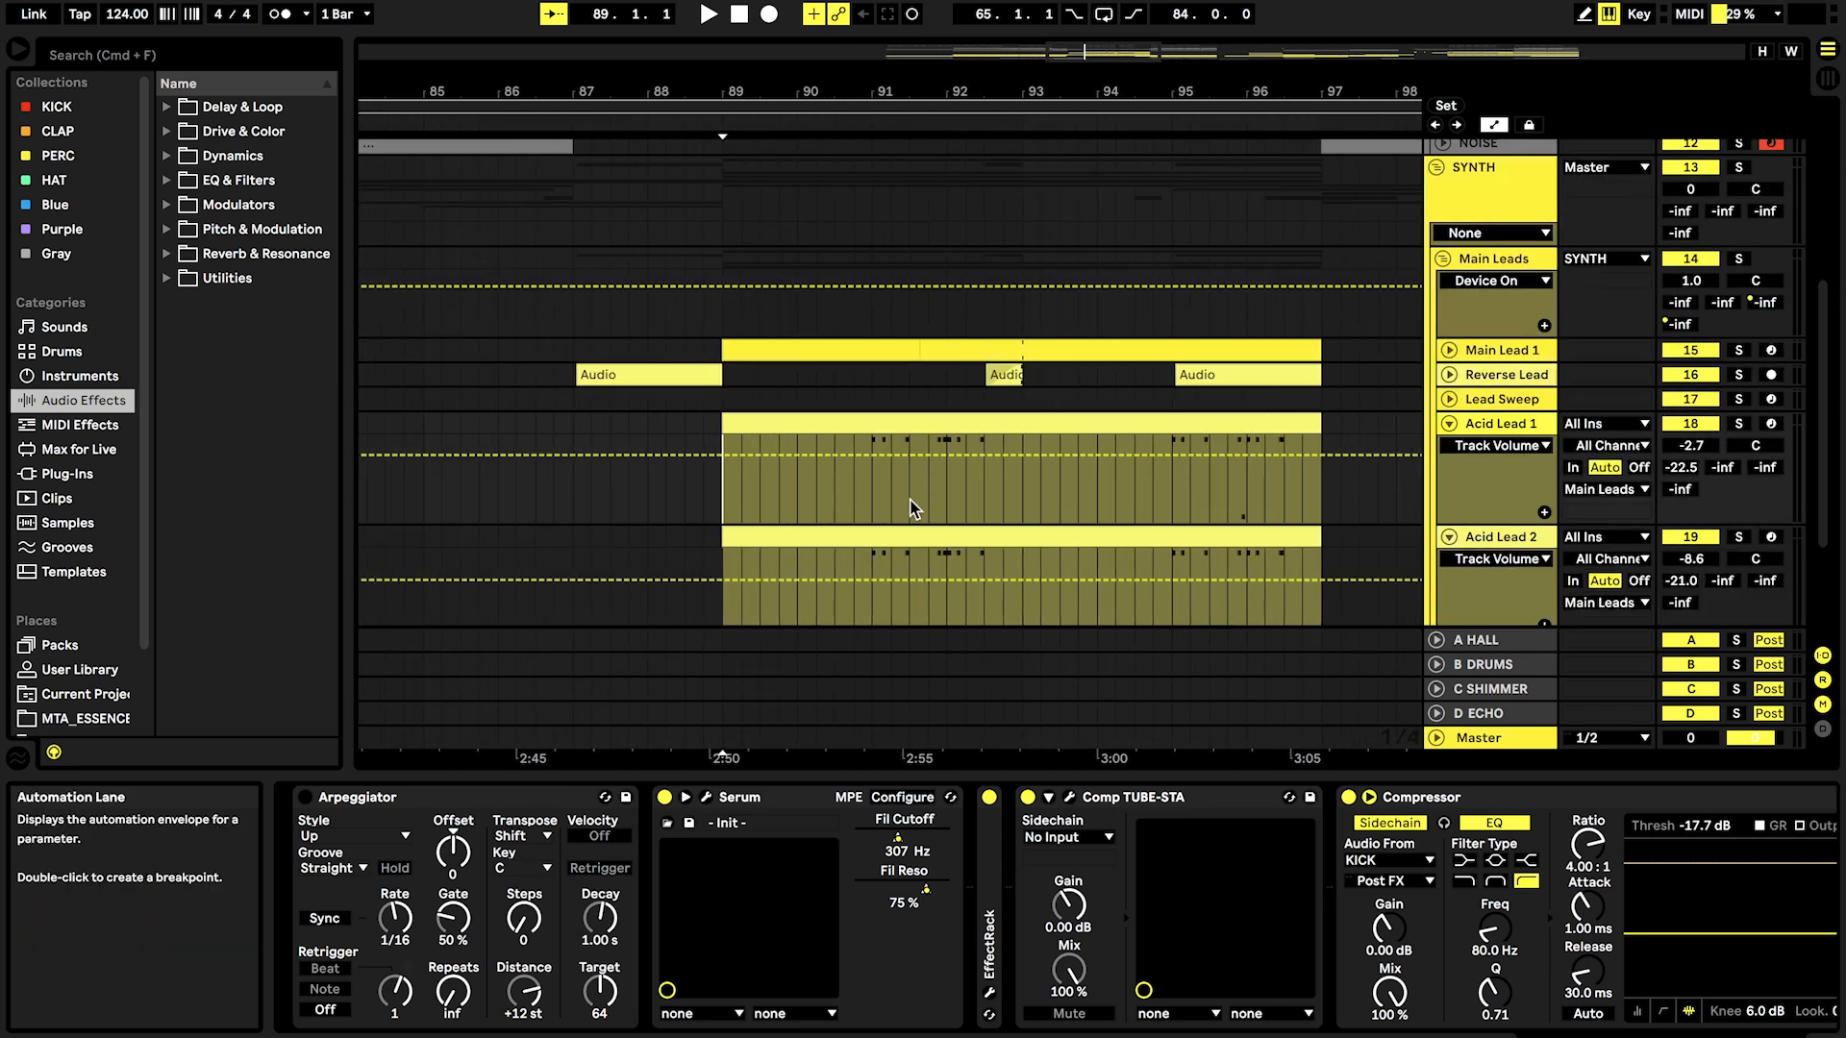
Step: Solo Acid Lead 1 and Acid Lead 2 together and play them up to bar 93
key(space)
click(1738, 424)
super+click(1741, 536)
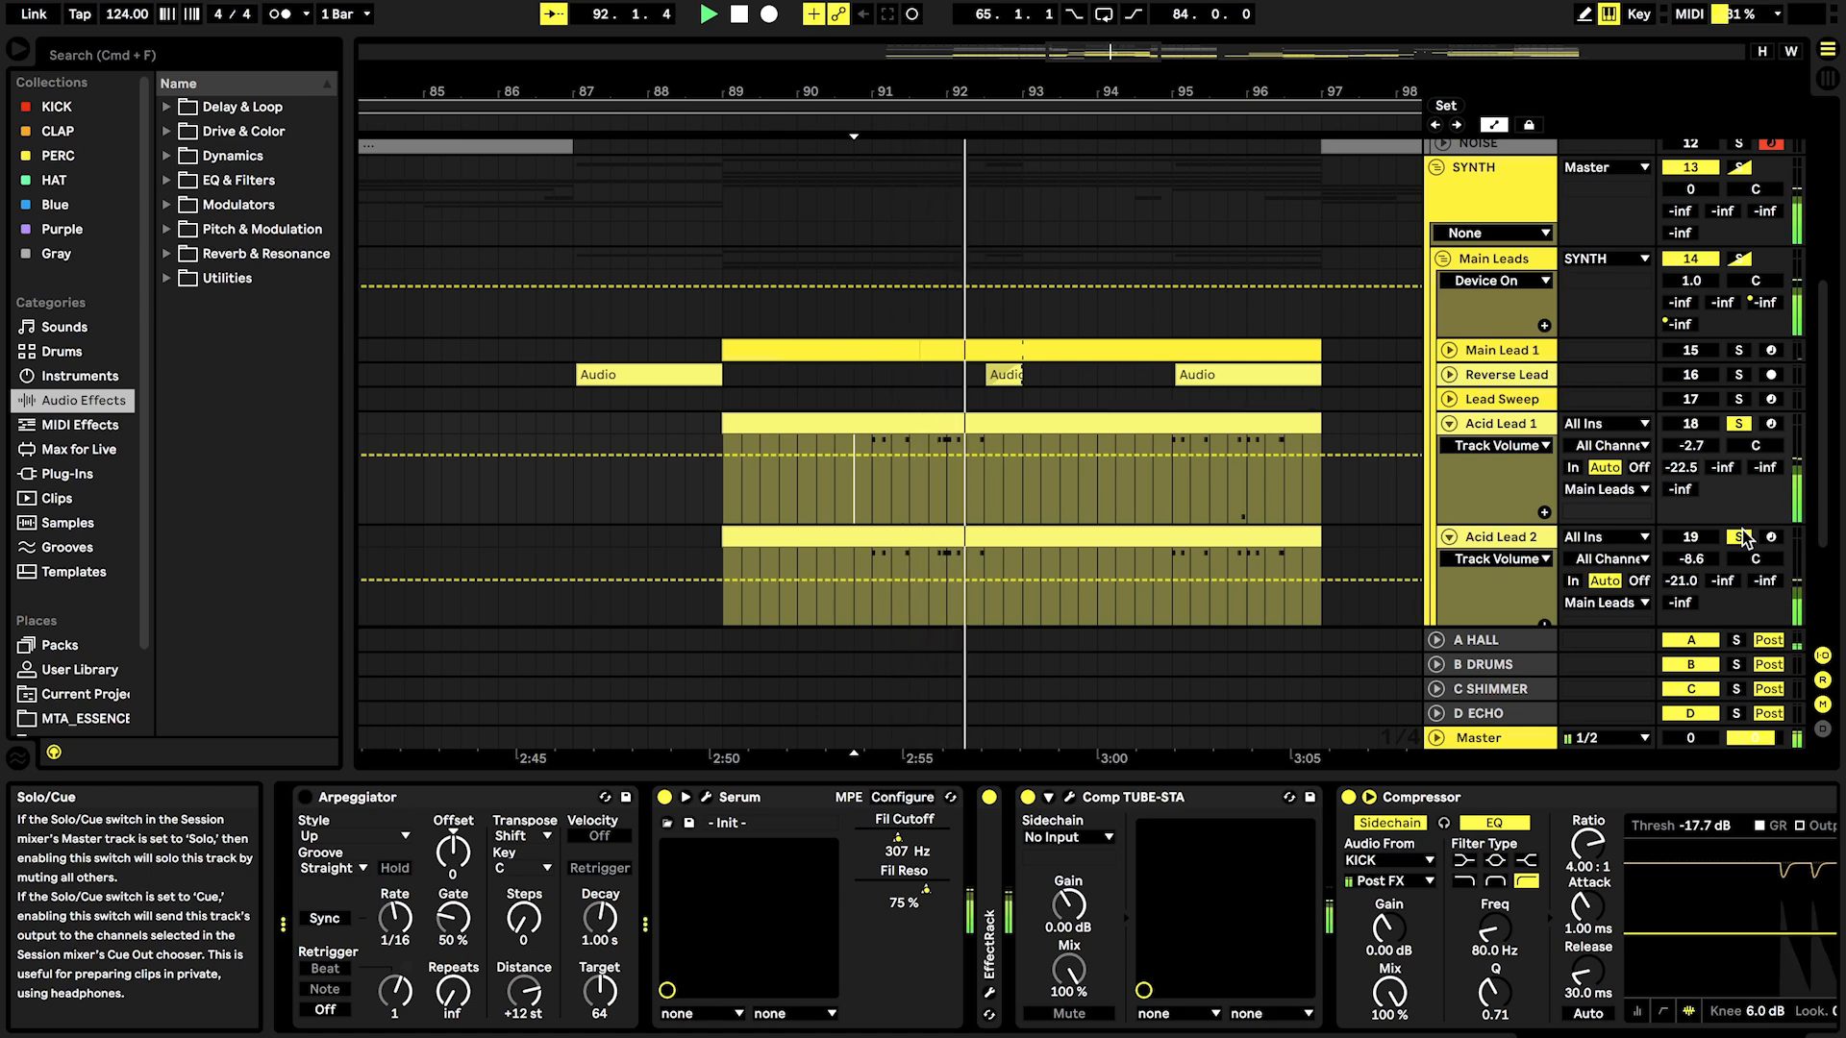
key(space)
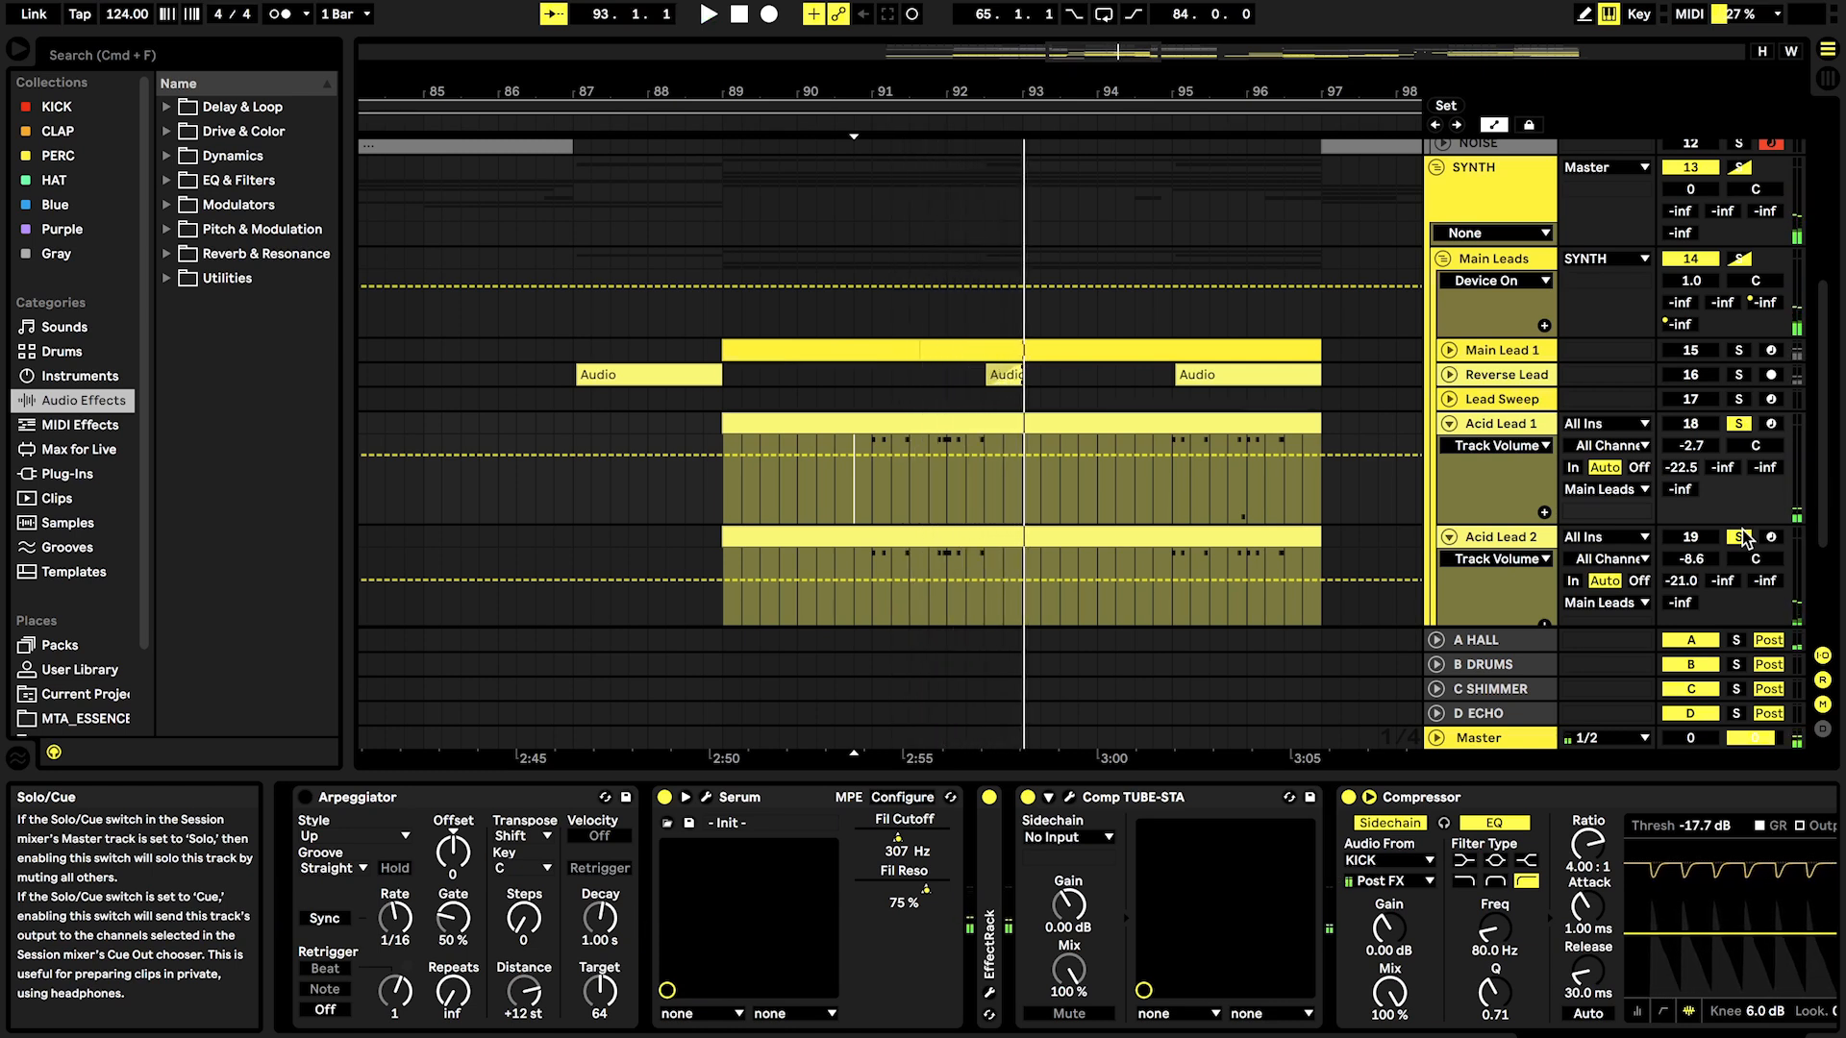
Step: Open the Serum plug-in window of Acid Lead 1 and show its Envelope 2
click(1490, 348)
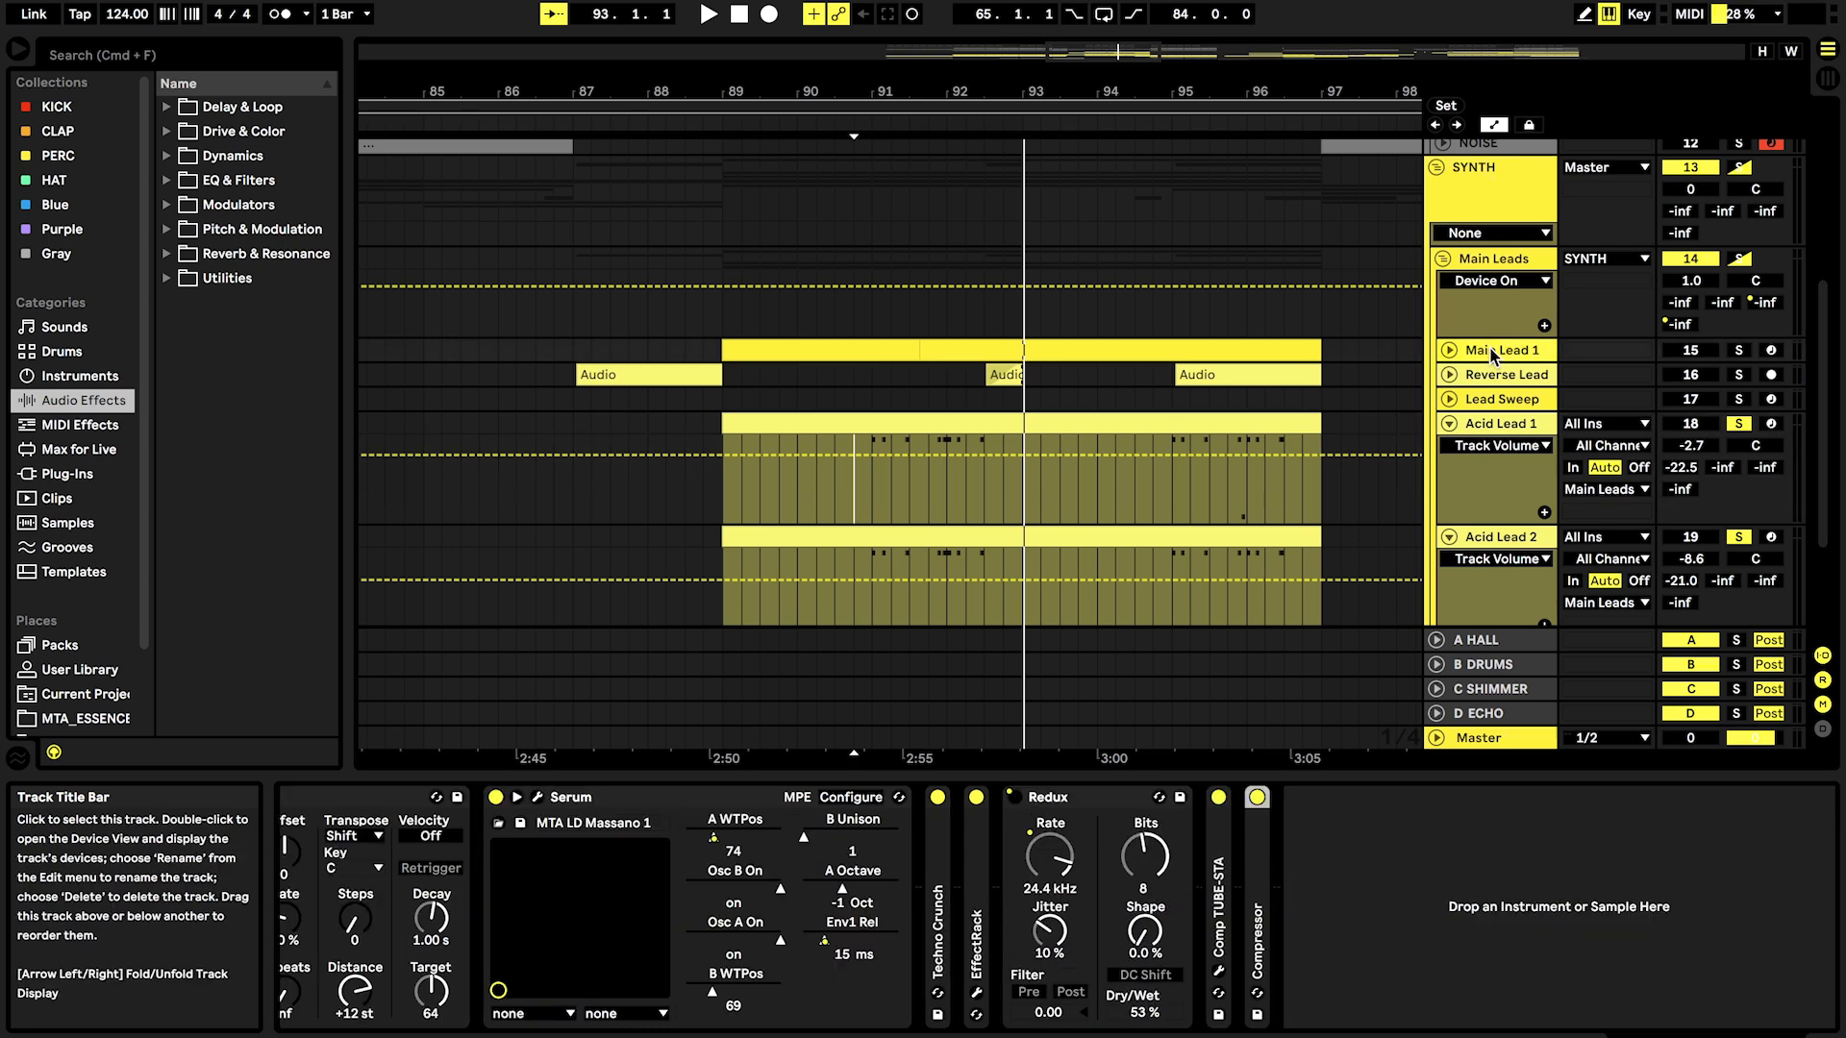
click(1496, 424)
click(874, 486)
scroll(874, 485, up, 4)
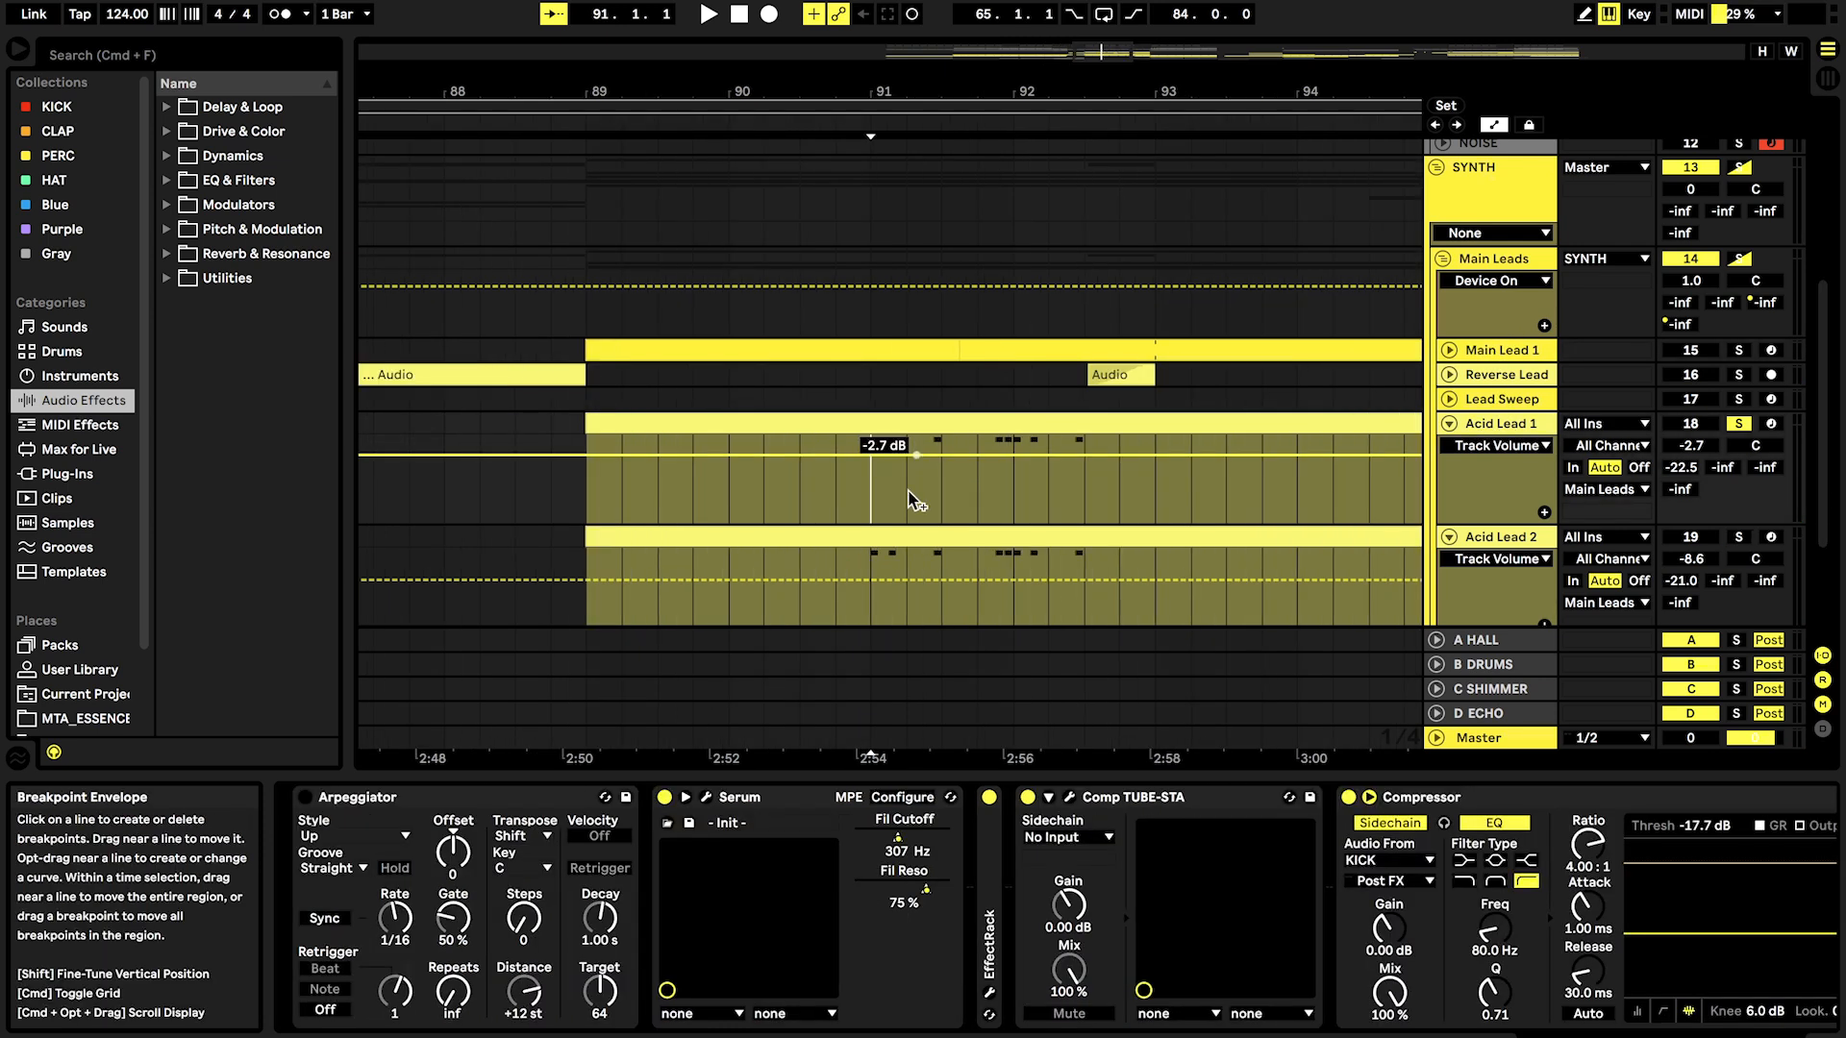
key(super+alt+p)
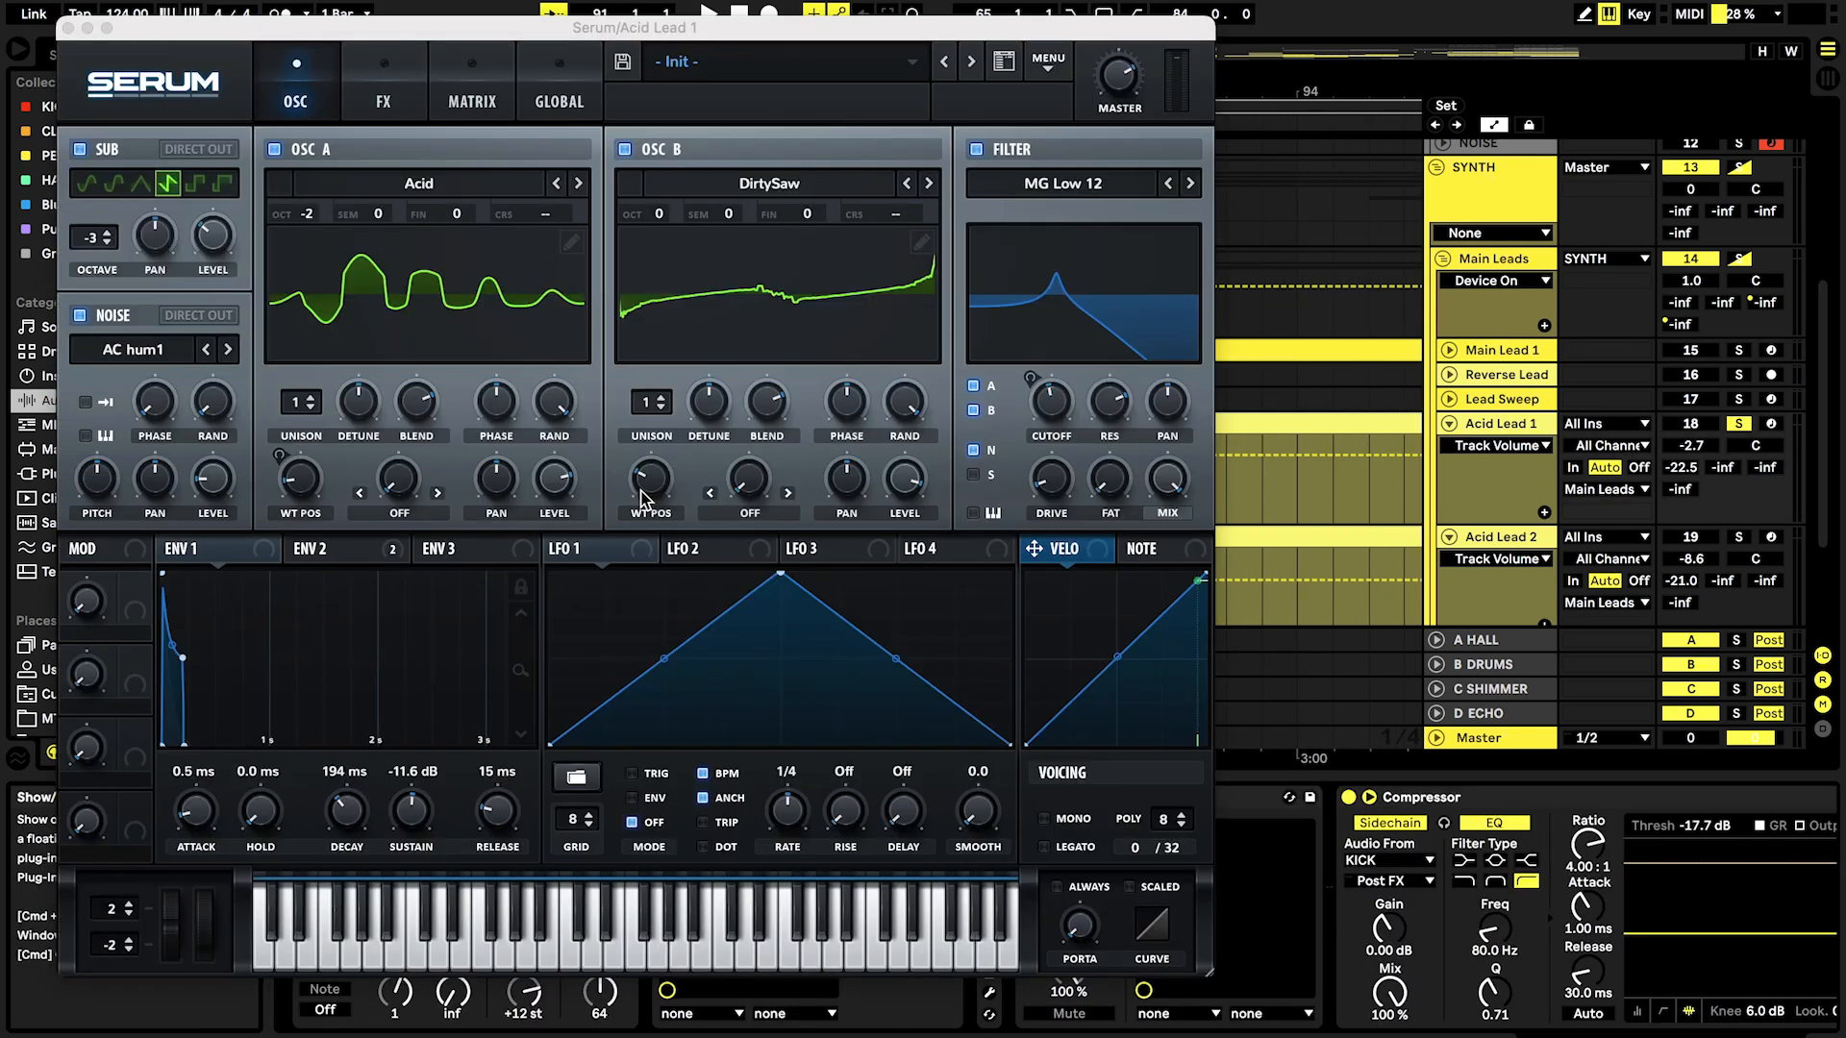
click(328, 554)
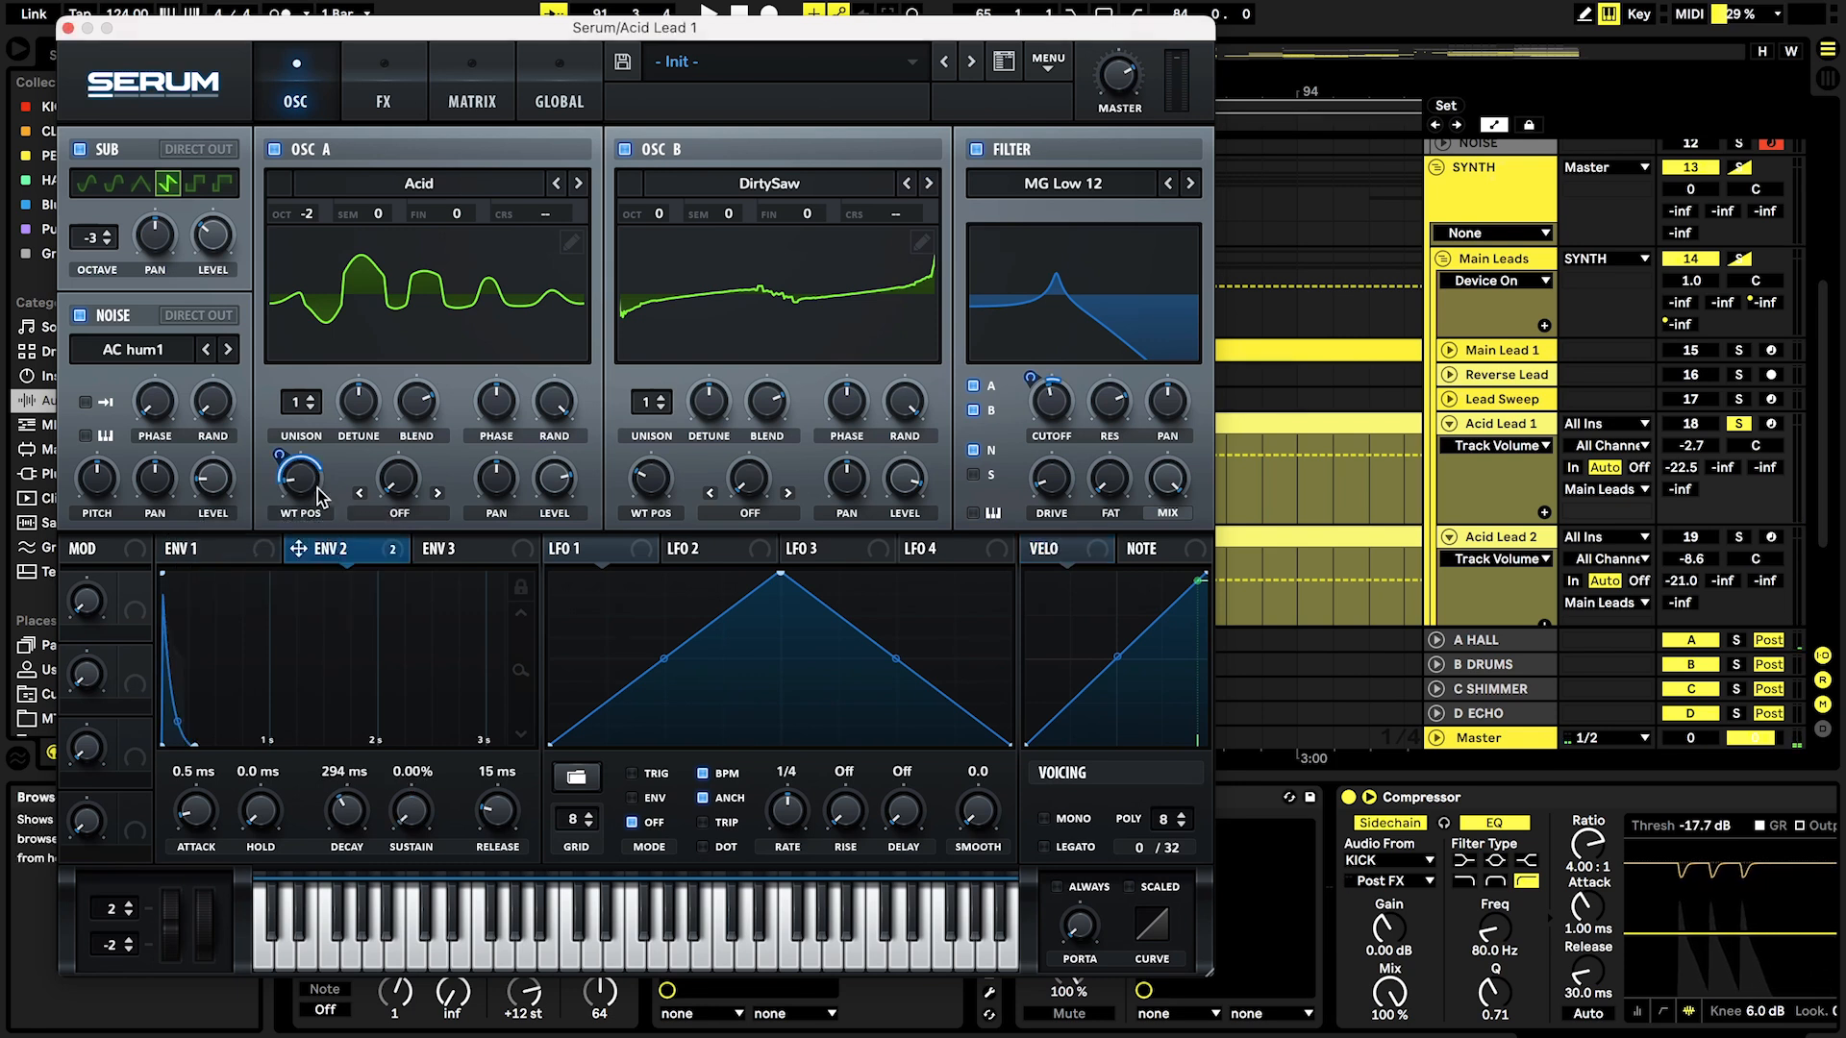
Step: Play Acid Lead 1 from bar 91 while lowering Envelope 2's modulation of oscillator A's wavetable position to 3 and raising it back
key(space)
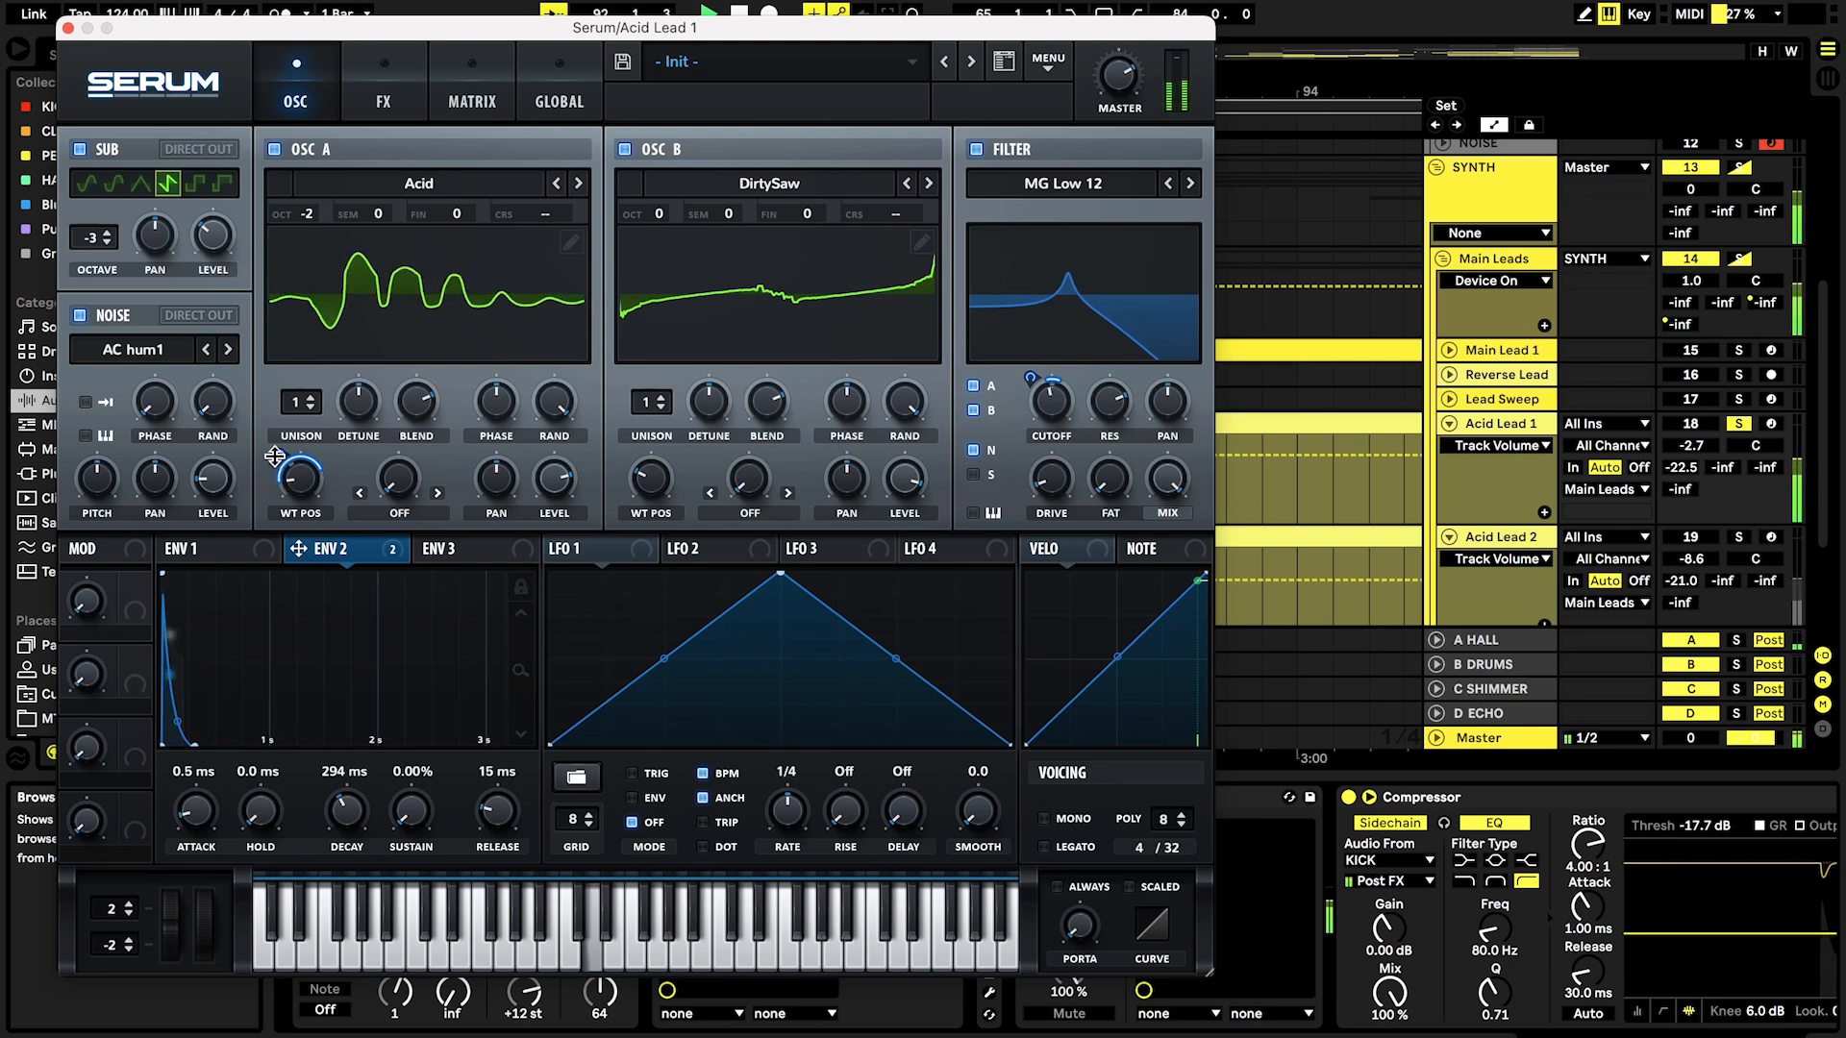
drag(298, 483, 279, 546)
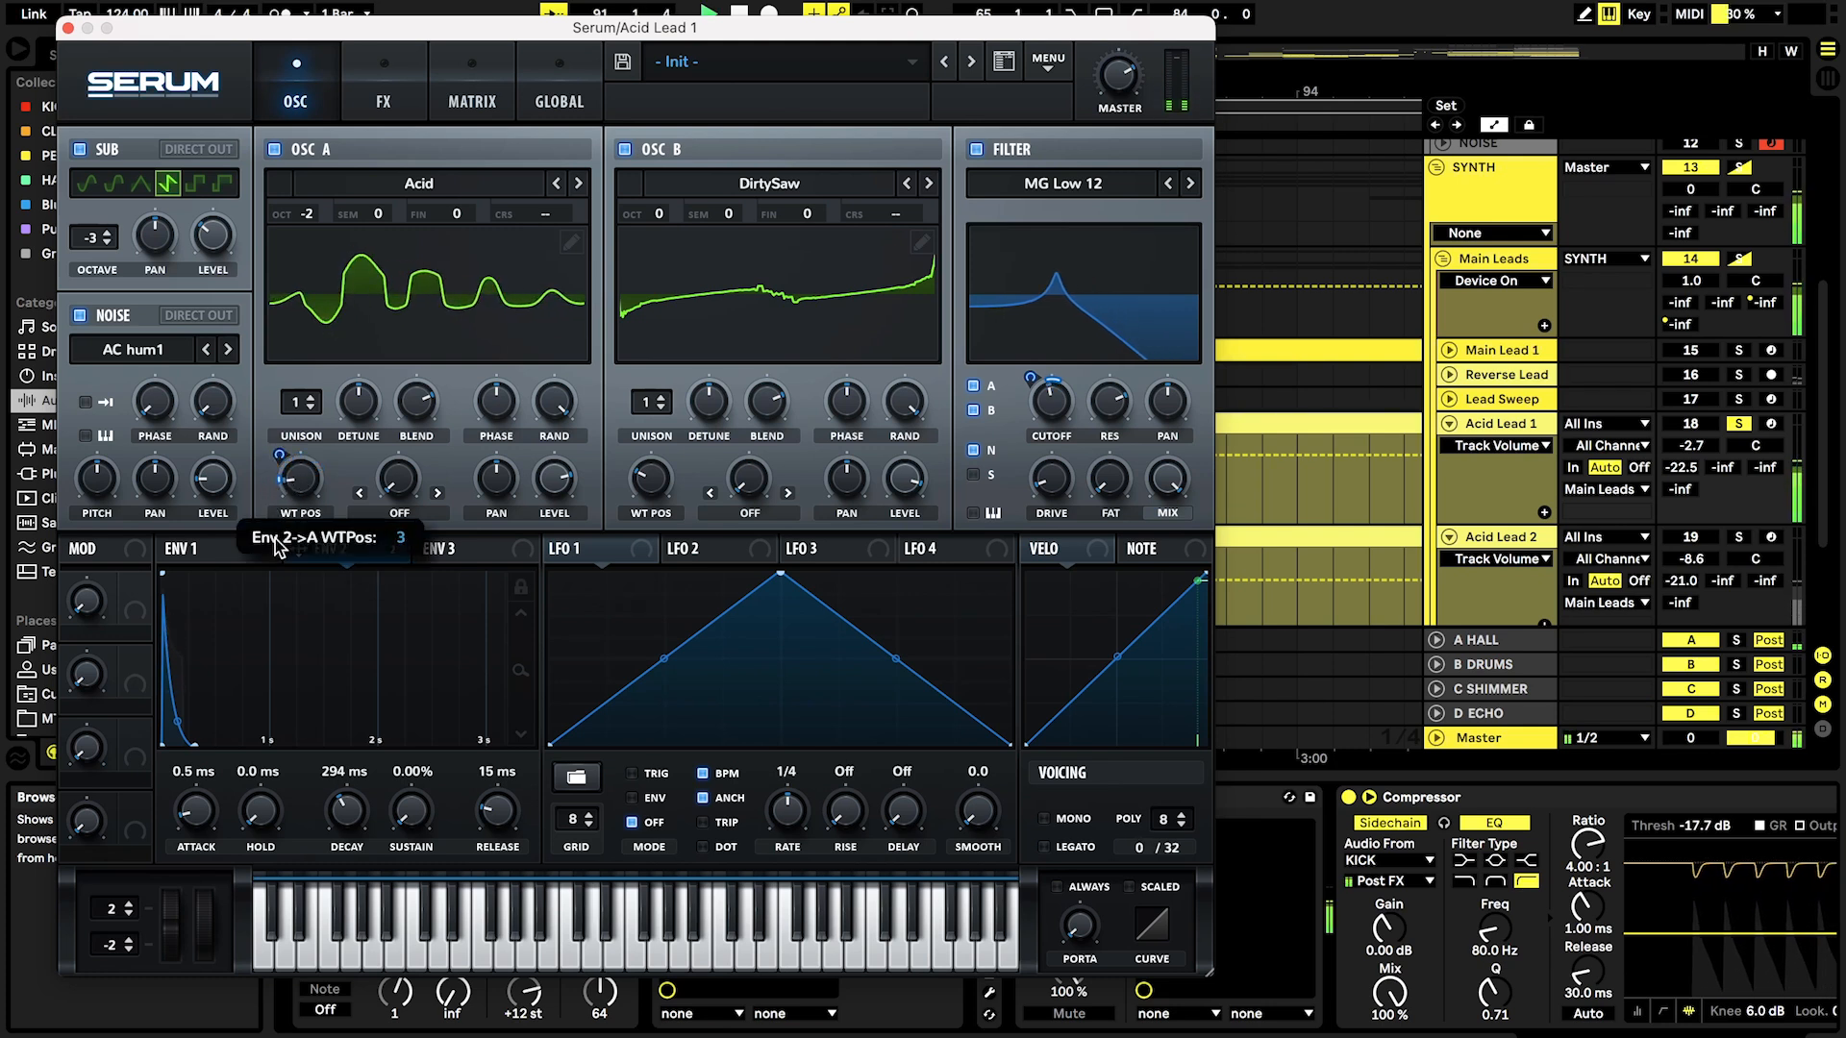
drag(279, 546, 268, 483)
key(space)
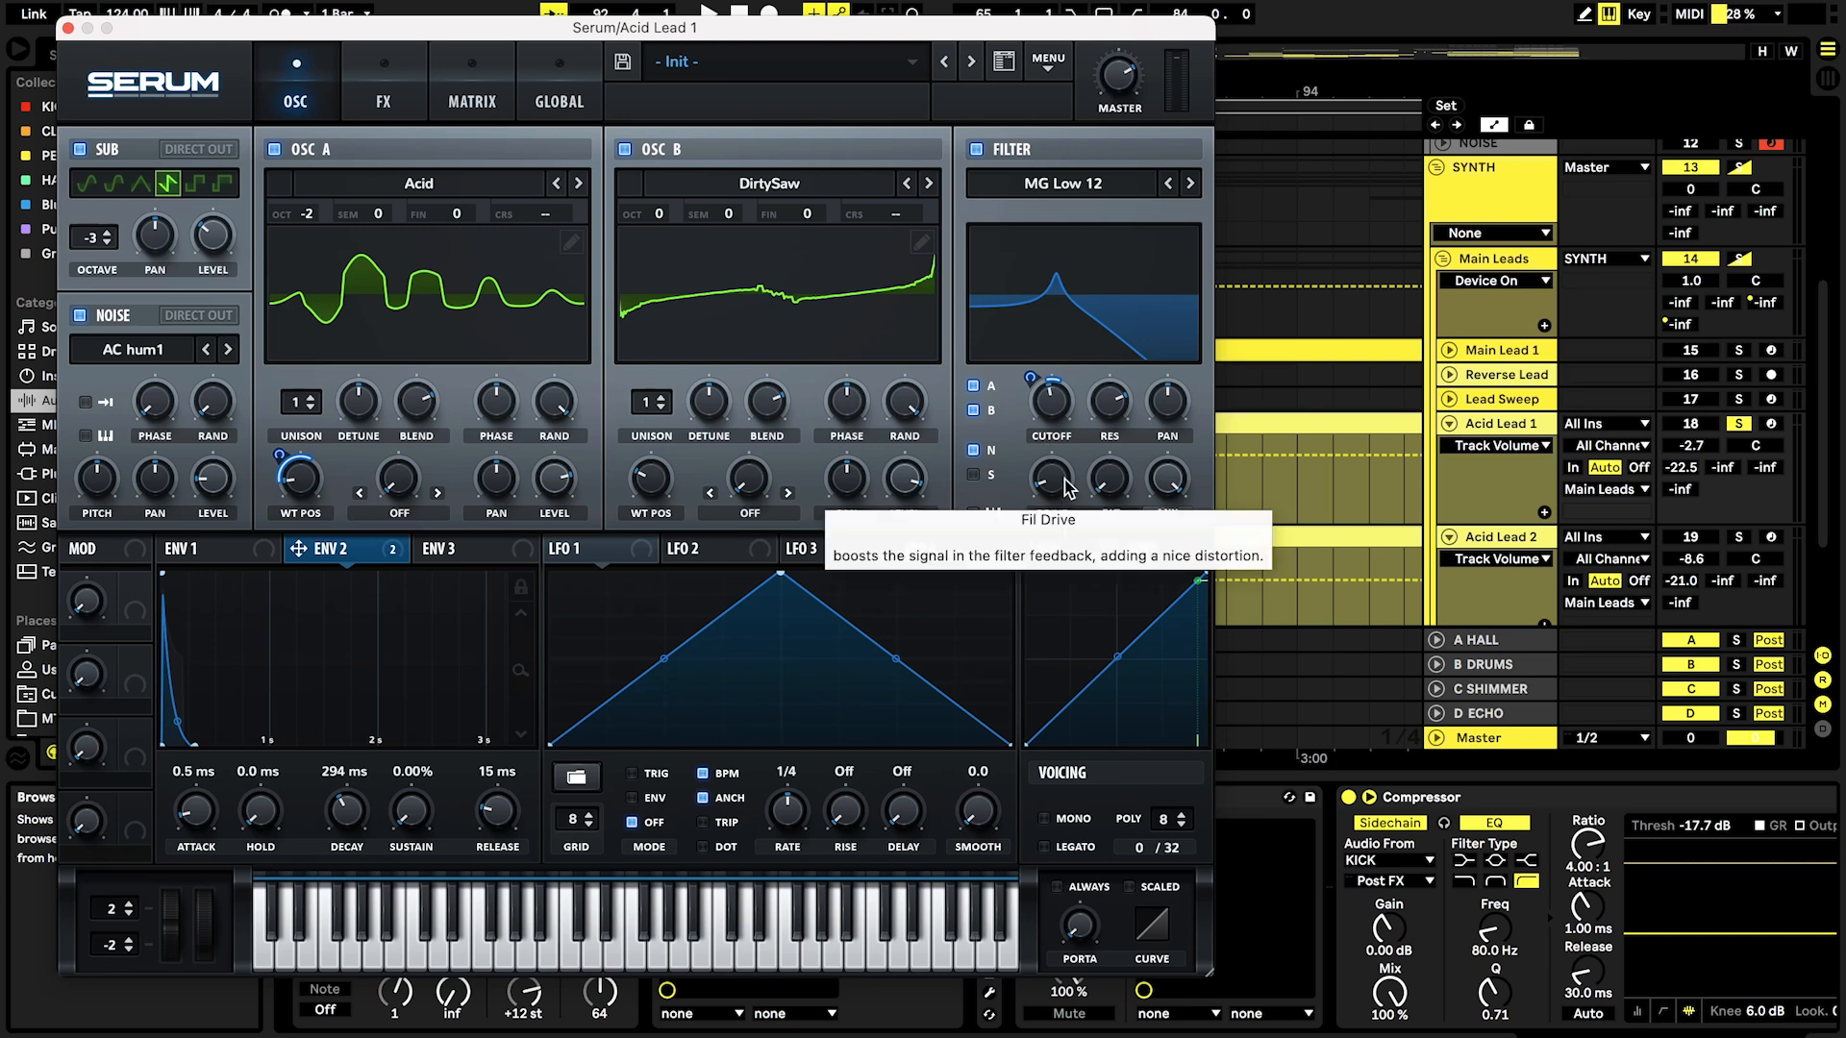
Step: Show Serum's Envelope 1 and effects, compare Acid Lead 1 during playback with the effects filter off and on, and close the plug-in window
click(231, 551)
click(384, 94)
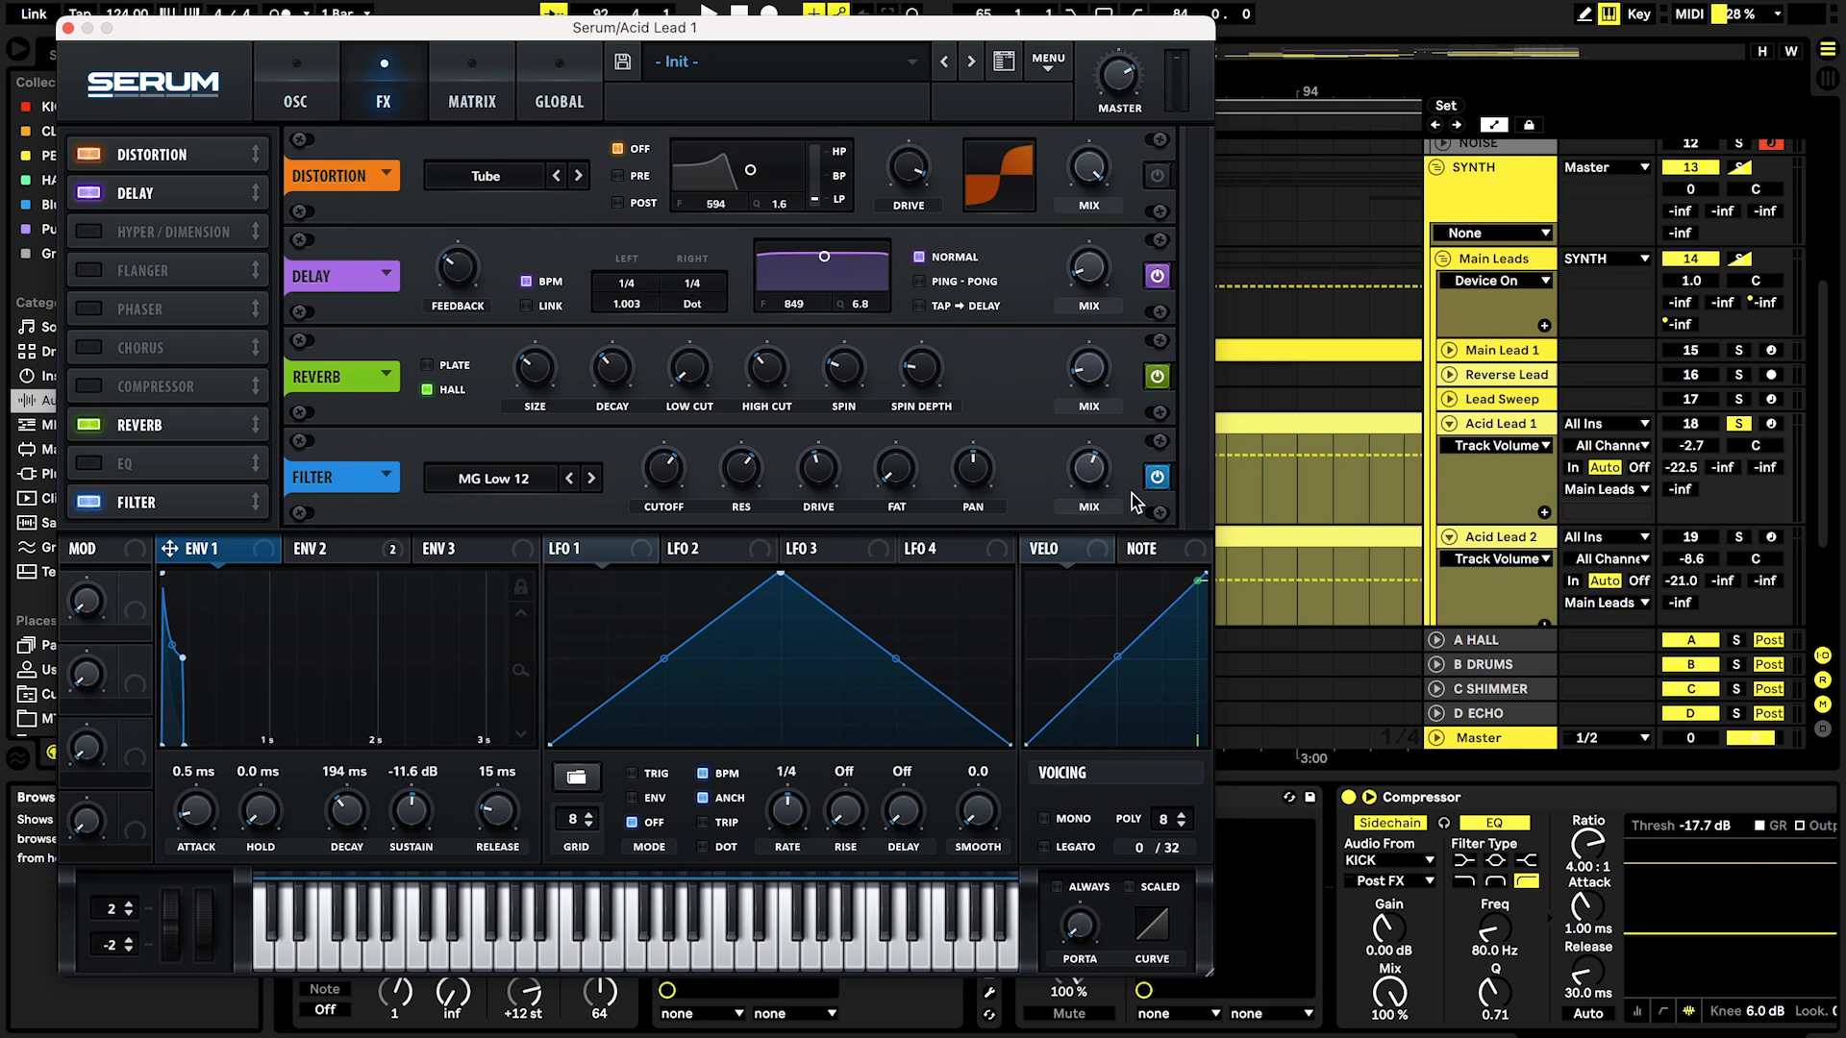
key(space)
click(1158, 482)
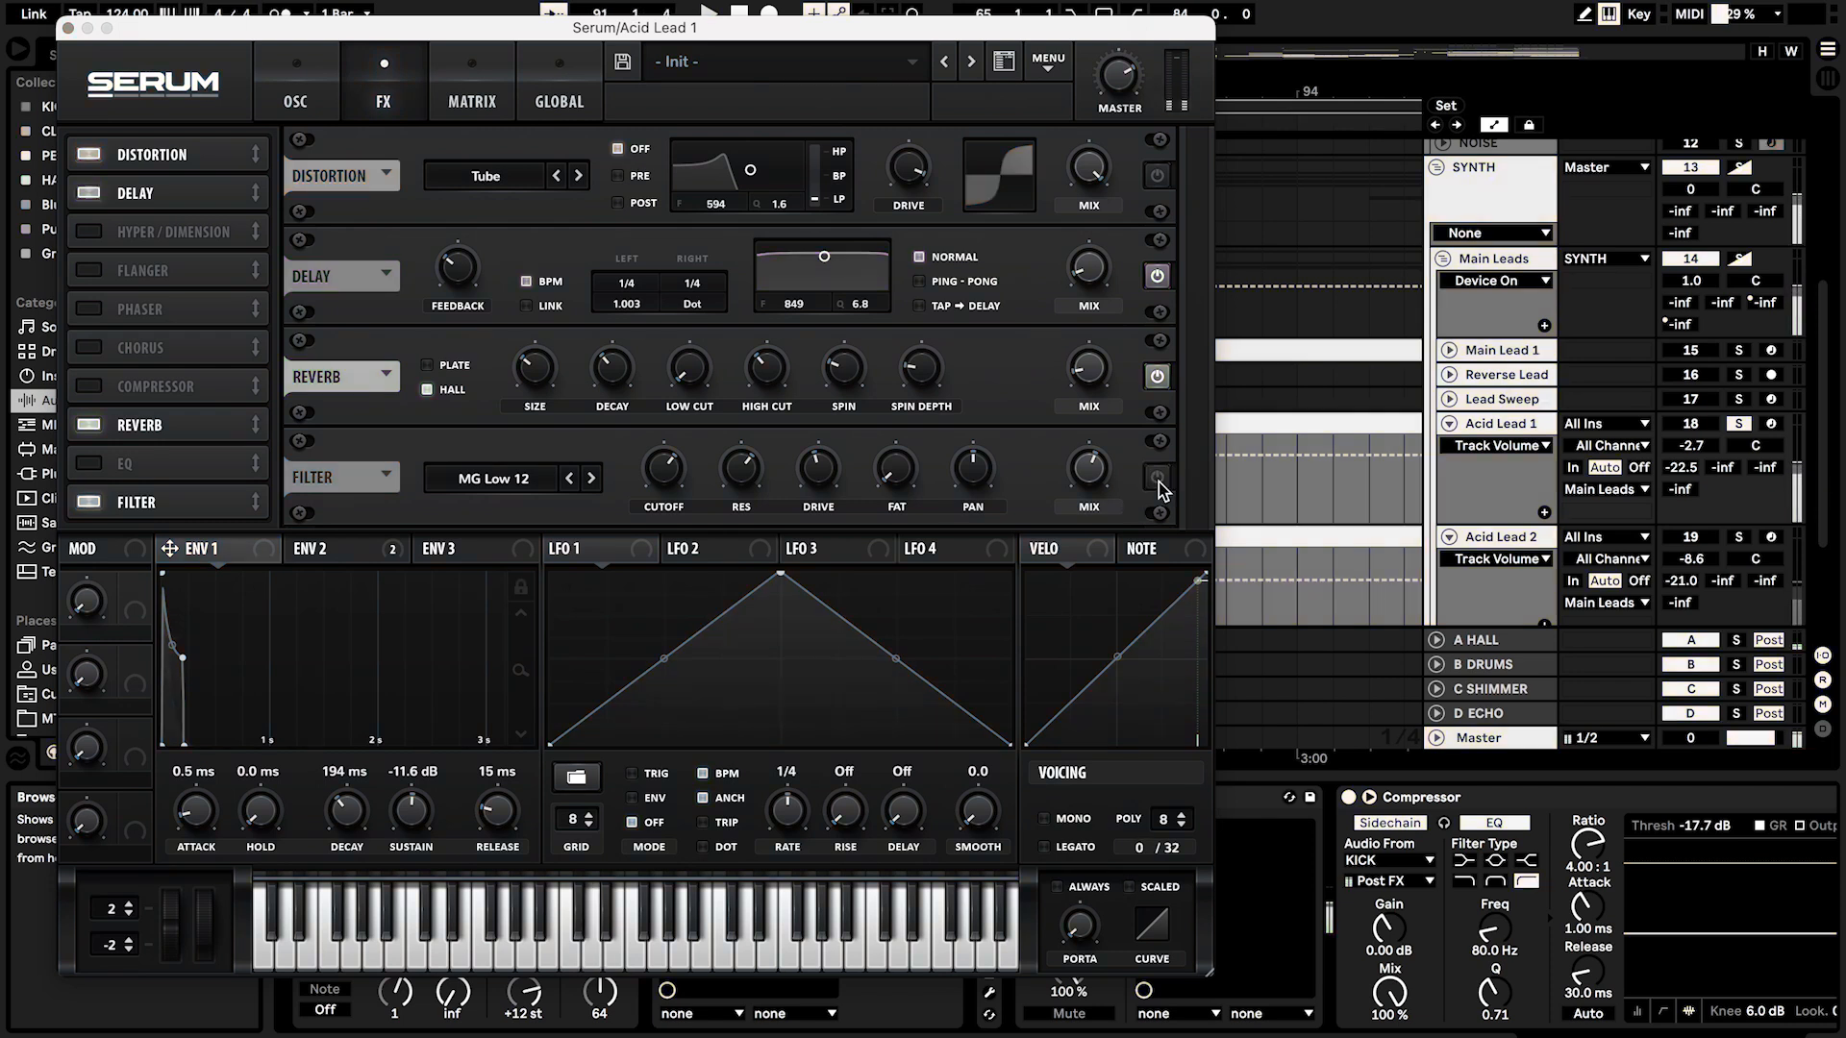
click(1158, 482)
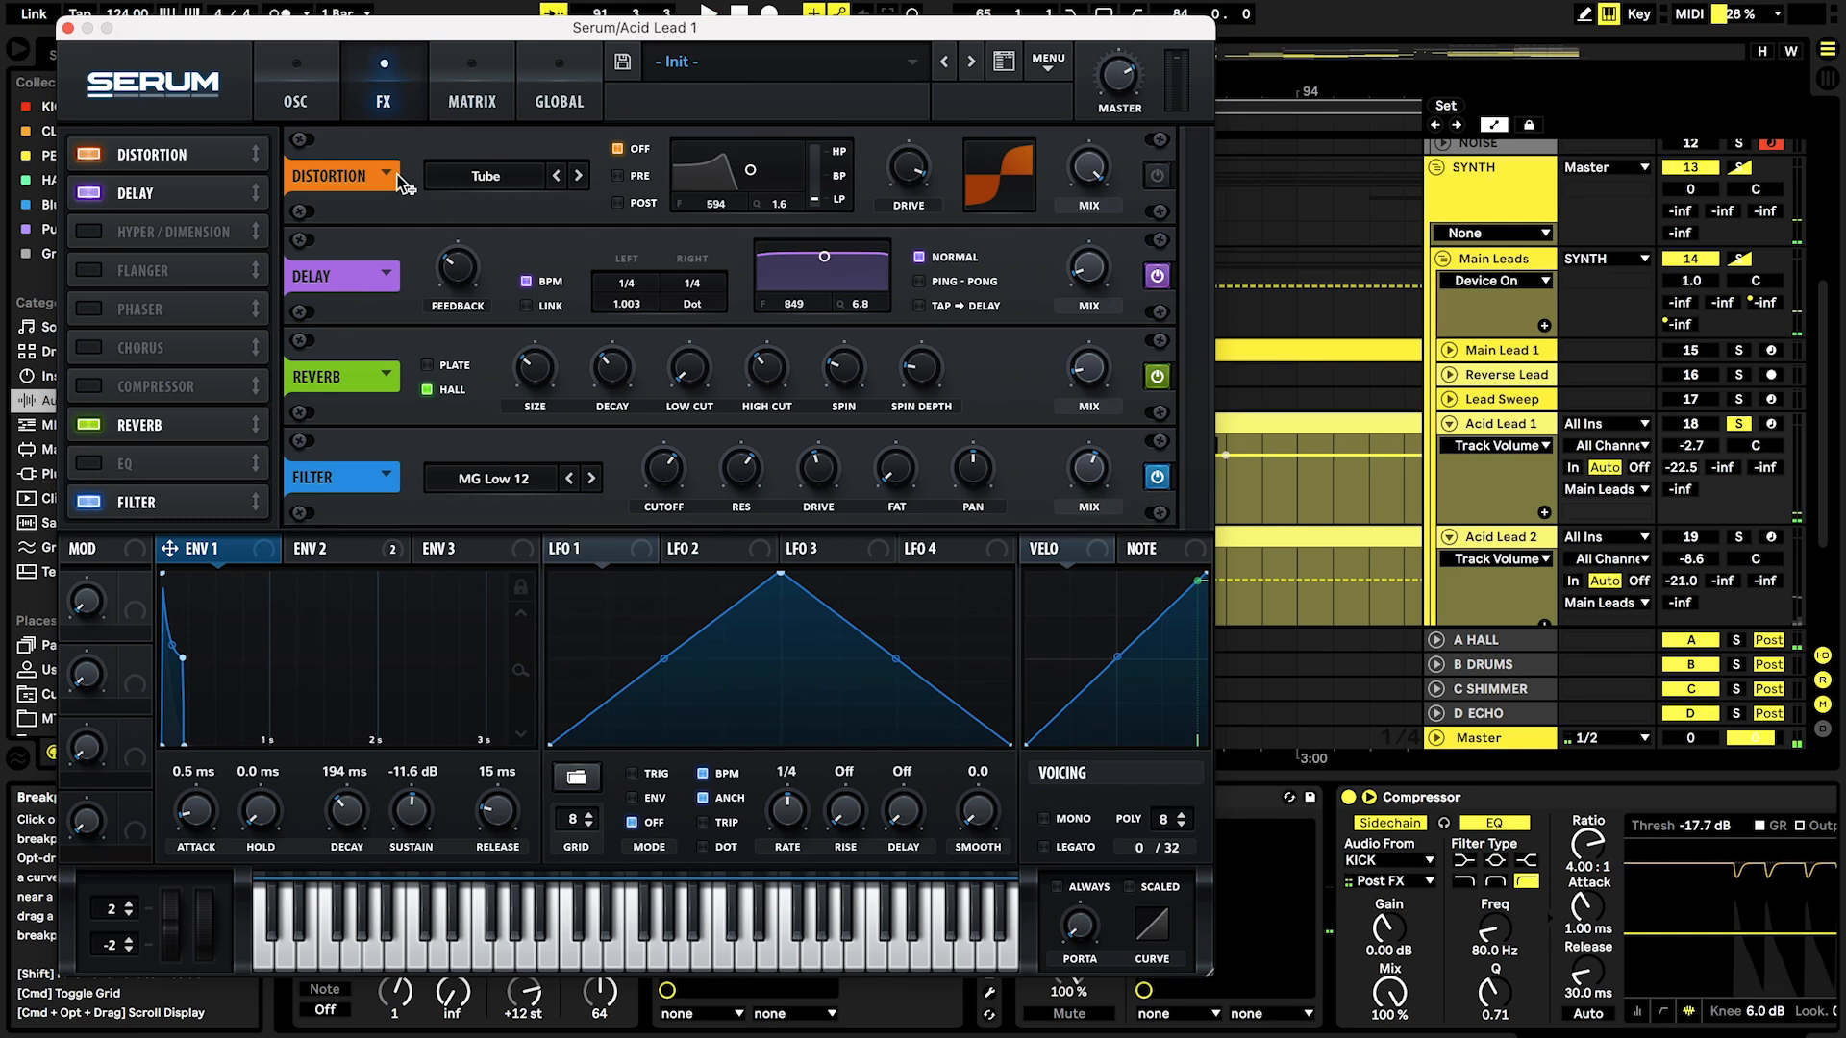
click(298, 104)
click(68, 28)
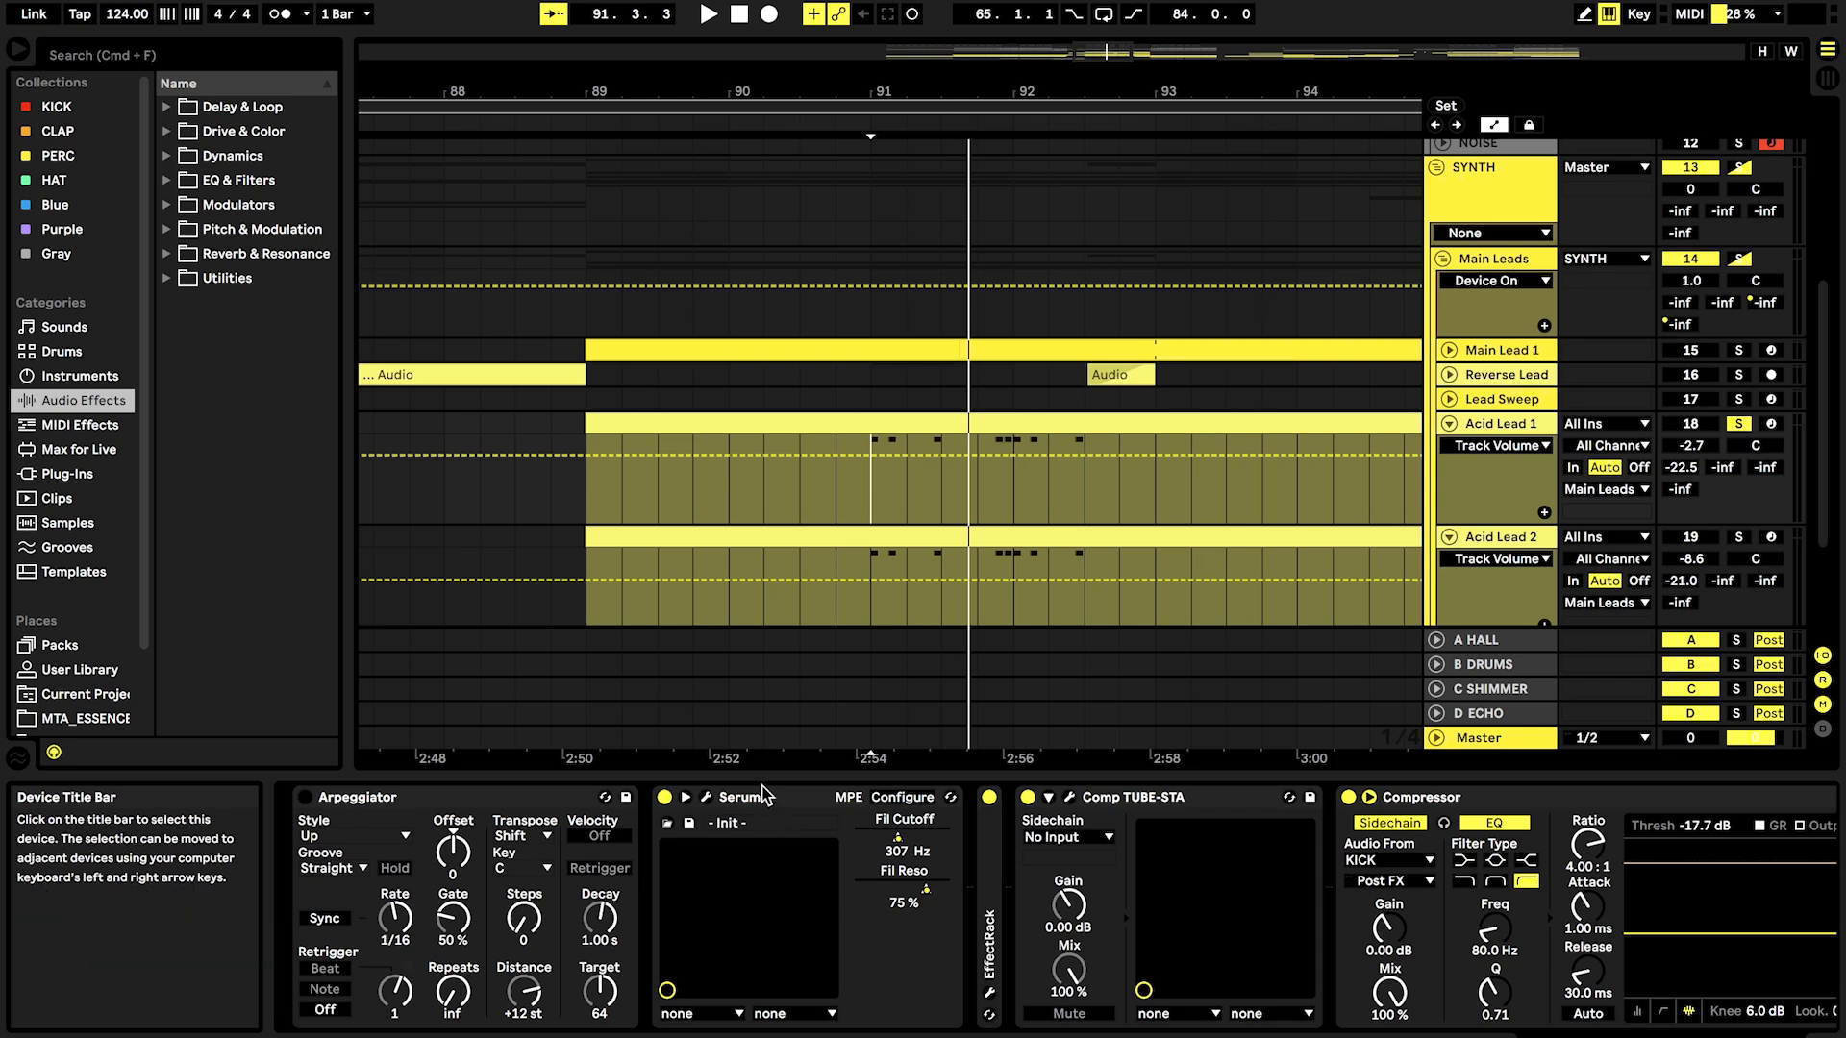
Step: Fold Comp TUBE-STA and unfold EffectRack on Acid Lead 1, and view the rack's Decapitator settings in its plug-in window
scroll(762, 788, right, 4)
double_click(929, 804)
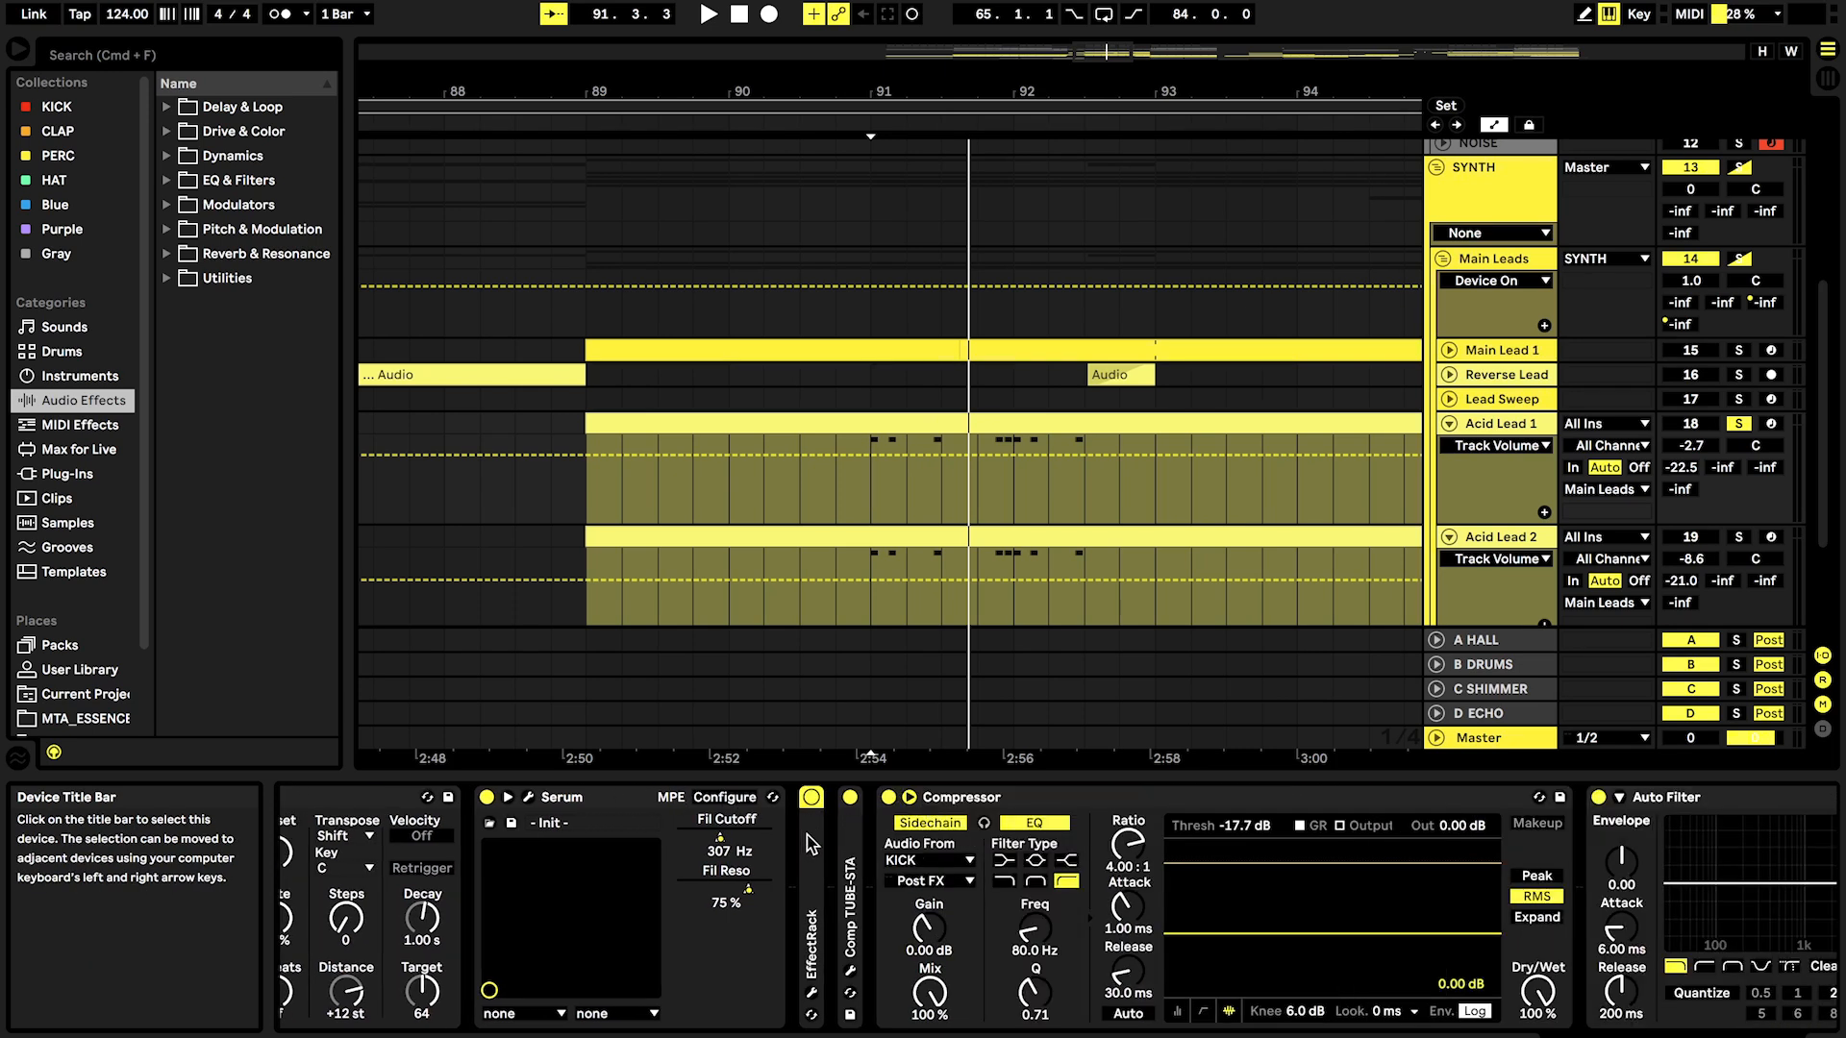
double_click(812, 844)
click(812, 796)
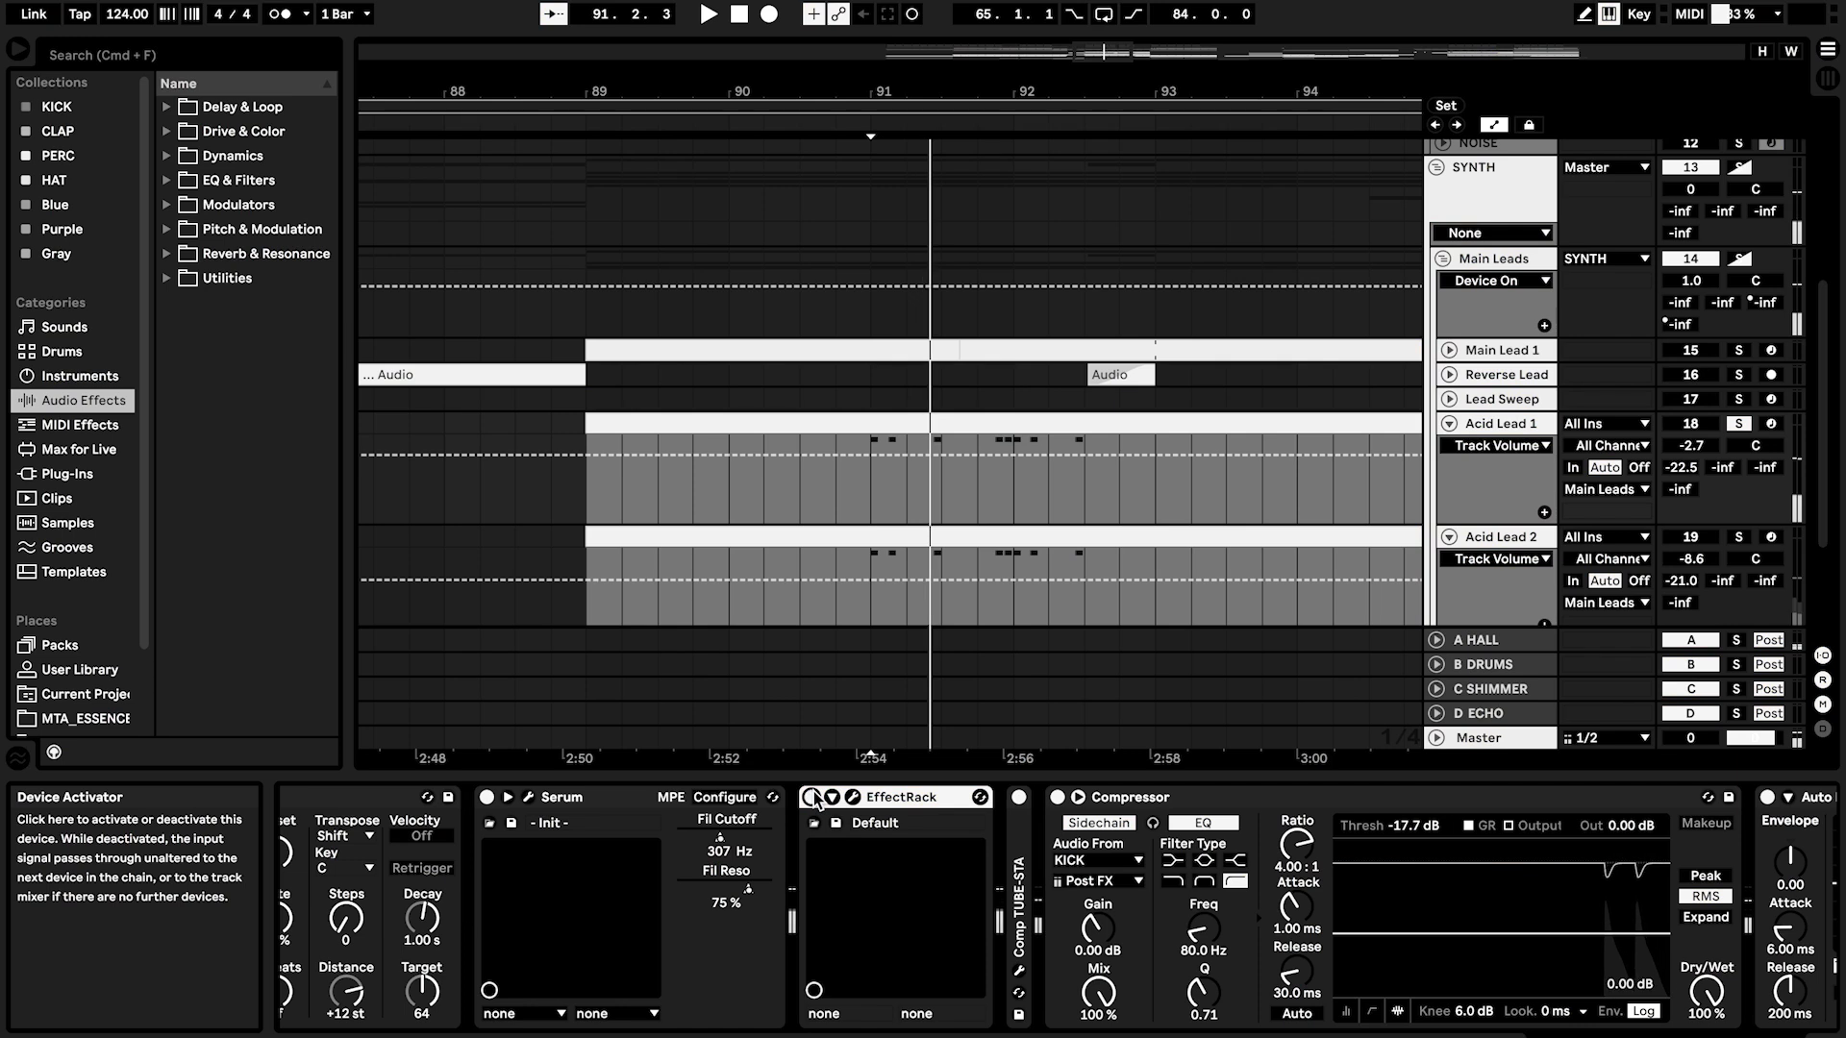
click(853, 797)
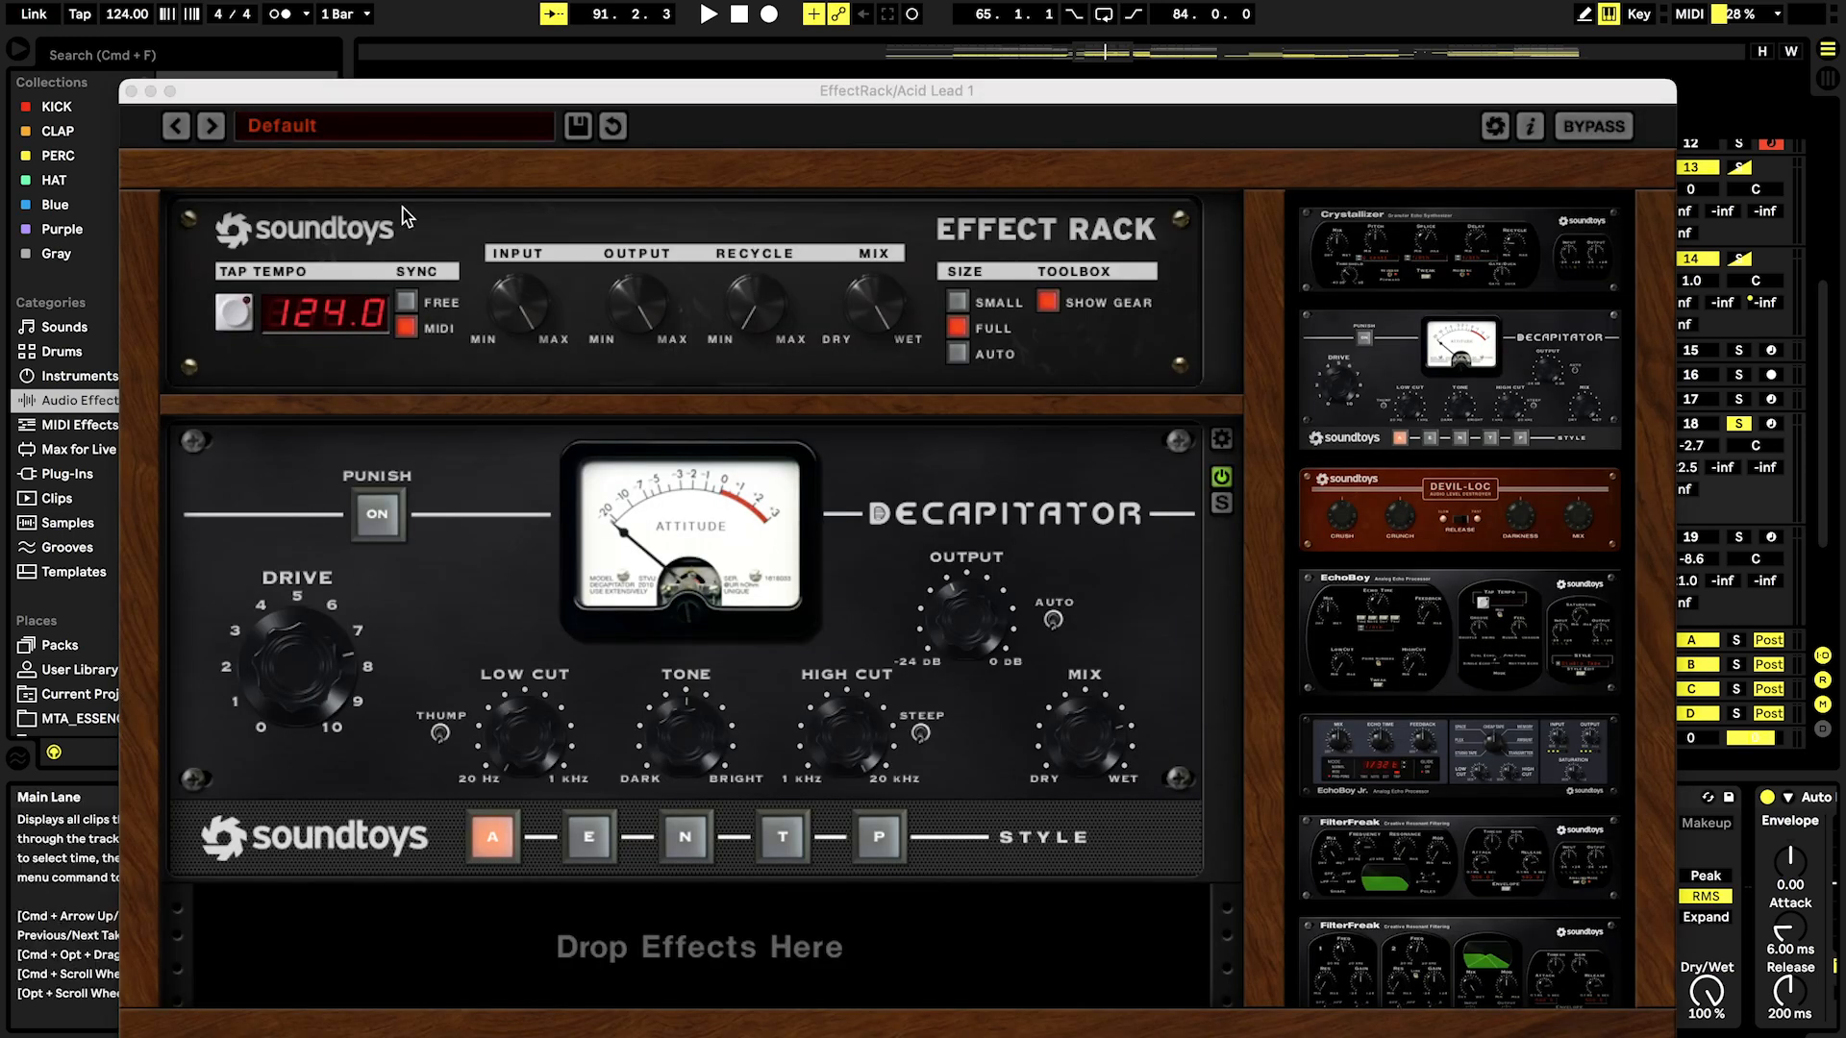
click(132, 92)
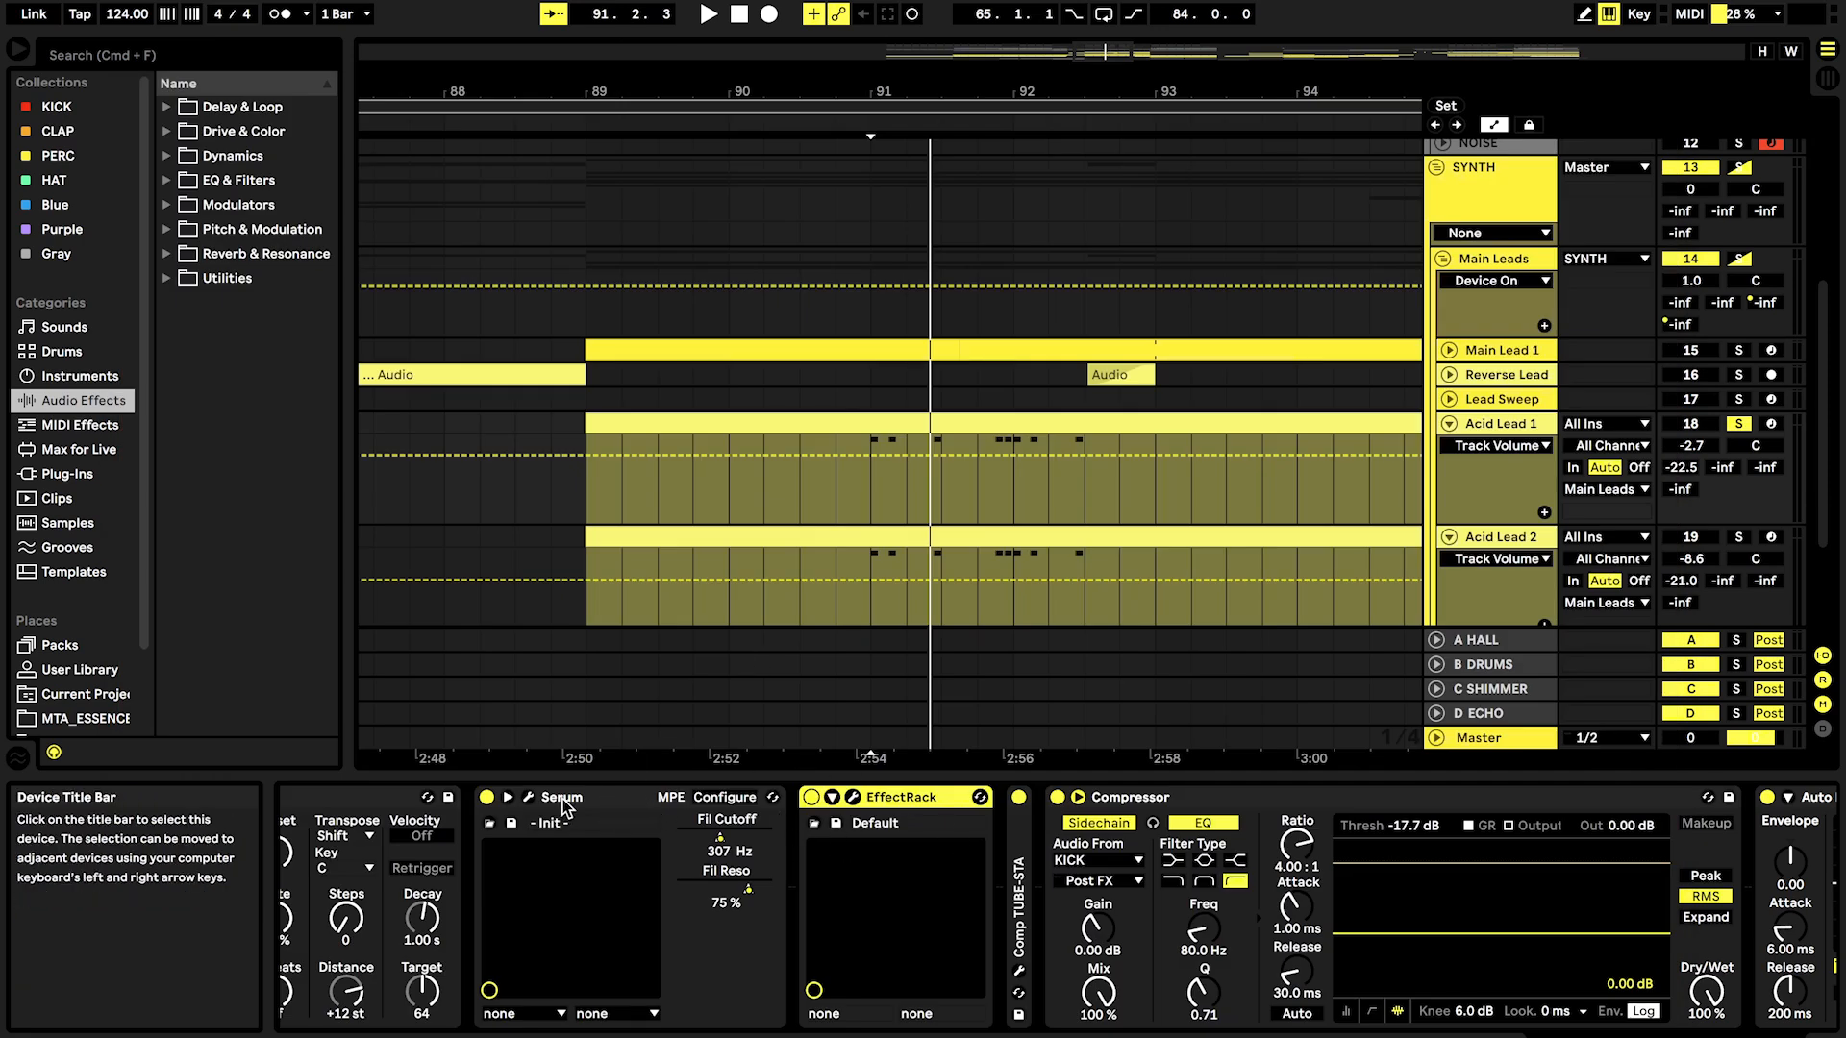
Step: Reopen Acid Lead 1's EffectRack, compare the sound with Decapitator bypassed and active during playback, and close the window
click(853, 797)
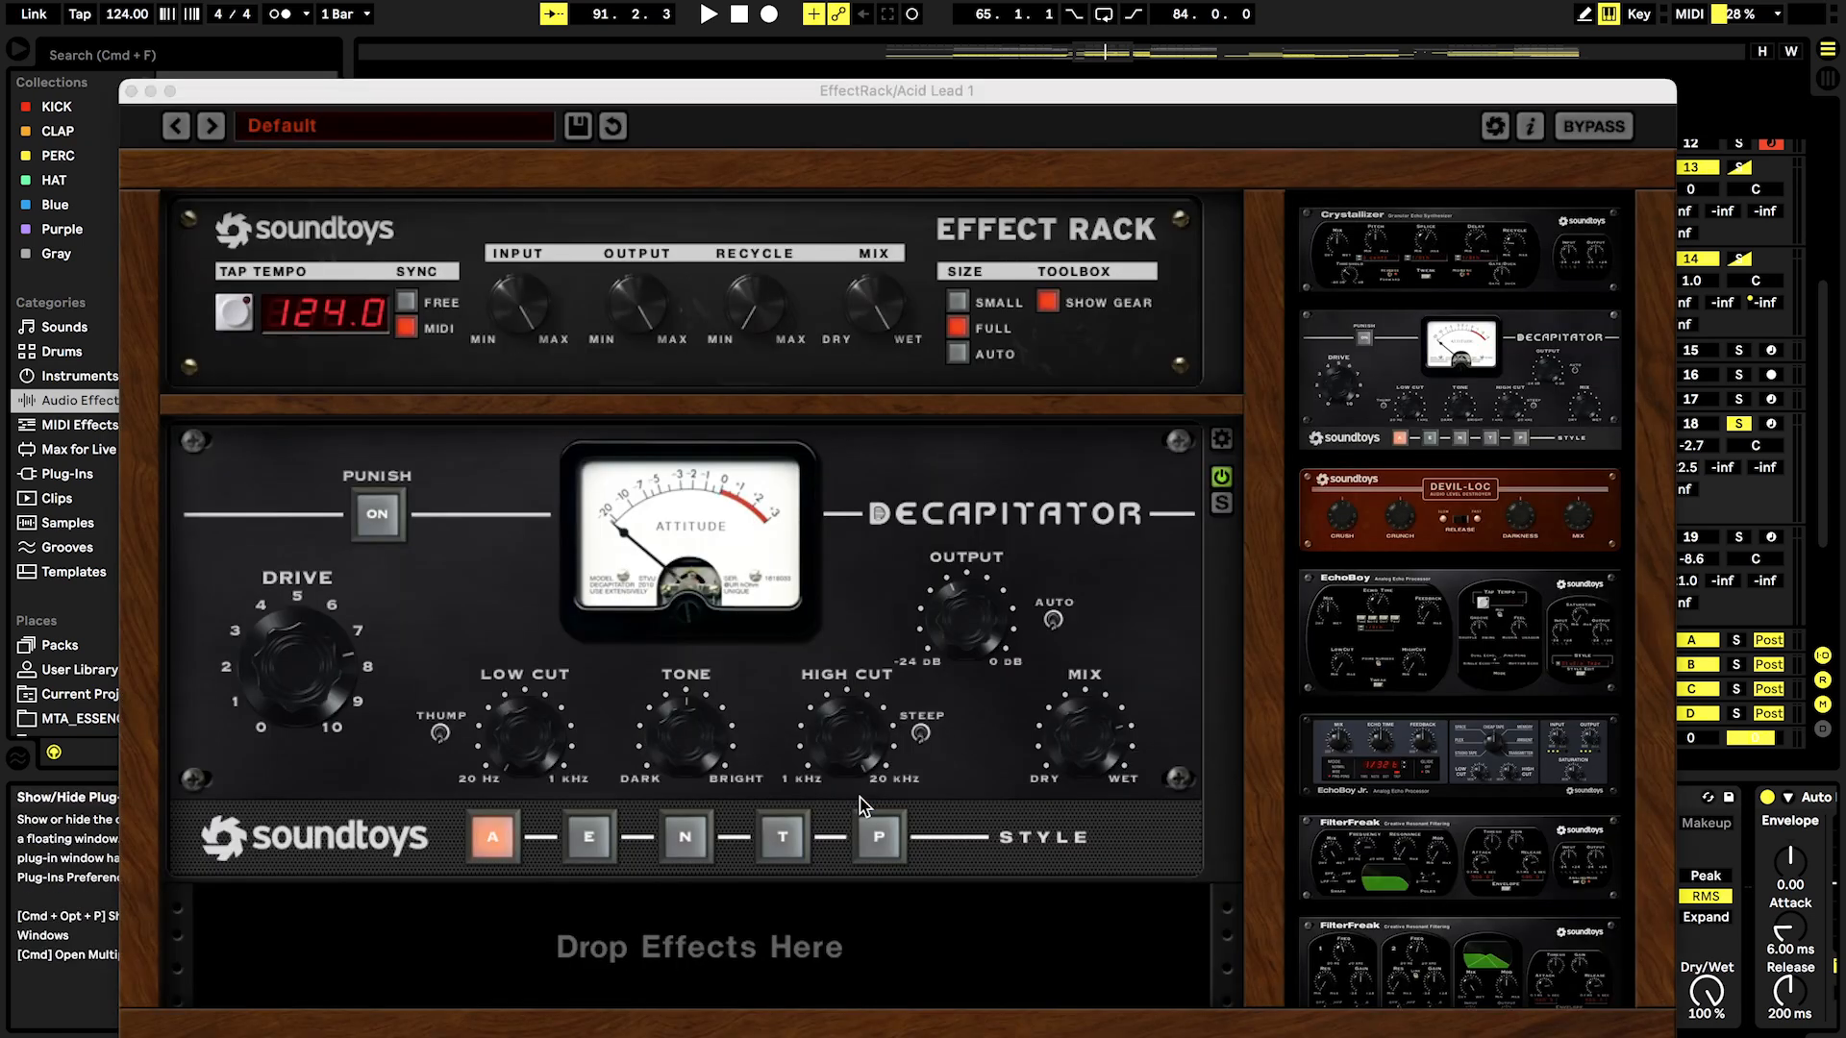
click(1220, 480)
key(space)
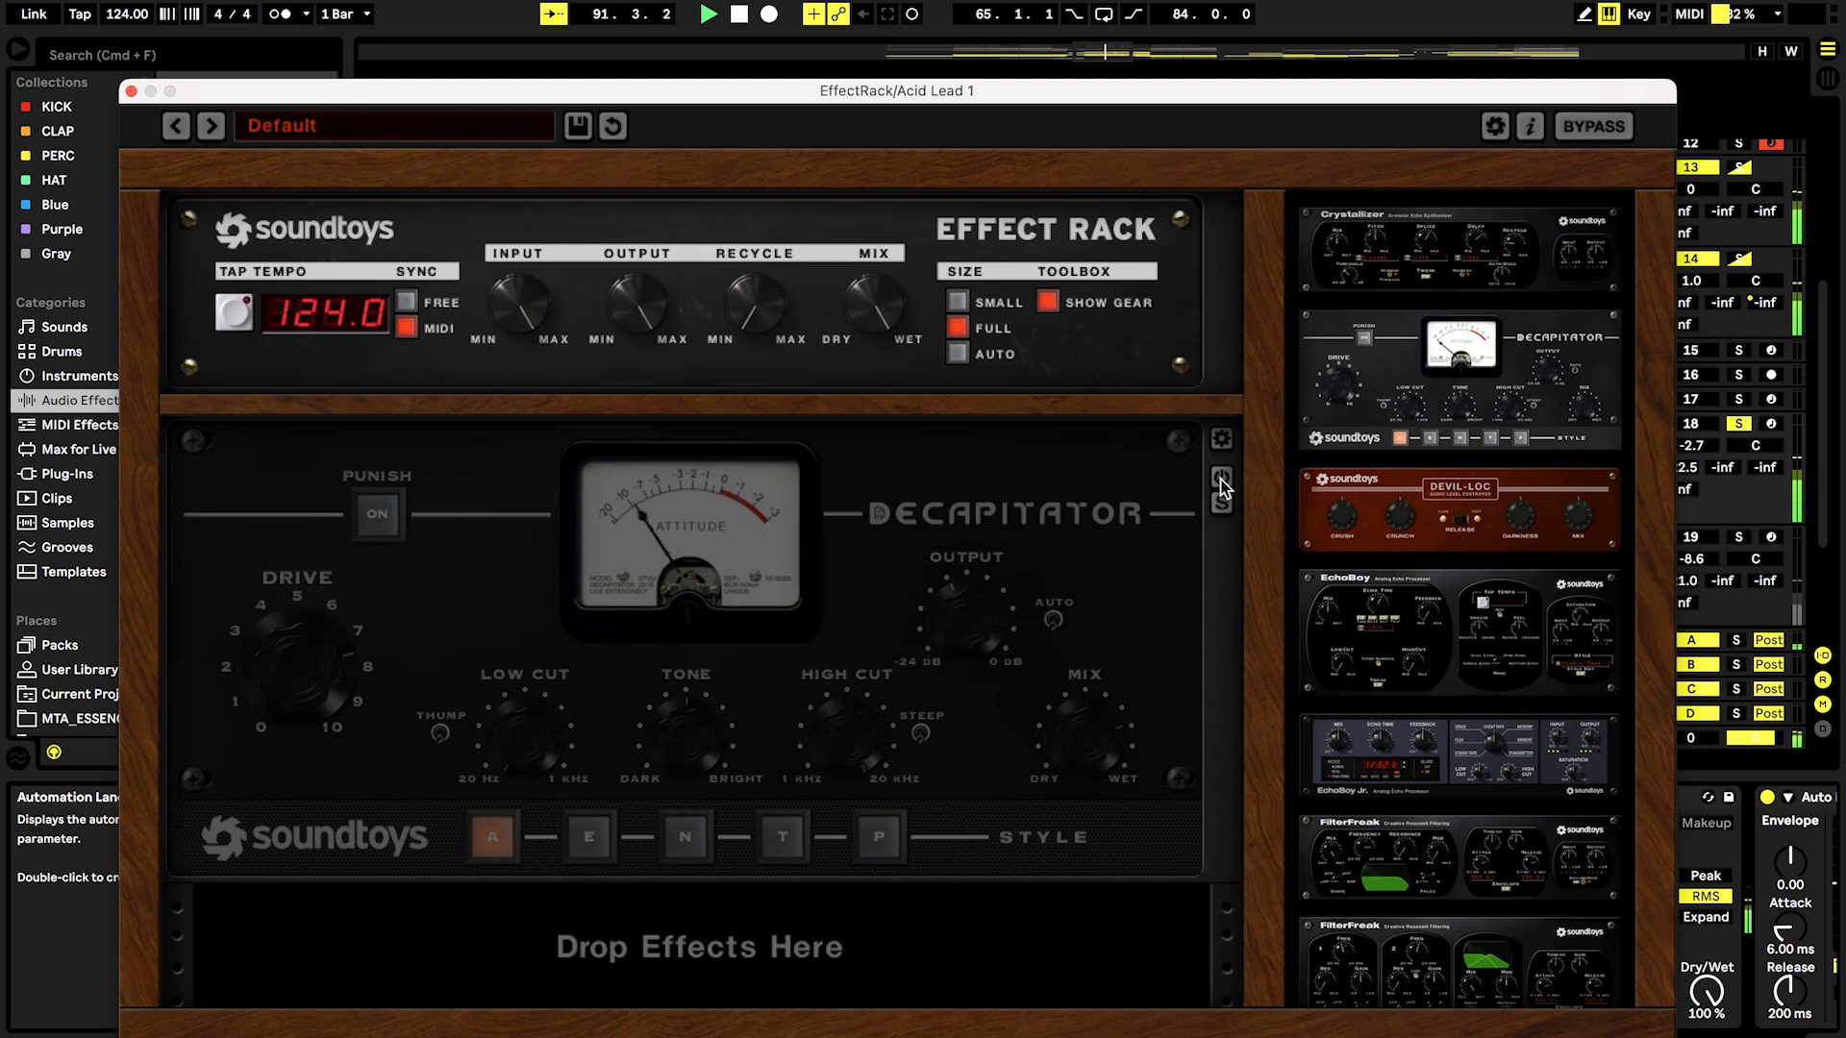
click(1221, 479)
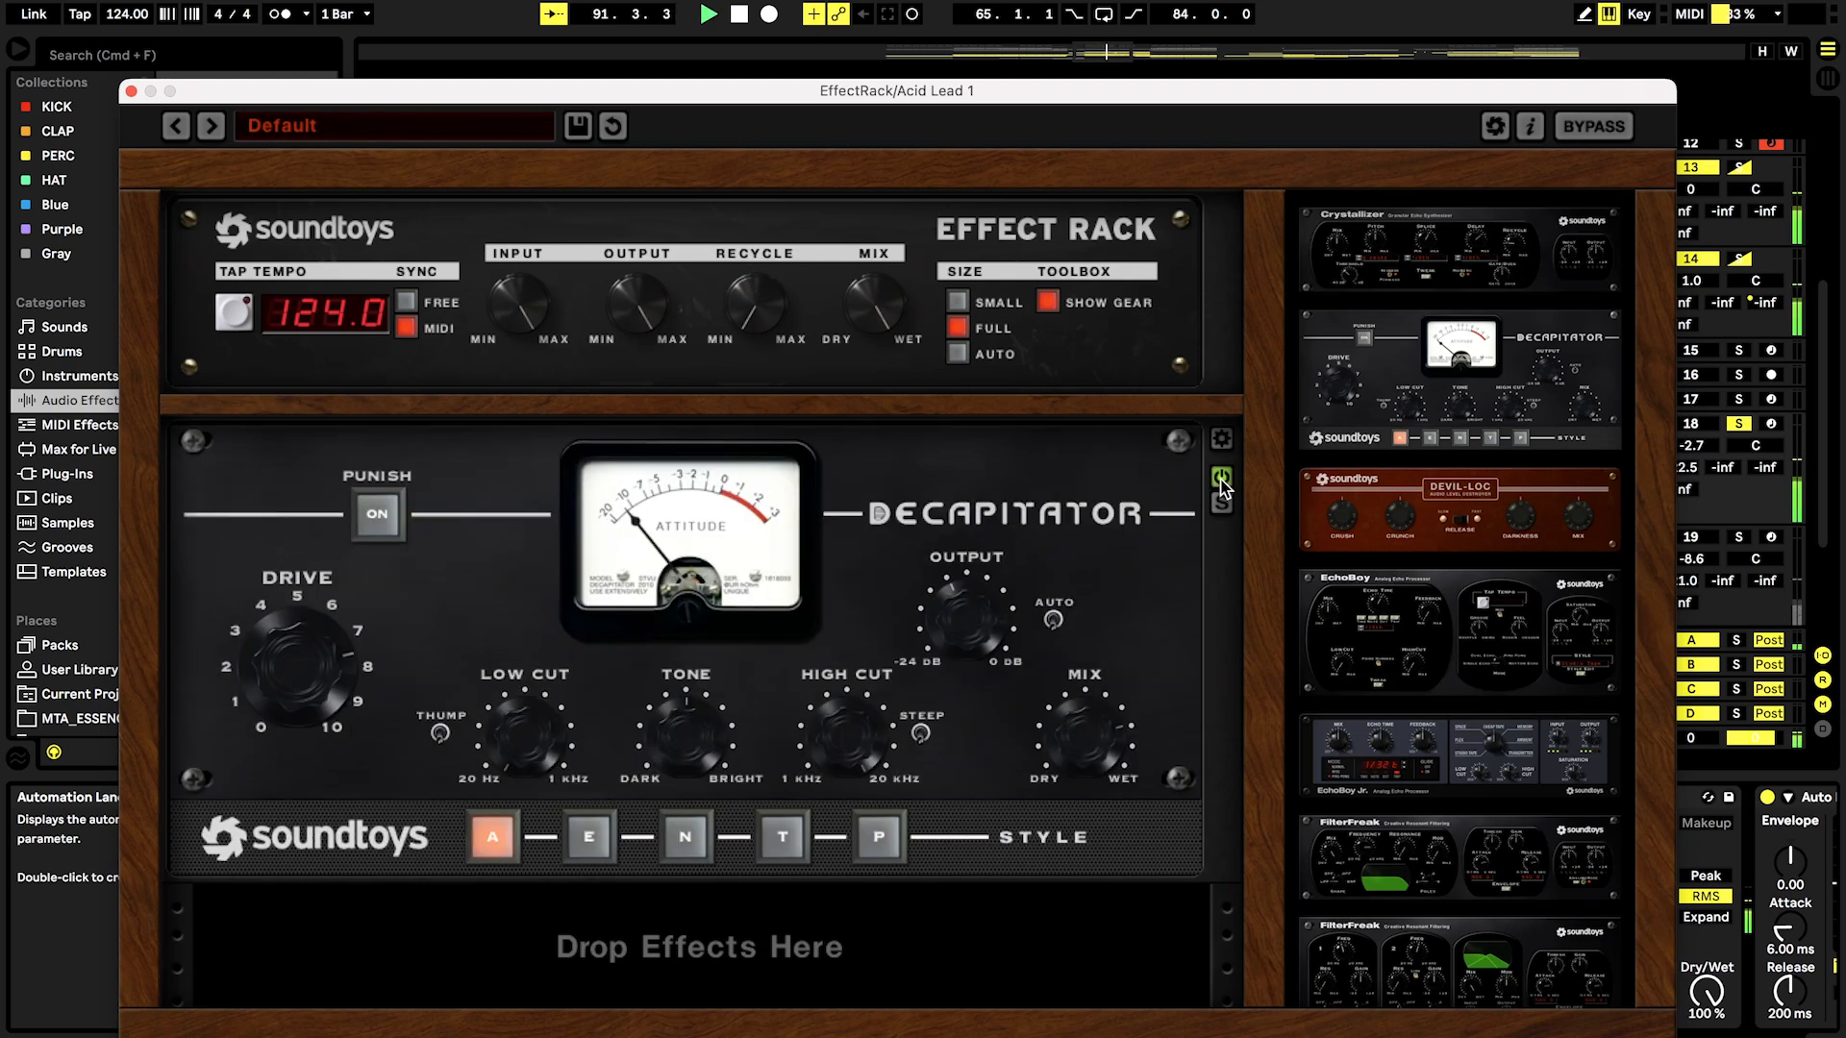
key(super+alt+p)
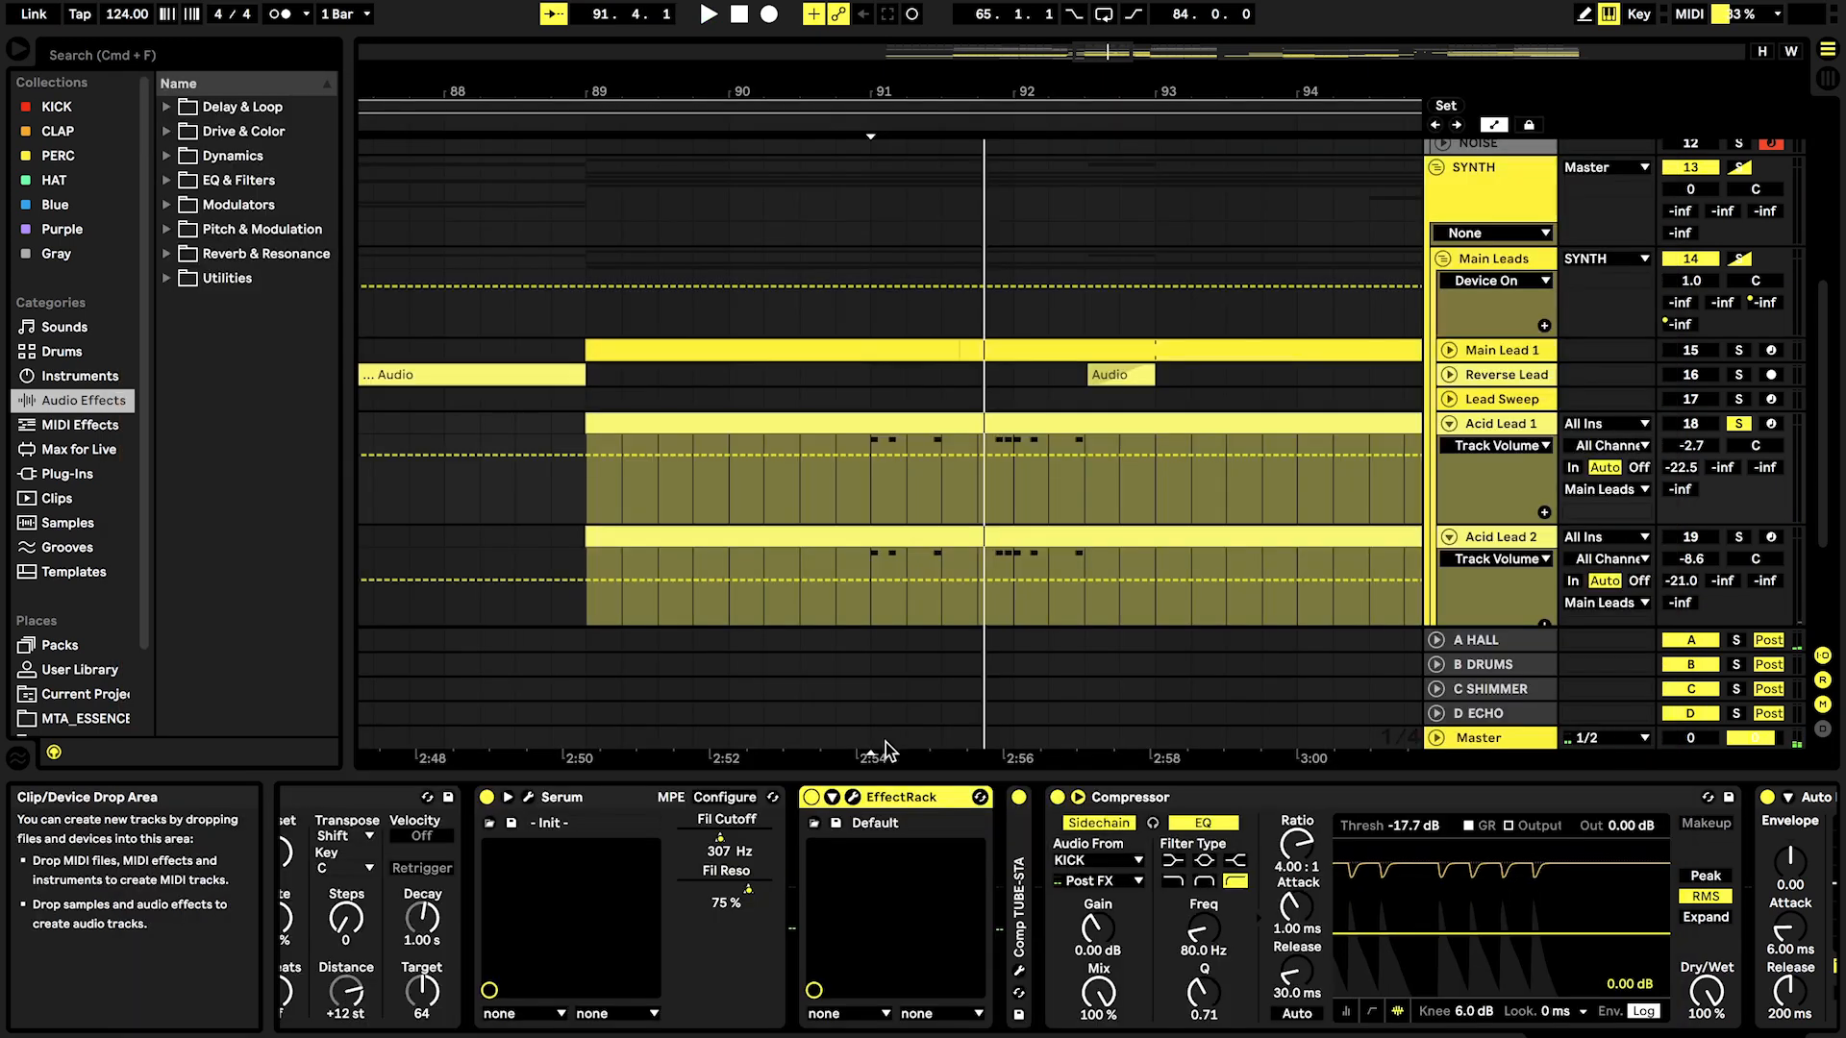
Step: Fold the EffectRack, Compressor and Auto Filter devices in Acid Lead 1's device chain
double_click(908, 799)
scroll(862, 859, right, 1)
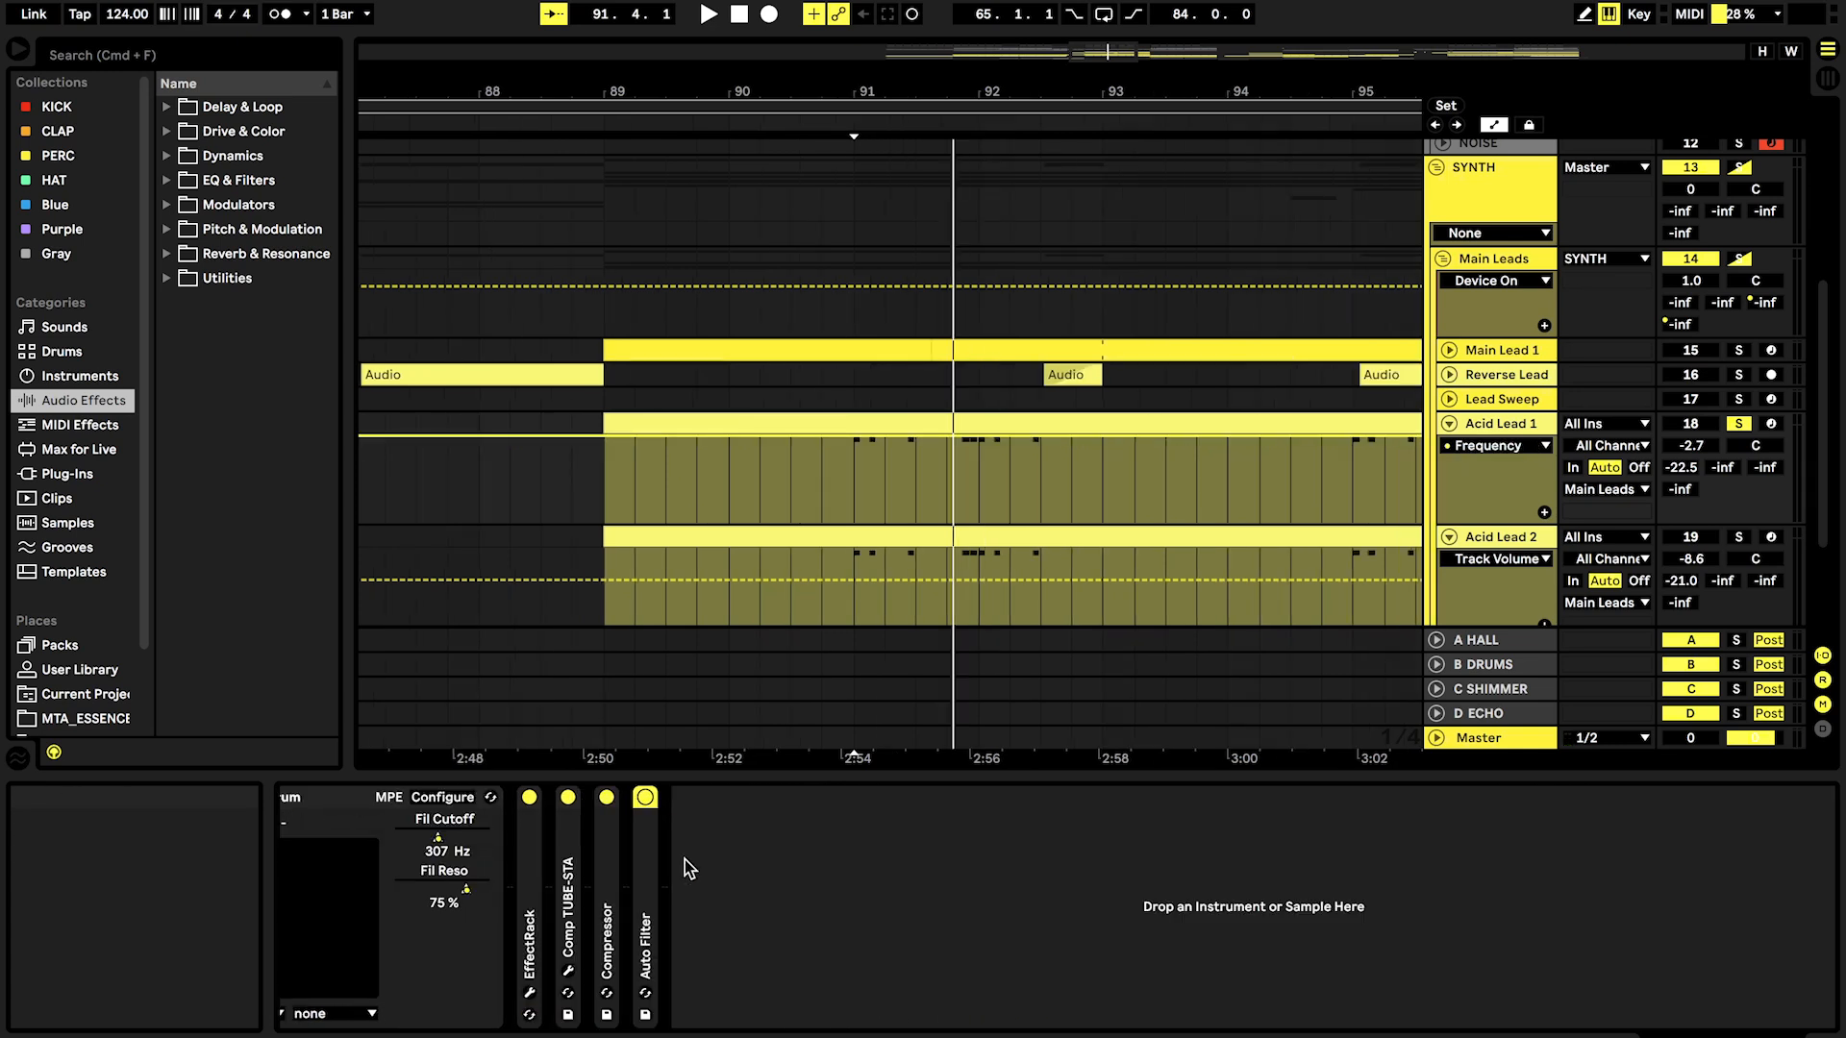
scroll(686, 866, left, 5)
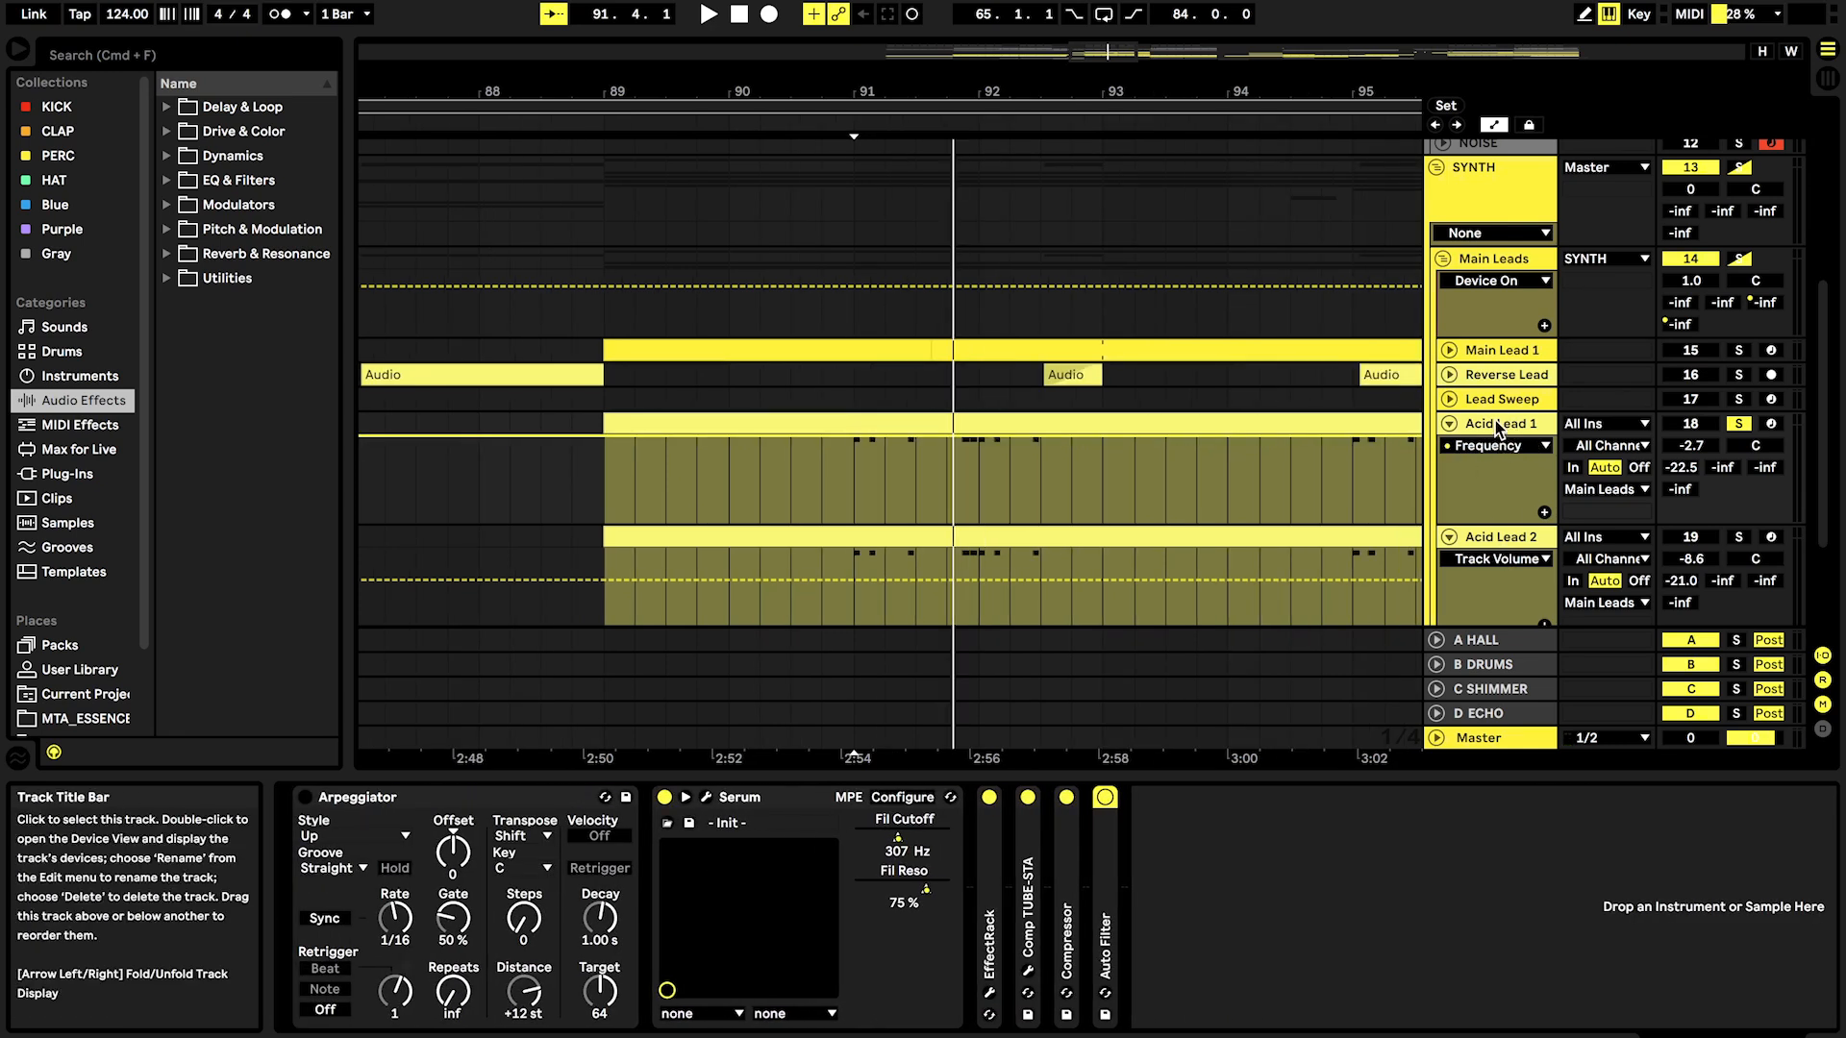
Step: Open the Pigments plug-in window of Acid Lead 2 and filter its preset browser by the Acid style
click(1498, 537)
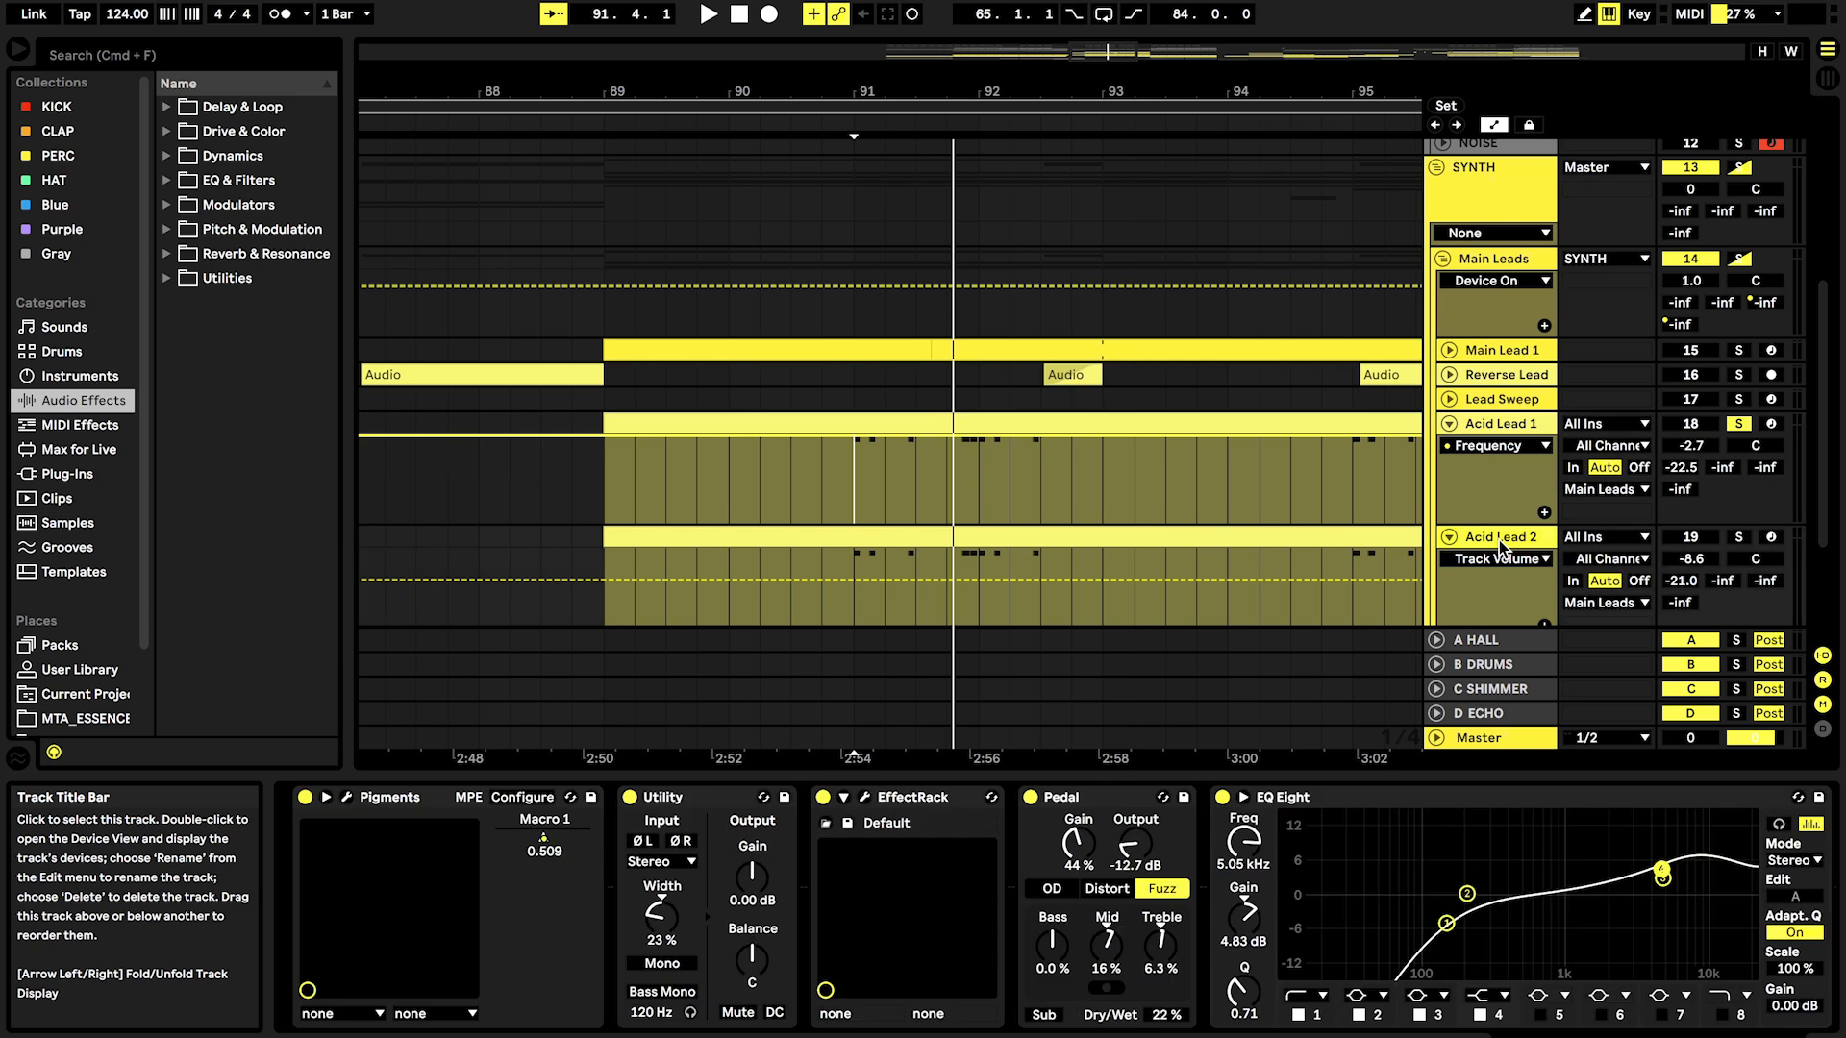
scroll(1498, 540, down, 2)
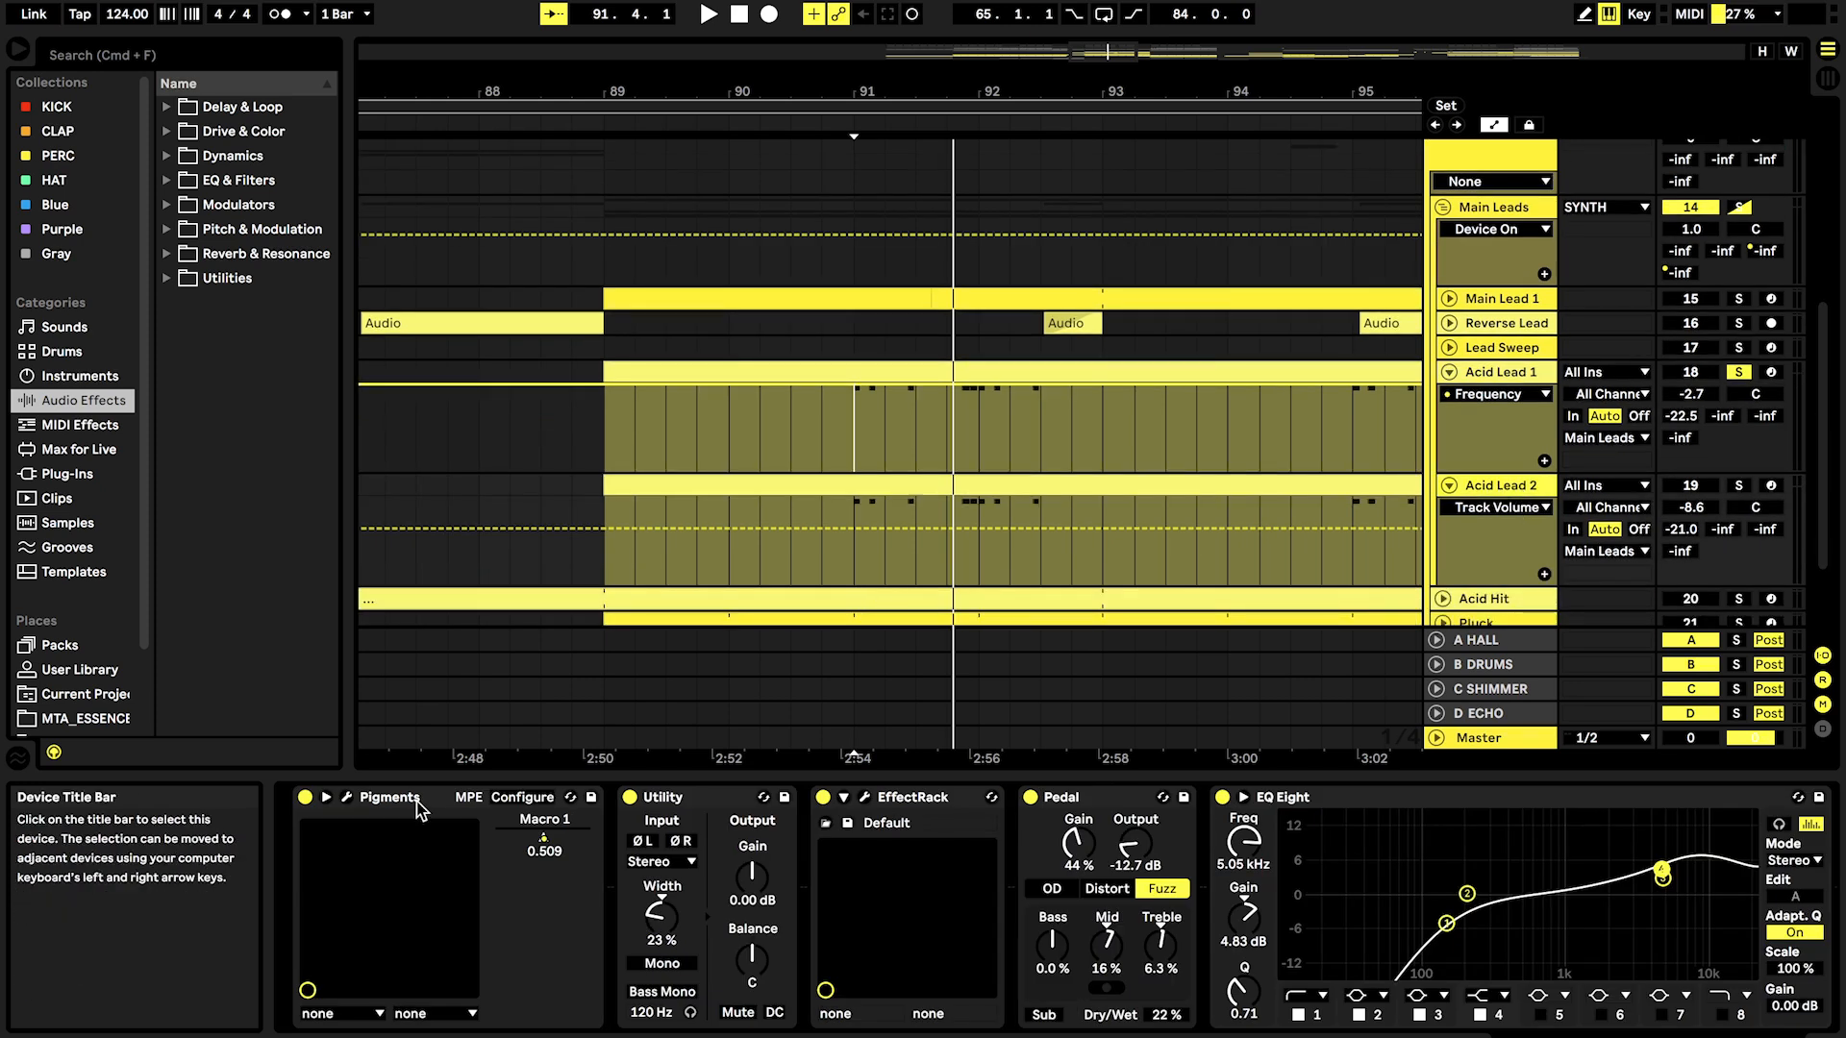
click(348, 797)
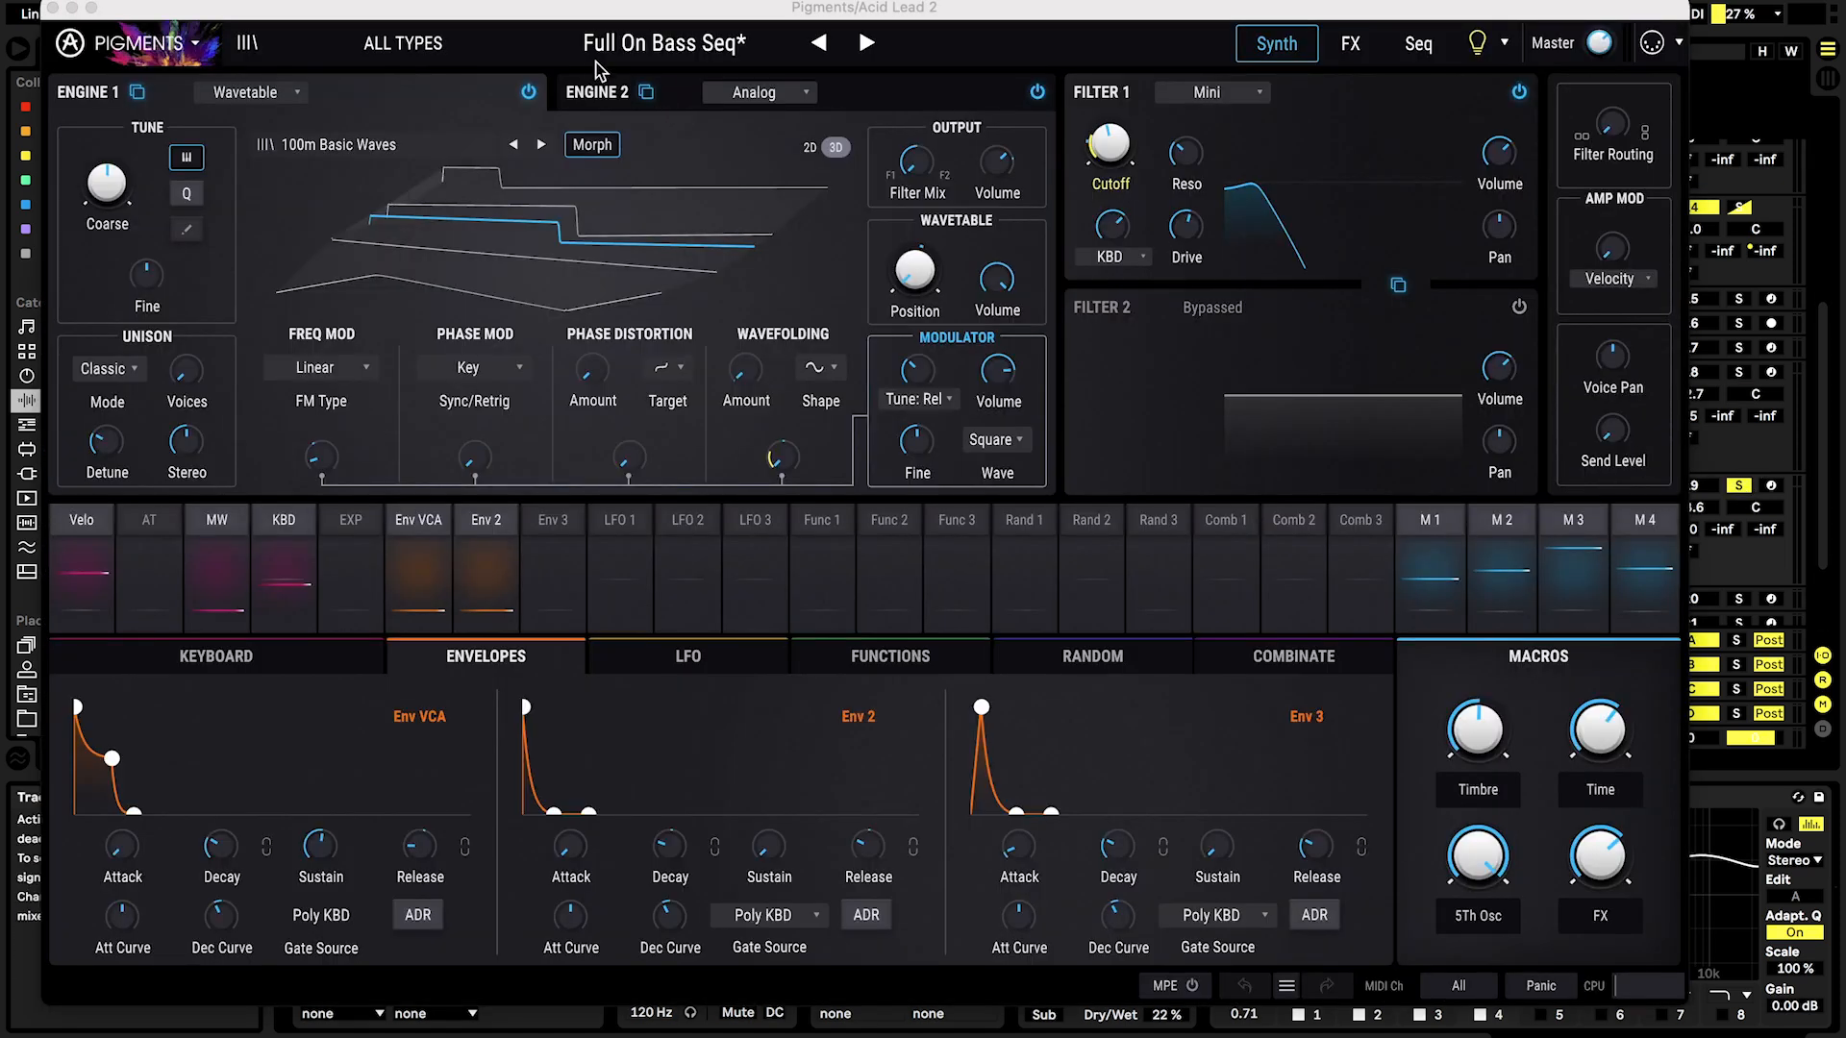
click(248, 44)
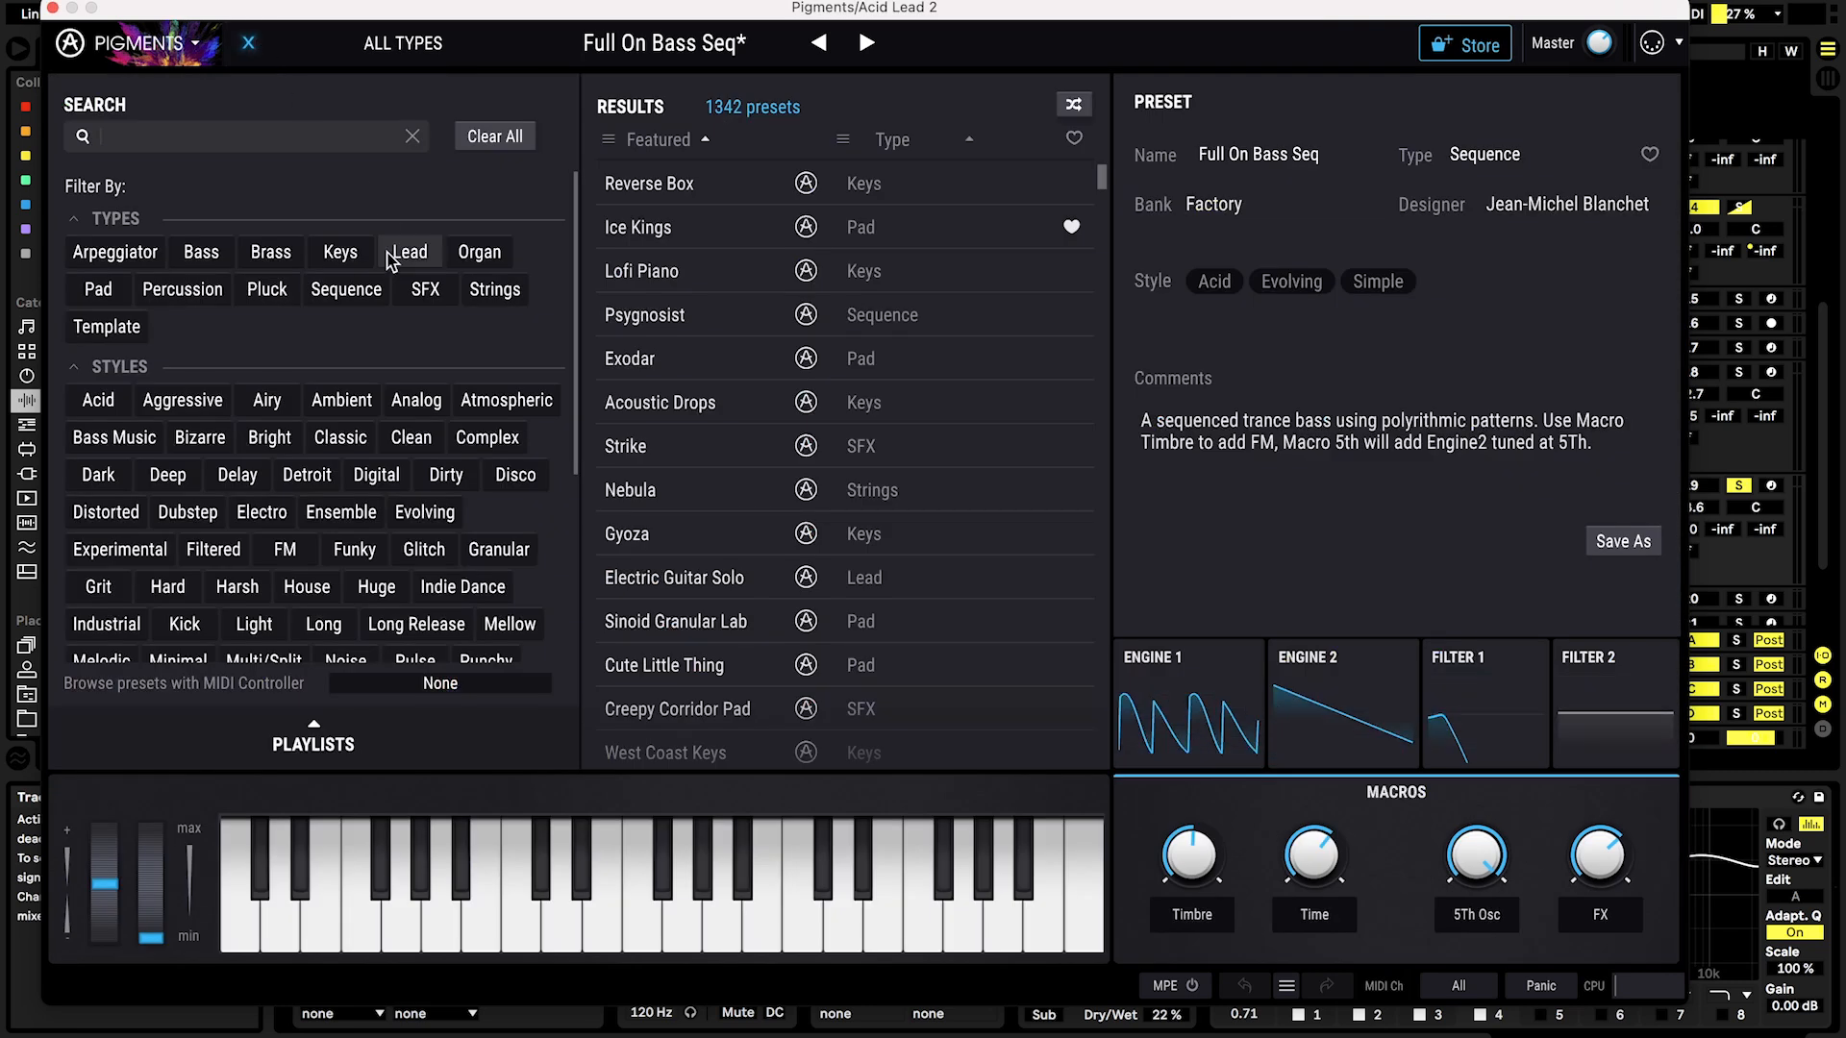
click(100, 402)
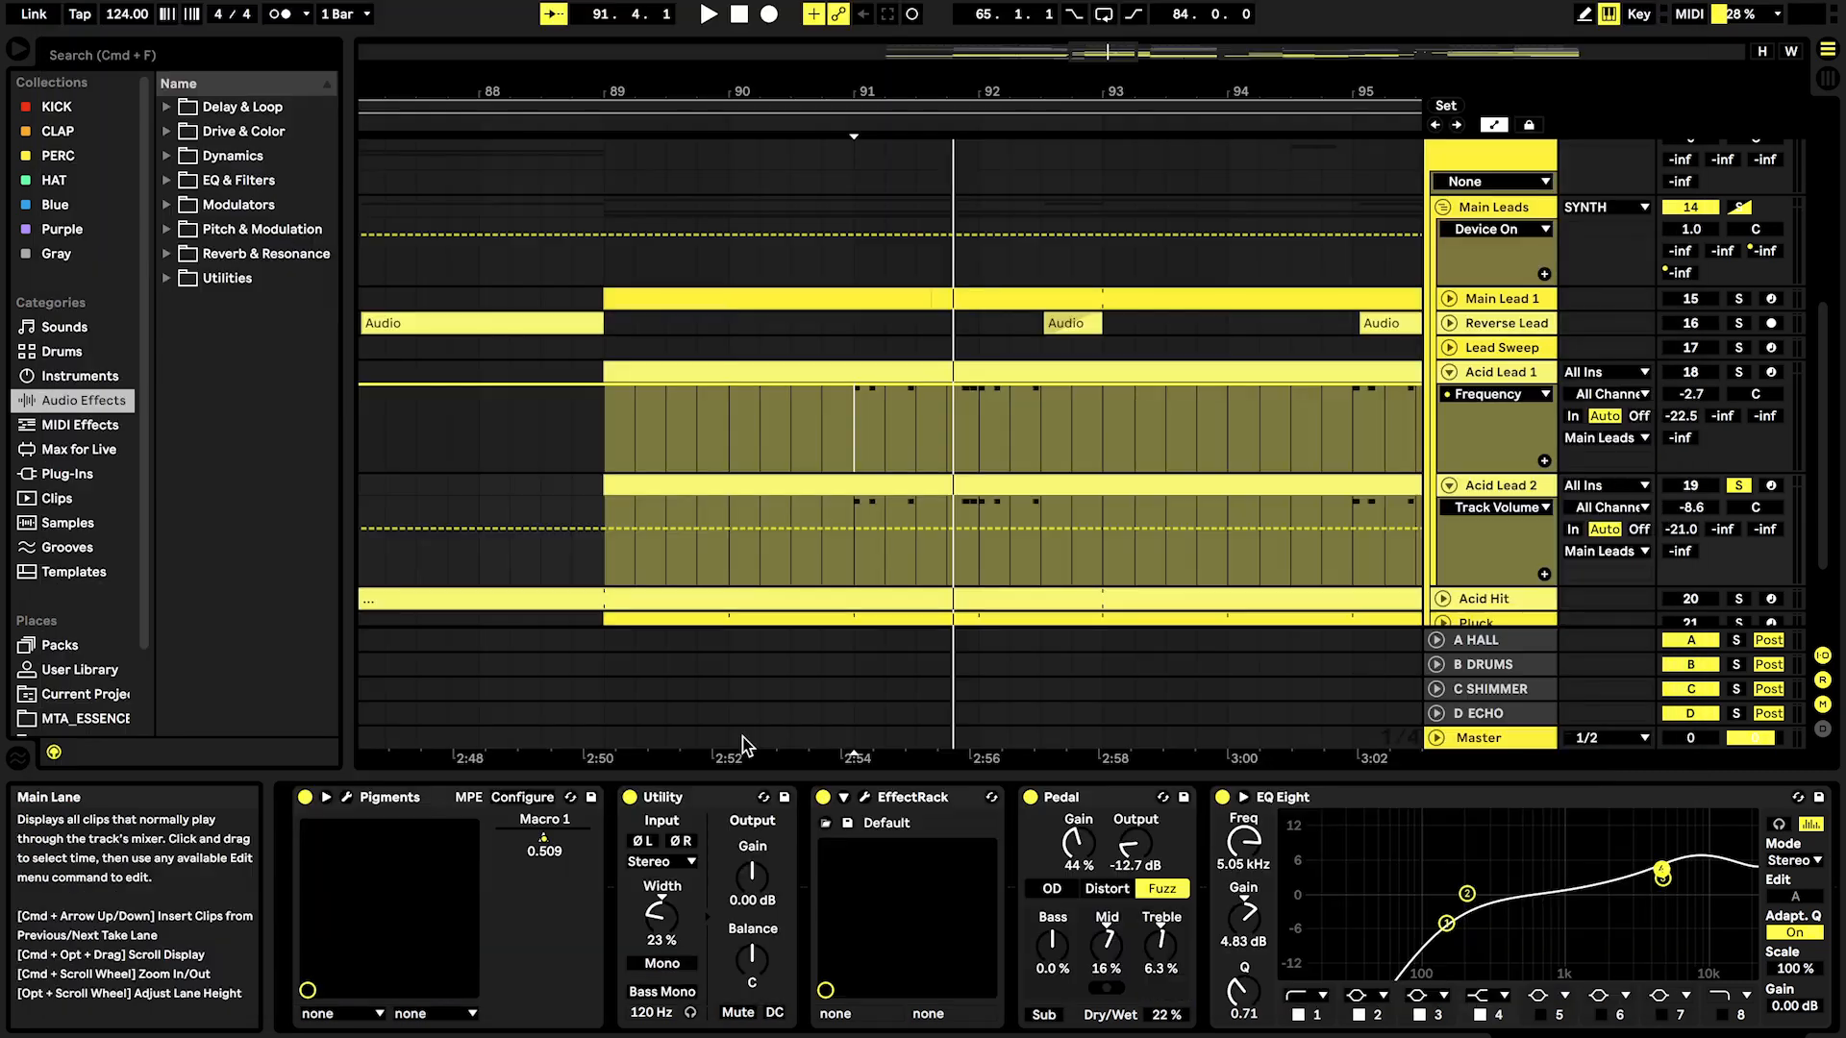
Step: Deactivate EQ Eight, Pedal, EffectRack and Utility on Acid Lead 2, play it from bar 91, and reactivate Utility
scroll(729, 848, down, 6)
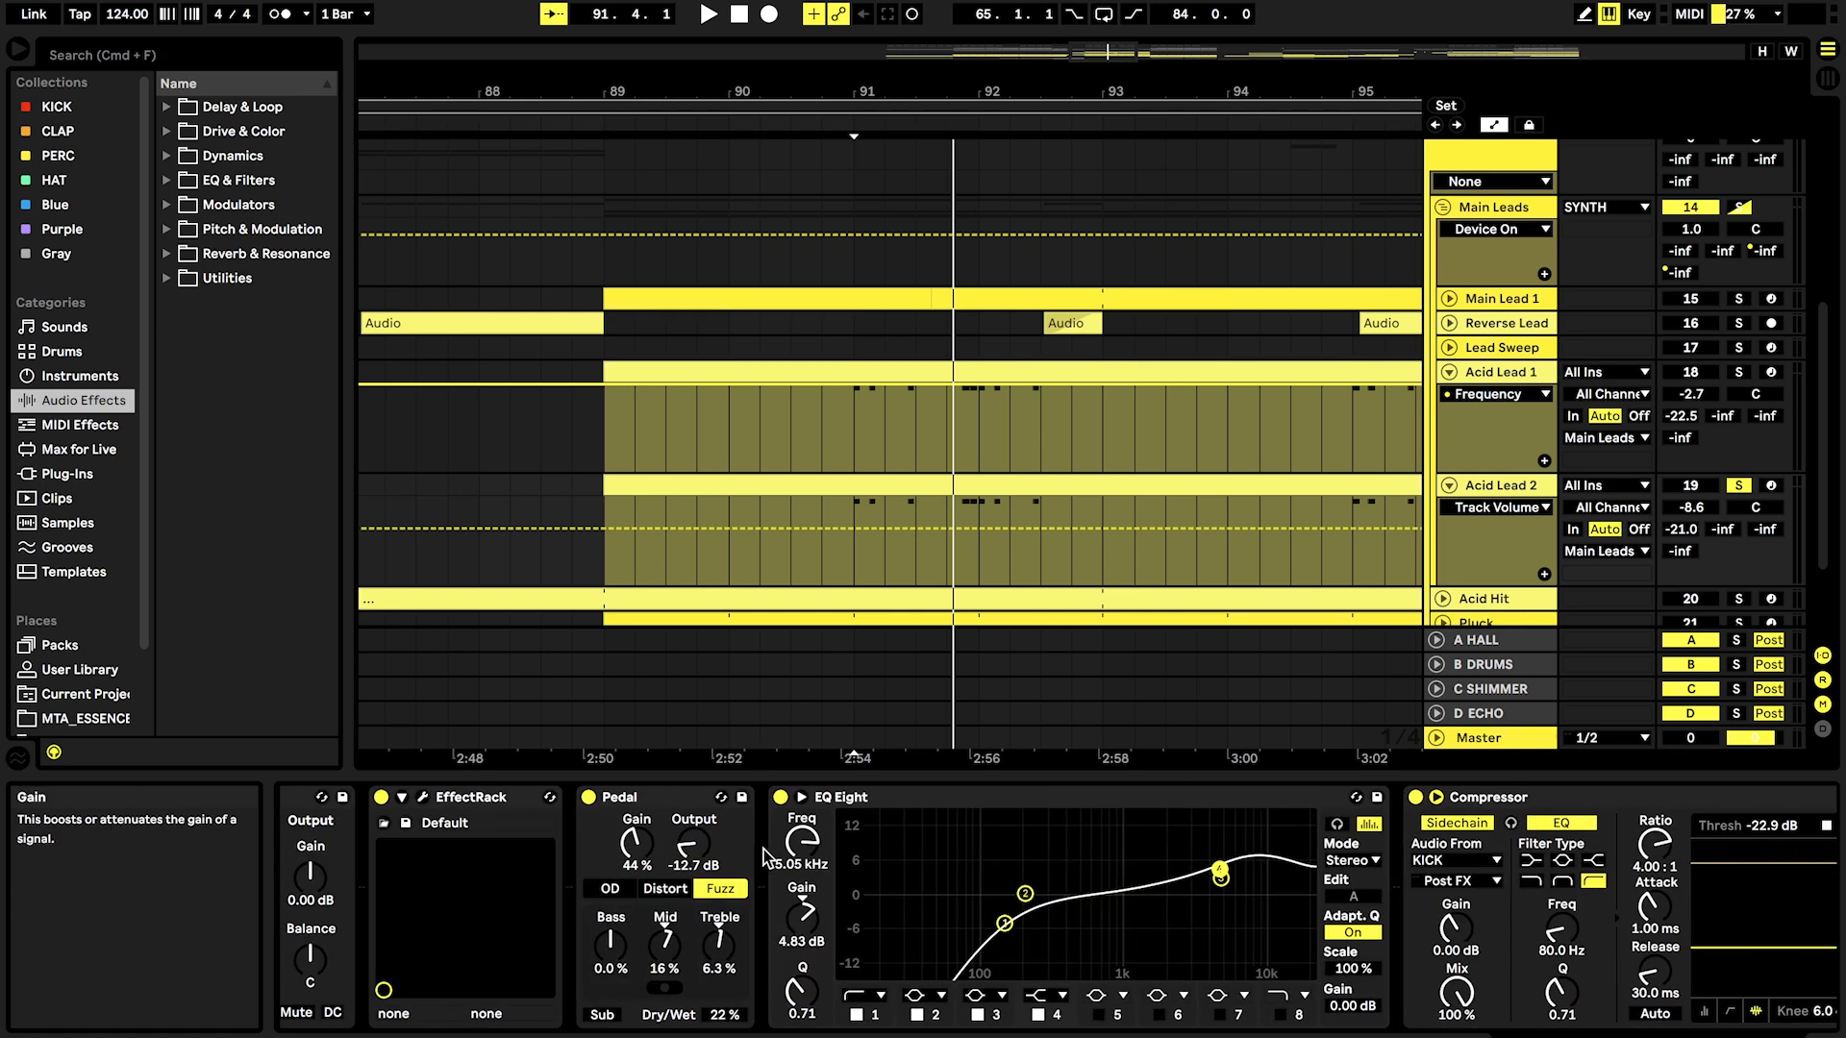
scroll(763, 850, up, 6)
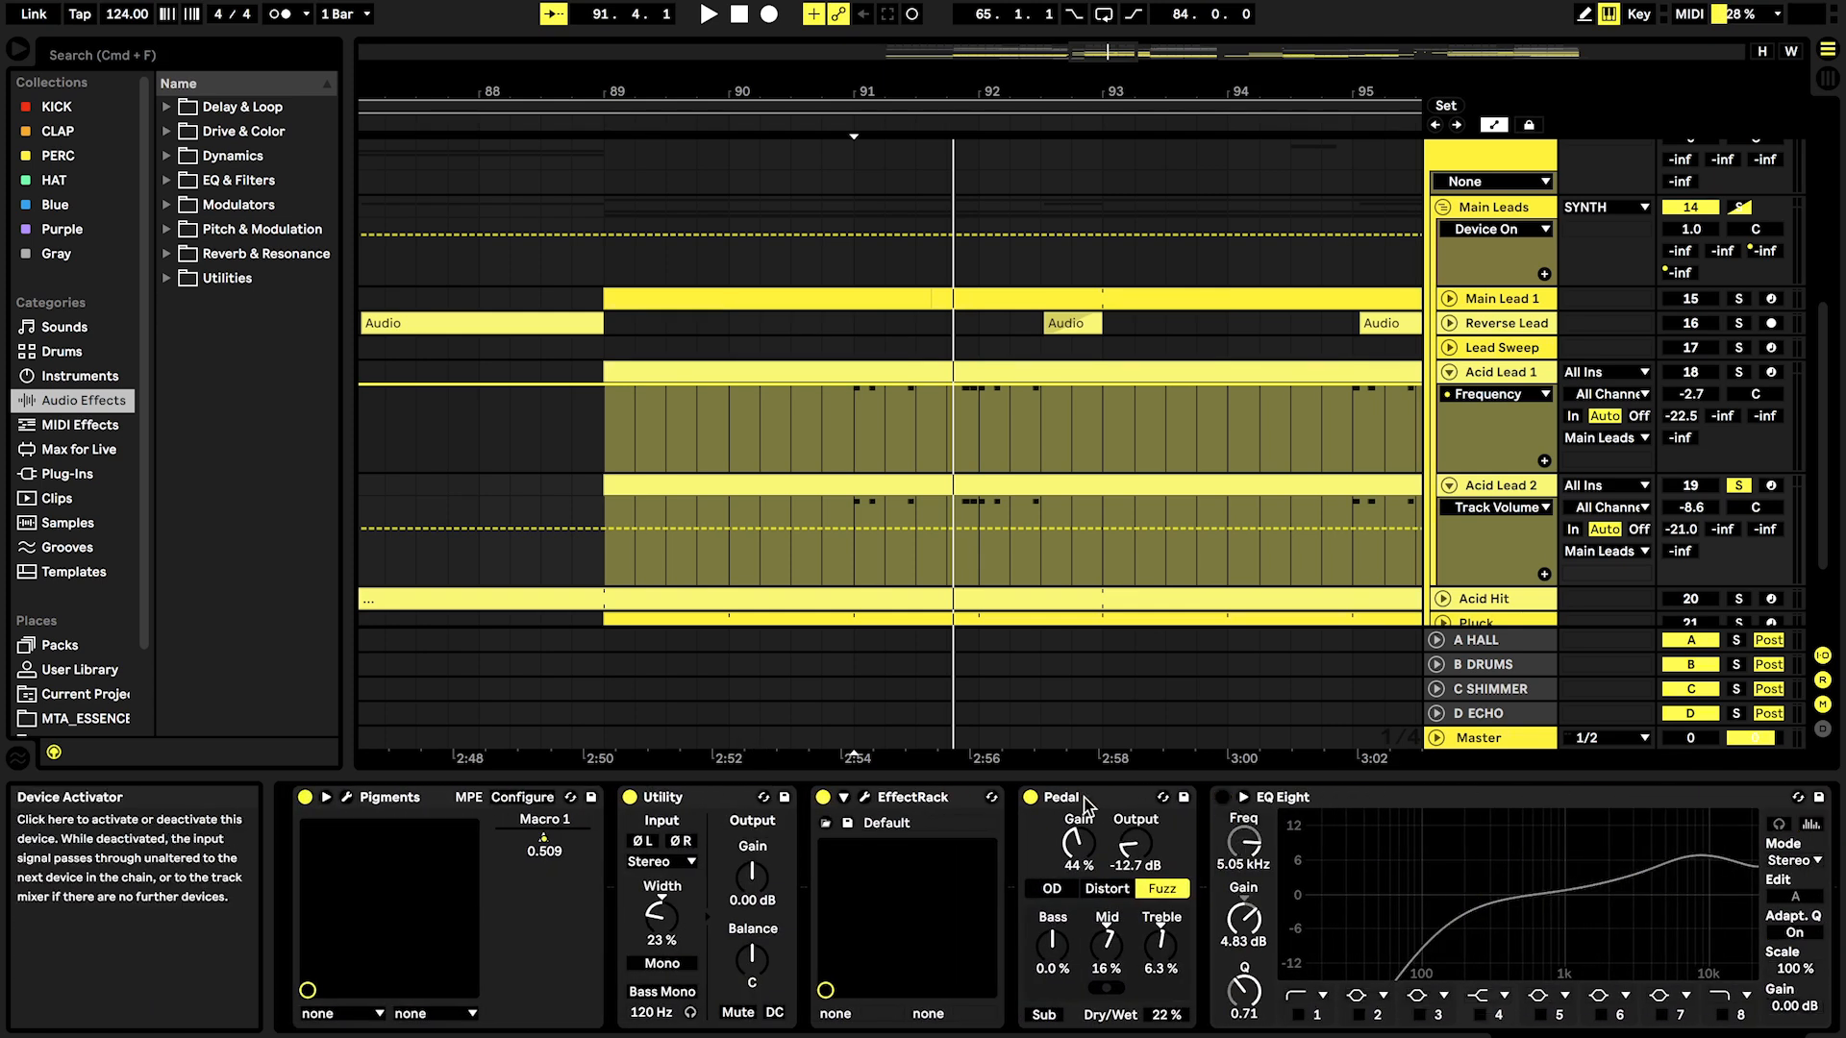
click(1039, 801)
click(1031, 798)
click(823, 798)
click(627, 800)
key(space)
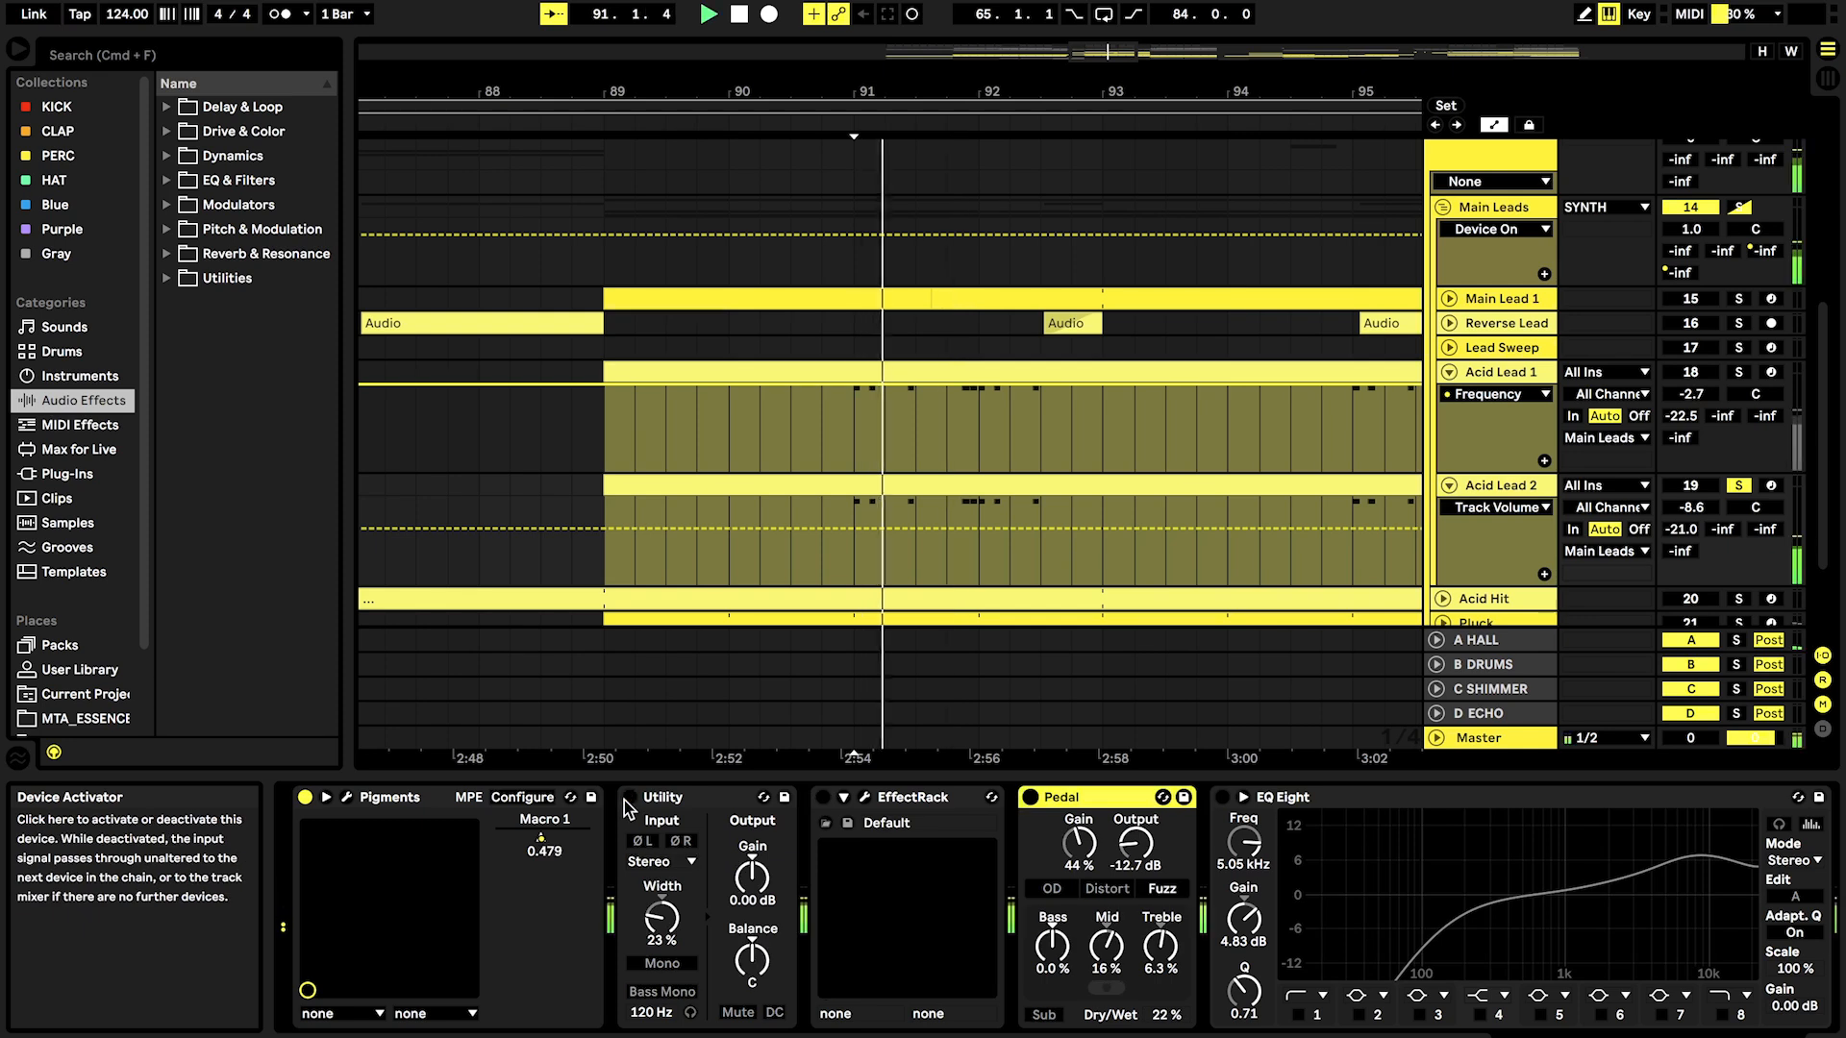
click(629, 798)
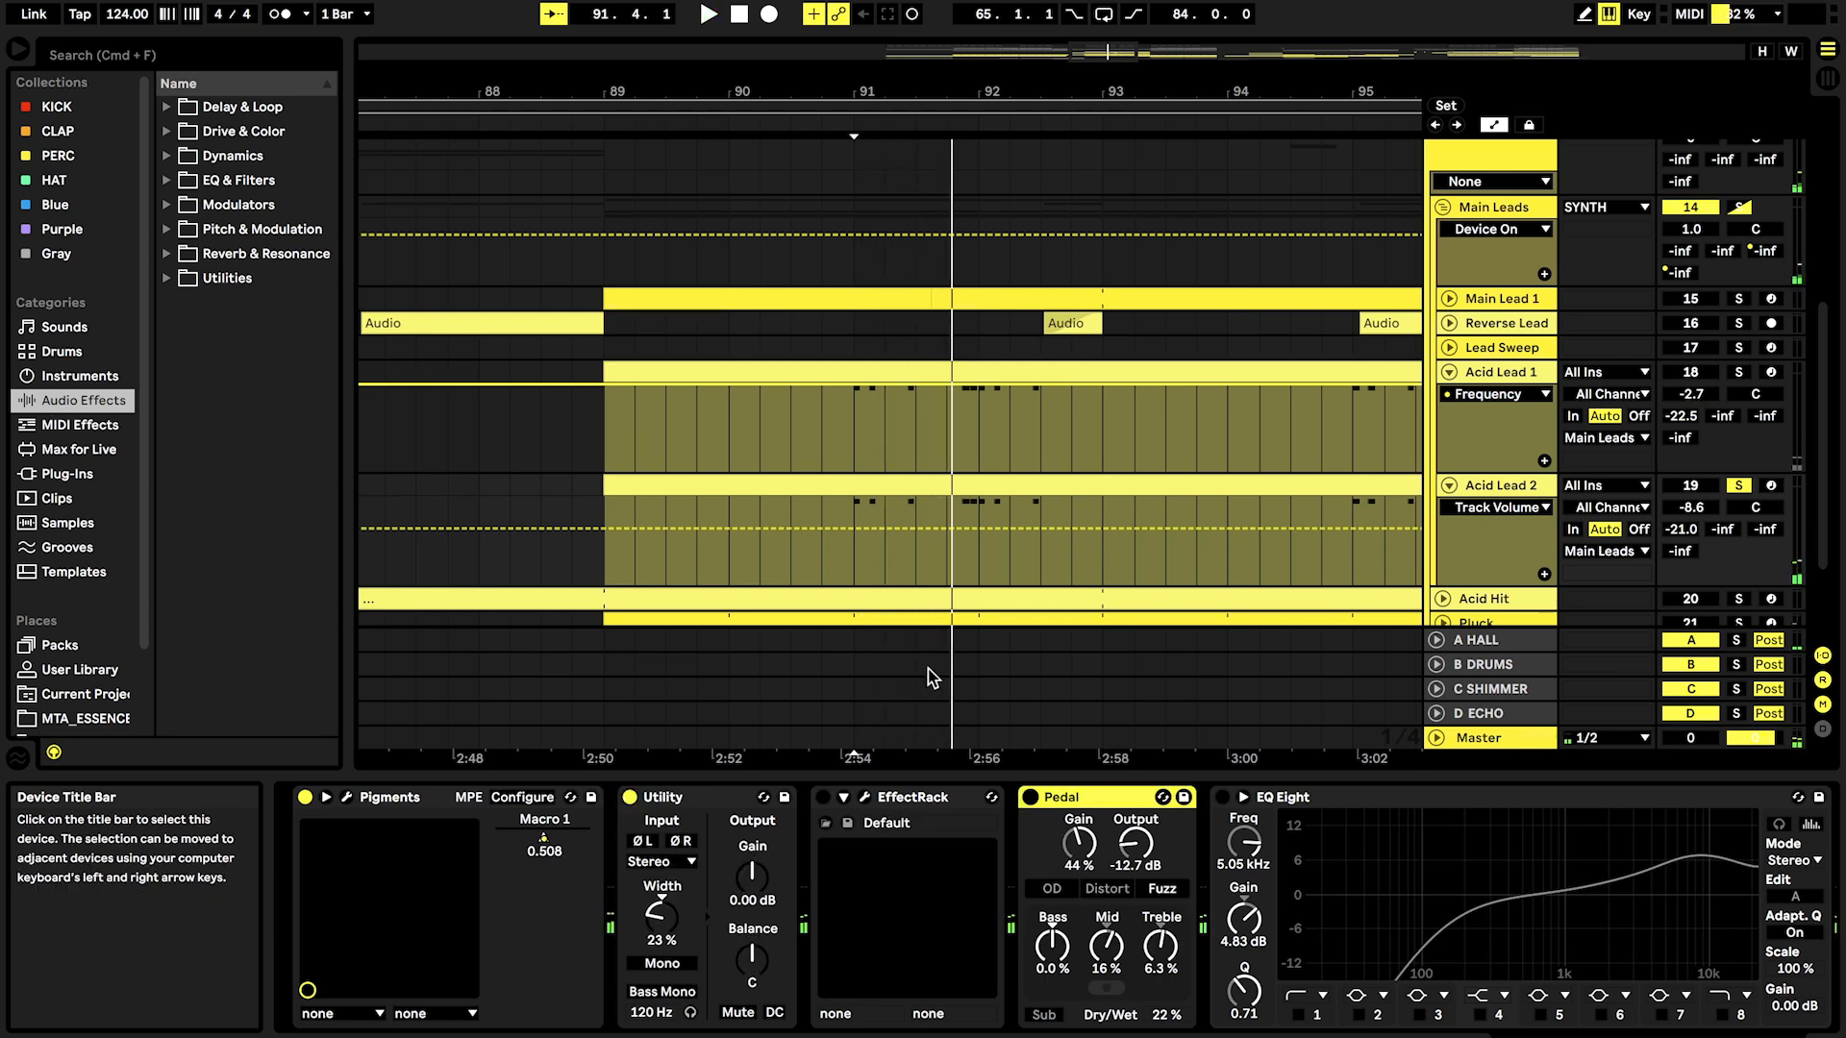
Step: View the Decapitator settings in Acid Lead 2's EffectRack, close its window, and reactivate the Pedal device
click(864, 797)
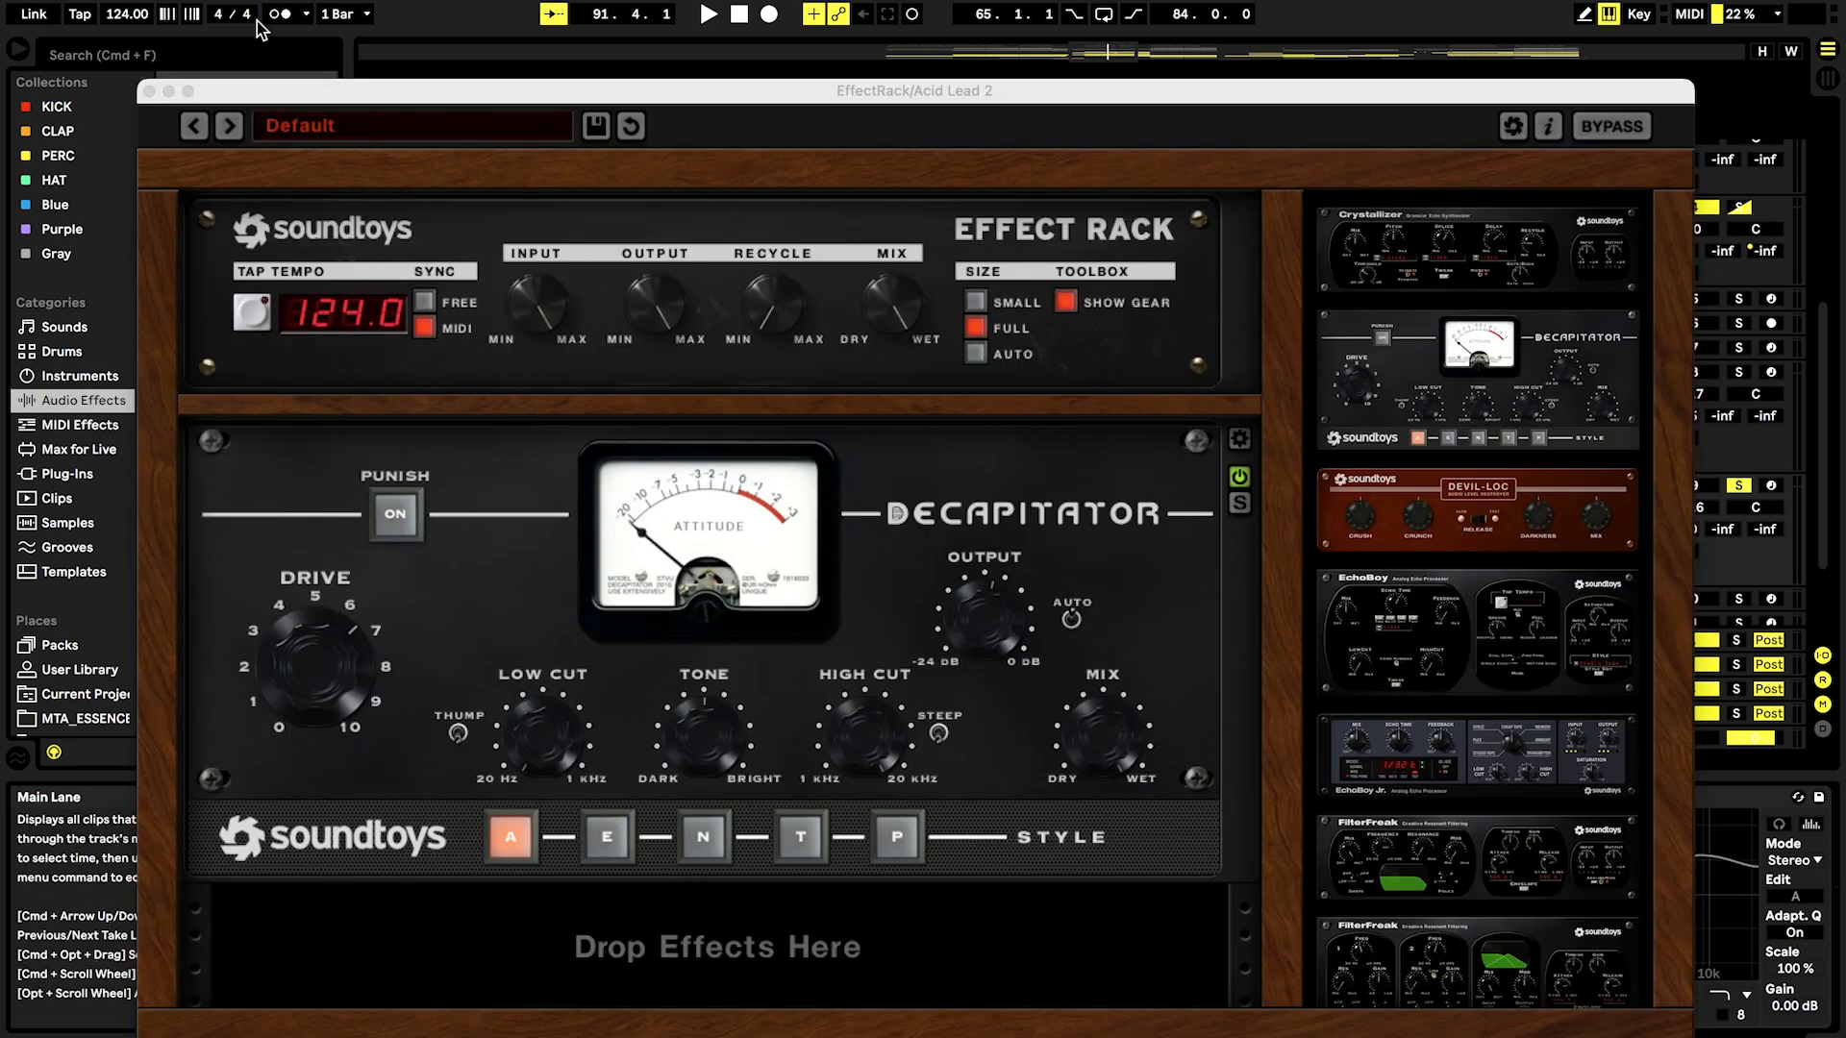
click(149, 93)
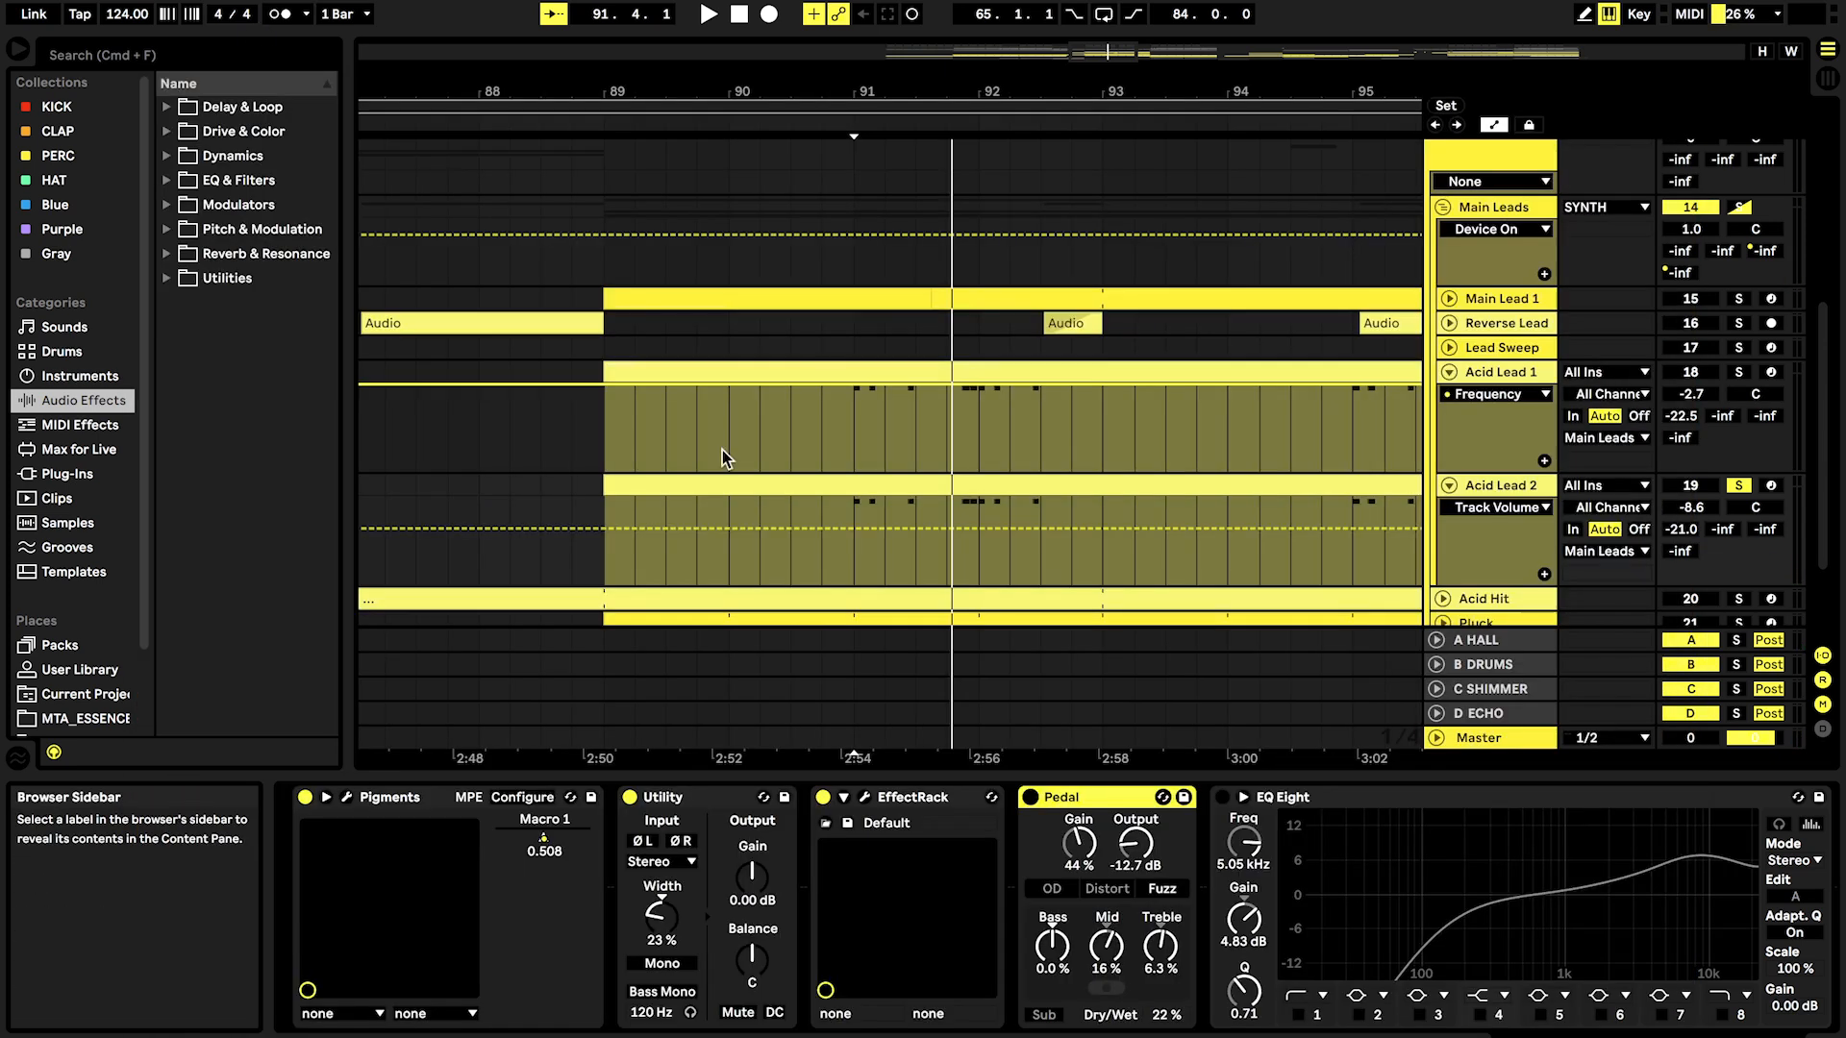
click(1029, 798)
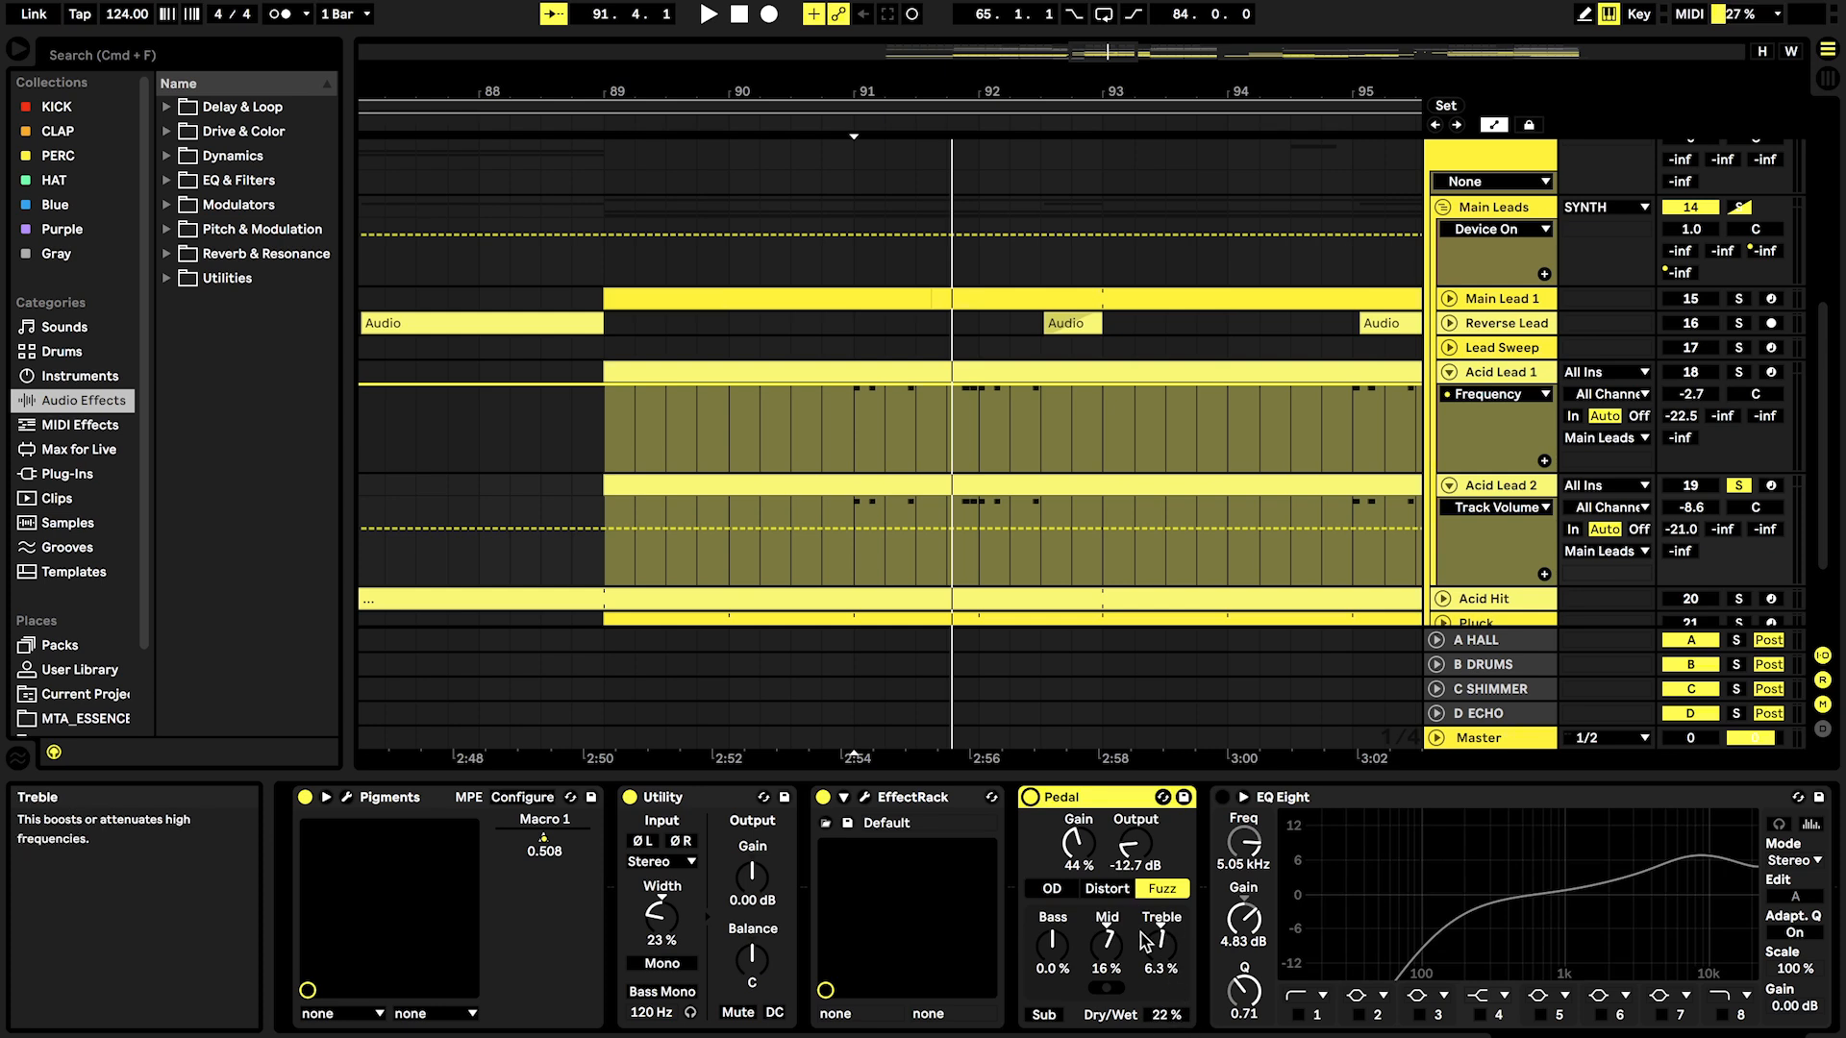
Step: Compare Acid Lead 2 with Pedal off and on during playback, try a much higher Pedal Dry/Wet, and undo that change
click(1030, 798)
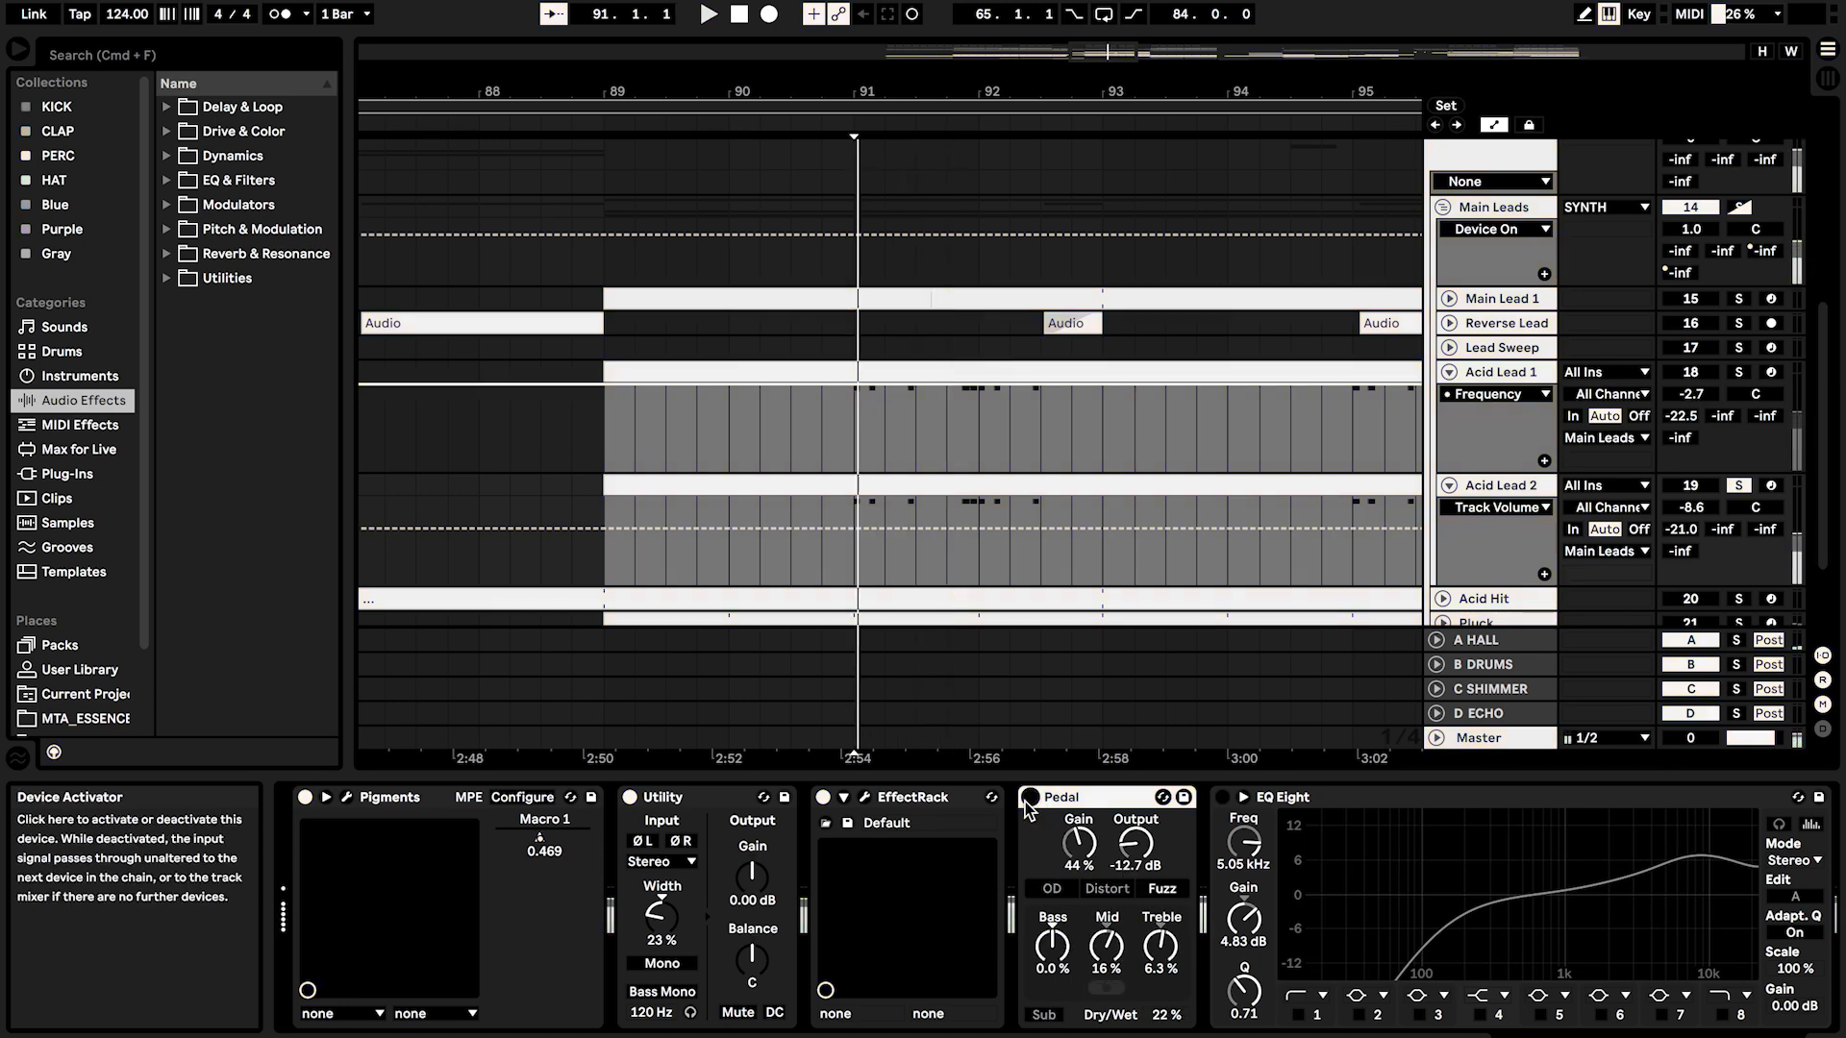
click(1028, 798)
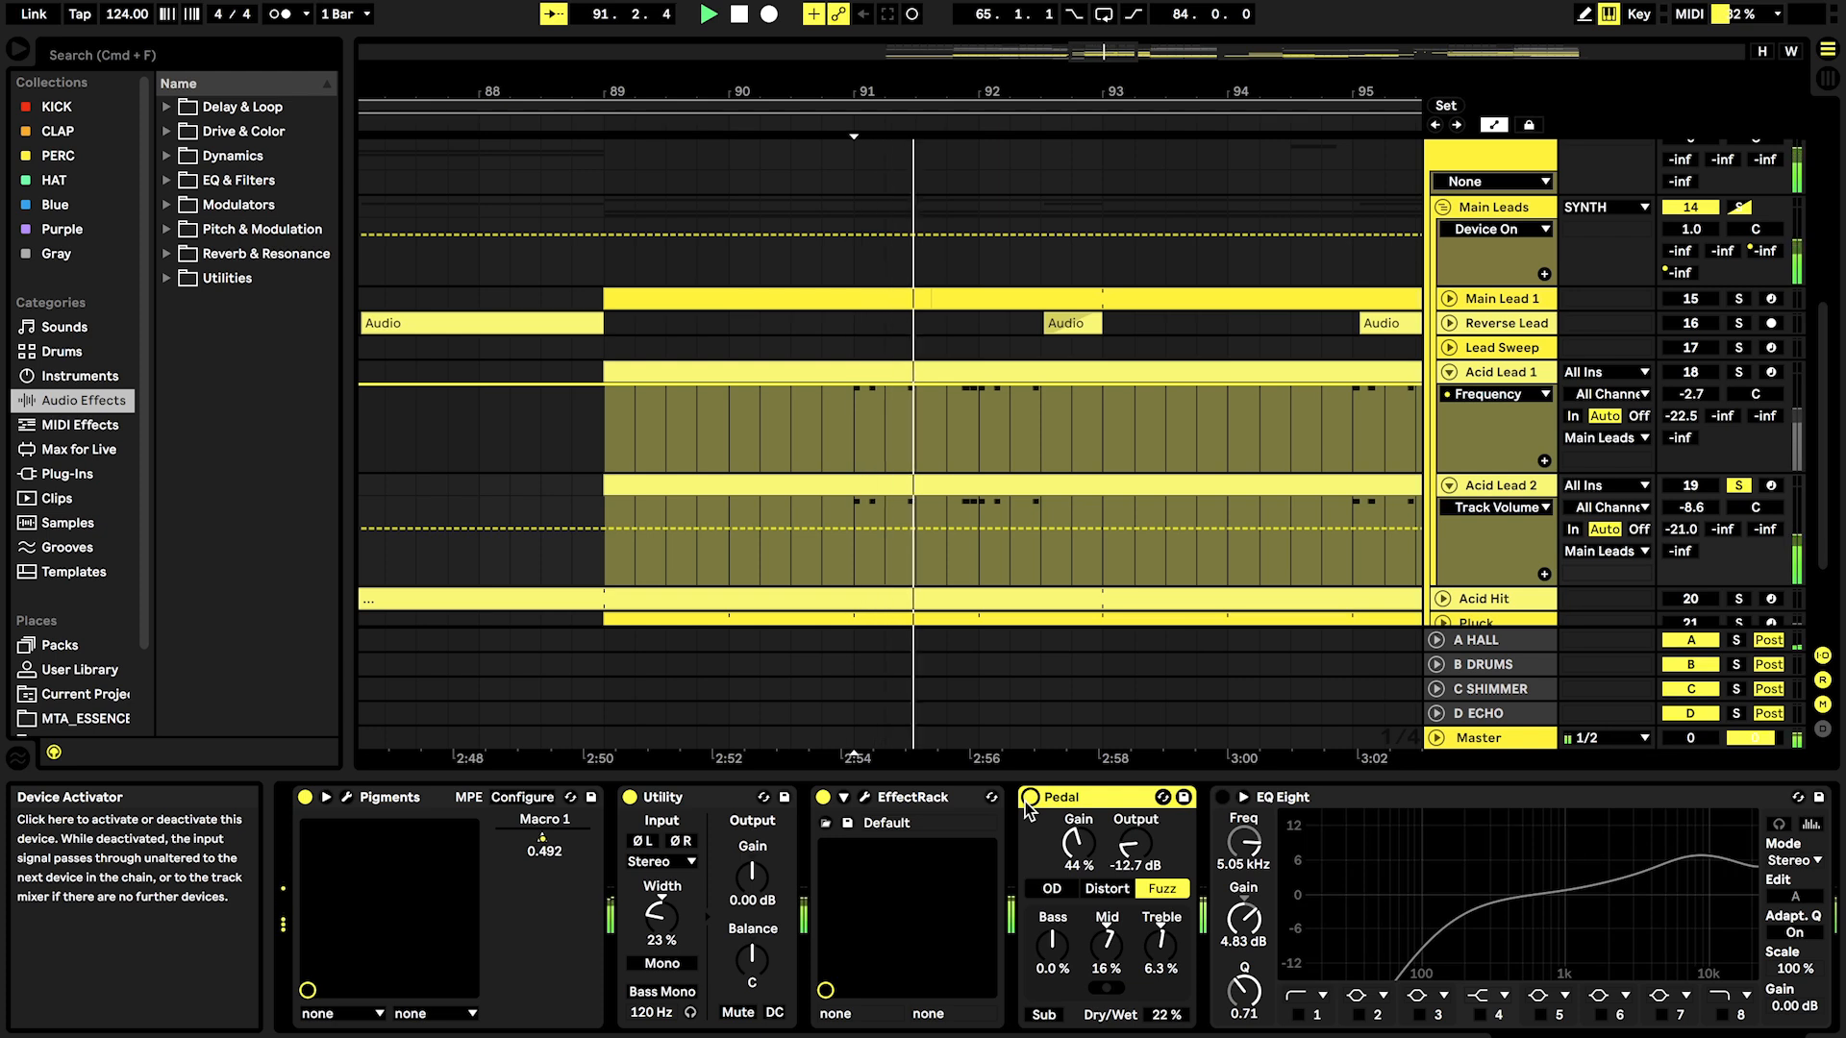
drag(1166, 1015, 1170, 1019)
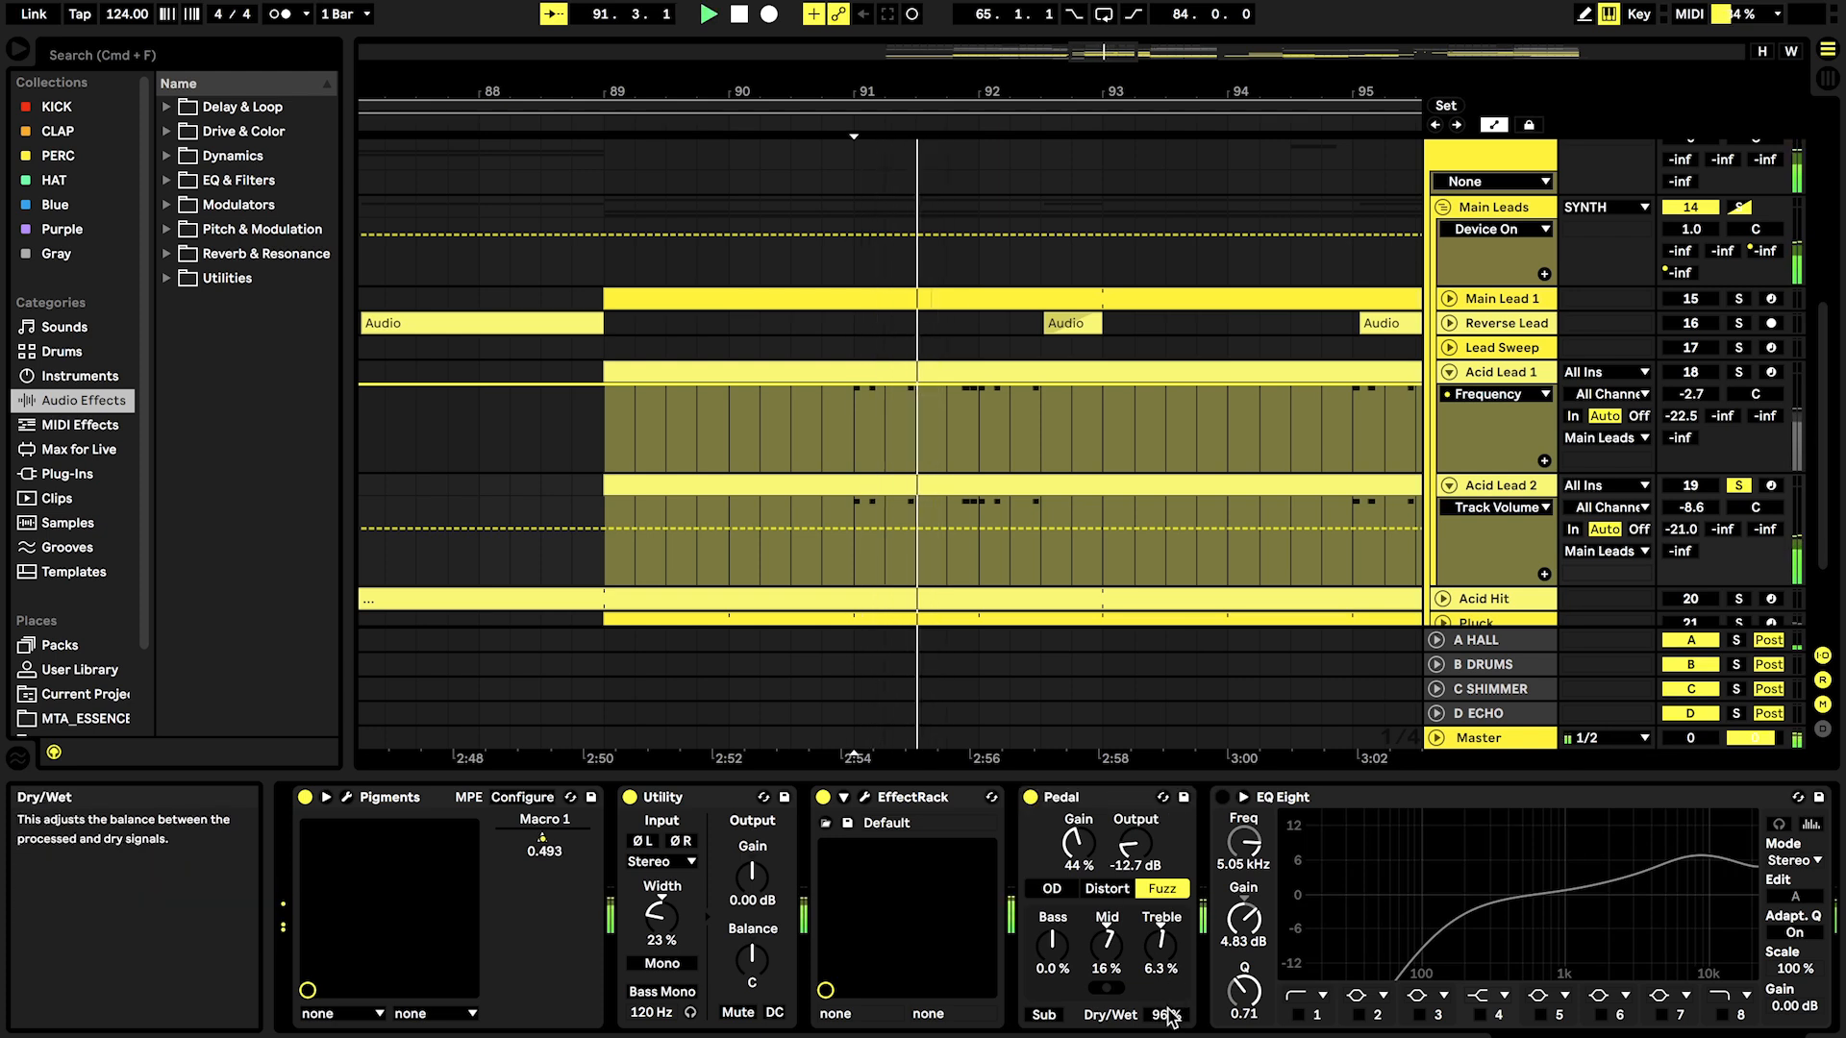
key(super+z)
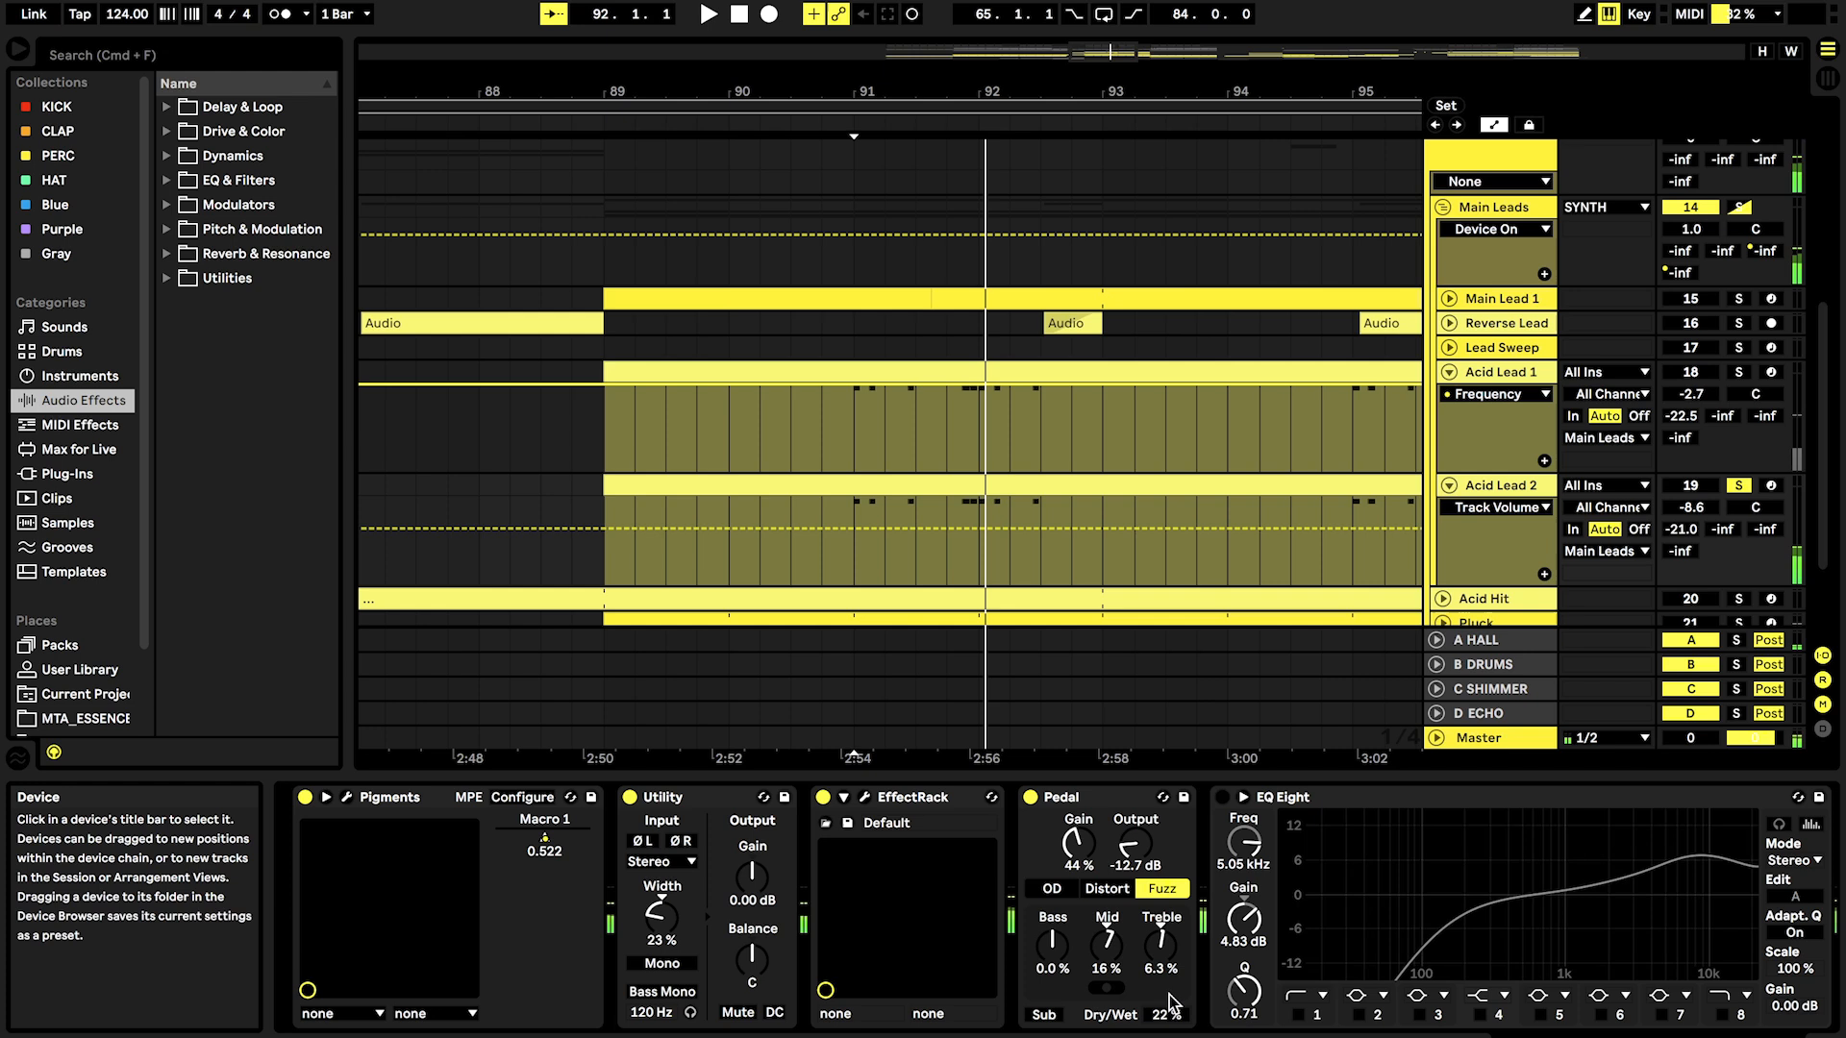
Step: Reactivate EQ Eight on Acid Lead 2 and show the Compressor and Comp TUBE-STA devices that follow it
scroll(896, 794, right, 5)
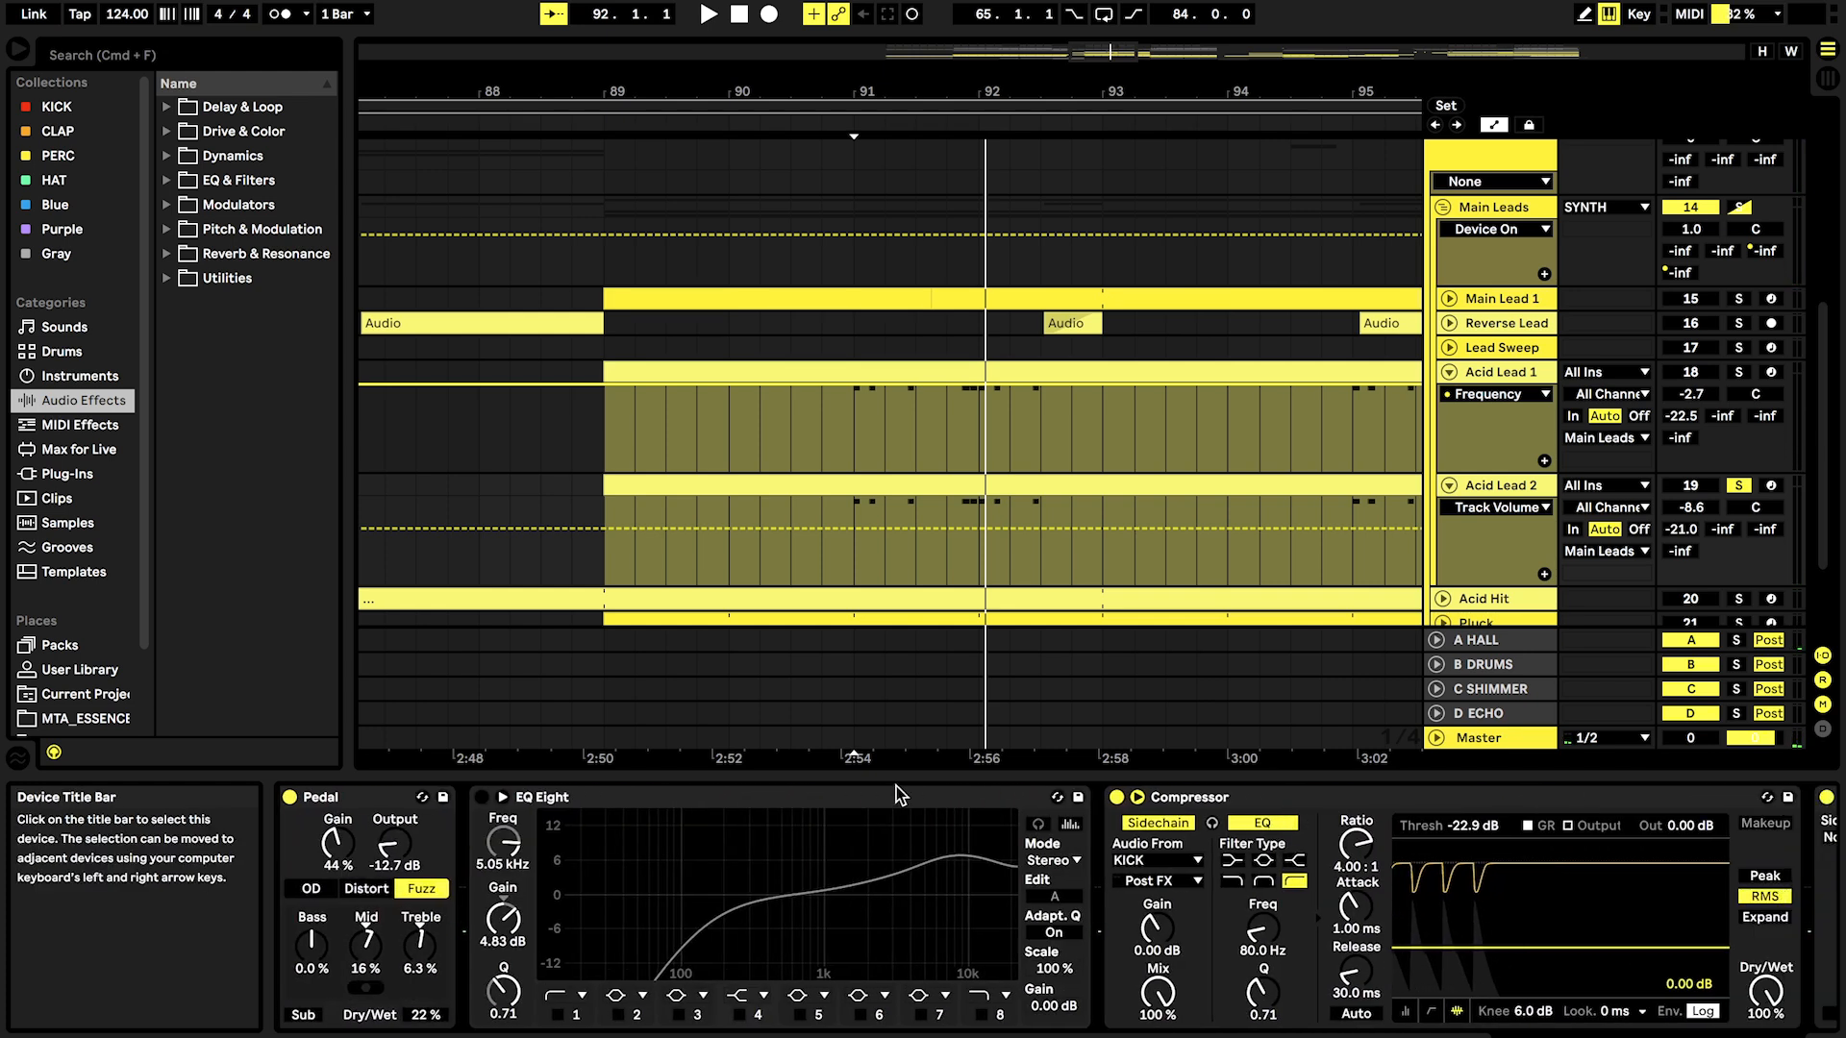
click(481, 797)
scroll(1021, 889, right, 4)
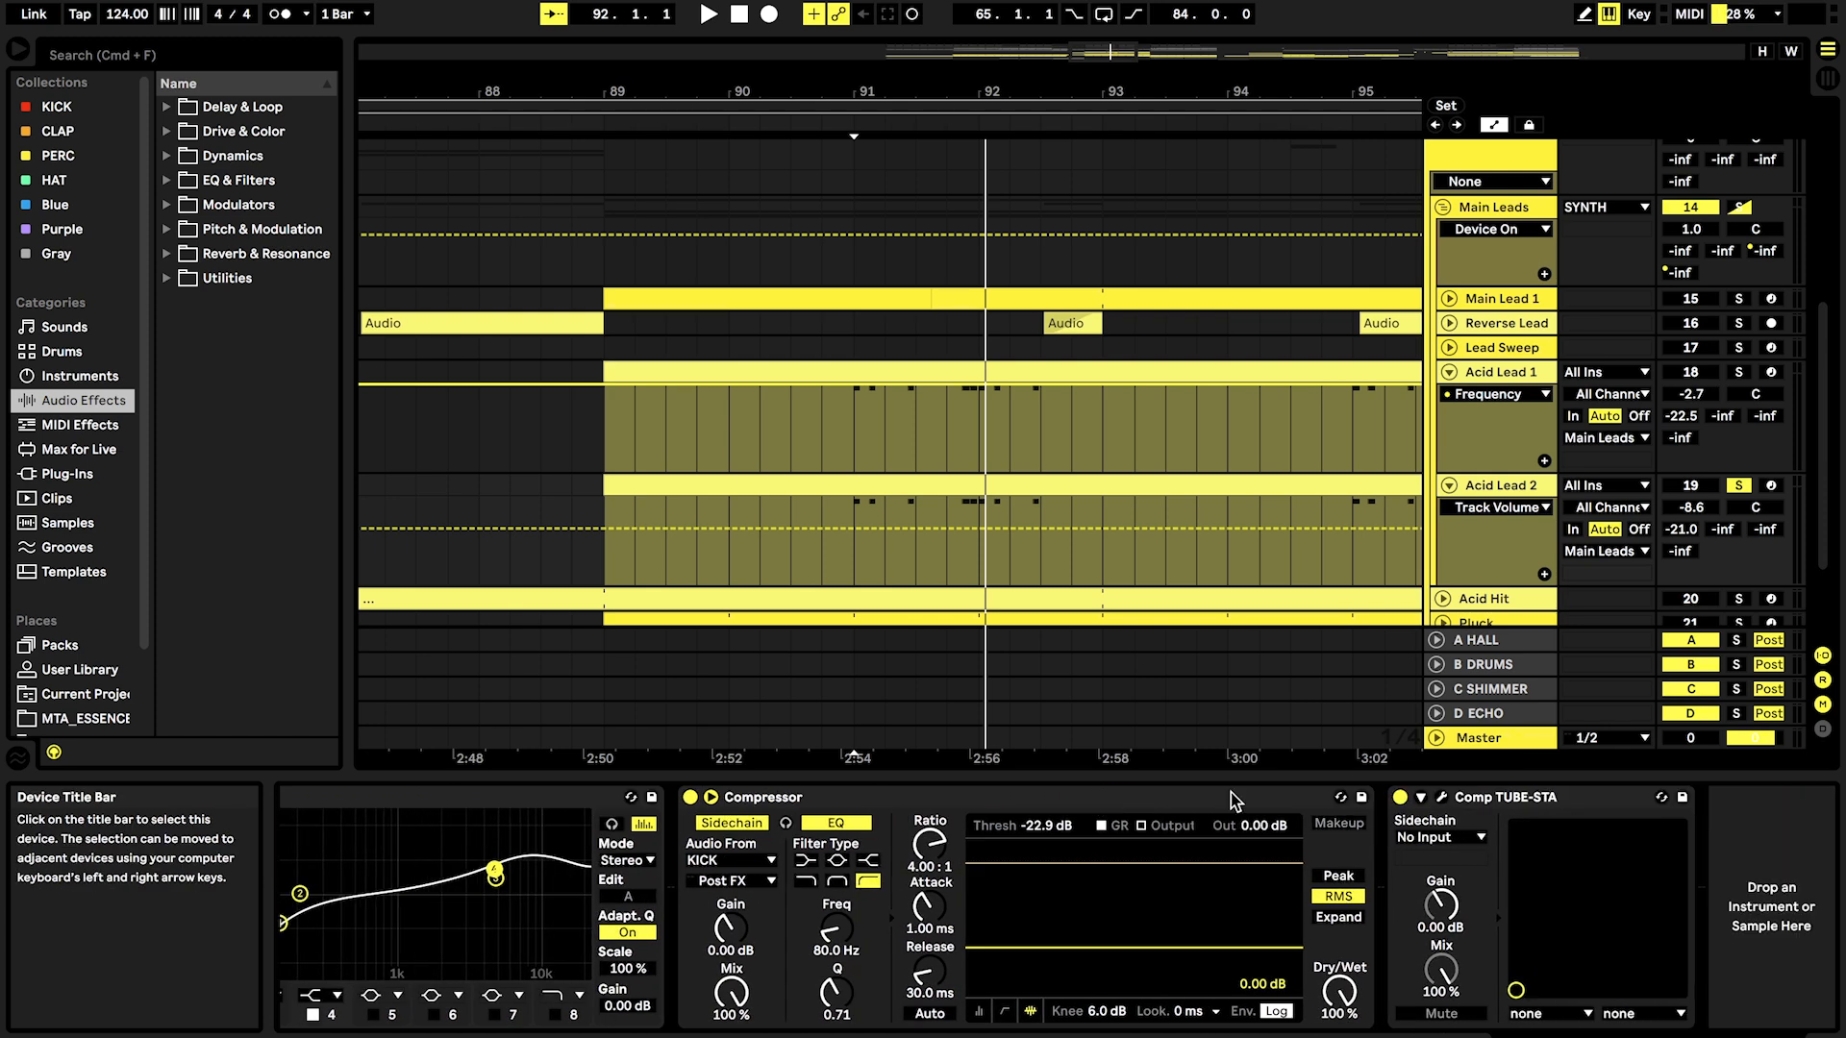
Step: View Acid Lead 2's Comp TUBE-STA settings in its plug-in window, close it, and show Acid Lead 1's device chain
click(1442, 797)
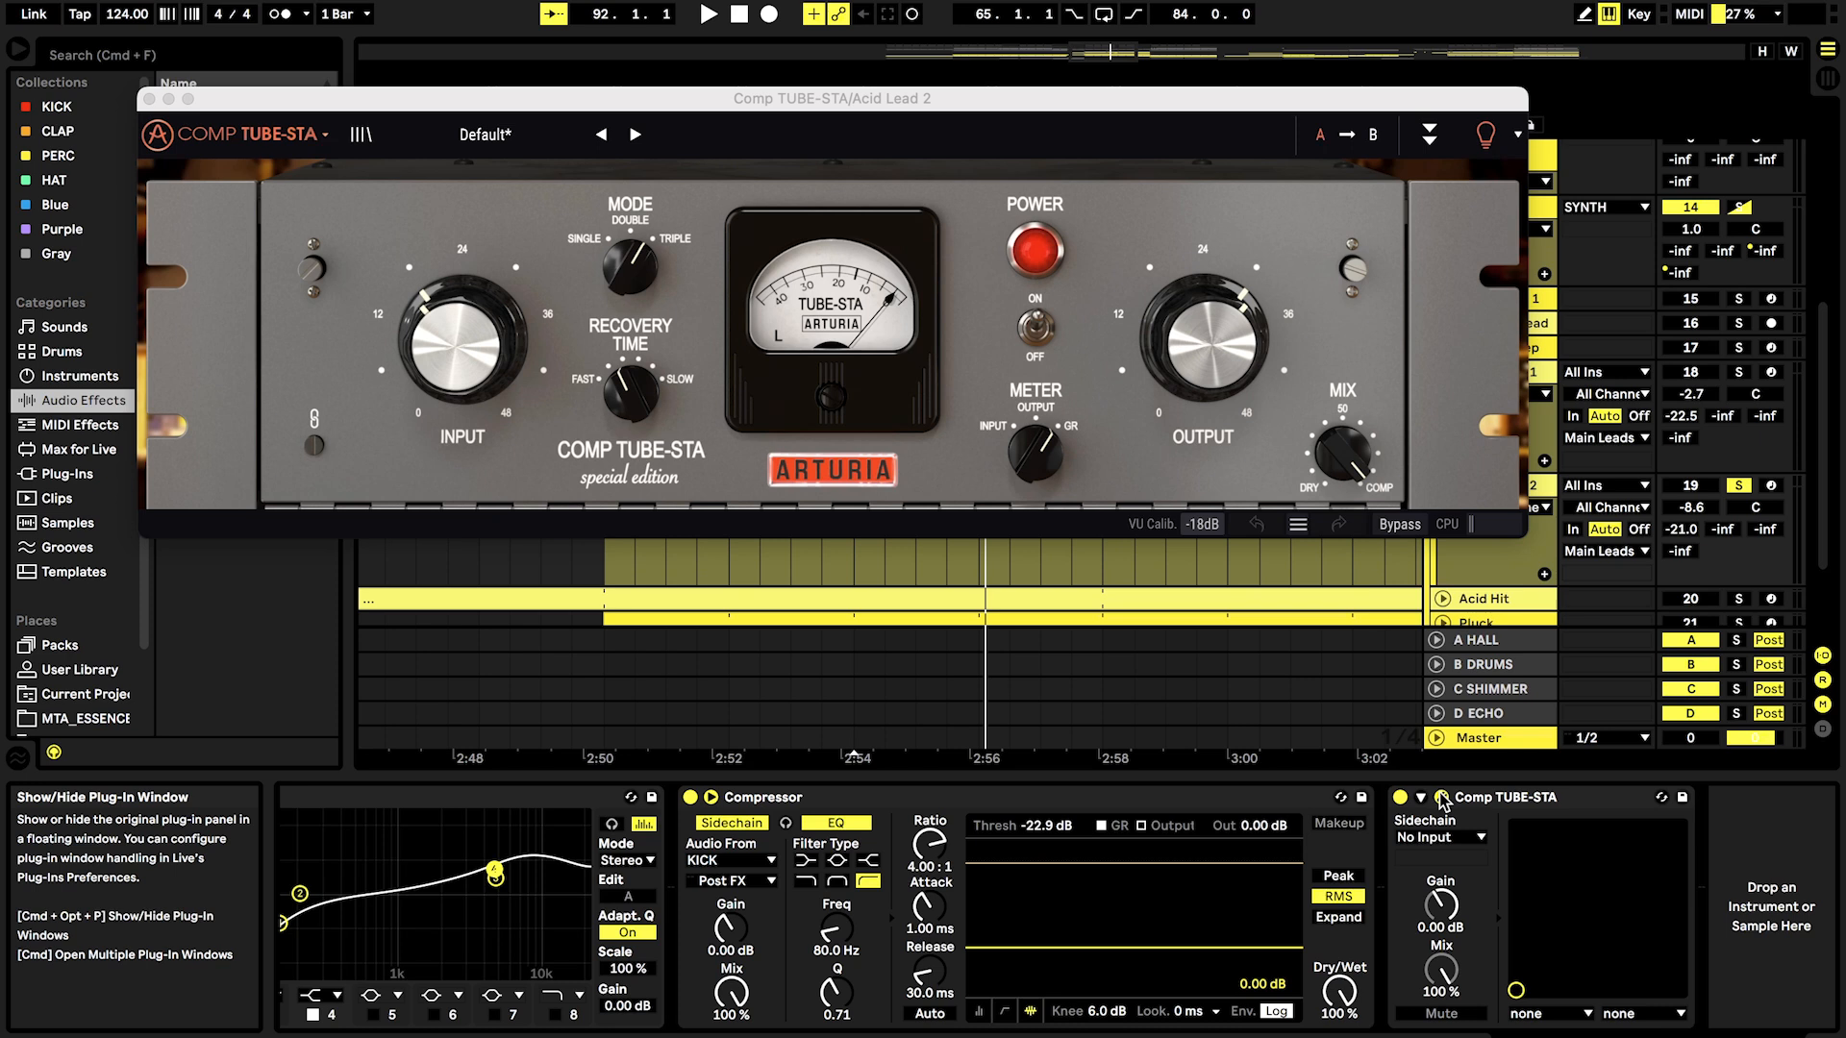
click(1442, 797)
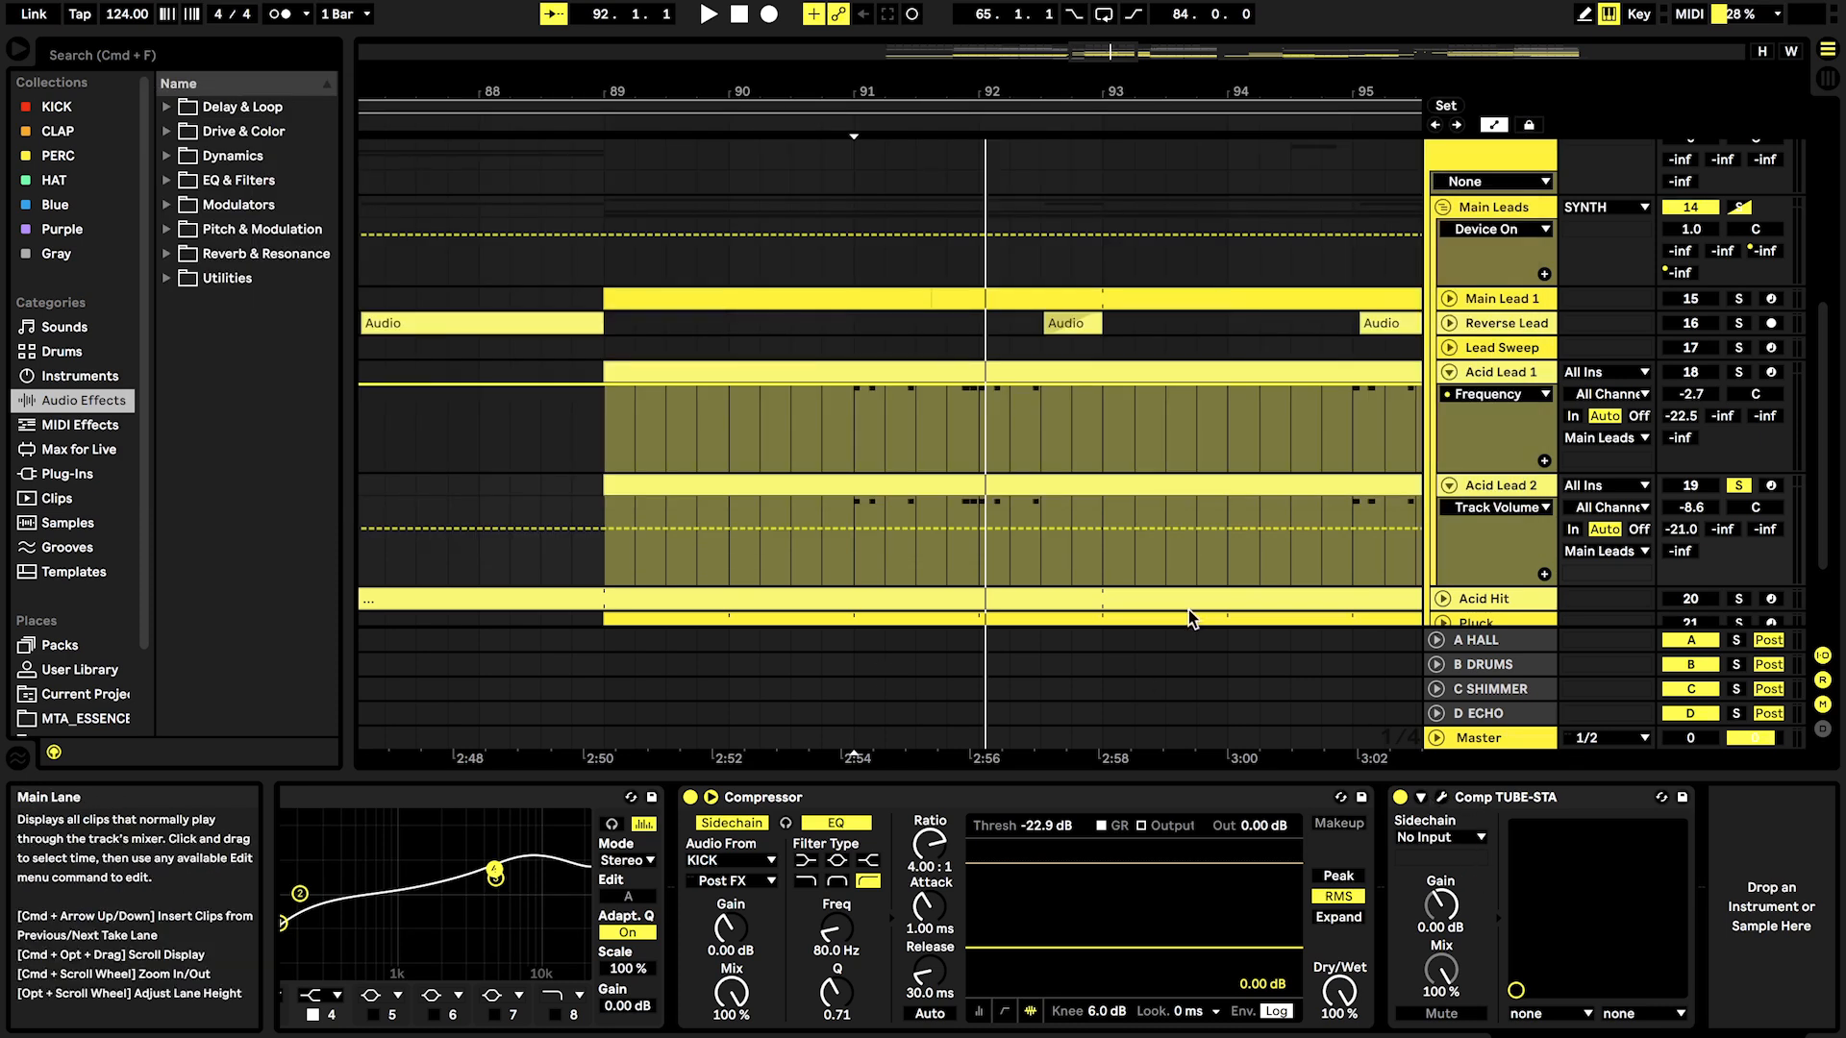
click(1497, 373)
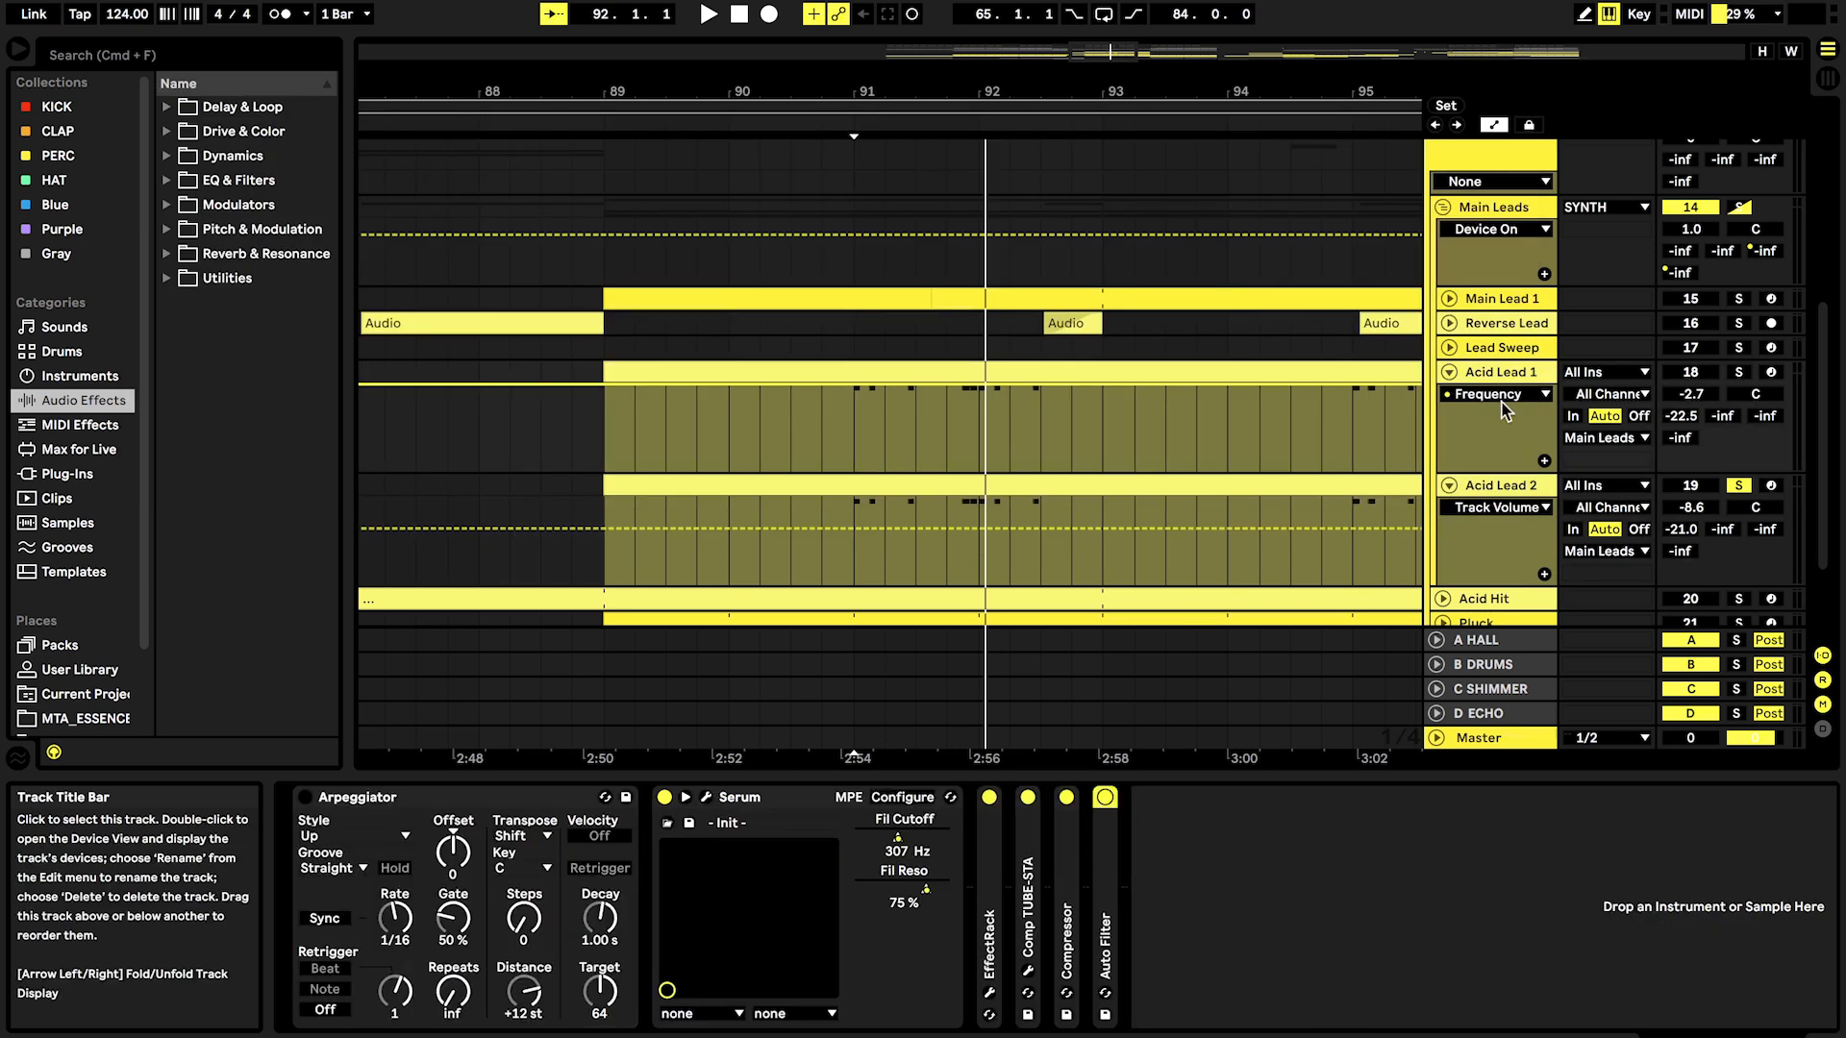
Step: Show Acid Lead 2's devices and play the section, comparing the solos of Acid Lead 1 and Acid Lead 2
click(1496, 487)
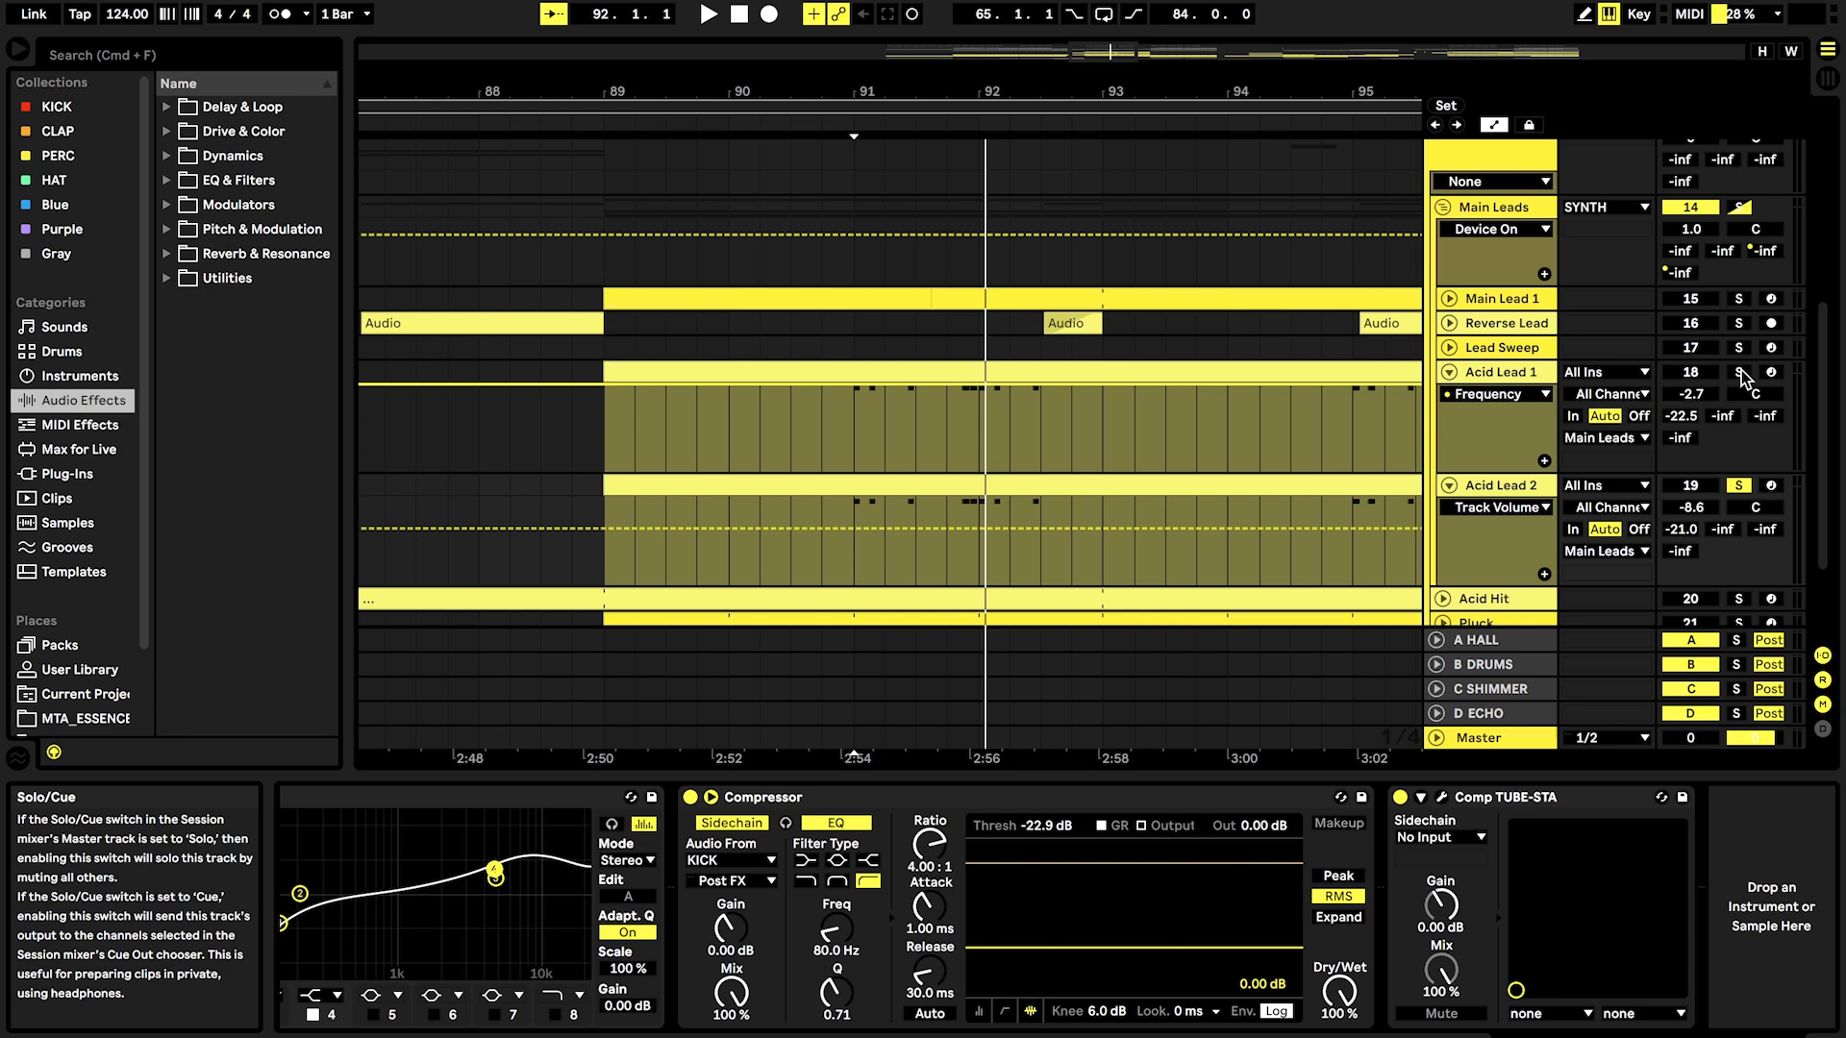
key(space)
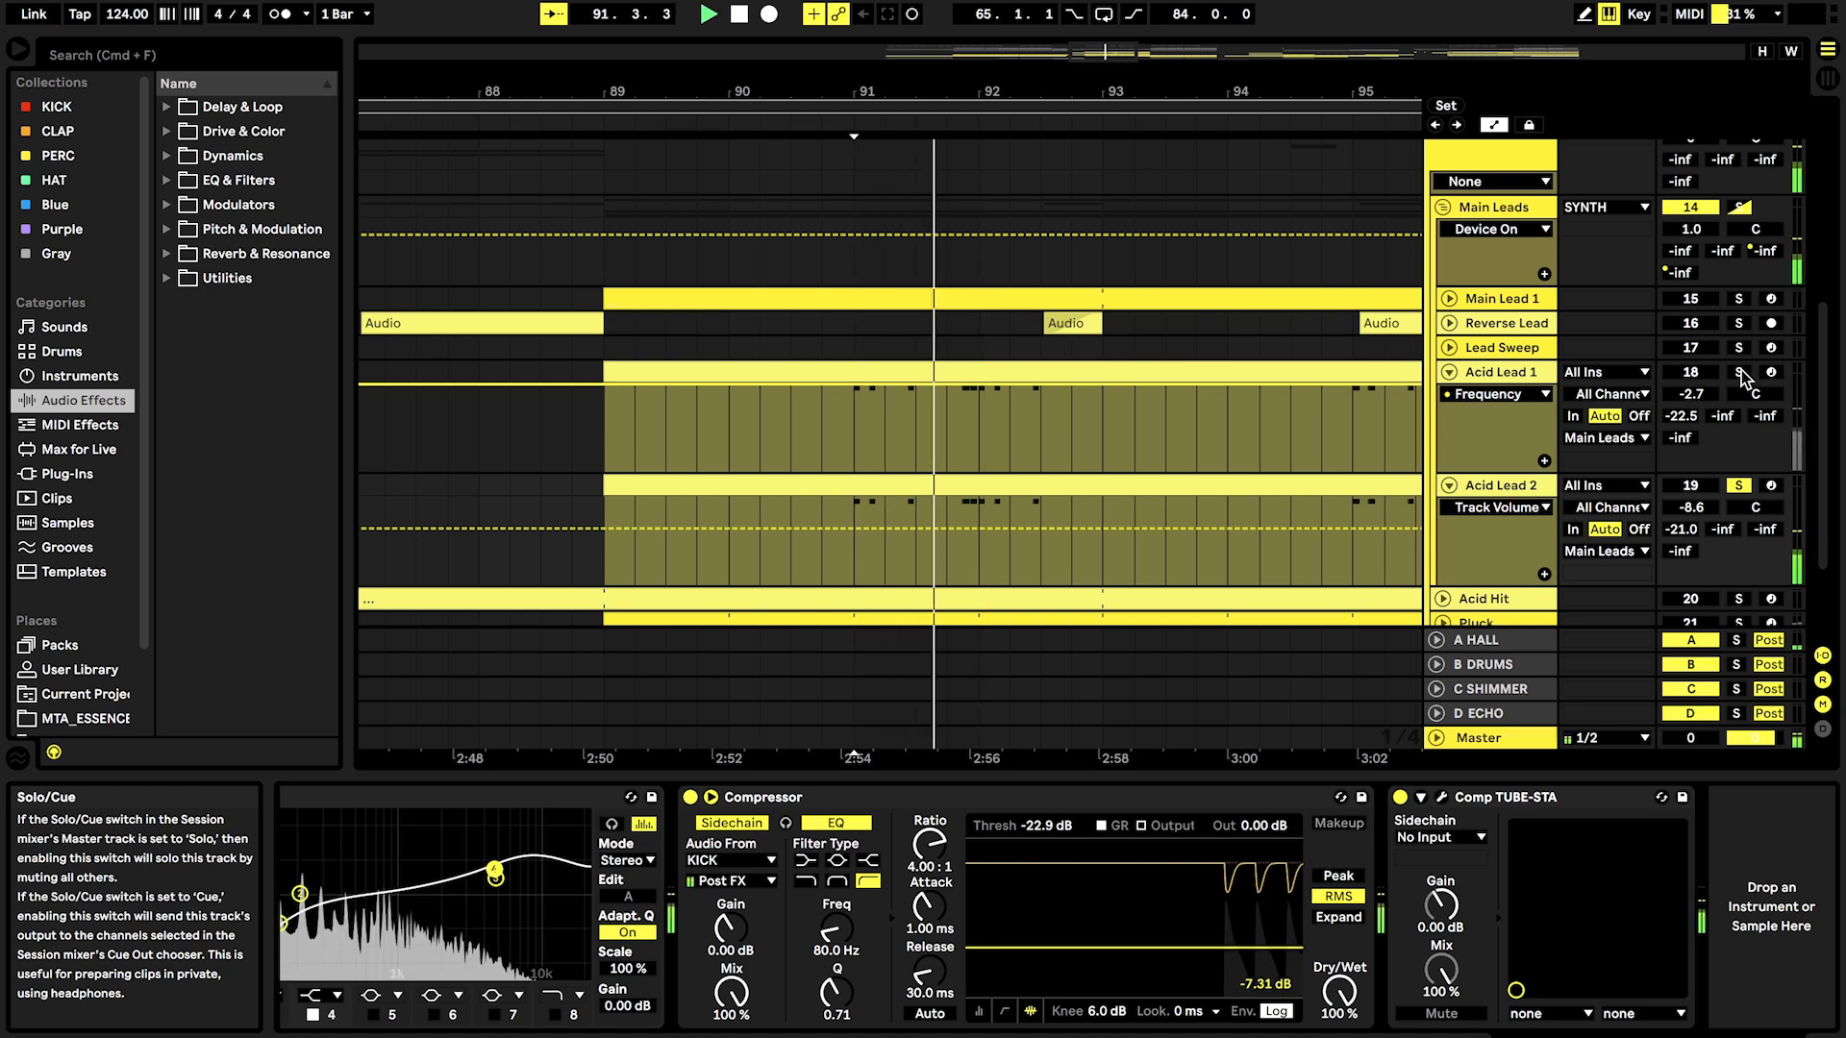
click(1740, 373)
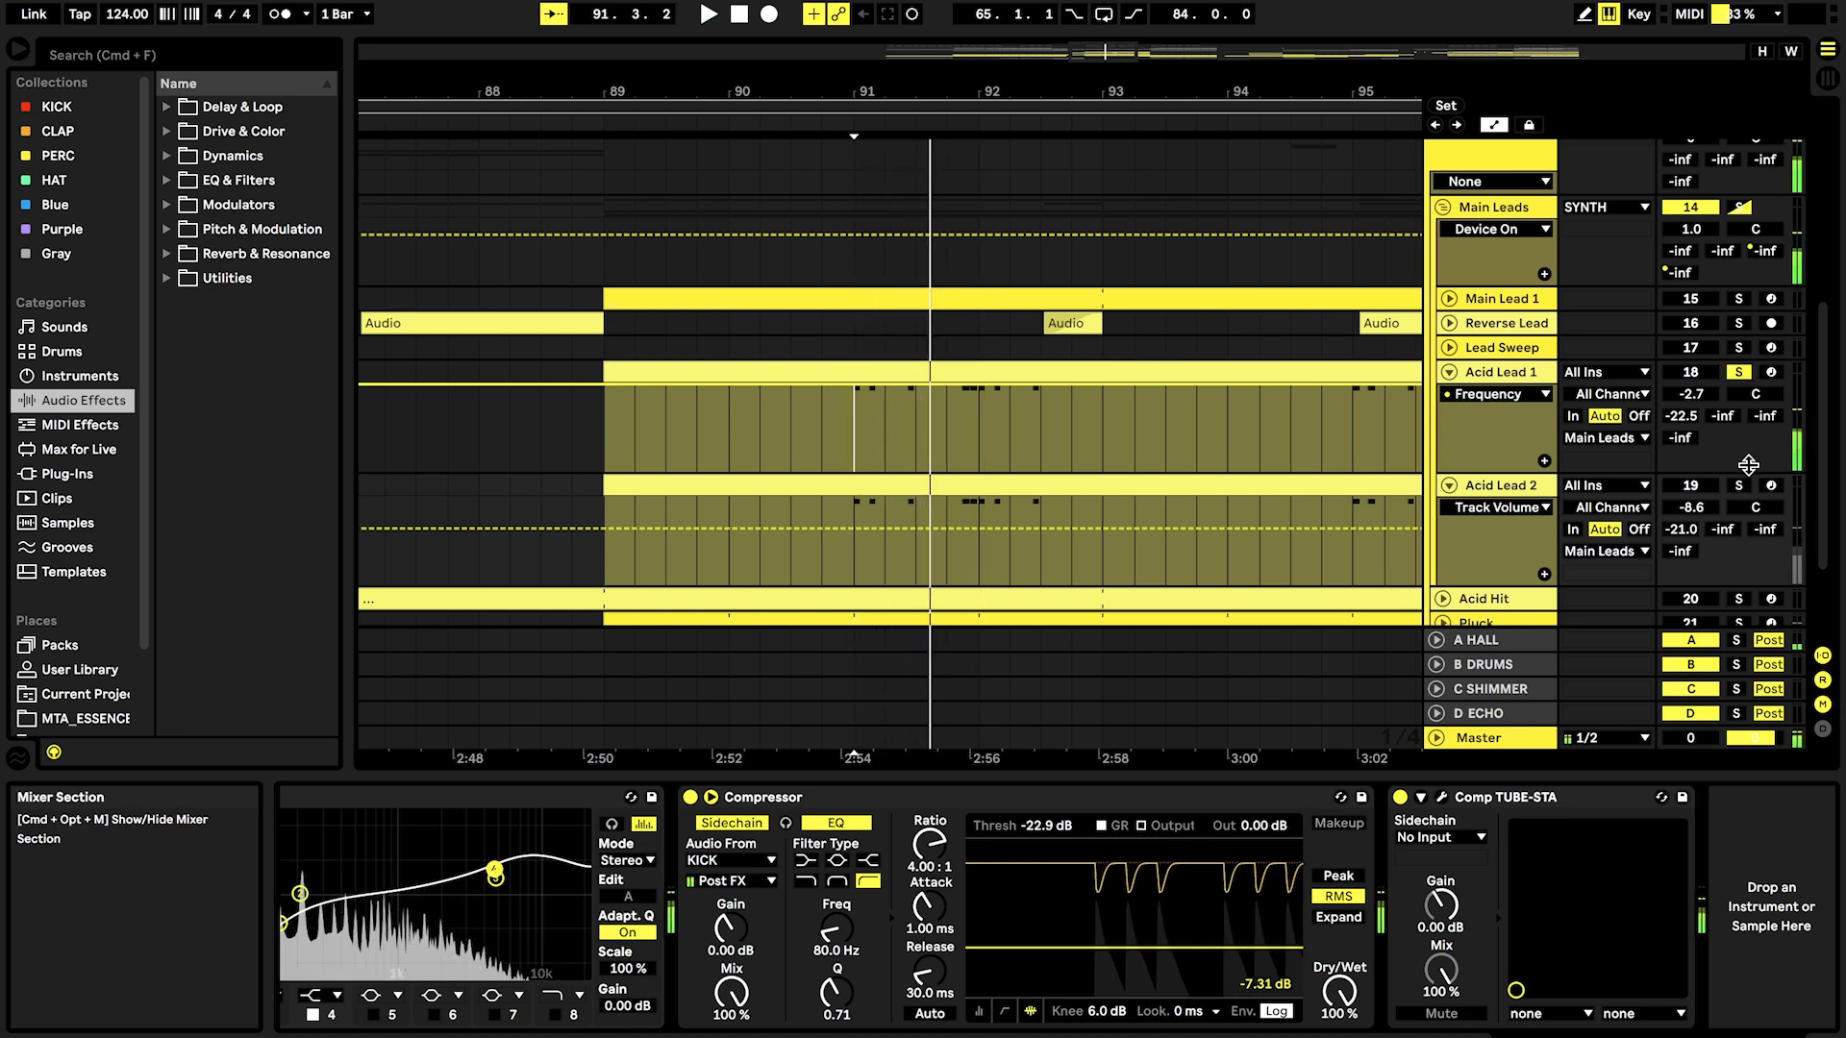
click(1740, 486)
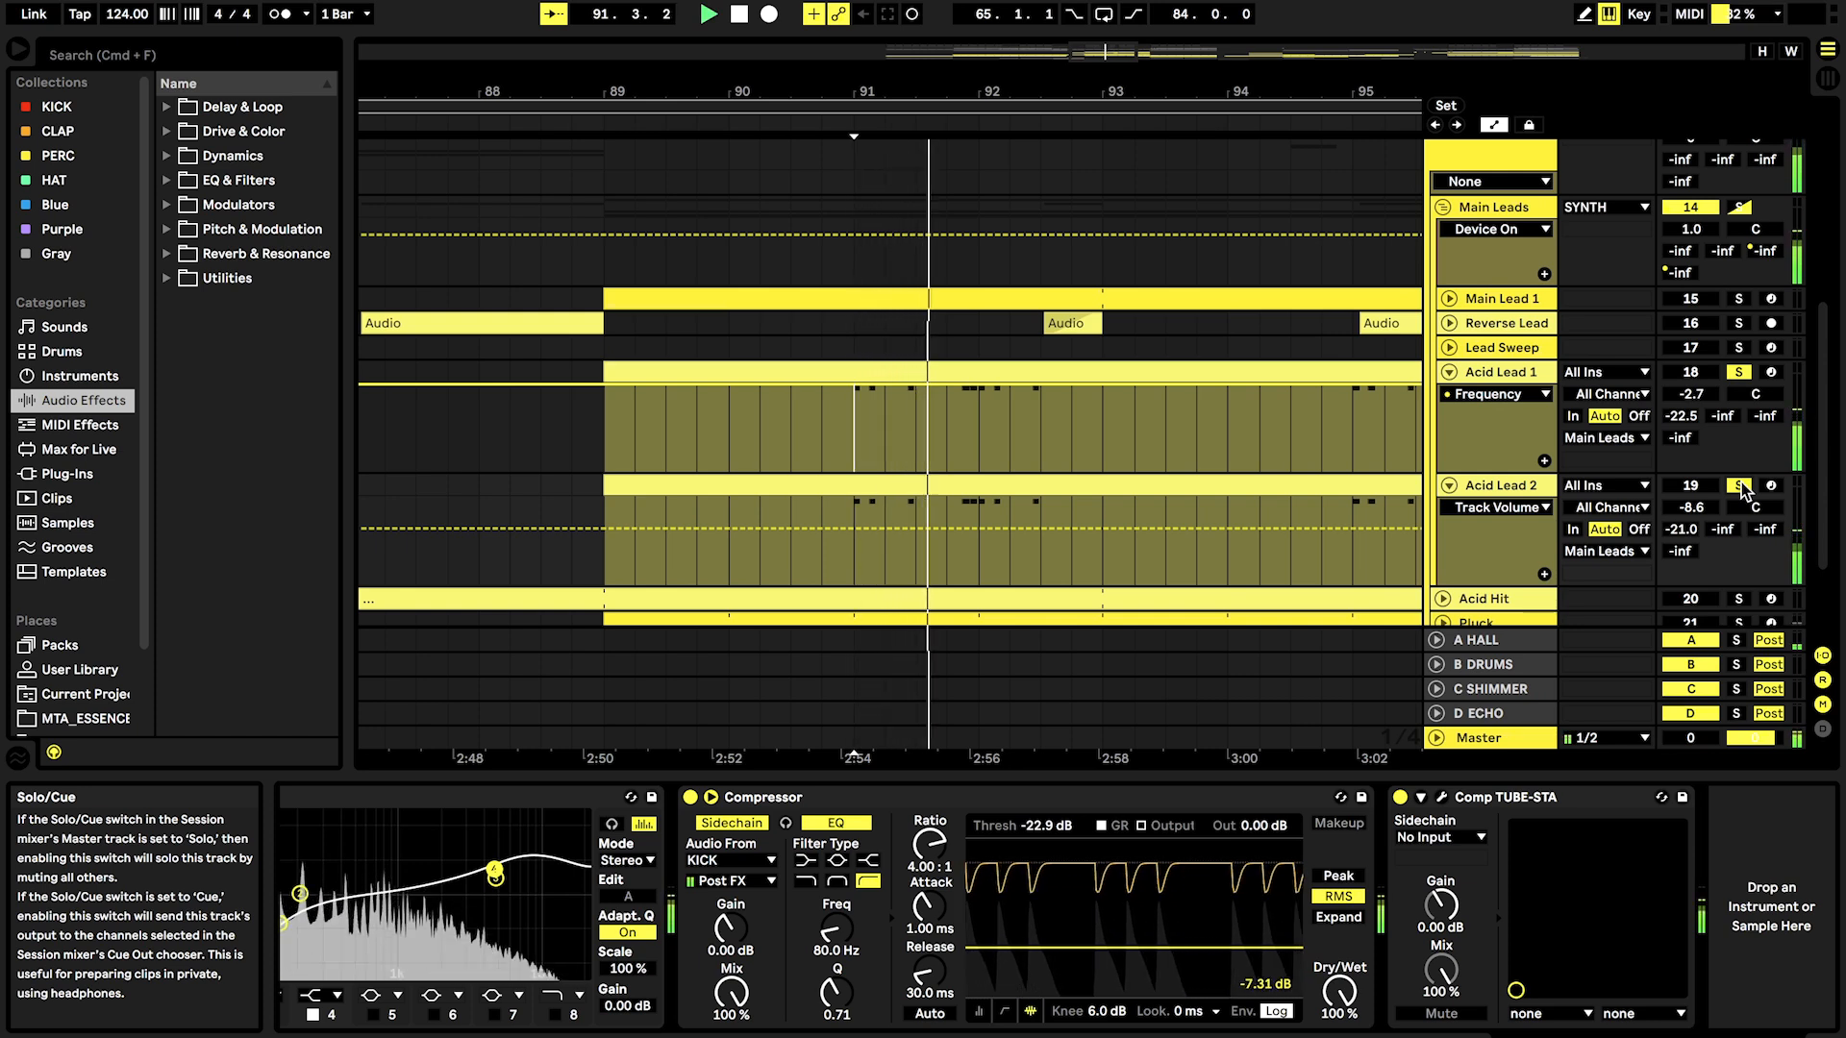
click(1740, 486)
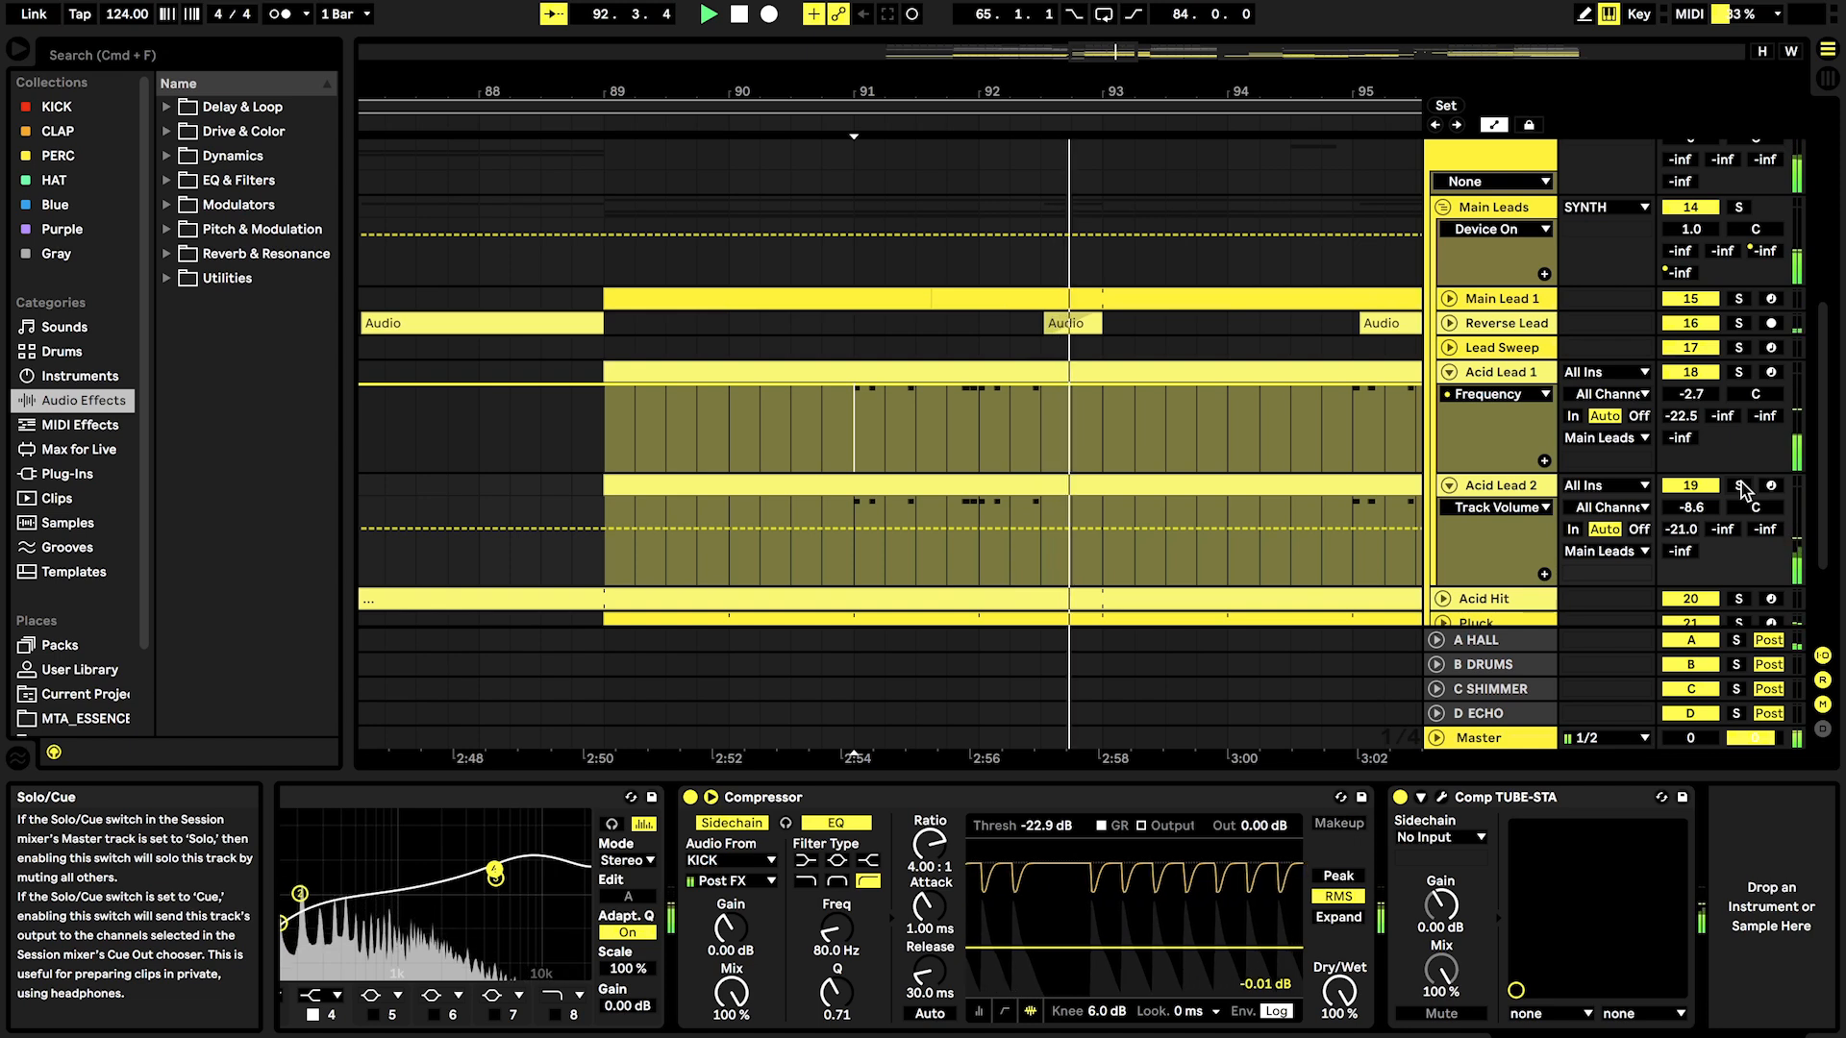
click(1740, 486)
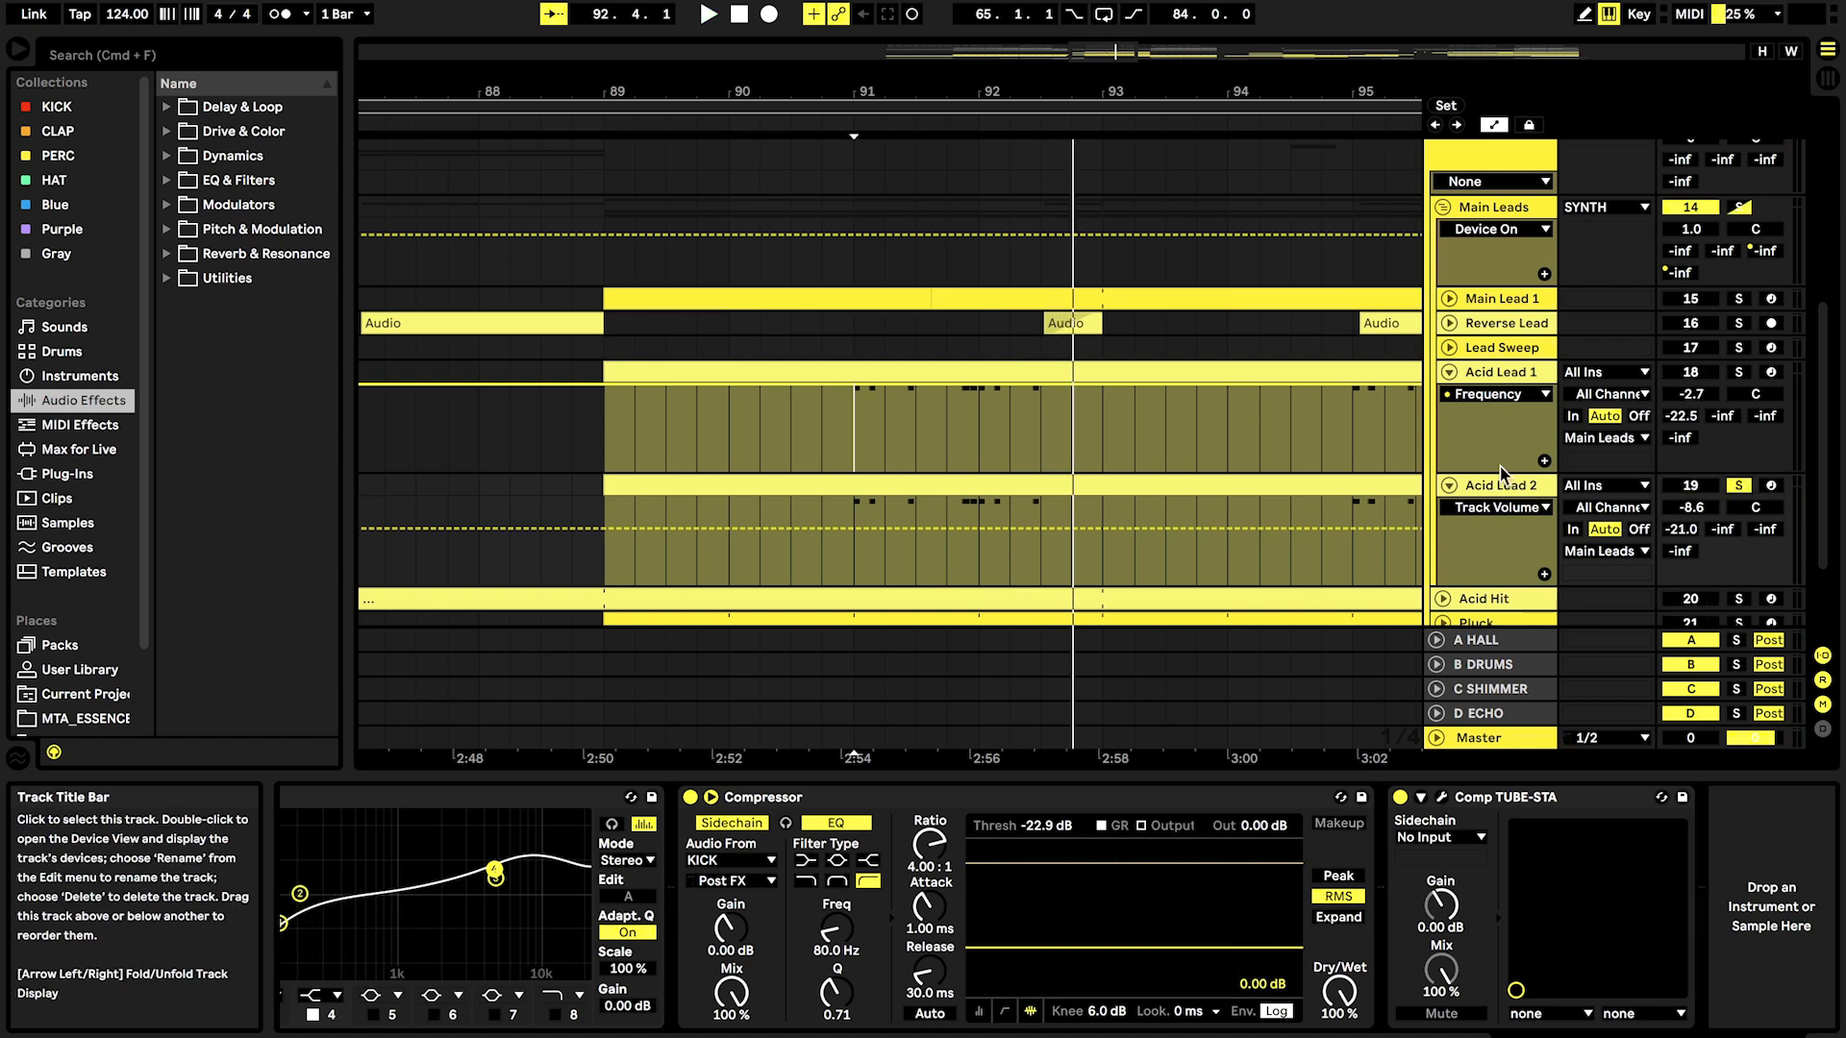
Step: Fold both acid lead tracks and show the start of Acid Lead 2's device chain
click(1448, 372)
click(1448, 396)
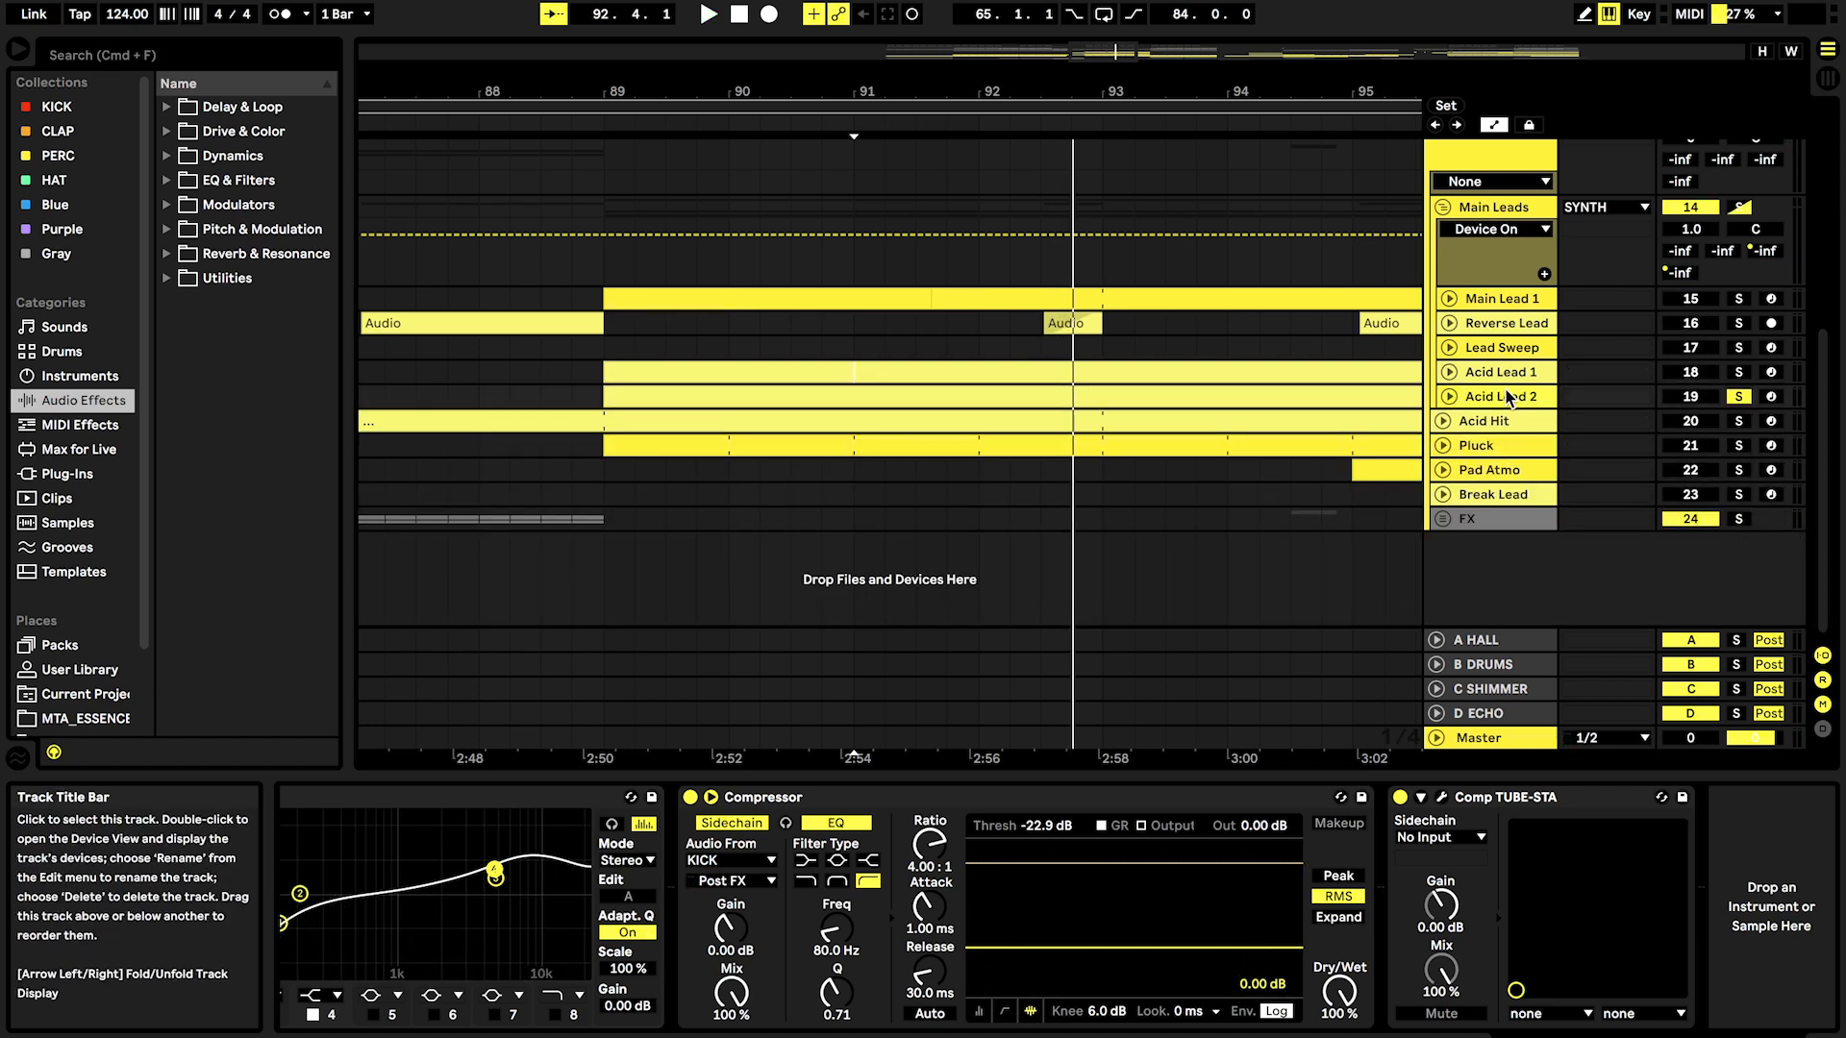
scroll(938, 805, left, 10)
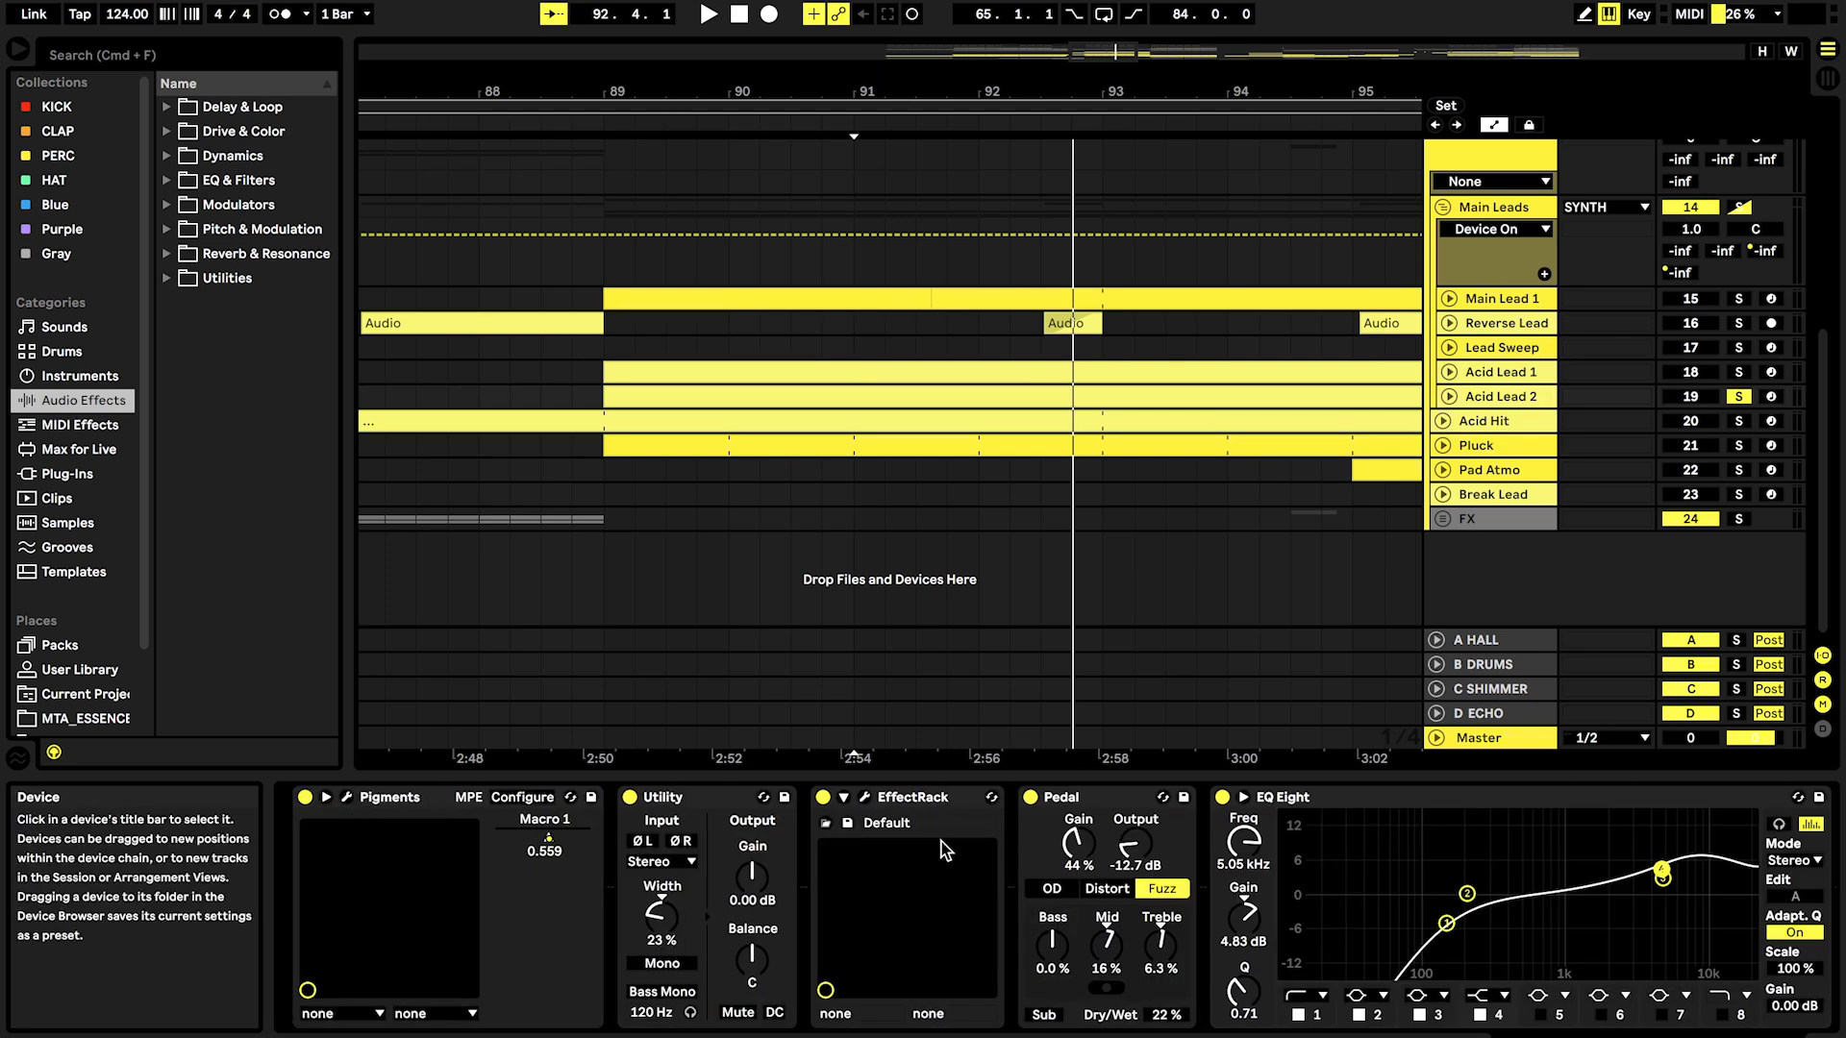
click(1447, 373)
click(1447, 373)
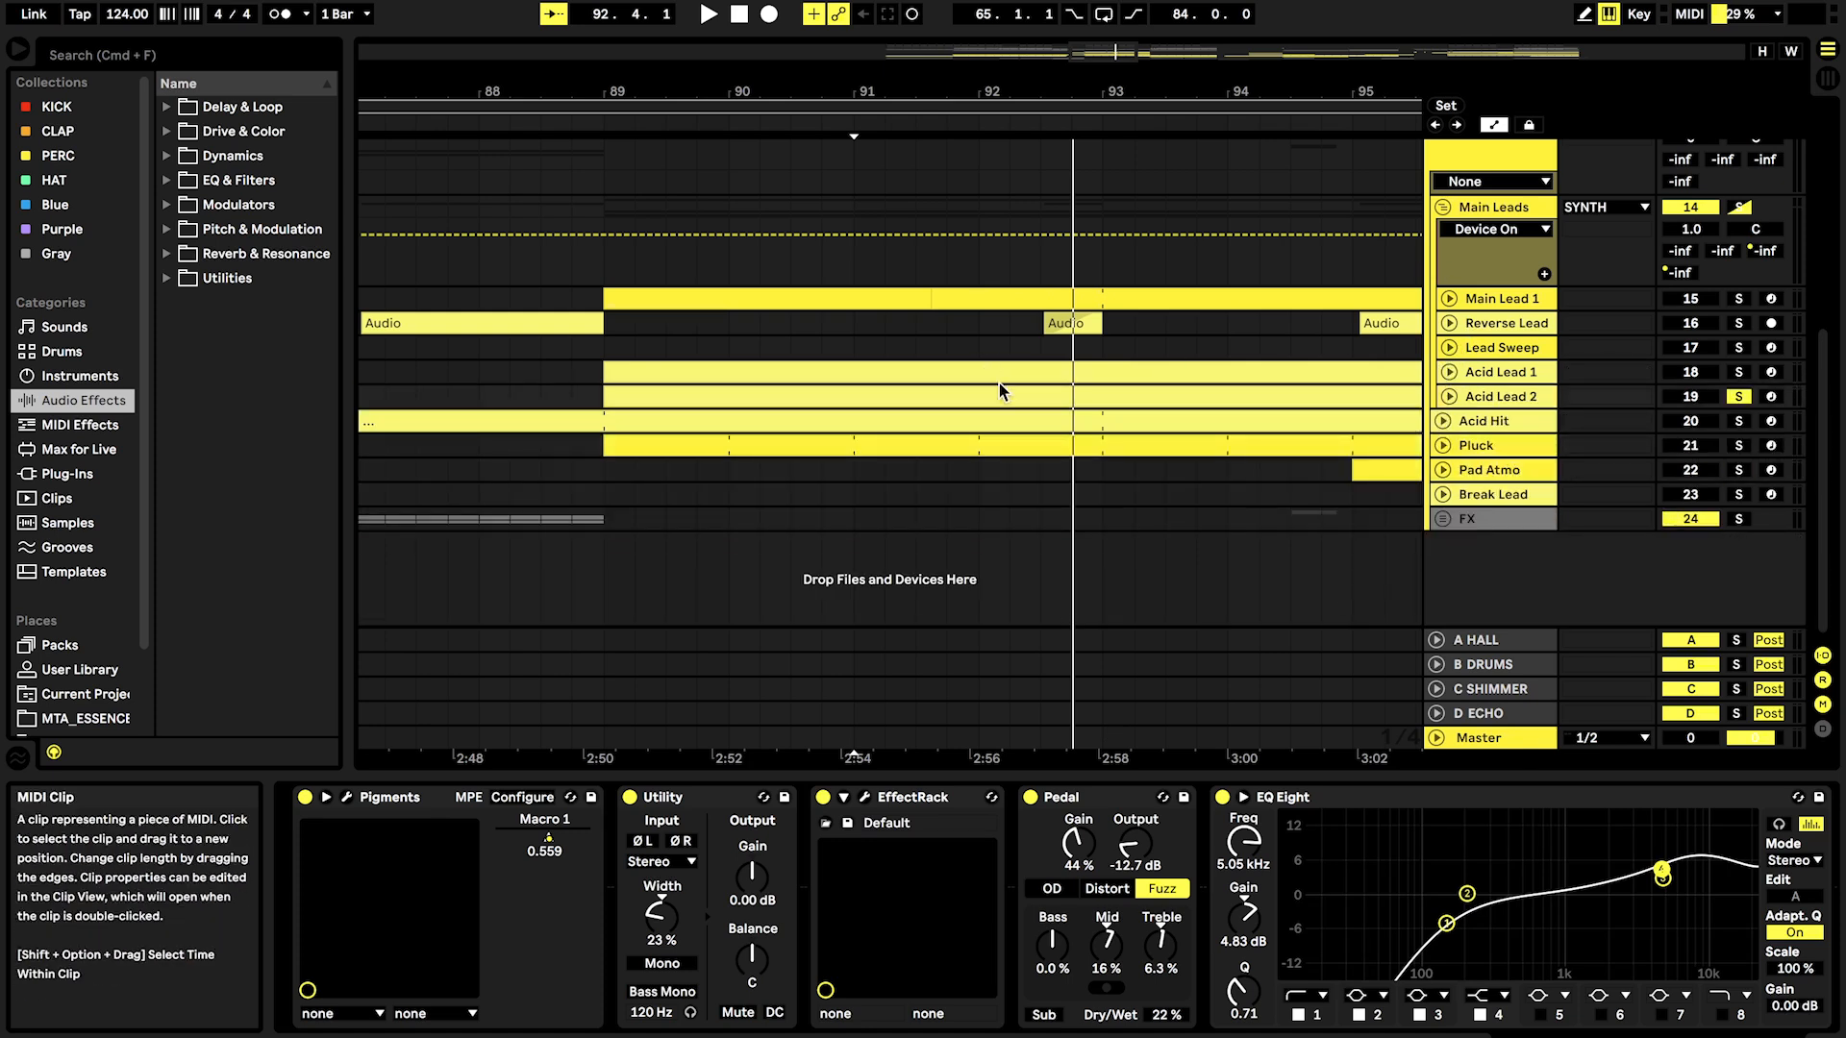
Step: View the notes in Acid Lead 2's MIDI clip, then fold the track and return to its device chain
click(1449, 396)
double_click(1042, 393)
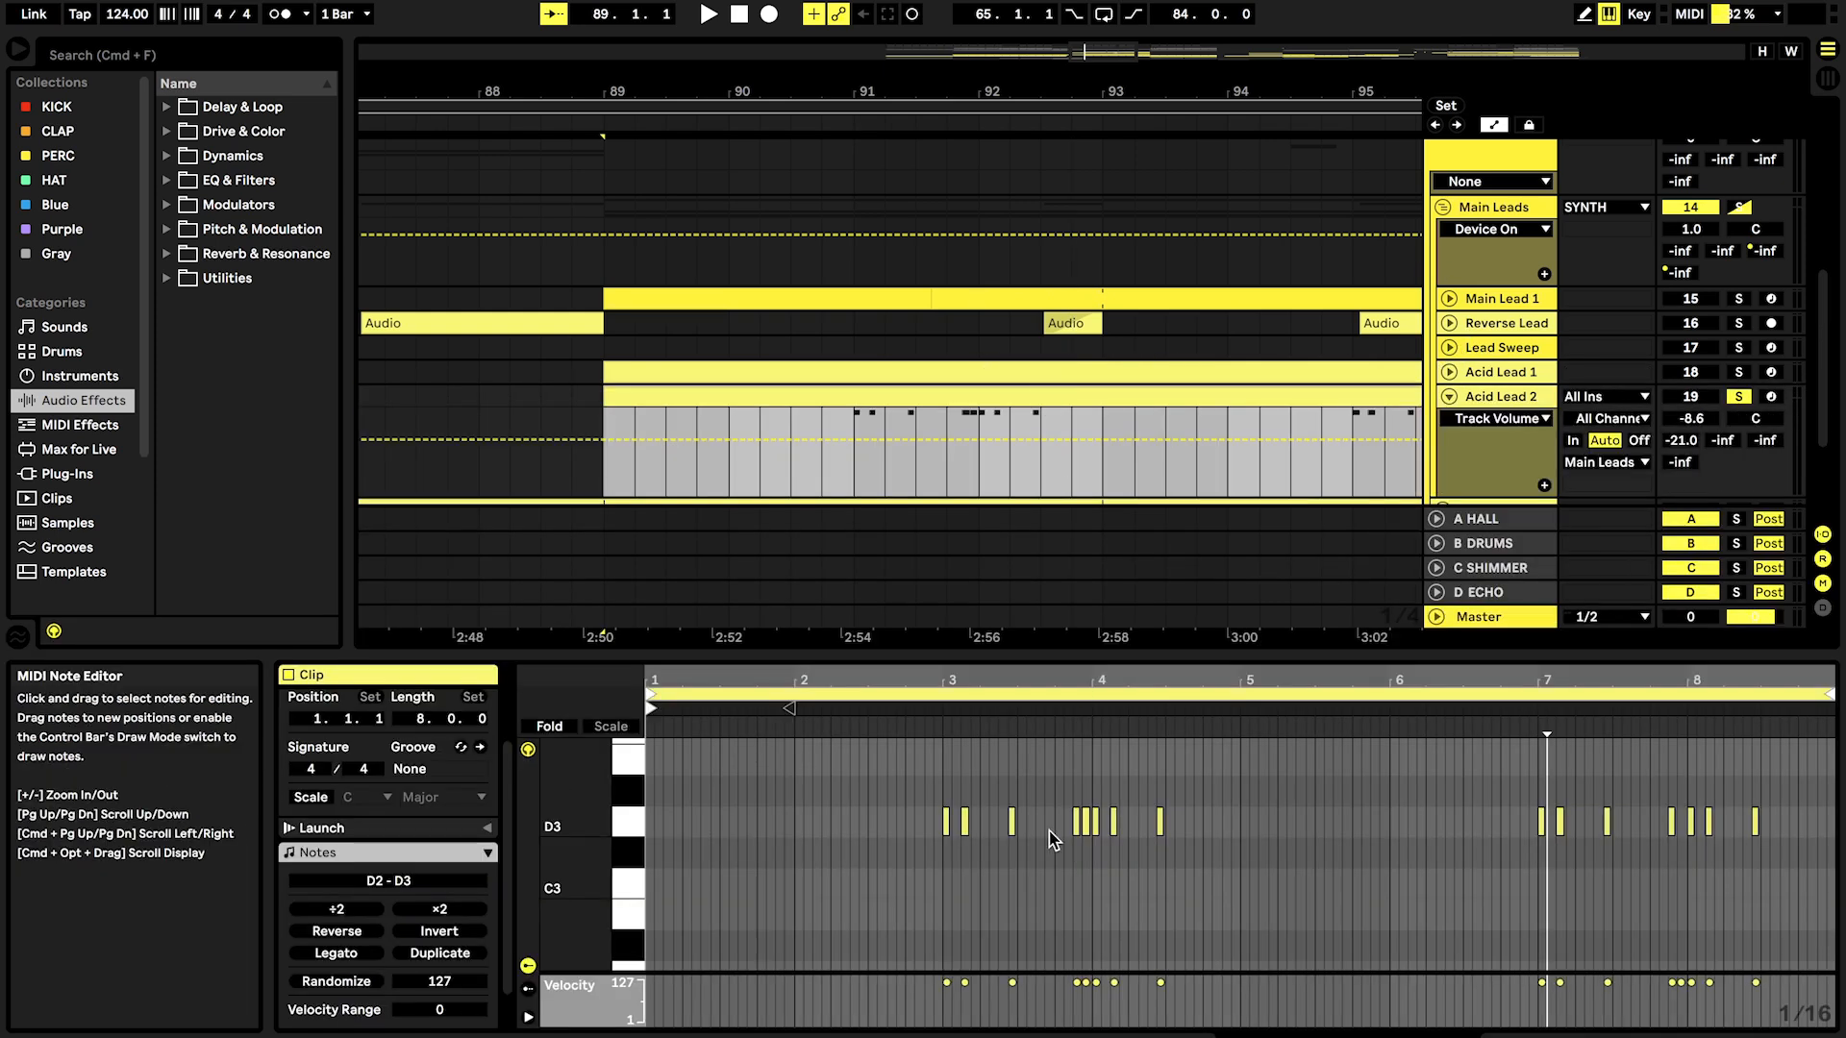
drag(1048, 670, 1049, 687)
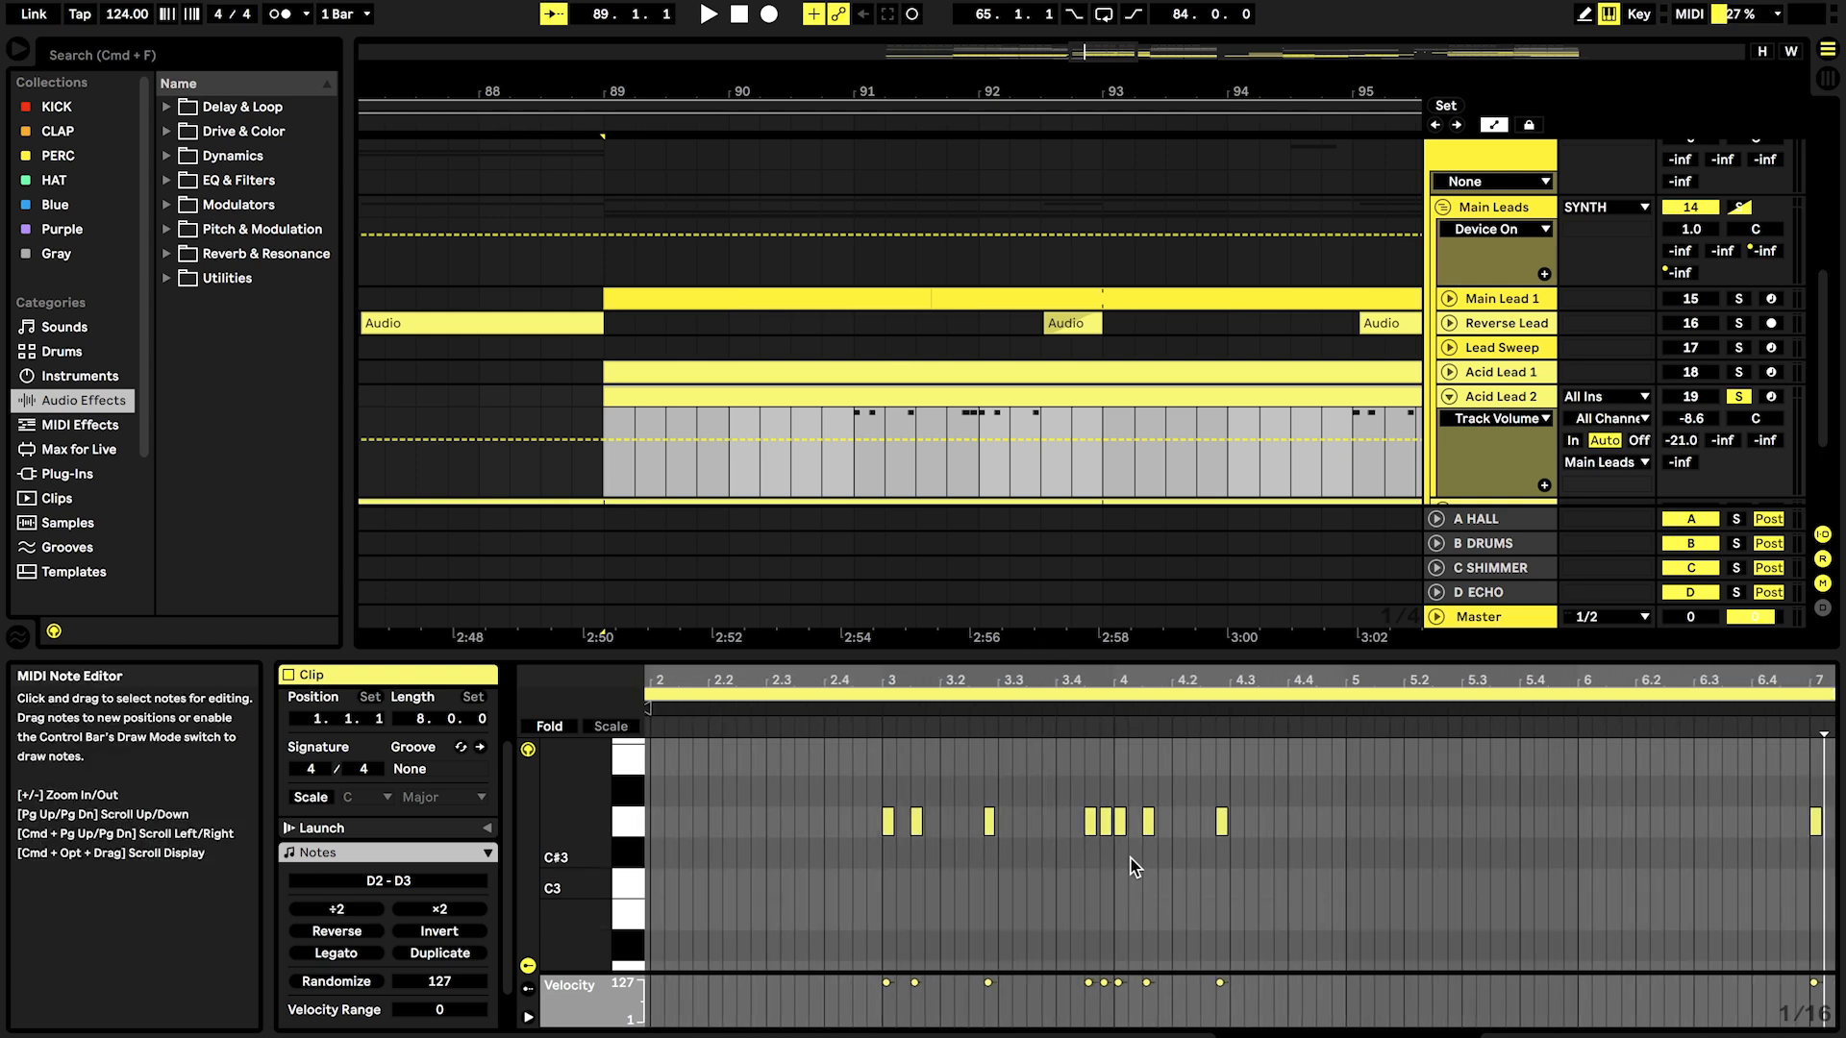
key(x)
click(1449, 397)
double_click(1475, 398)
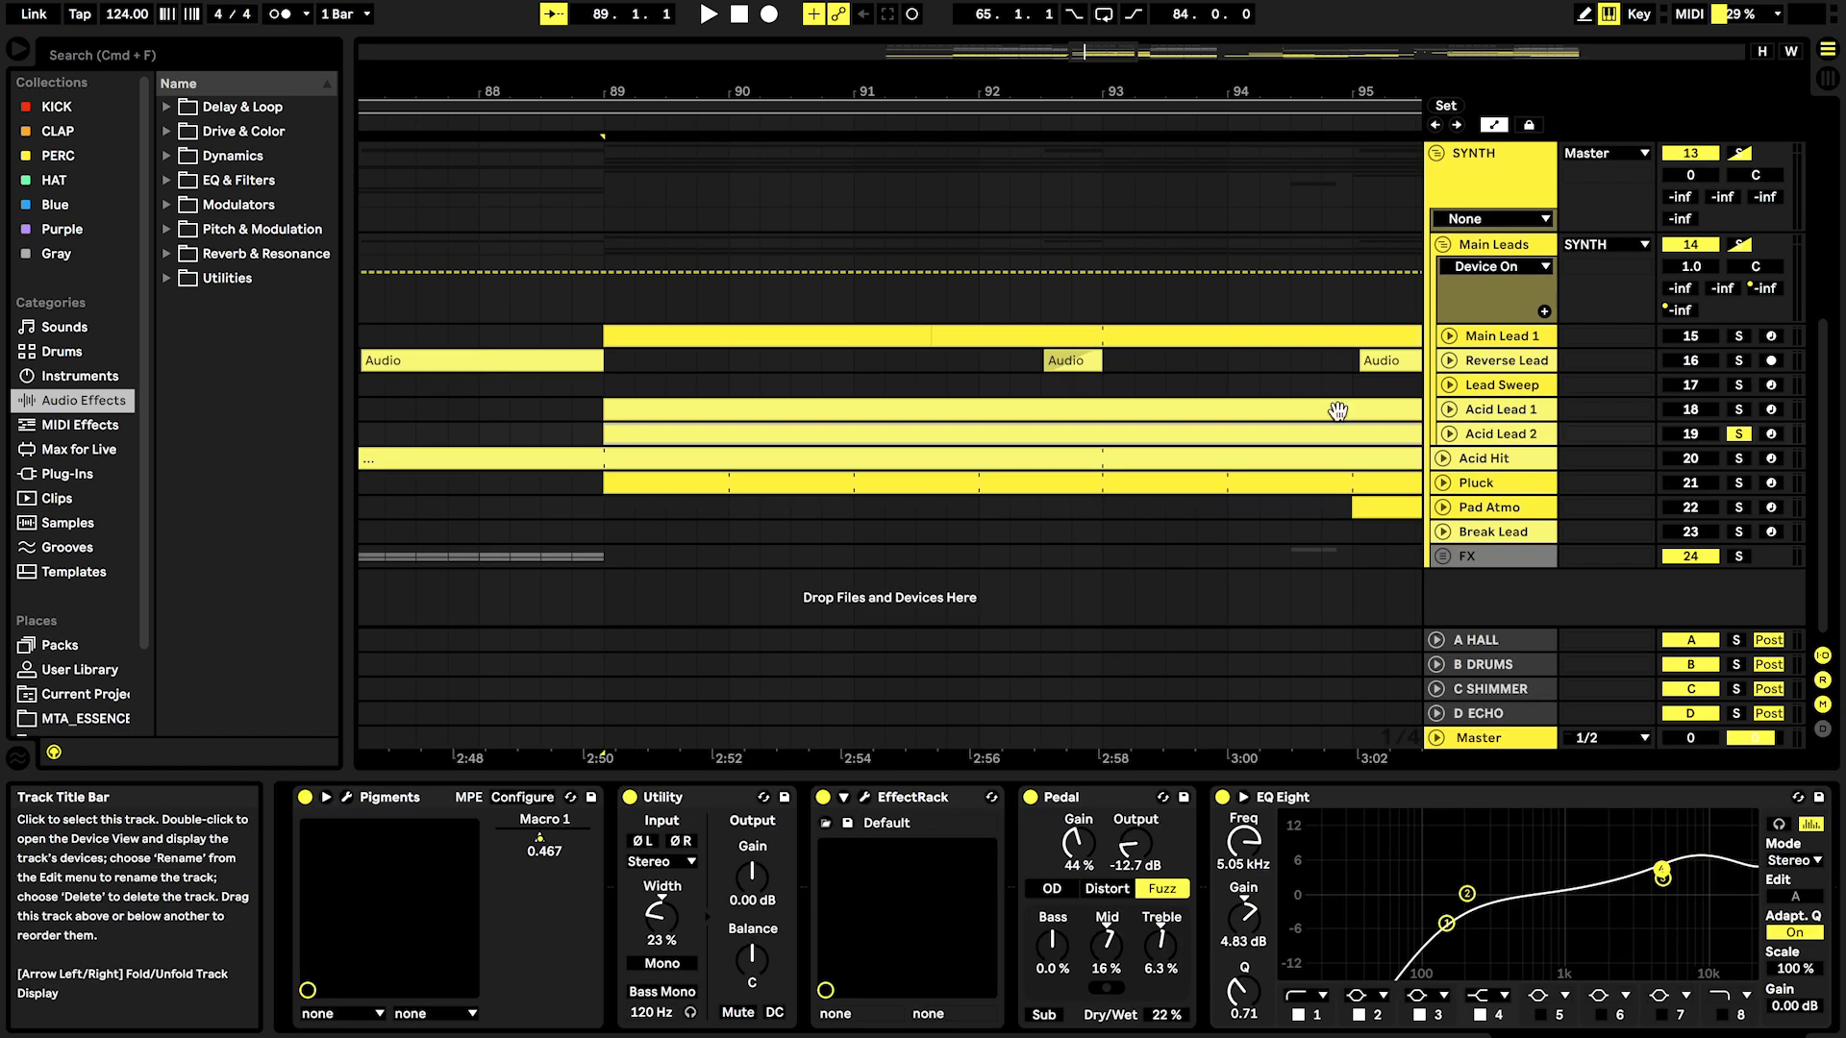
Step: Unfold Acid Lead 1 and show its Fil Cutoff automation around bar 95
scroll(1208, 423, down, 5)
click(1449, 411)
scroll(1342, 458, up, 2)
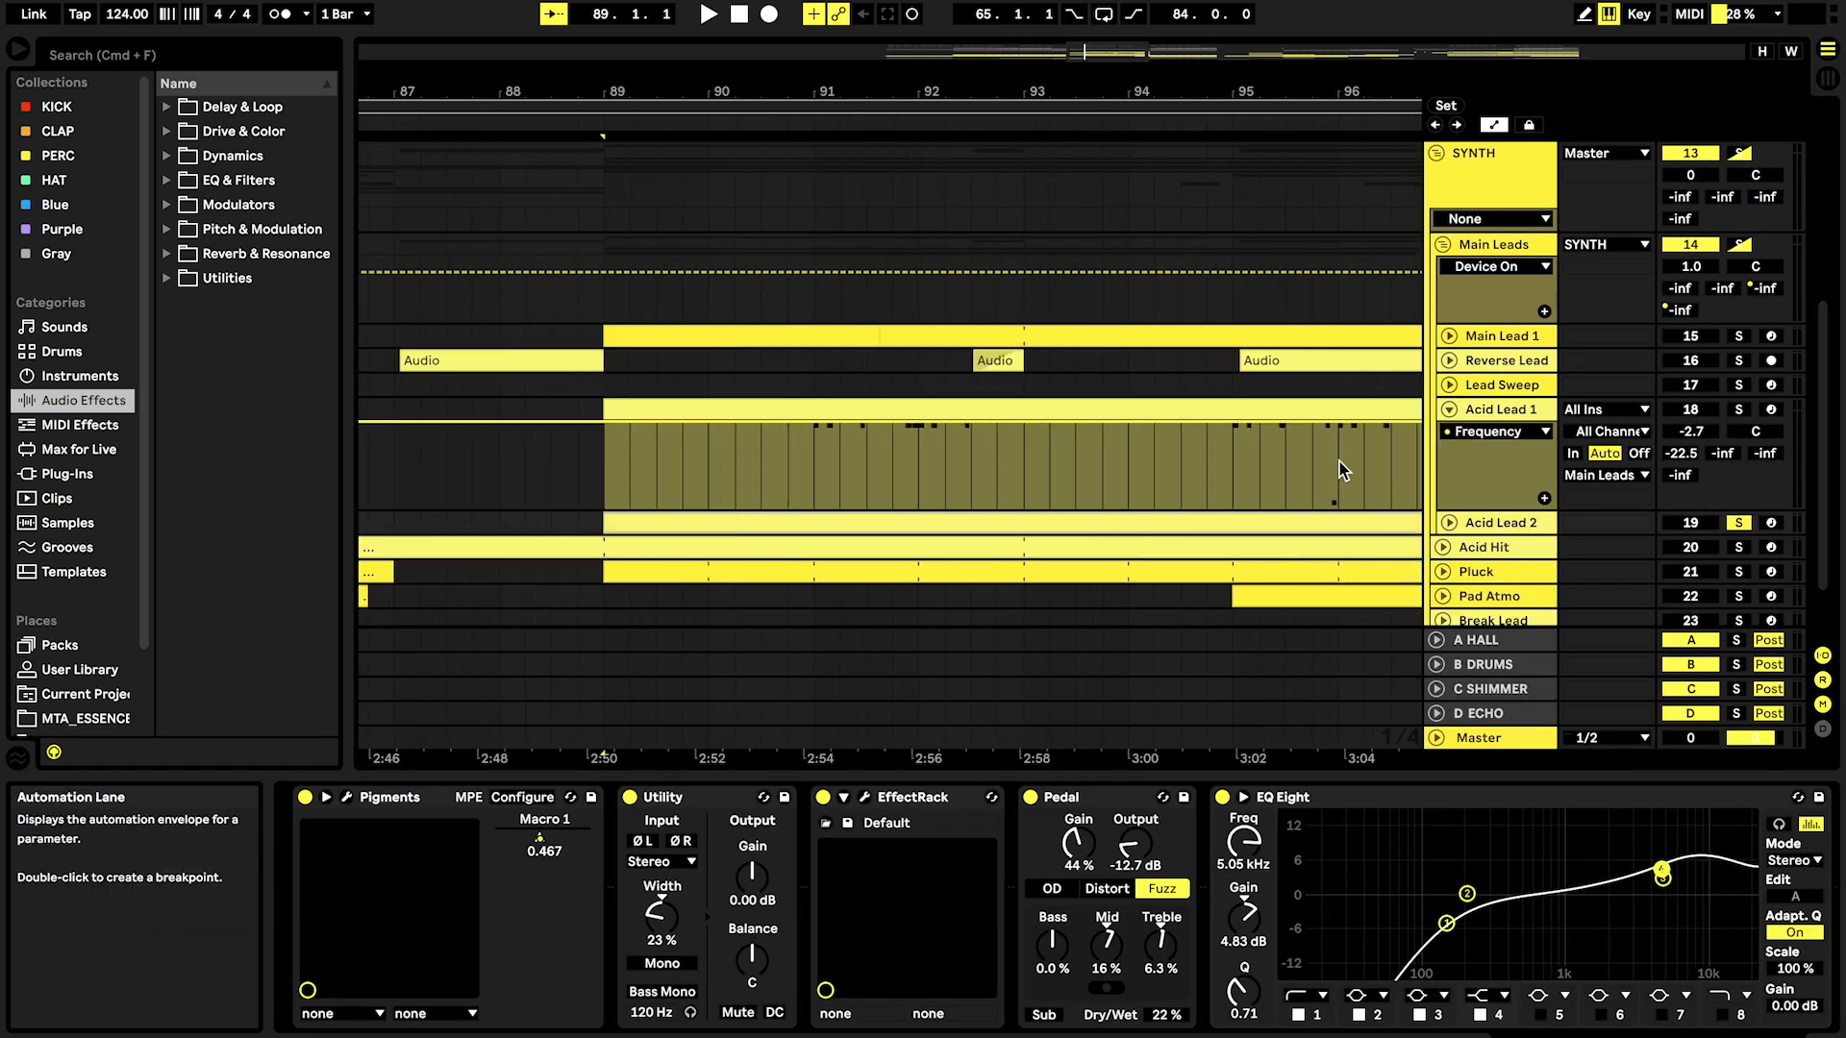
click(1221, 454)
scroll(1221, 454, right, 2)
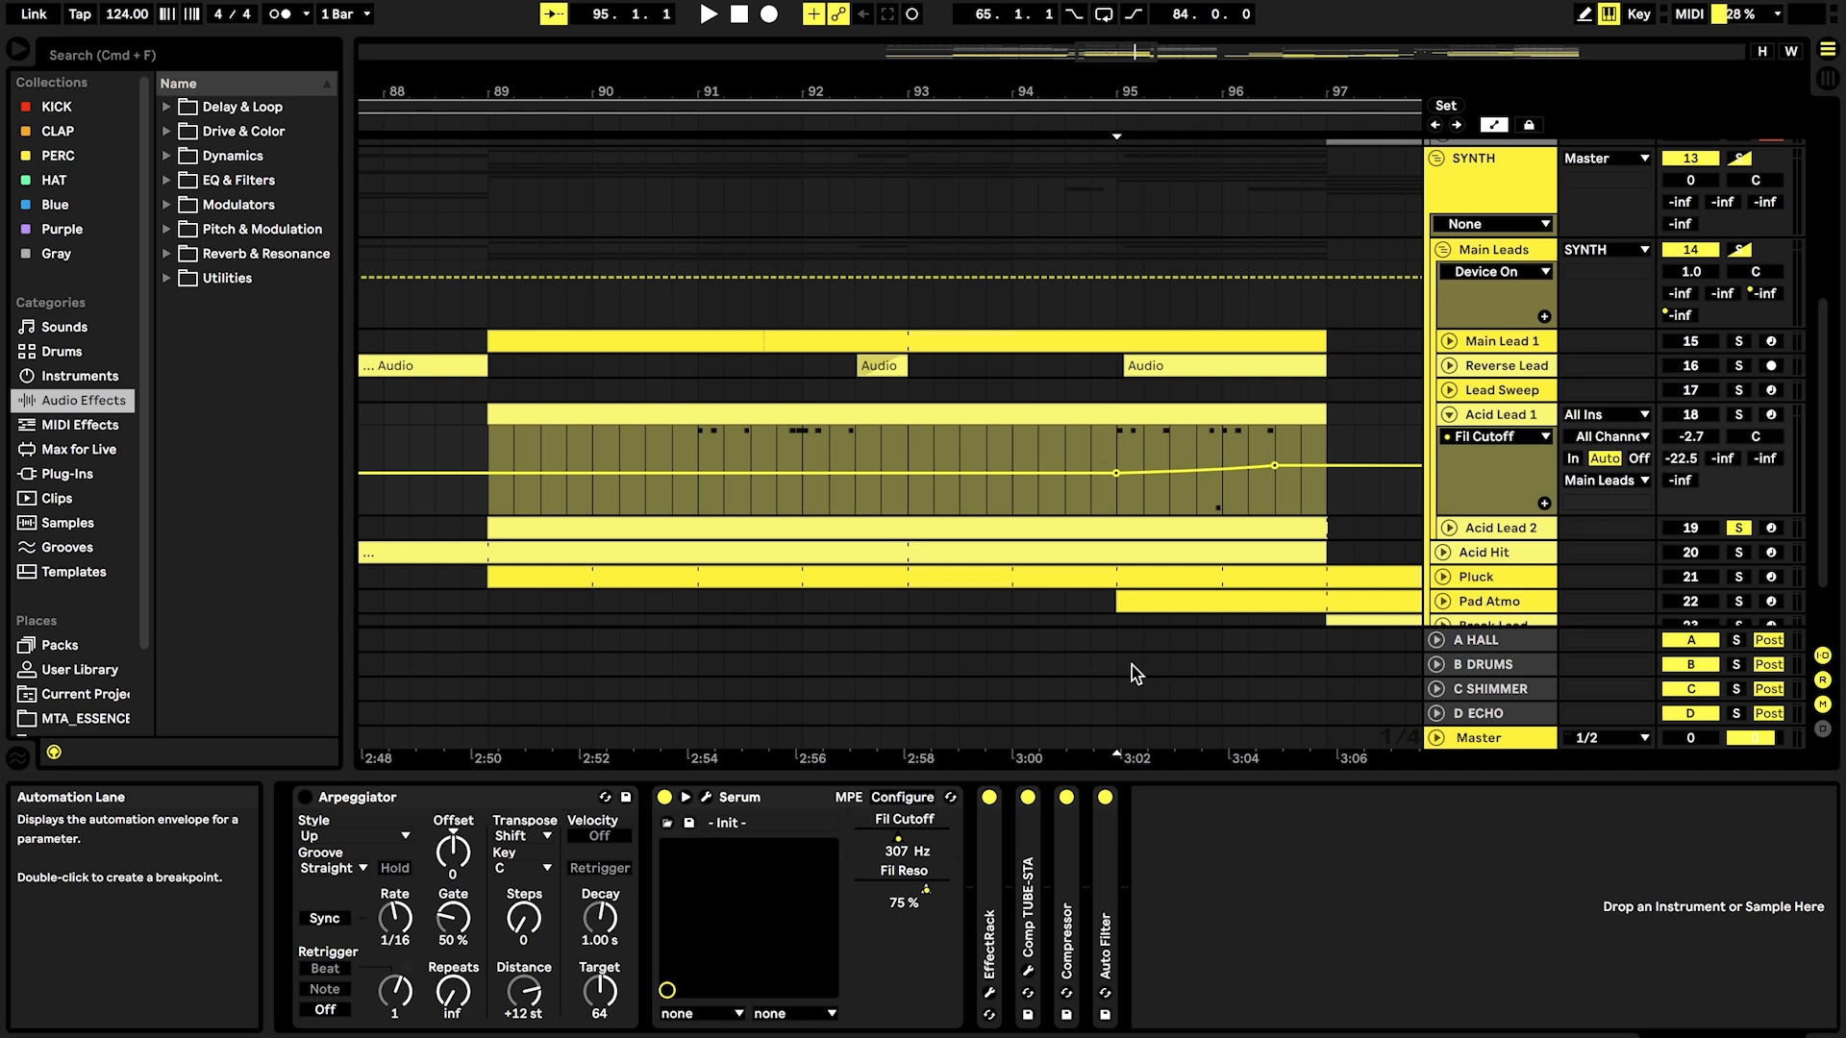
Step: Unfold Acid Lead 2 and show the D-ECHO send automation on Main Leads
click(1448, 528)
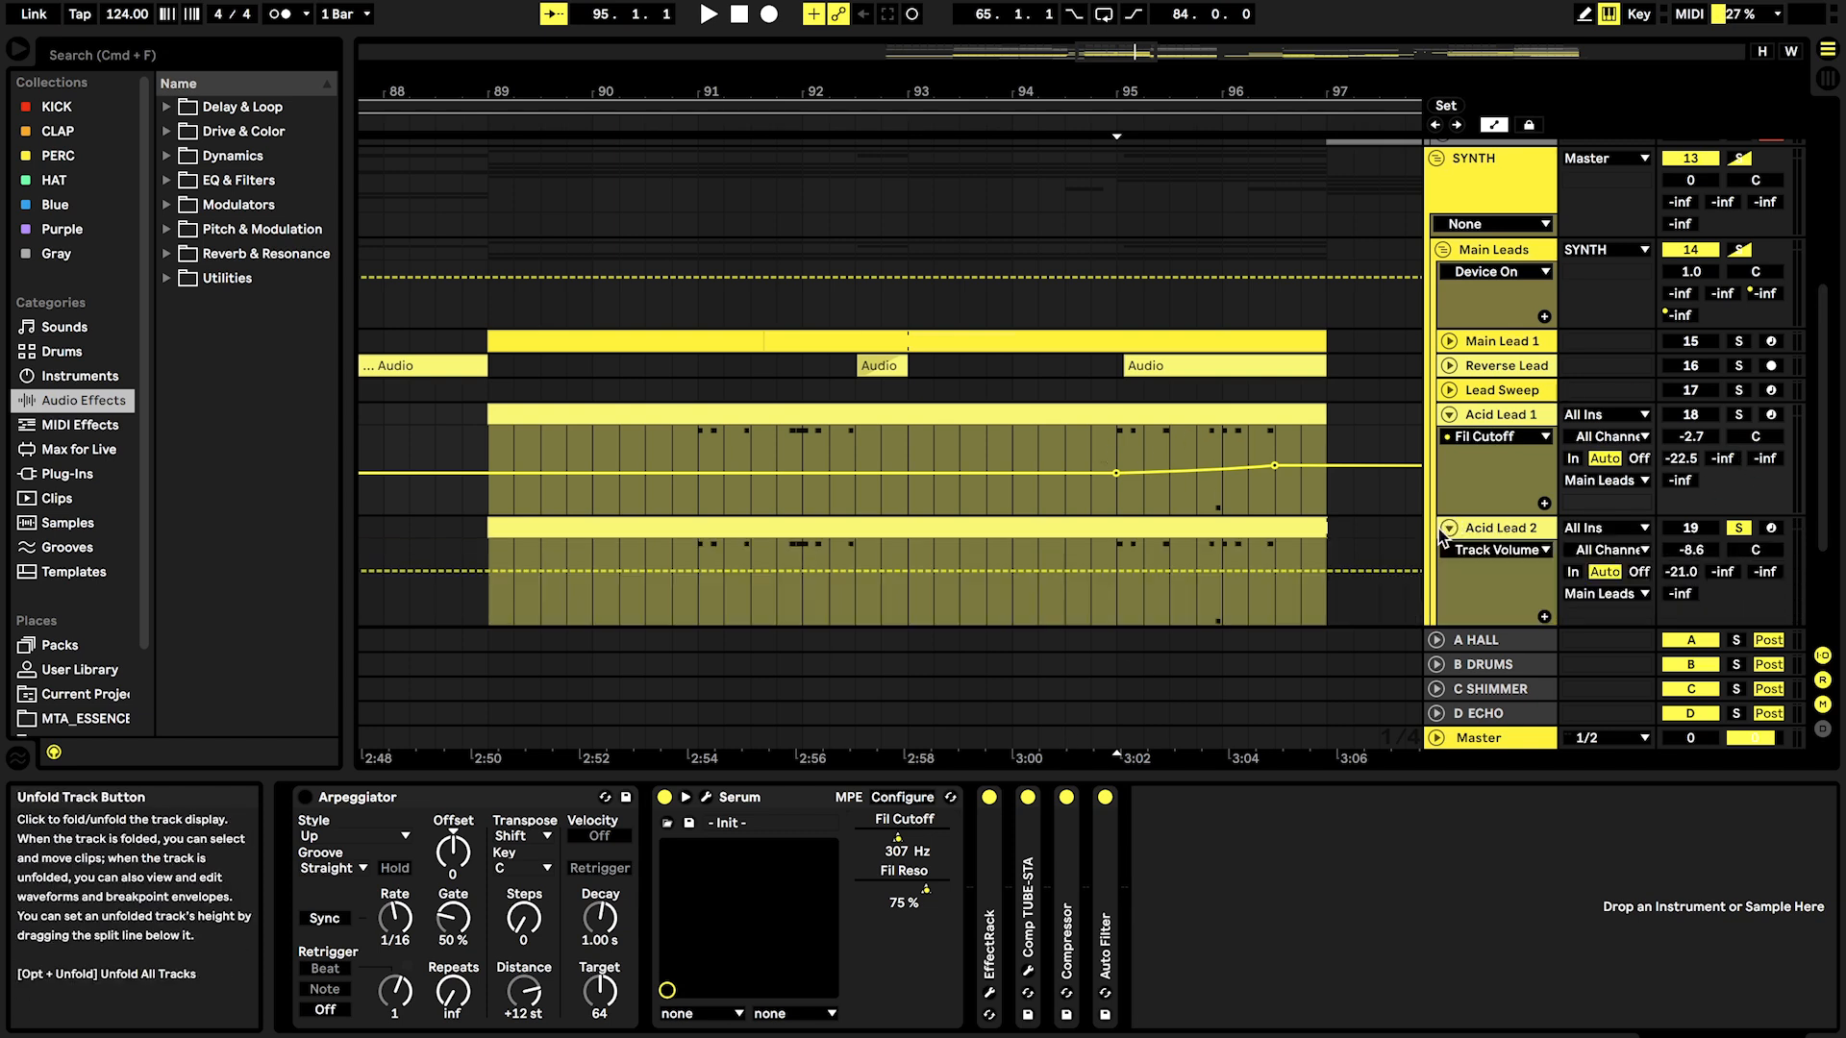
click(1763, 292)
click(1691, 315)
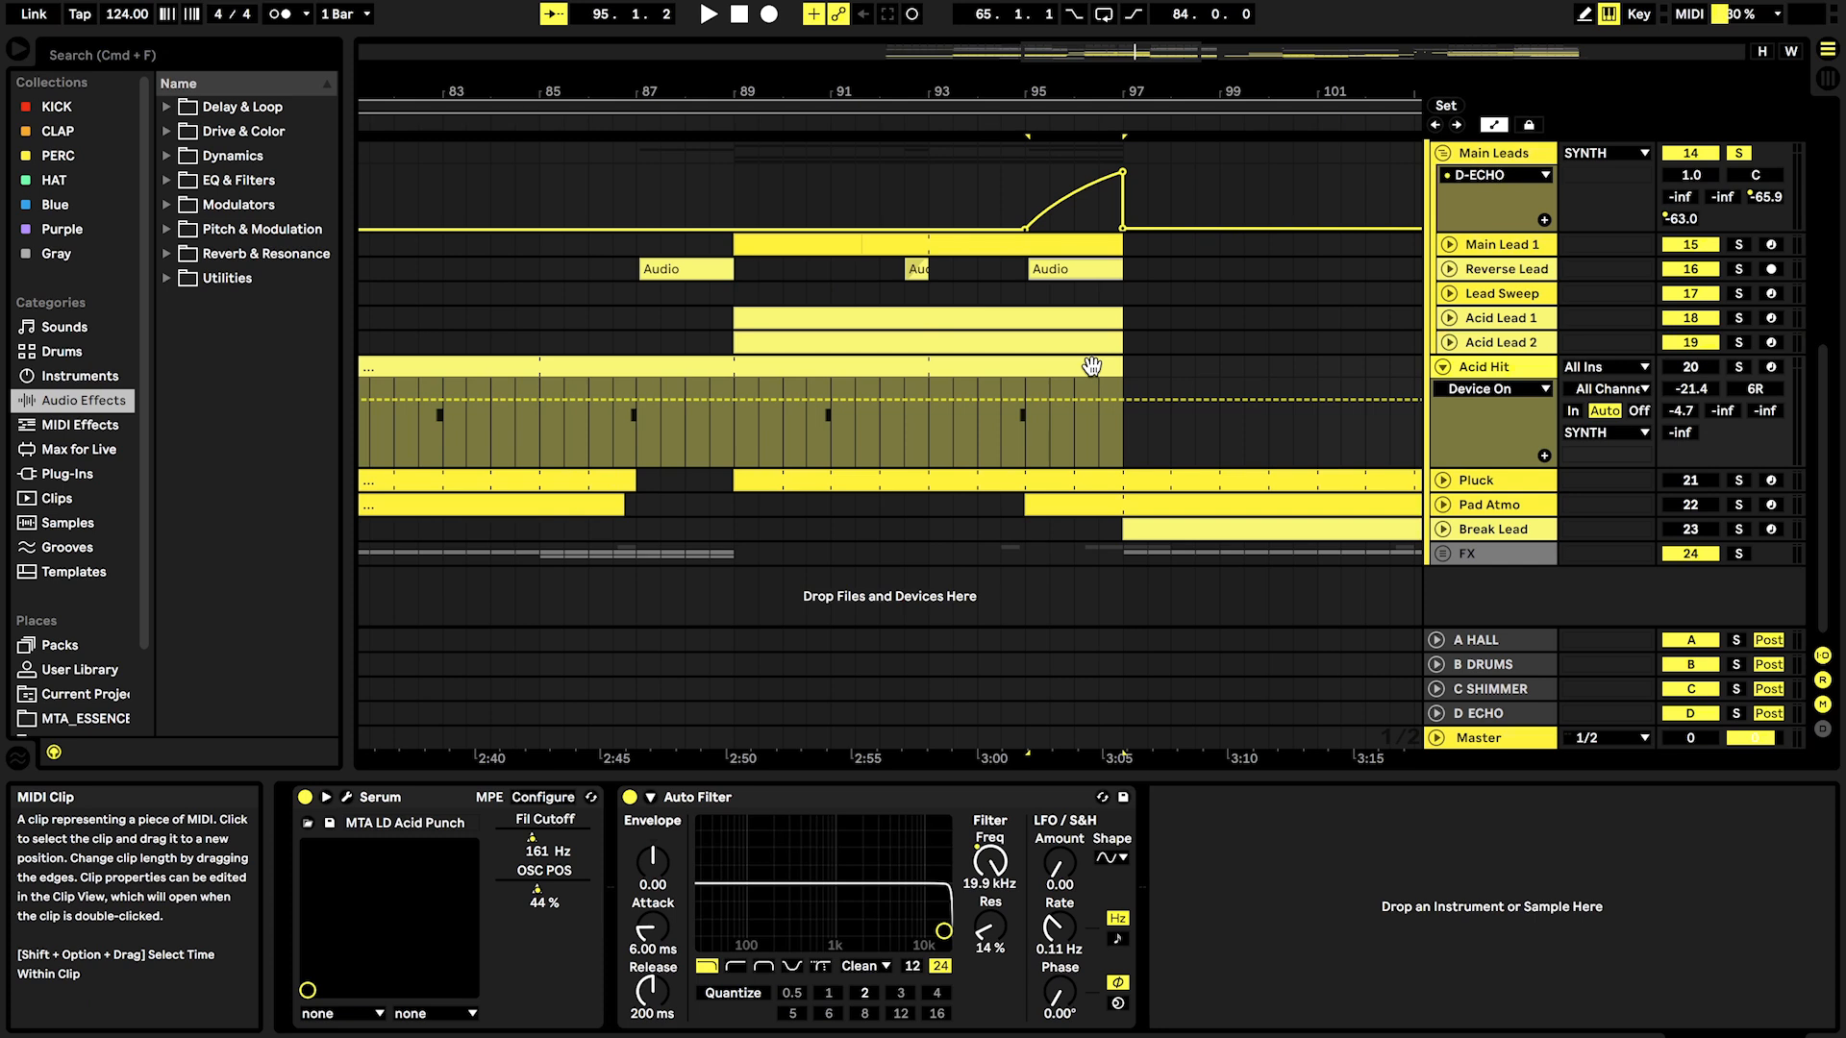
Step: Place the playback start just before Acid Hit's note near bar 75 and solo the Acid Hit track
scroll(1091, 366, down, 5)
scroll(795, 413, up, 6)
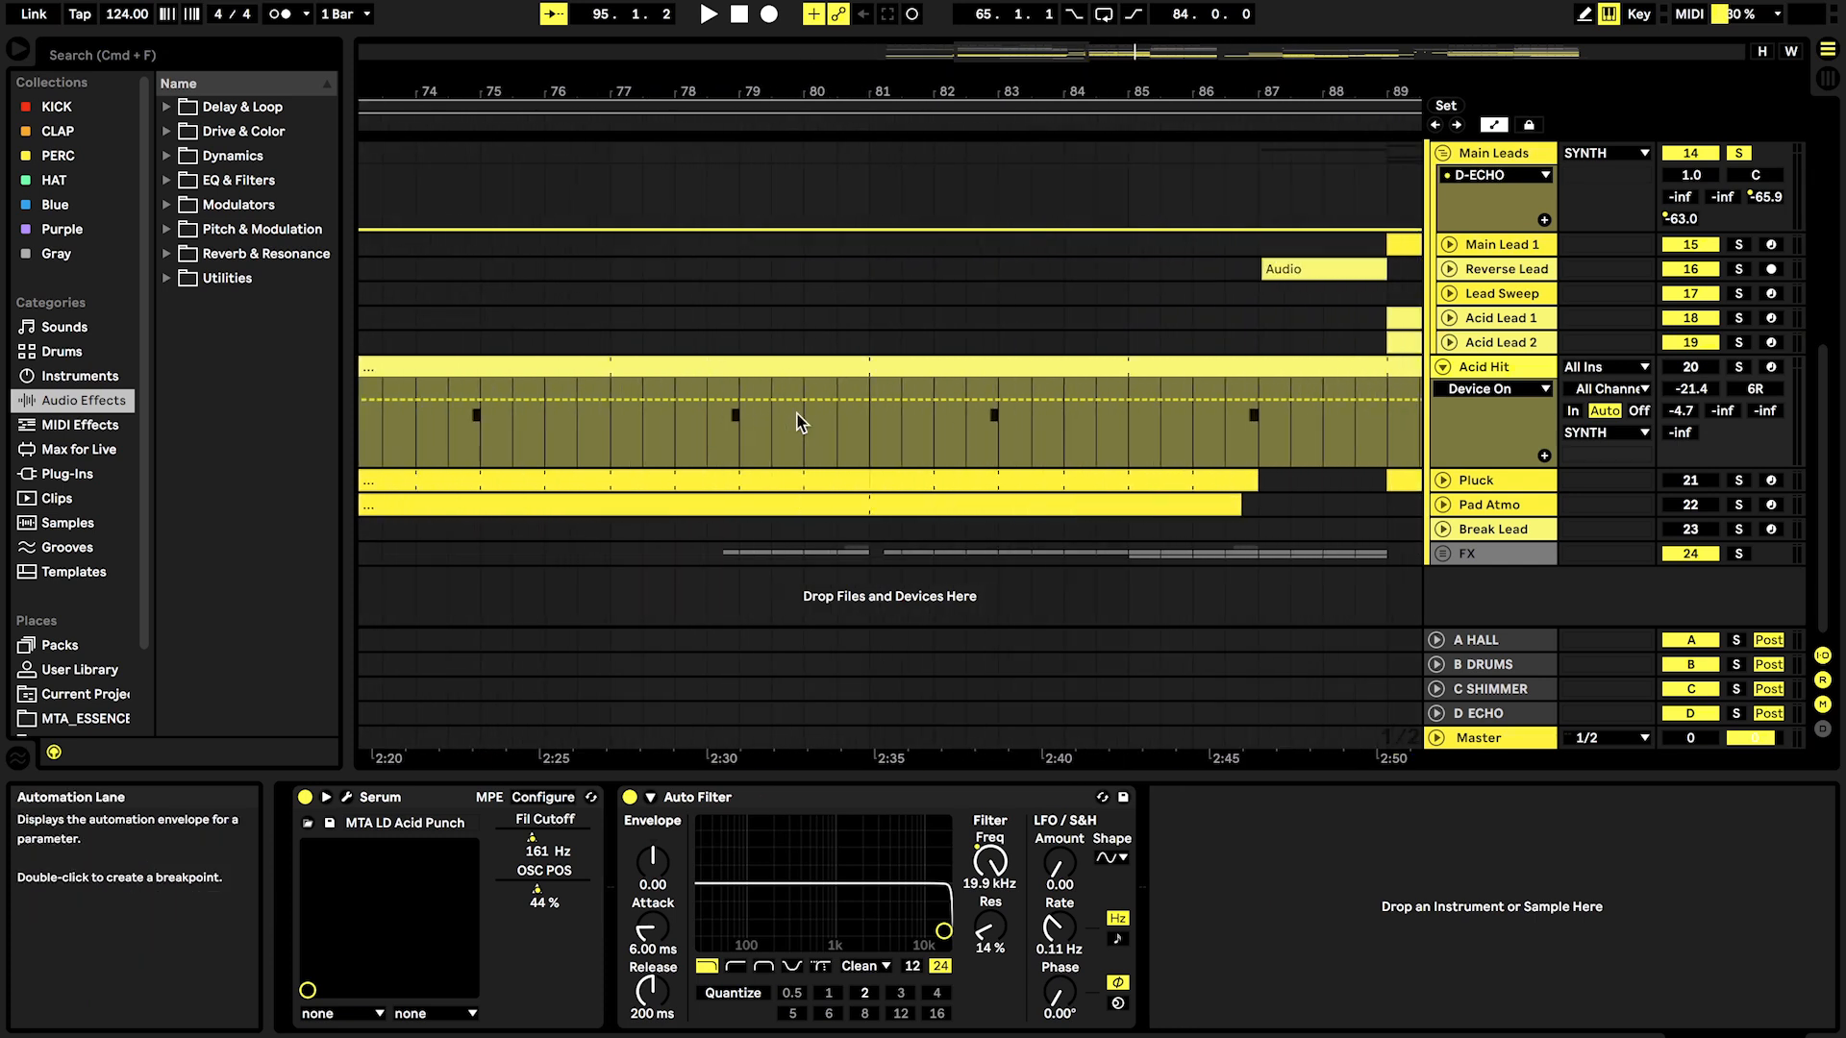
scroll(789, 415, left, 2)
click(524, 435)
scroll(524, 428, up, 4)
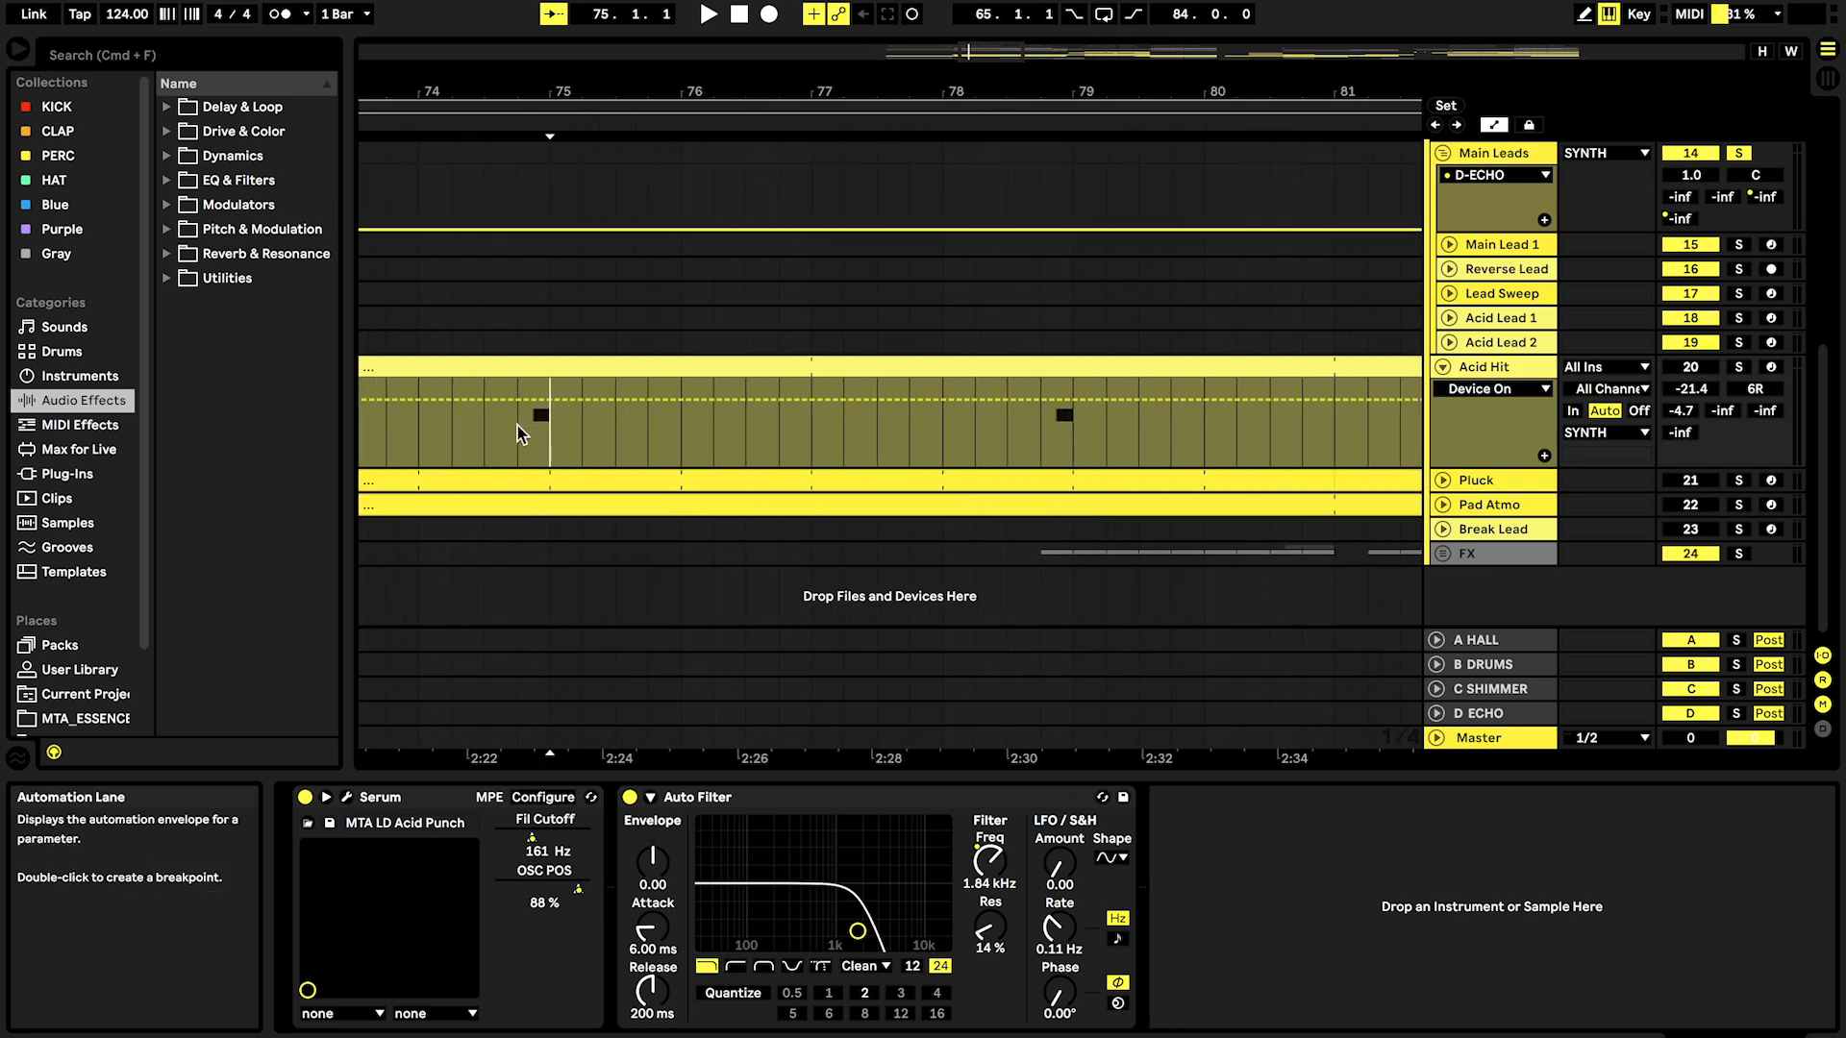
click(1738, 367)
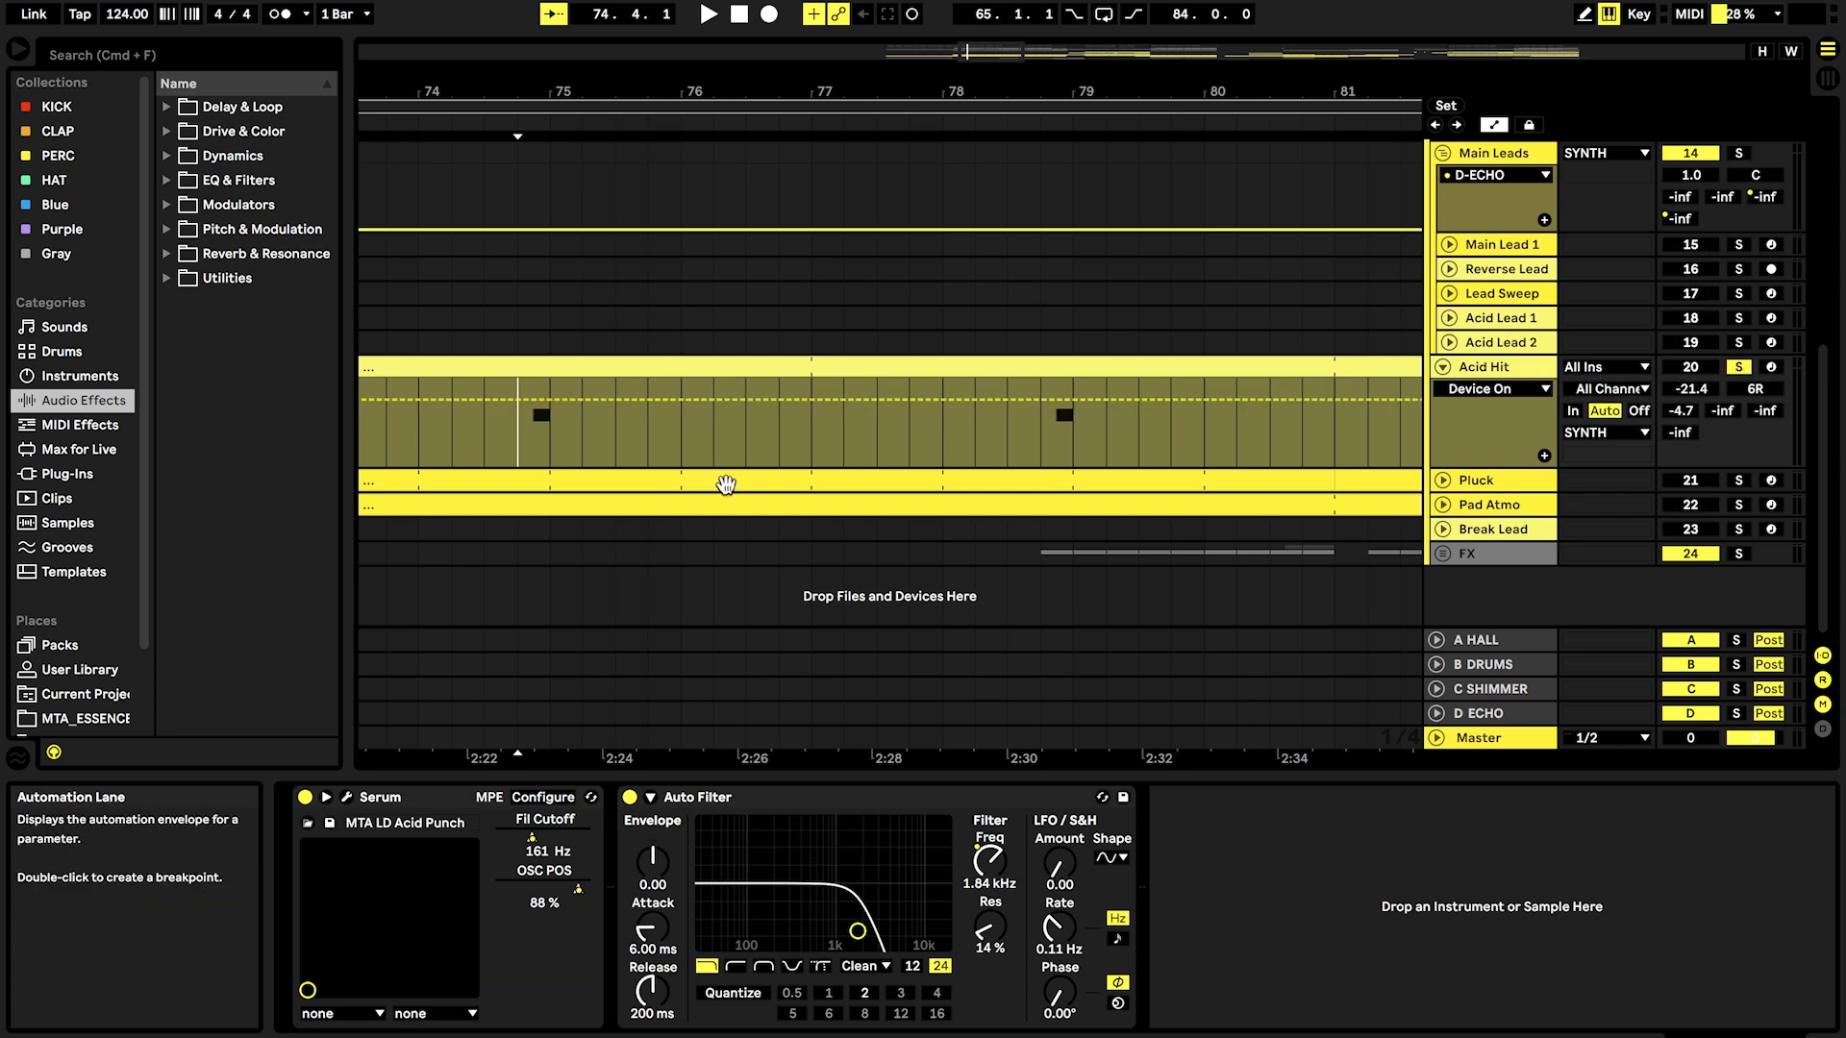
Step: Show Acid Hit's Auto Filter Frequency automation, followed by the Serum Fil Cutoff and OSC POS automation
click(991, 861)
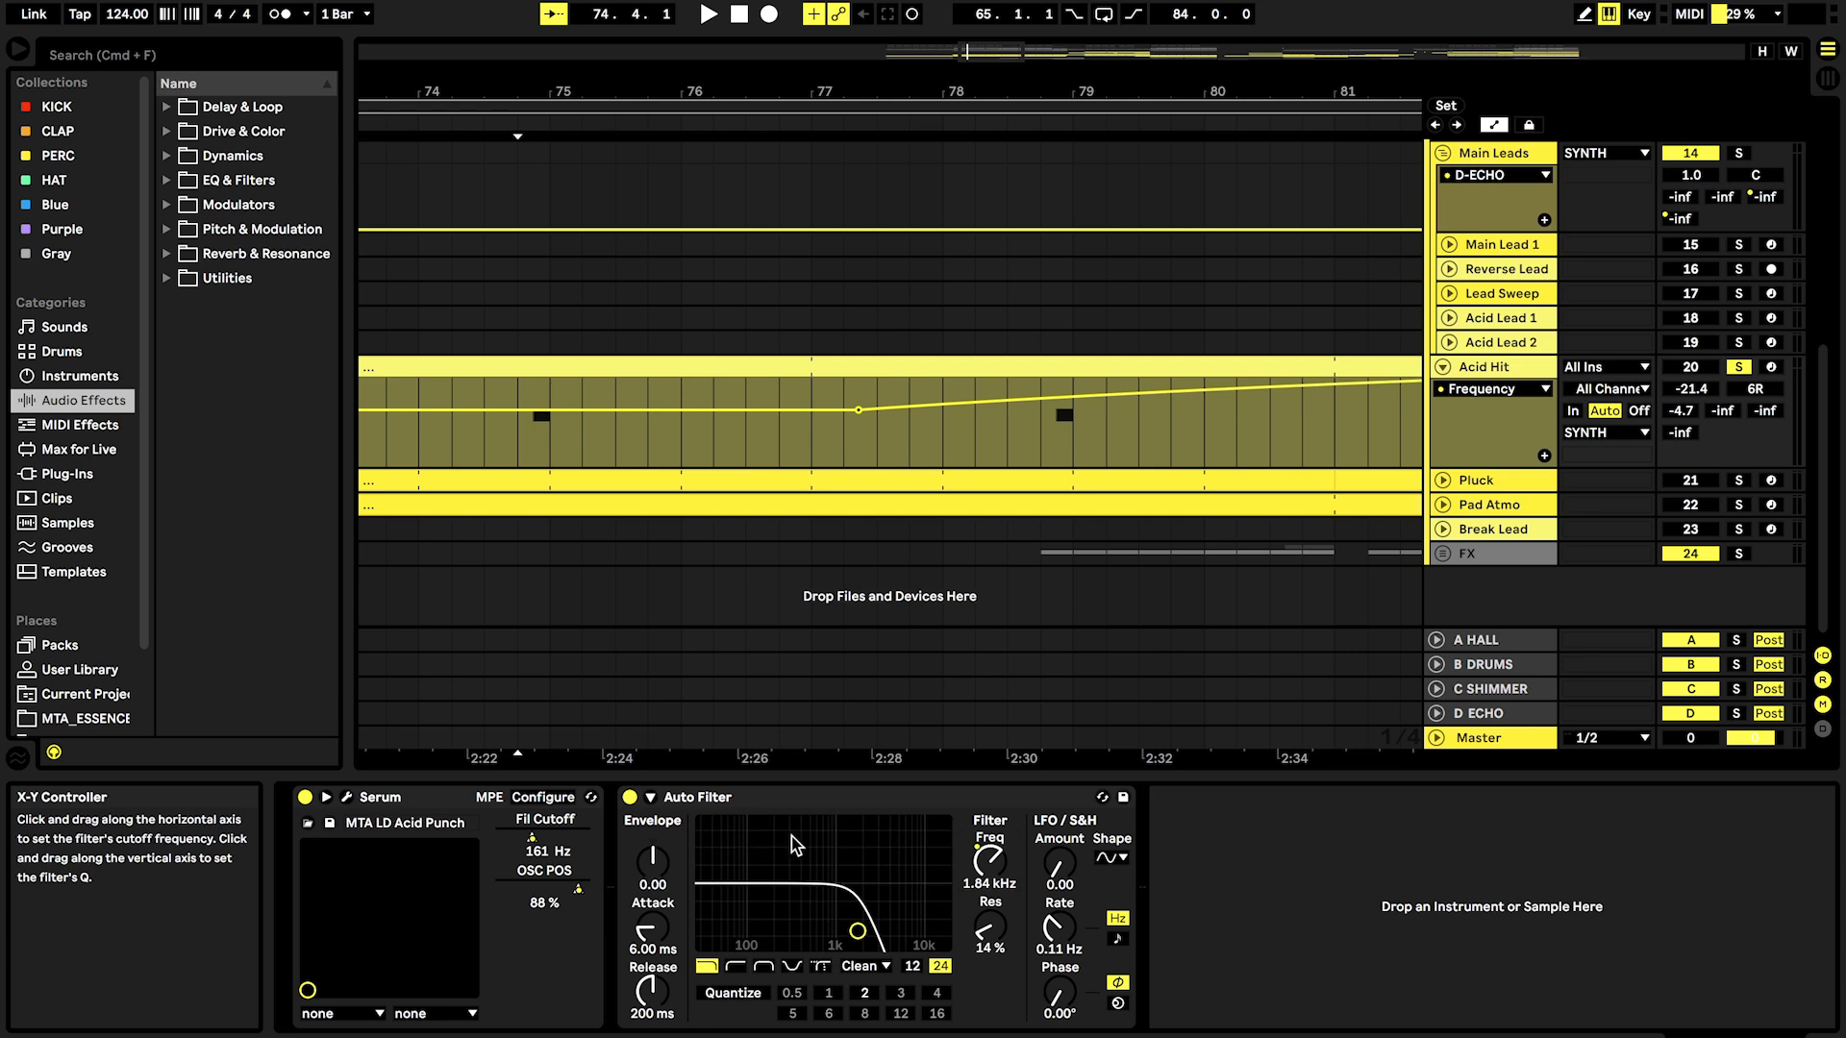
scroll(590, 456, down, 5)
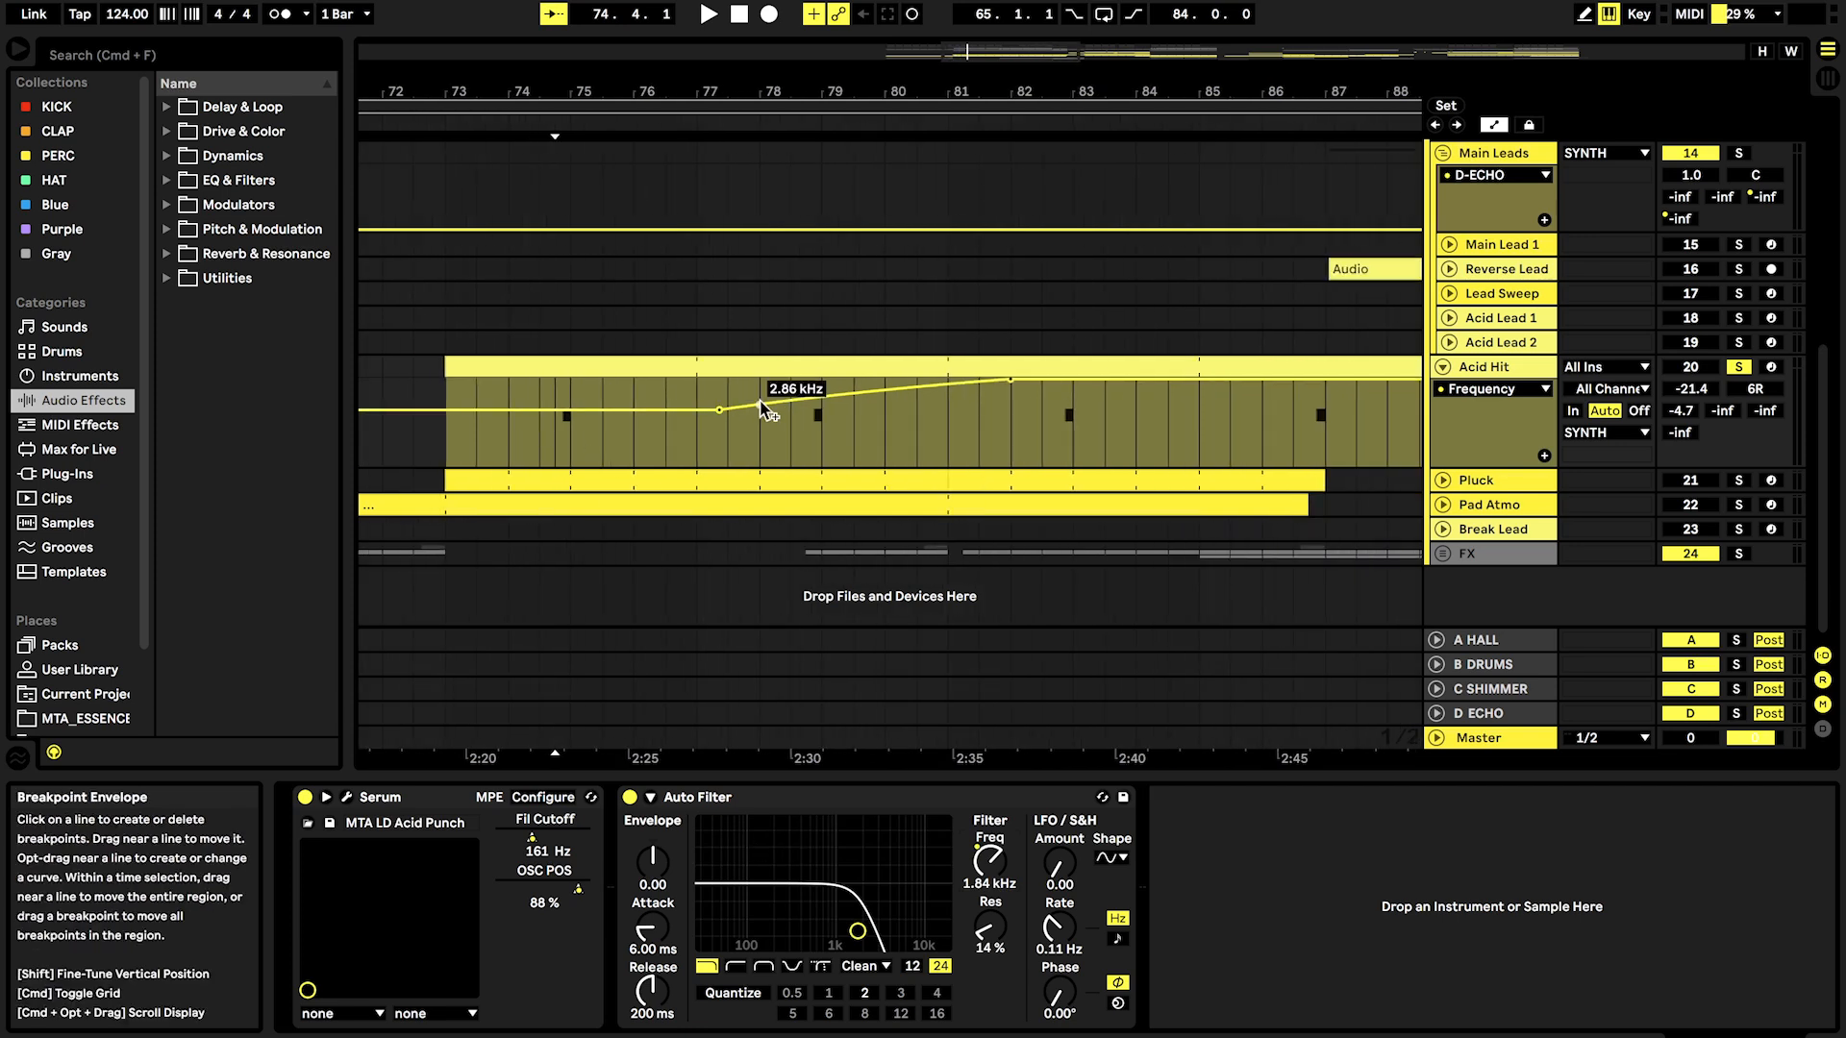
click(534, 846)
click(580, 889)
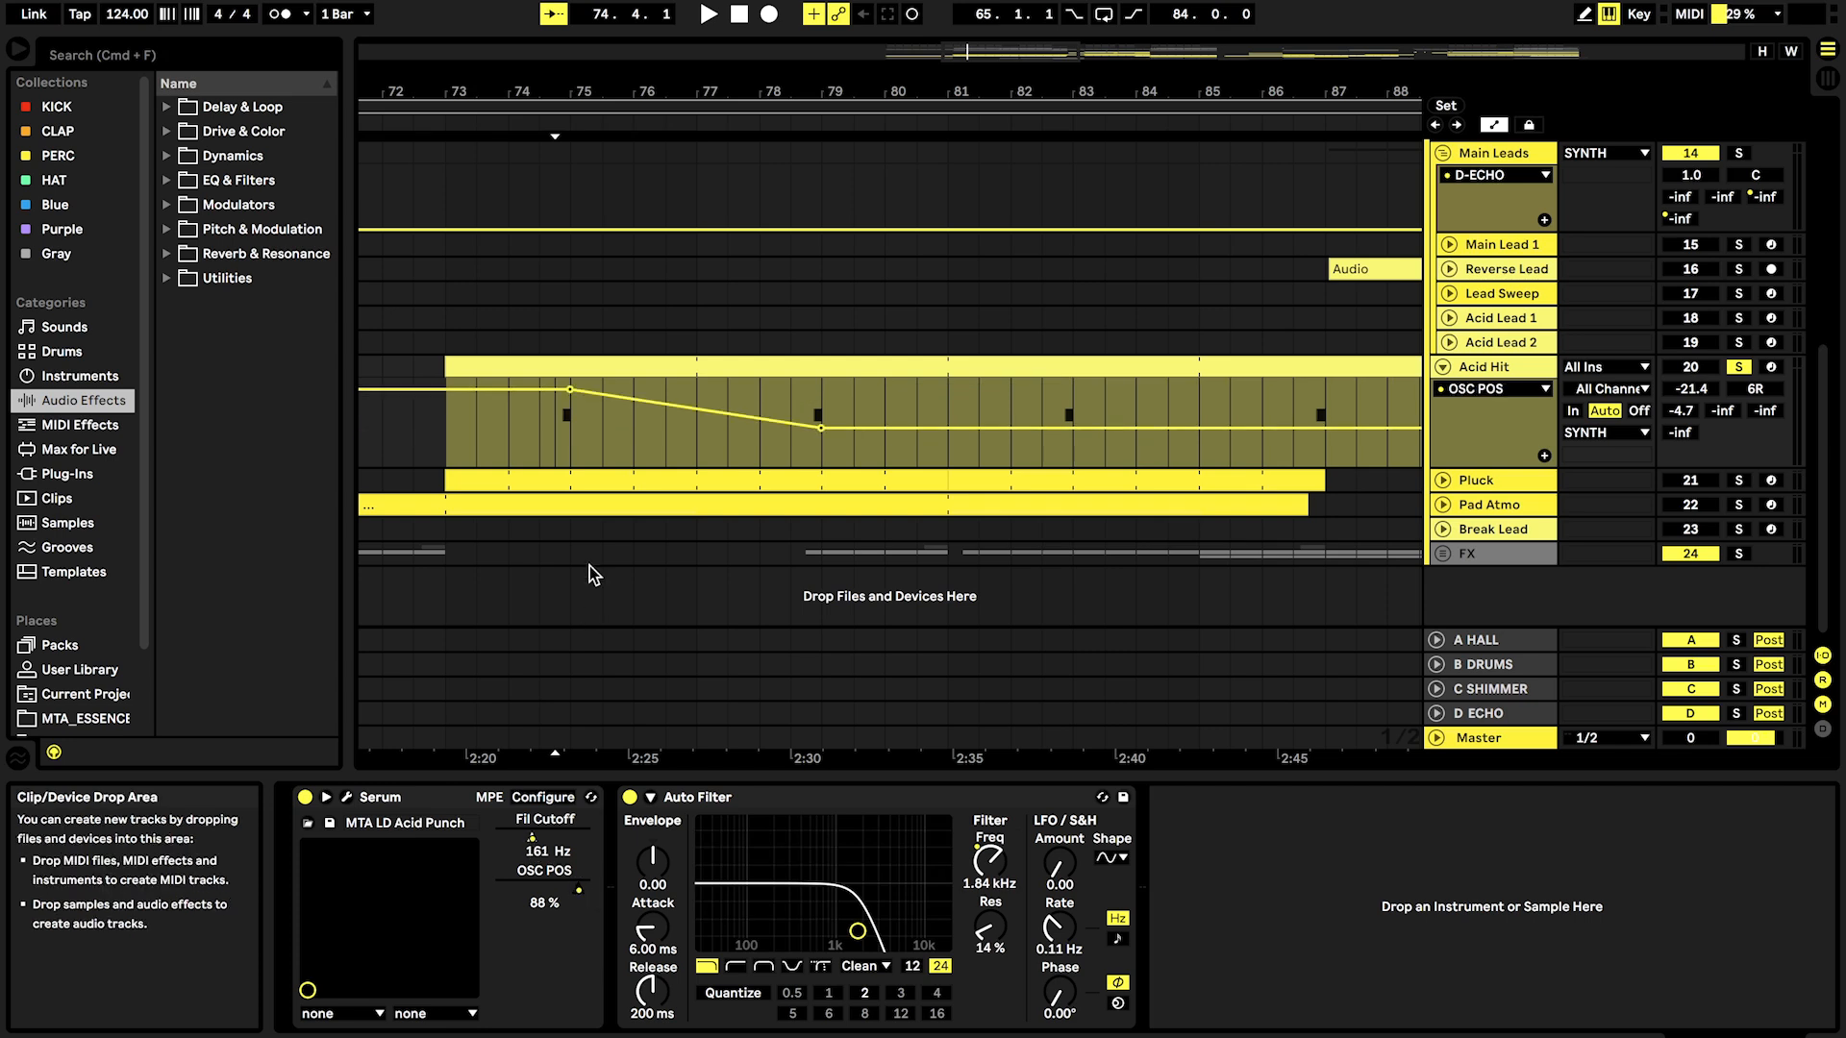
scroll(590, 506, down, 3)
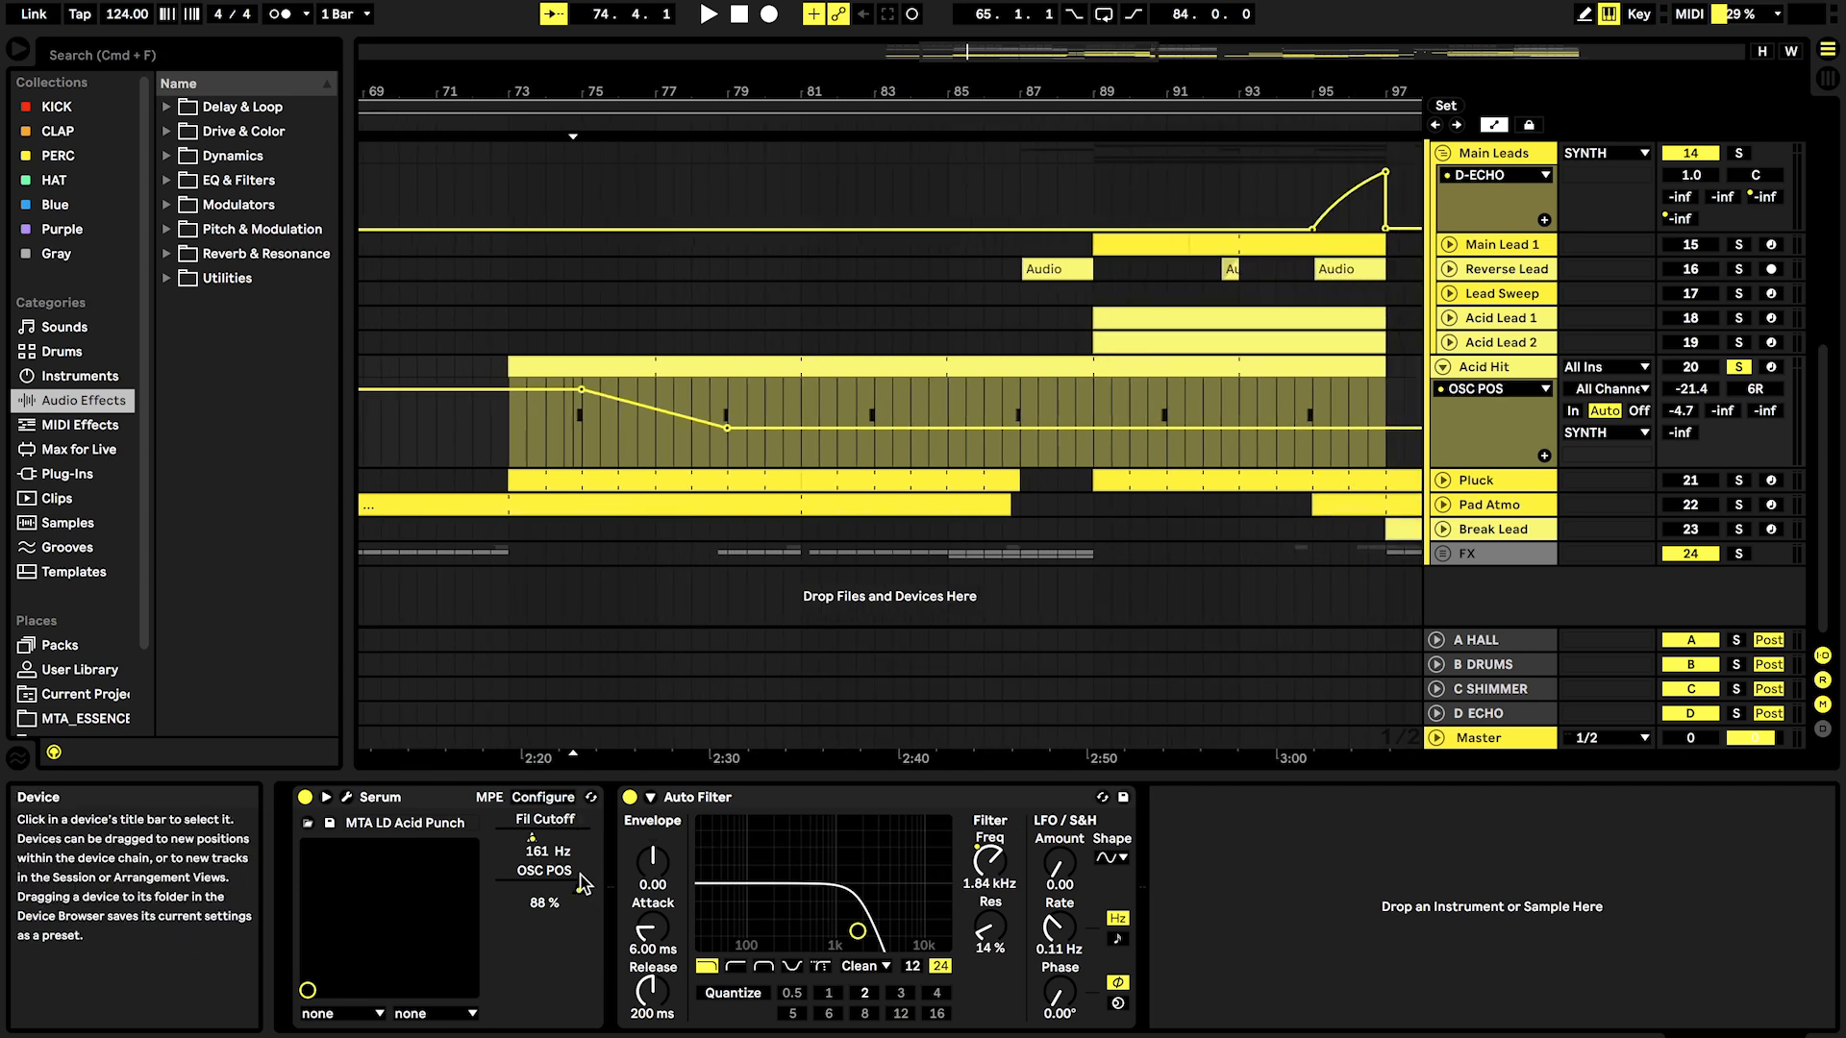
Step: Play Acid Hit from bar 74 while viewing its Serum plug-in window, then close the window
scroll(592, 435, up, 3)
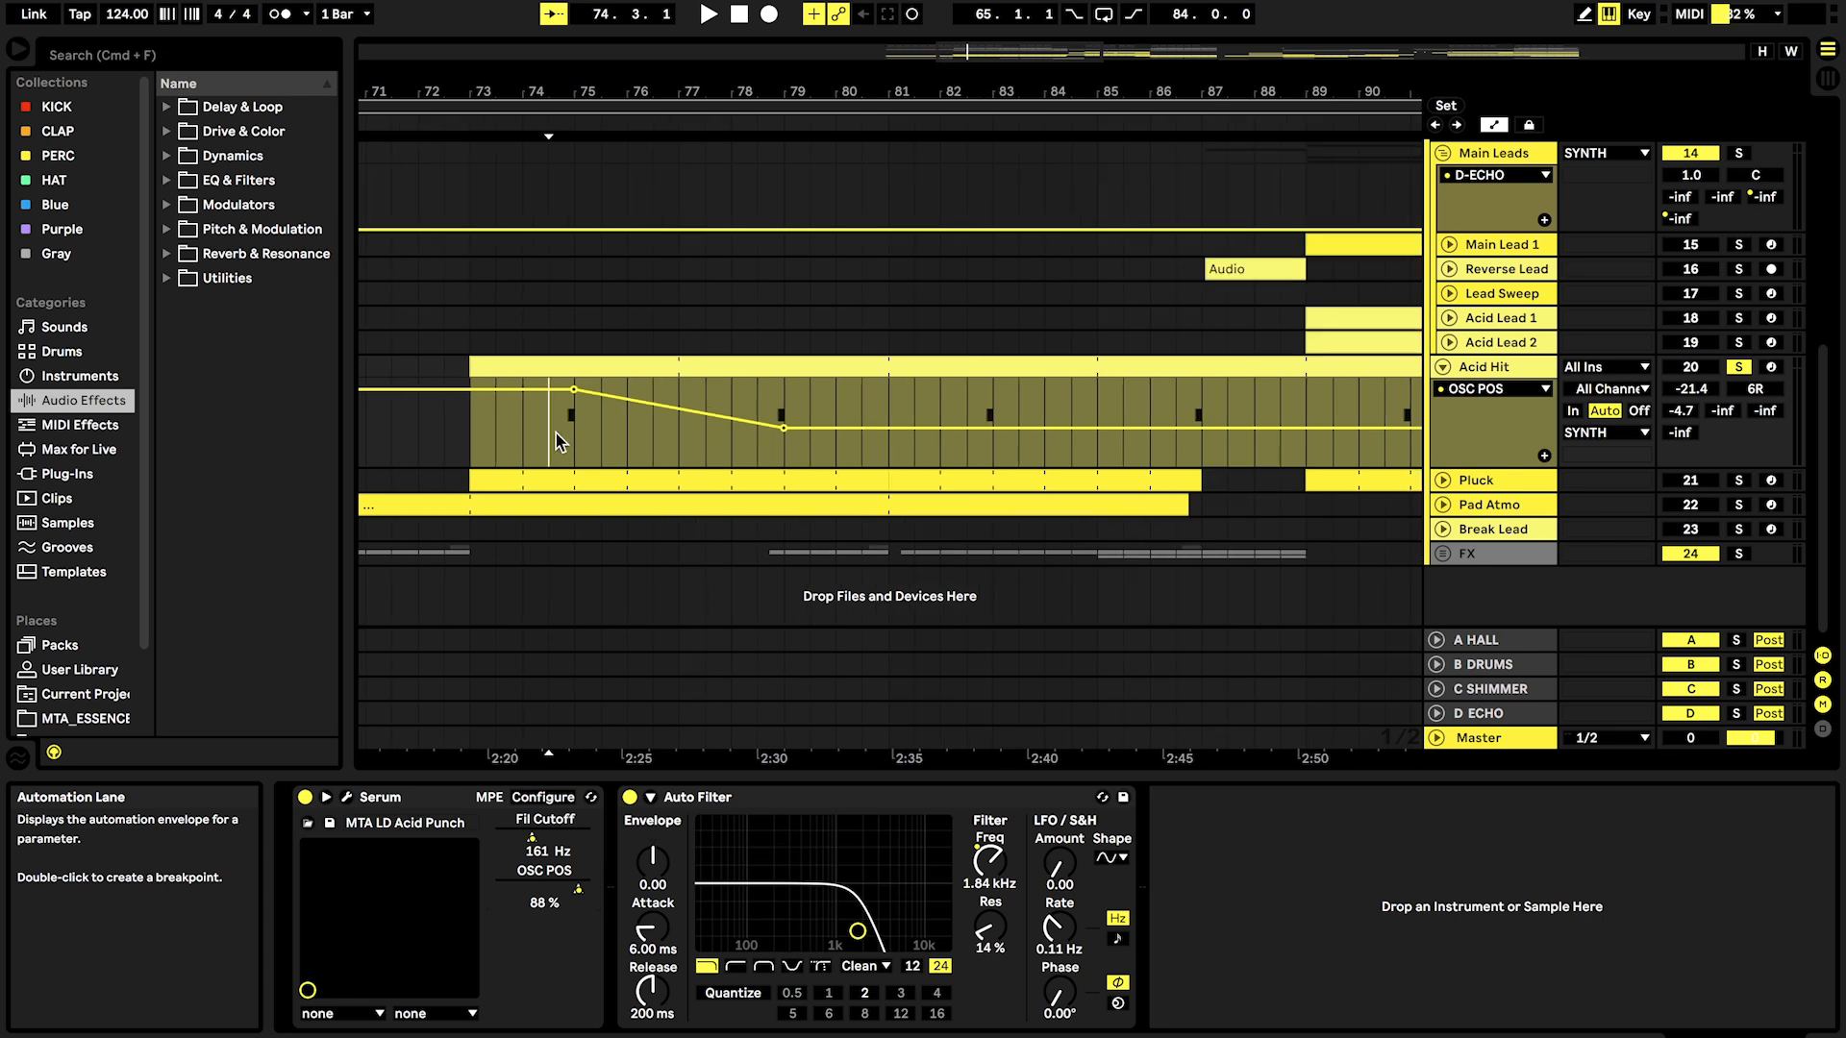
click(346, 797)
key(space)
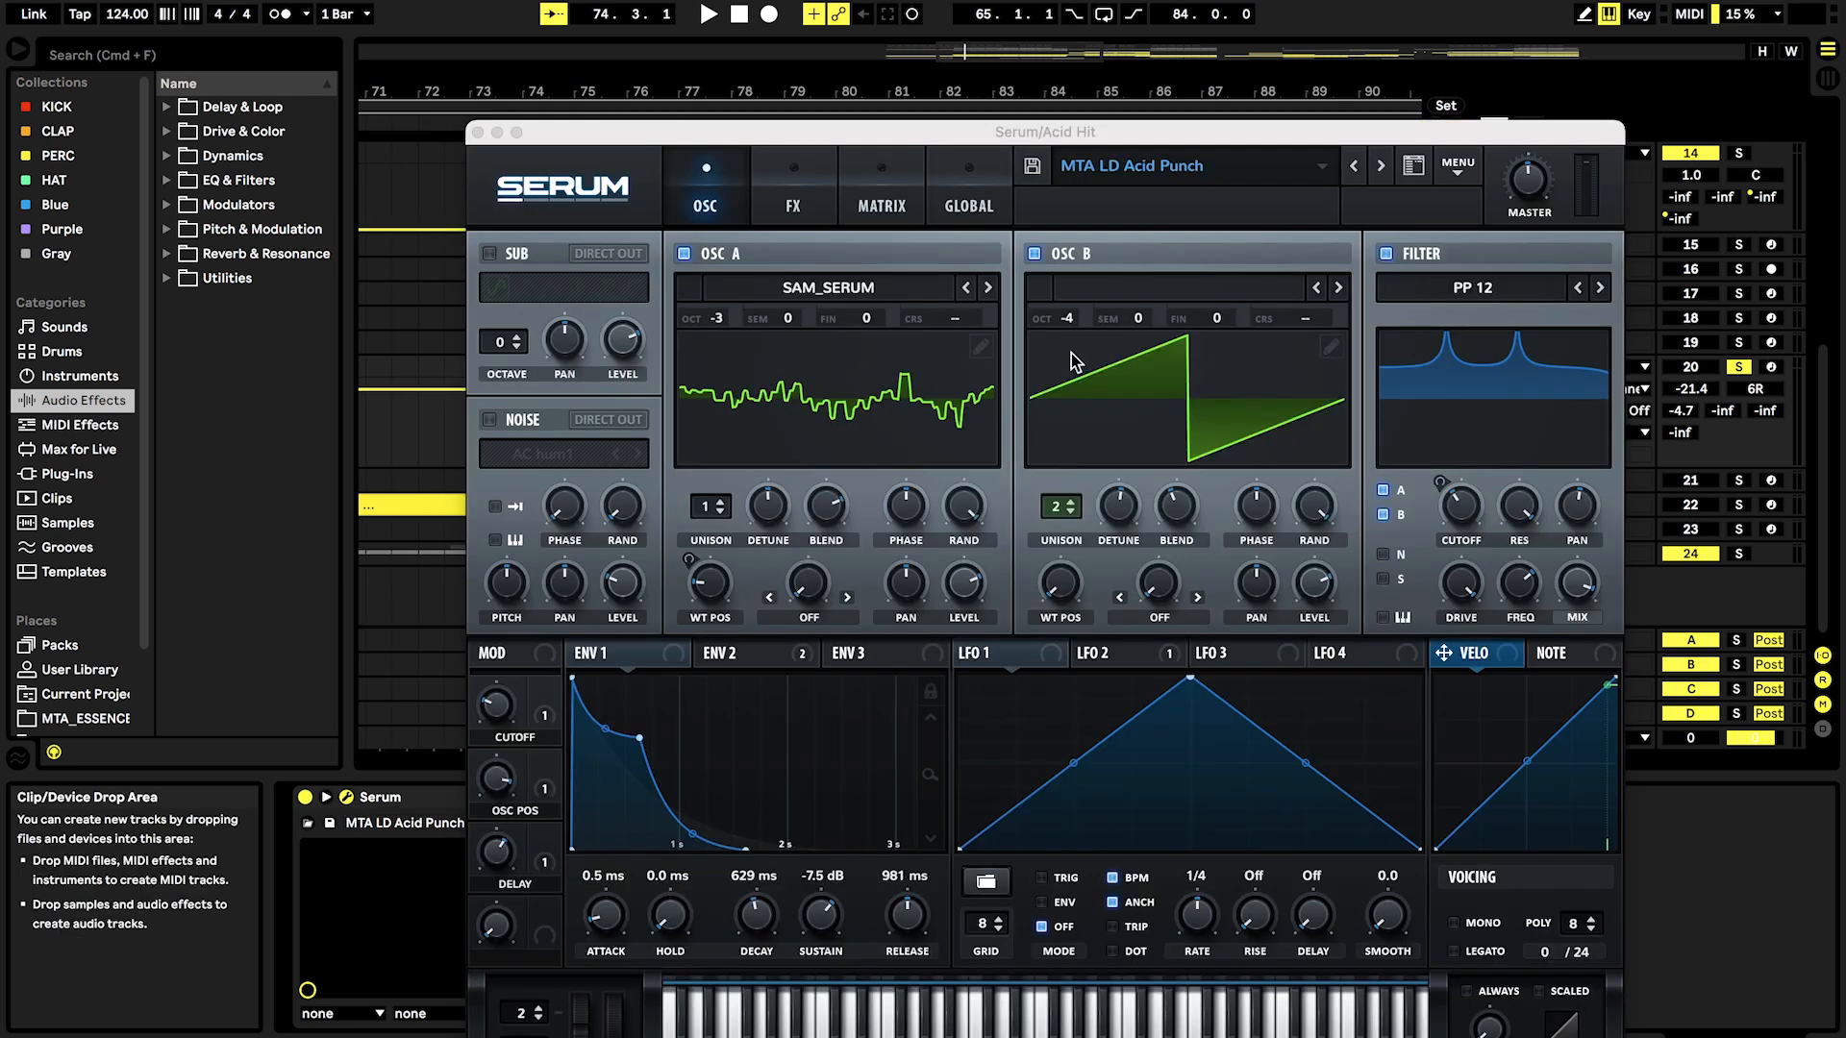
drag(685, 144, 453, 71)
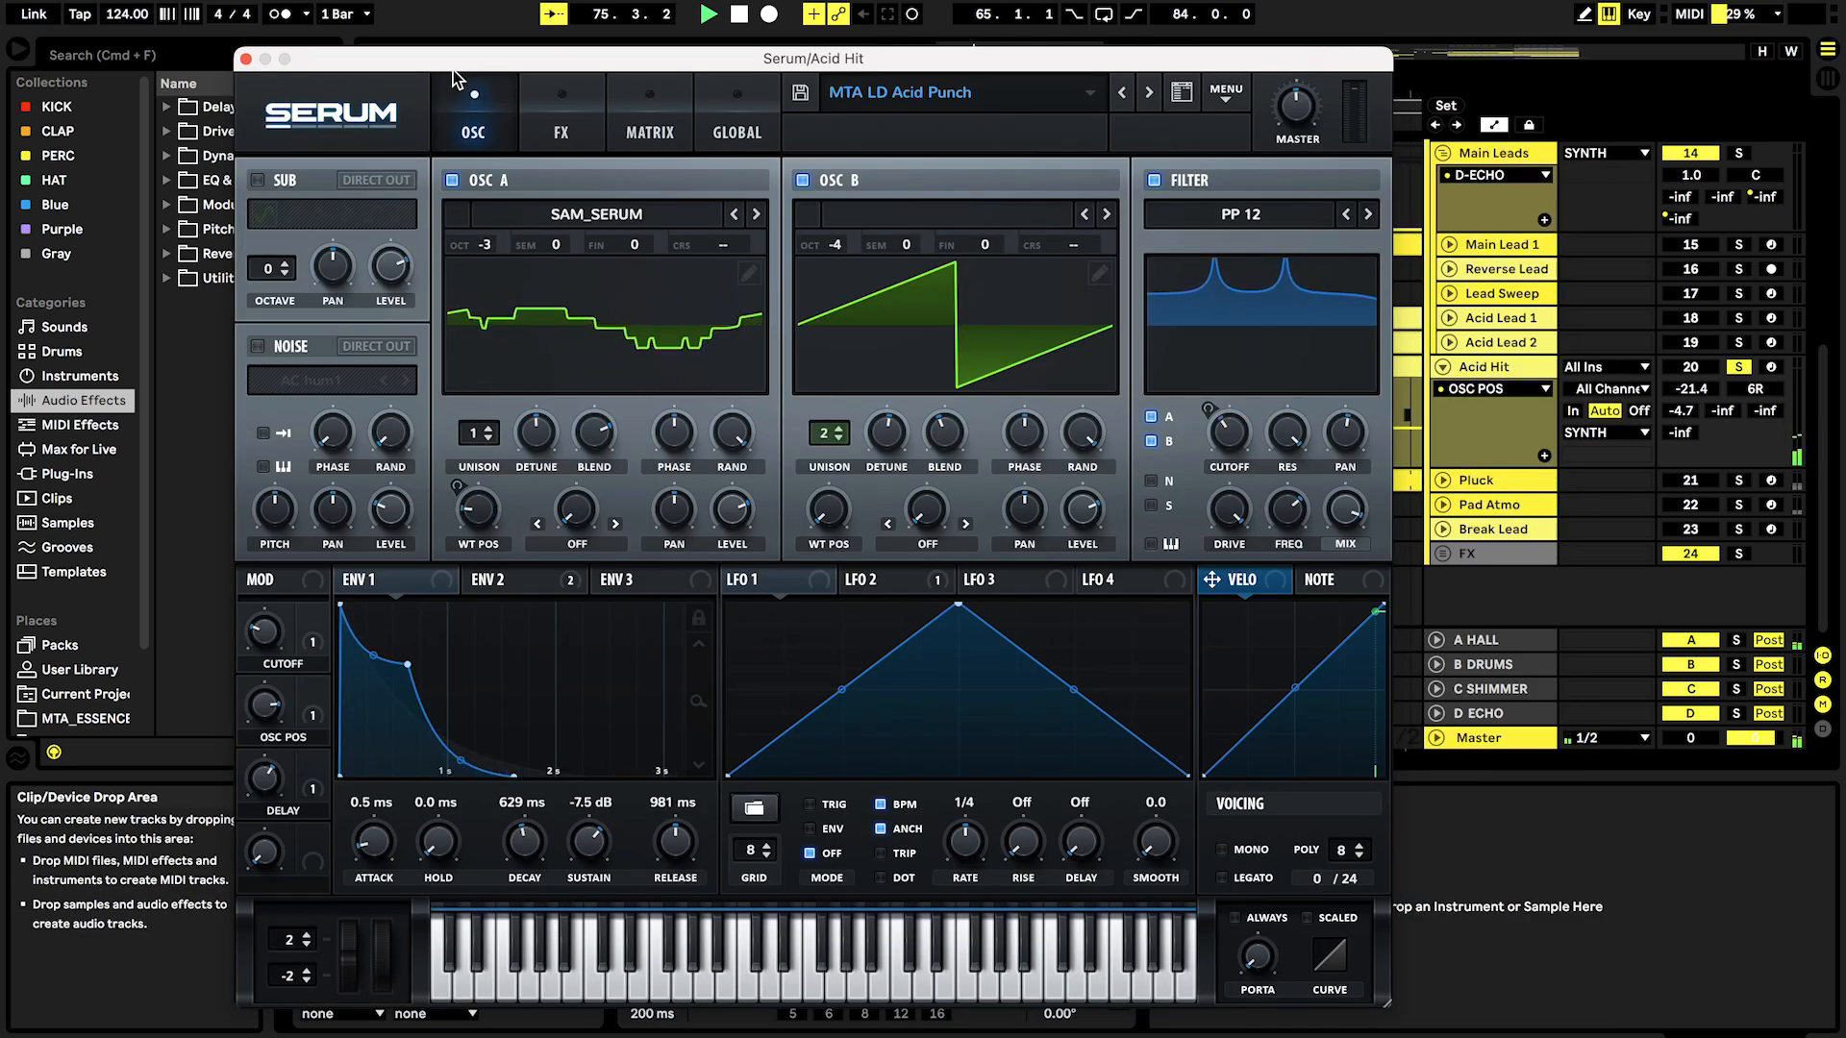
click(246, 58)
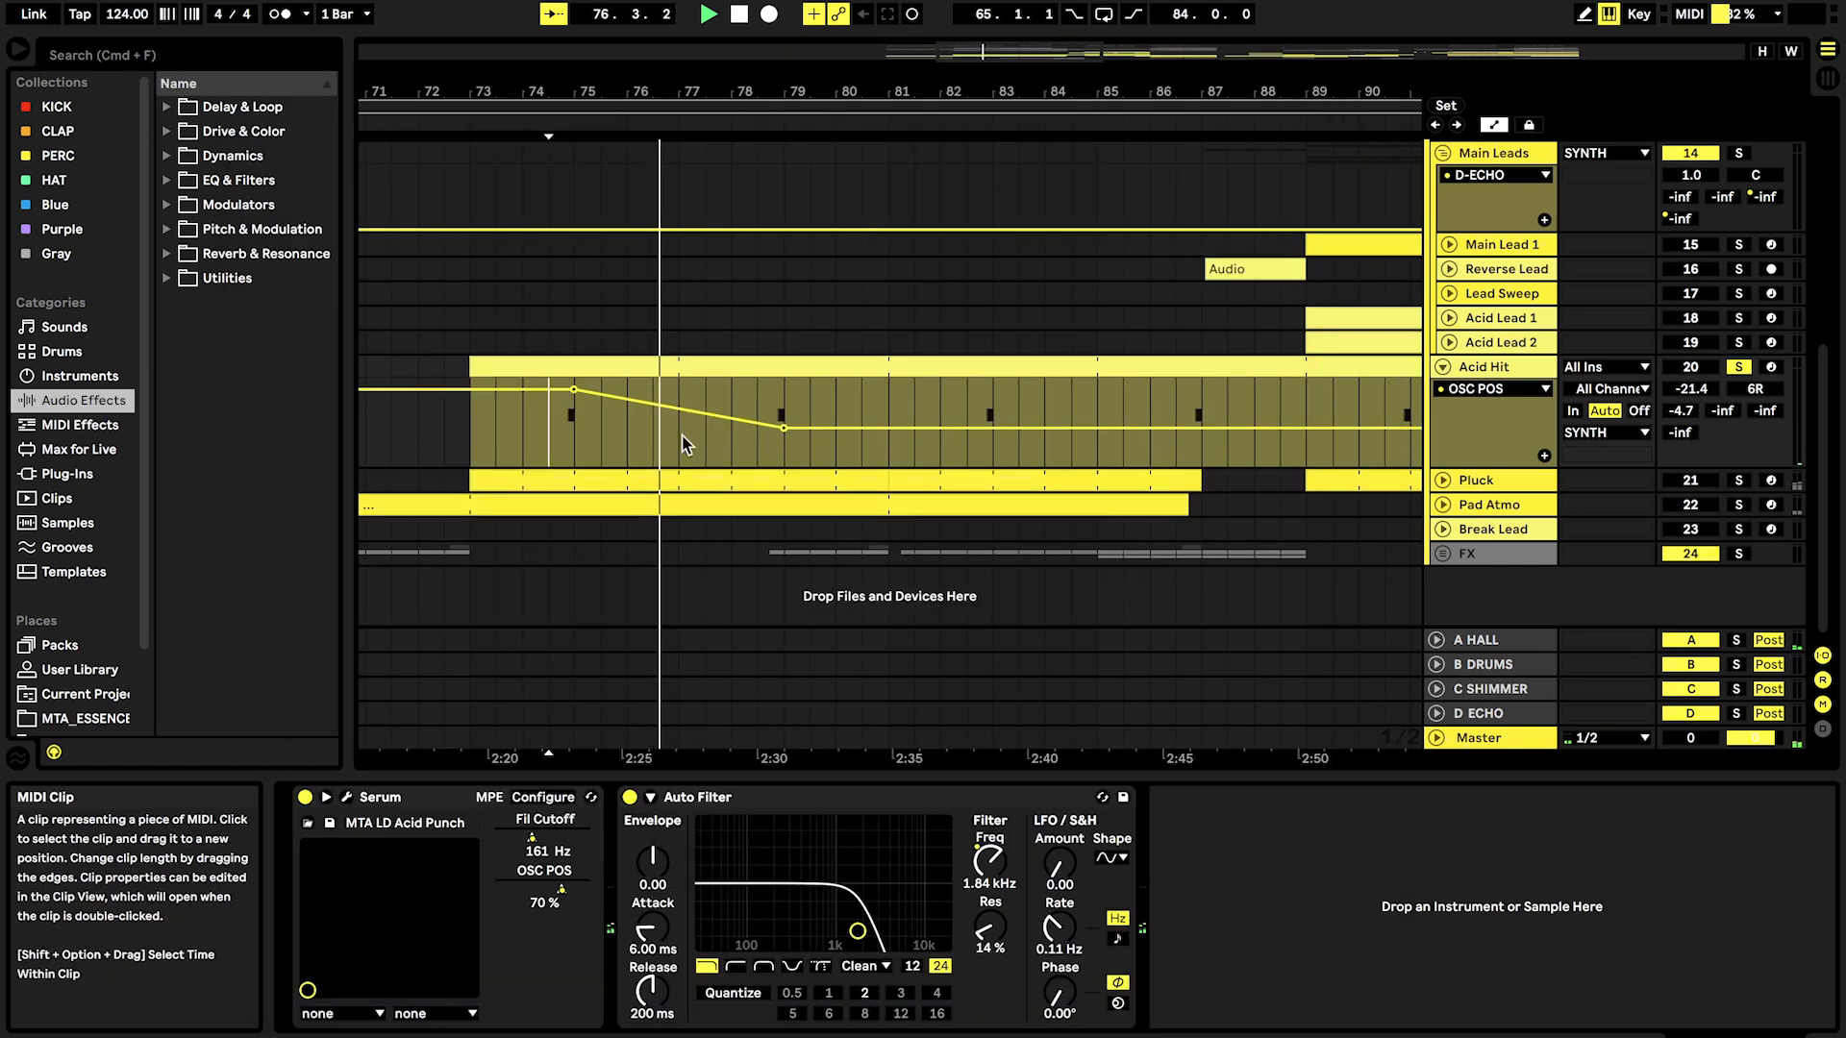
Step: Restart playback just before bar 87 to hear Acid Hit further along the OSC POS automation
scroll(678, 431, down, 3)
key(space)
scroll(1041, 396, up, 8)
key(space)
scroll(1013, 404, down, 4)
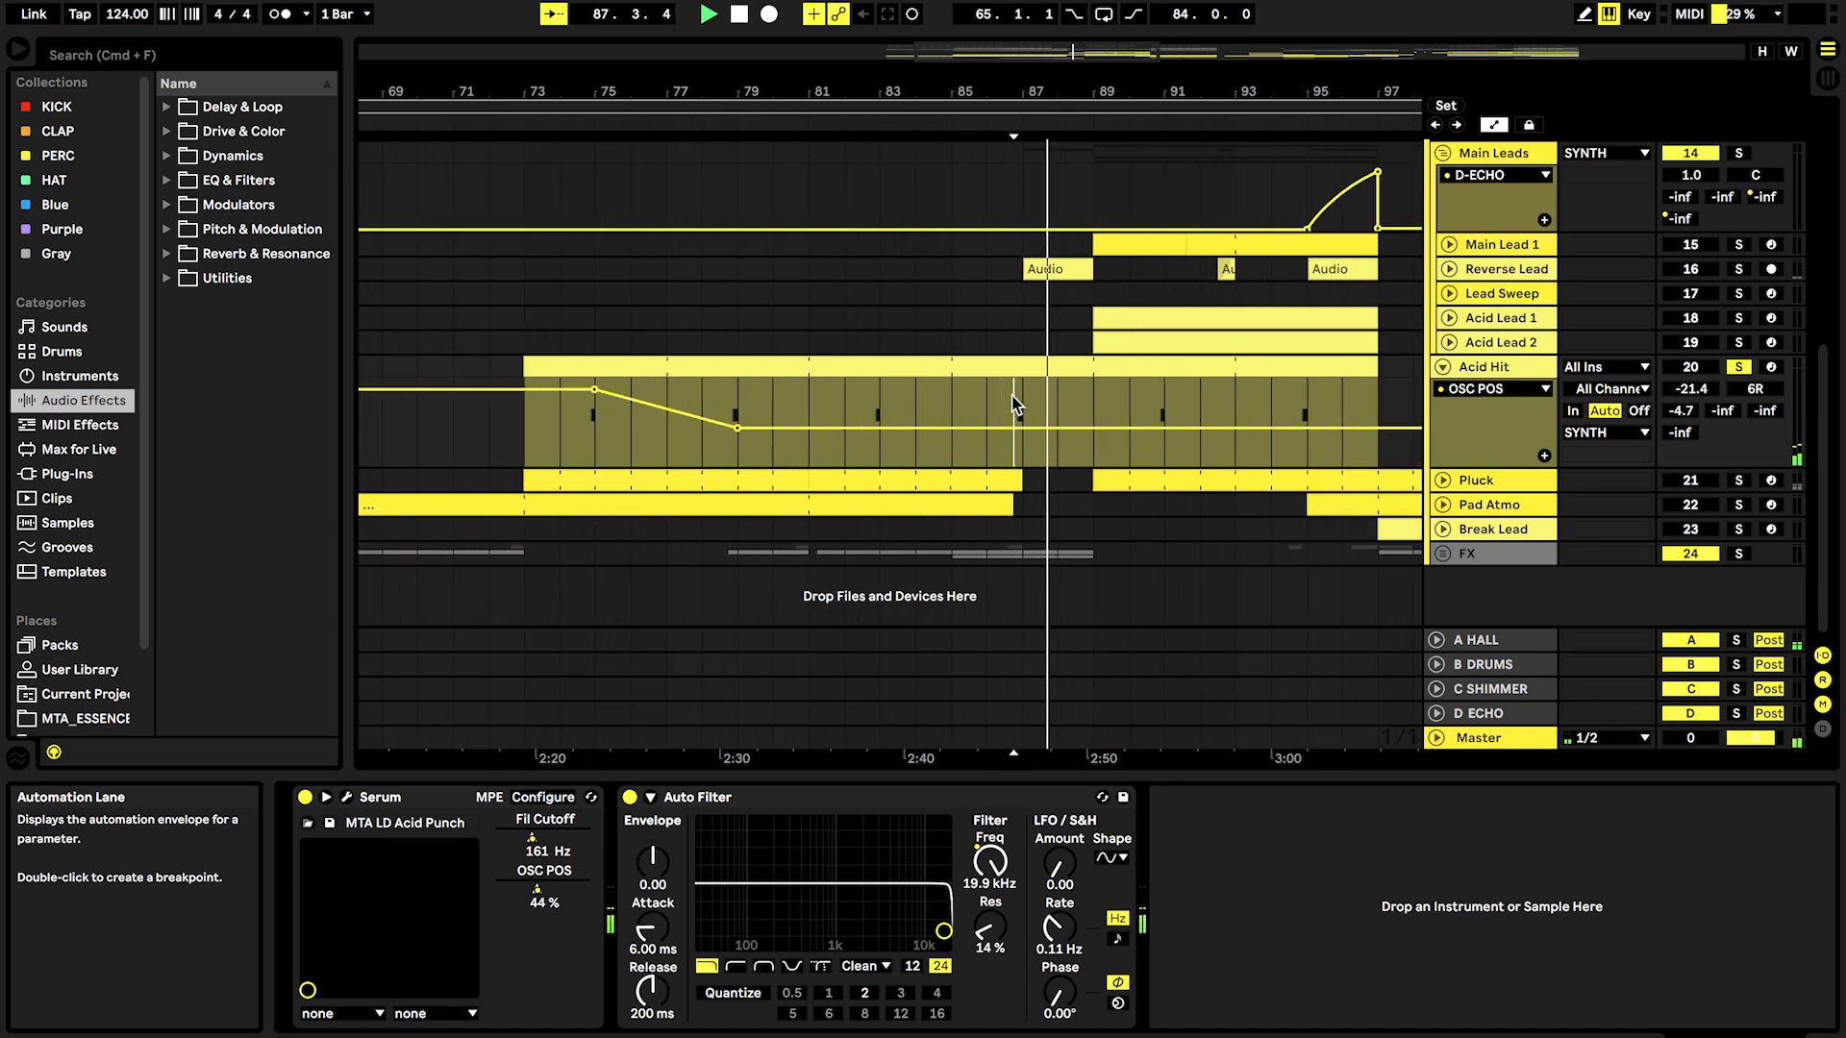
Step: Stop playback, reopen Acid Hit's Serum, and view the Multi filter types containing PP 12 without changing the filter
scroll(1014, 398, down, 2)
click(347, 797)
key(space)
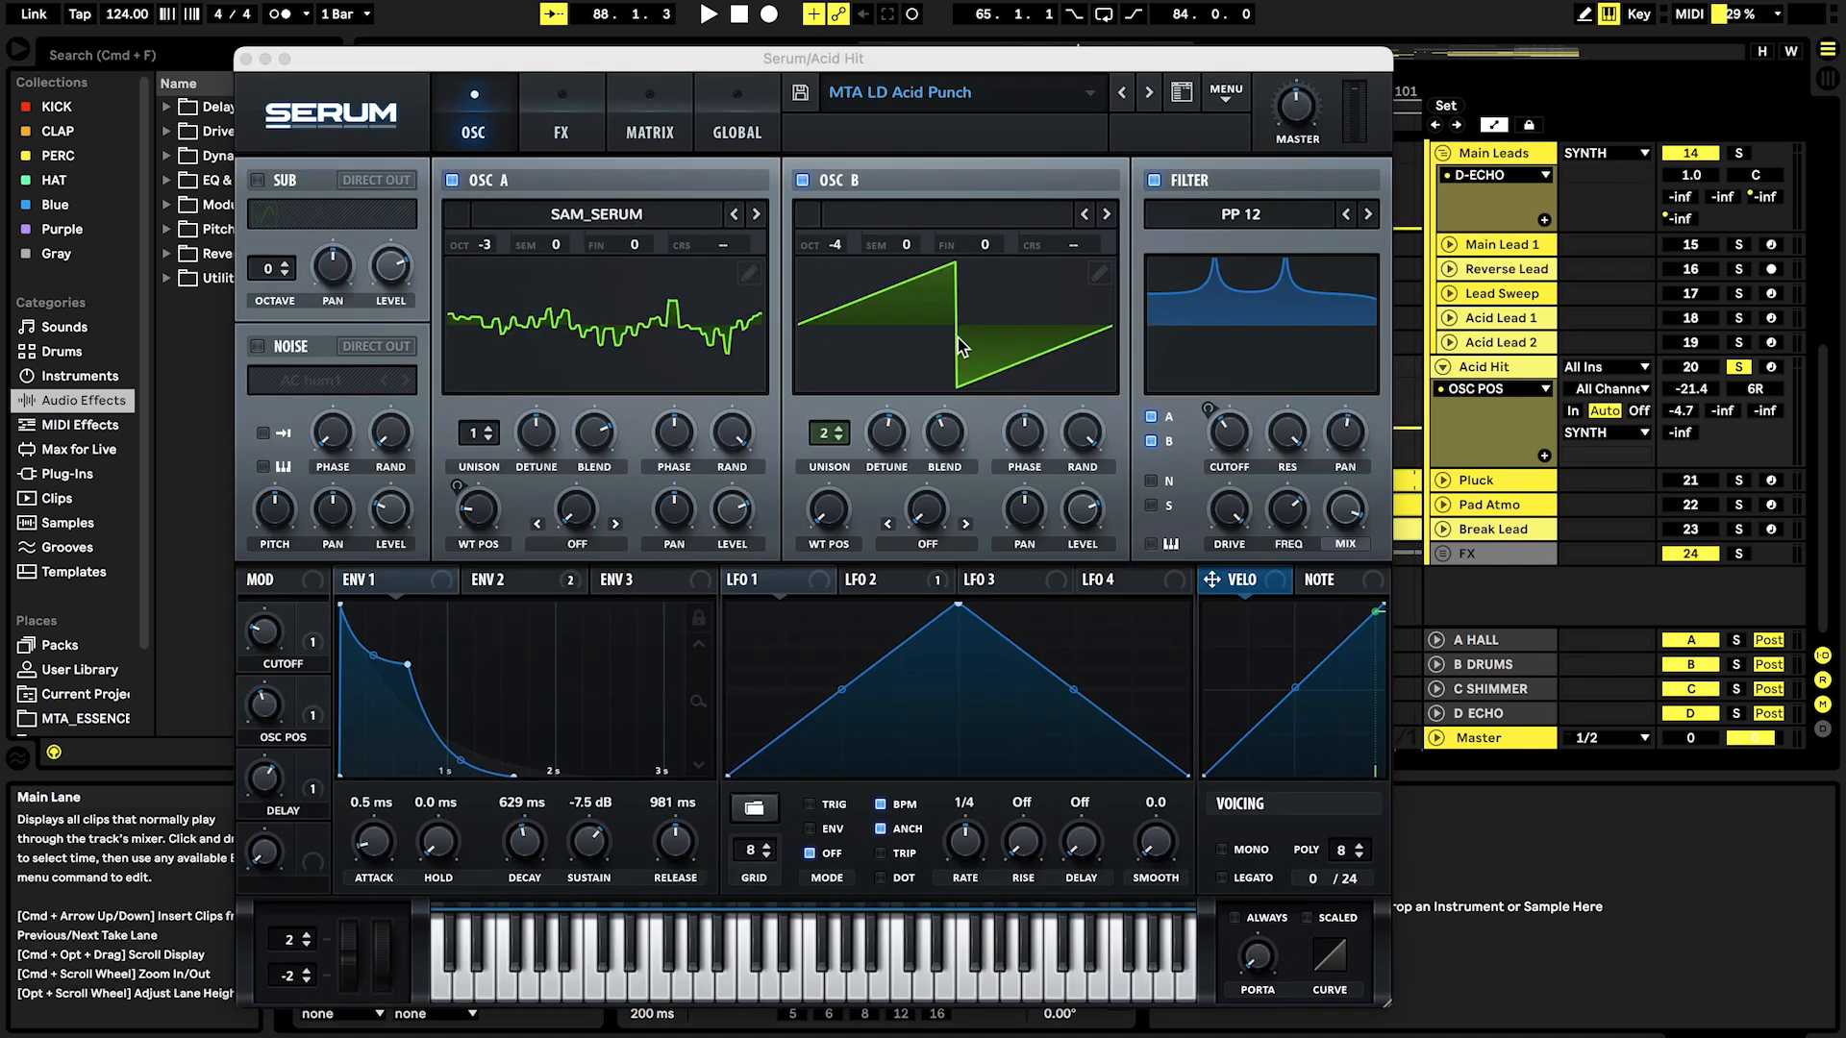
click(1270, 220)
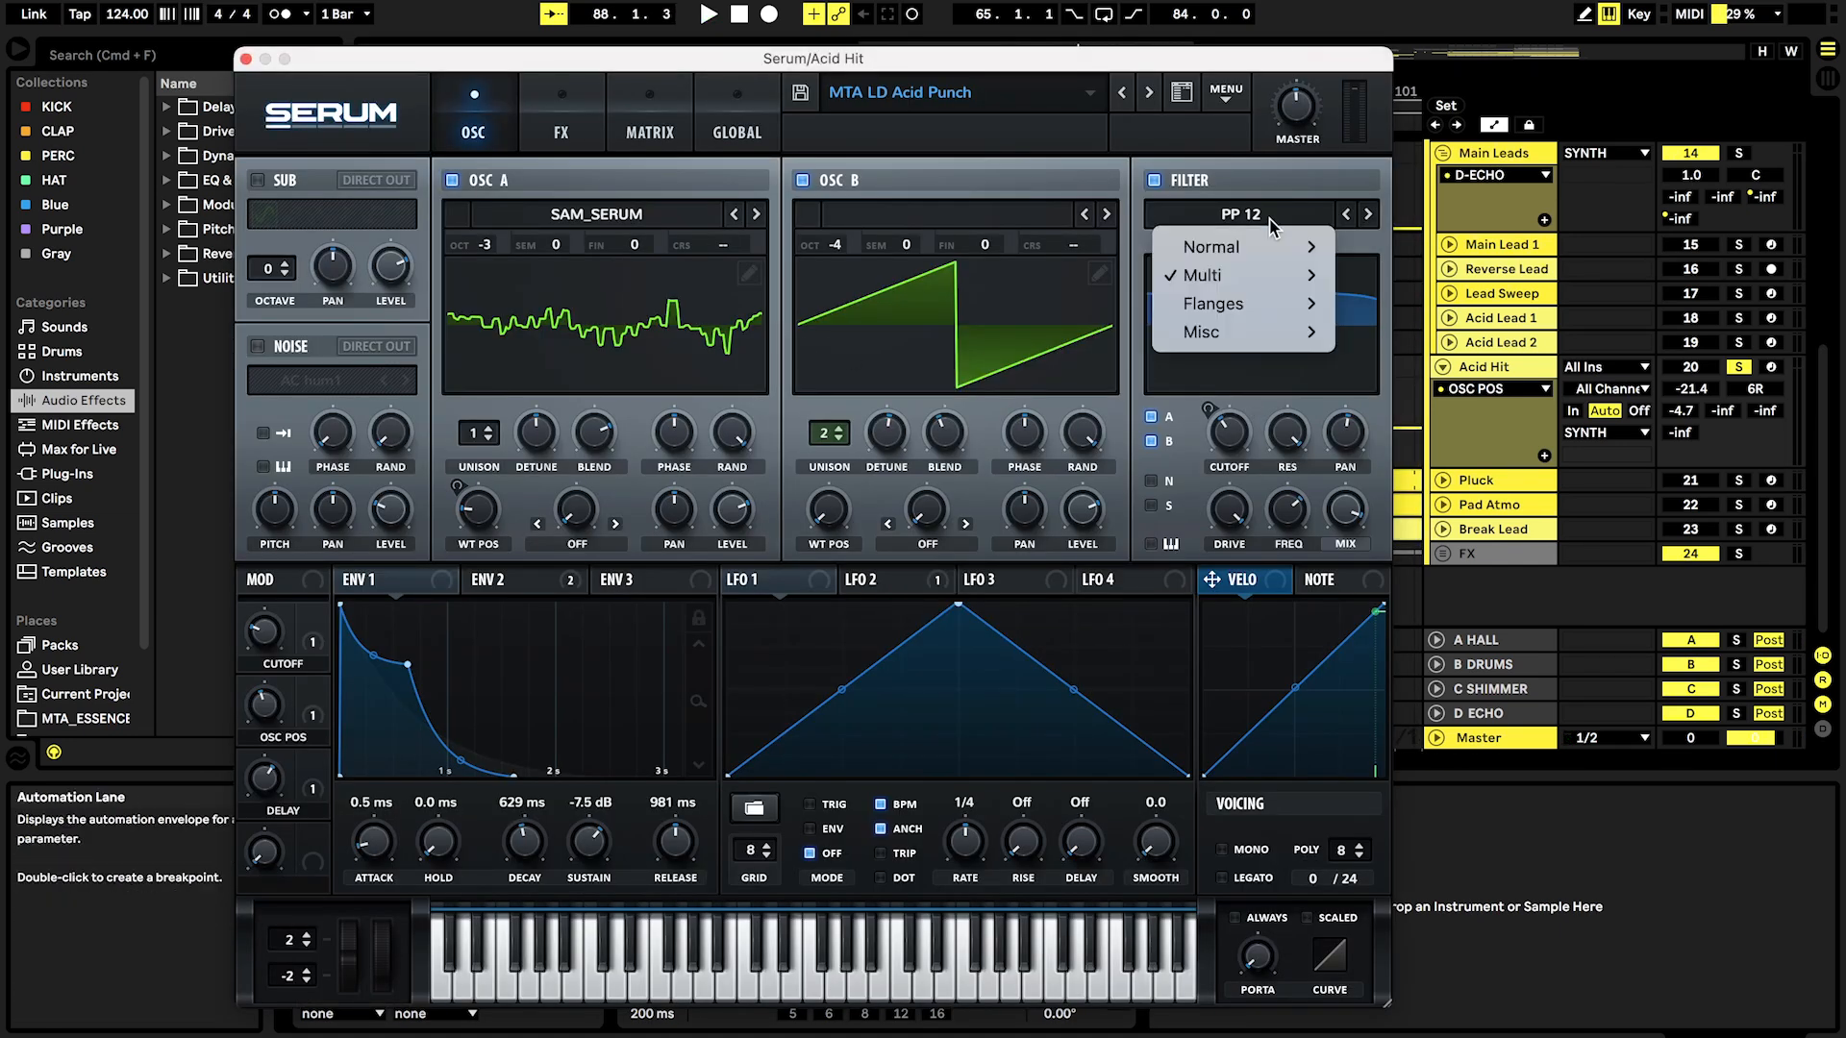
mouse_move(1238, 277)
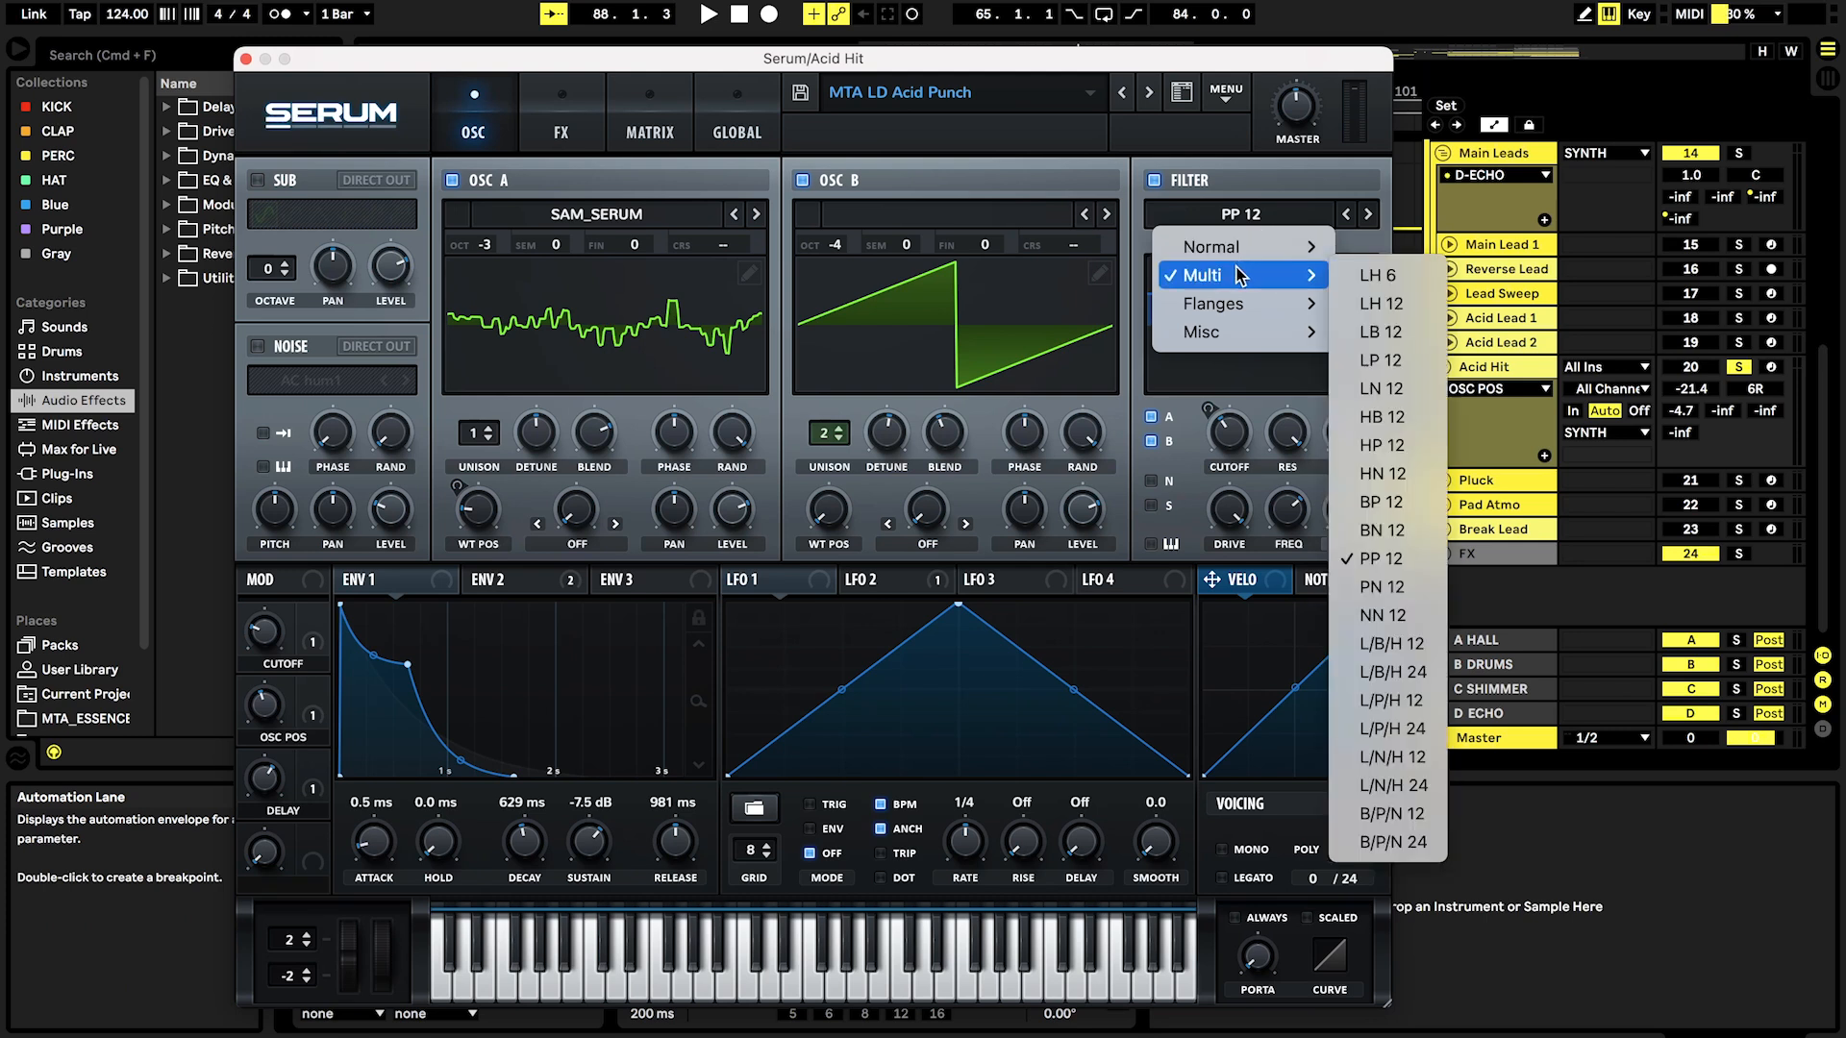
click(1203, 151)
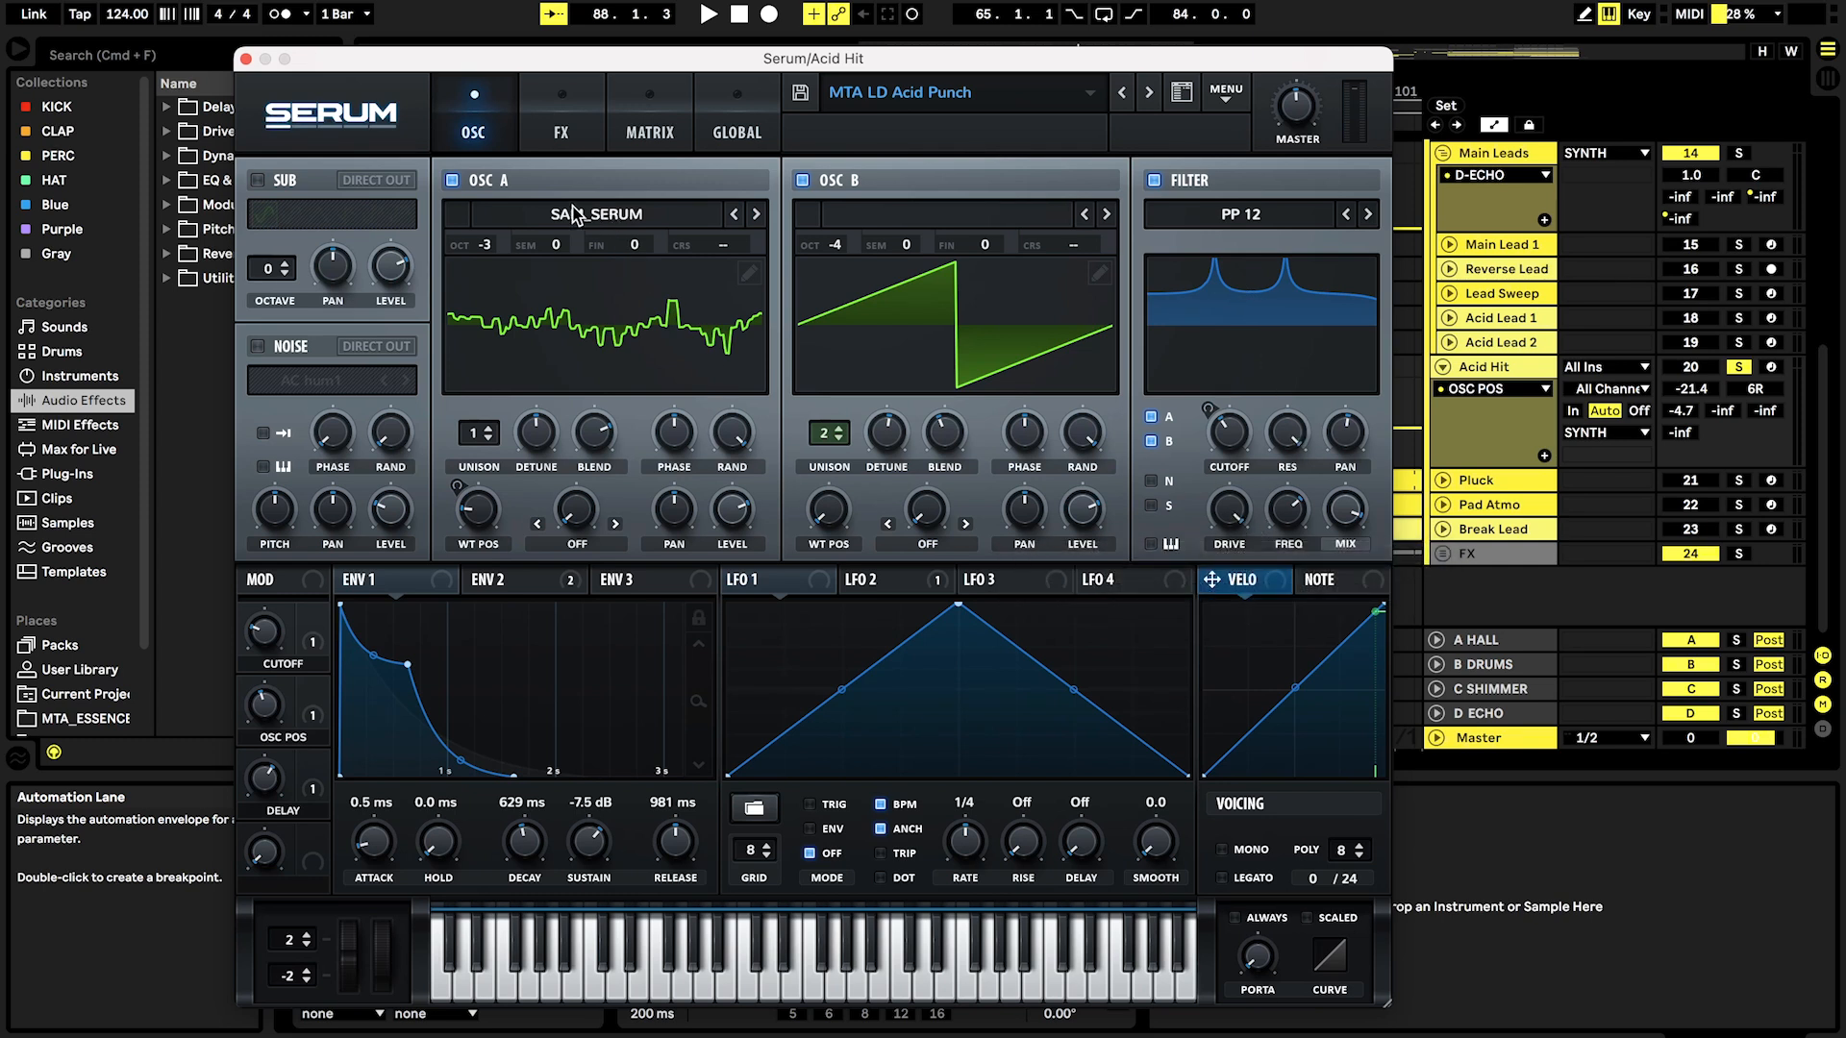
Step: Compare Serum's Env 2 and Env 1 envelopes for Acid Hit and view Env 2 again during playback
click(500, 582)
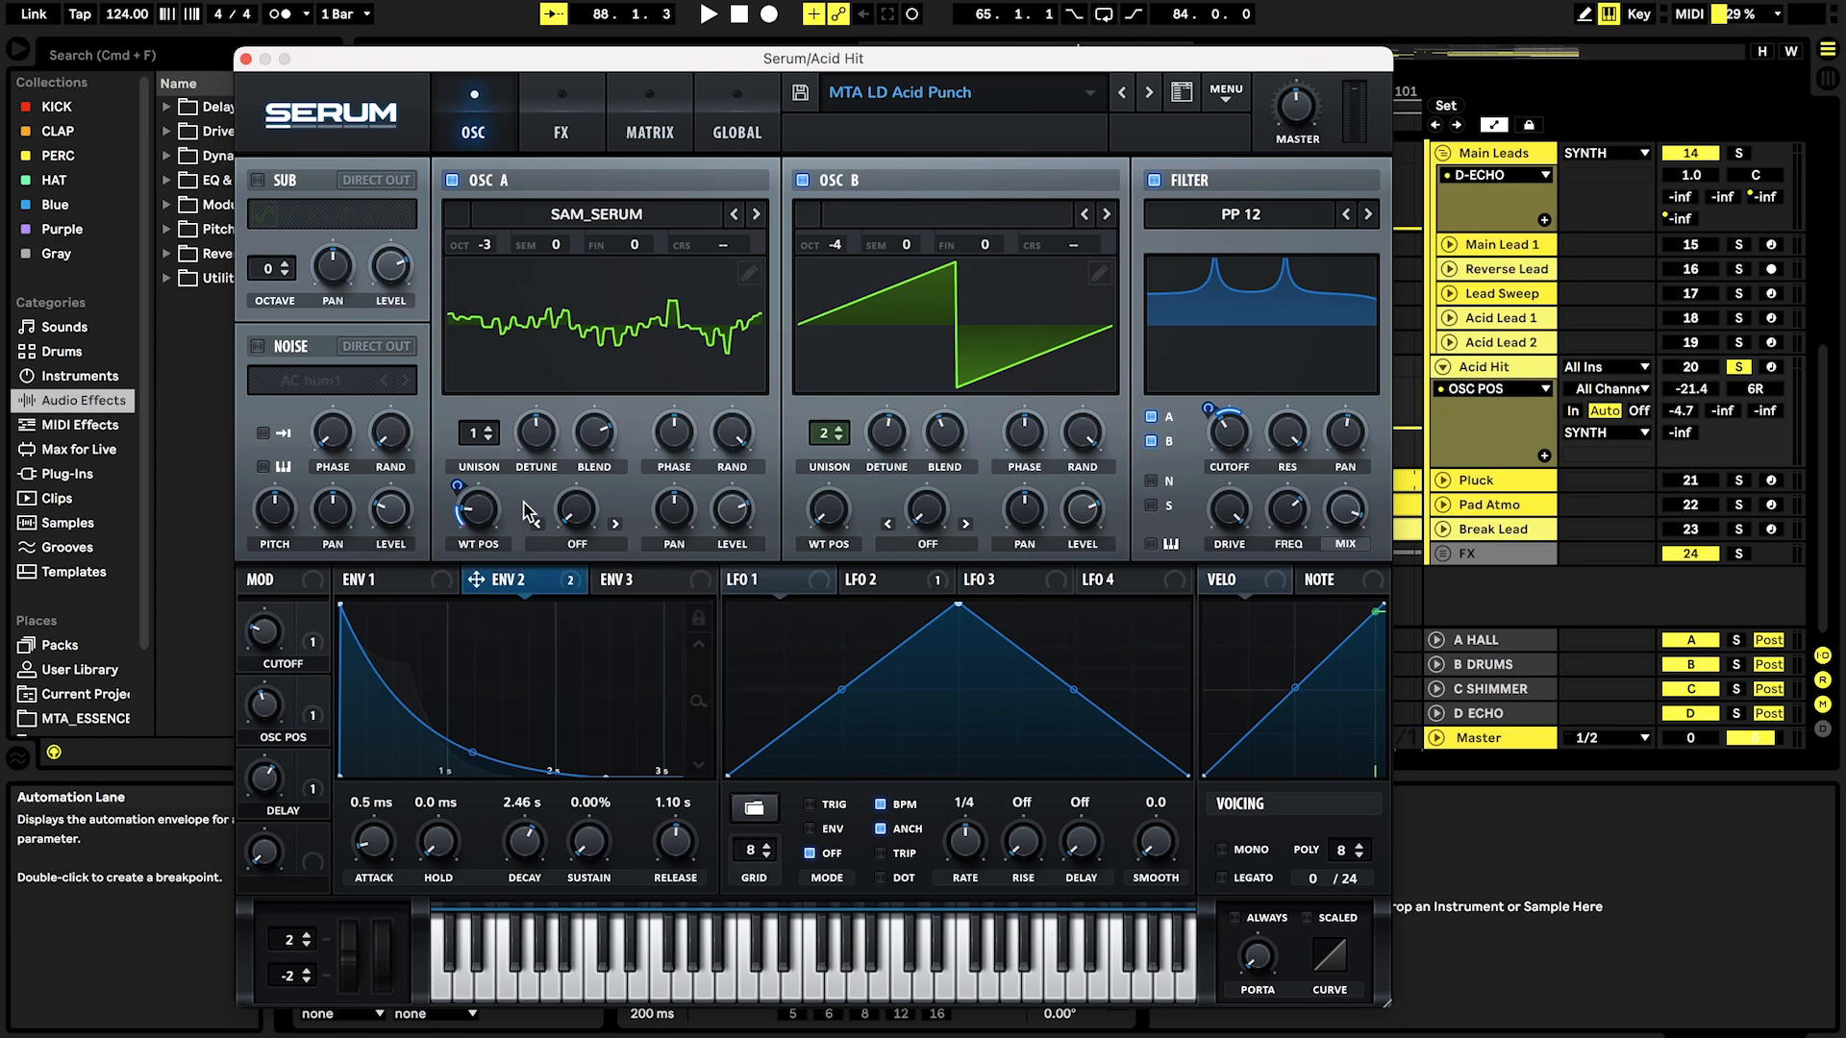
click(398, 582)
key(space)
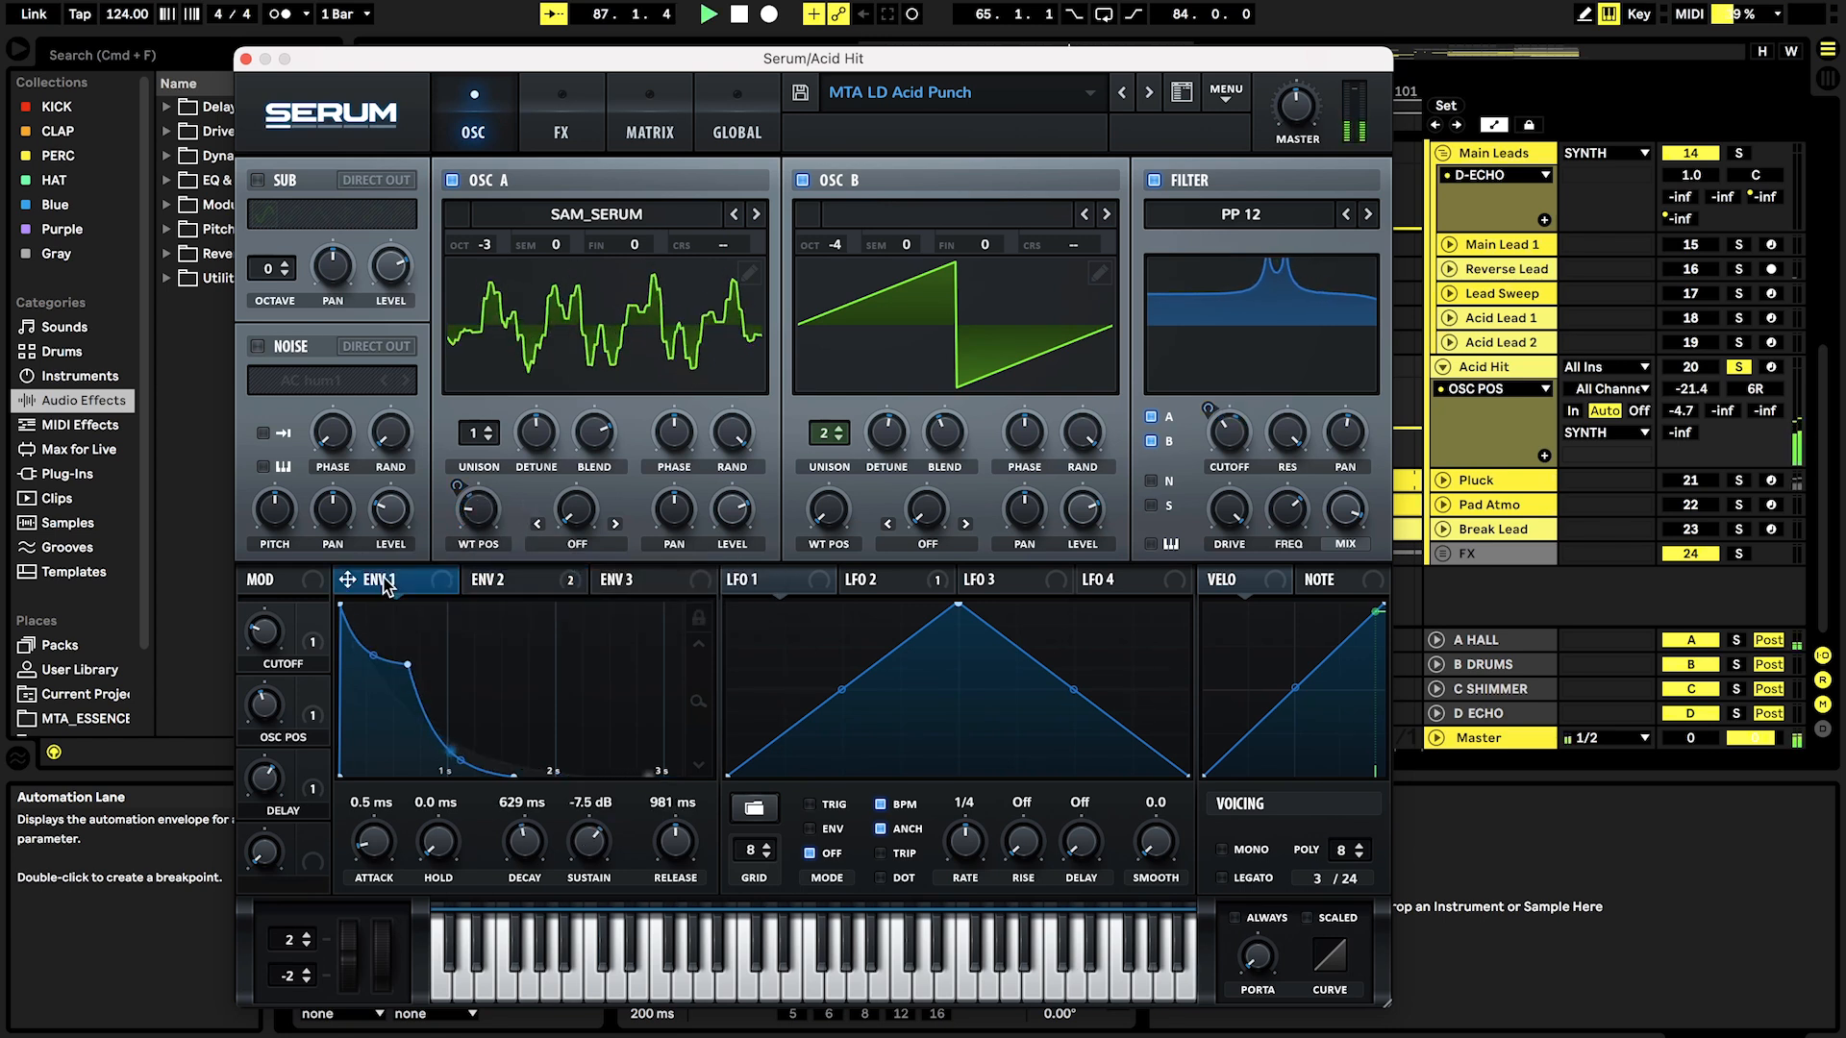
click(544, 580)
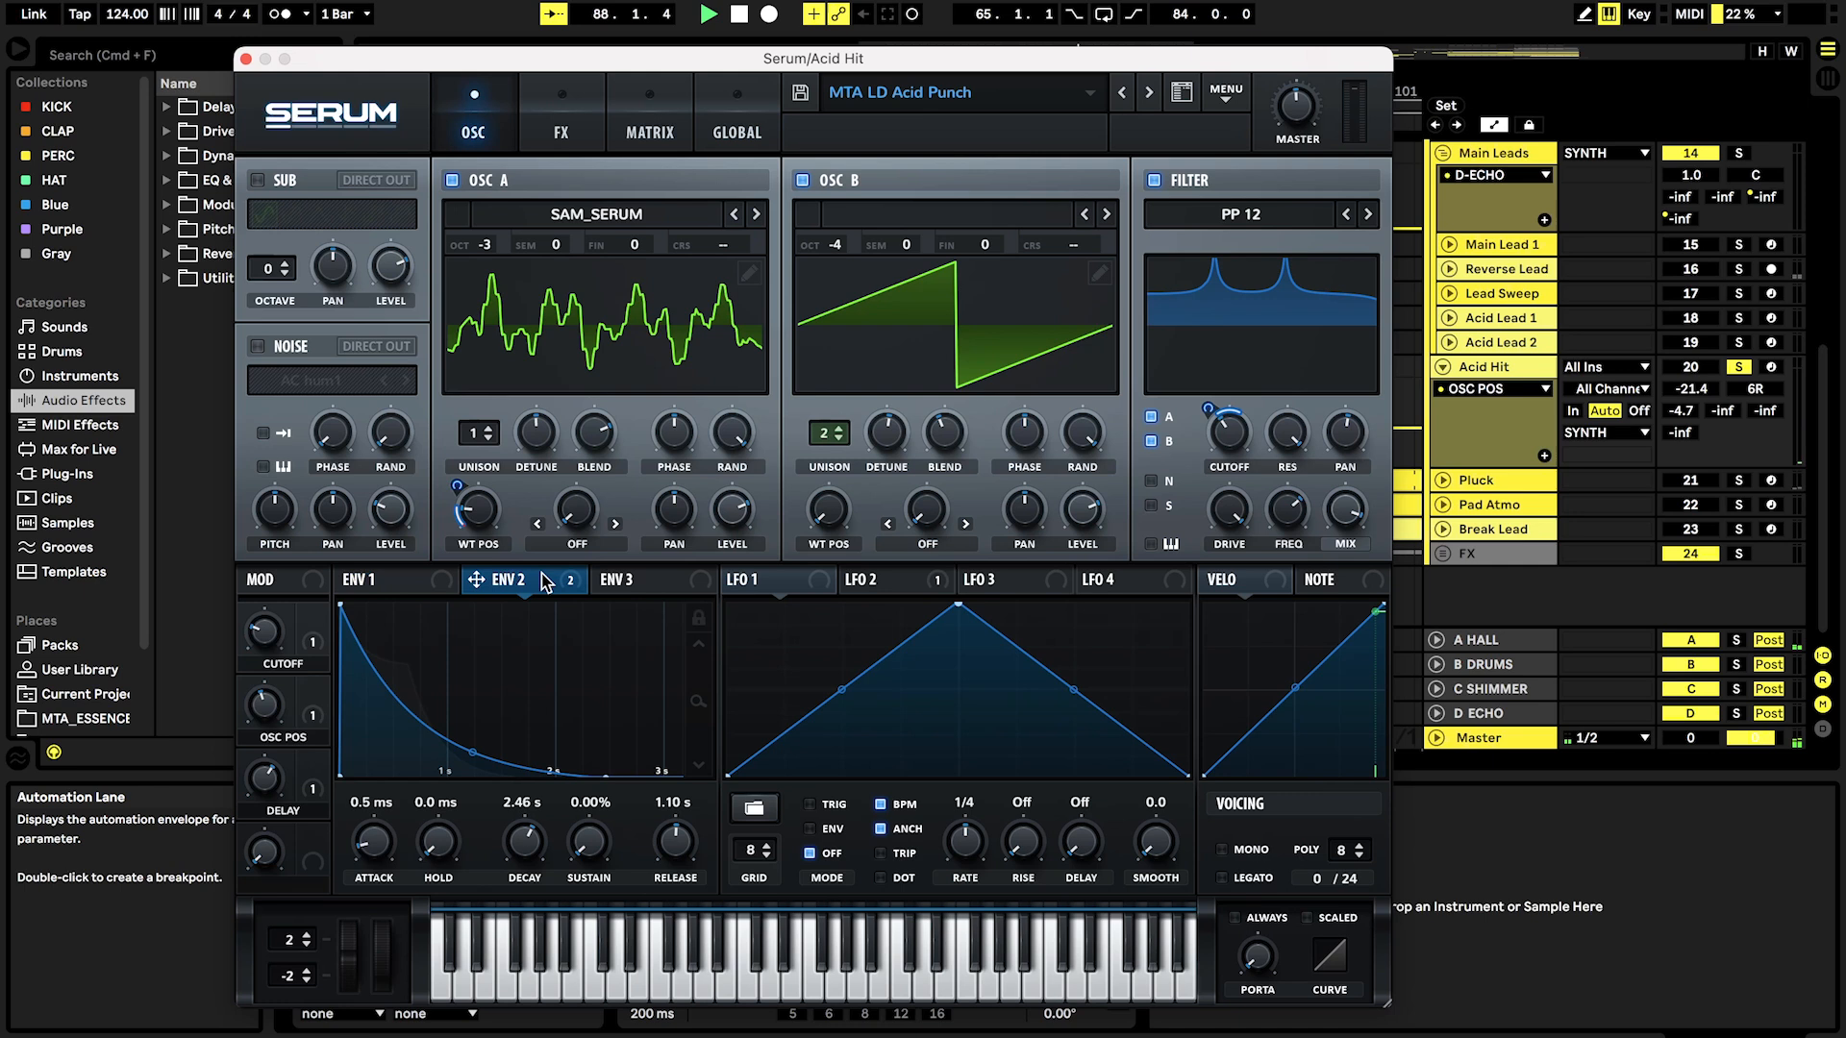
Step: Switch off OSC A in Acid Hit's Serum, play the sound without it, and switch OSC A back on
click(454, 181)
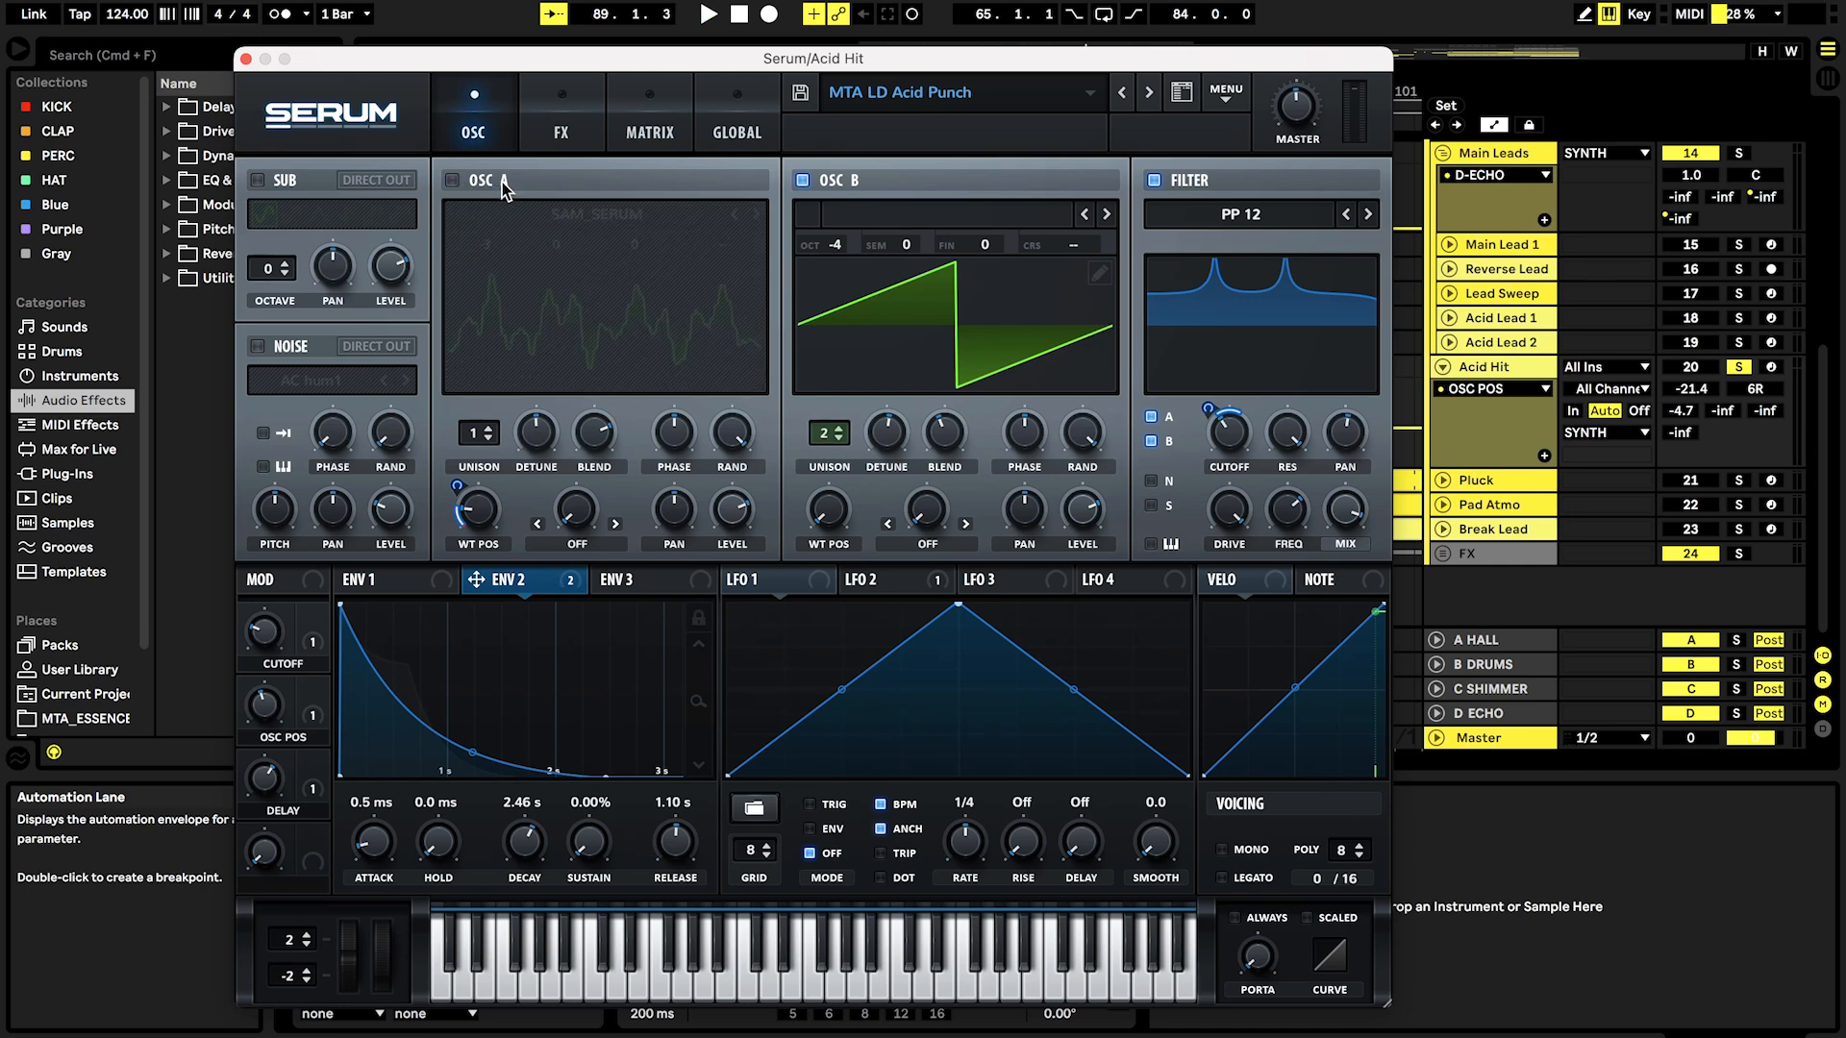
key(space)
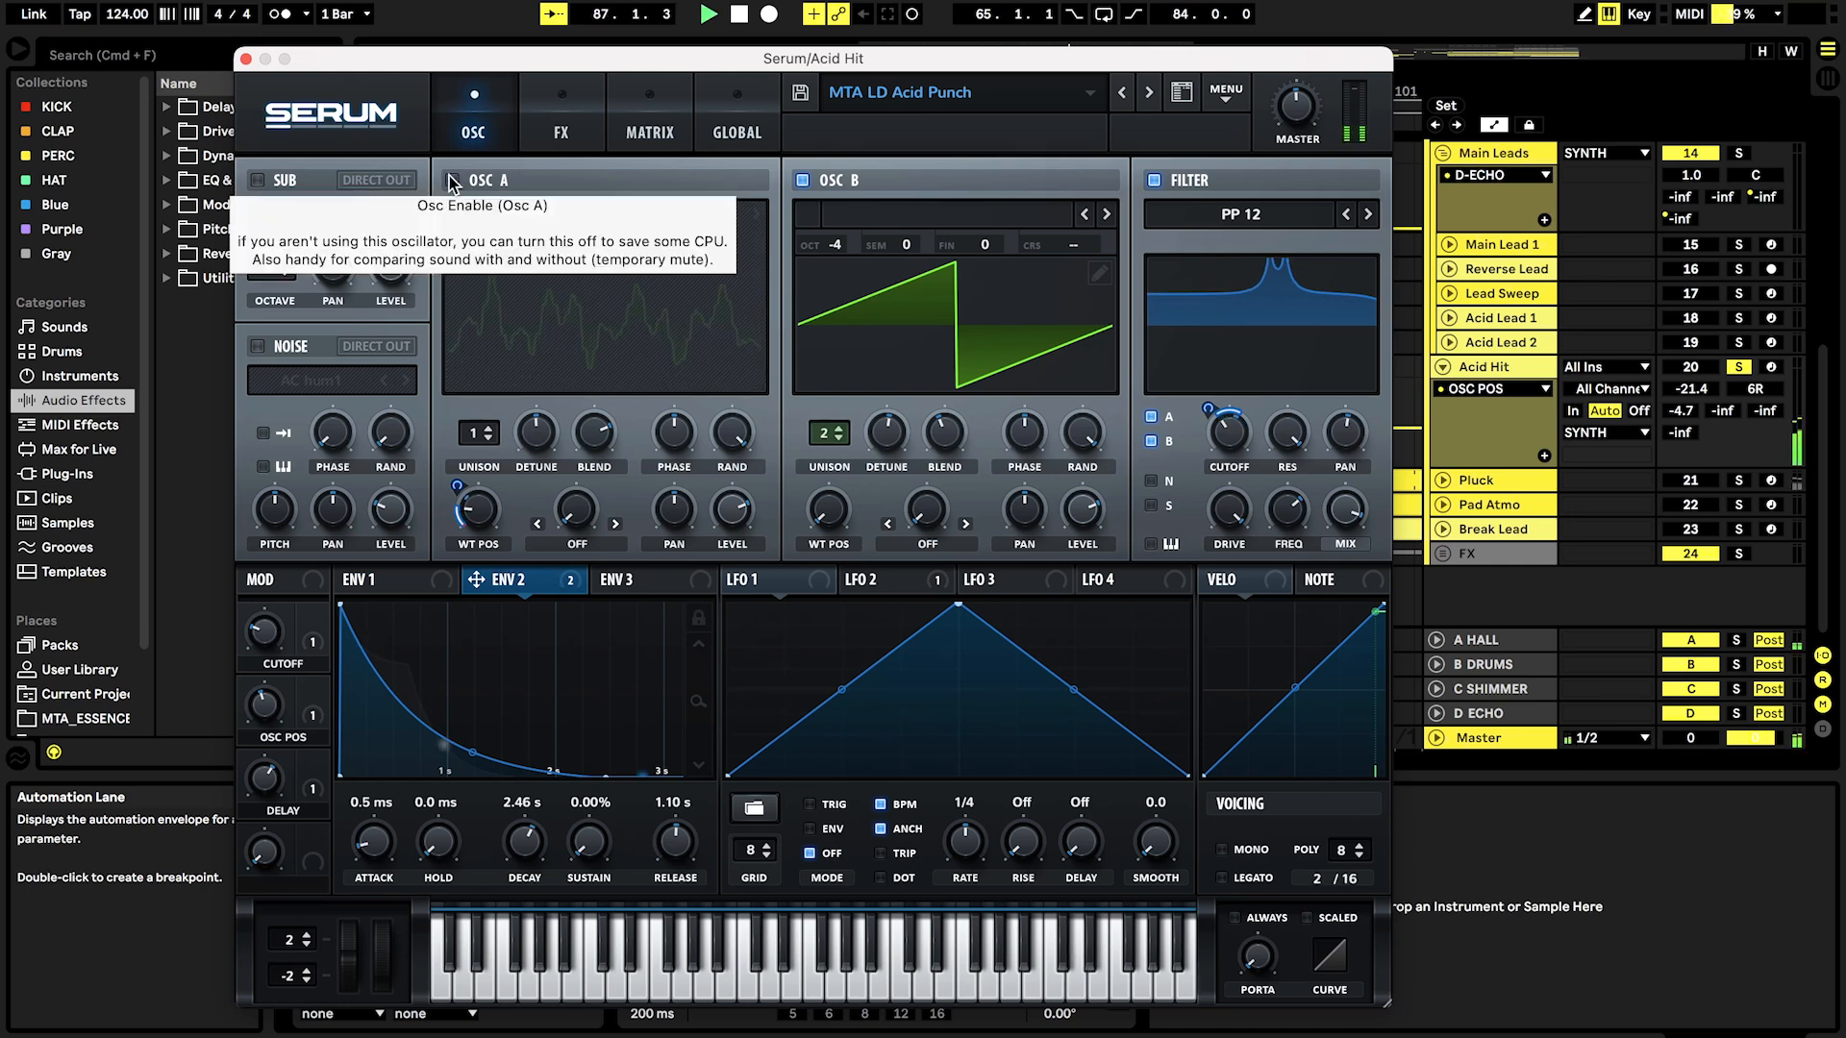
click(453, 181)
Step: View the effects in Acid Hit's Serum patch, return to the oscillator page, and close the plug-in window
click(555, 120)
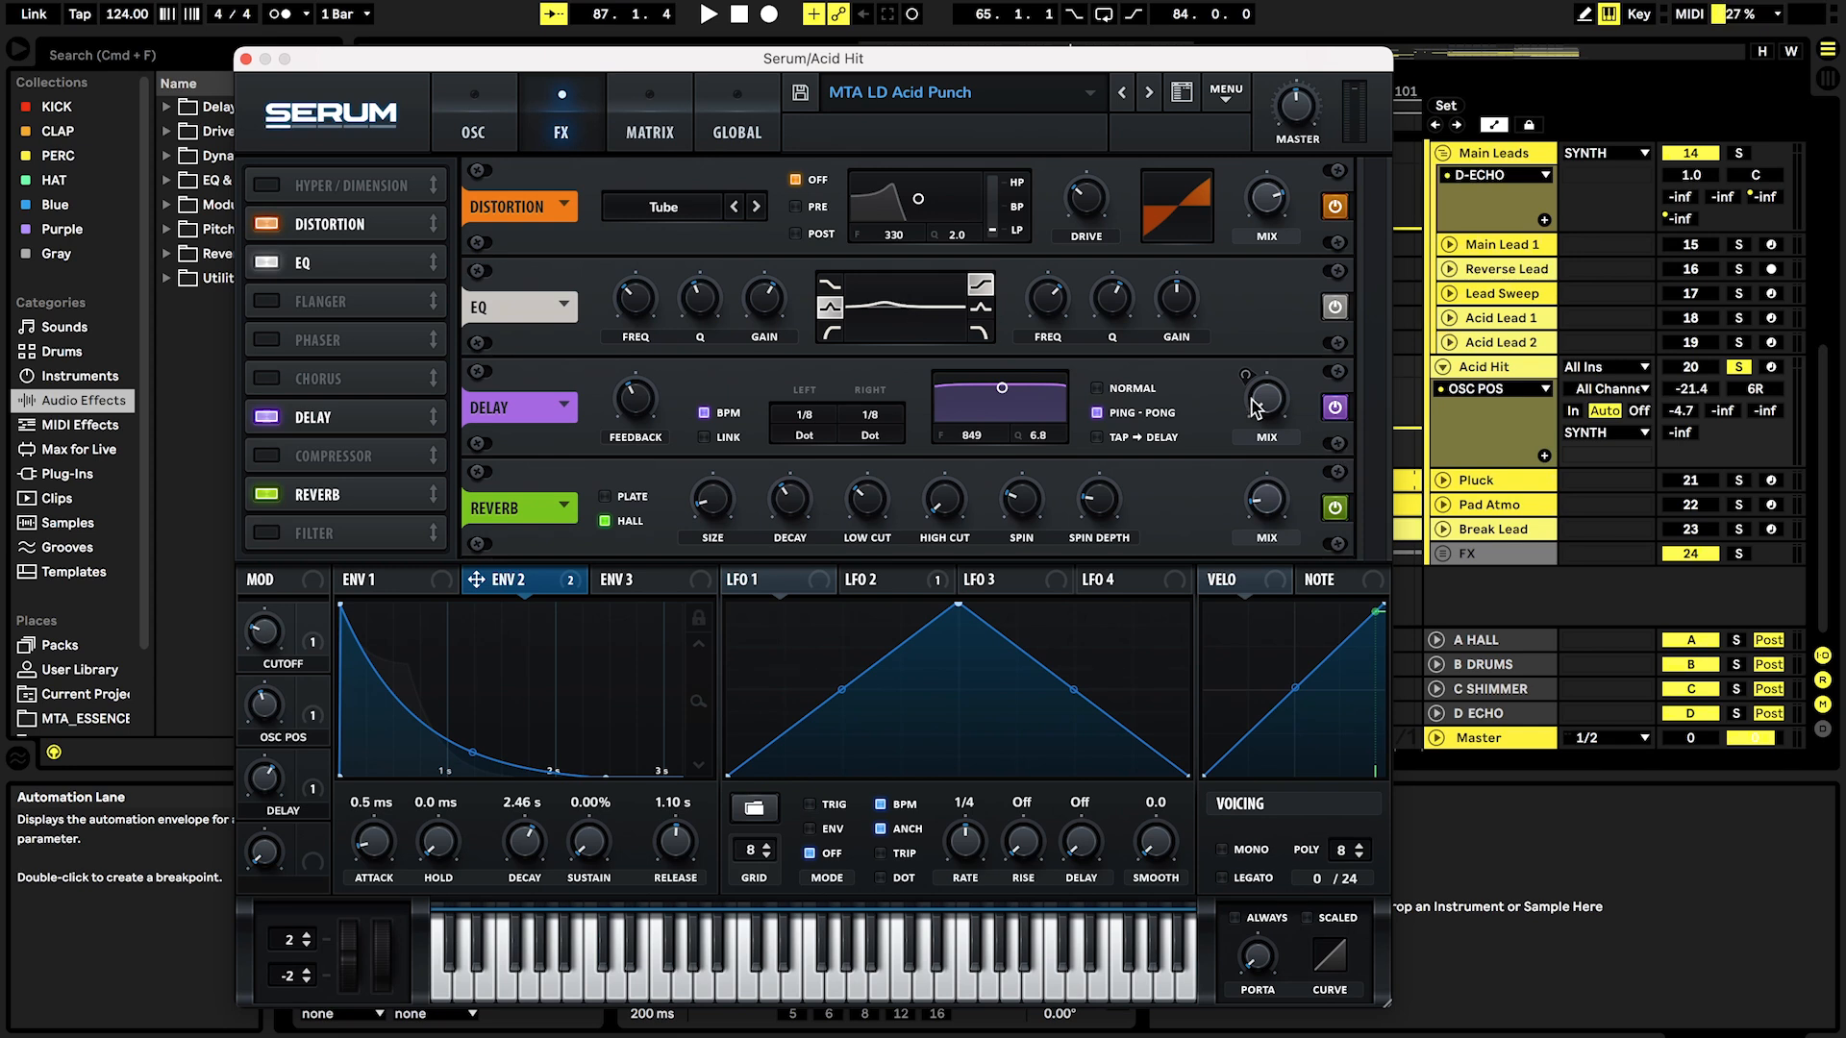
click(456, 132)
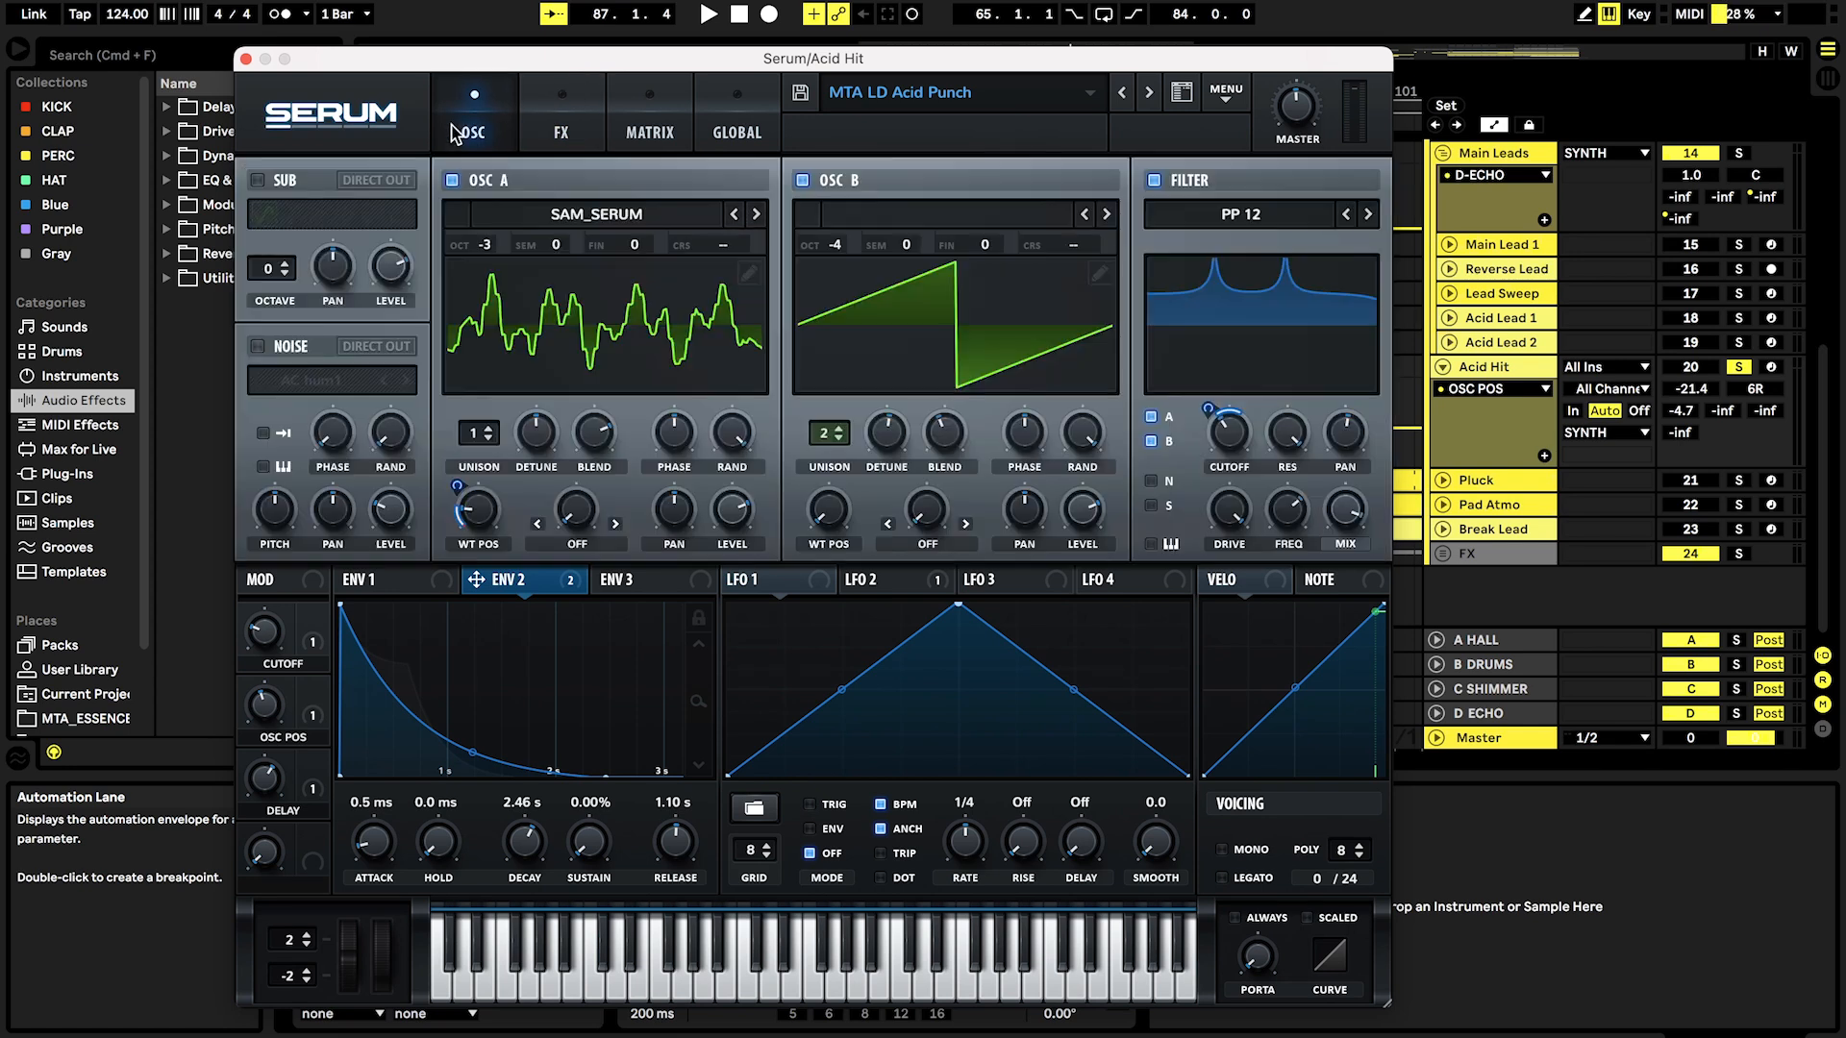
click(246, 58)
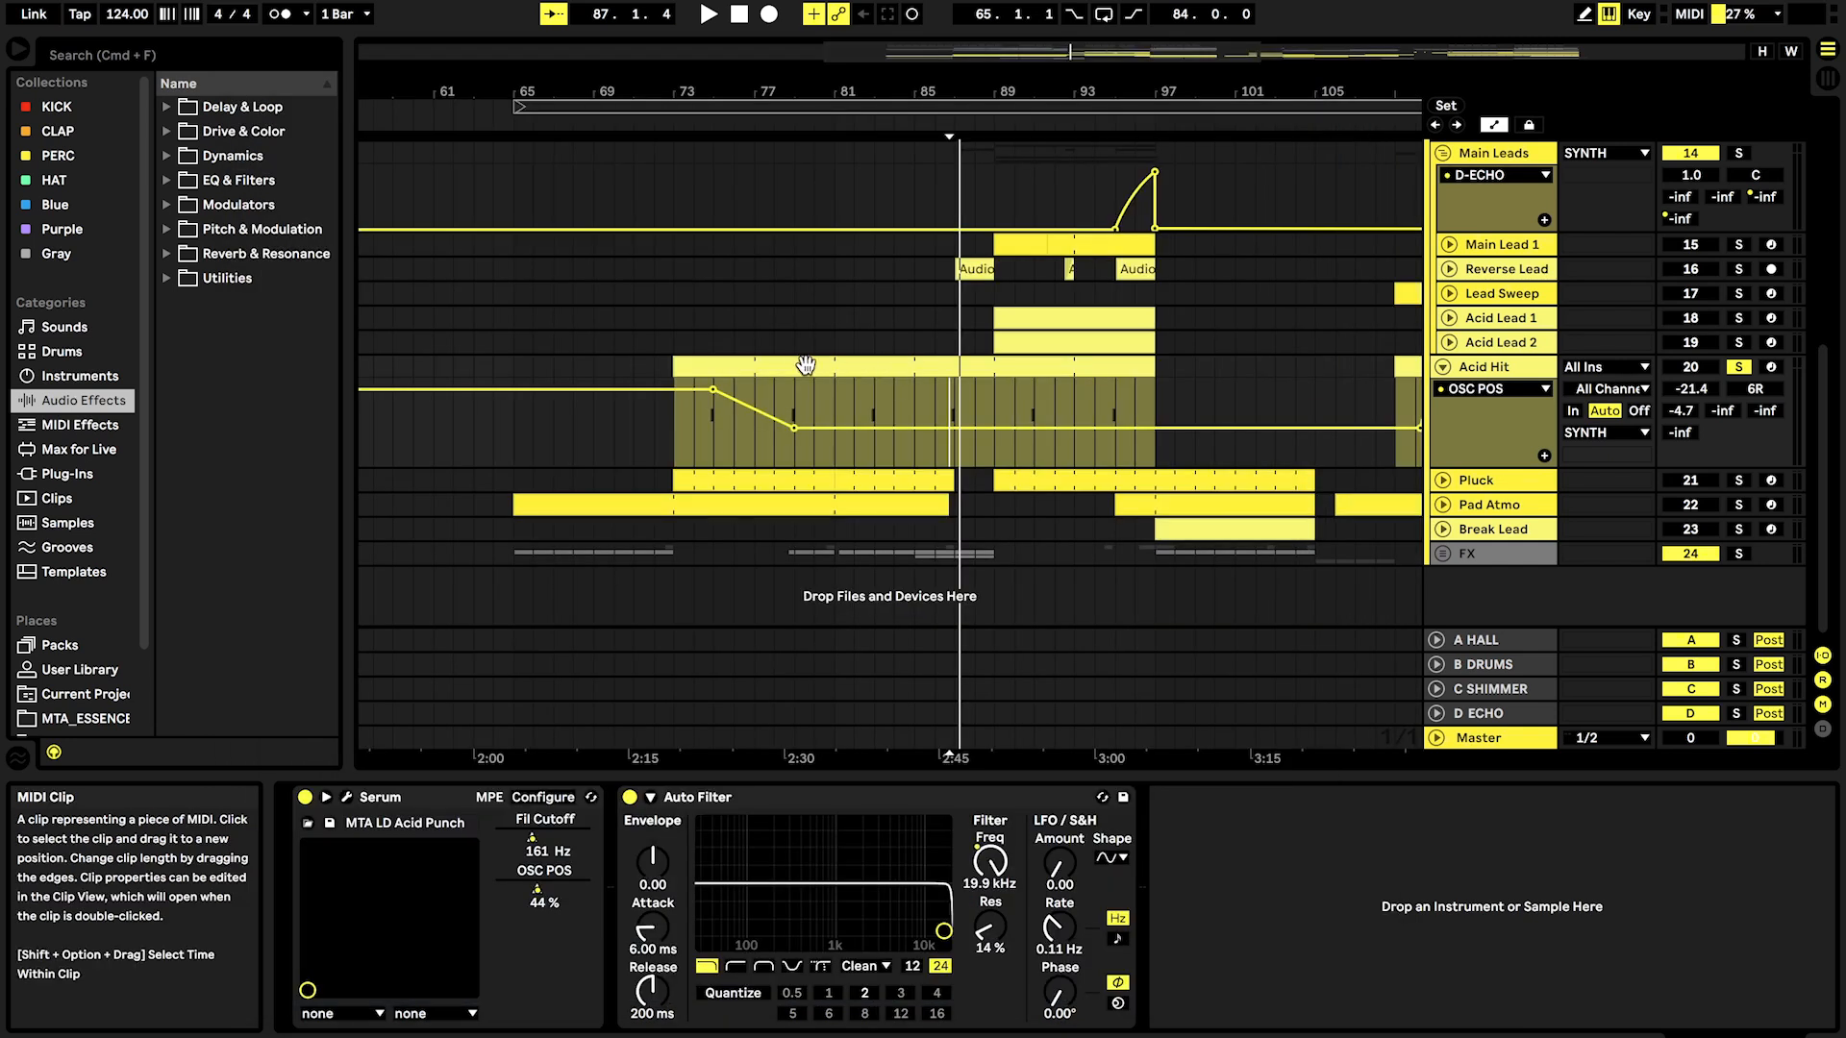
Step: Place the playback position on Acid Hit in bar 74 and examine its clips and OSC POS automation
scroll(771, 371, up, 3)
click(675, 437)
scroll(676, 437, up, 4)
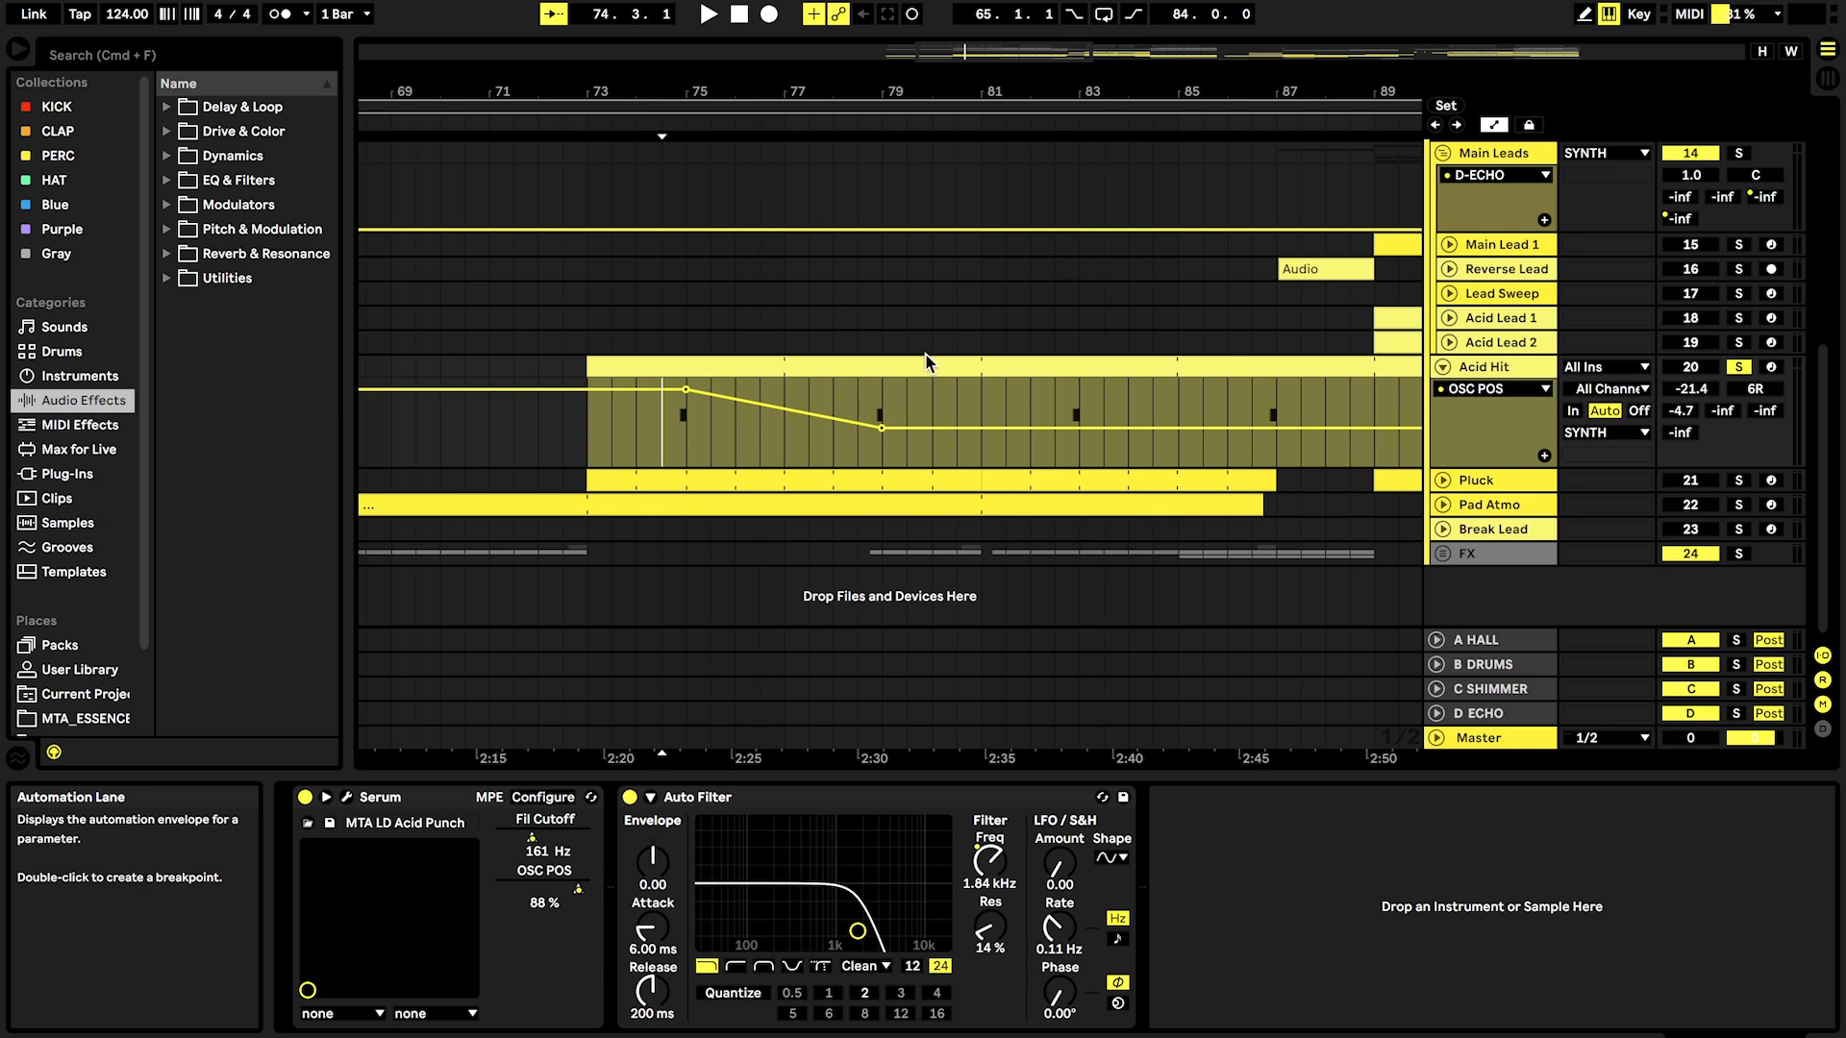
scroll(1044, 289, down, 2)
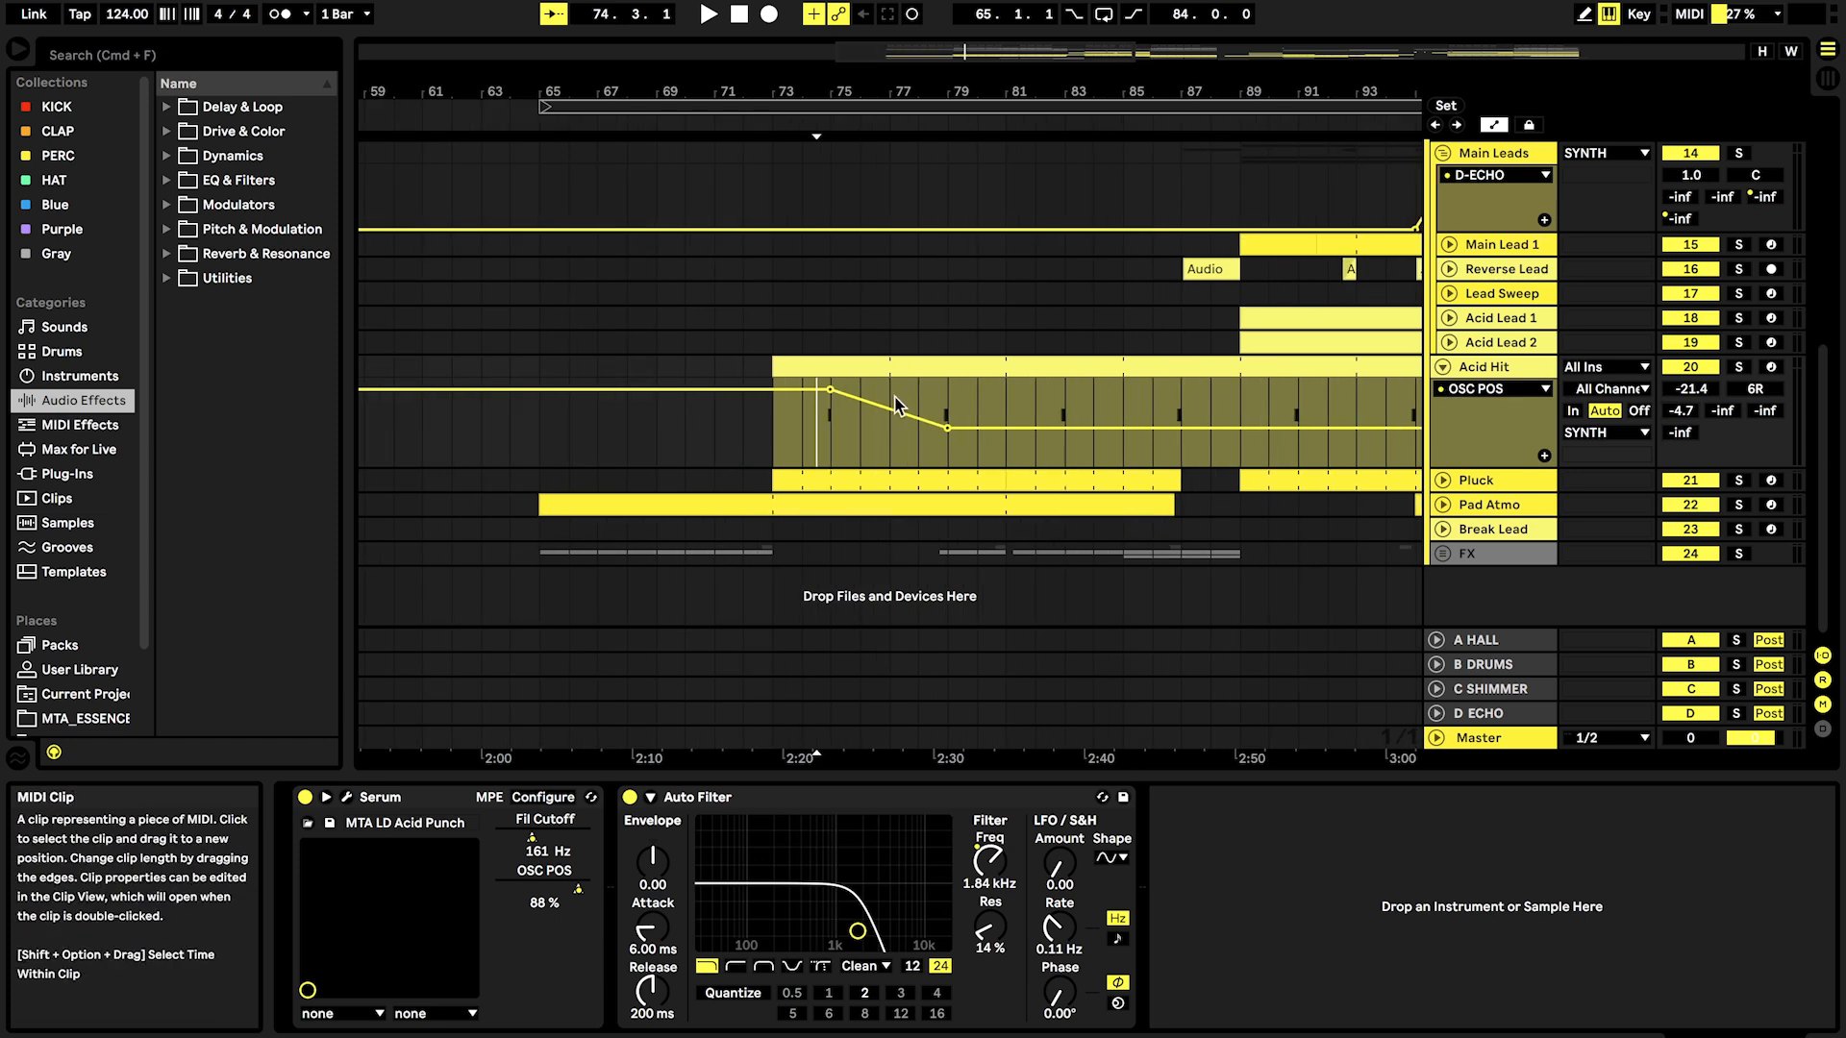
scroll(957, 370, down, 1)
scroll(956, 370, up, 5)
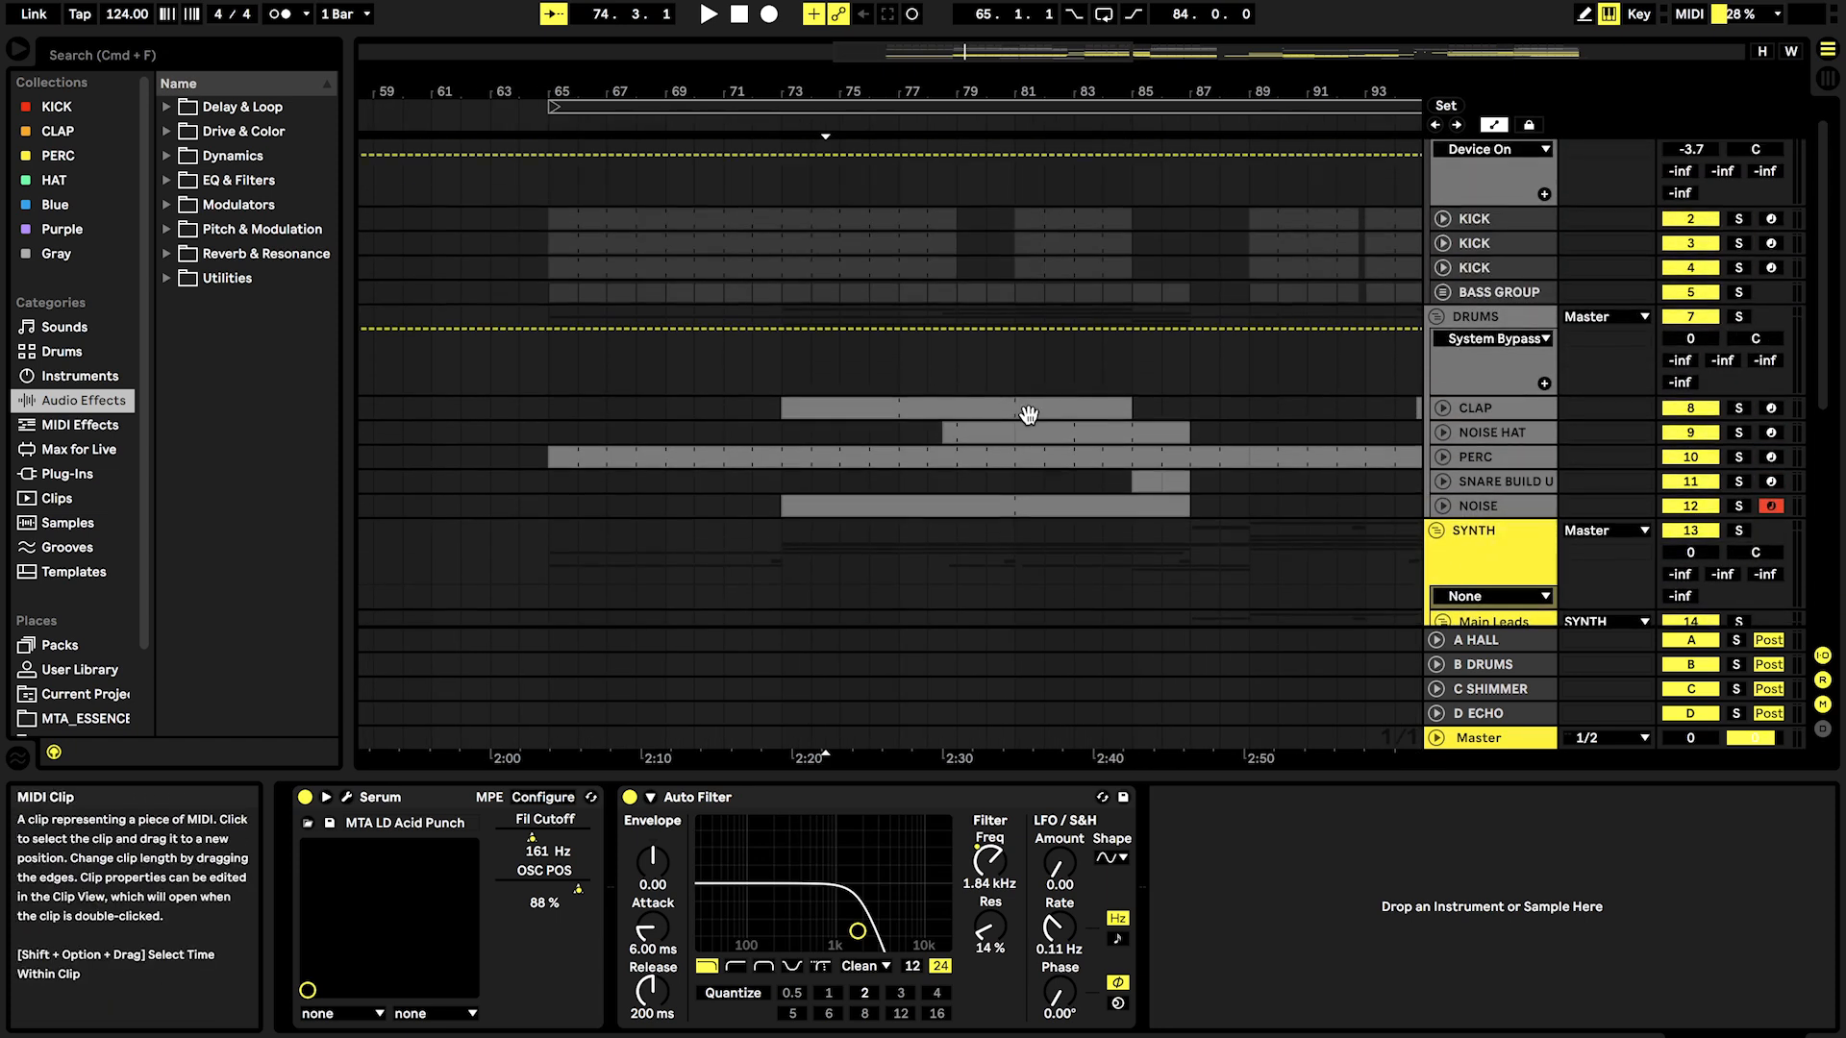
scroll(961, 360, down, 10)
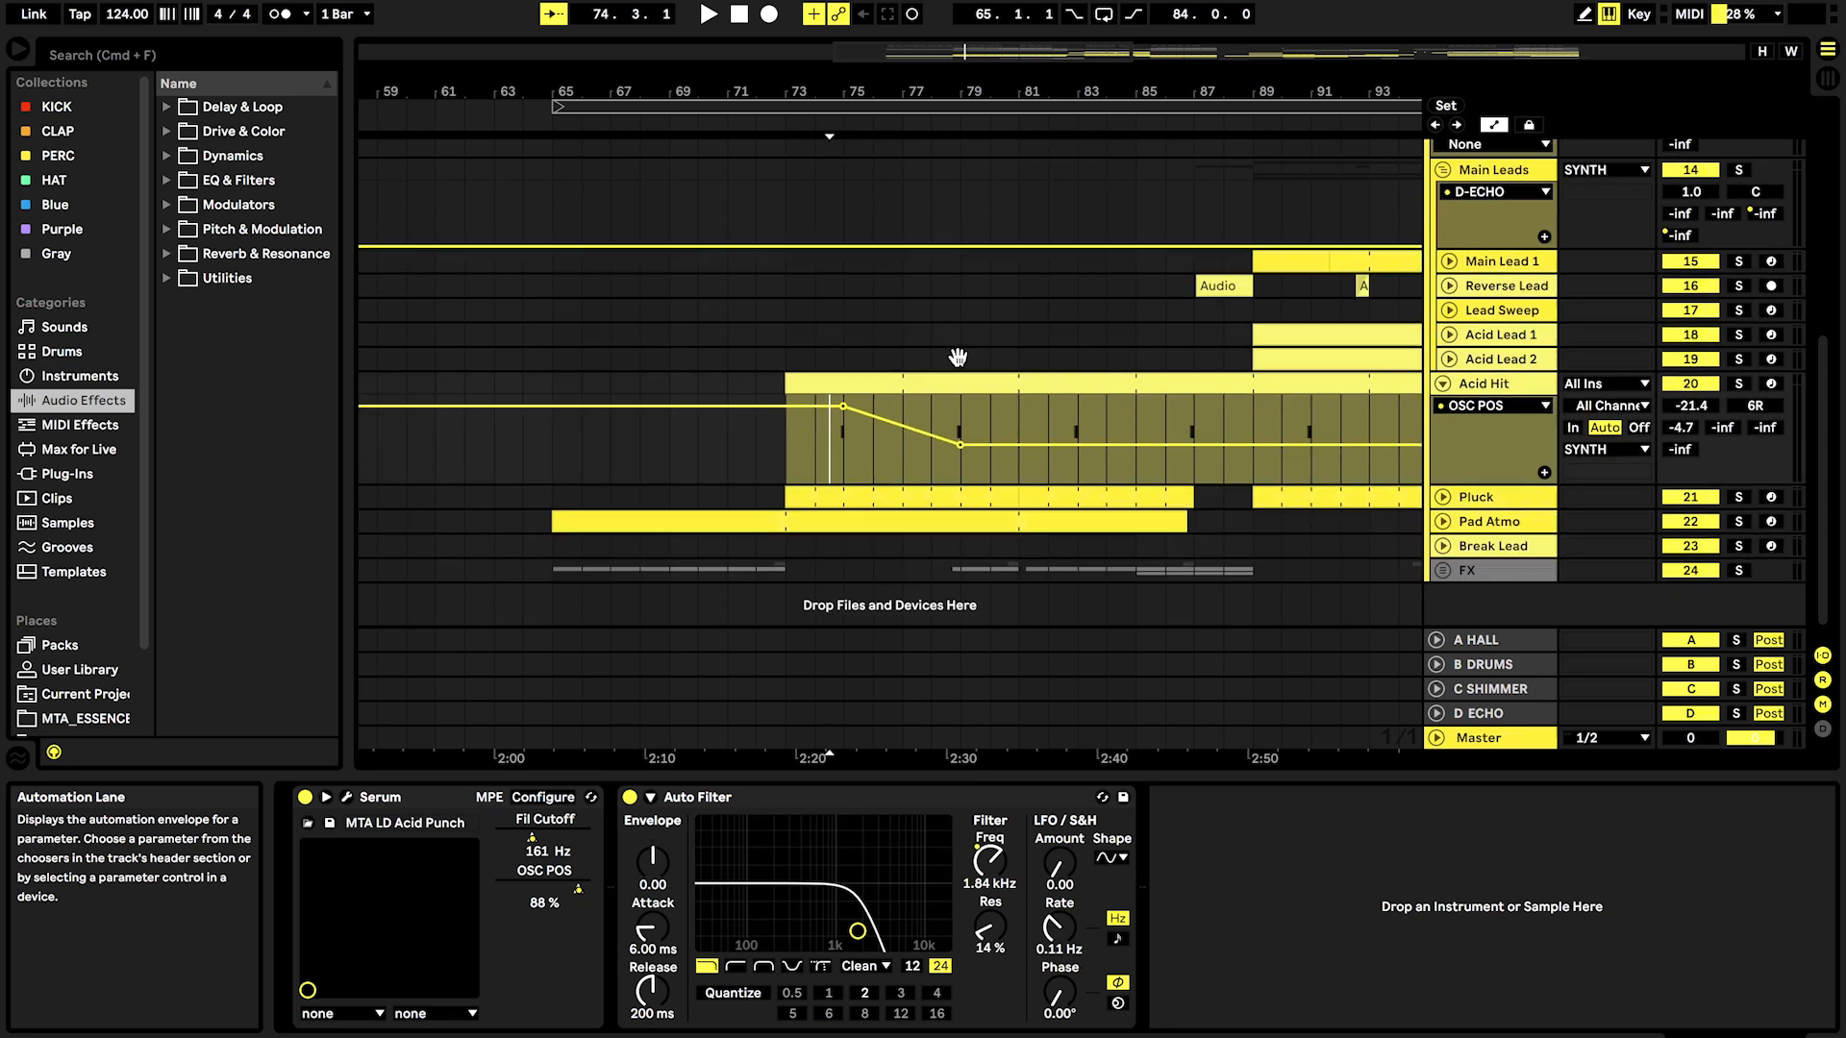
Step: Unfold Acid Lead 2 and Main Lead 1 and compare their notes from bar 89 to 91 with Acid Hit's
scroll(961, 361, right, 4)
scroll(1106, 403, up, 4)
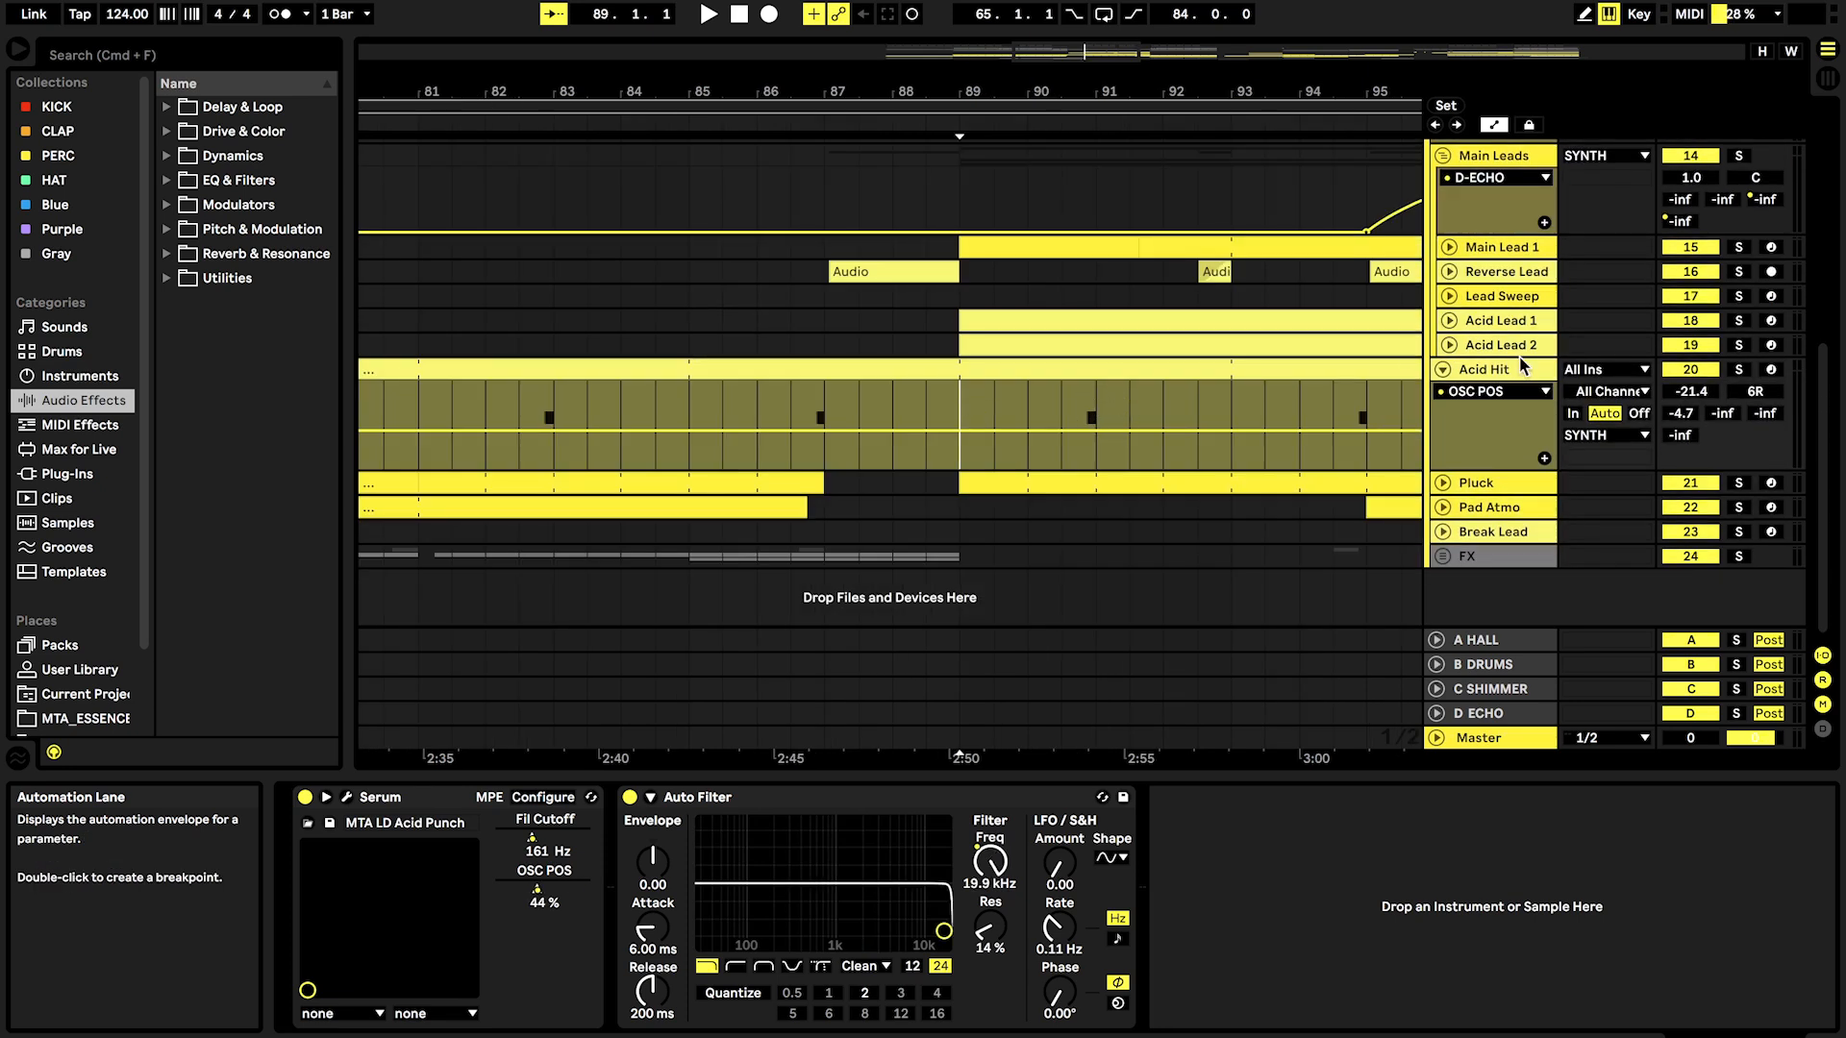
click(1449, 344)
click(1448, 247)
drag(866, 279, 1054, 268)
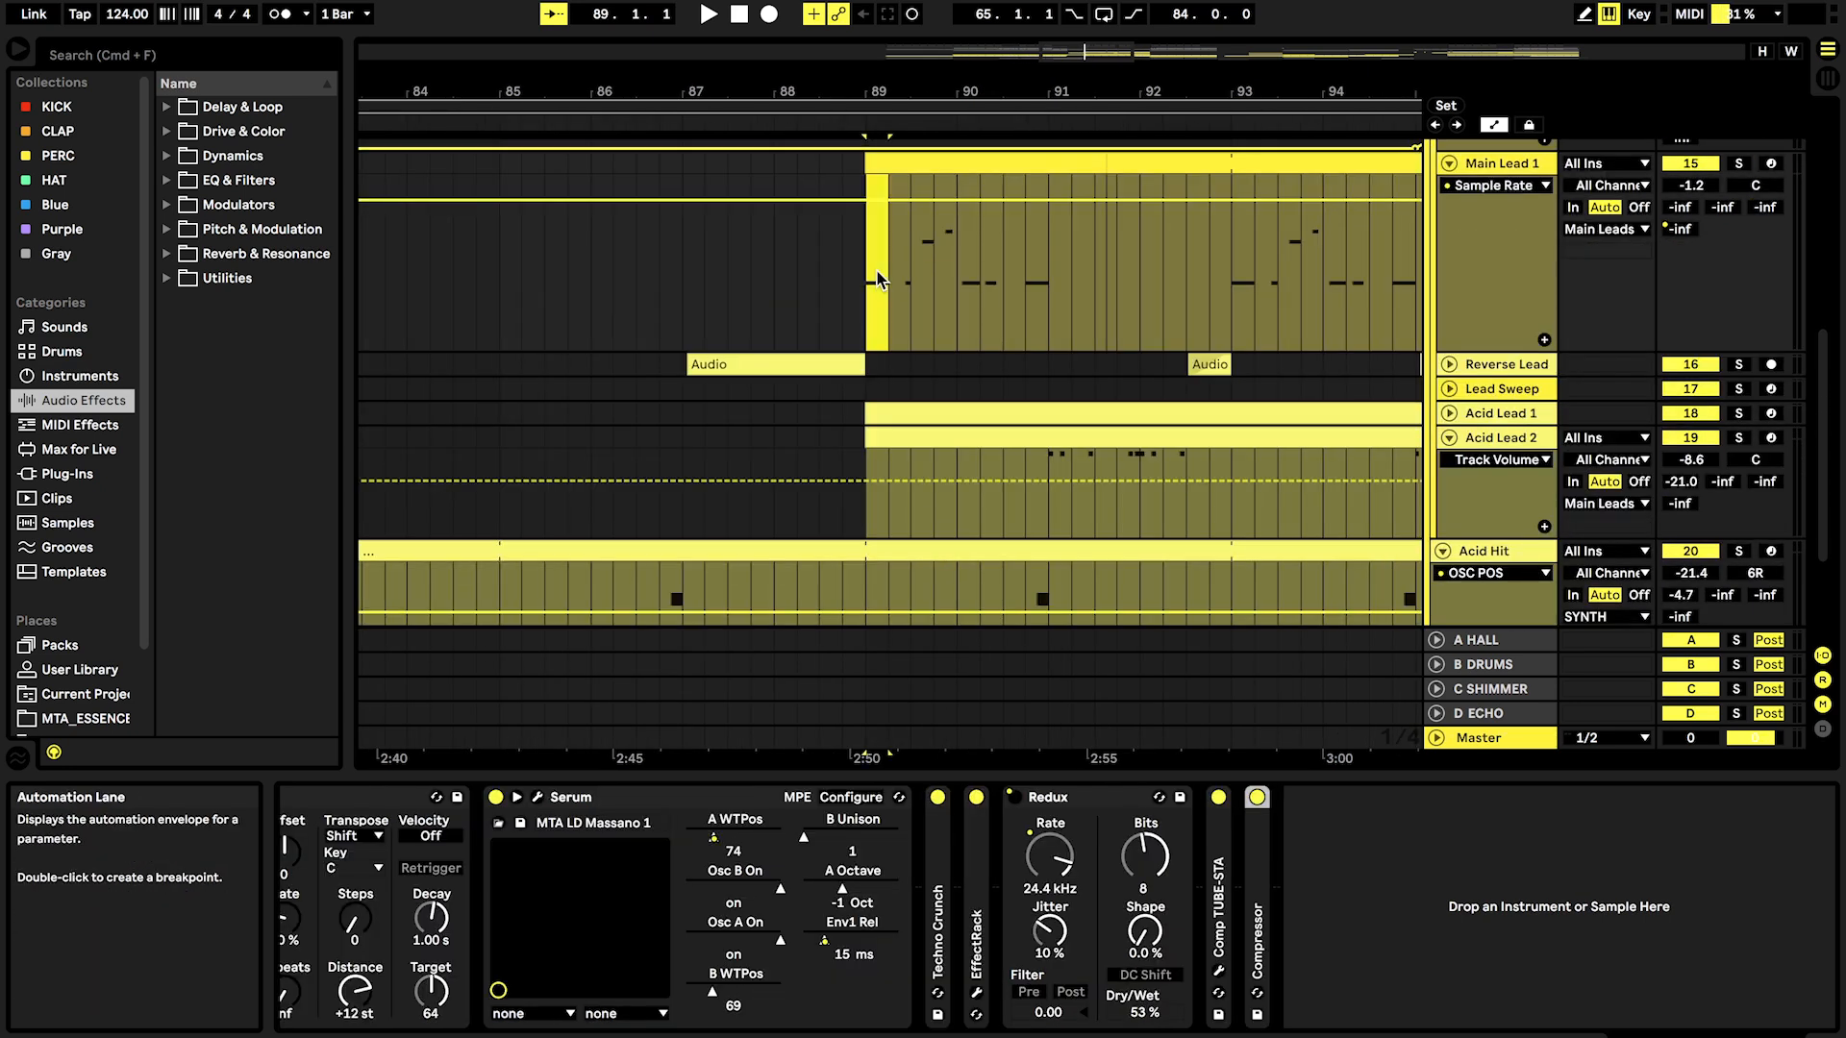
scroll(1059, 317, down, 3)
scroll(1055, 398, up, 2)
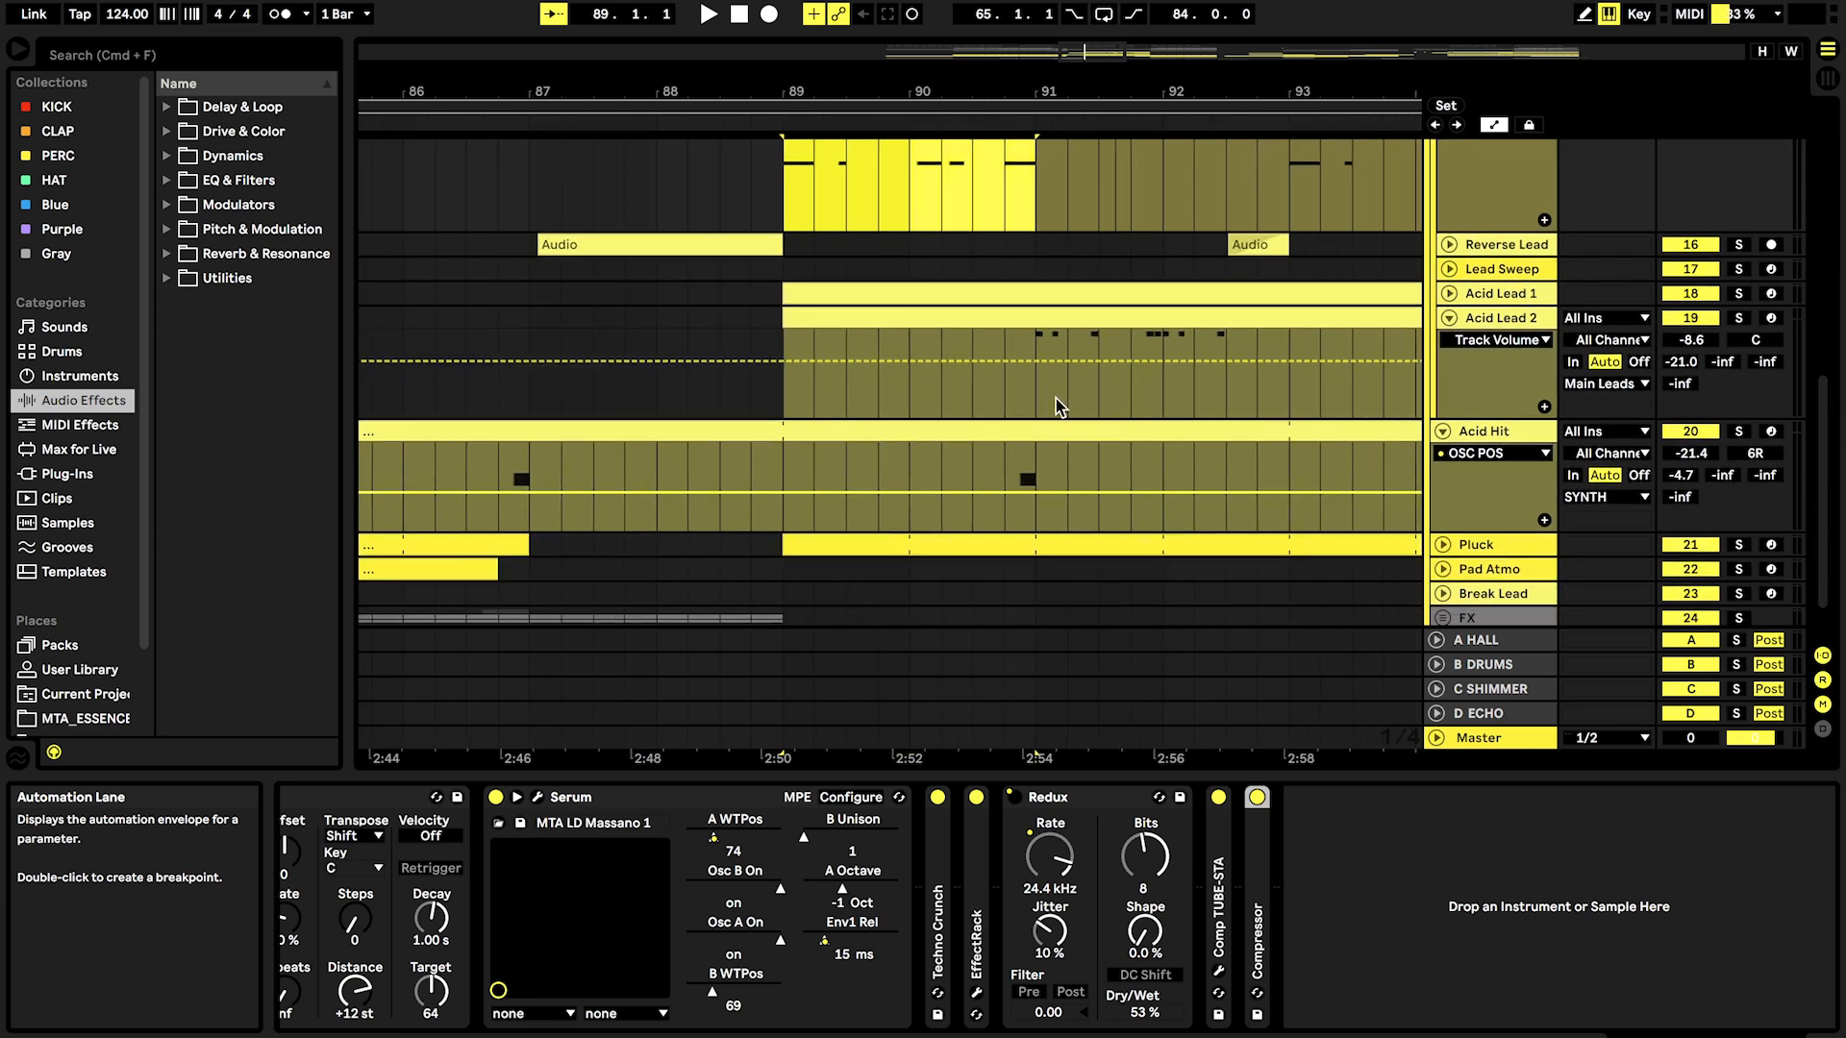
click(1006, 460)
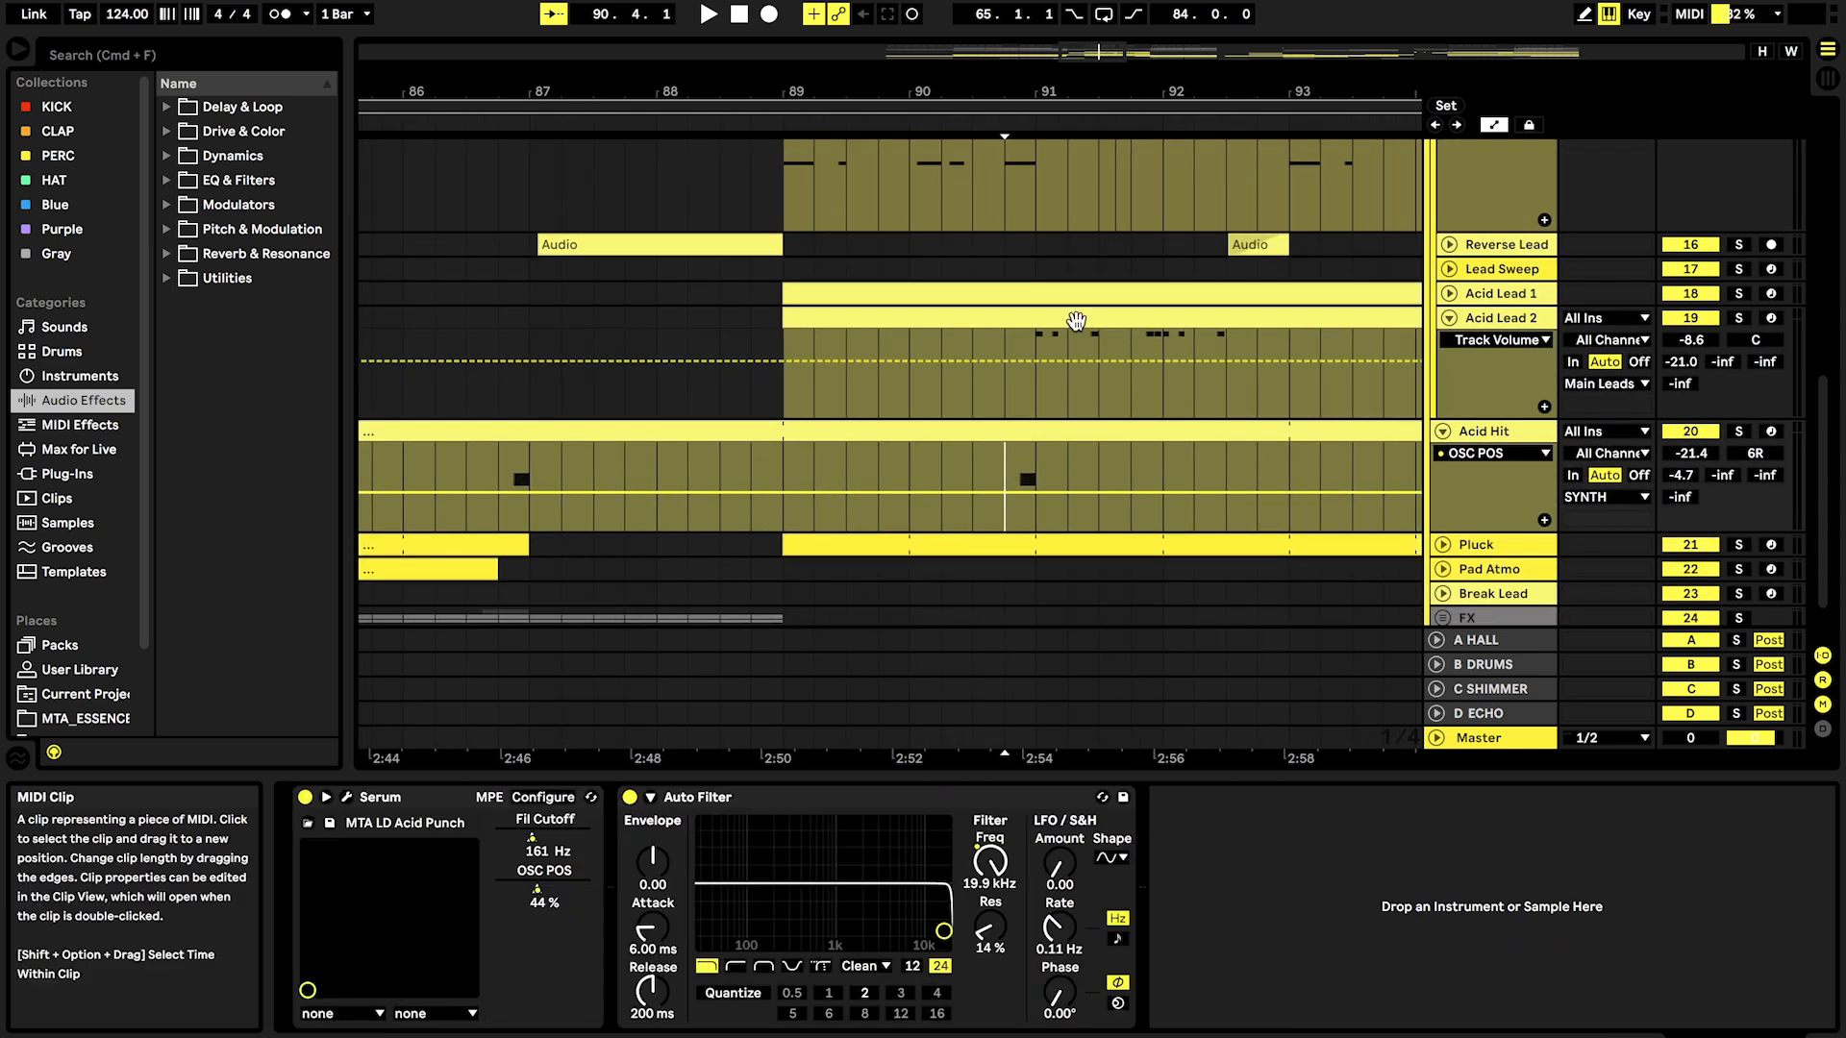
scroll(1026, 350, up, 1)
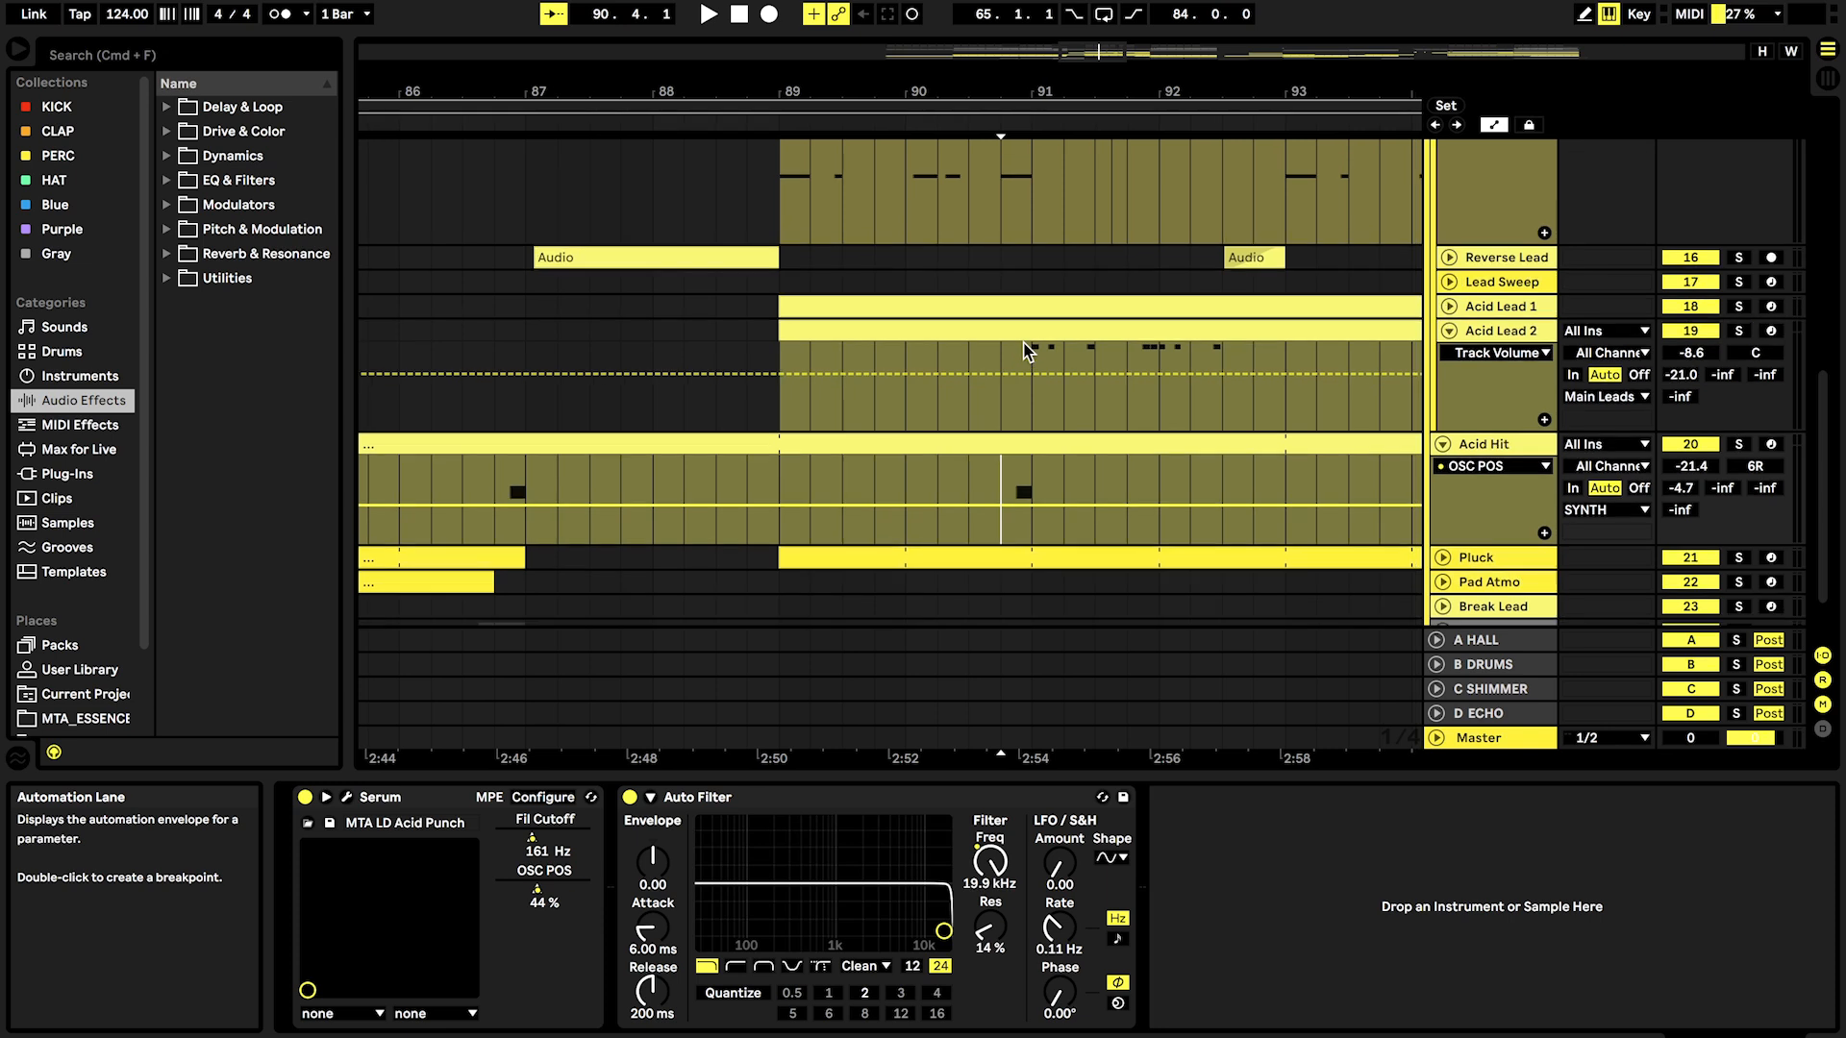
Step: Solo Main Leads together with Acid Hit, play them from bar 89, and stop playback in bar 92
click(781, 405)
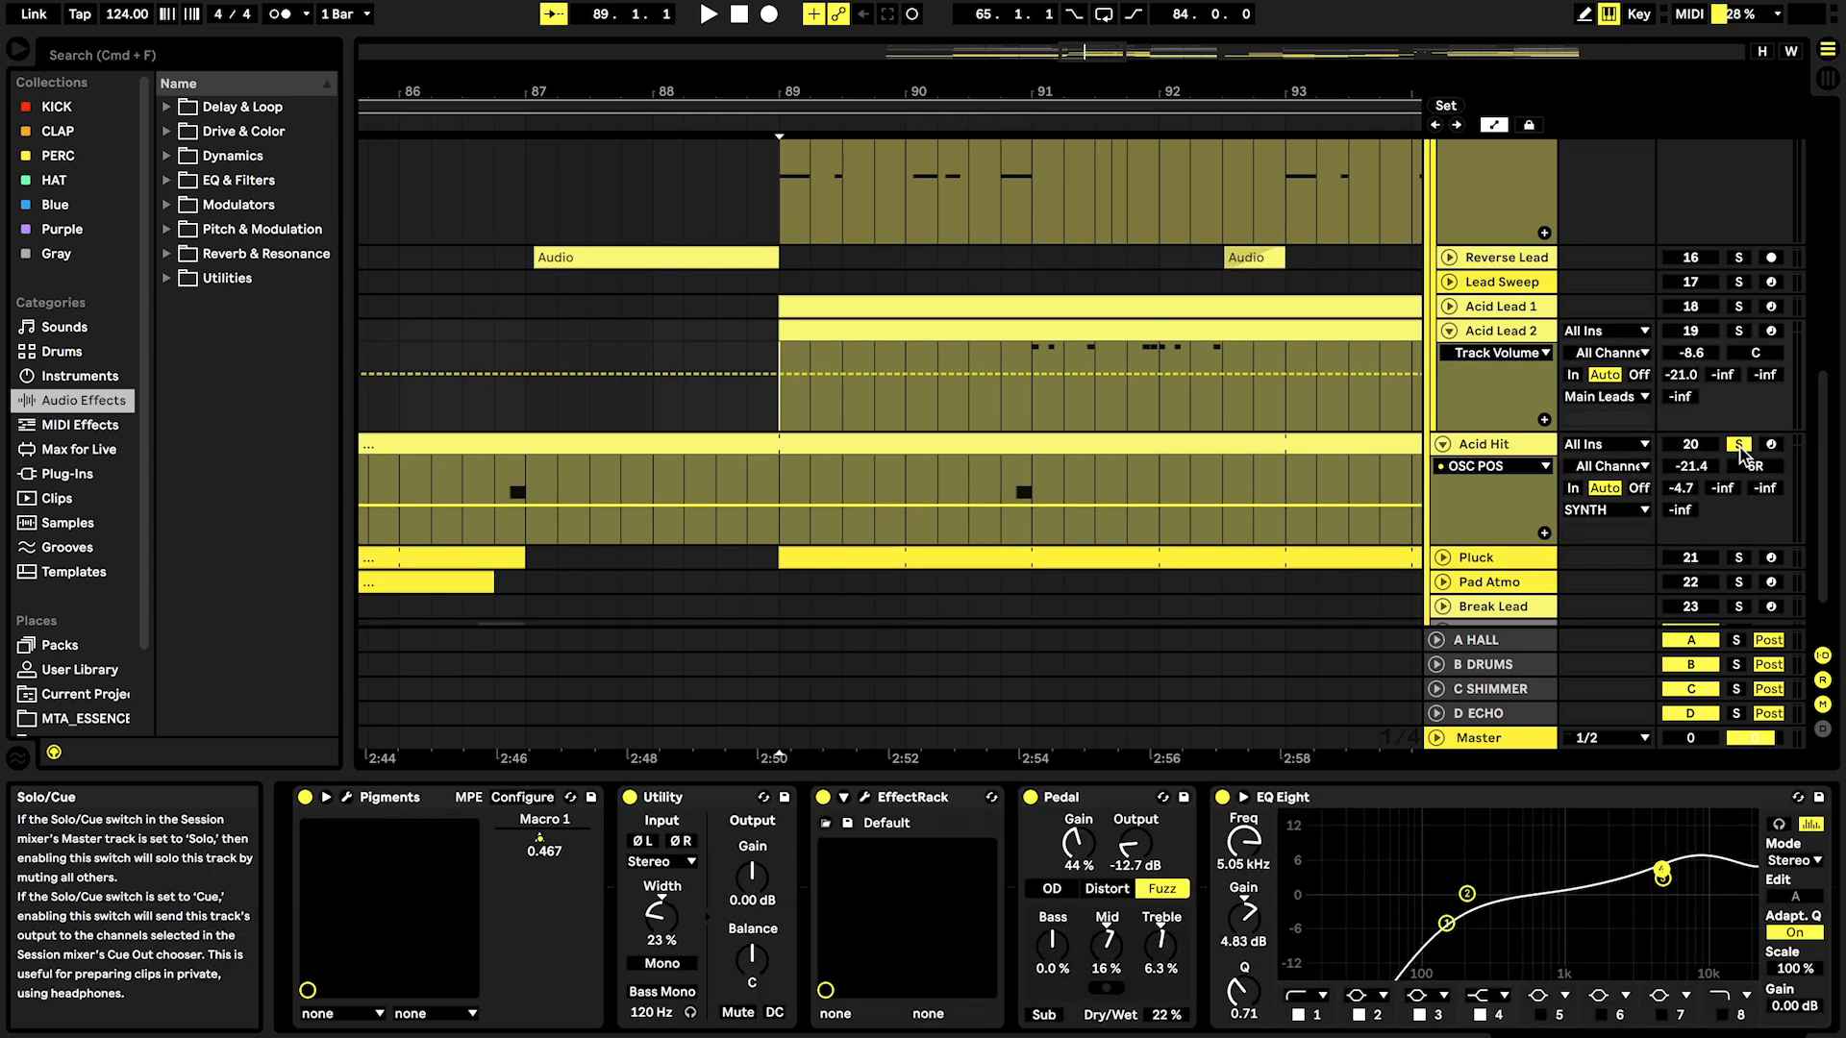
scroll(1745, 338, up, 4)
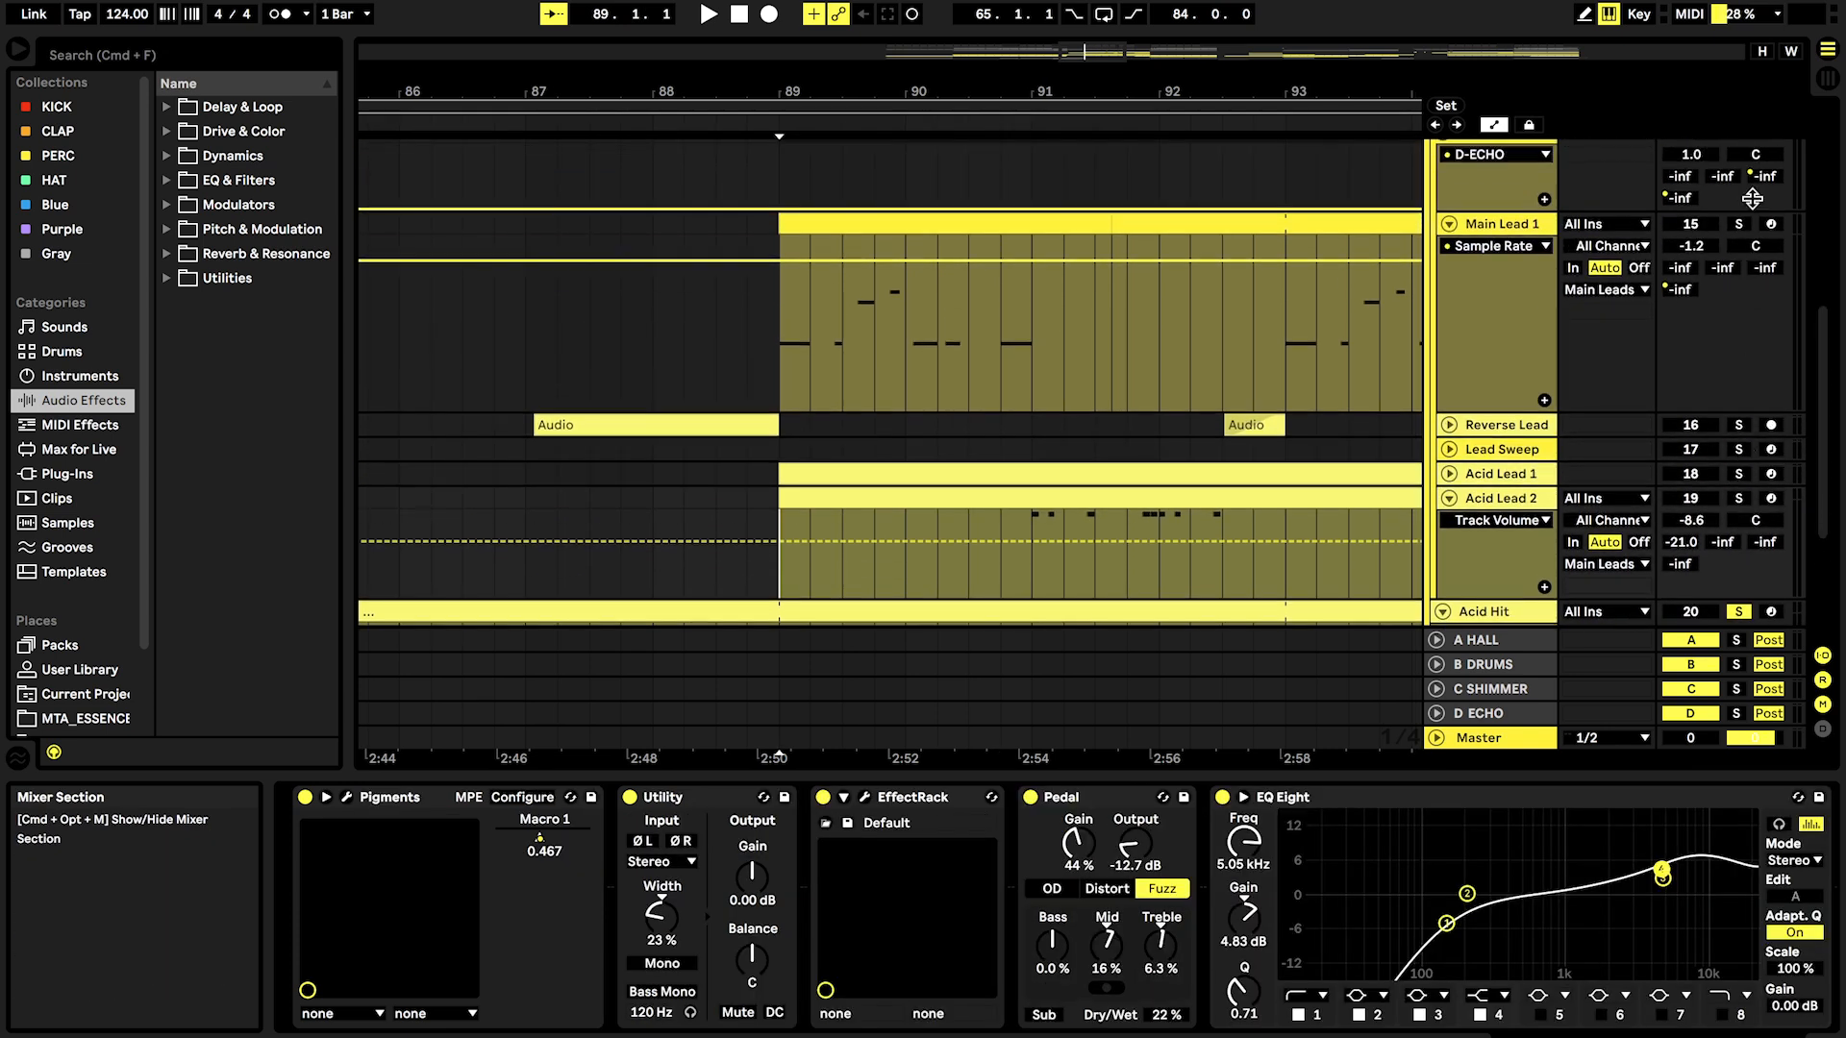
scroll(1753, 198, up, 1)
click(1741, 152)
key(space)
scroll(1037, 354, down, 4)
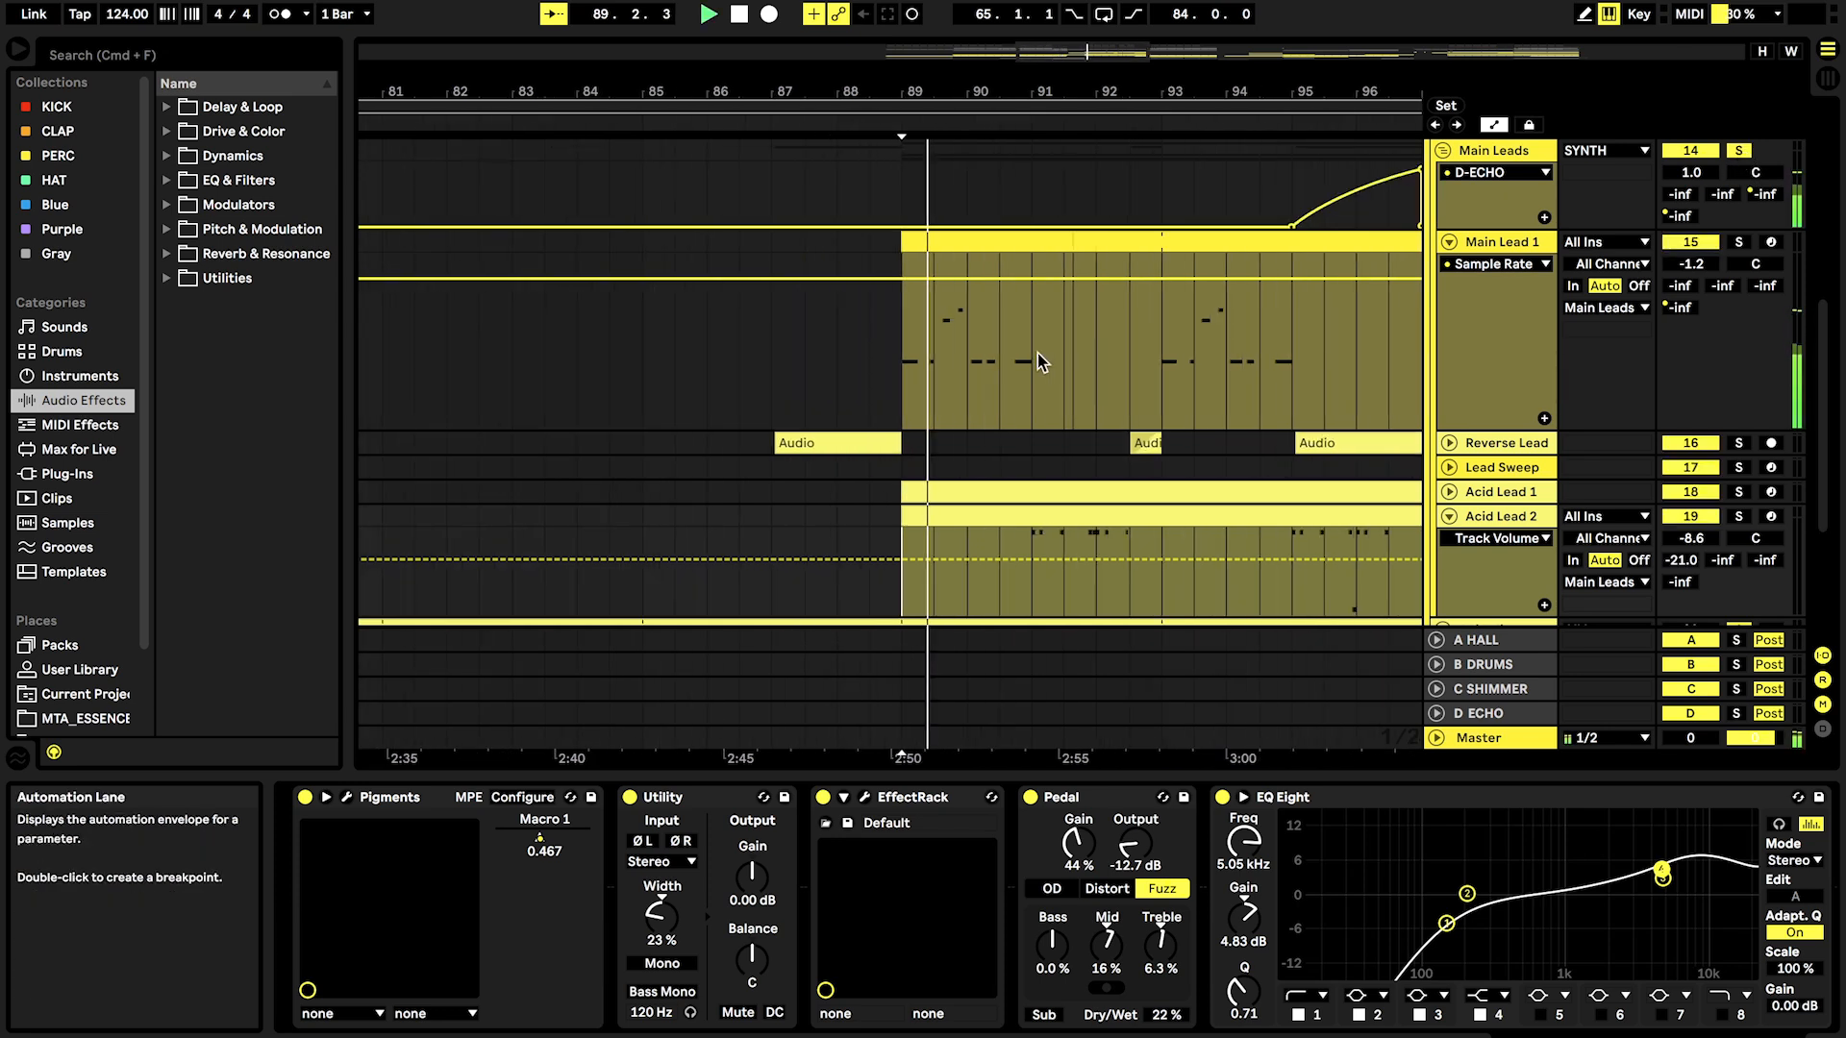
scroll(1037, 354, down, 5)
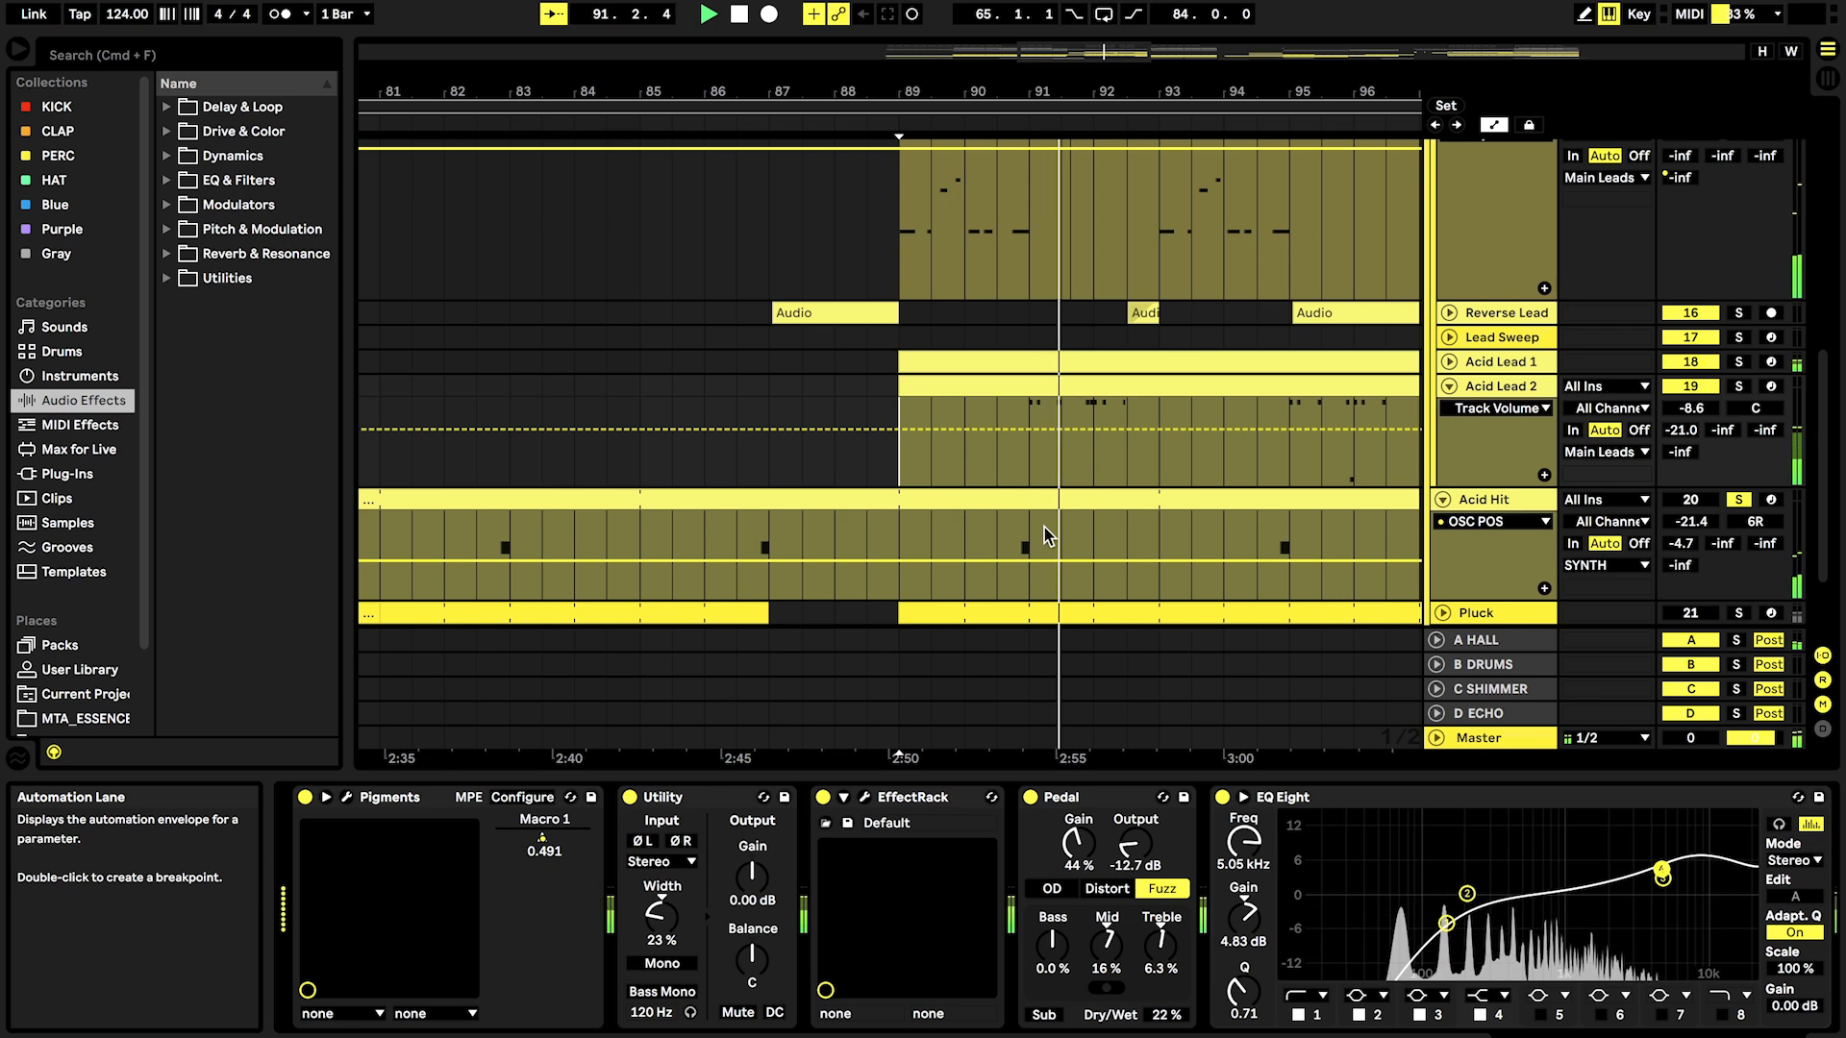
scroll(1044, 527, down, 1)
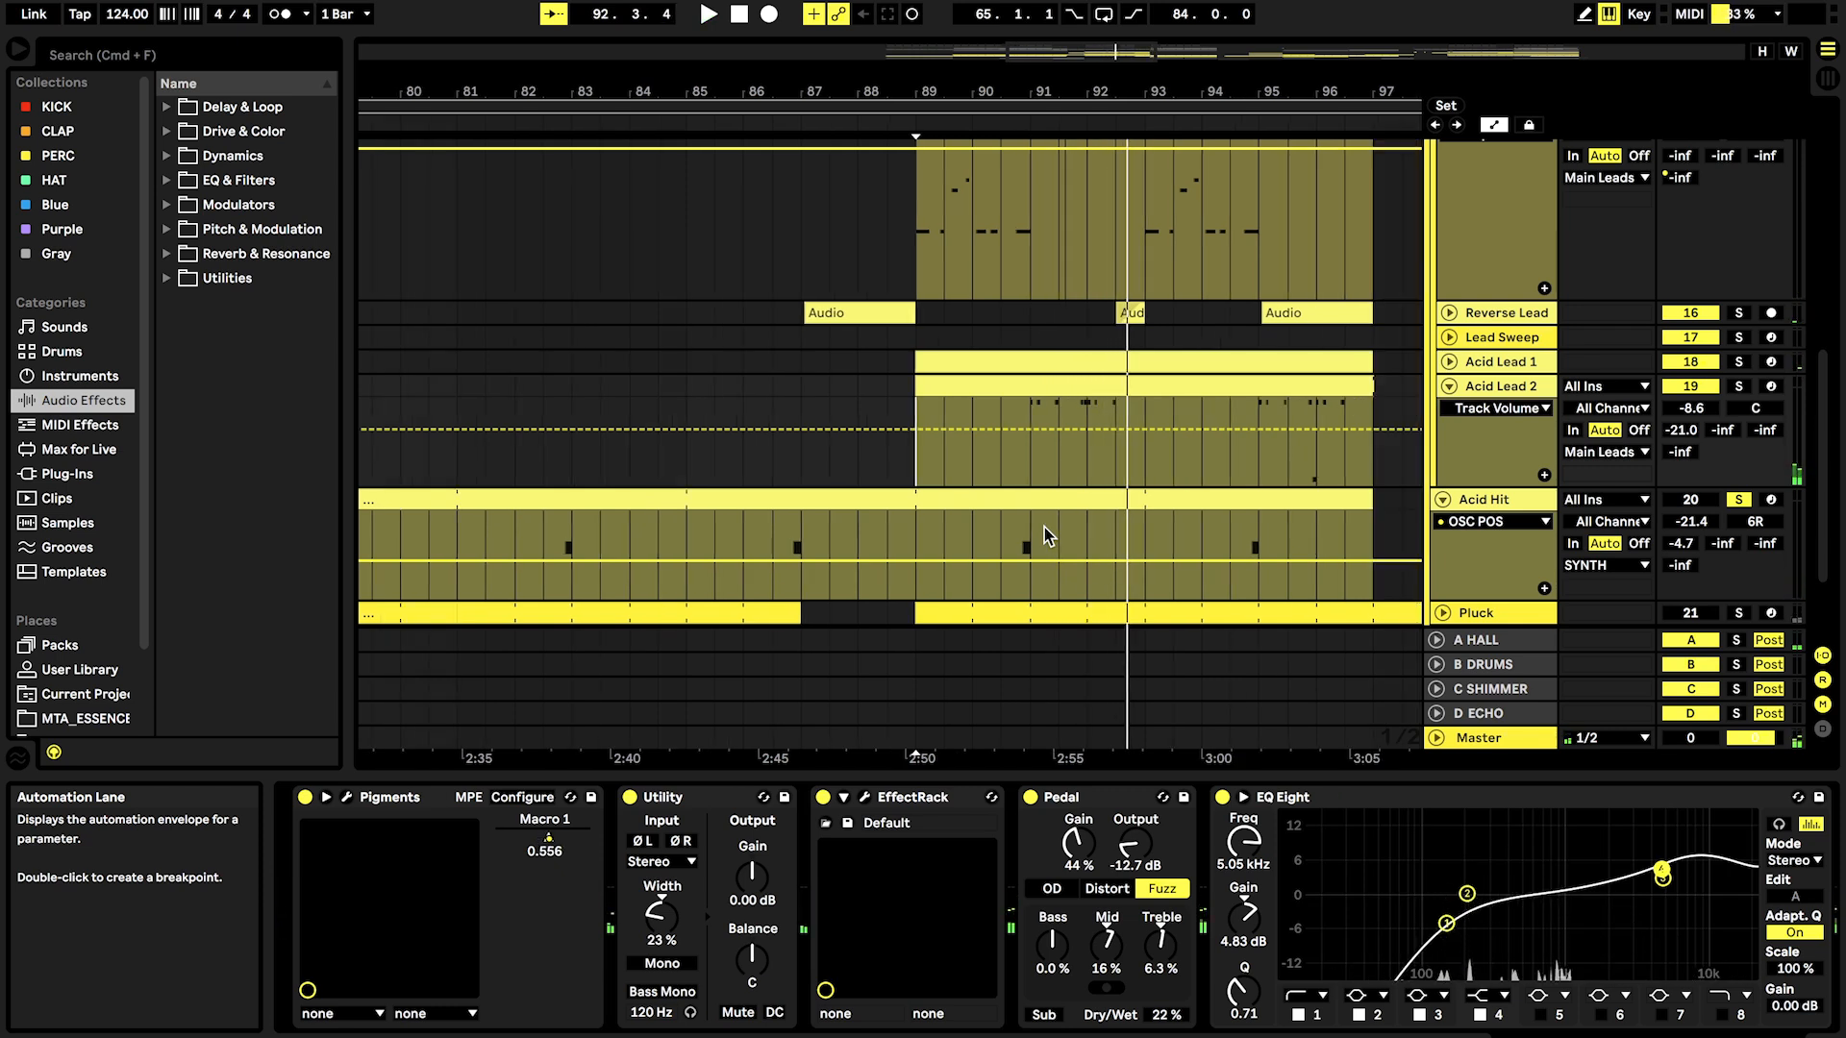
key(space)
Step: Play the breakdown from just before bar 83 to hear Acid Hit after the OSC POS automation drop
scroll(1044, 527, left, 6)
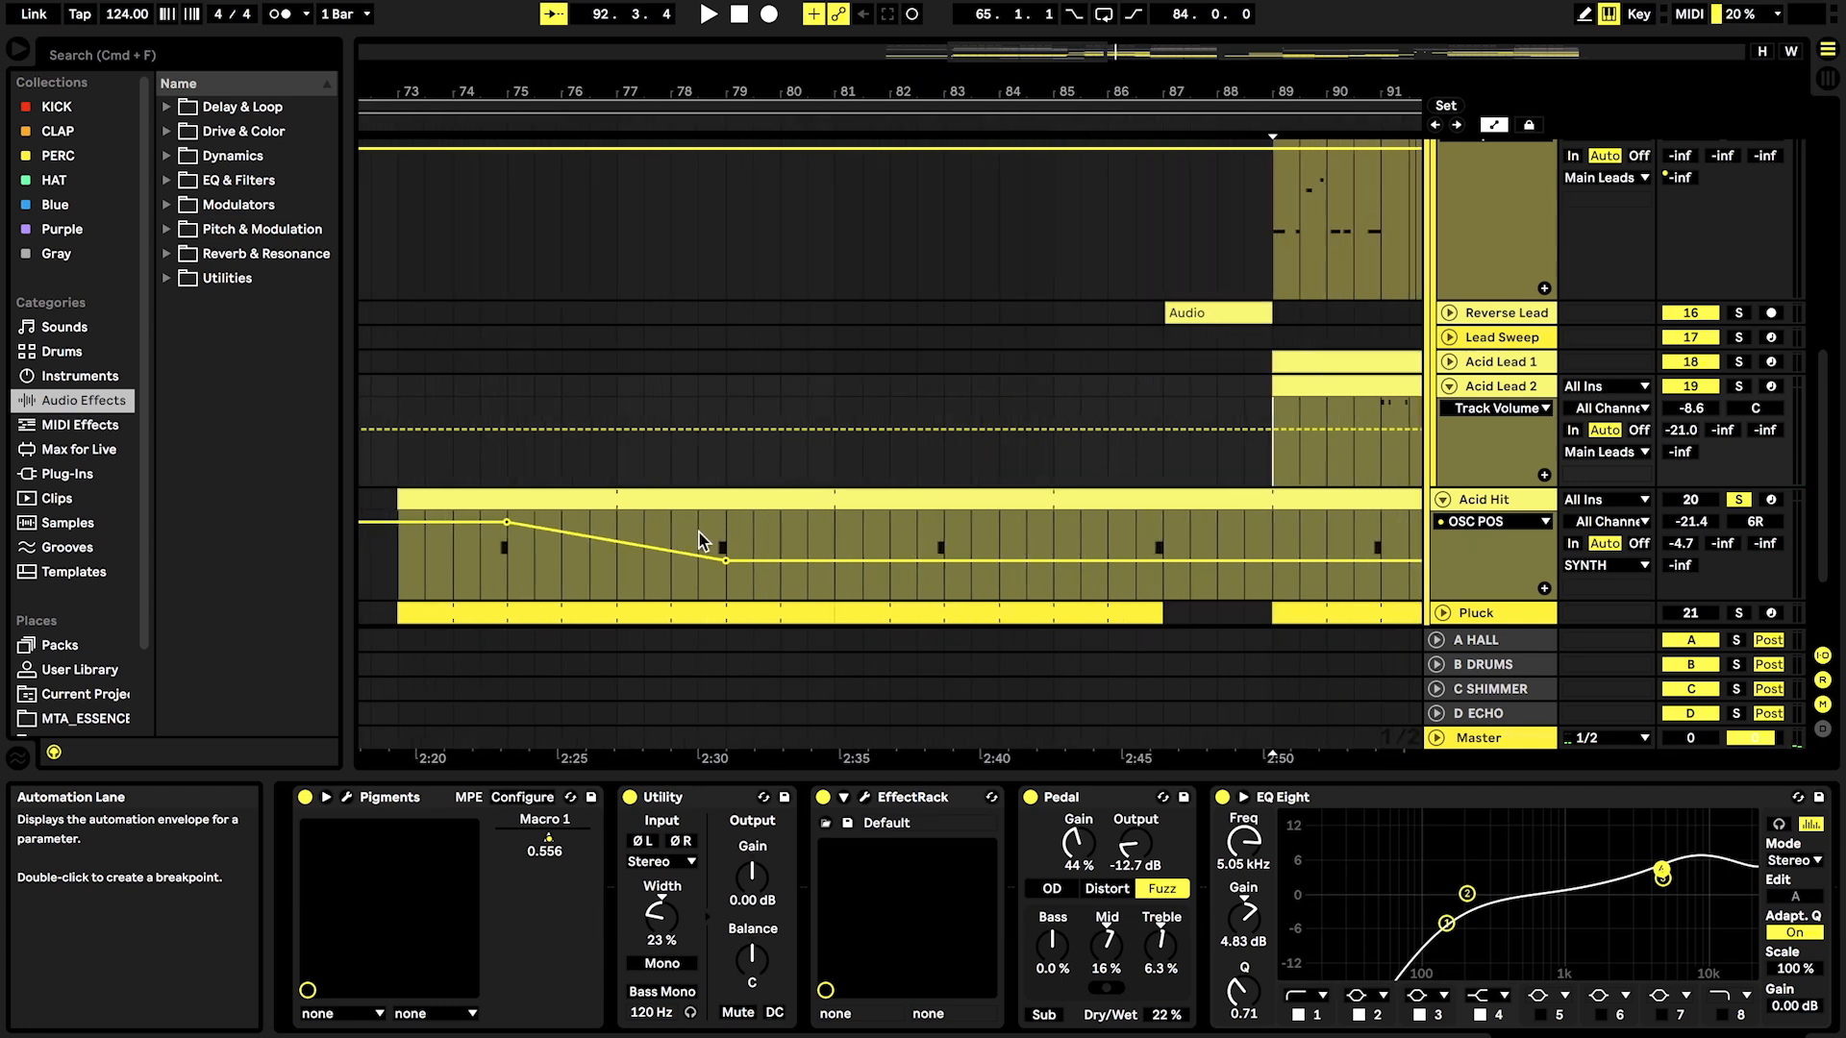
click(699, 533)
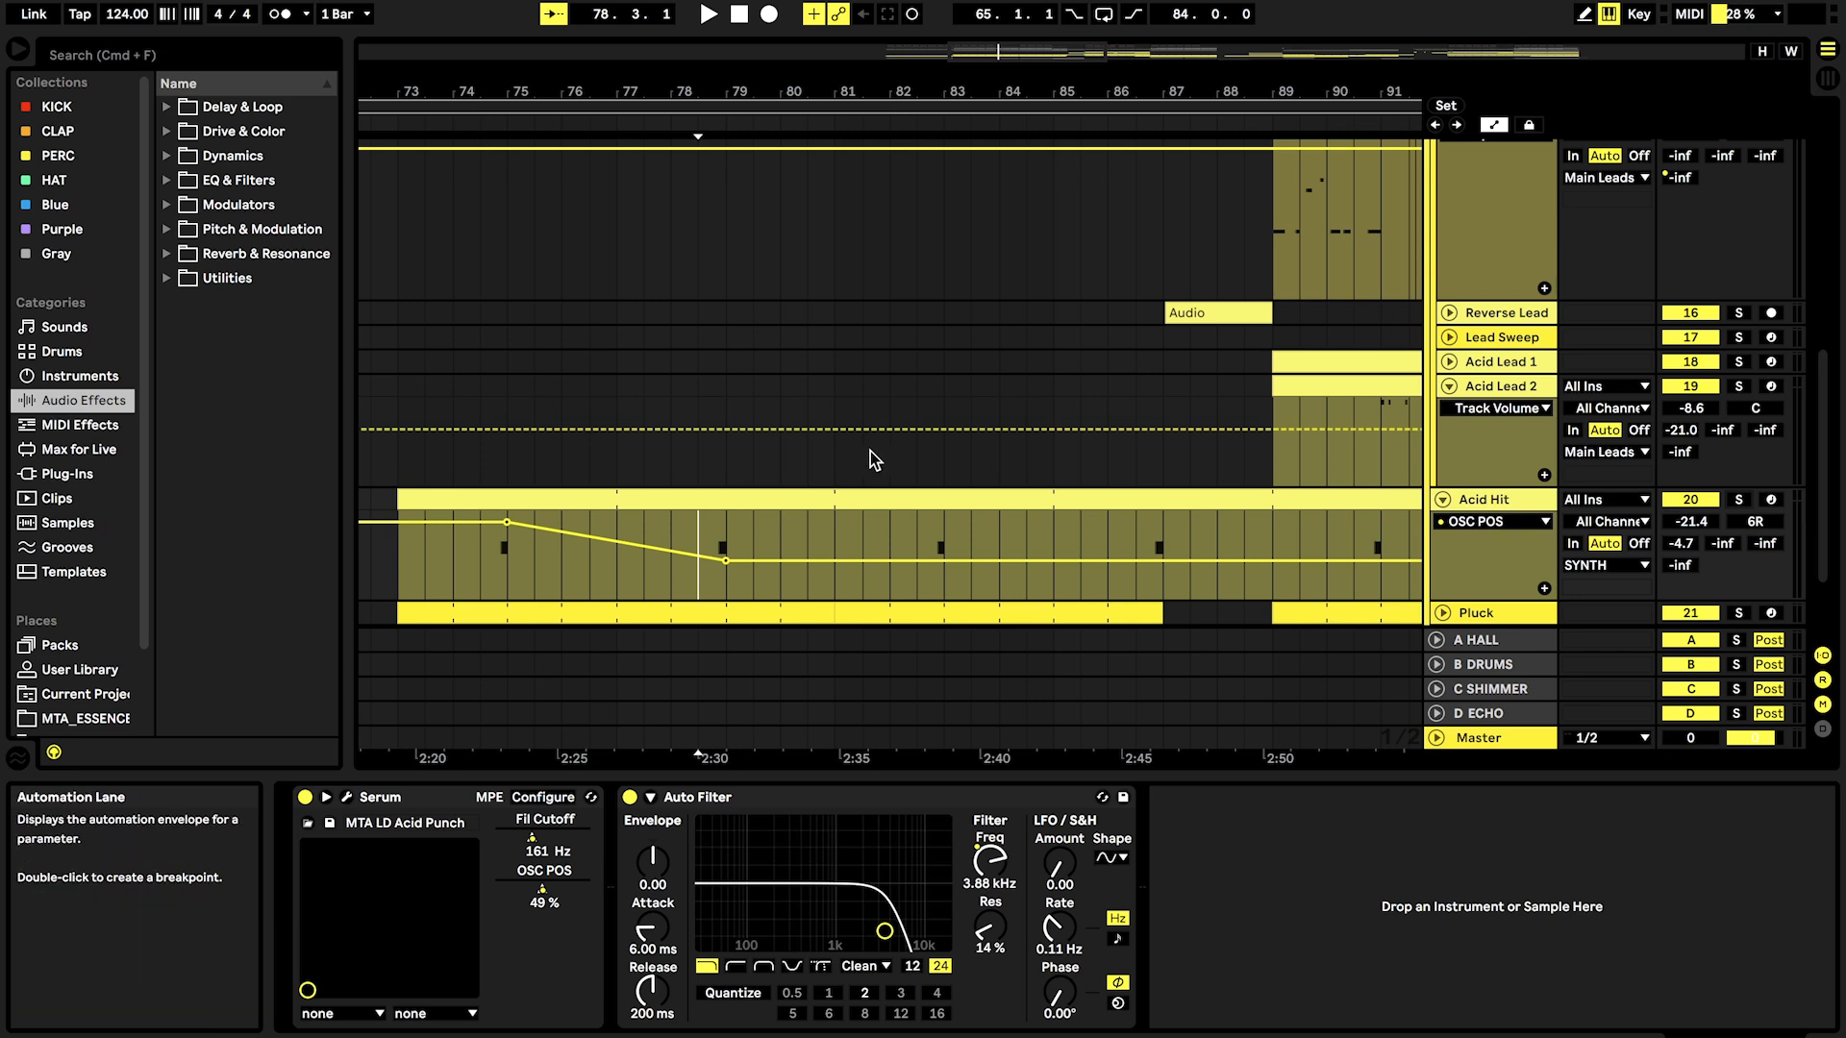
click(918, 528)
key(space)
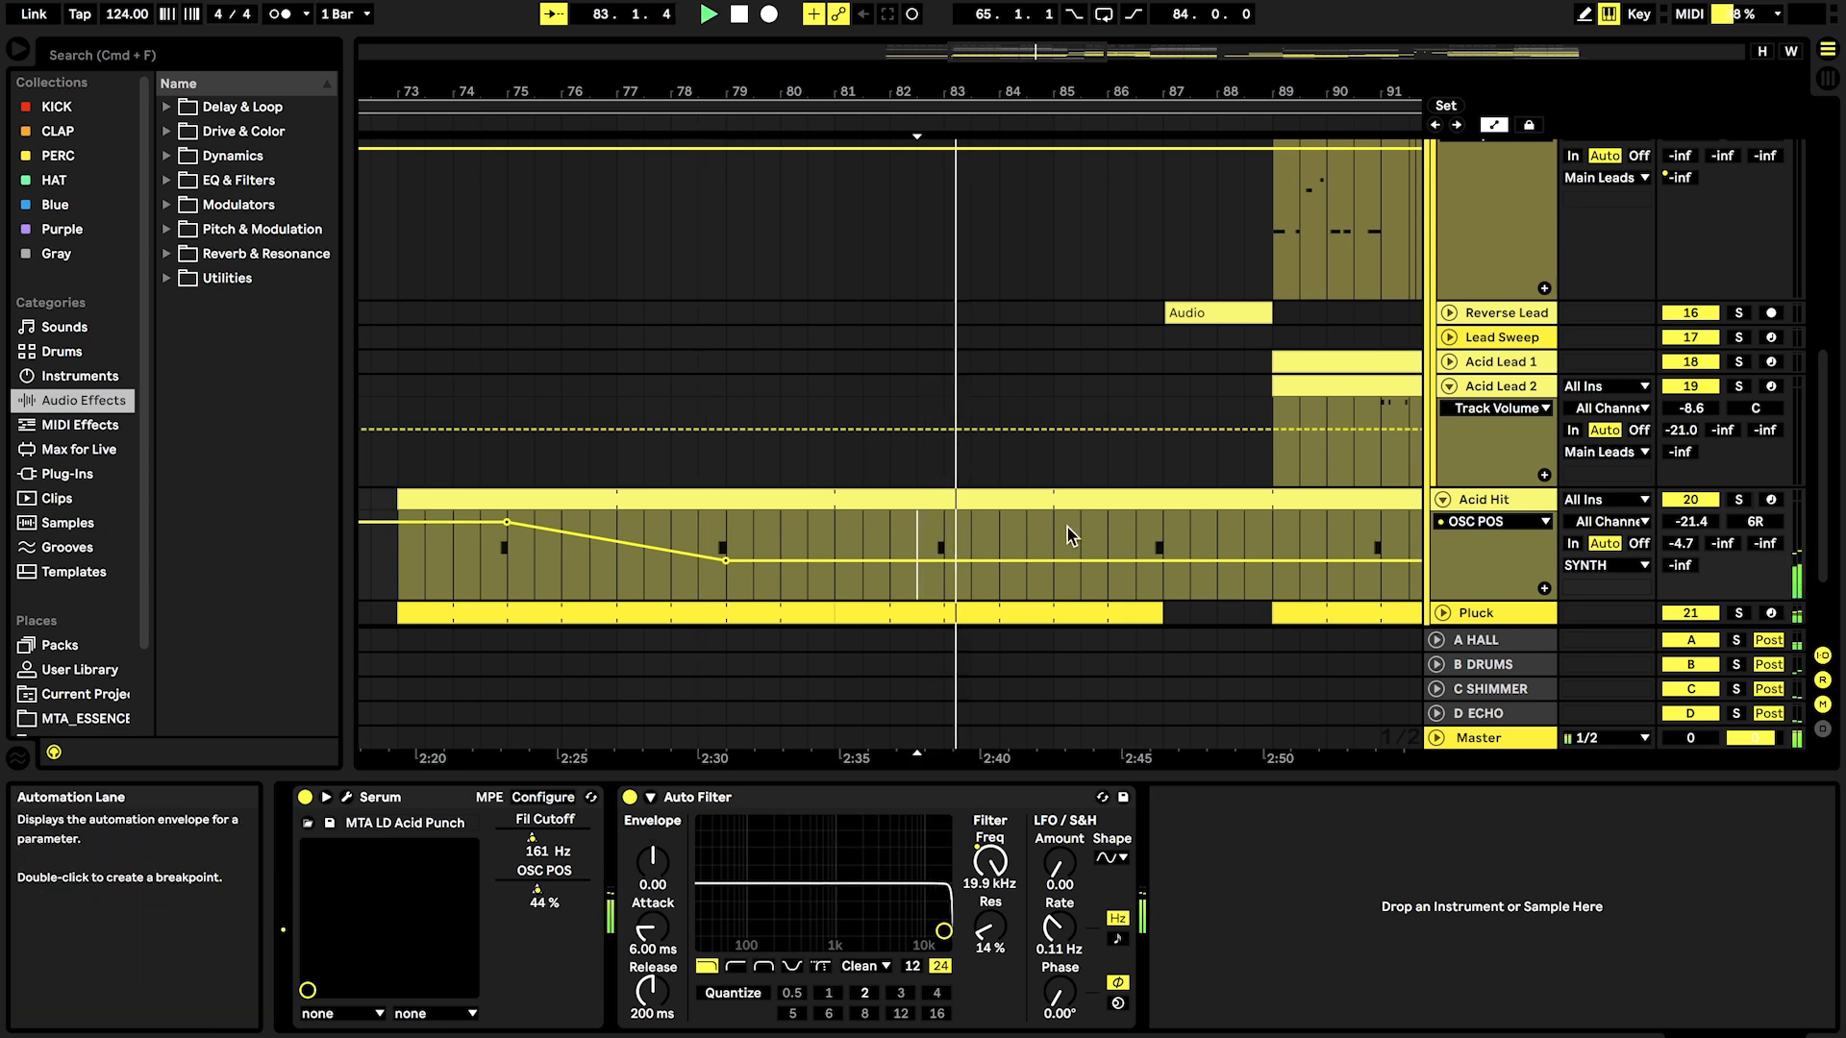
scroll(1067, 526, down, 2)
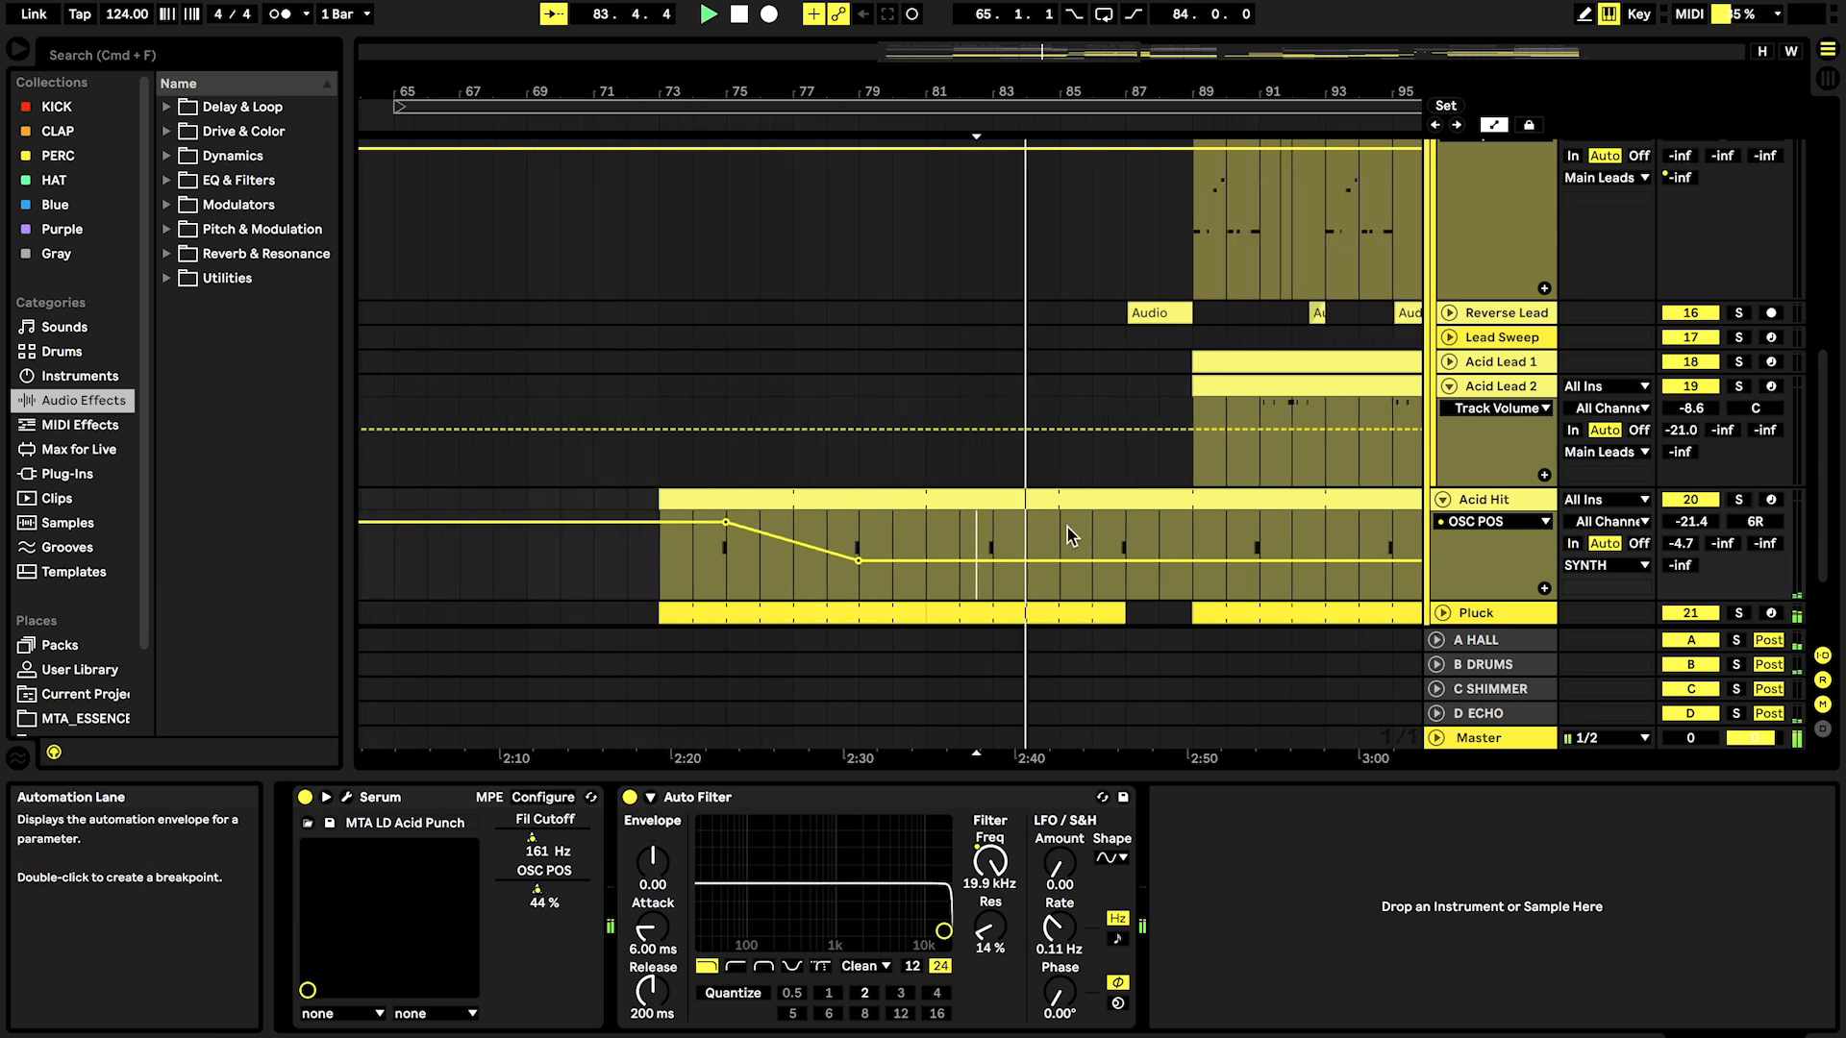
Step: Stop playback and fold the Acid Hit and Main Lead 1 tracks
click(1443, 500)
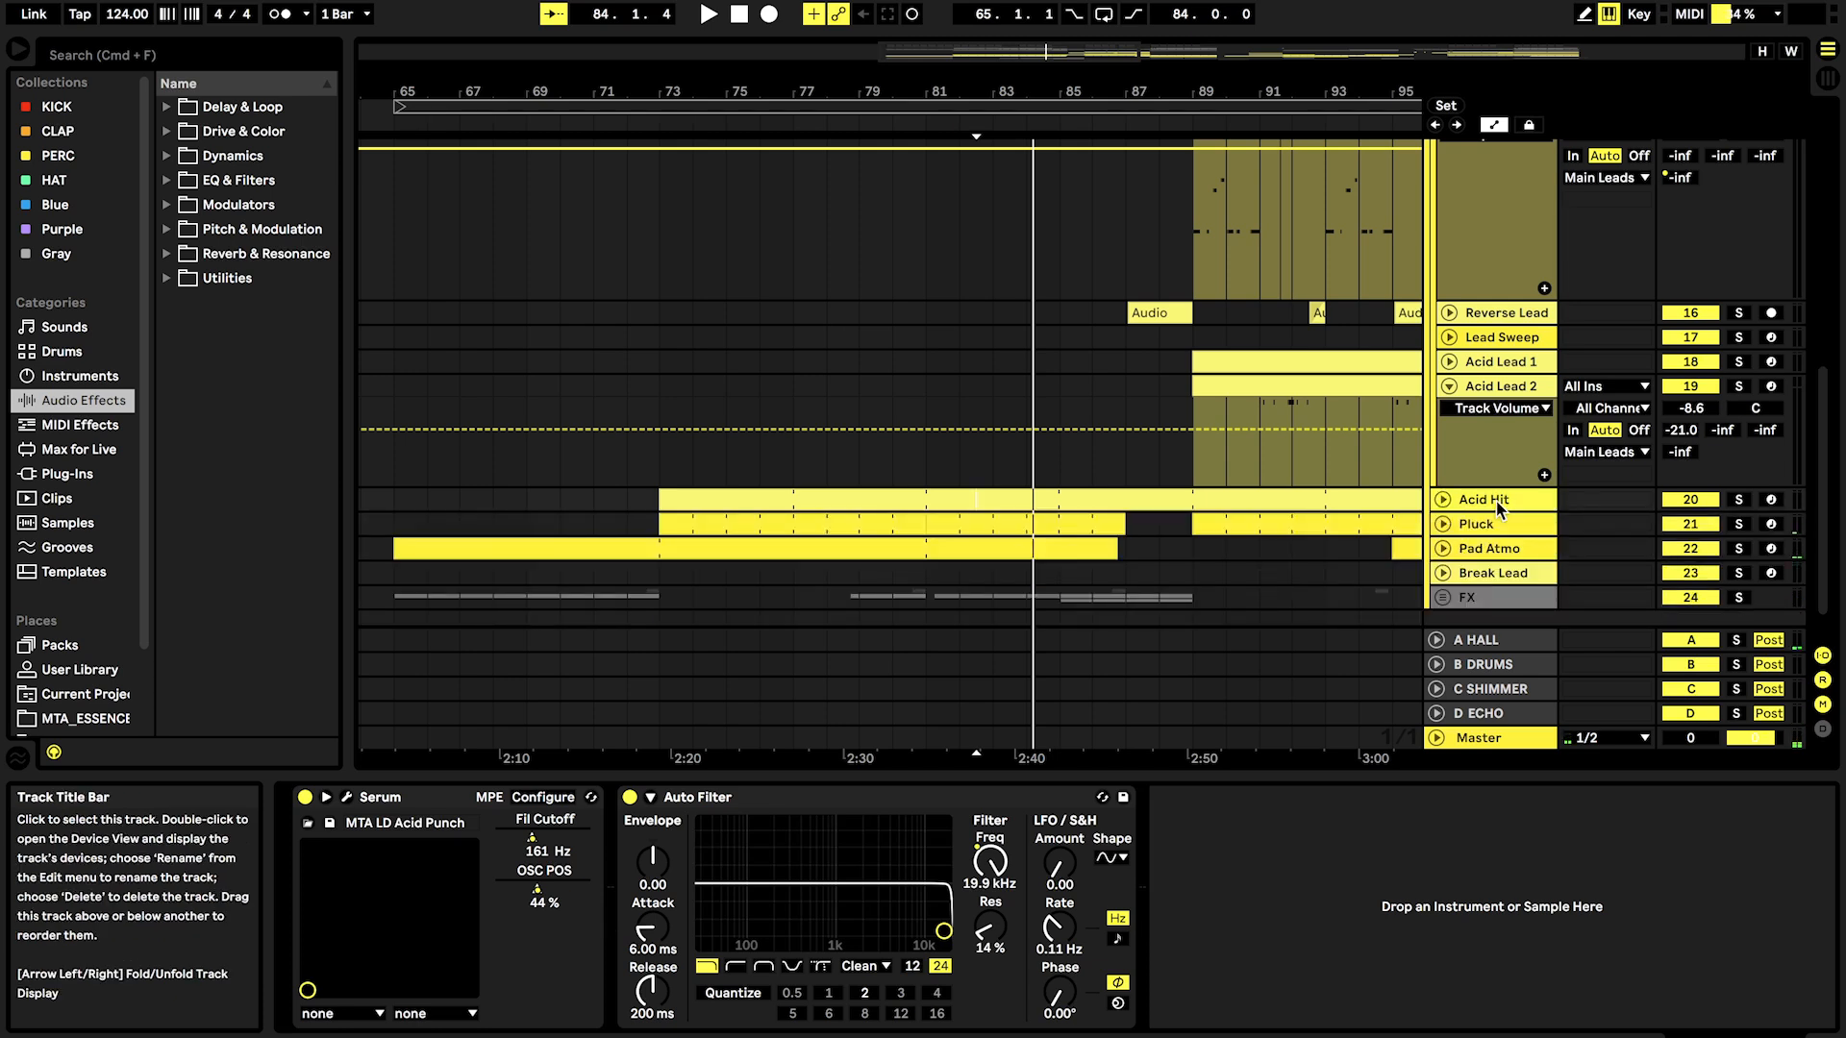
click(1497, 388)
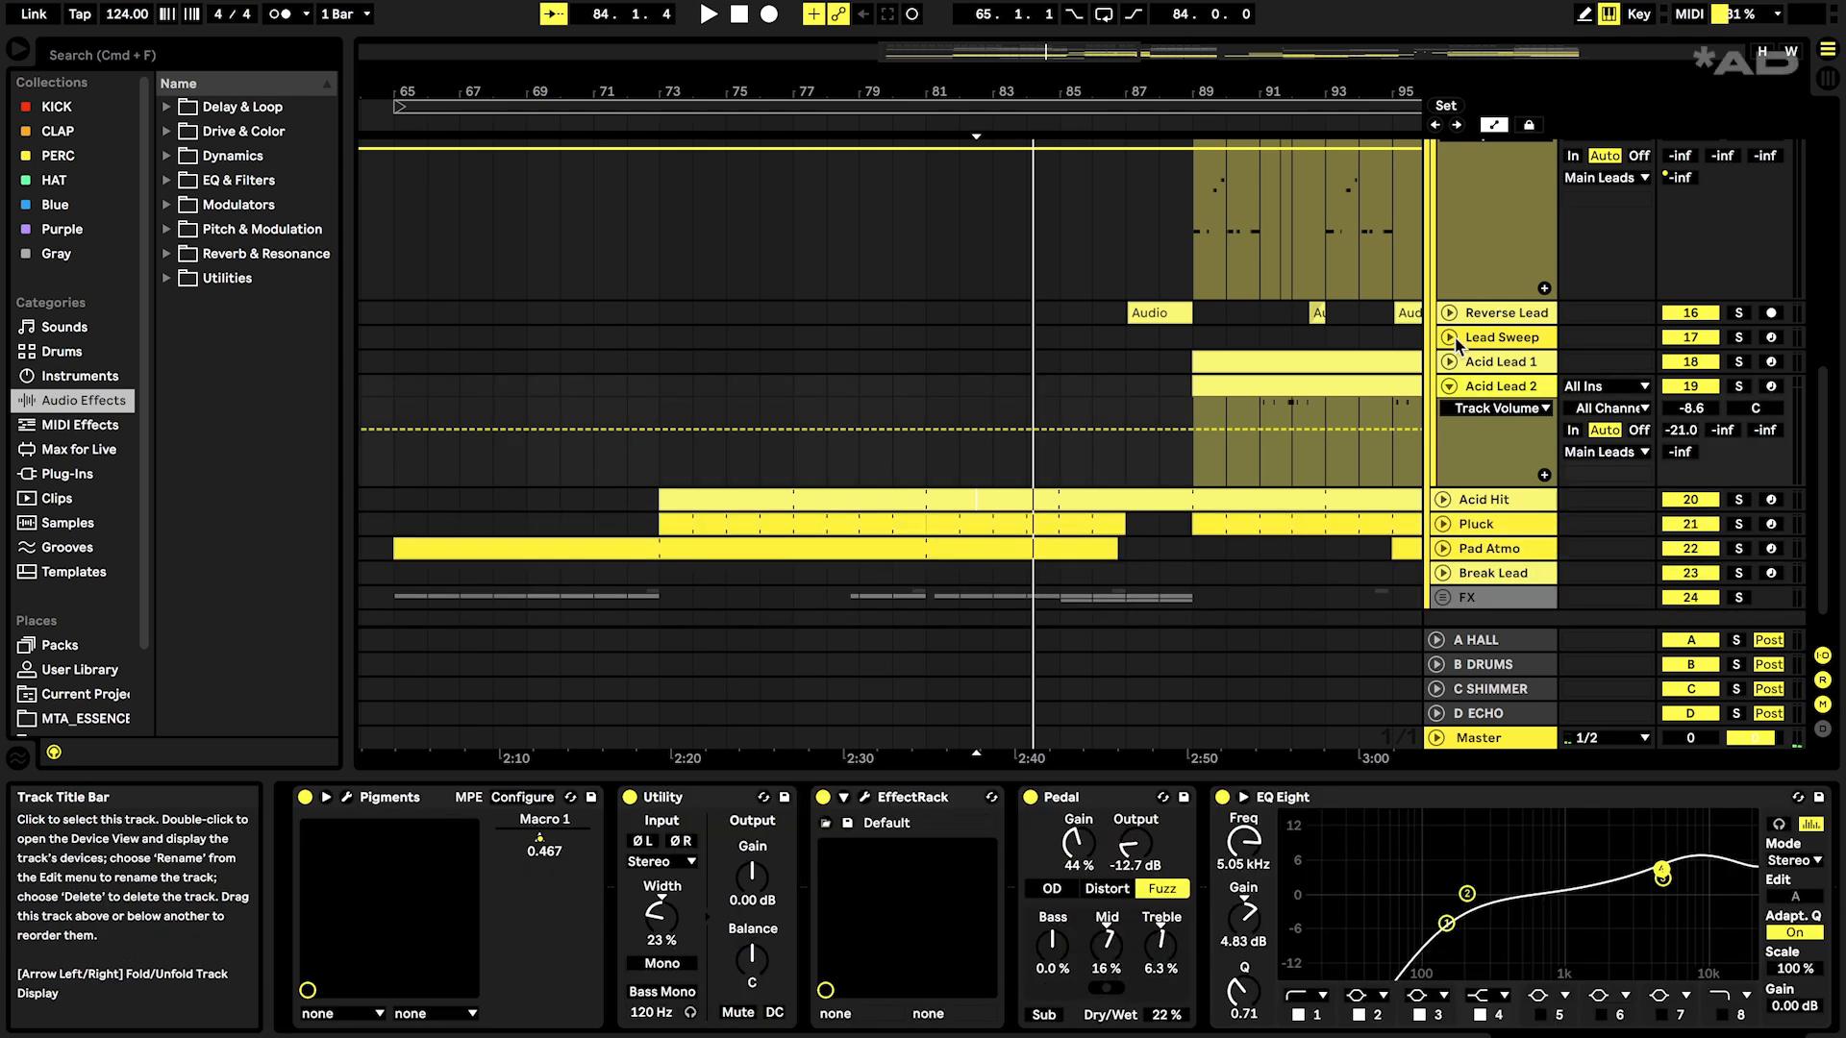
scroll(1452, 341, up, 3)
click(1450, 181)
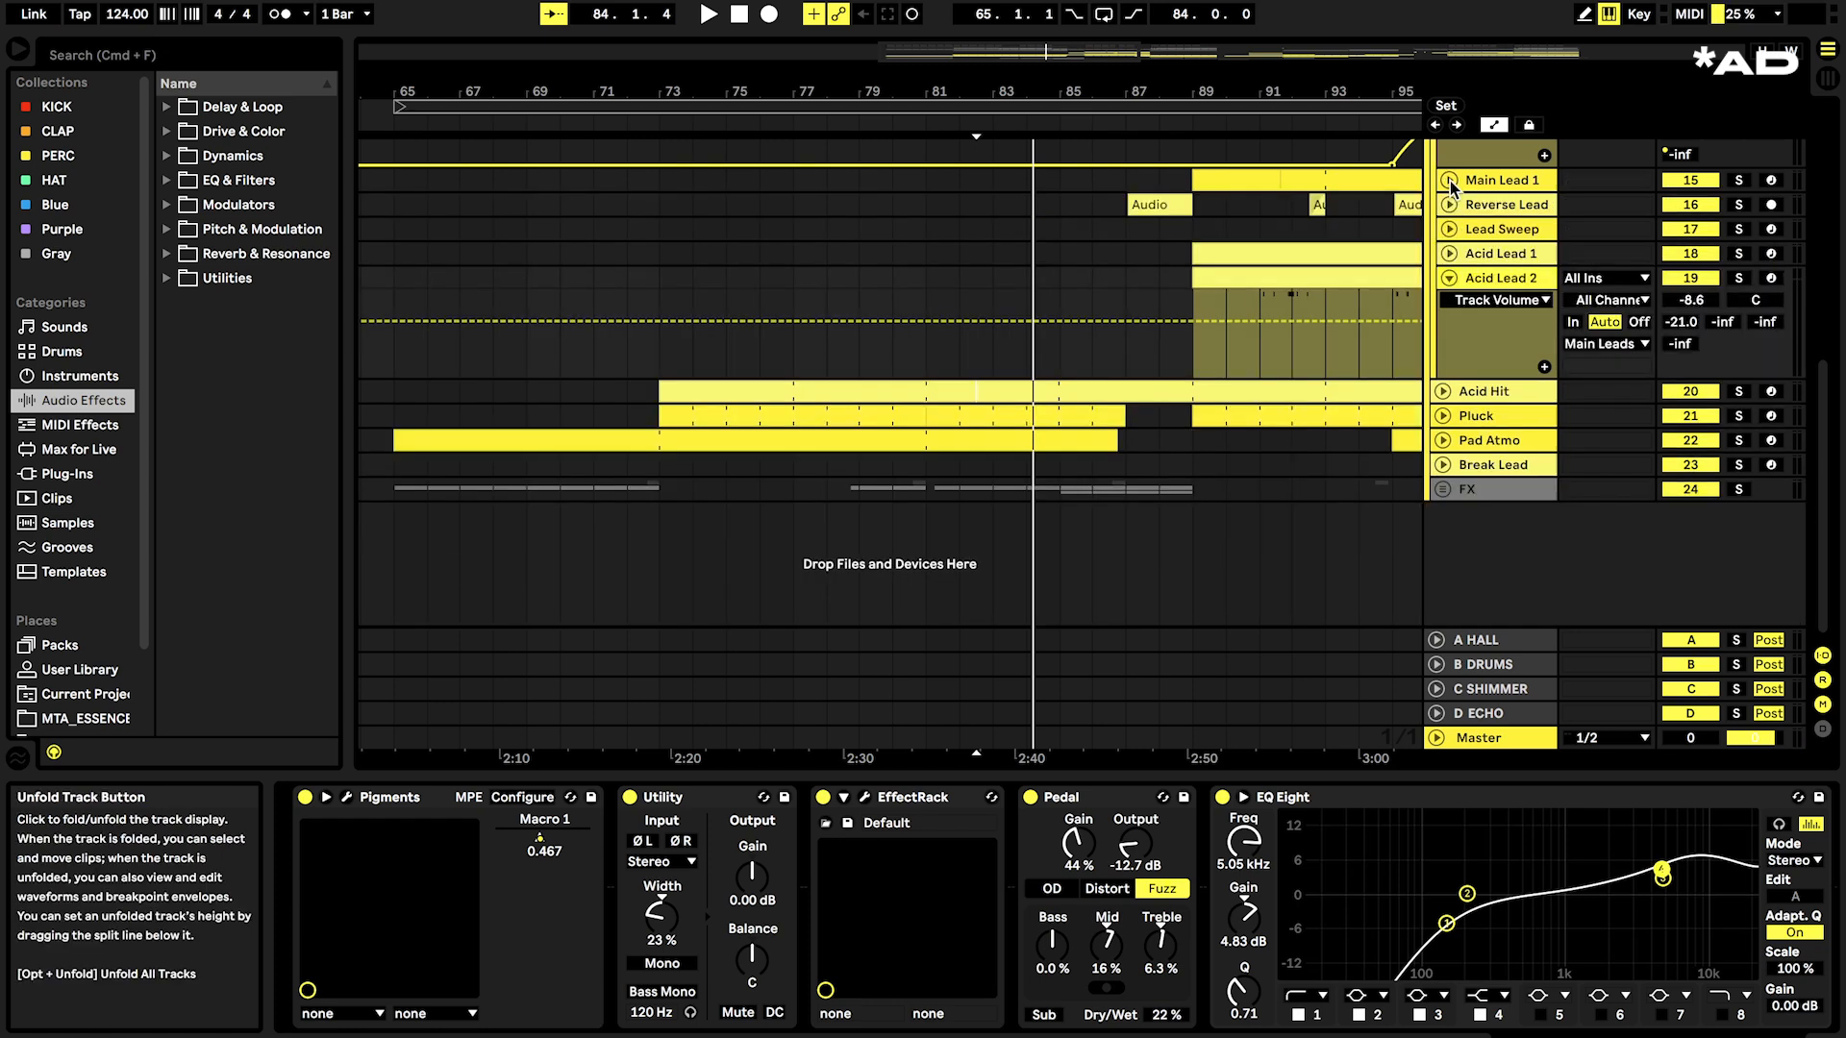
scroll(1129, 308, down, 4)
scroll(1130, 309, right, 1)
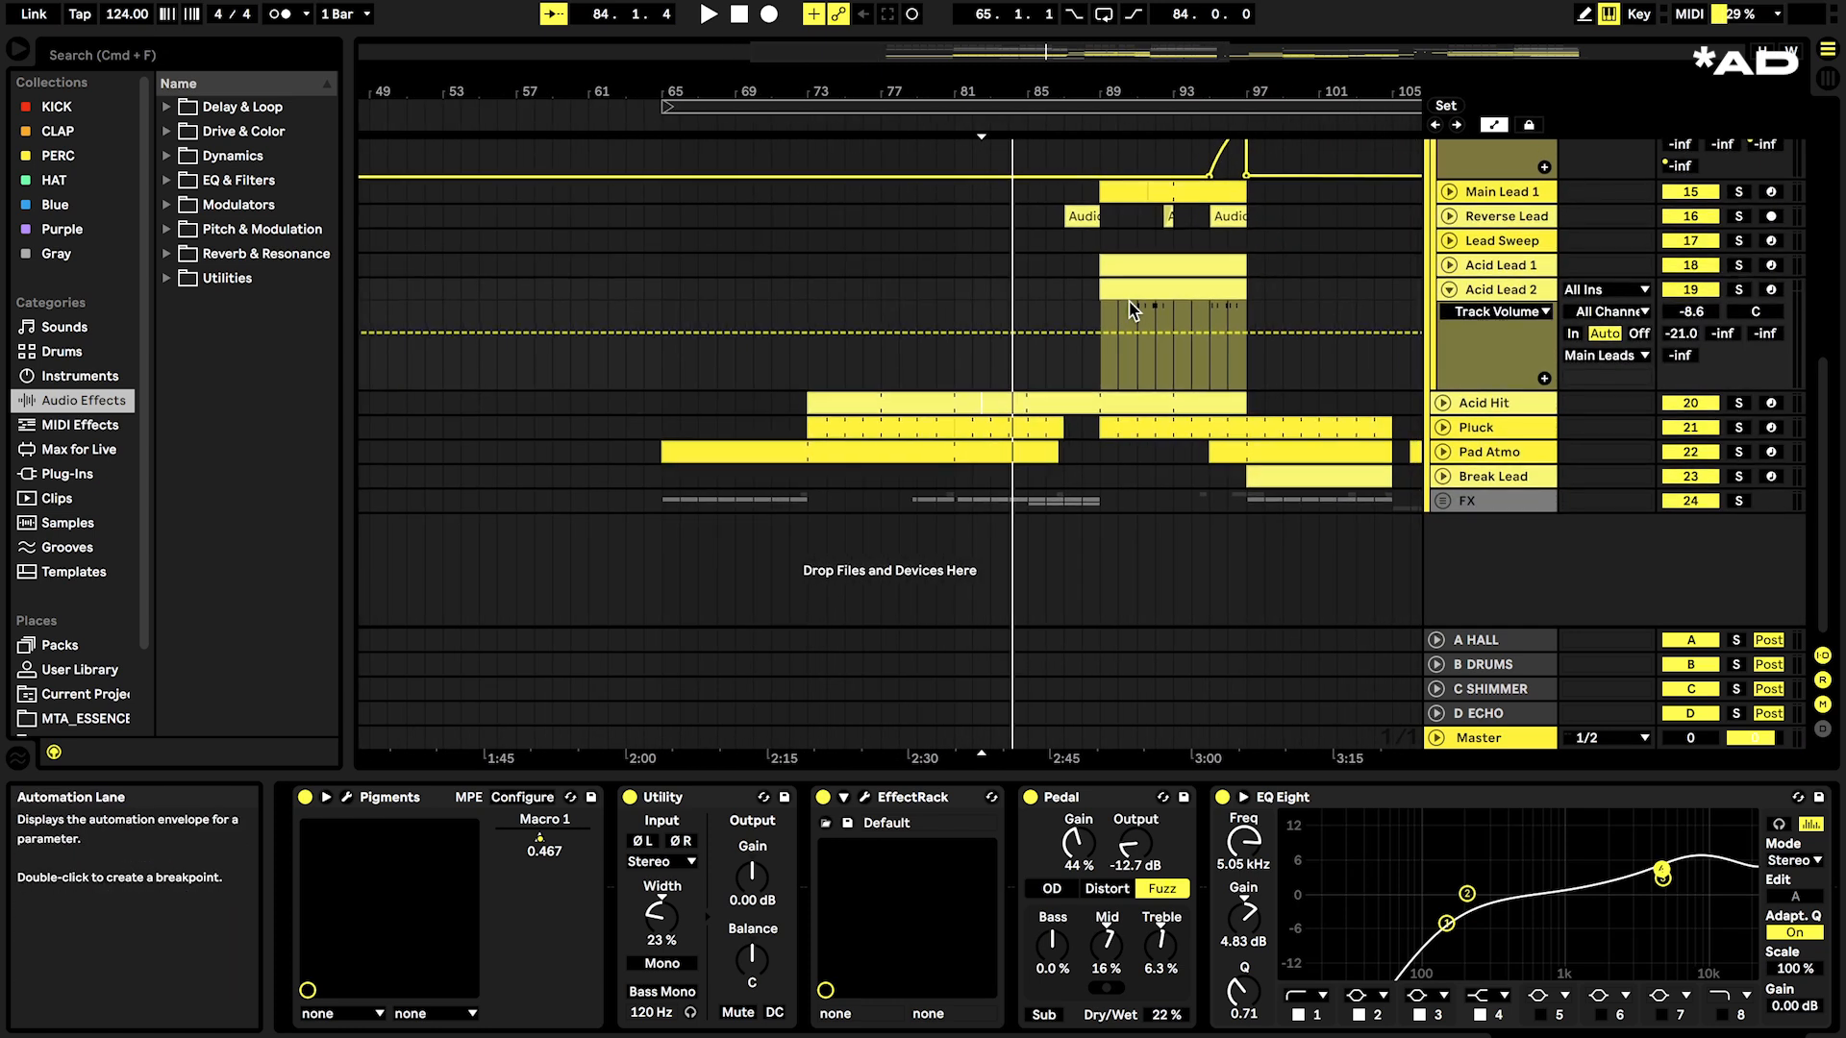
drag(985, 89, 983, 152)
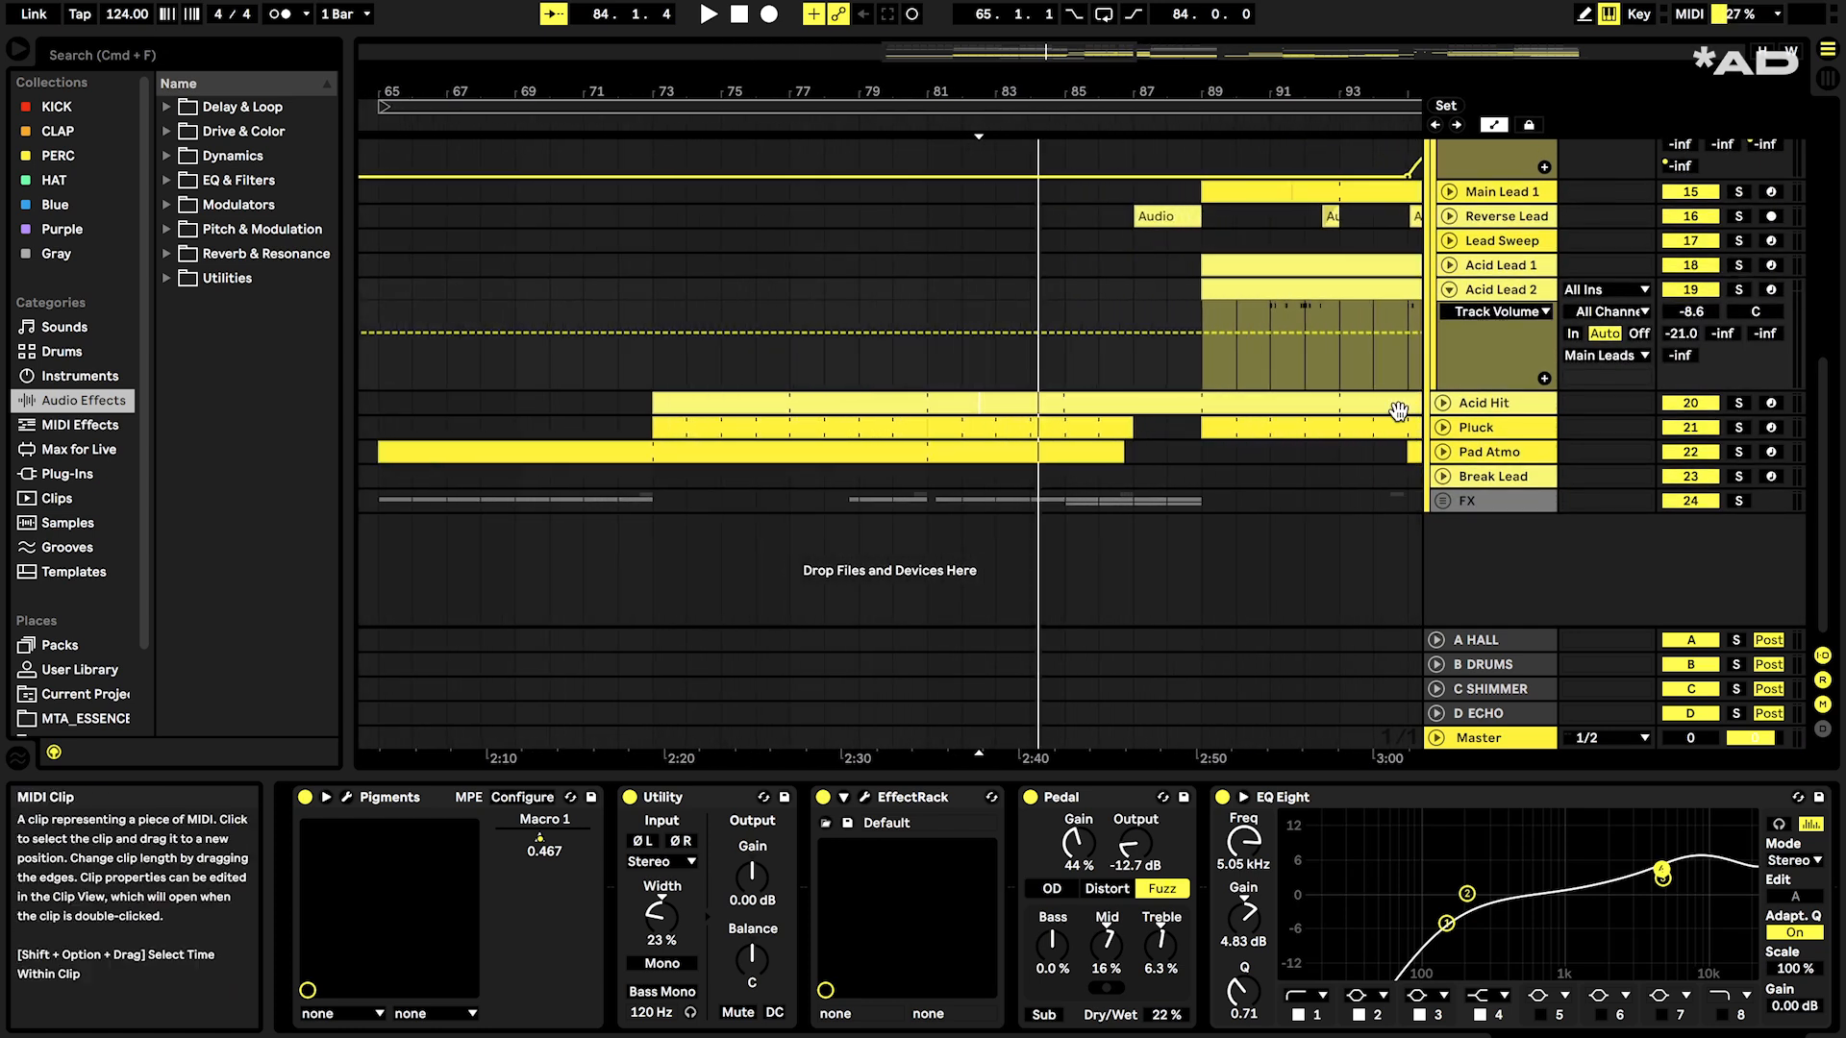
Step: Unfold and solo the Pluck track, play it from bar 73, and jump playback ahead to bar 81
click(1444, 427)
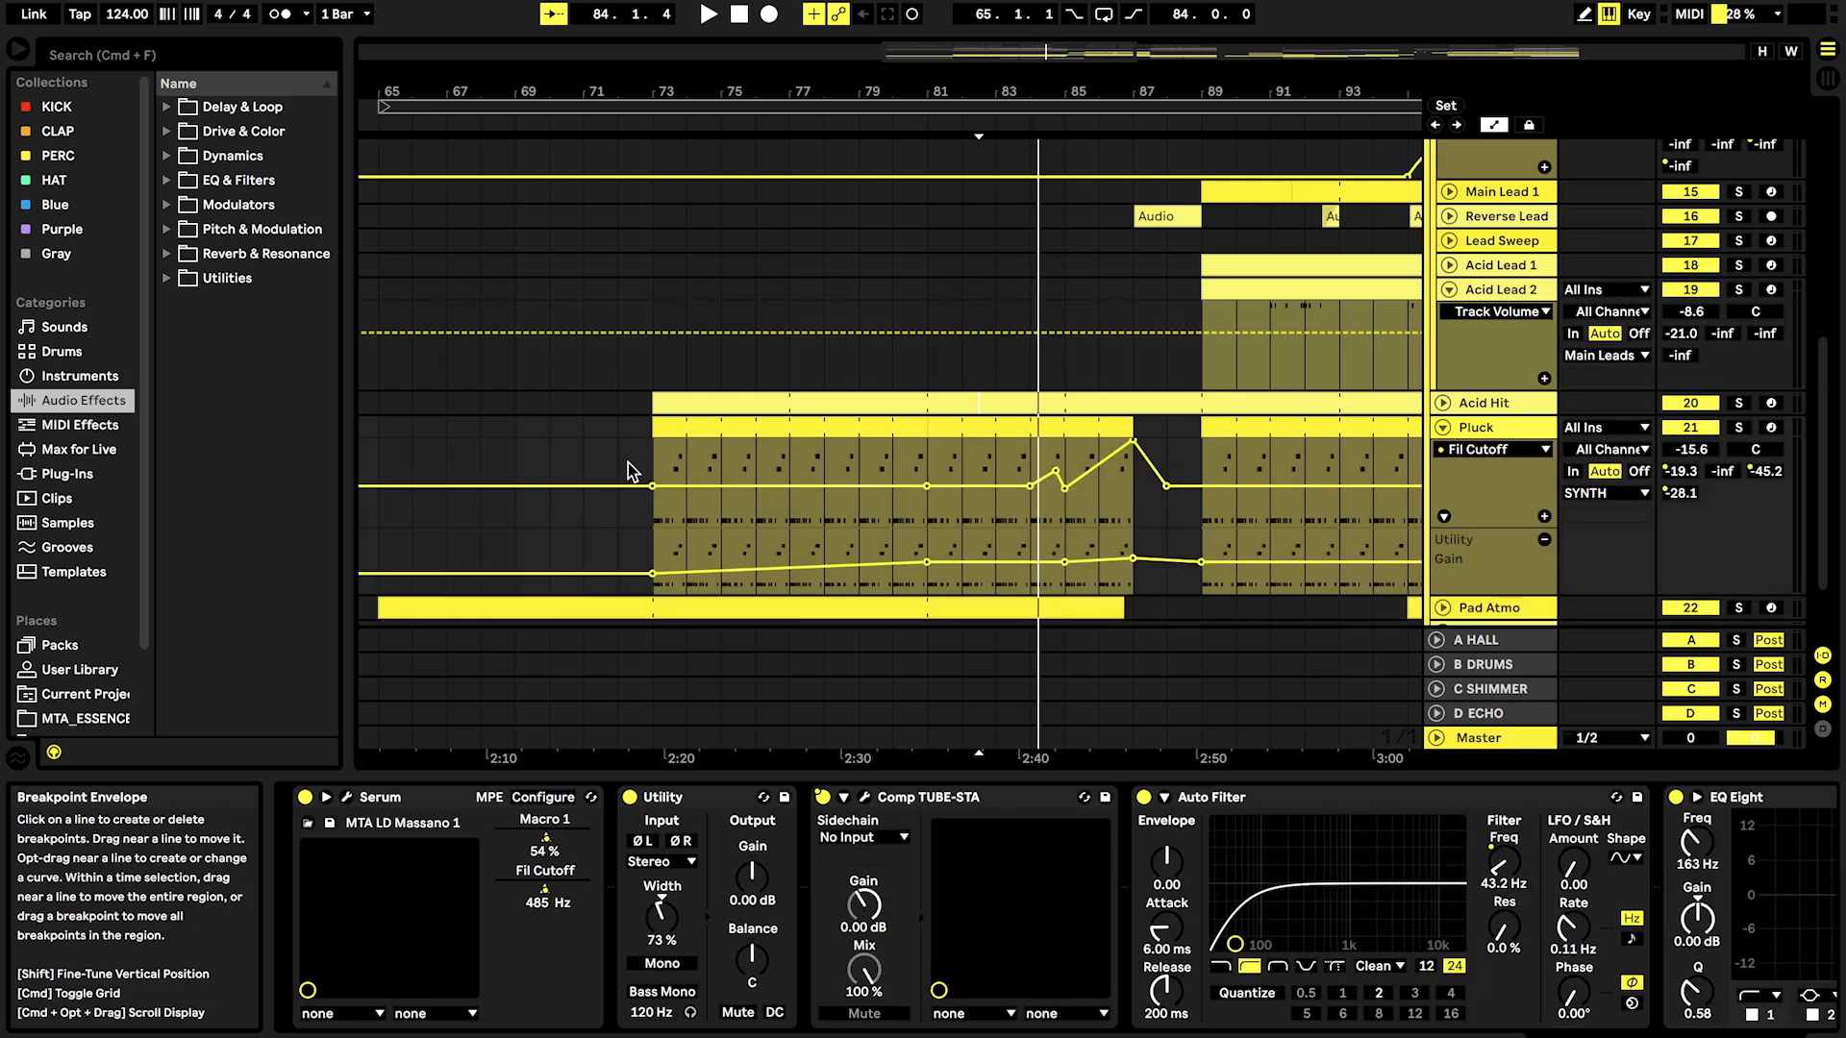
click(653, 463)
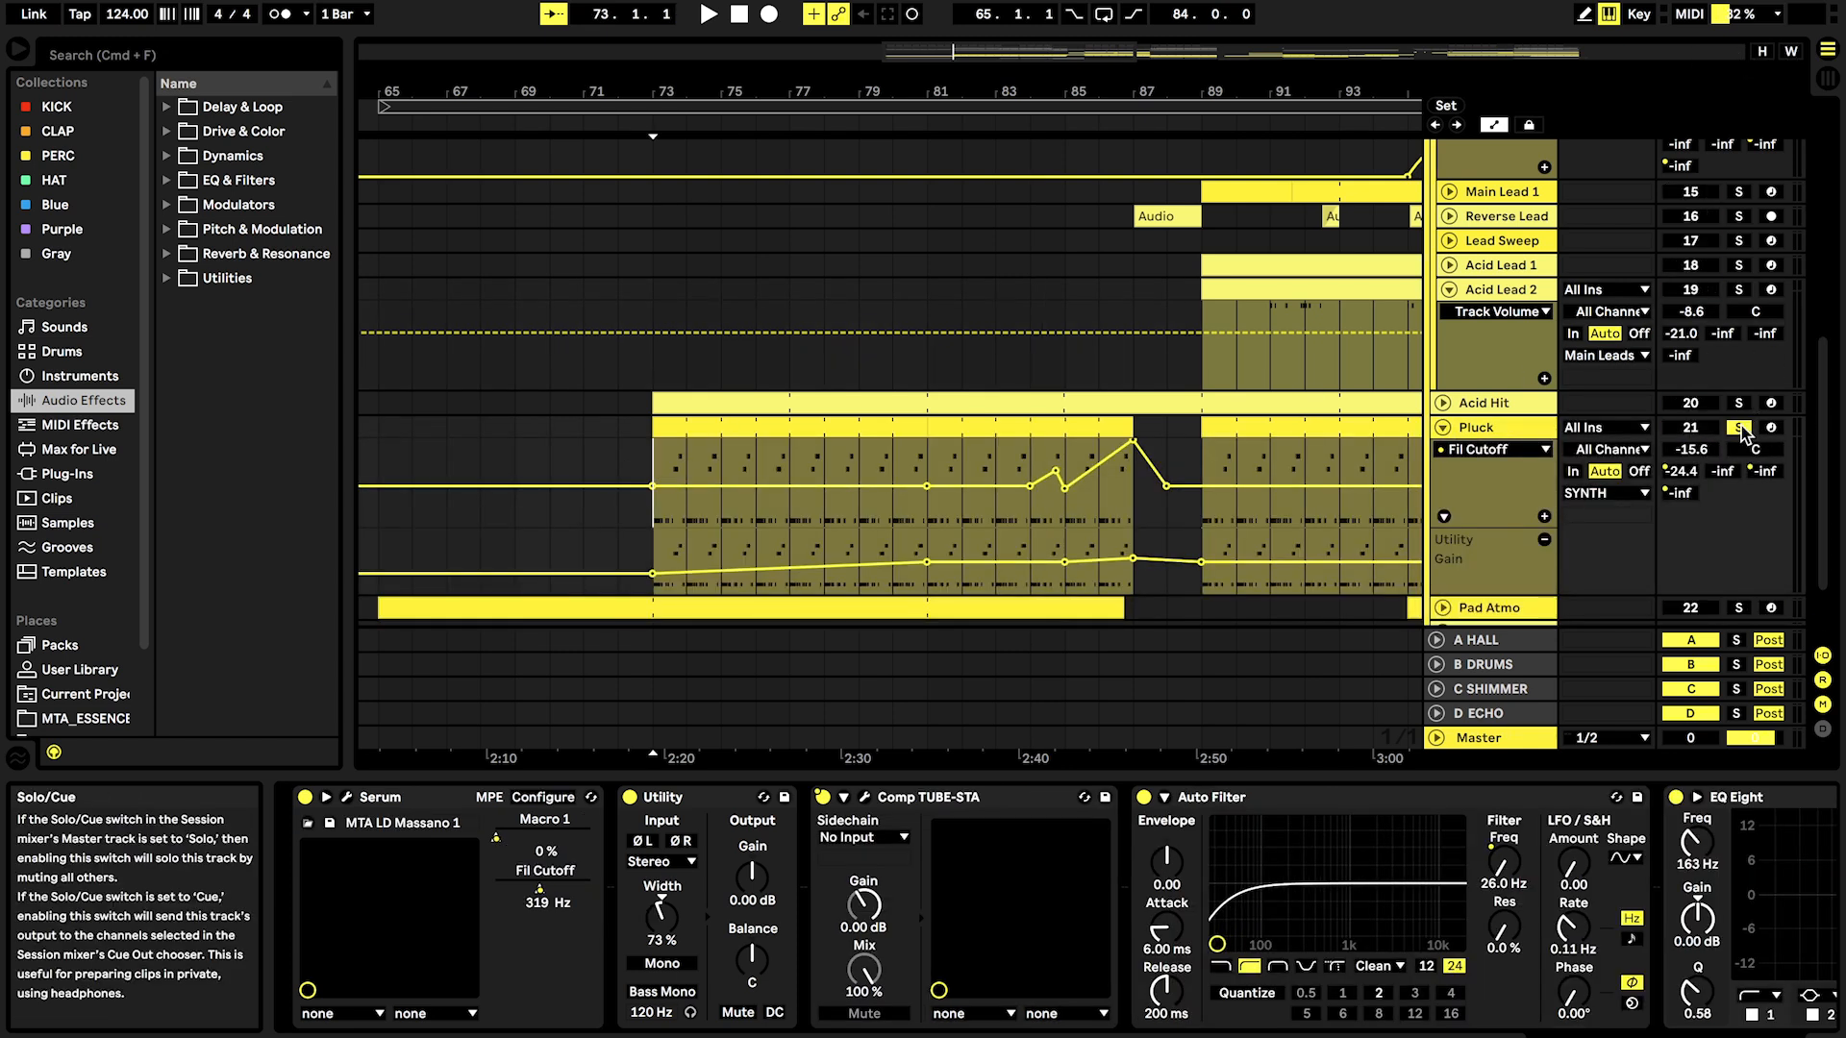
key(space)
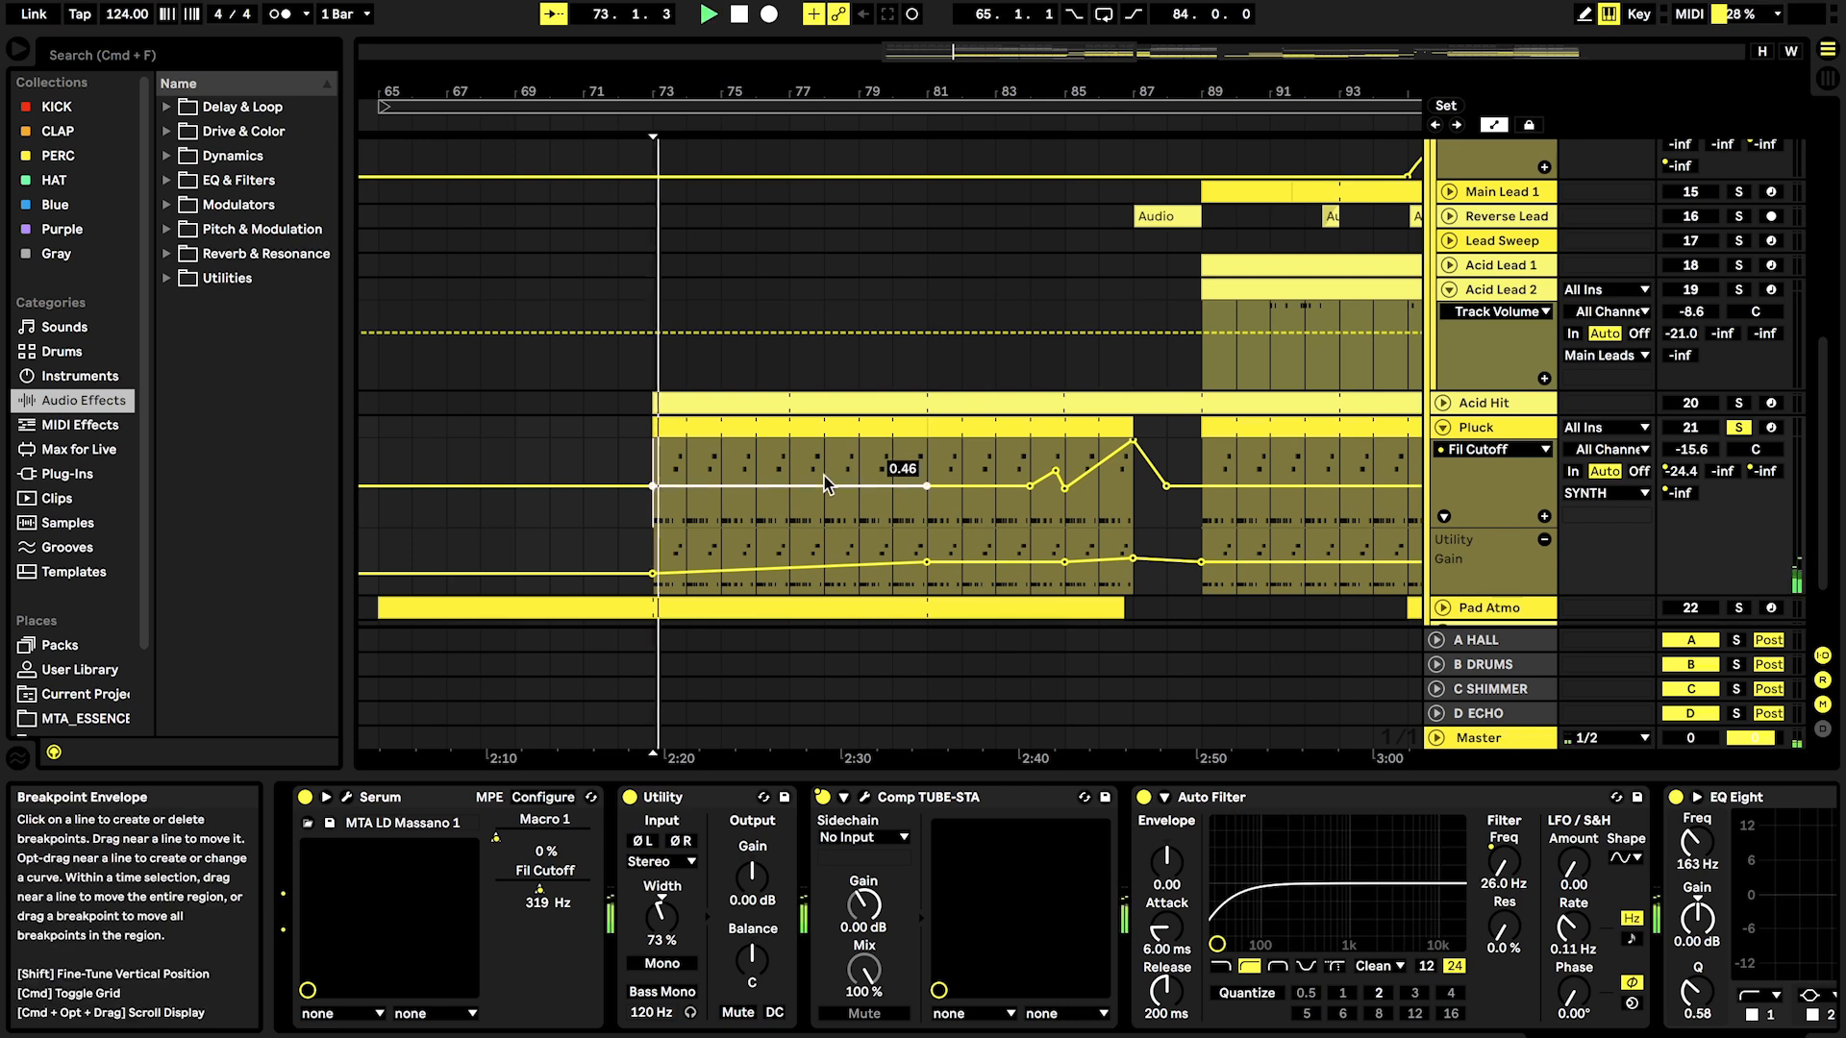
click(929, 462)
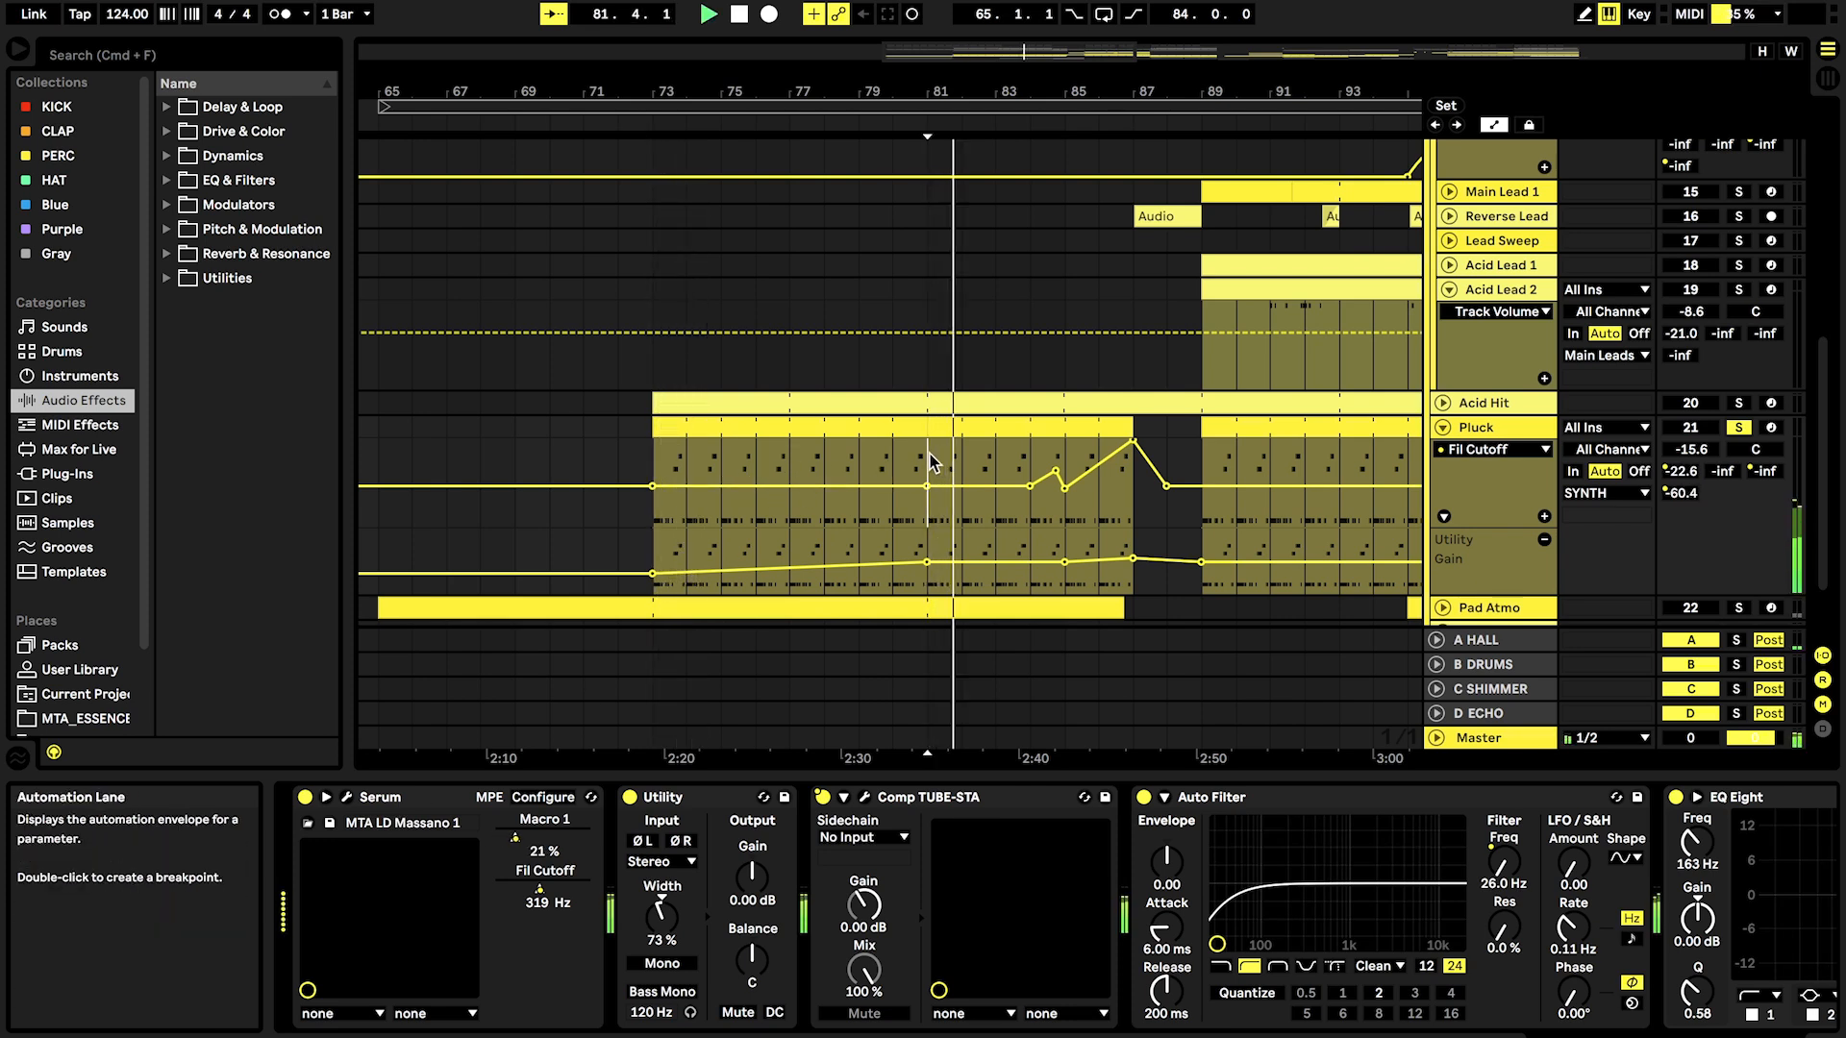
scroll(1086, 498, up, 2)
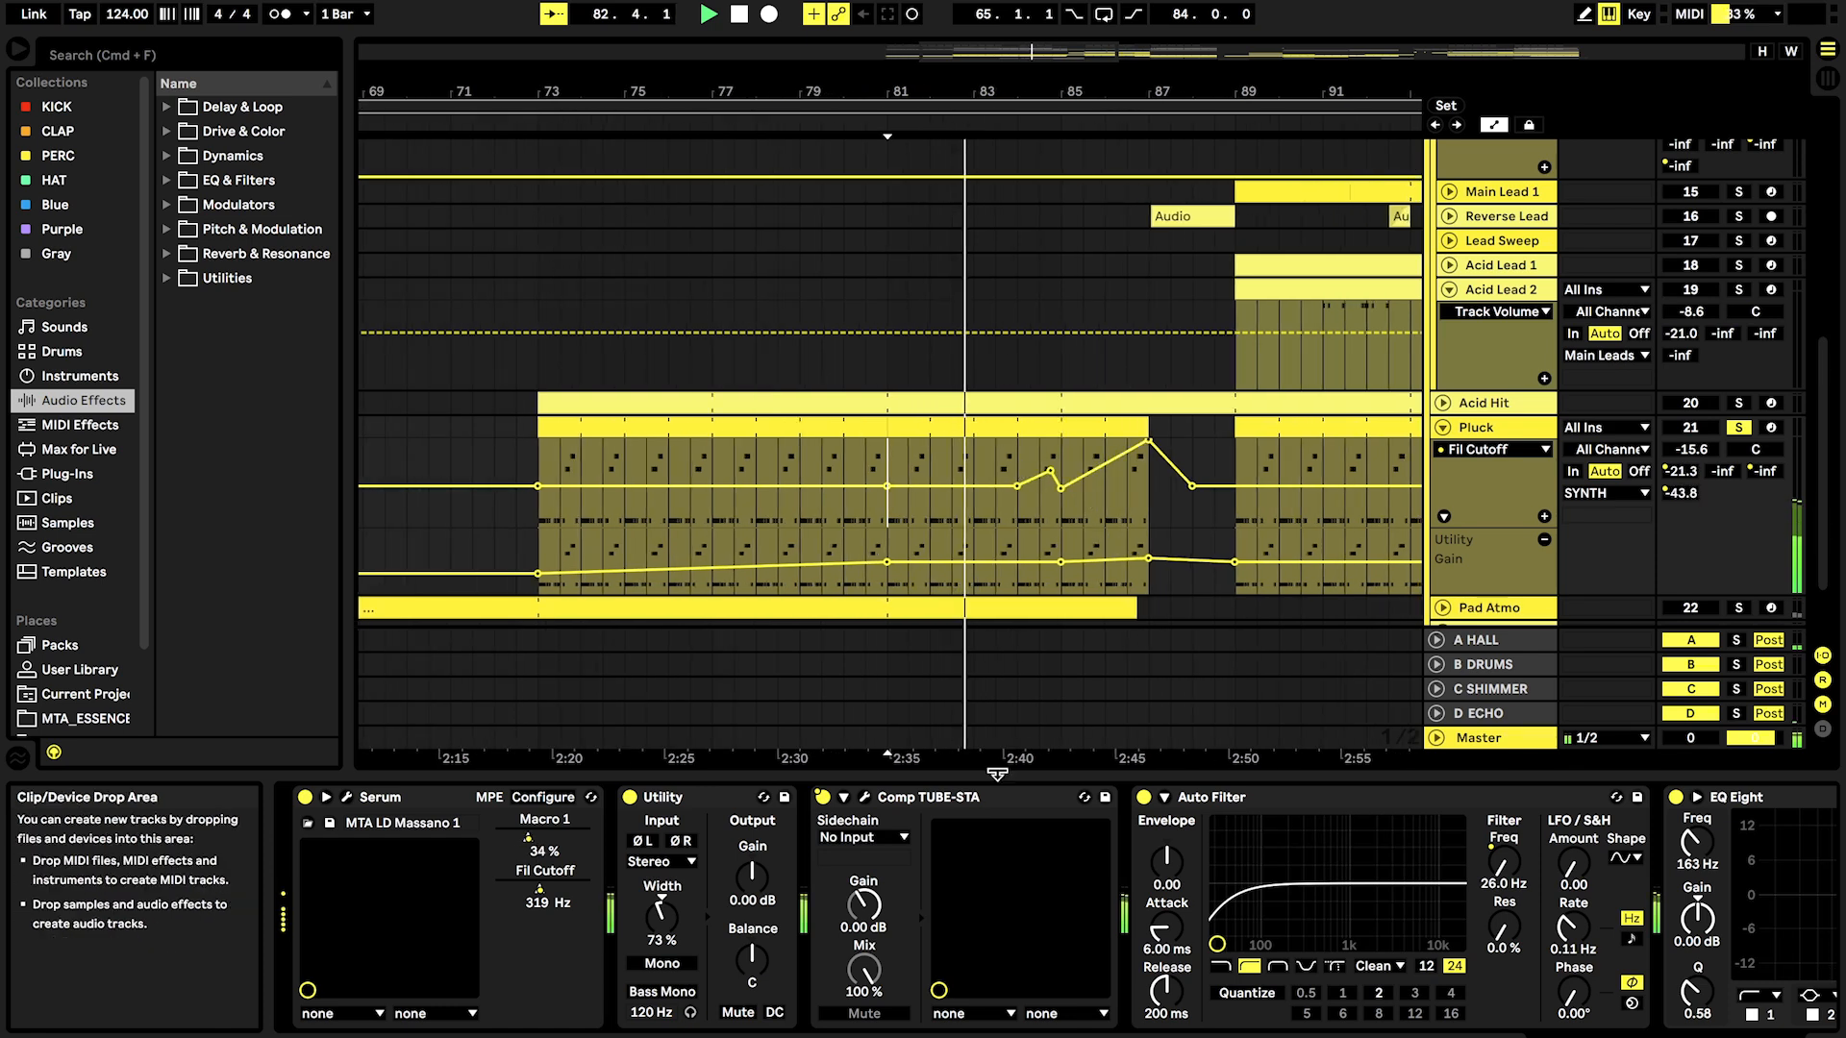
double_click(1222, 798)
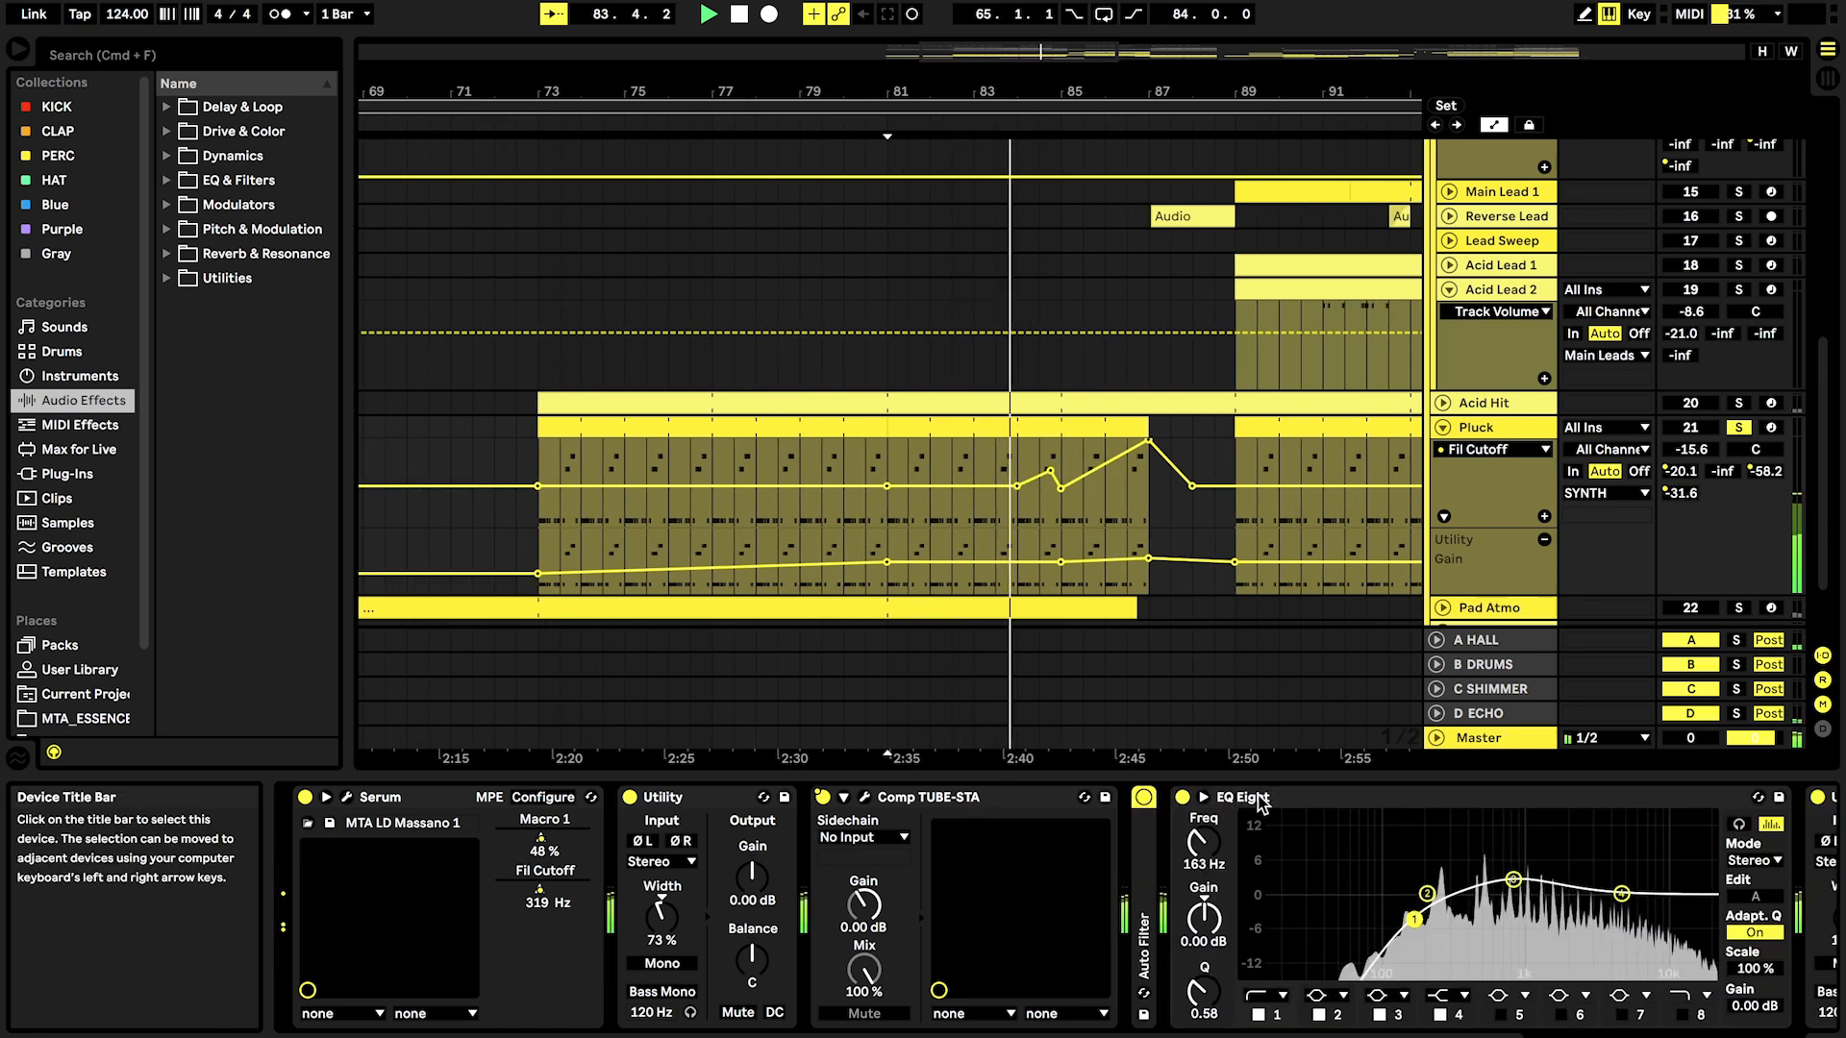
double_click(1254, 798)
double_click(1255, 798)
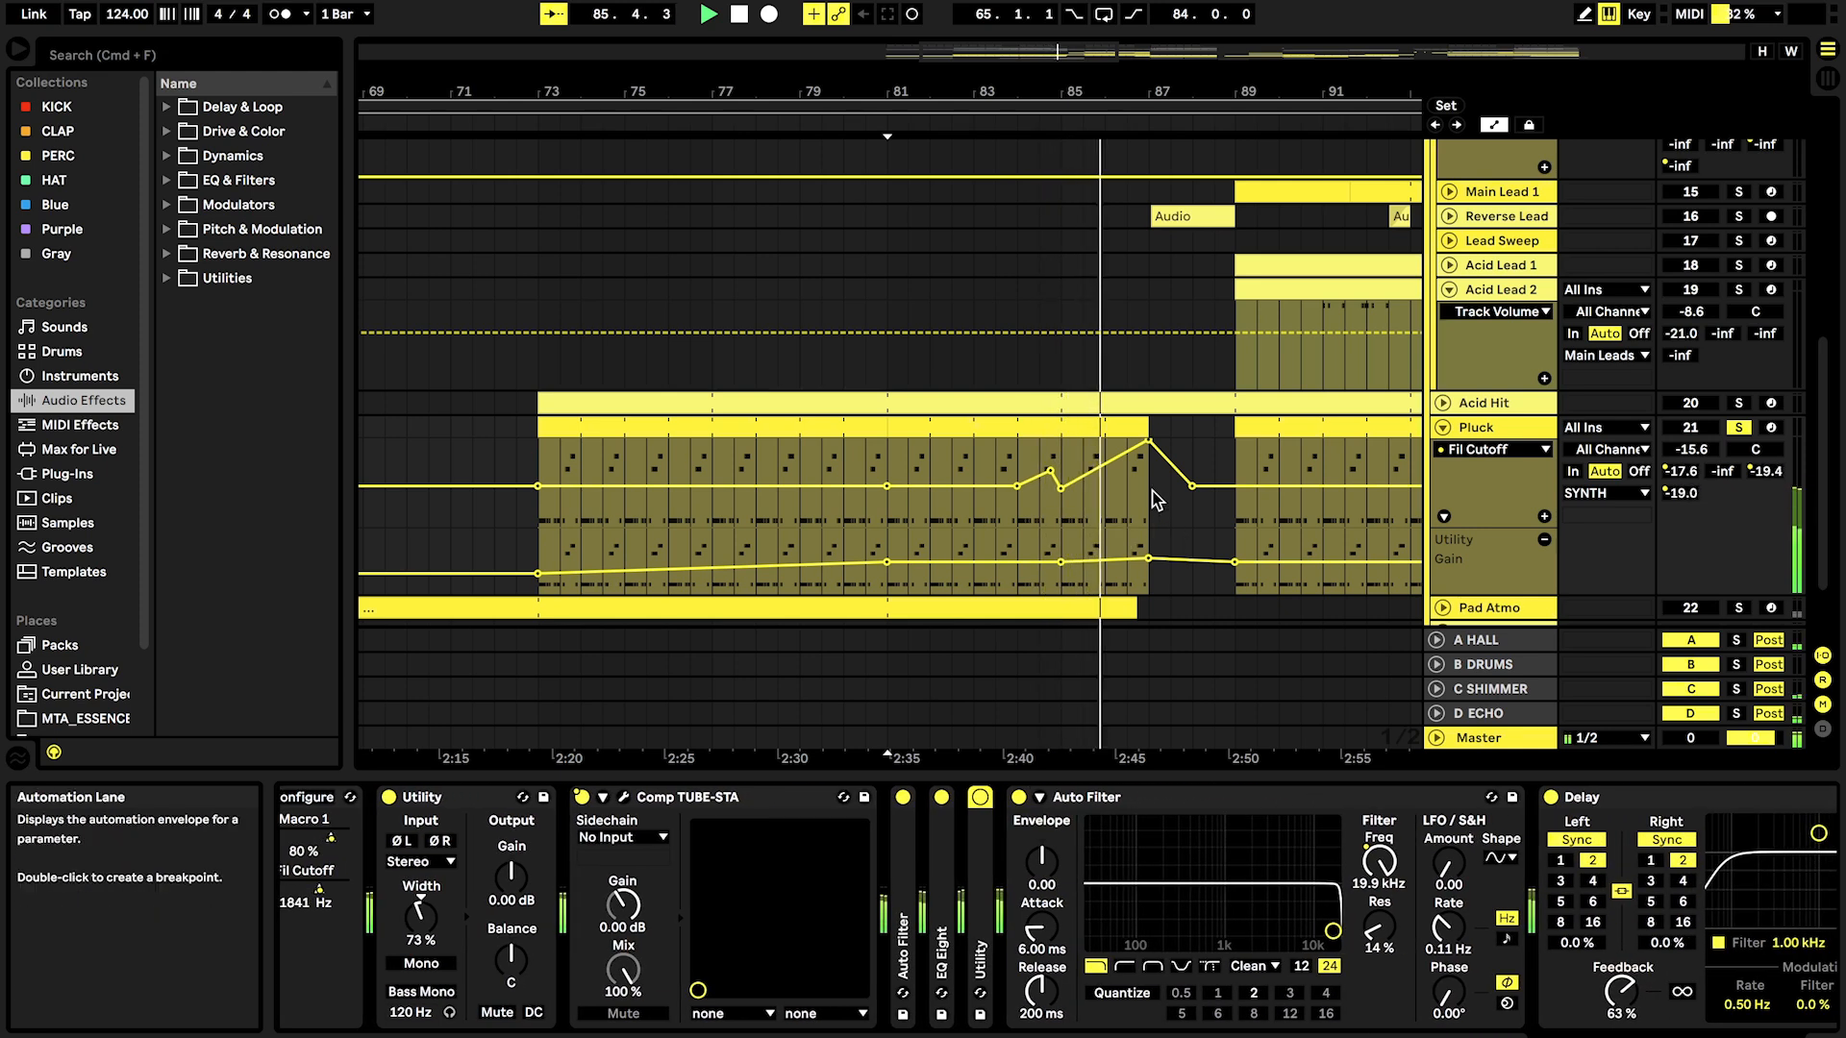
Step: Play the soloed Pluck track through its gap after bar 87, then stop playback around bar 88
scroll(1149, 505, up, 3)
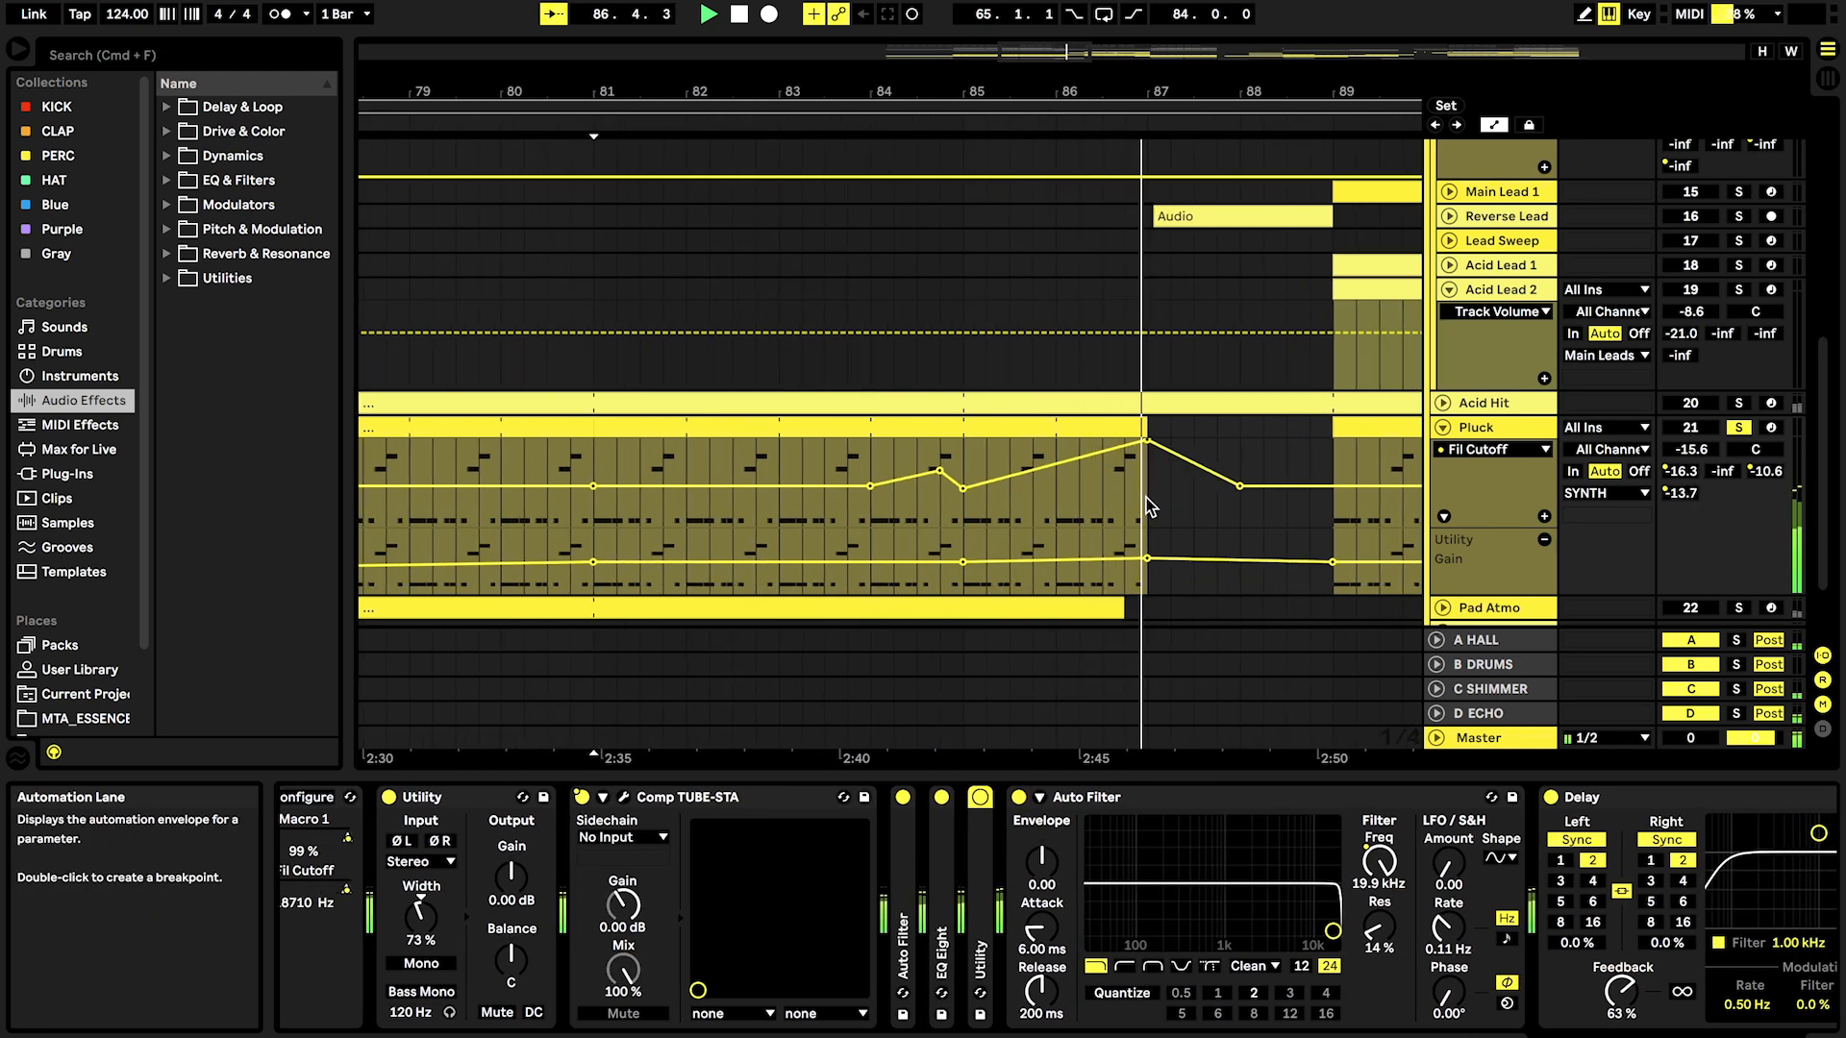
scroll(1148, 507, down, 2)
scroll(1149, 506, down, 1)
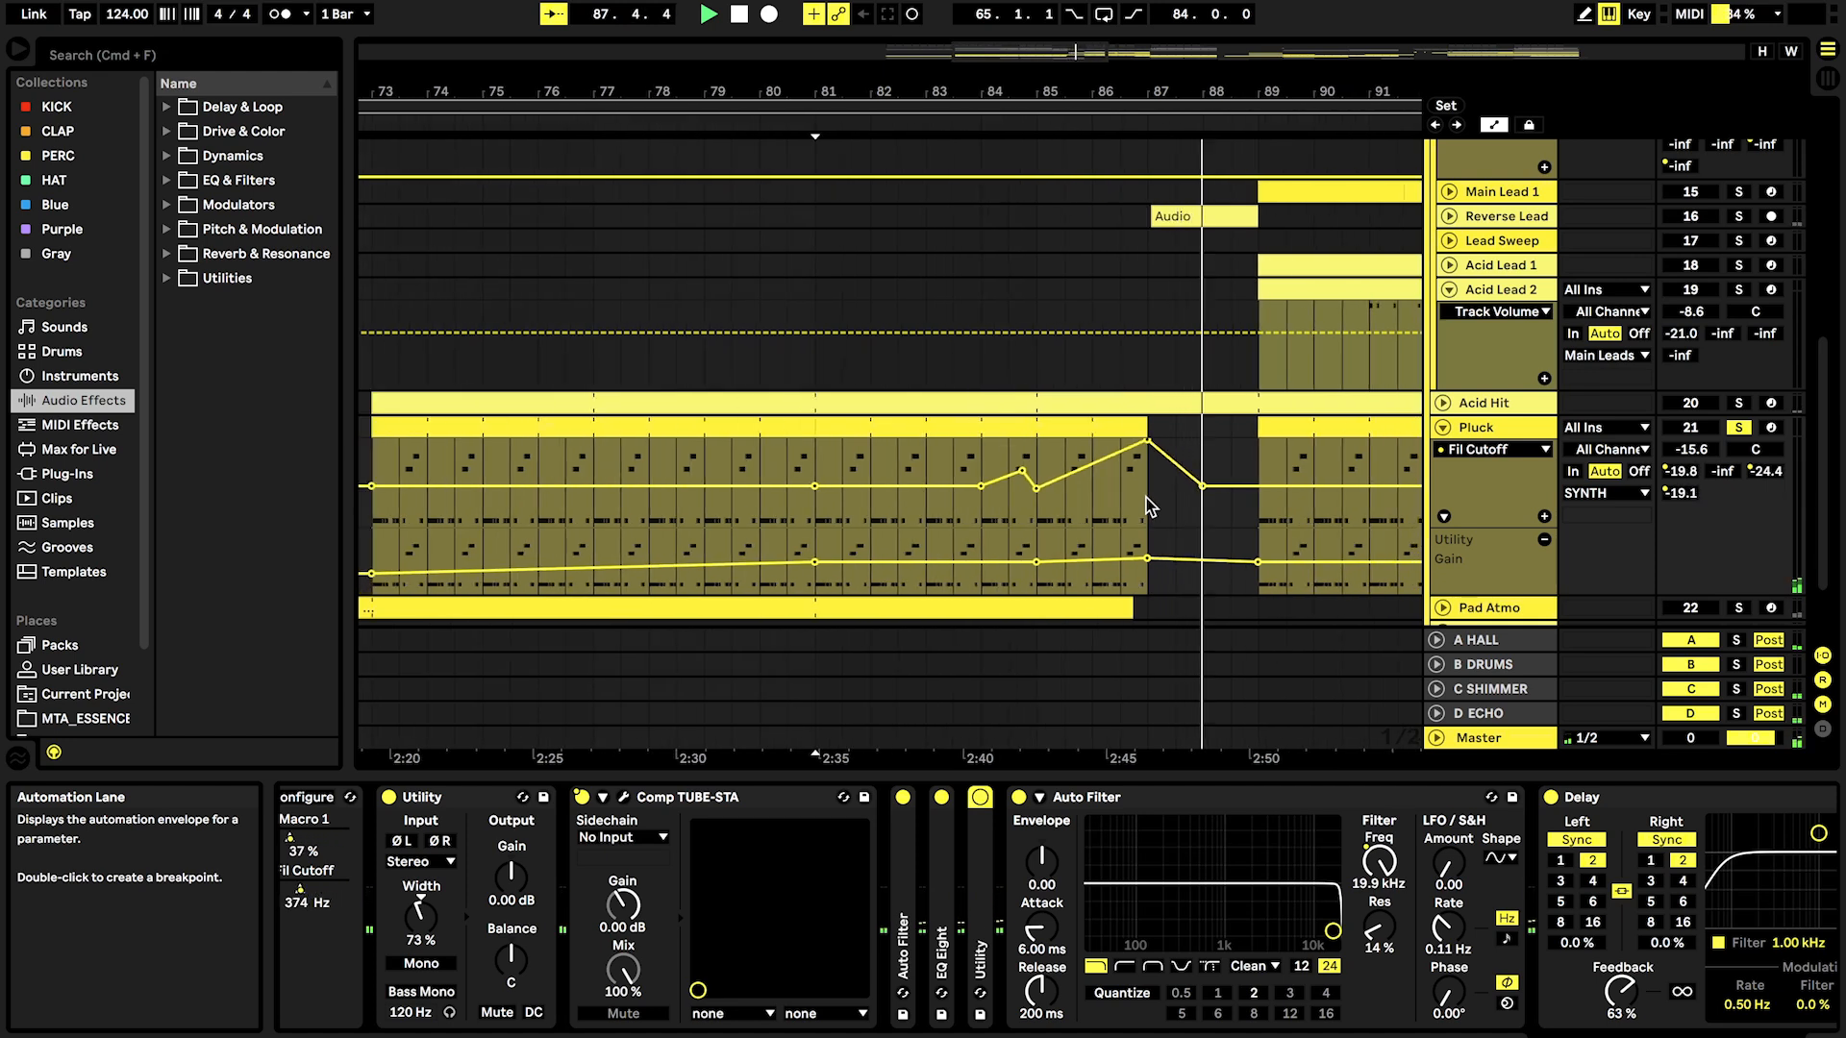
key(space)
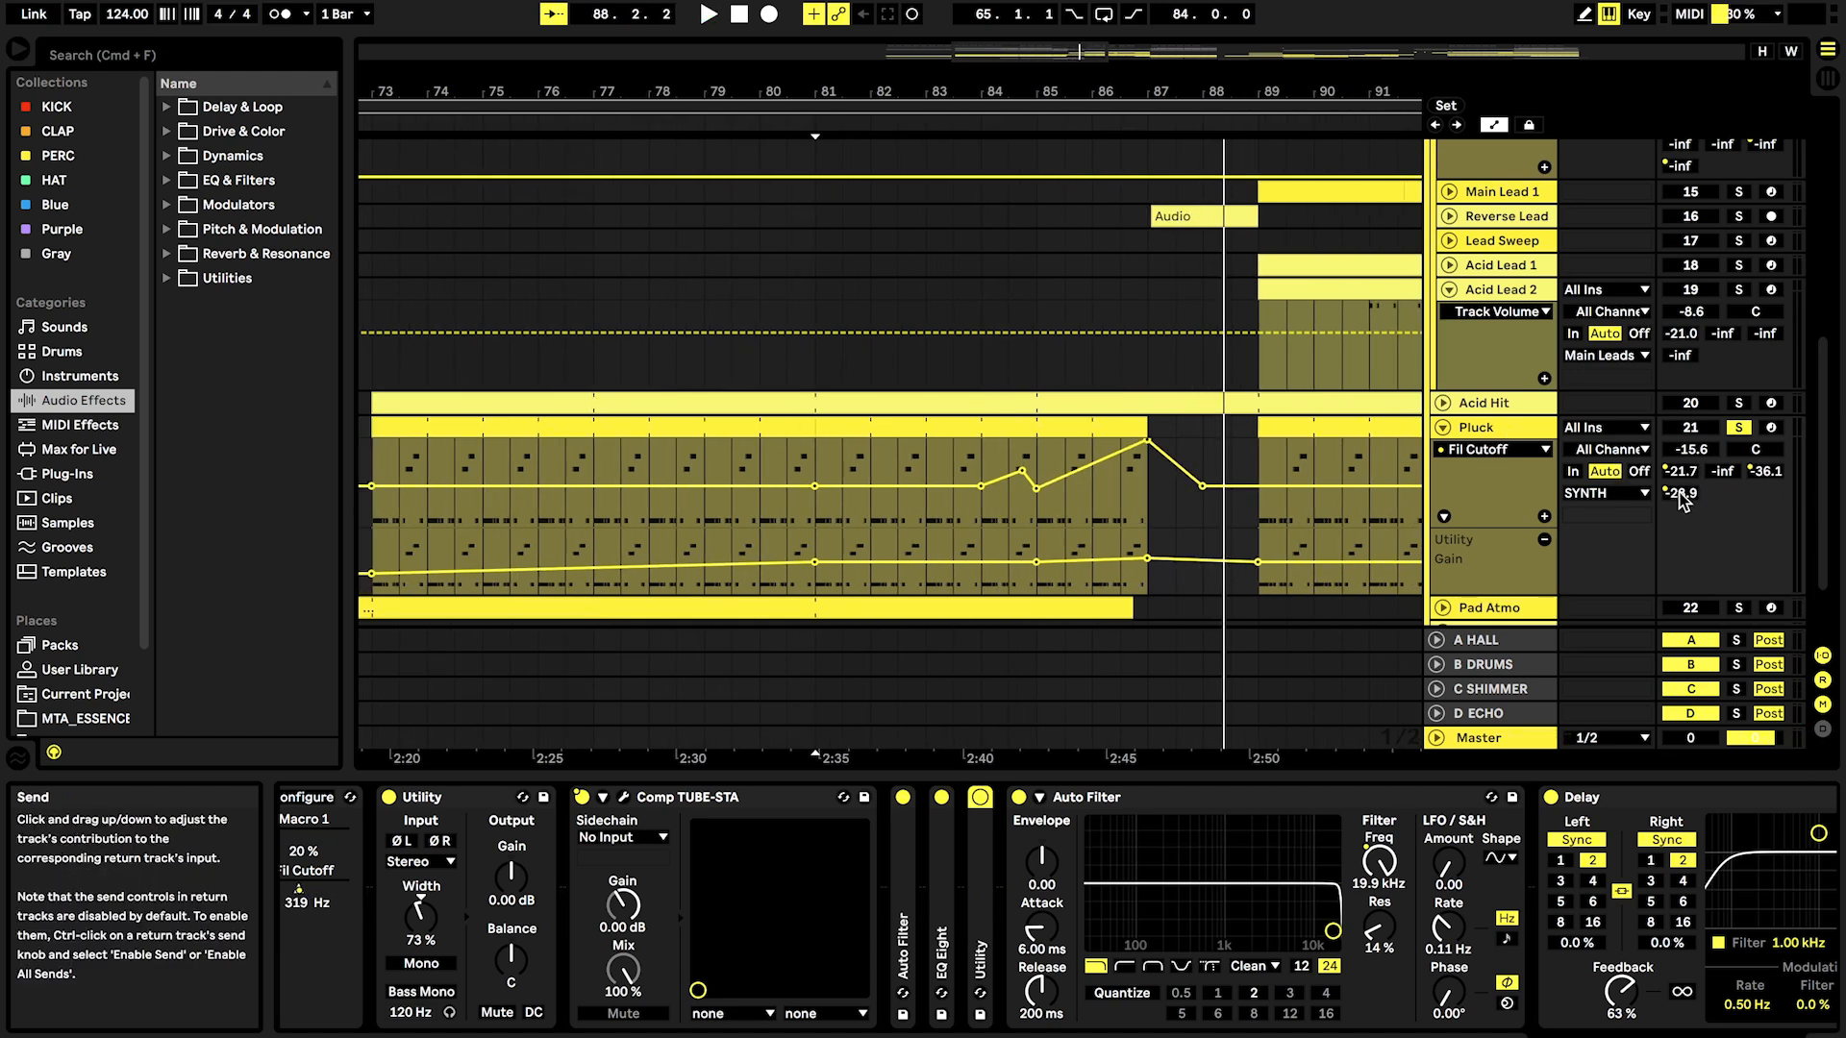
Step: Show Pluck's D-ECHO send automation and bring the track's device chain back into view
click(1682, 492)
click(1767, 471)
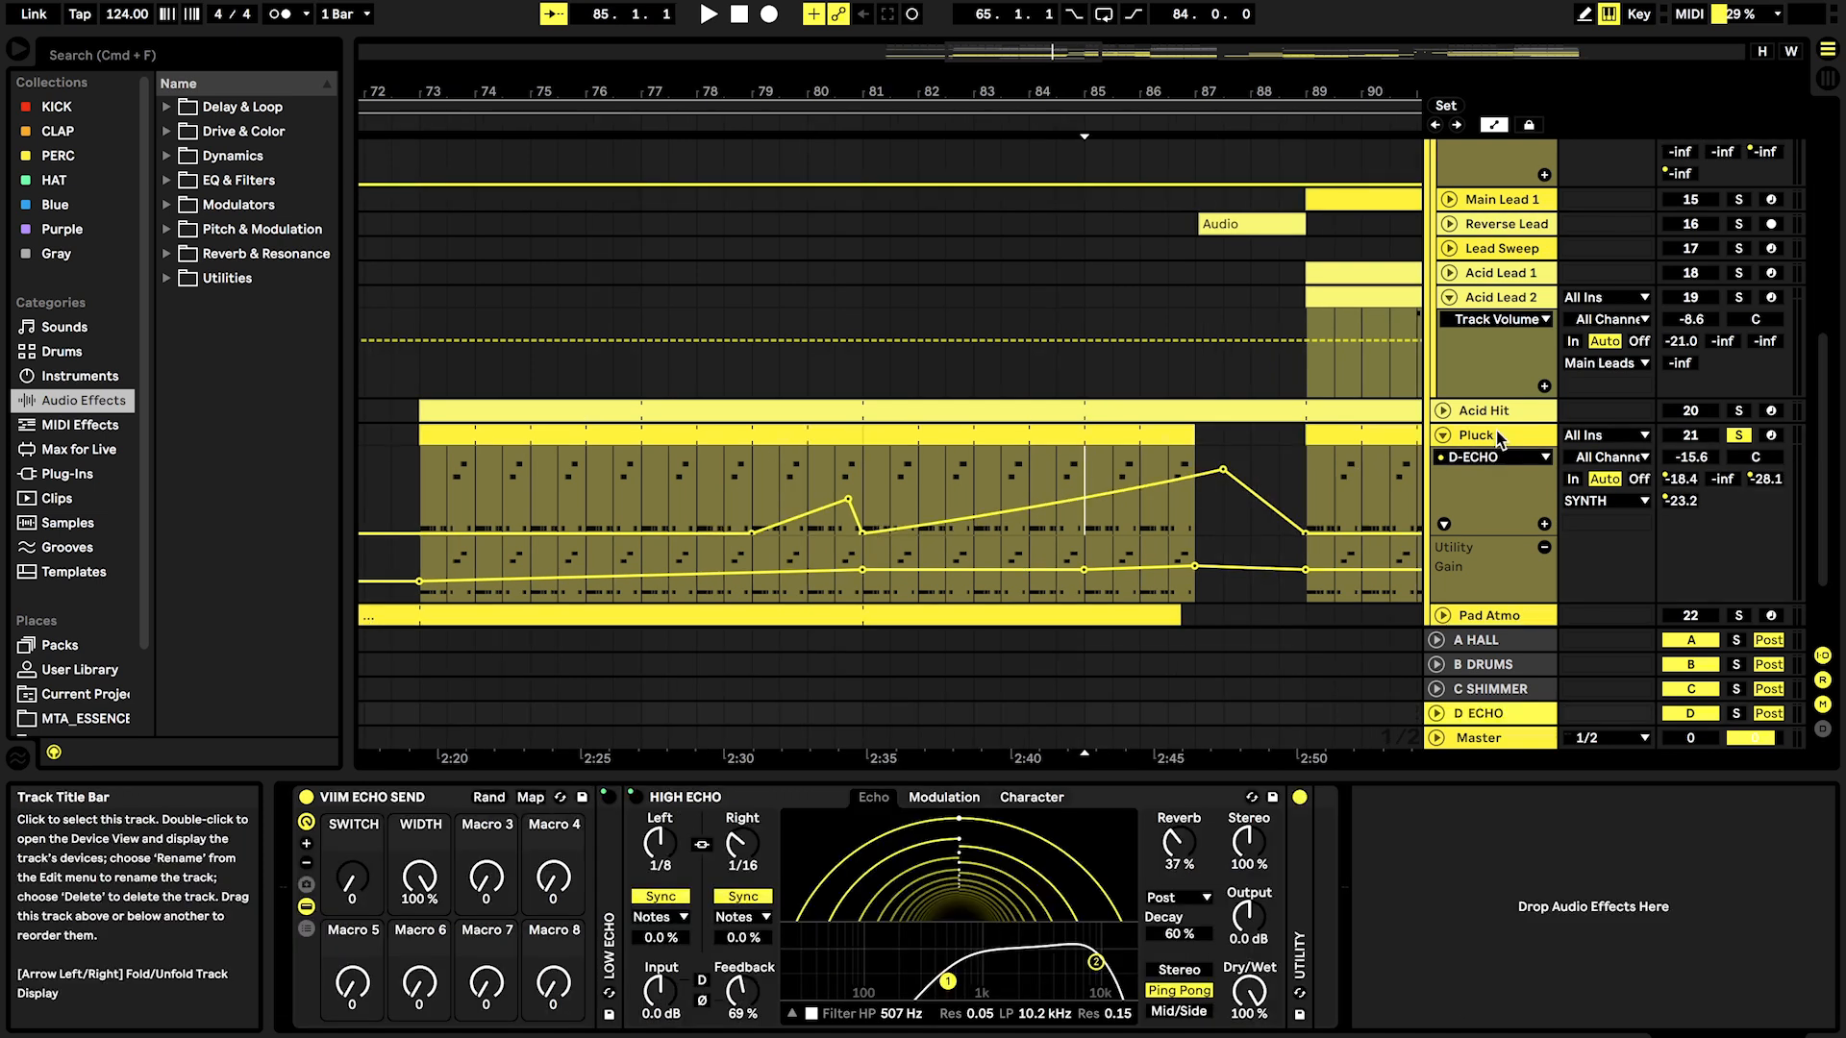
click(1499, 438)
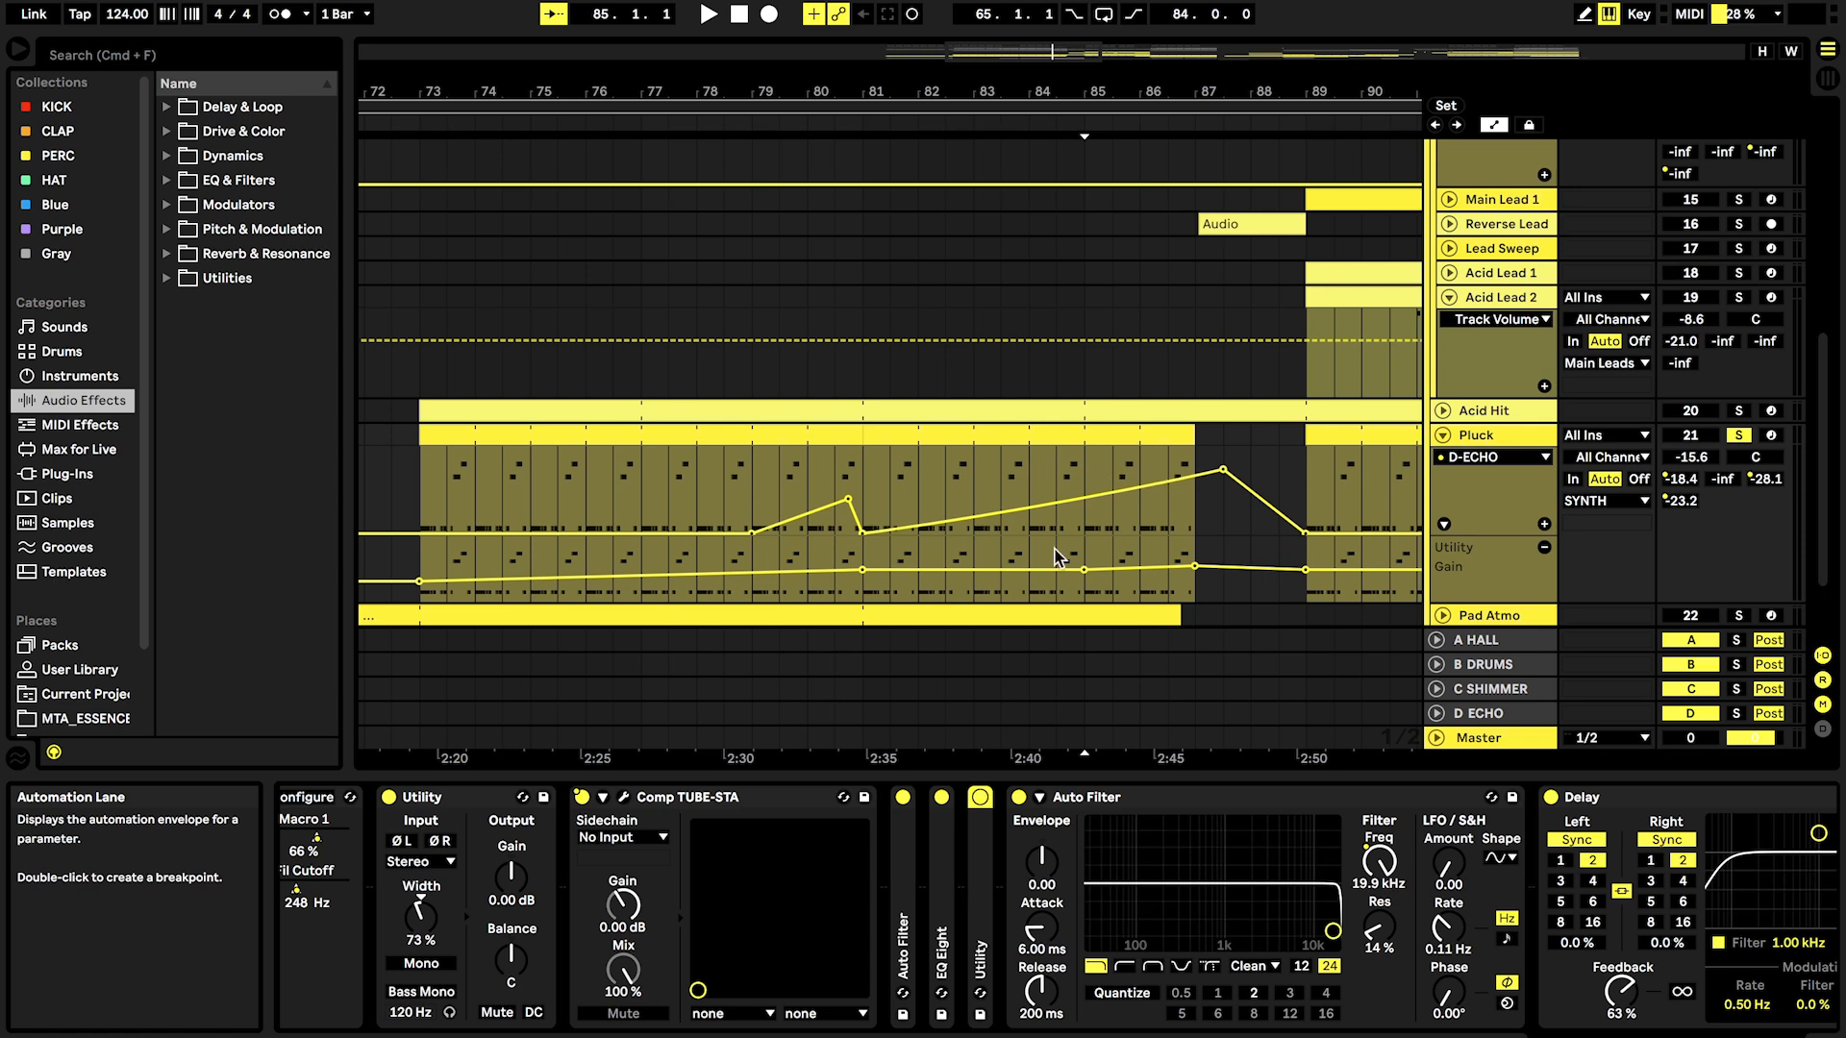
Step: Open the Serum plug-in window for the Pluck track and move it clear to inspect the whole patch
scroll(778, 903, left, 3)
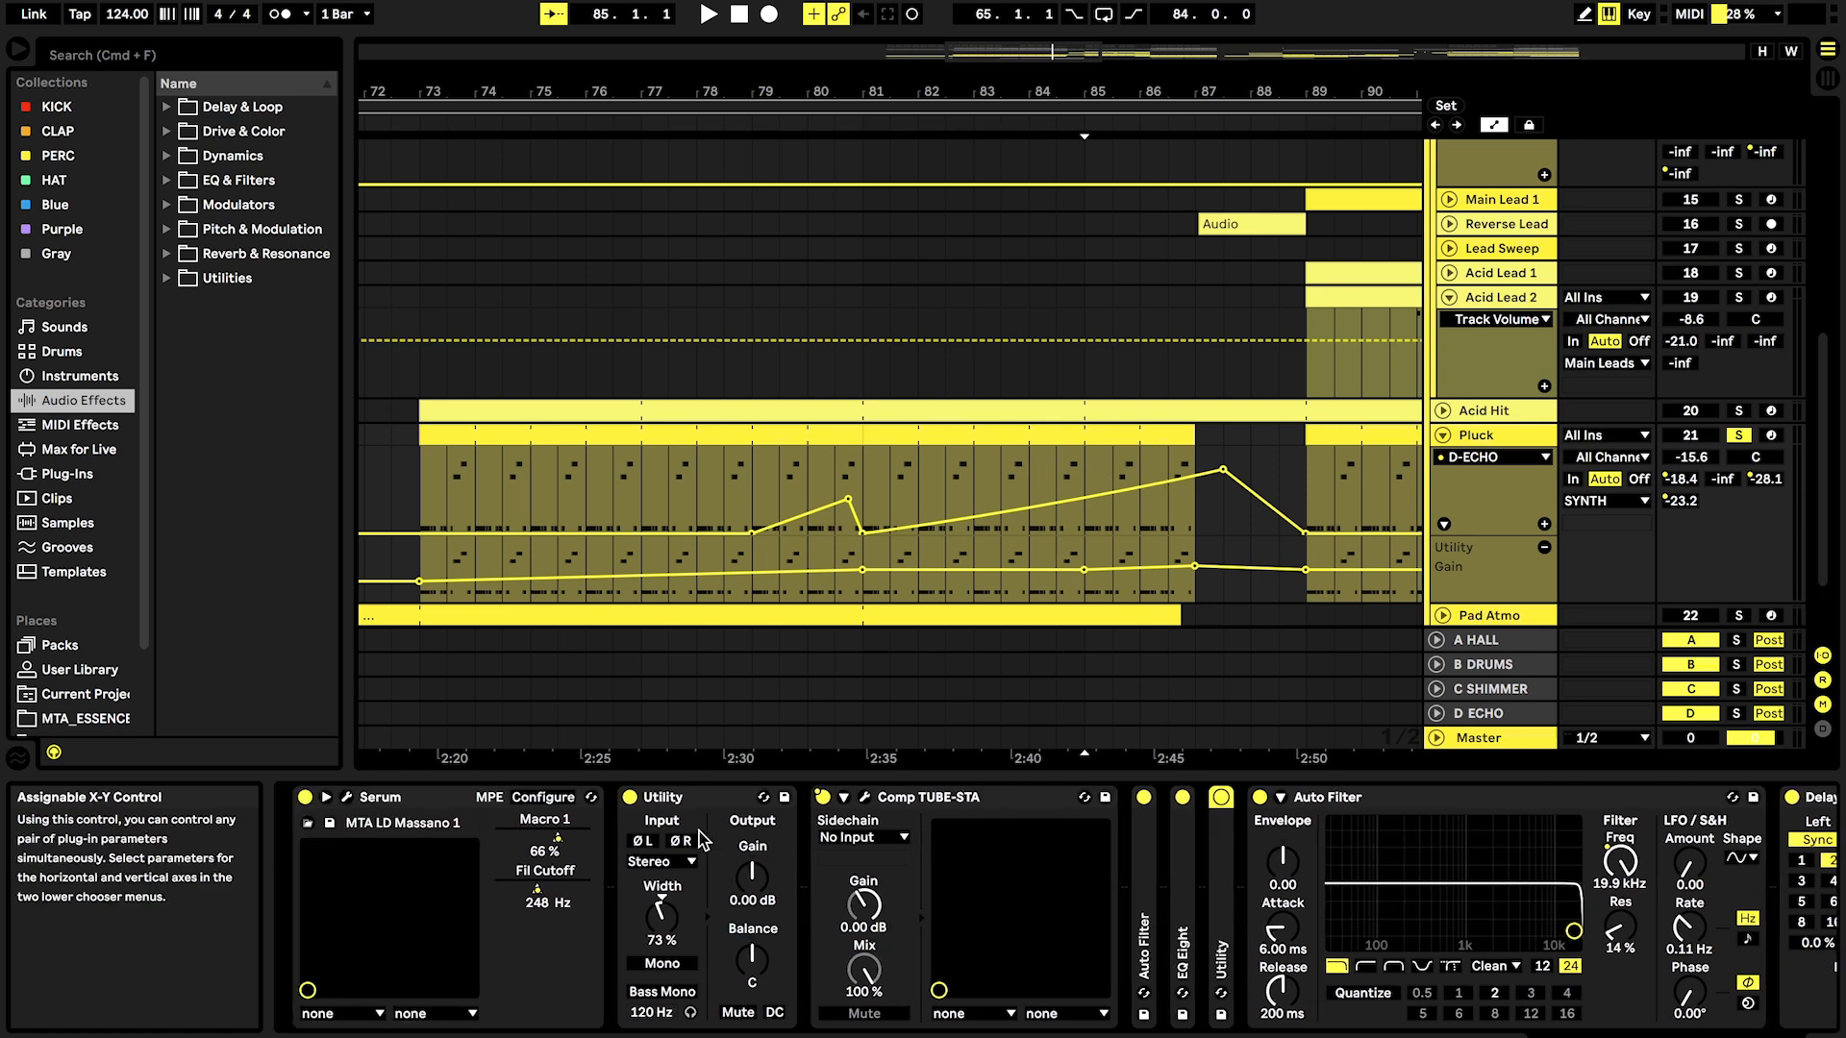
click(347, 797)
drag(670, 123, 796, 60)
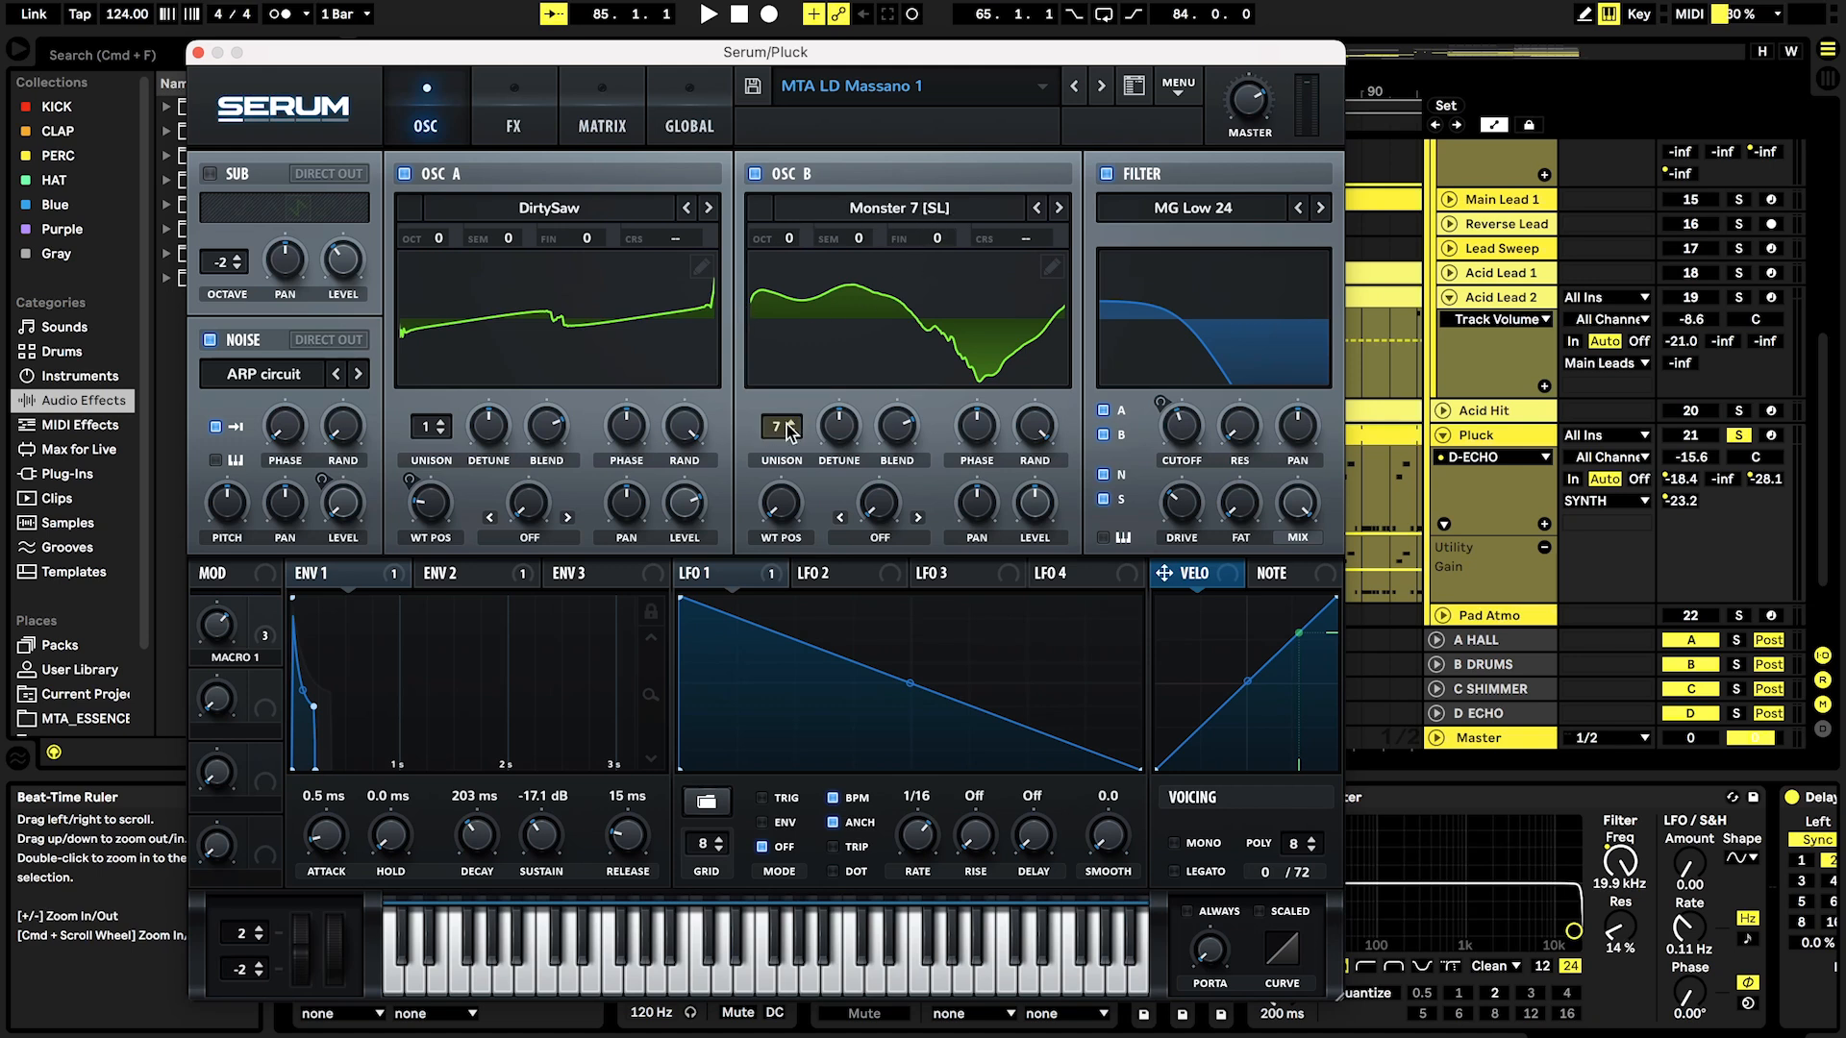
Step: Play Pluck and switch Serum's OSC B off and on again to compare the sound
key(space)
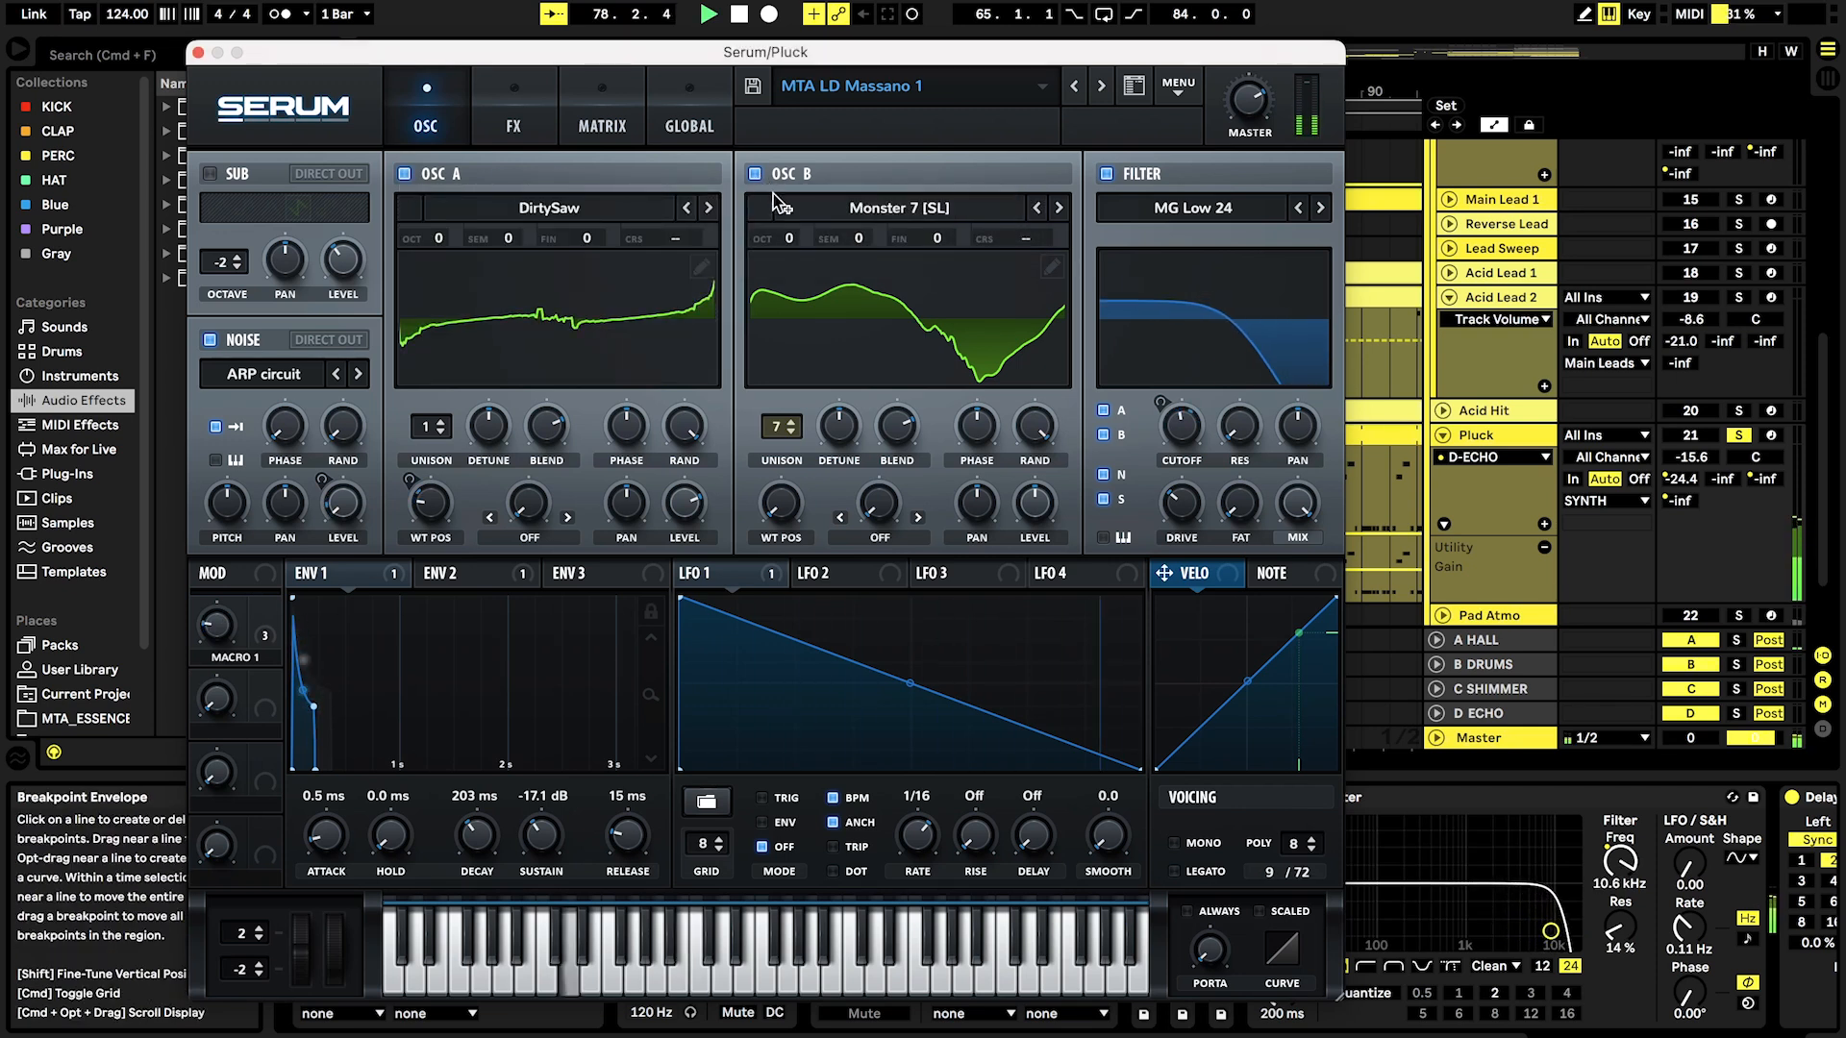
click(755, 174)
click(756, 175)
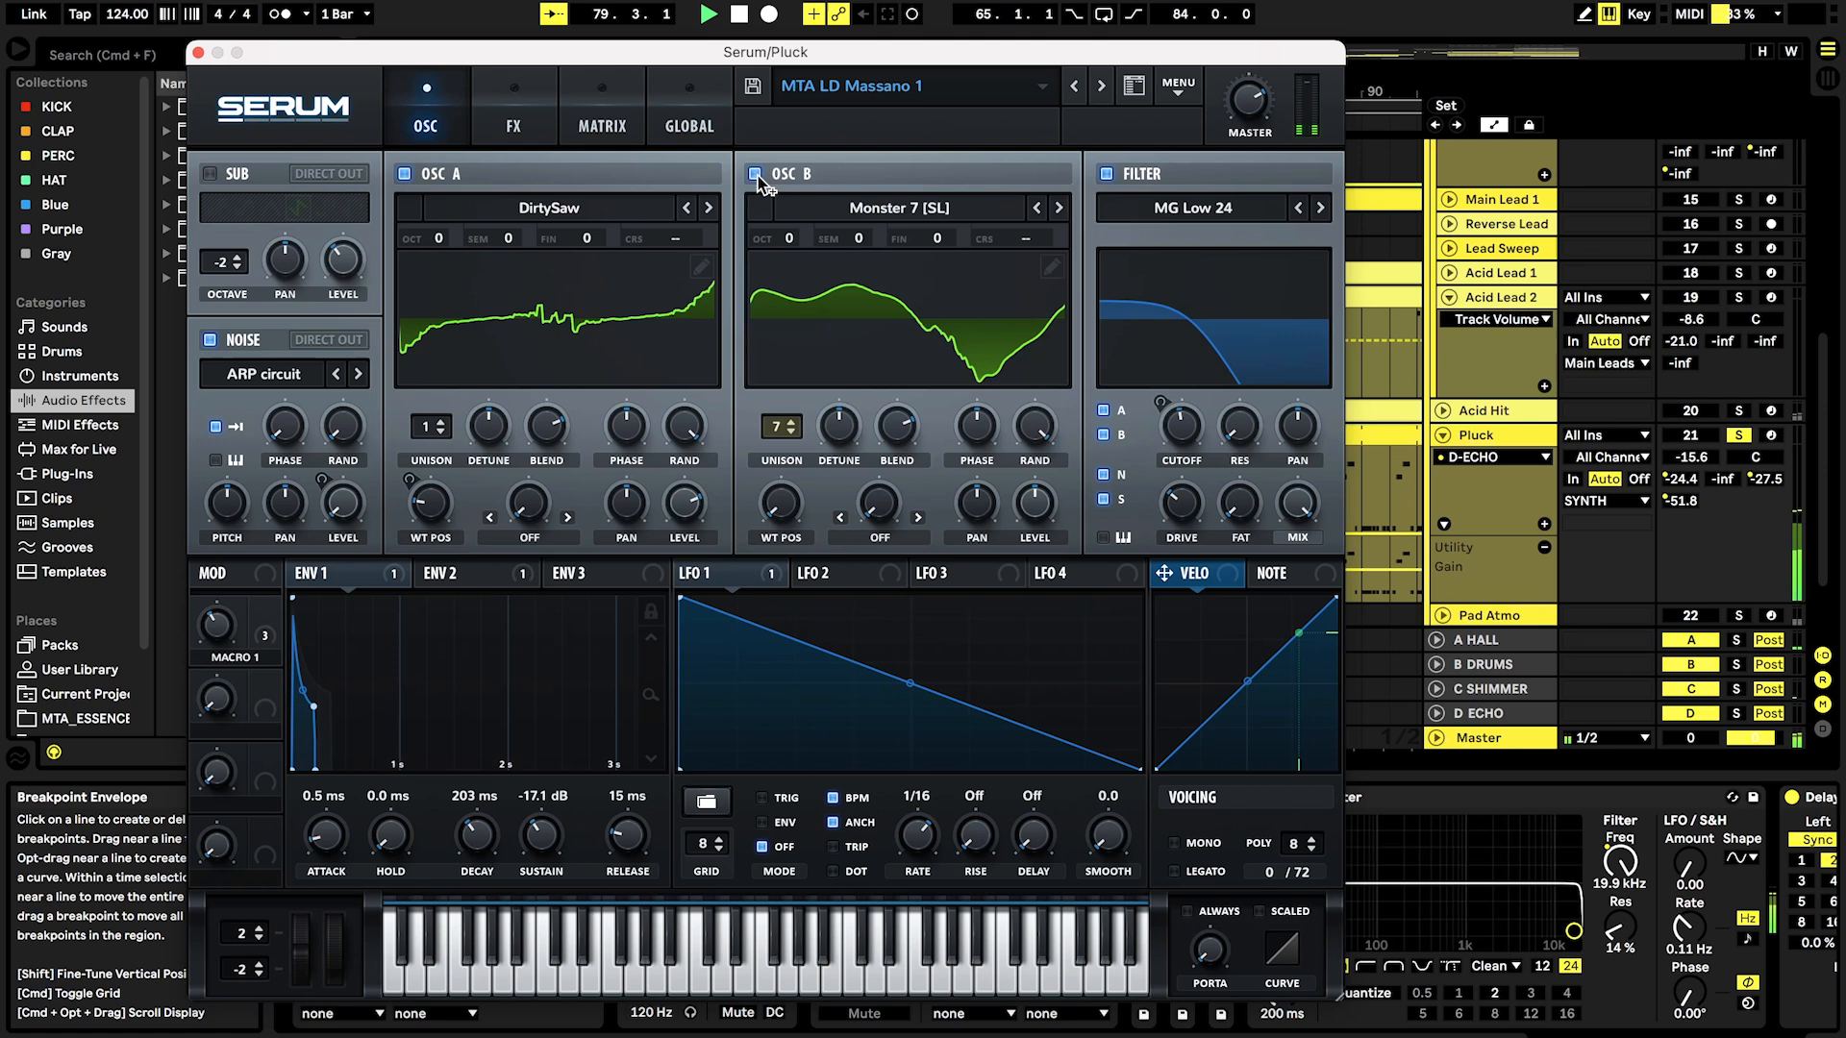
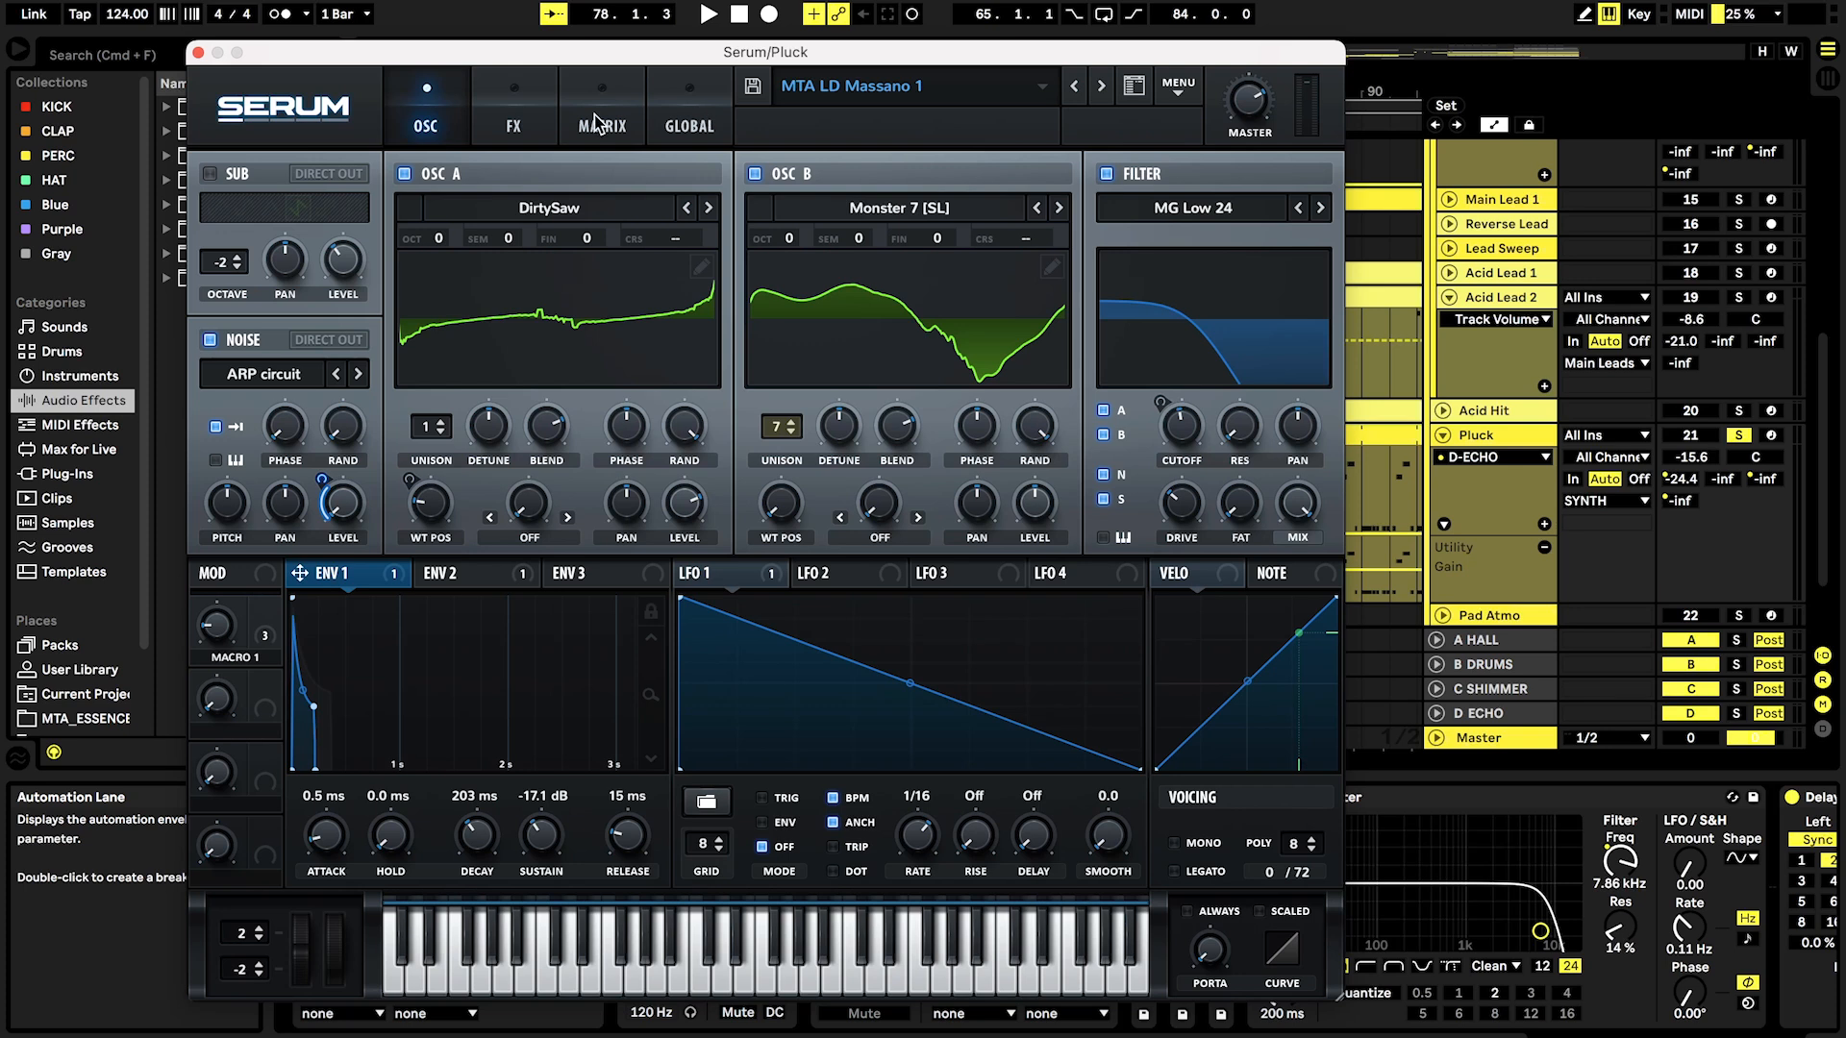
Step: Show Serum's FX page and play the Pluck part briefly to hear its effects
click(515, 126)
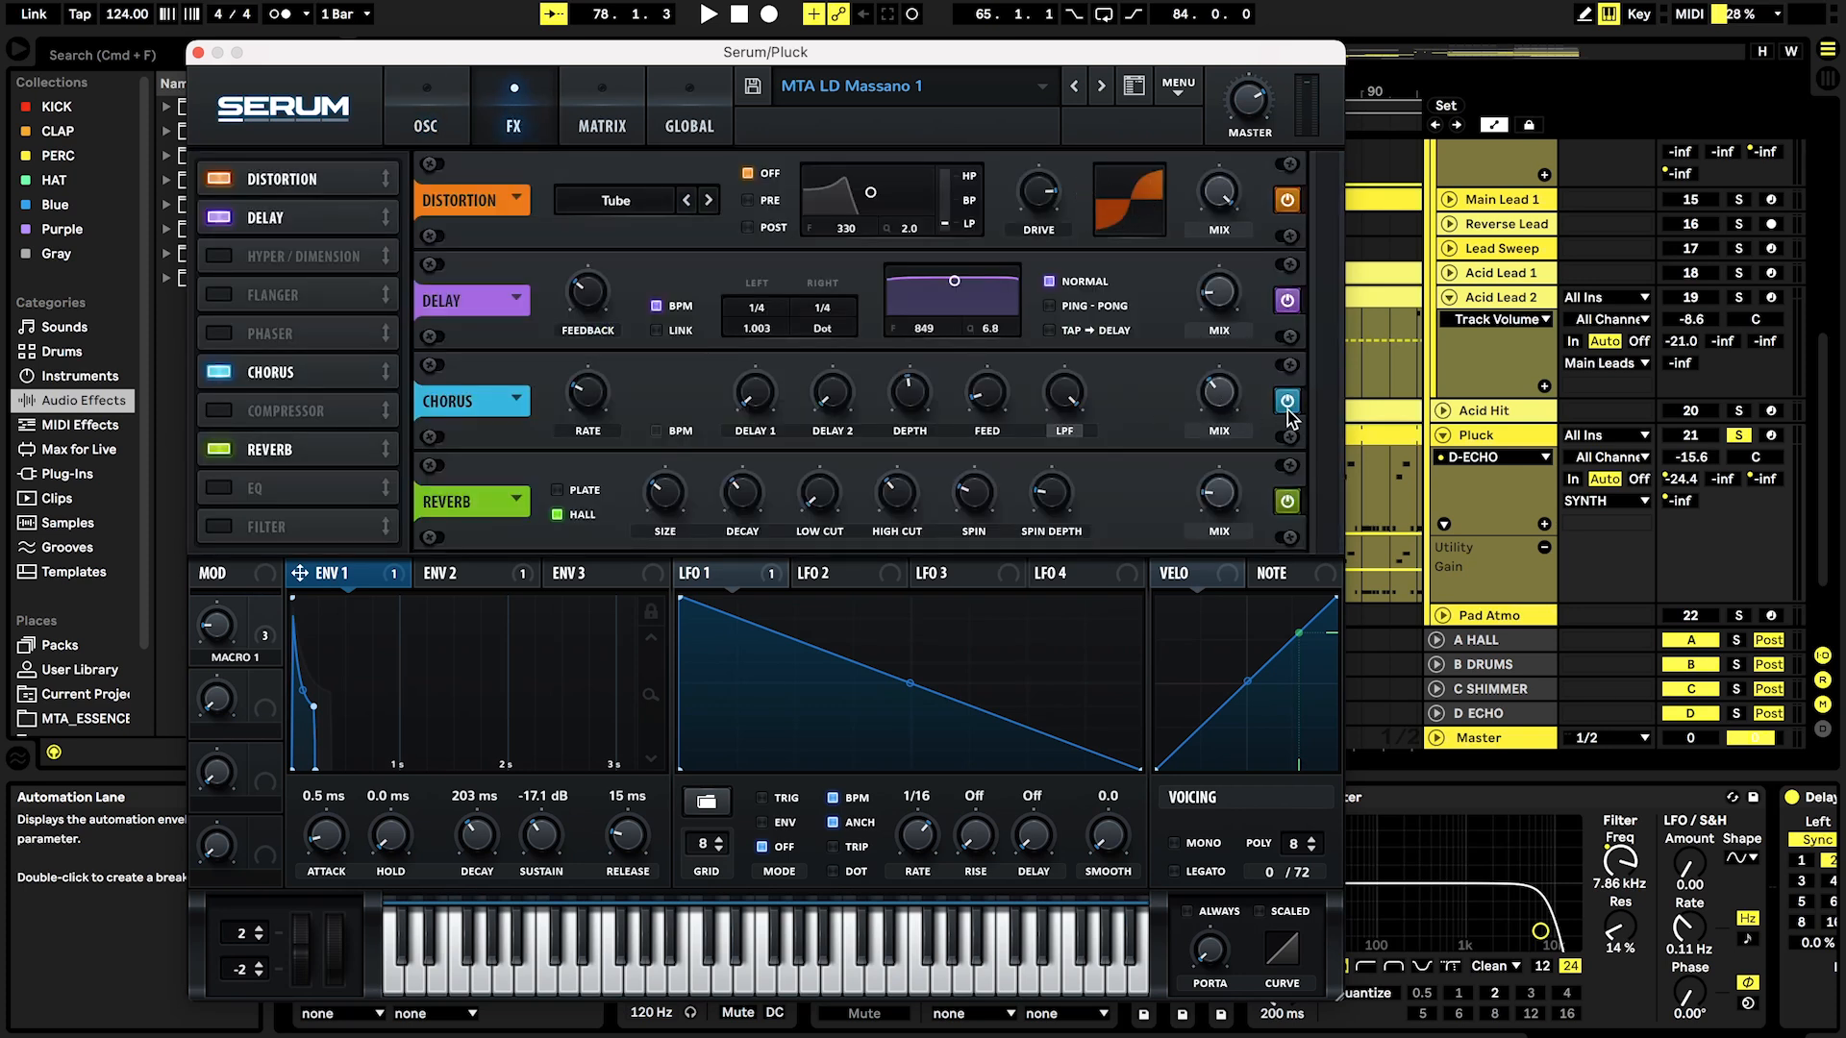
key(space)
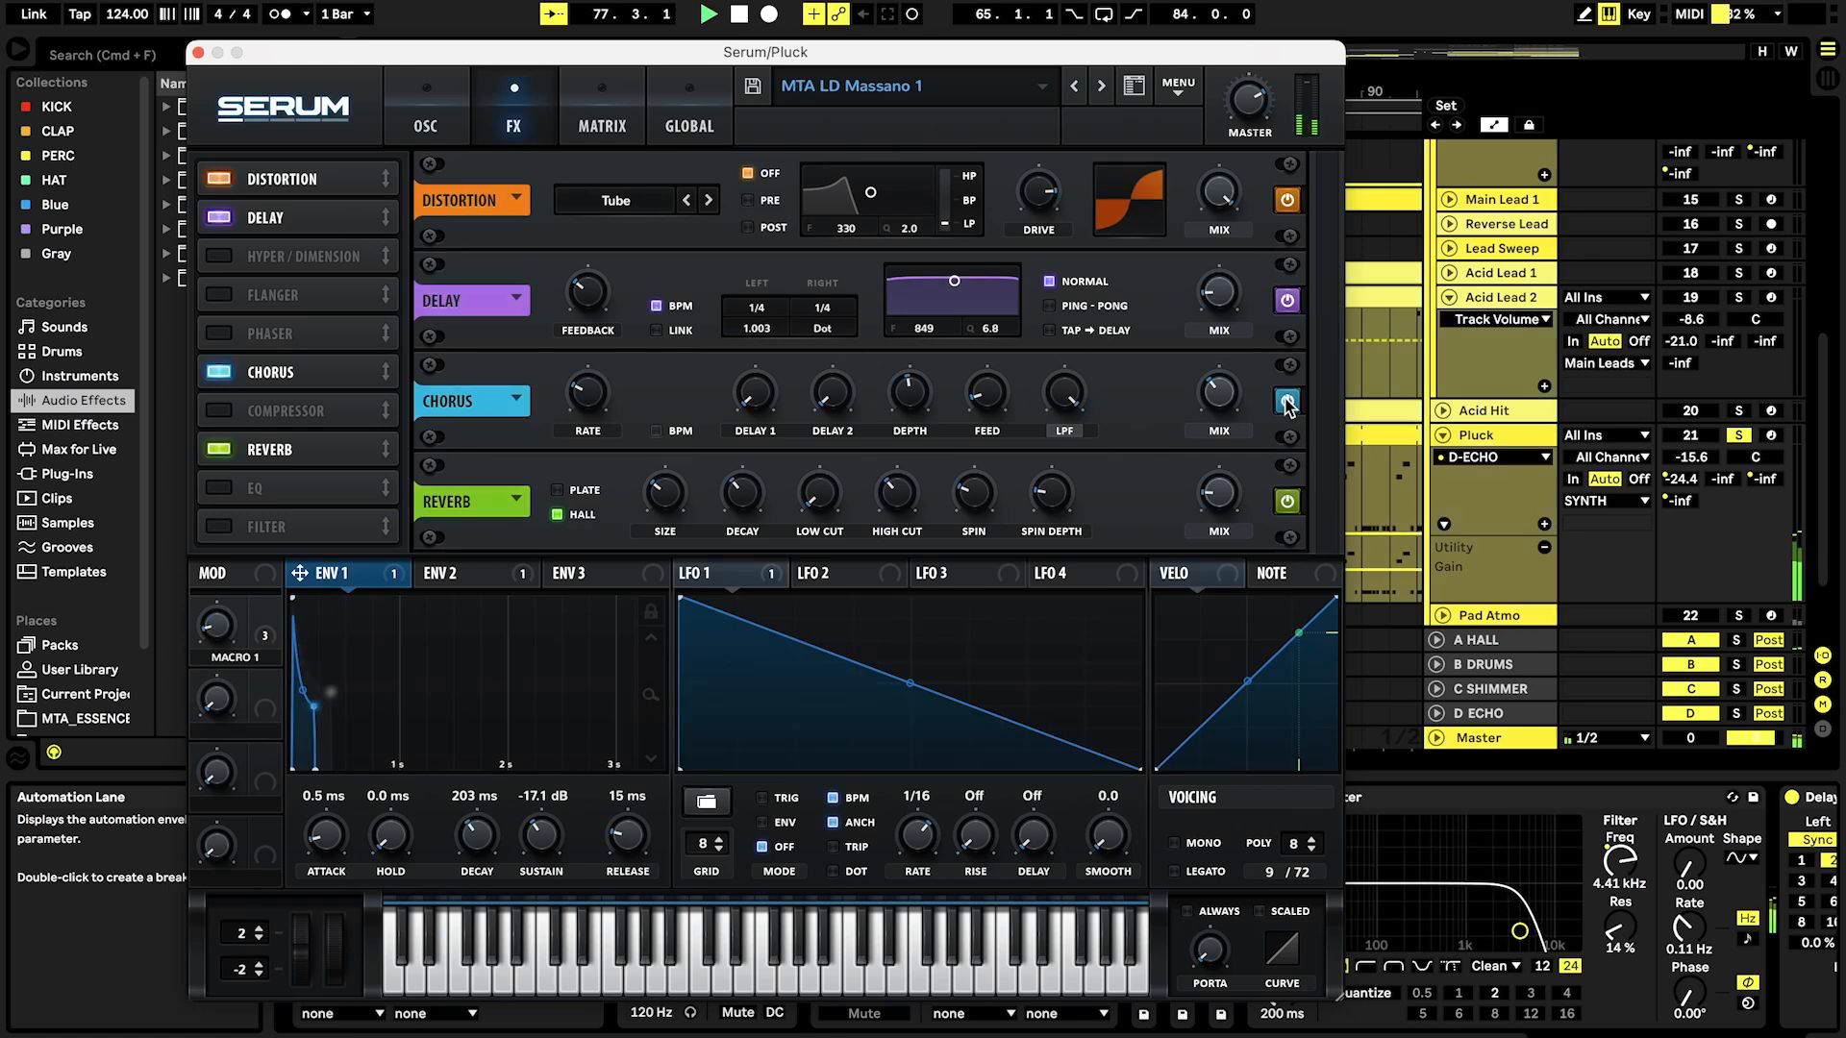
key(space)
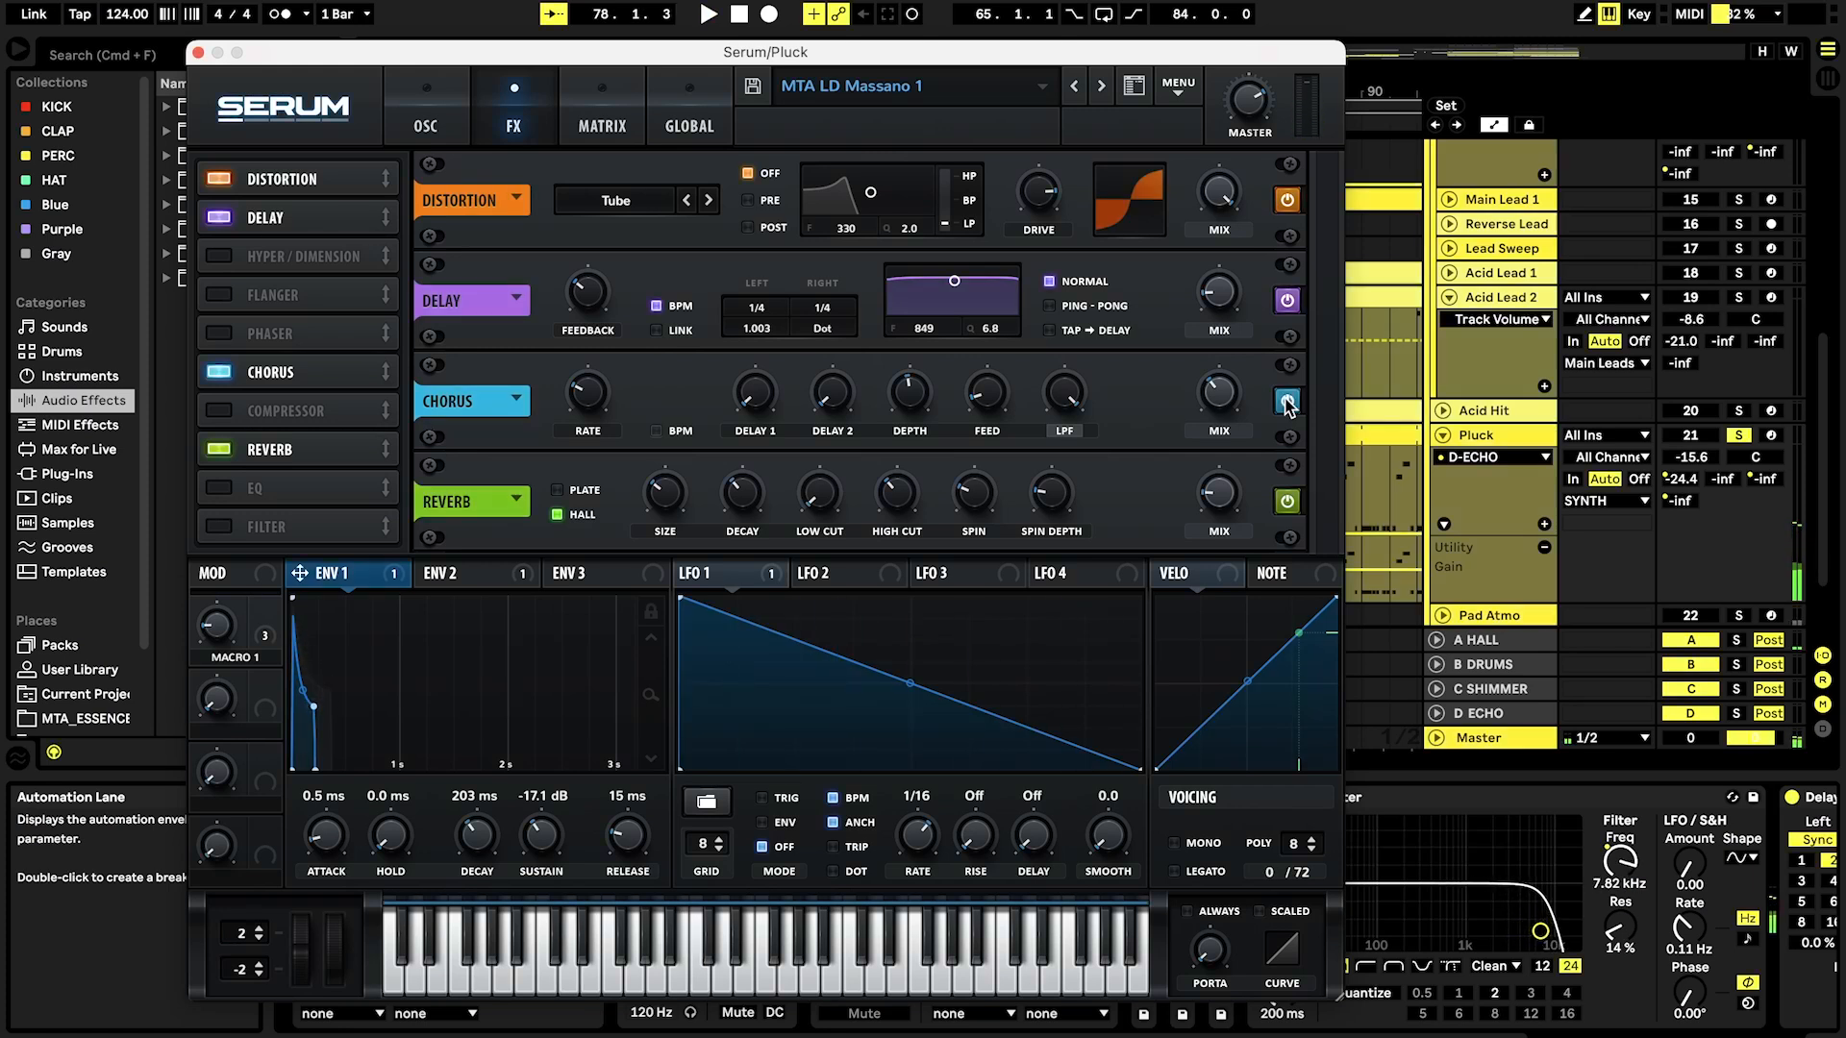
Step: Return to Serum's OSC page, show the ENV 2 envelope, and close the plug-in window
click(404, 109)
click(452, 573)
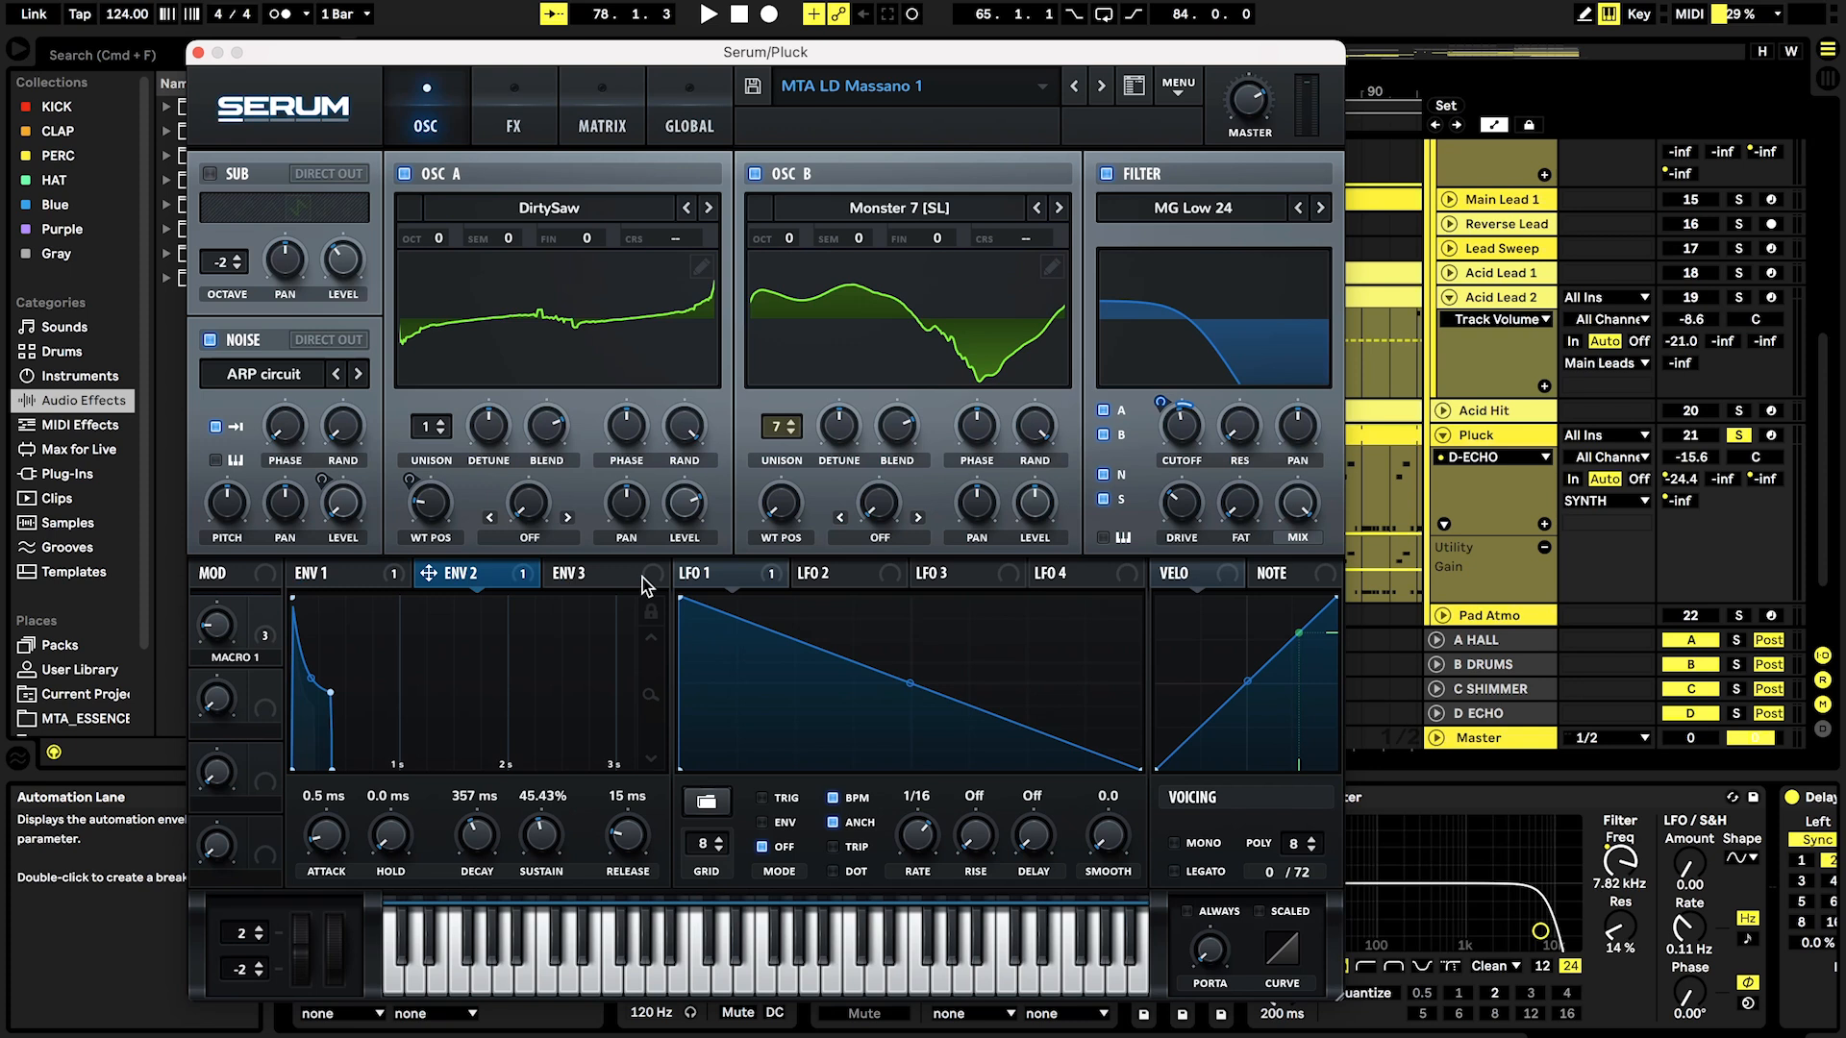
click(199, 52)
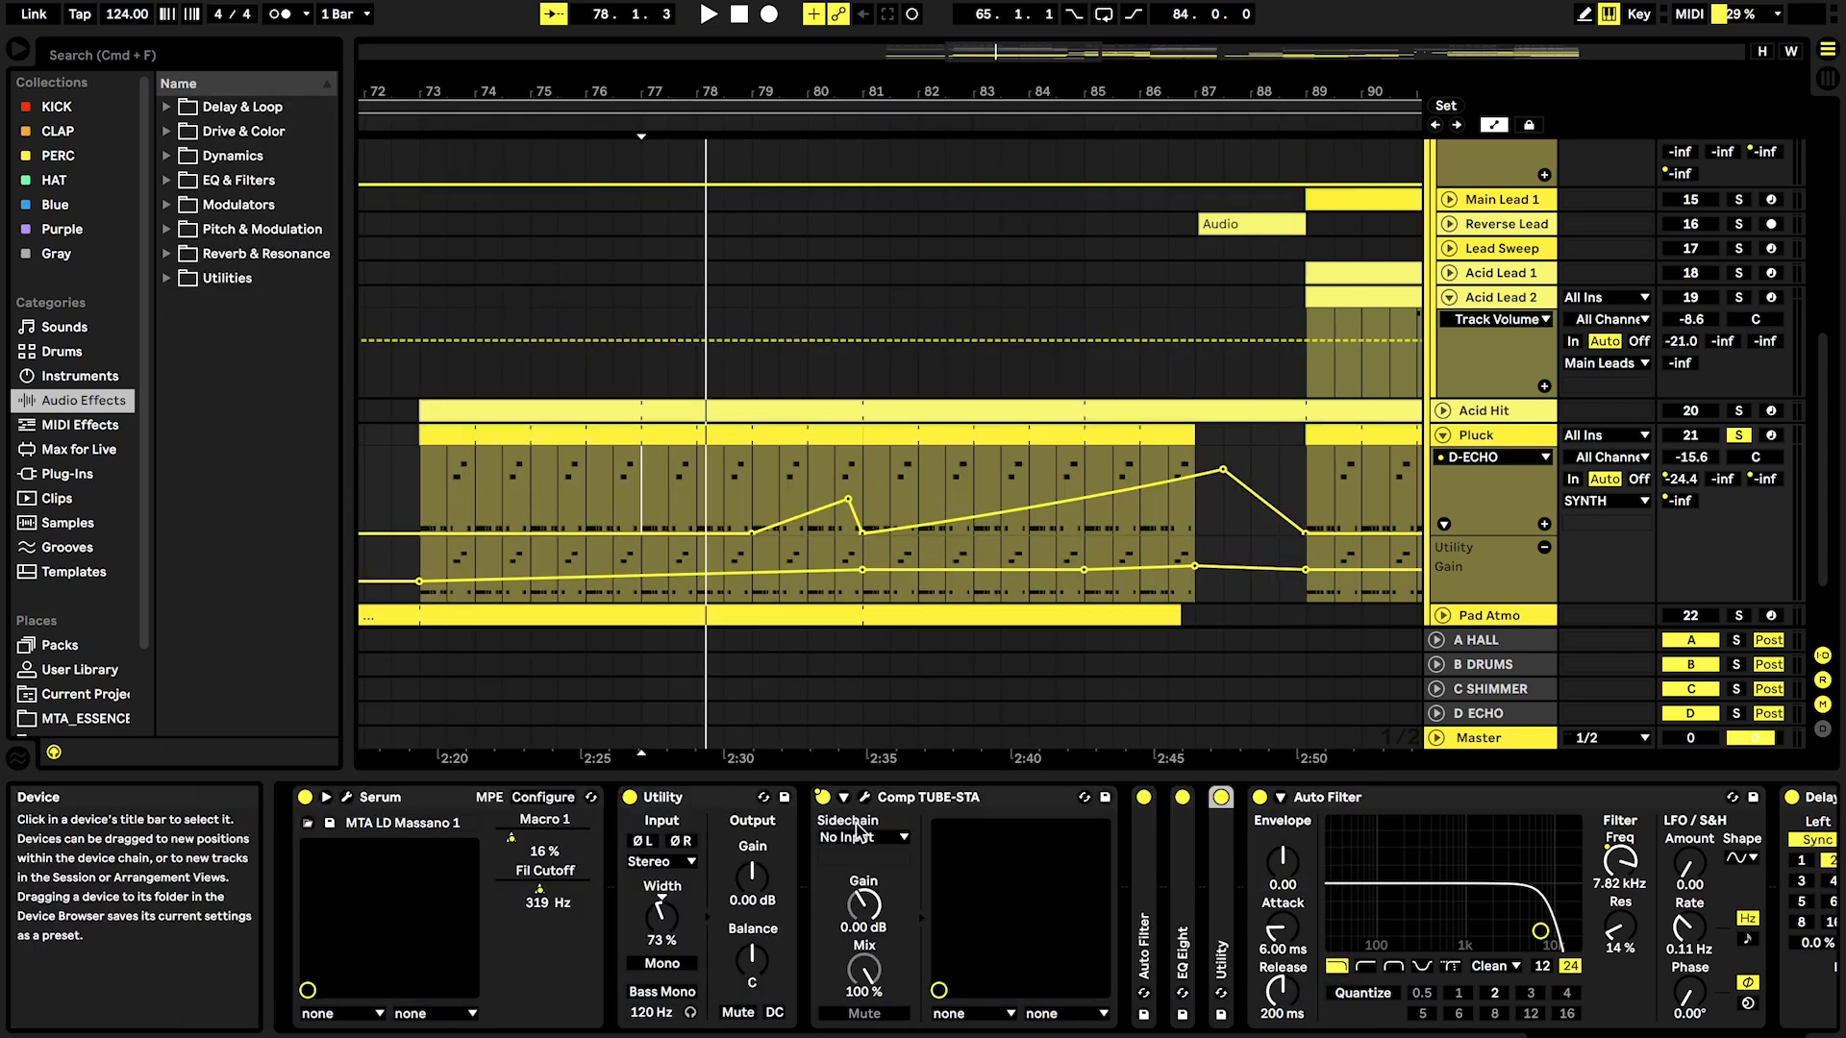
double_click(709, 803)
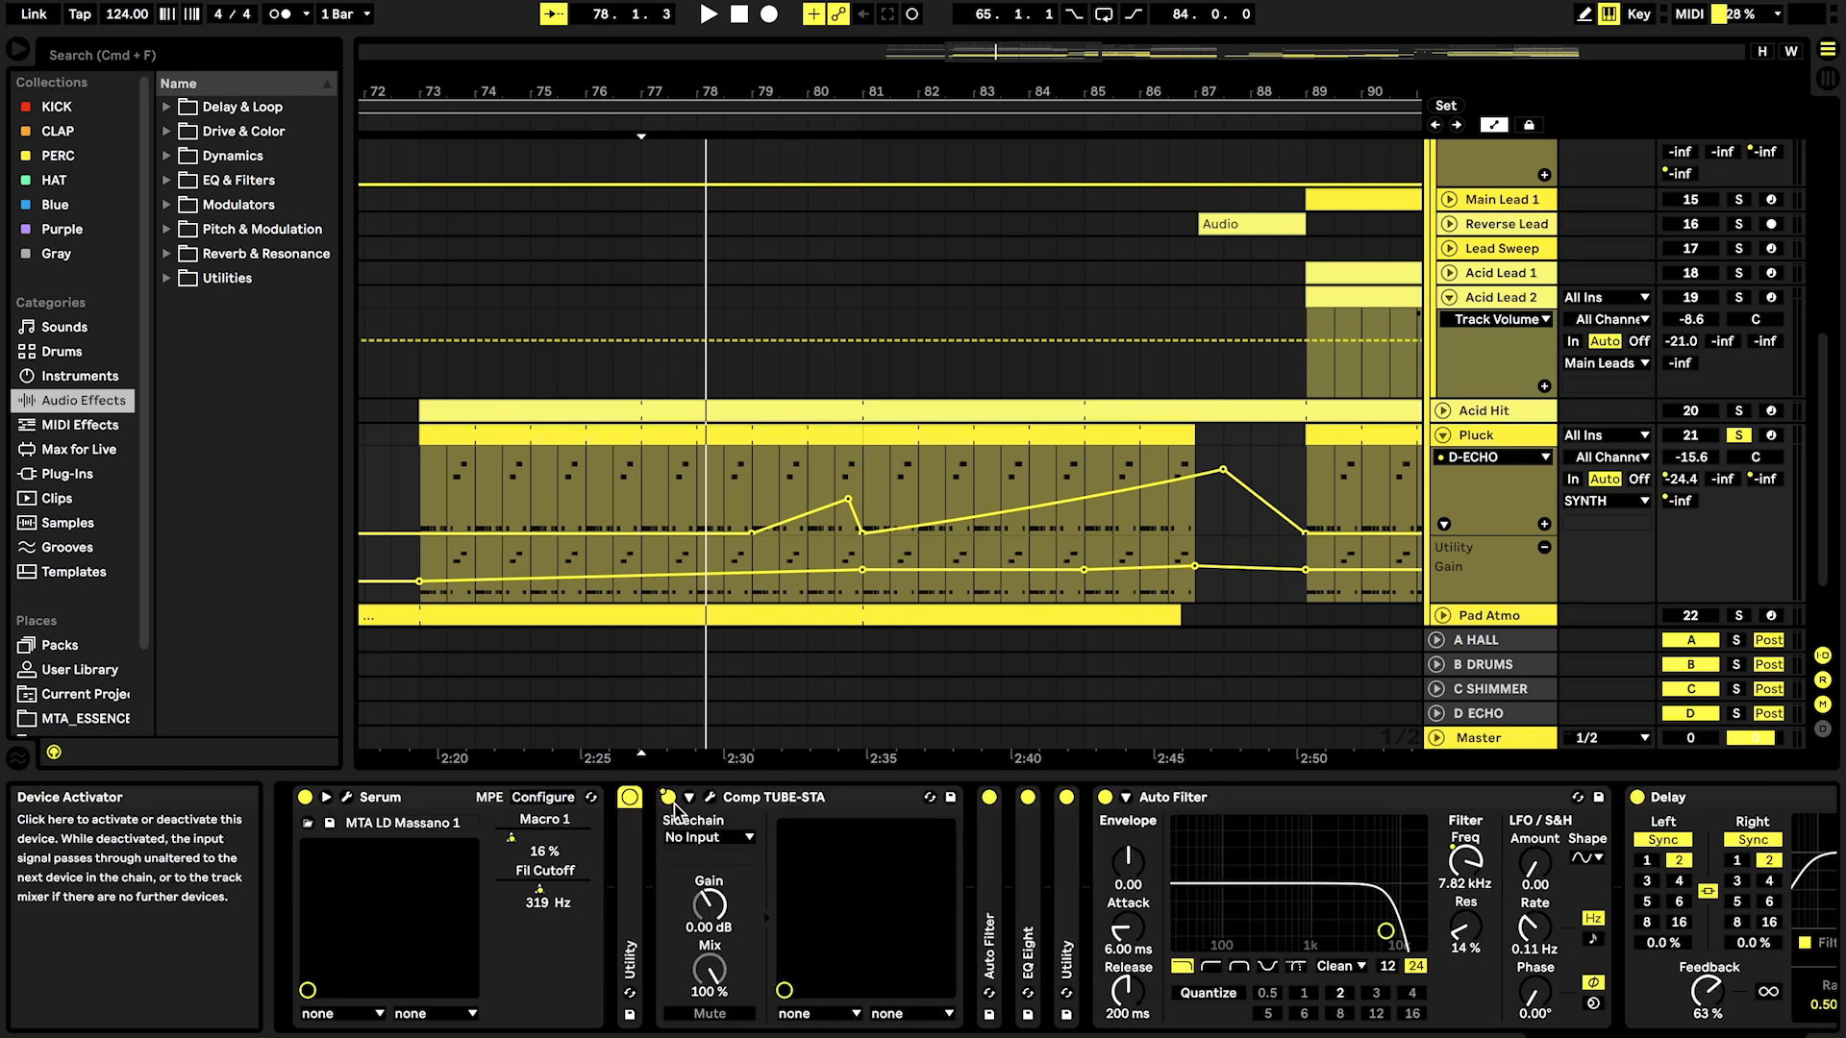
click(709, 798)
click(709, 800)
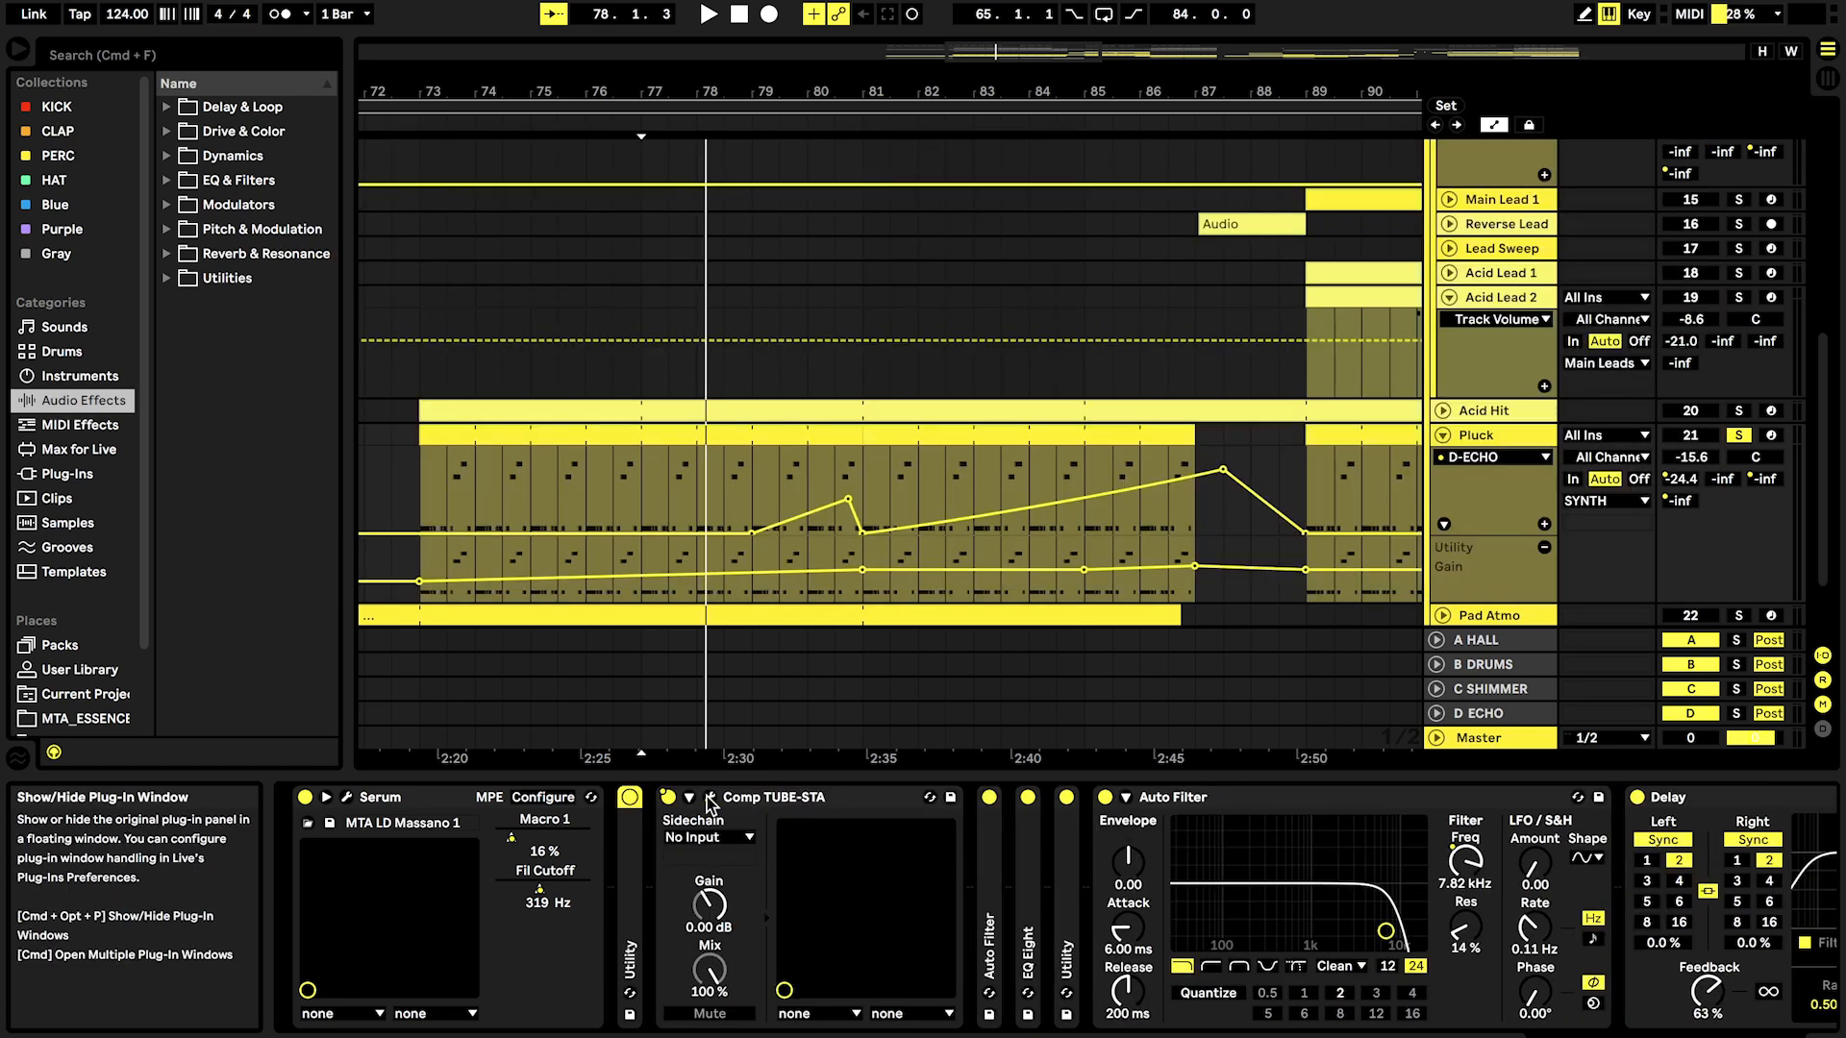
double_click(740, 805)
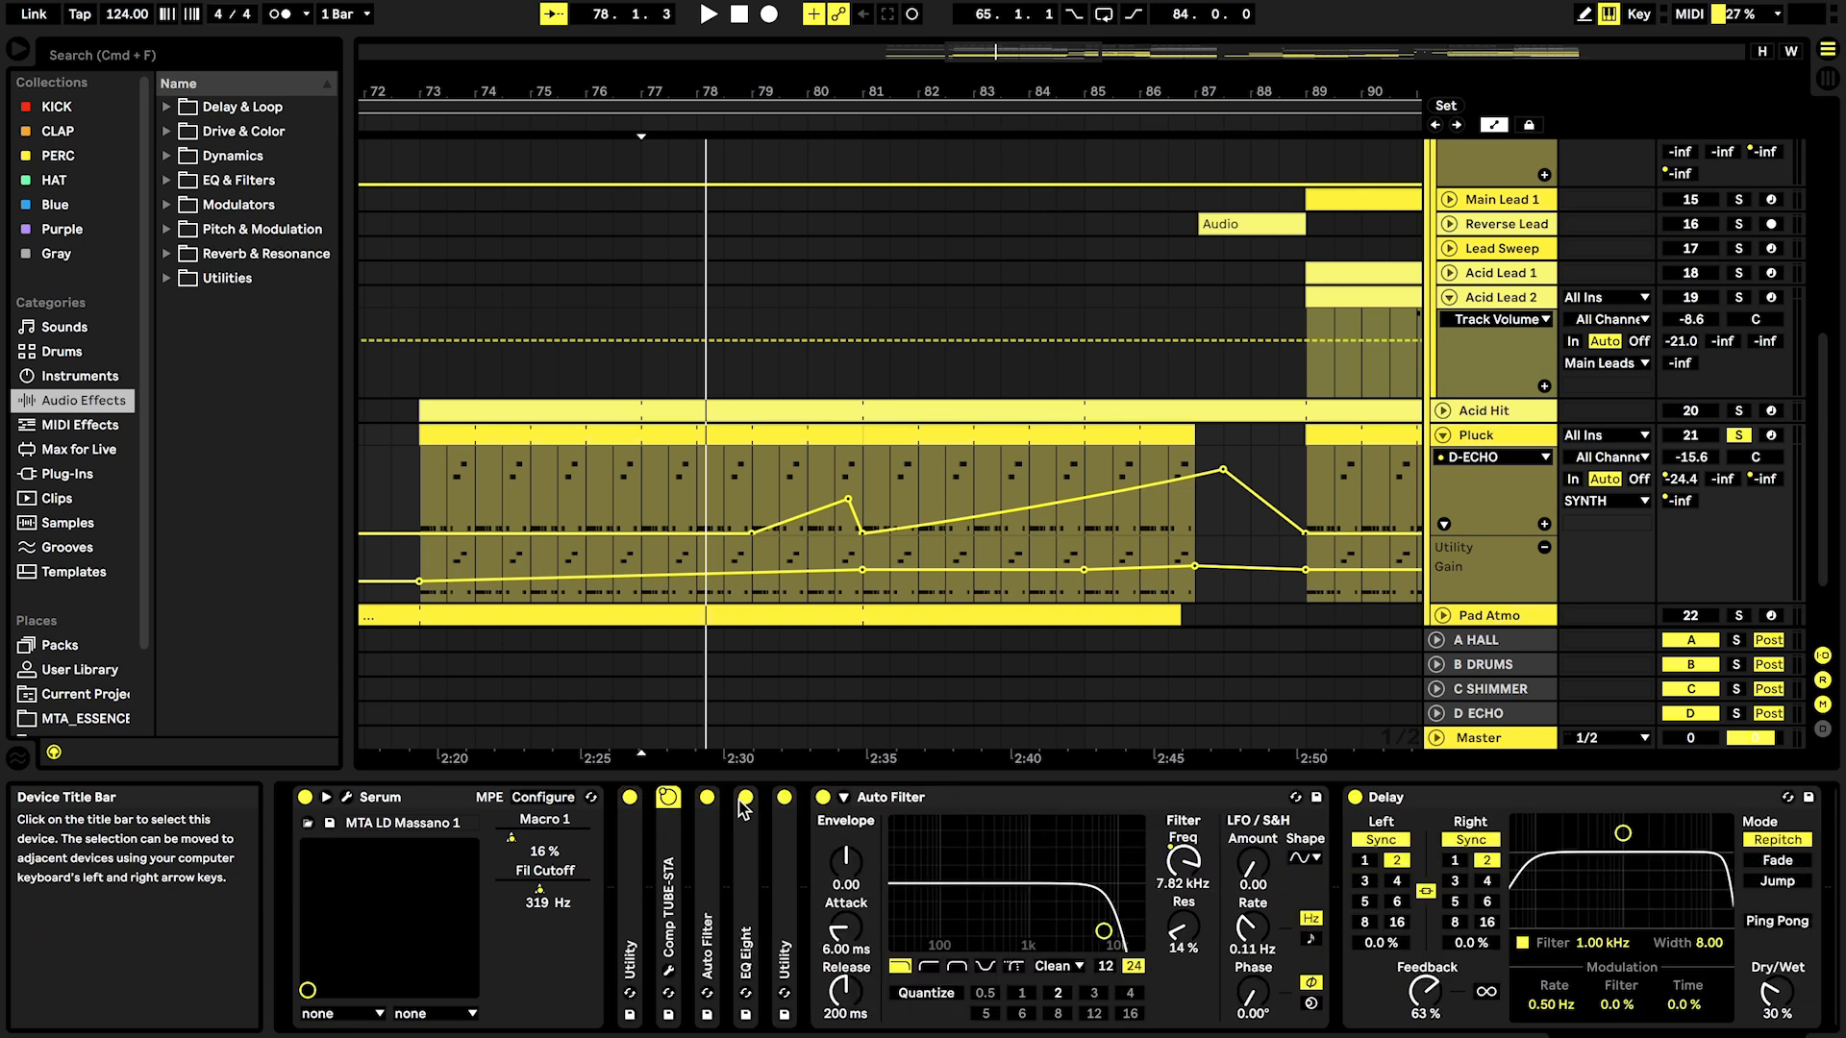
Step: Unfold Pluck's first Auto Filter and show its Frequency automation at bar 85
double_click(709, 816)
click(1071, 875)
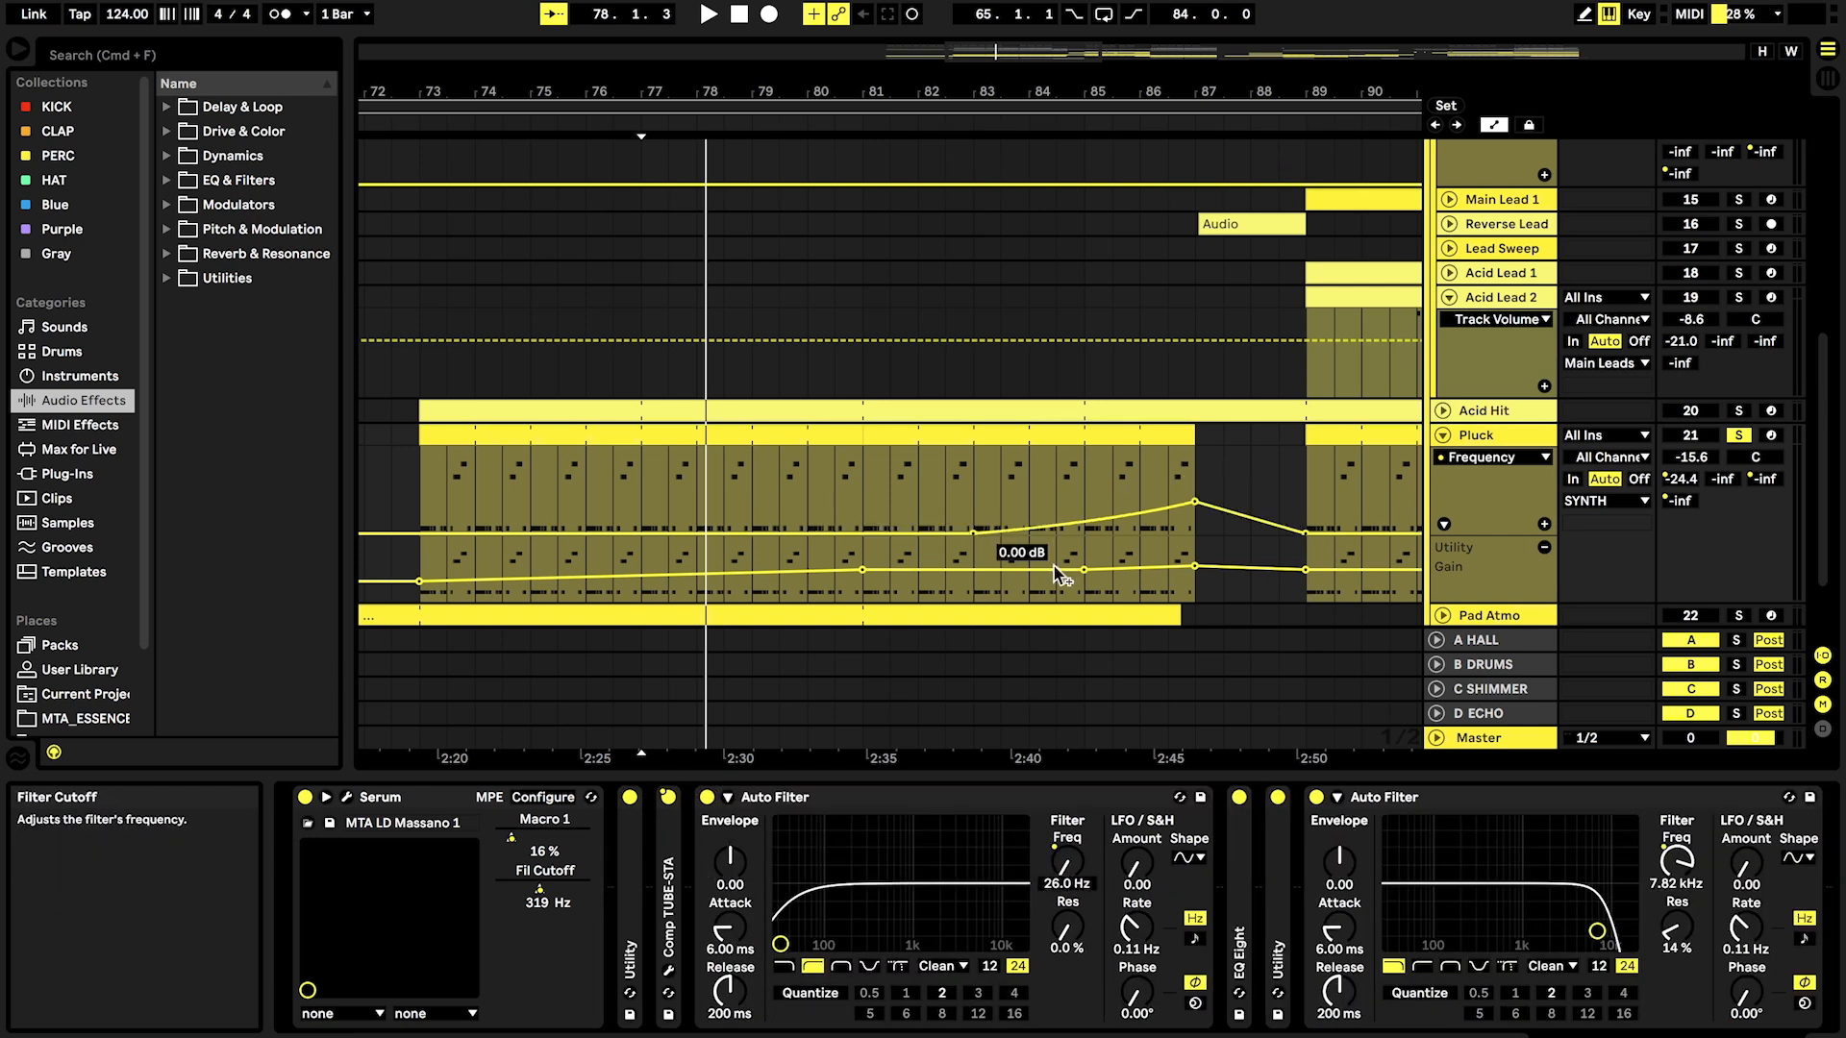
click(1075, 477)
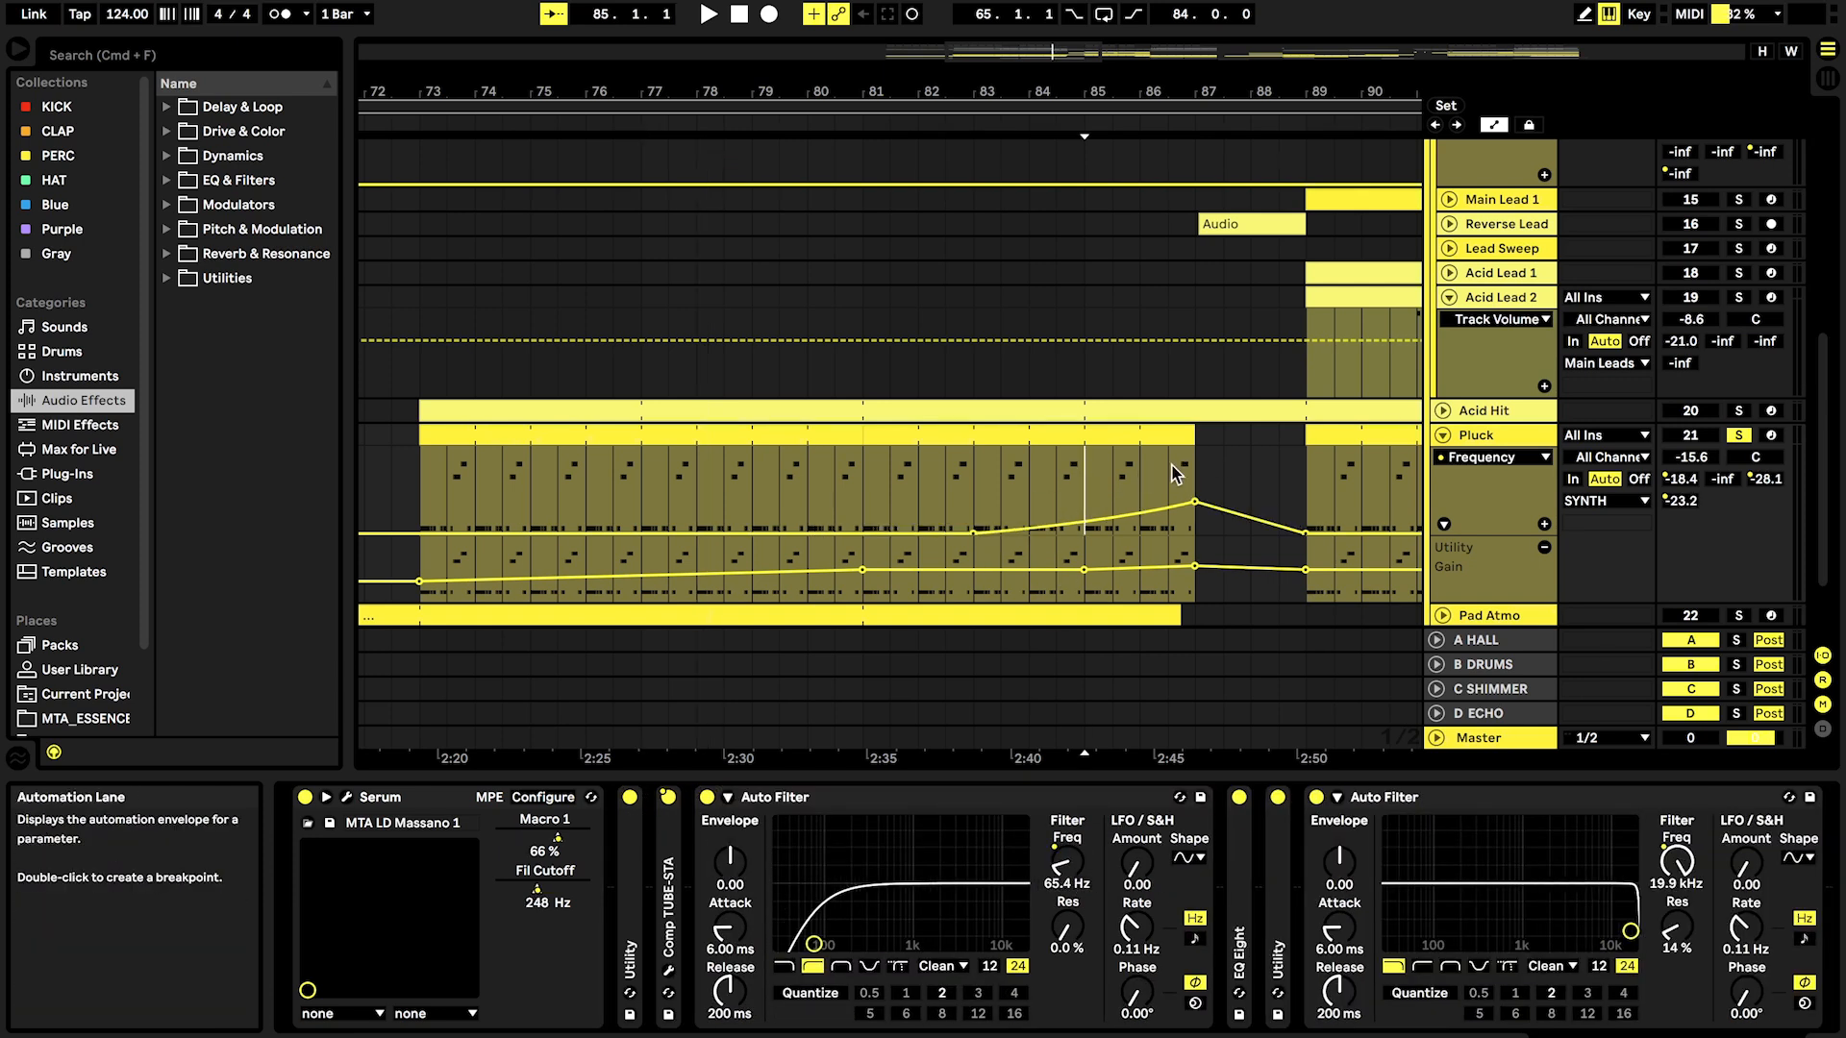
Step: Examine the gap in the KICK tracks between bars 85 and 89
scroll(1190, 485, up, 10)
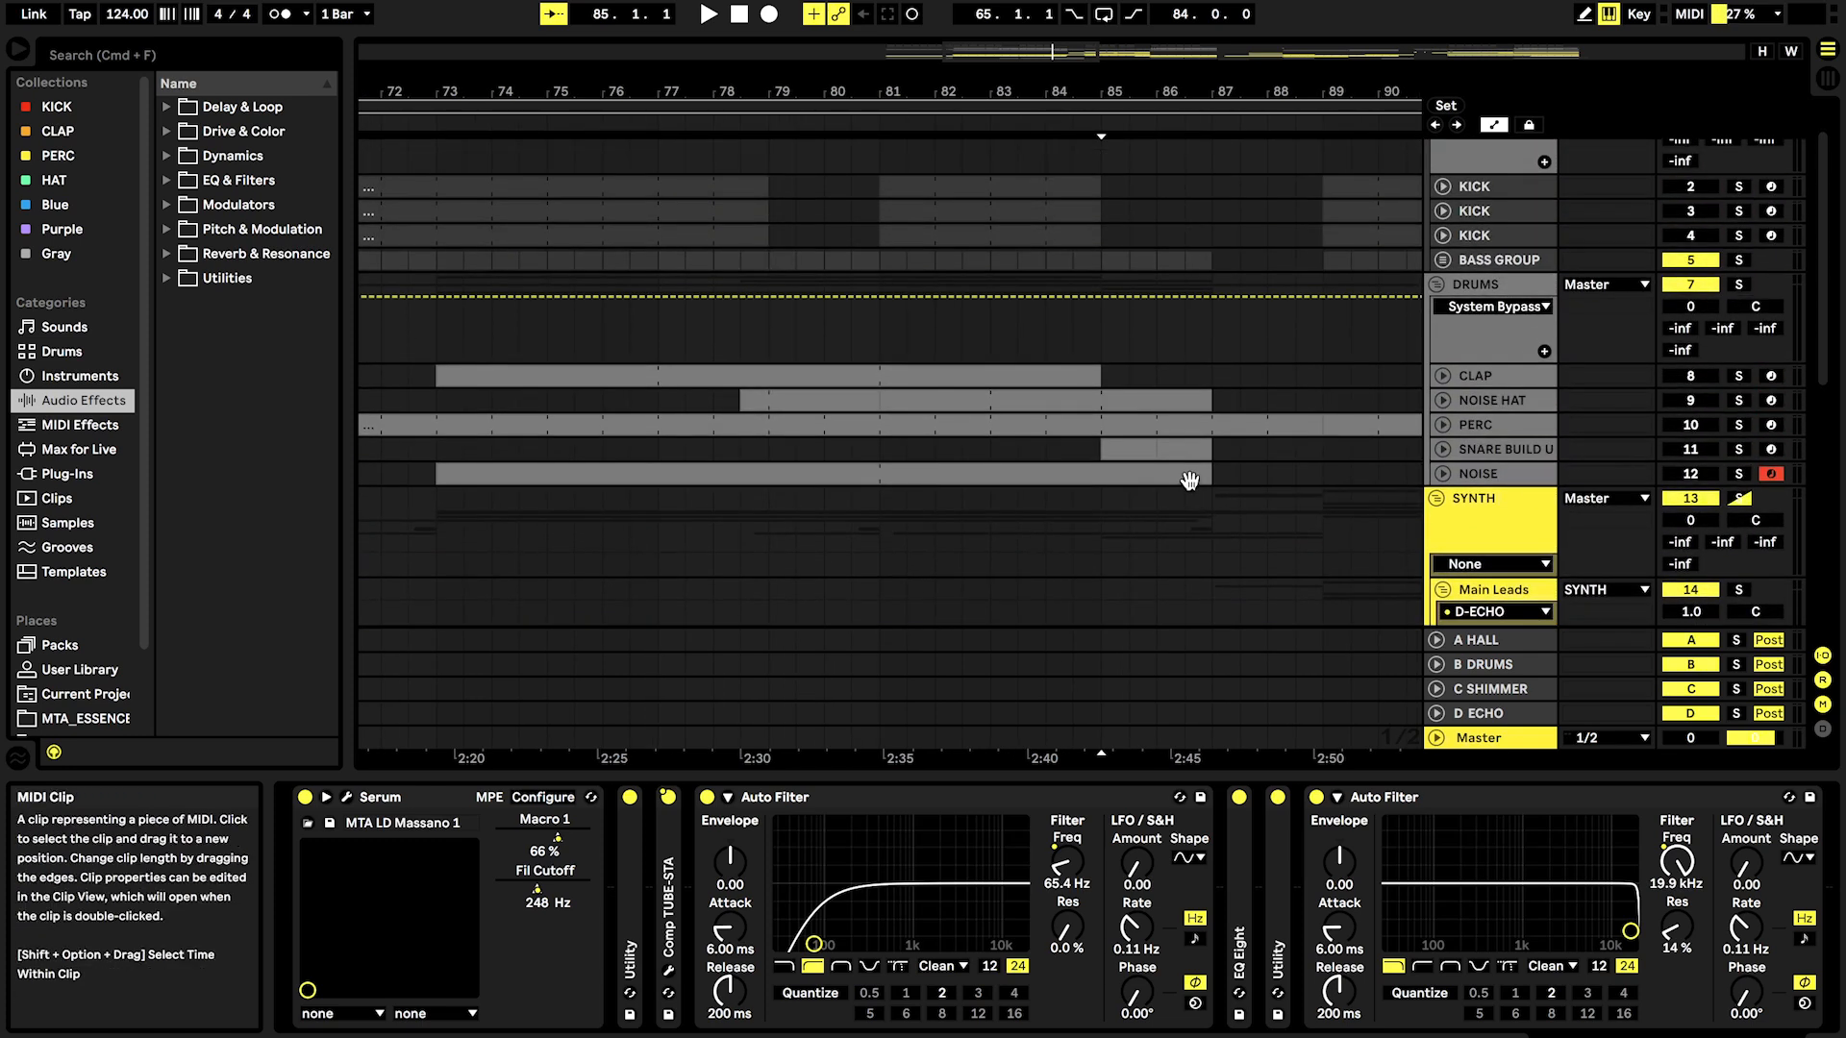
drag(1103, 337, 1320, 346)
drag(1190, 234, 1127, 234)
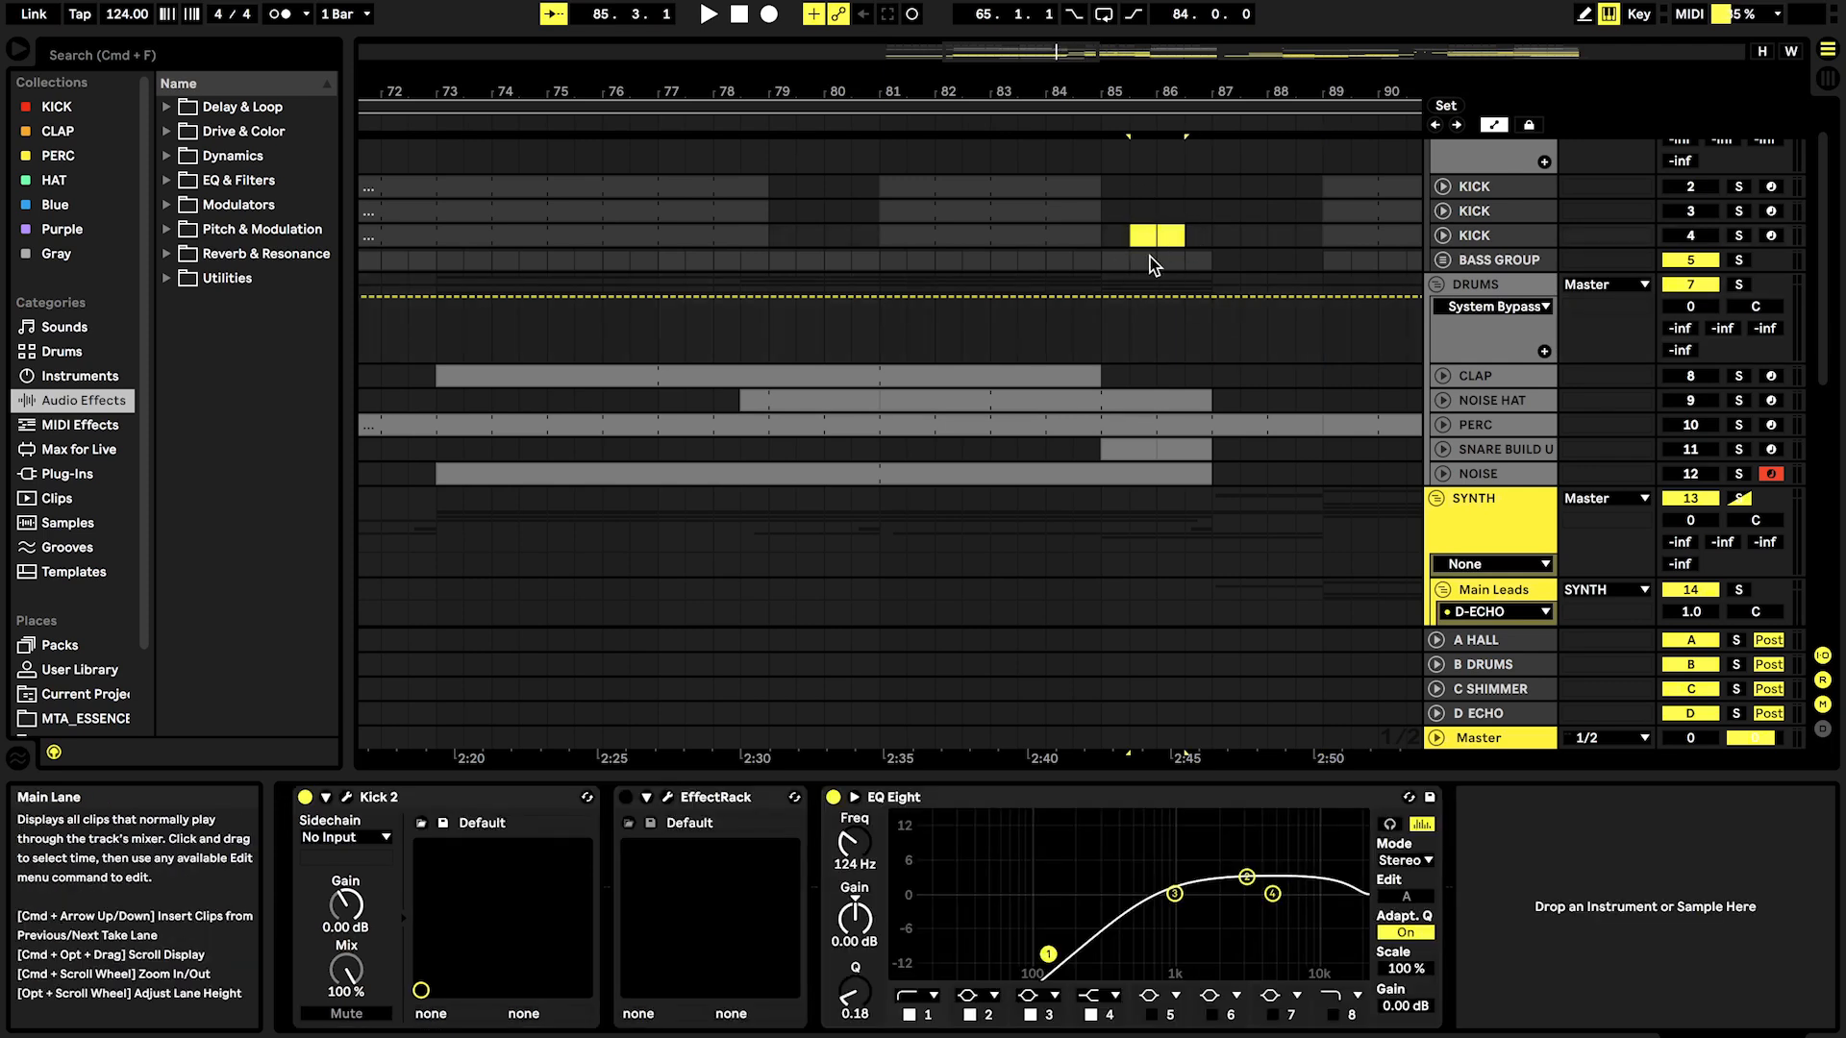
click(1323, 261)
Step: Return to the Pluck track and select bars 85 to 87 on its Frequency automation
scroll(1323, 262, down, 2)
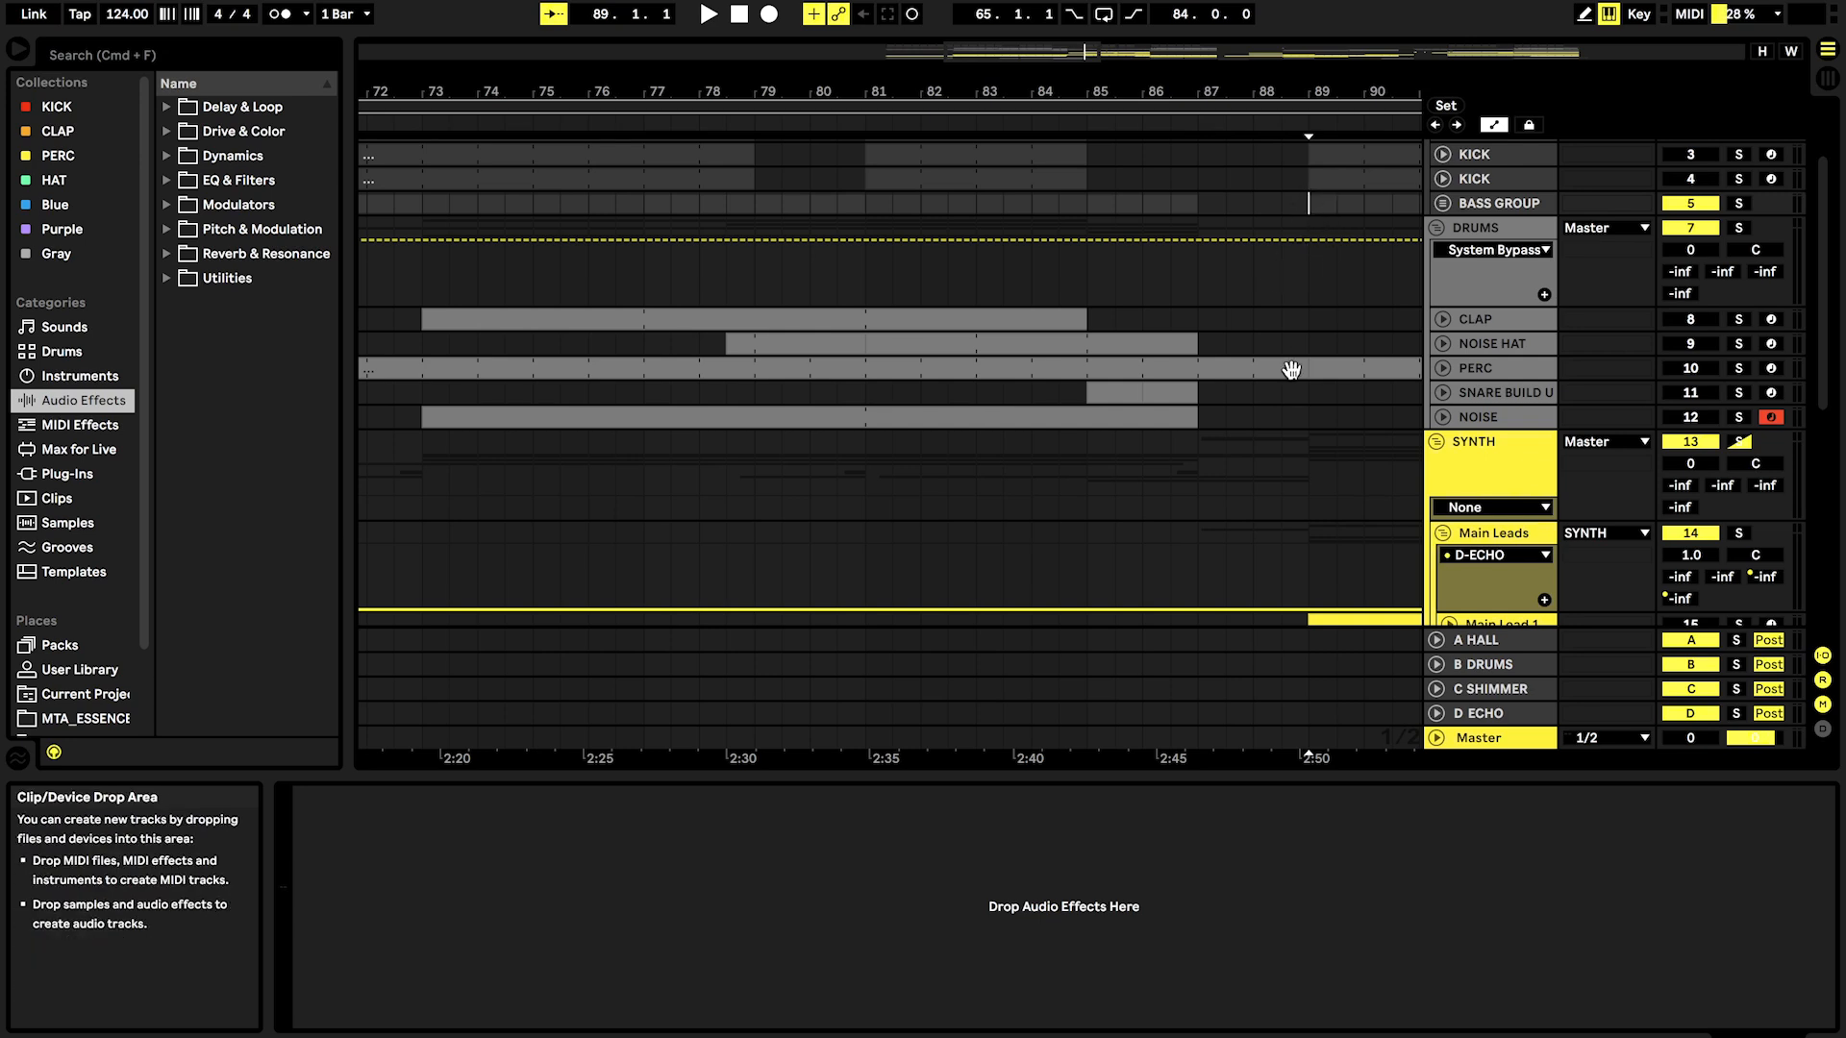
scroll(1290, 373, down, 5)
scroll(1288, 375, down, 7)
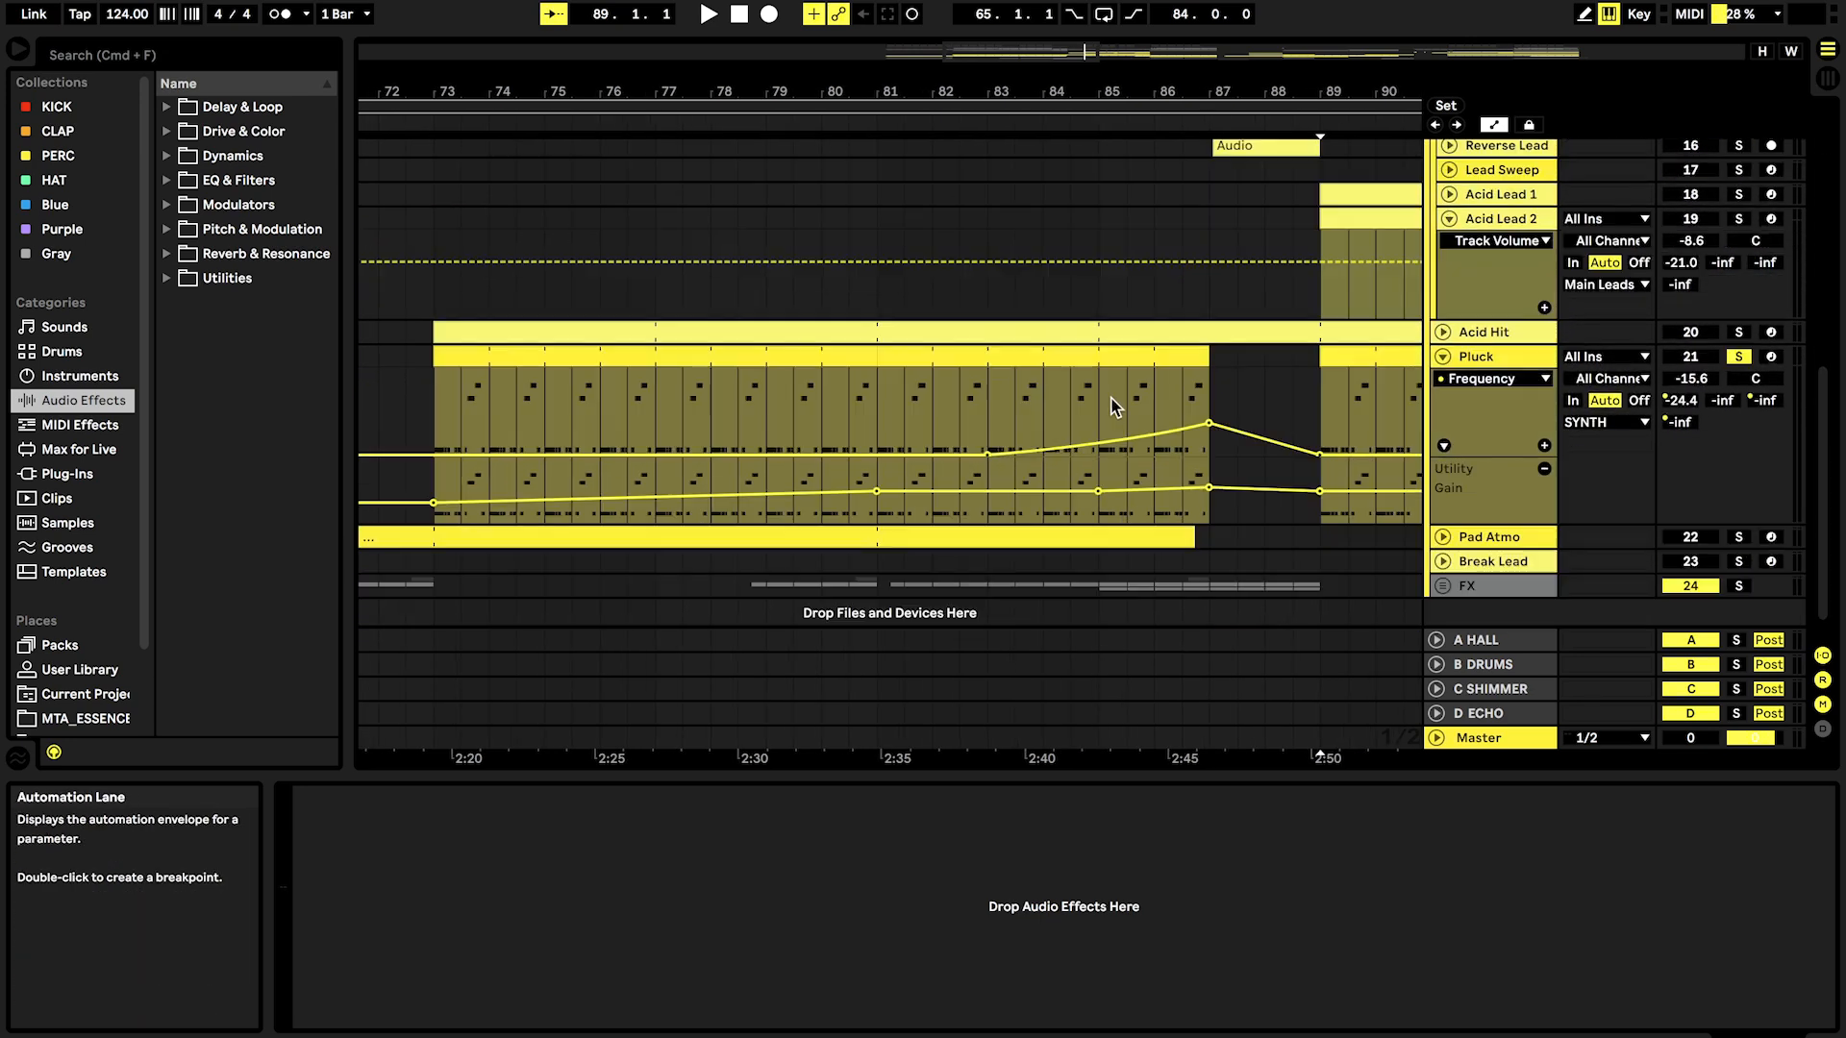
click(1105, 404)
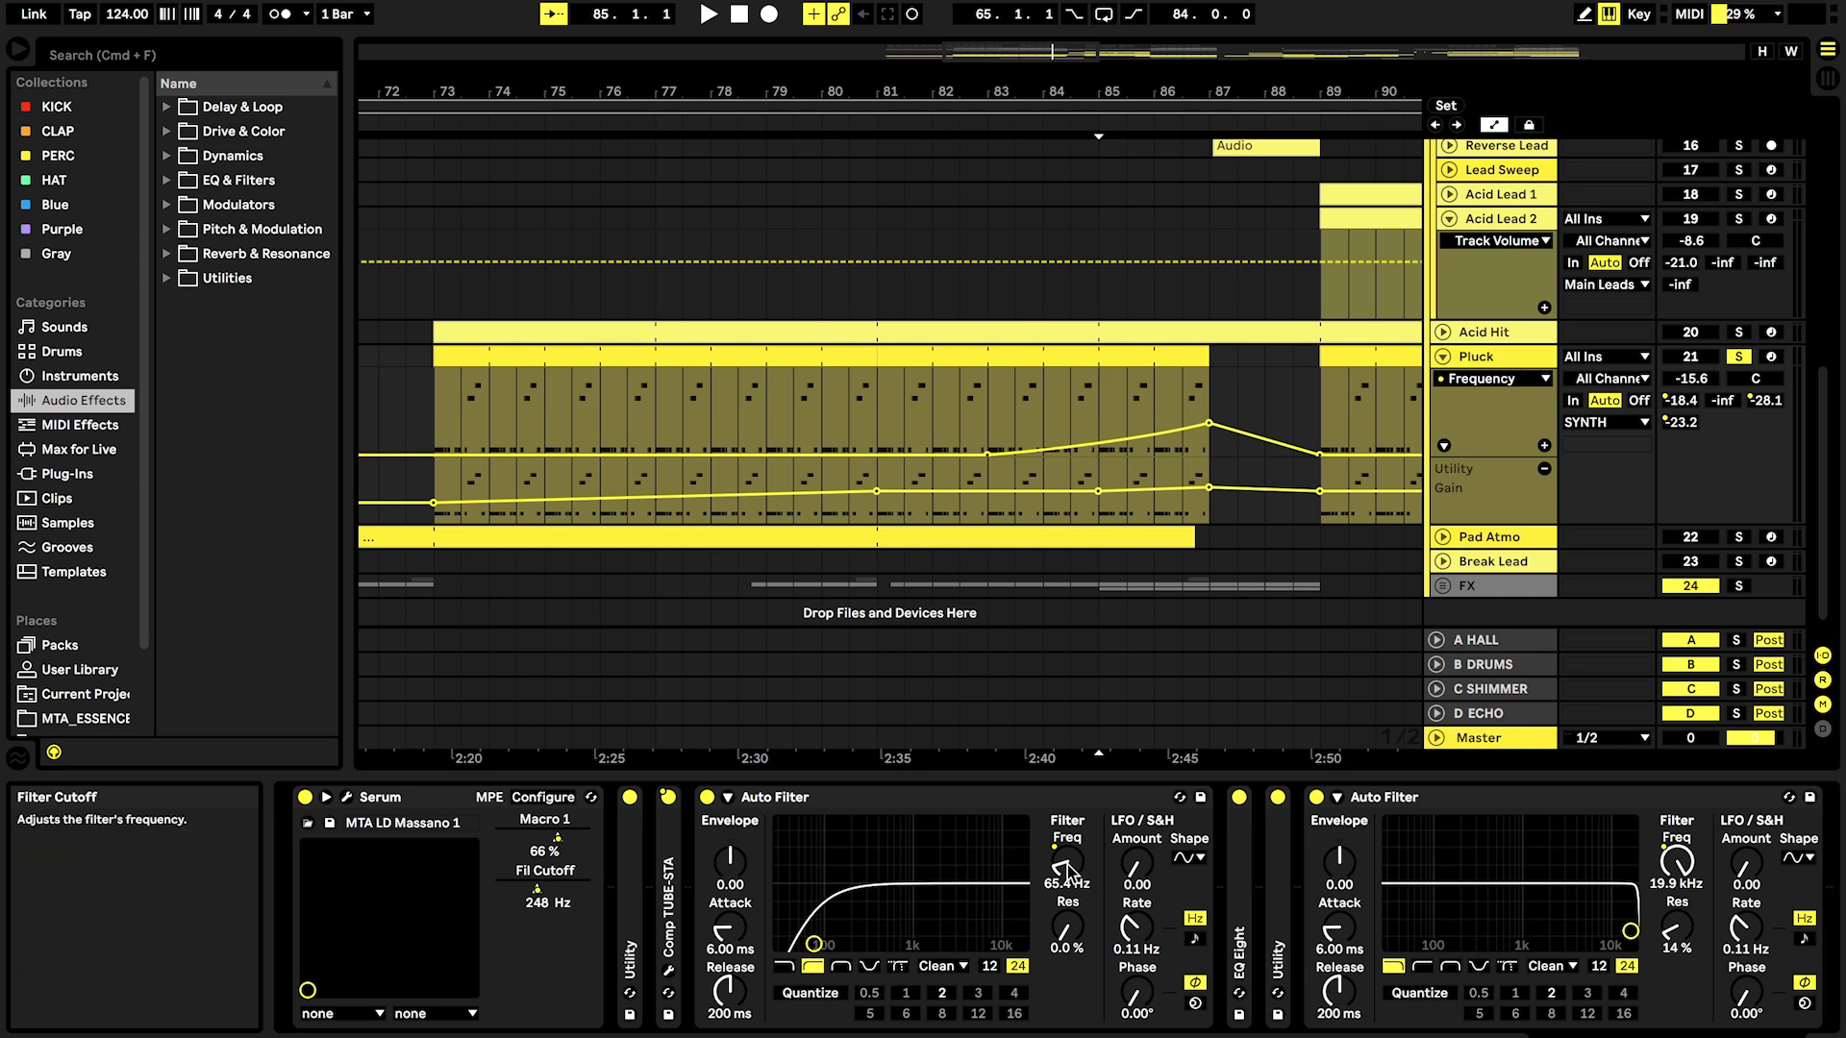
drag(1077, 394, 1202, 394)
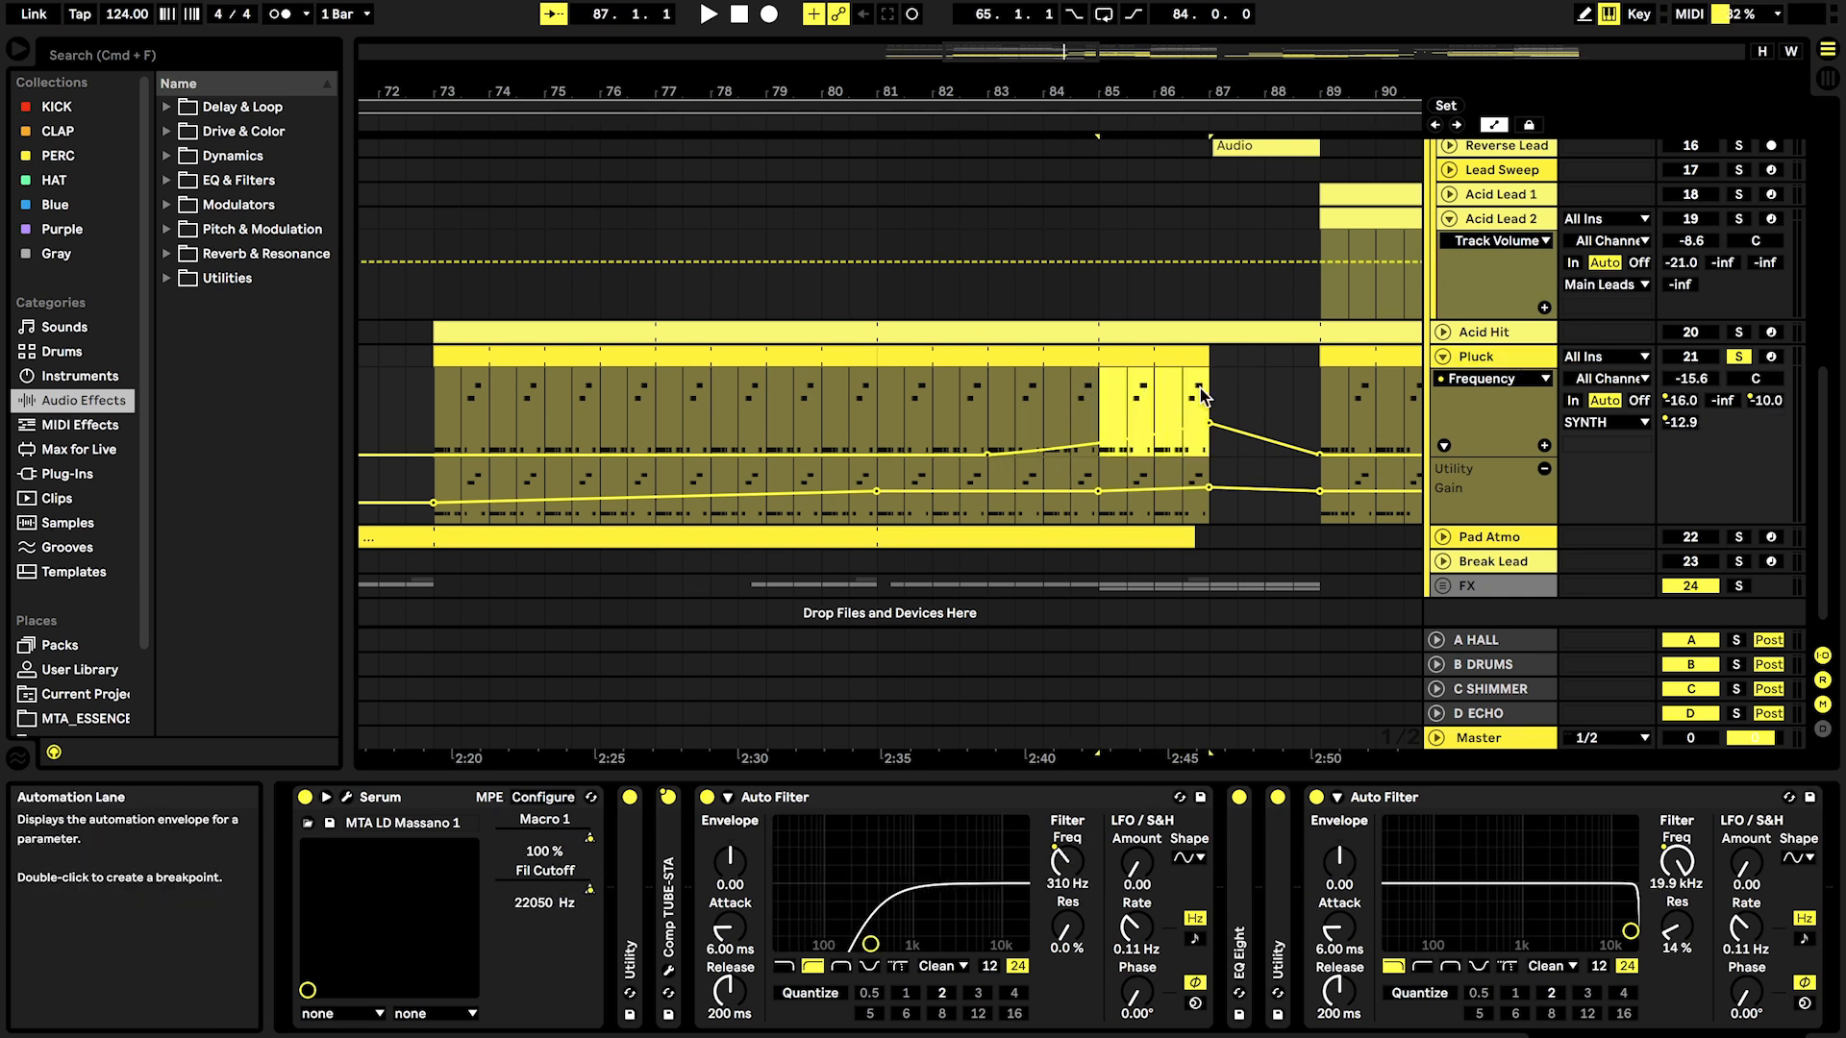
Step: Show Pluck's A-HALL send automation, mark the build-up from bar 85, and place the insert marker at bar 89
click(1675, 403)
drag(1113, 448, 1244, 431)
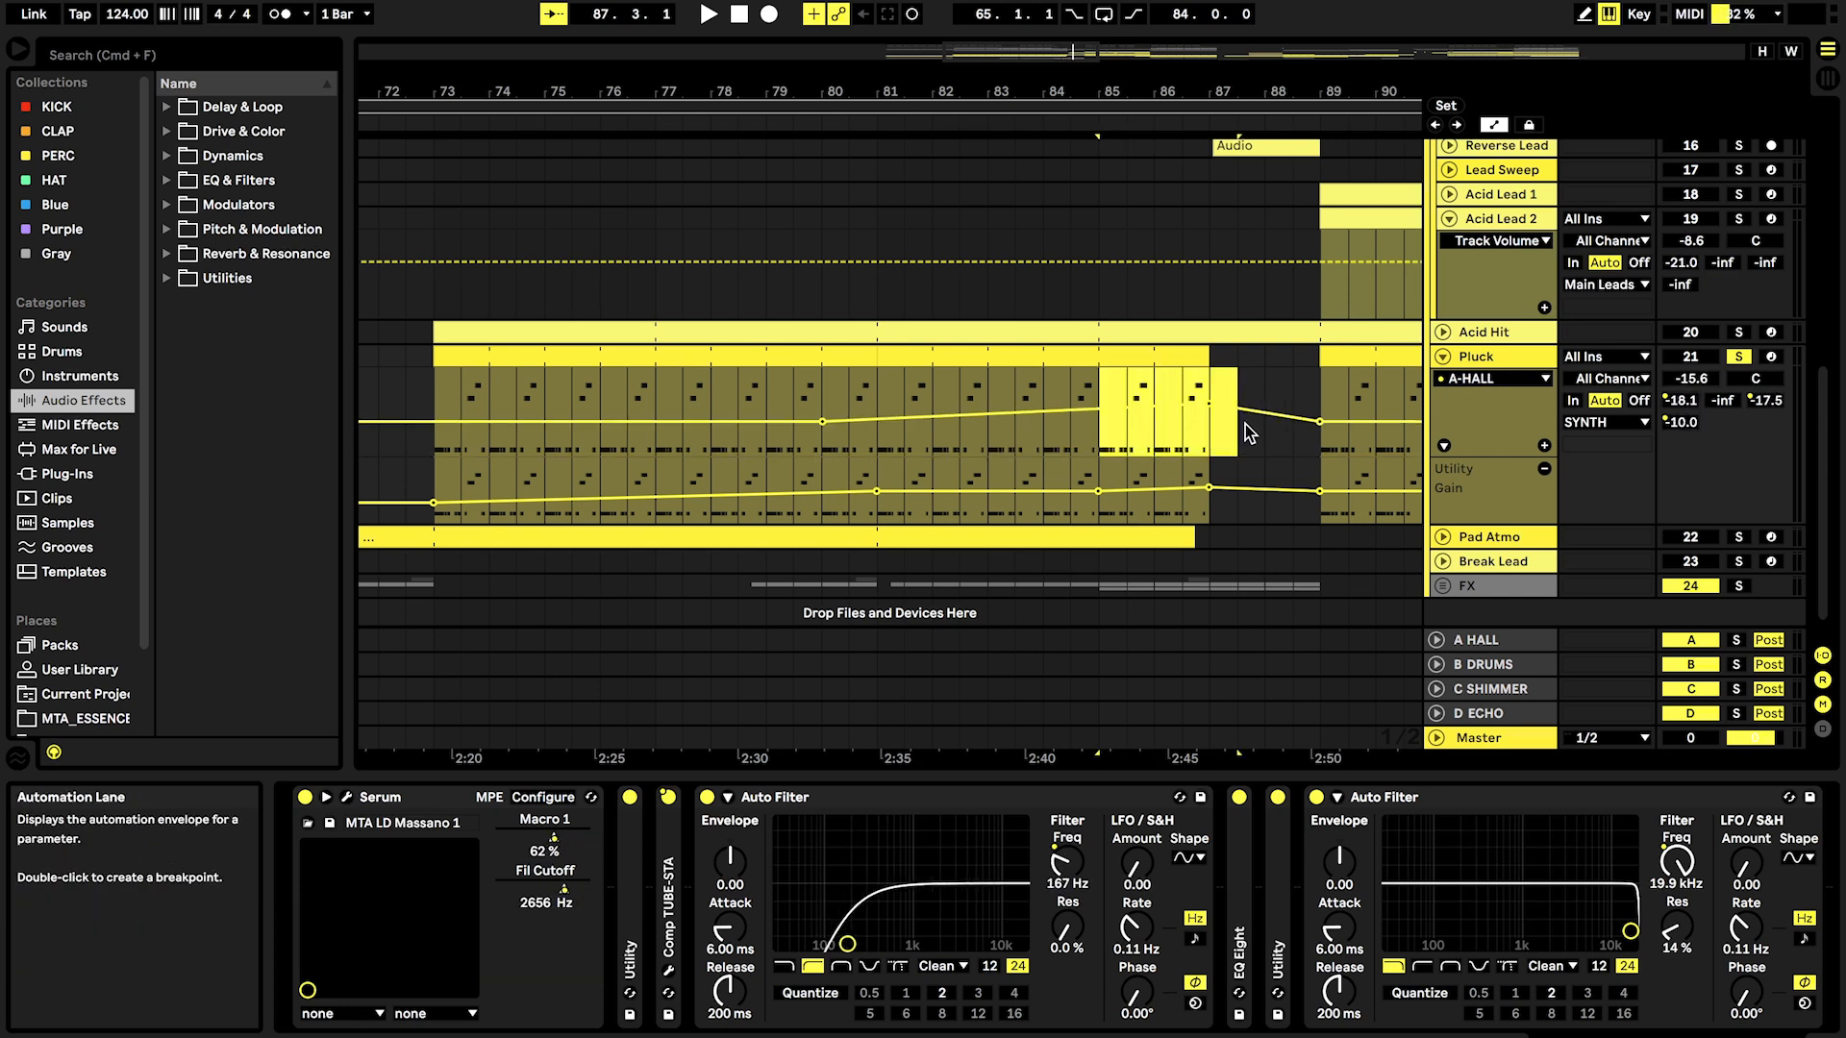
scroll(1260, 402, right, 2)
scroll(1259, 402, down, 1)
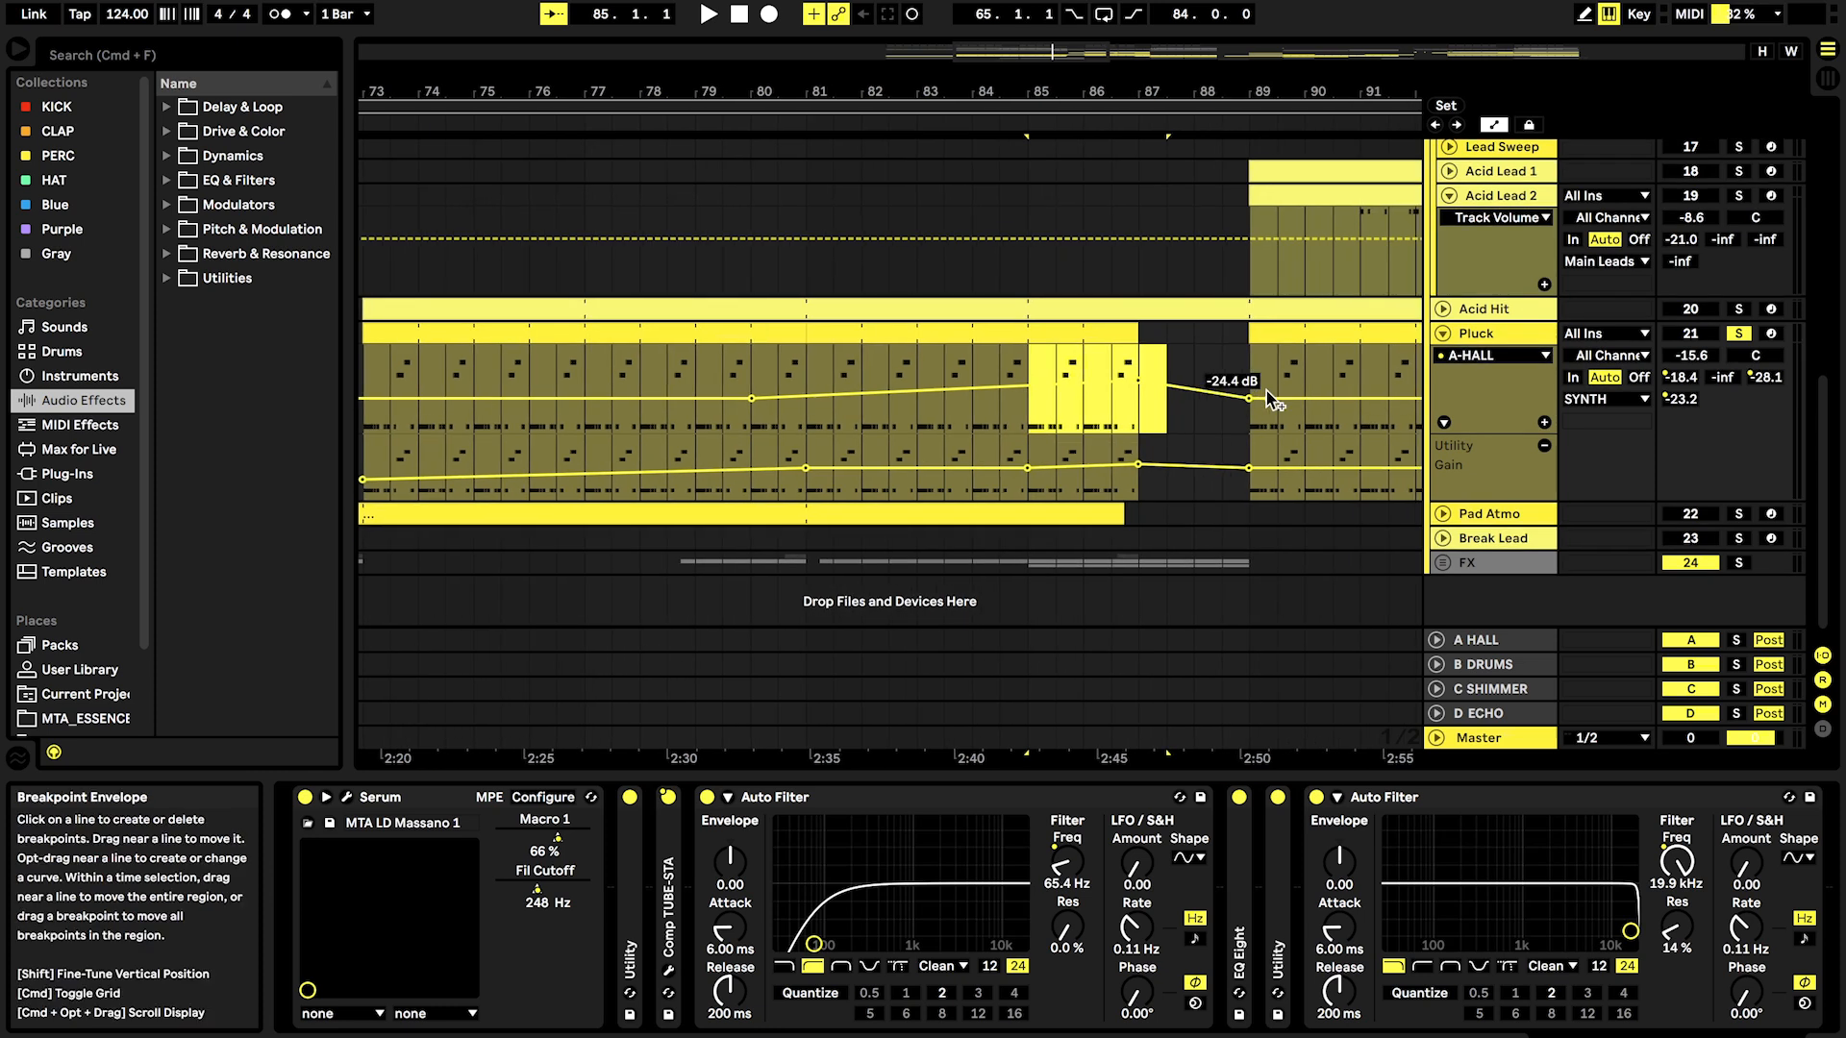
click(1266, 391)
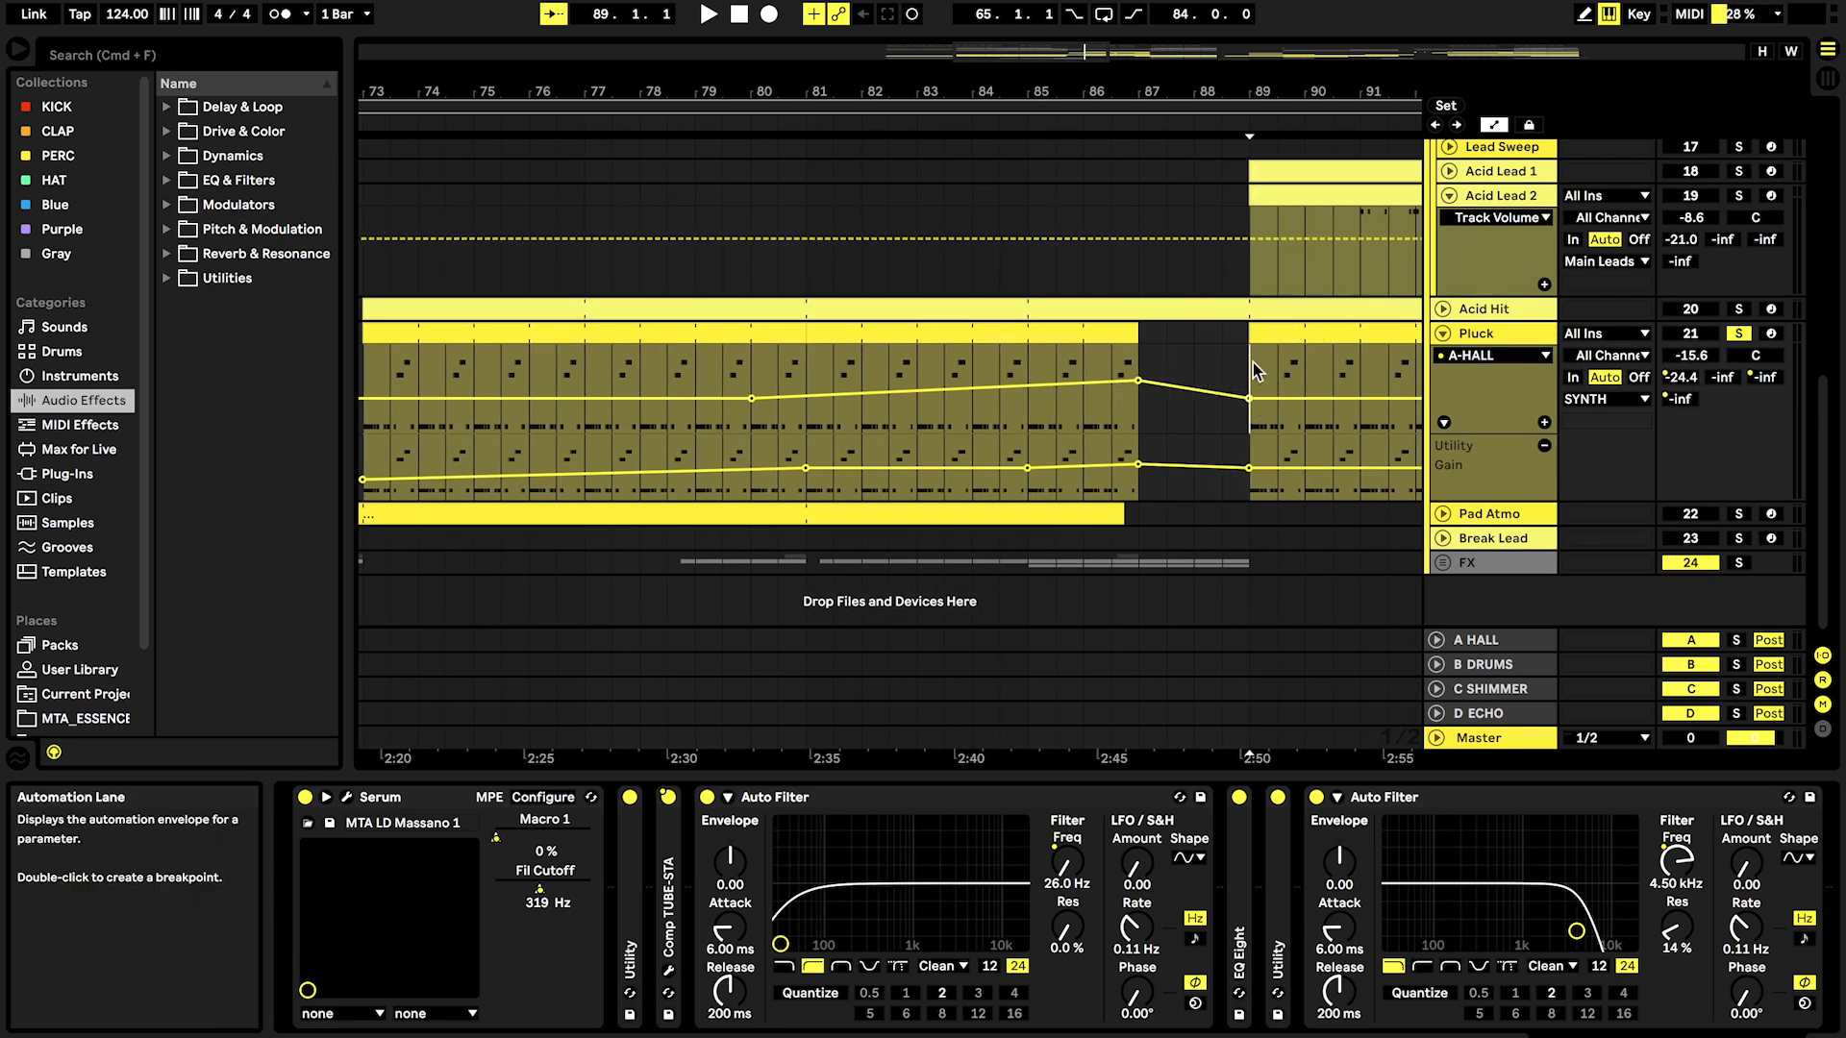
scroll(1273, 333, right, 2)
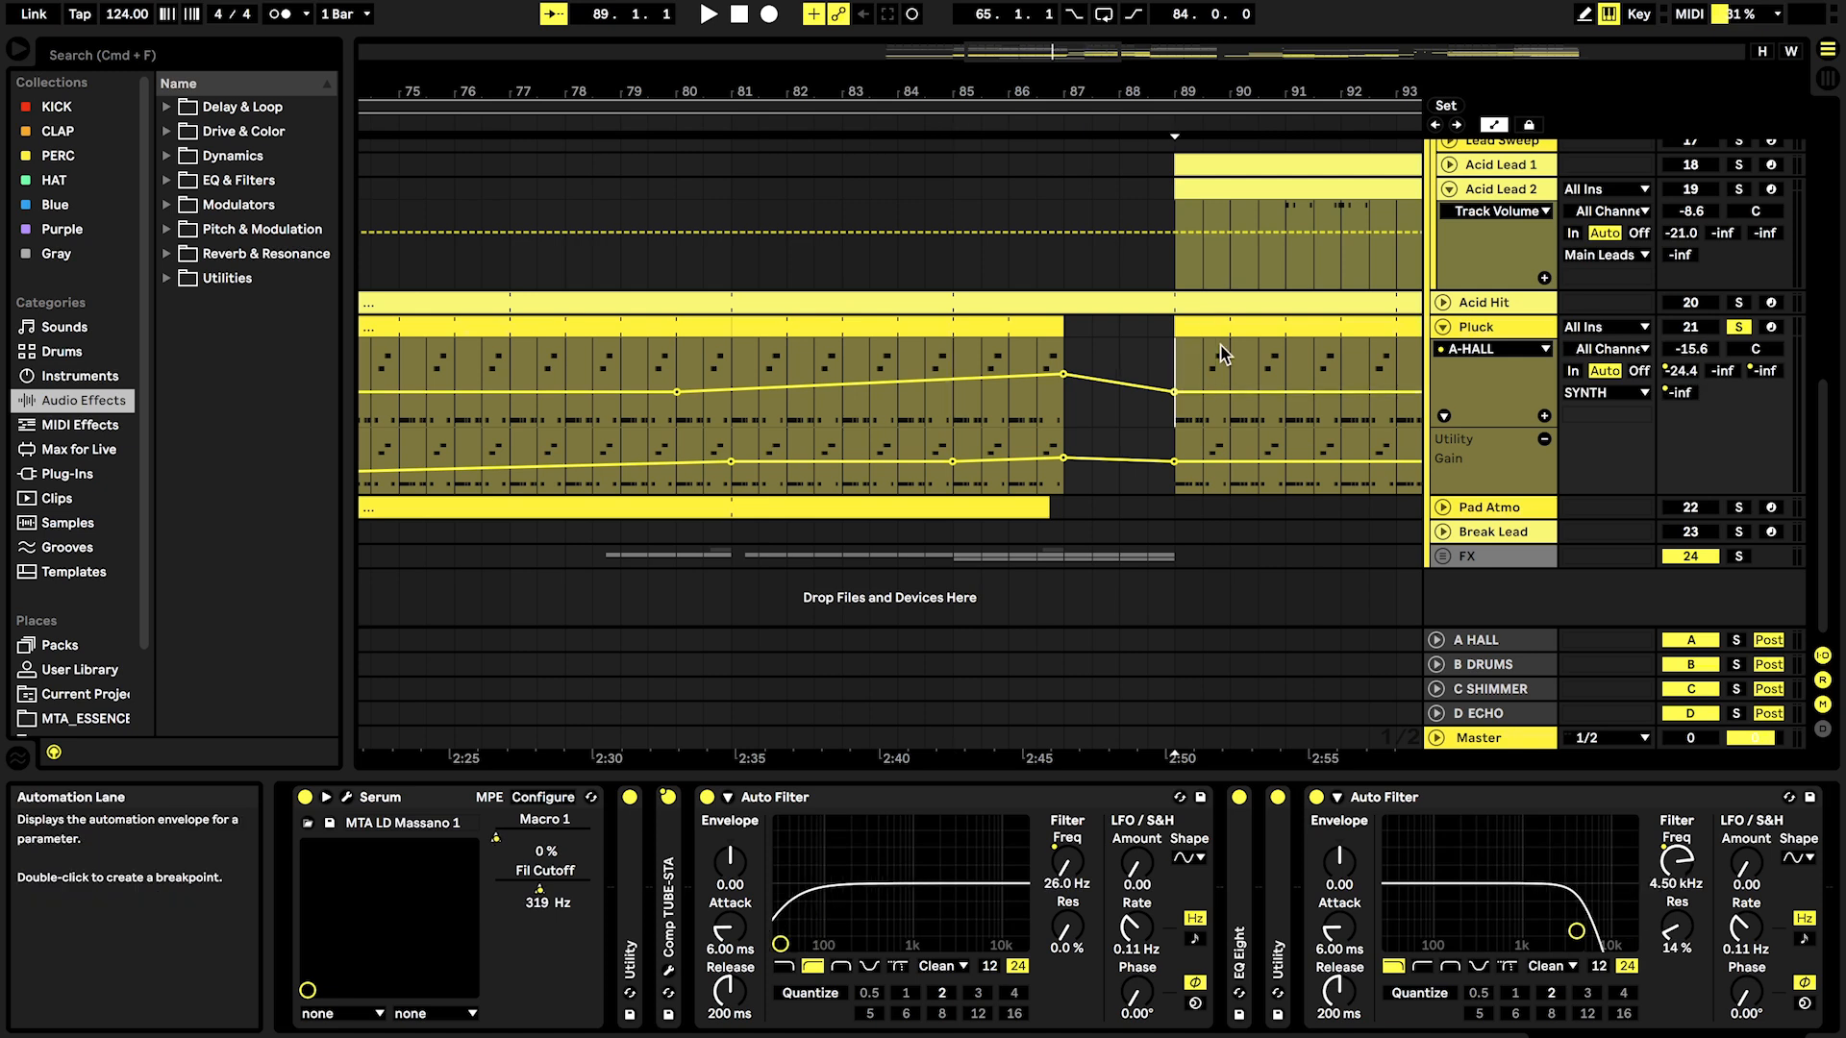
Step: Play Pluck from the middle of bar 85 through the gap and past bar 89
click(980, 415)
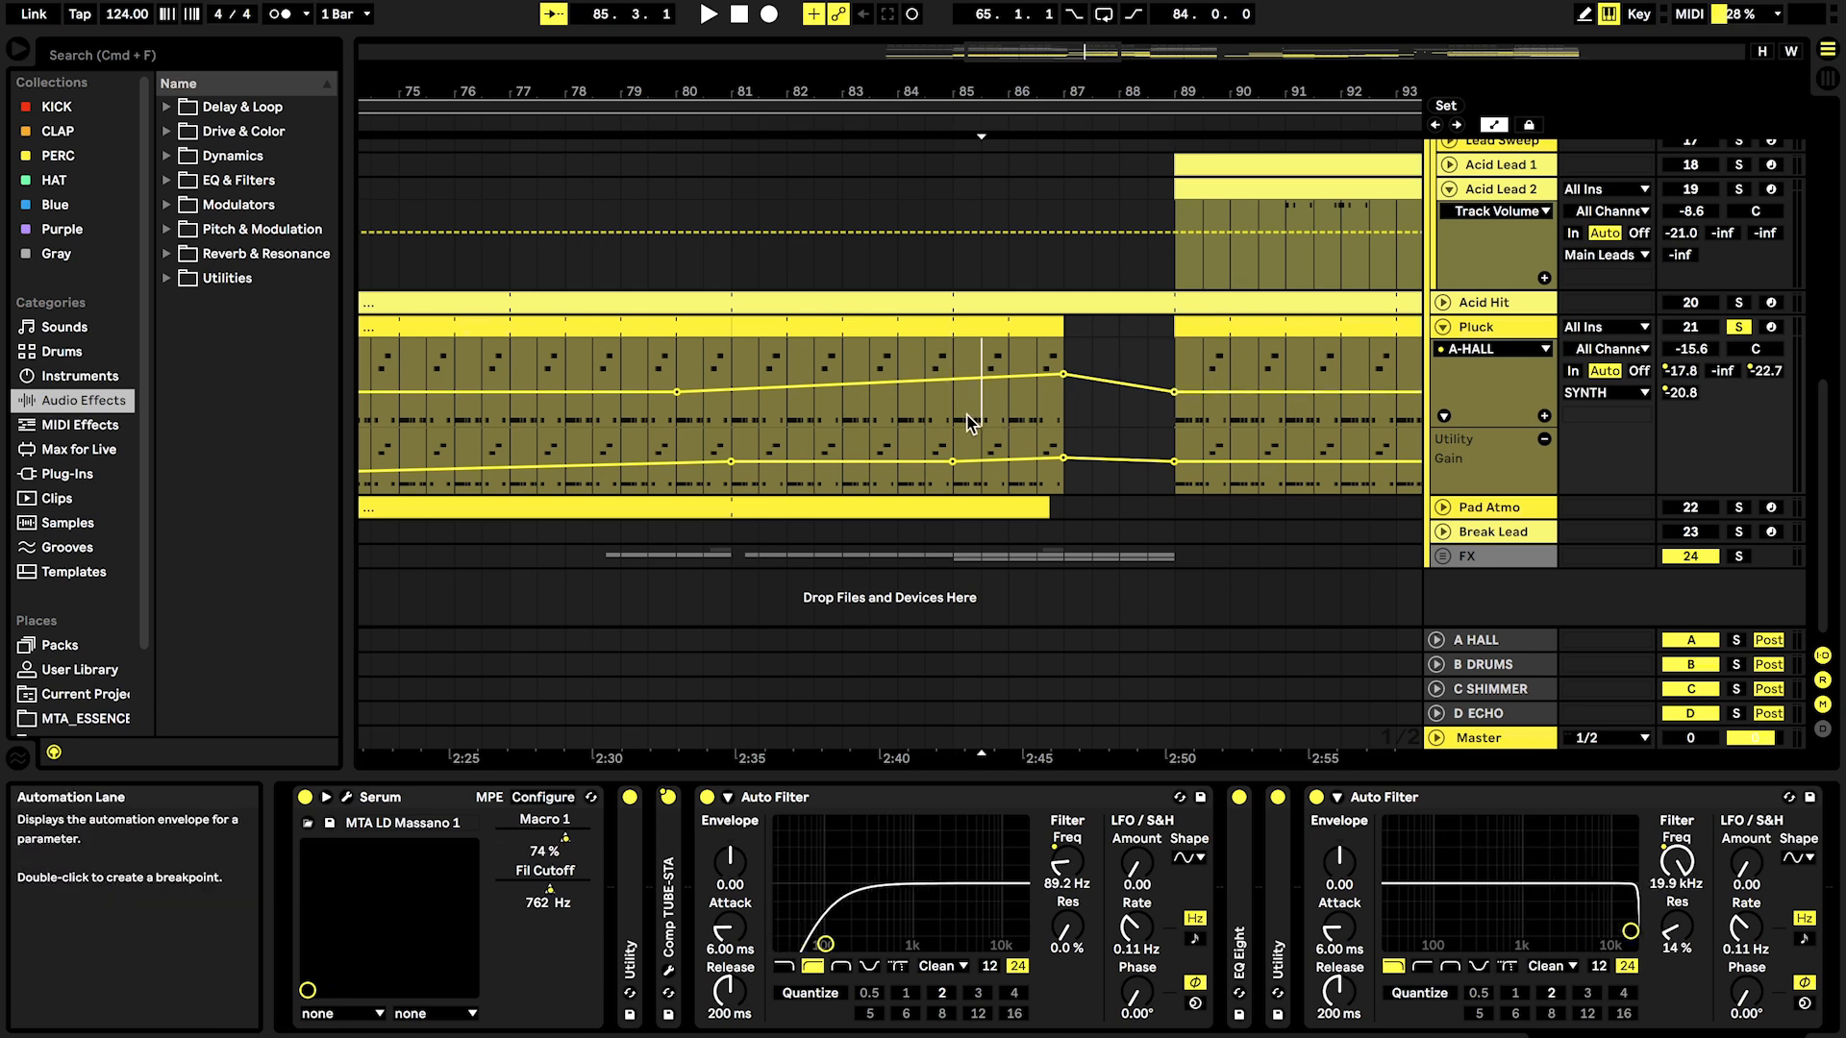
key(space)
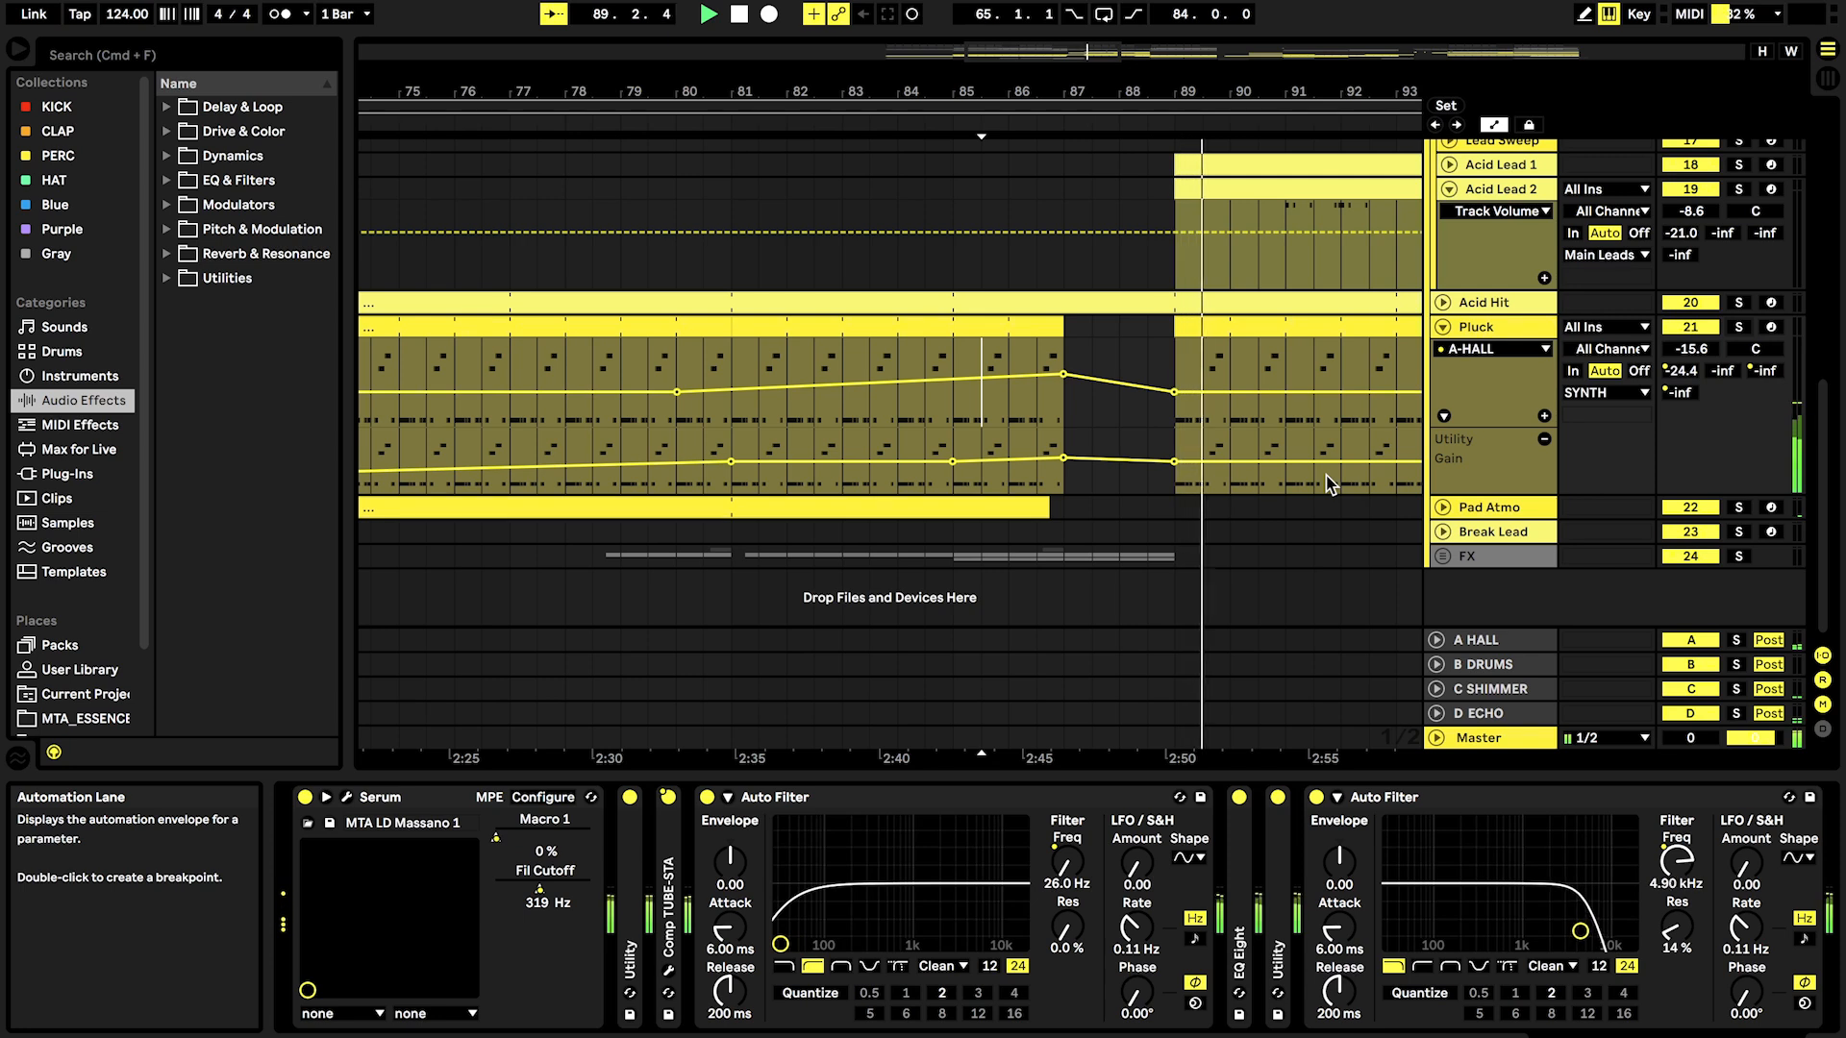
scroll(1330, 484, down, 1)
scroll(1214, 447, down, 3)
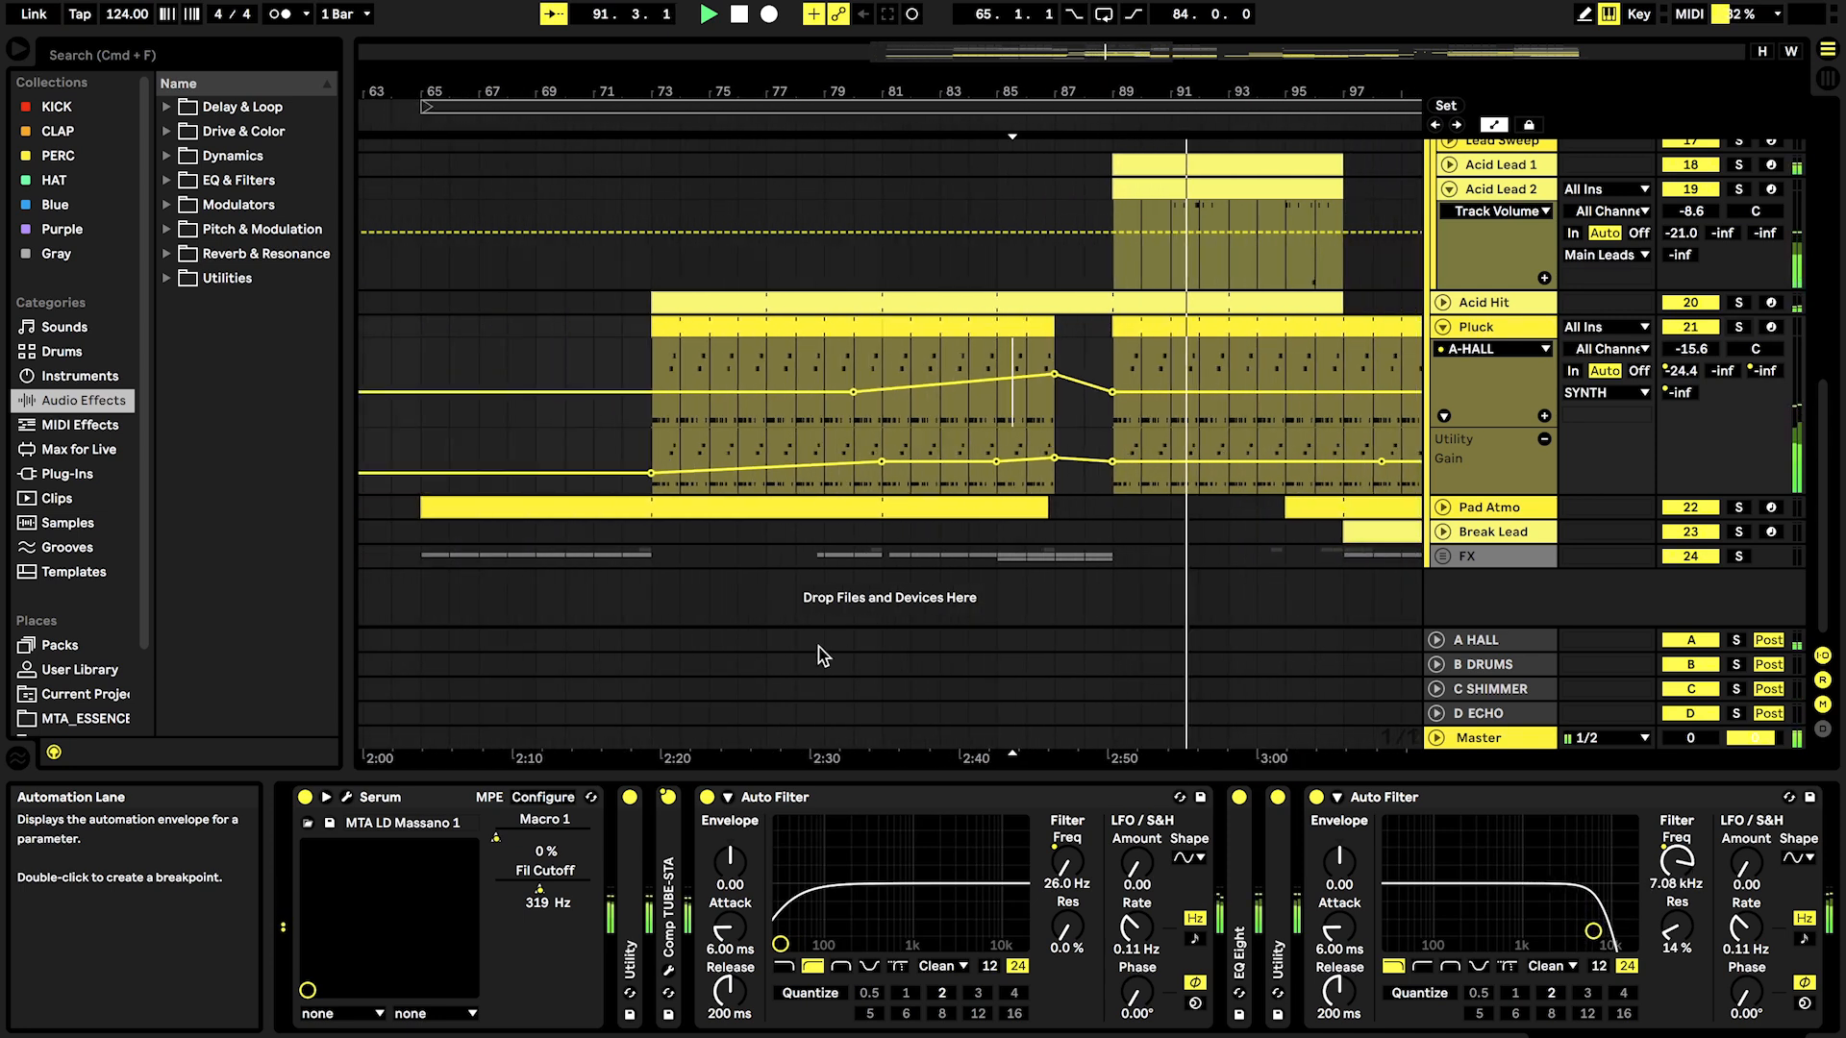
Step: Show Pluck's Fil Cutoff automation across the arrangement and stop playback
click(568, 896)
click(569, 896)
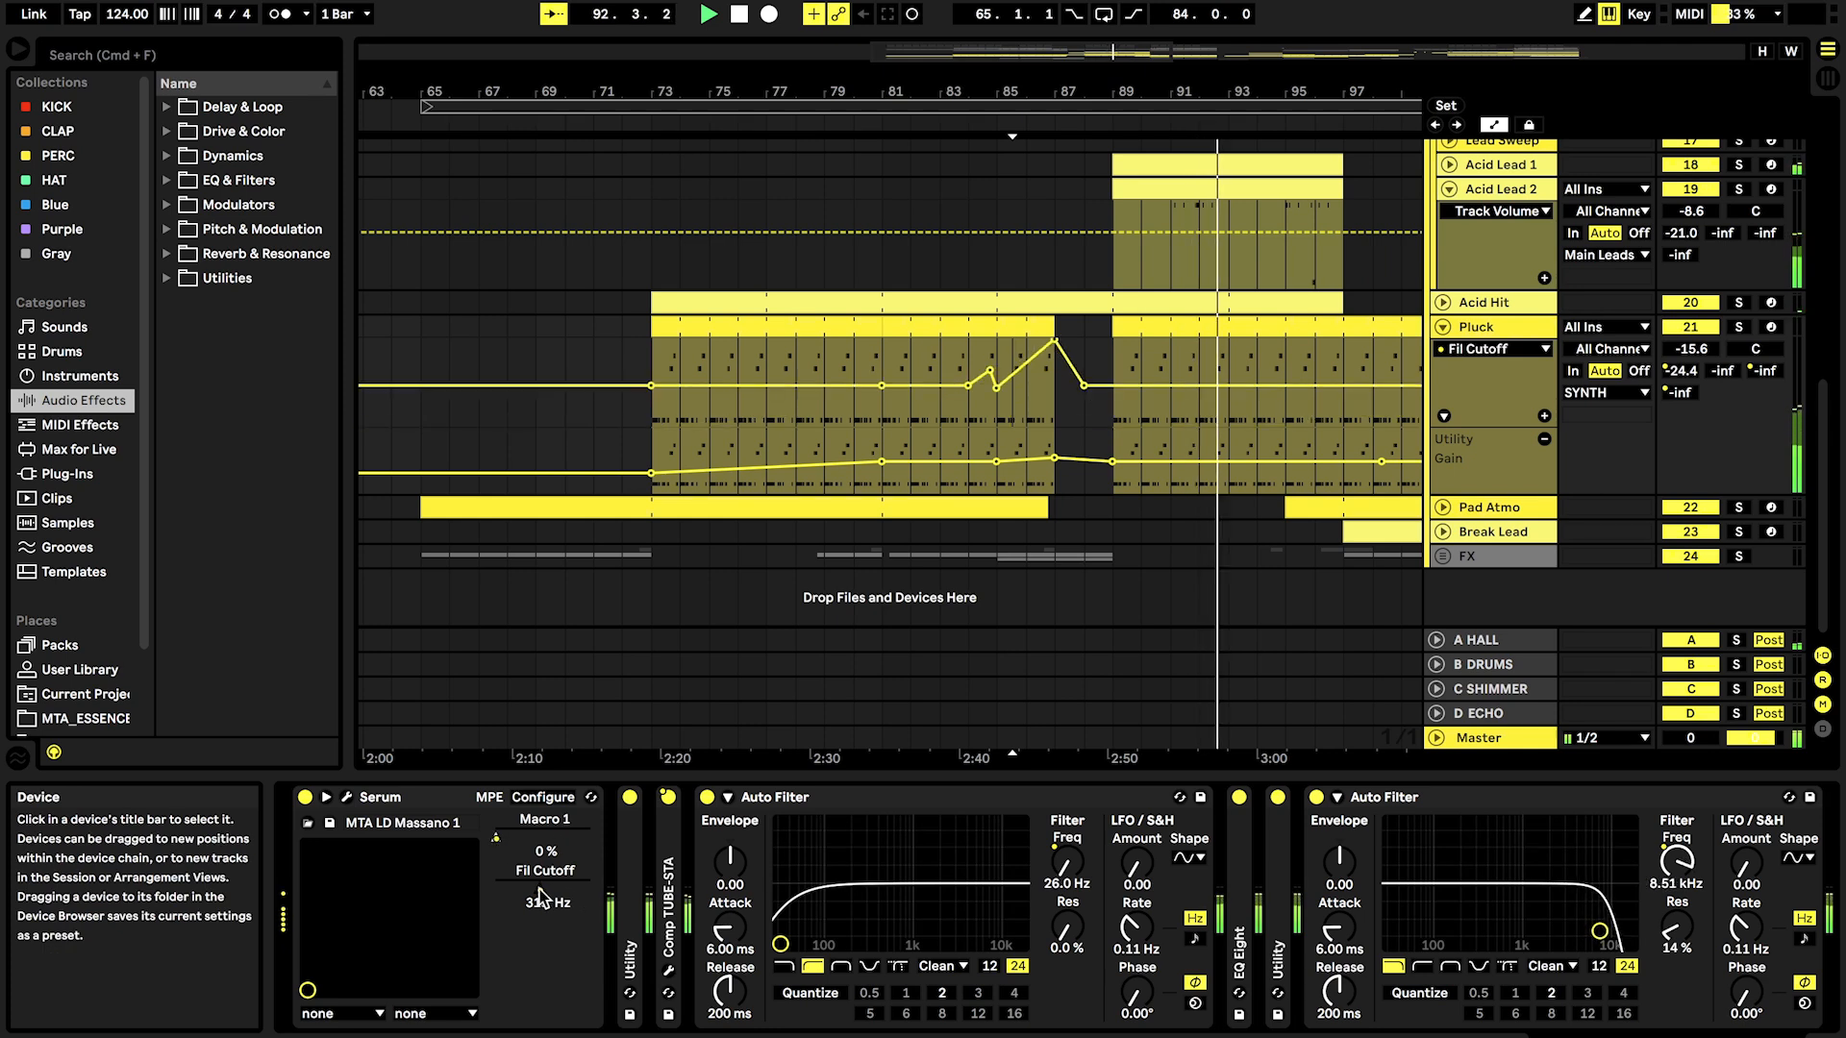
scroll(849, 596, down, 2)
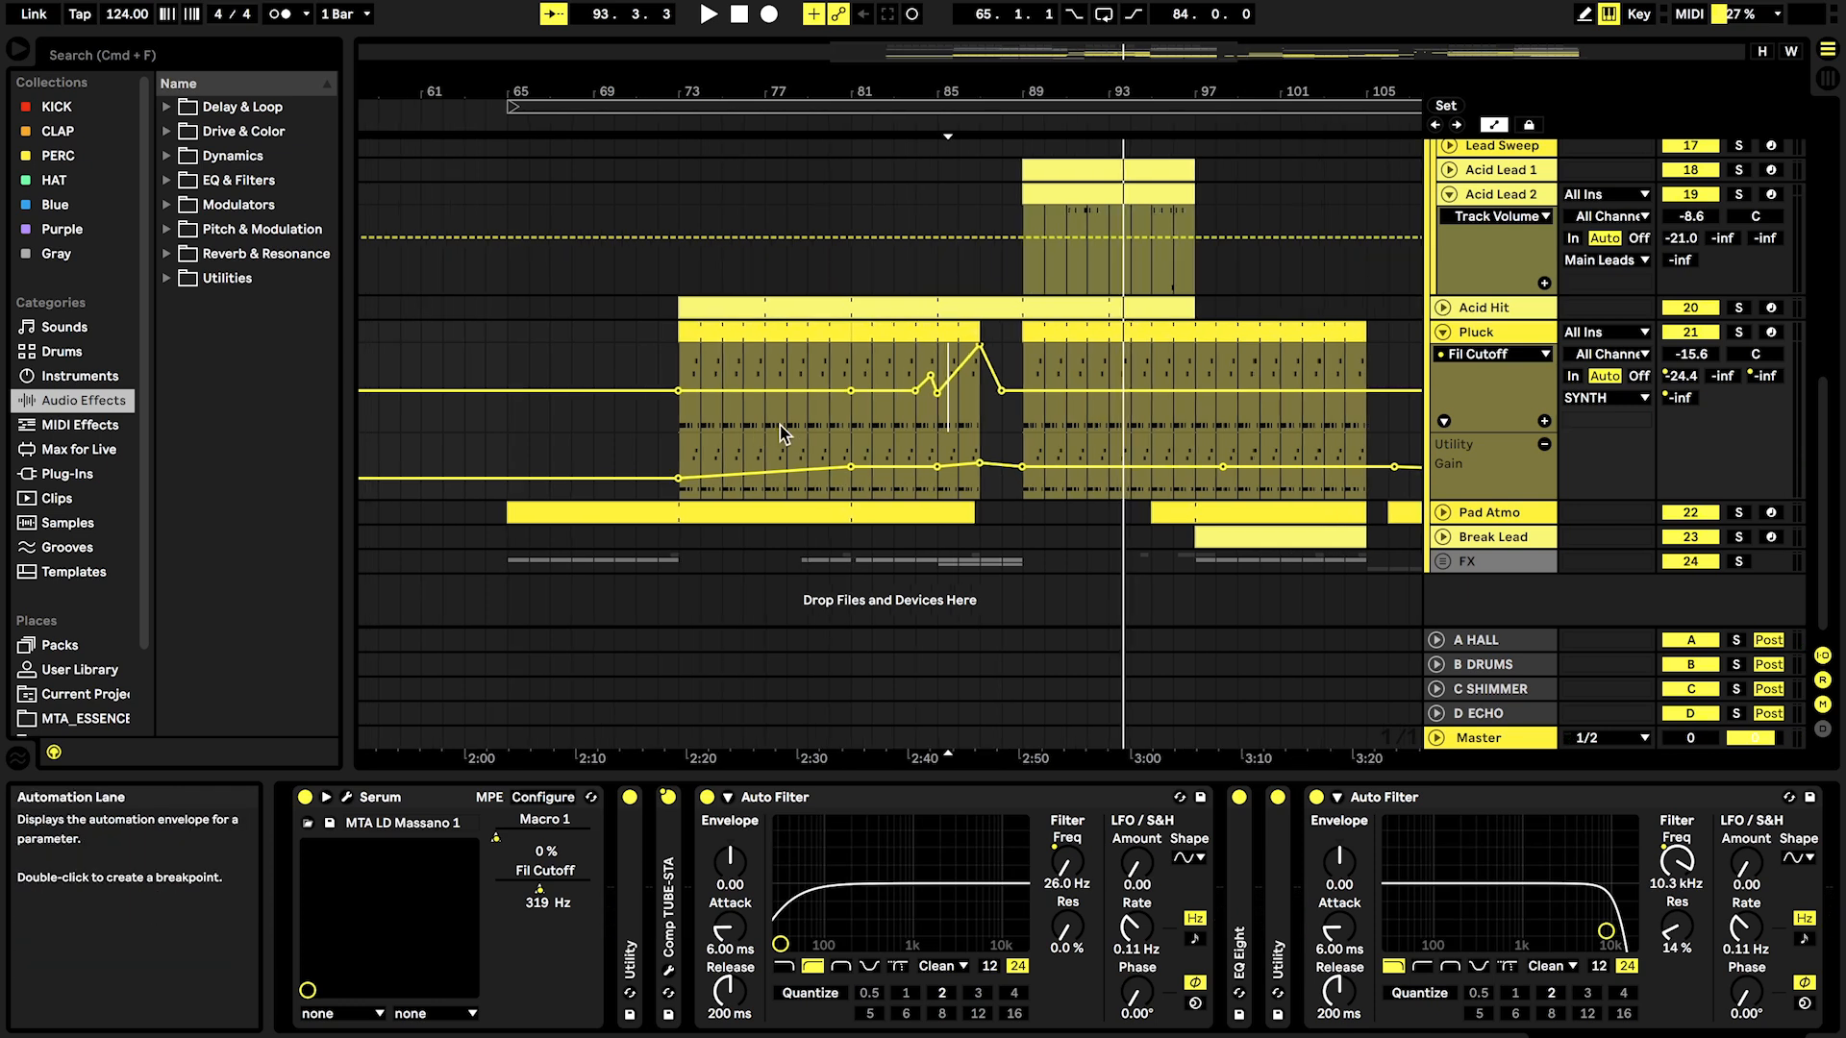
Step: Unfold and select the Pad Atmo track, and view the preset list of its Diva synth
scroll(780, 425, up, 3)
click(1443, 507)
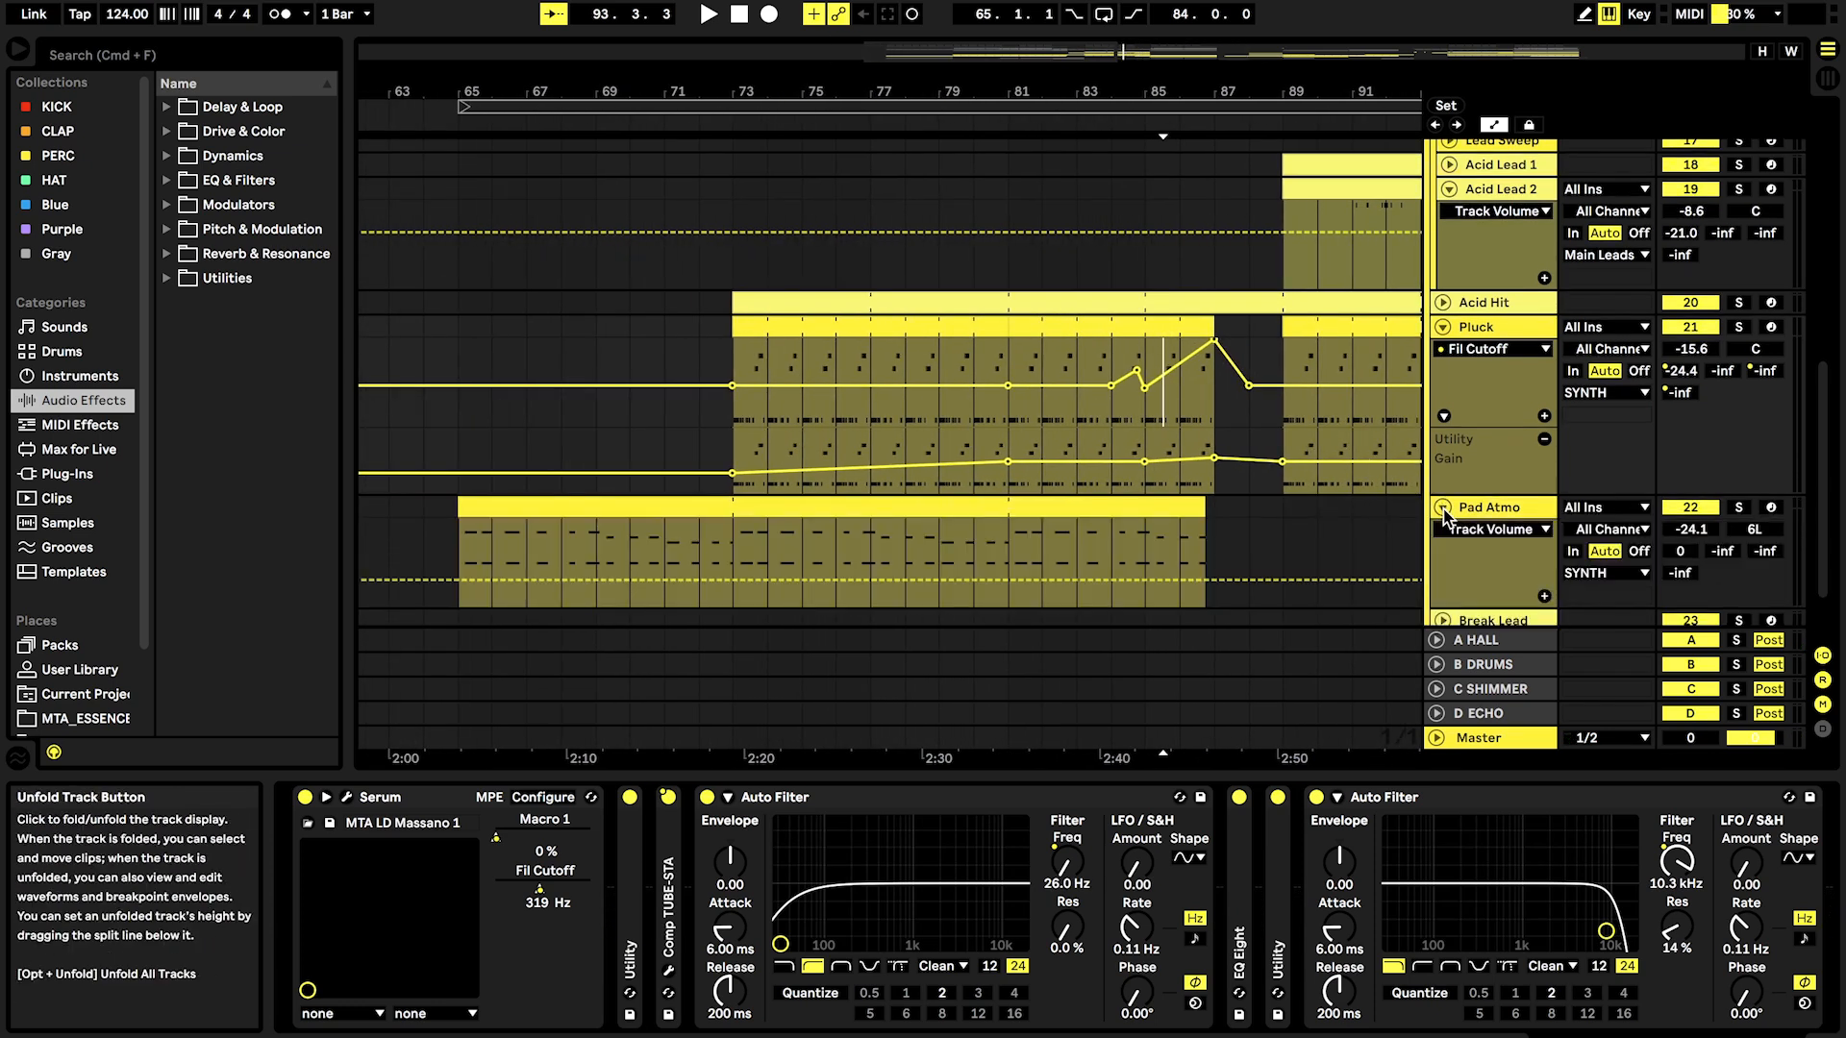
click(1490, 507)
scroll(925, 487, down, 3)
key(space)
click(348, 798)
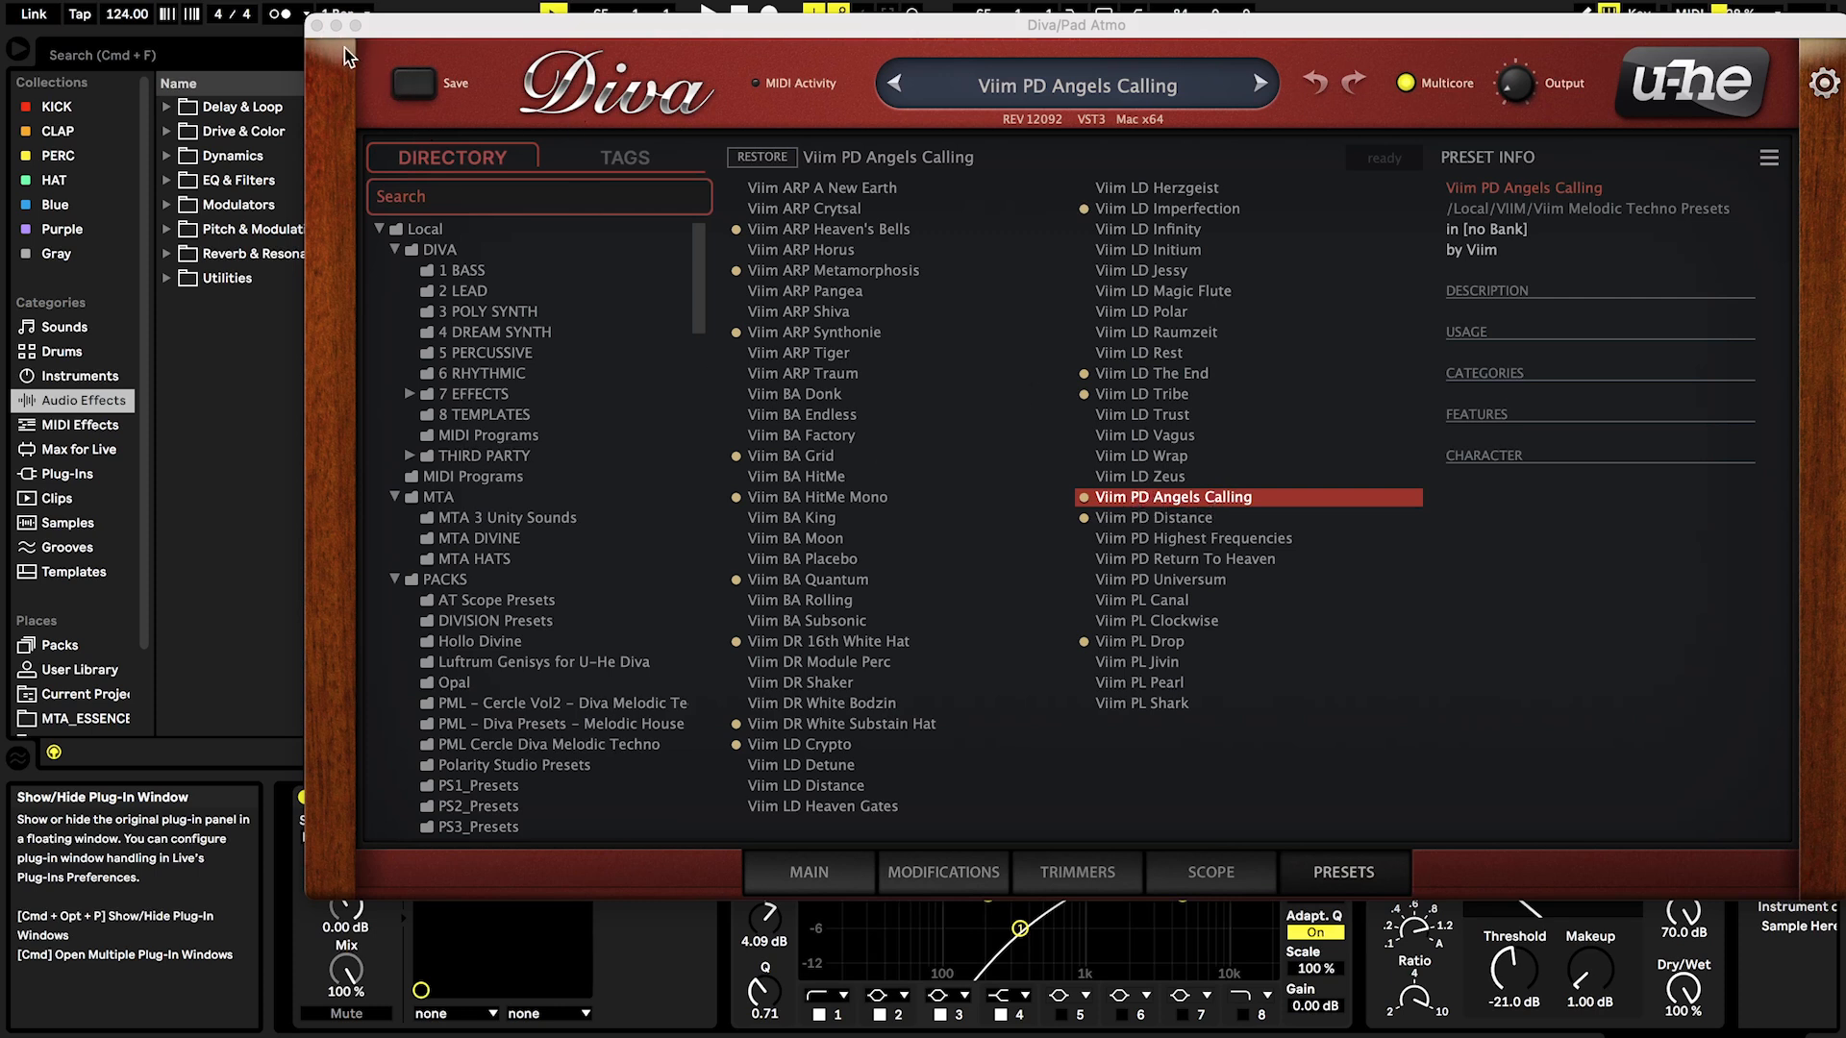
click(317, 26)
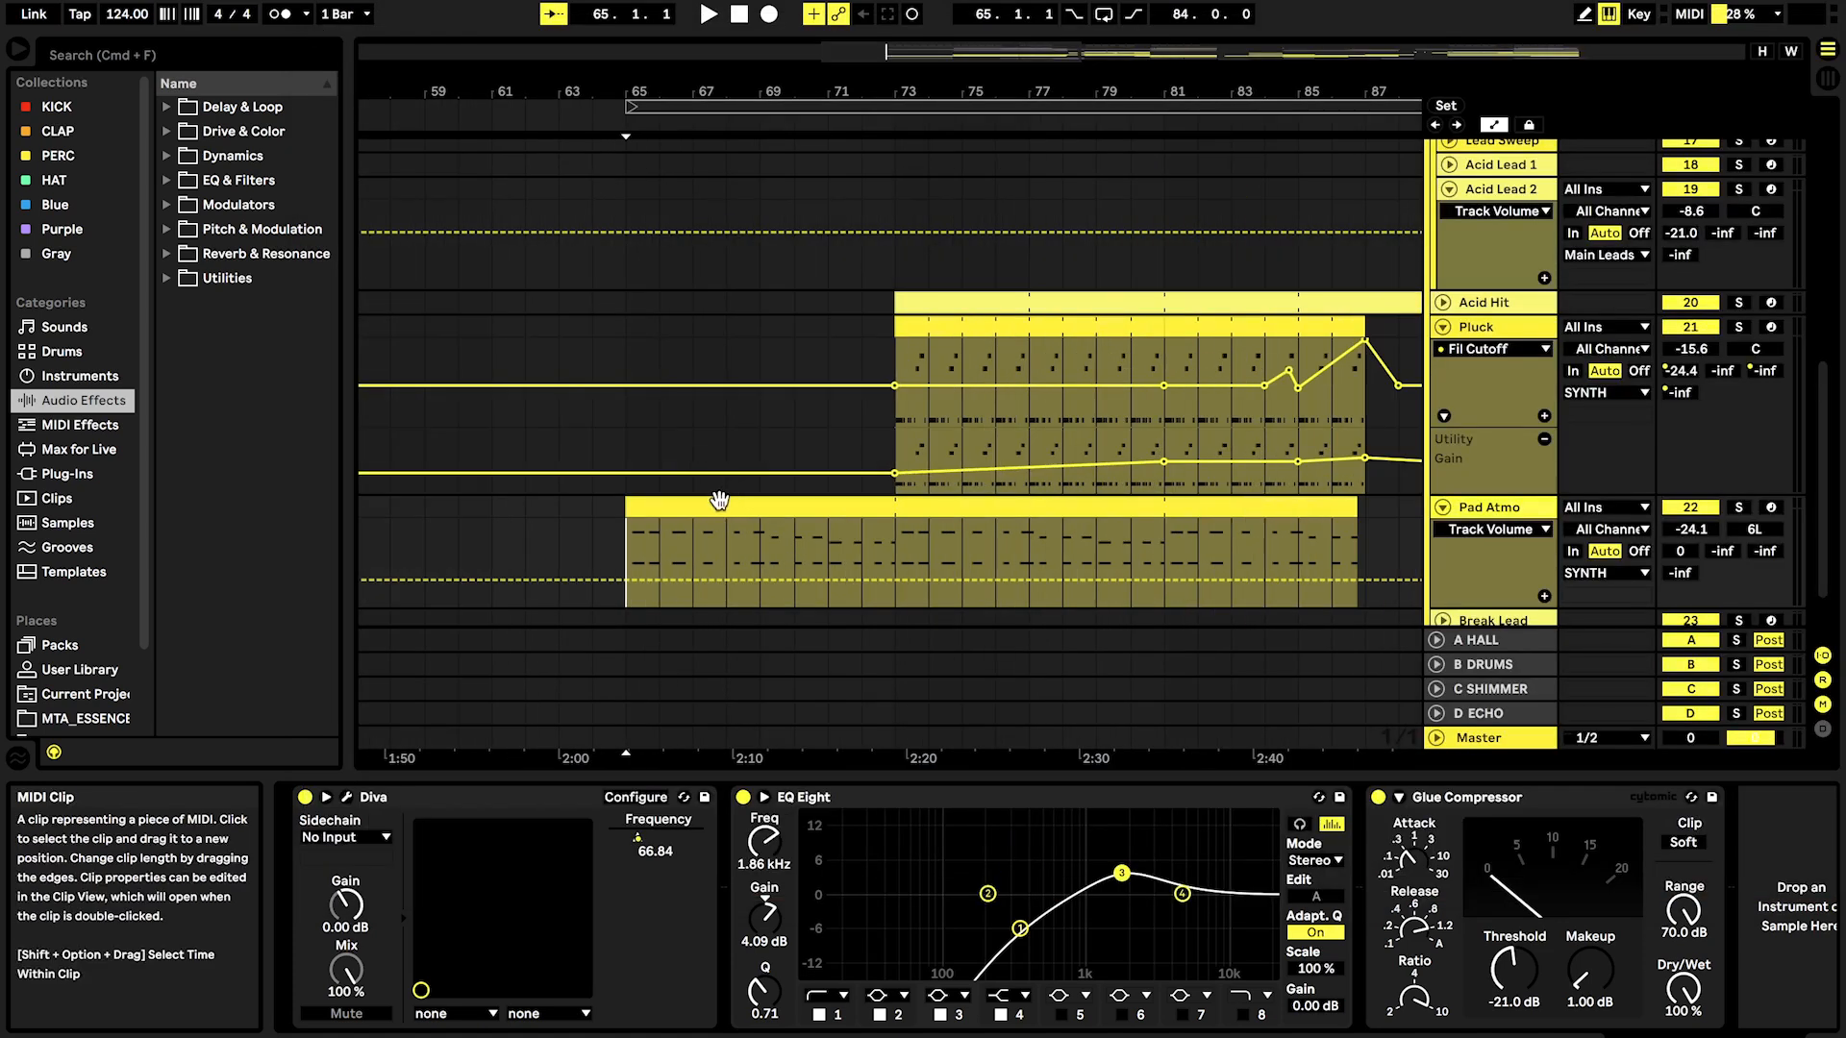
Step: Open the notes of Pad Atmo's first clip and zoom the piano roll in vertically
double_click(719, 501)
click(943, 915)
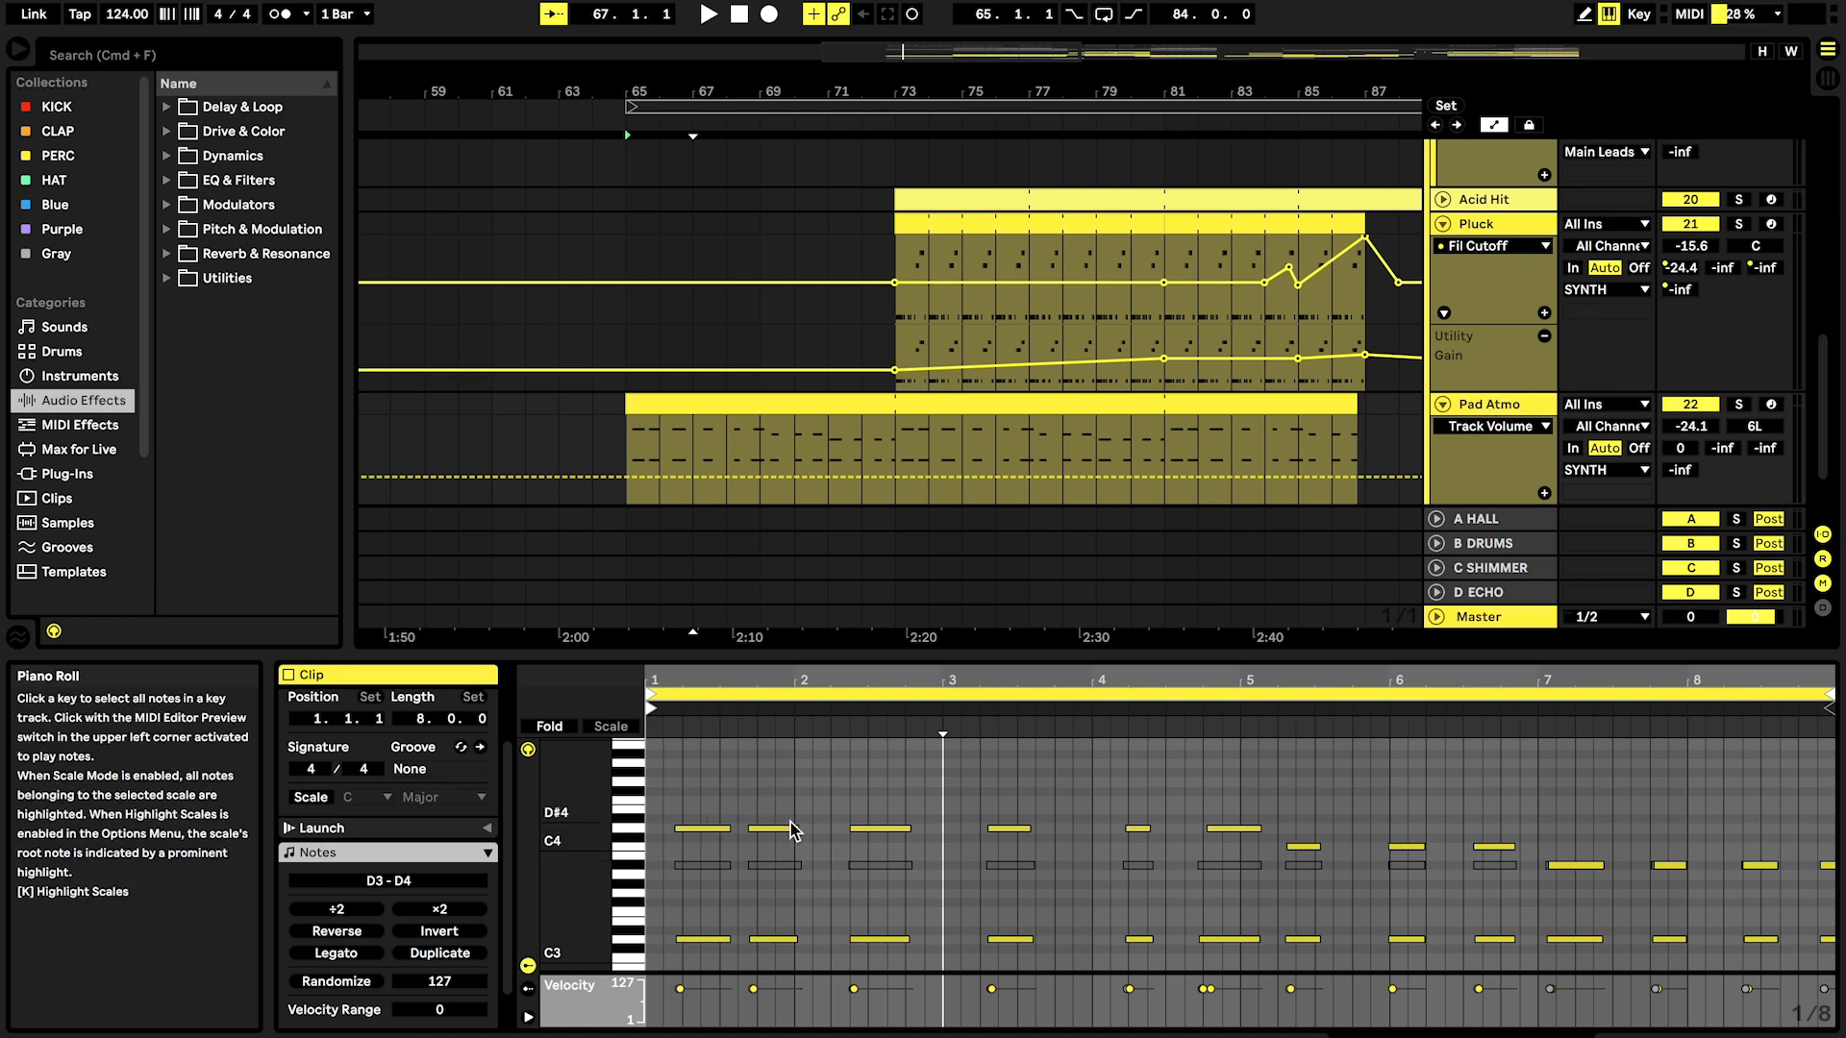
drag(580, 876, 605, 877)
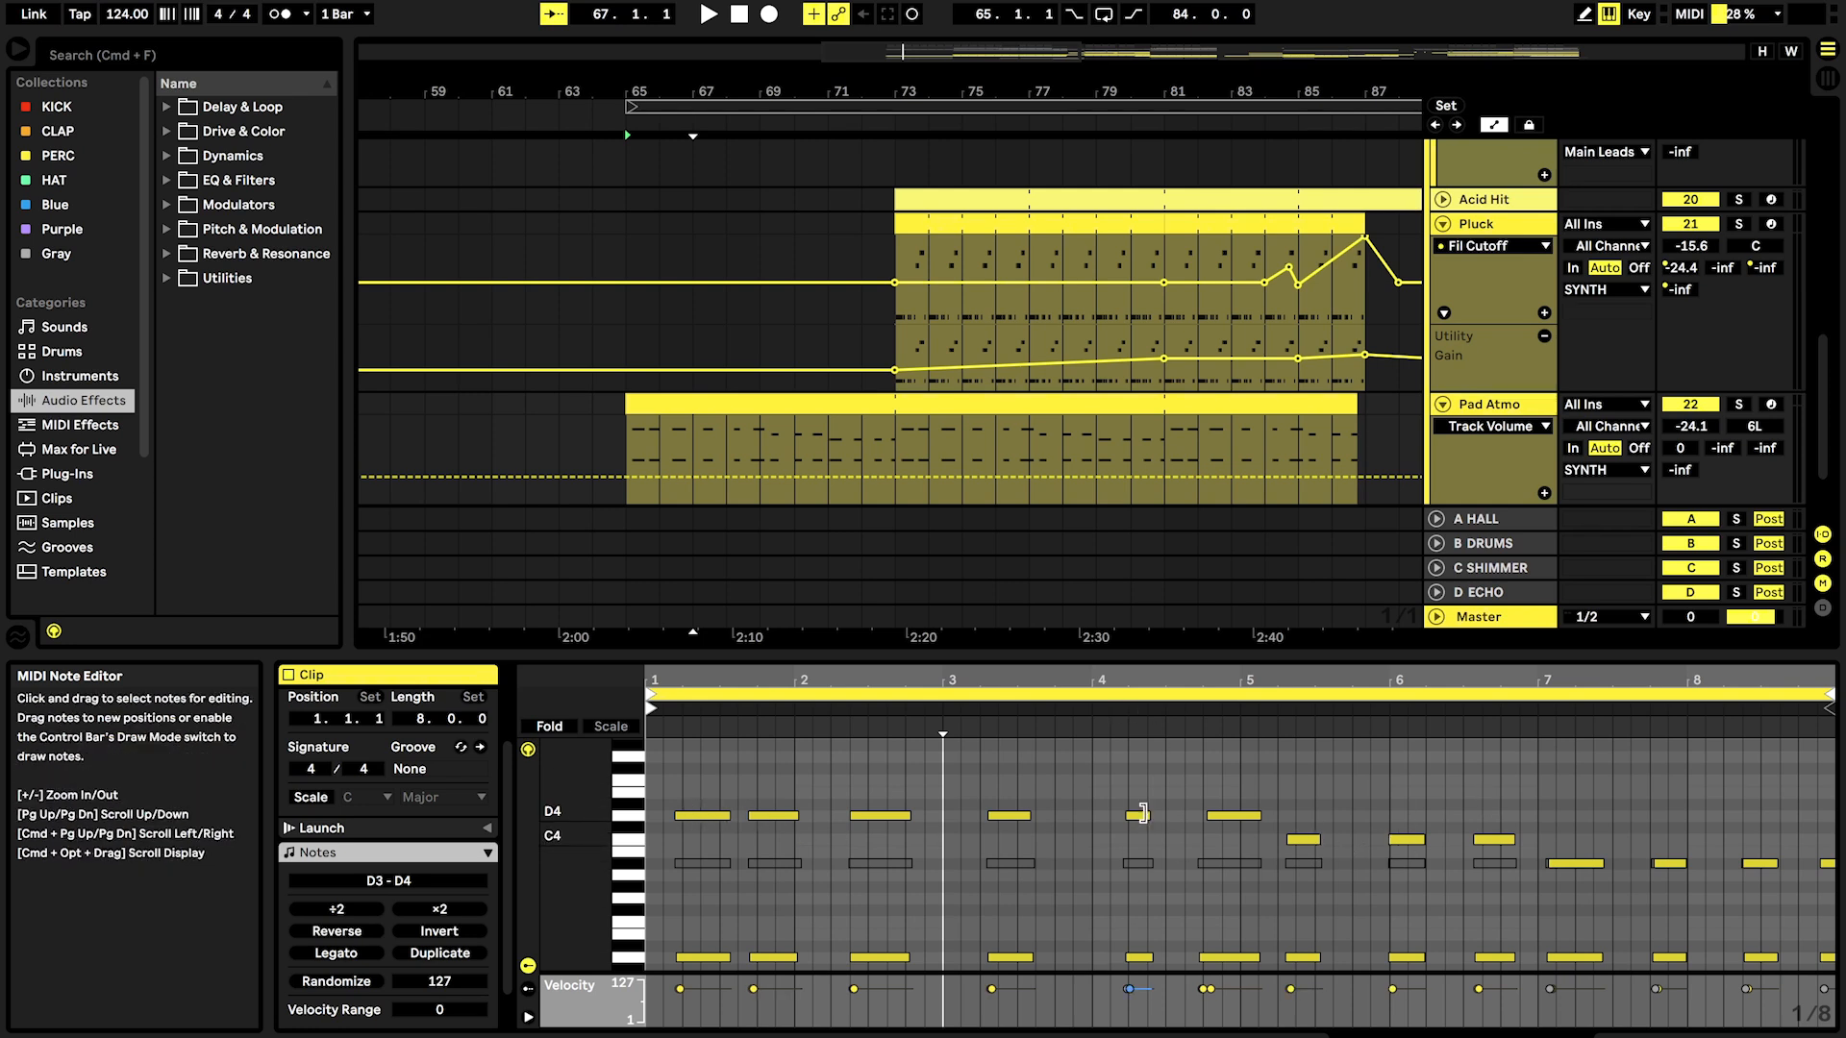
Step: View the main synthesis page of Pad Atmo's Diva, including its oscillator, filter and effects, and close the plug-in window
double_click(1502, 404)
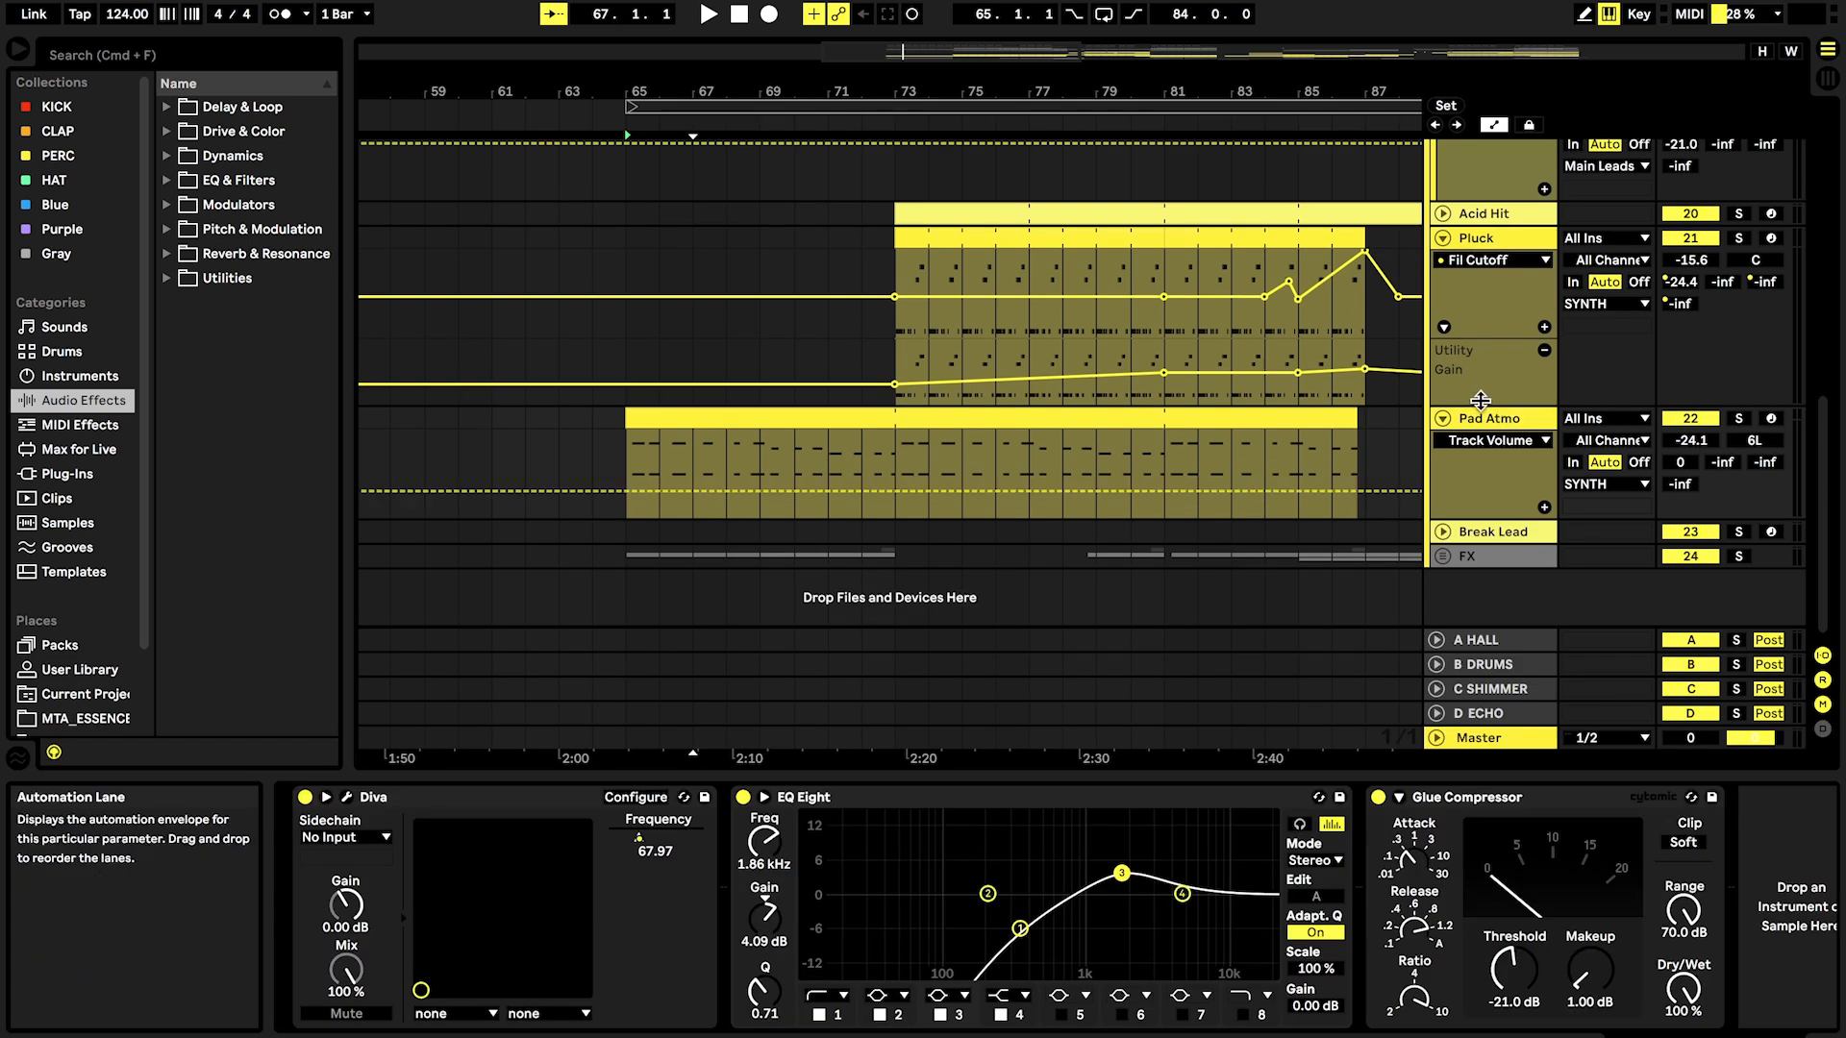
click(347, 797)
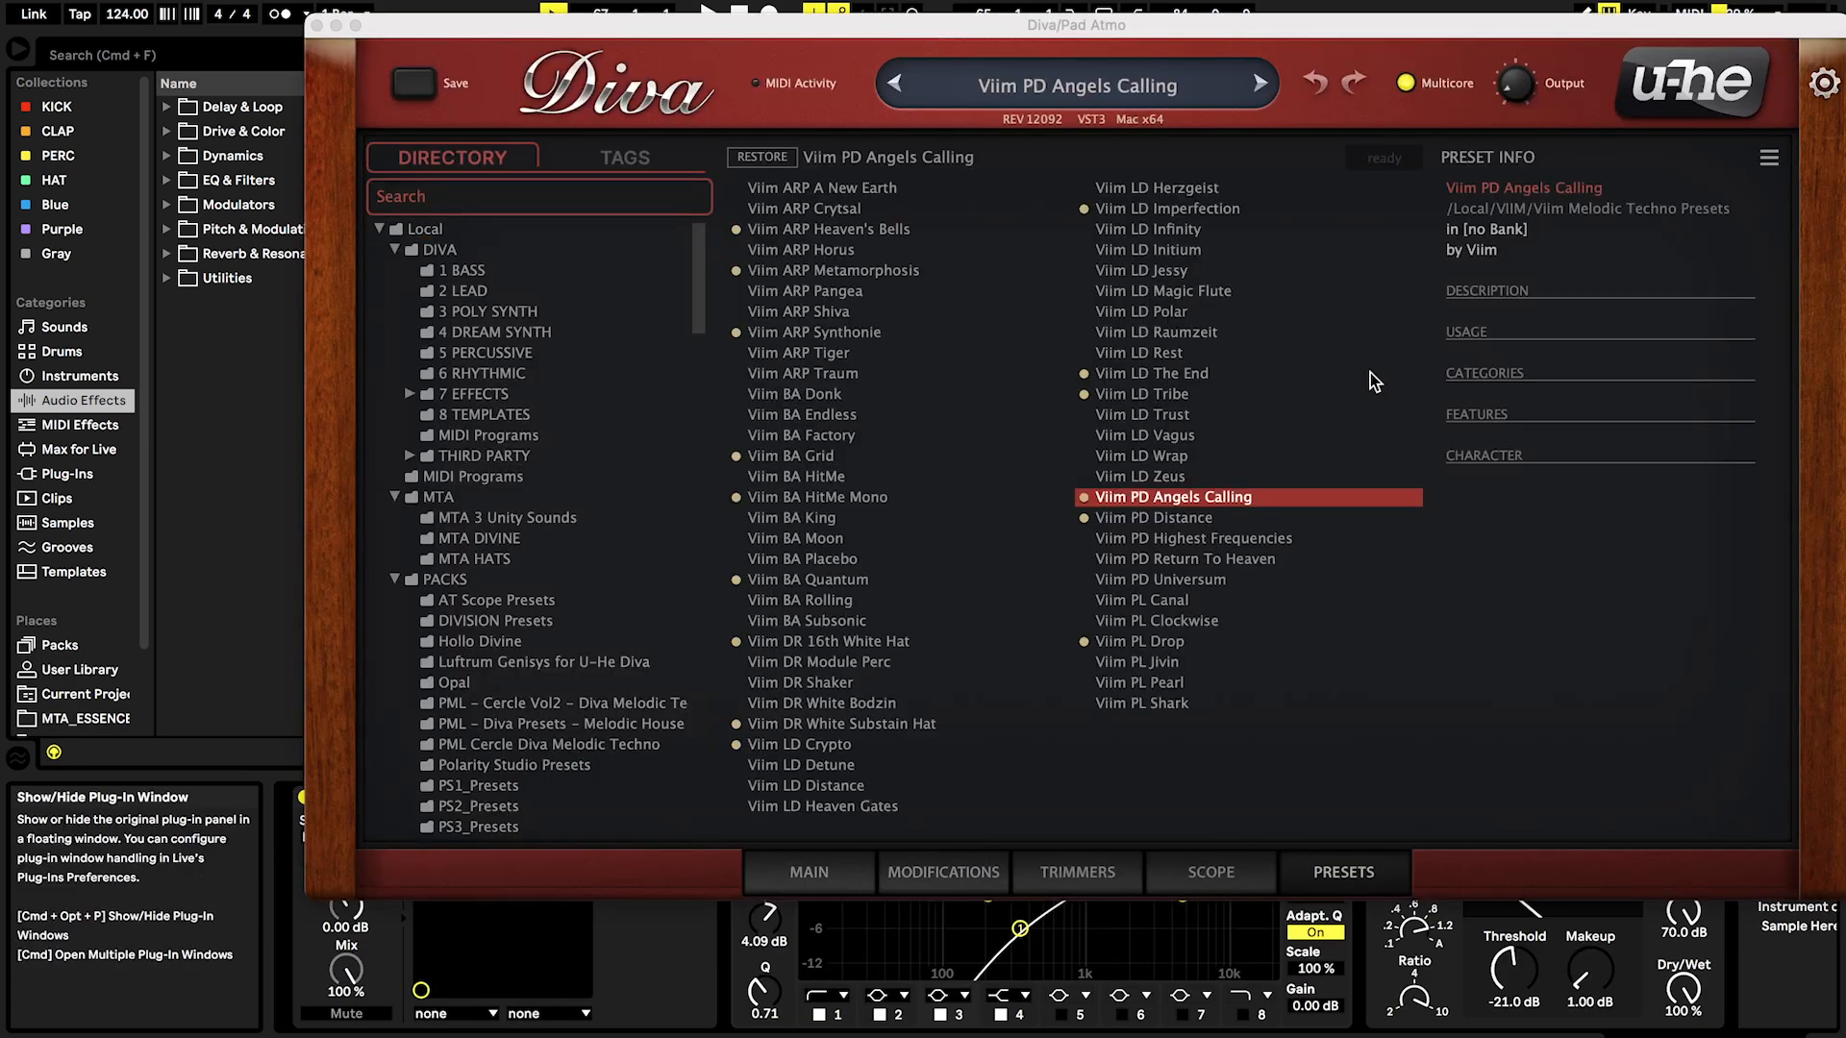
click(832, 875)
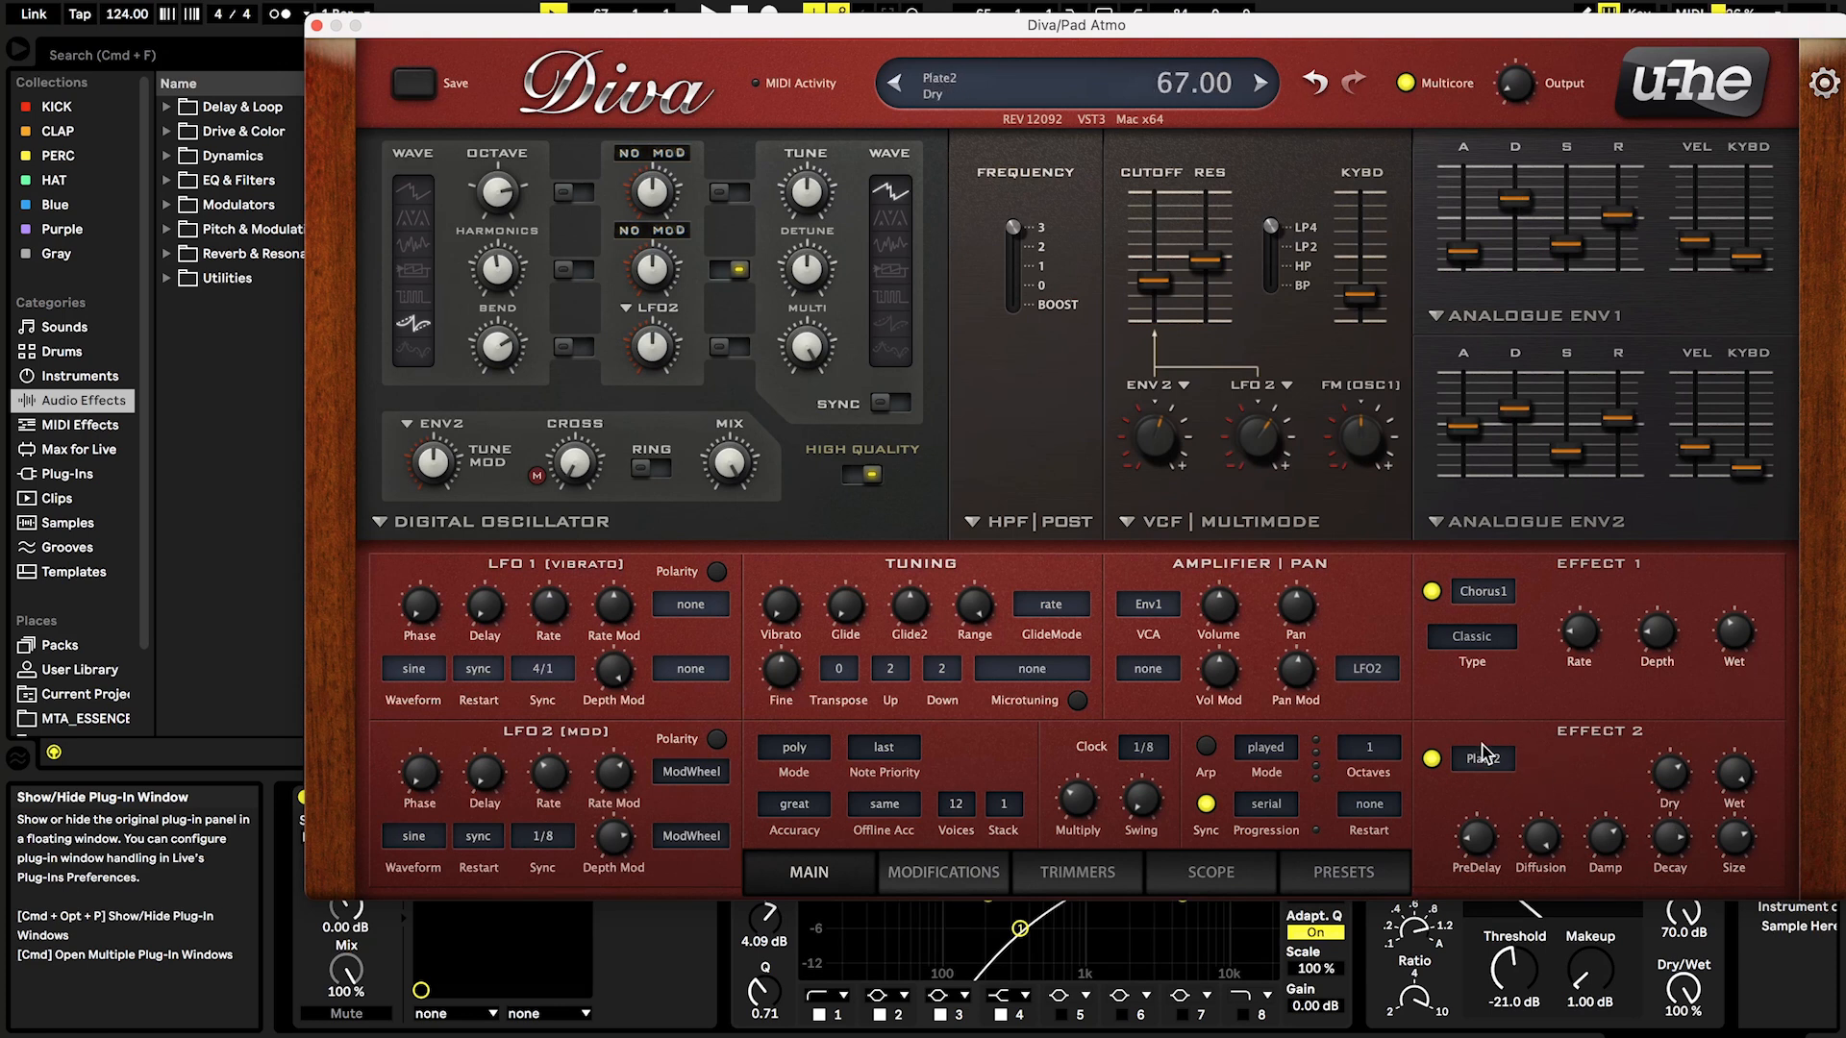
click(317, 25)
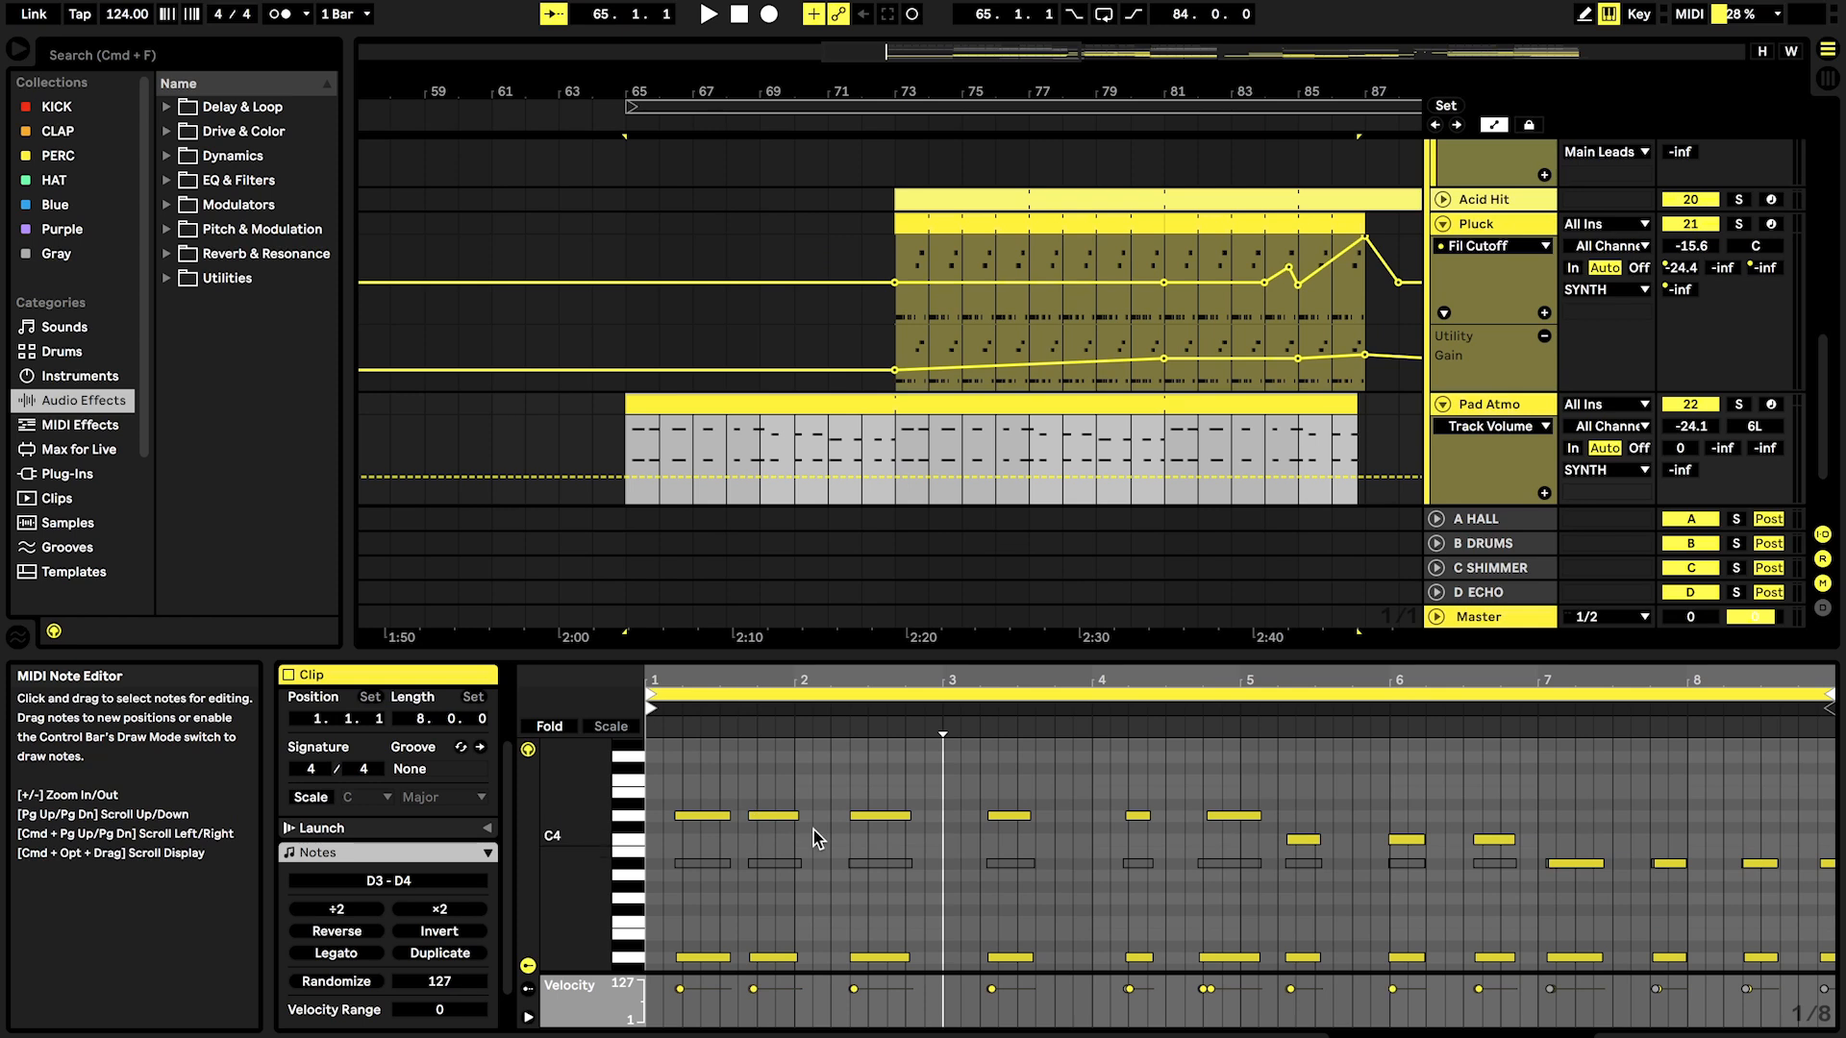
Step: Solo Pad Atmo, play it from the start of bar 65 with its devices shown, and jump ahead to bar 77
click(670, 843)
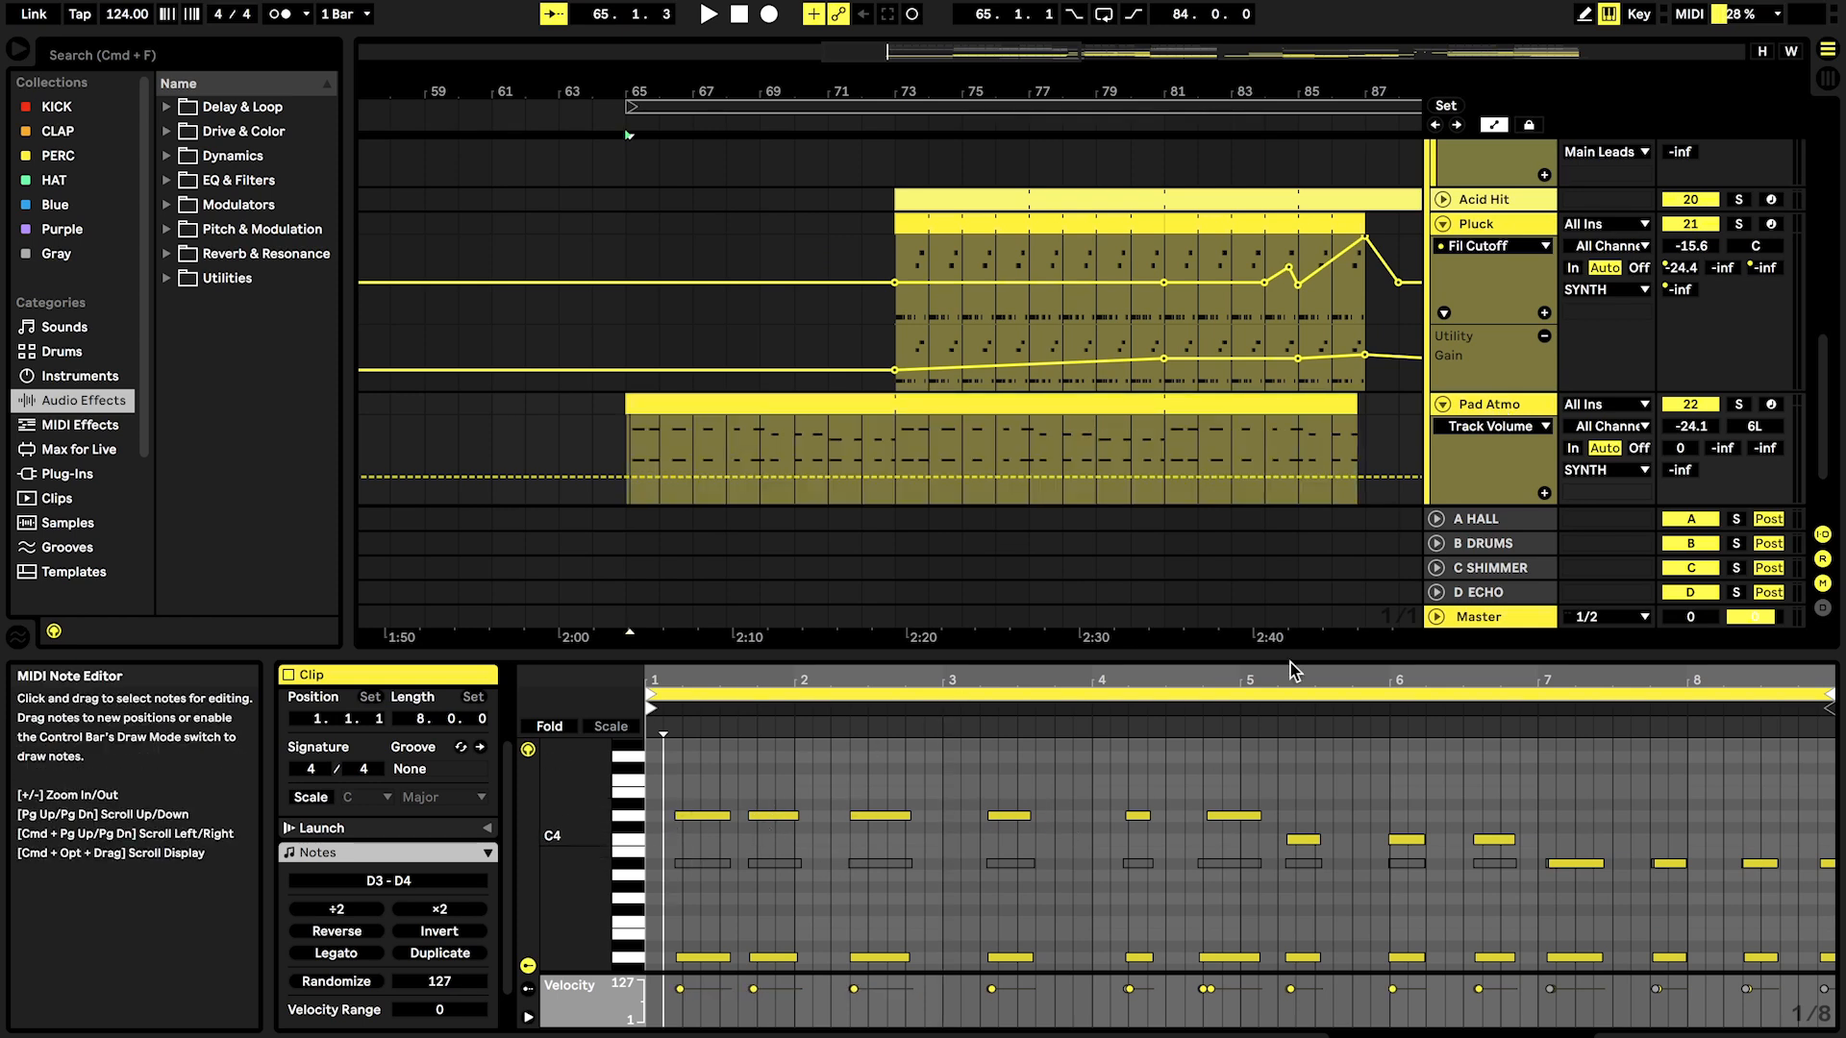
click(1738, 403)
key(space)
double_click(1527, 402)
click(1525, 400)
click(1517, 418)
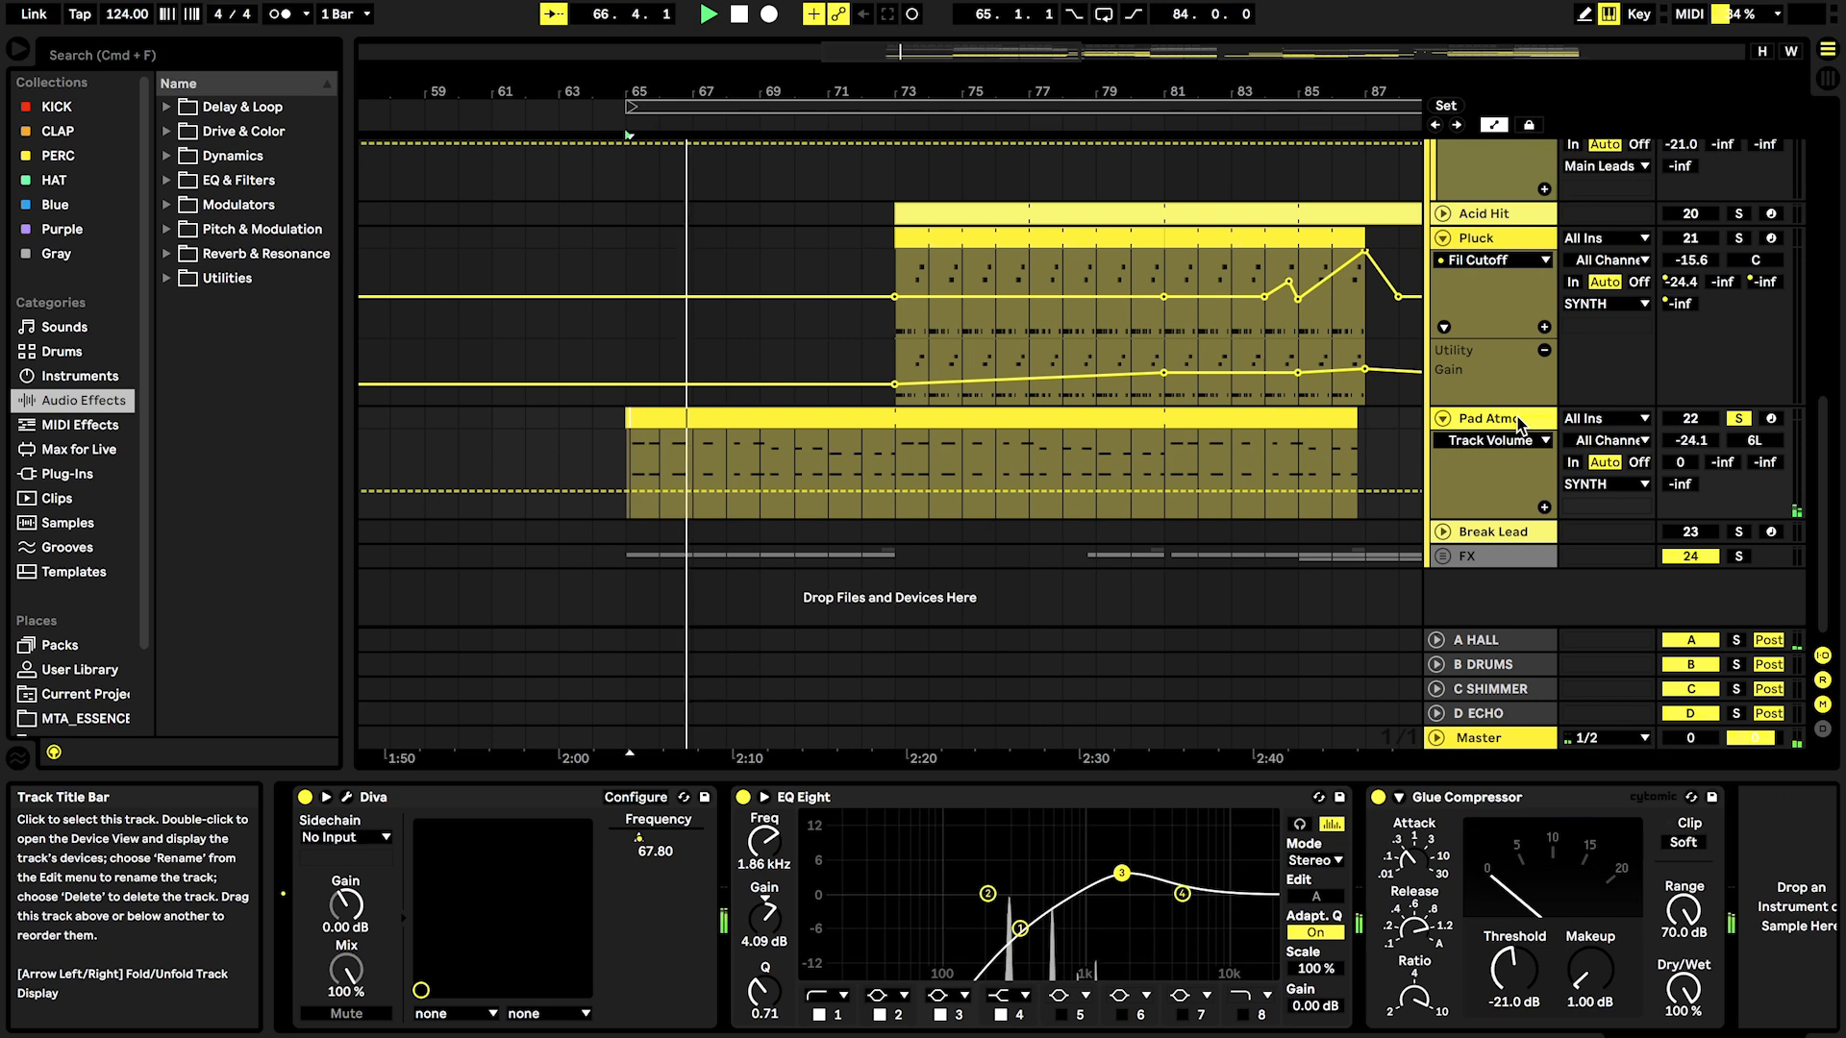
click(1029, 465)
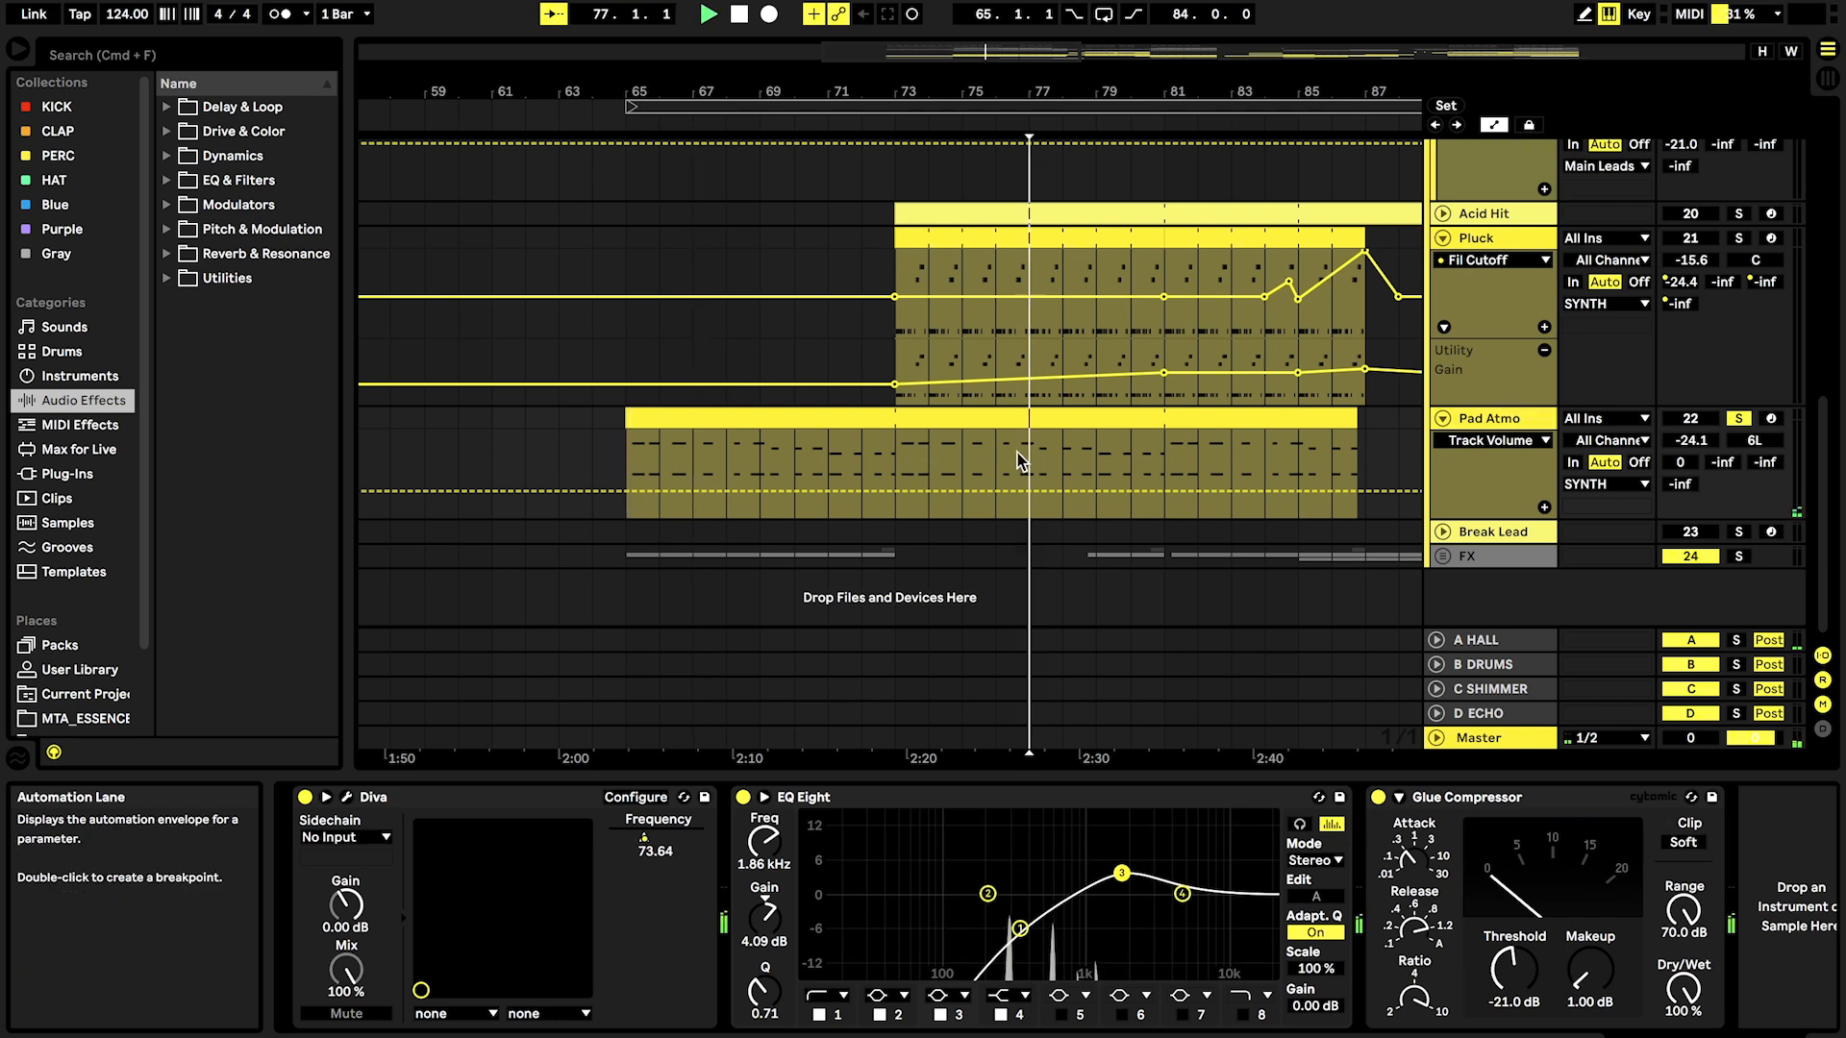
Step: Show Diva's Frequency automation on Pad Atmo during playback and stop in bar 81
click(640, 846)
scroll(1156, 523, up, 3)
scroll(1156, 523, up, 1)
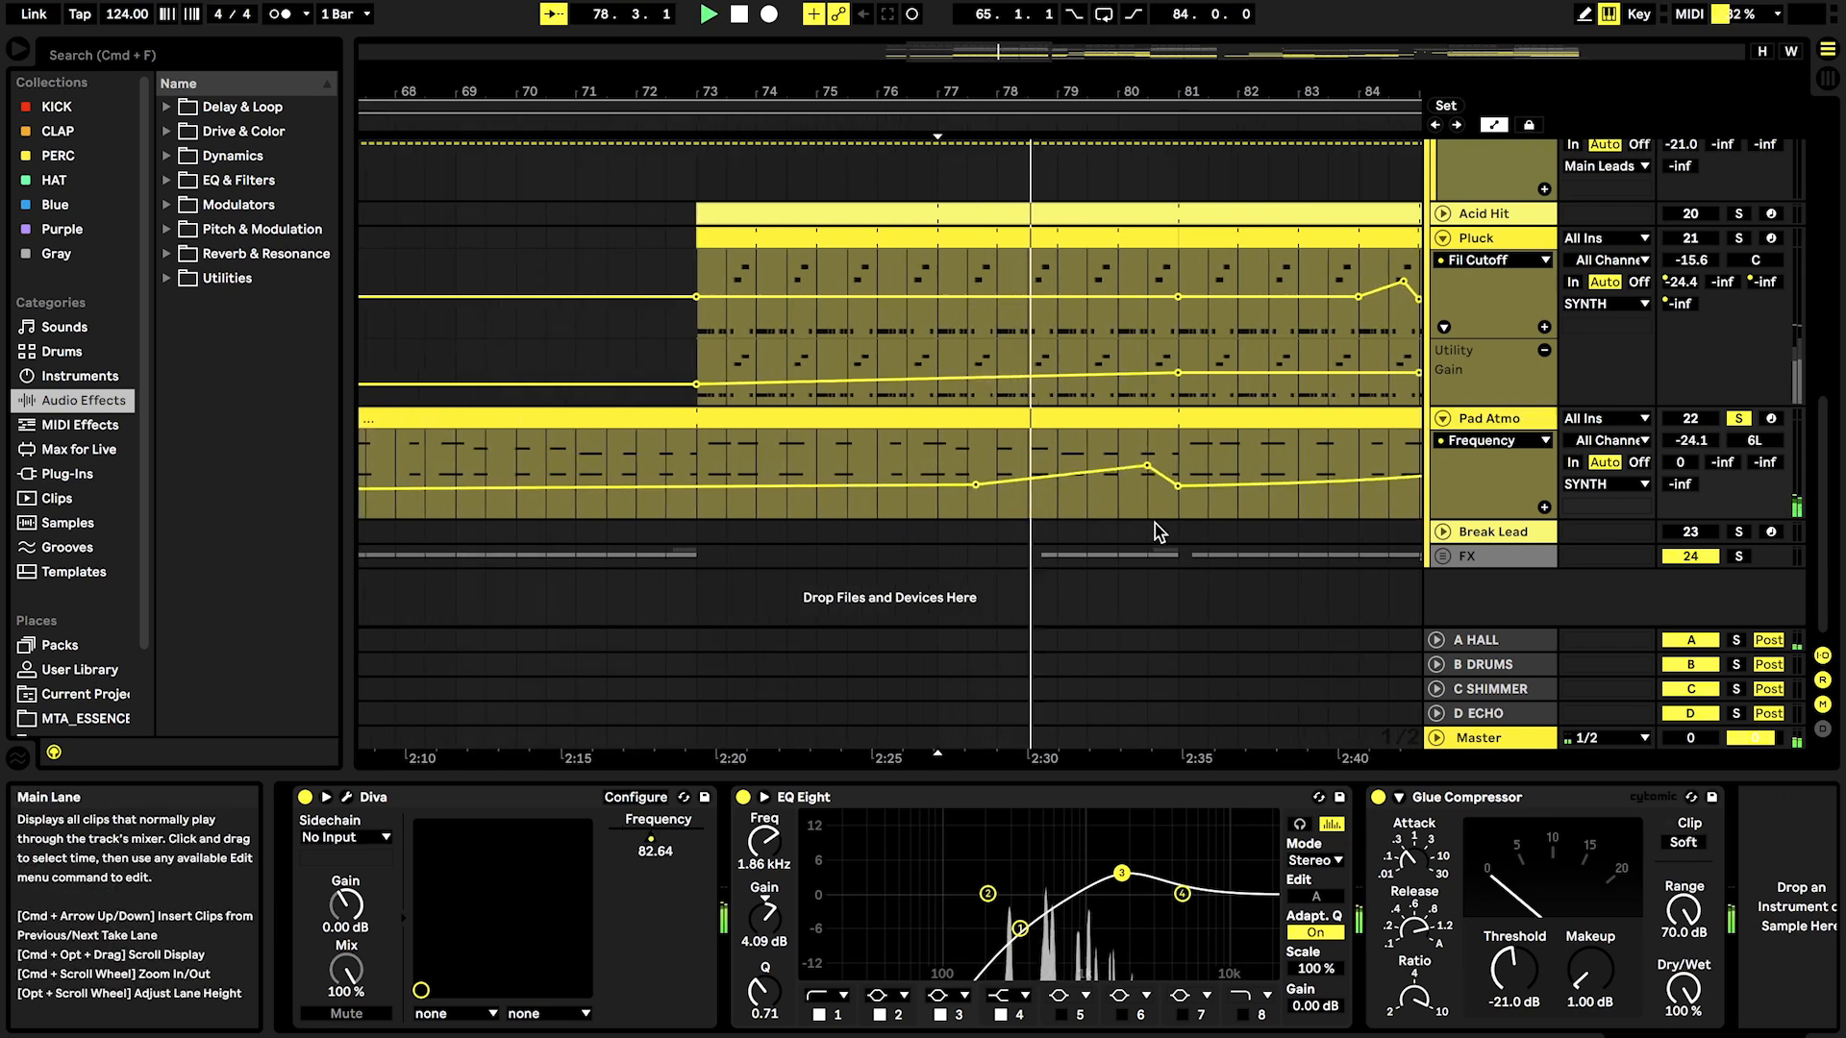
scroll(1115, 524, down, 3)
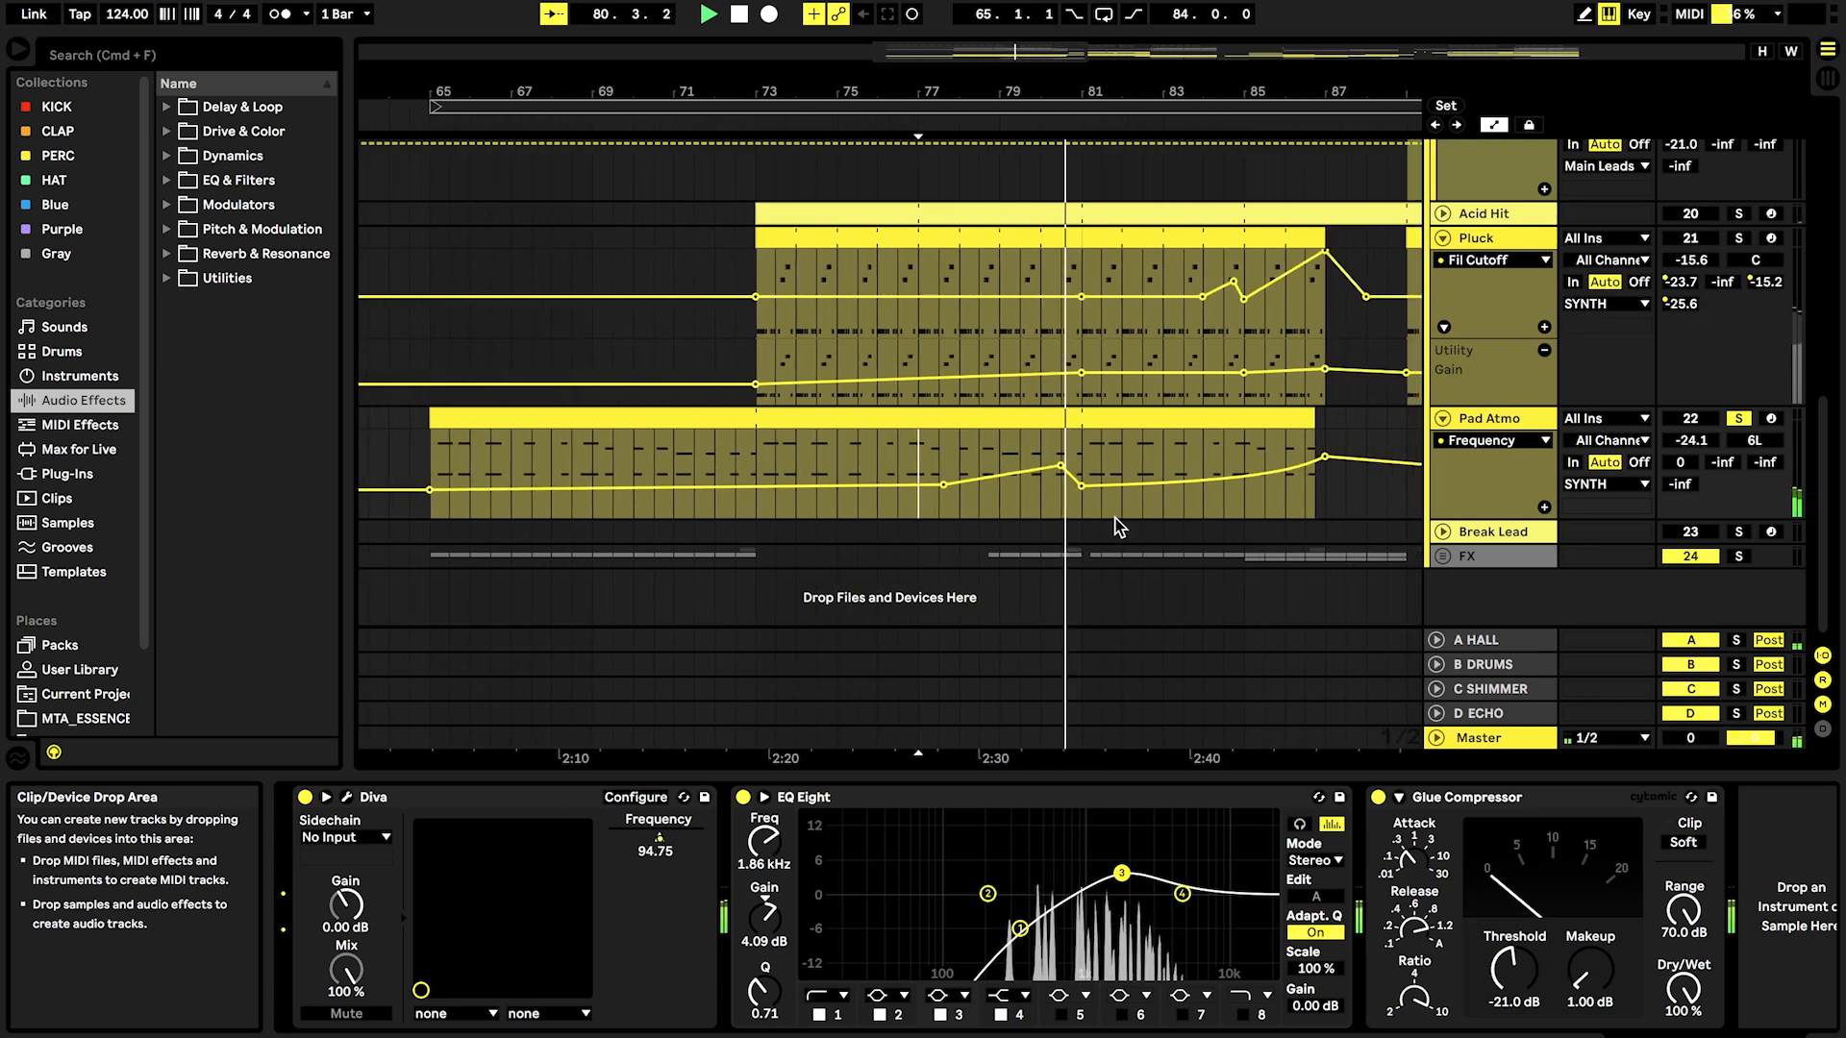
scroll(1115, 519, right, 1)
scroll(1115, 524, right, 1)
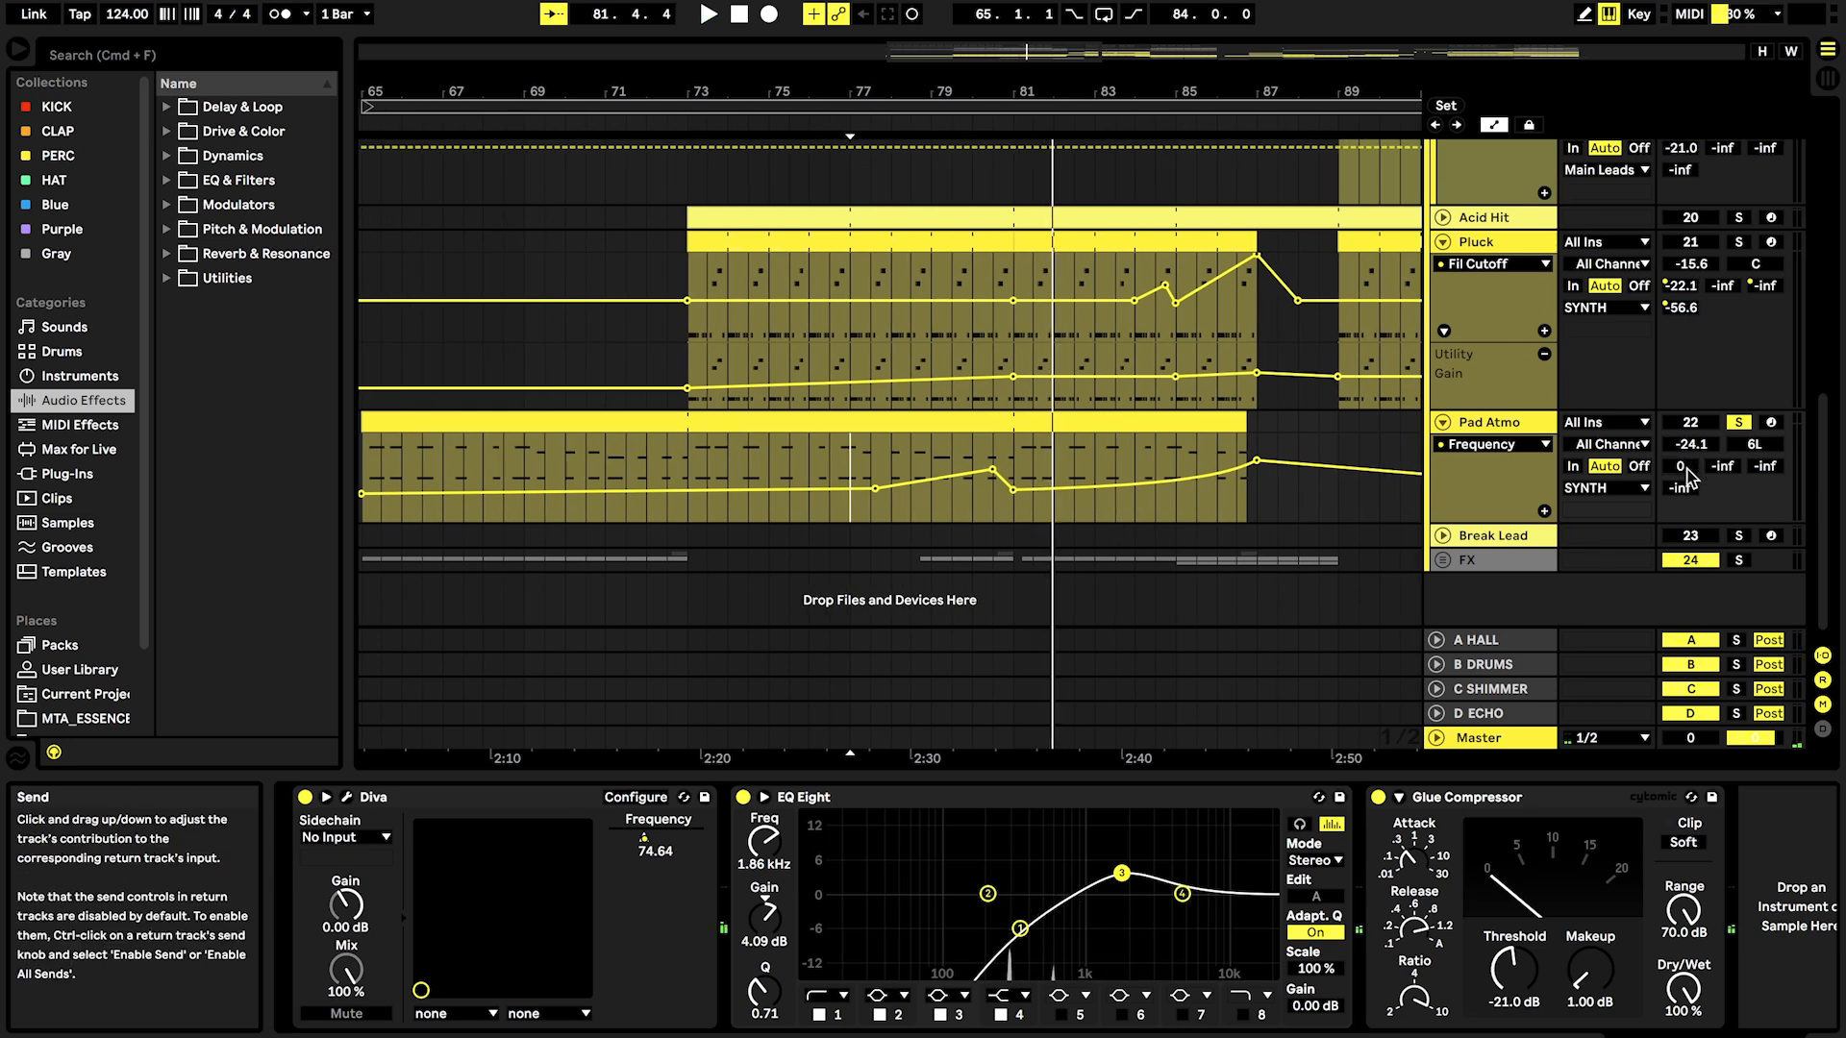
Step: Mark Pad Atmo's Frequency automation from bar 79 to about bar 81, and place the insert marker in bar 85
drag(955, 497, 1025, 495)
click(1194, 517)
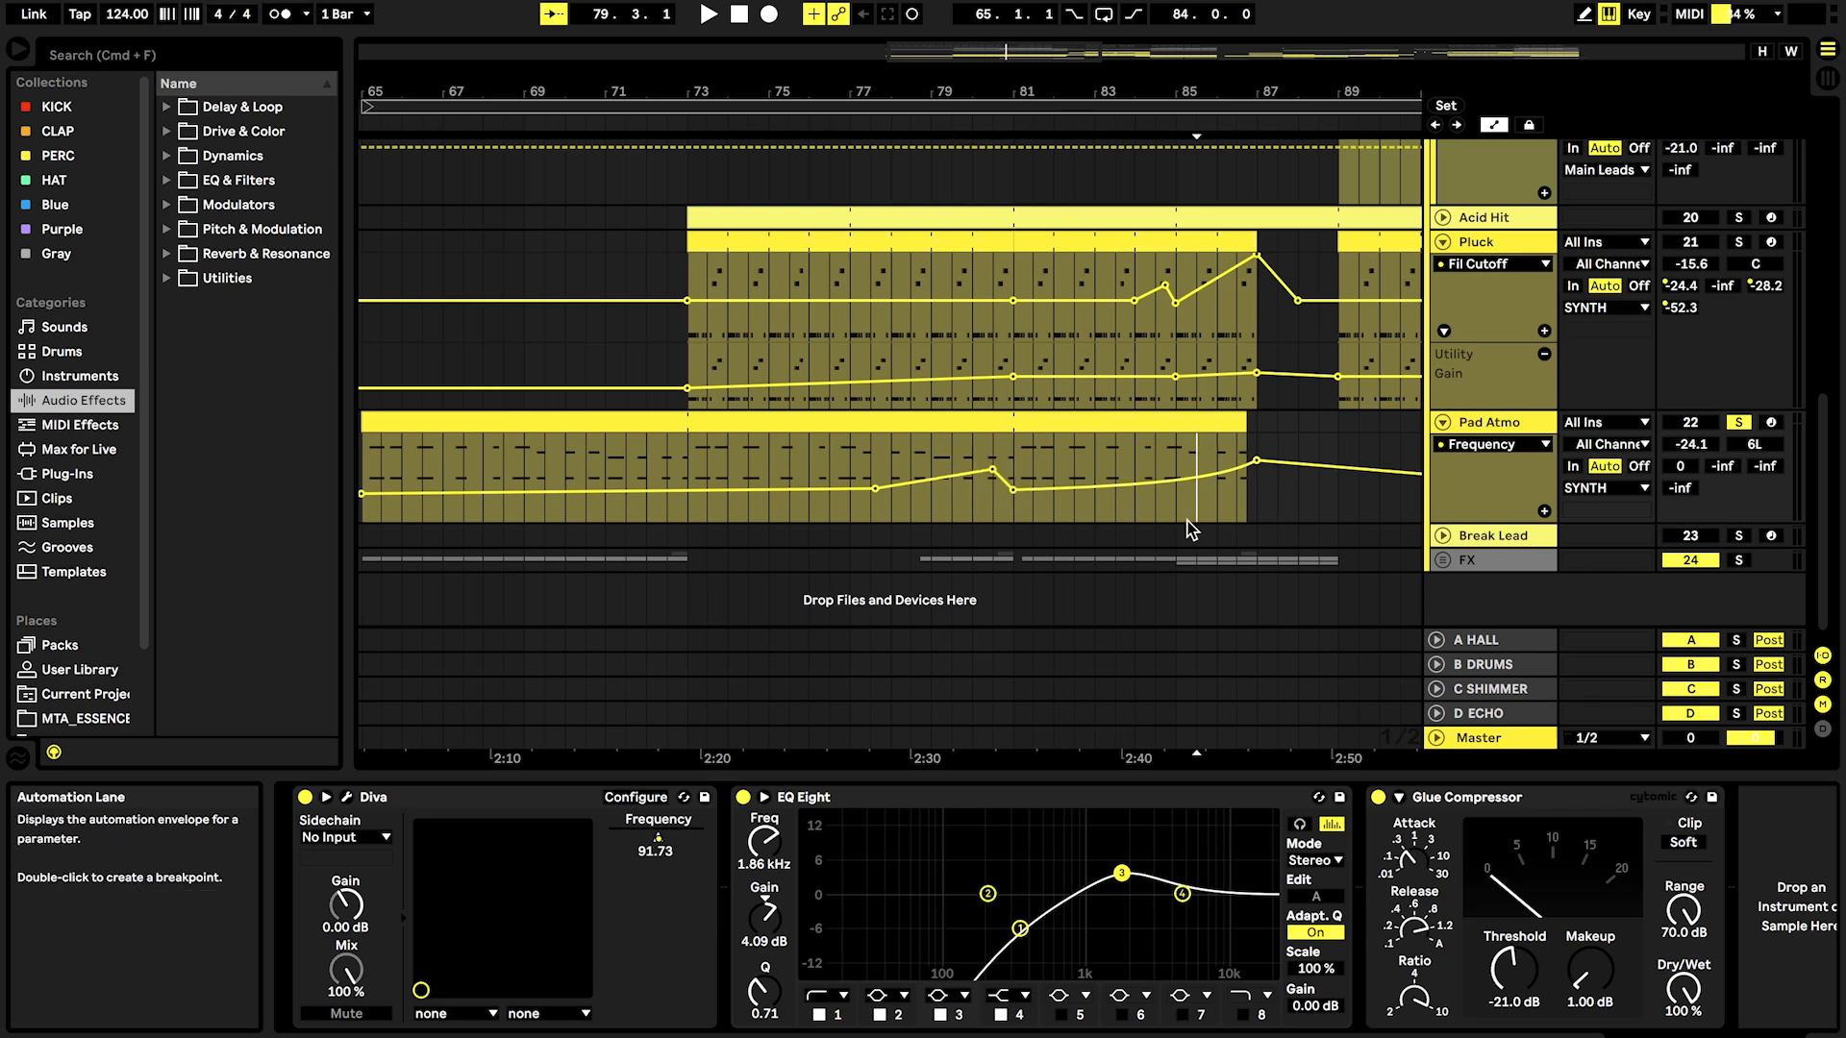
scroll(1098, 459, down, 4)
scroll(1127, 447, right, 2)
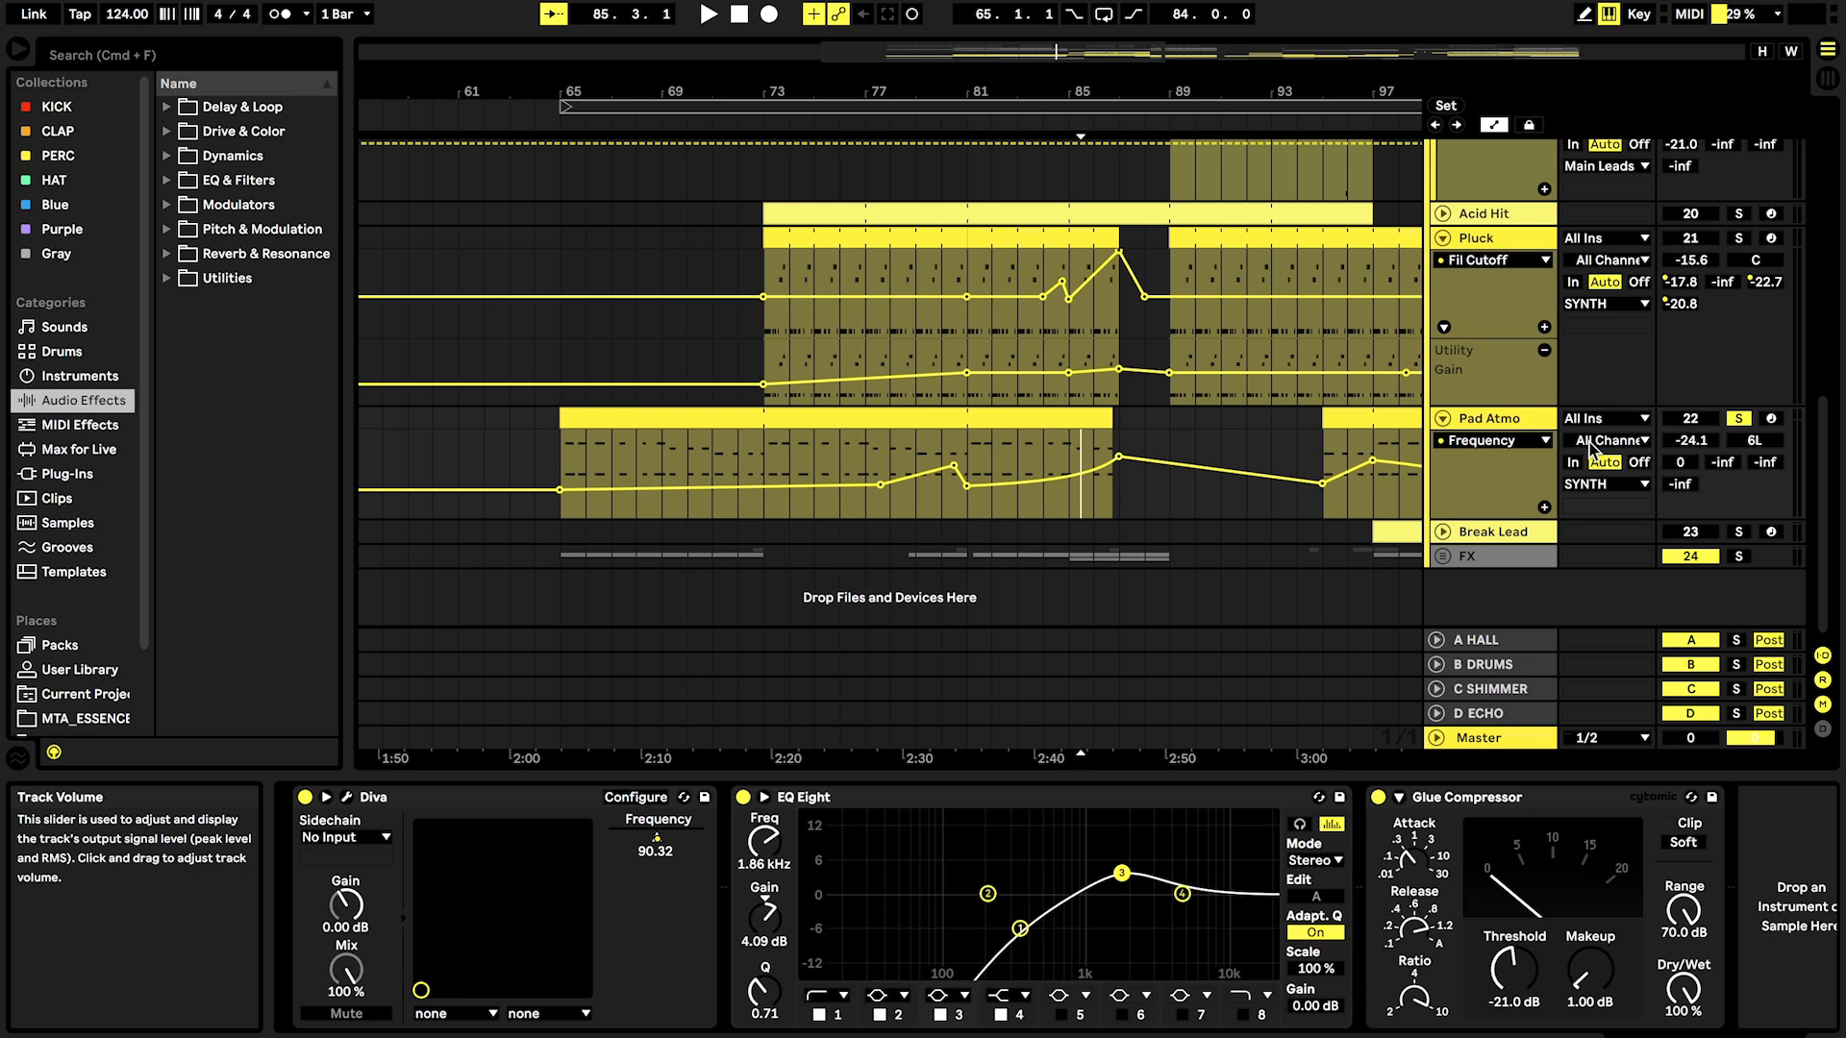
Step: Follow Pad Atmo's Frequency automation through its following clips and place the insert marker at bar 103
scroll(1326, 519, down, 4)
scroll(1226, 508, right, 3)
scroll(1226, 507, up, 1)
scroll(1226, 508, right, 3)
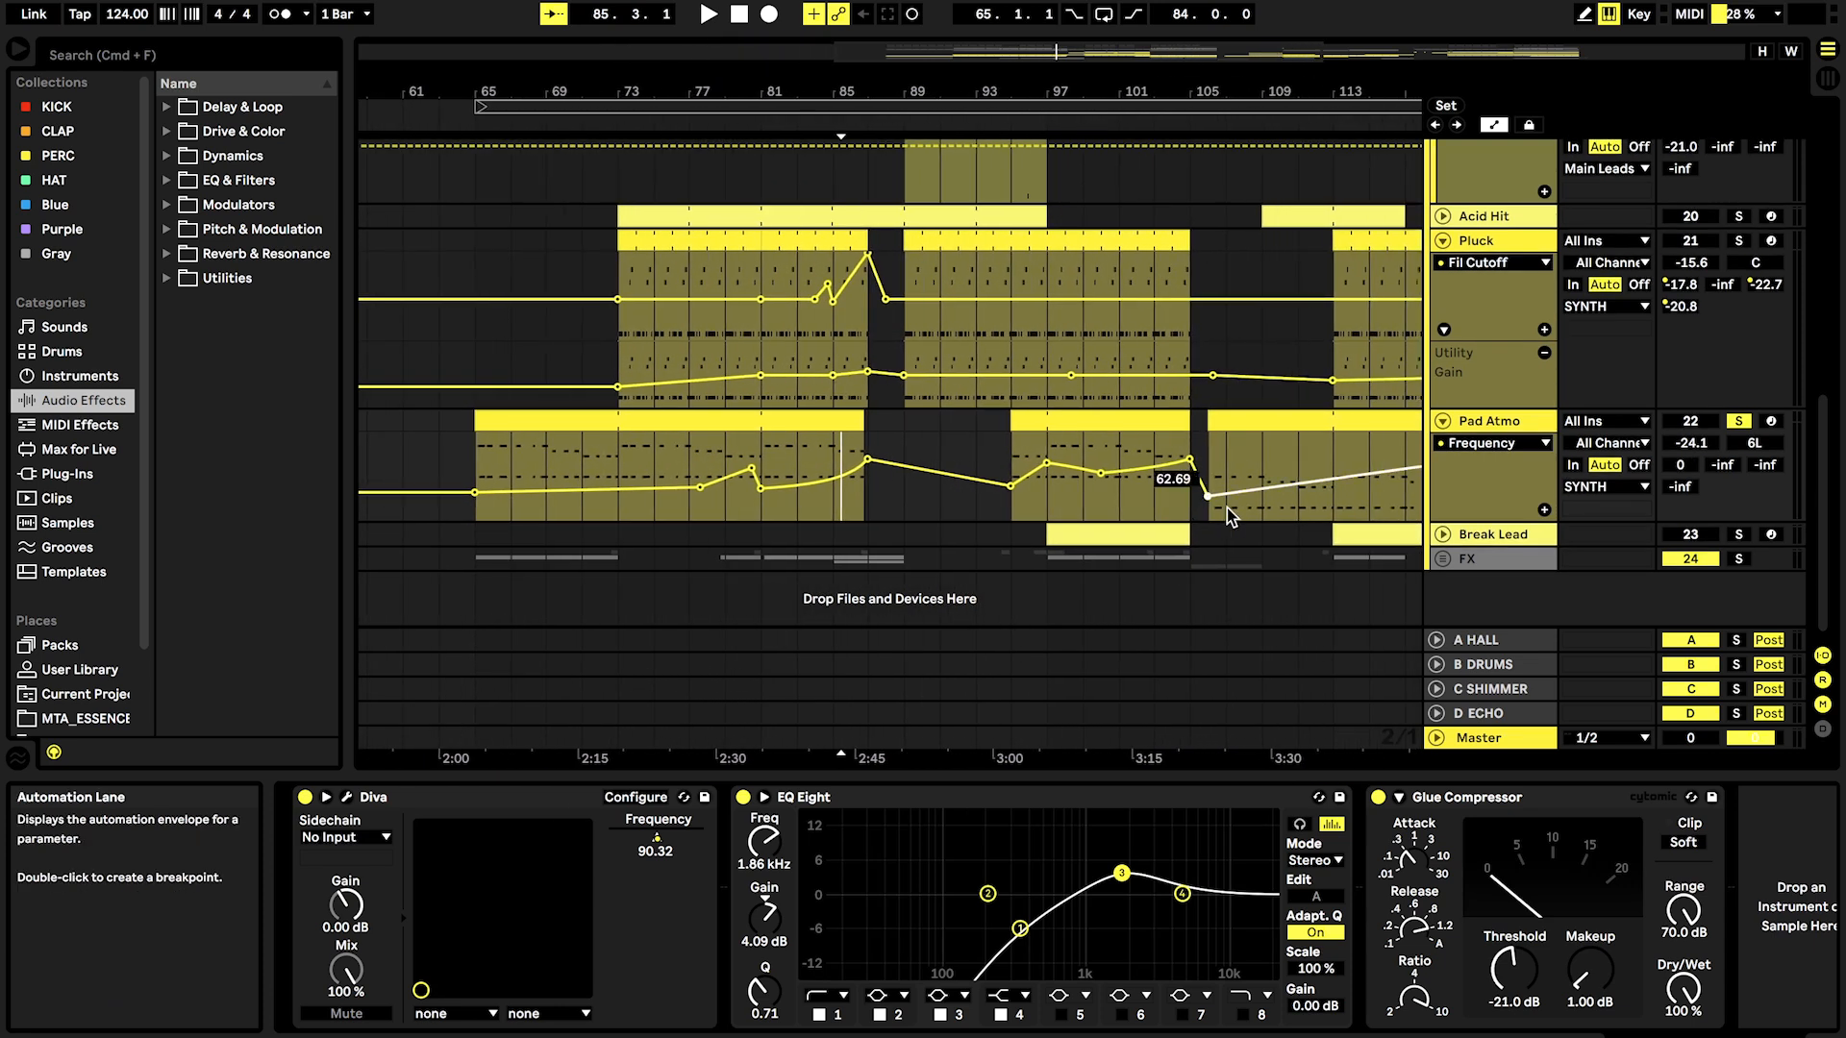
scroll(1244, 504, right, 3)
click(1074, 504)
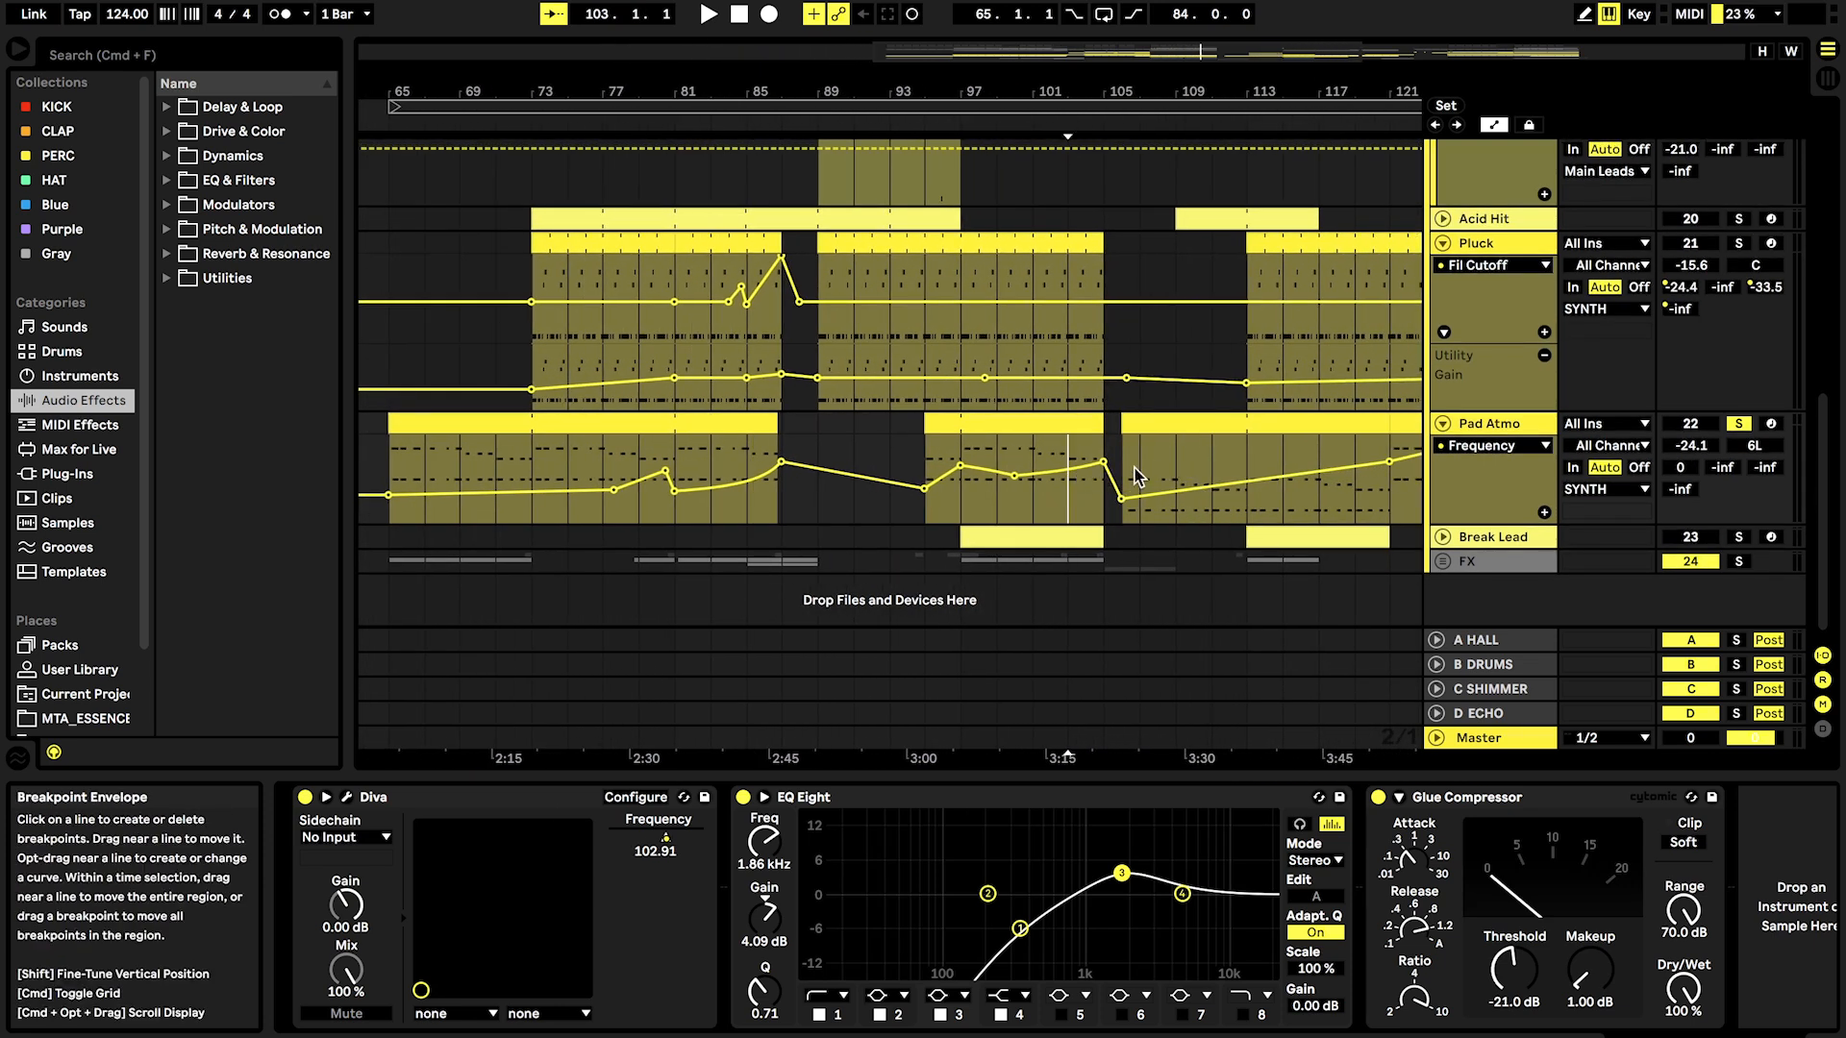
Step: Show the notes of the Pad Atmo clip starting at bar 106, and return to the track's devices
scroll(1051, 492, up, 2)
click(1052, 492)
scroll(1052, 492, right, 2)
double_click(1113, 421)
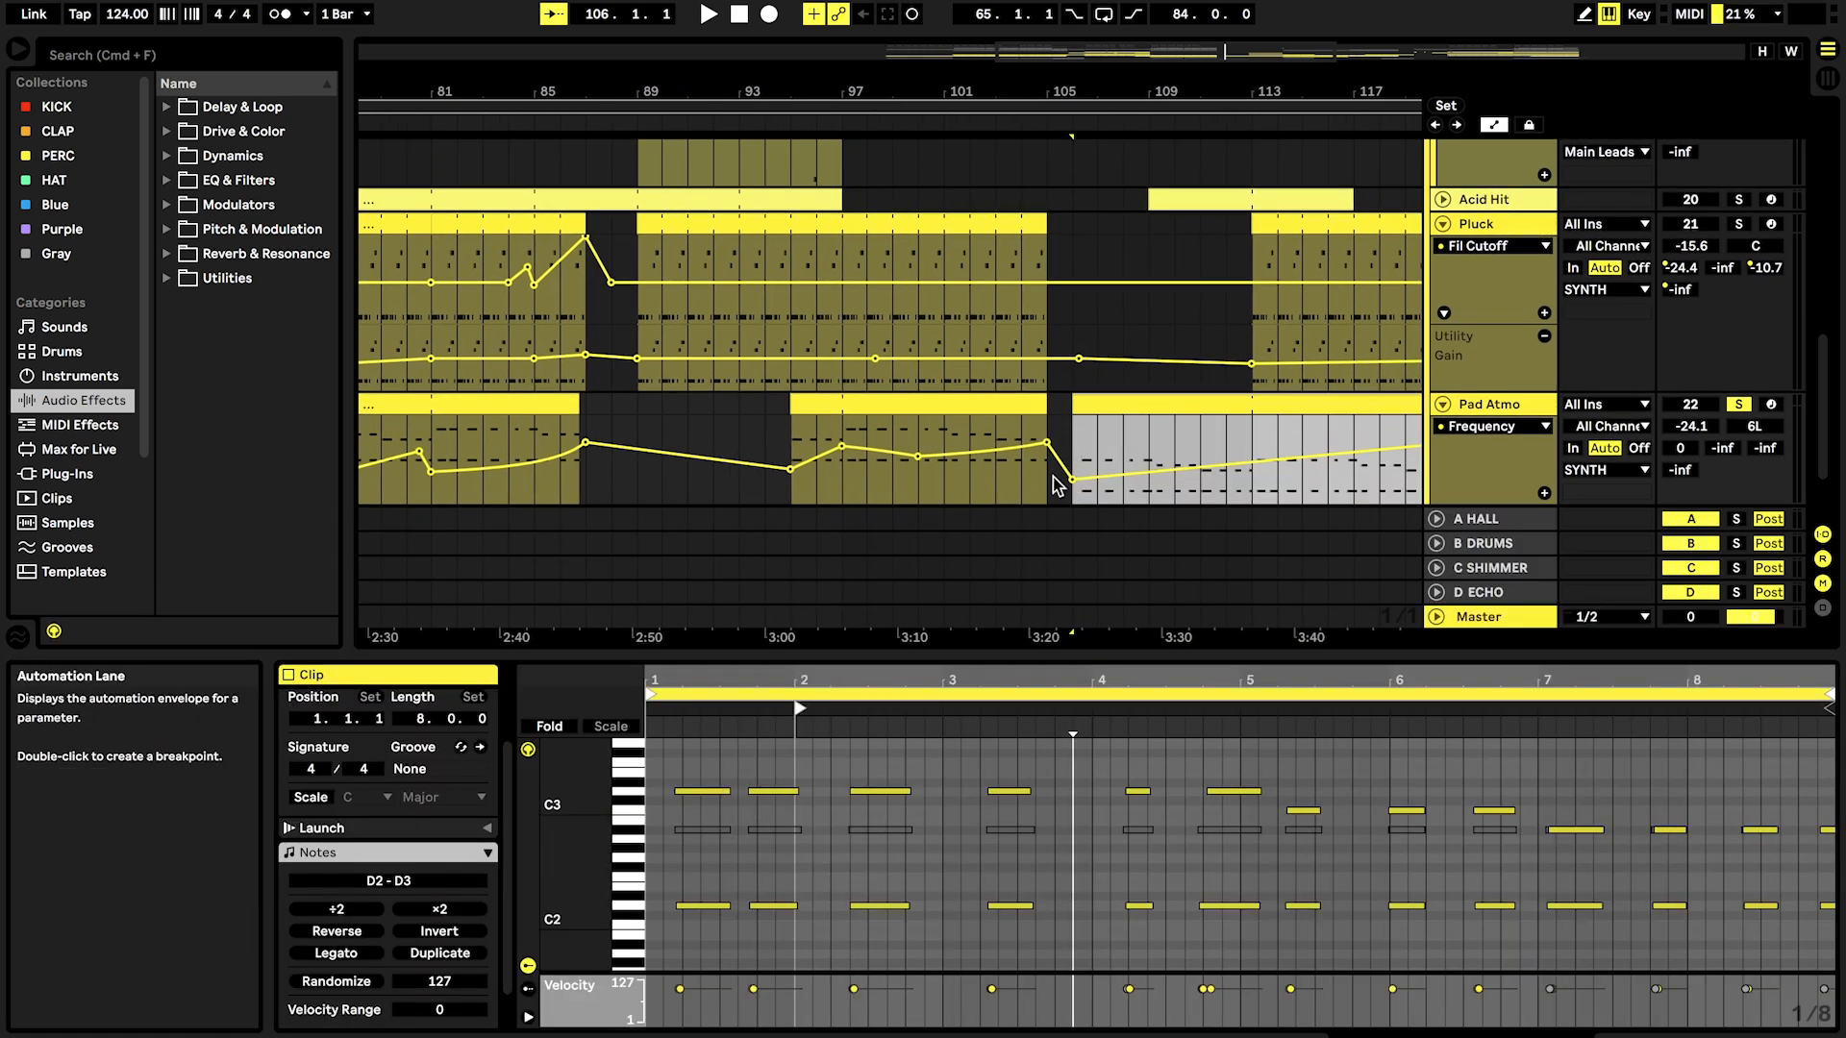
double_click(1473, 404)
scroll(965, 516, down, 3)
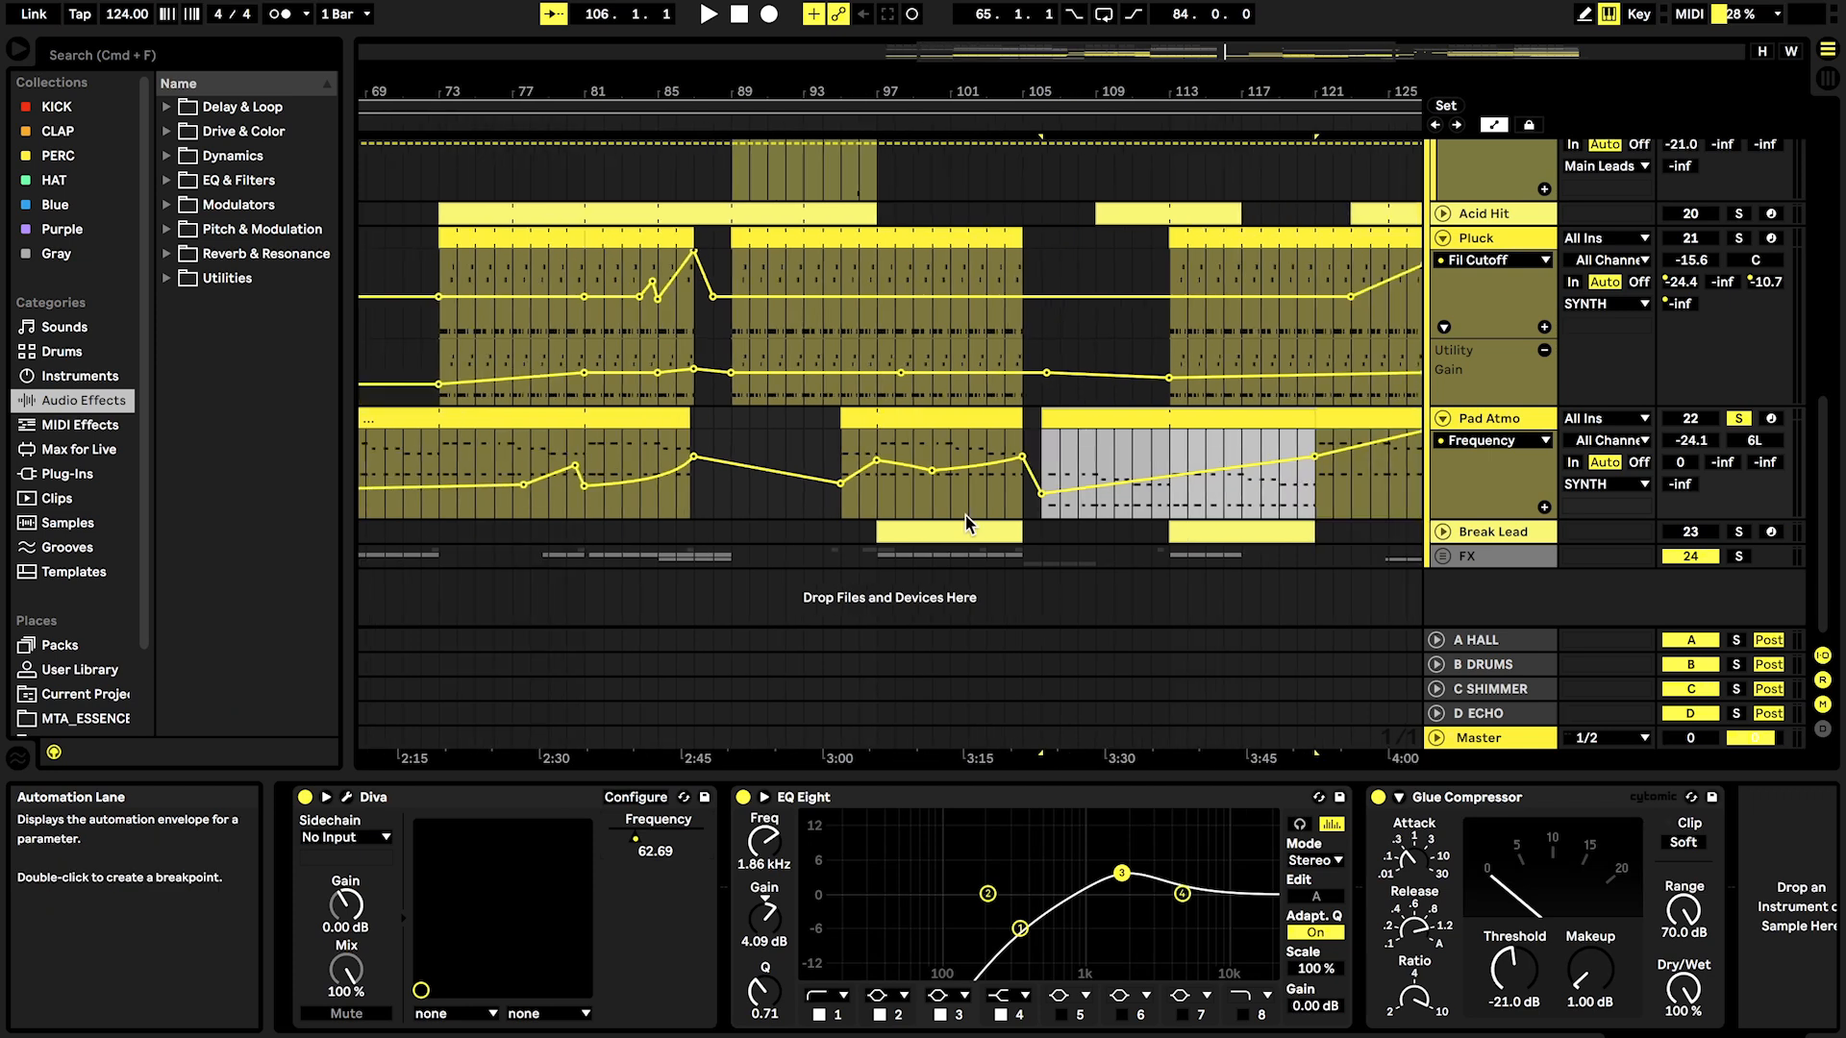
Step: Open the notes of the Pad Atmo clip ending at bar 105 and place the insert marker at bar 102
click(965, 501)
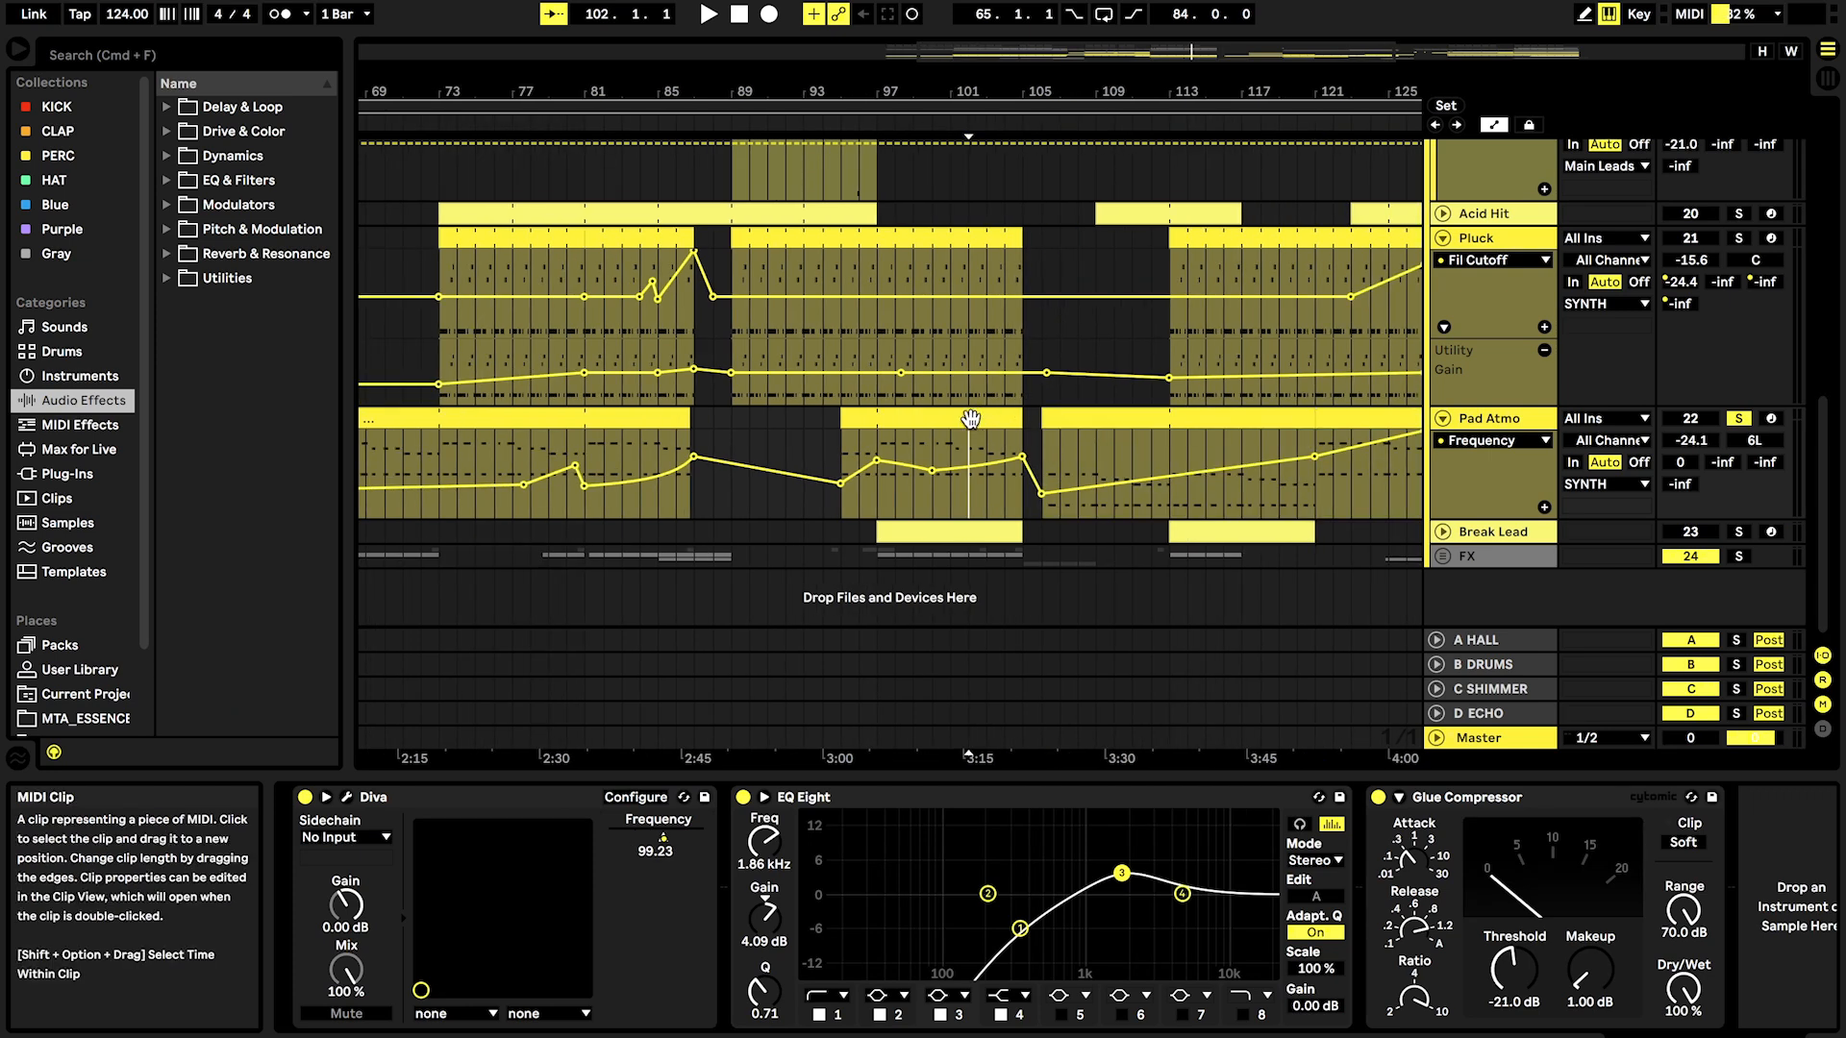
double_click(965, 500)
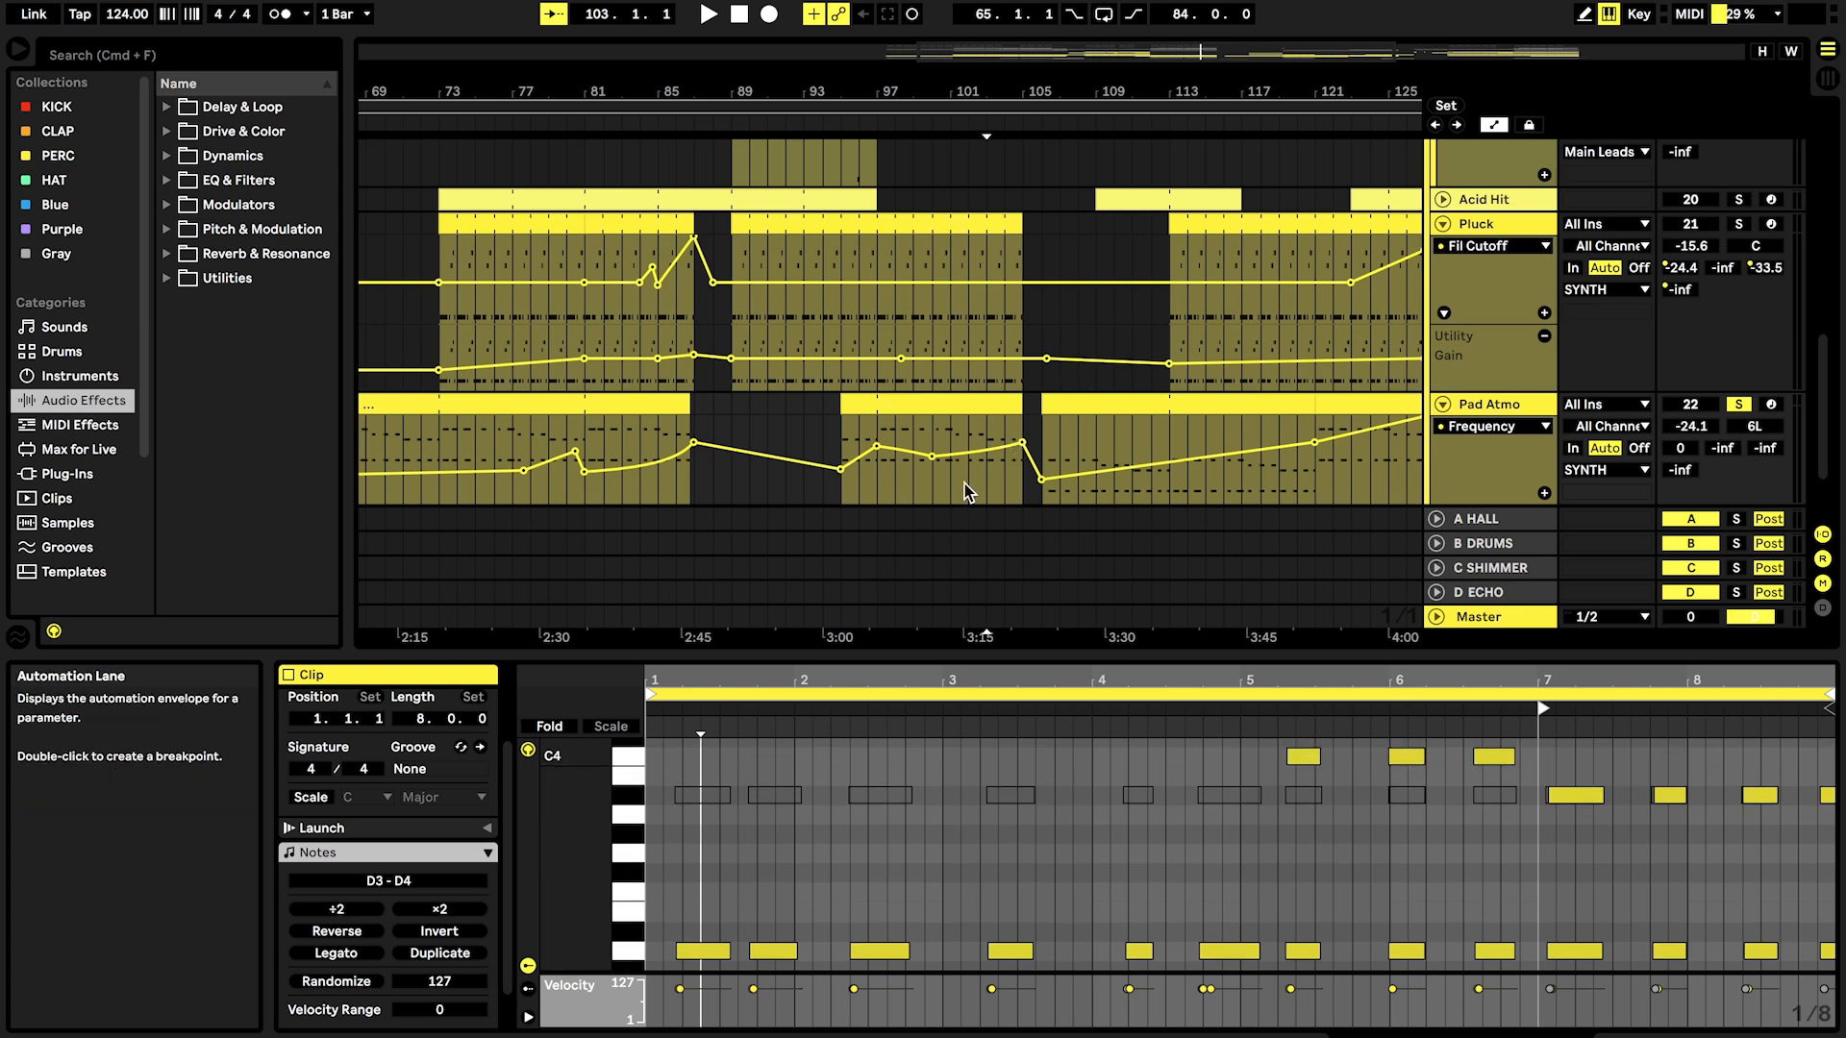
click(965, 483)
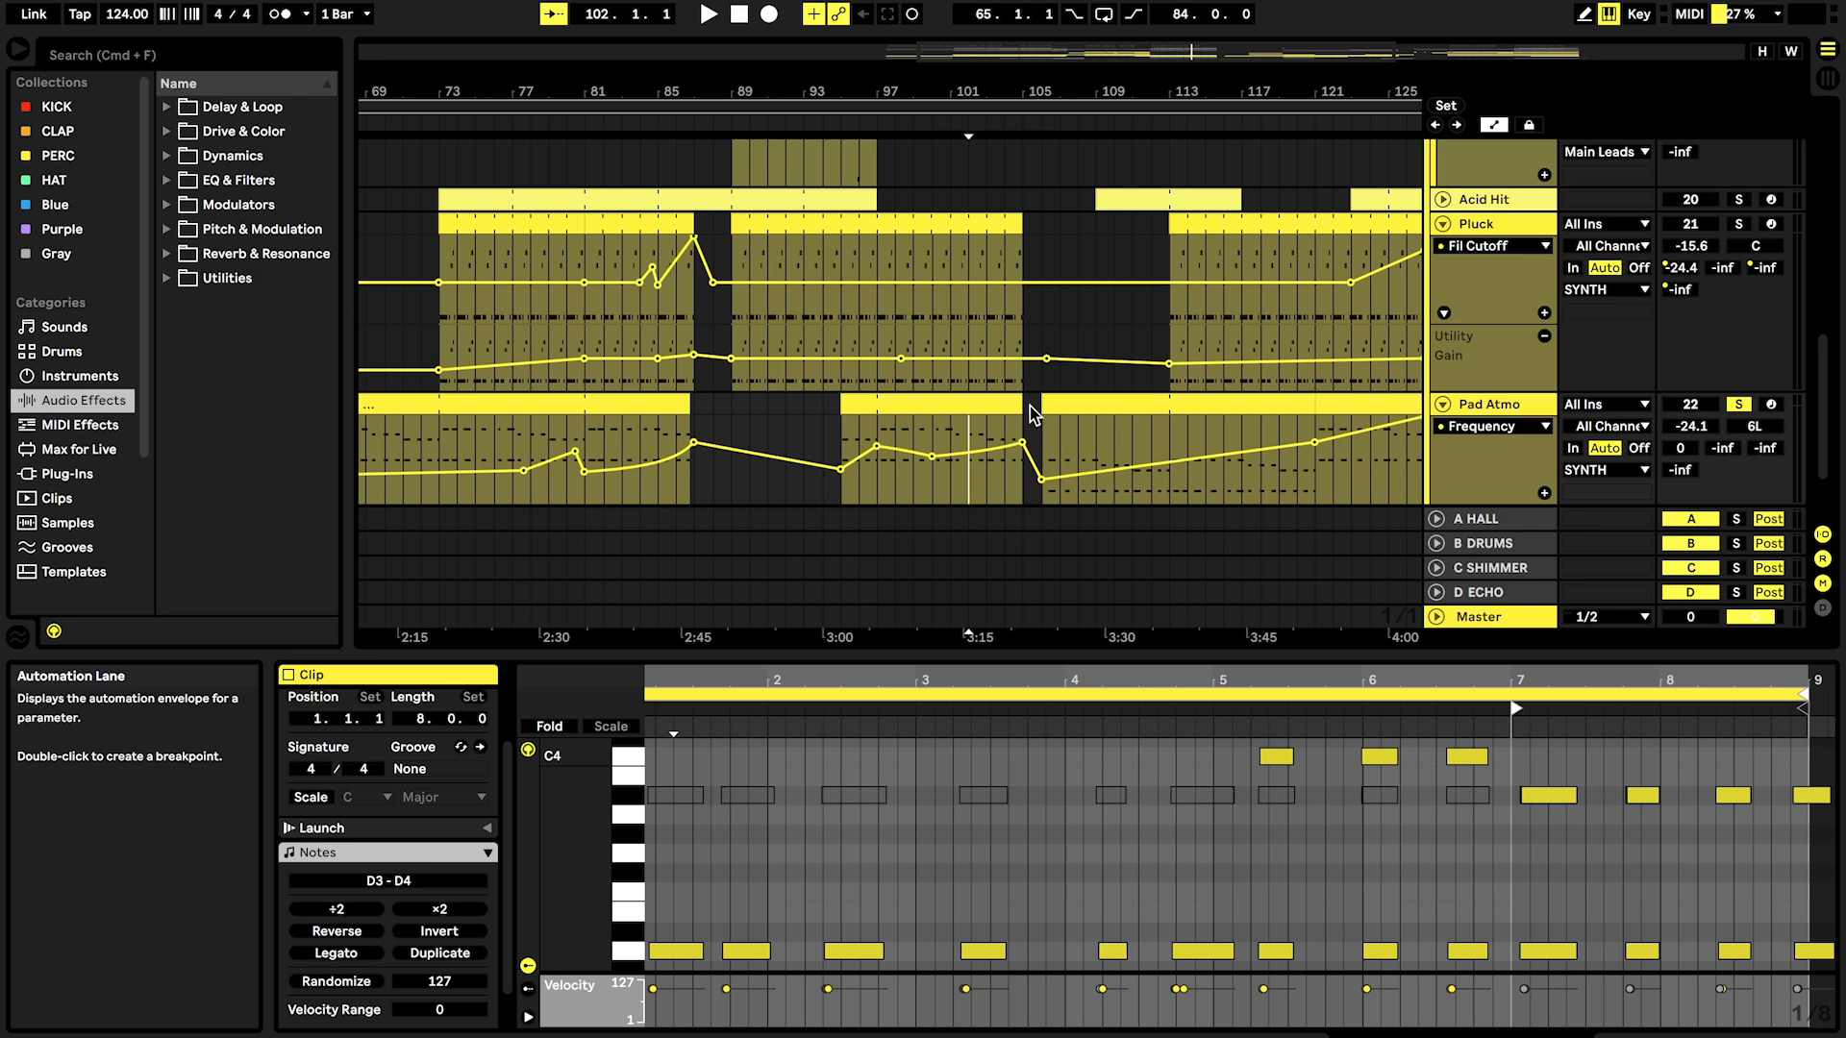
Step: Select the Pad Atmo clip spanning bars 121 to 127 and show its notes
scroll(1096, 413, down, 3)
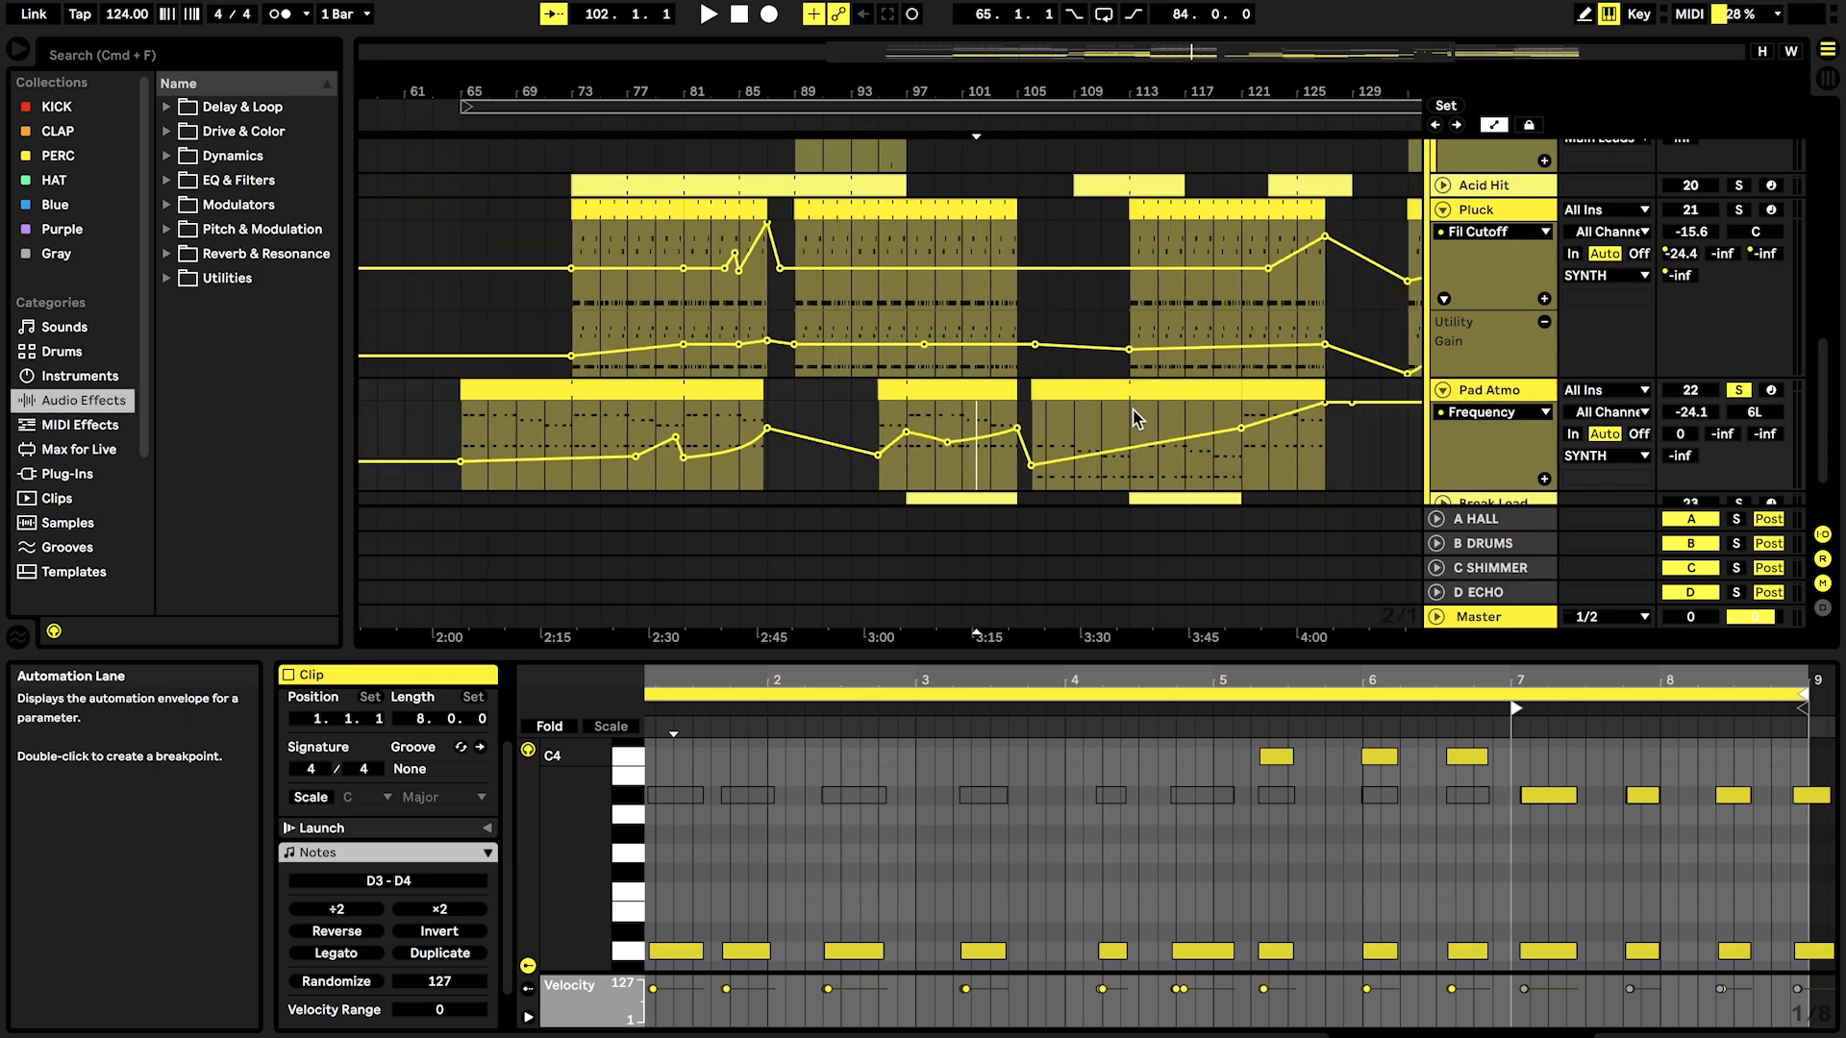
scroll(1136, 418, up, 2)
scroll(1265, 393, up, 2)
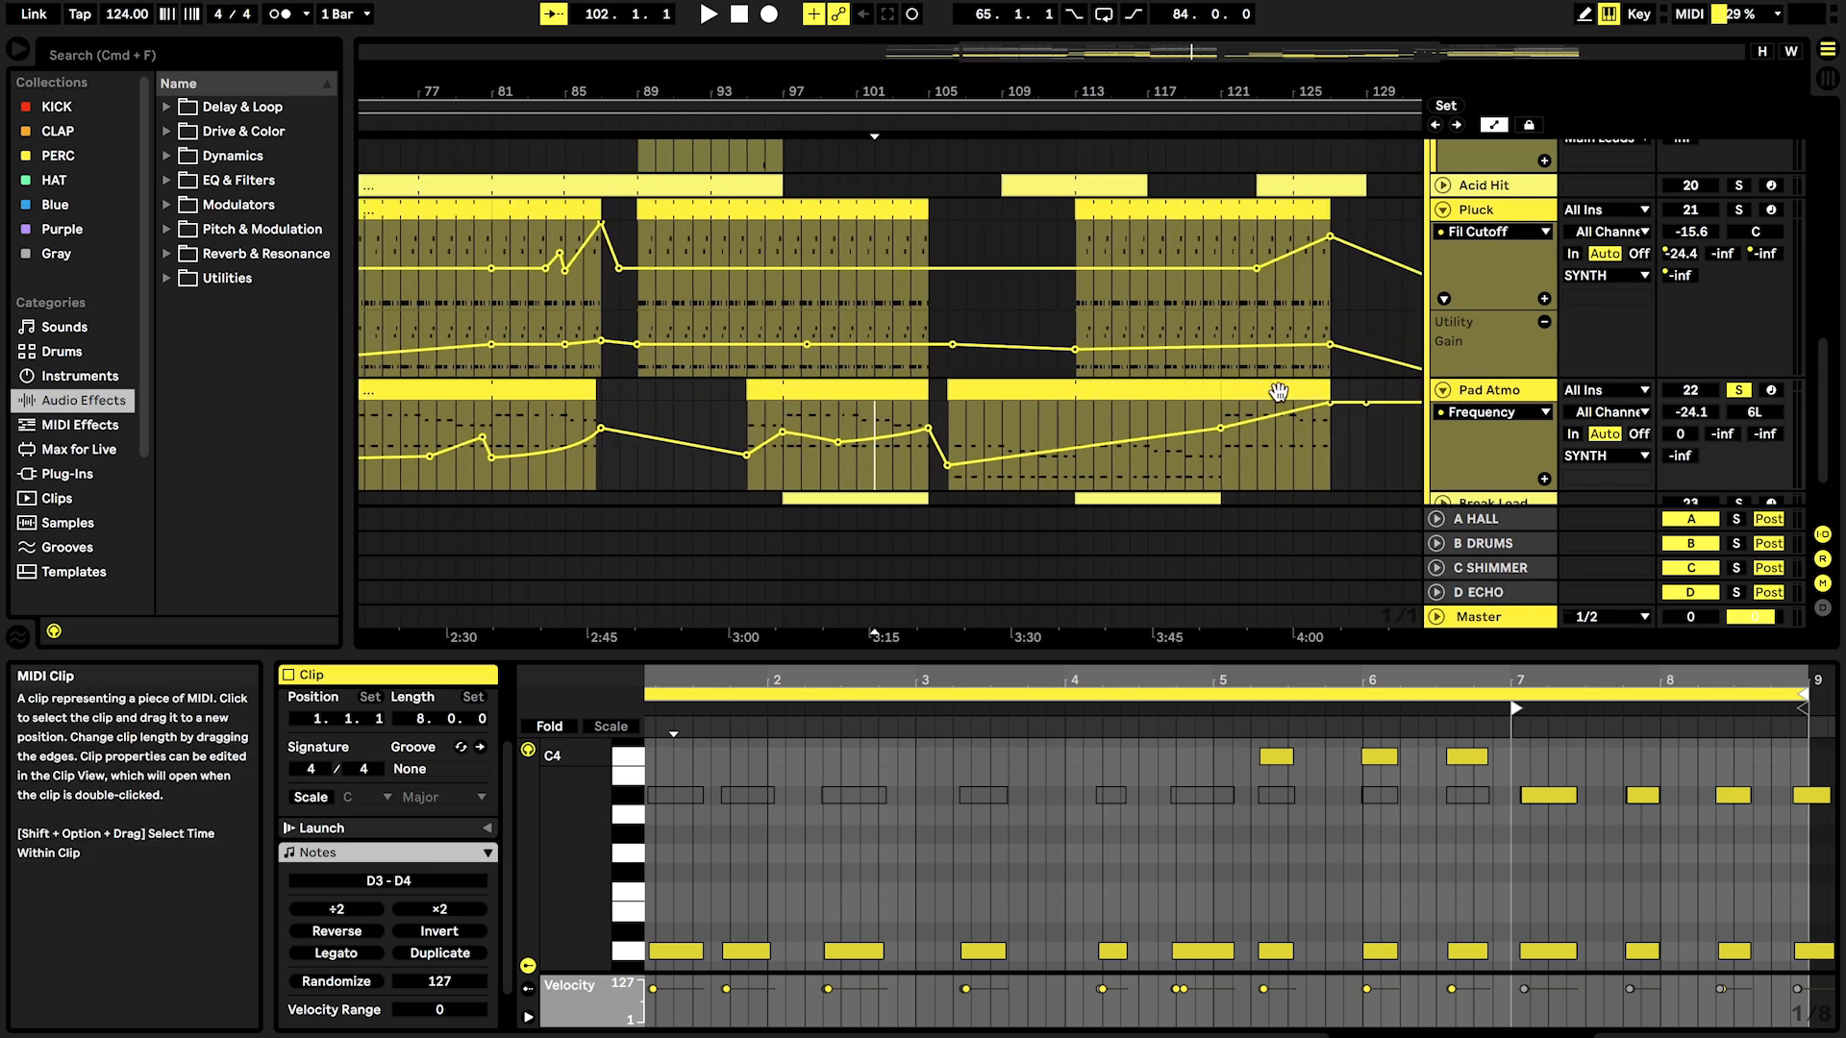
scroll(1279, 392, right, 3)
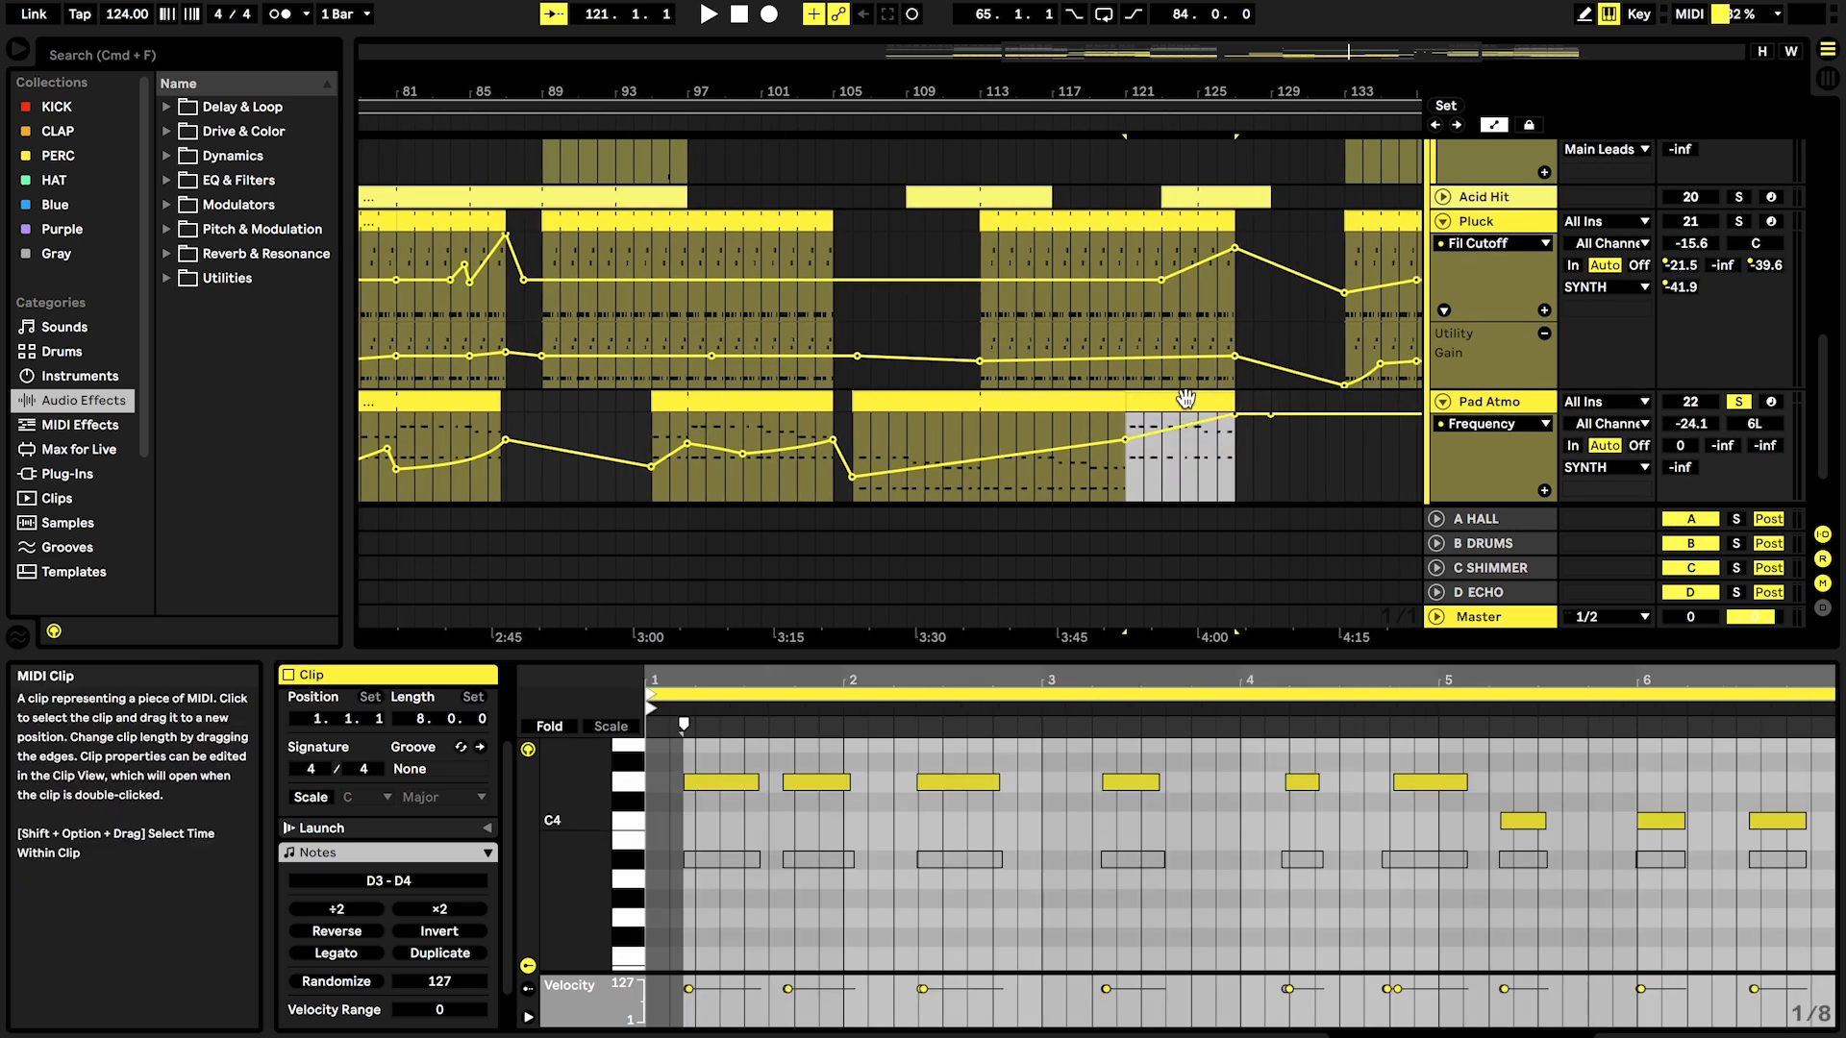
scroll(1184, 396, up, 3)
scroll(1211, 282, down, 2)
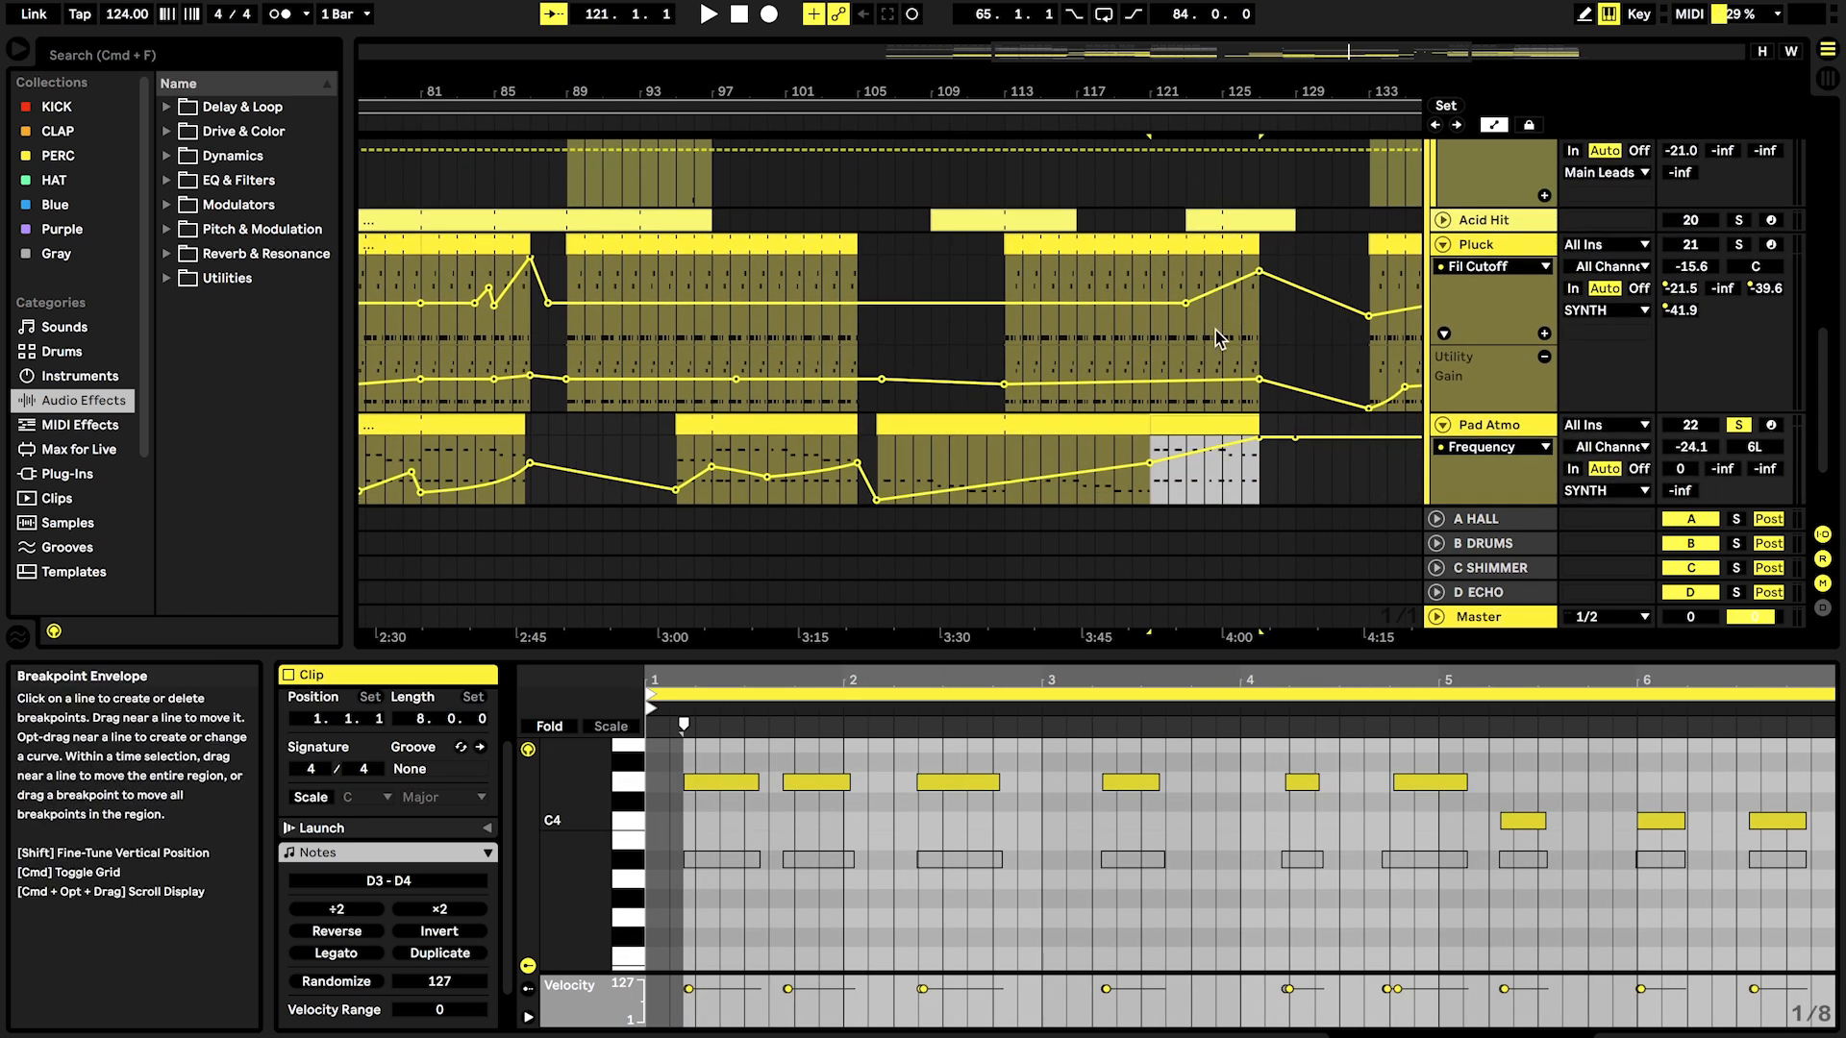
Step: Return to the Pad Atmo clip ending at bar 105 and play it soloed from bar 102
scroll(1213, 307, down, 3)
click(837, 389)
scroll(836, 389, up, 1)
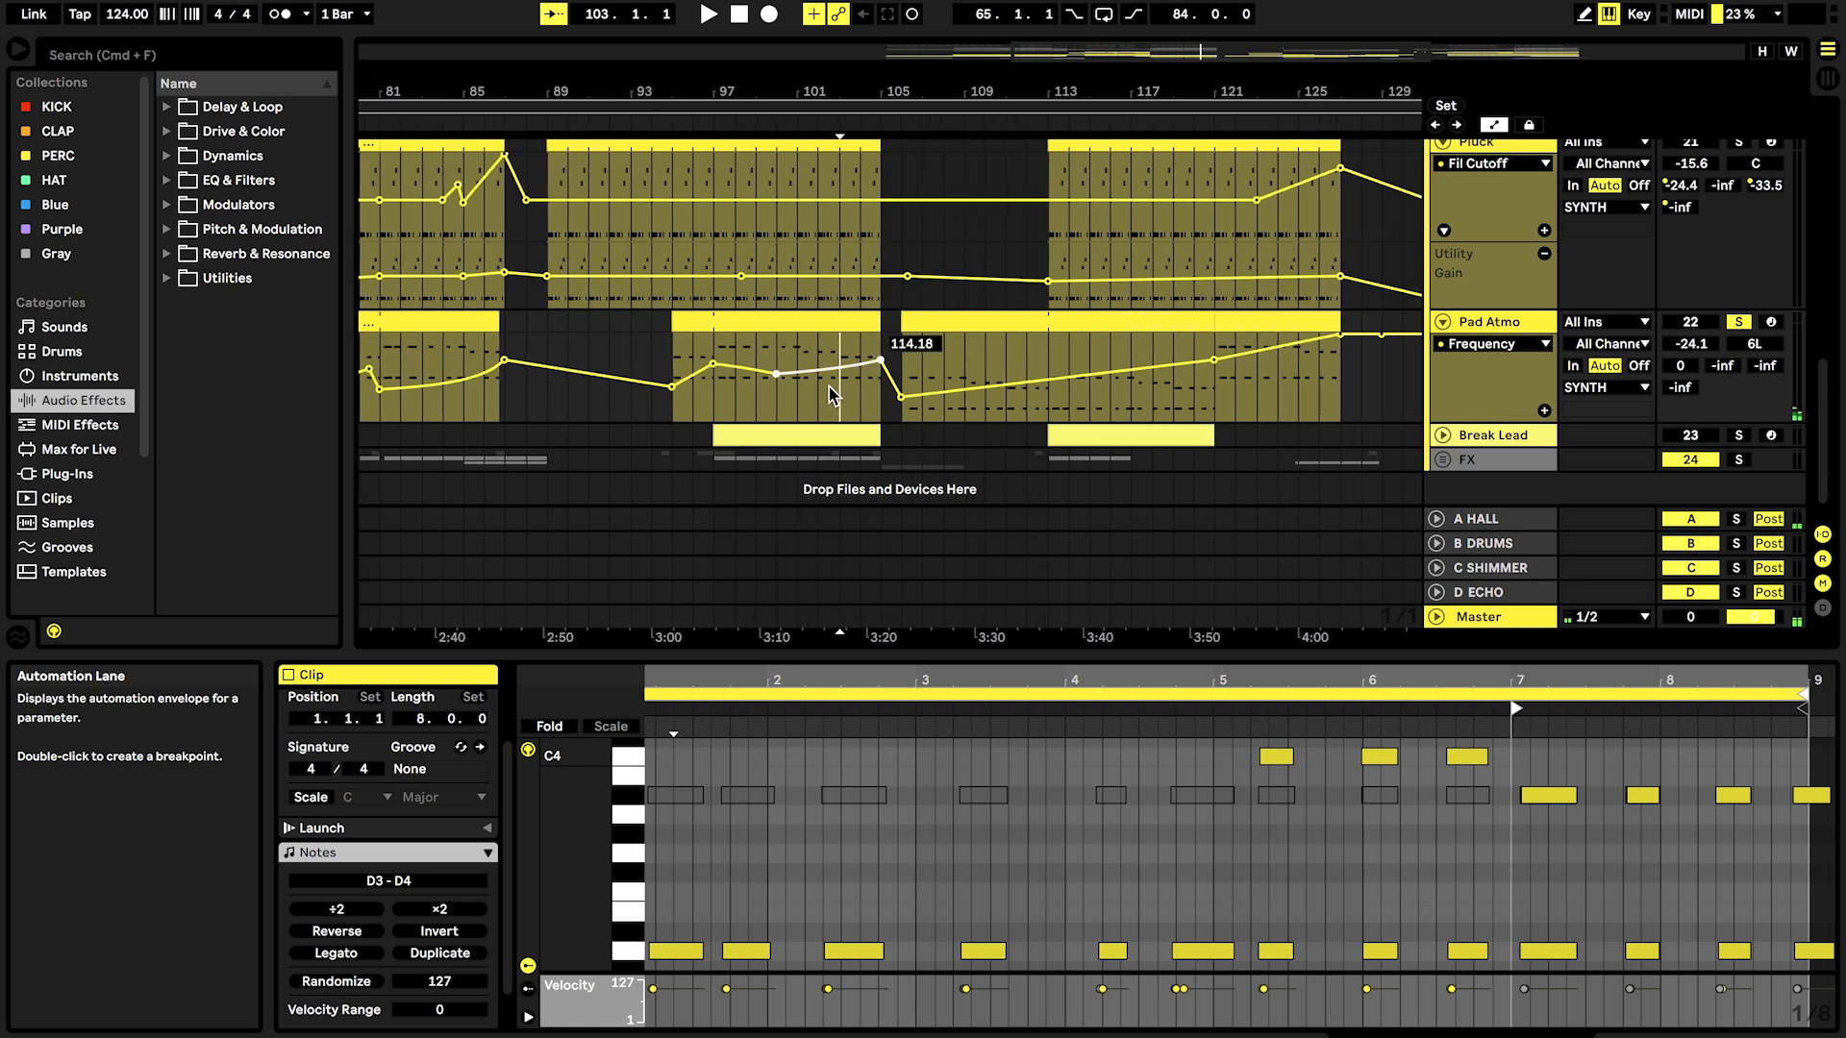
scroll(839, 397, up, 5)
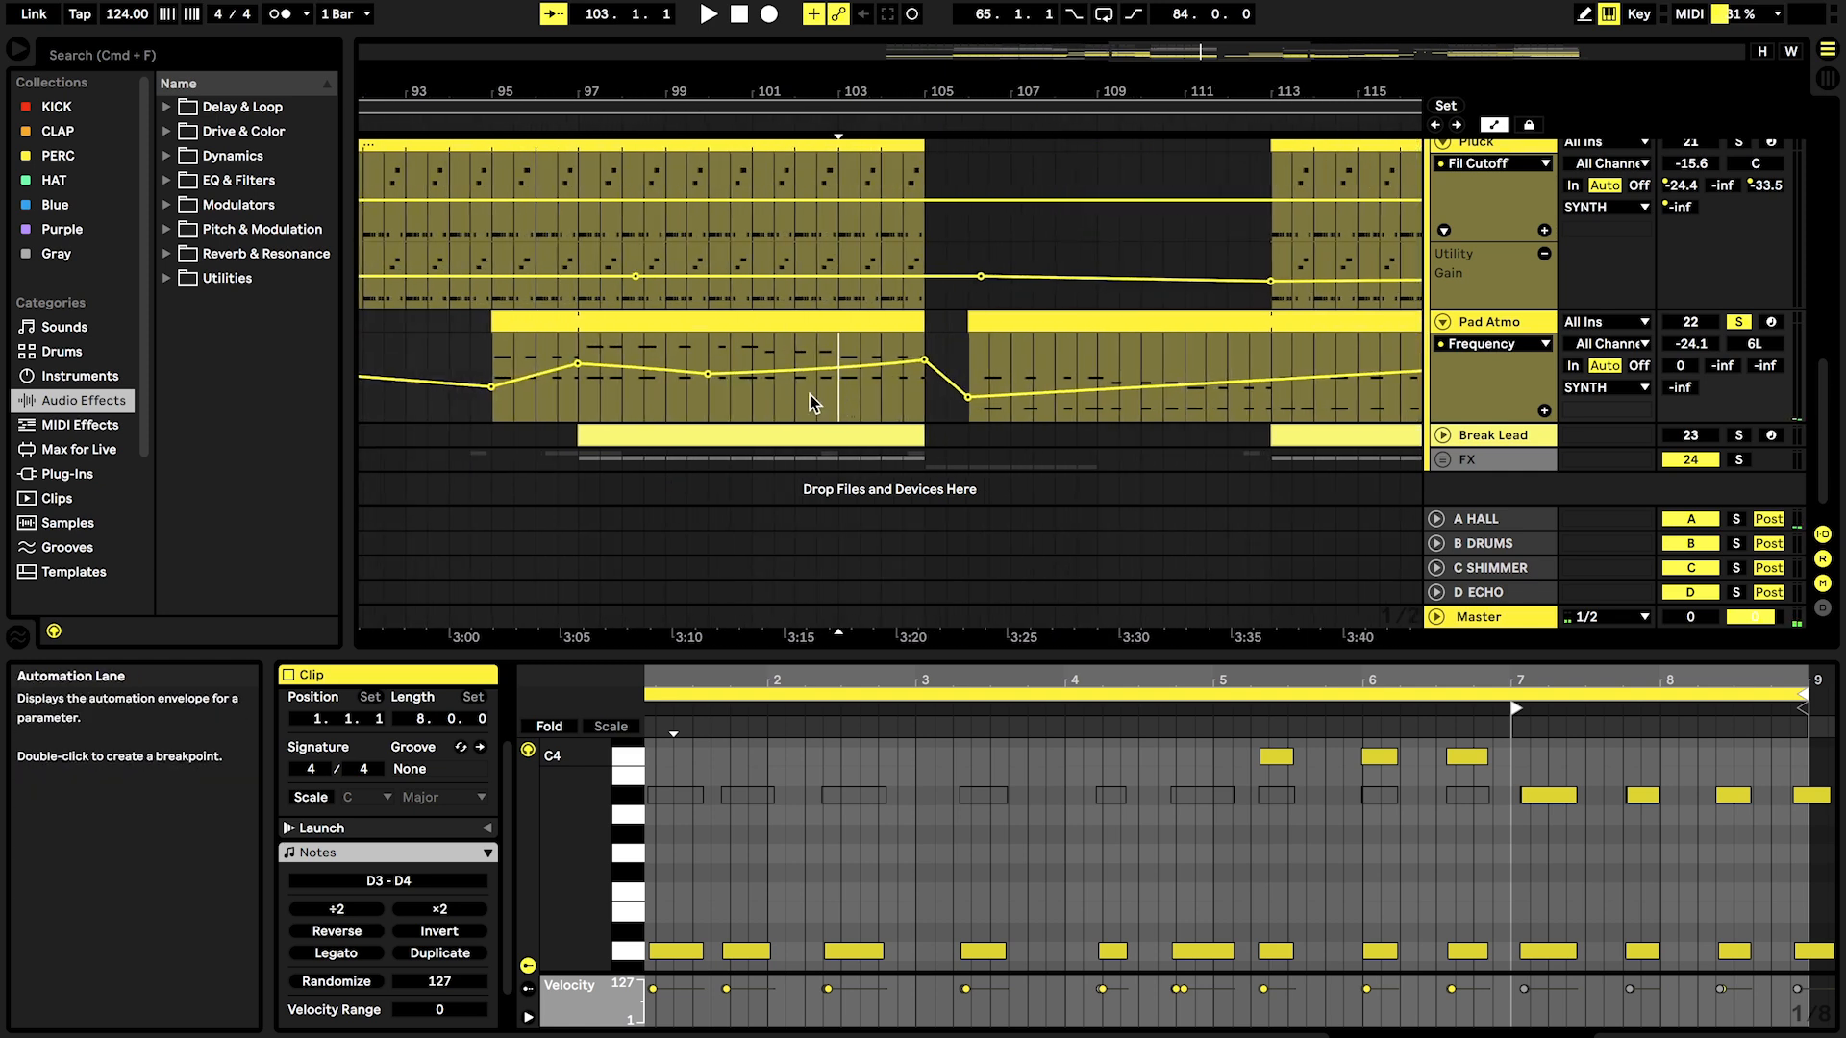
key(space)
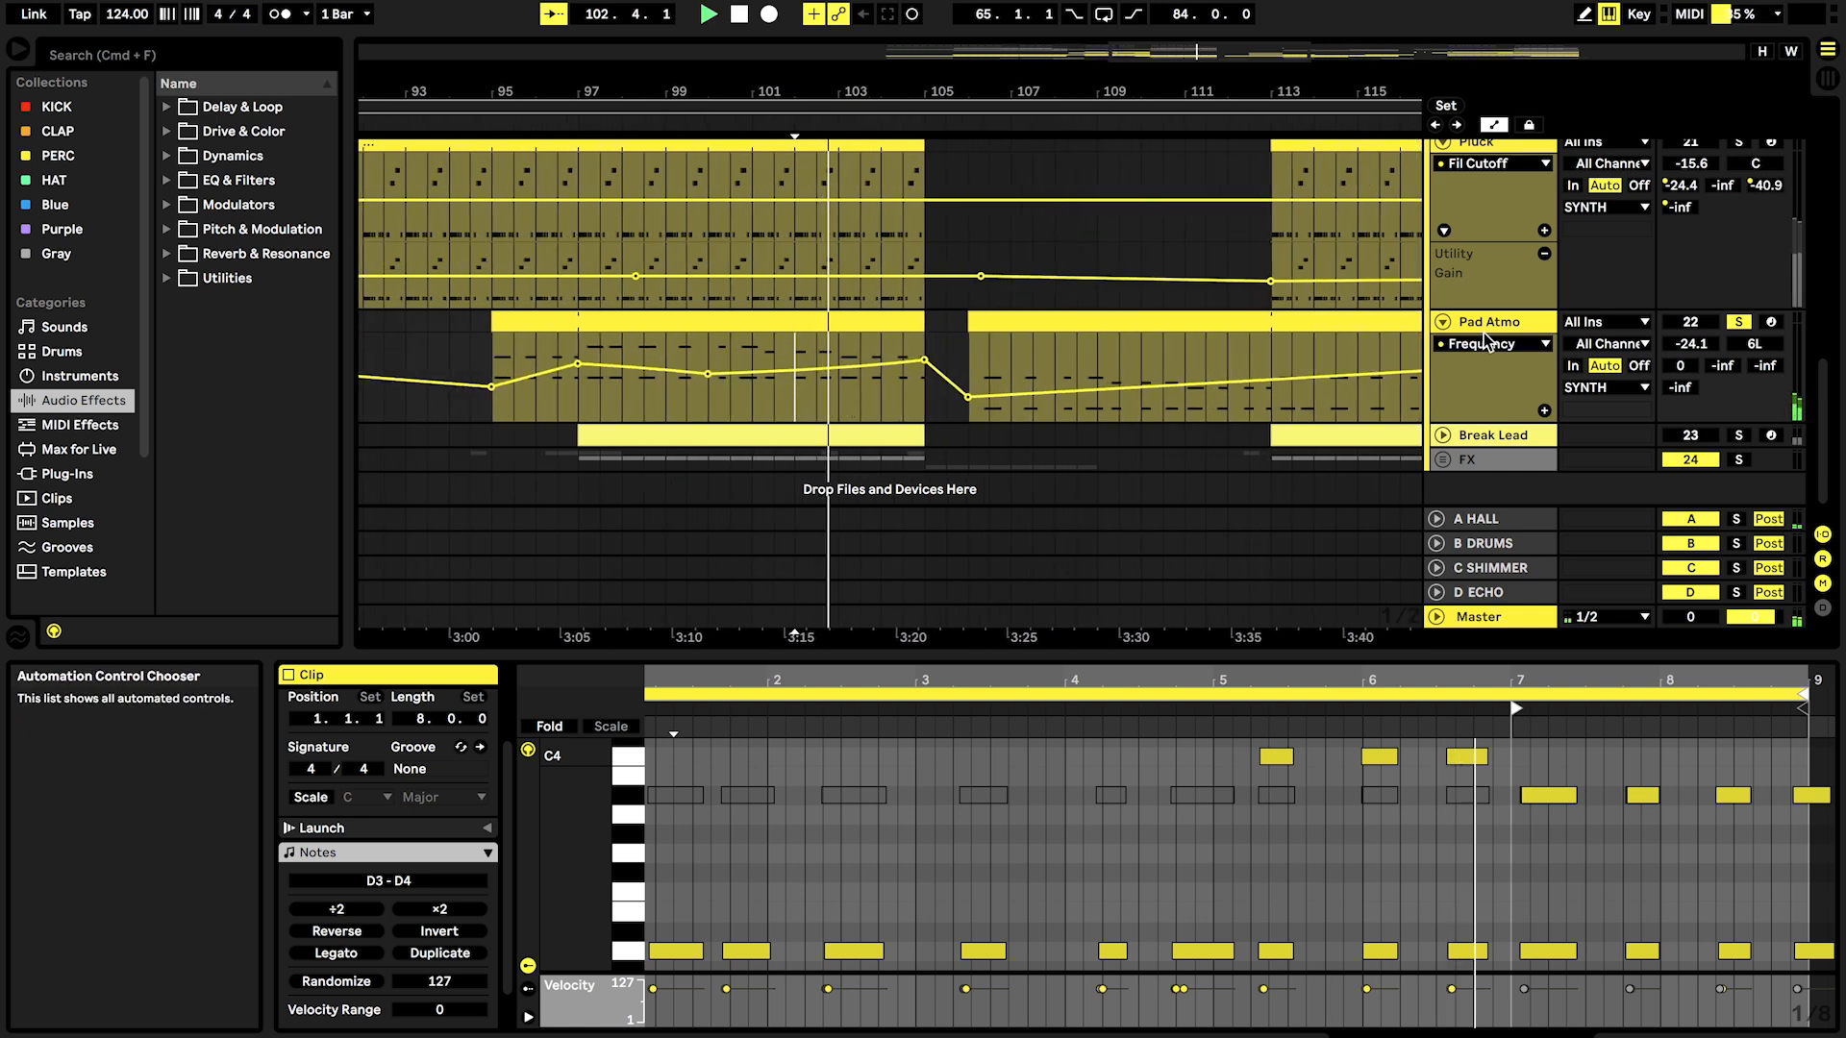
Step: Turn off Pad Atmo's solo and play the full mix across the gap at bar 105 into bar 113
click(1740, 323)
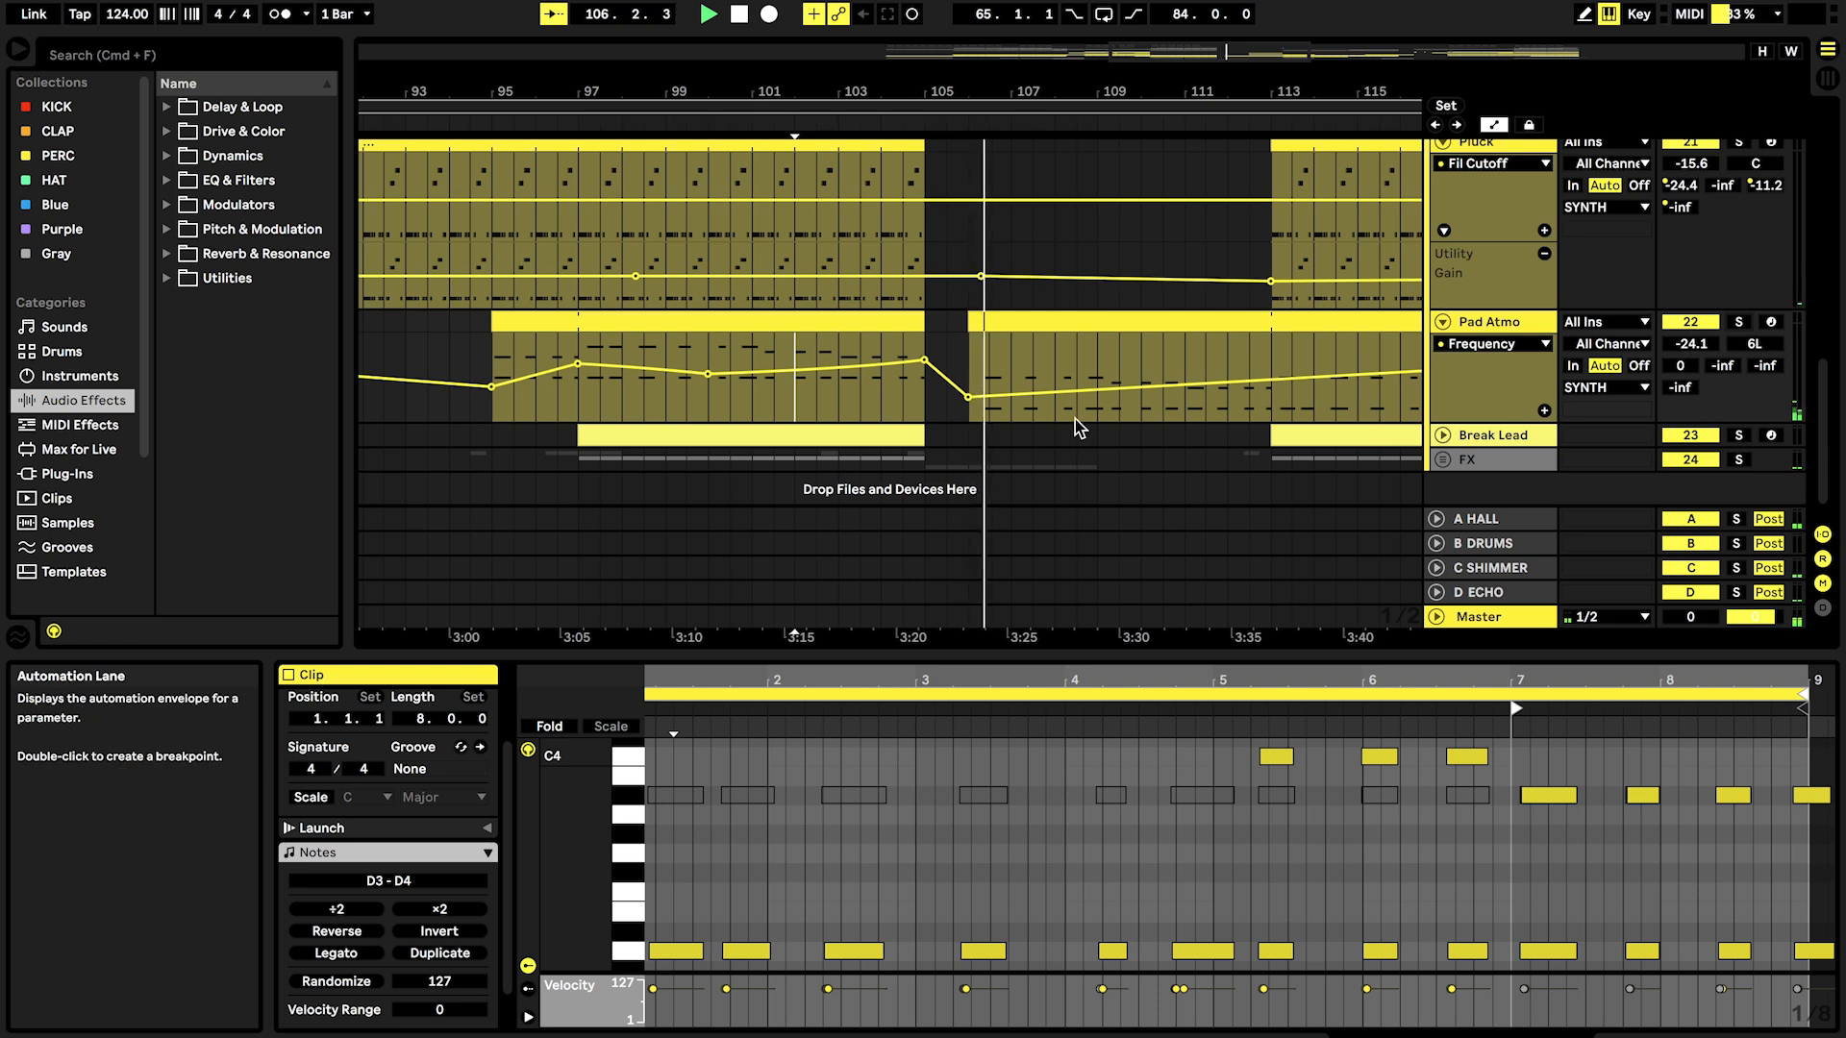
scroll(1075, 423, down, 3)
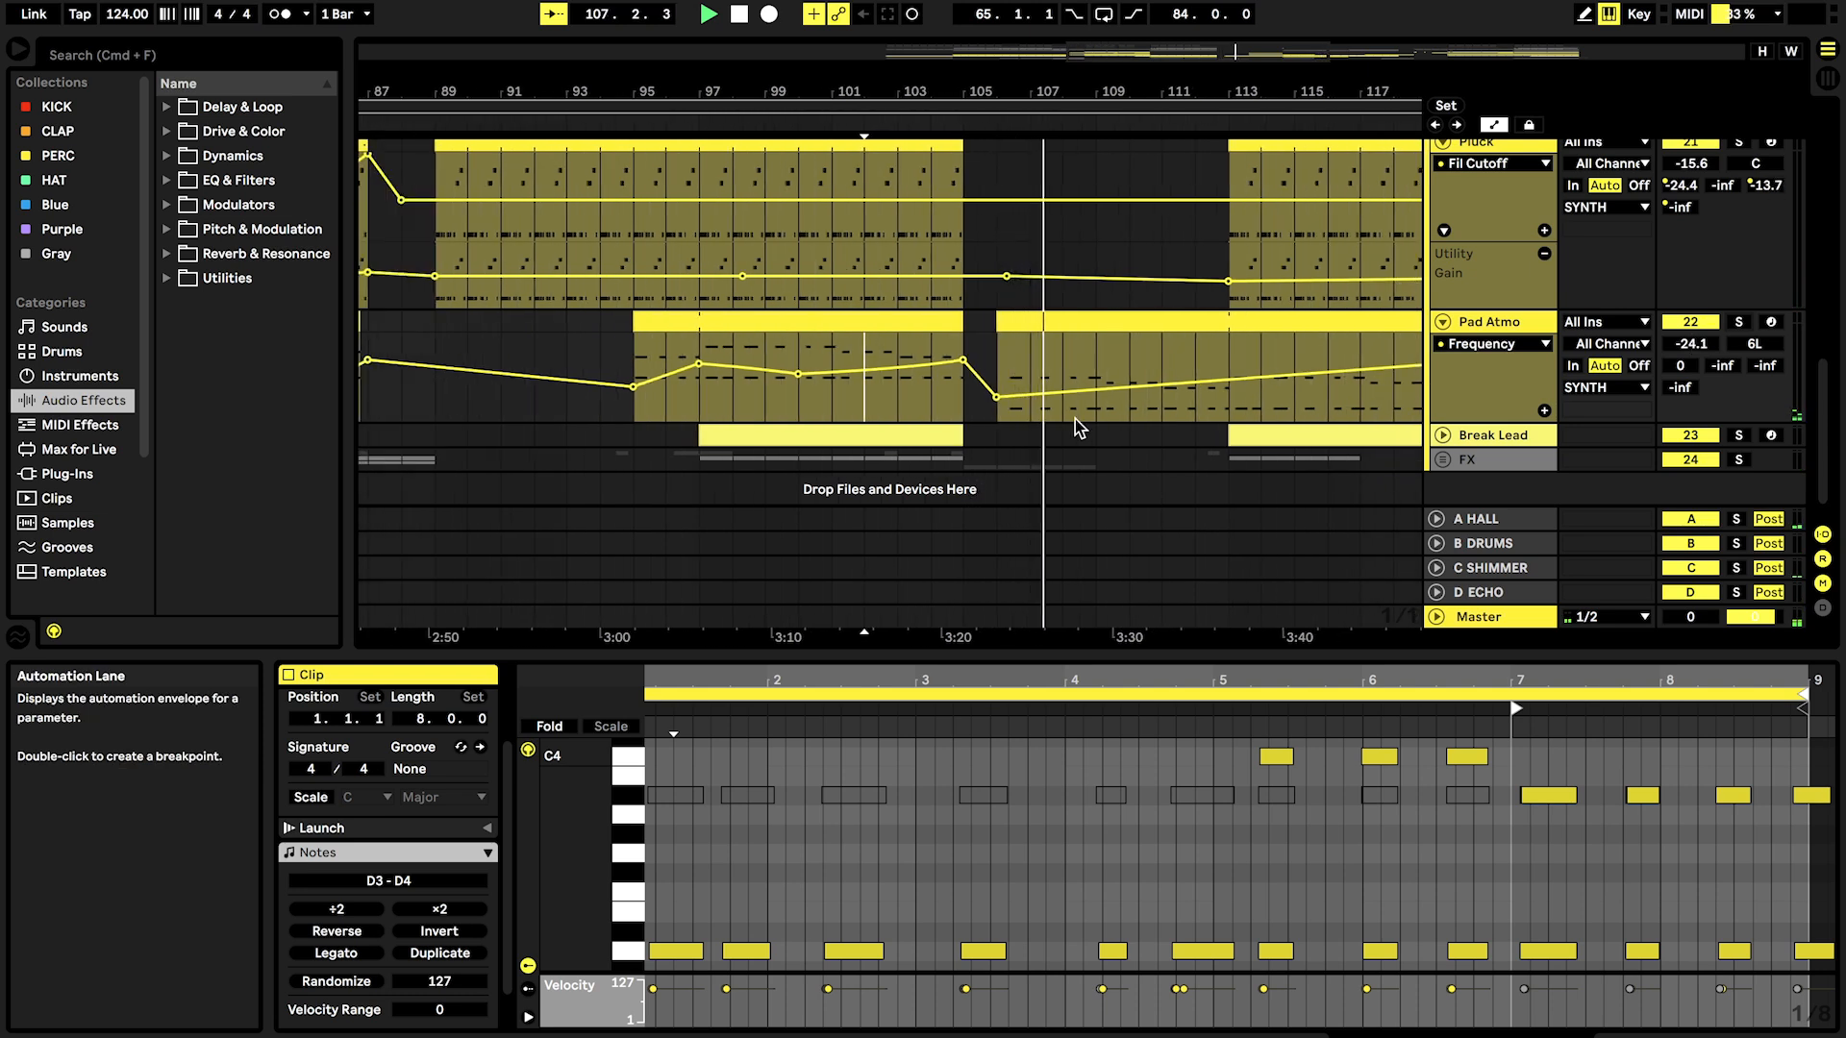
scroll(1074, 419, down, 3)
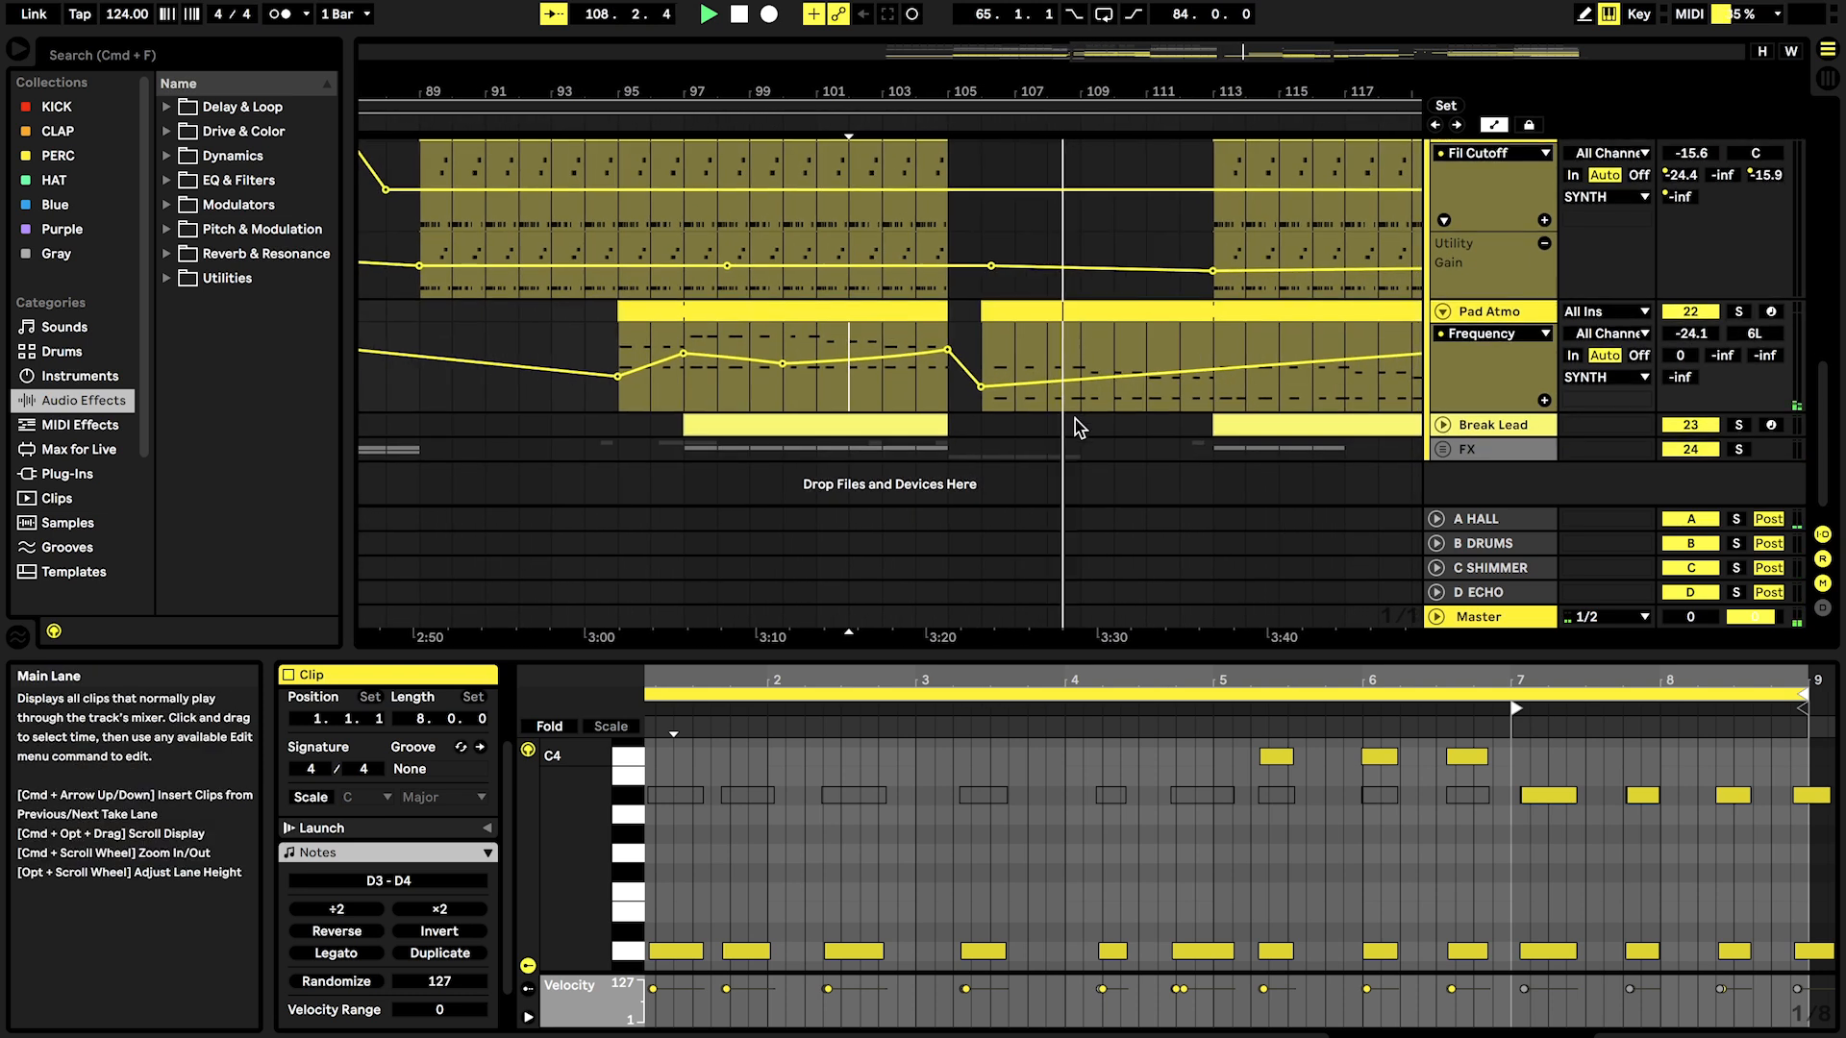
scroll(1077, 428, right, 4)
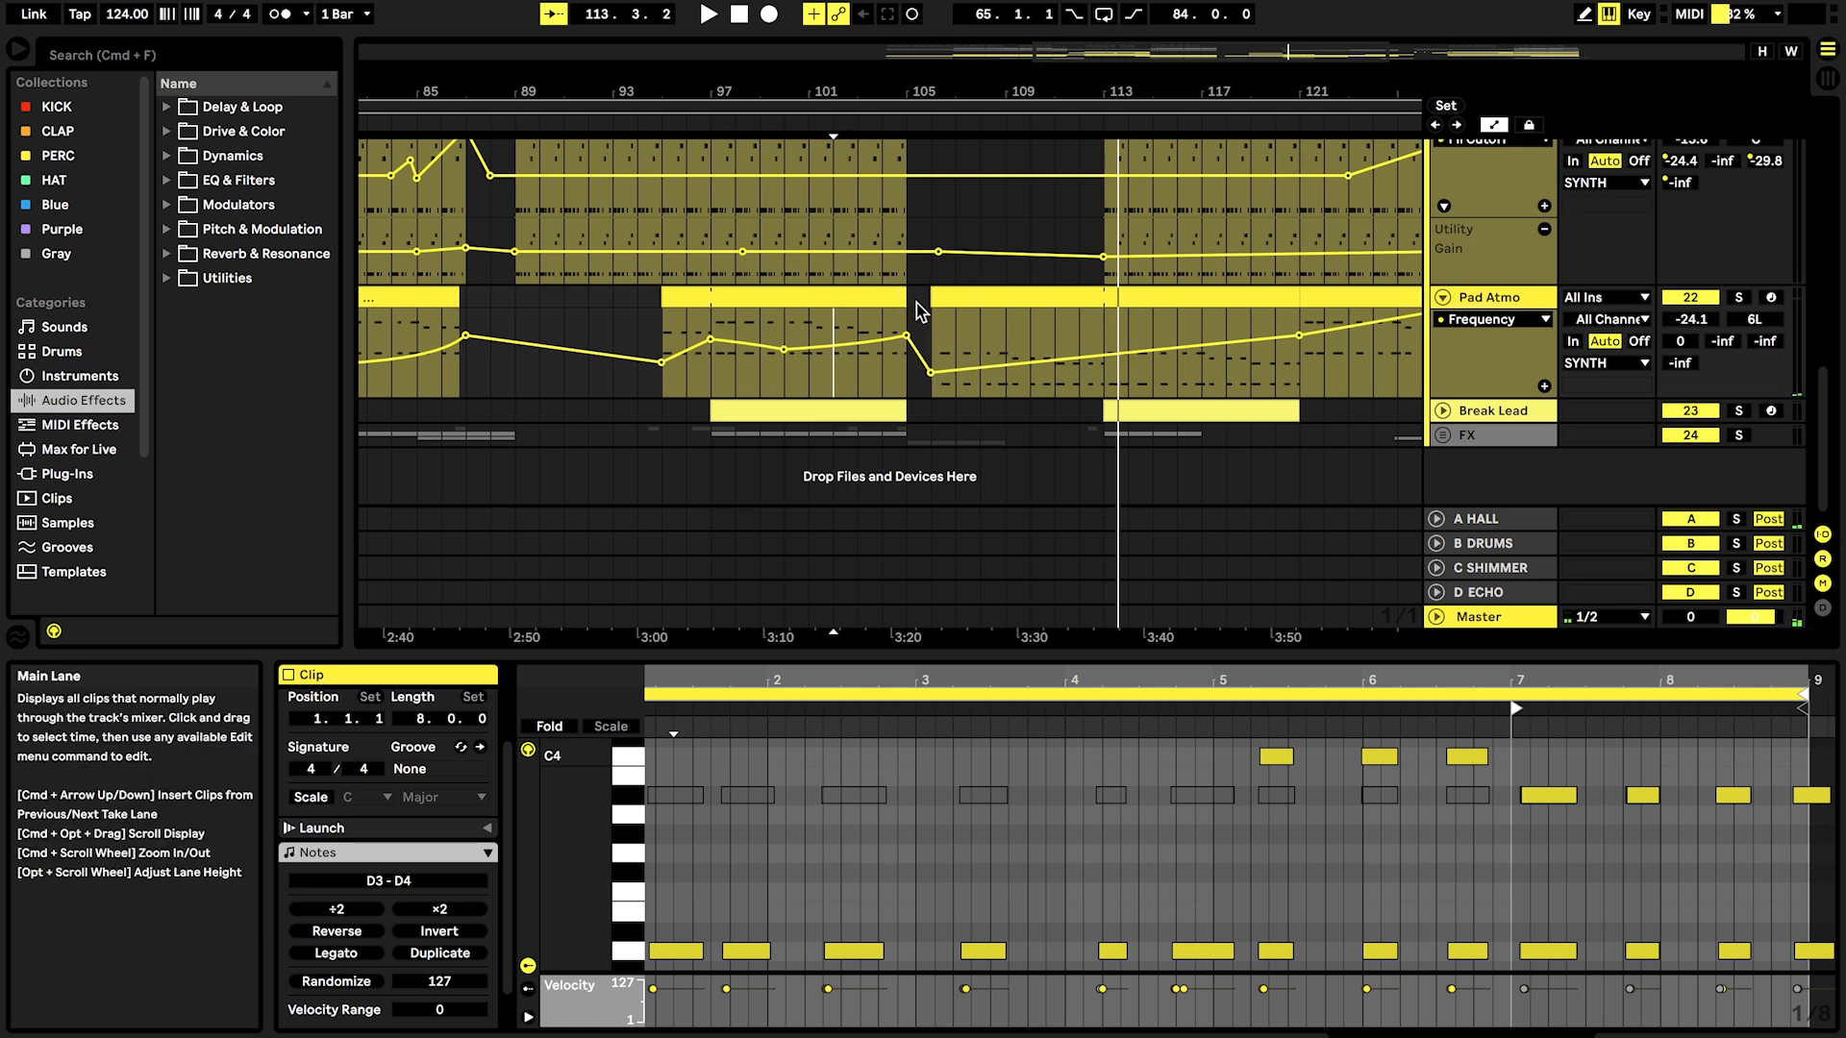
Step: Mark the one-bar gap between the Pad Atmo clips at bar 105 and select the clip starting at bar 106
drag(909, 306, 930, 305)
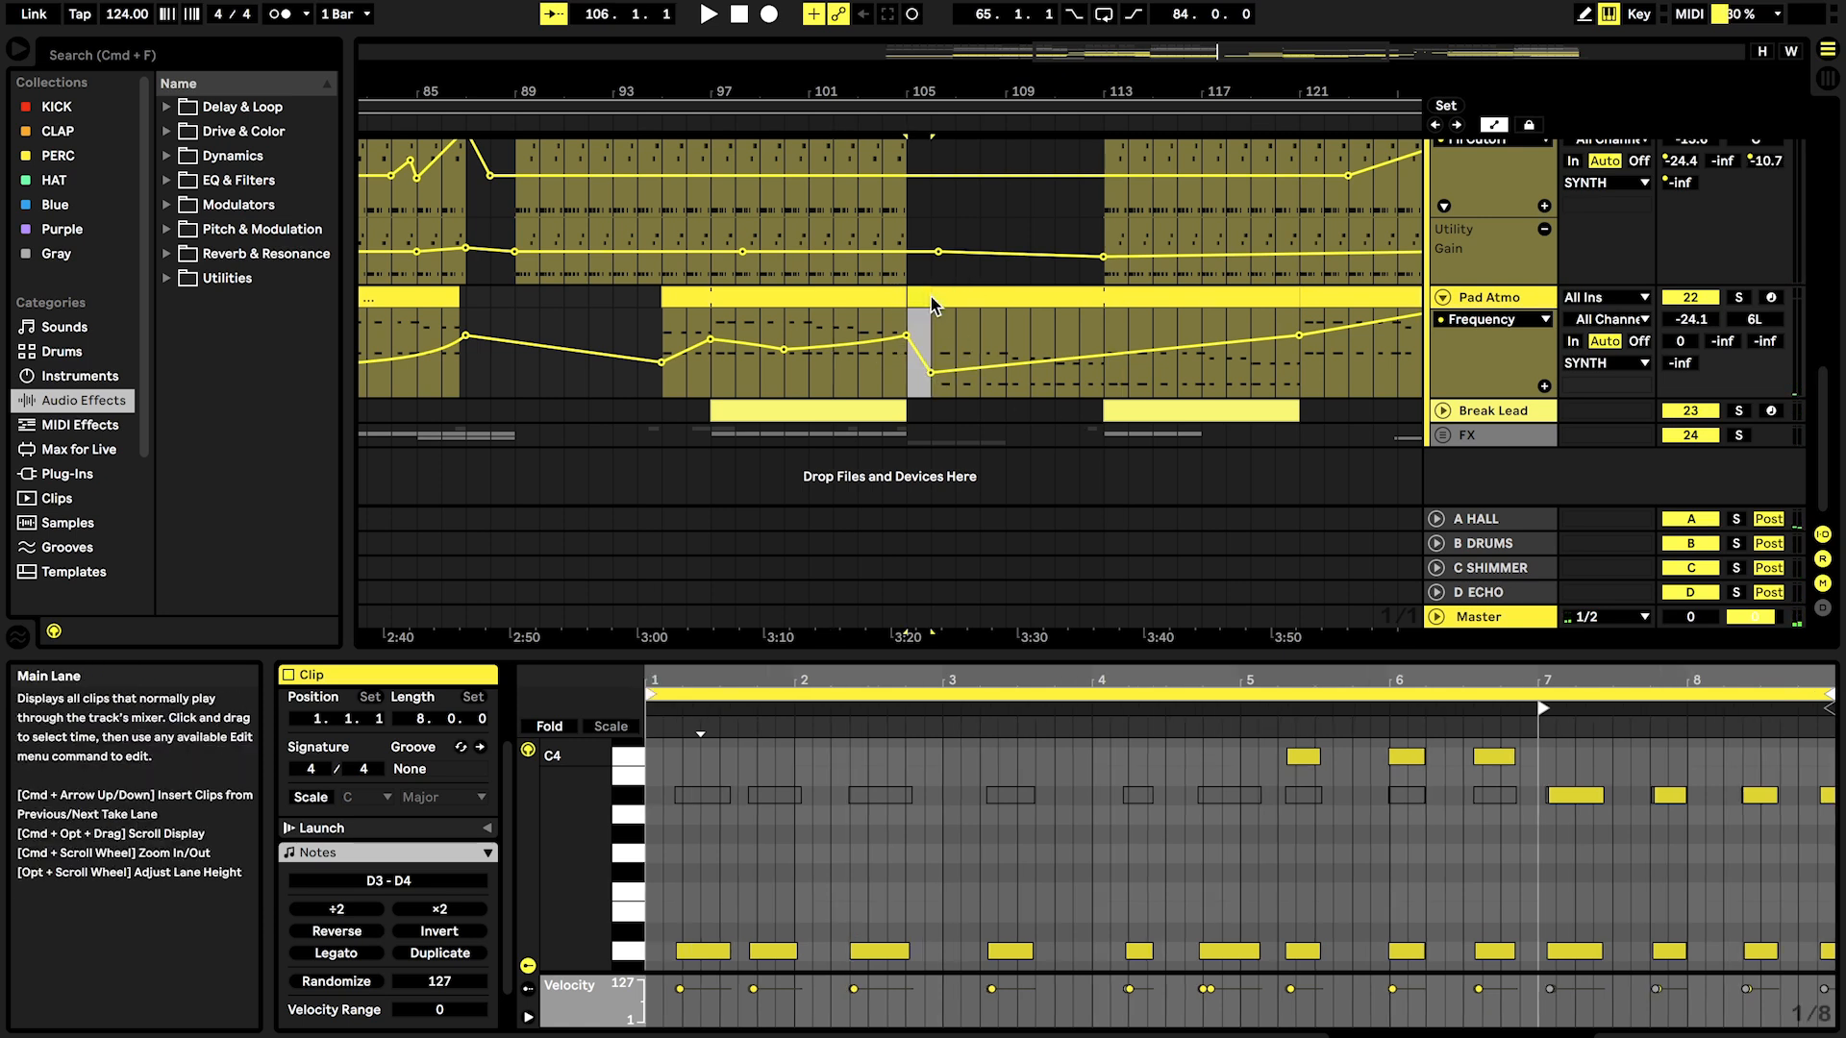
click(997, 321)
click(980, 306)
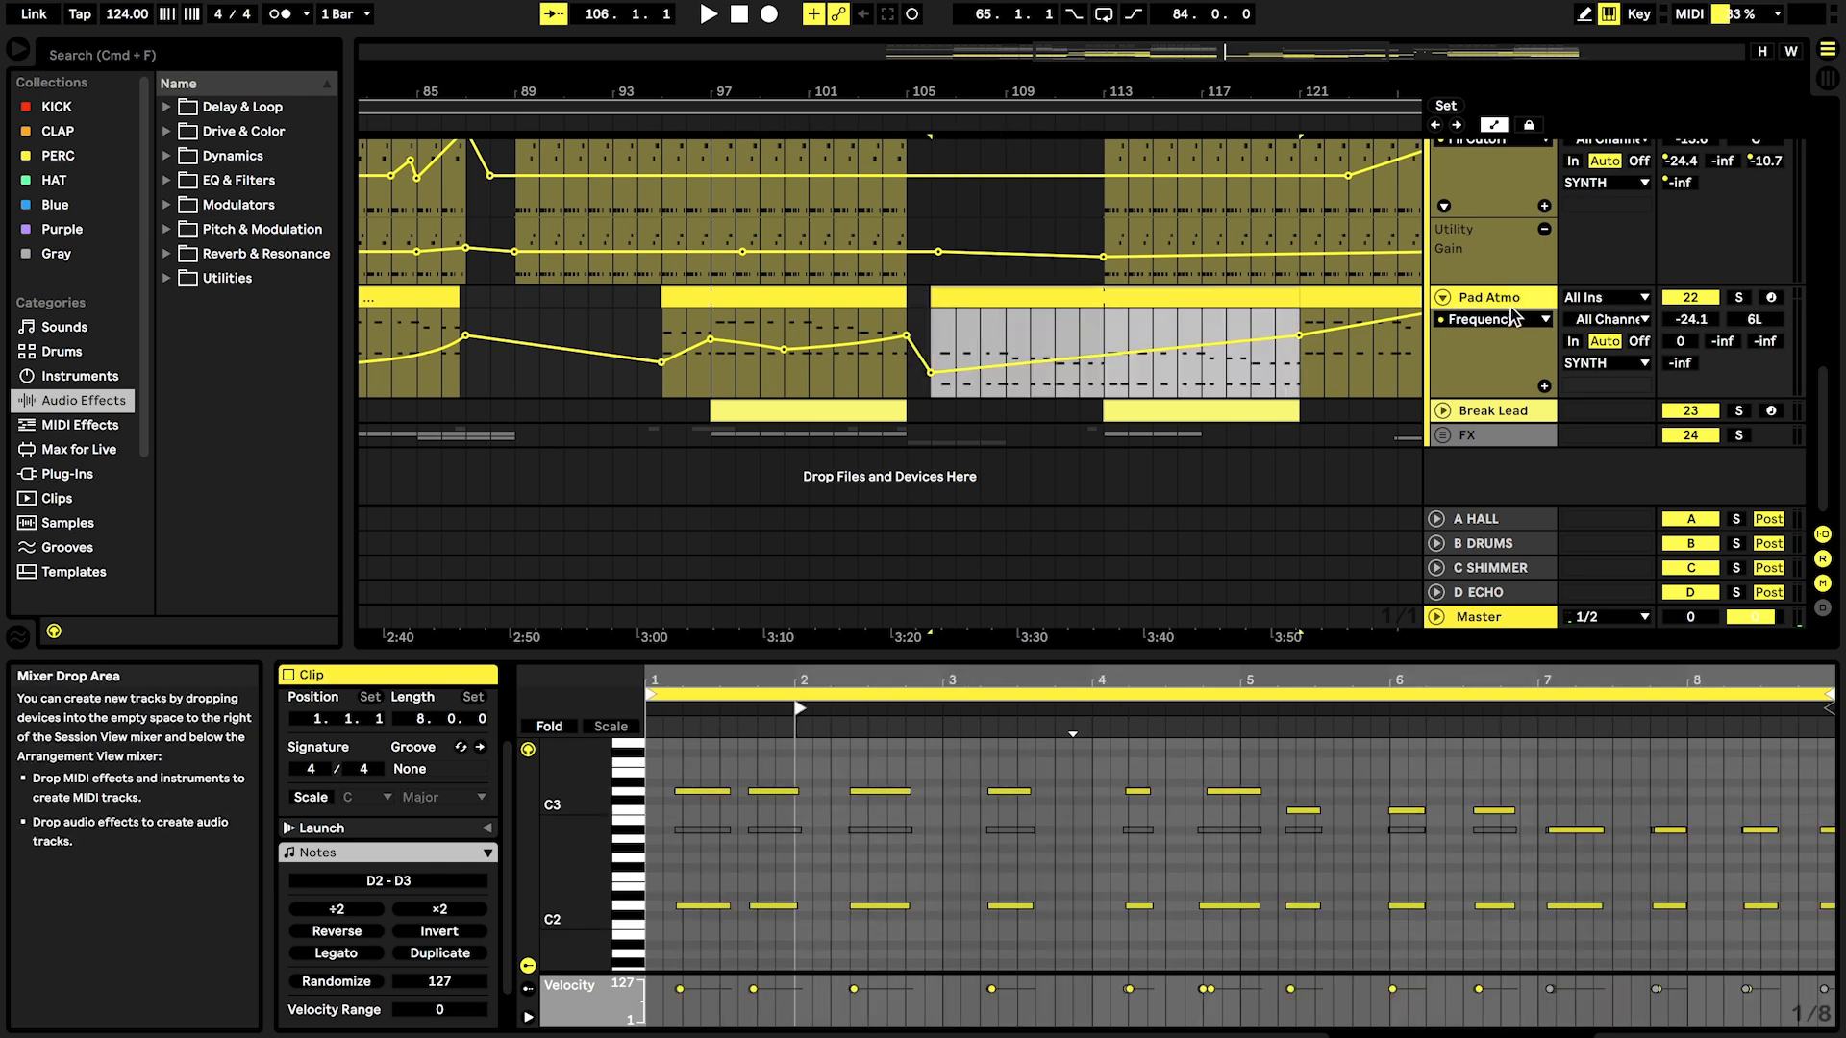
Step: Show Pad Atmo's devices and check its Diva Frequency automation at bars 107, 101 and 110
click(1511, 299)
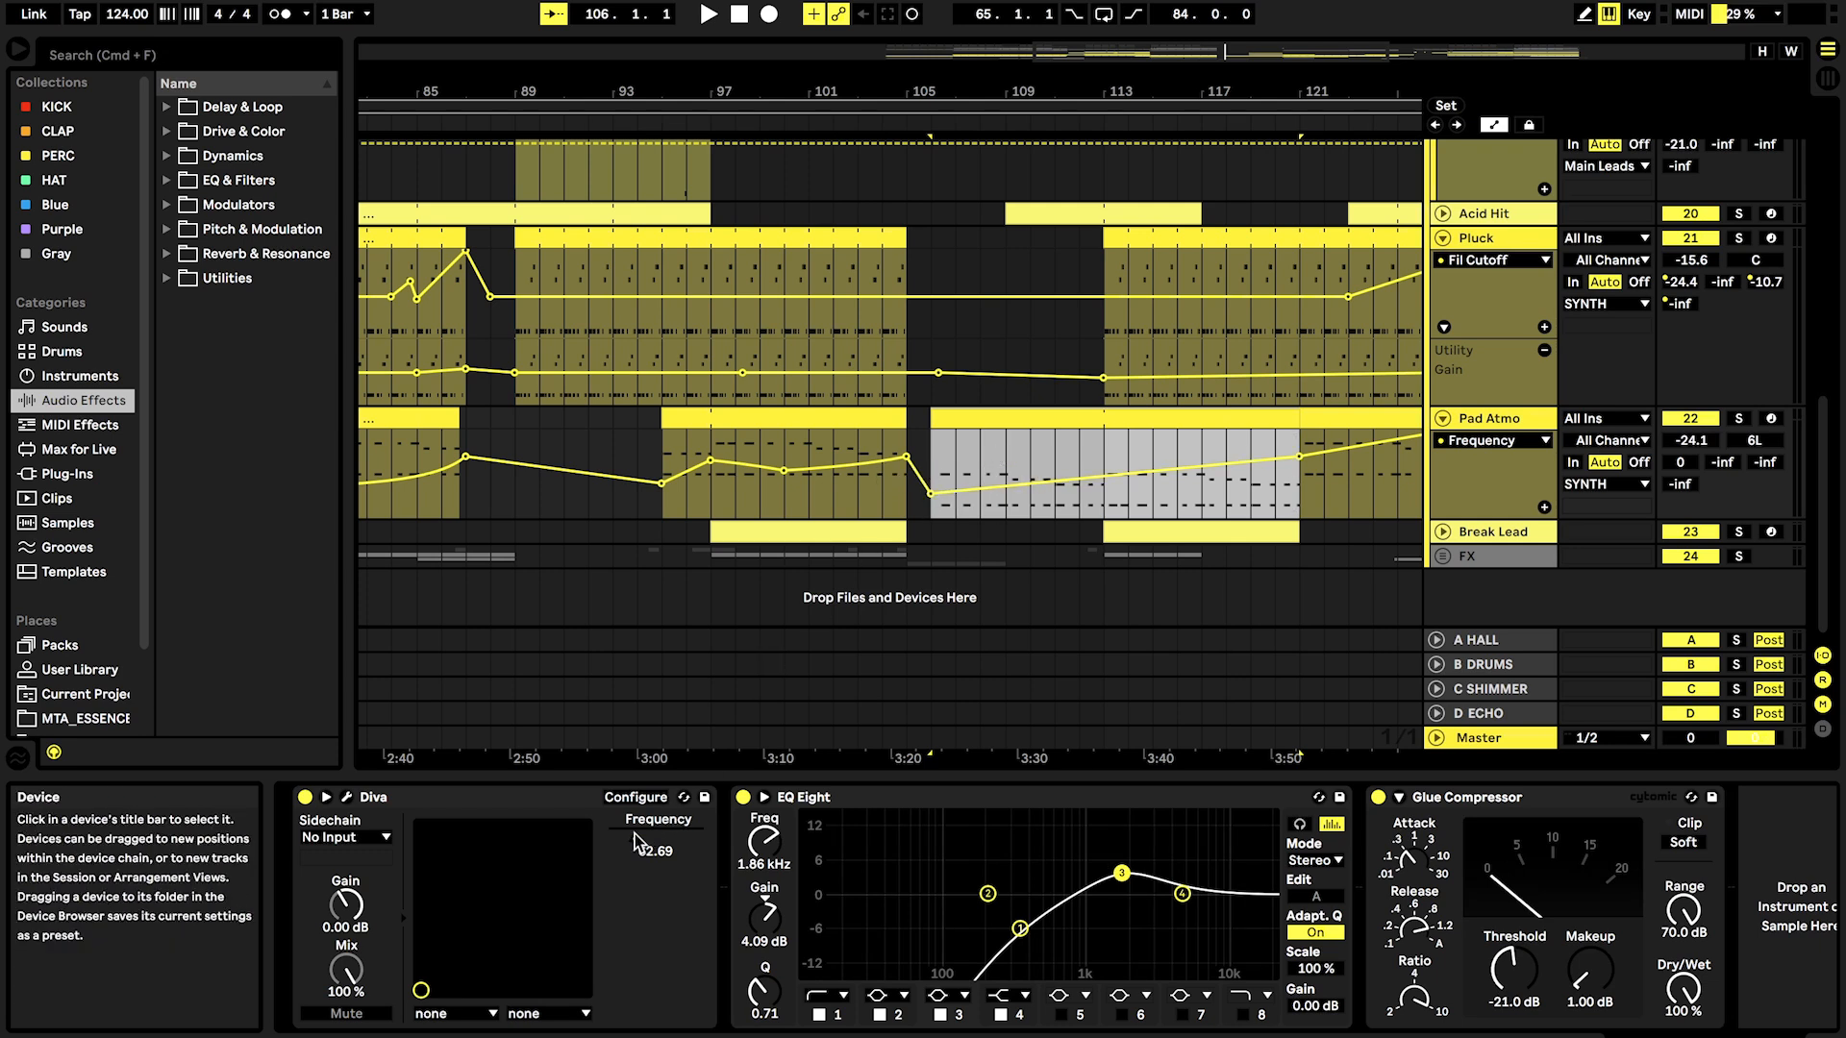
click(956, 451)
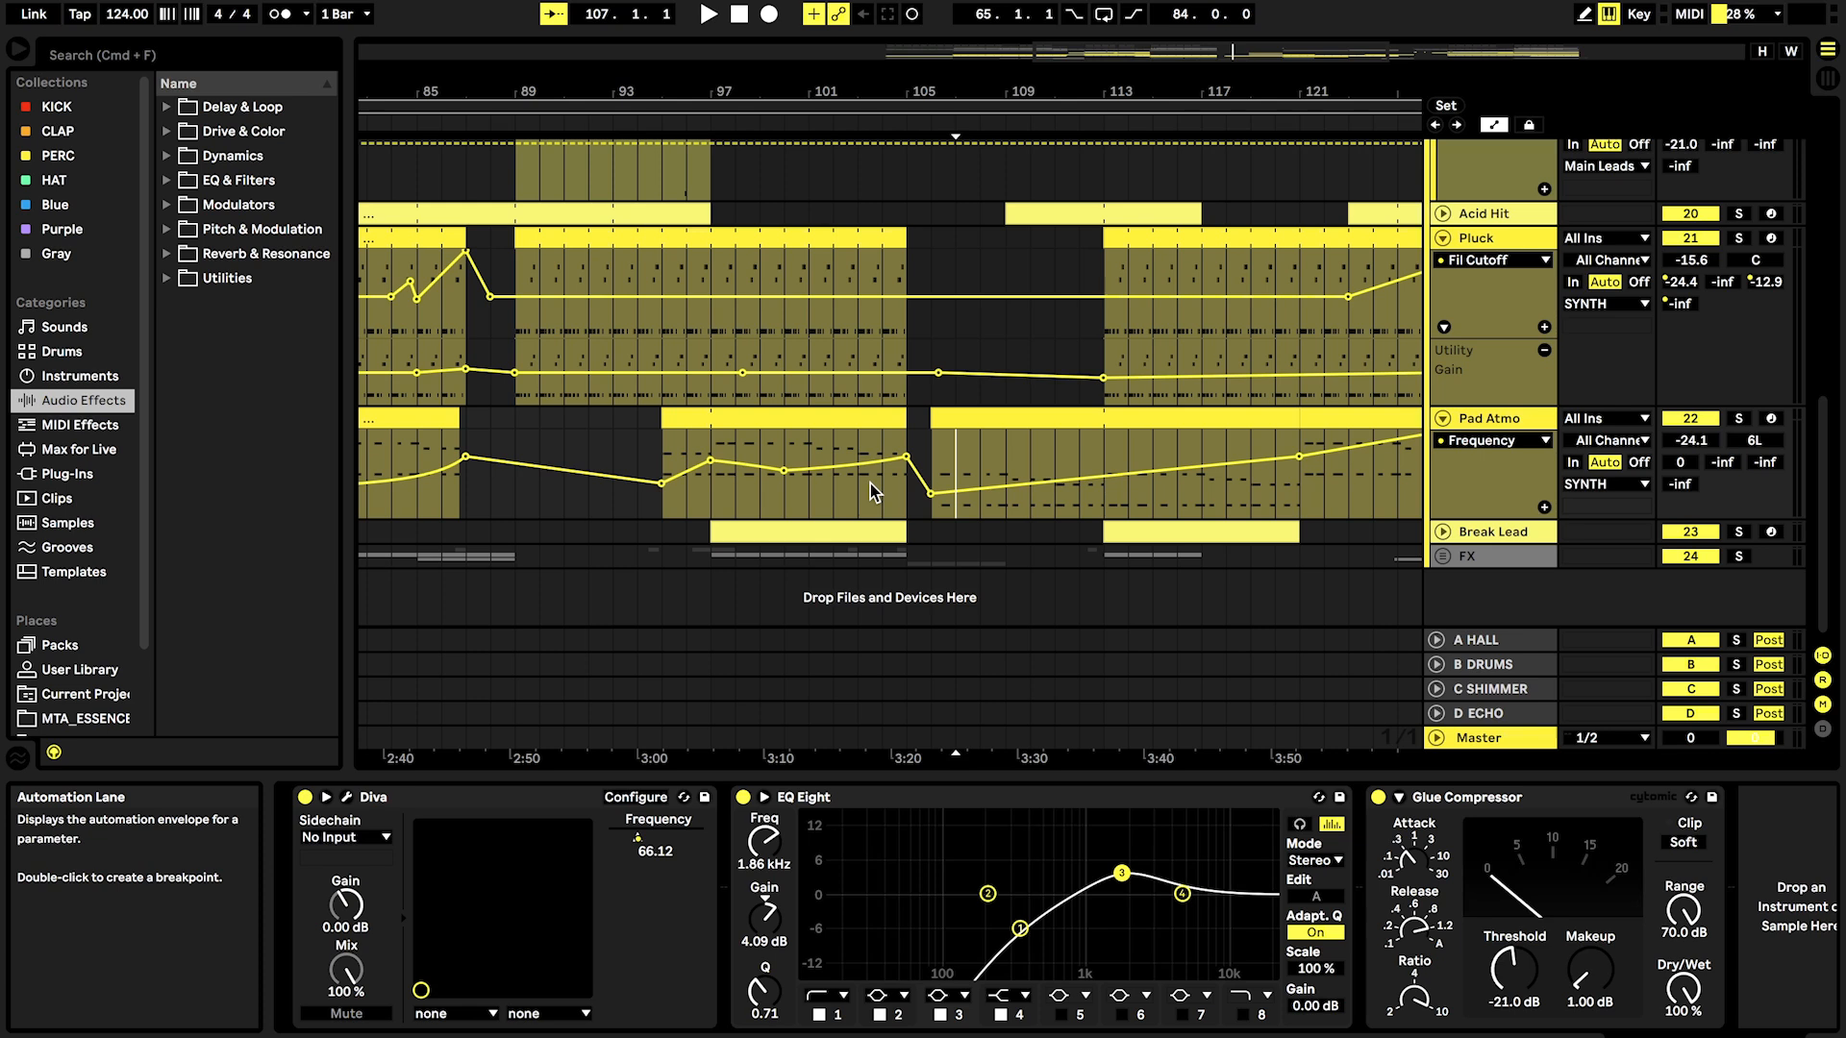
click(807, 510)
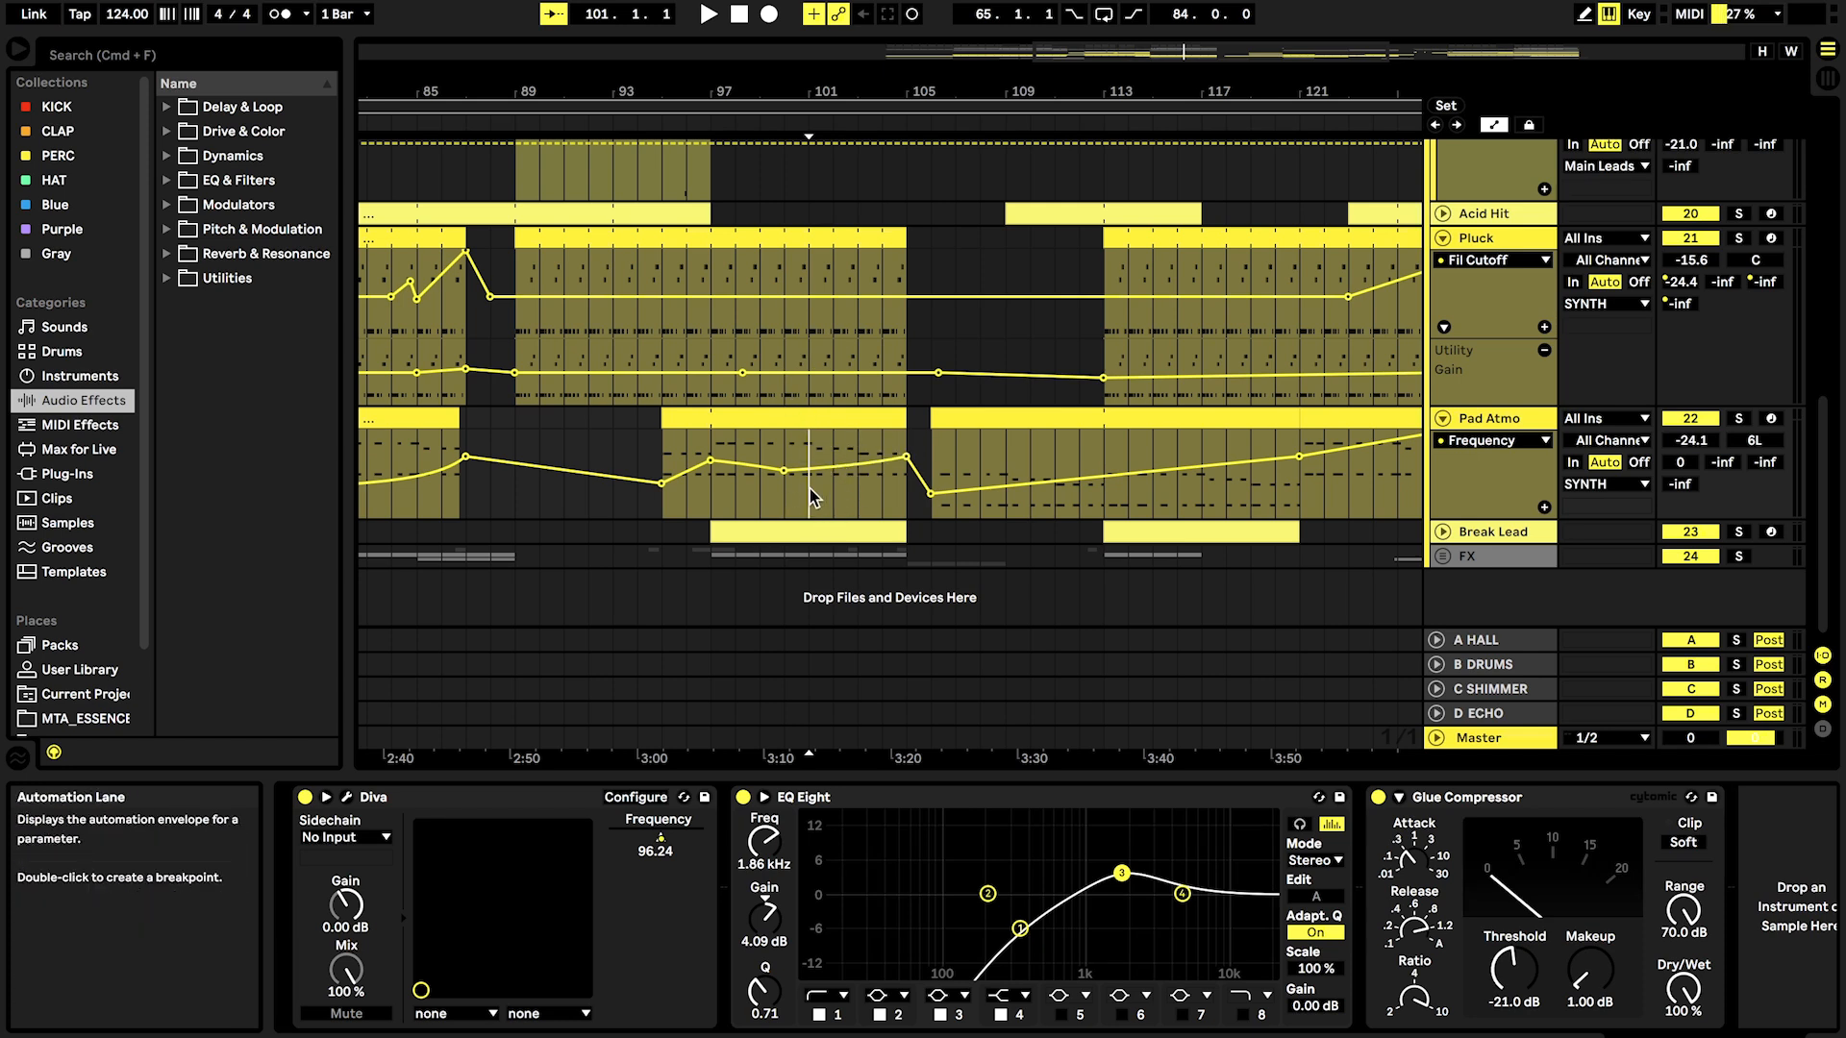
drag(812, 510, 999, 452)
click(1029, 447)
scroll(1028, 438, right, 2)
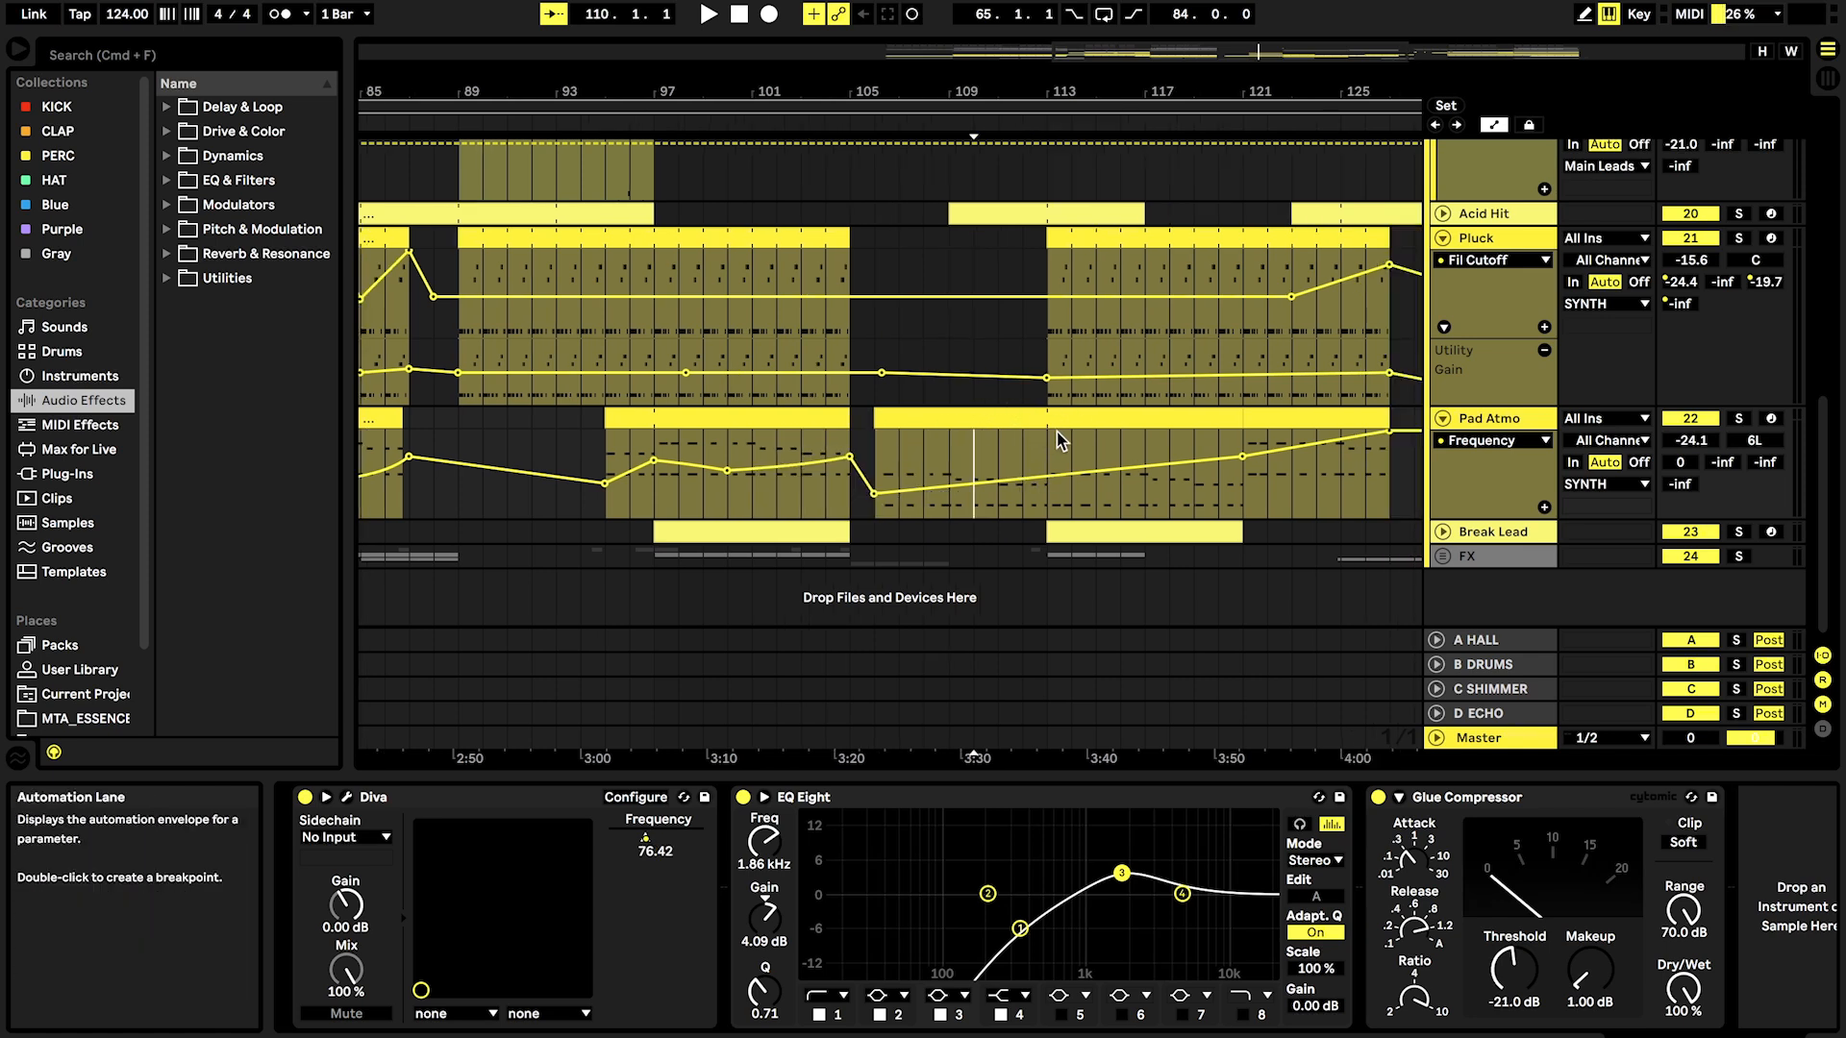
Step: Fold the Pluck and Pad Atmo tracks and unfold Break Lead, placing the insert marker at bar 113
scroll(1105, 384, down, 3)
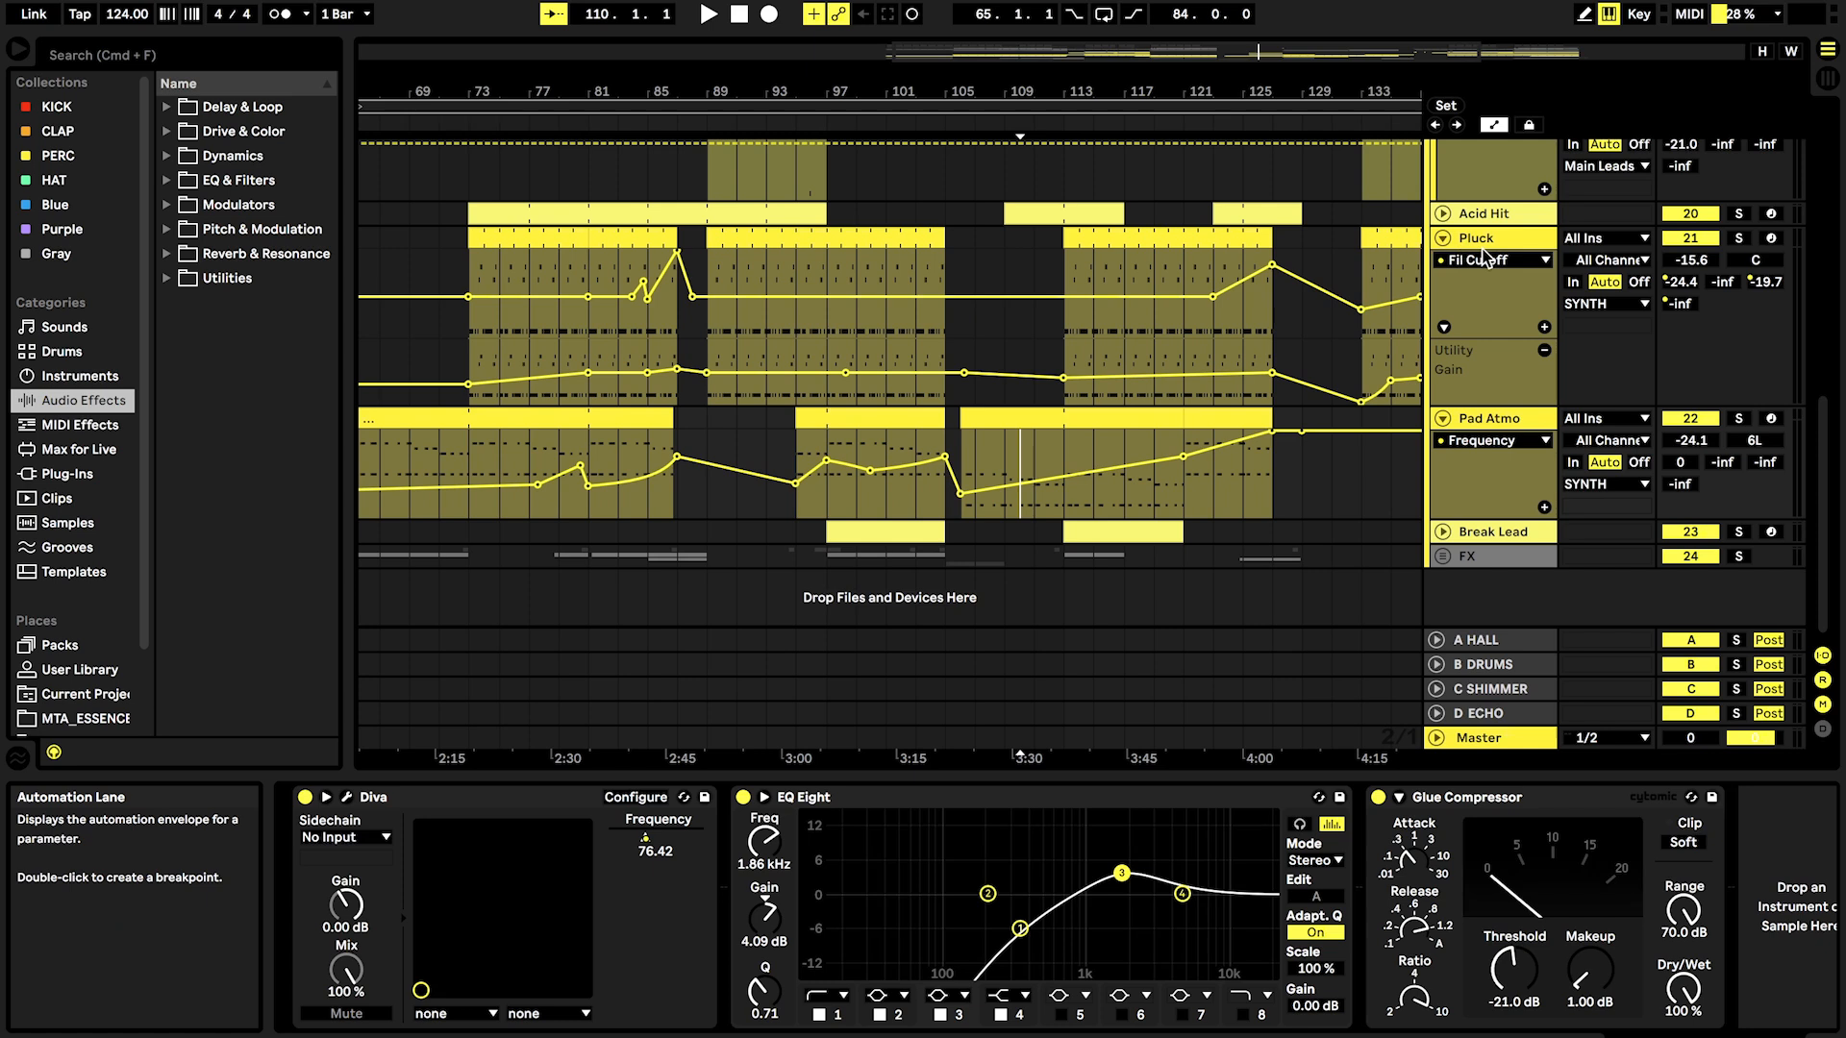
click(1443, 238)
click(1443, 263)
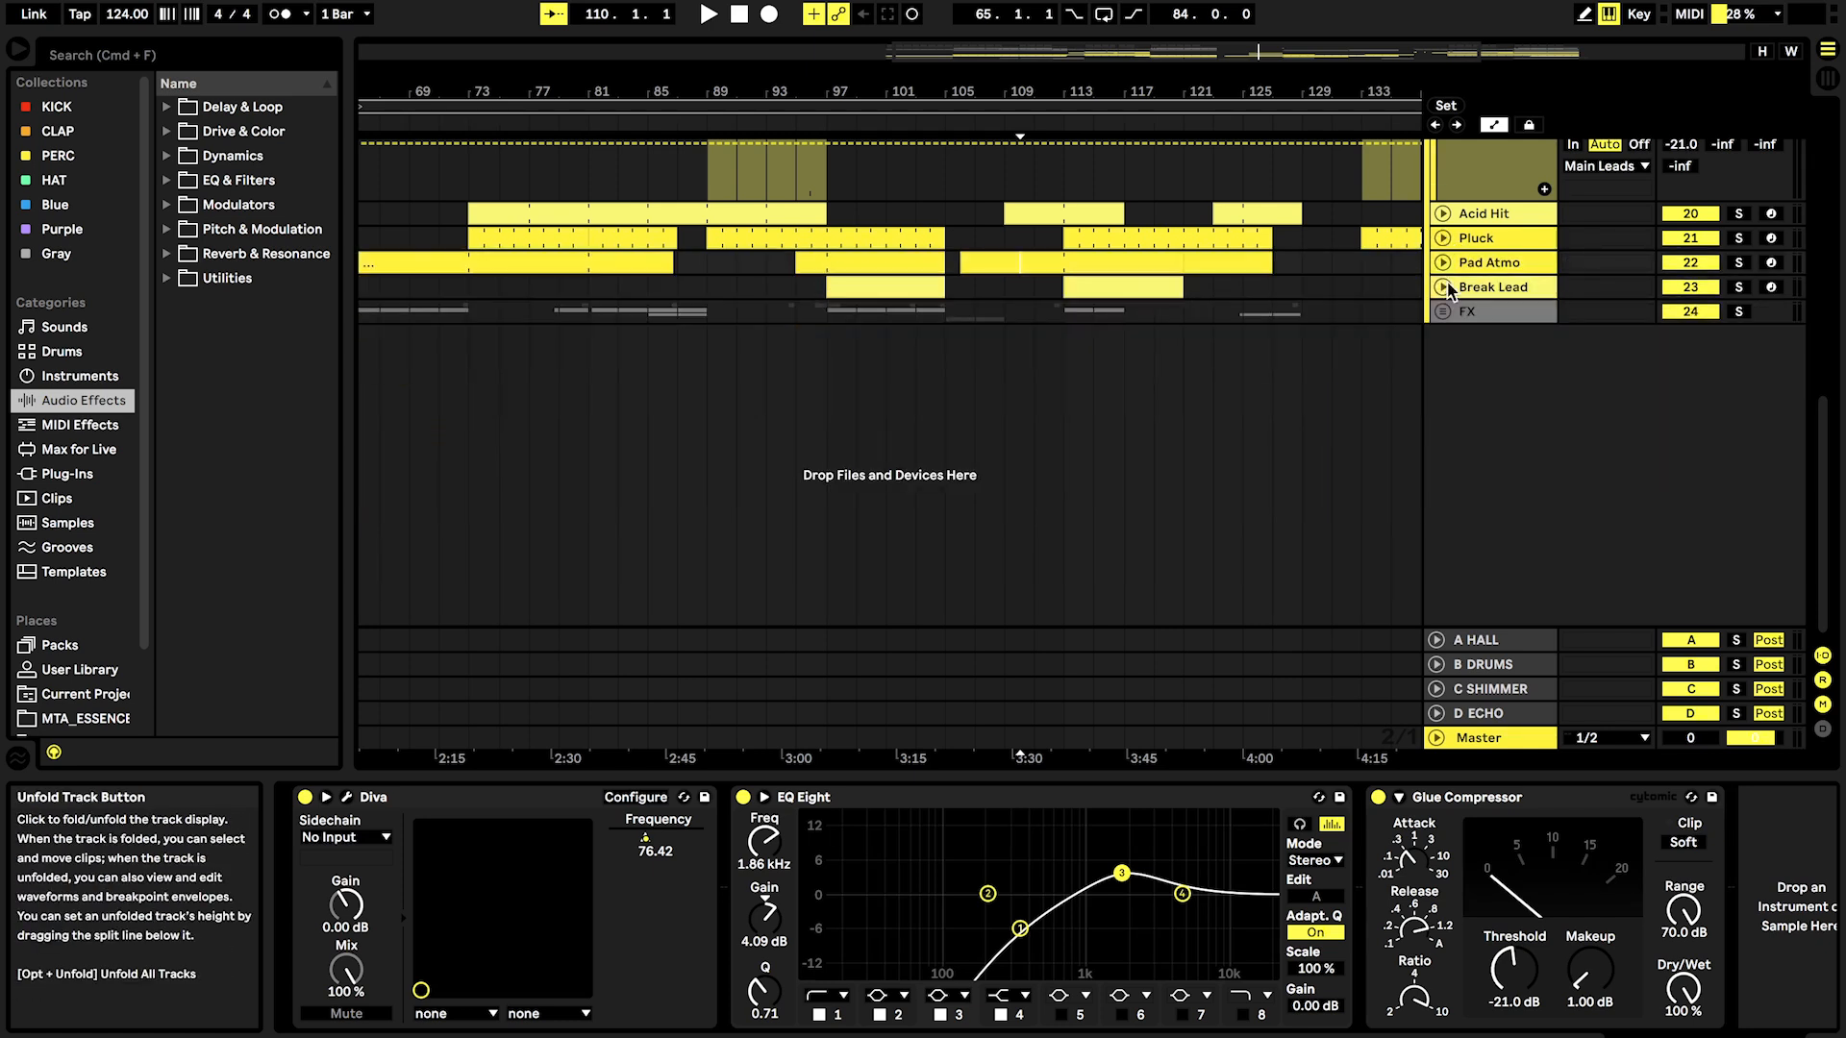
click(1443, 286)
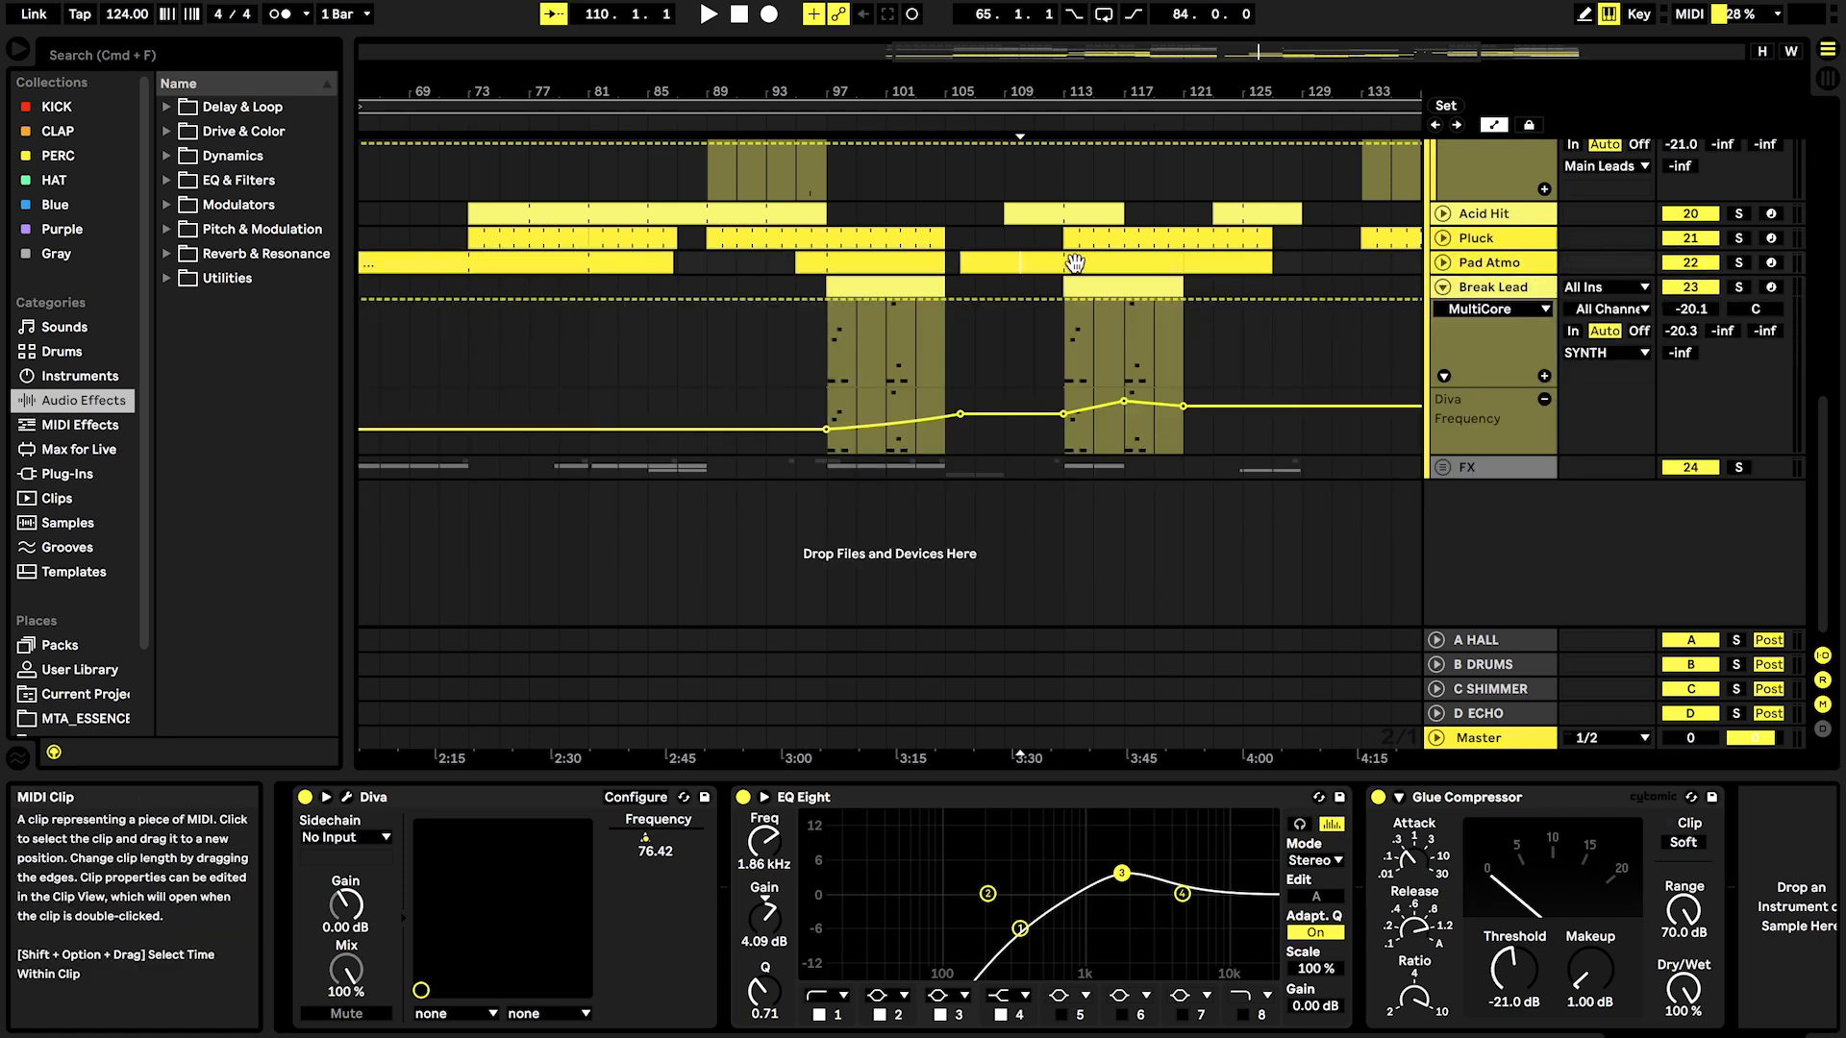
scroll(1069, 323, up, 3)
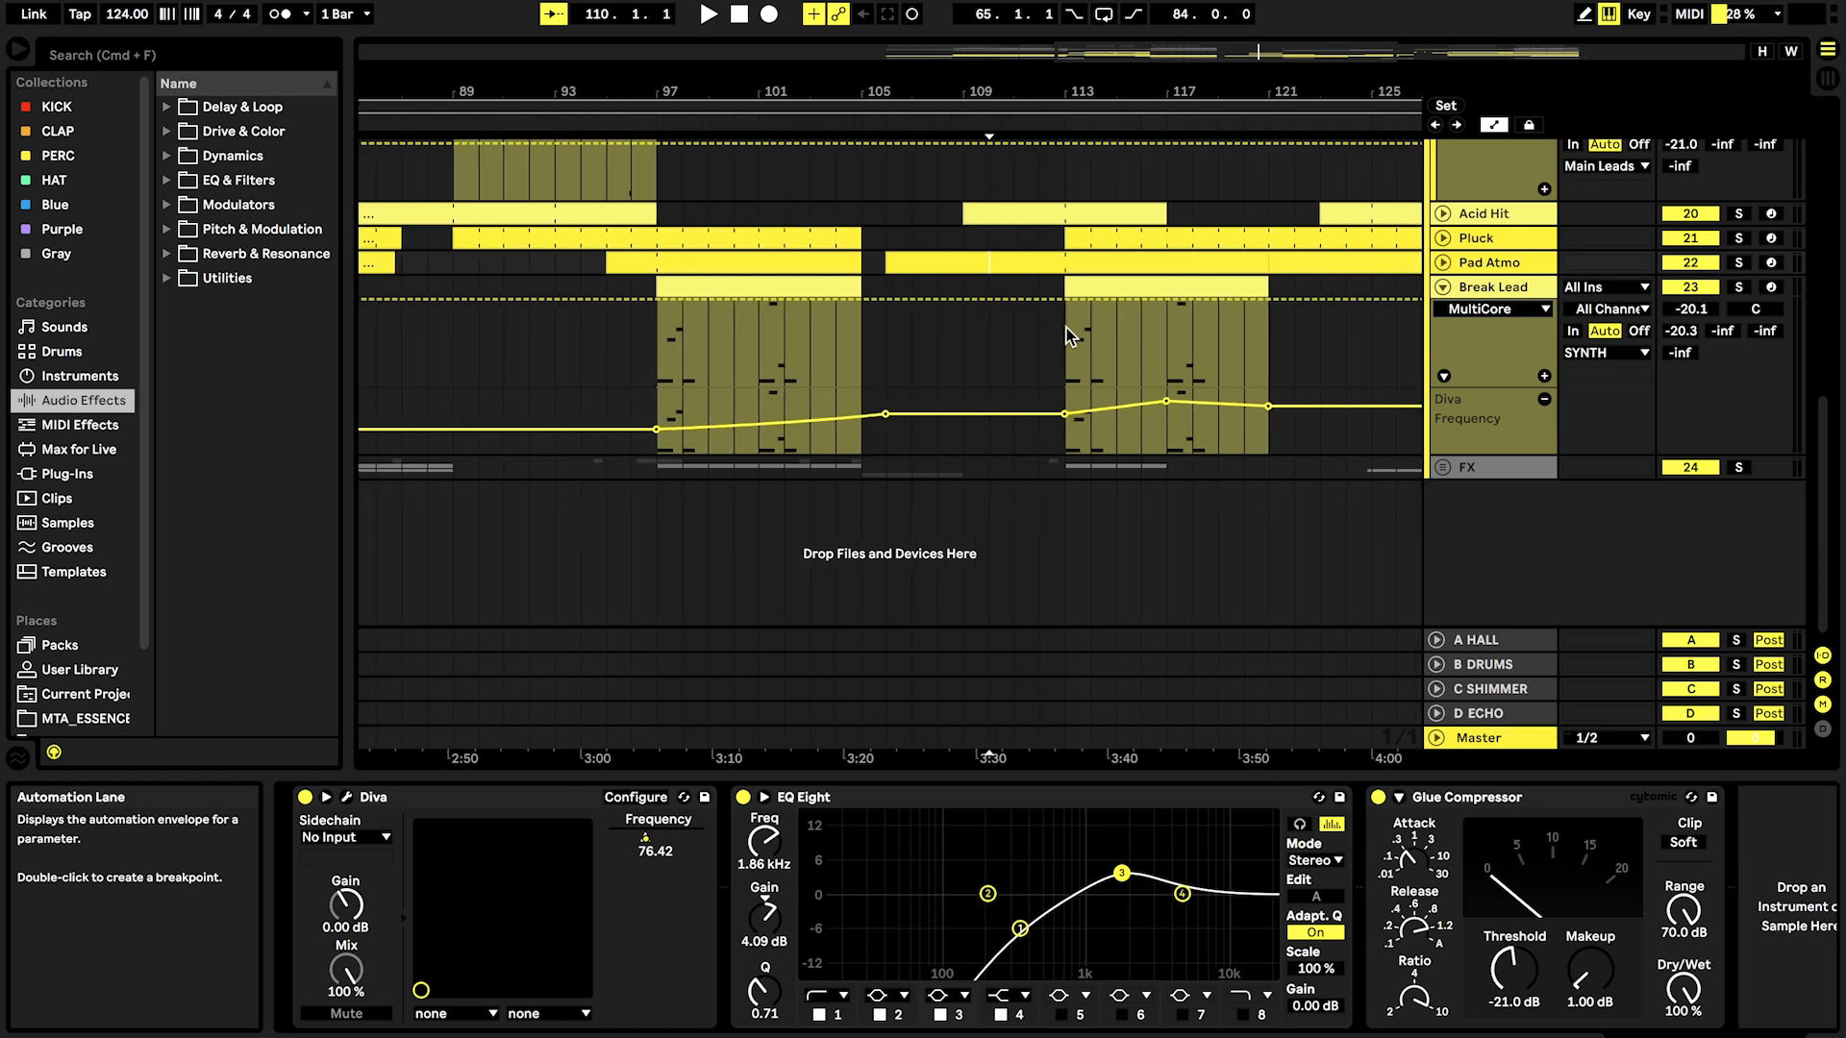
click(1068, 325)
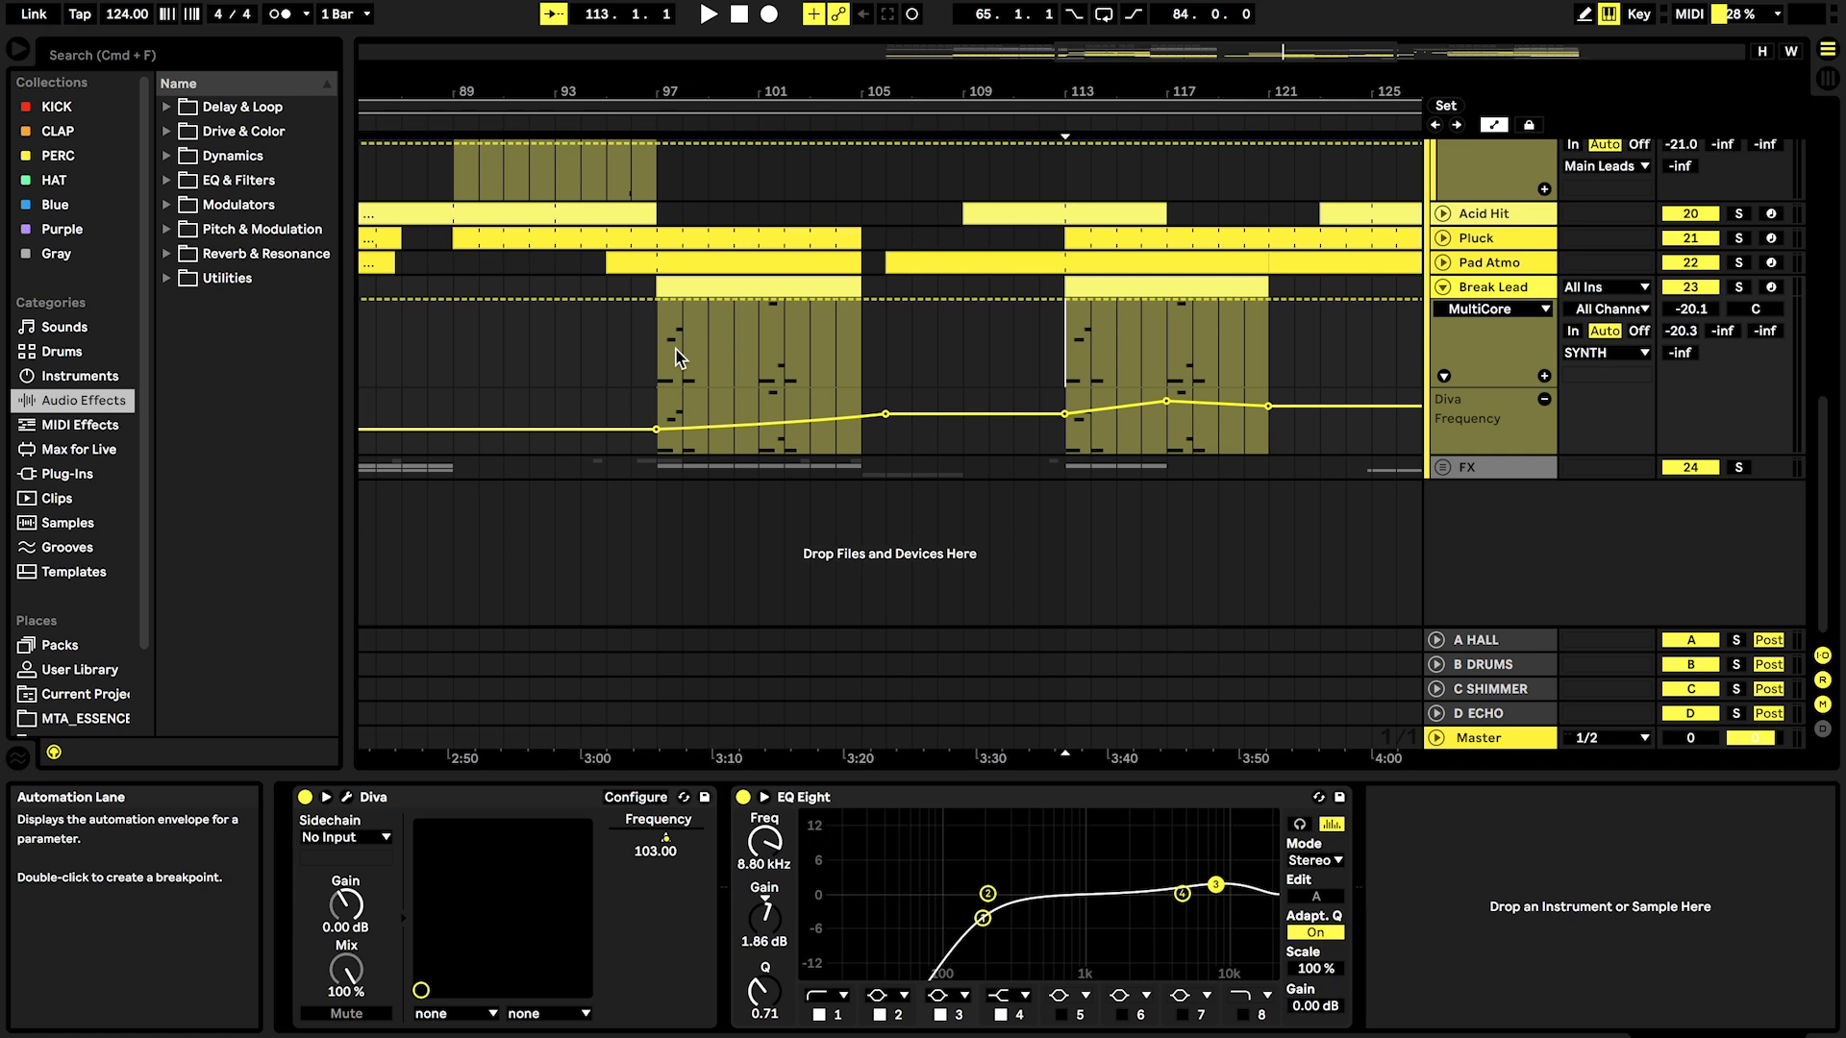
Step: Fold the Break Lead and Acid Lead 2 tracks and collapse the Main Leads group
drag(680, 94, 680, 58)
click(1442, 289)
scroll(1441, 290, up, 3)
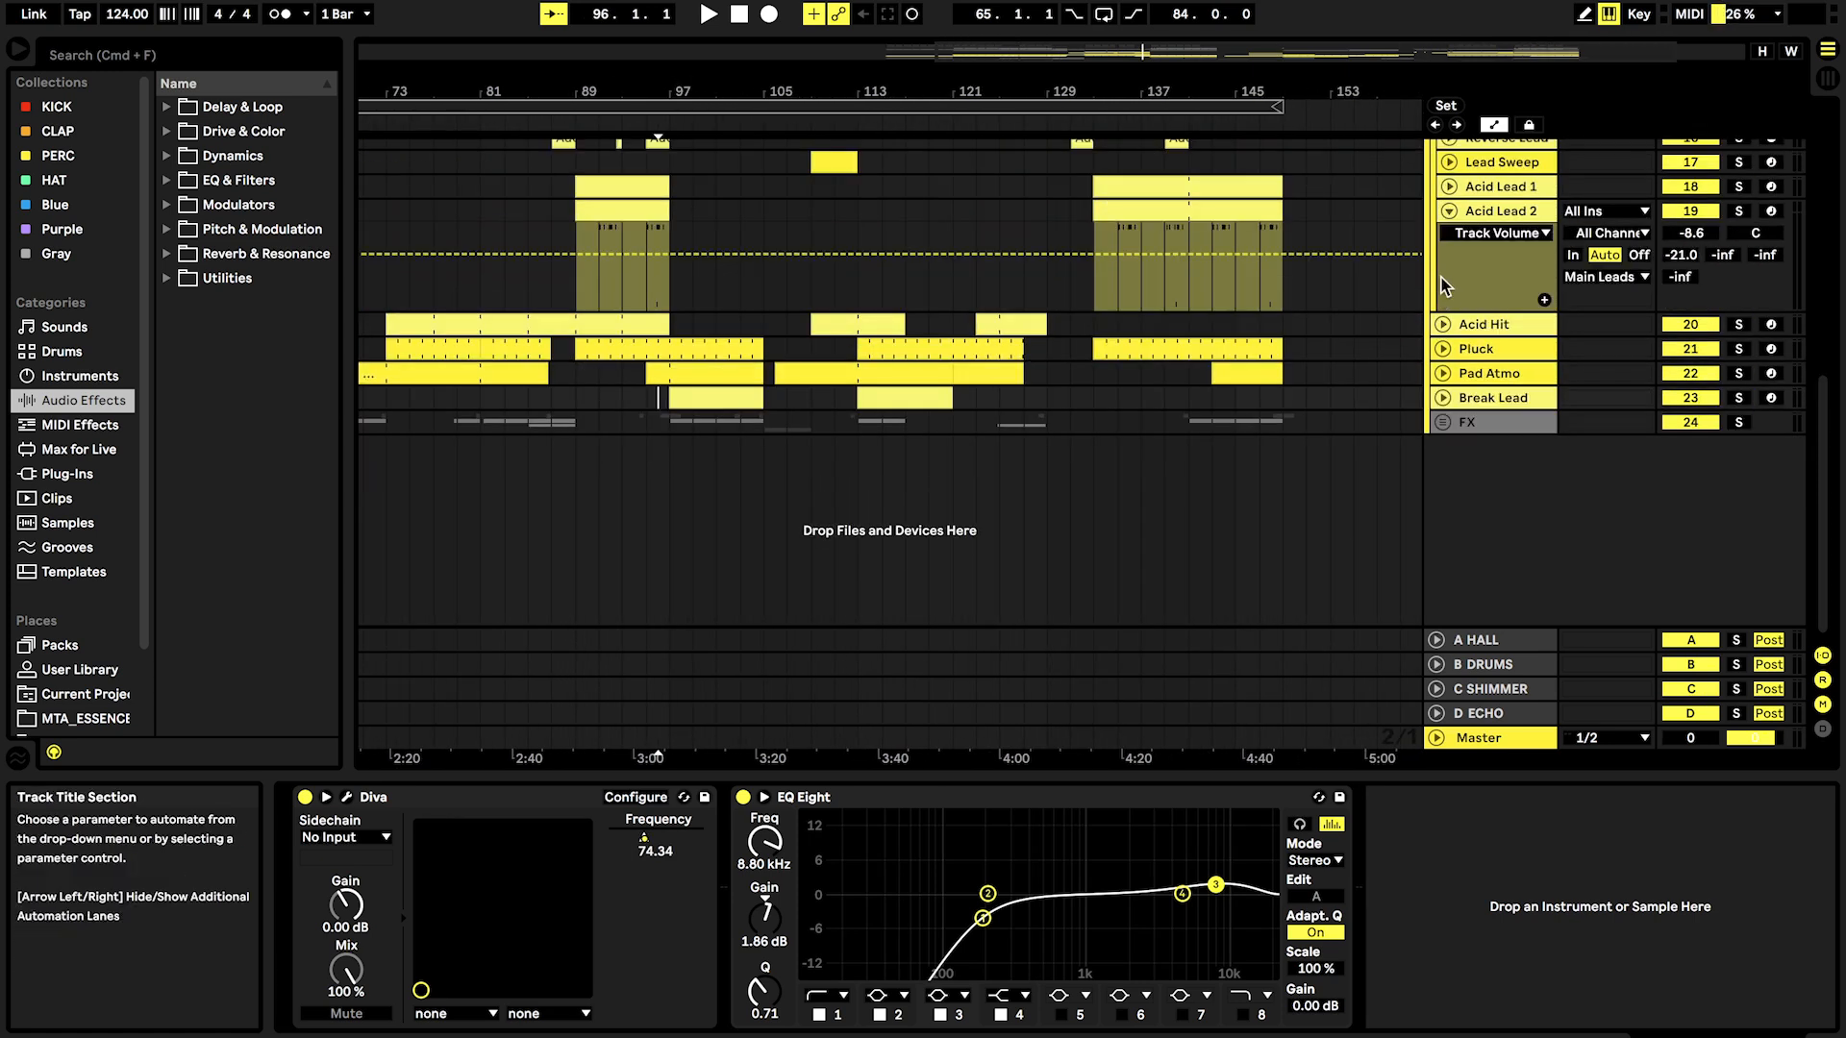
click(1442, 213)
scroll(1442, 215, up, 1)
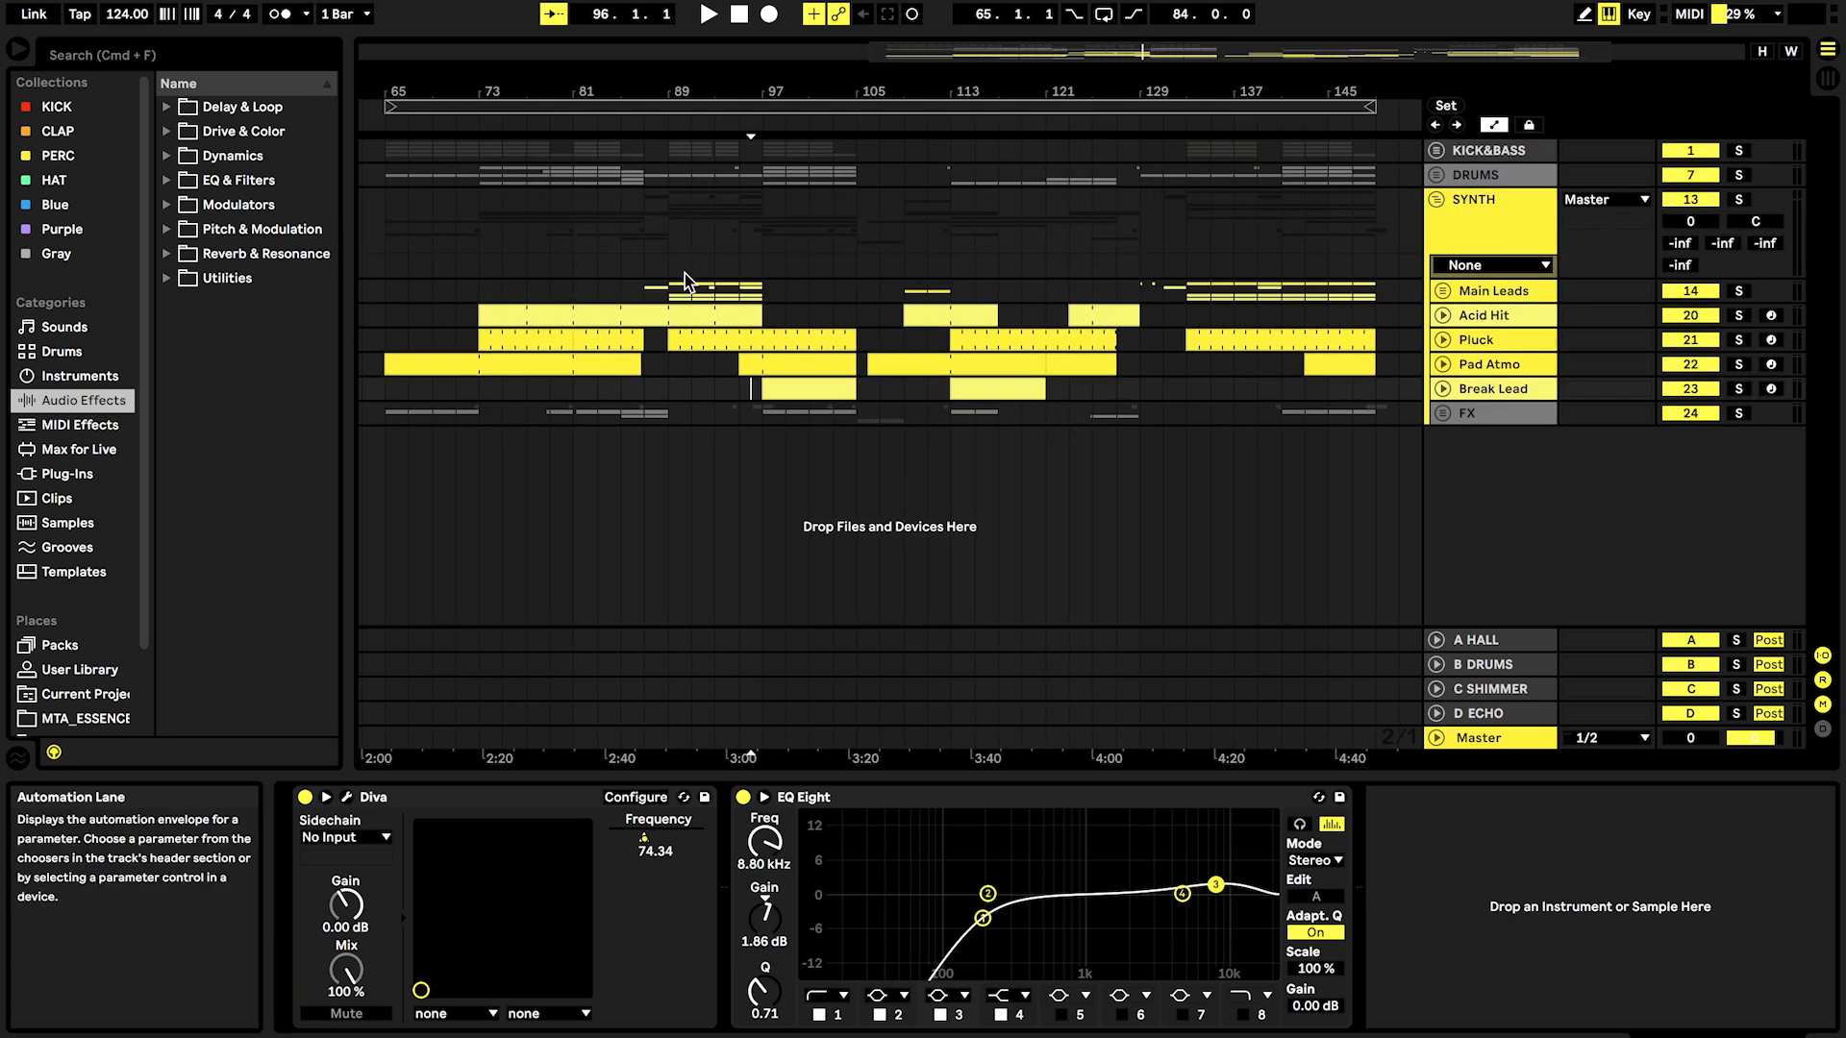
Step: Select the Main Leads group's clips across bars 89 to 105 and bars 133 to 143, ending with the insert marker at bar 133
drag(671, 290, 808, 298)
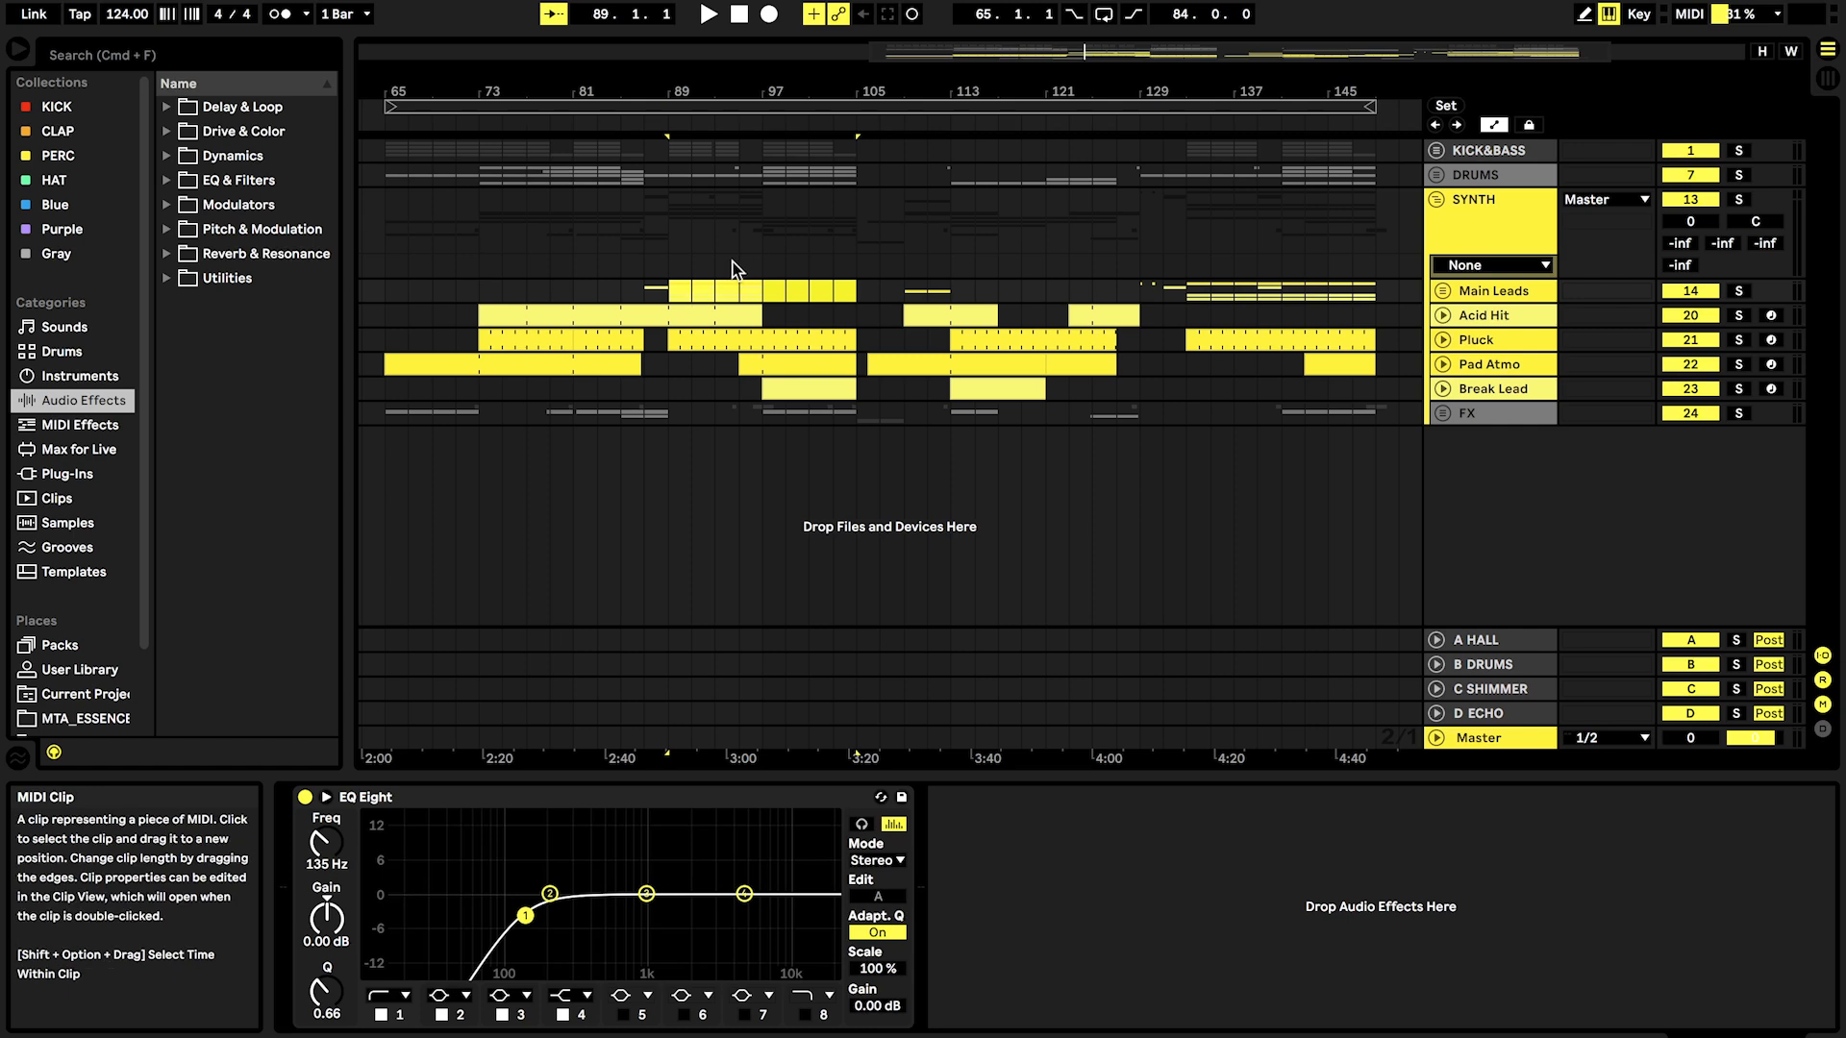
click(725, 288)
drag(663, 287, 1302, 288)
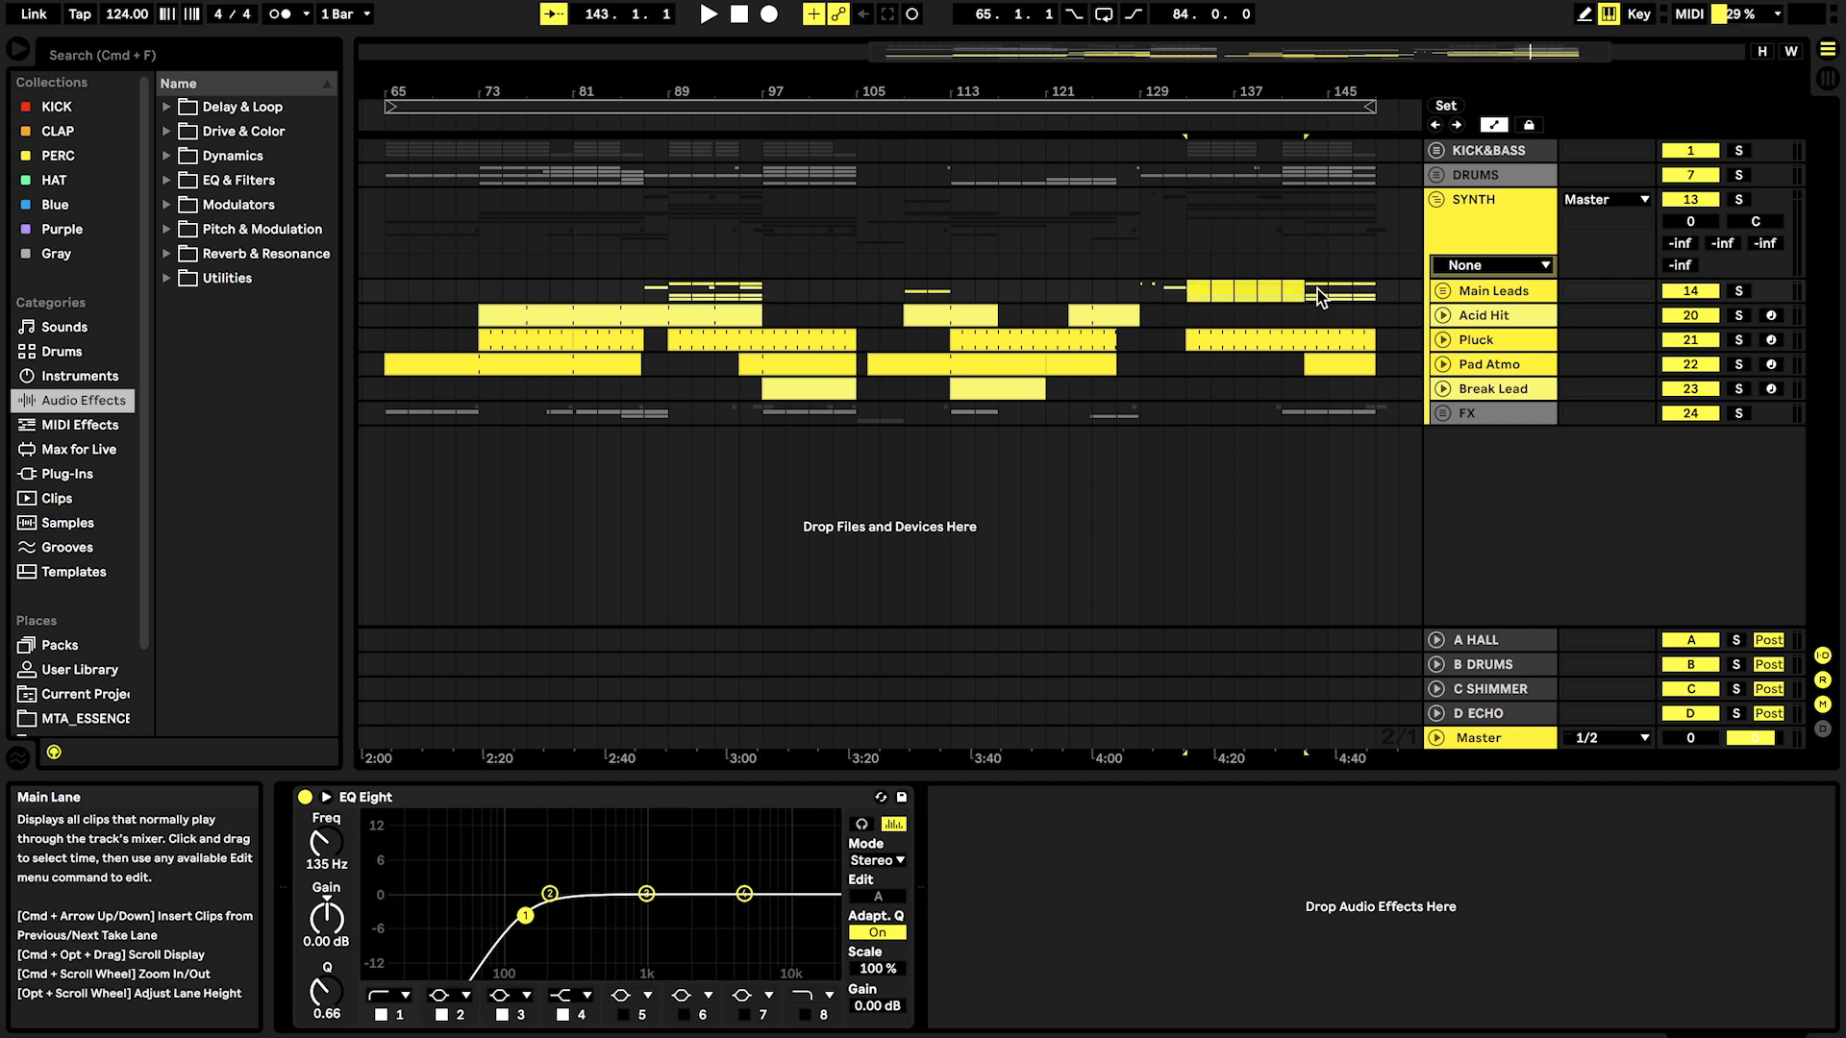
click(1185, 291)
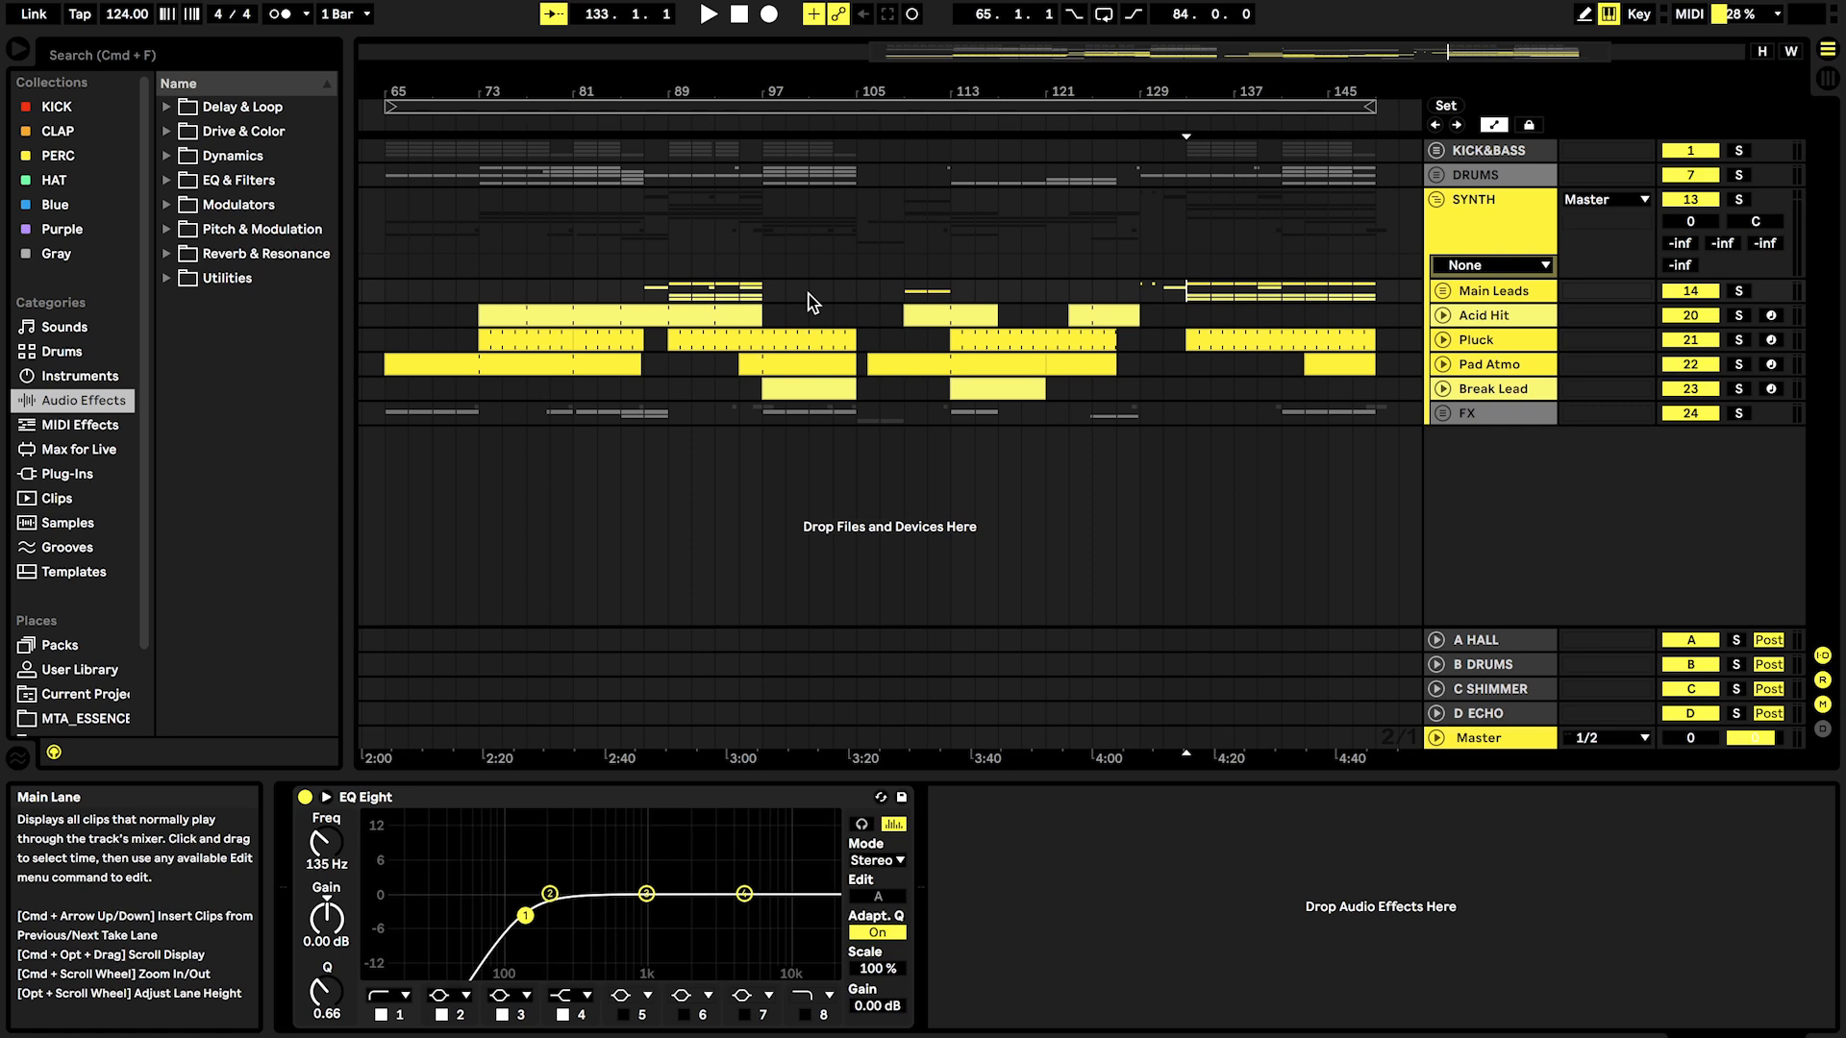
Step: Unfold Break Lead and show the notes of its clip at bar 97, folded to the used pitches only
scroll(790, 338, up, 2)
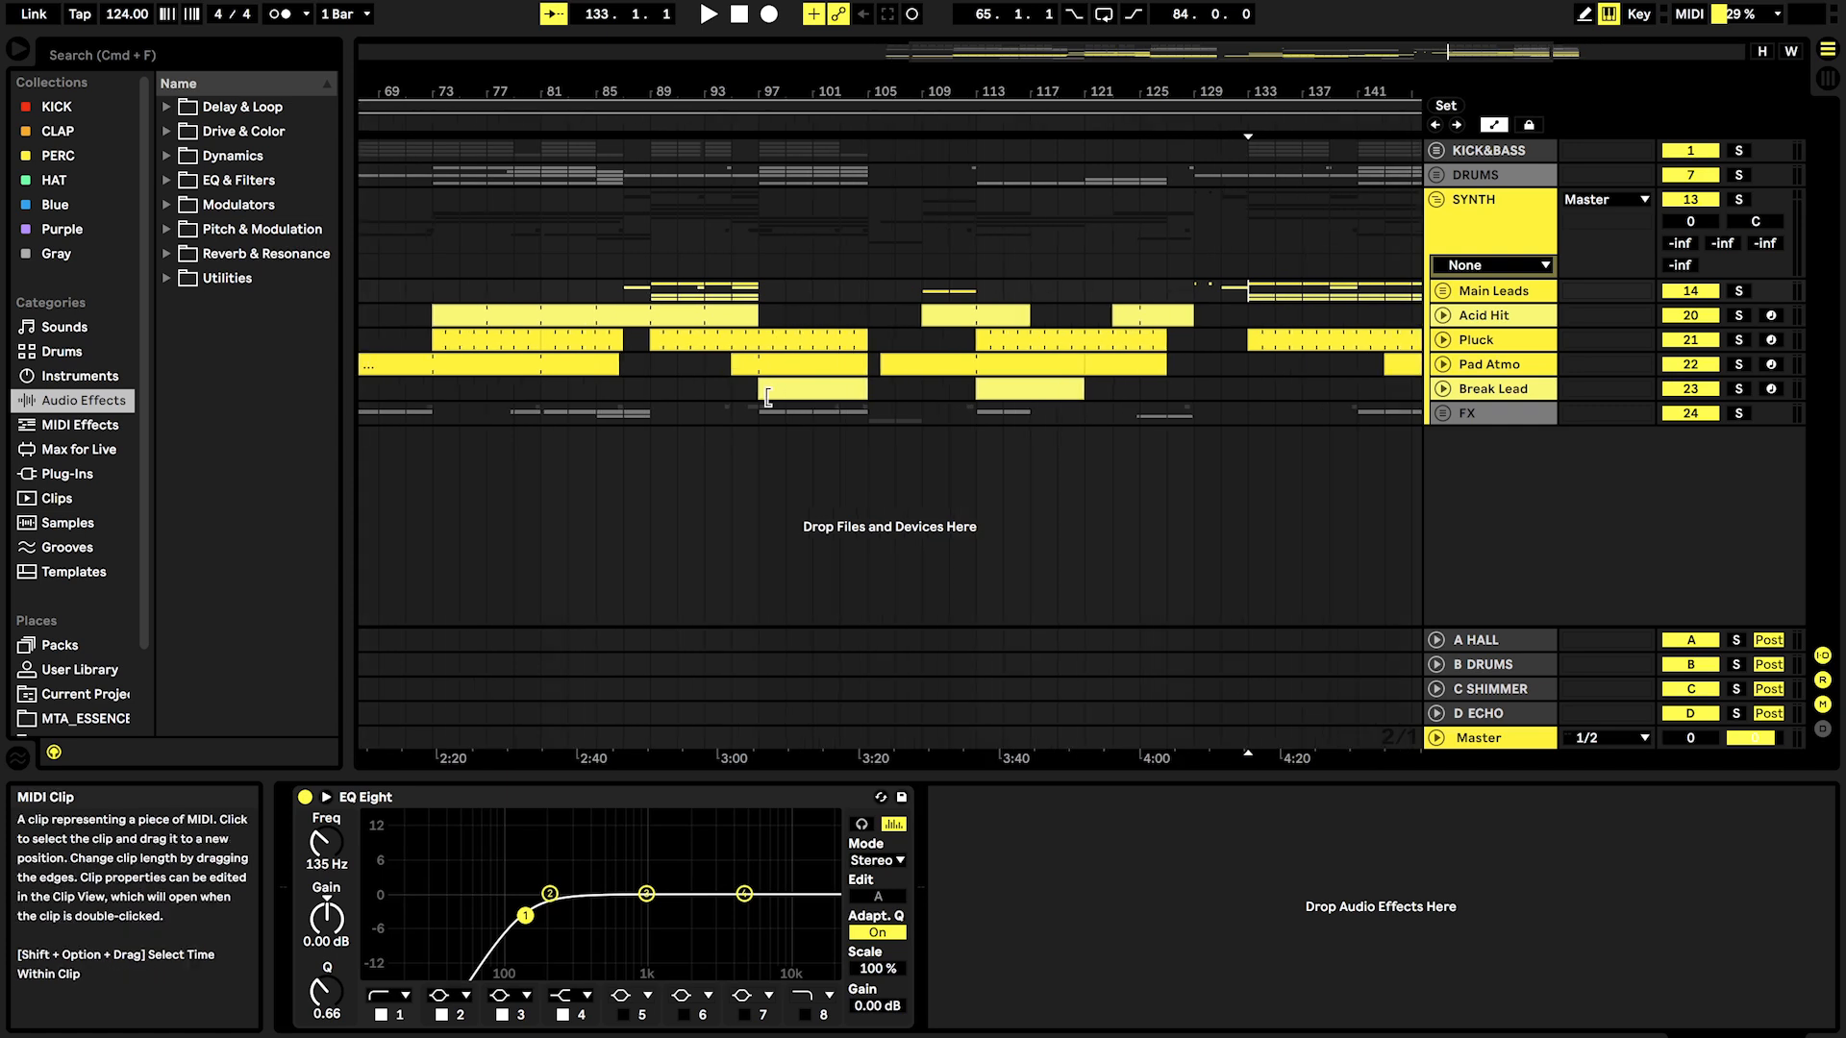
scroll(757, 397, up, 2)
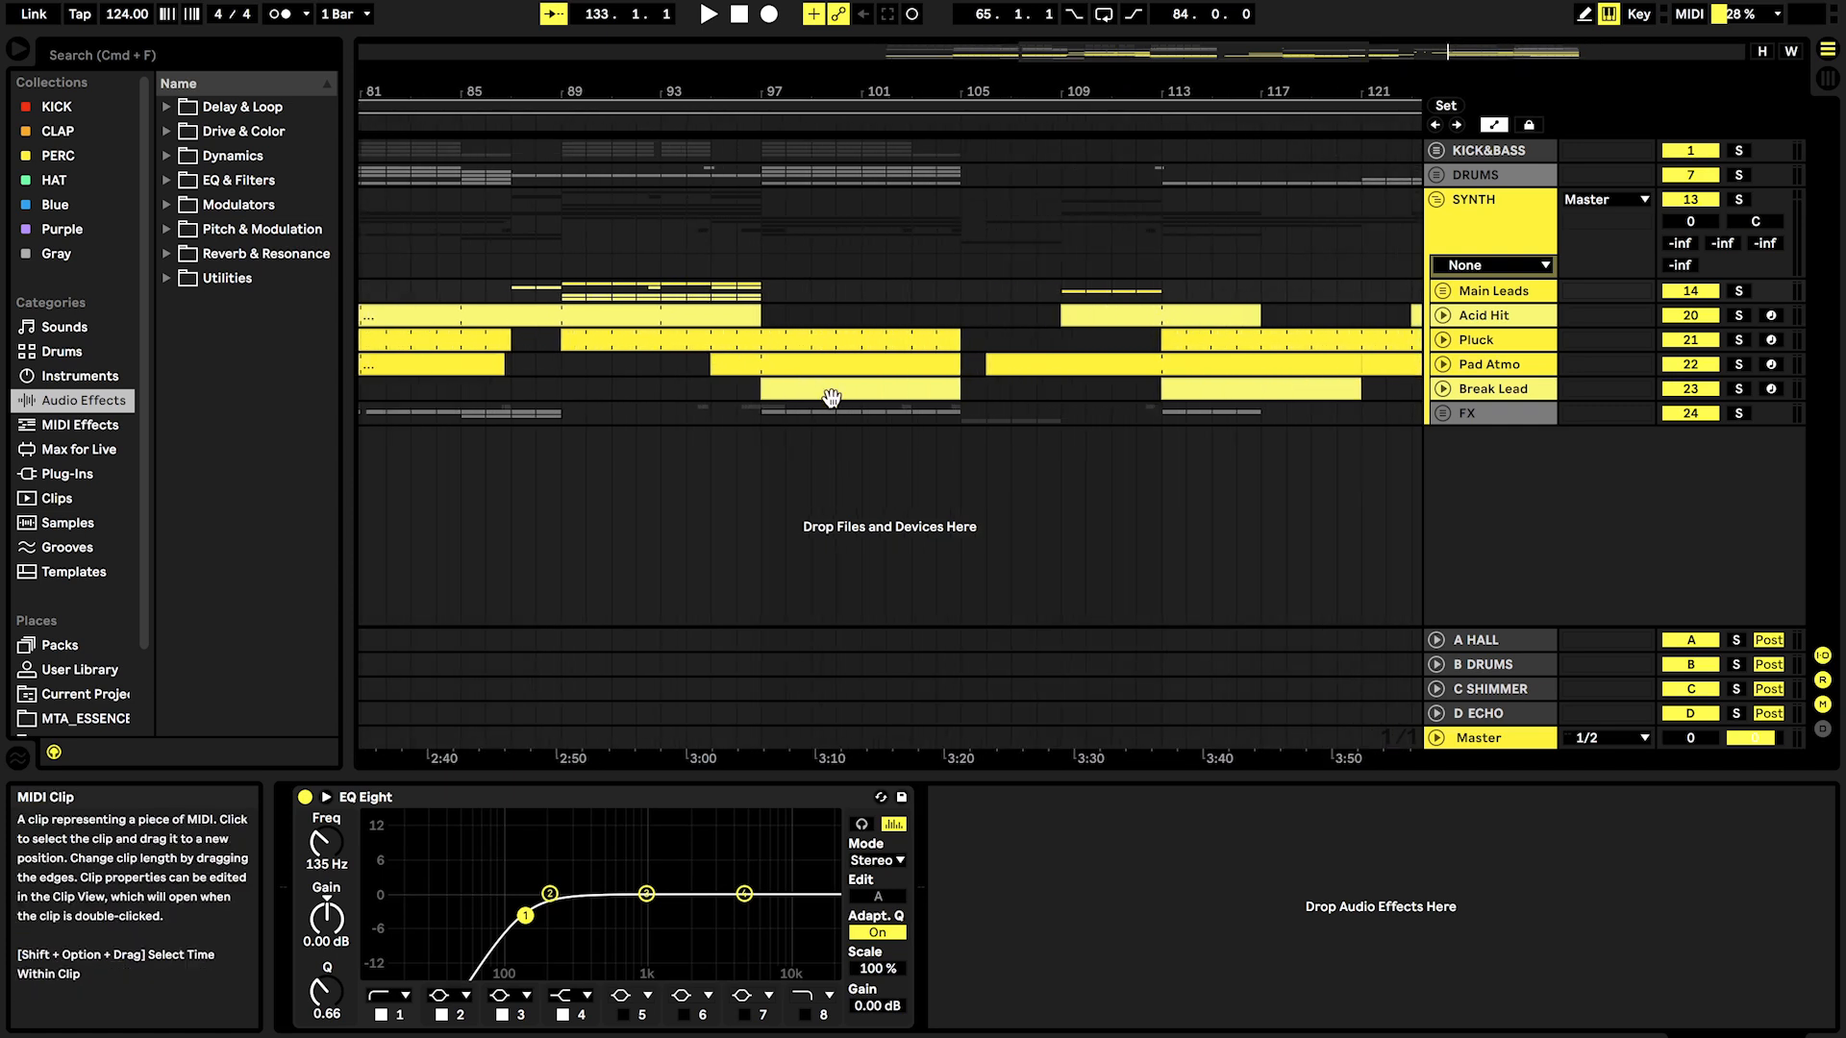
click(829, 398)
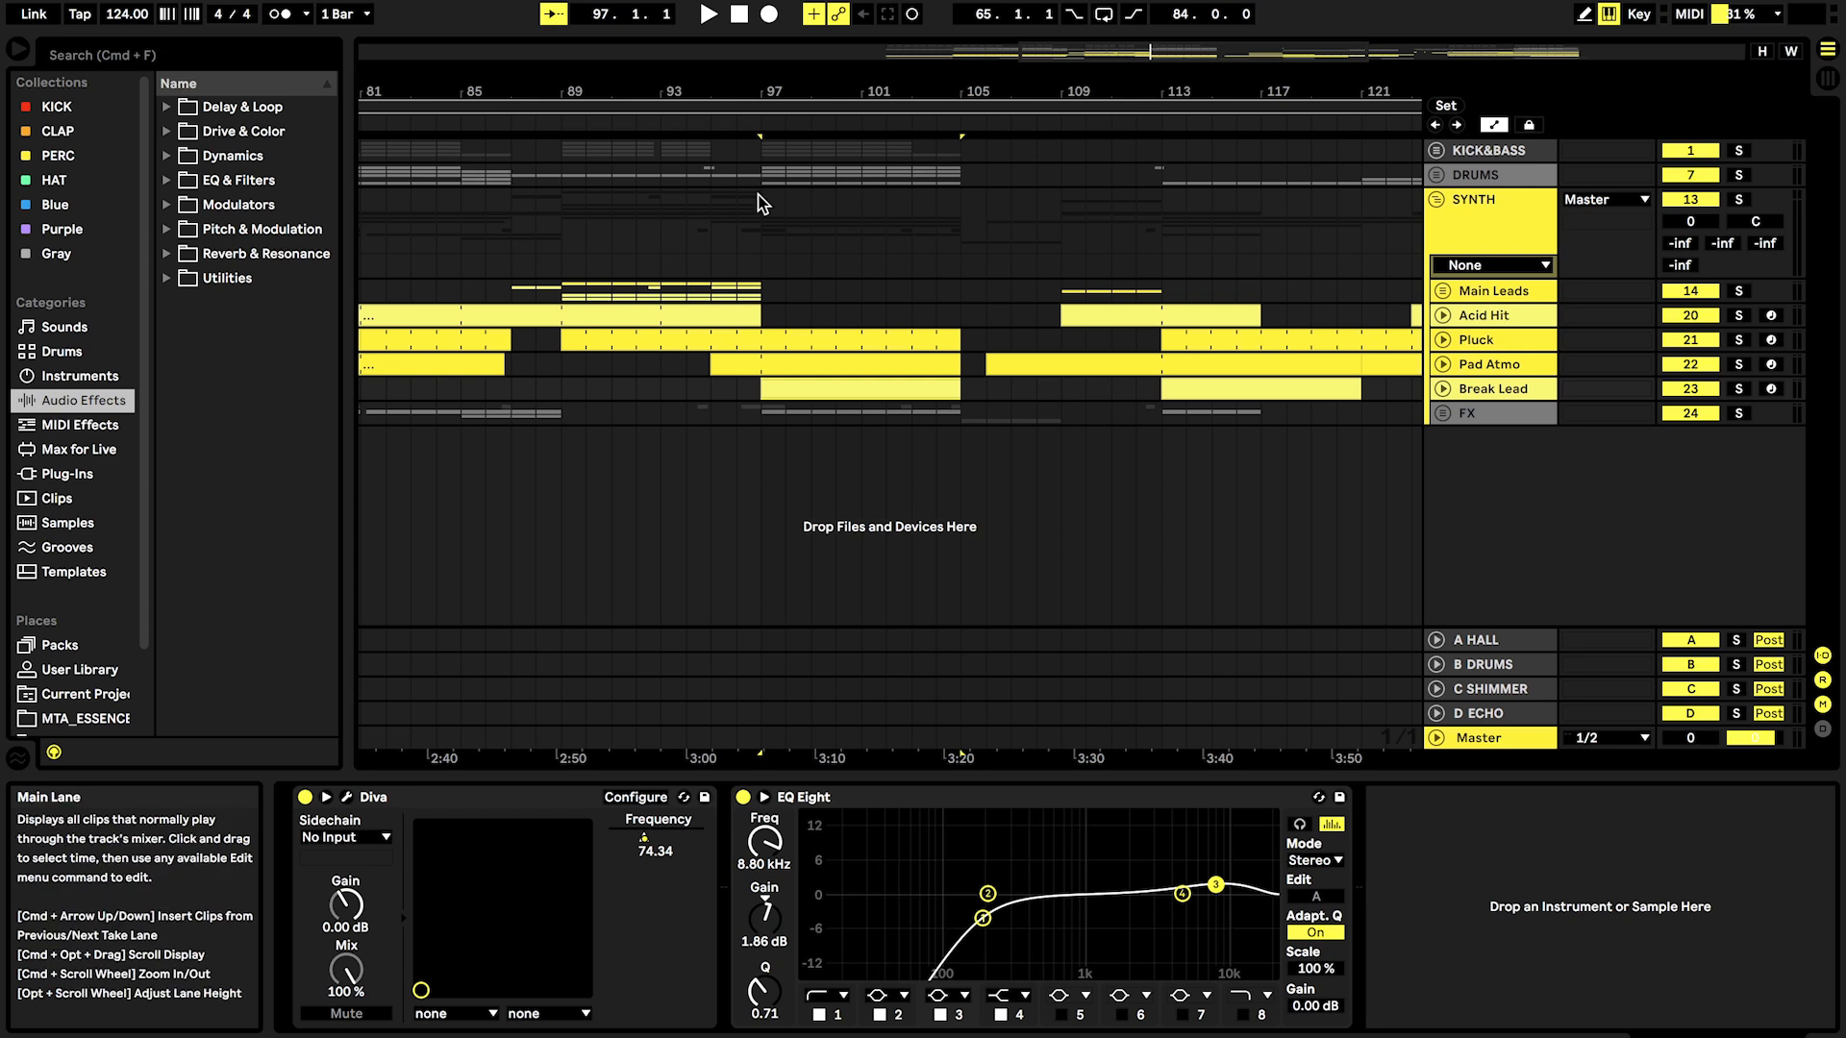
click(1442, 388)
double_click(804, 391)
scroll(840, 877, down, 3)
click(549, 726)
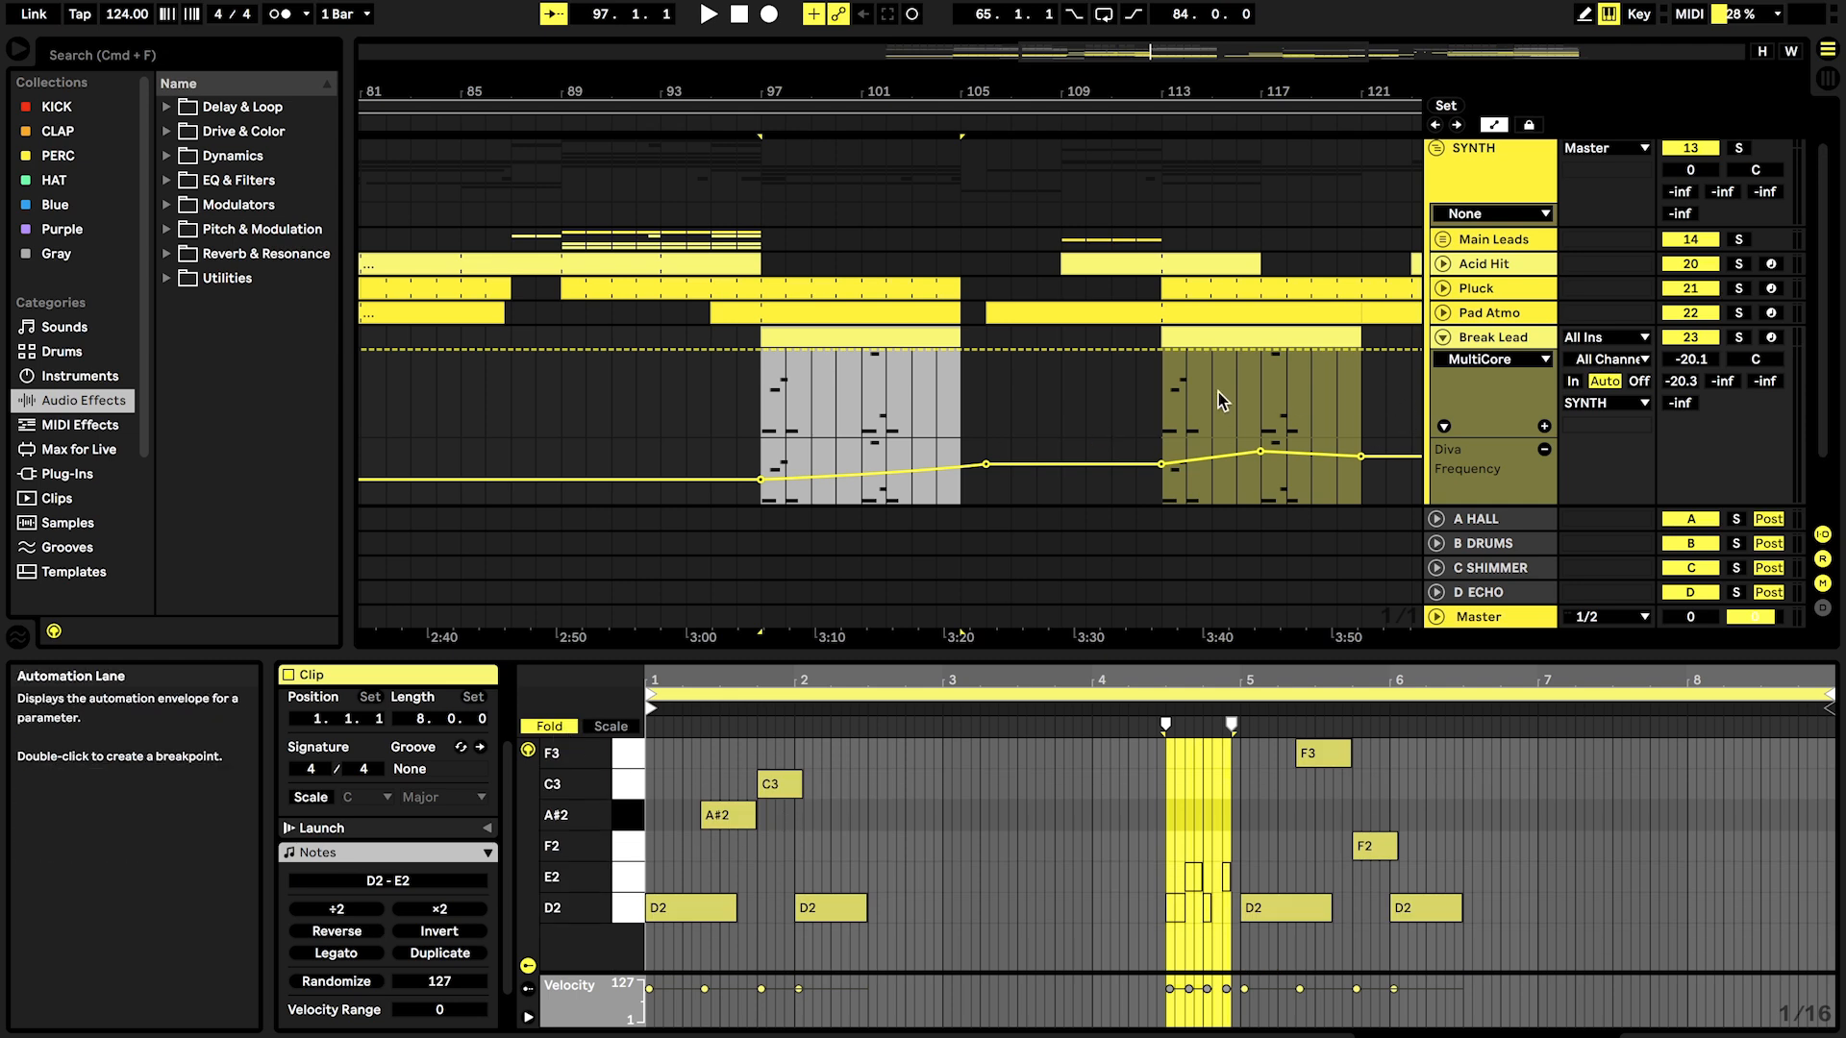
click(1098, 871)
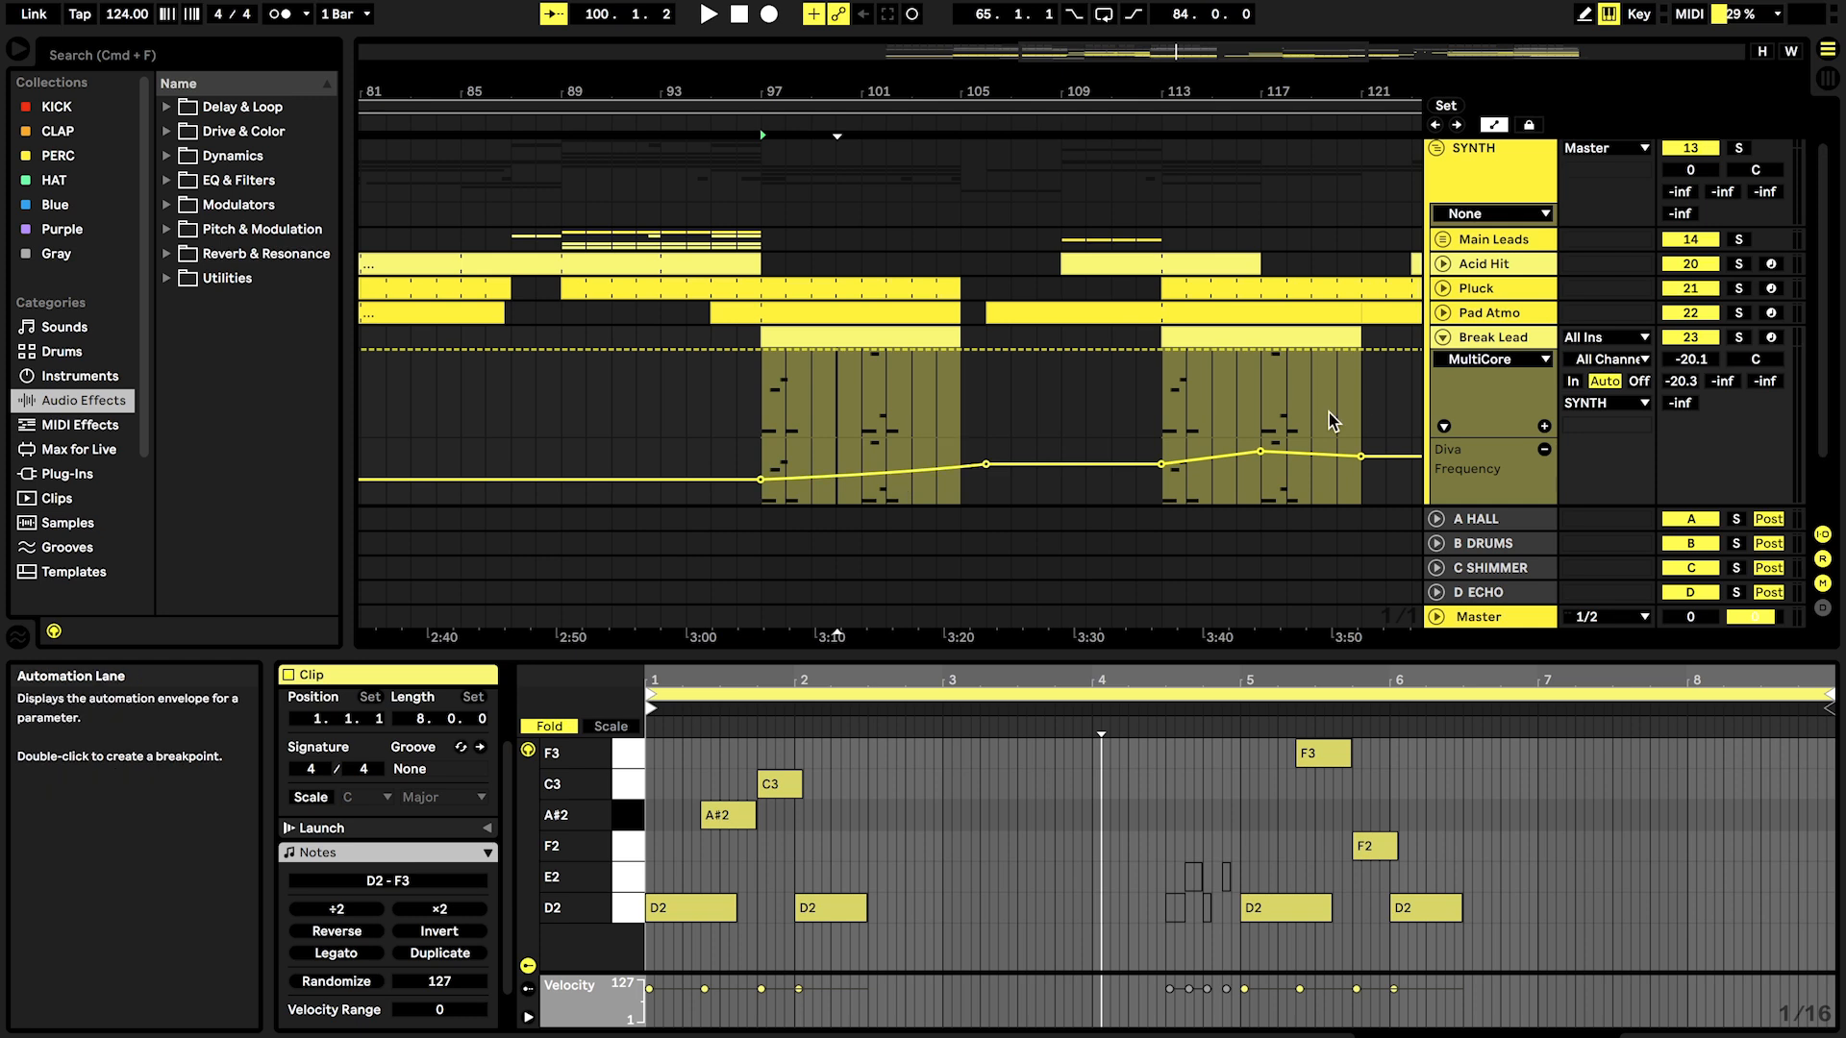
Step: Show Break Lead's devices and display its Diva Frequency automation in the main lane, with the insert marker at bar 97
double_click(1491, 346)
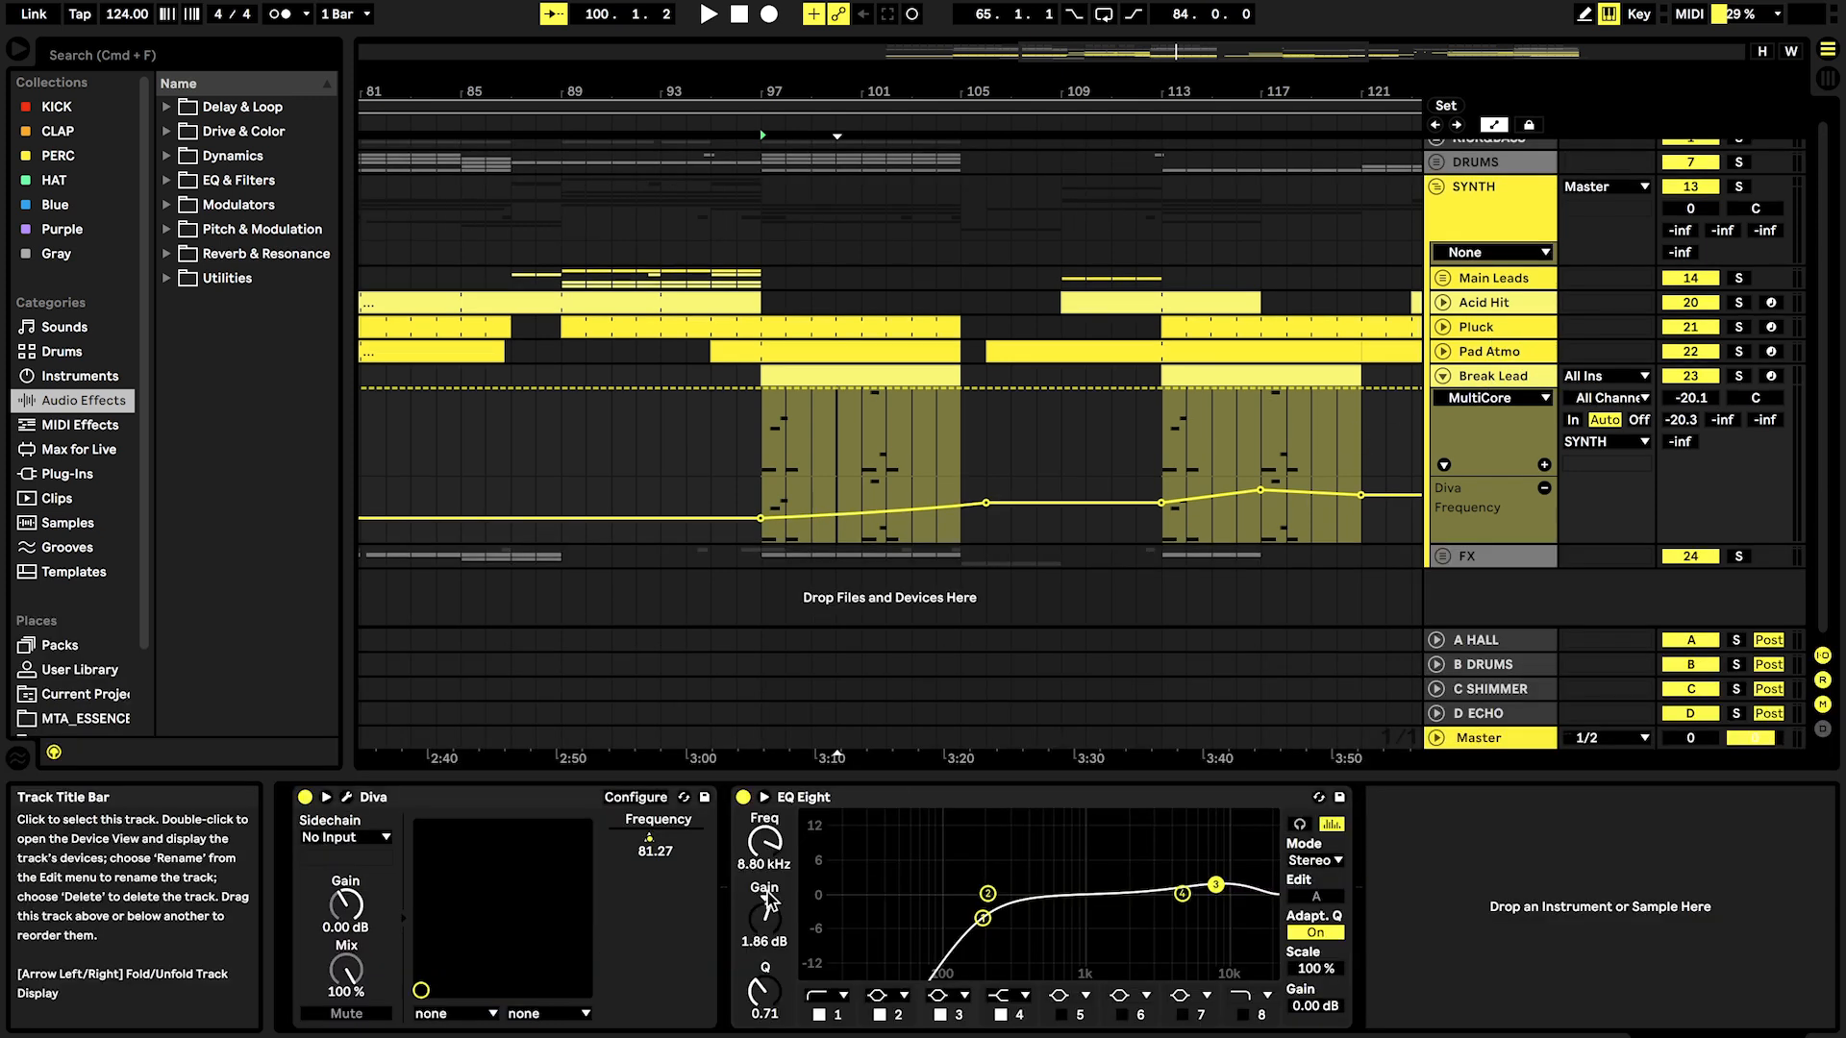
click(649, 850)
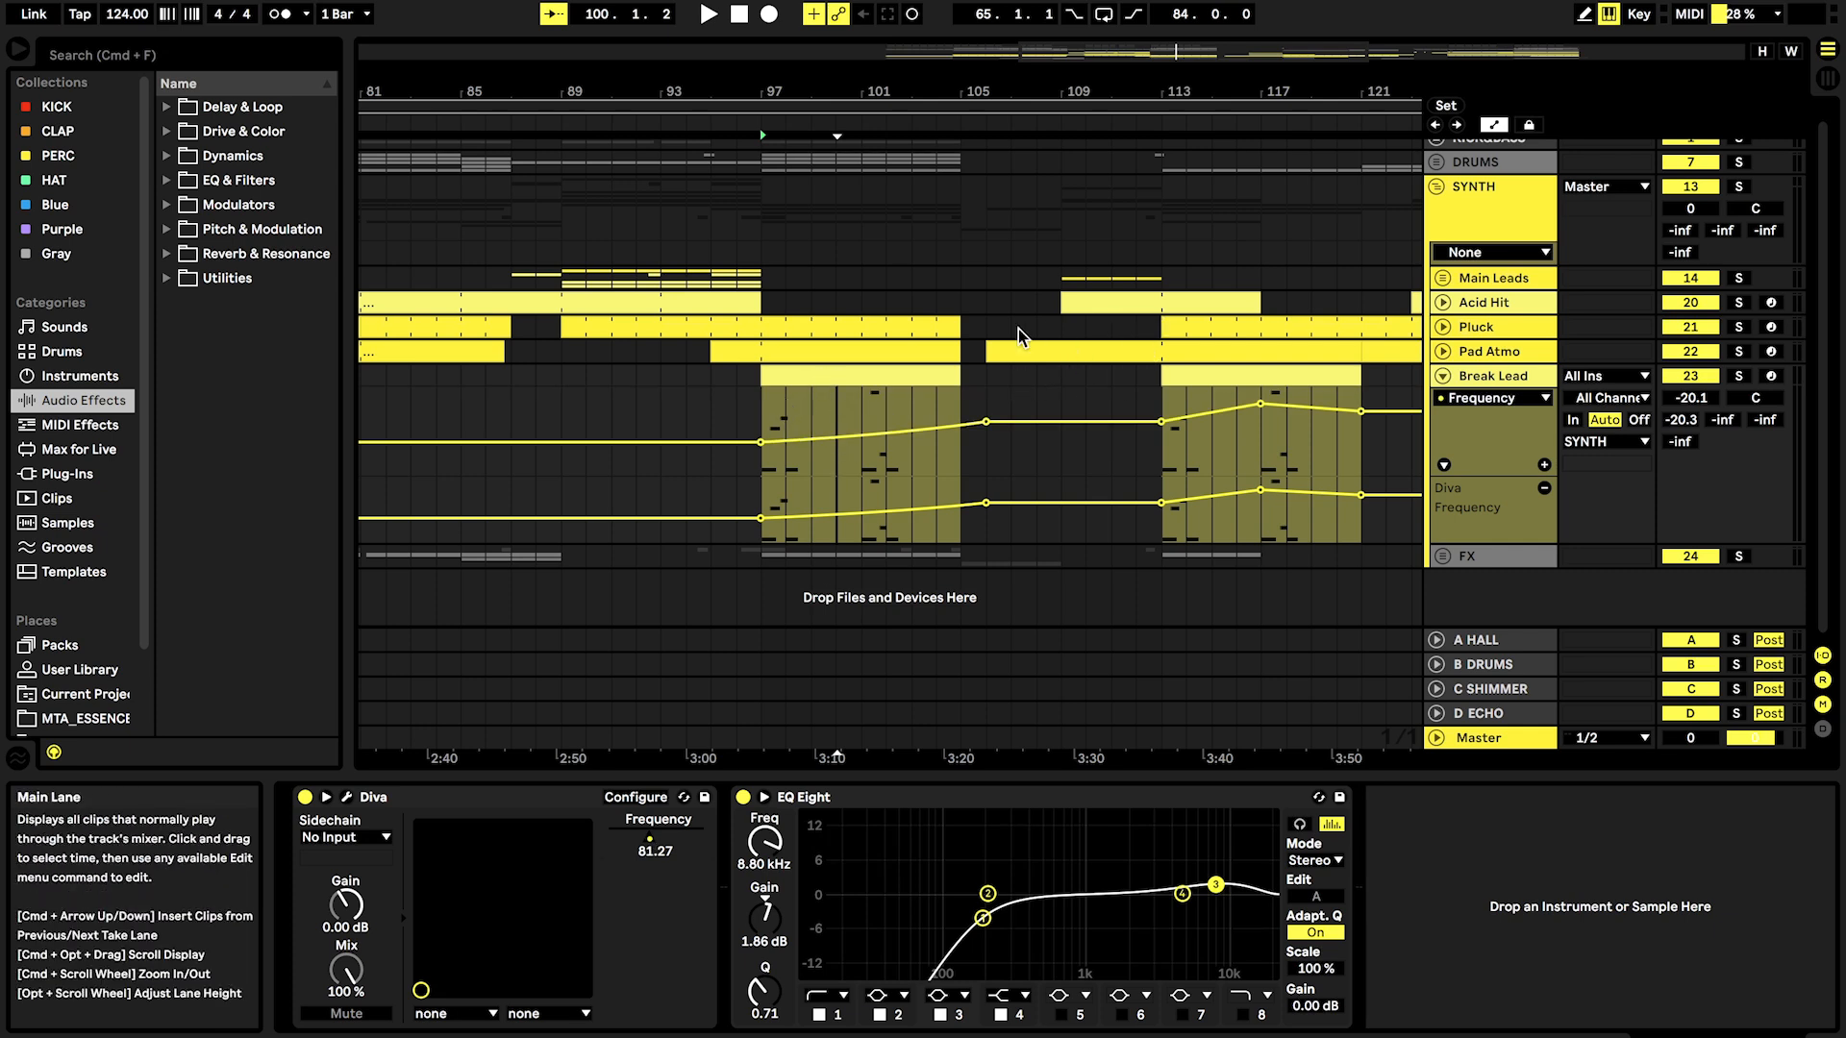
click(766, 411)
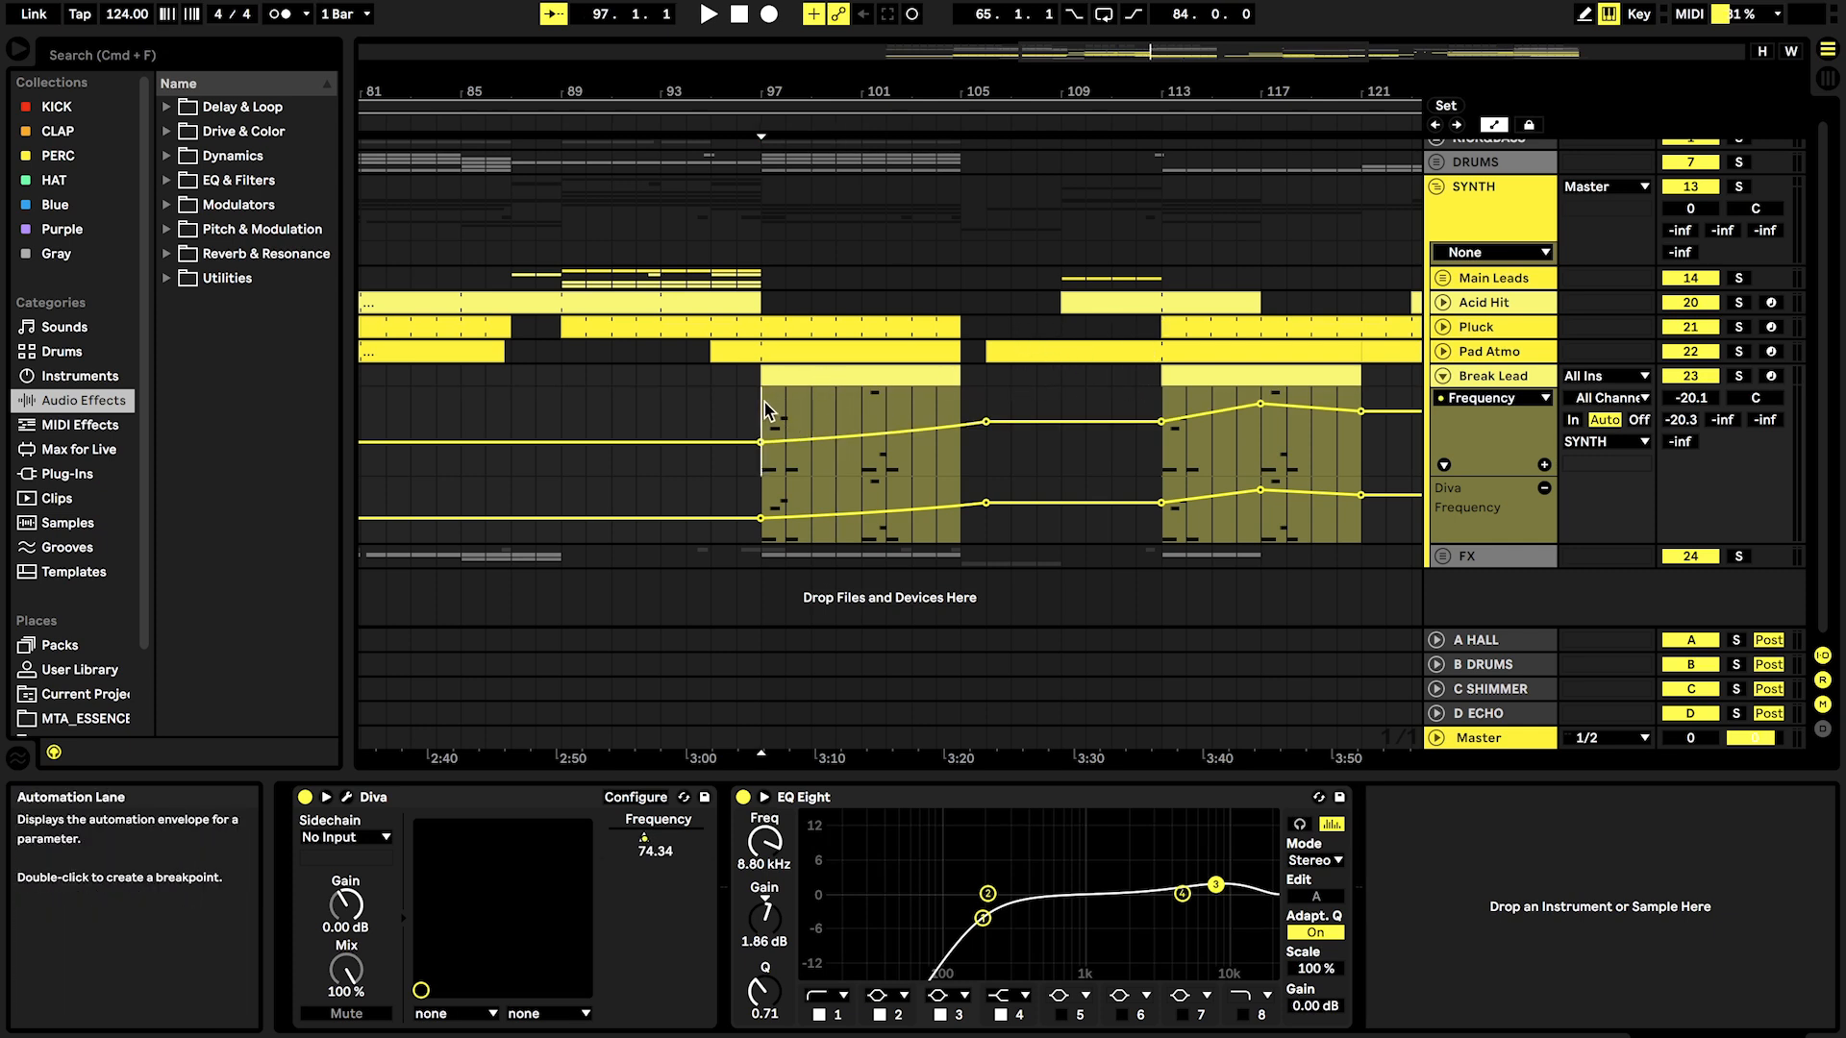
Step: Show the notes of the Break Lead clip at bar 97 with pitch folding off, and view the track's Diva patch
double_click(802, 383)
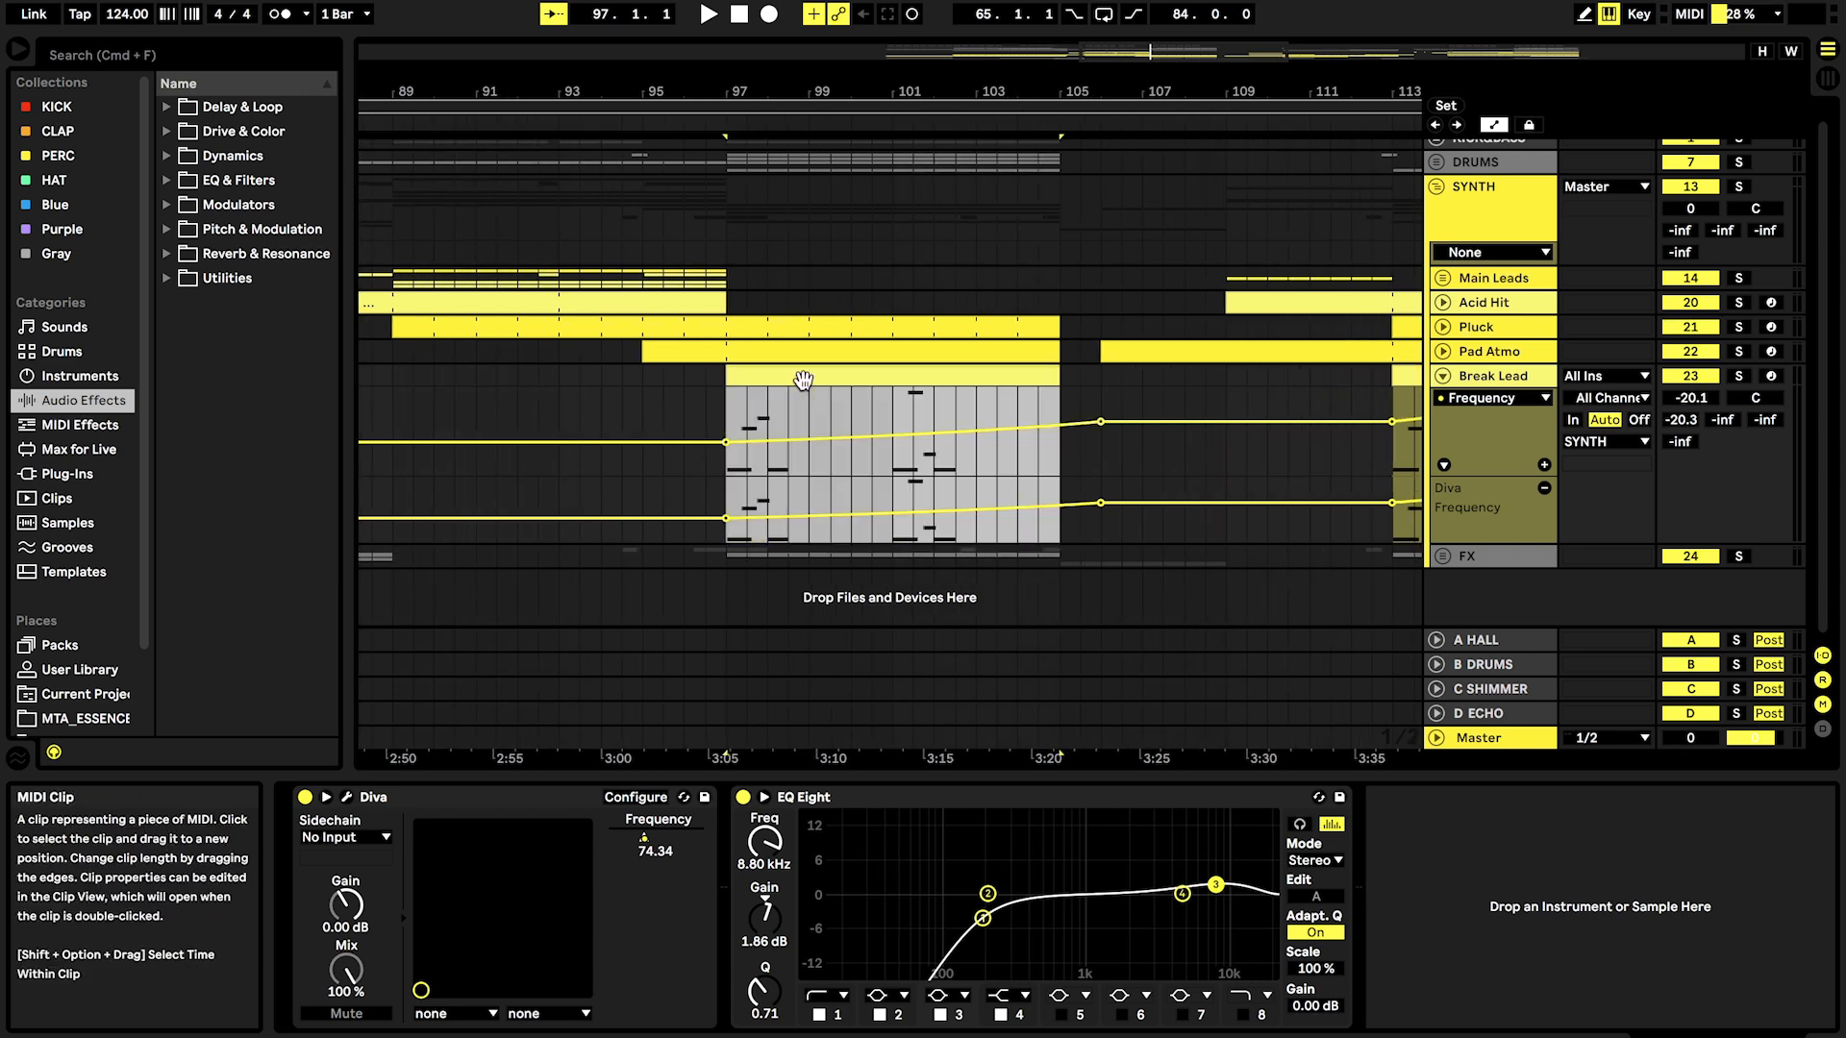
click(549, 726)
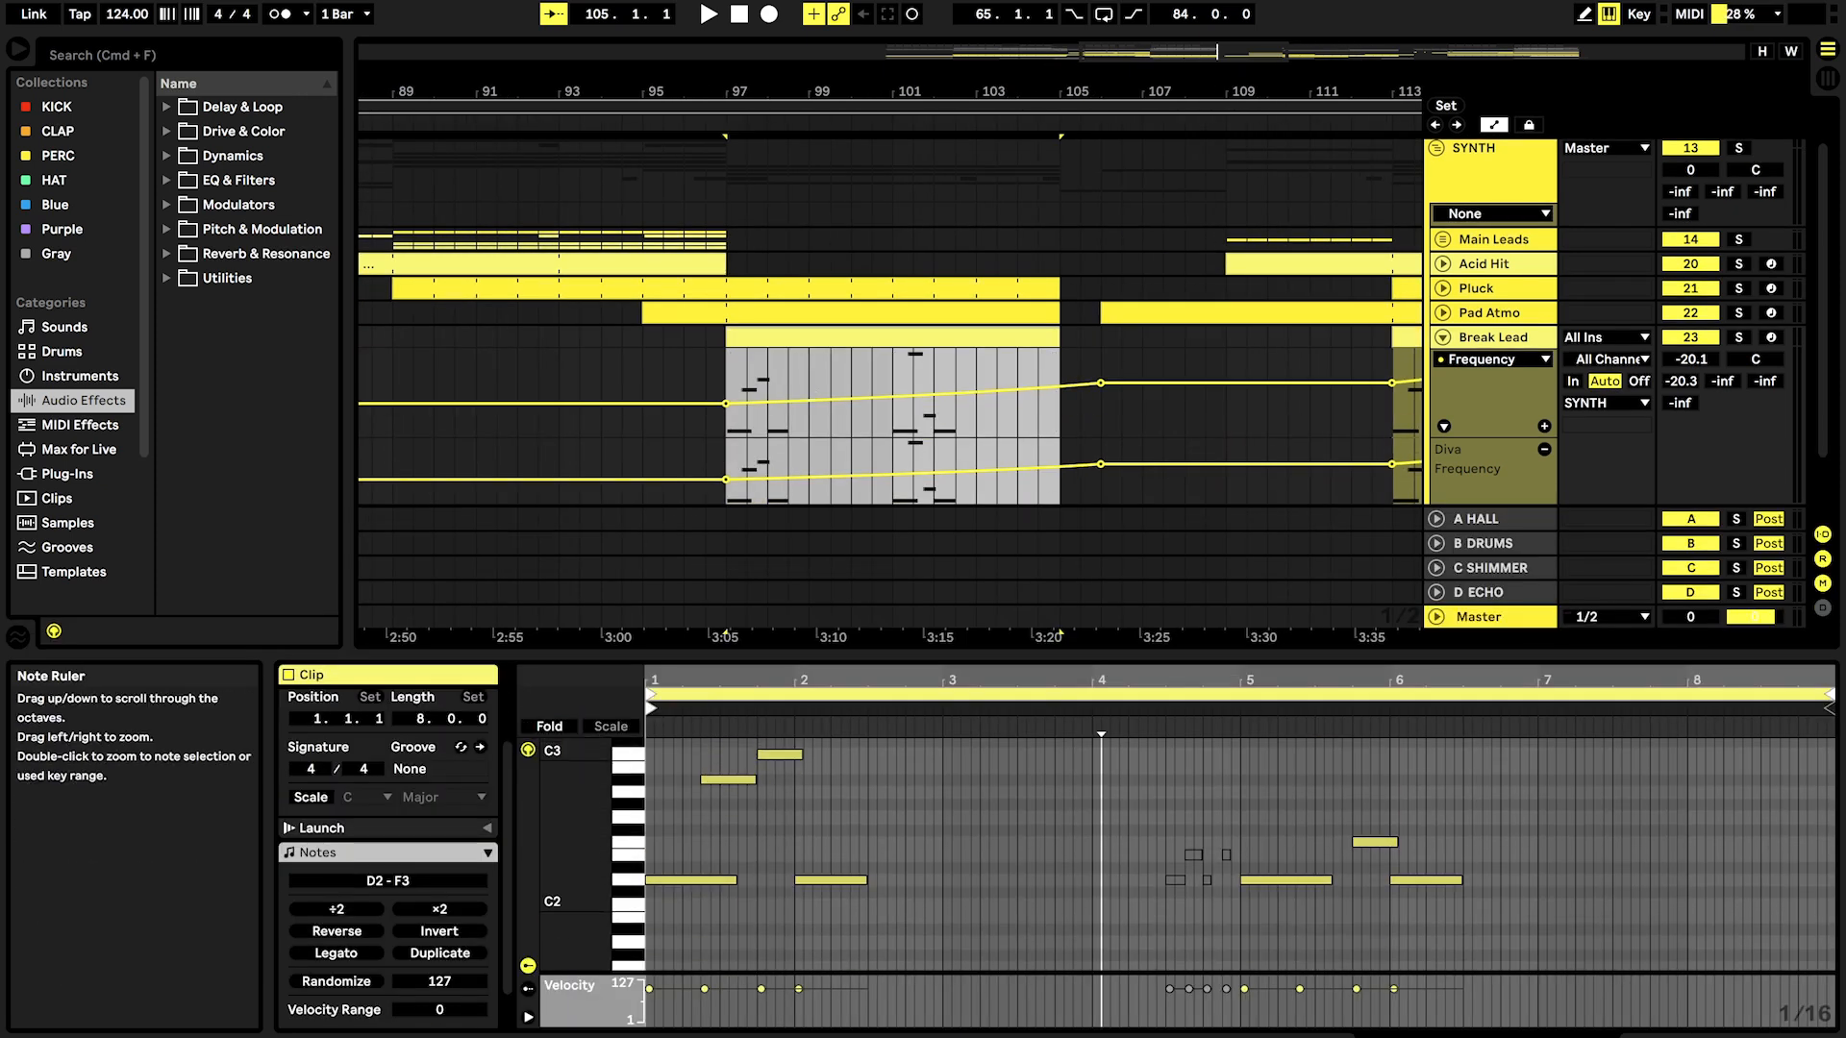
double_click(1534, 339)
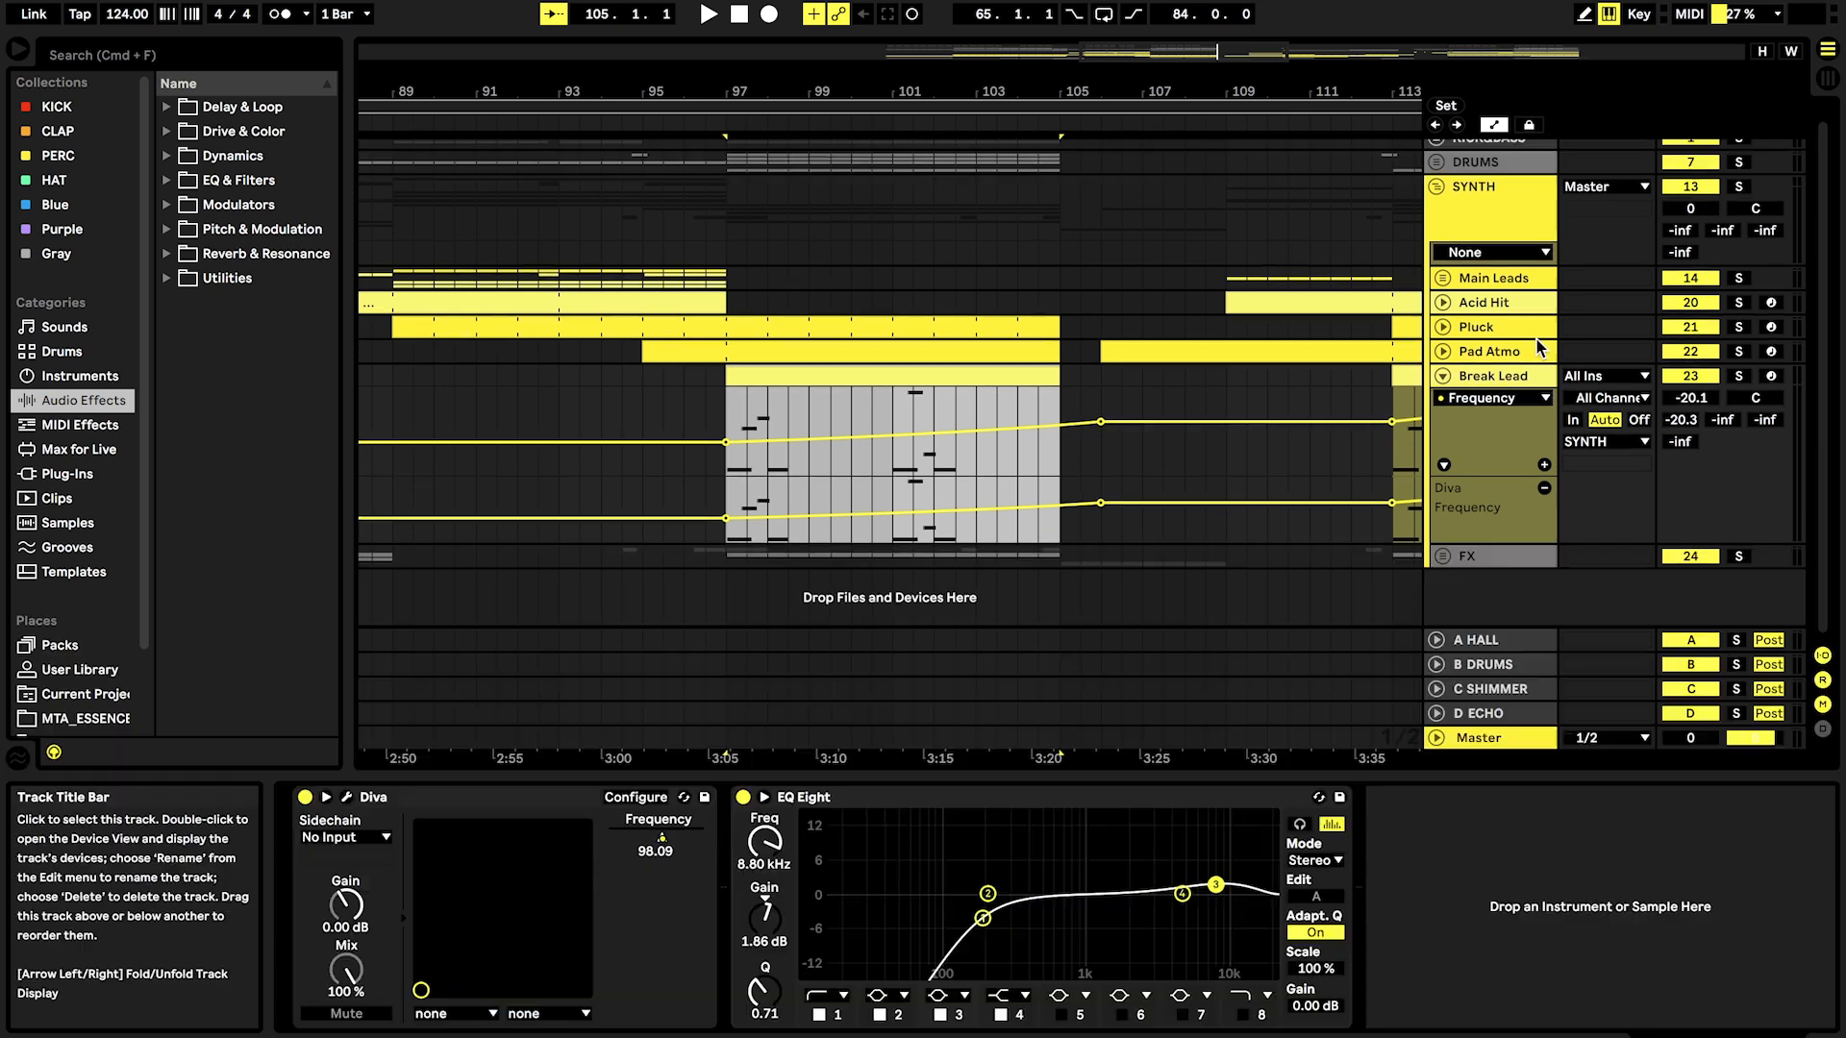
click(346, 797)
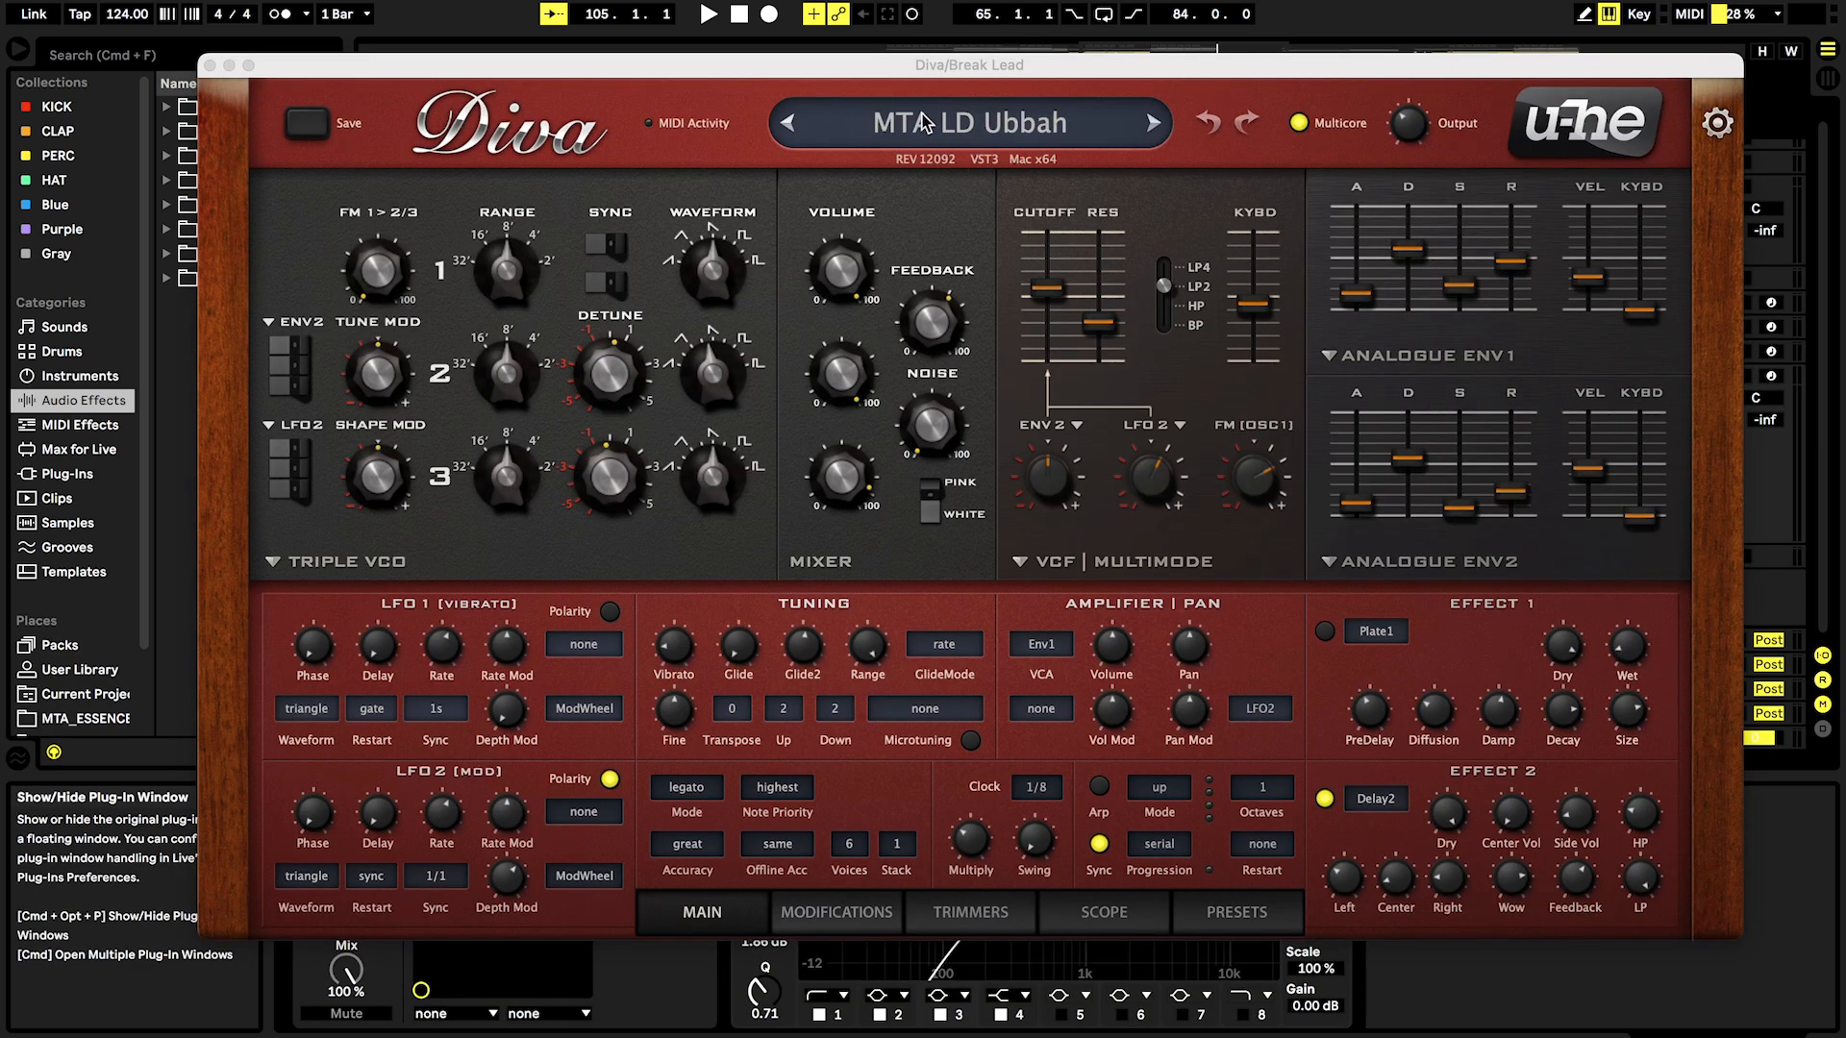
click(210, 66)
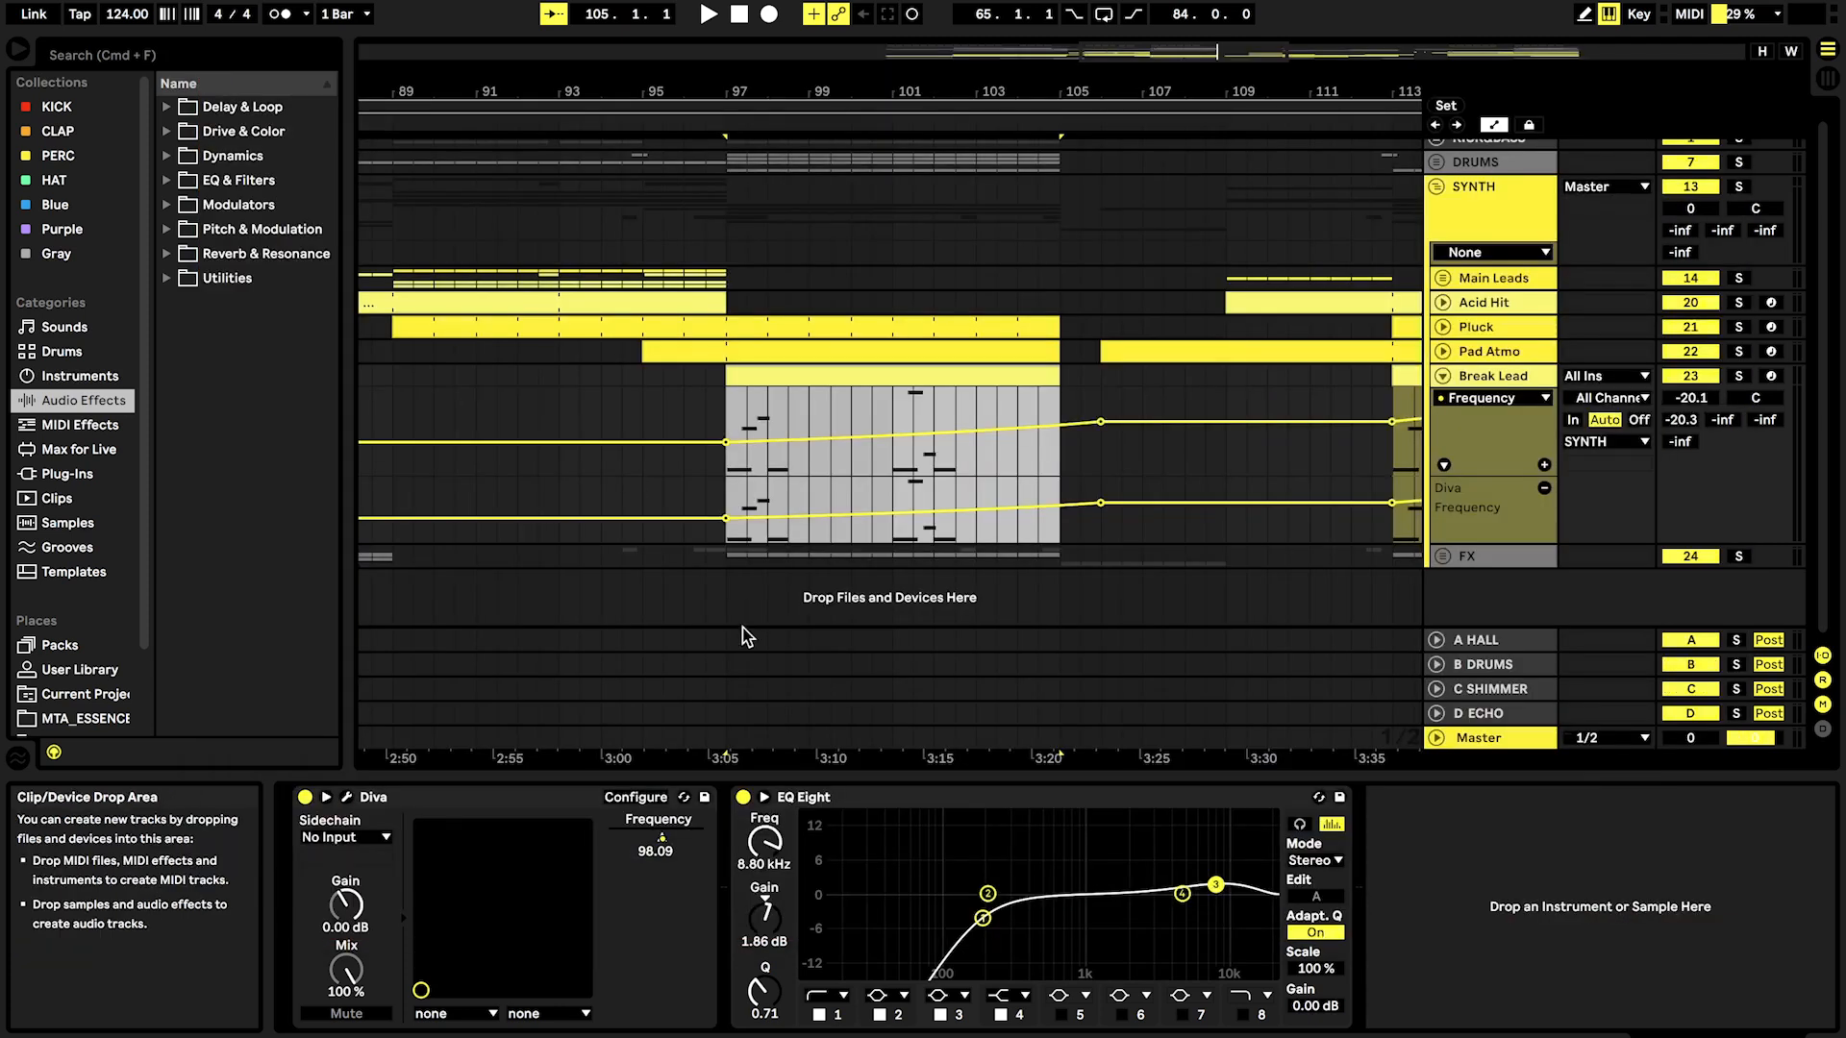
Step: Solo Break Lead and play it from bar 97
click(746, 420)
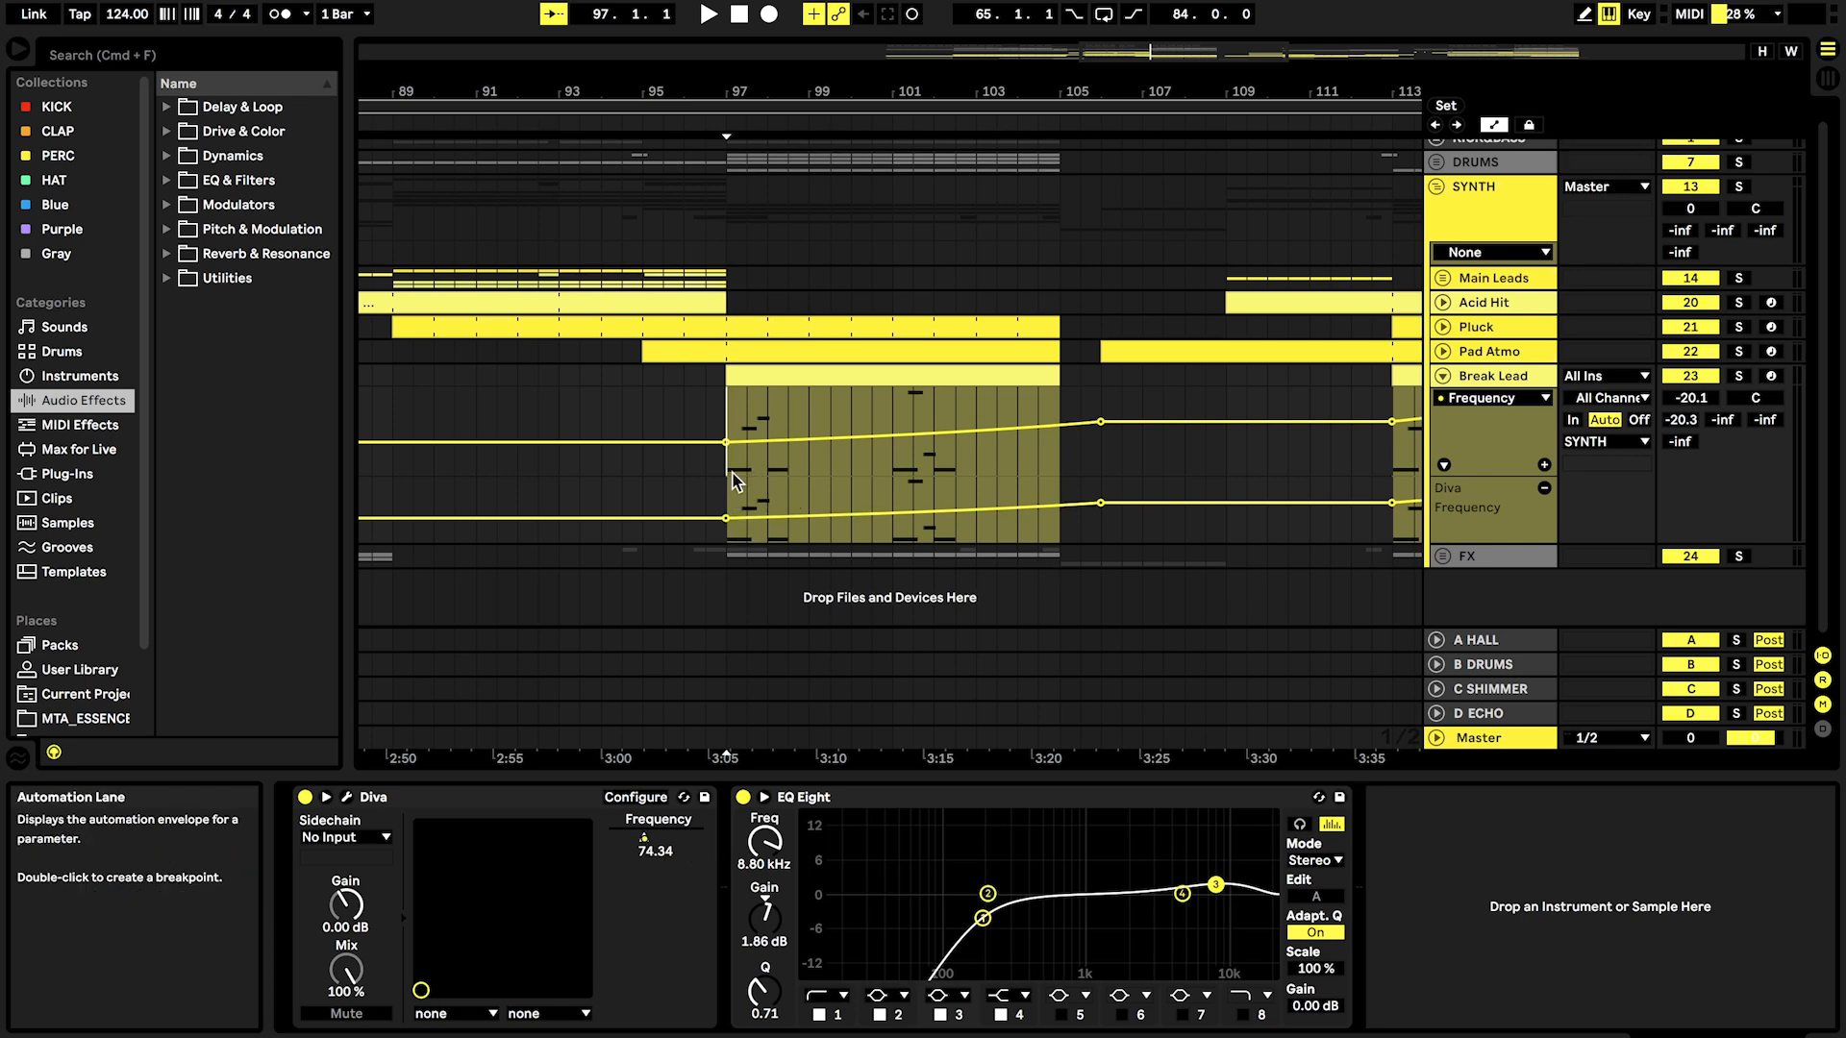
click(1738, 376)
scroll(1141, 326, down, 5)
key(space)
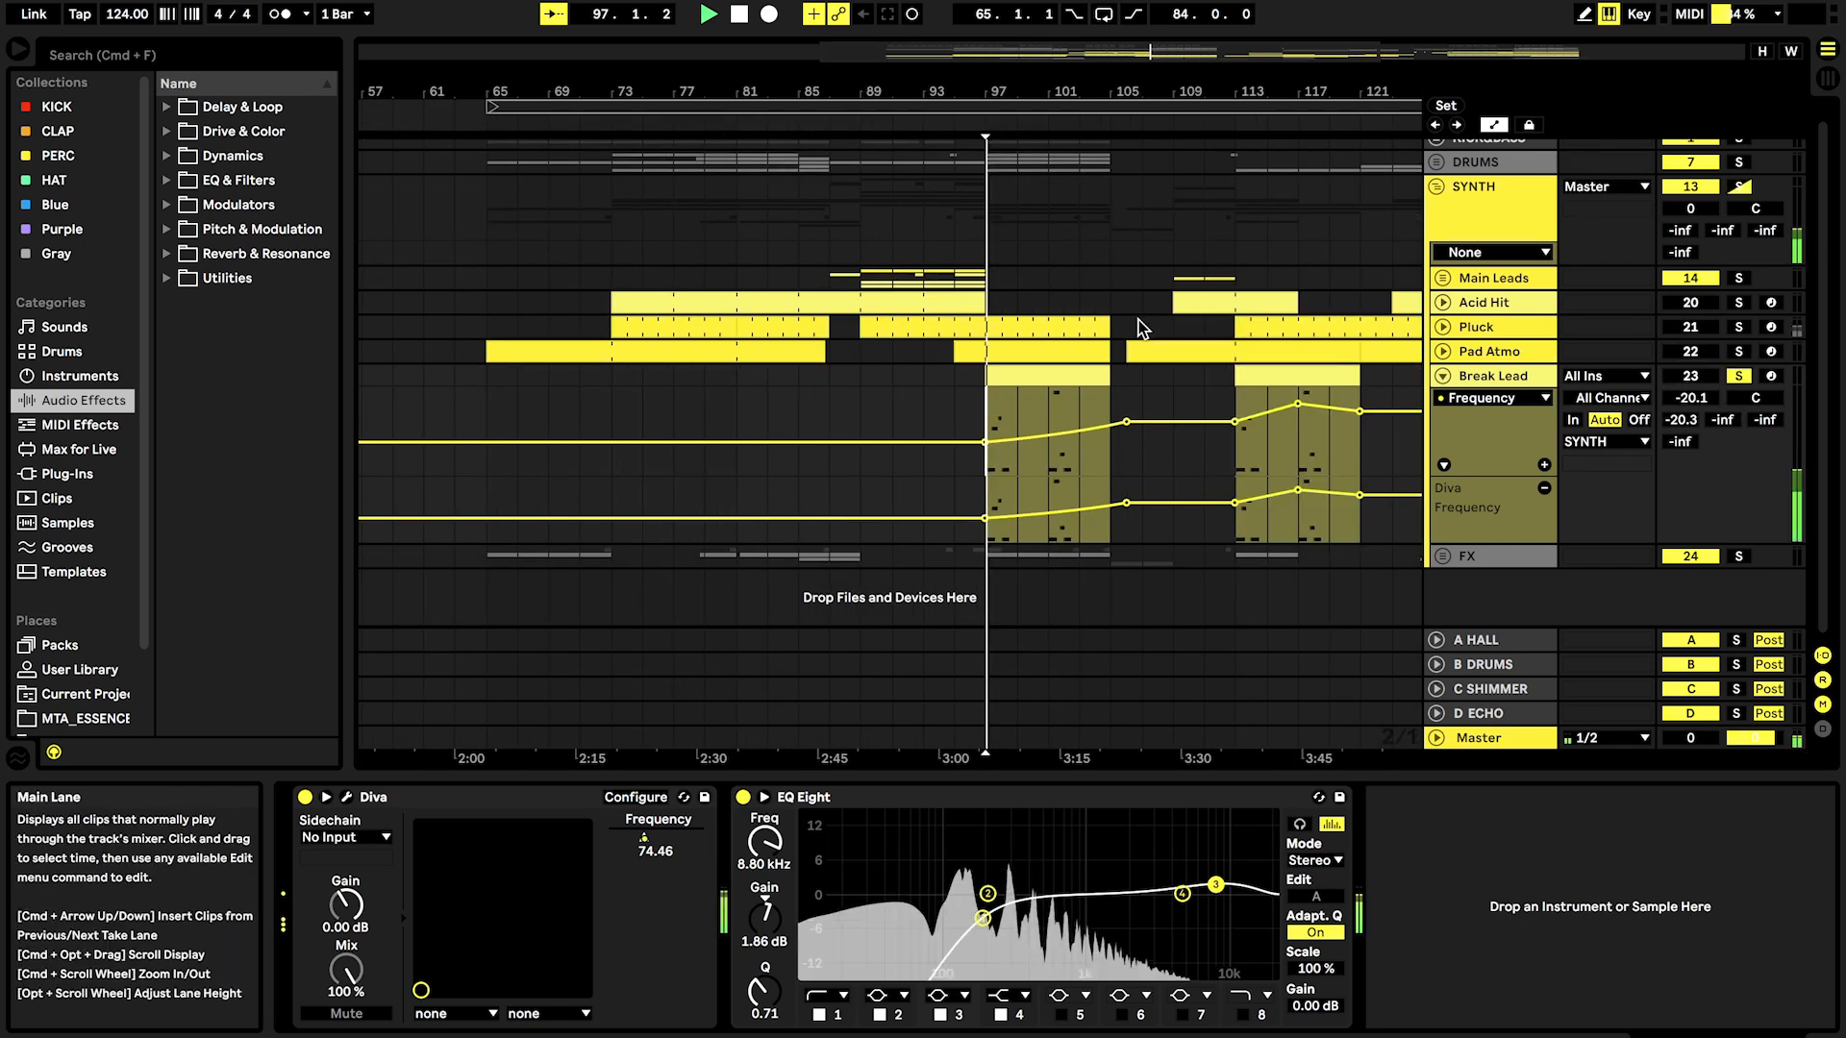
scroll(1141, 325, right, 2)
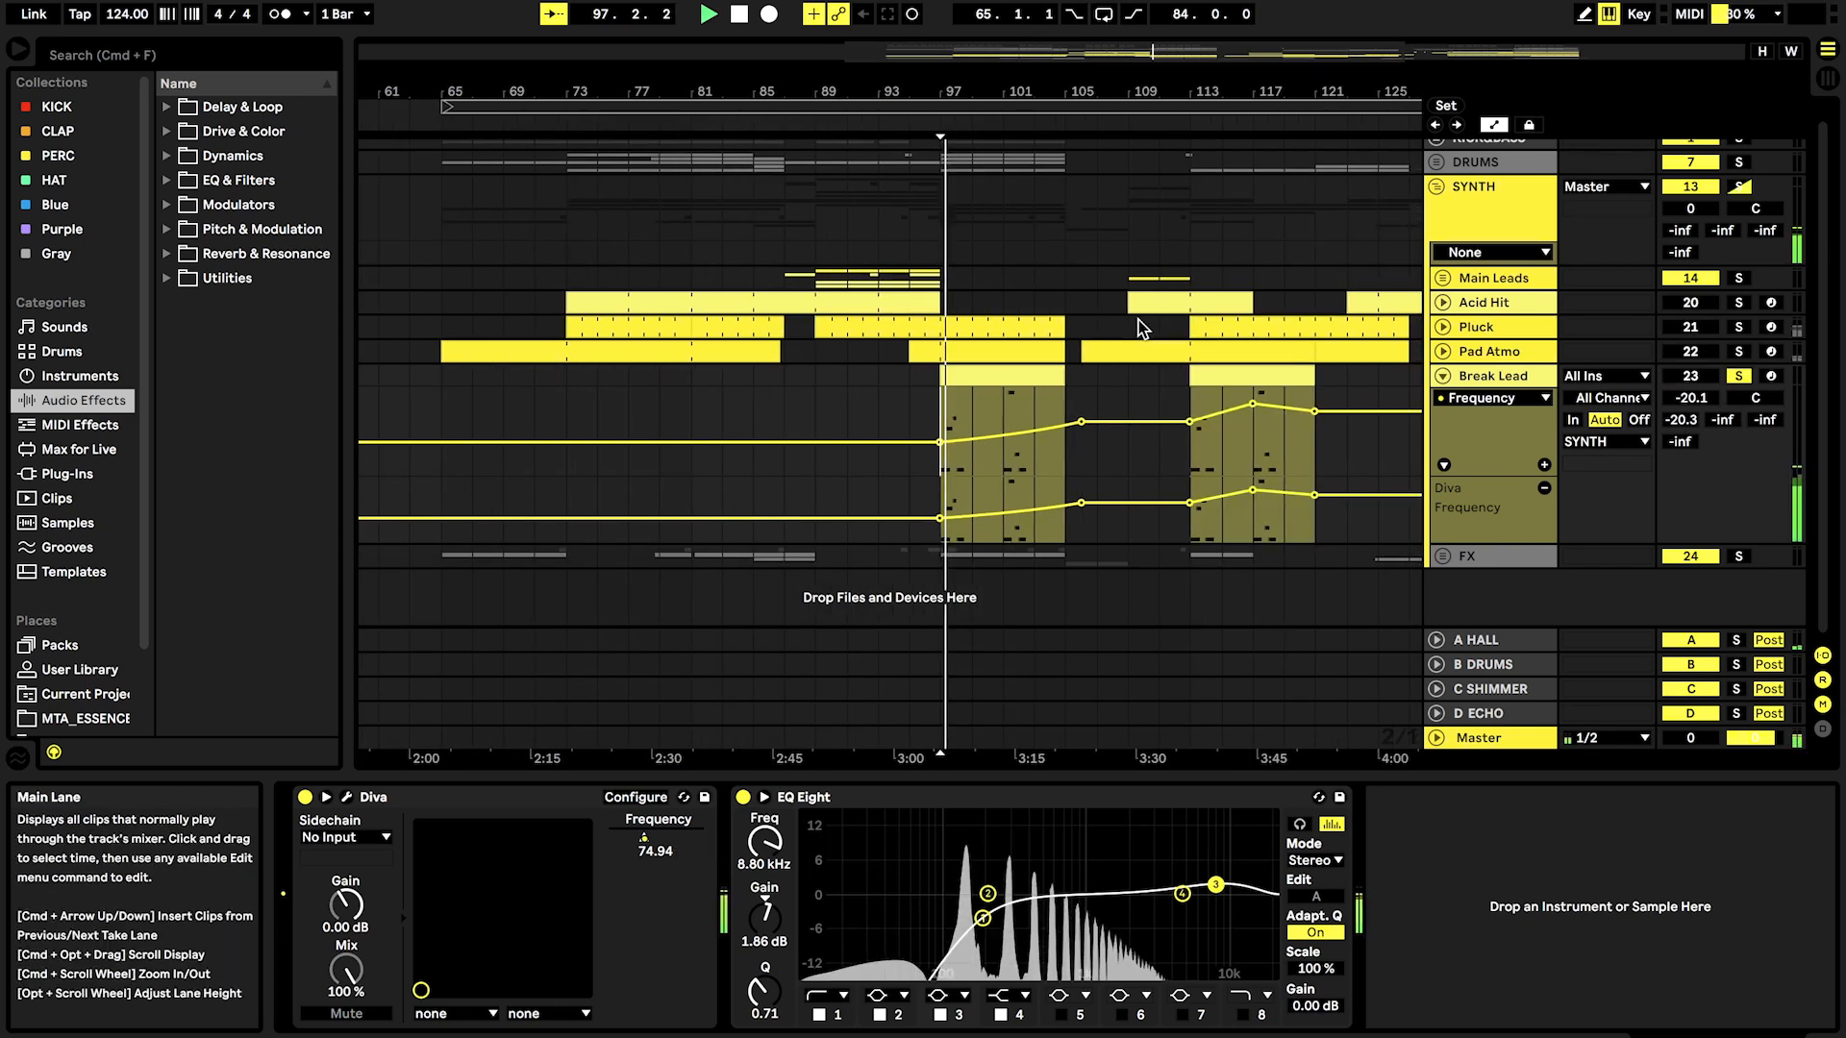
scroll(1019, 371, up, 4)
scroll(1017, 375, right, 5)
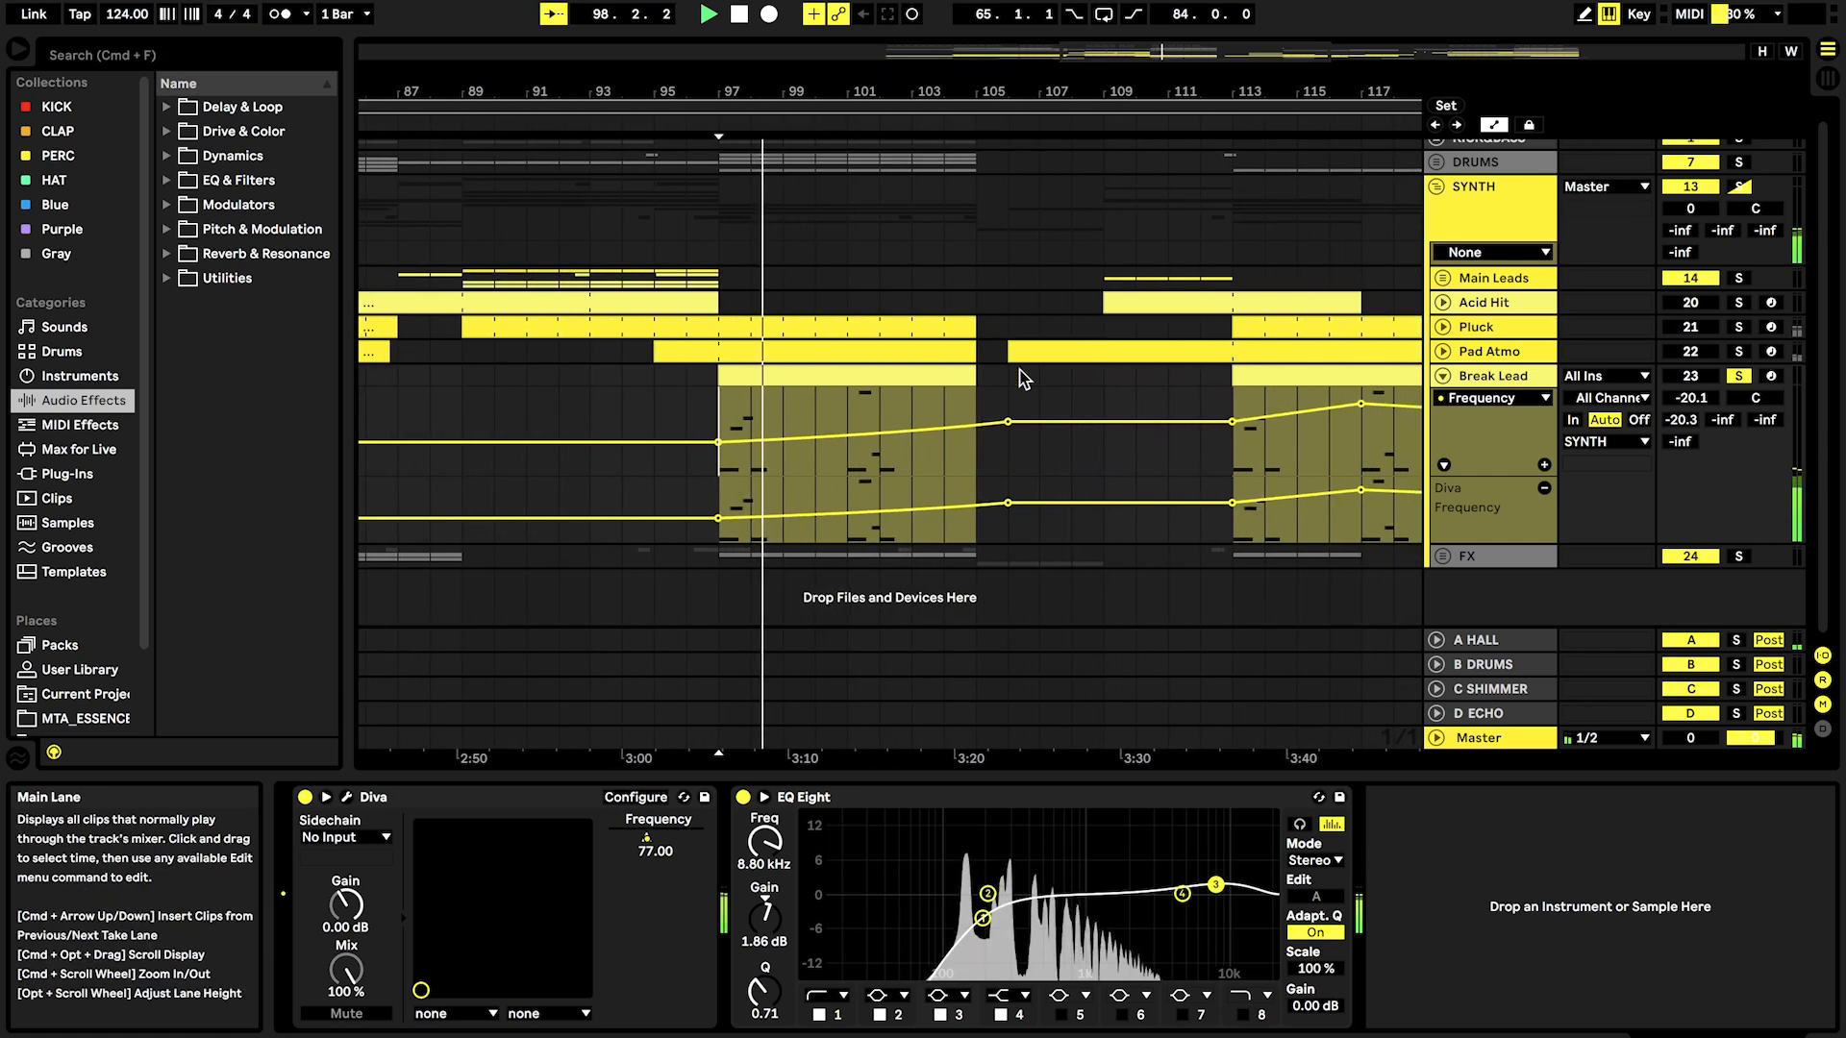
Step: Play the second Break Lead clip from bar 113 and reopen the track's Diva patch window
key(space)
click(1248, 438)
key(space)
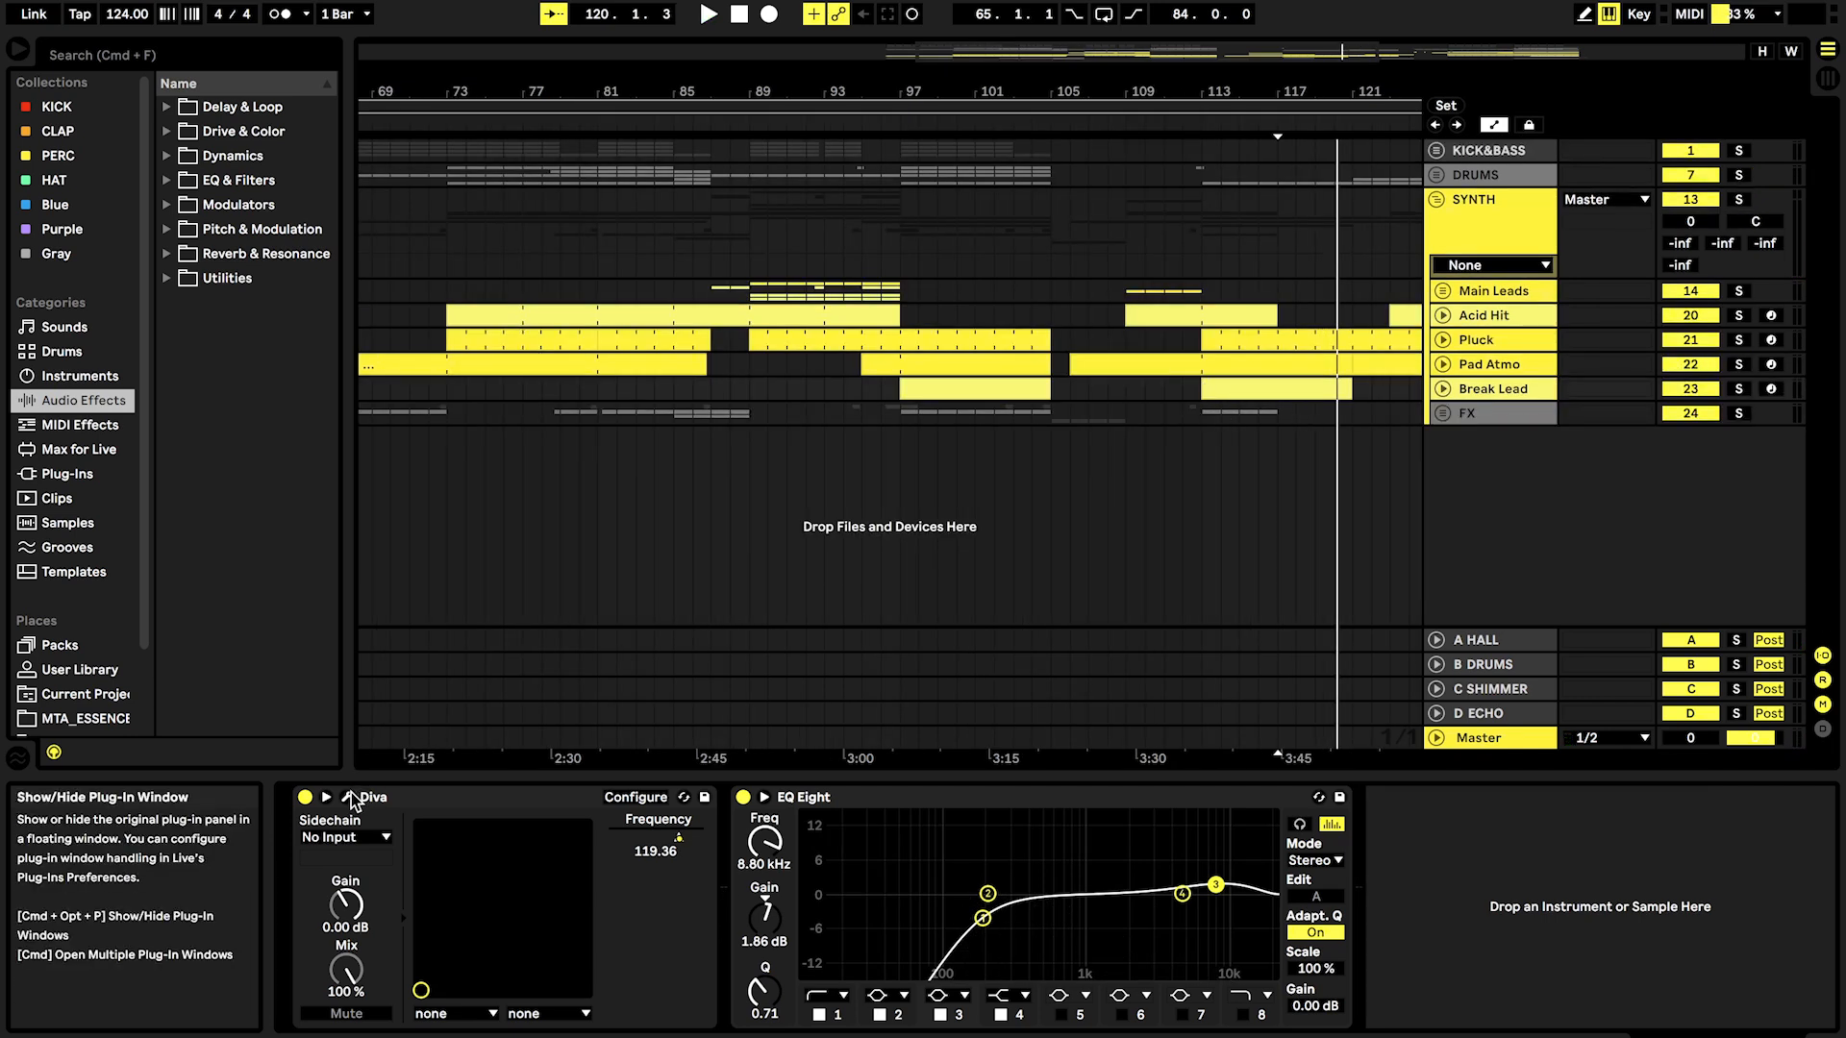
click(351, 797)
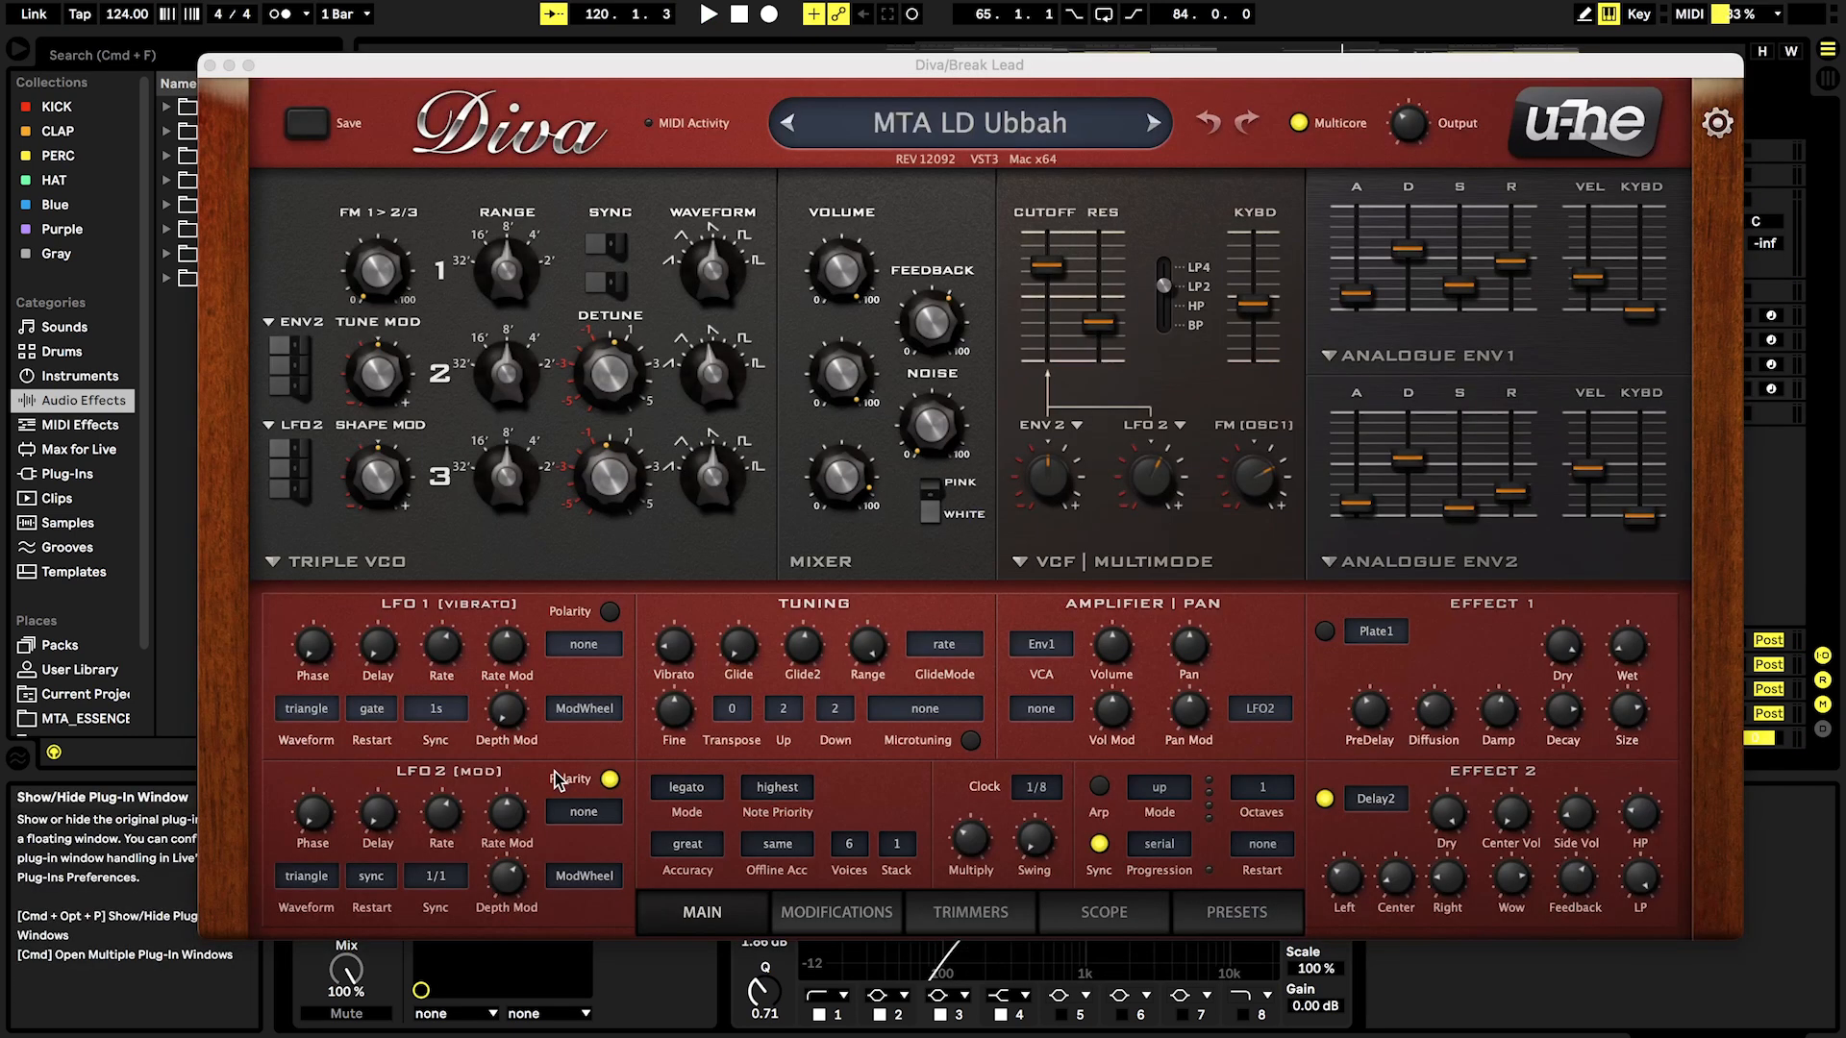
Step: Close the Diva window and unfold the FX group to reveal the WHITE track's clips and Volume automation
click(679, 657)
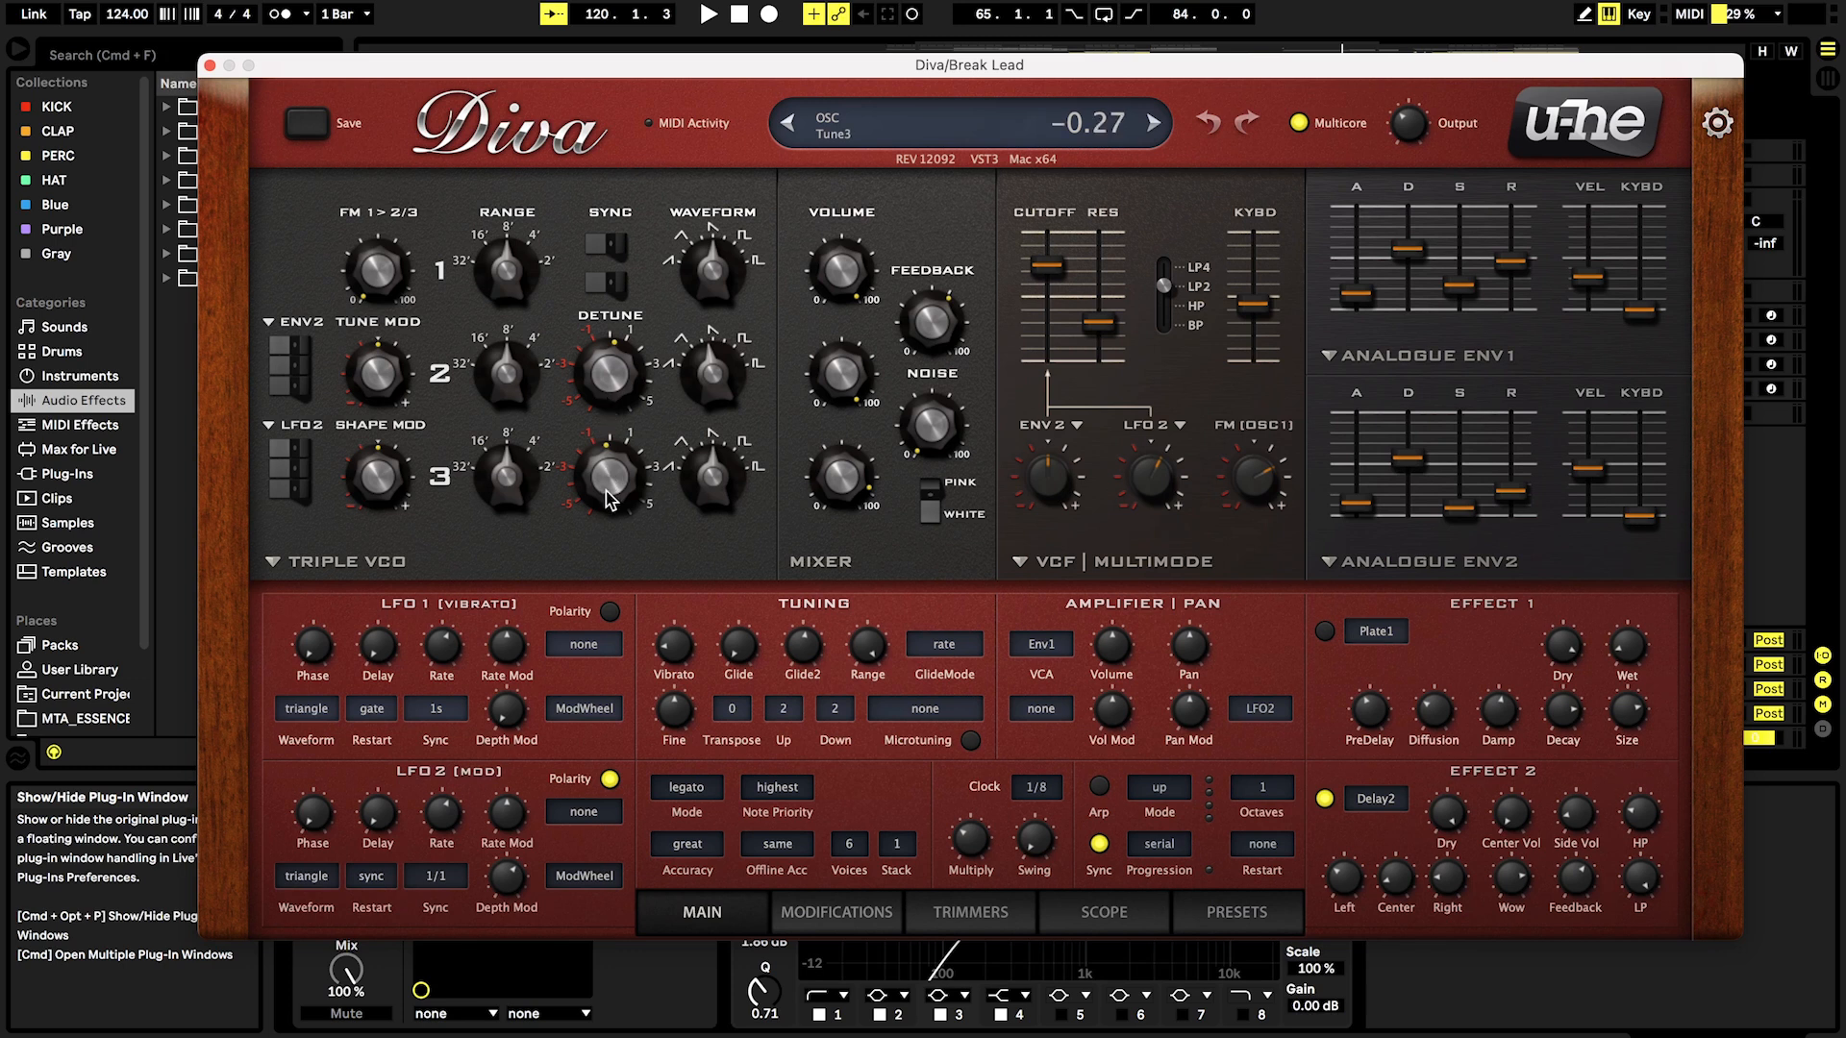
click(210, 66)
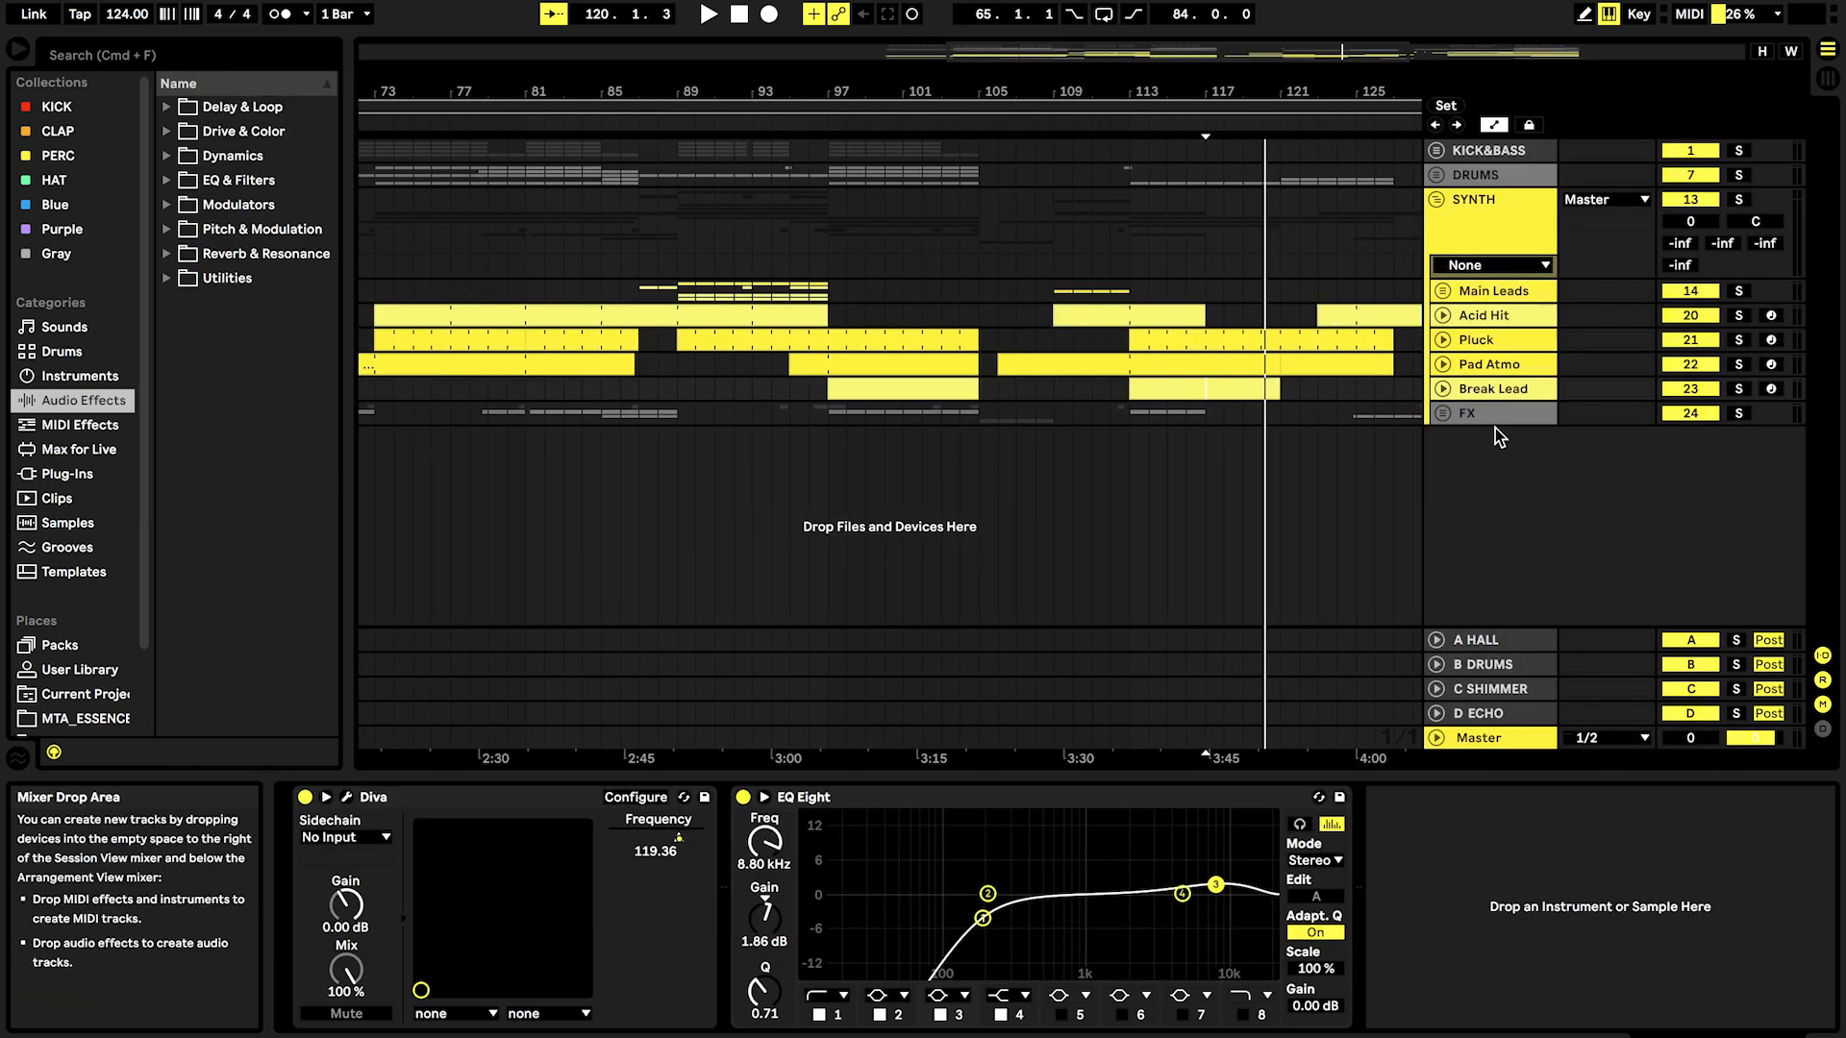
click(1436, 412)
scroll(1240, 462, down, 2)
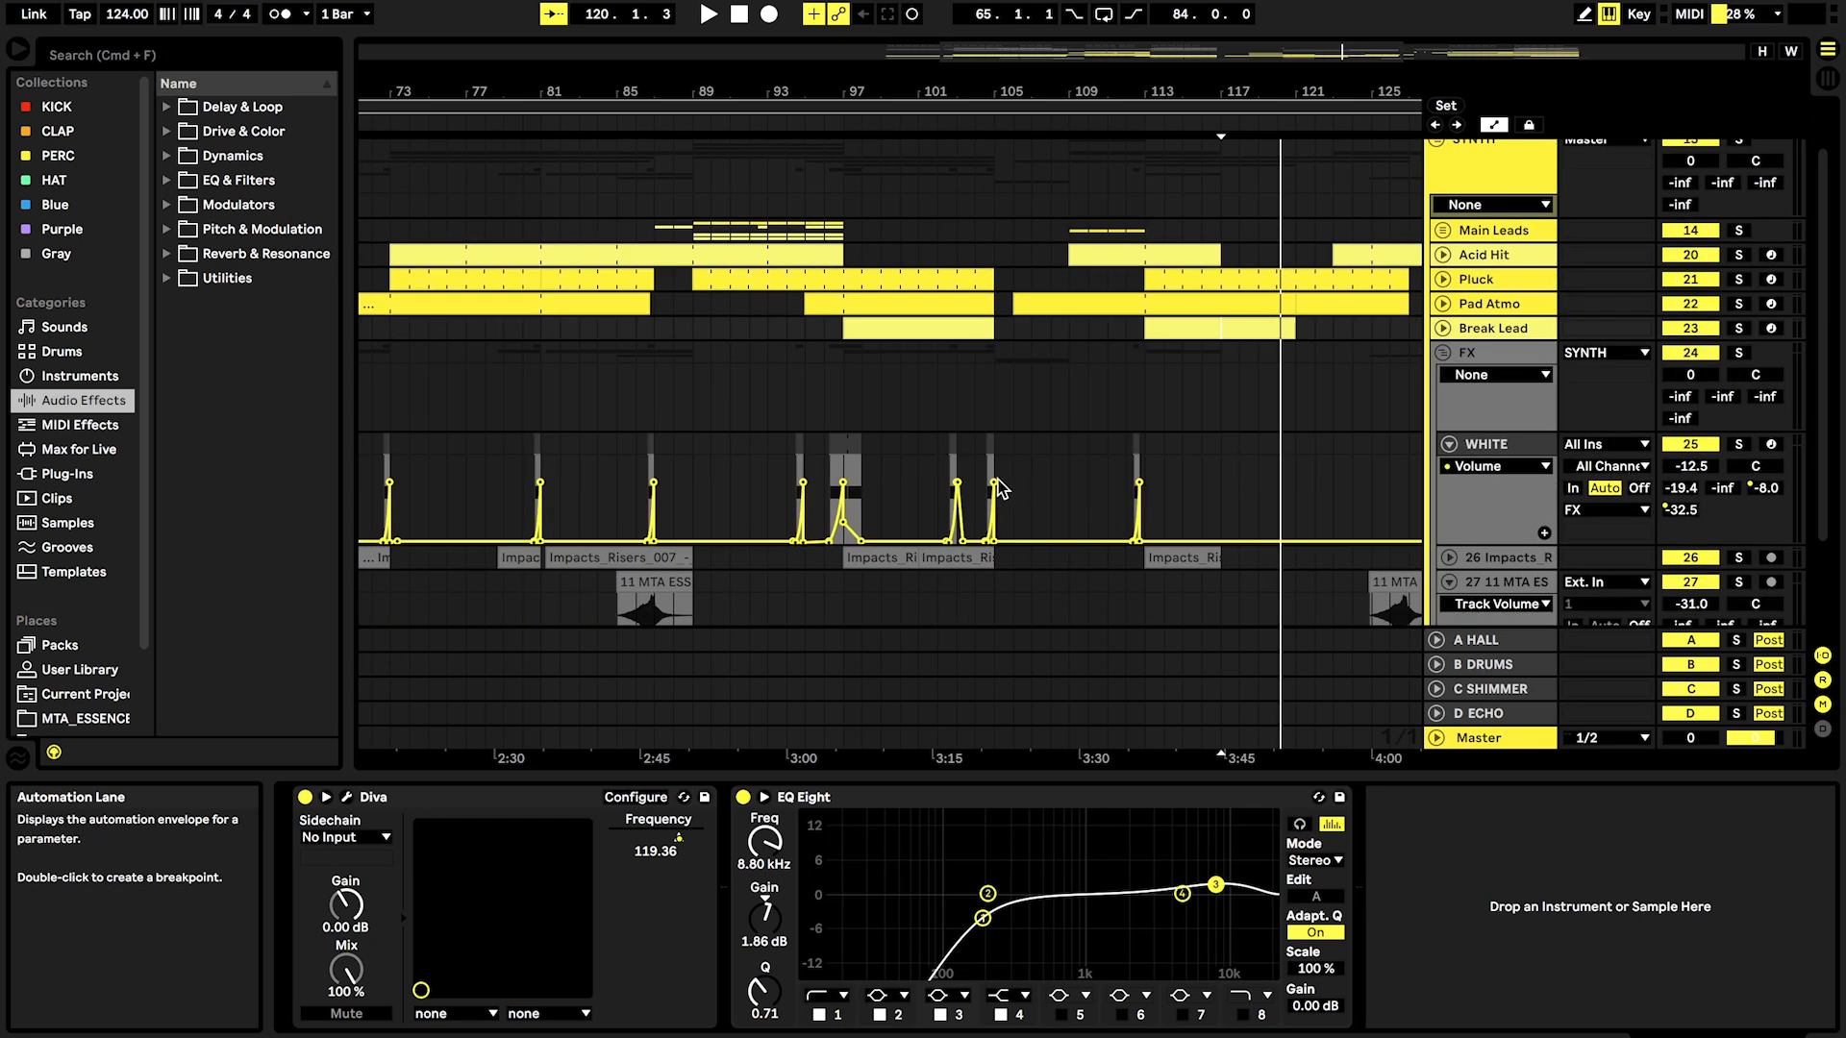
Step: Place the insert marker on the WHITE track at 94.3.1 and inspect its Analog synth's amp level and output volume
scroll(758, 481, up, 5)
scroll(930, 480, up, 2)
click(827, 487)
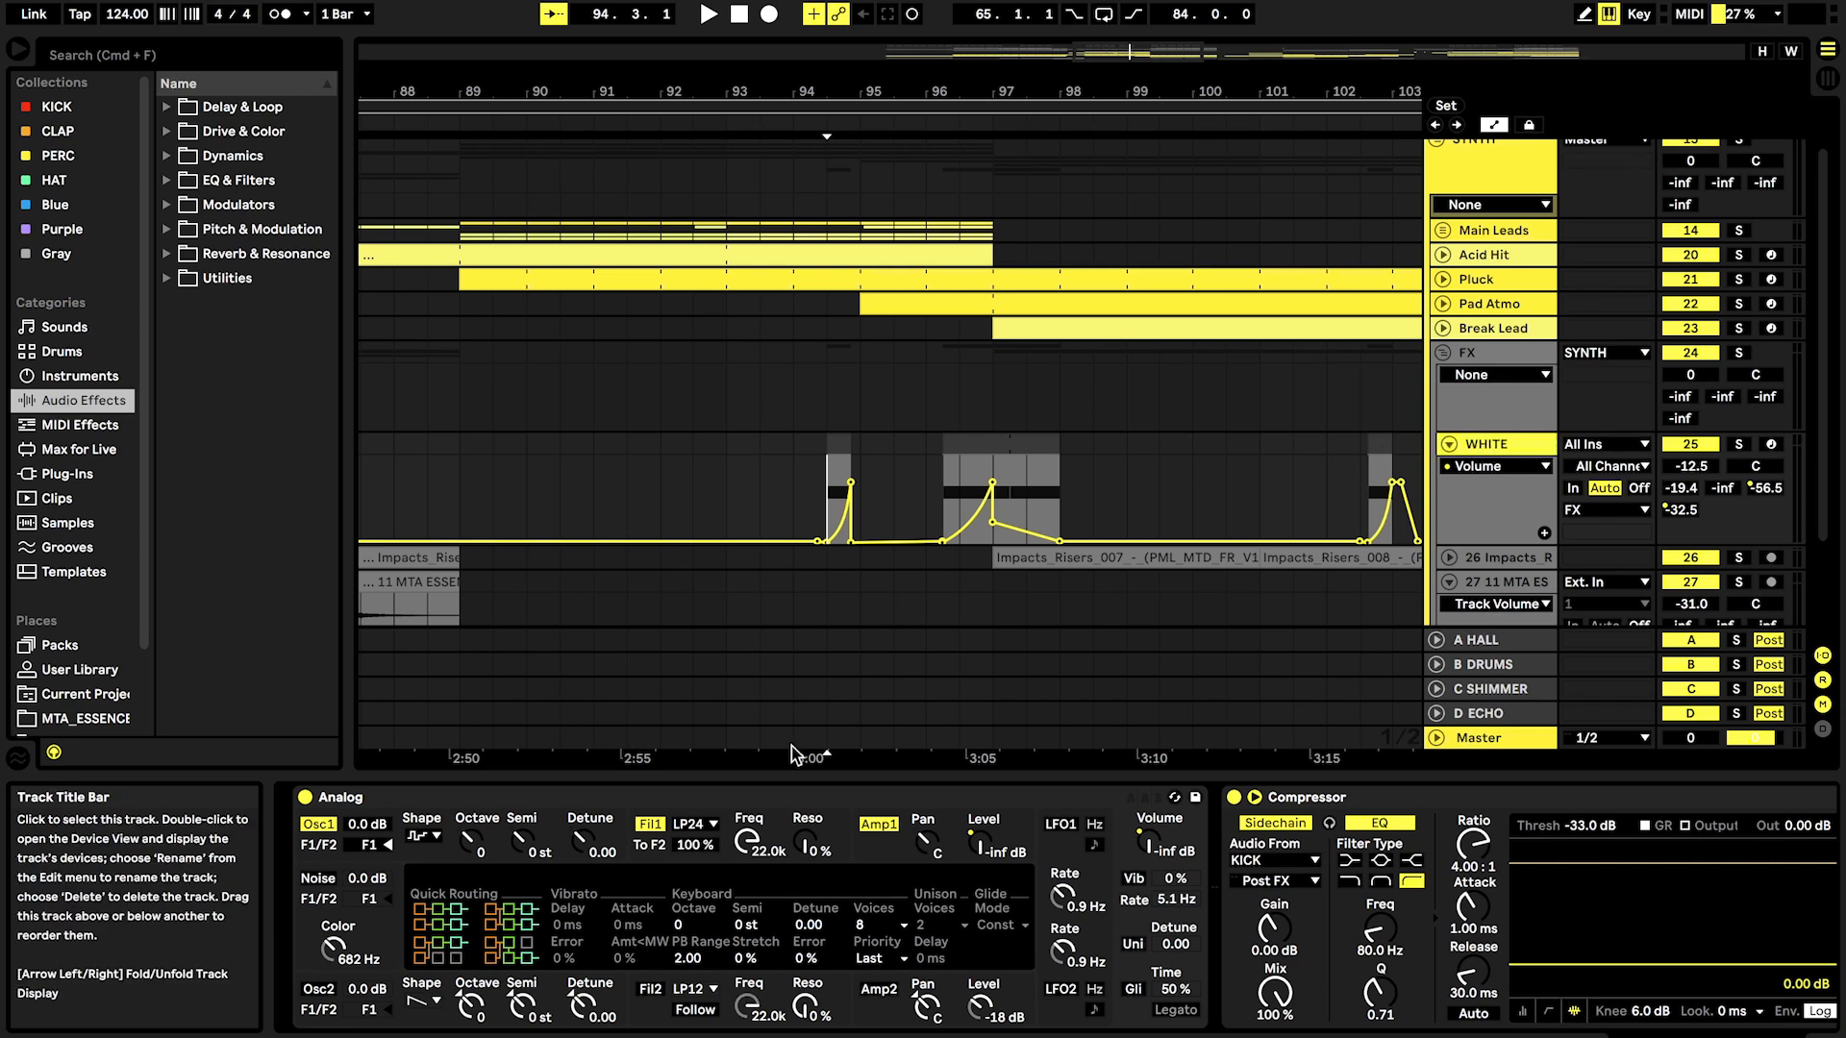
click(323, 805)
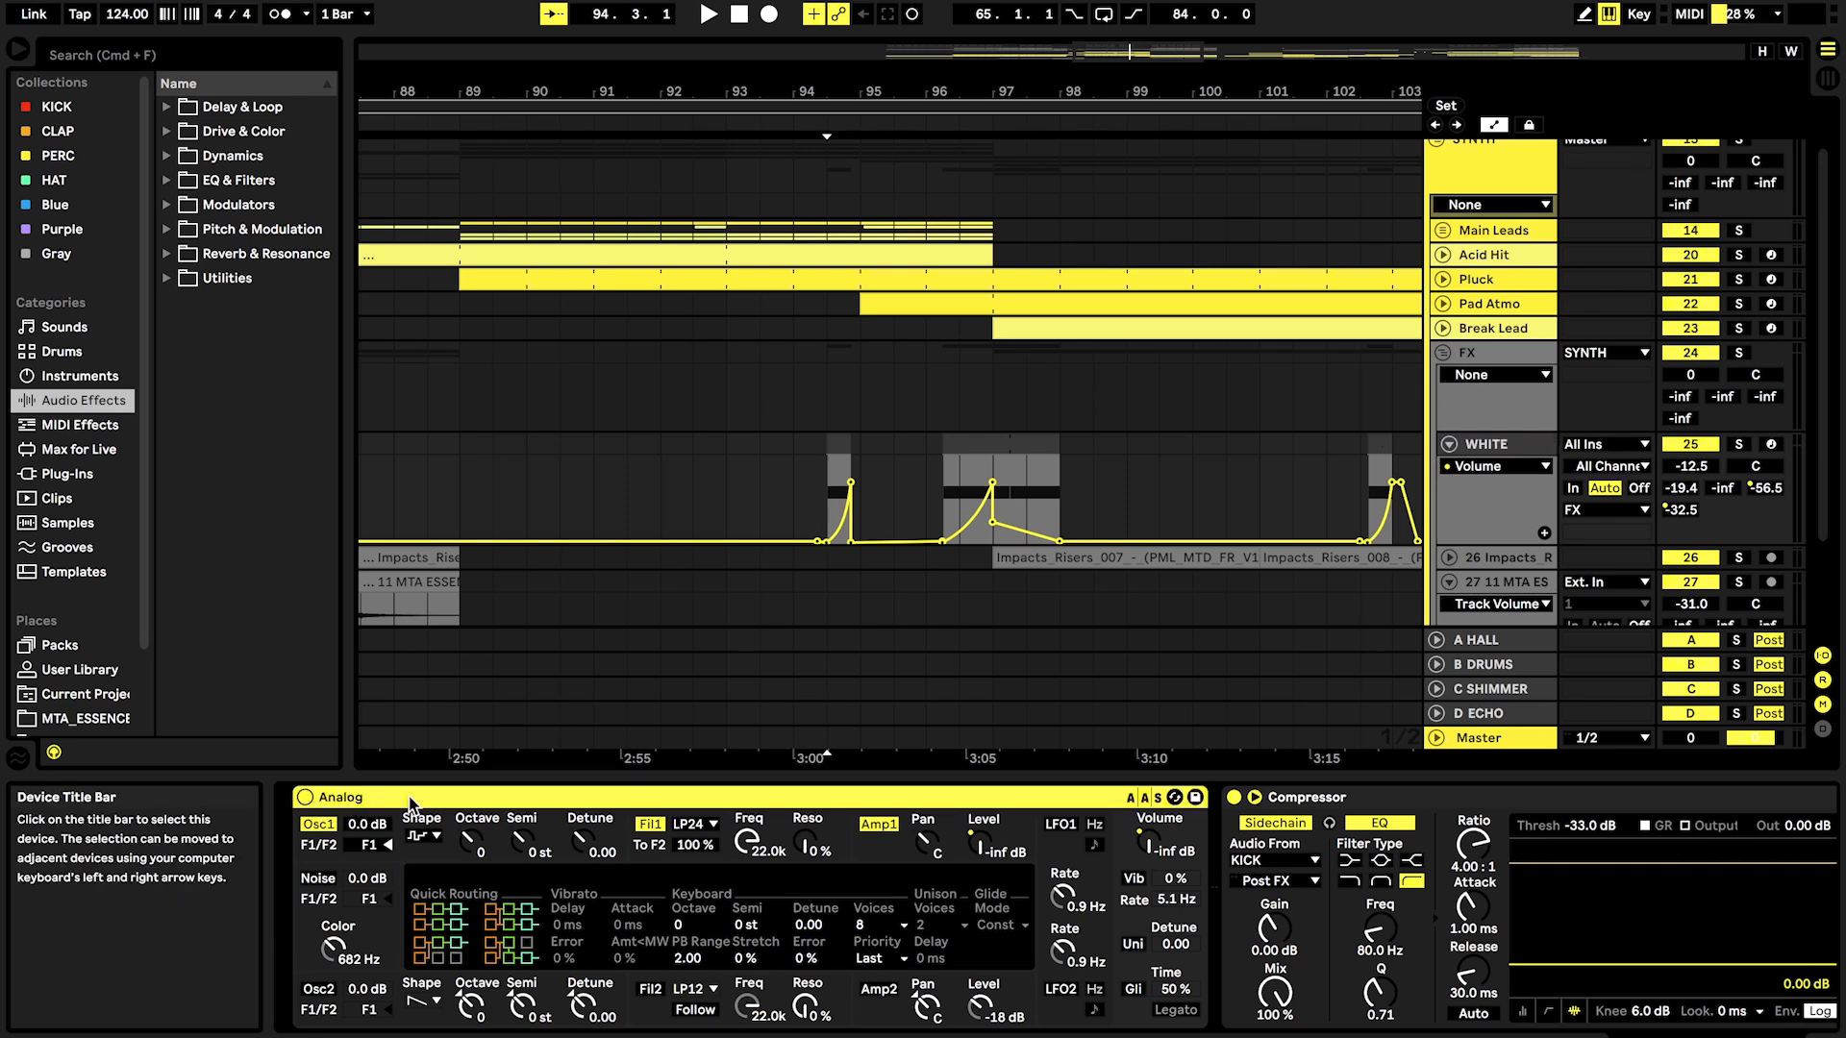
click(982, 847)
click(1147, 844)
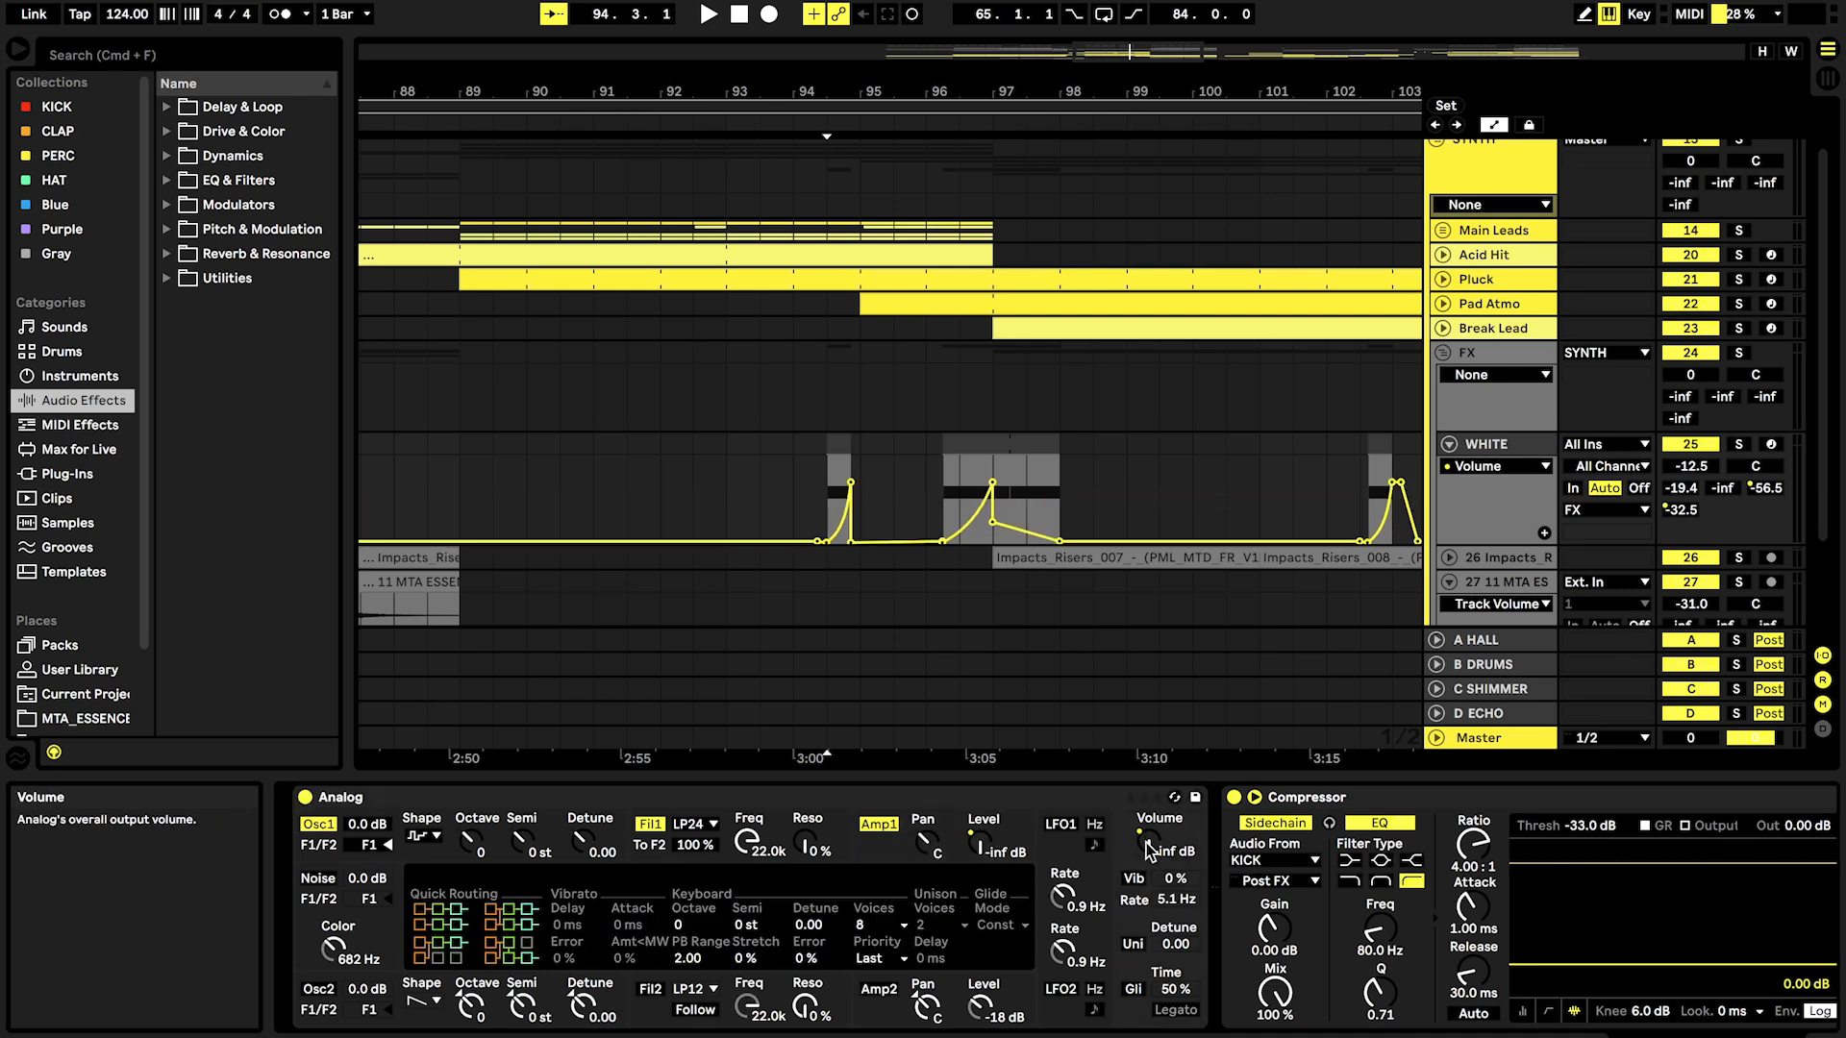
Step: Display the WHITE track's D-ECHO send automation, followed by its C-SHIMMER send automation, around bars 94 to 98
scroll(918, 514, up, 3)
scroll(940, 509, up, 1)
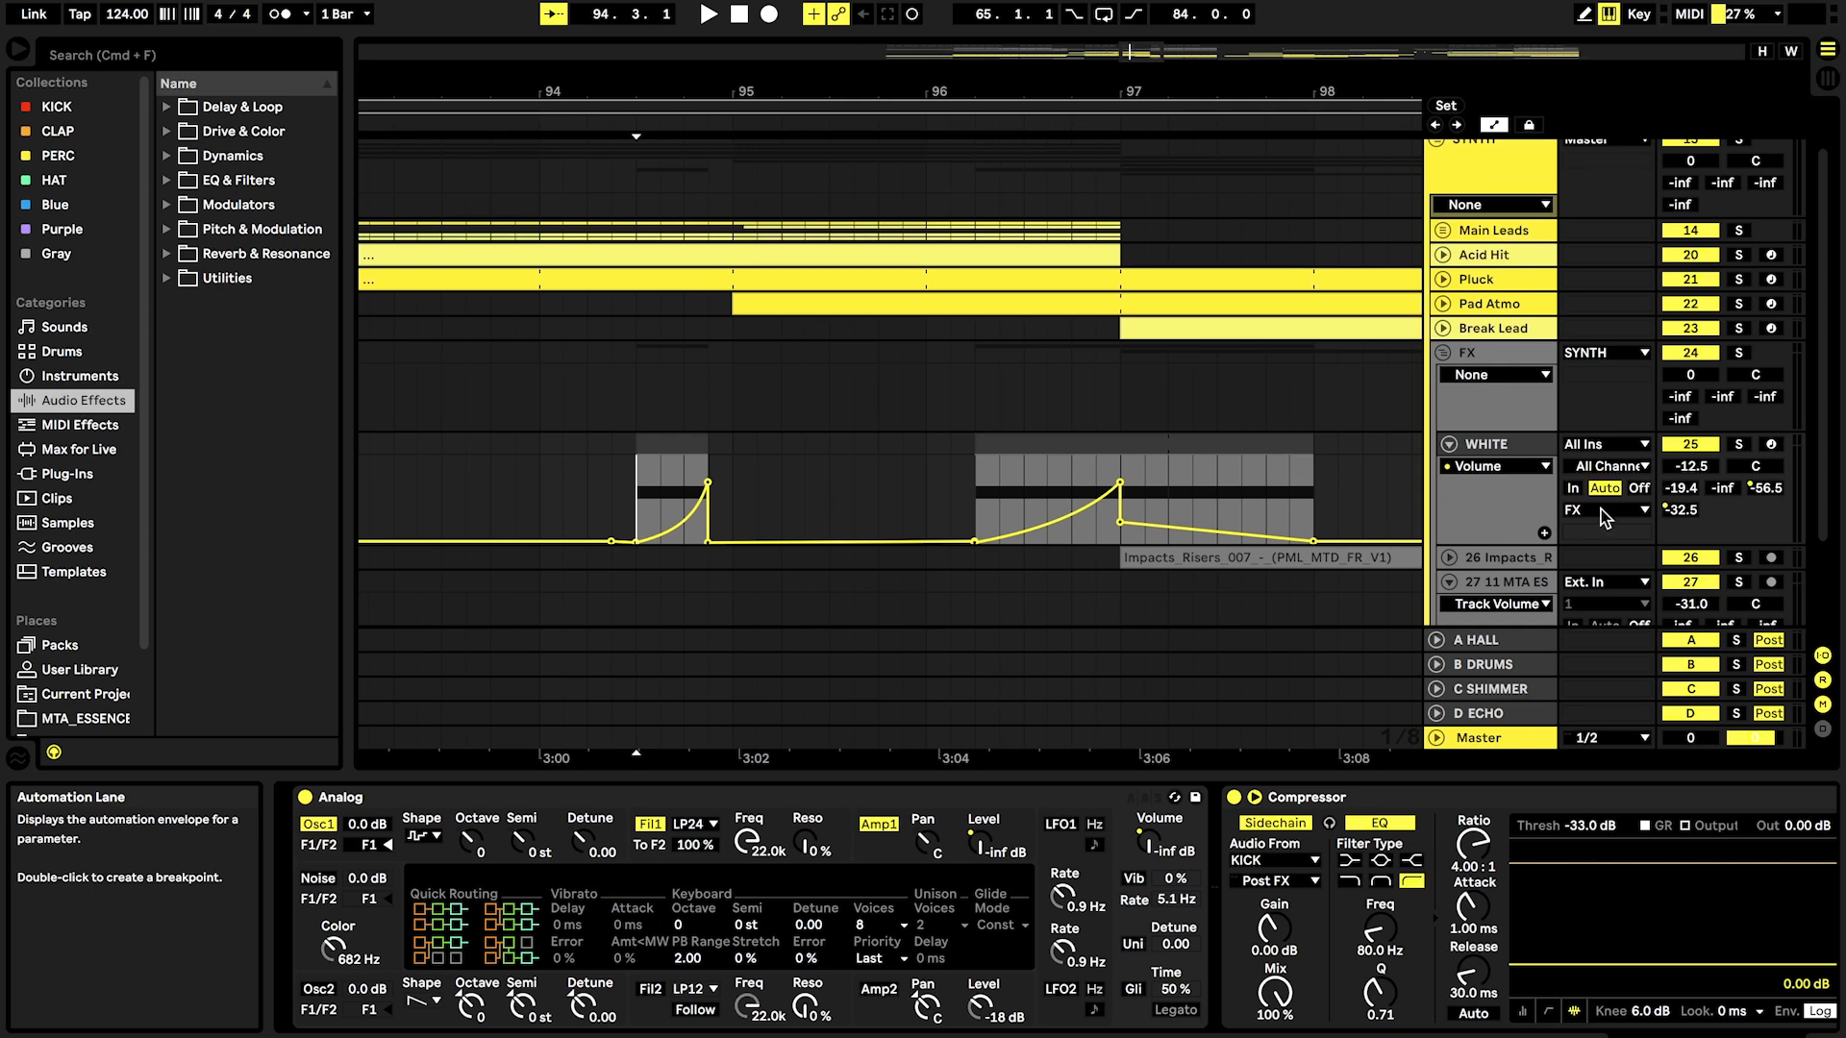
click(1683, 511)
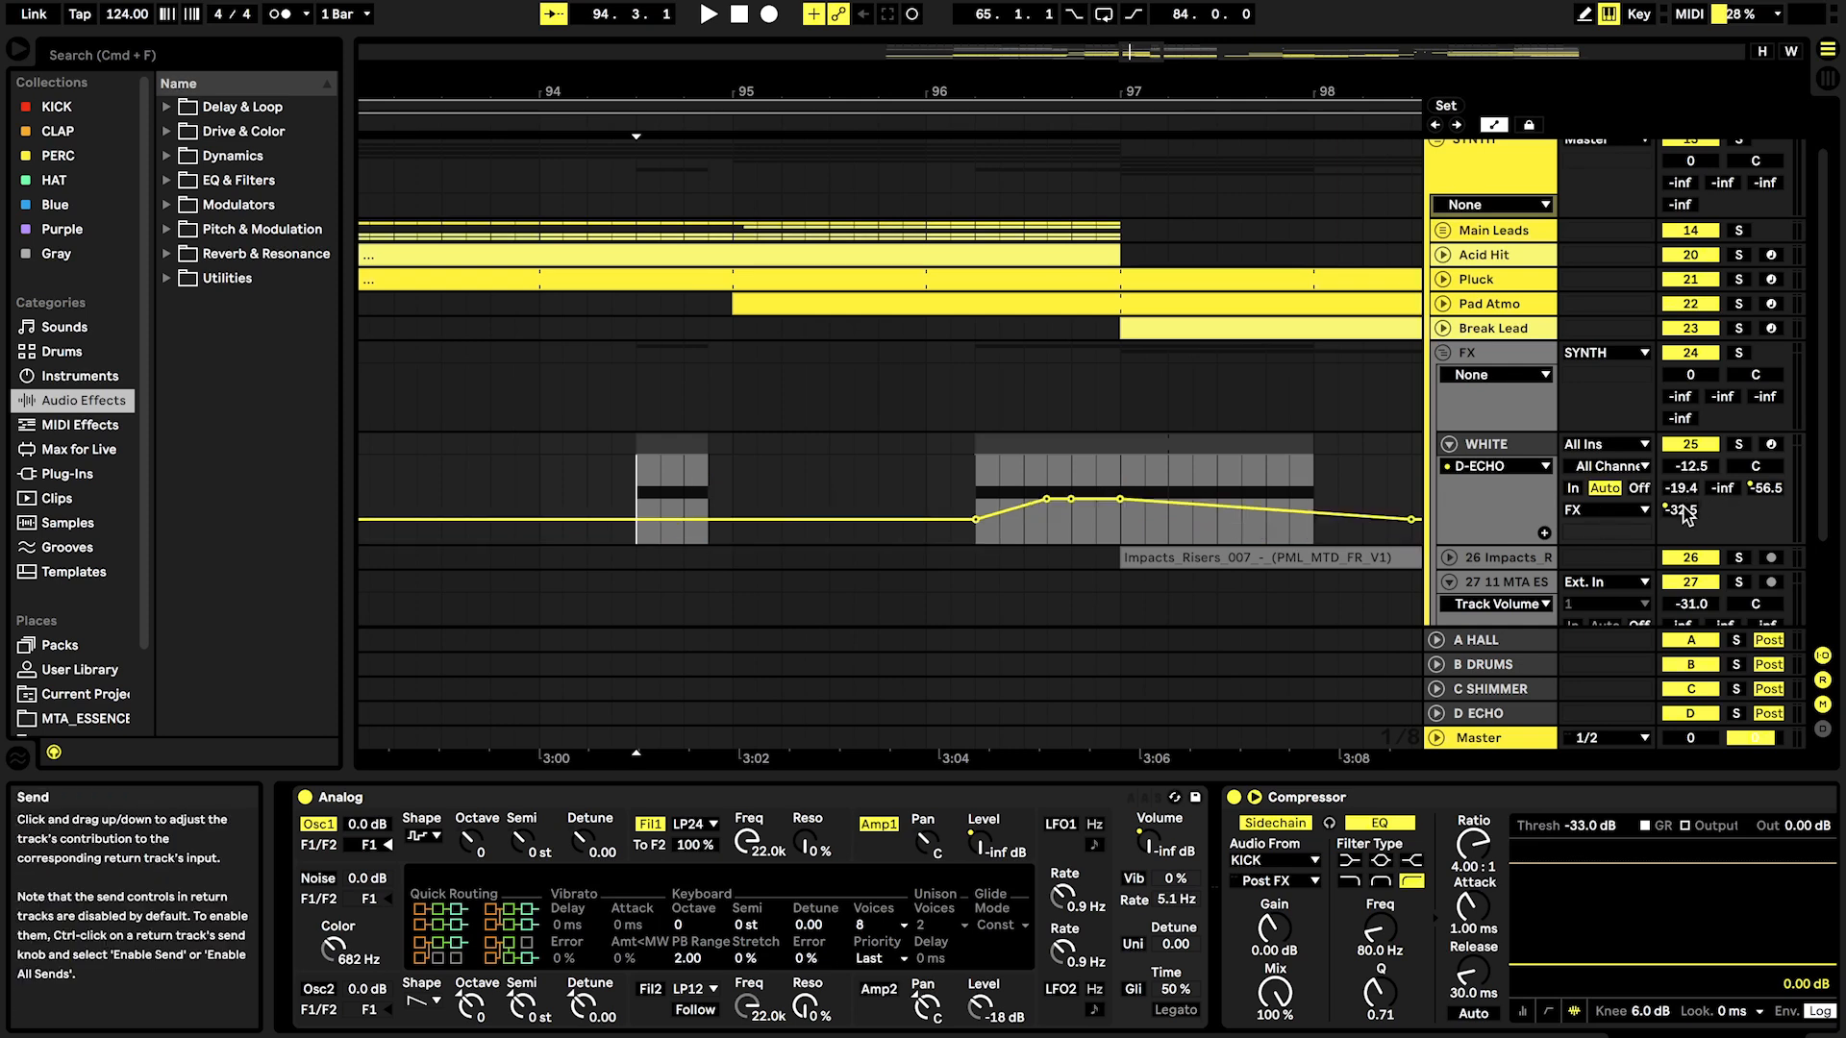
click(1765, 488)
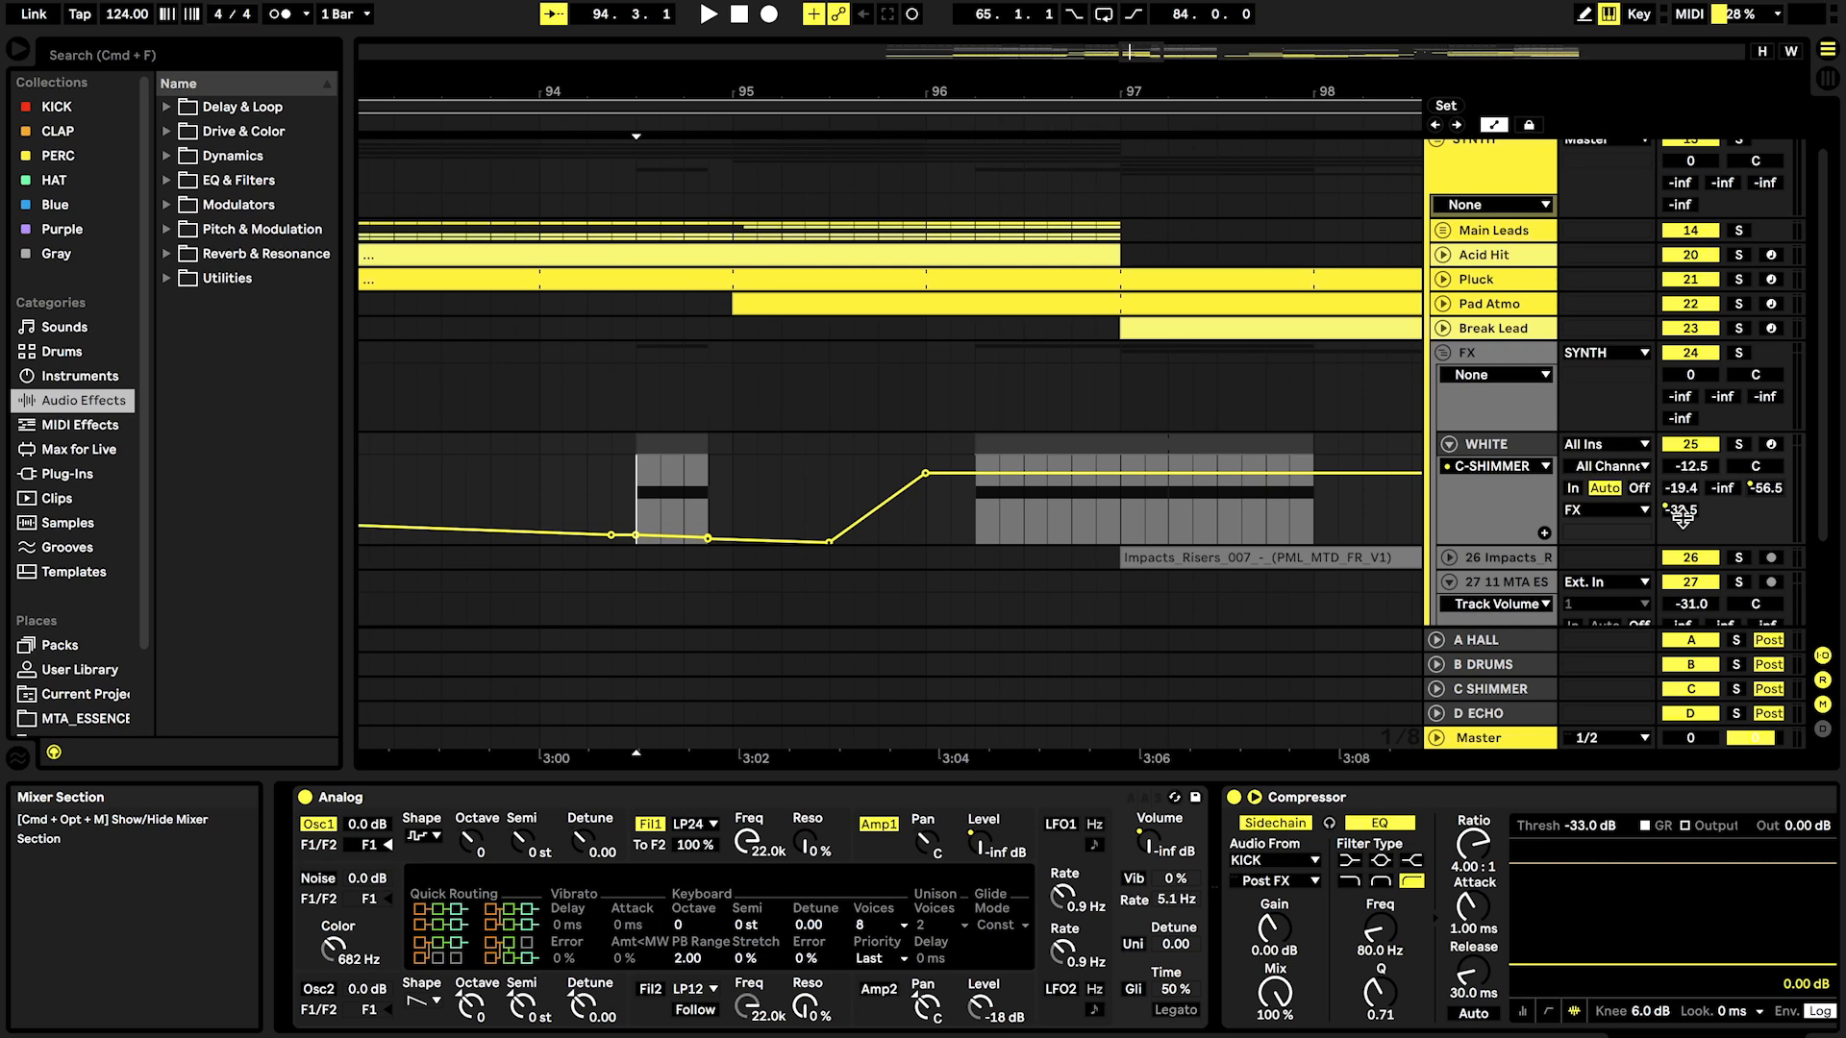
Step: View the devices on the ECHO and SHIMMER return tracks, including the ValhallaShimmer plug-in's settings
click(1523, 717)
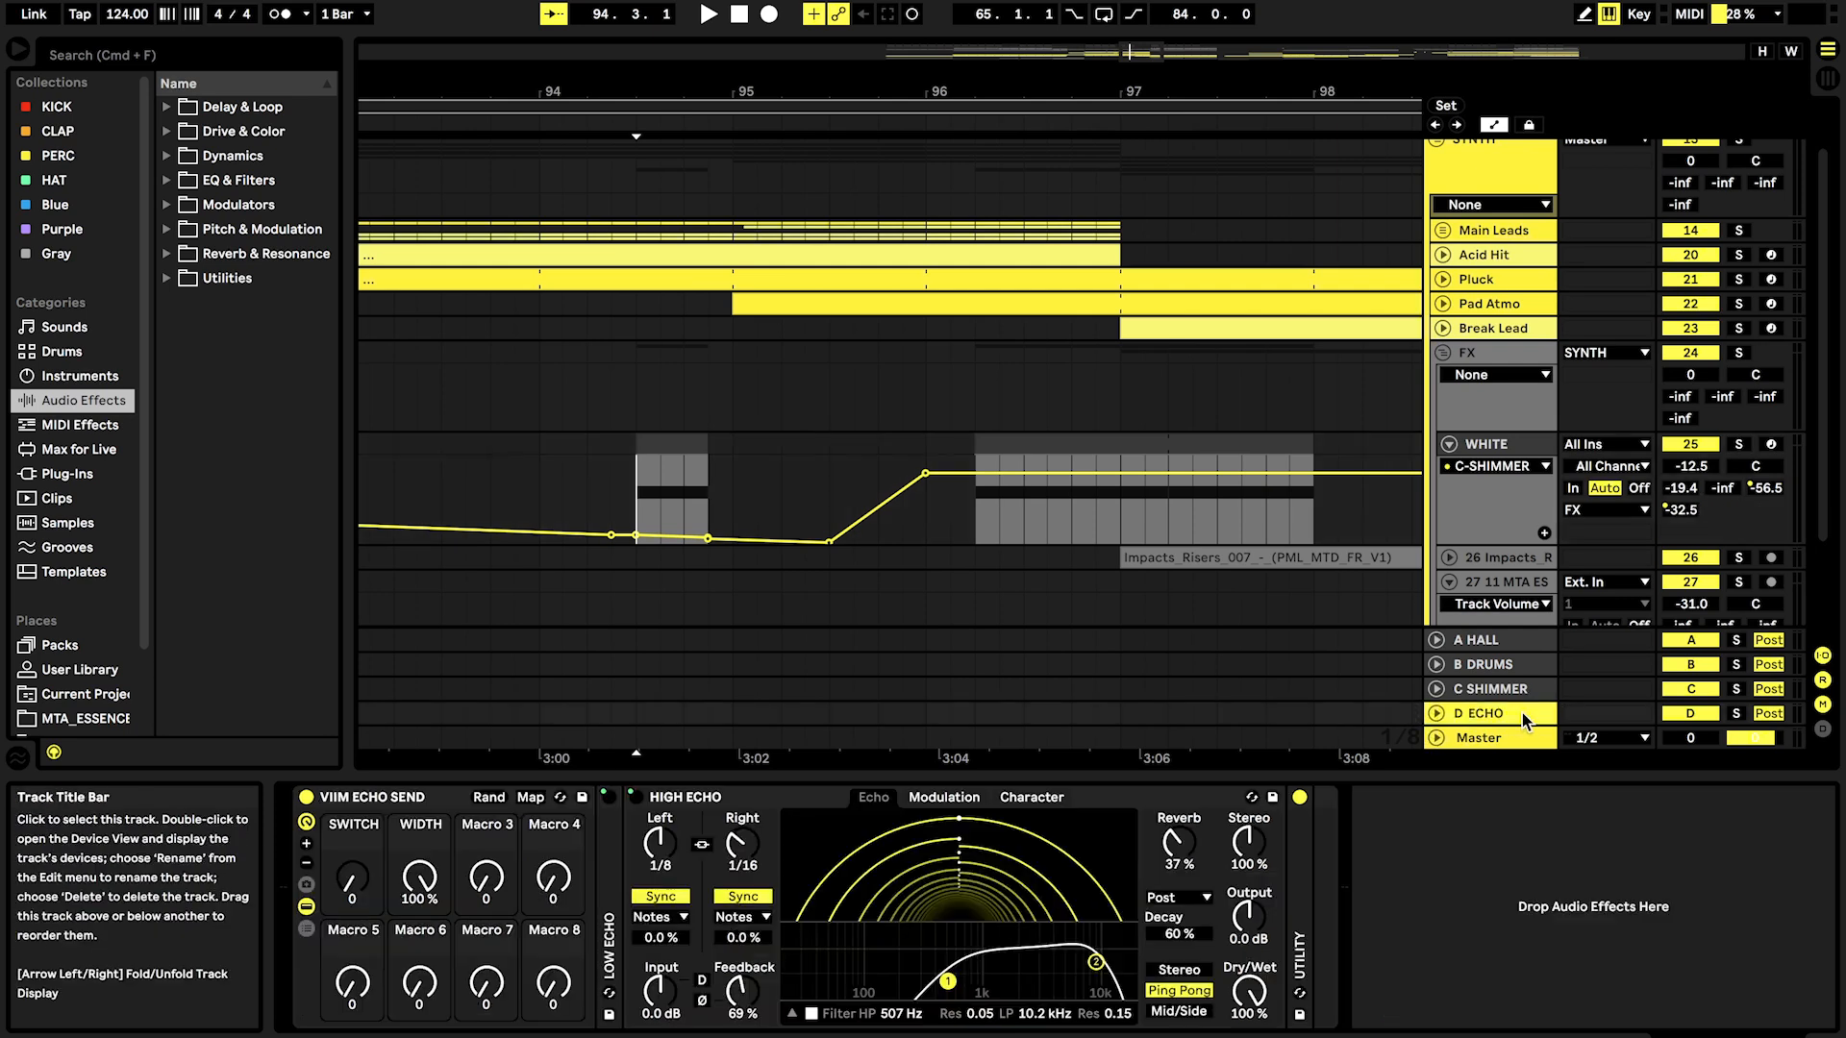
click(1523, 693)
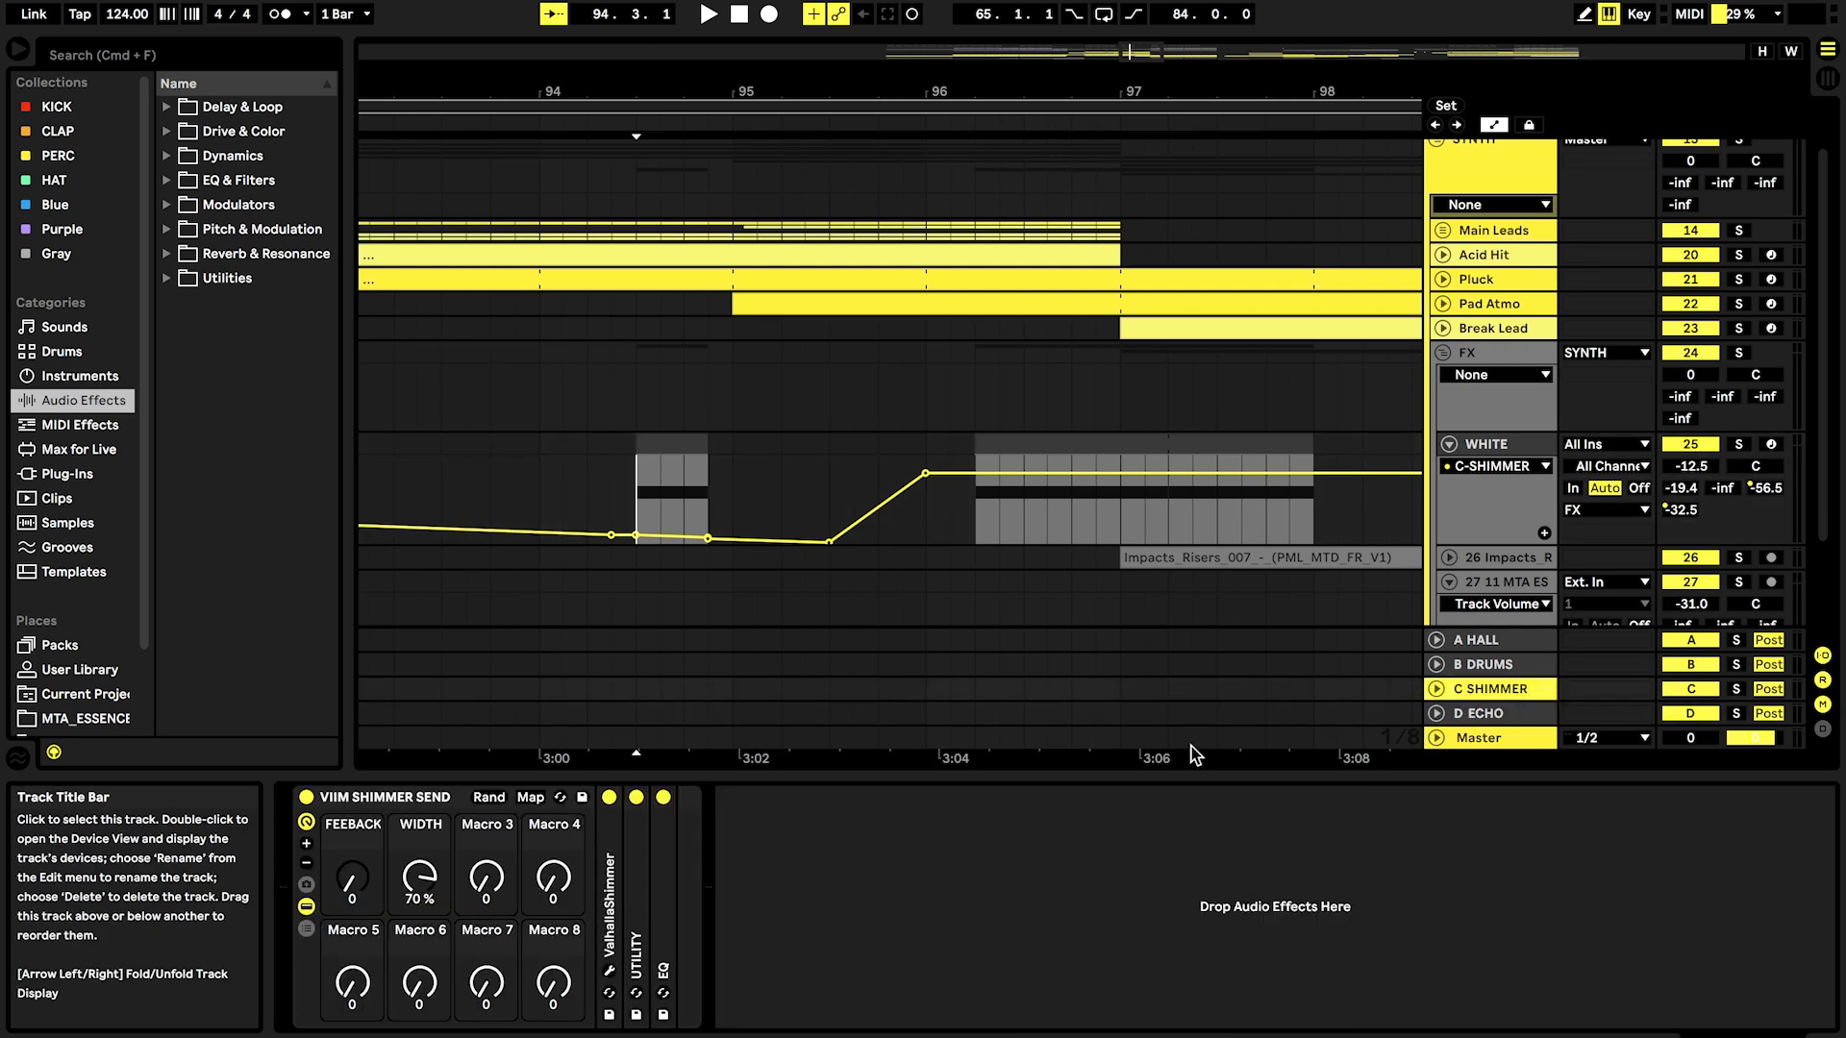
click(608, 970)
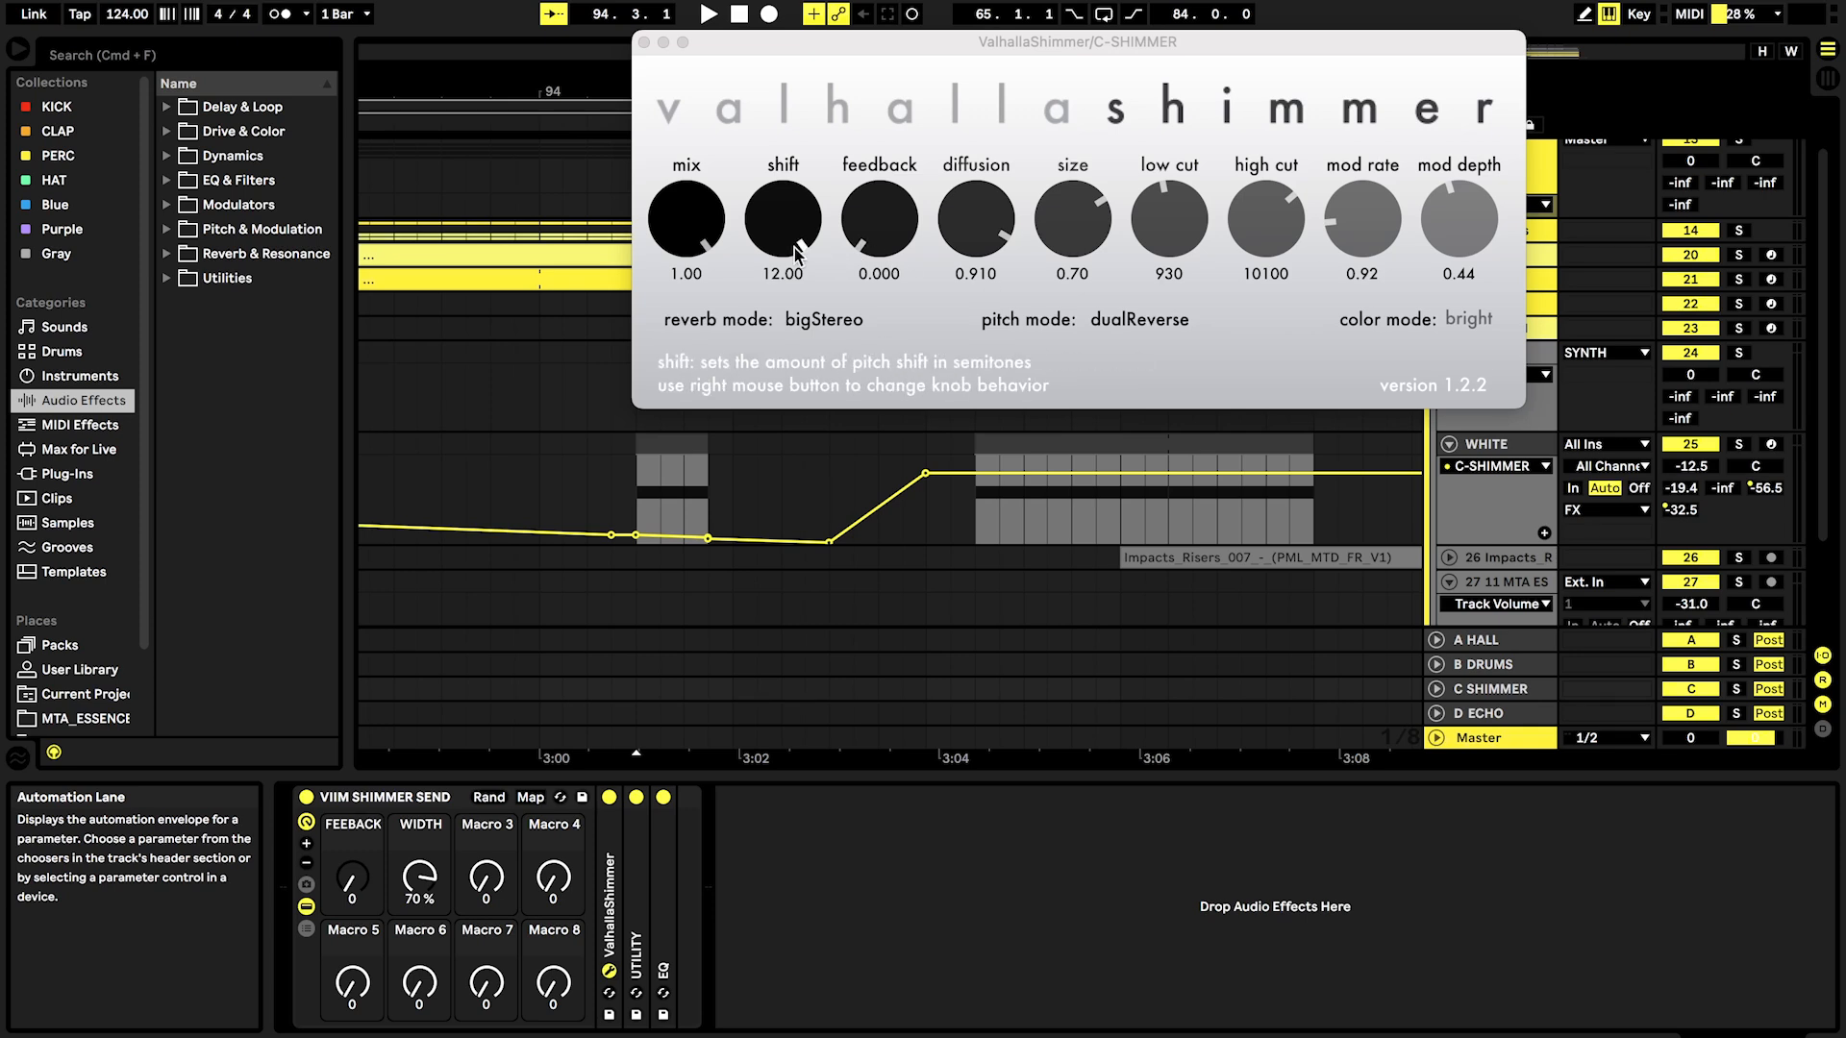
click(644, 42)
Step: Show the WHITE track's devices, solo the track and play its noise riser from 96.2 across bar 97
click(620, 473)
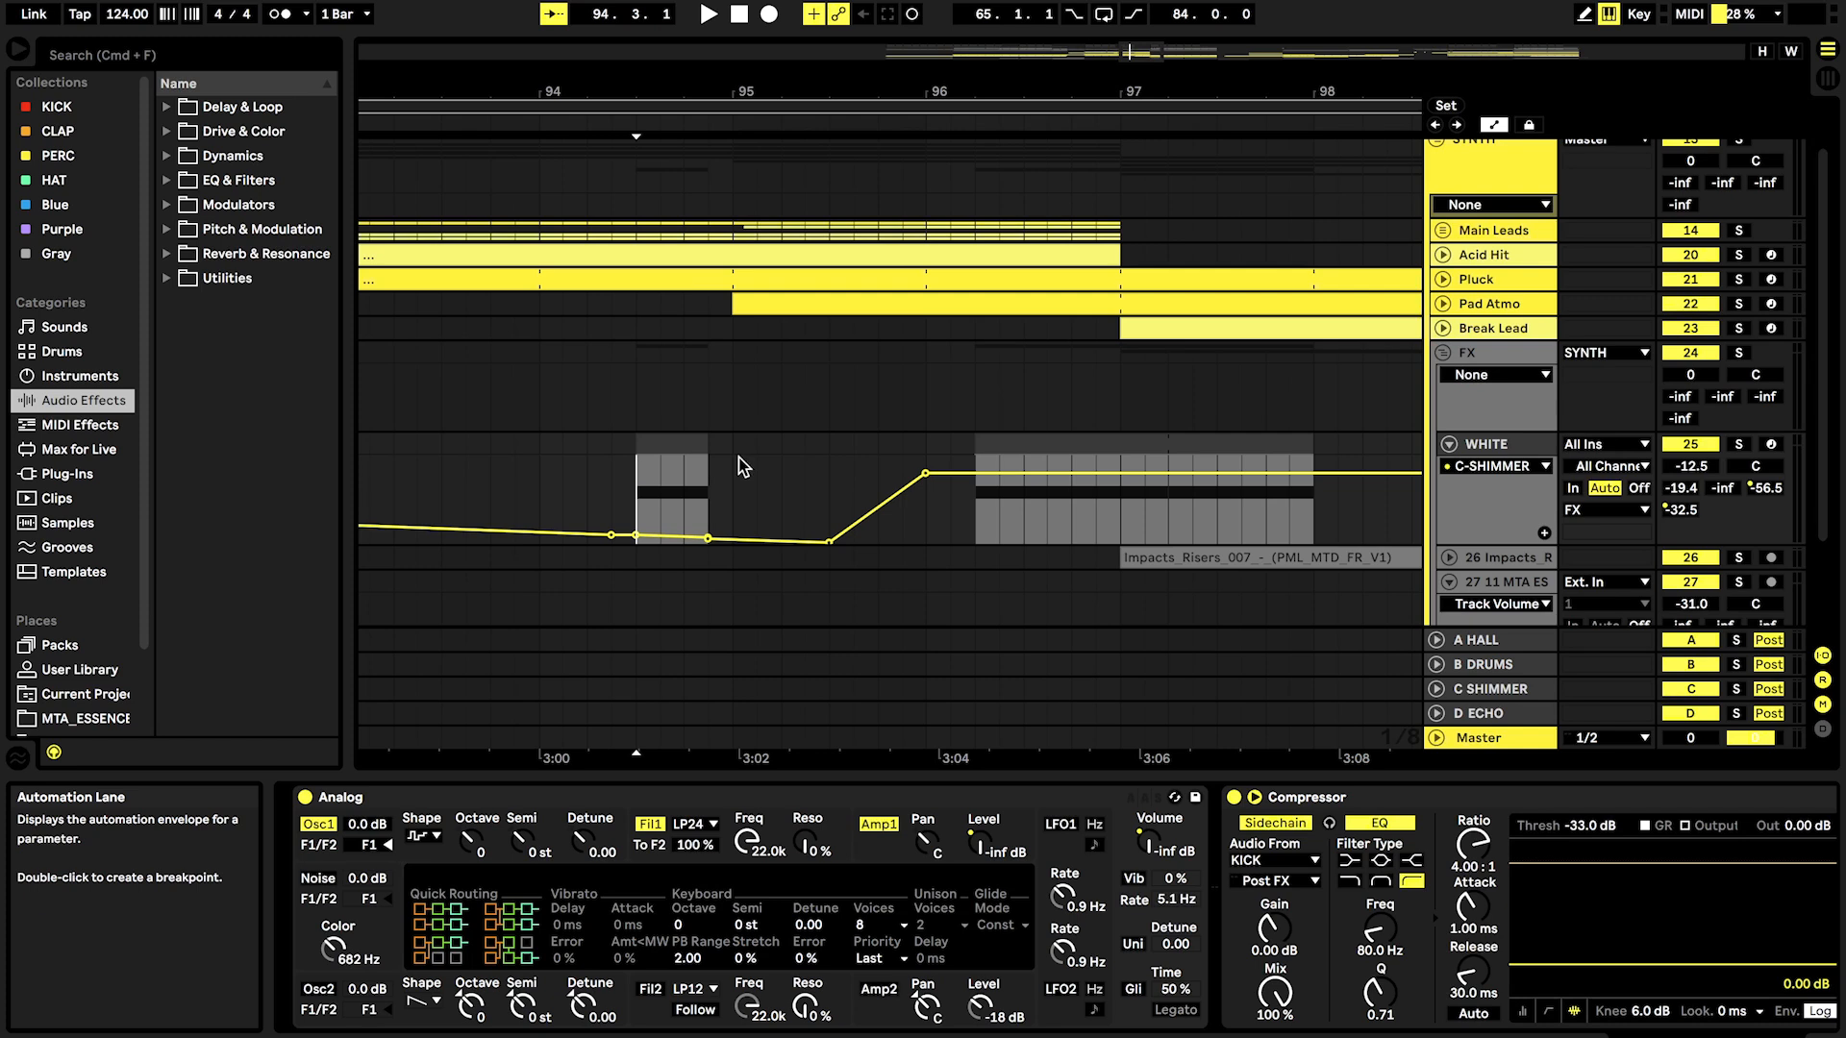
click(1740, 444)
key(space)
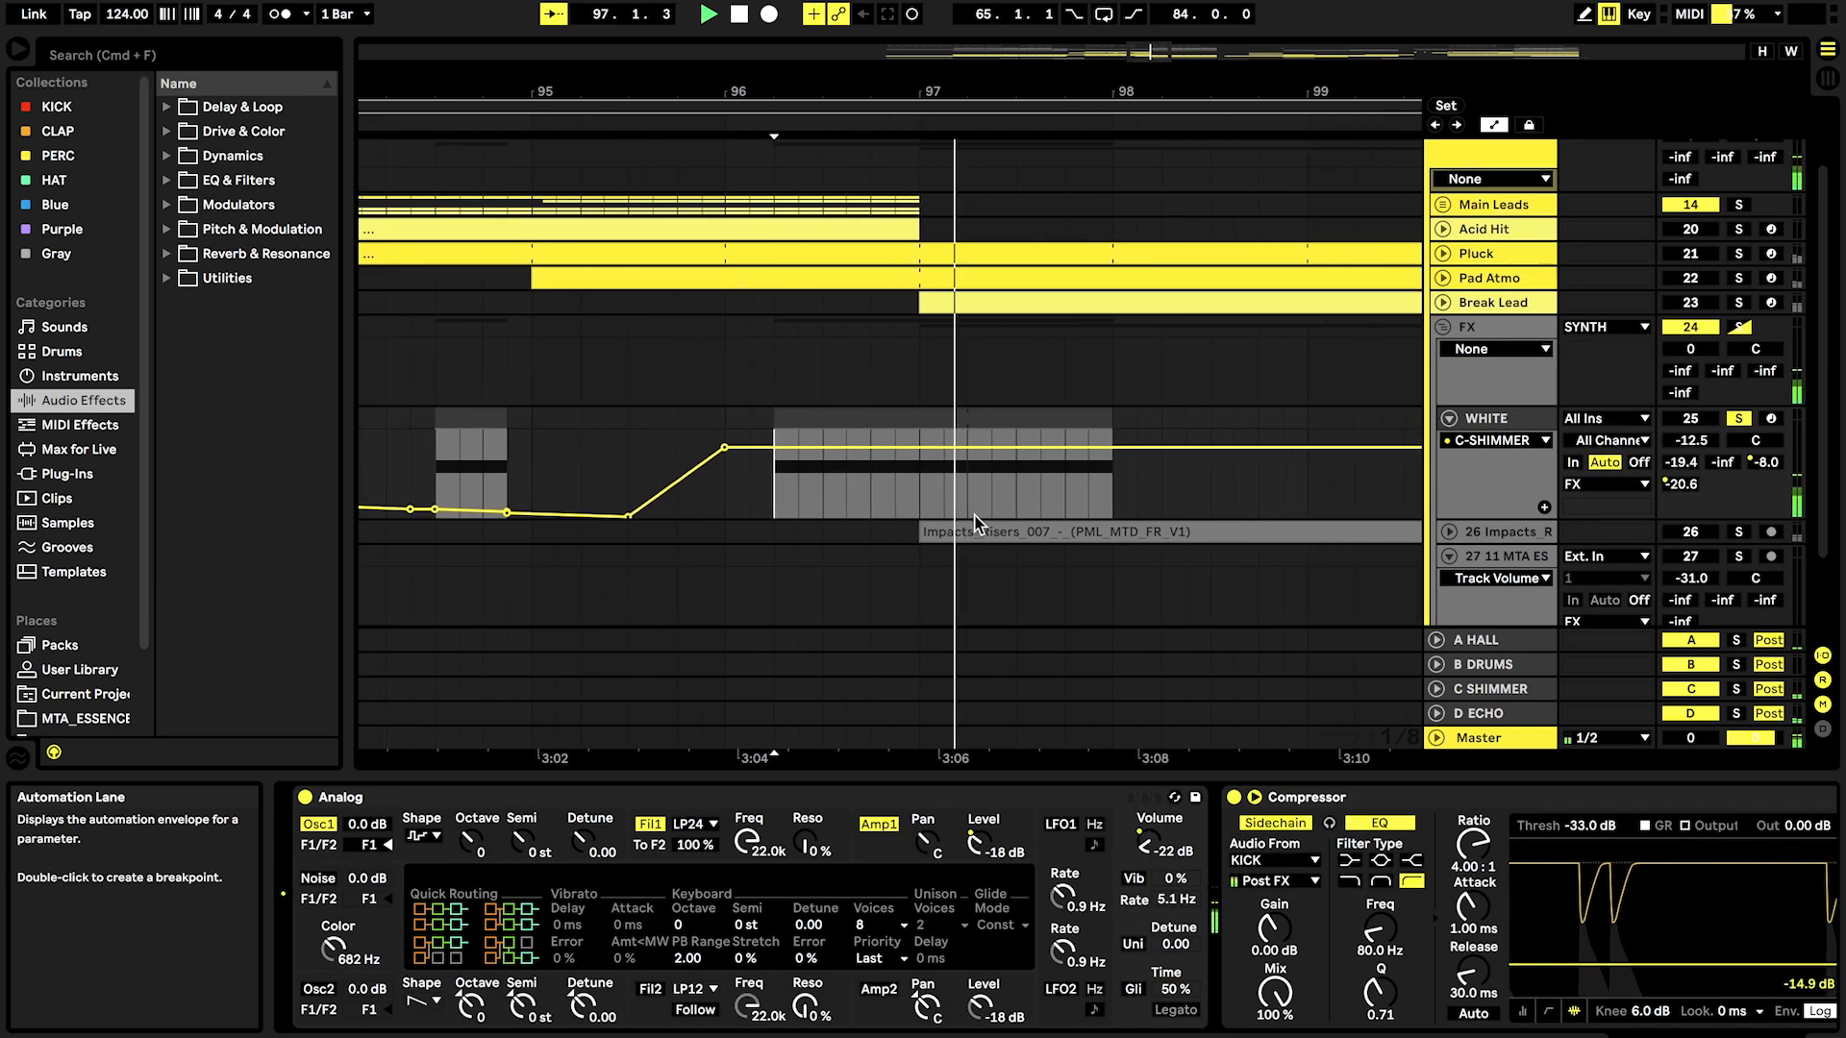
scroll(974, 524, down, 5)
scroll(975, 524, down, 2)
scroll(974, 524, down, 3)
scroll(1180, 496, up, 3)
key(space)
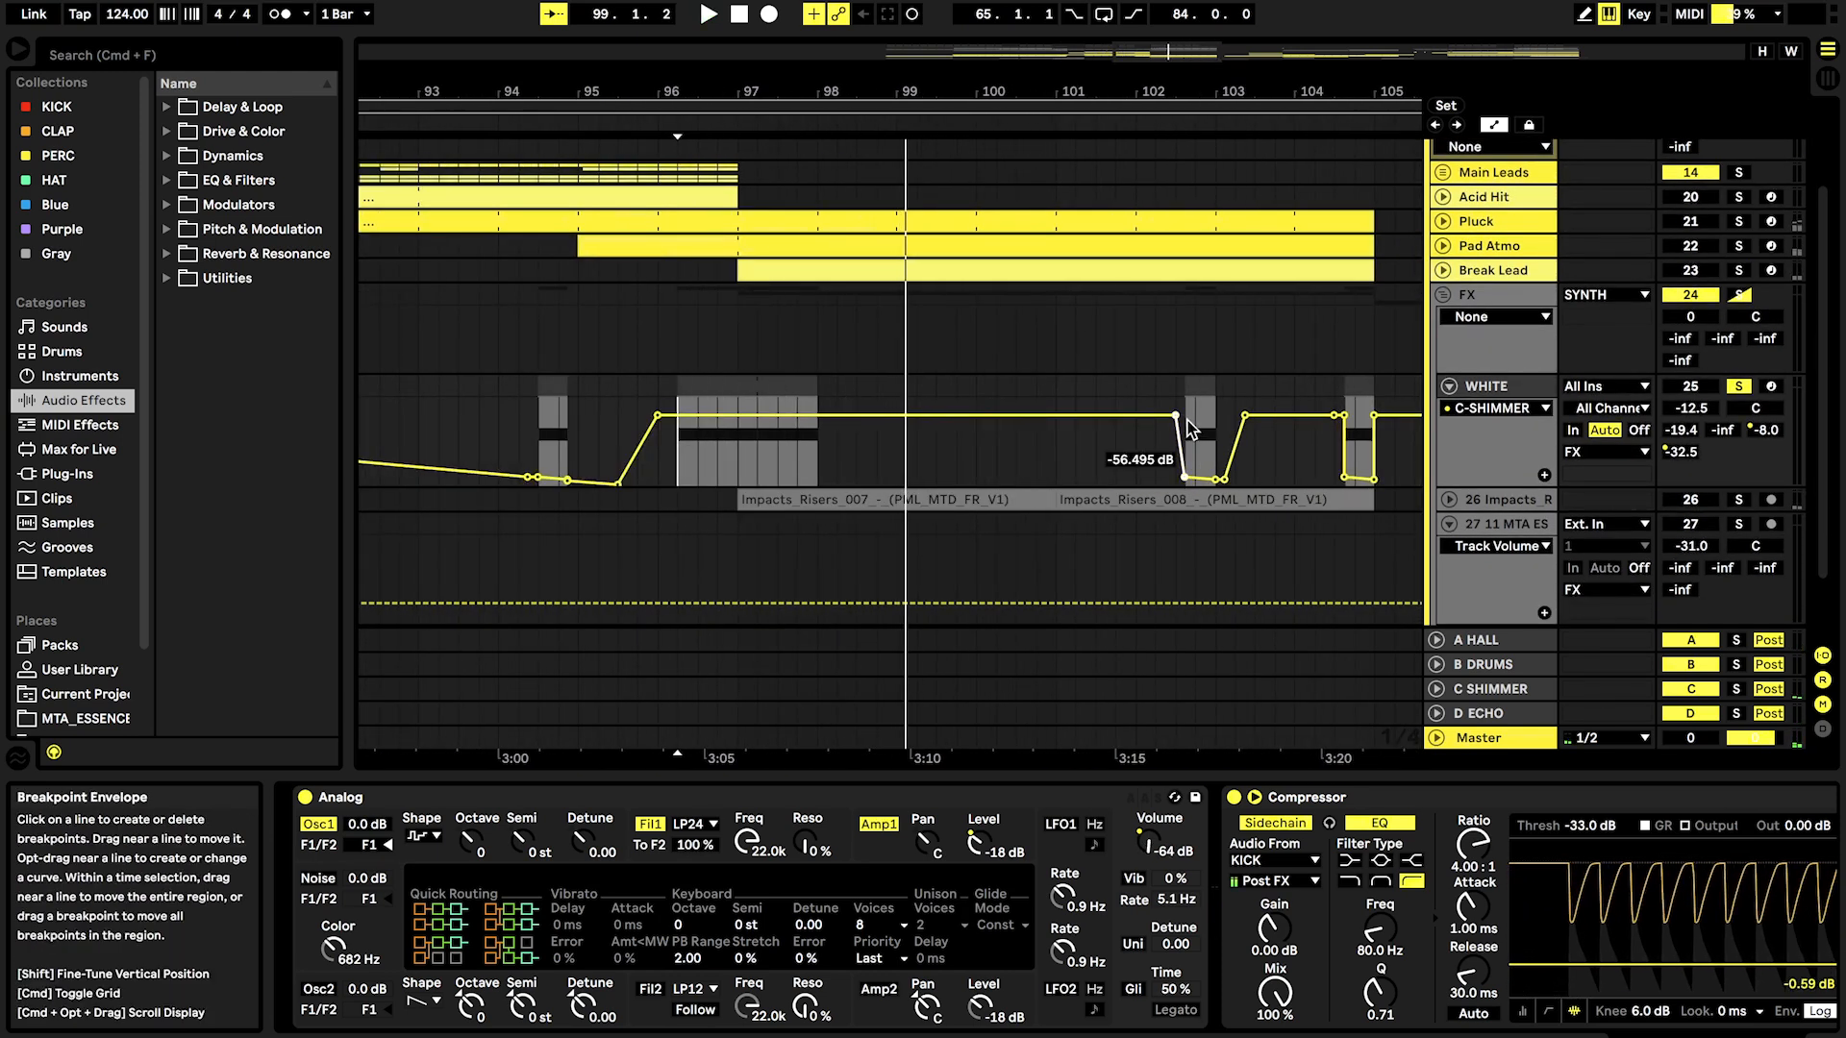
Step: Play the short WHITE clip just before bar 103 and stop playback
scroll(1187, 419, up, 3)
click(1186, 419)
key(space)
scroll(1186, 419, down, 4)
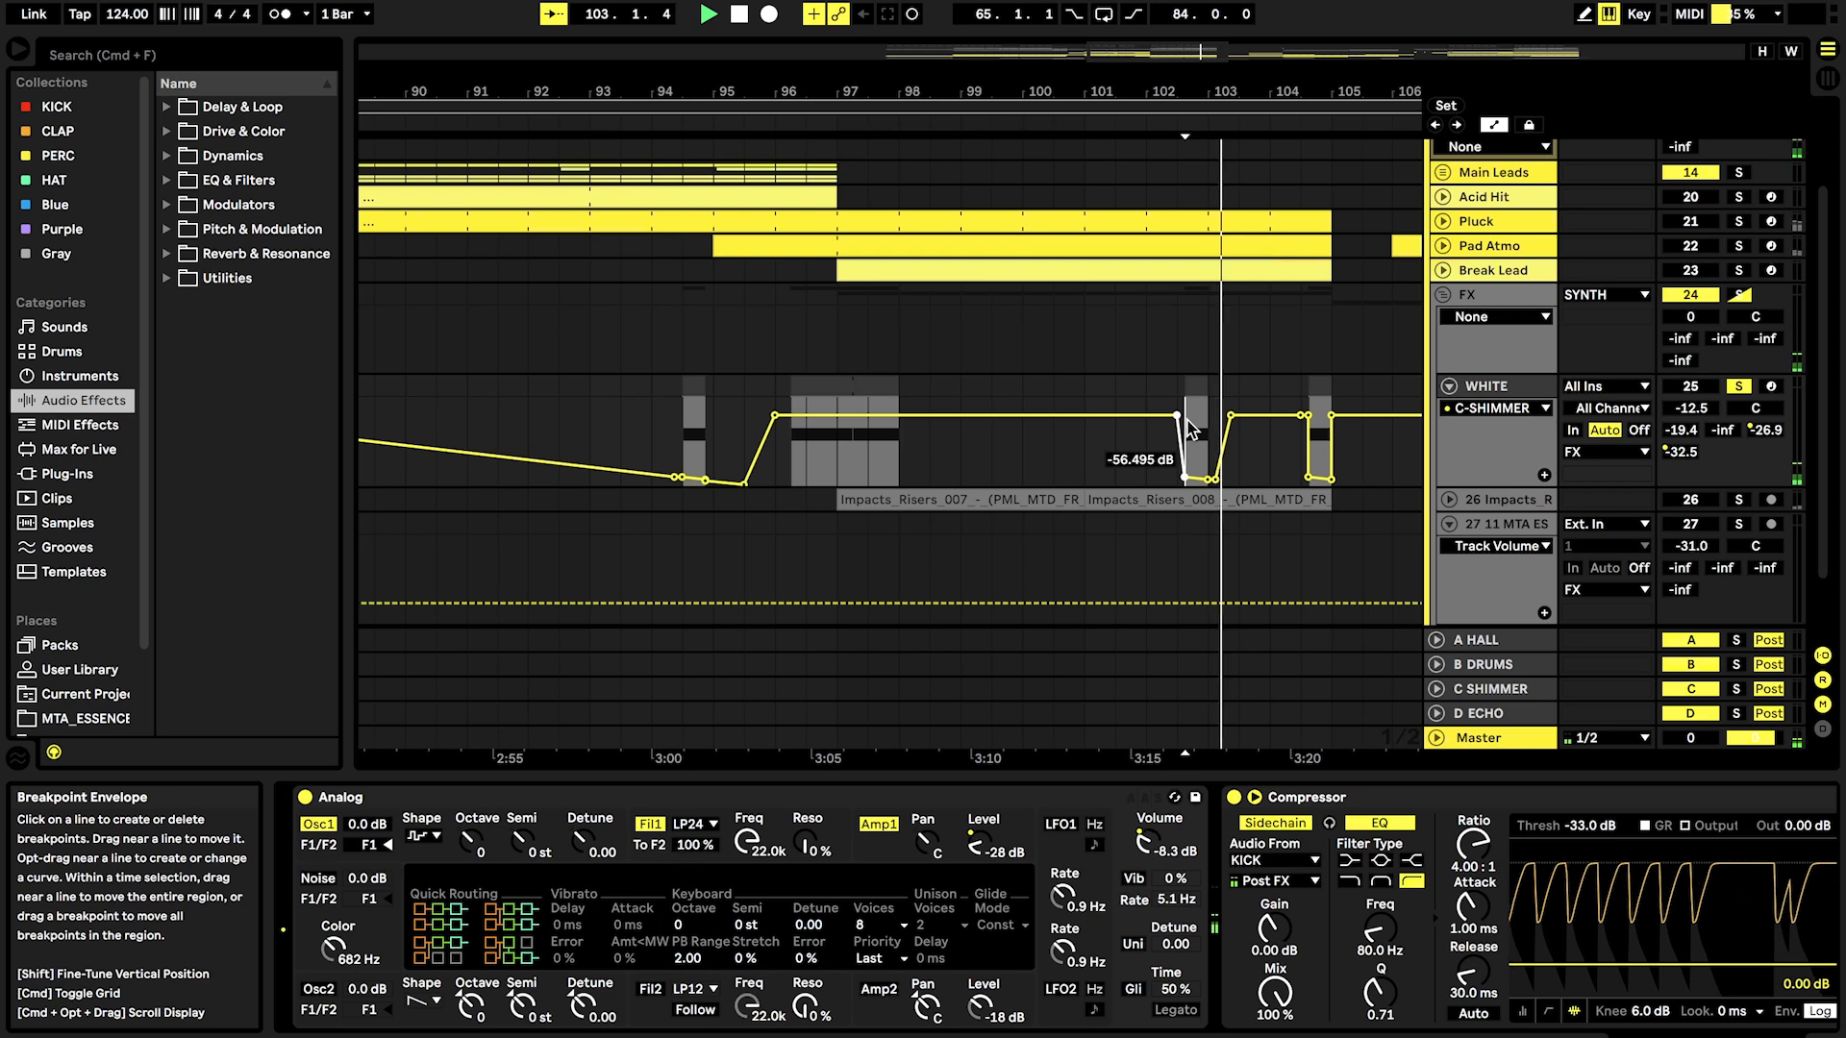
scroll(1187, 419, down, 3)
key(space)
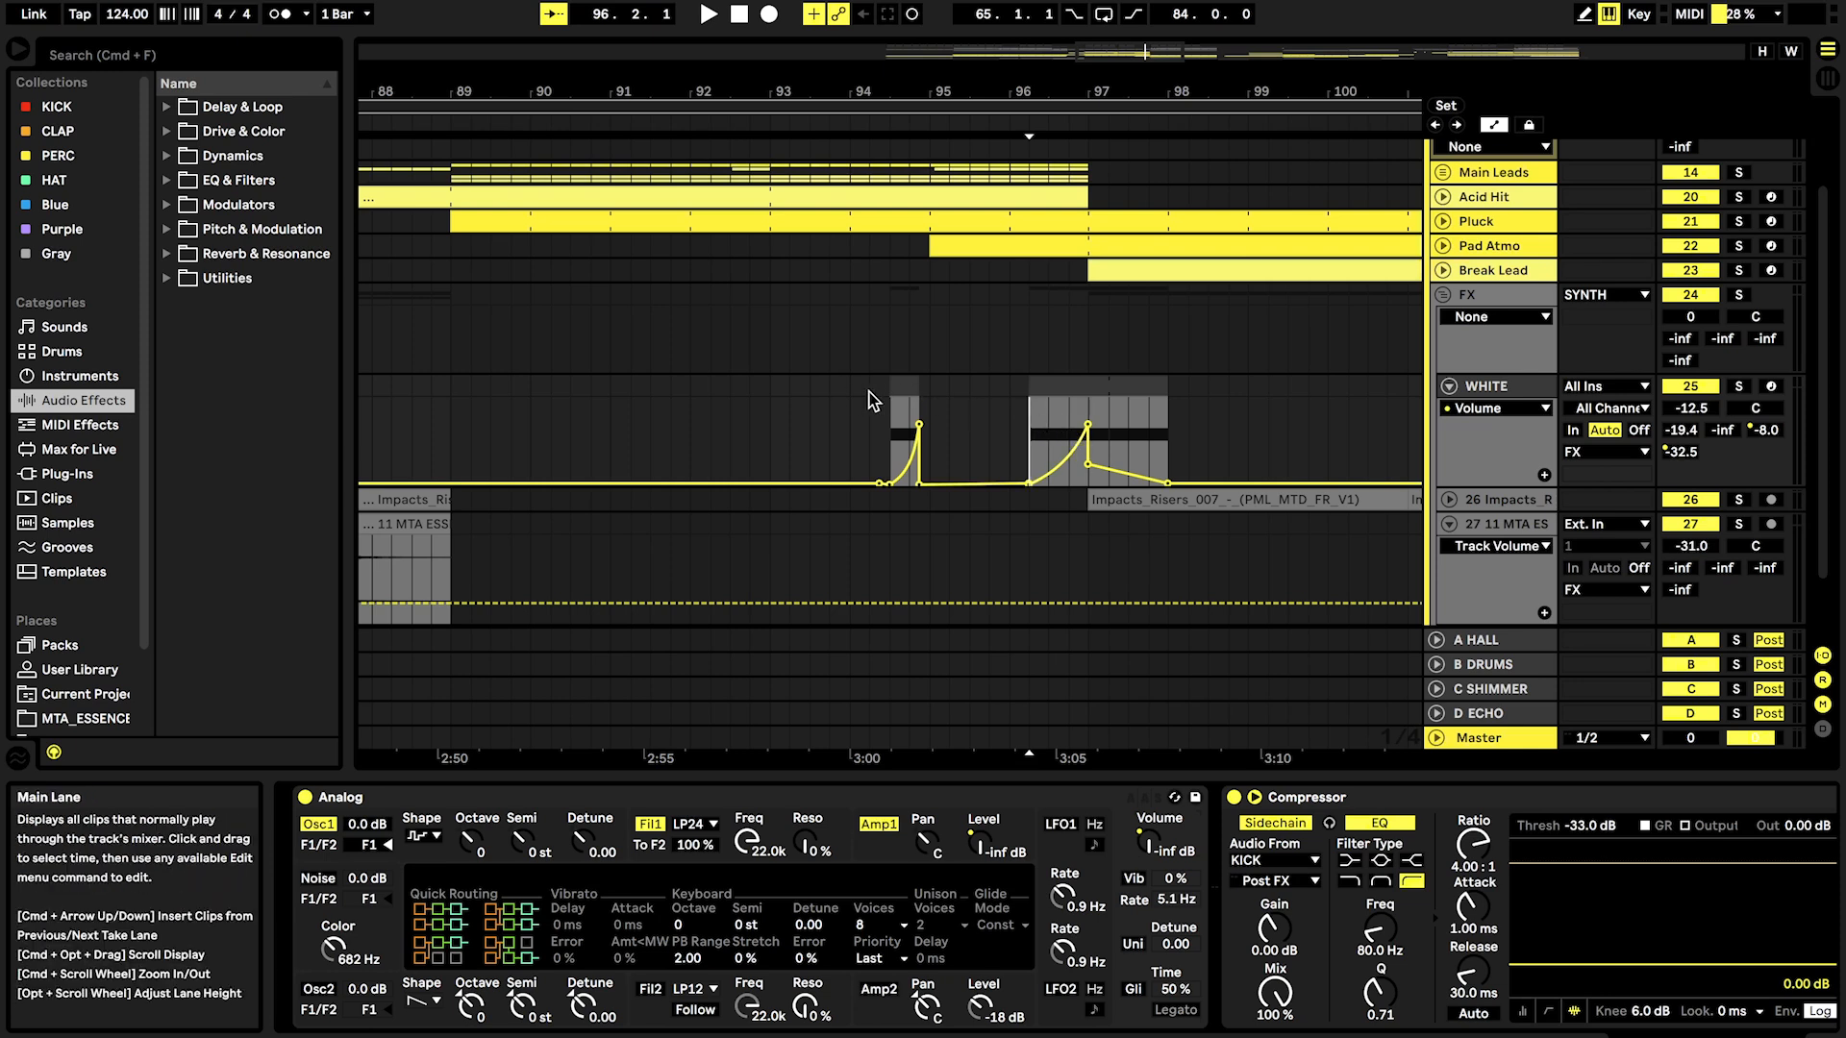
Step: Highlight the WHITE clips from 94.1.1 past bar 98, and unfold the DRUMS group to show the CLAP track's devices at 94.3.1
drag(851, 390, 1288, 389)
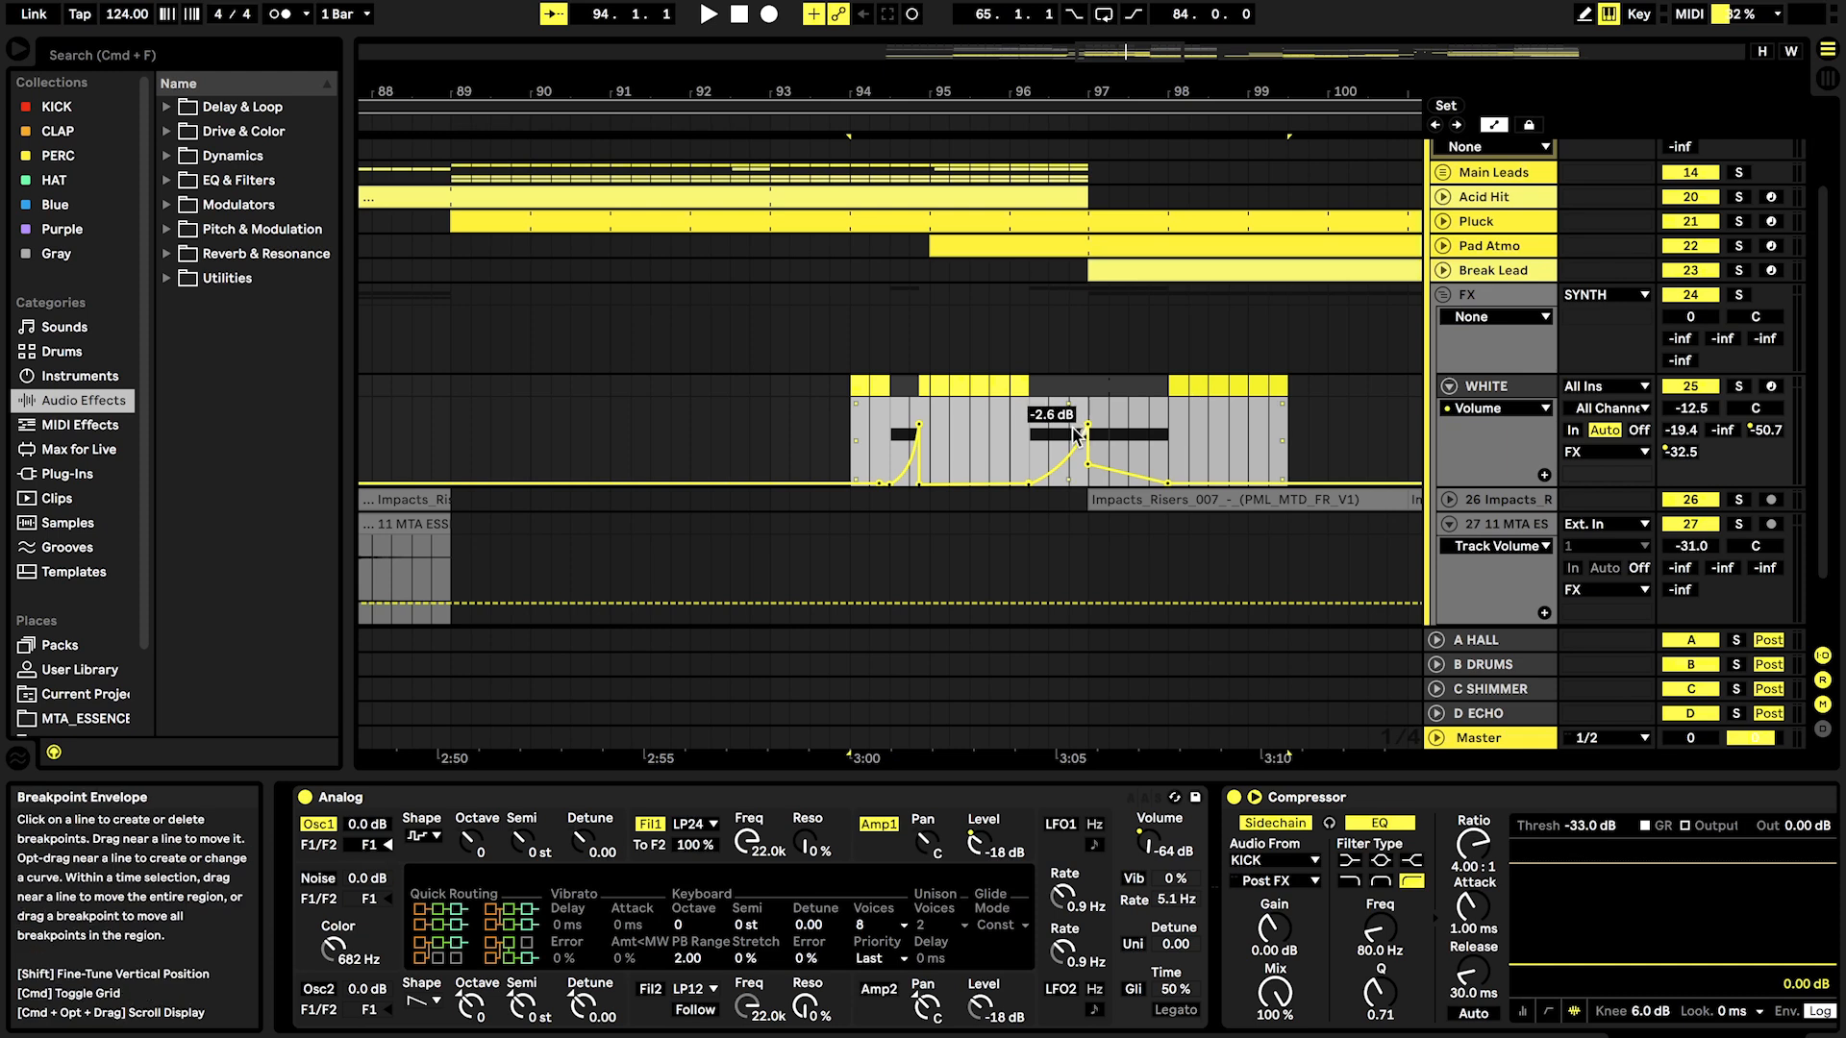
click(893, 388)
scroll(895, 382, up, 3)
scroll(895, 390, down, 1)
scroll(901, 527, up, 1)
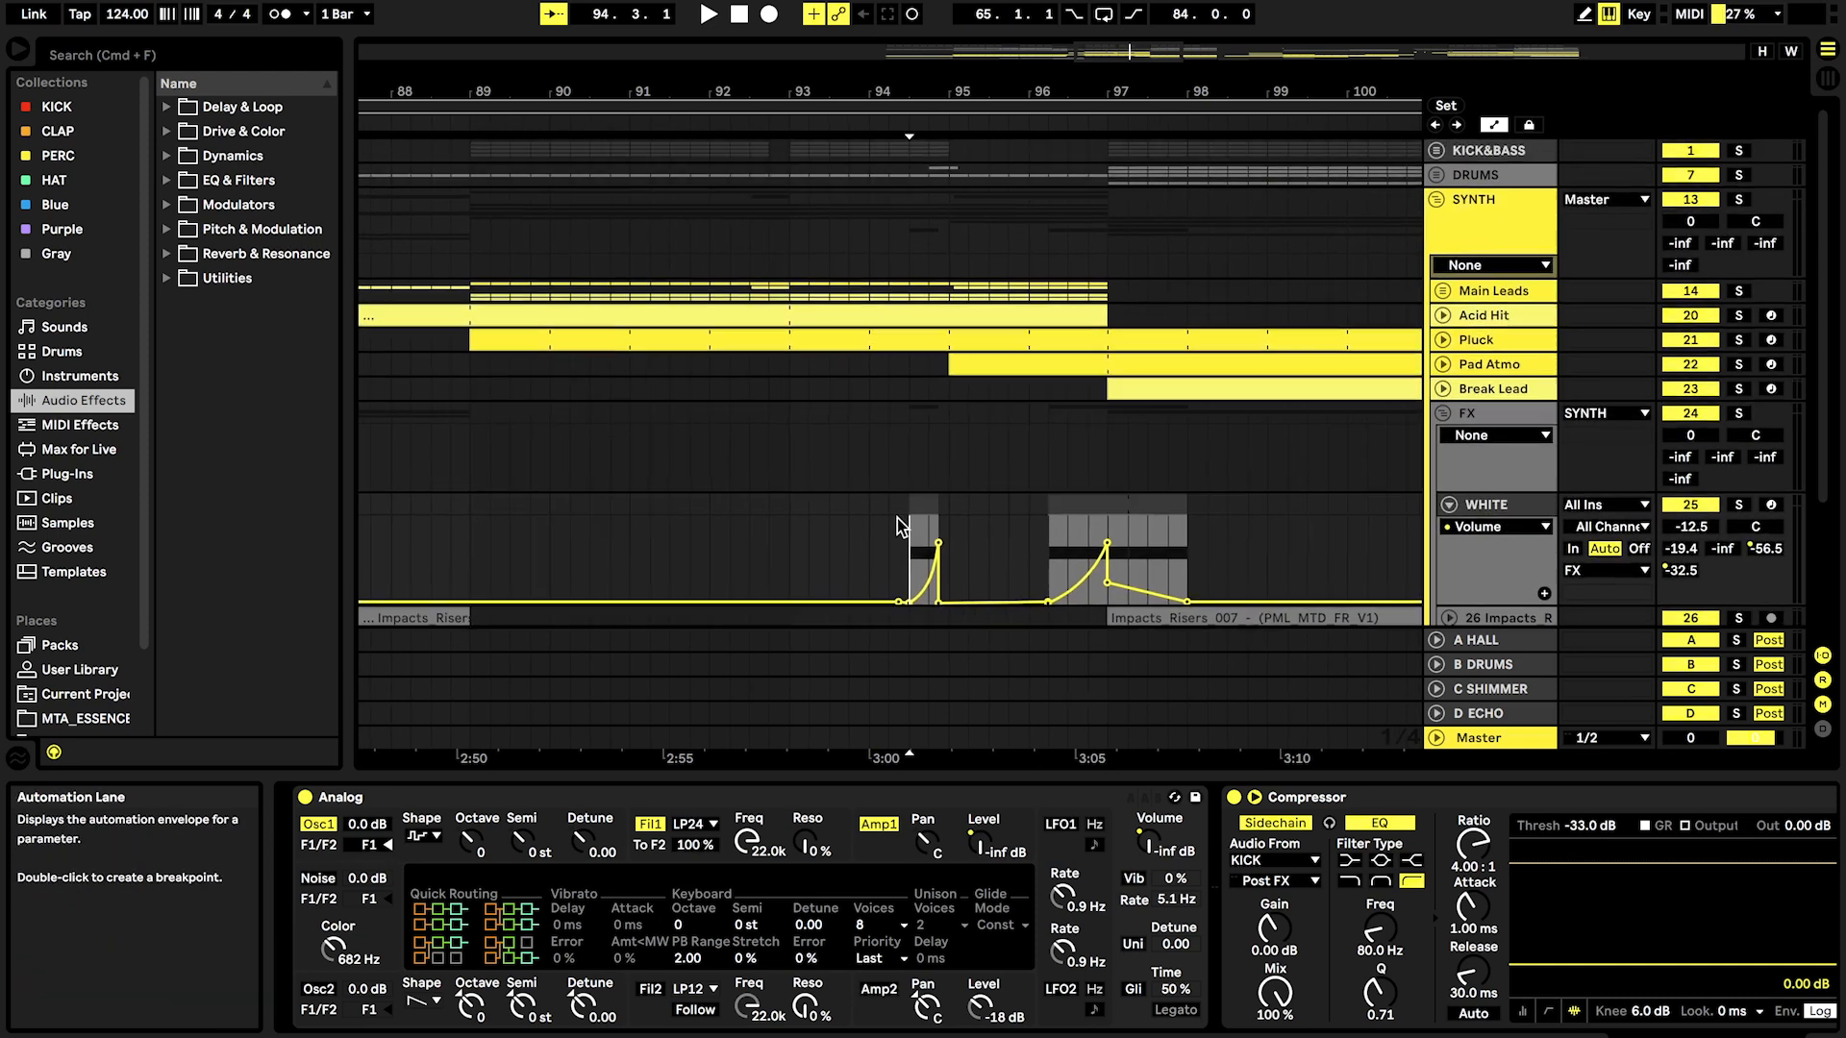
click(1436, 175)
click(922, 269)
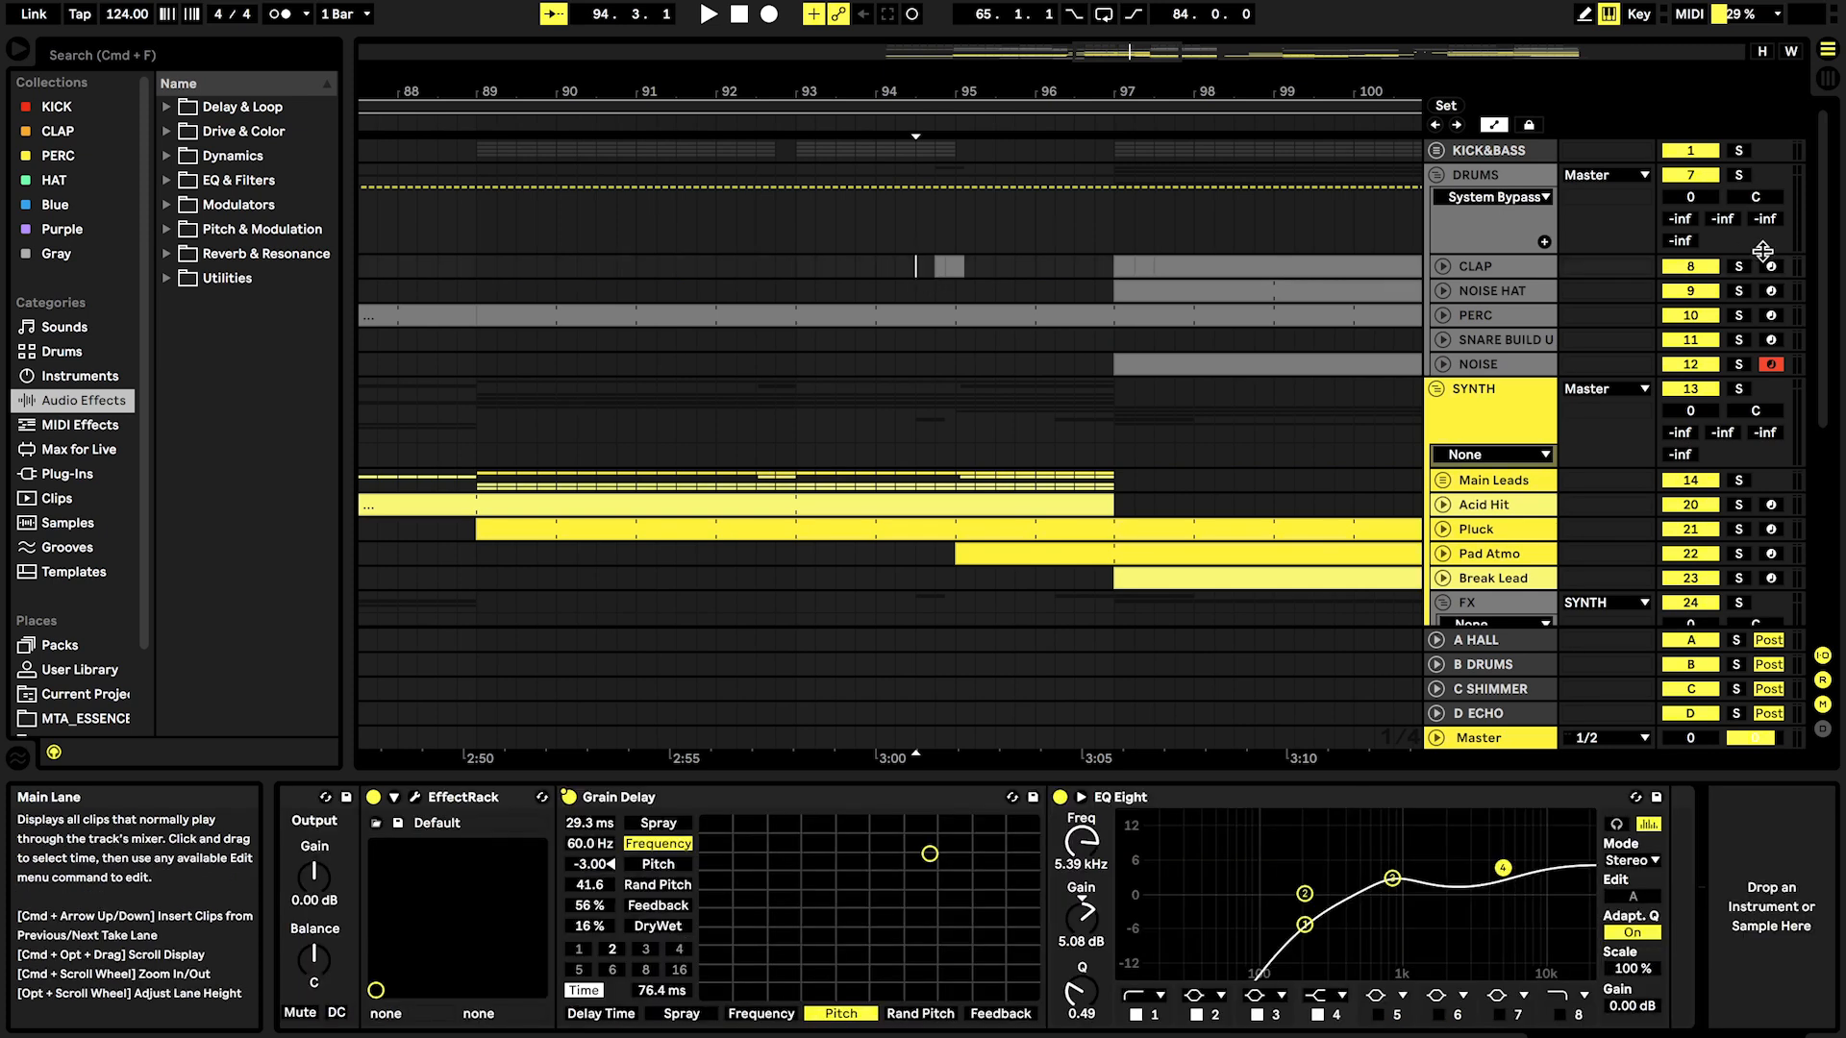
Step: Solo WHITE and select its short noise clip starting at 94.3.1
scroll(1335, 401, down, 5)
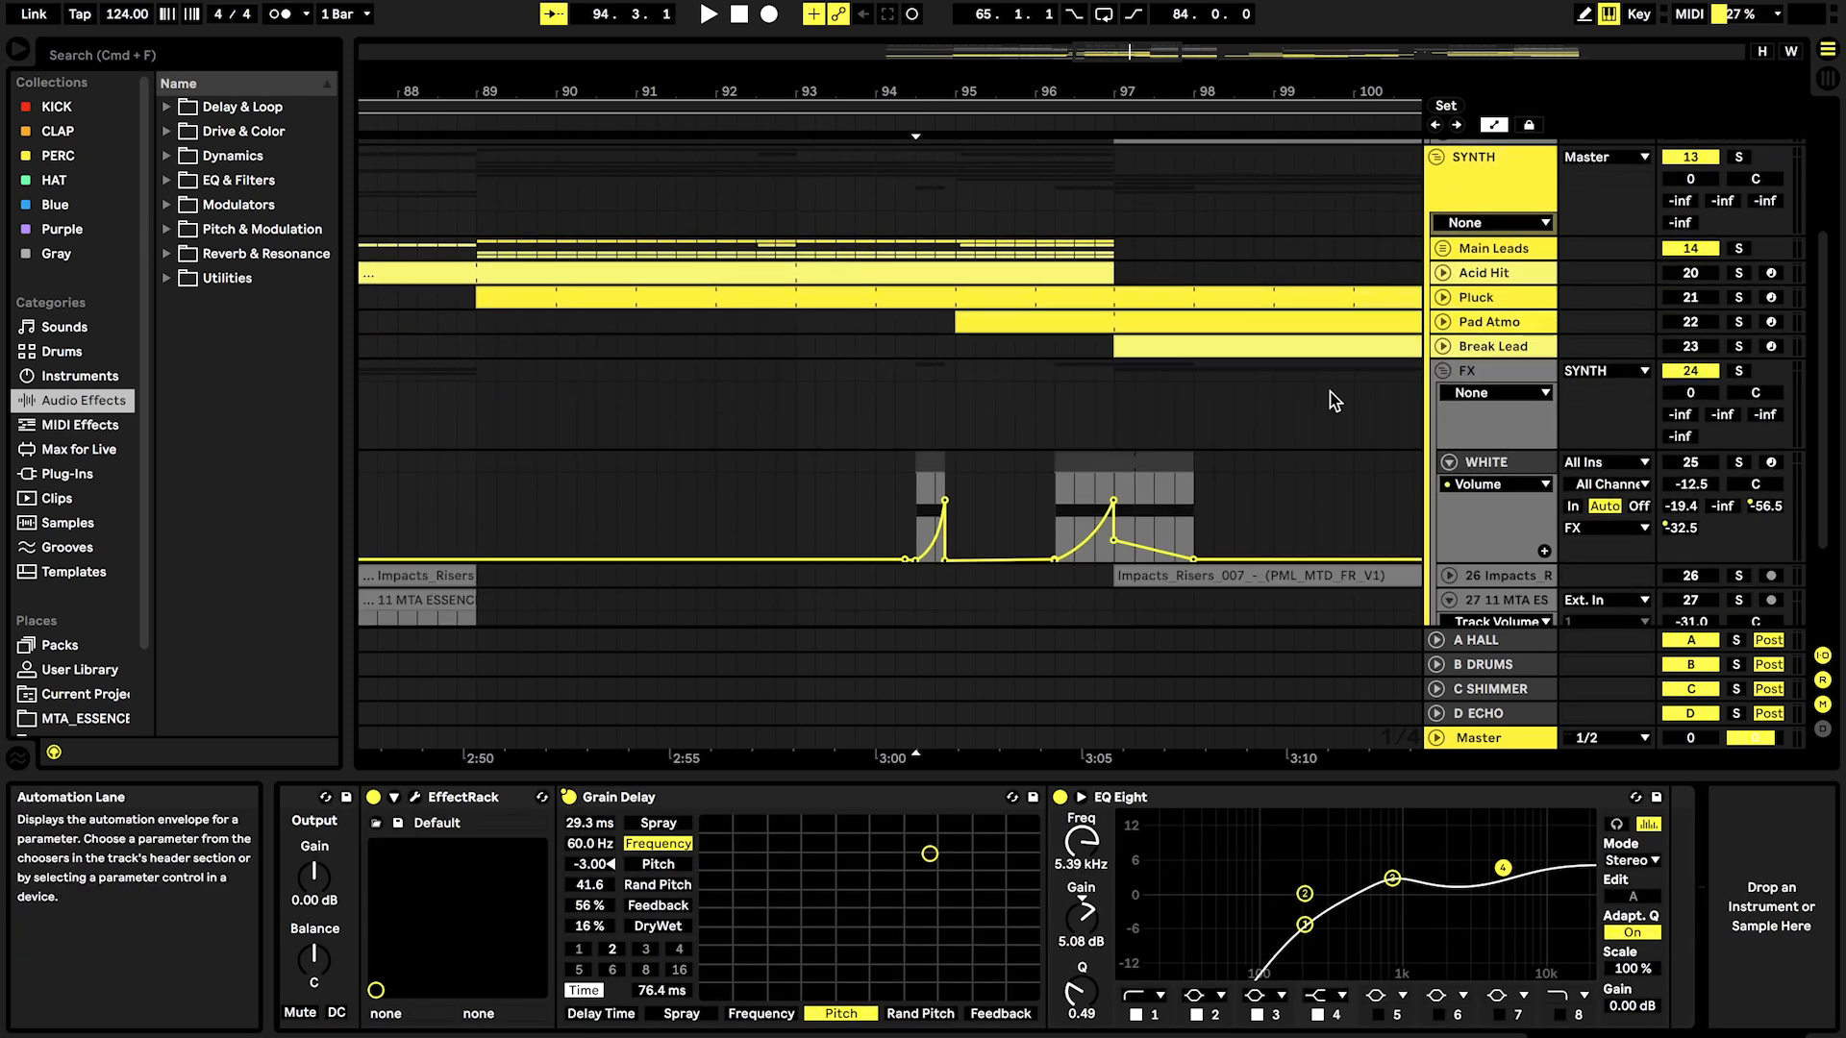
click(1738, 462)
click(885, 487)
scroll(905, 487, up, 5)
drag(908, 500, 995, 490)
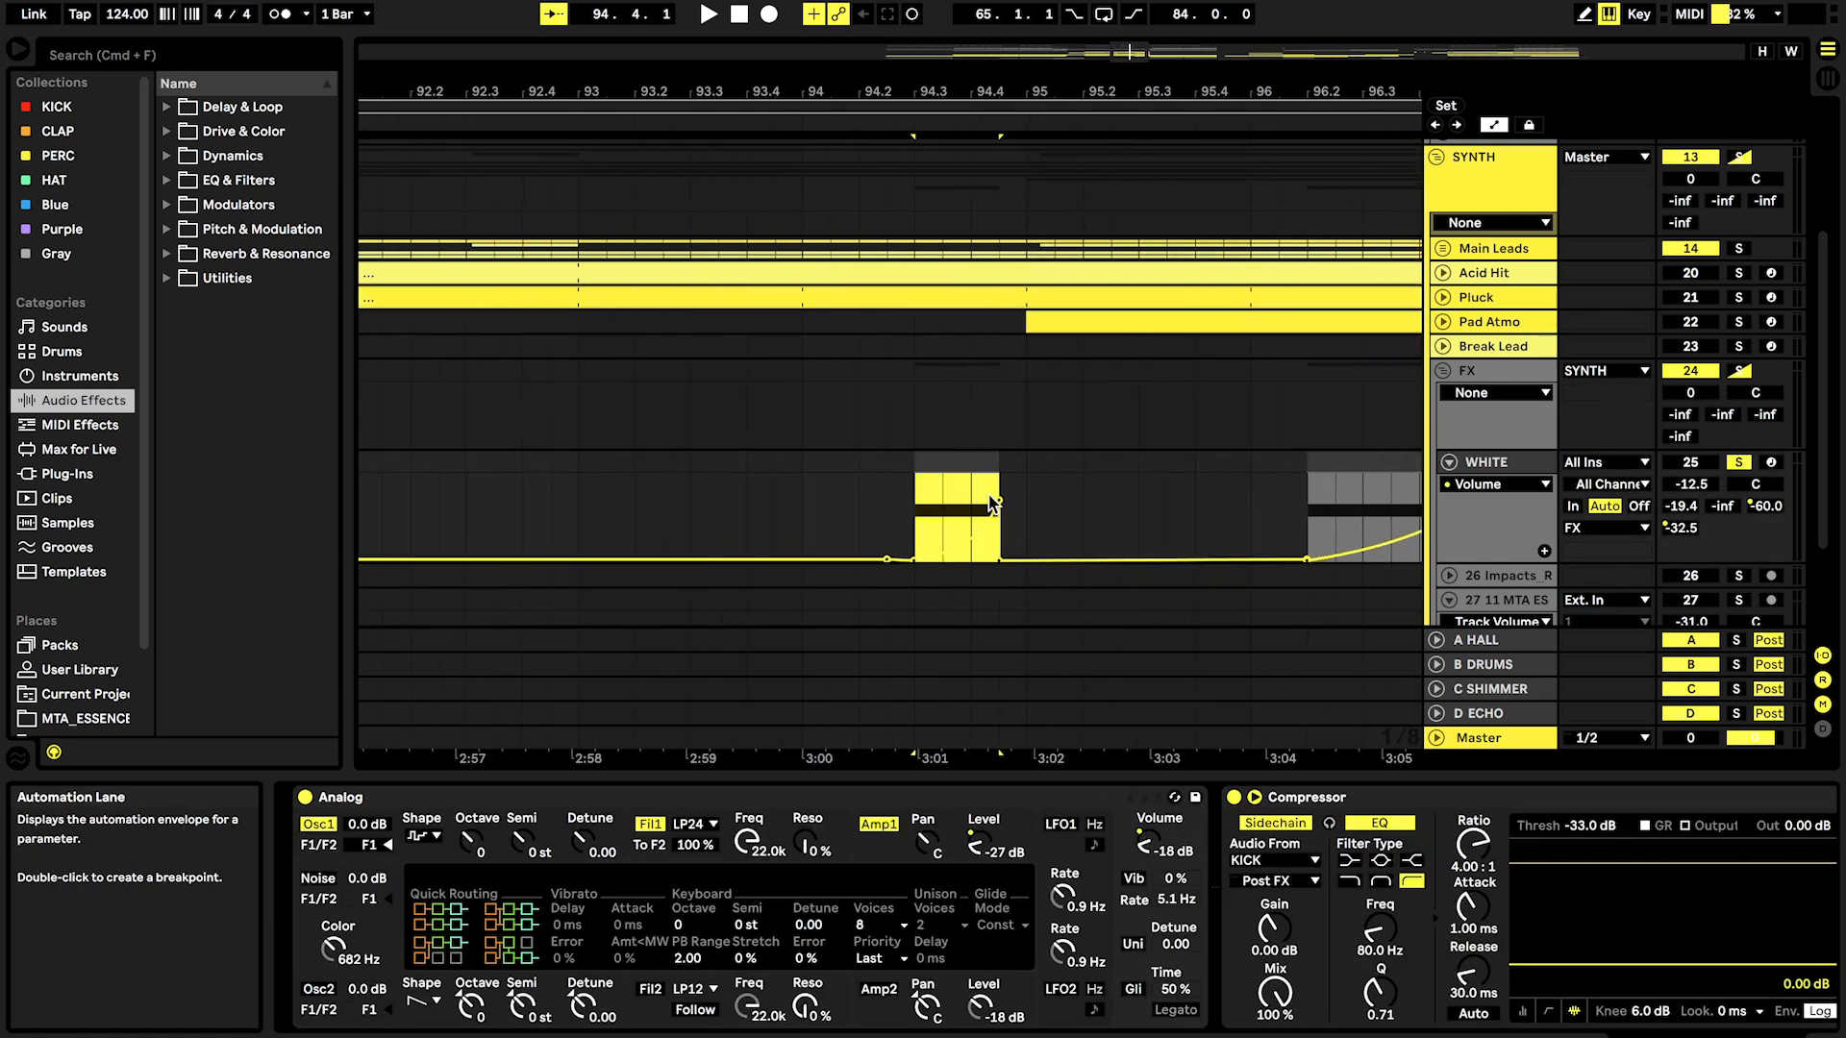
Step: Play the soloed CLAP and WHITE tracks together from bar 94, and return the insert marker to WHITE at the start of that bar
scroll(995, 488, up, 5)
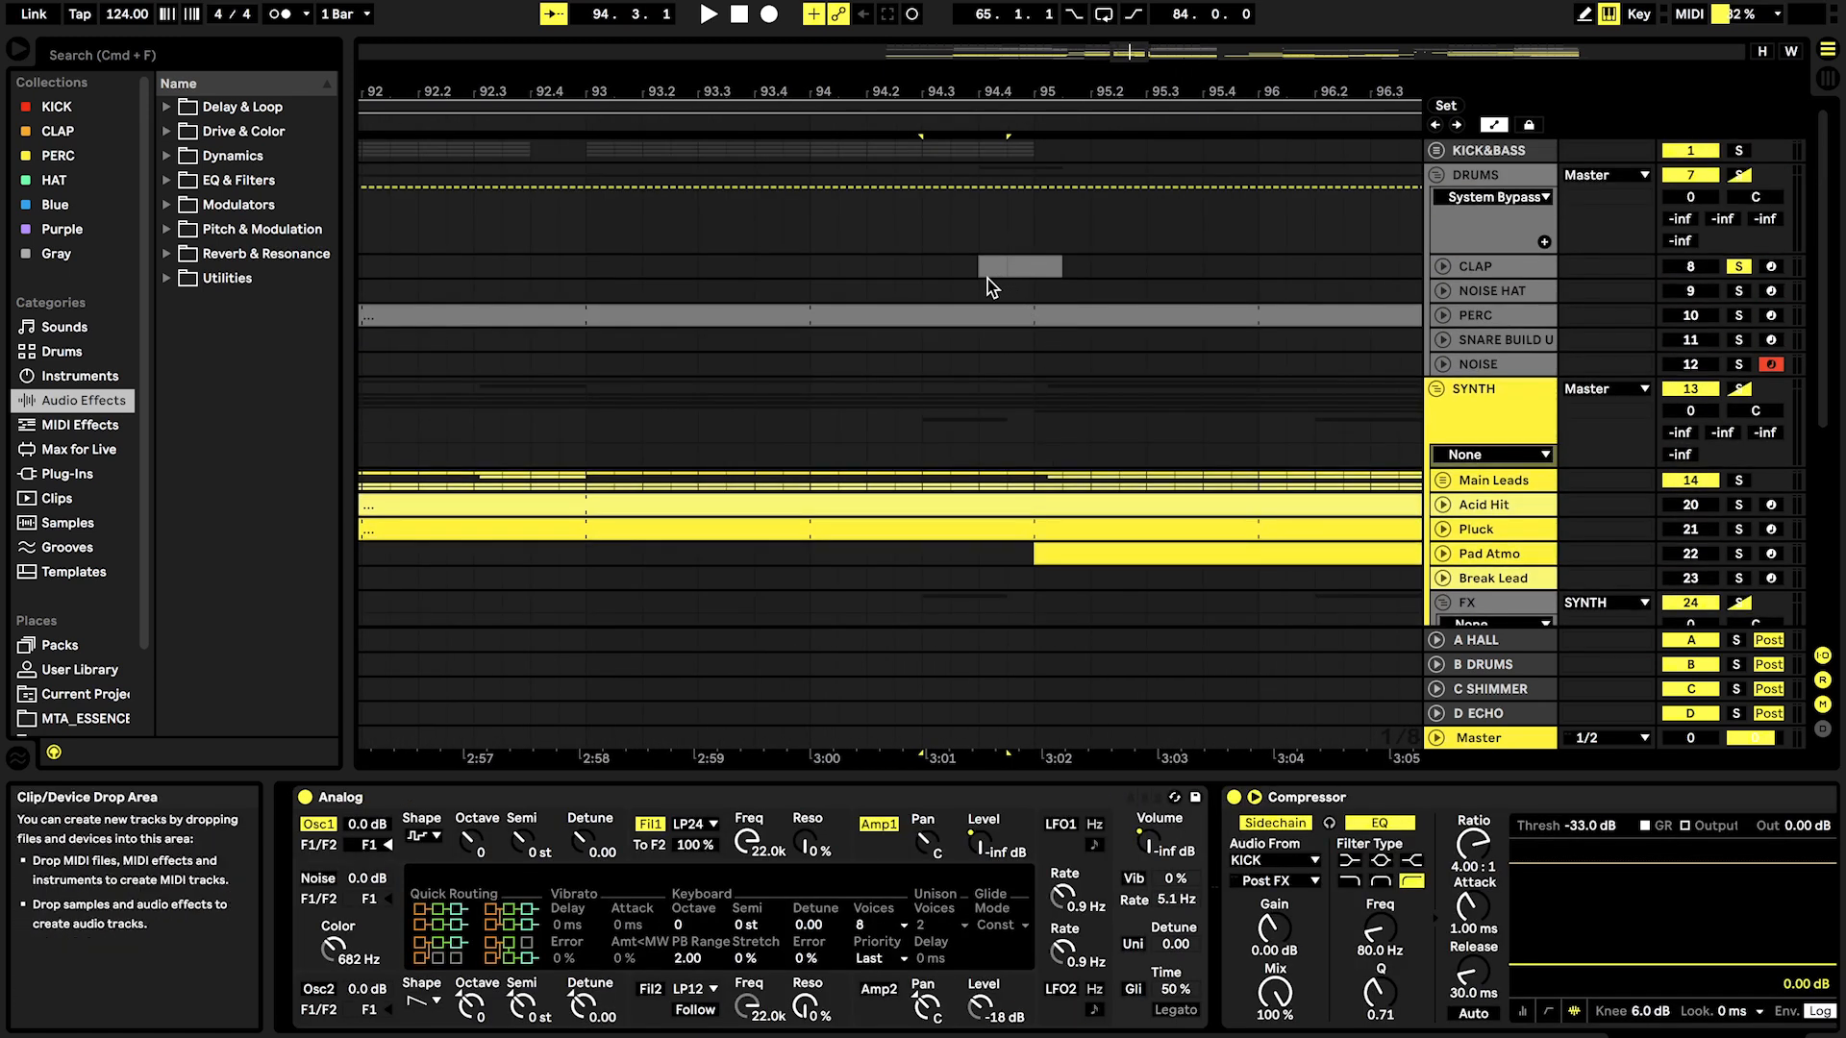
click(840, 283)
key(space)
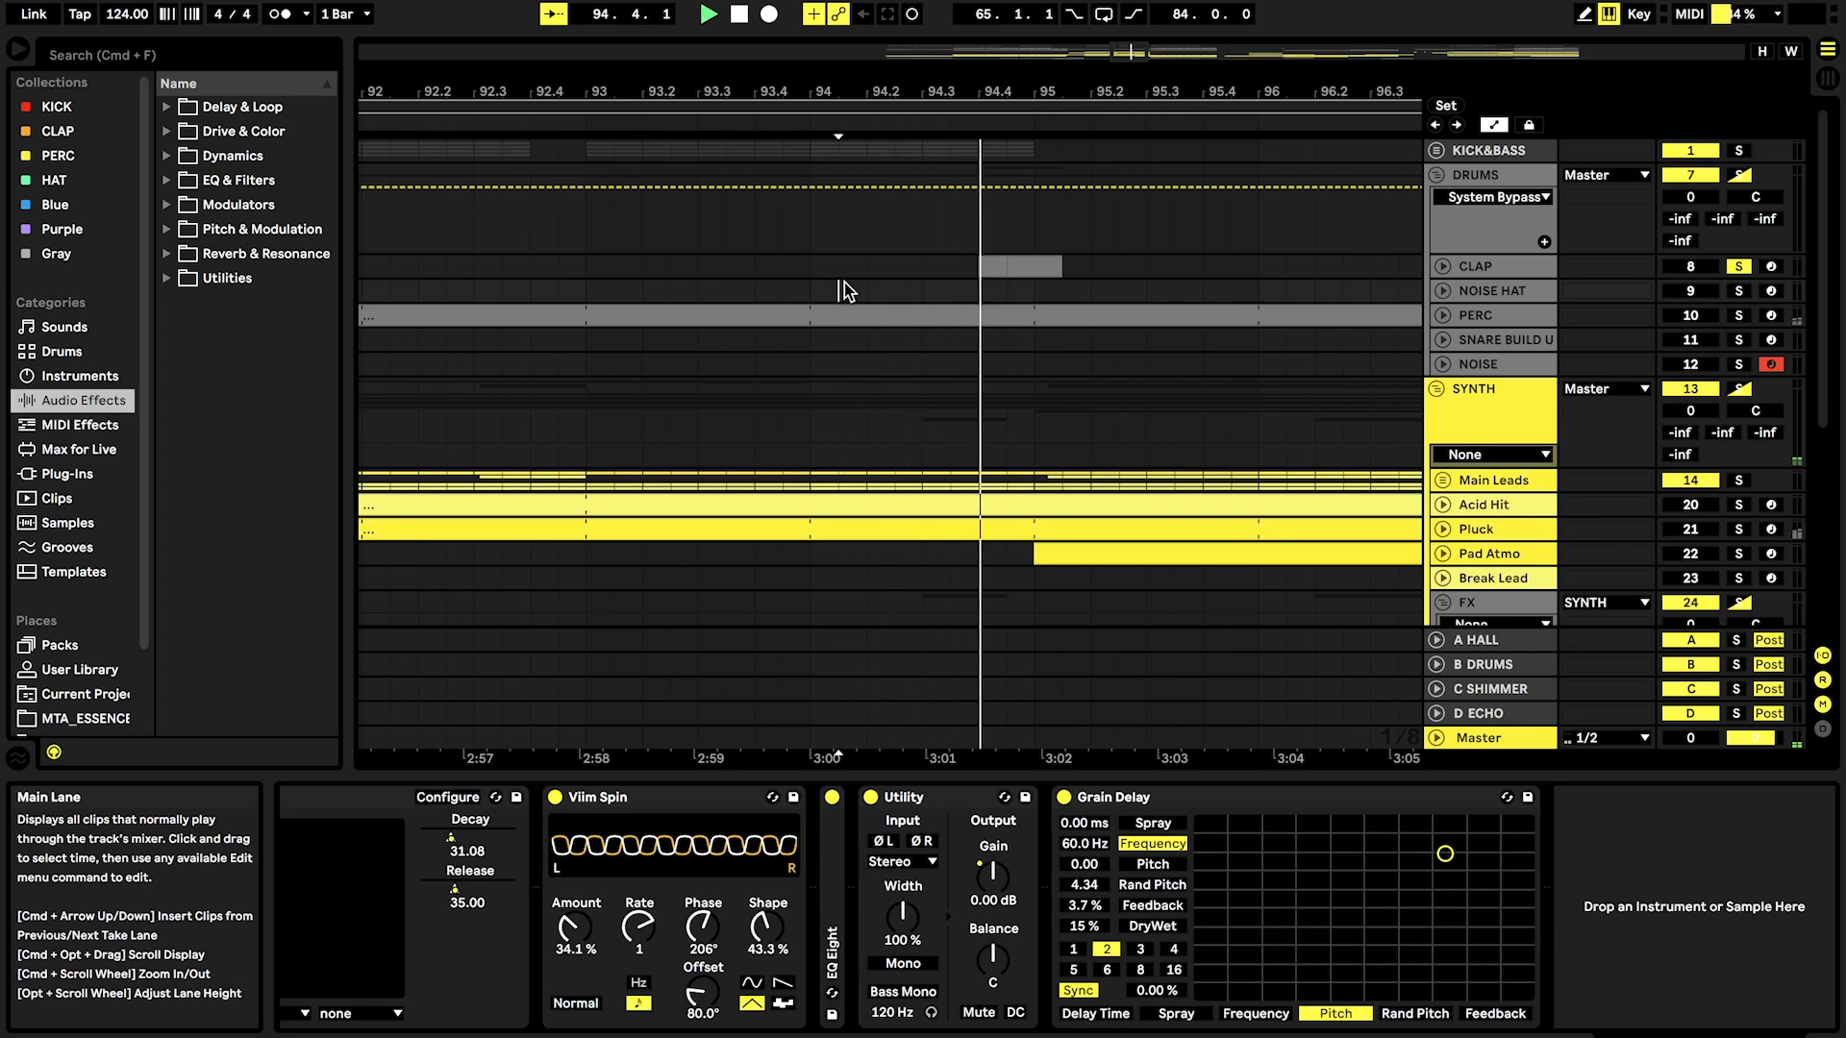
scroll(844, 288, down, 7)
click(836, 373)
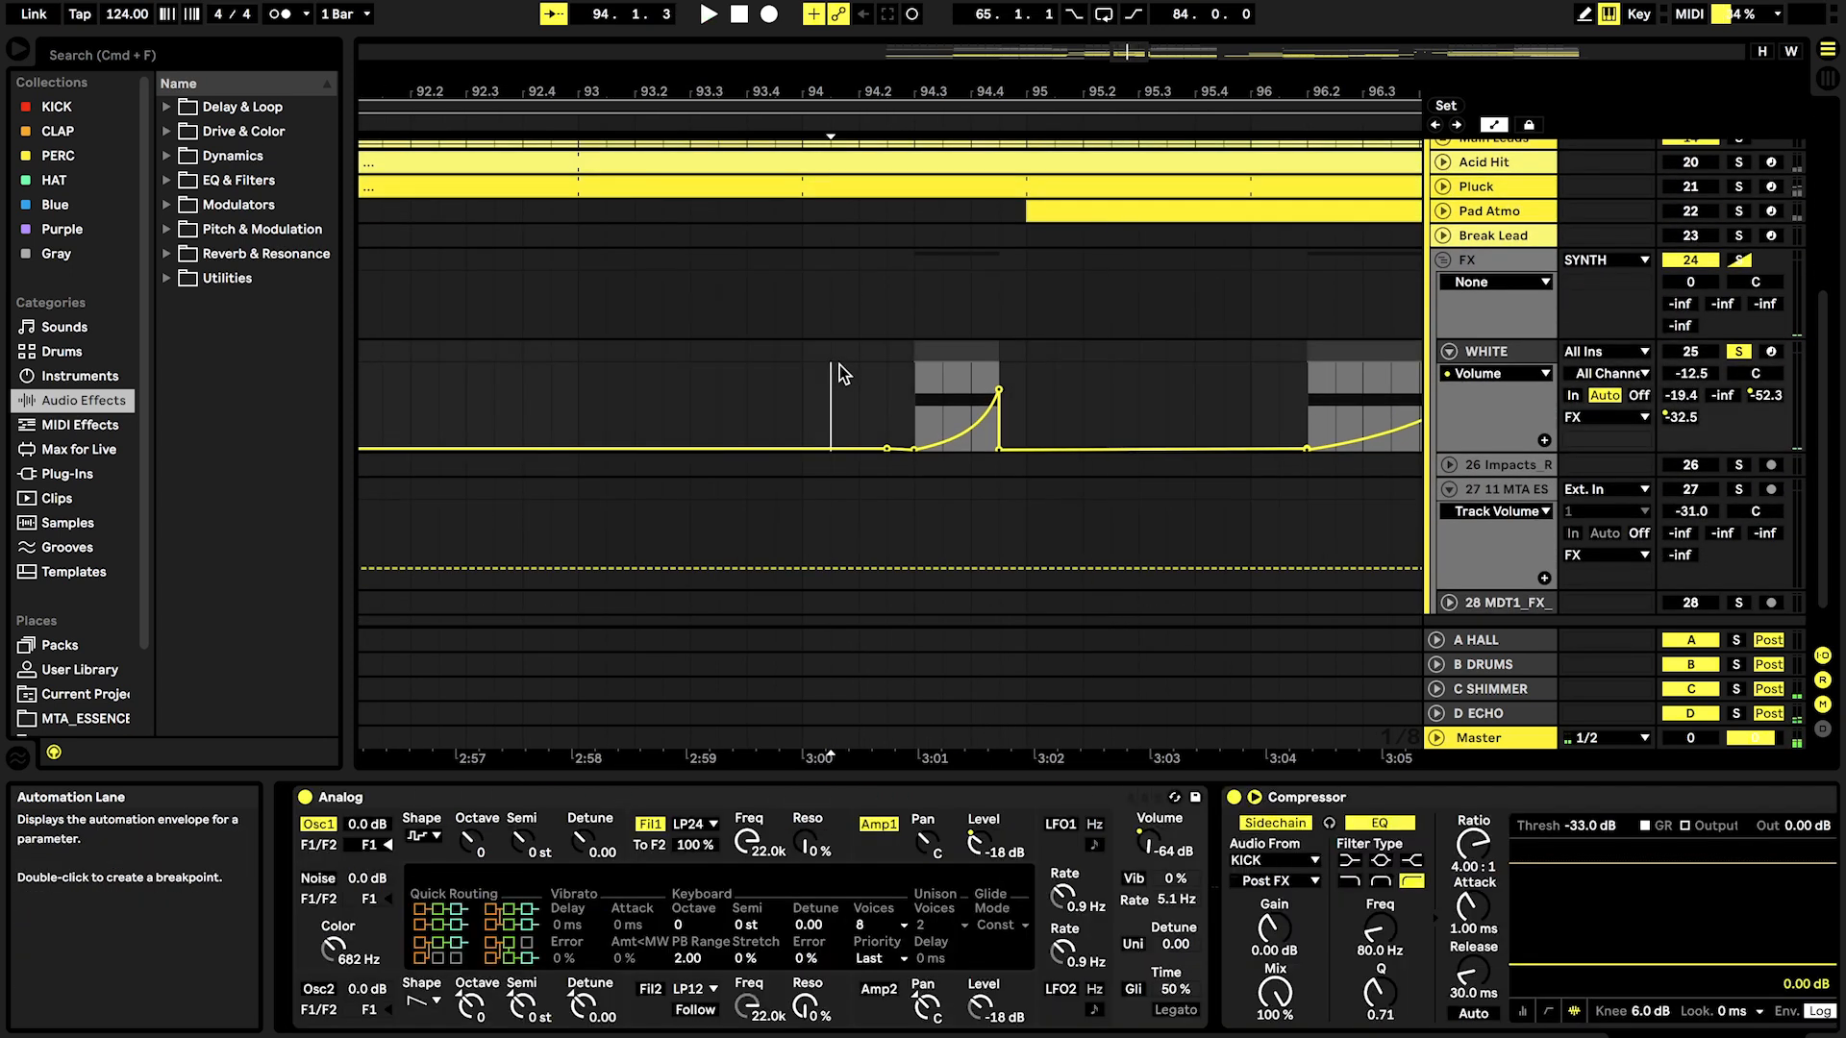